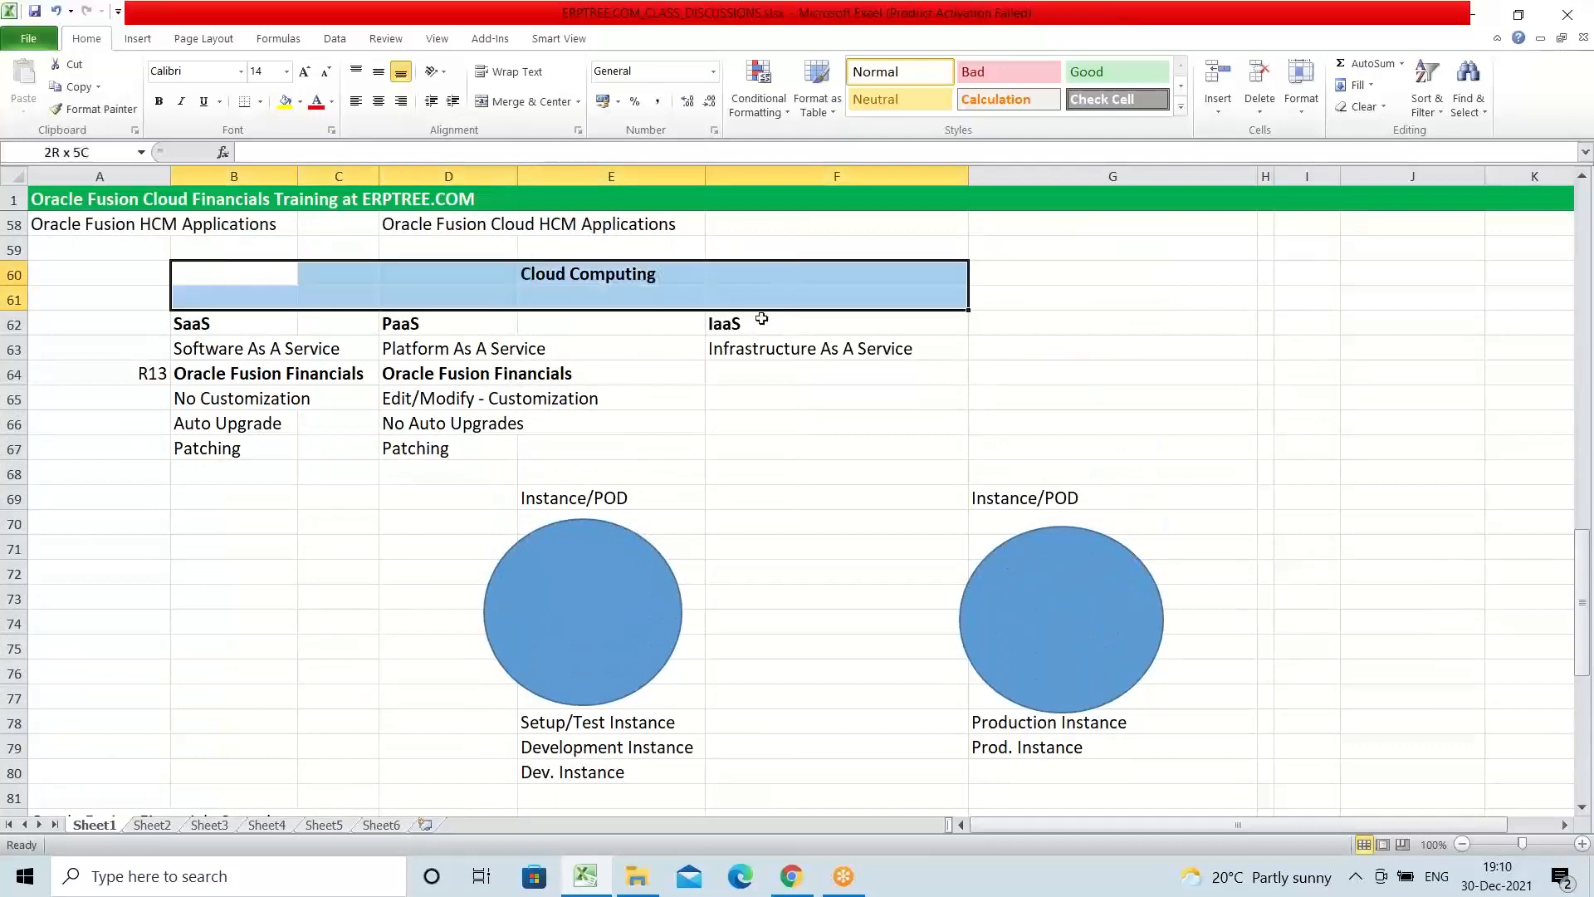
Step: Review the instance diagram block and the two seeded roles listed under the DLF heading
drag(439, 482, 1129, 770)
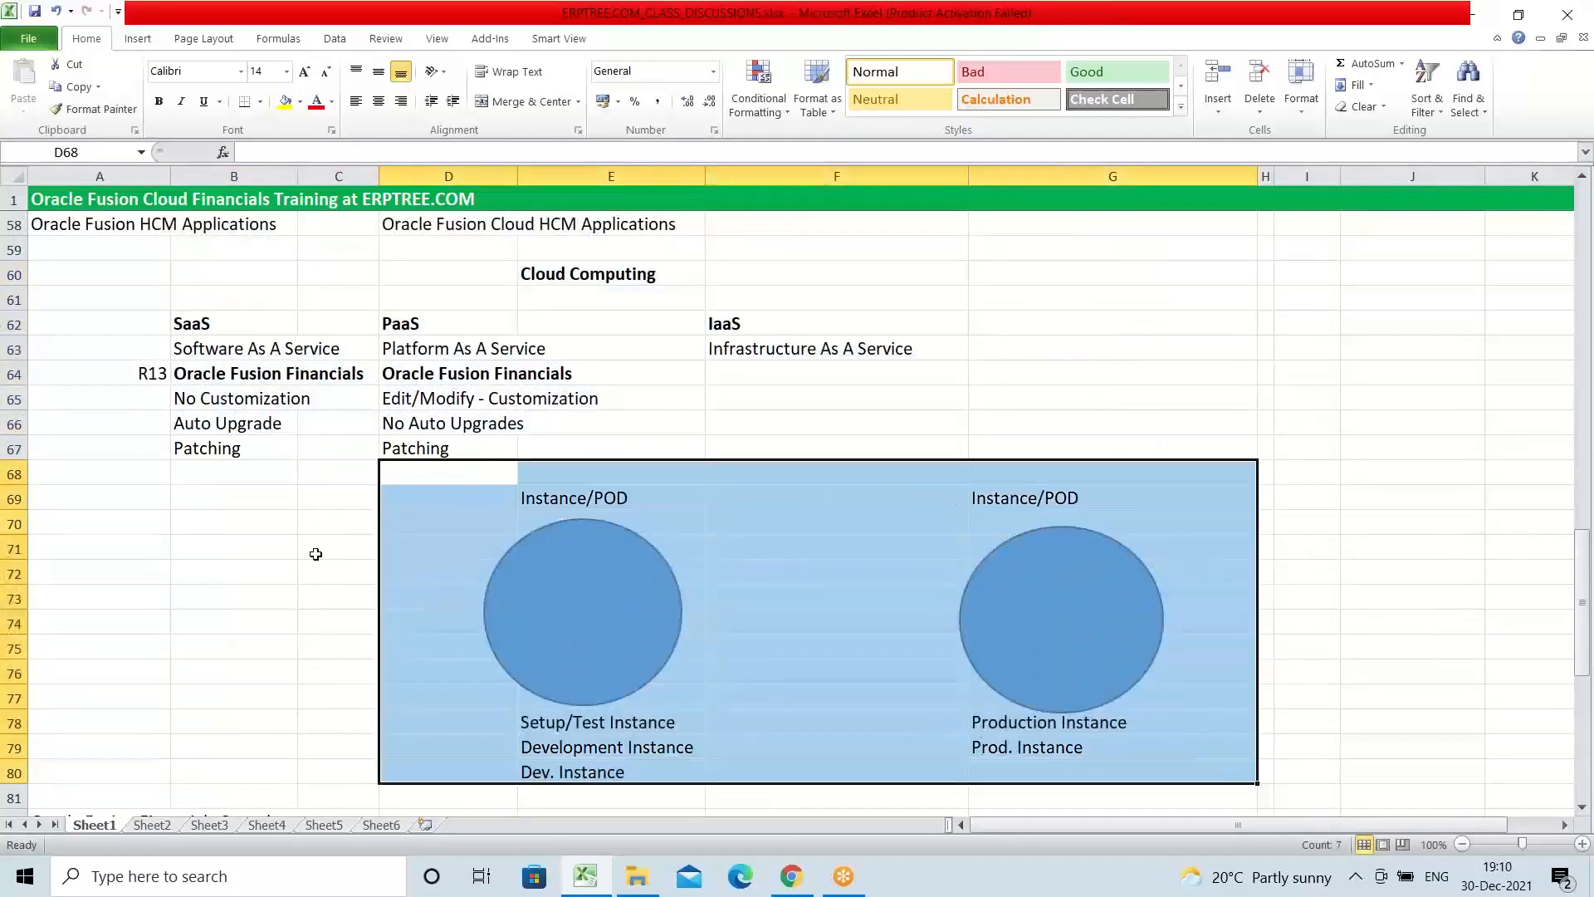
scroll(267, 508, down, 5)
scroll(259, 500, down, 2)
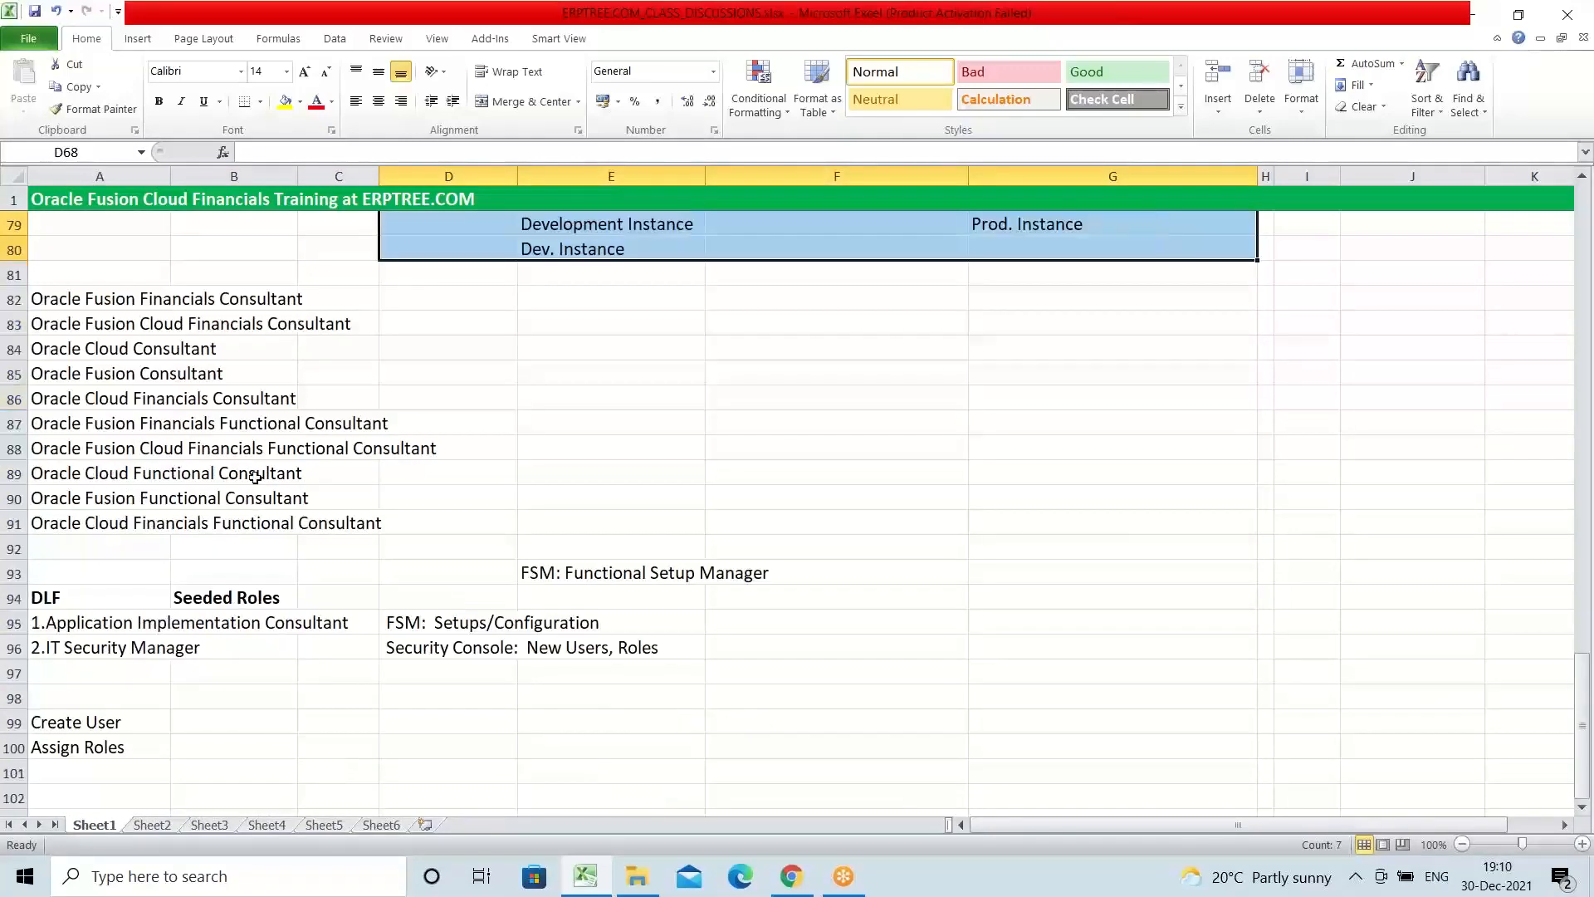
scroll(240, 471, down, 2)
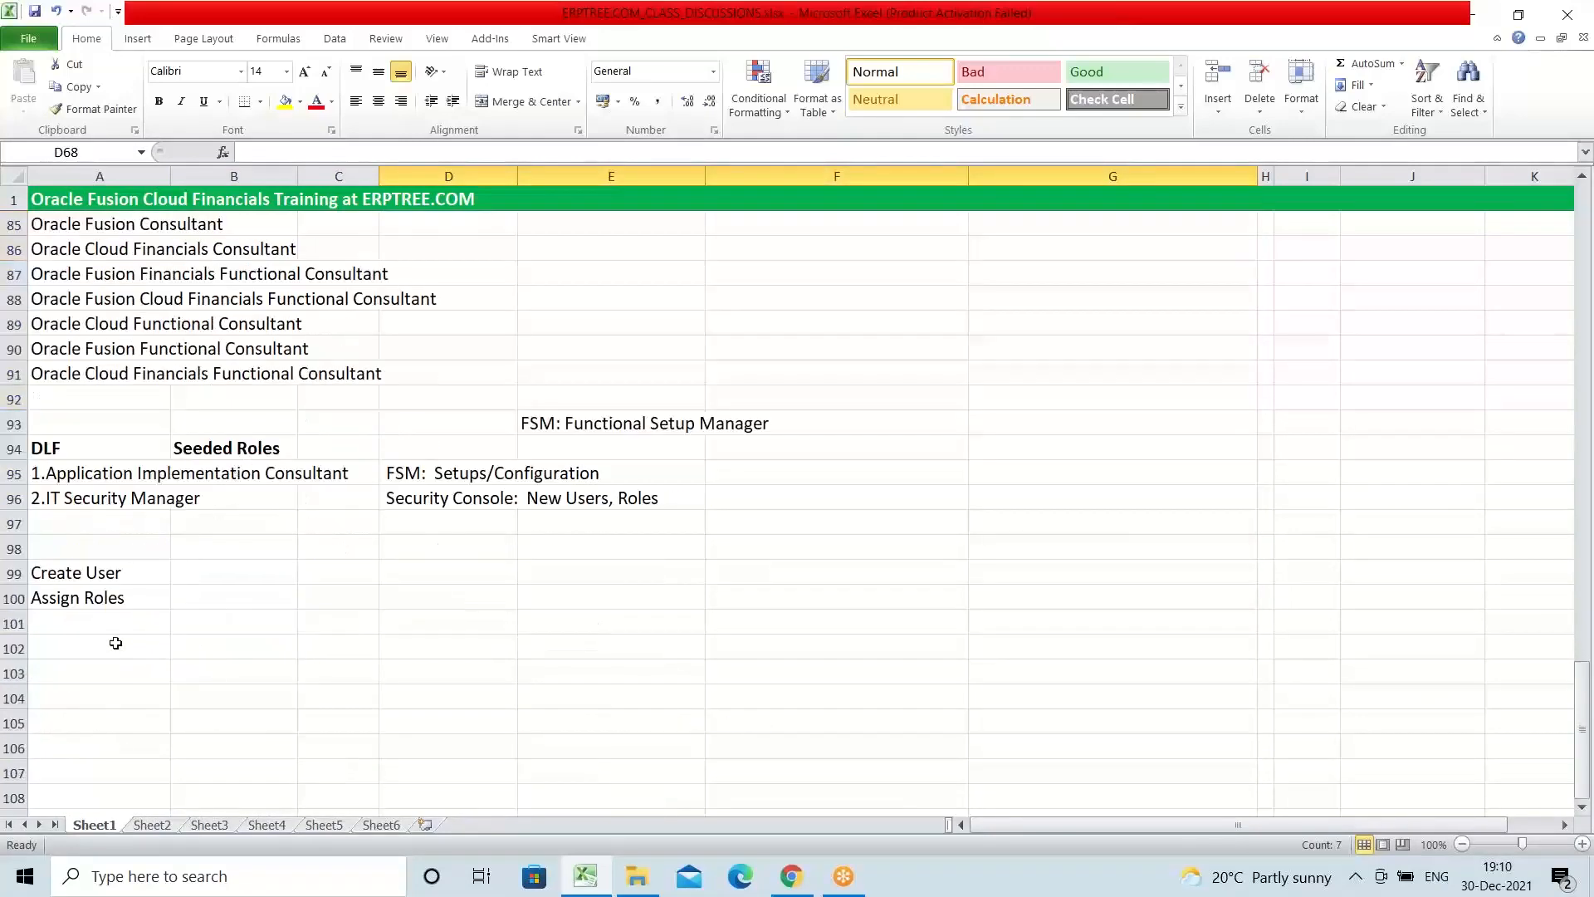
click(58, 449)
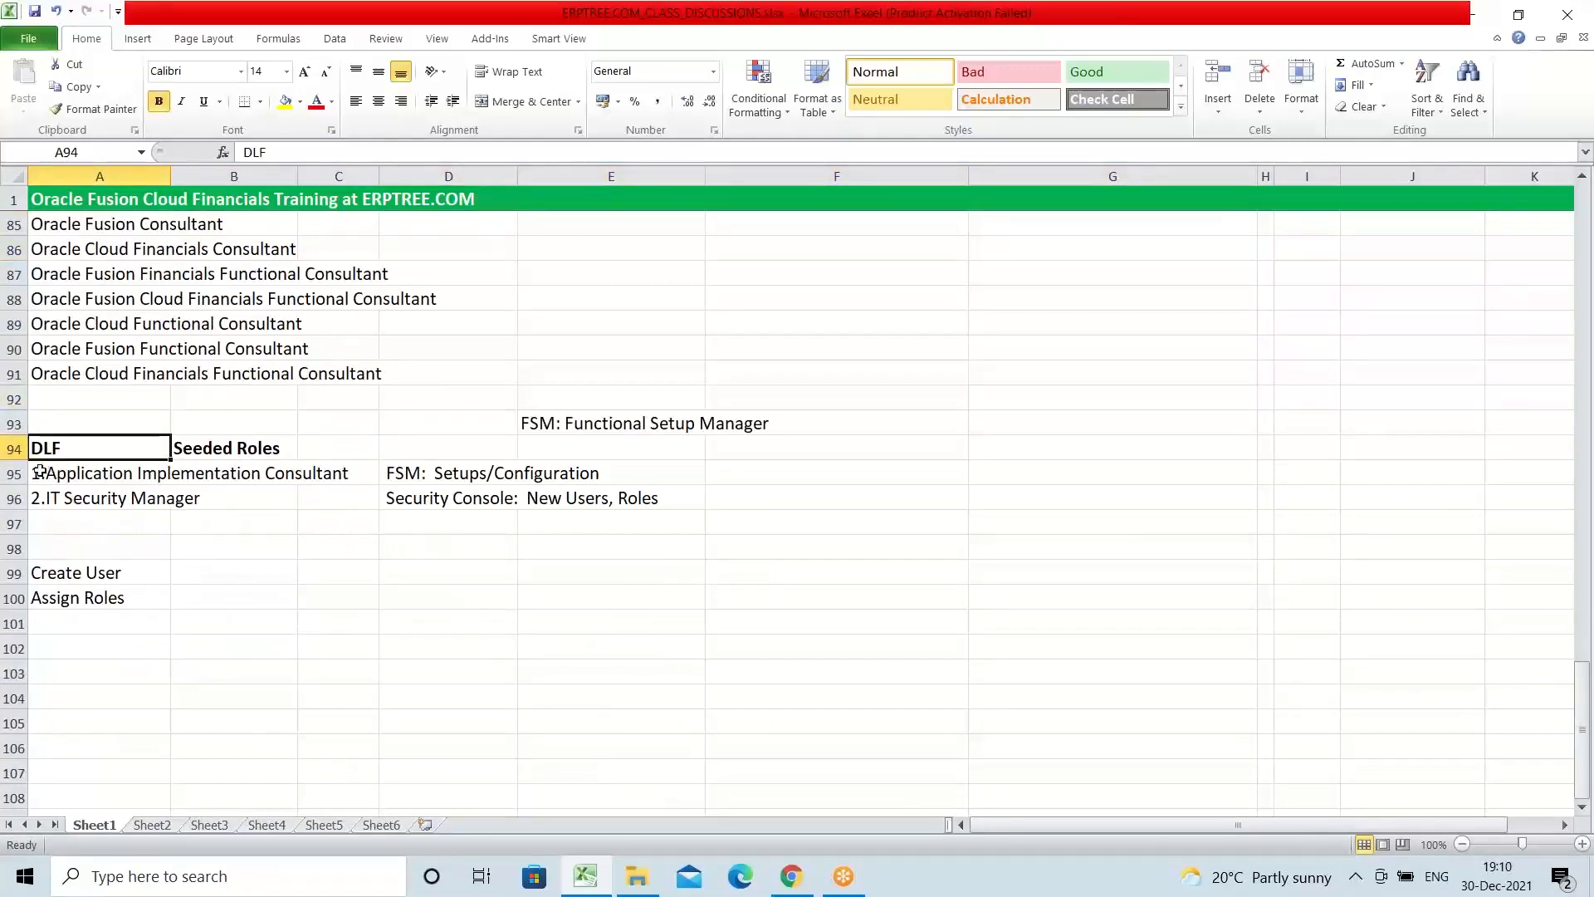
drag(47, 471, 228, 501)
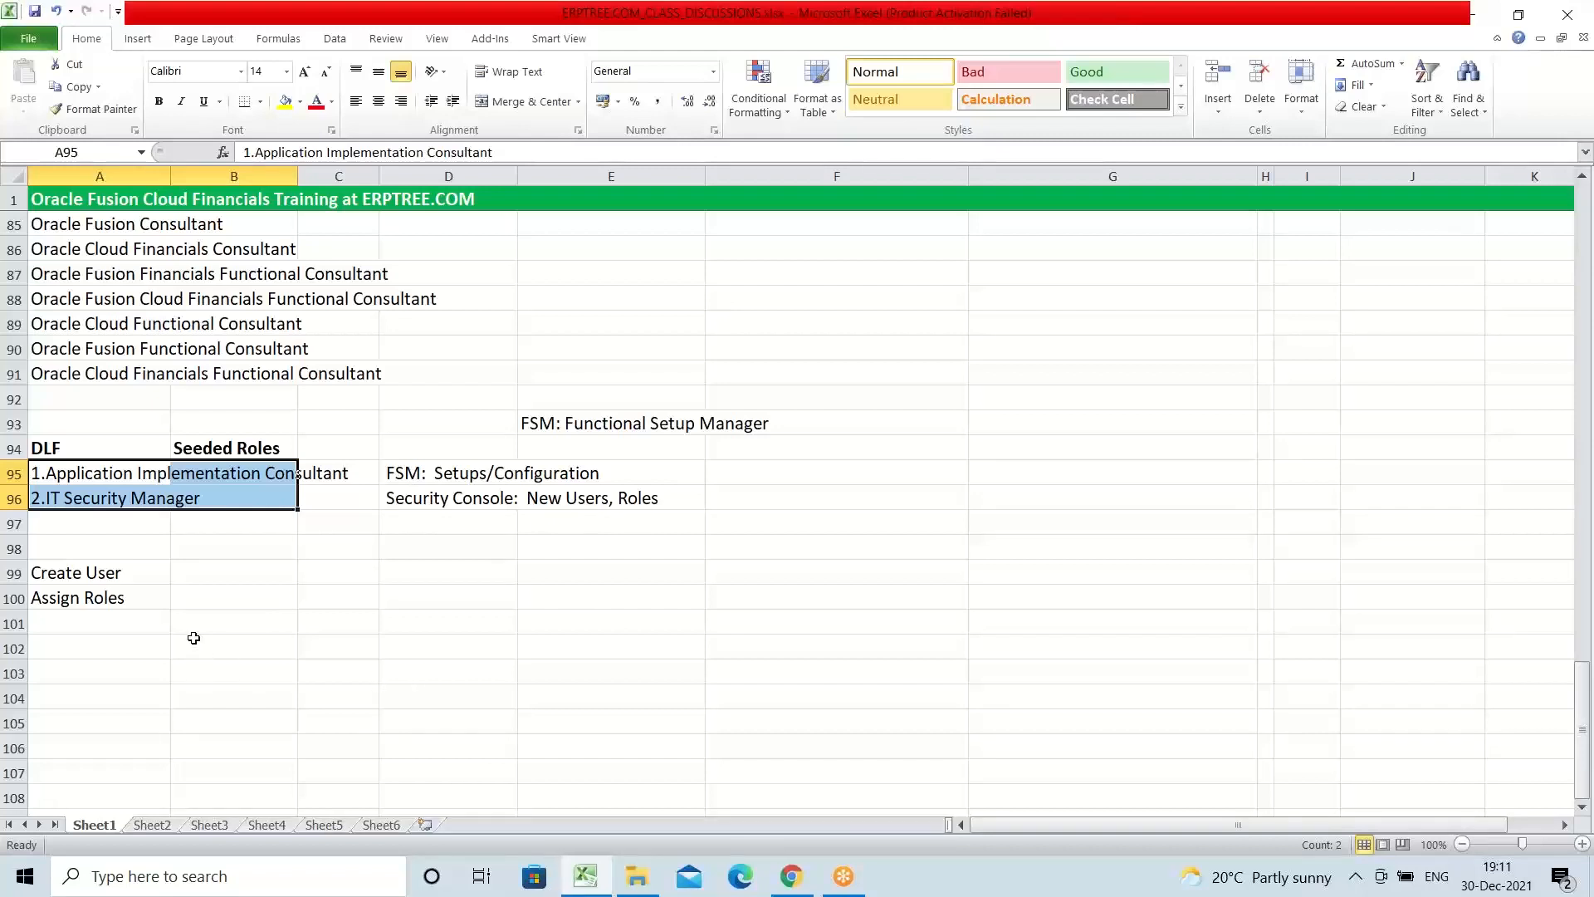
Step: Enter "Implementation User" in cell C99, in the Create User row
click(327, 574)
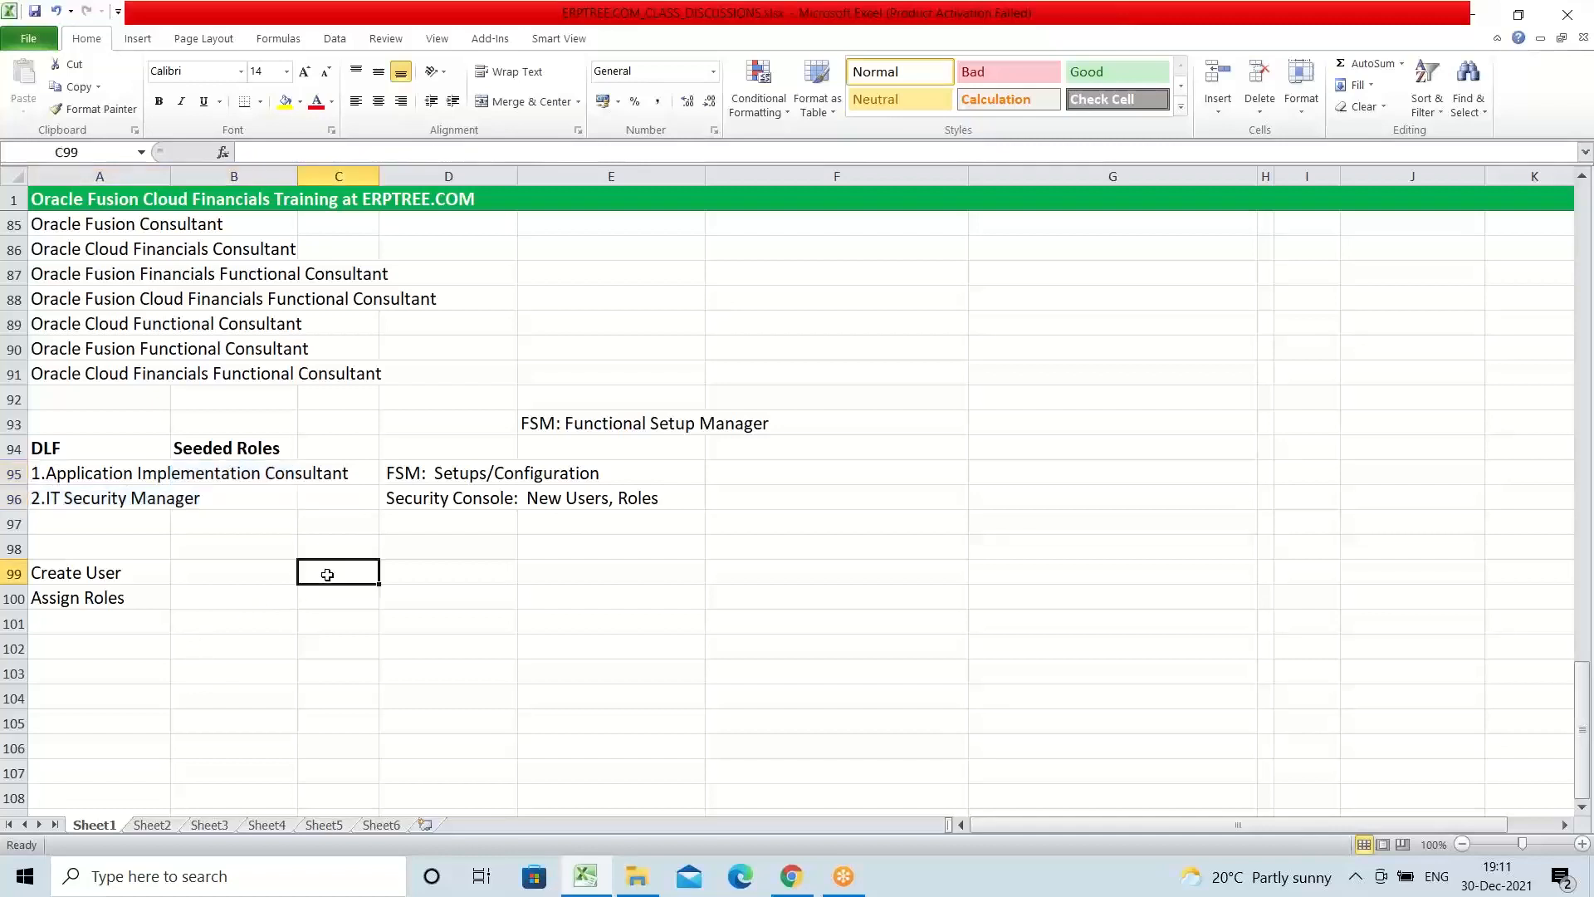
text(i)
key(BackSpace)
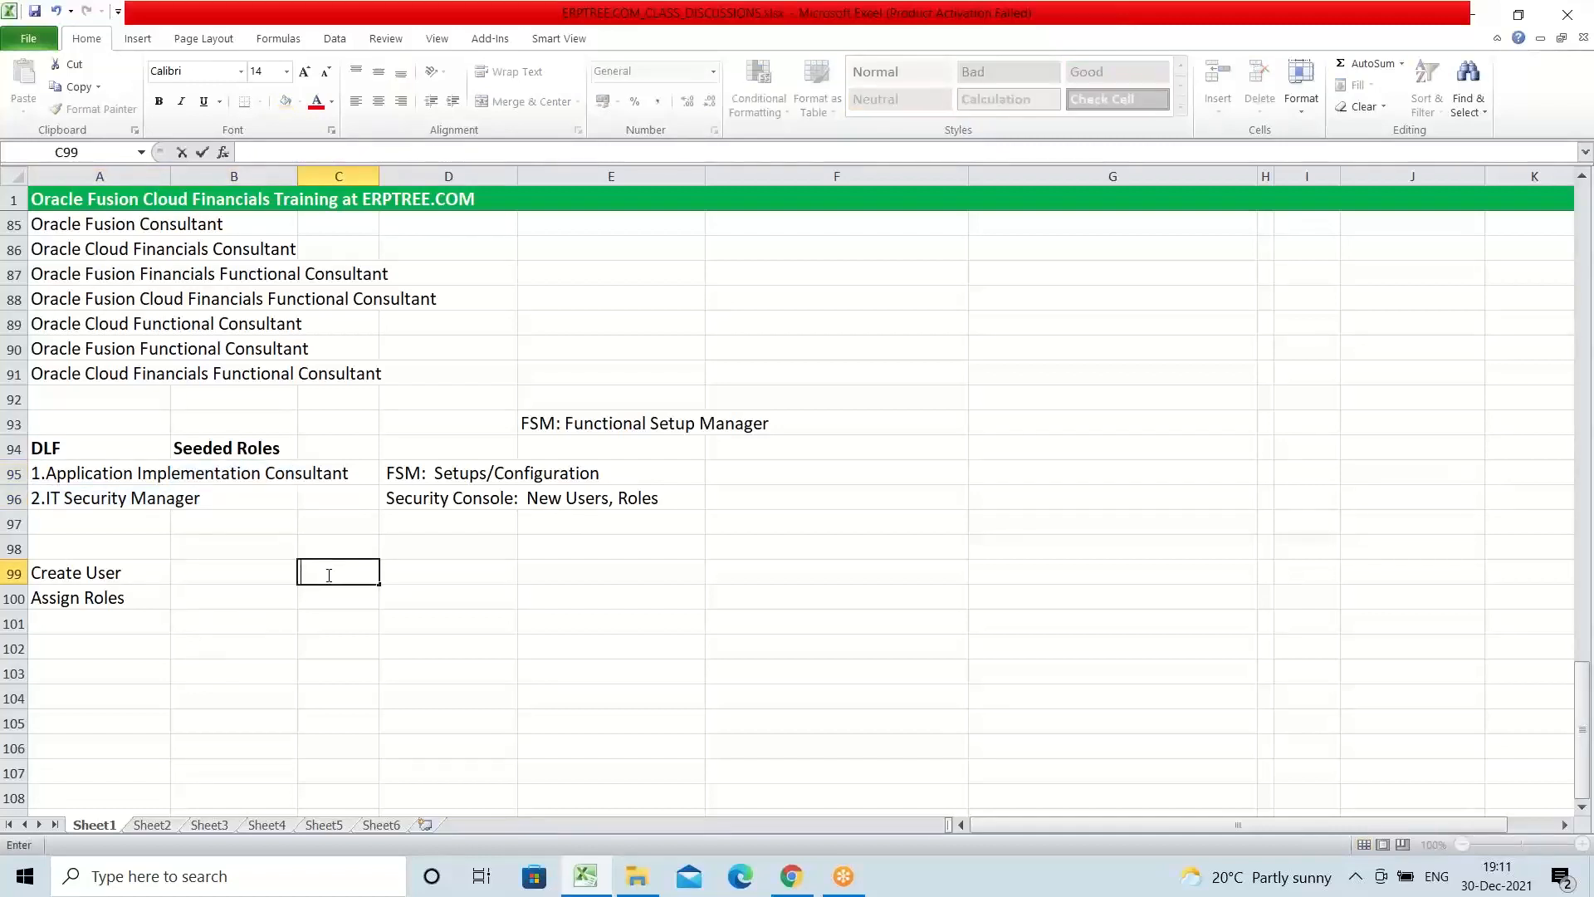
text(Implementation User)
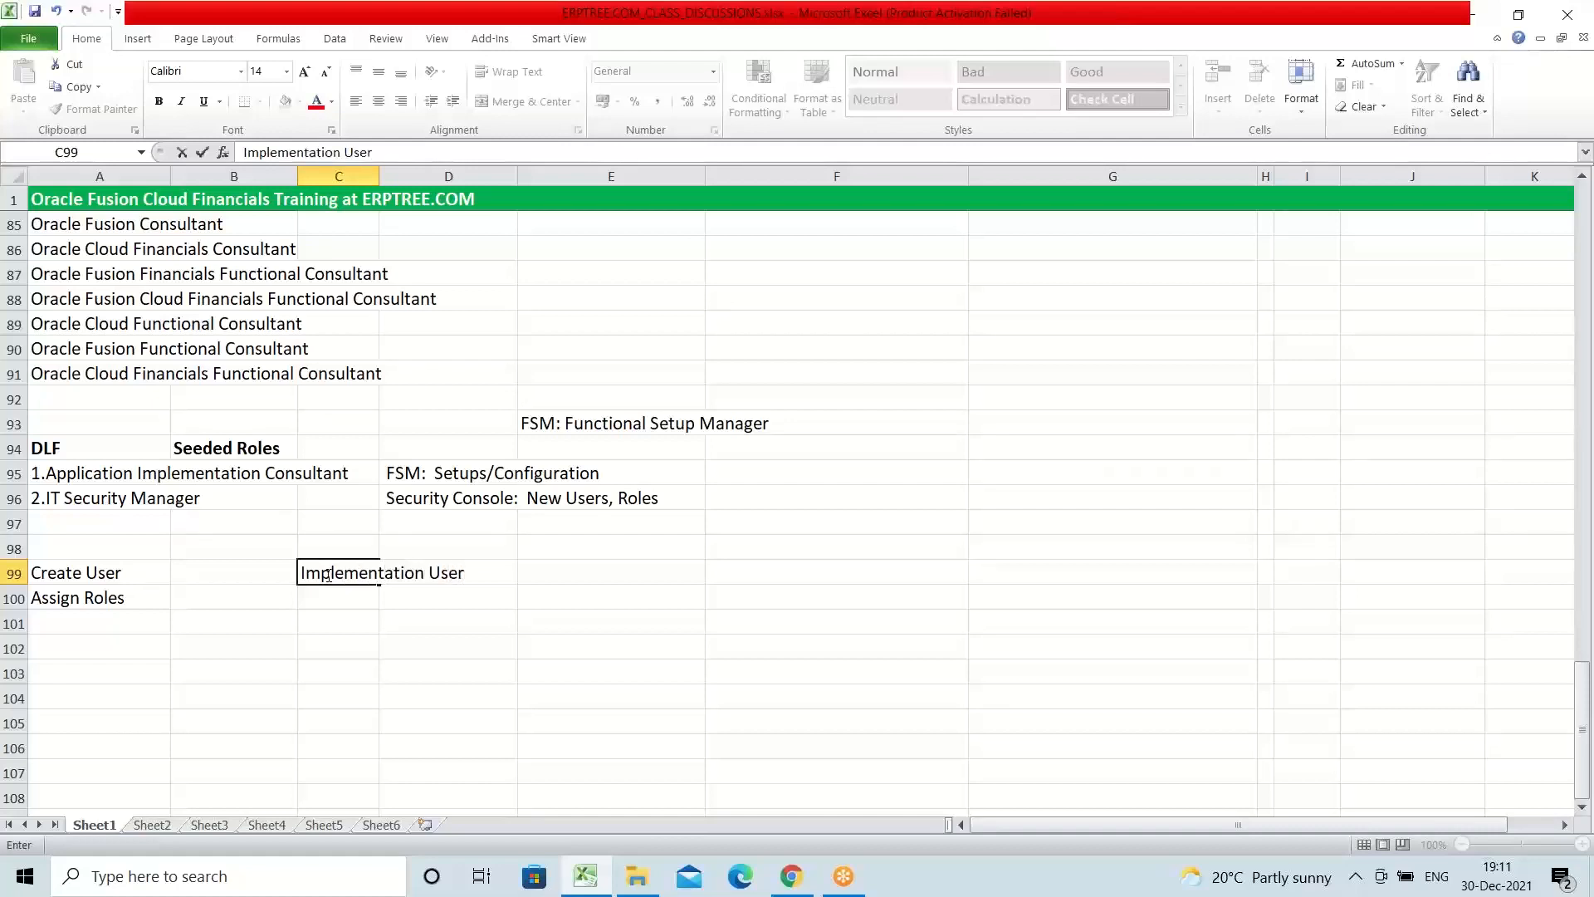
key(ctrl+Return)
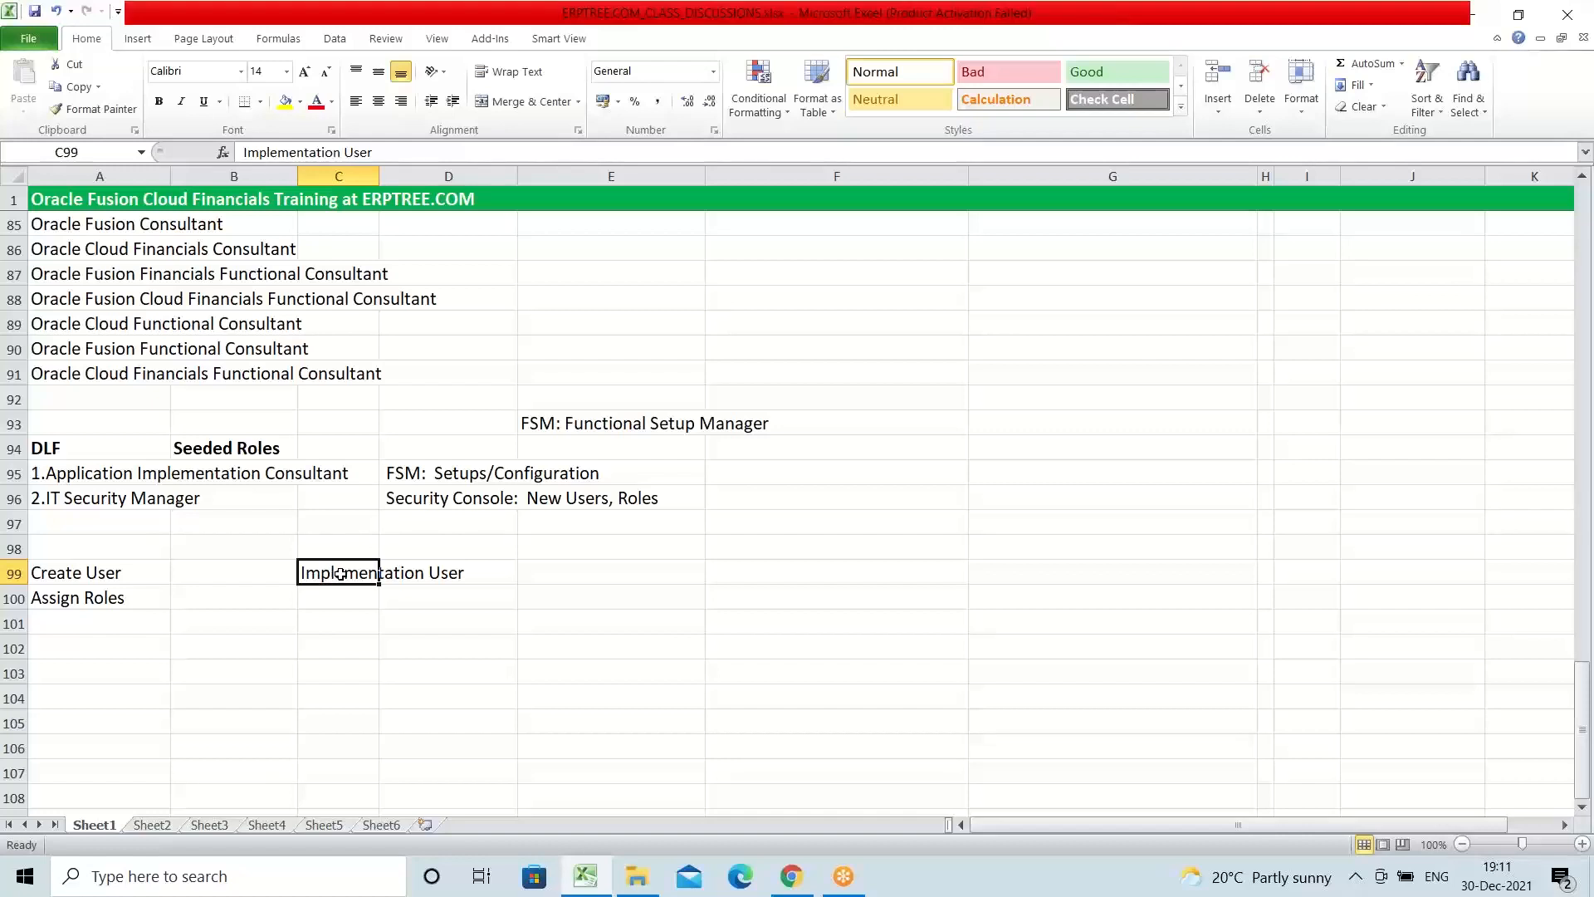
Step: Extend the note in C99 to read "Implementation User : Security Console"
double_click(343, 572)
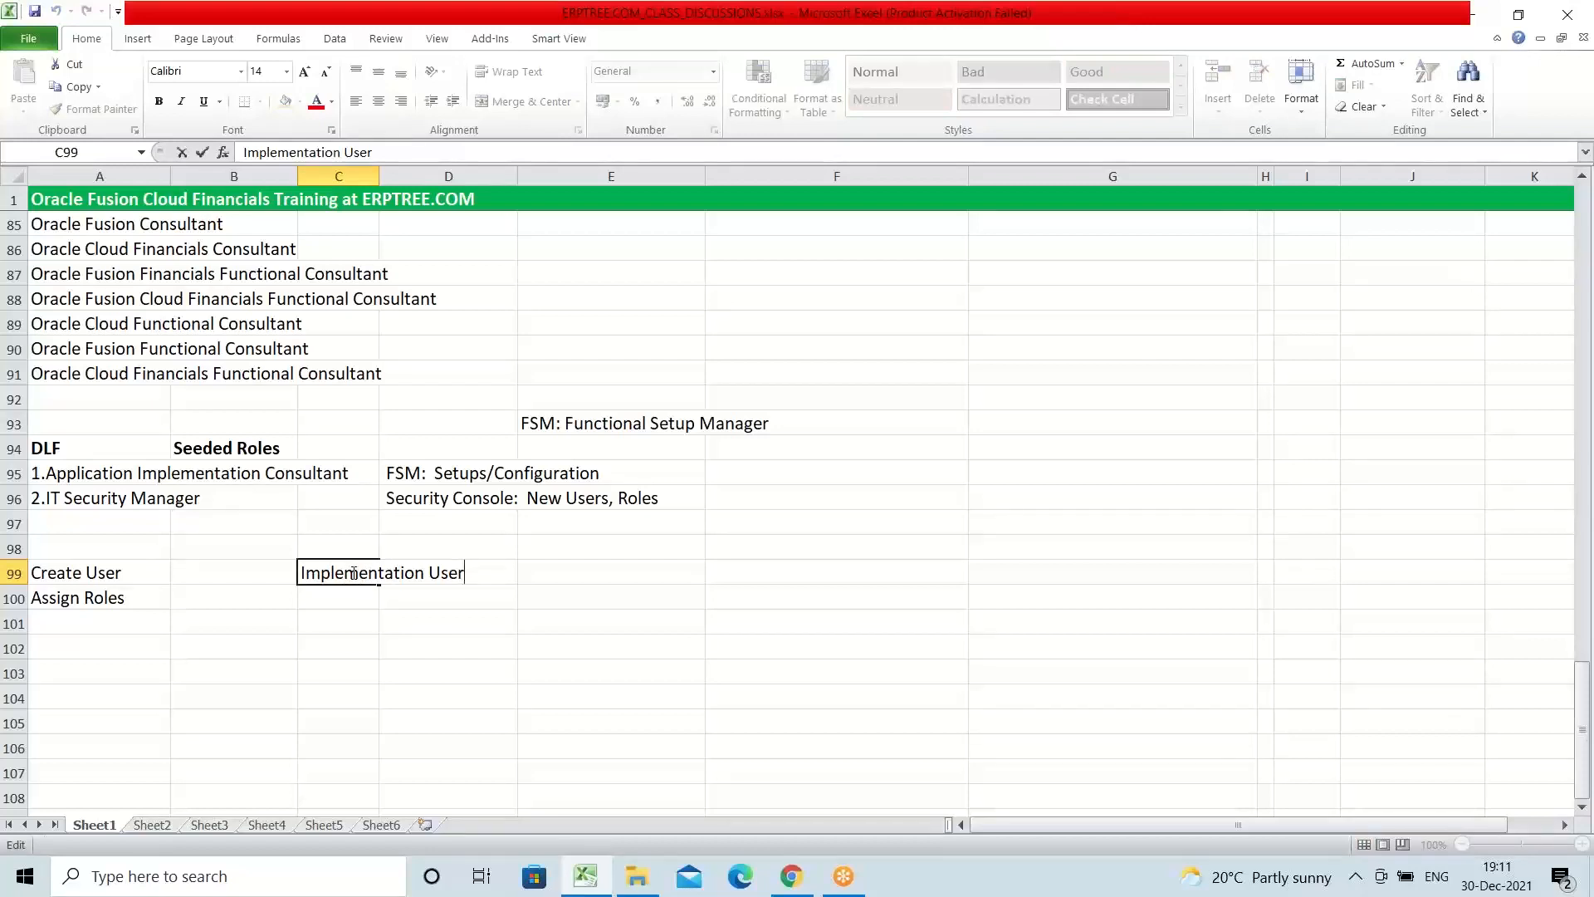
text(: s)
key(BackSpace)
text(Security Console)
key(ctrl+Return)
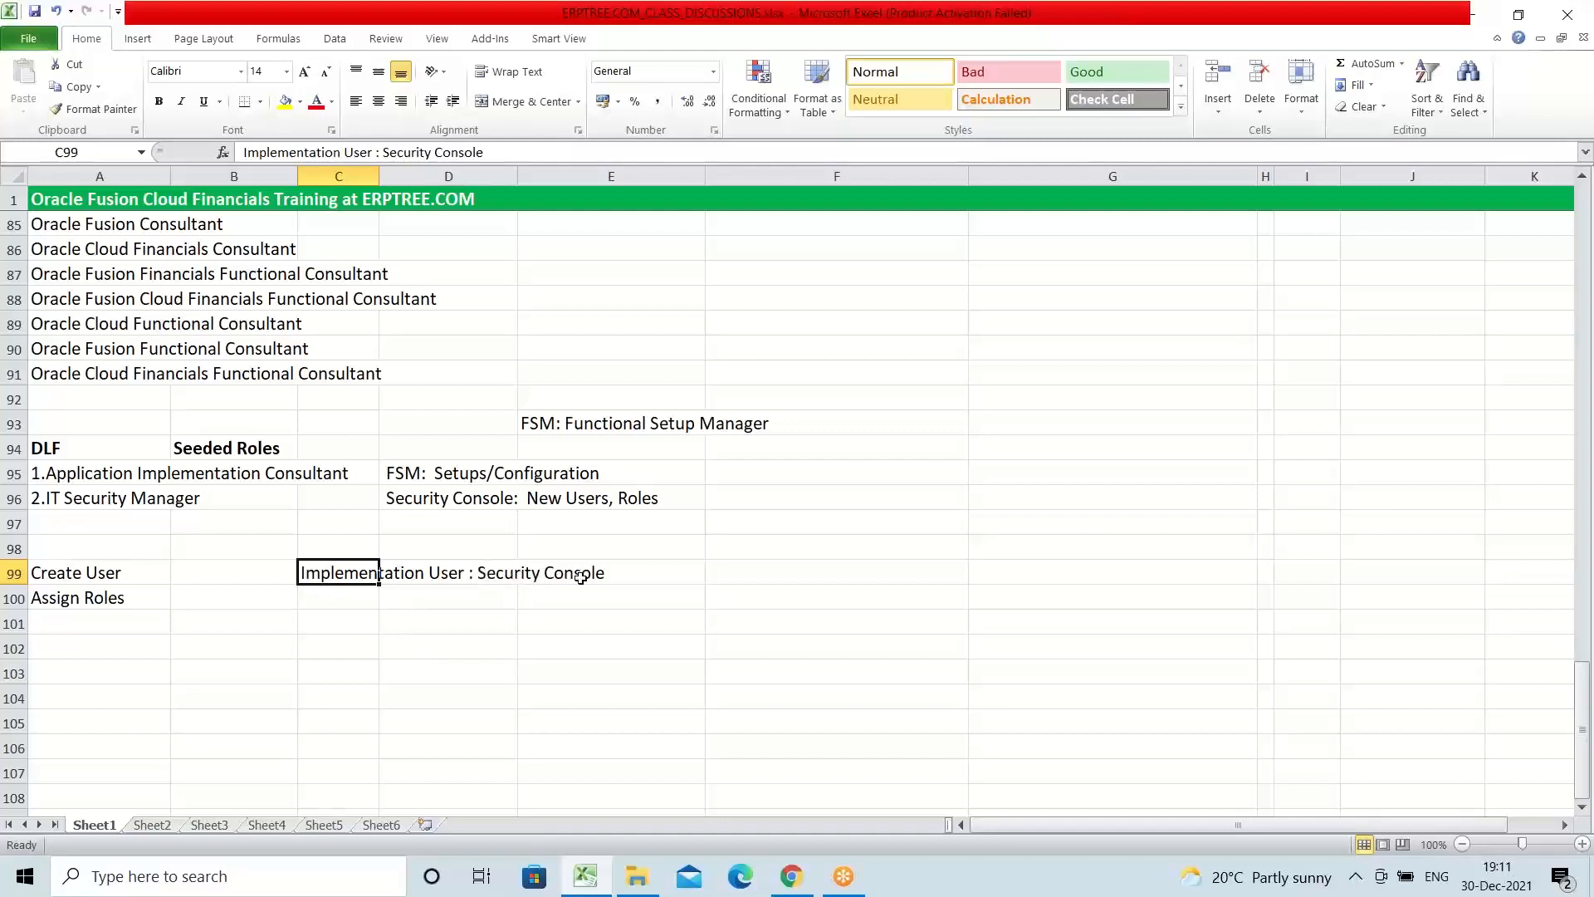
Step: Review the DLF heading and the Application Implementation Consultant and IT Security Manager roles beneath it
click(74, 477)
drag(75, 477, 75, 498)
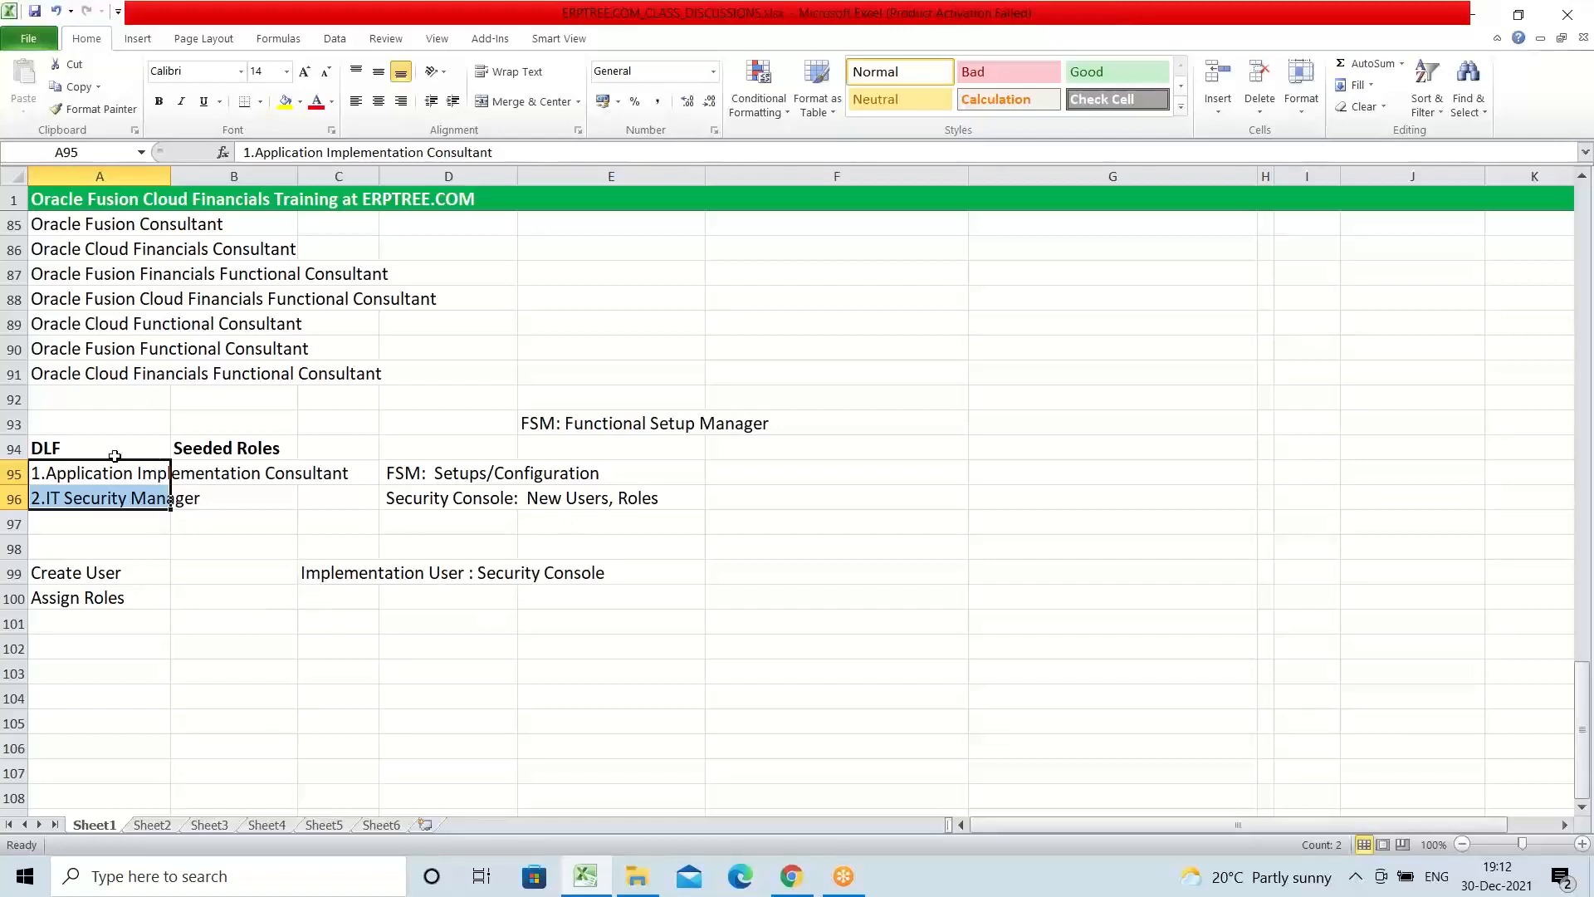
click(70, 452)
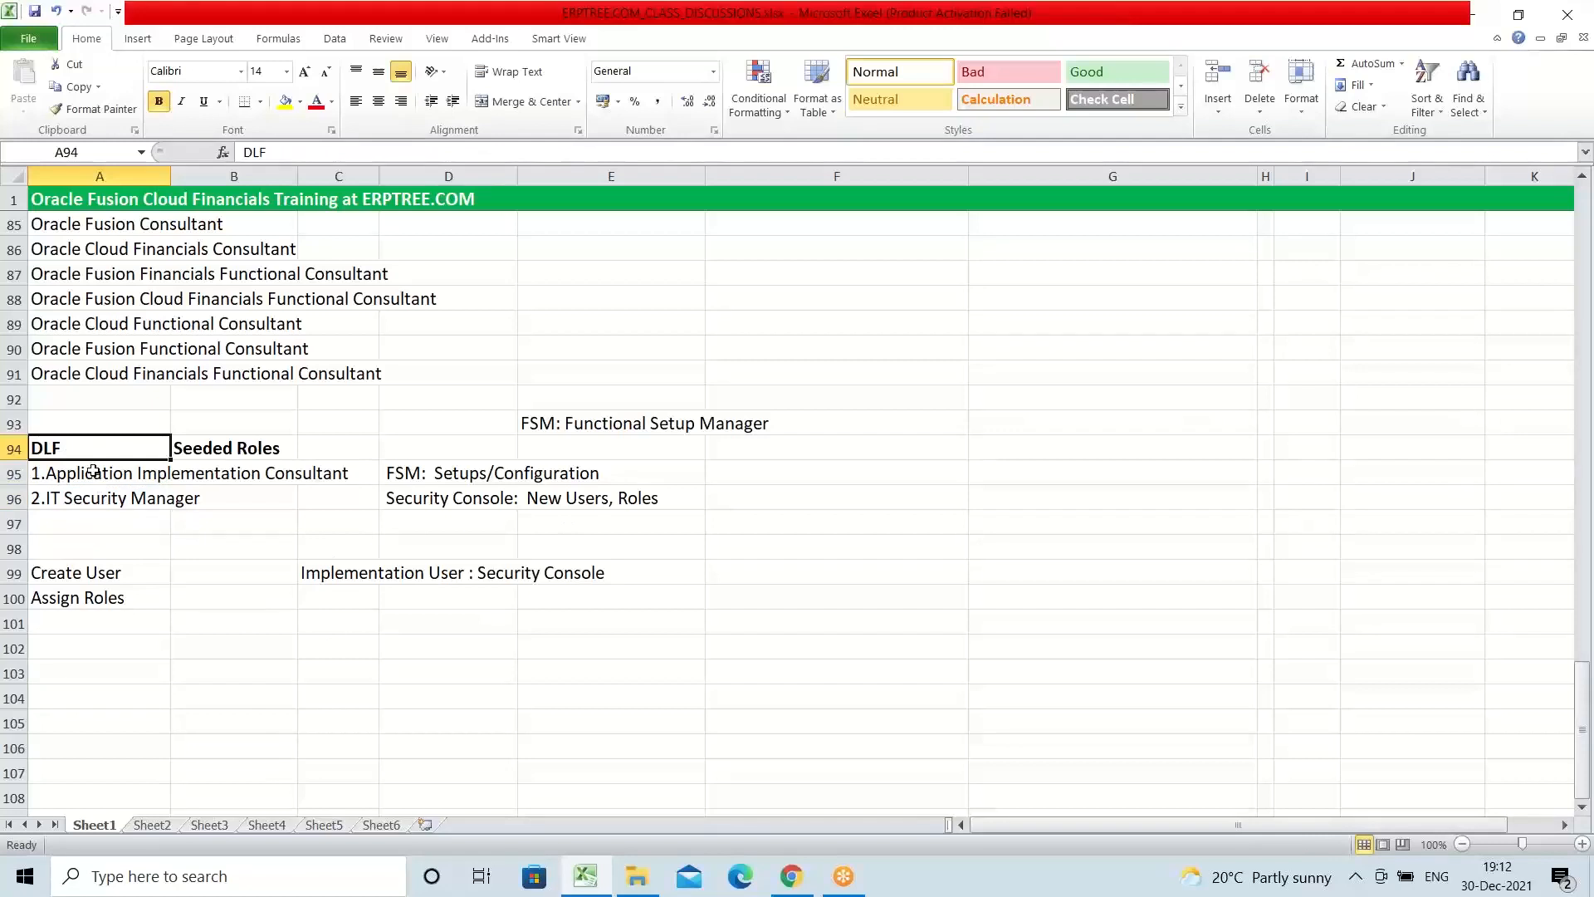
drag(94, 473, 99, 499)
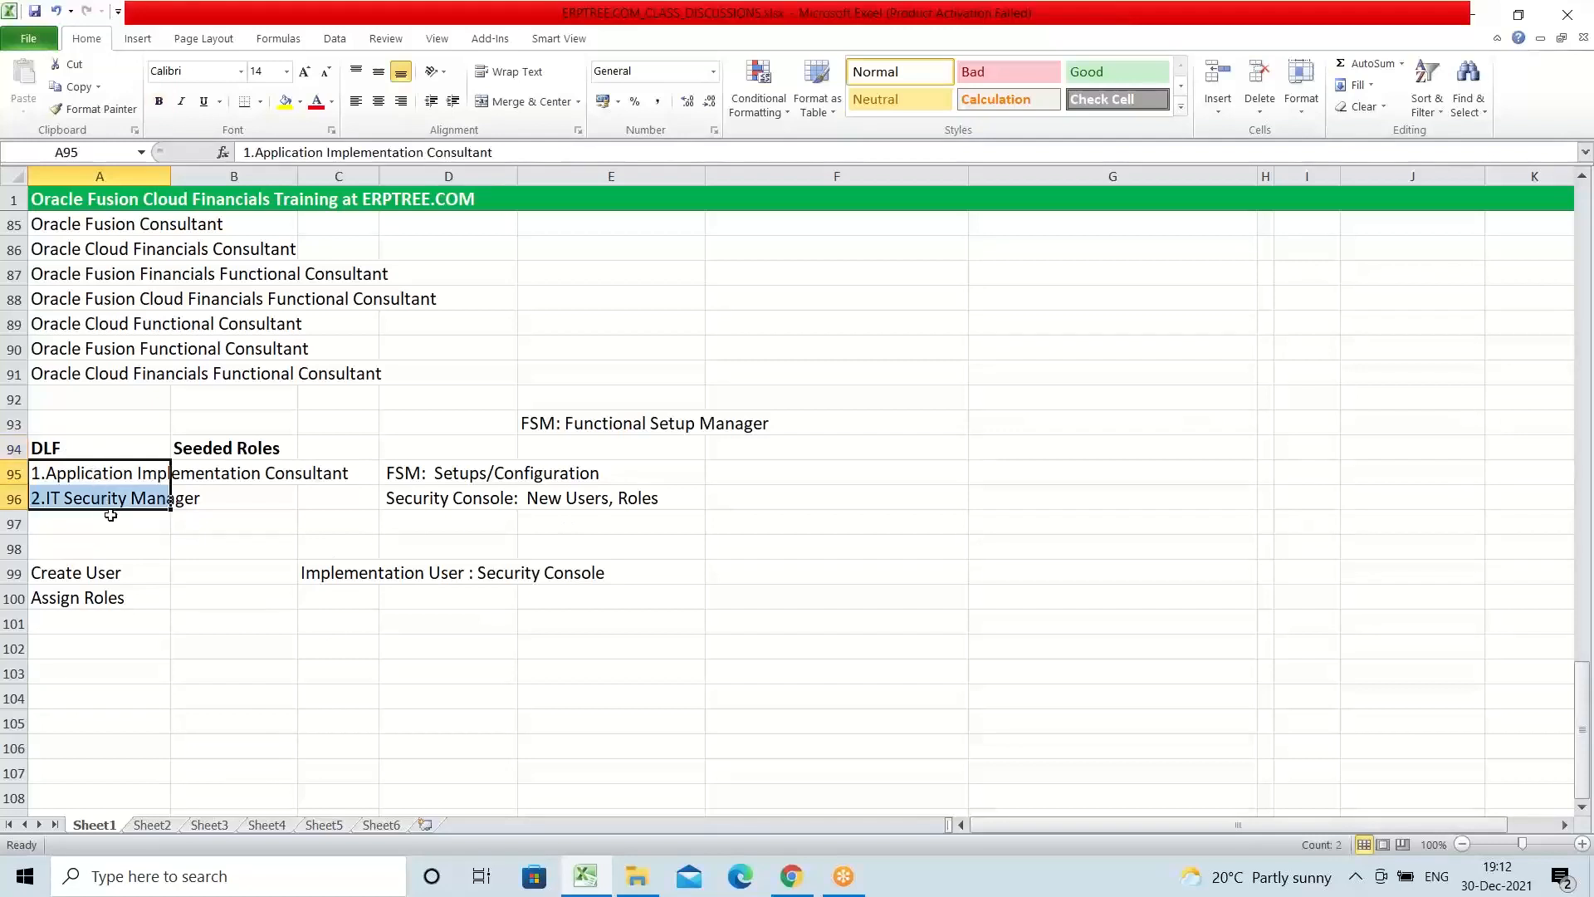
click(68, 451)
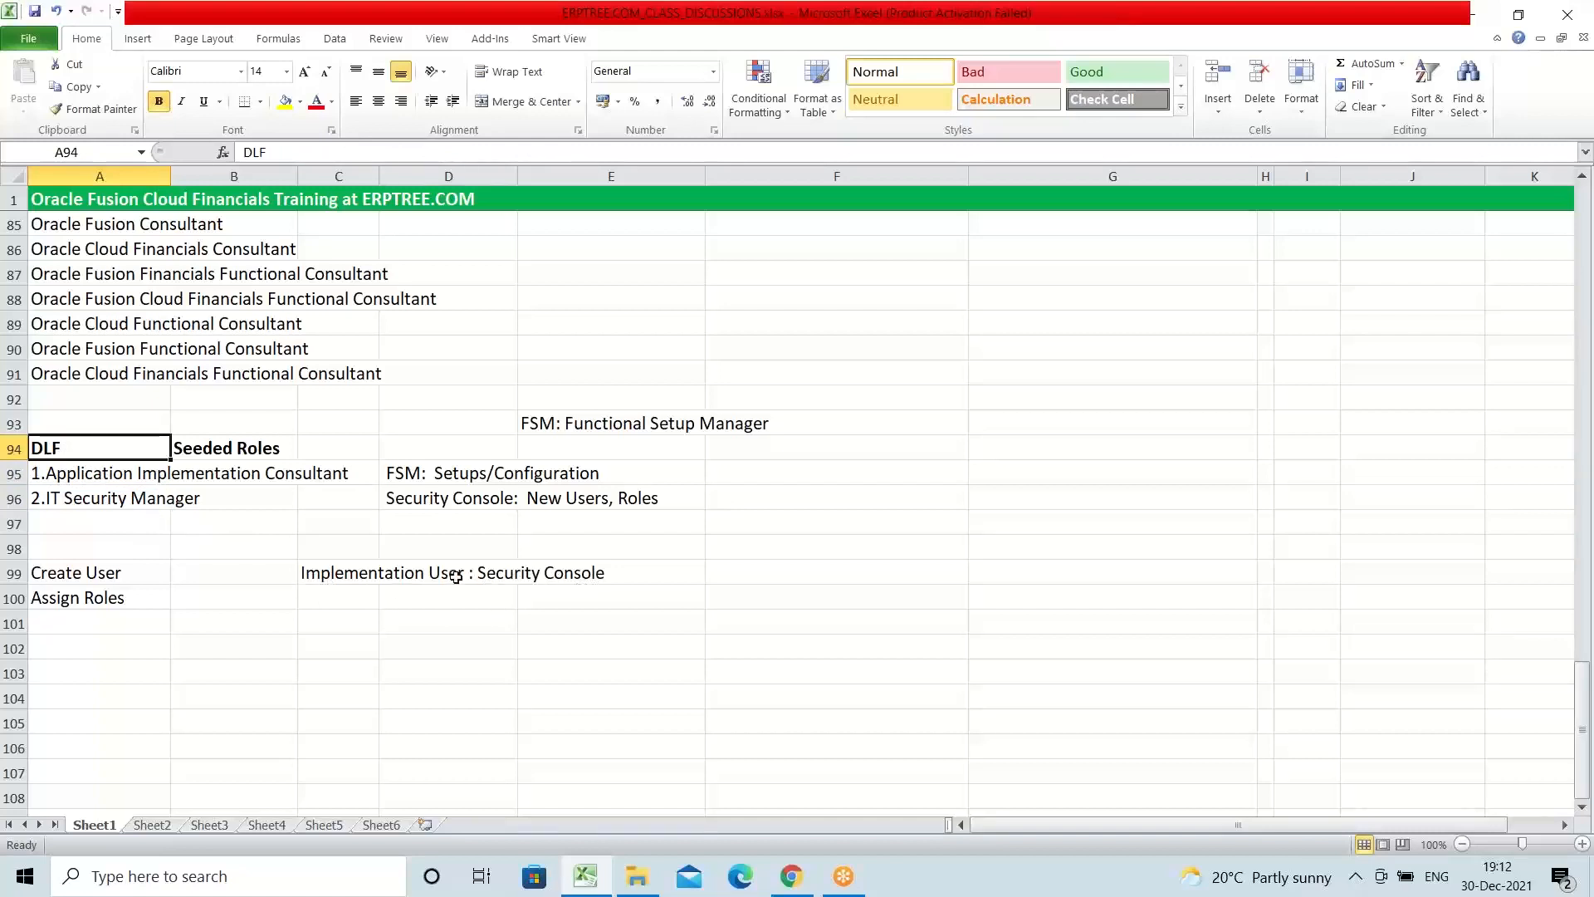
click(1218, 33)
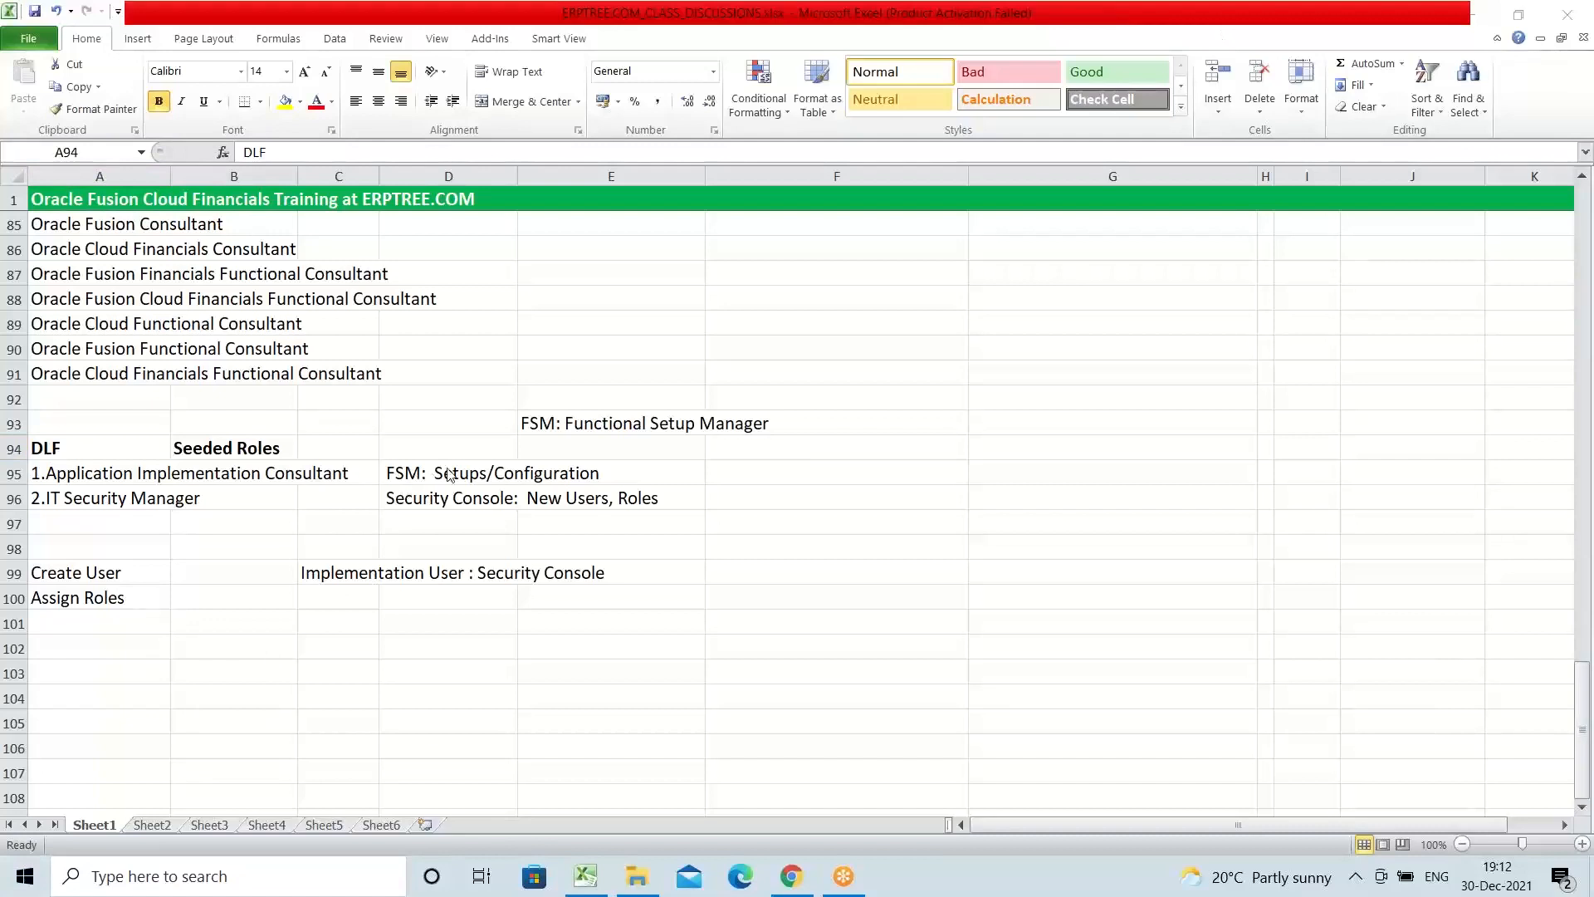
Step: Copy the "FSM: Functional Setup Manager" note from E93 to A102 and fill the whole of row 102 with yellow
click(558, 427)
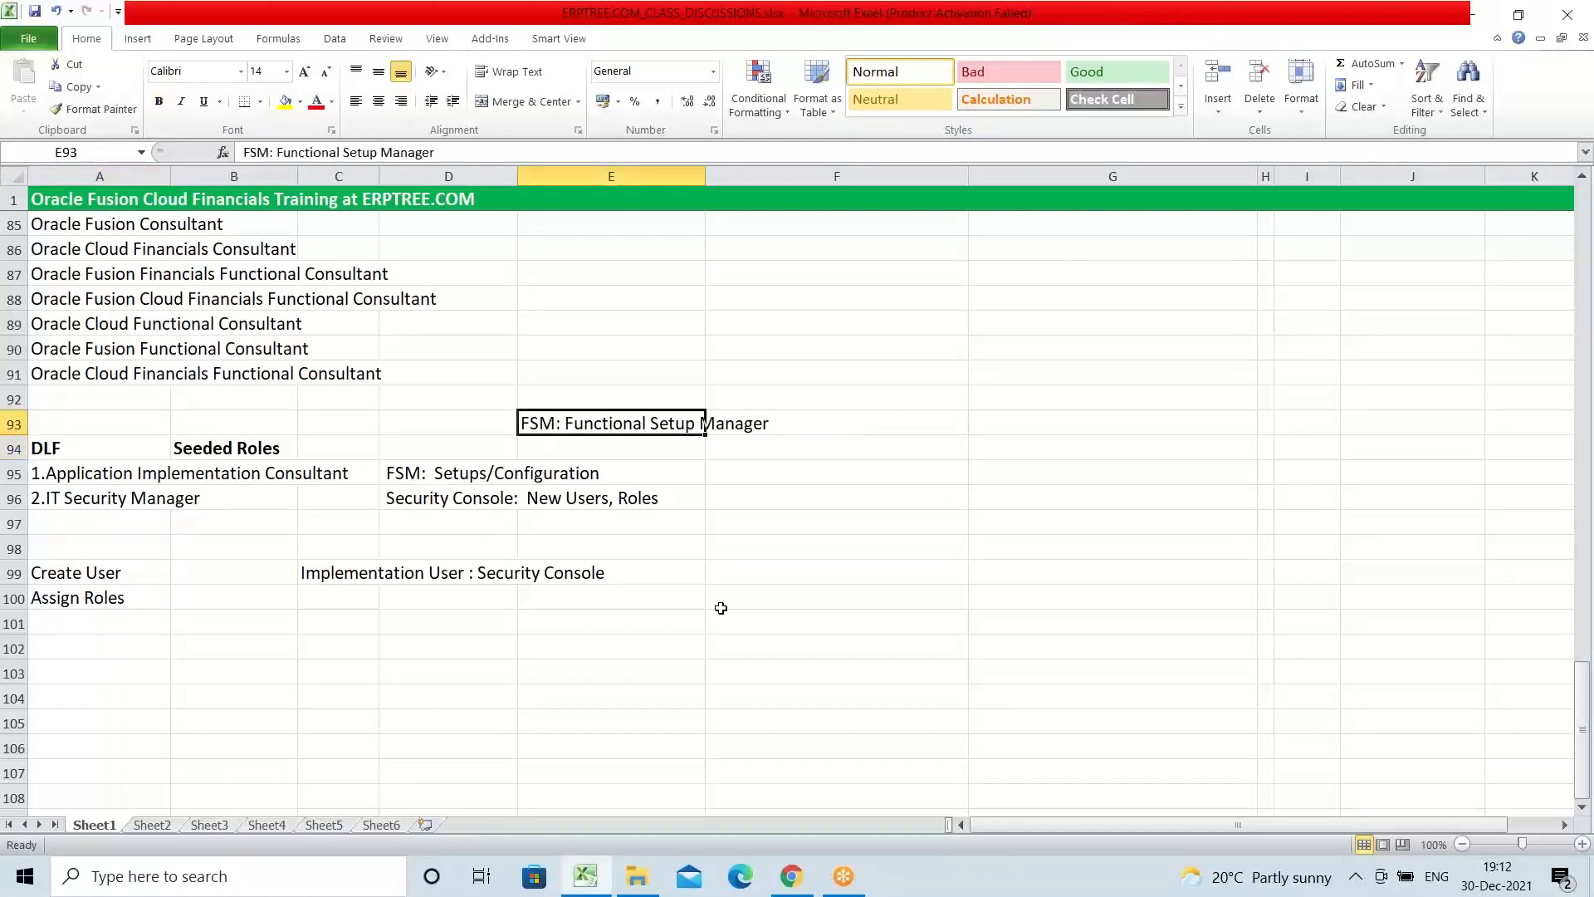
key(ctrl+c)
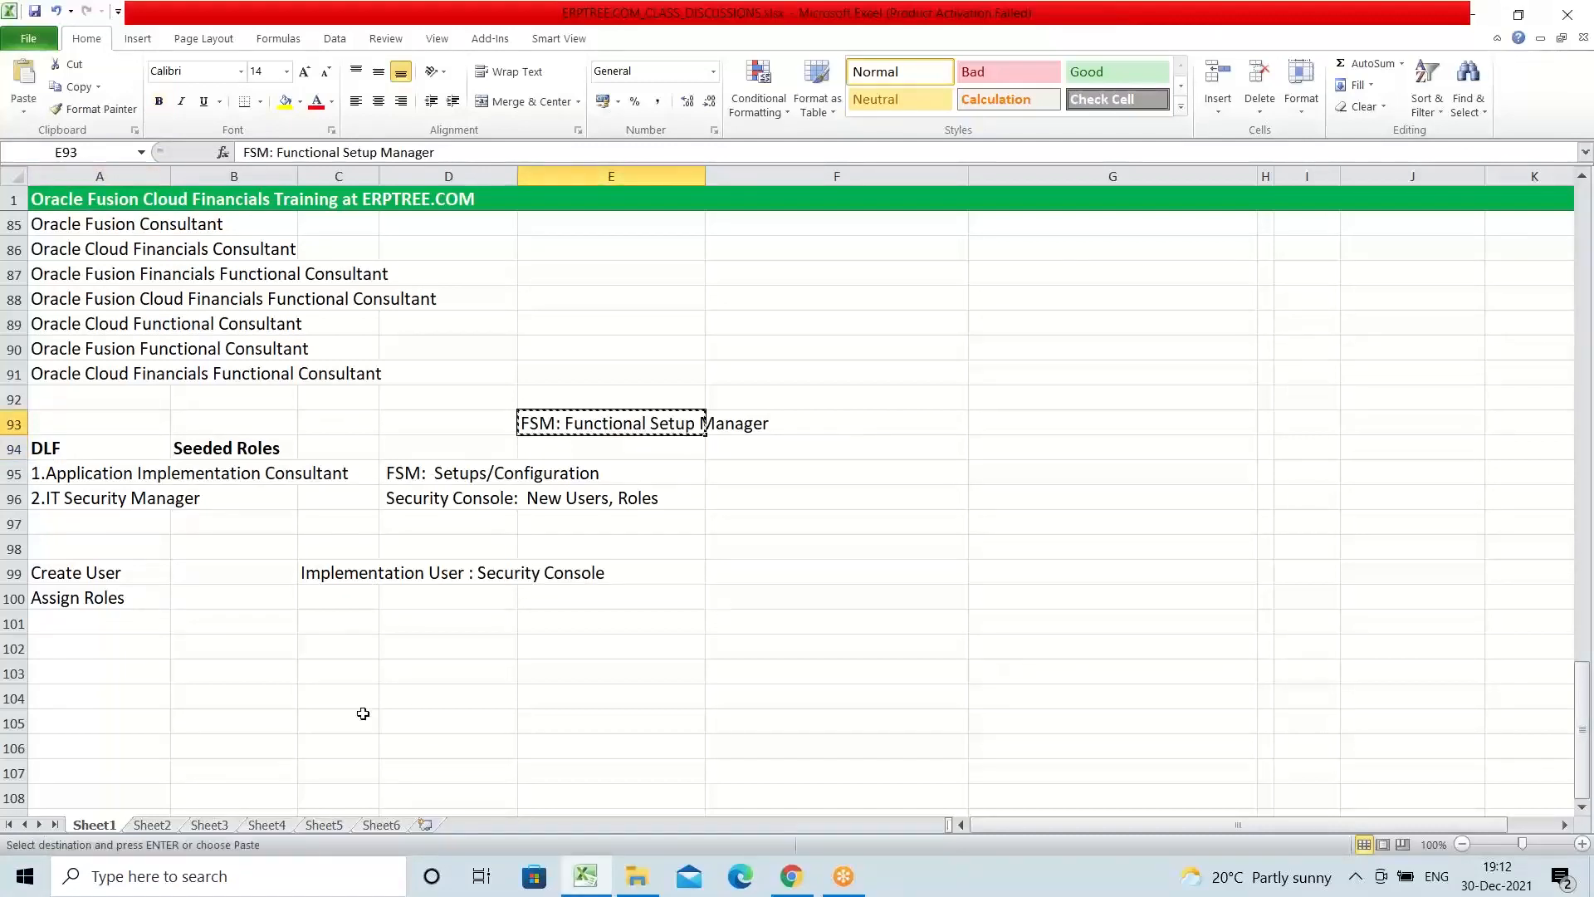
scroll(144, 603, down, 1)
click(73, 573)
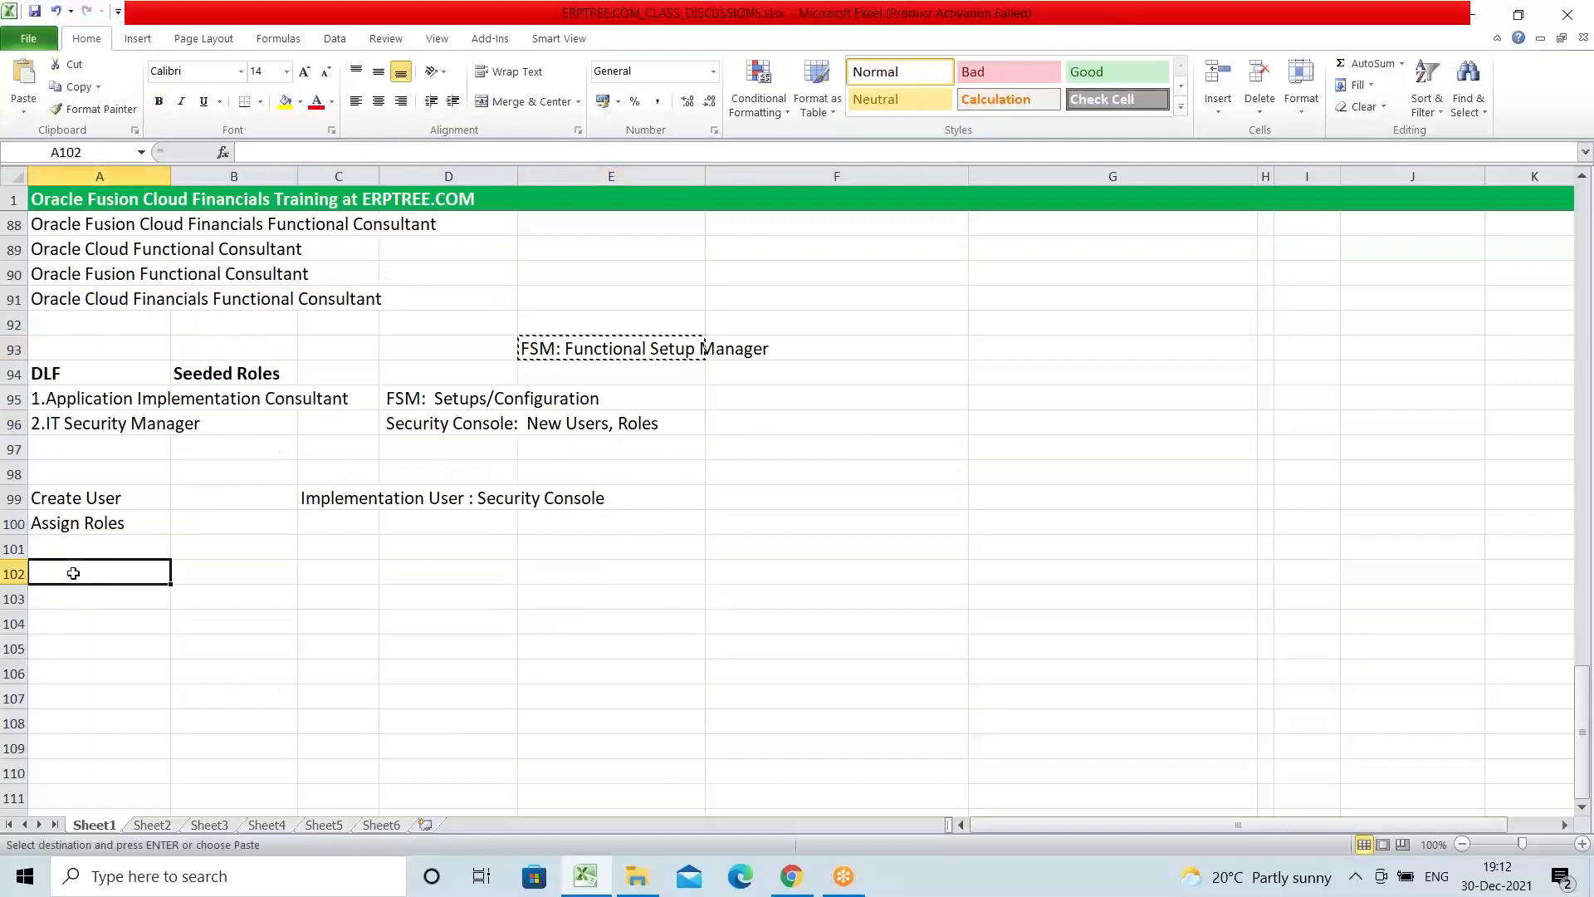
key(ctrl+v)
key(Escape)
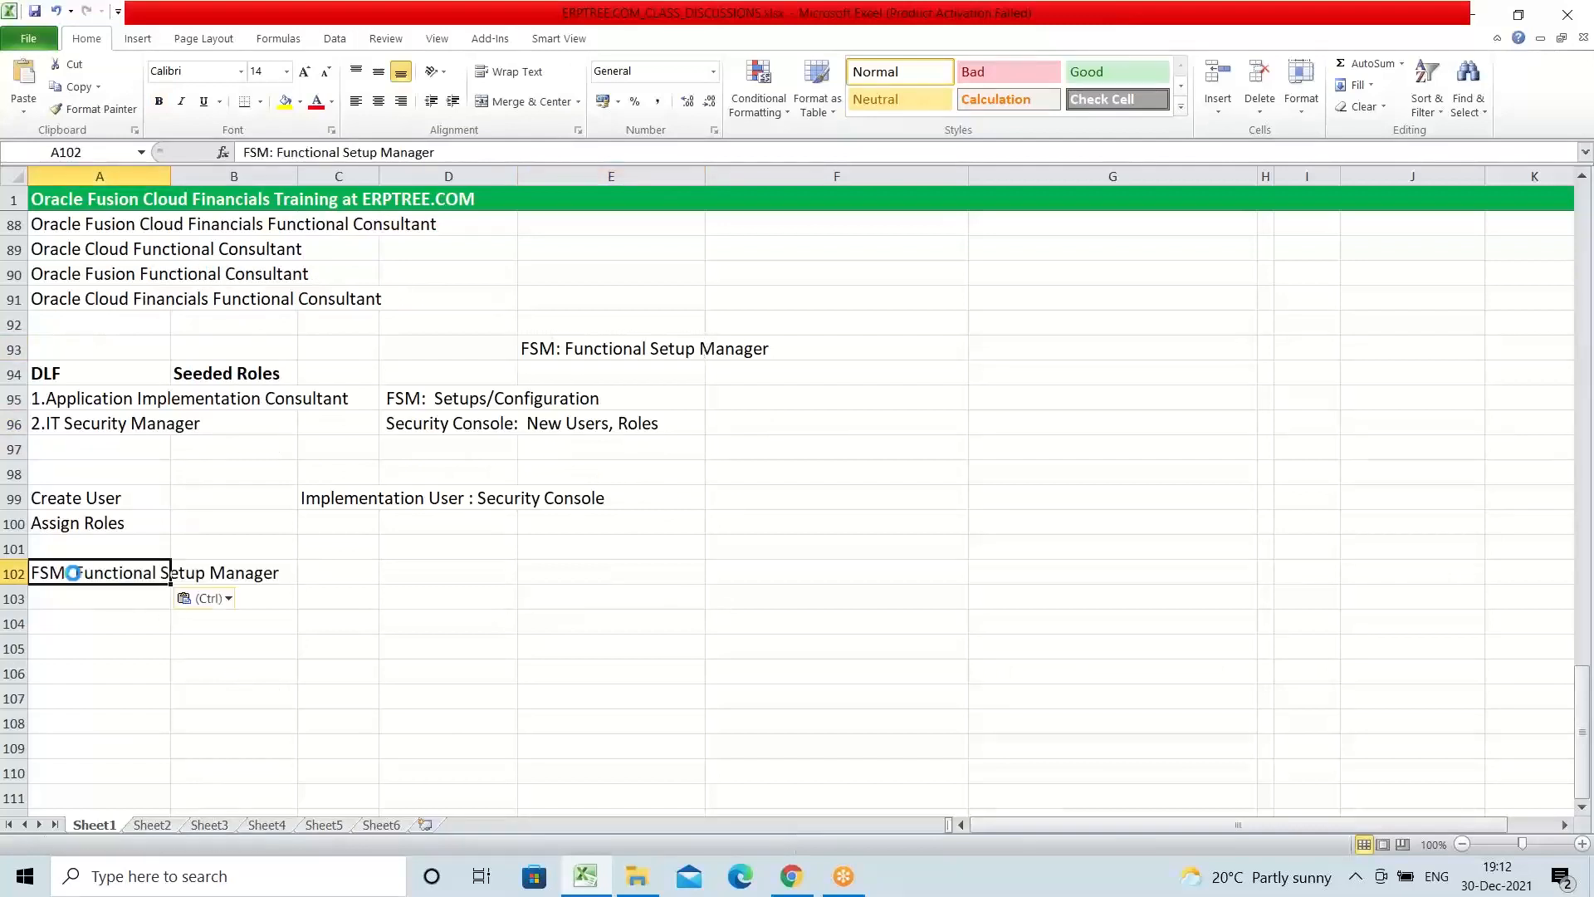
click(10, 573)
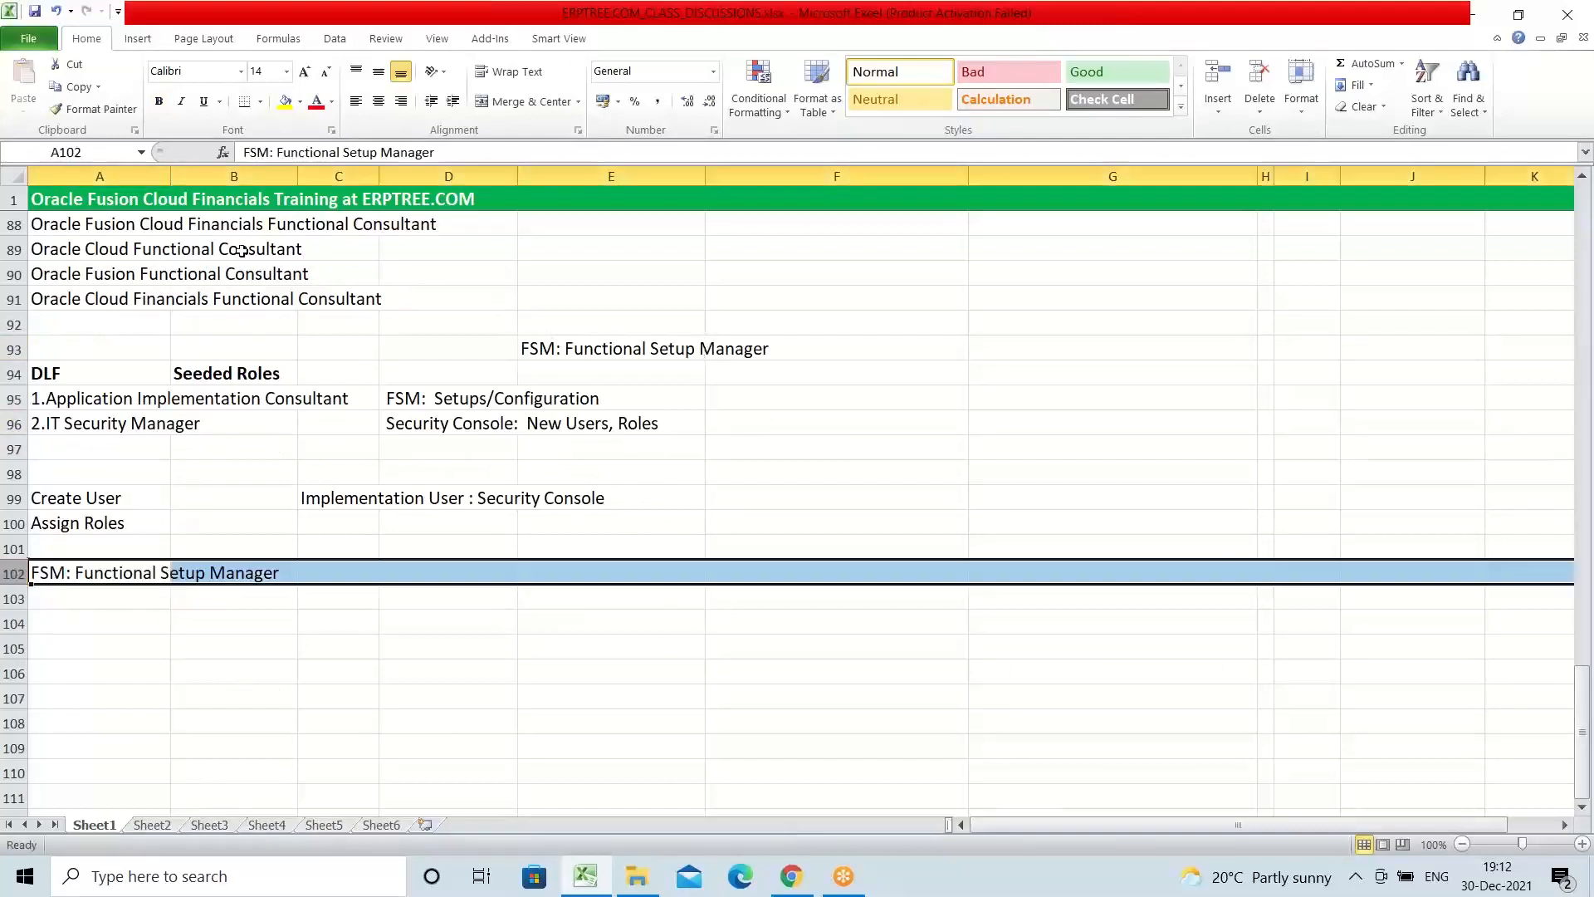
click(284, 110)
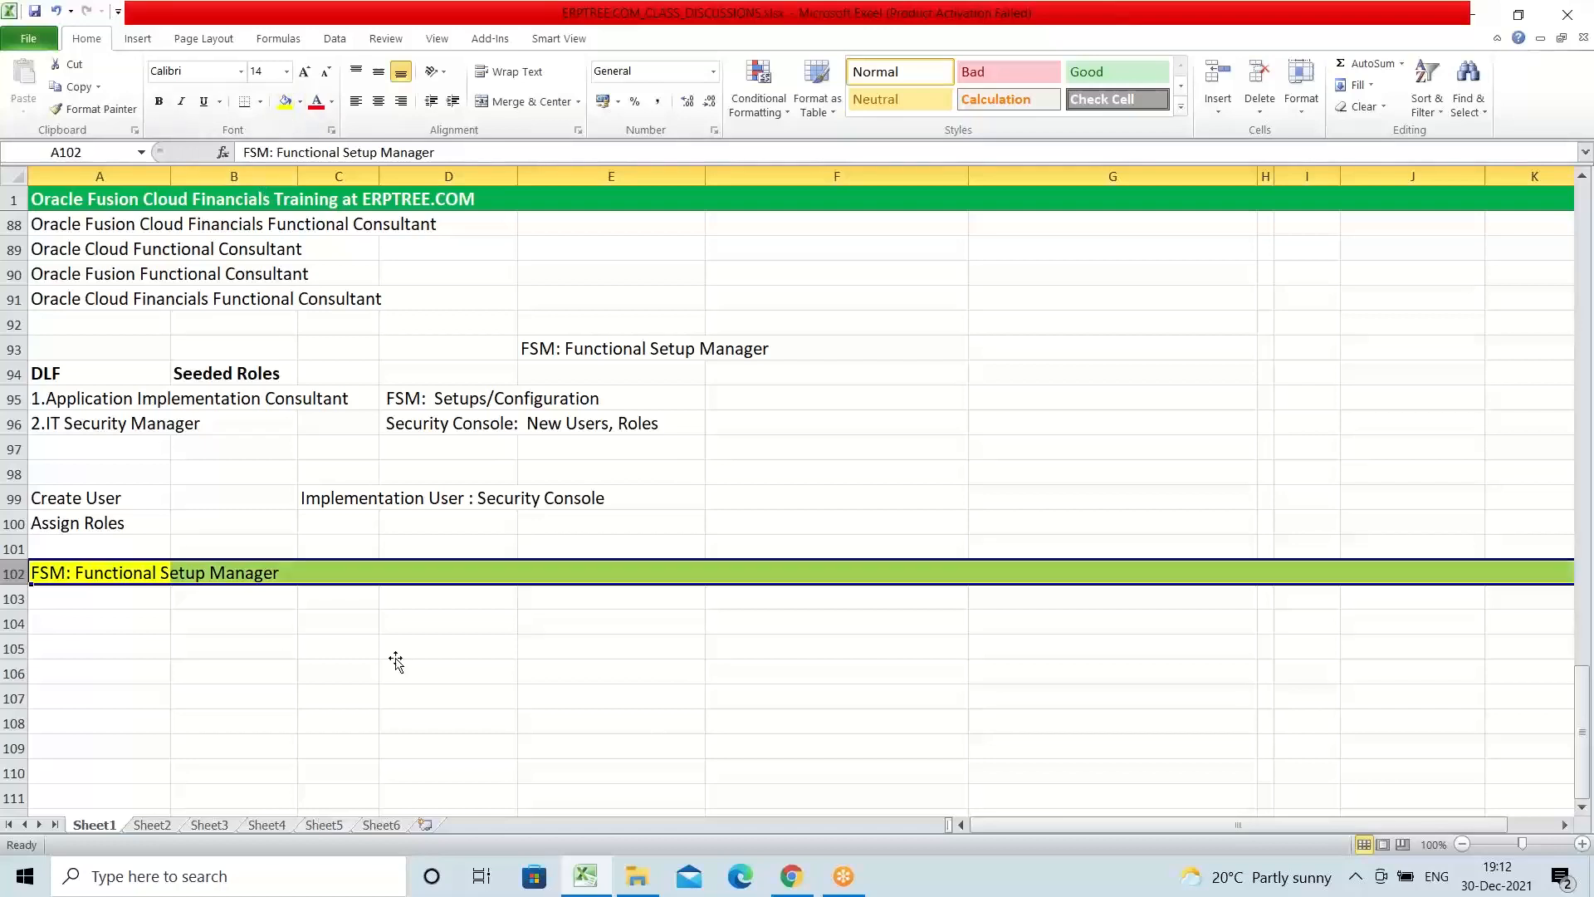
Step: Examine the FSM setups/configuration note in D95 and the Functional Setup Manager heading row with the blank cells below it
click(393, 401)
double_click(393, 401)
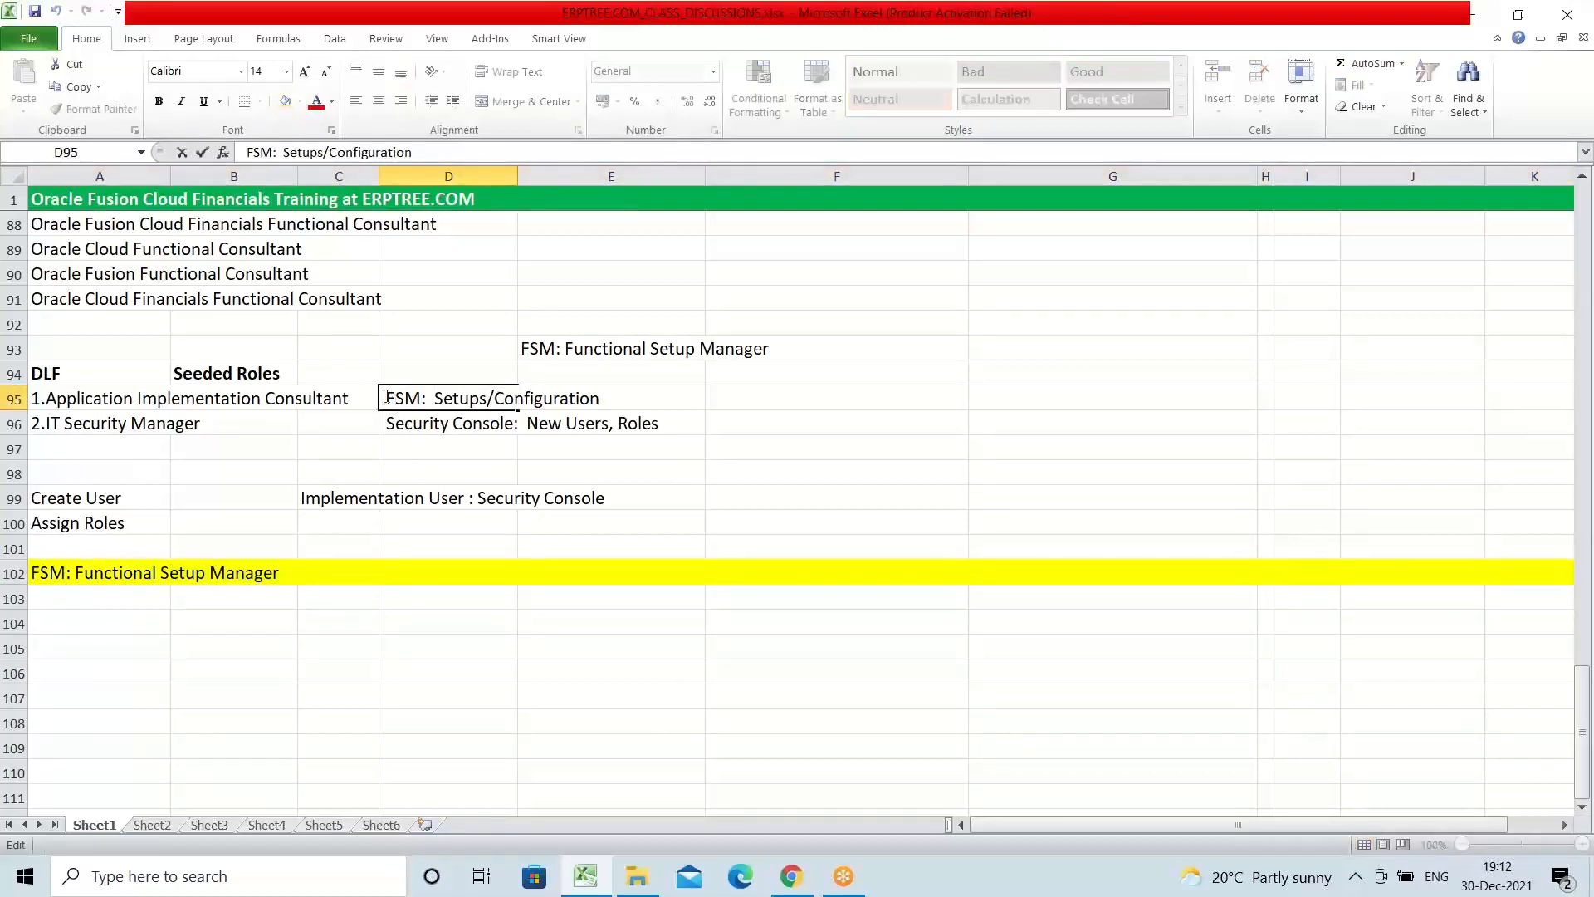
drag(387, 400, 599, 398)
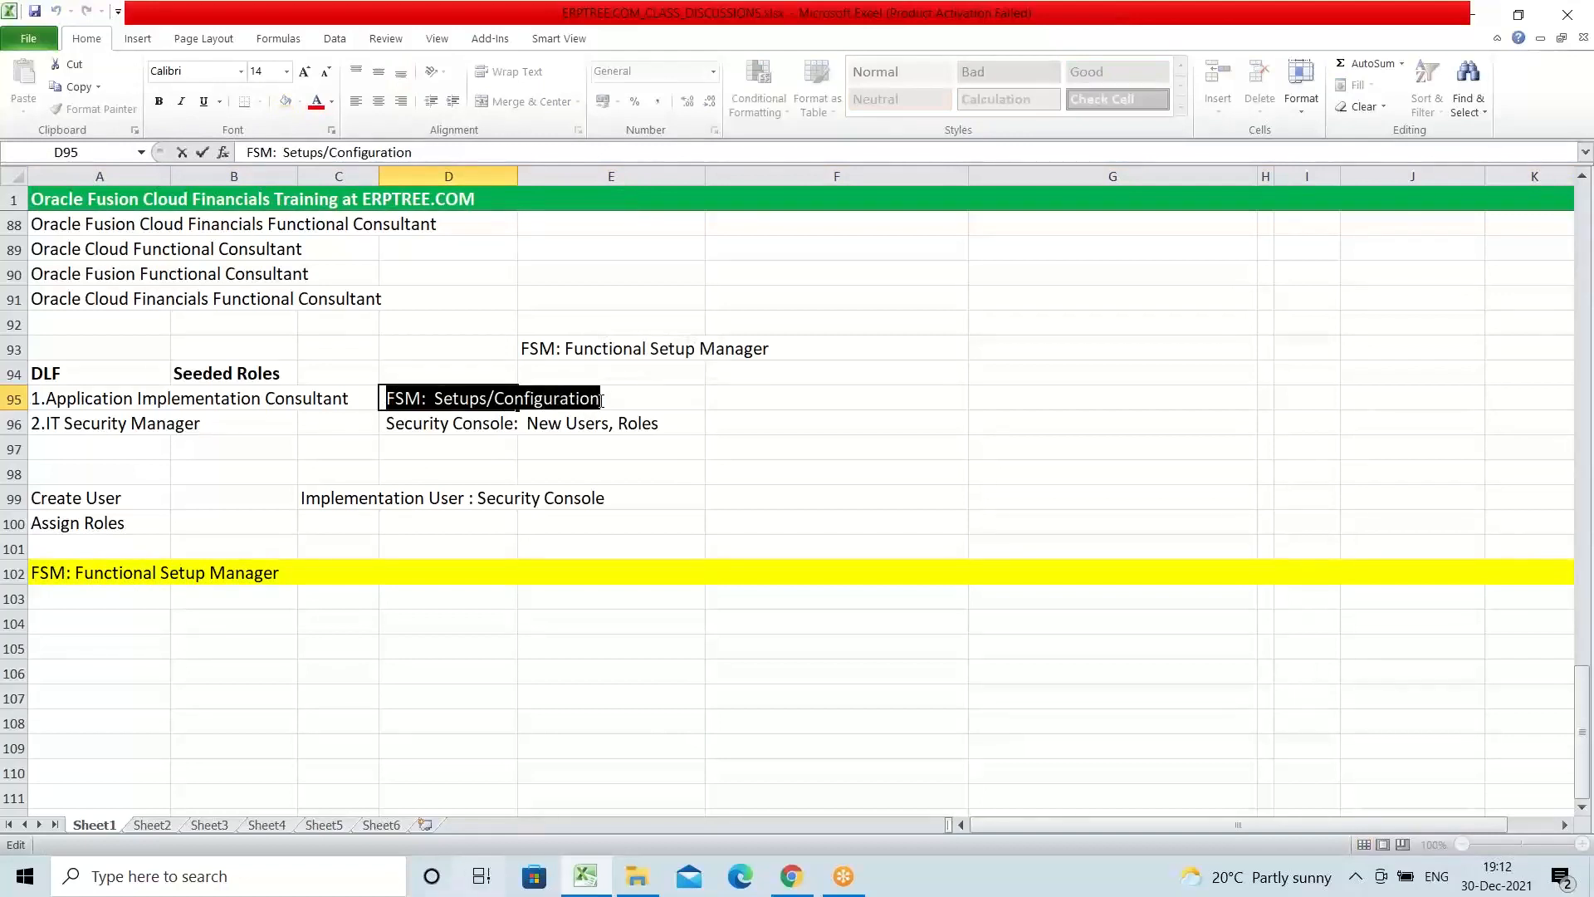
click(88, 577)
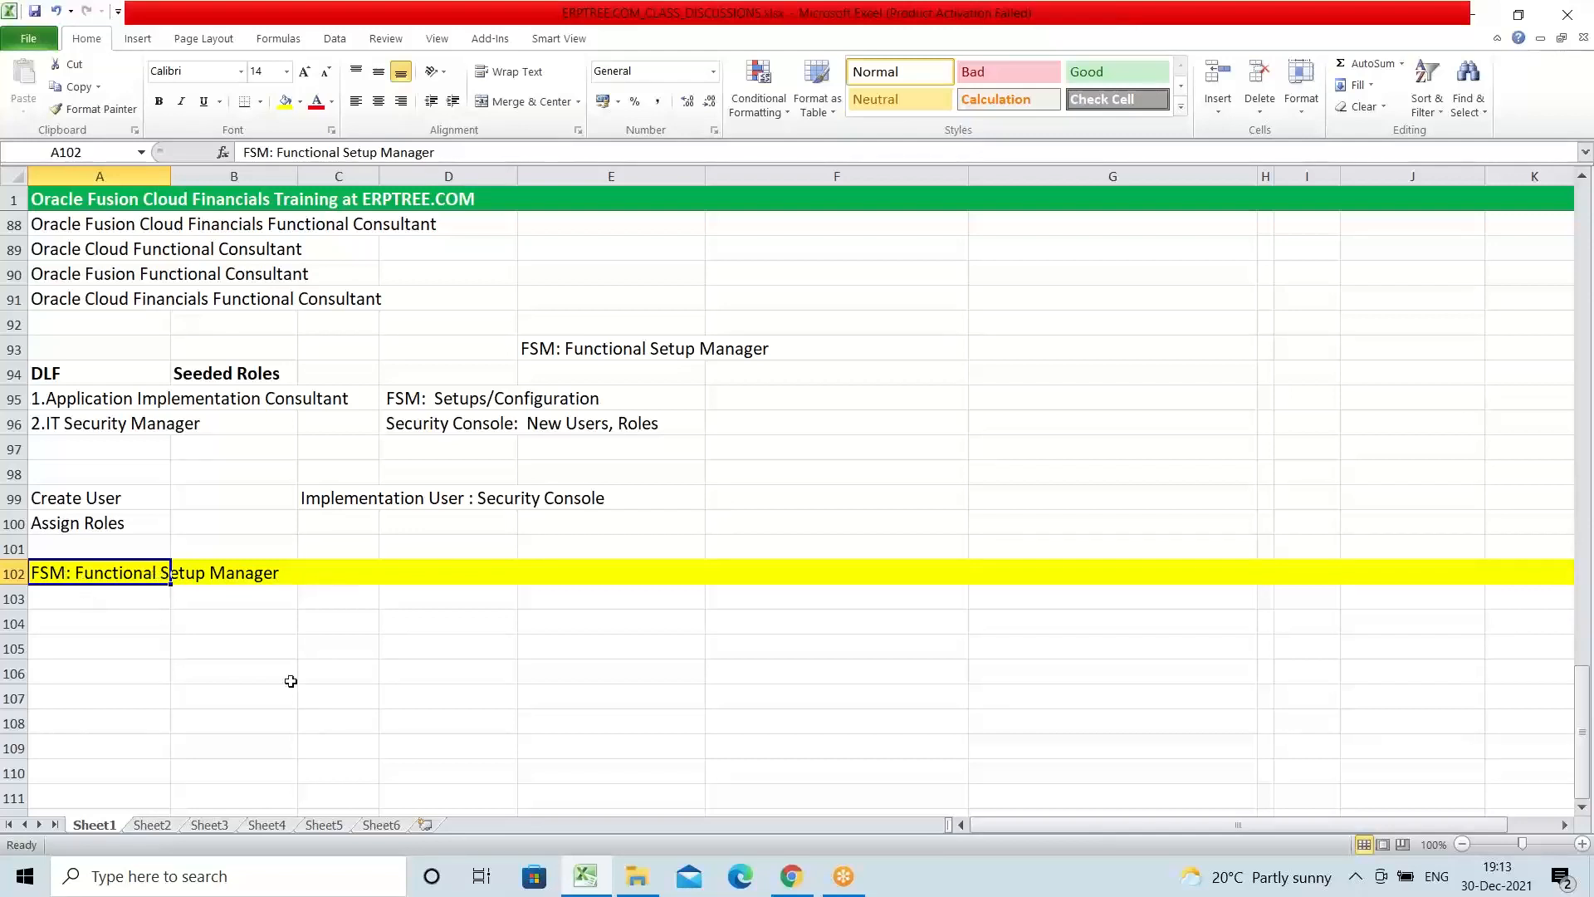
click(82, 597)
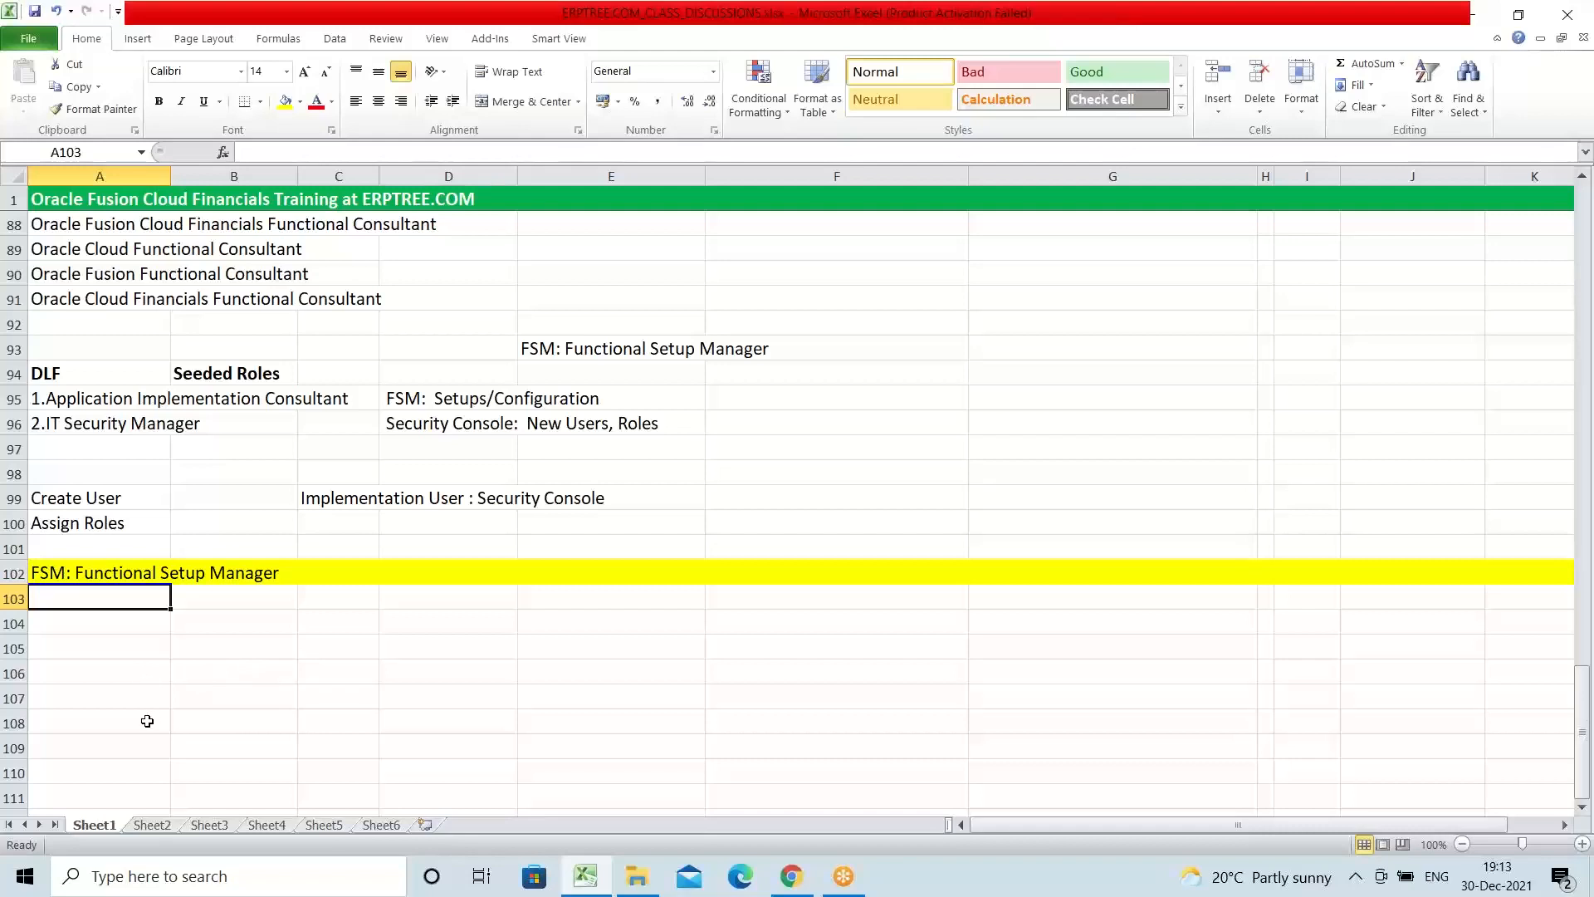
scroll(170, 650, down, 1)
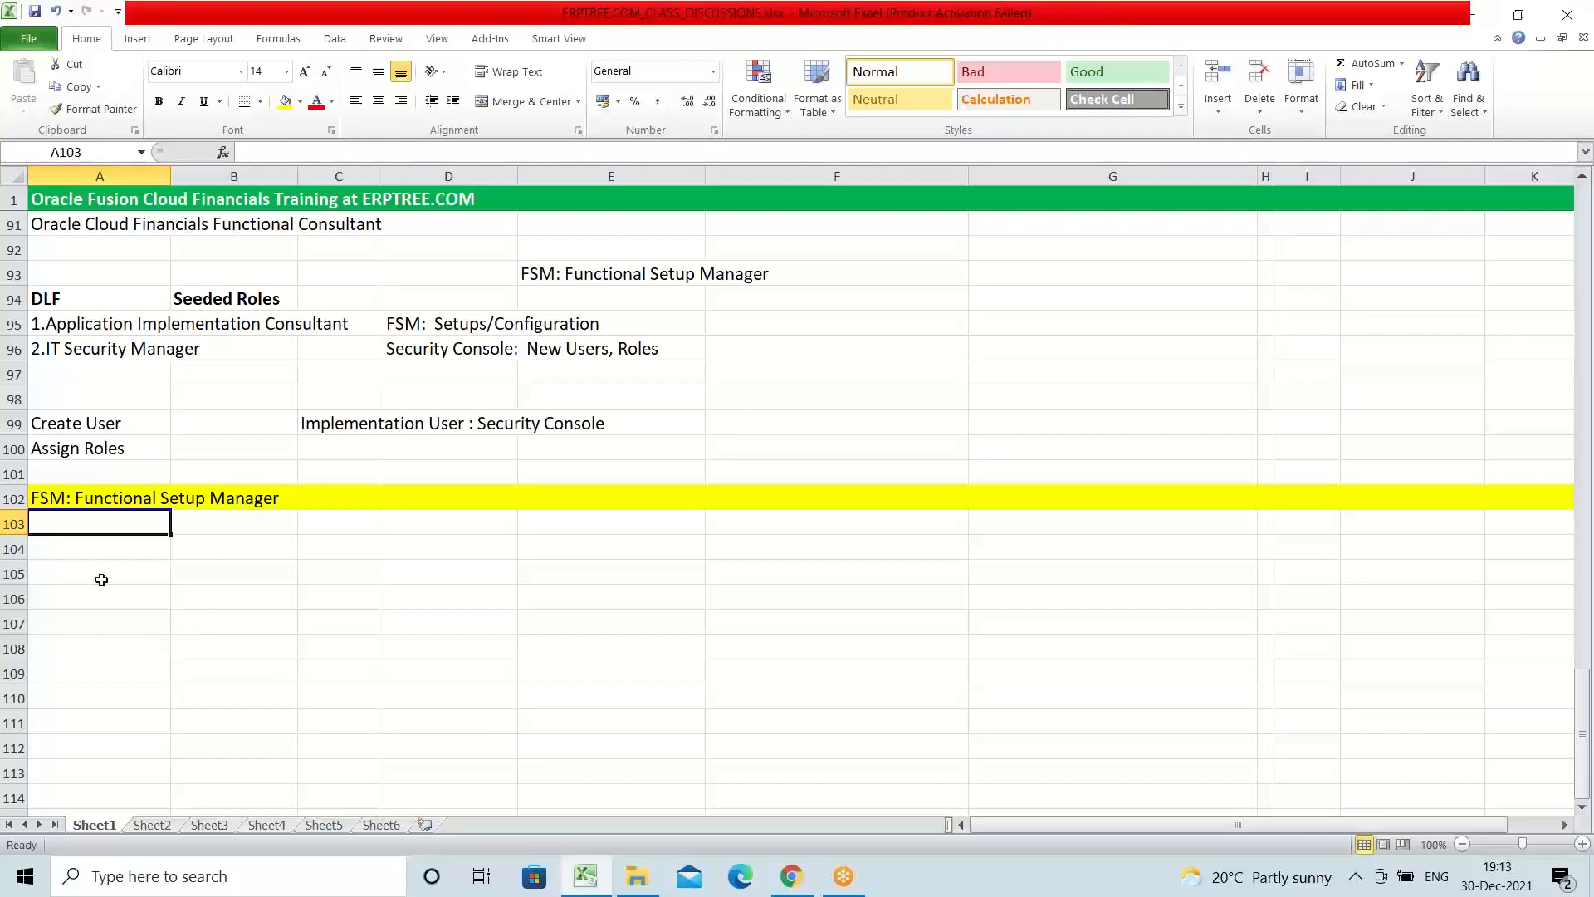
click(88, 542)
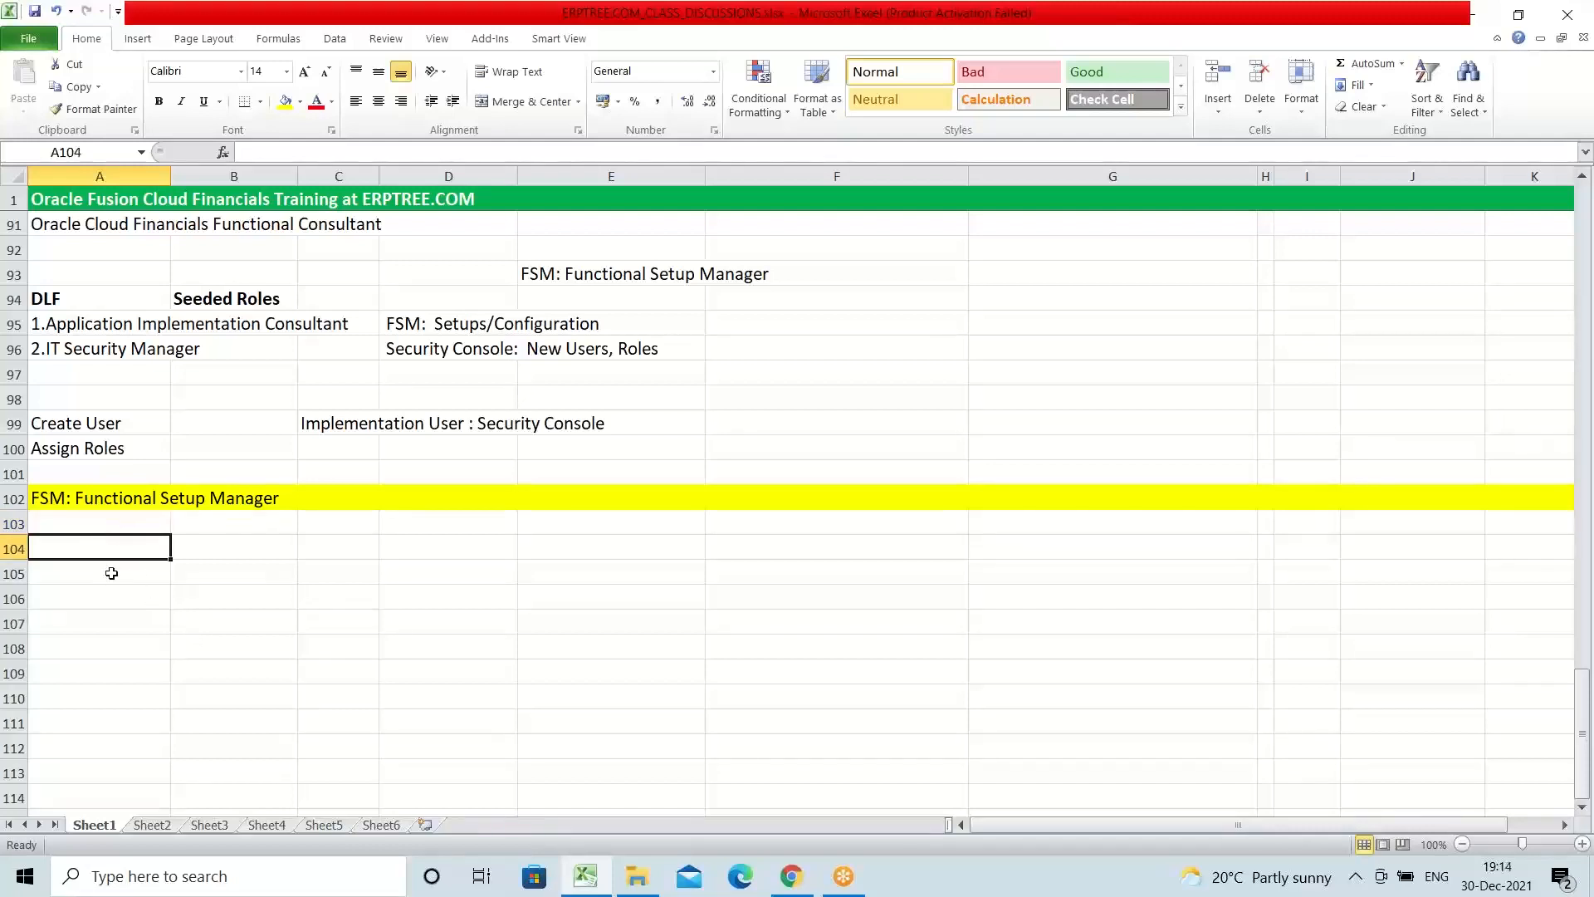
click(92, 525)
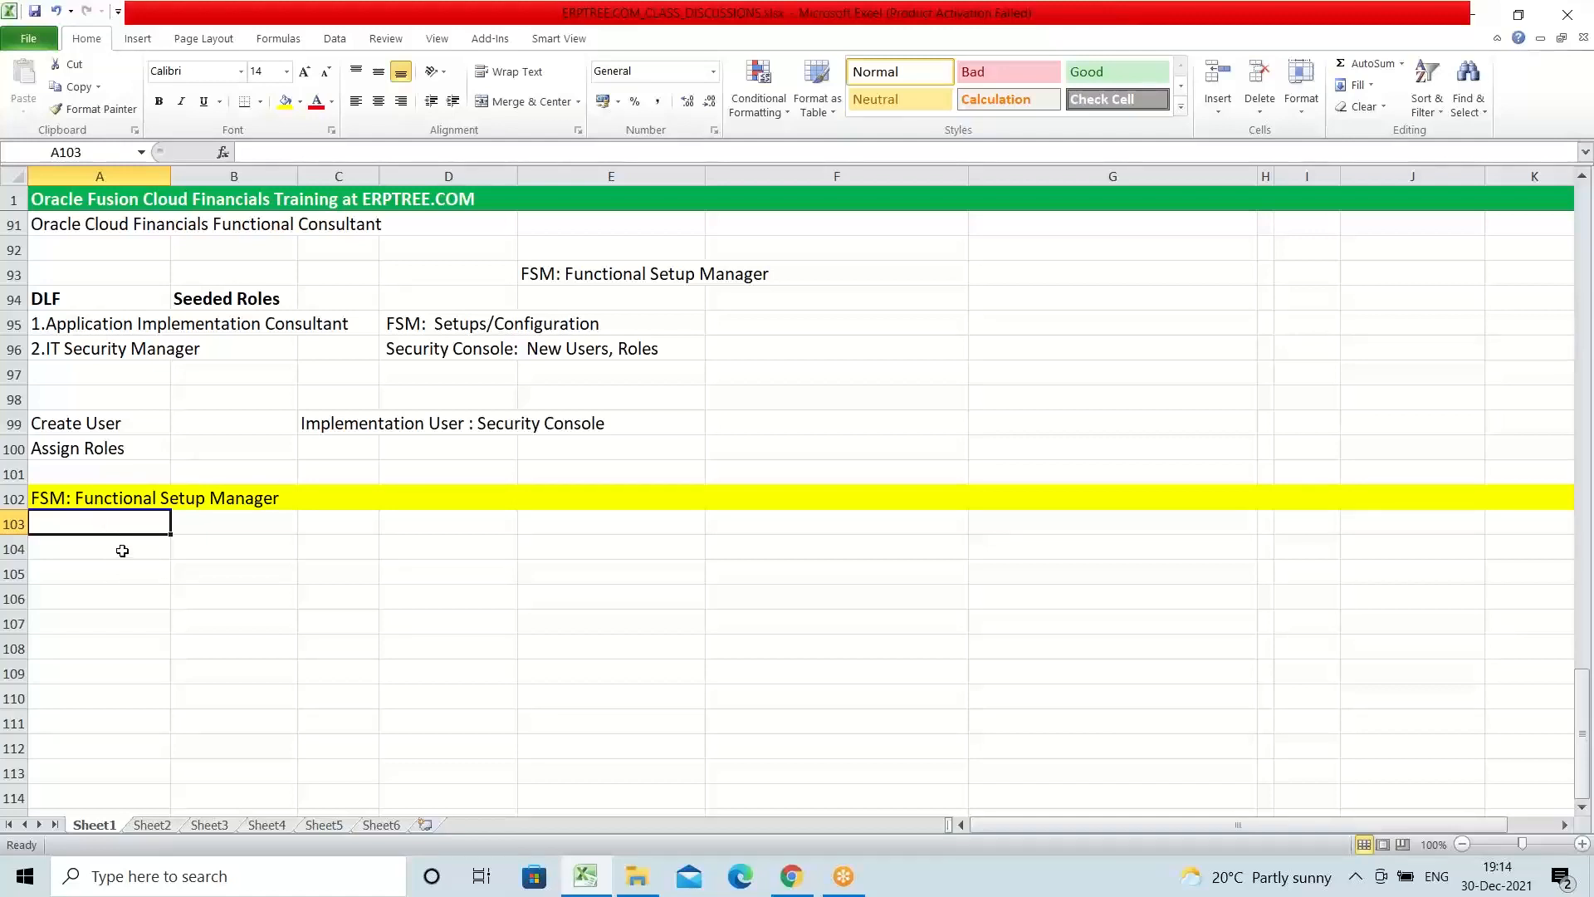
Step: Extend the "Supply Chain" label in E37 of the departments list to read "Supply Chain Management"
scroll(285, 560, up, 2)
scroll(285, 560, up, 12)
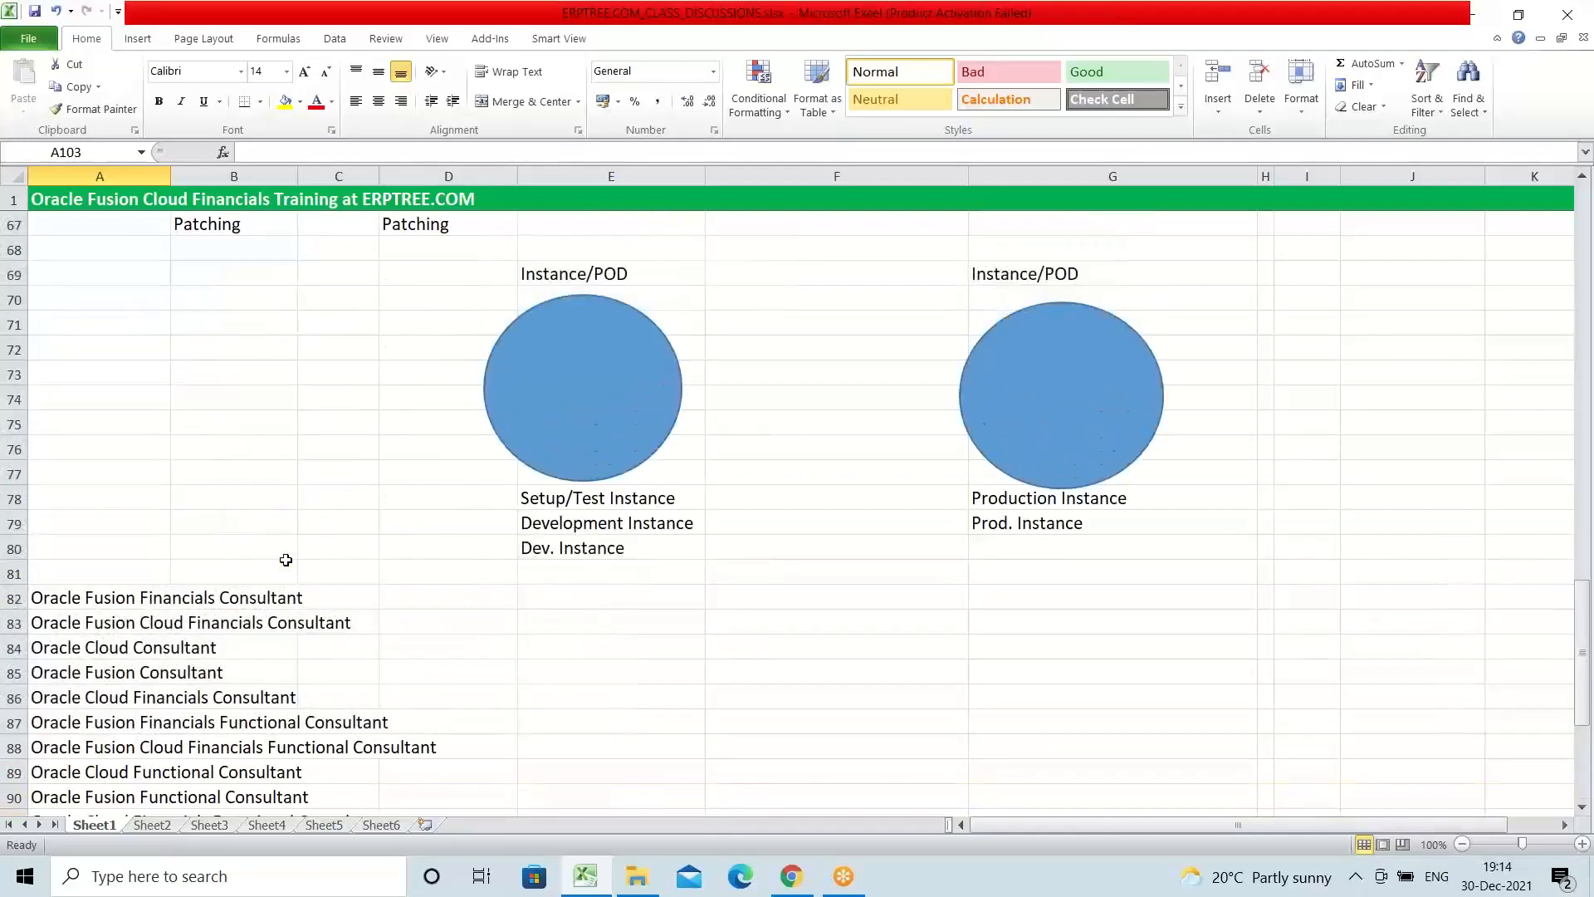
scroll(285, 560, up, 7)
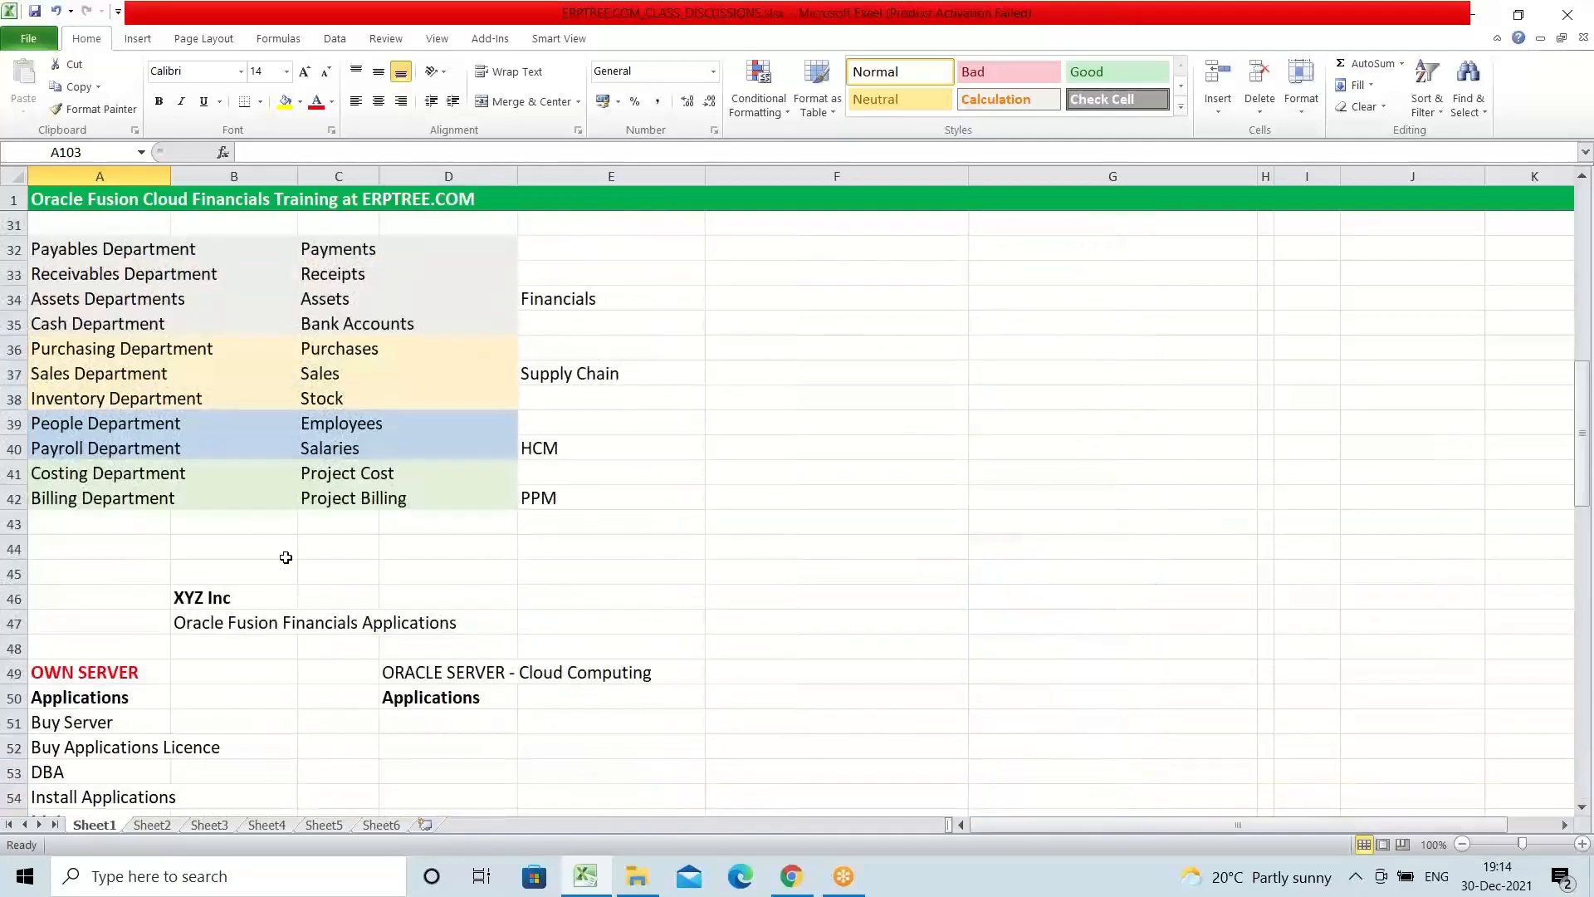
click(565, 373)
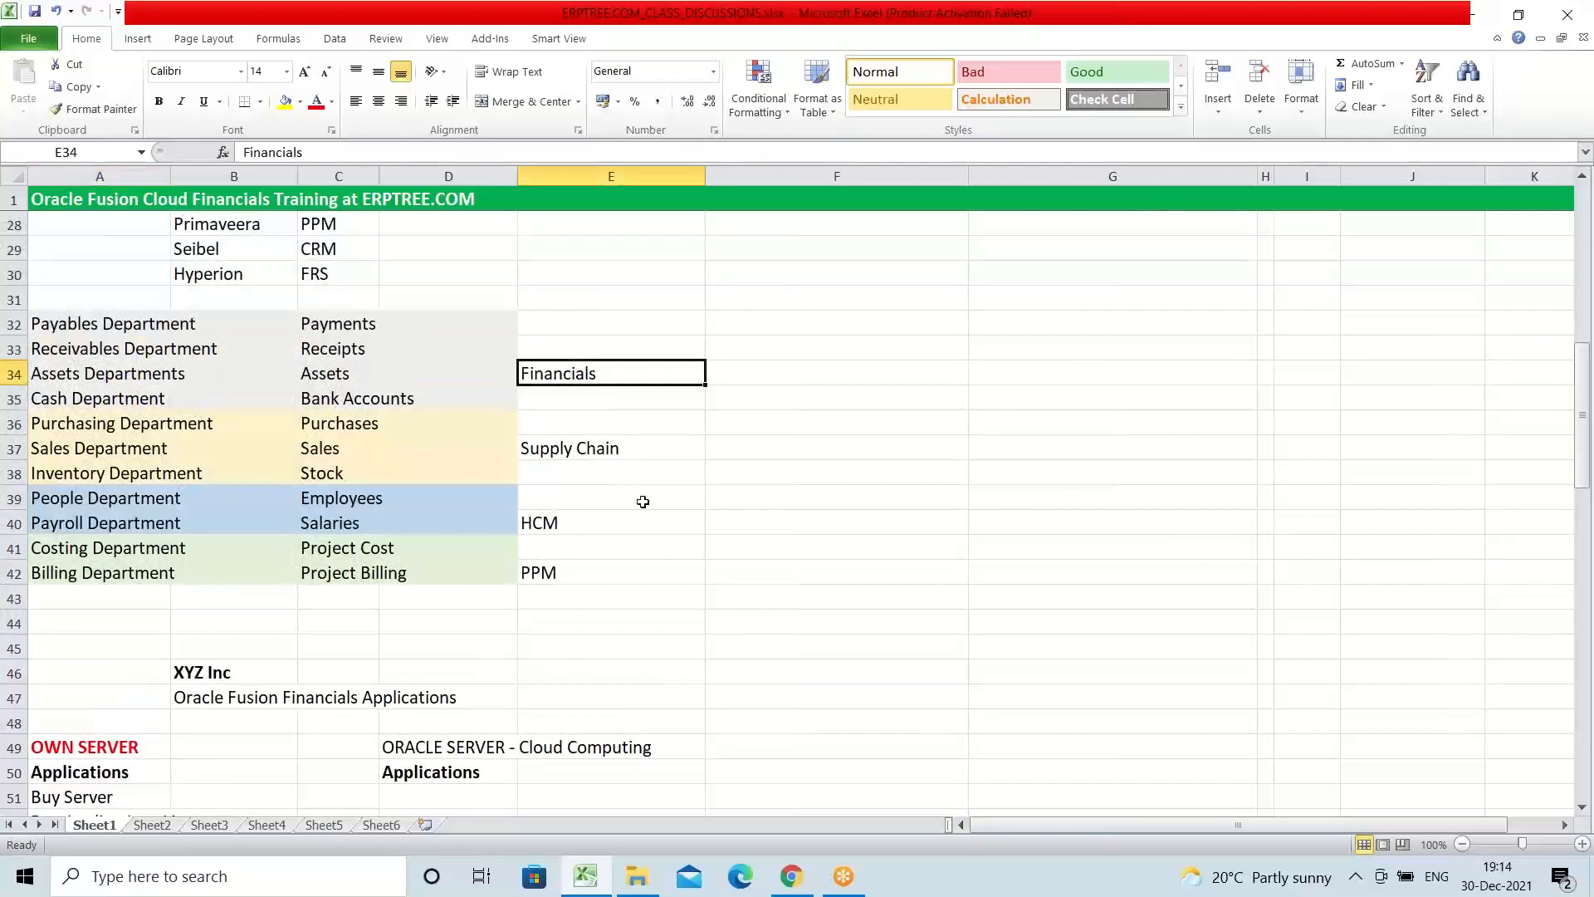
click(636, 455)
double_click(636, 452)
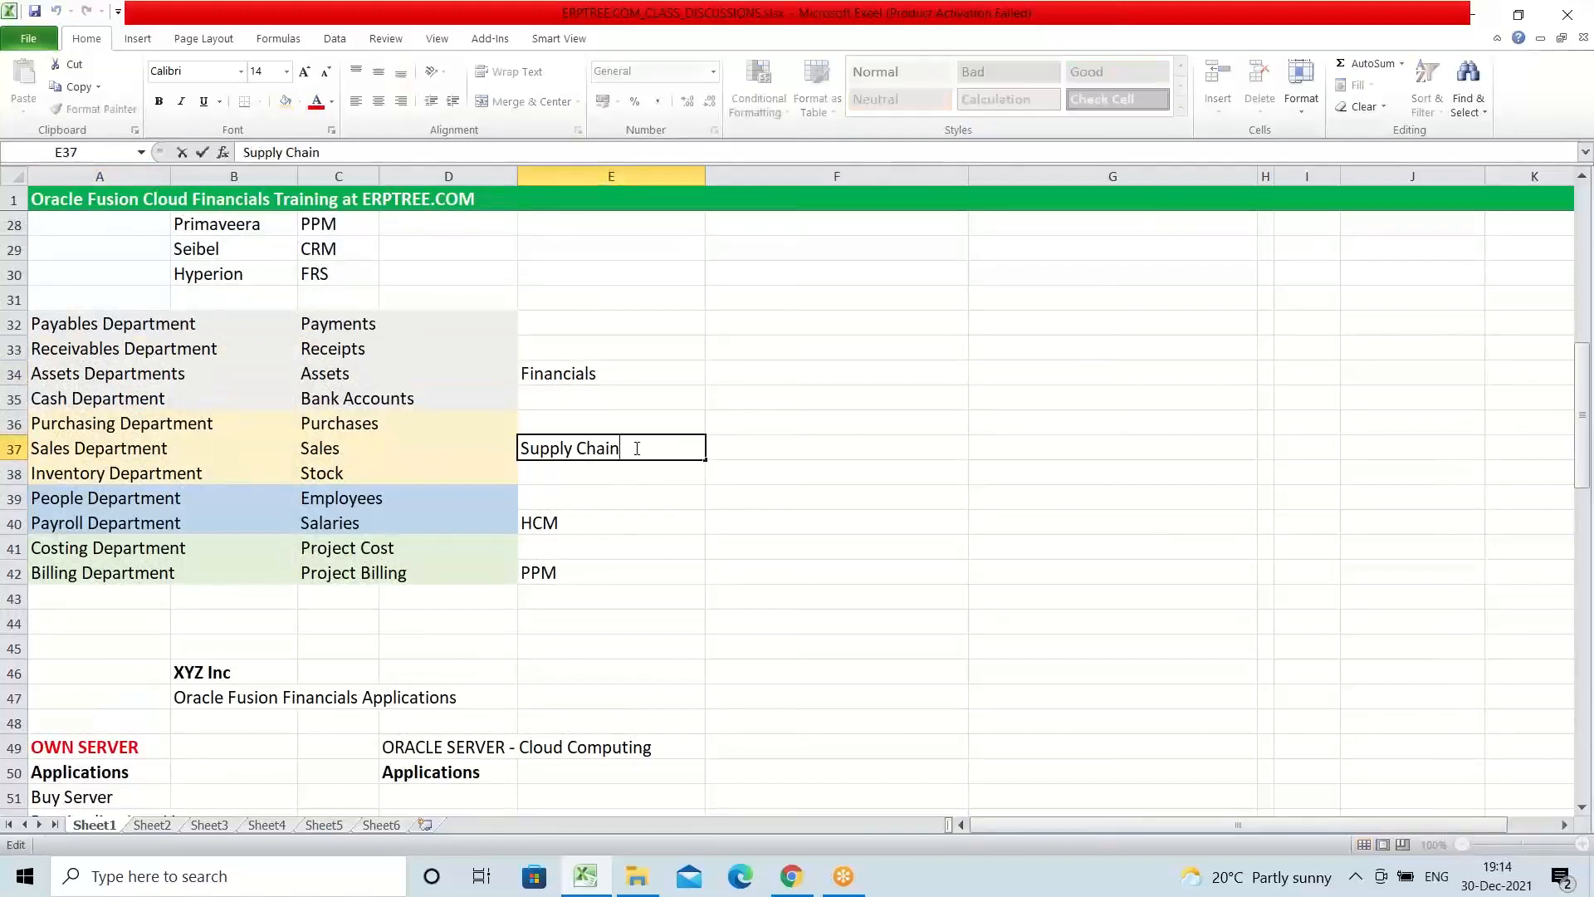
text(Management)
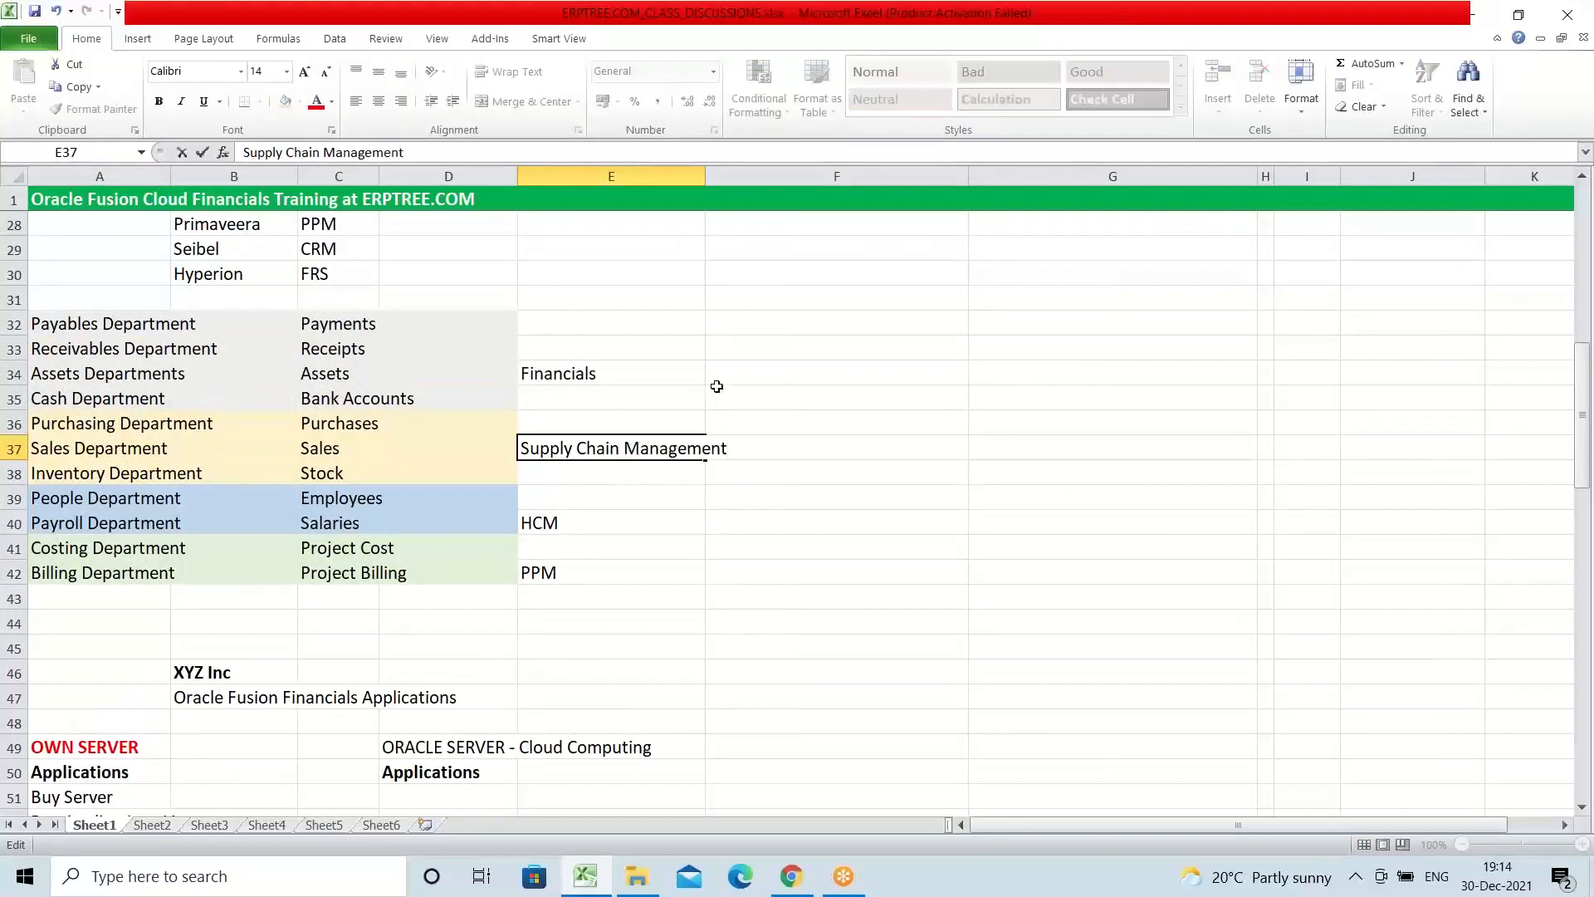
click(630, 372)
click(633, 452)
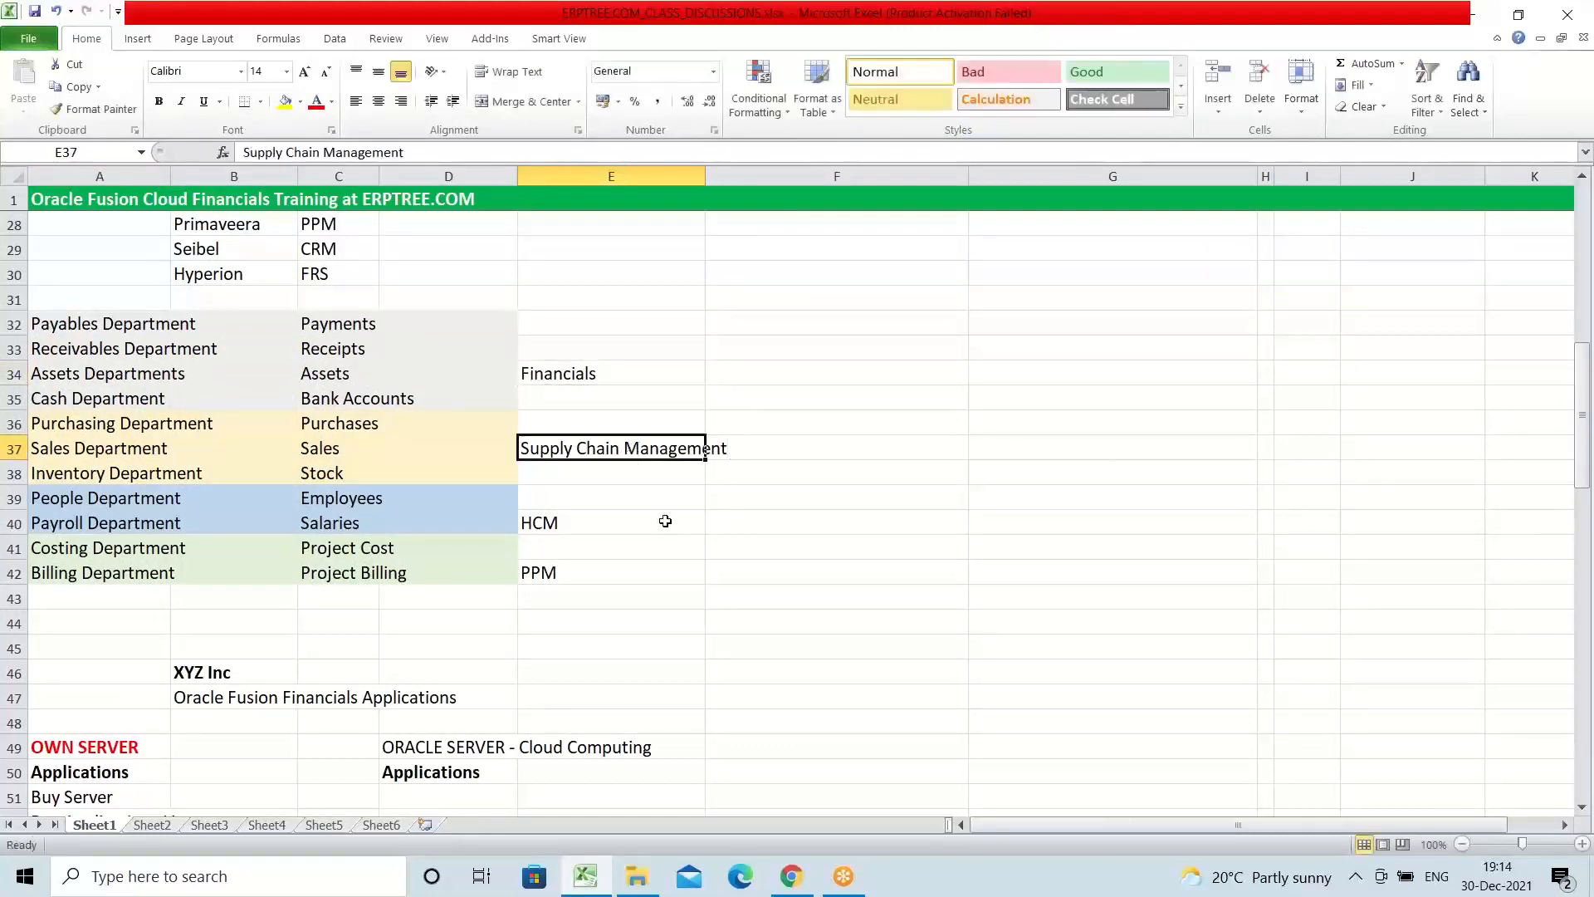
Step: Review the Financials, Supply Chain Management, HCM and PPM labels beside the departments list in E34:E42
click(612, 519)
click(605, 573)
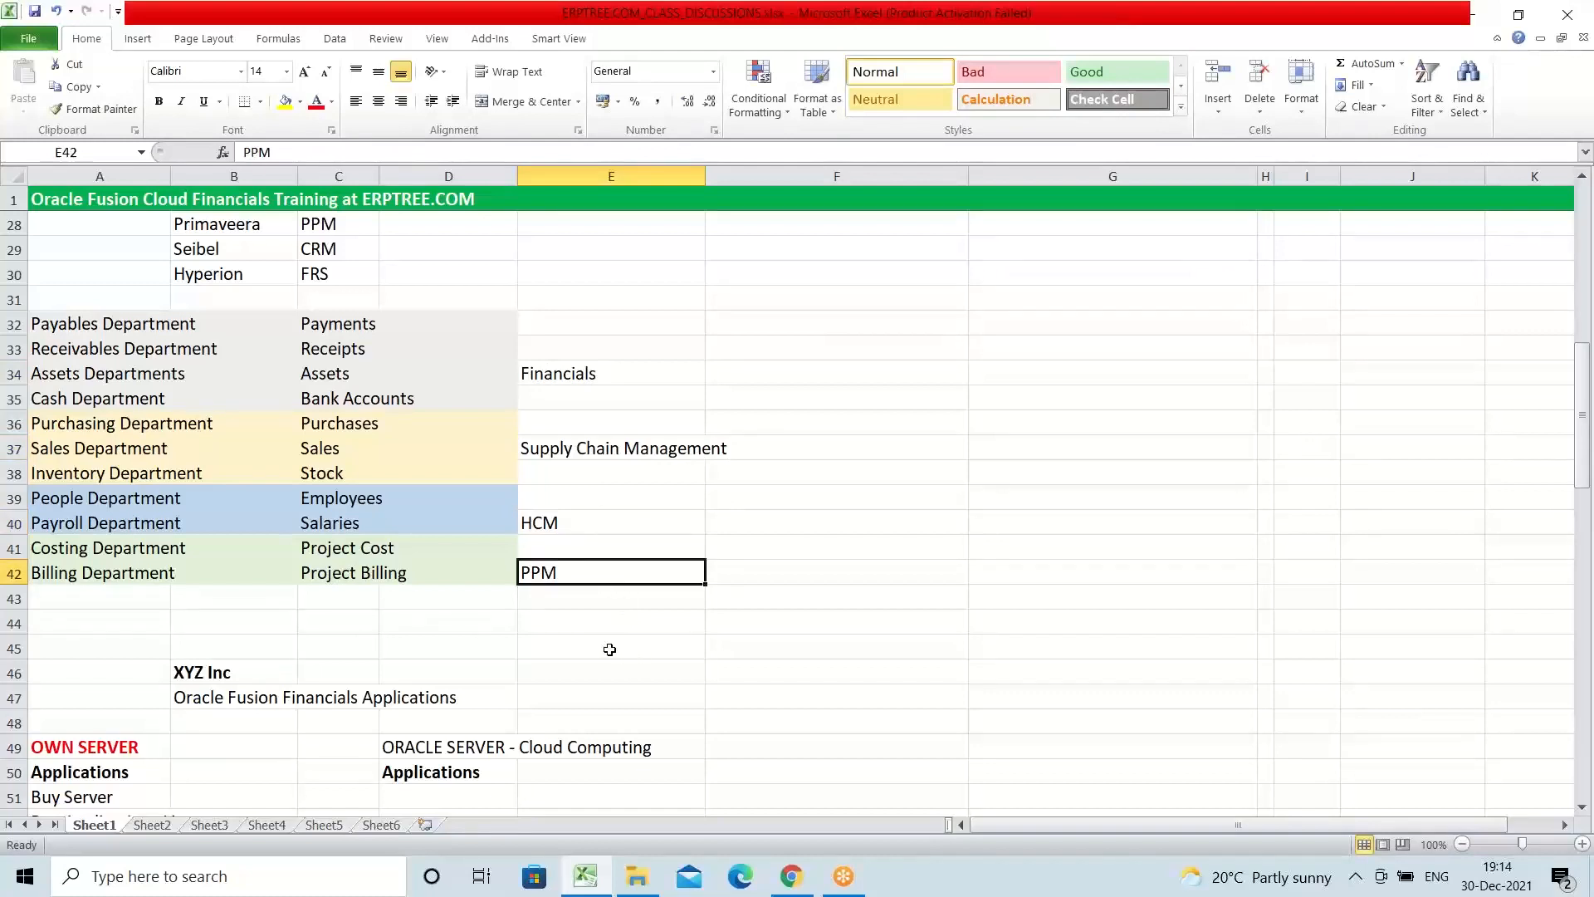
click(582, 372)
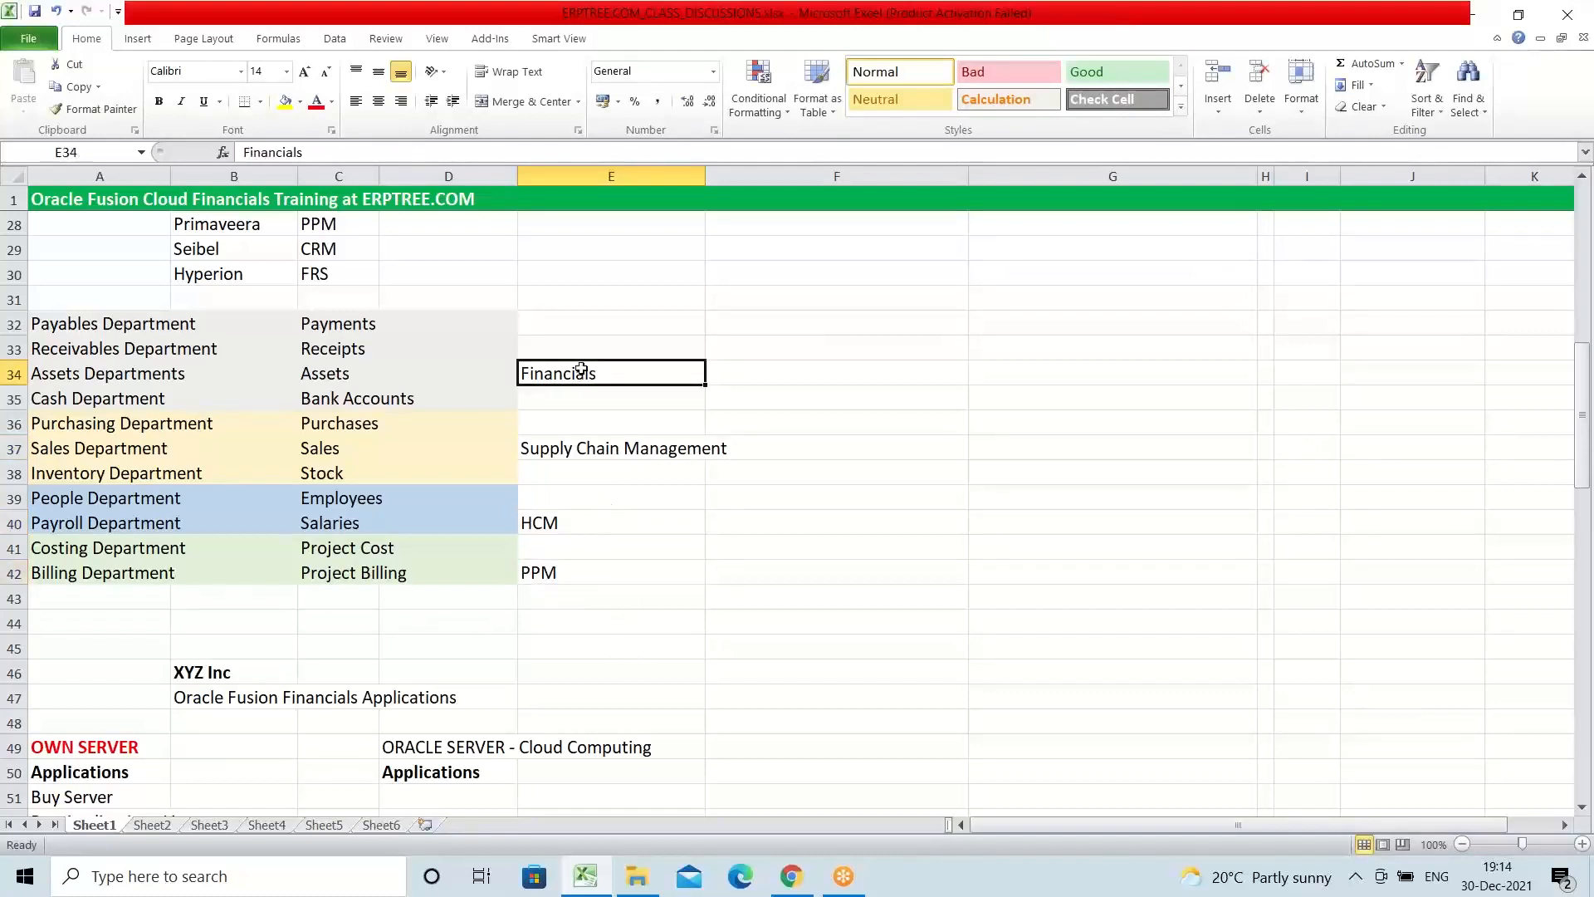
drag(581, 372, 612, 562)
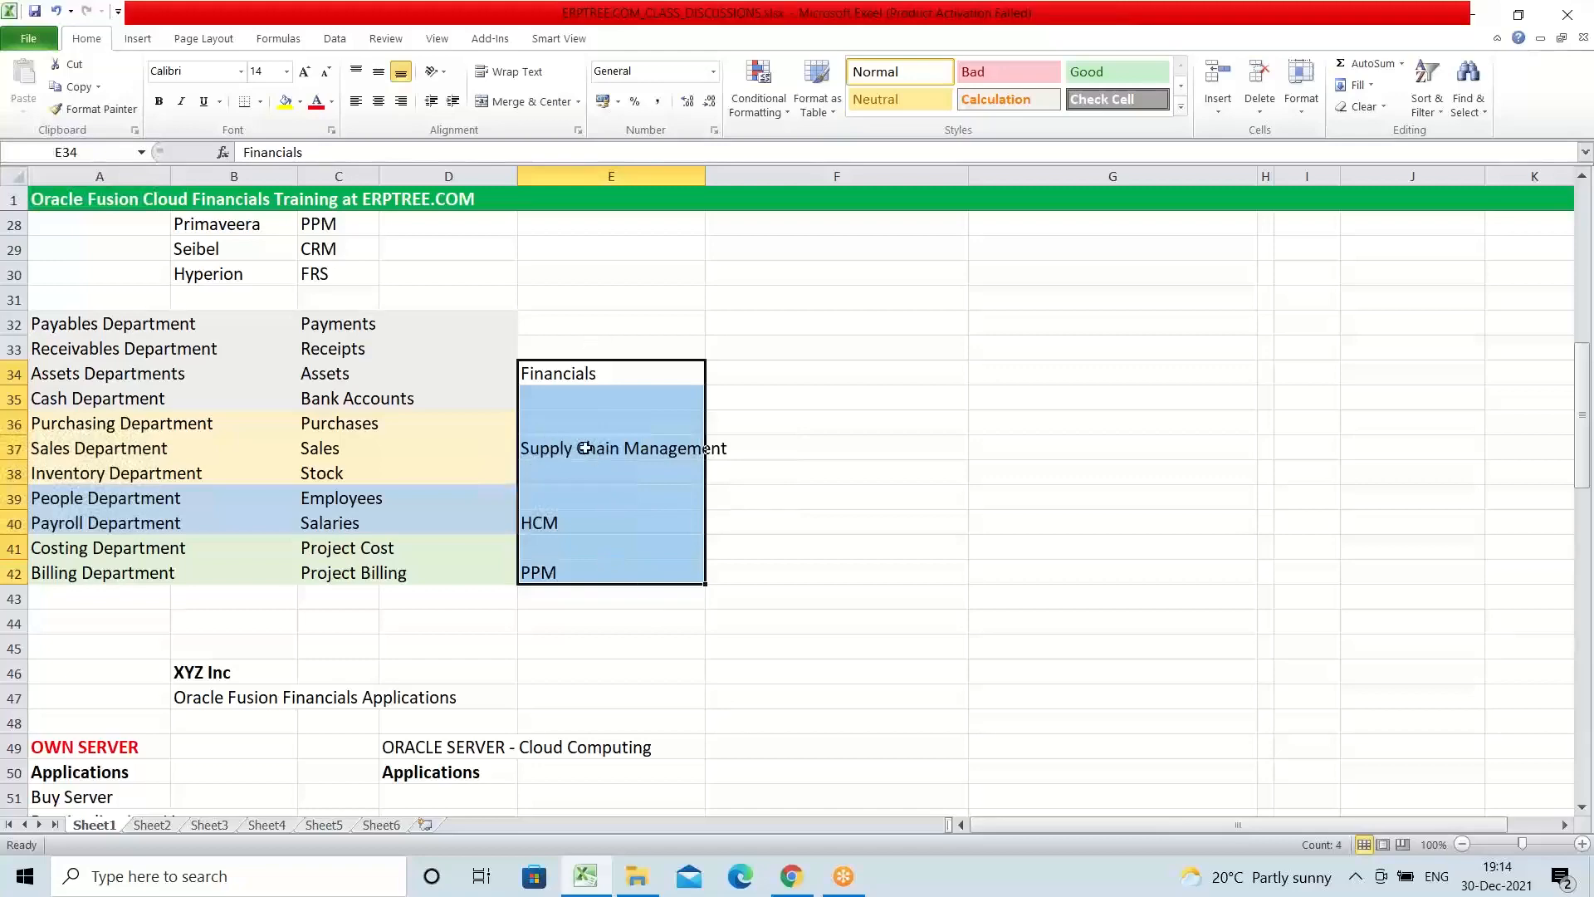
Step: Start a module list below the yellow Functional Setup Manager row with "Financials" in E105 and "Procurement" in E106
scroll(584, 448, down, 20)
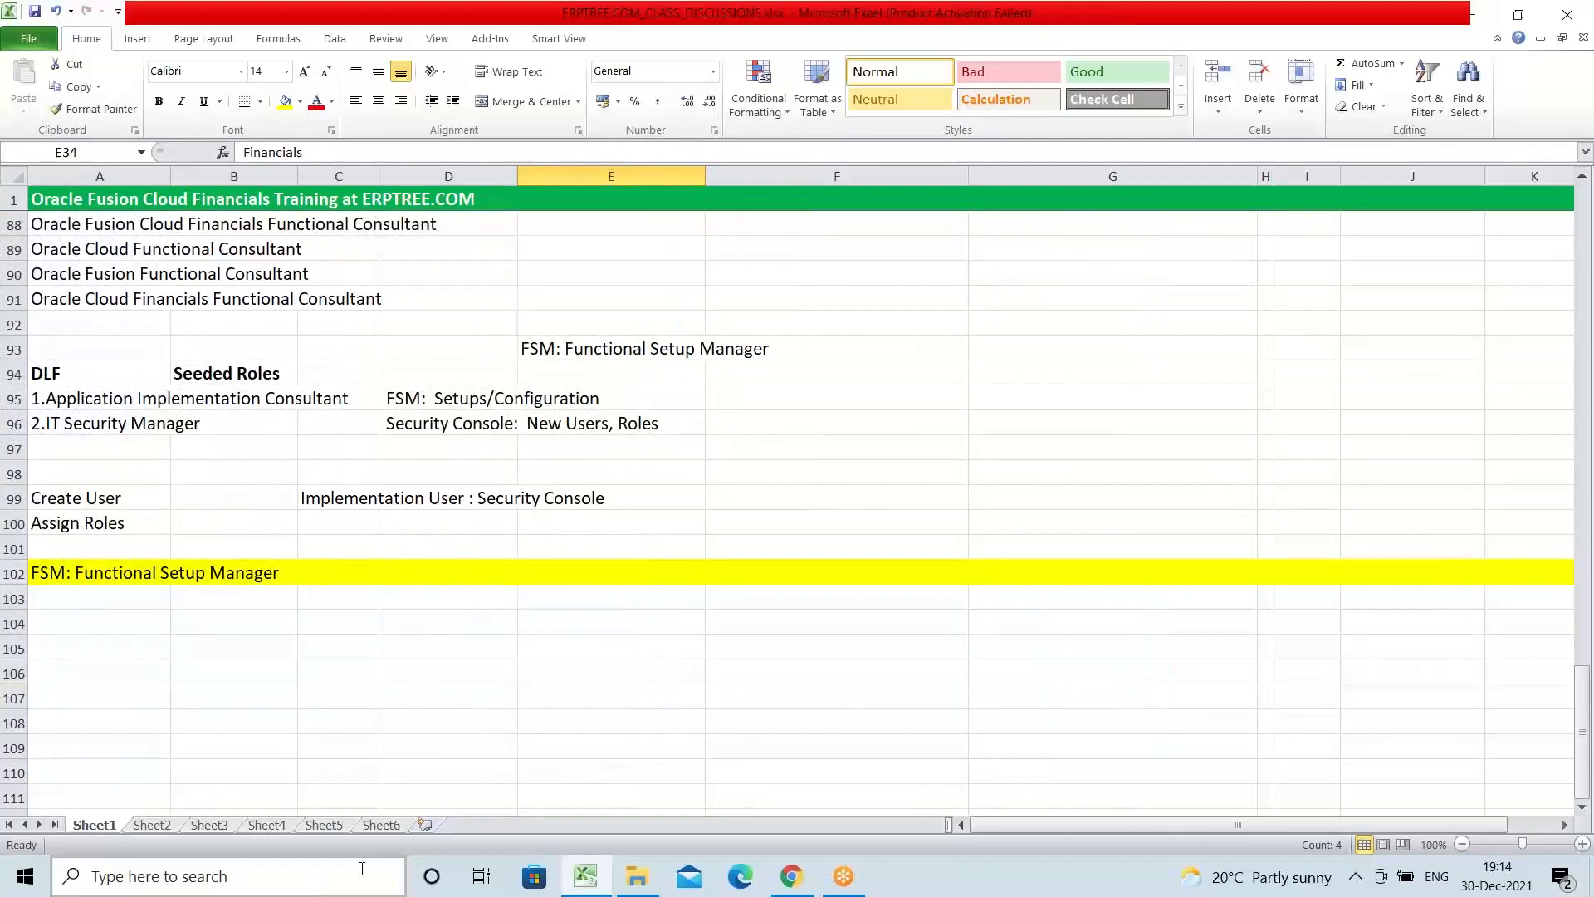
click(615, 648)
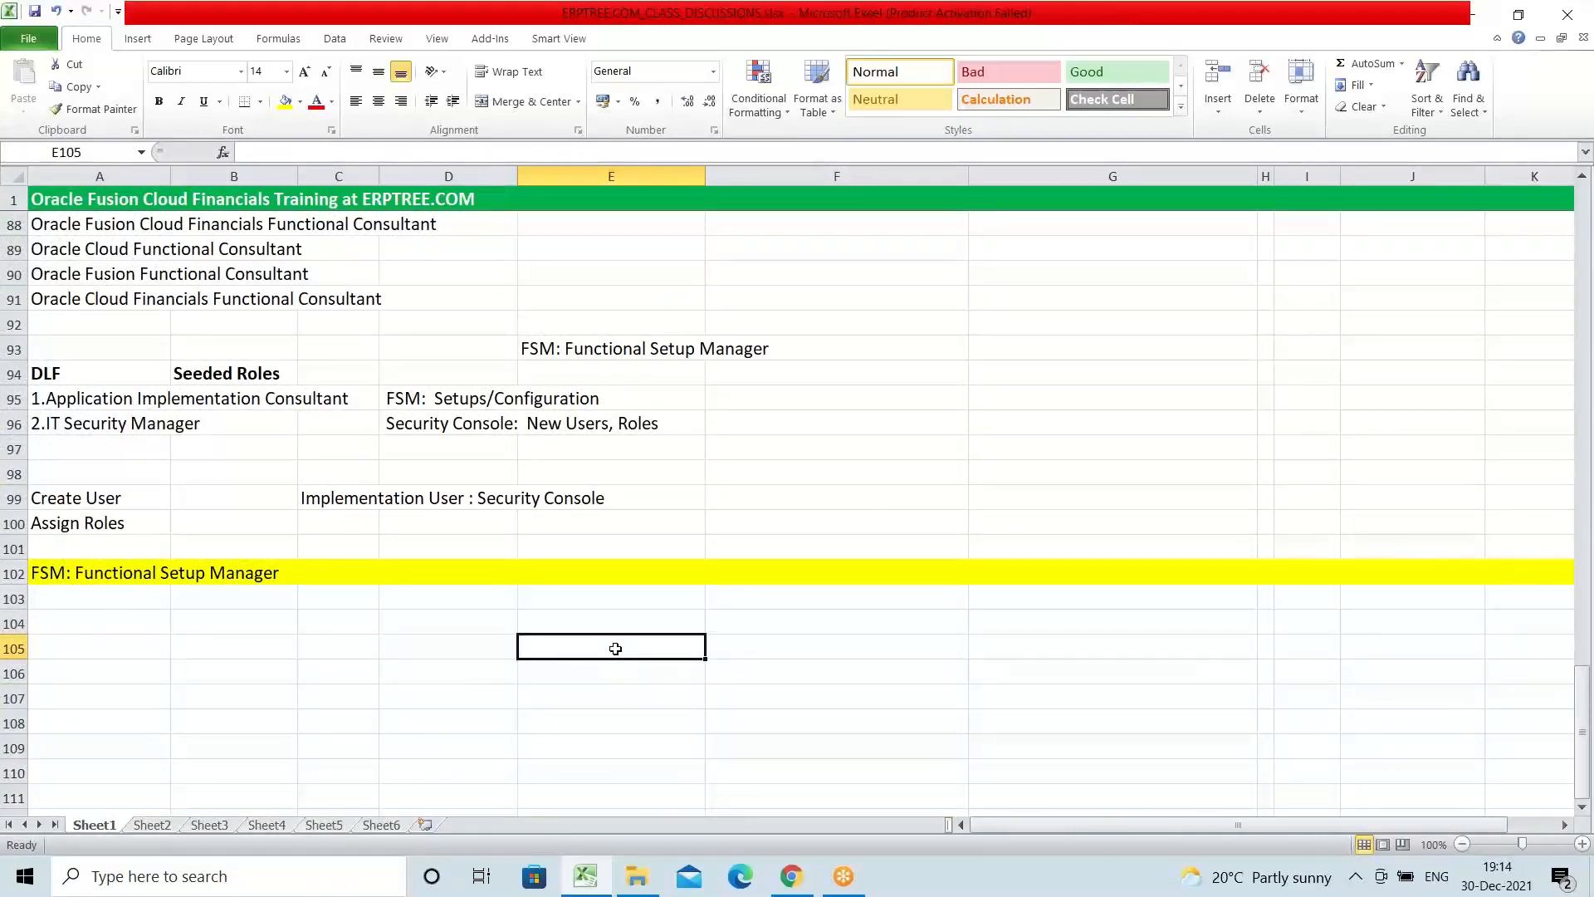
text(Financials)
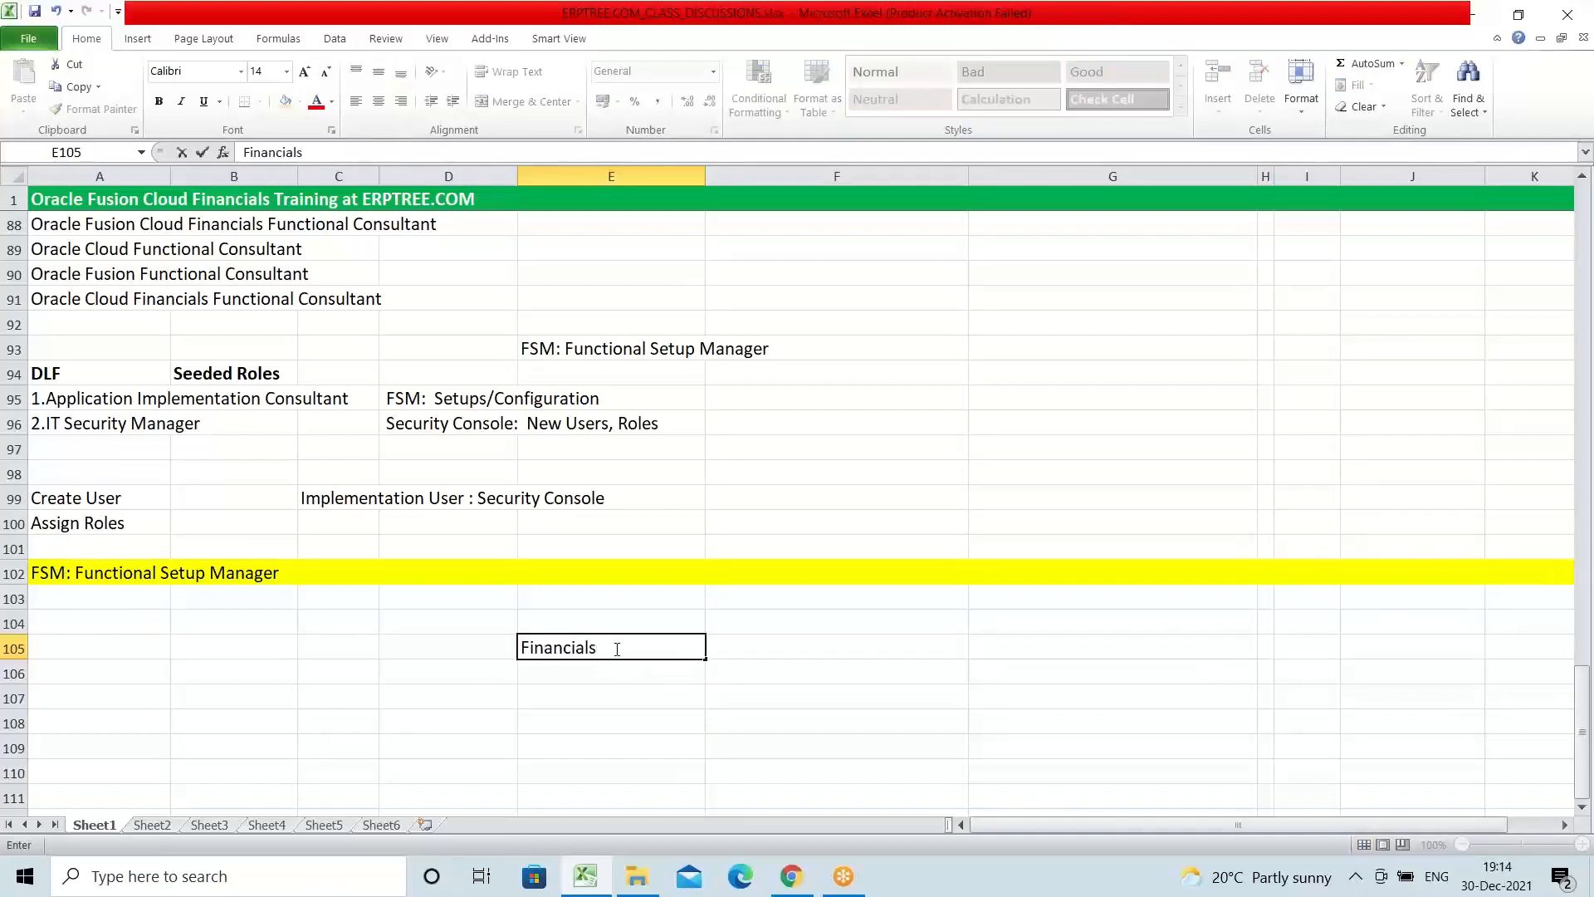
key(Return)
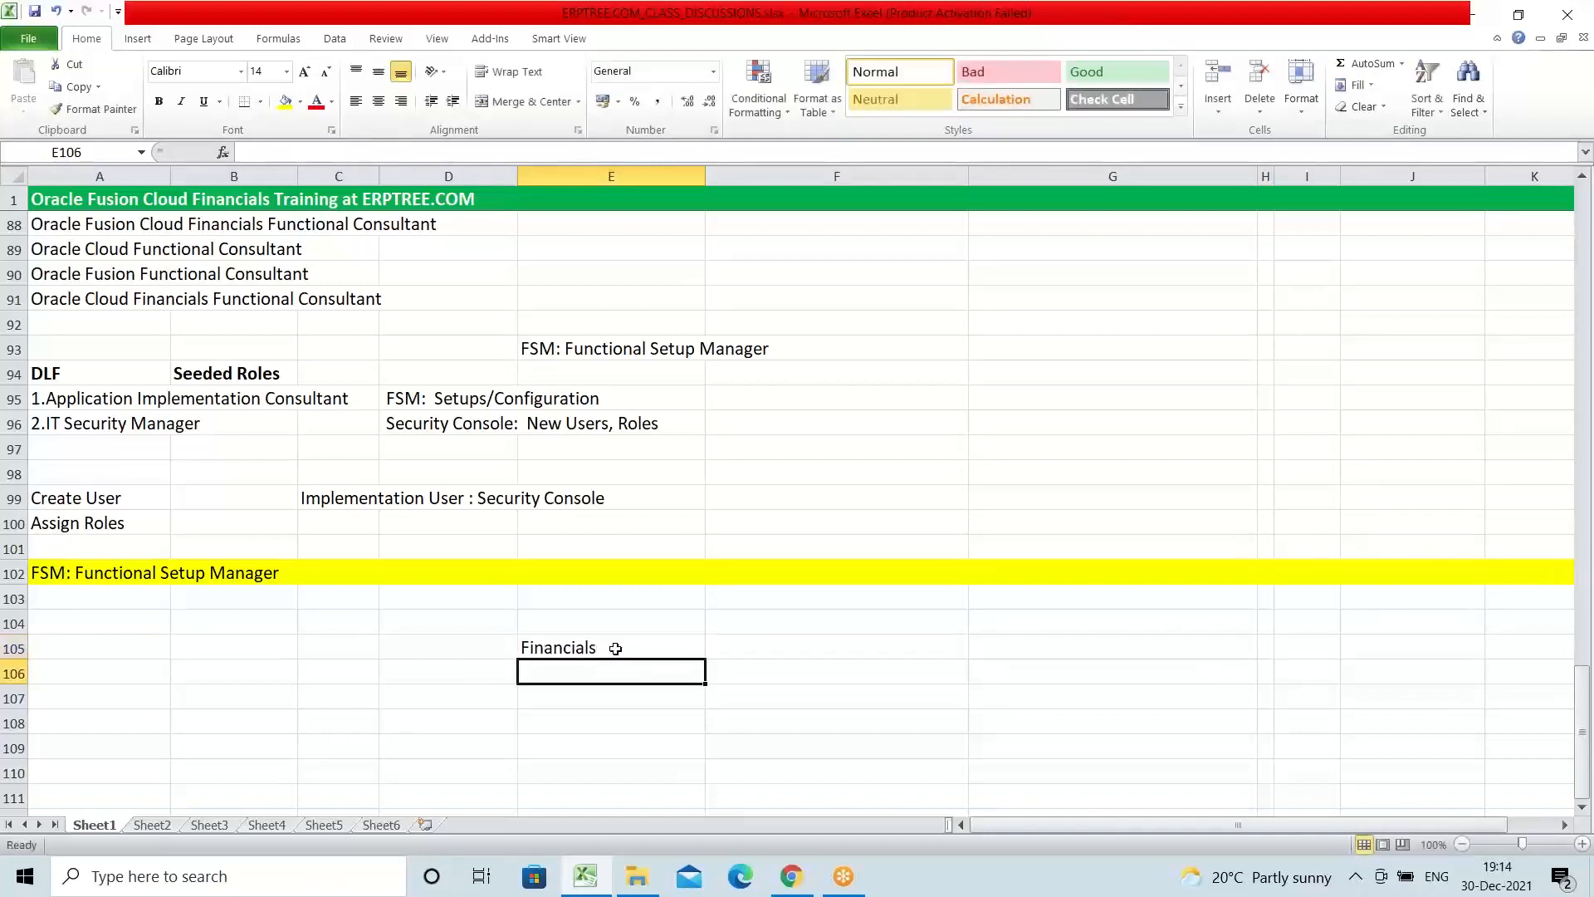
text(Procurement)
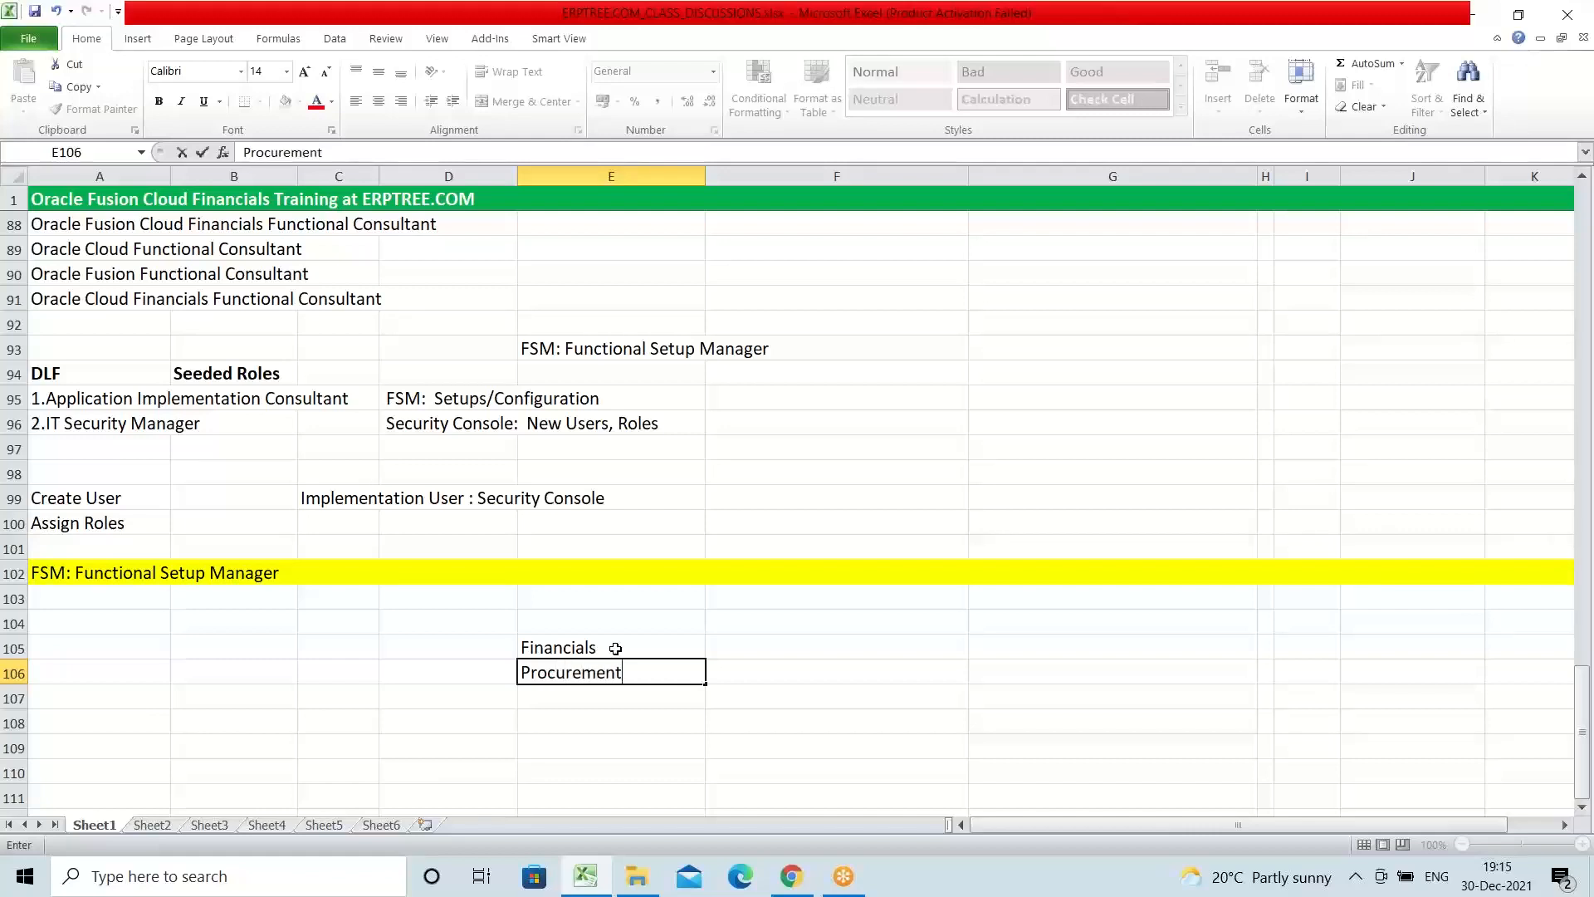
key(Return)
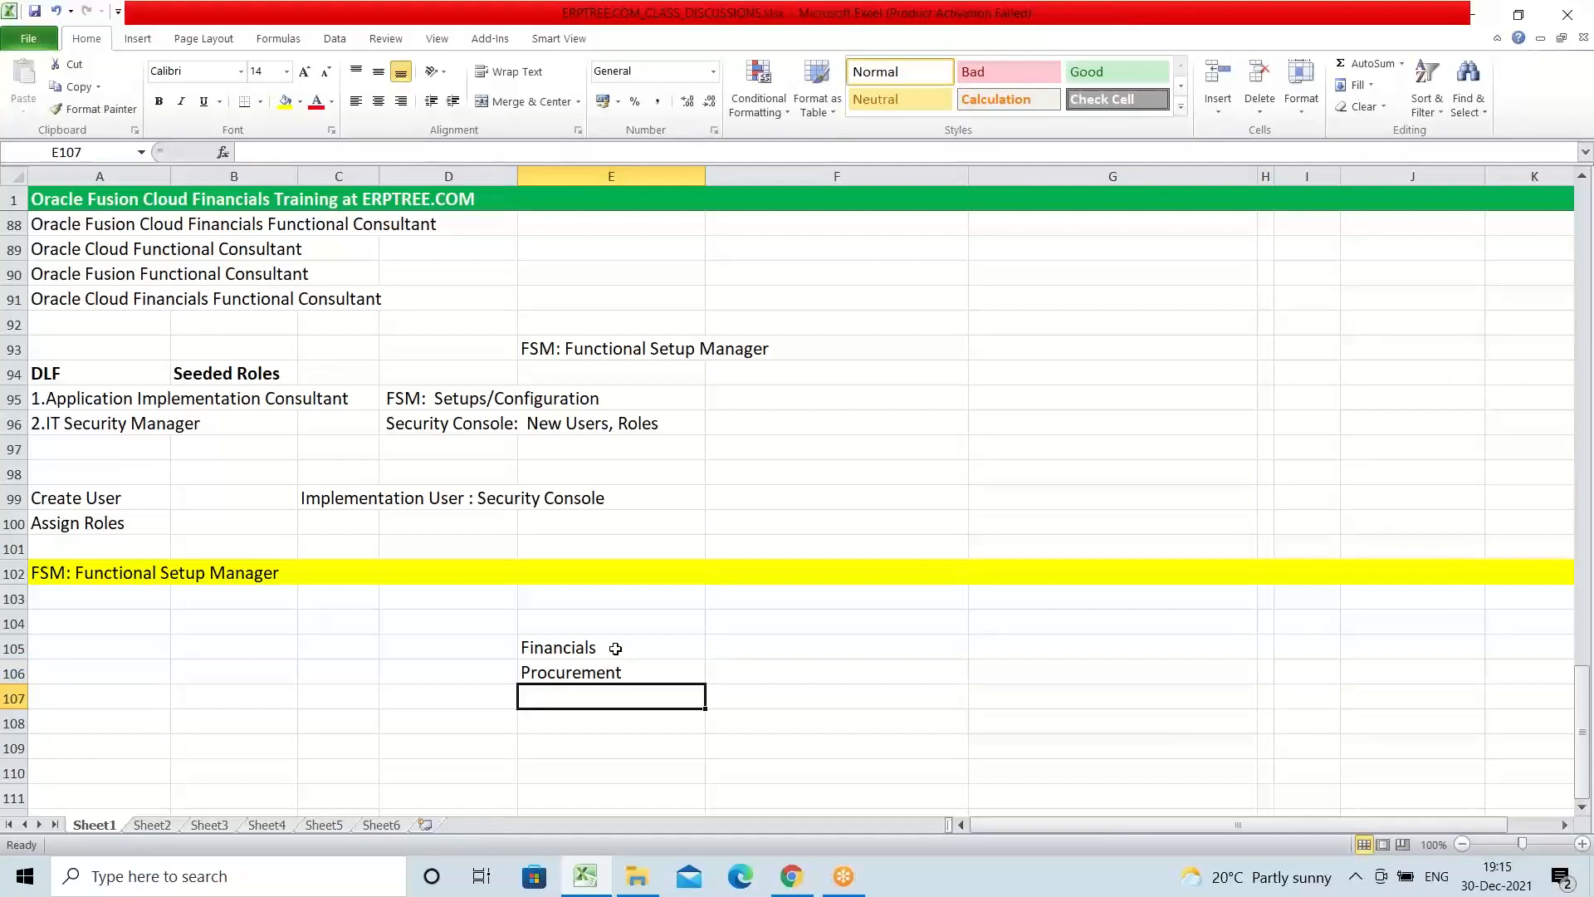
Step: Continue the module list with "SCM" in E107, "HCM" in E108 and "PPM" in E109
text(sc)
key(BackSpace)
key(BackSpace)
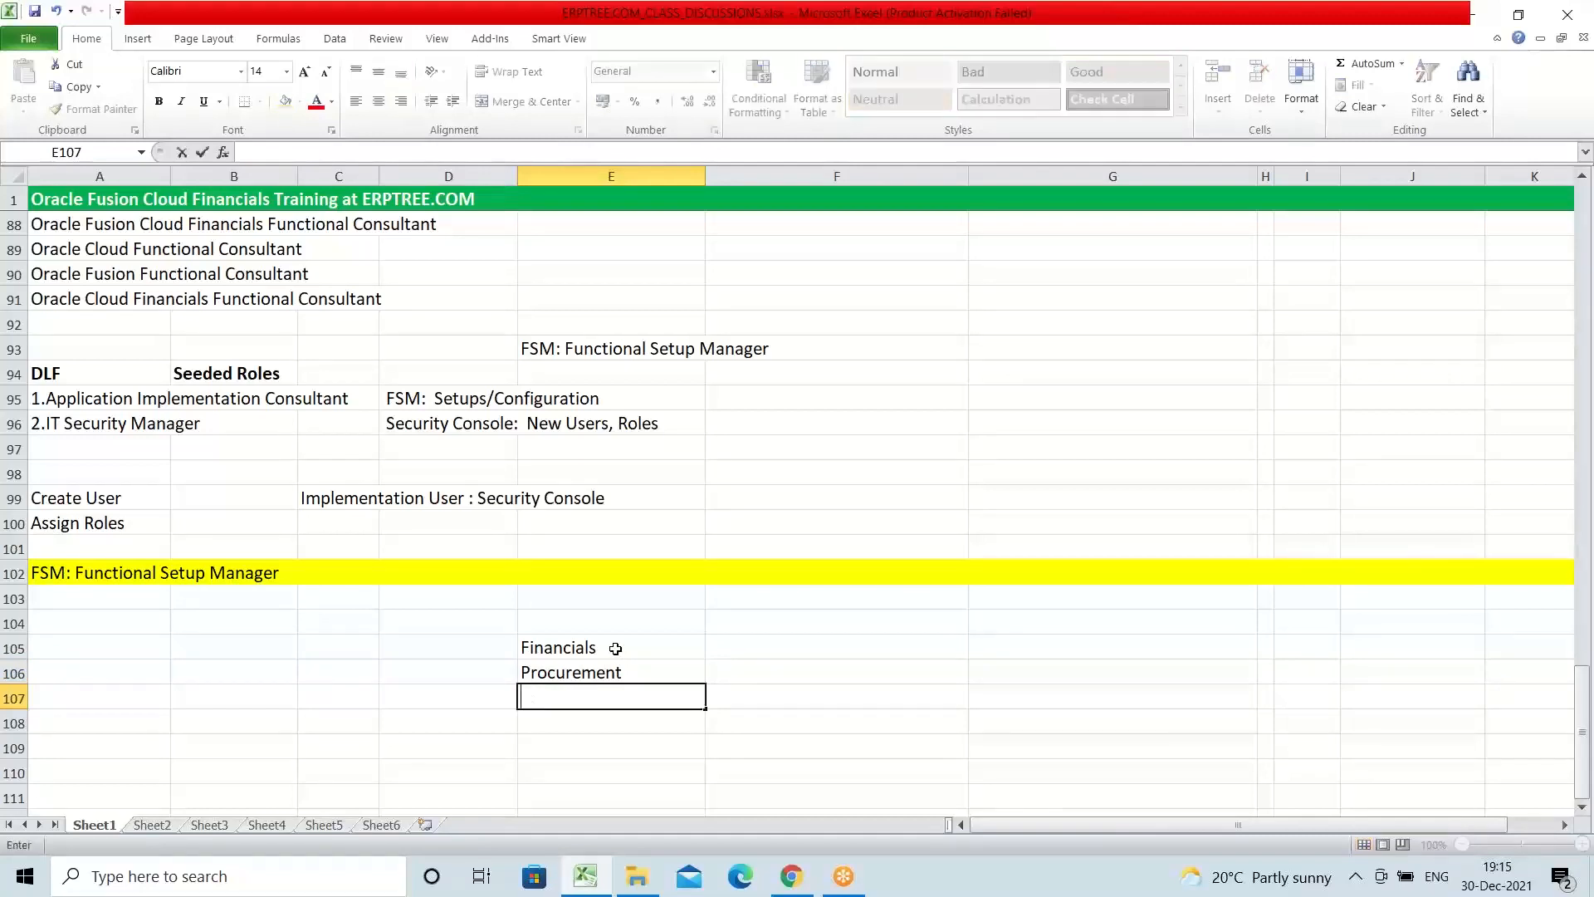
text(SCM)
key(Return)
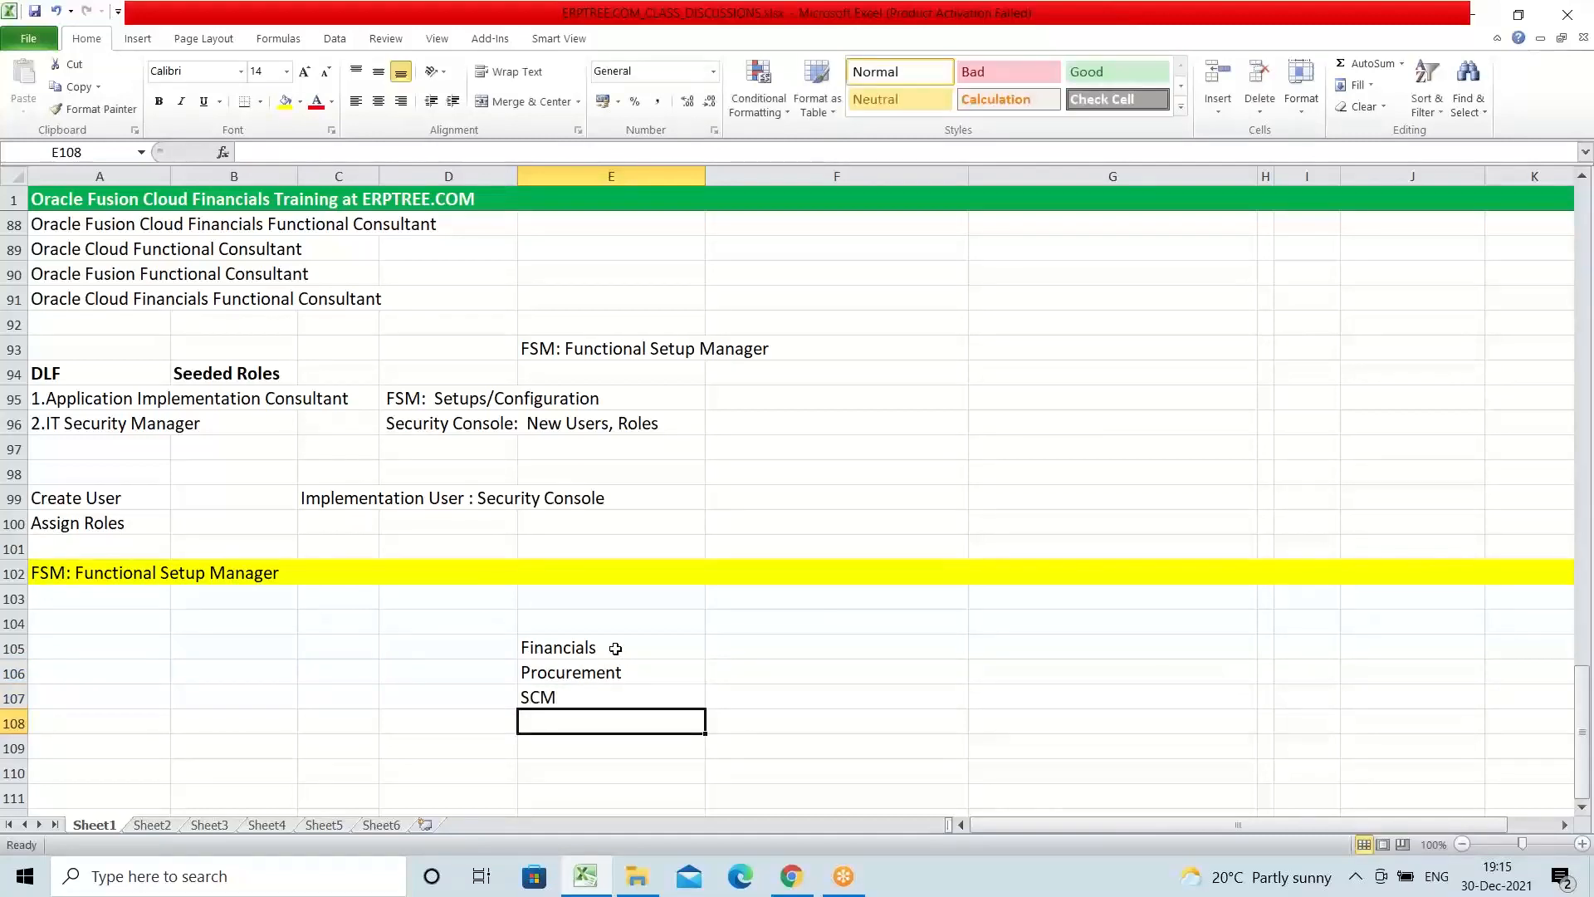
text(HCM)
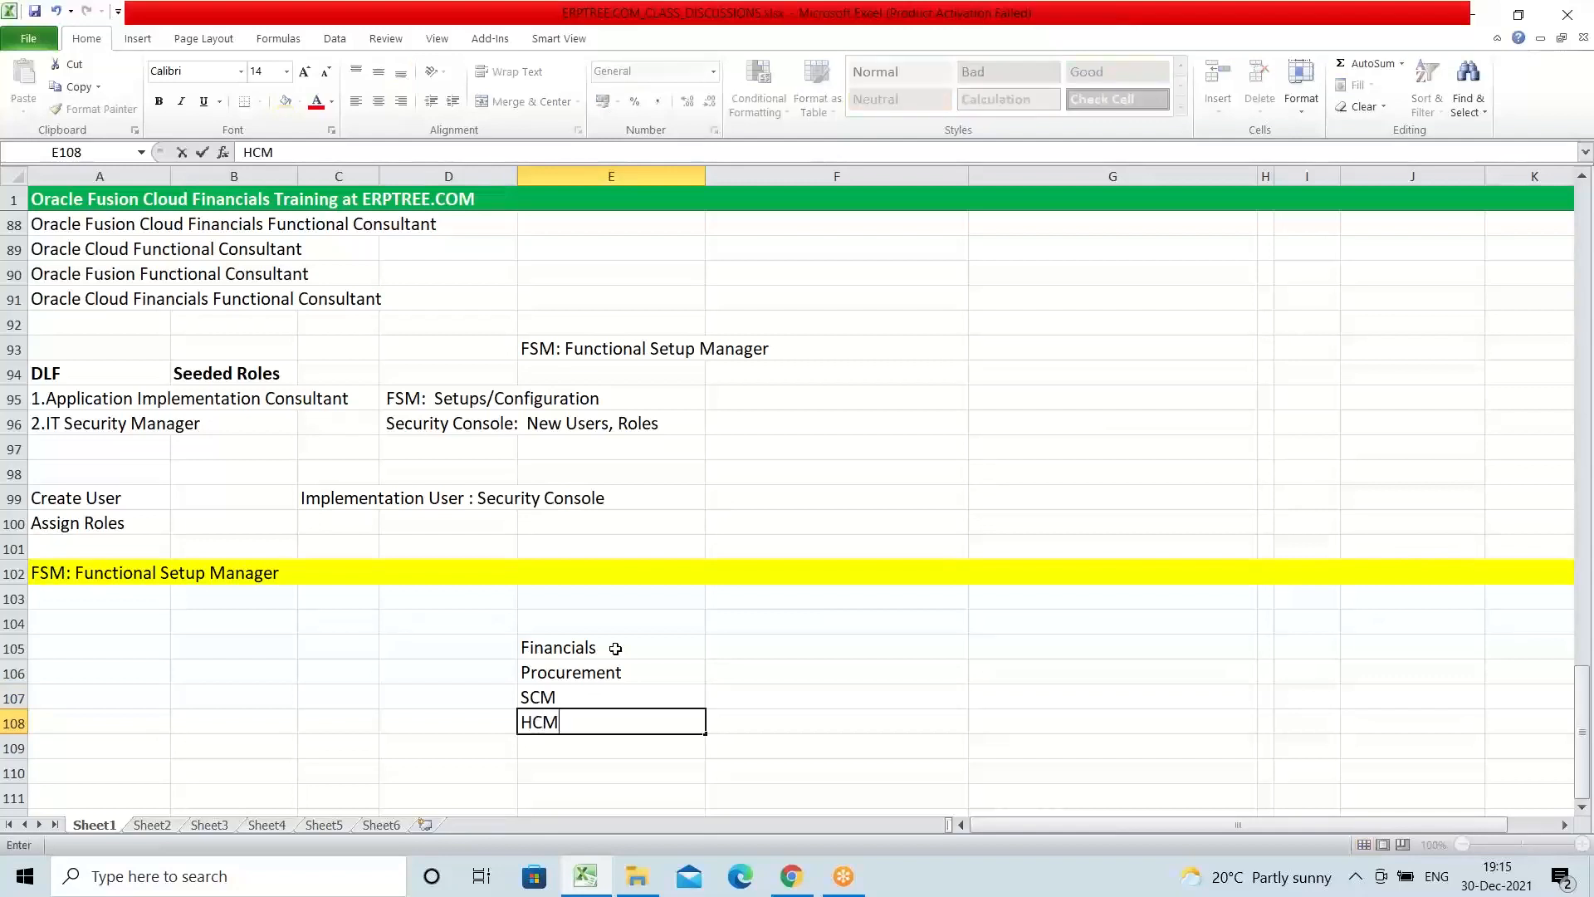
key(Return)
text(PPM)
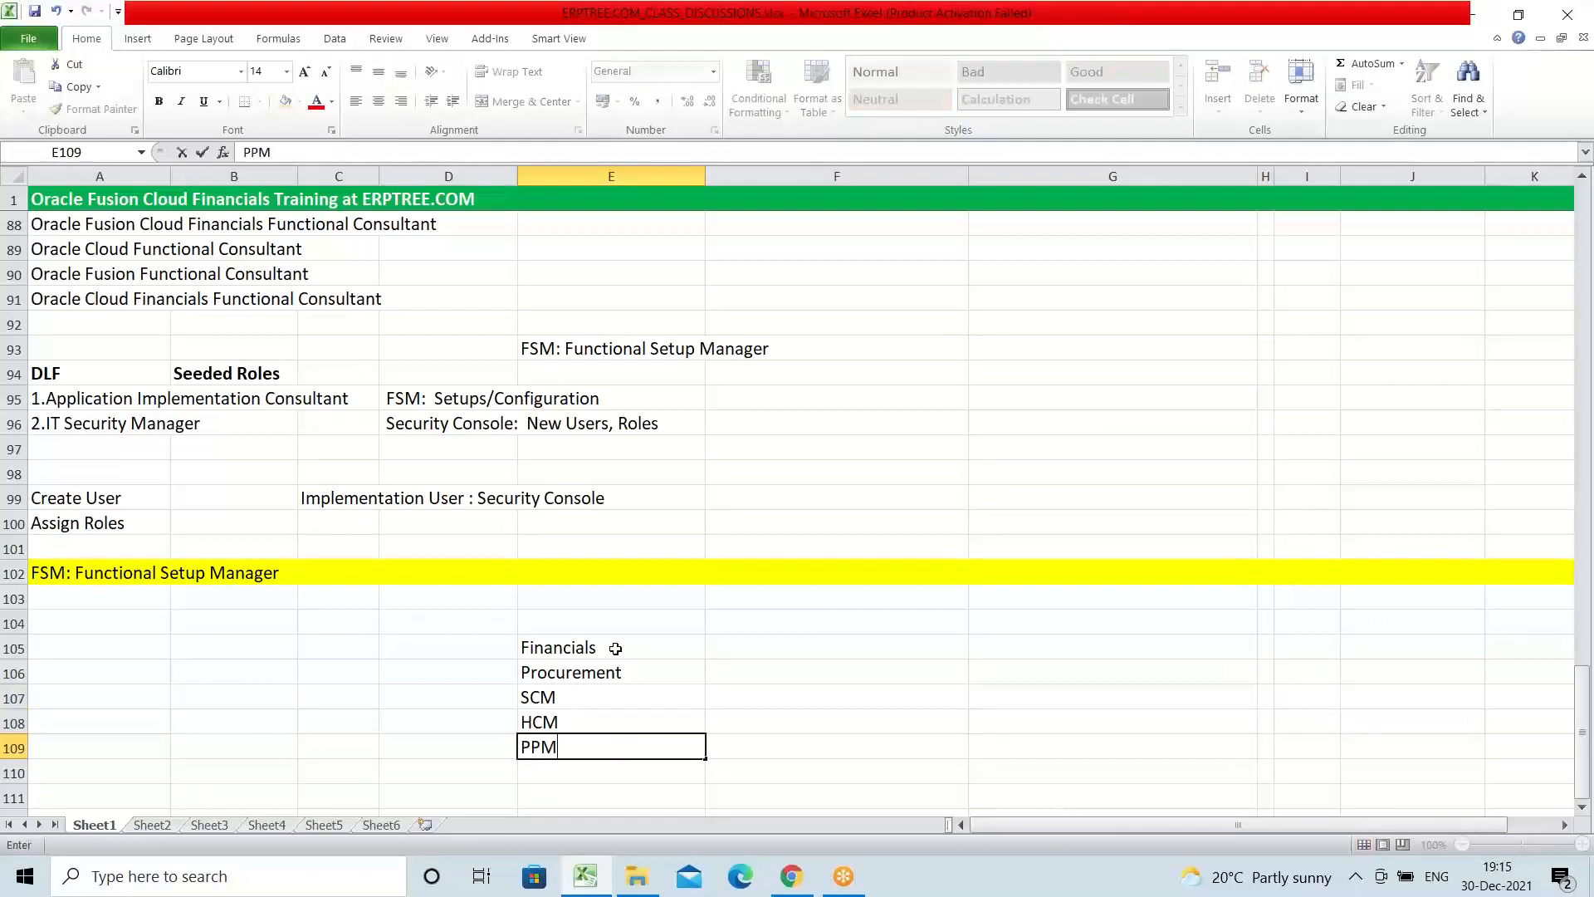
click(44, 570)
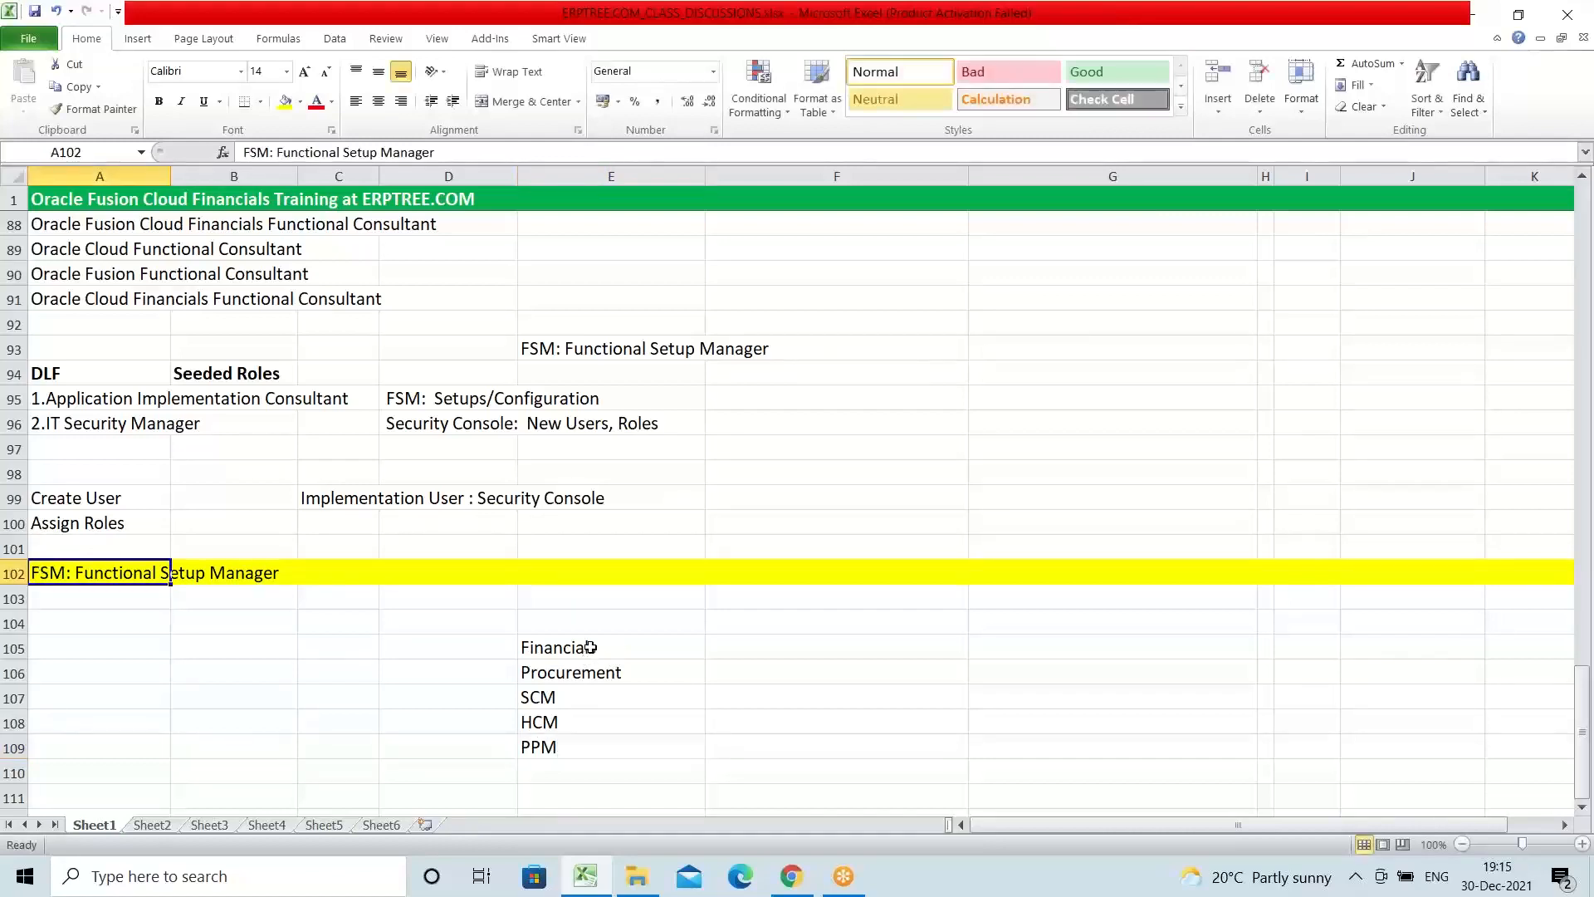
Step: Go through the module list in E105:E109 entry by entry, from Financials to PPM
drag(588, 646, 607, 742)
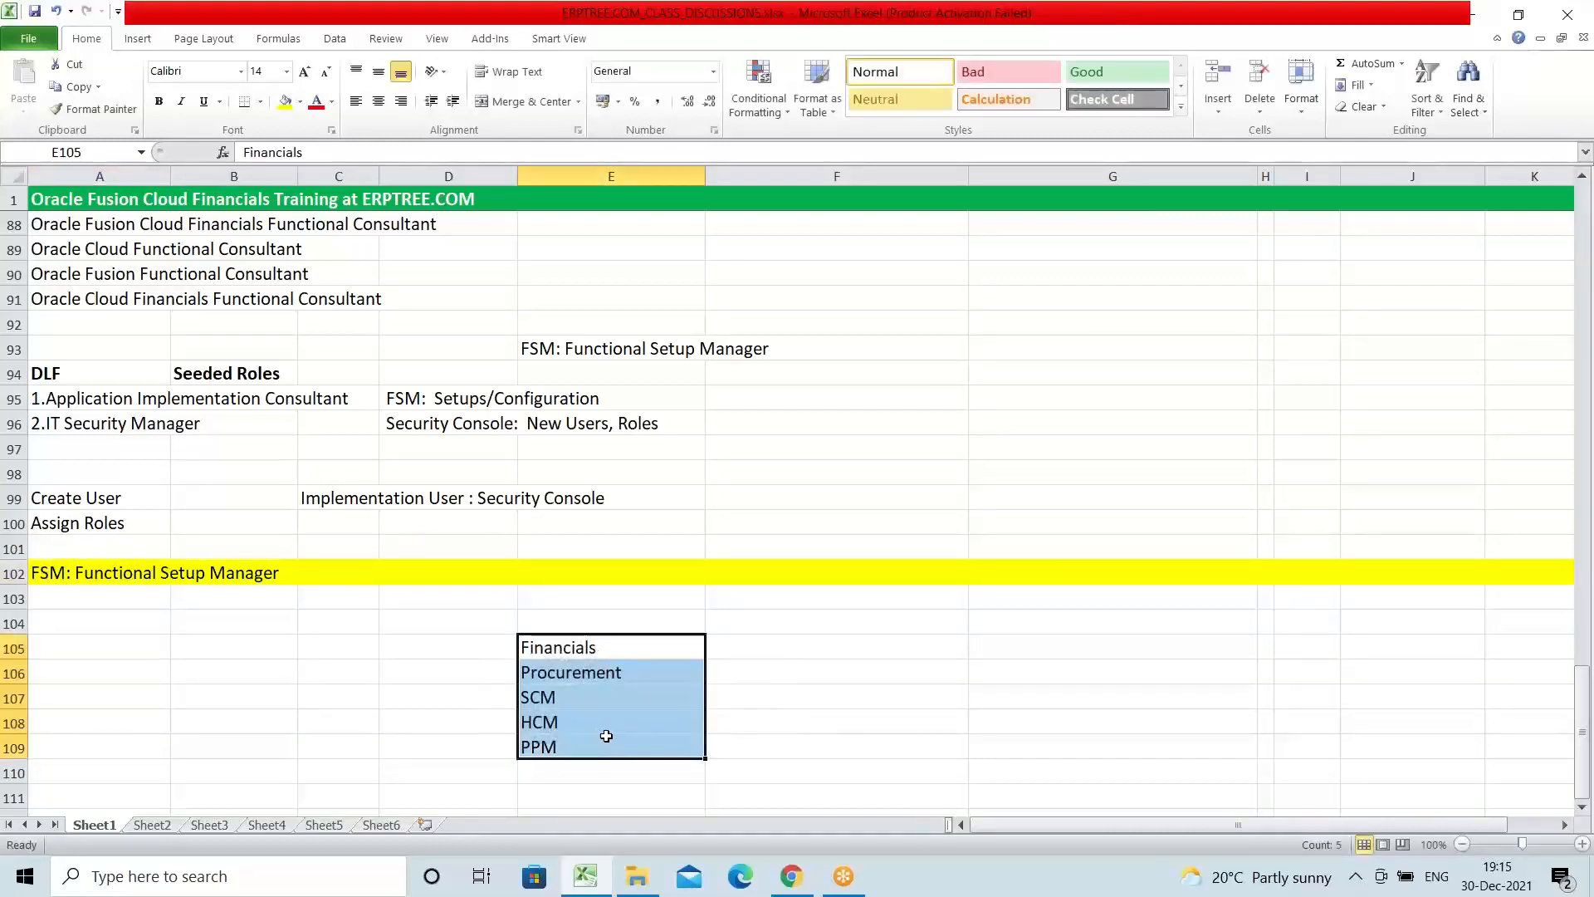
click(563, 650)
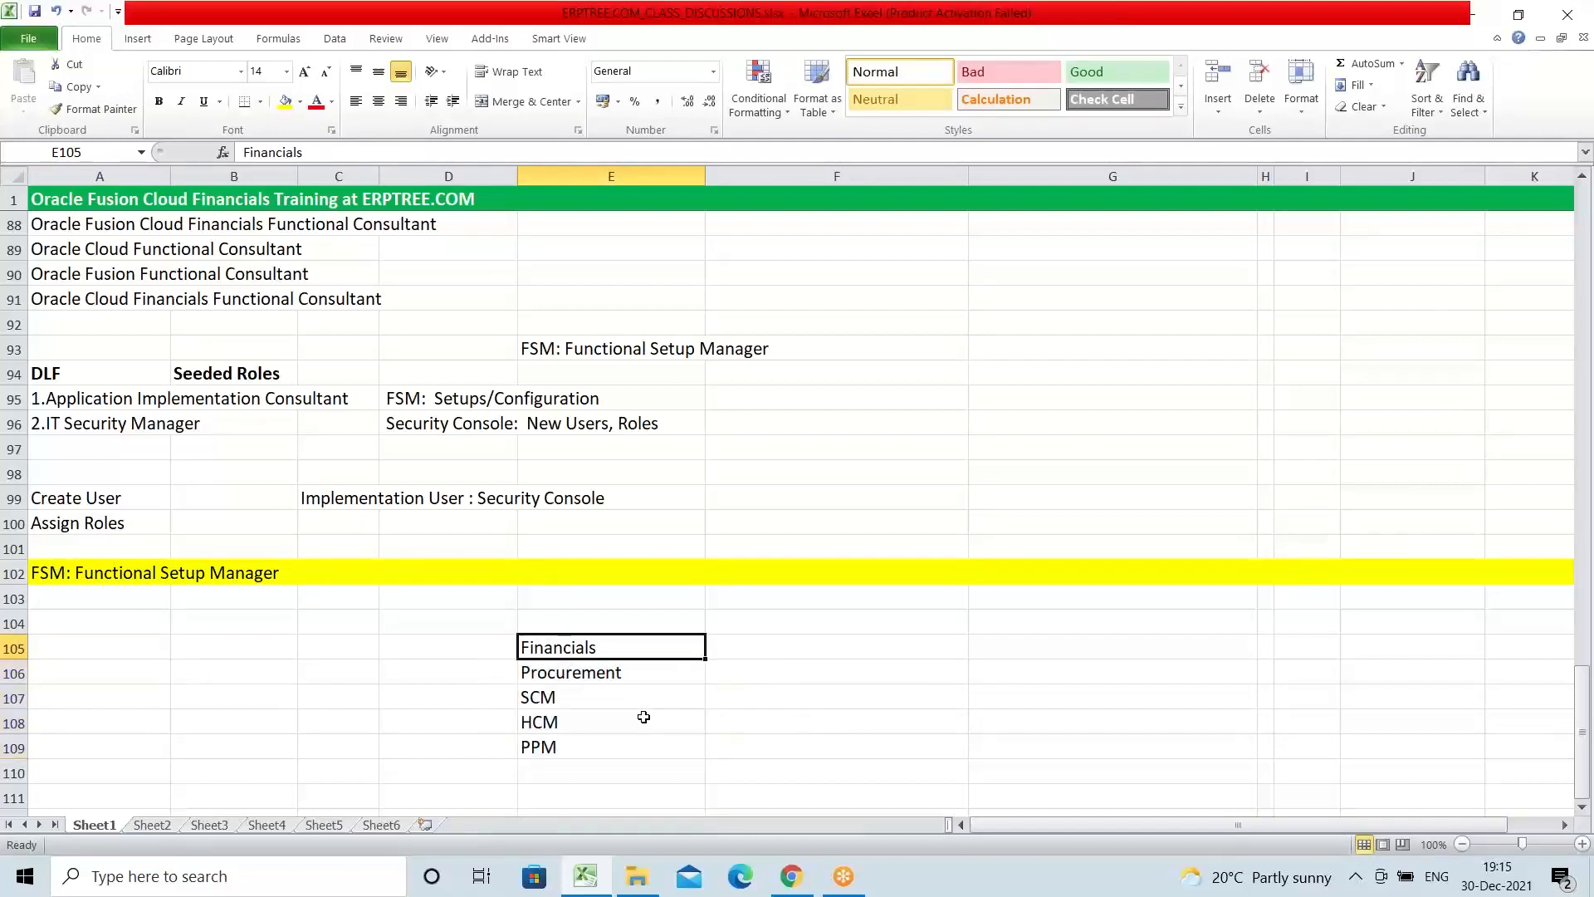
click(601, 678)
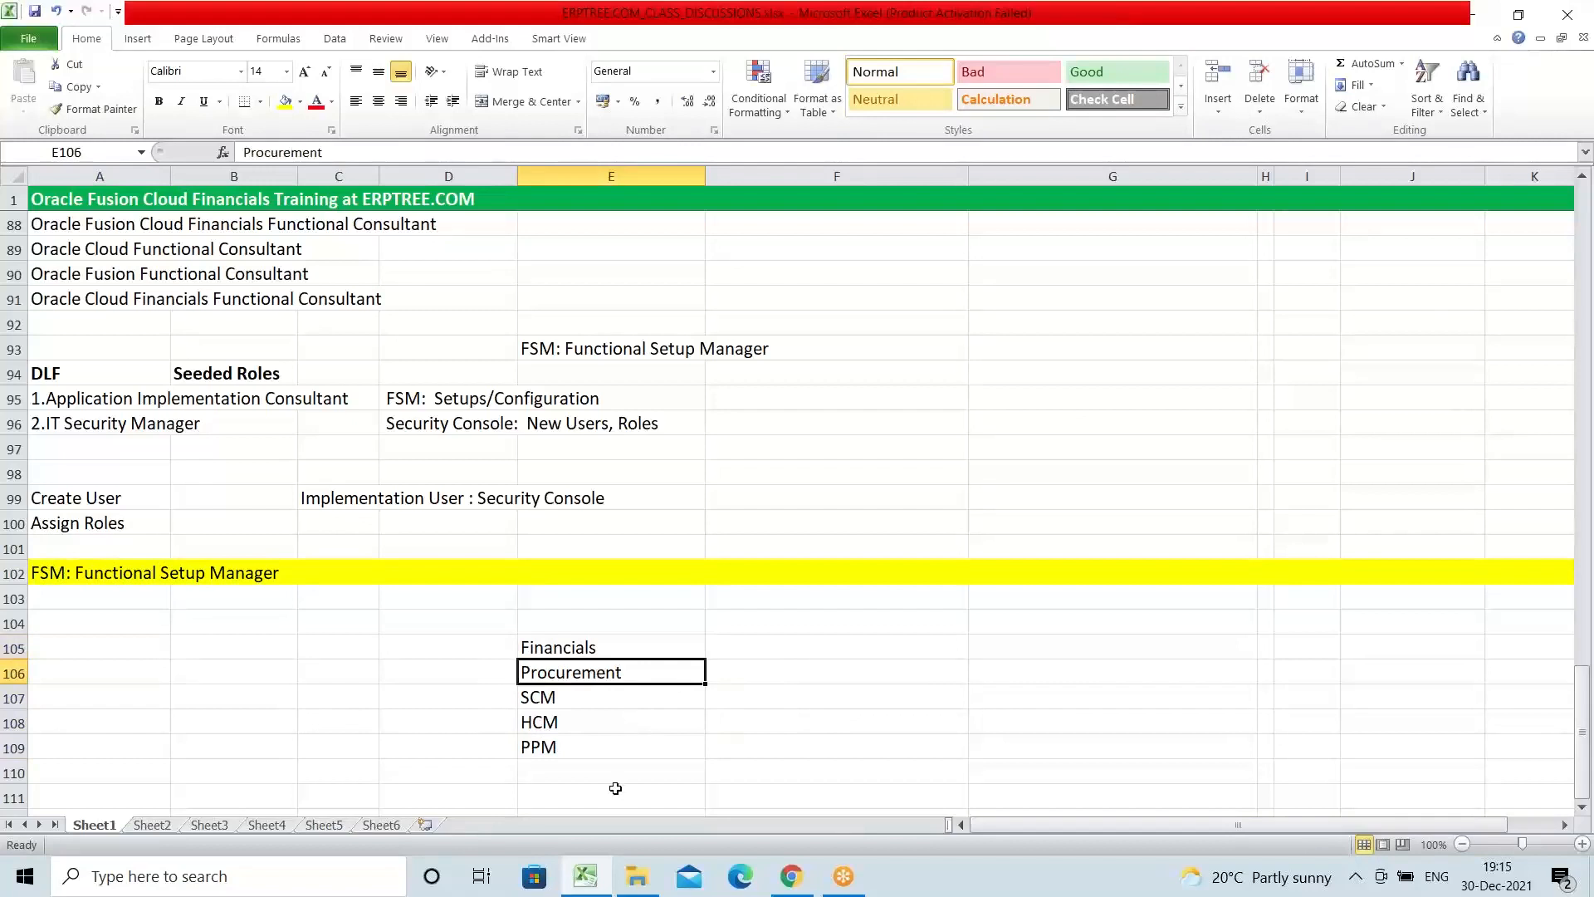
click(552, 701)
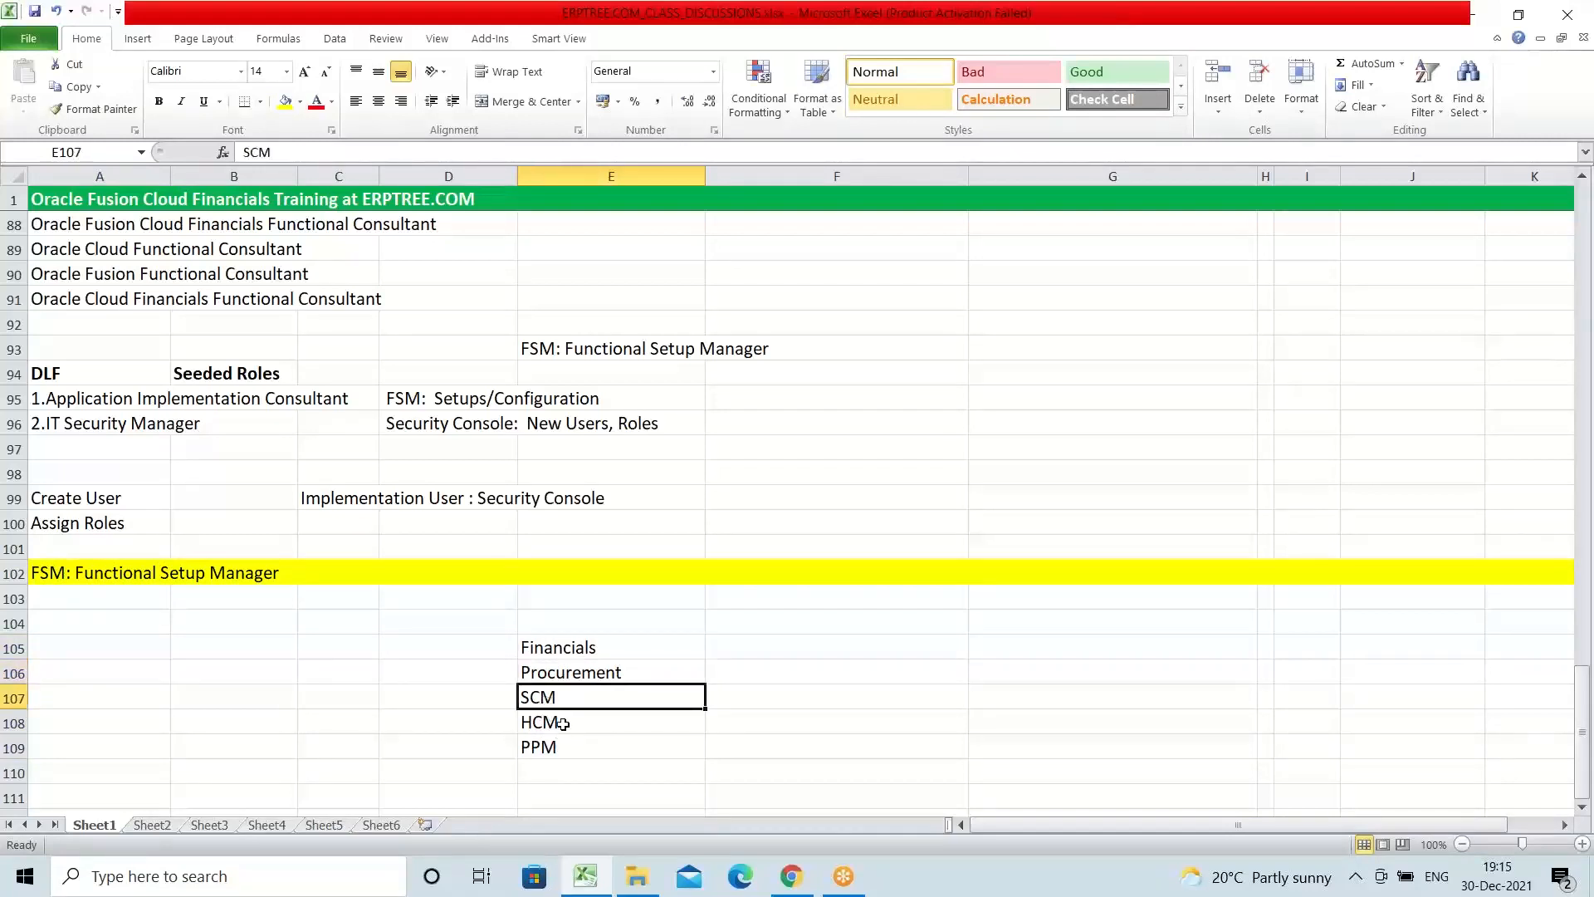
click(563, 724)
click(556, 752)
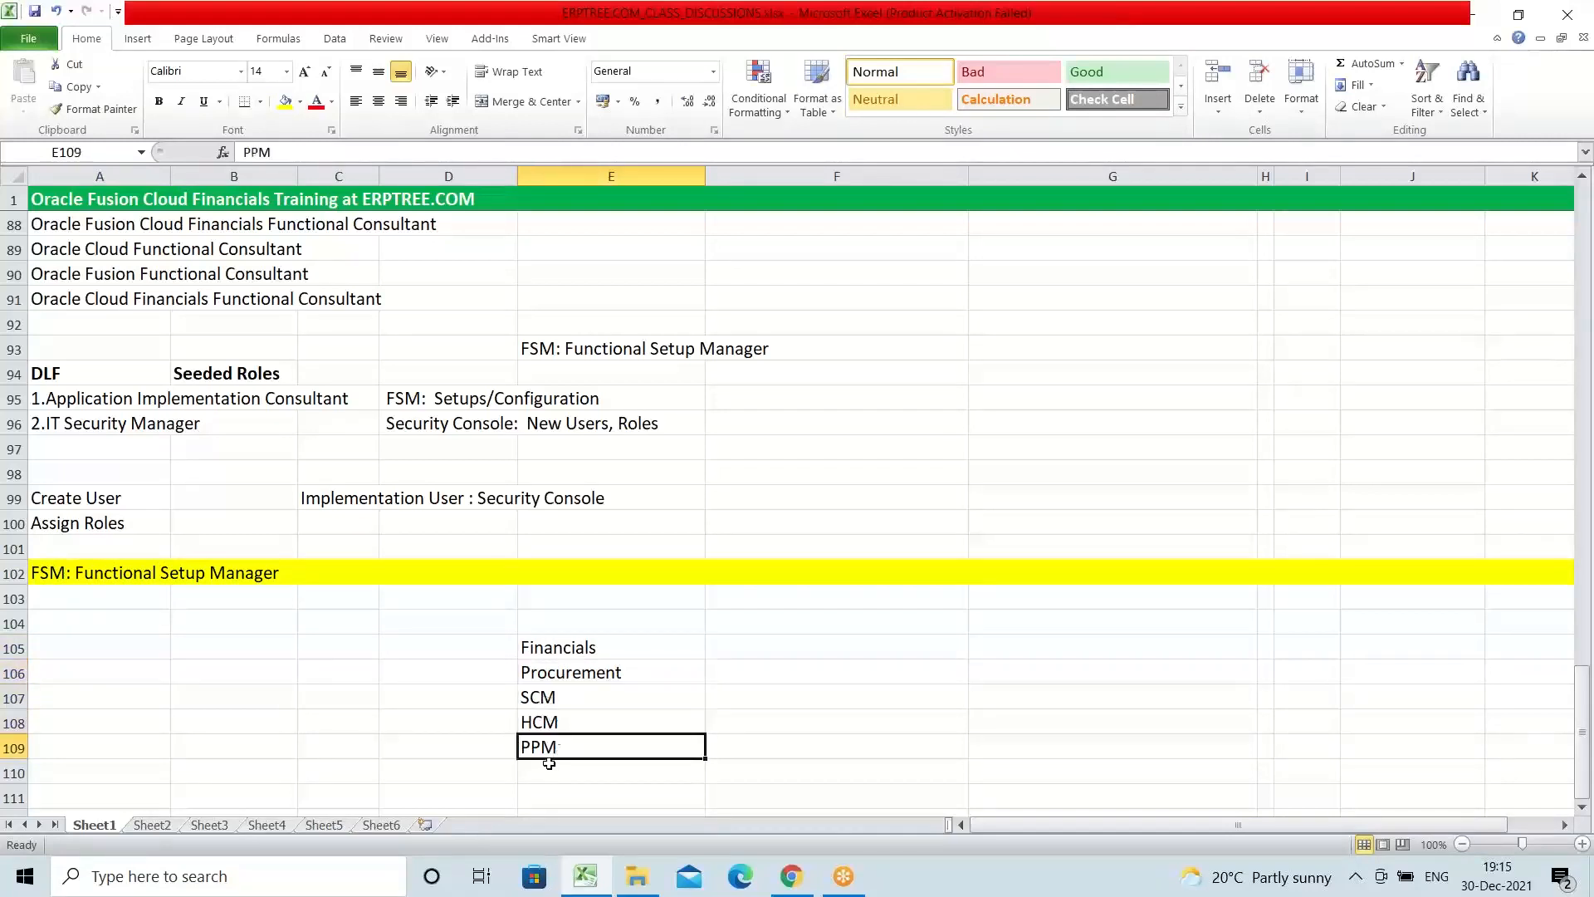
drag(554, 649, 580, 741)
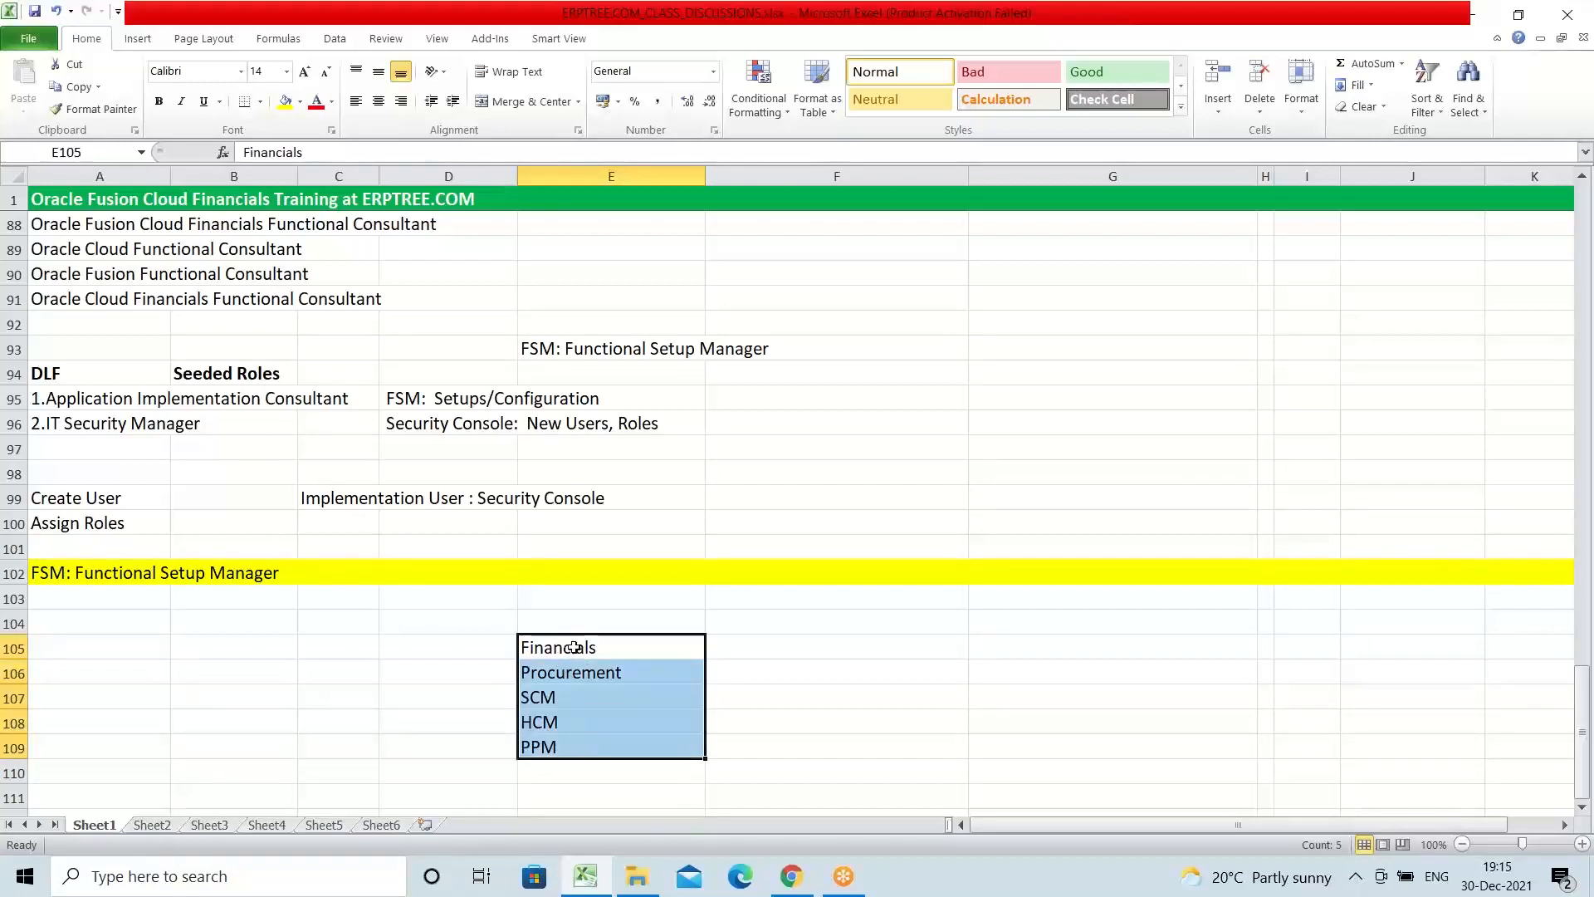
drag(574, 647, 601, 754)
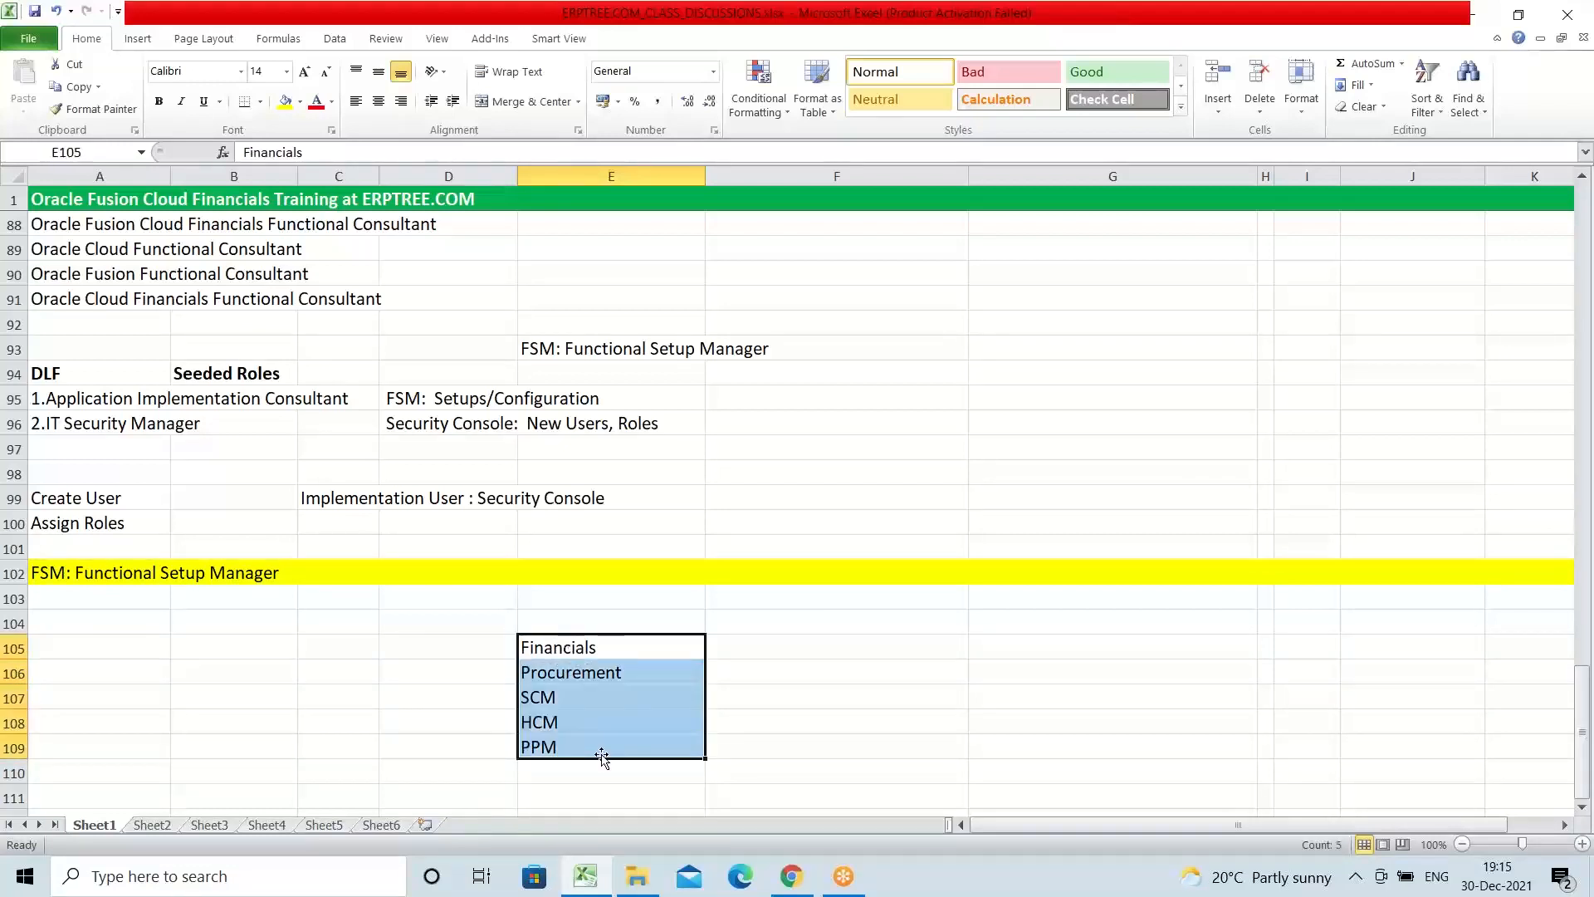
Step: Enter "Offering" in F105 beside the Financials module
click(726, 653)
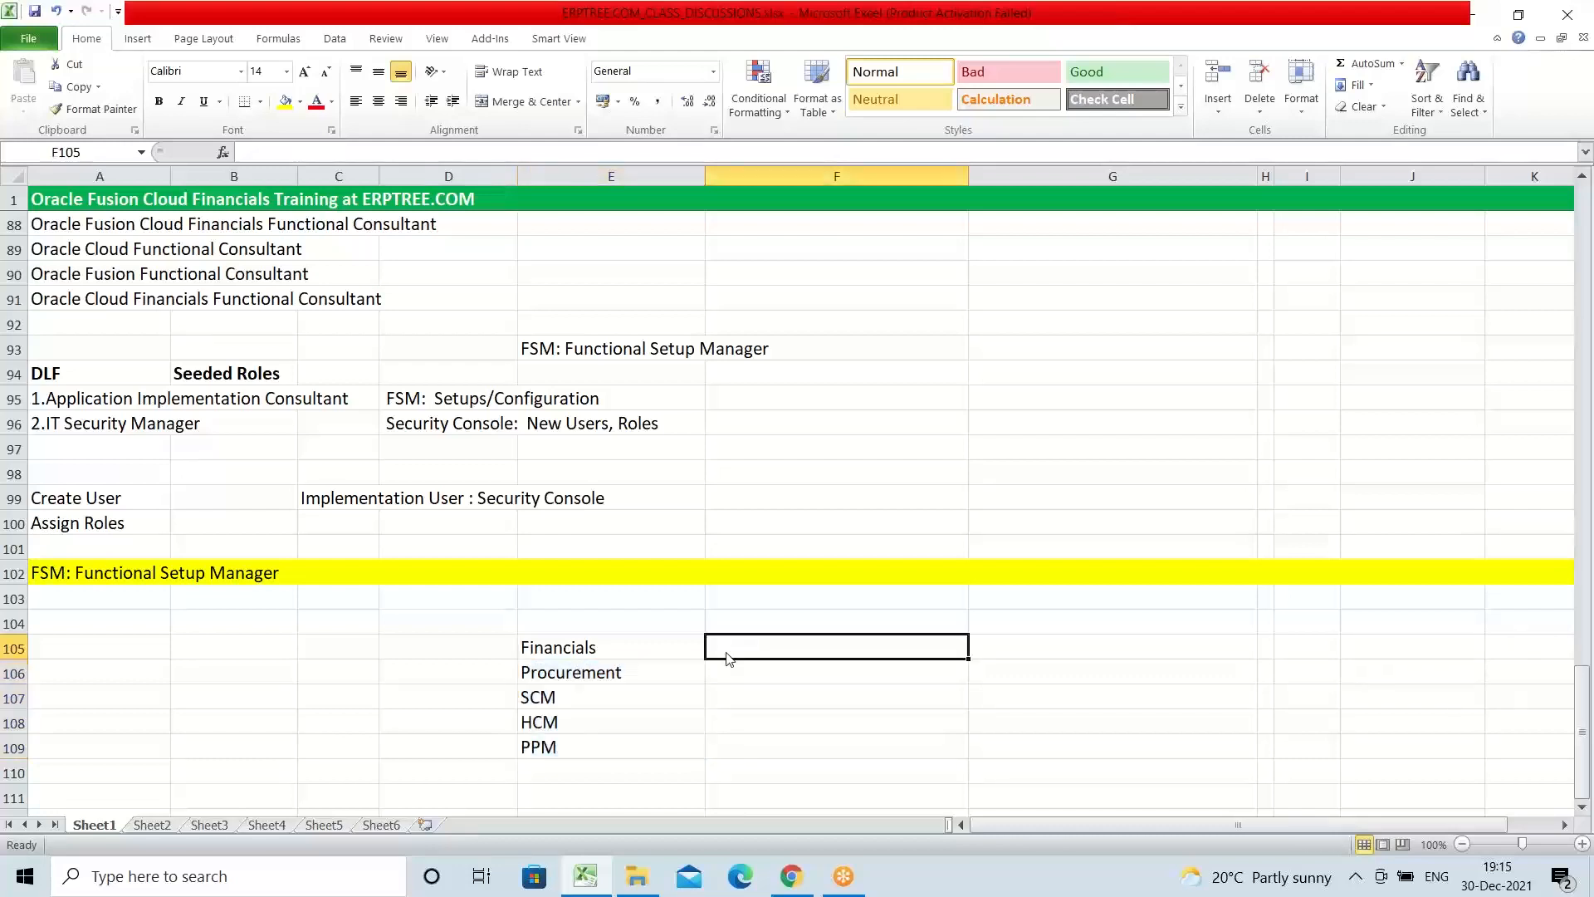
text(o)
key(BackSpace)
text(O)
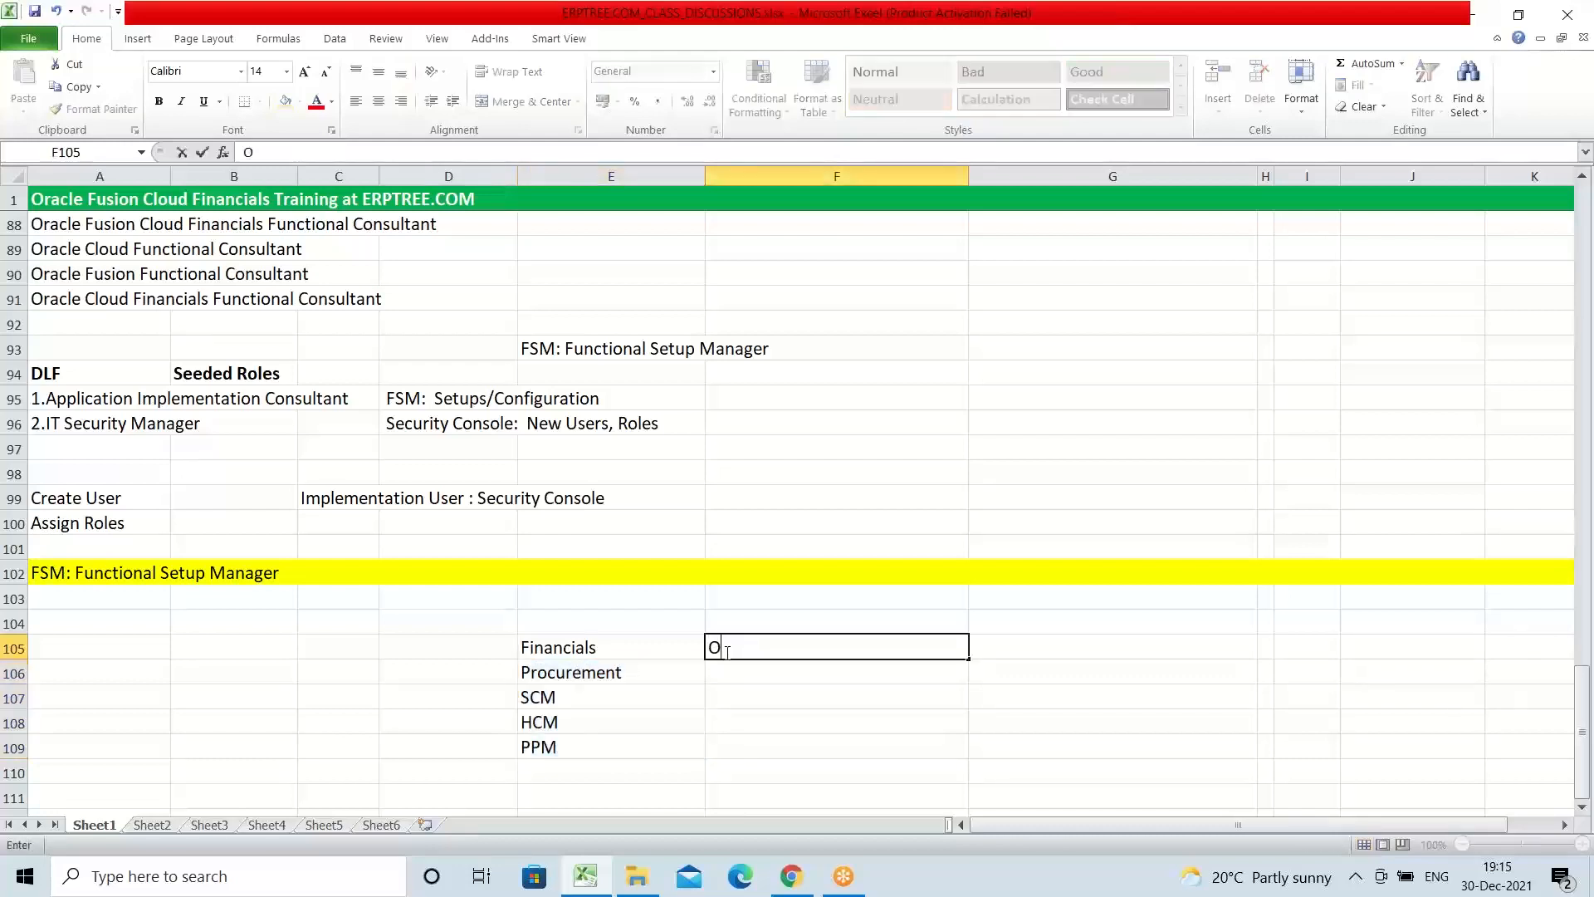
text(ffering)
key(Return)
Step: Enter "Offering" in F106:F109 beside Procurement, SCM, HCM and PPM as well
text(o)
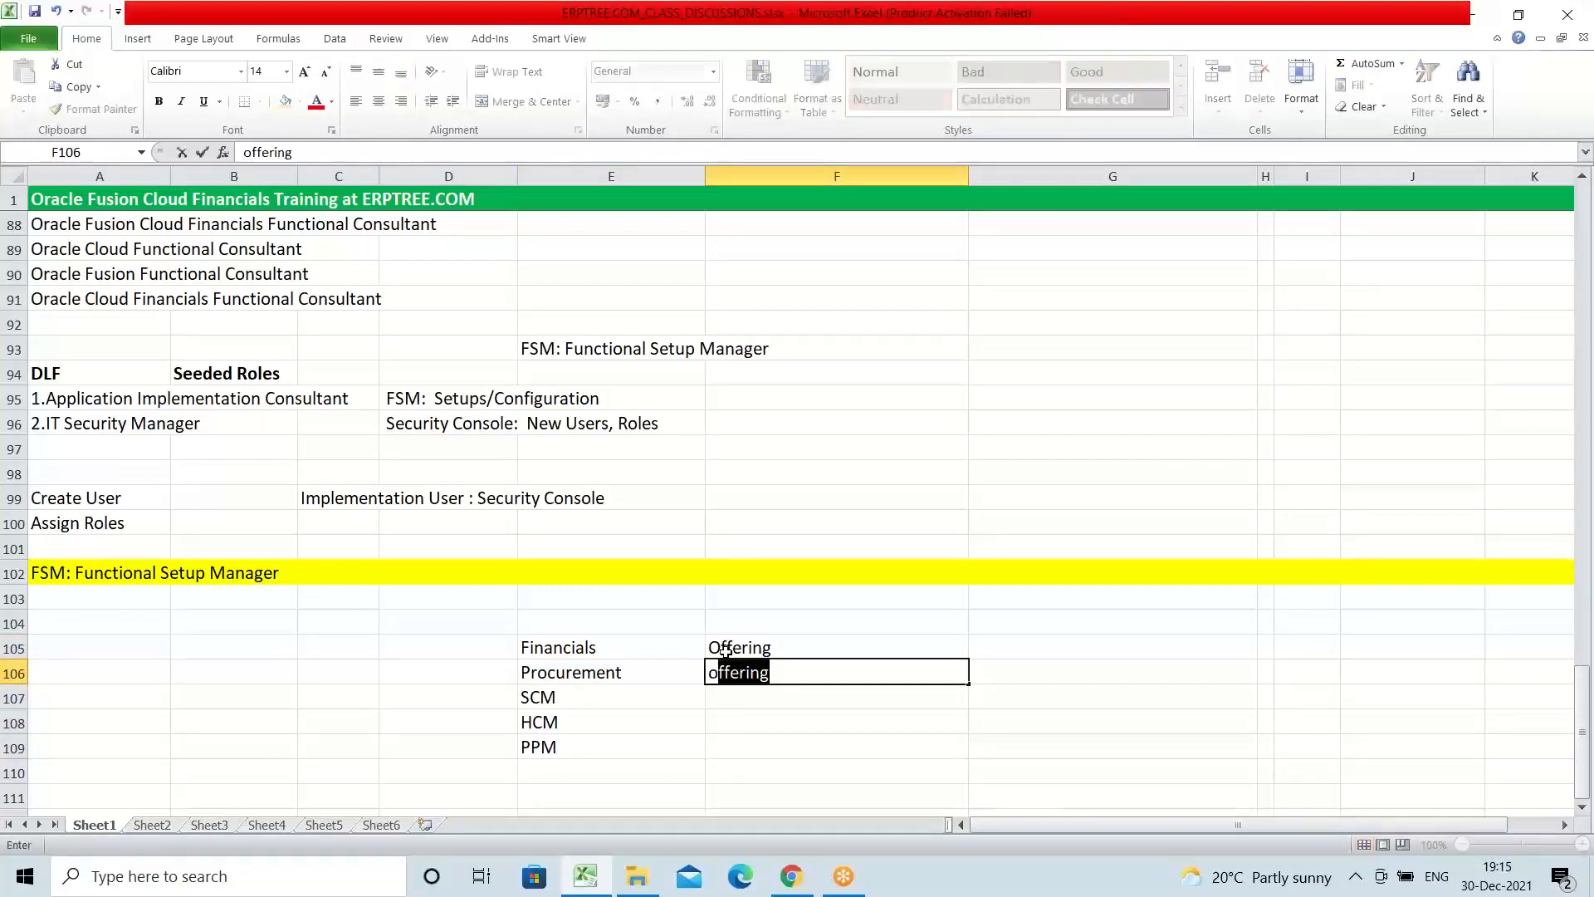
key(Return)
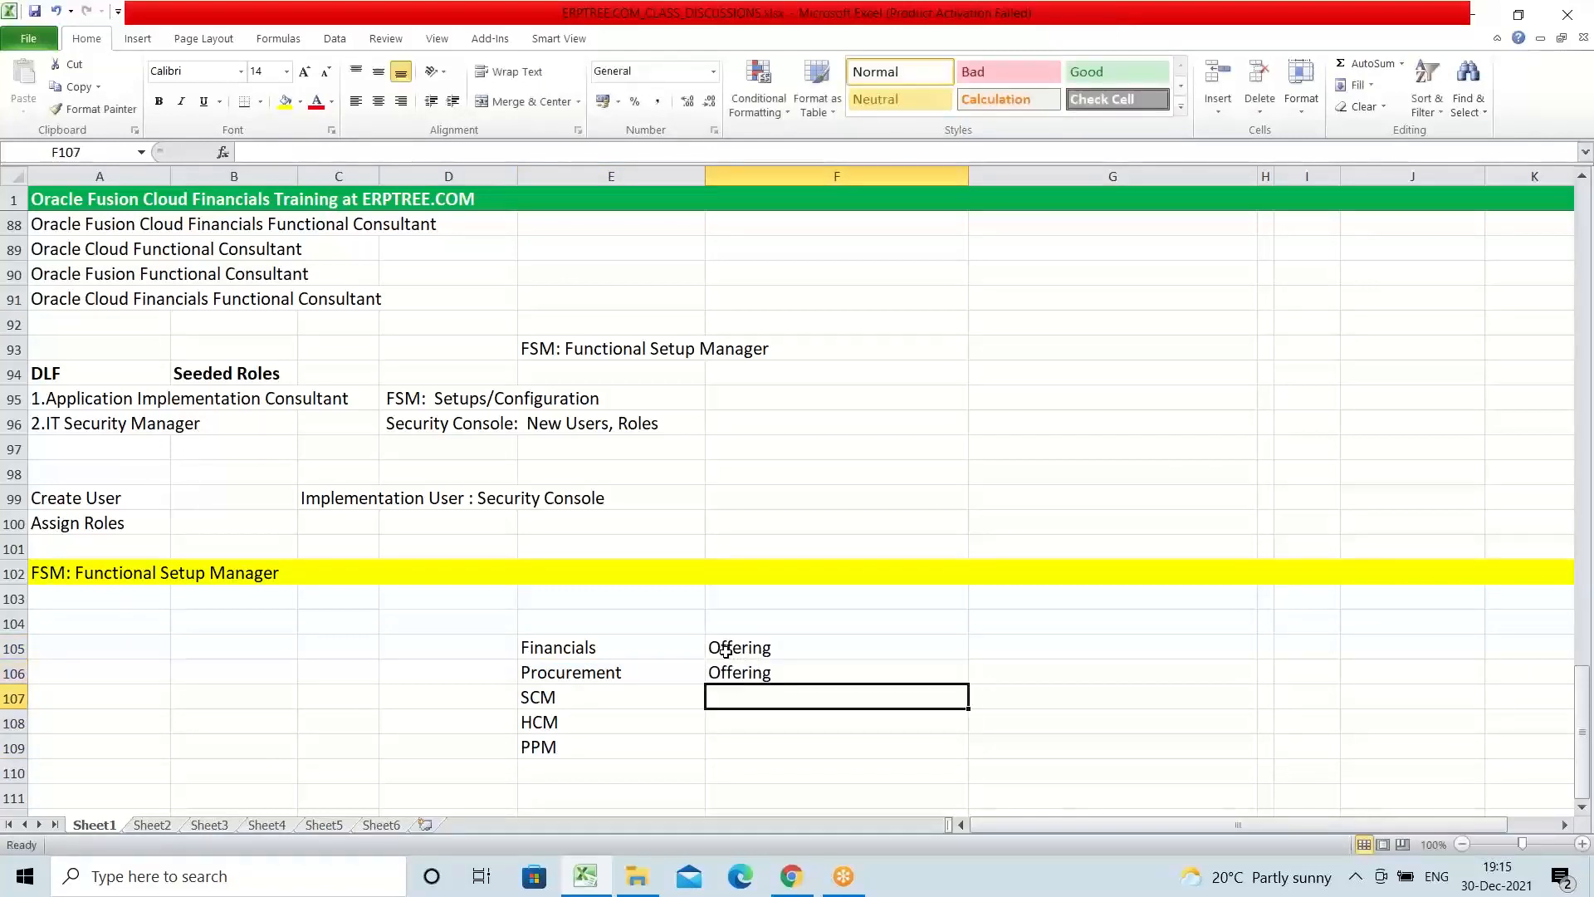
text(o)
key(Return)
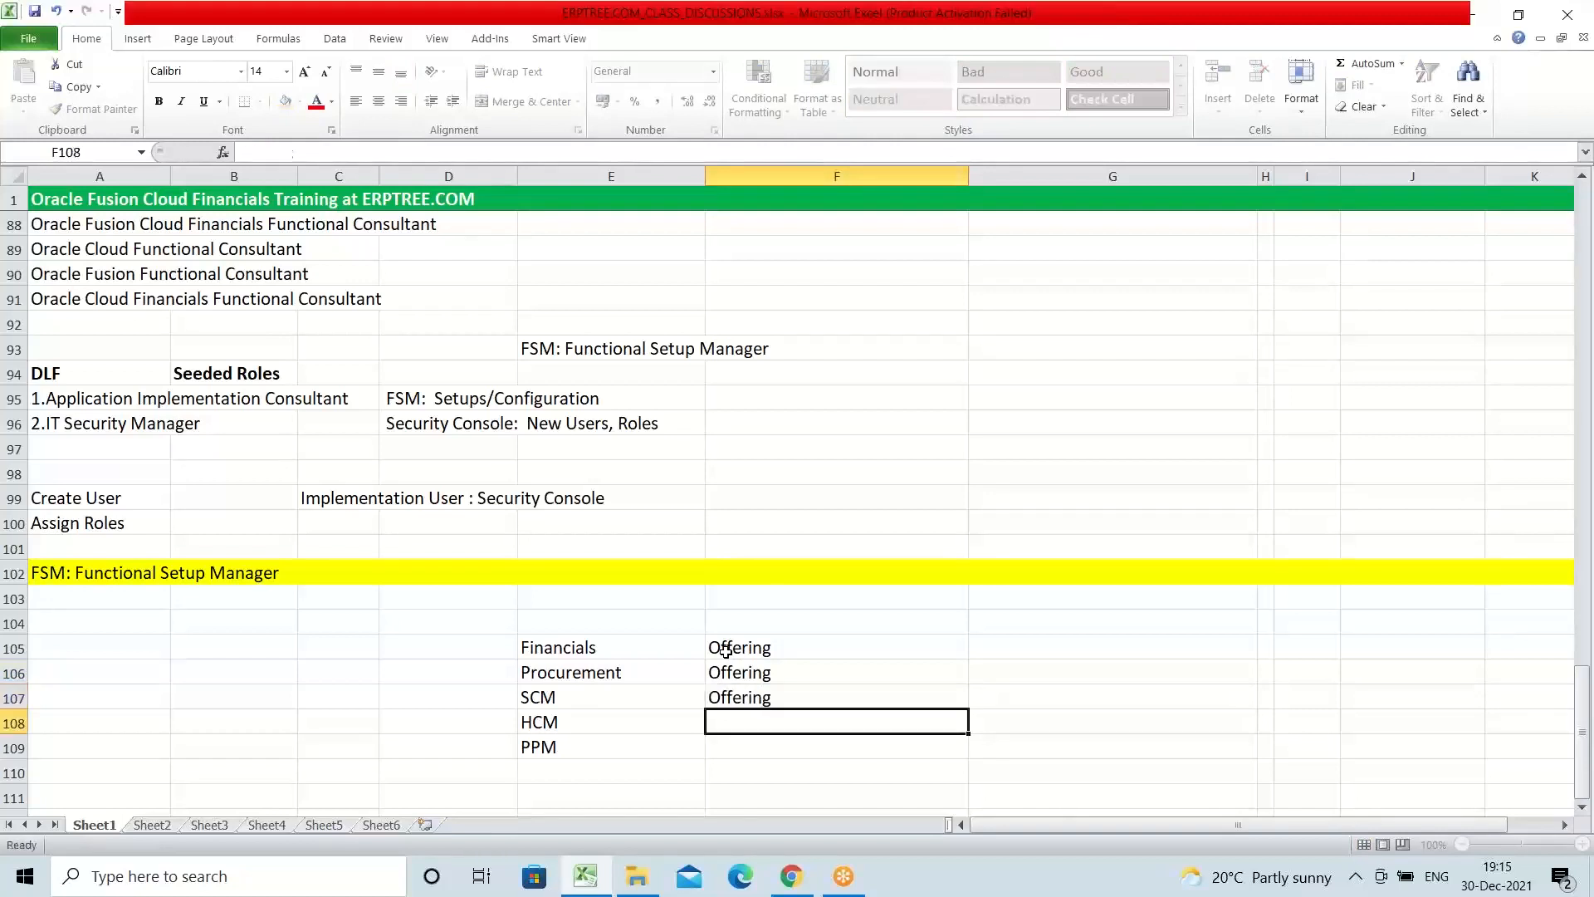
text(o)
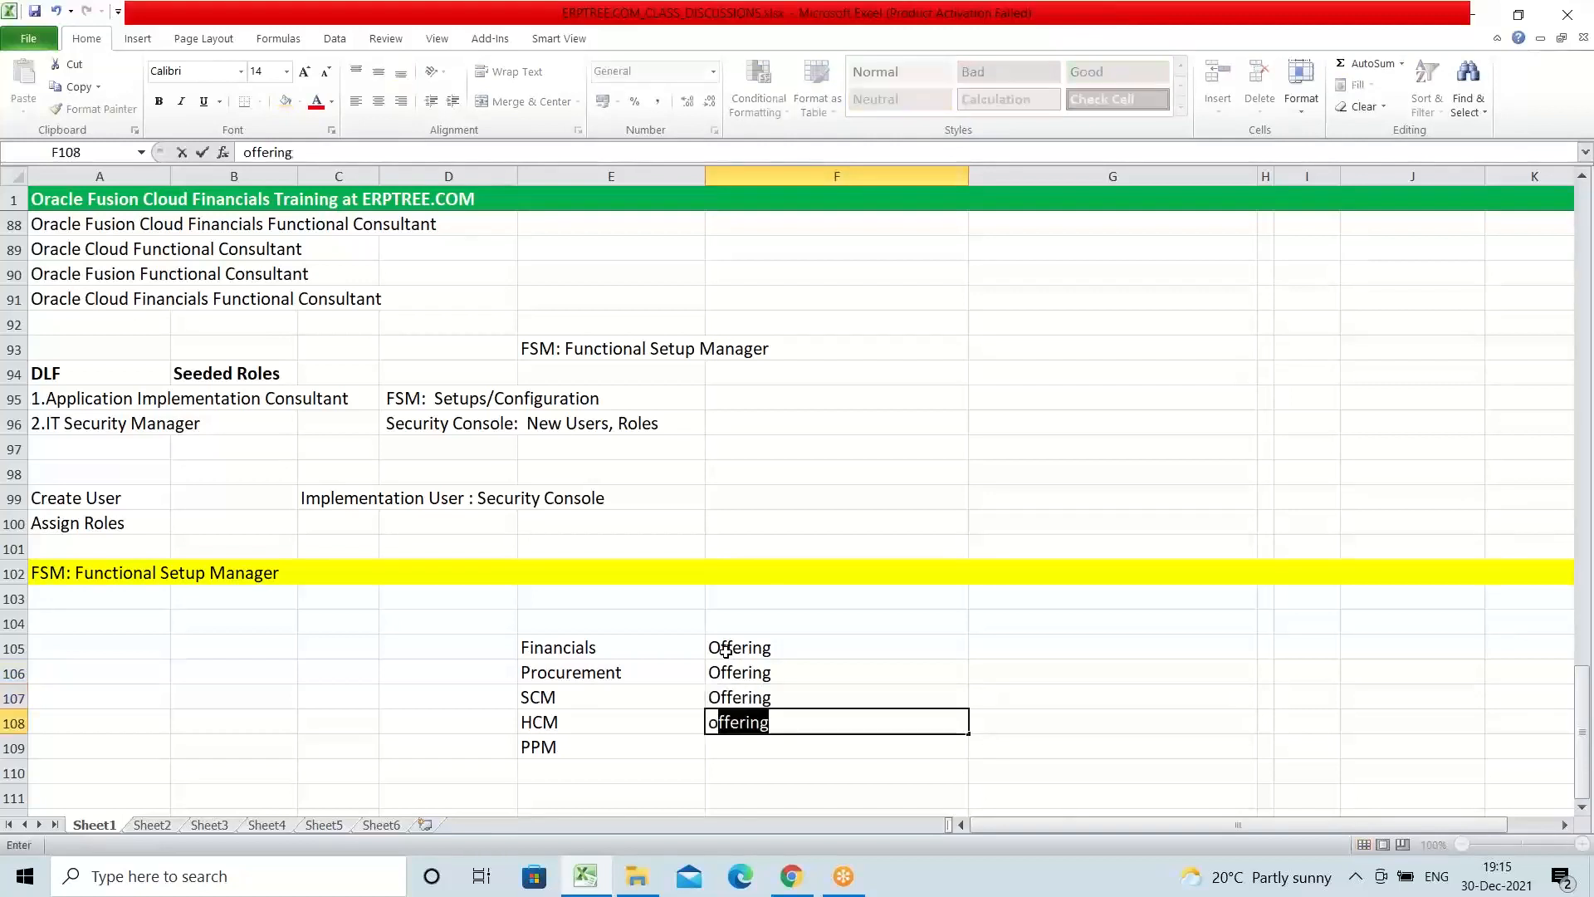
key(Return)
text(offering)
key(Tab)
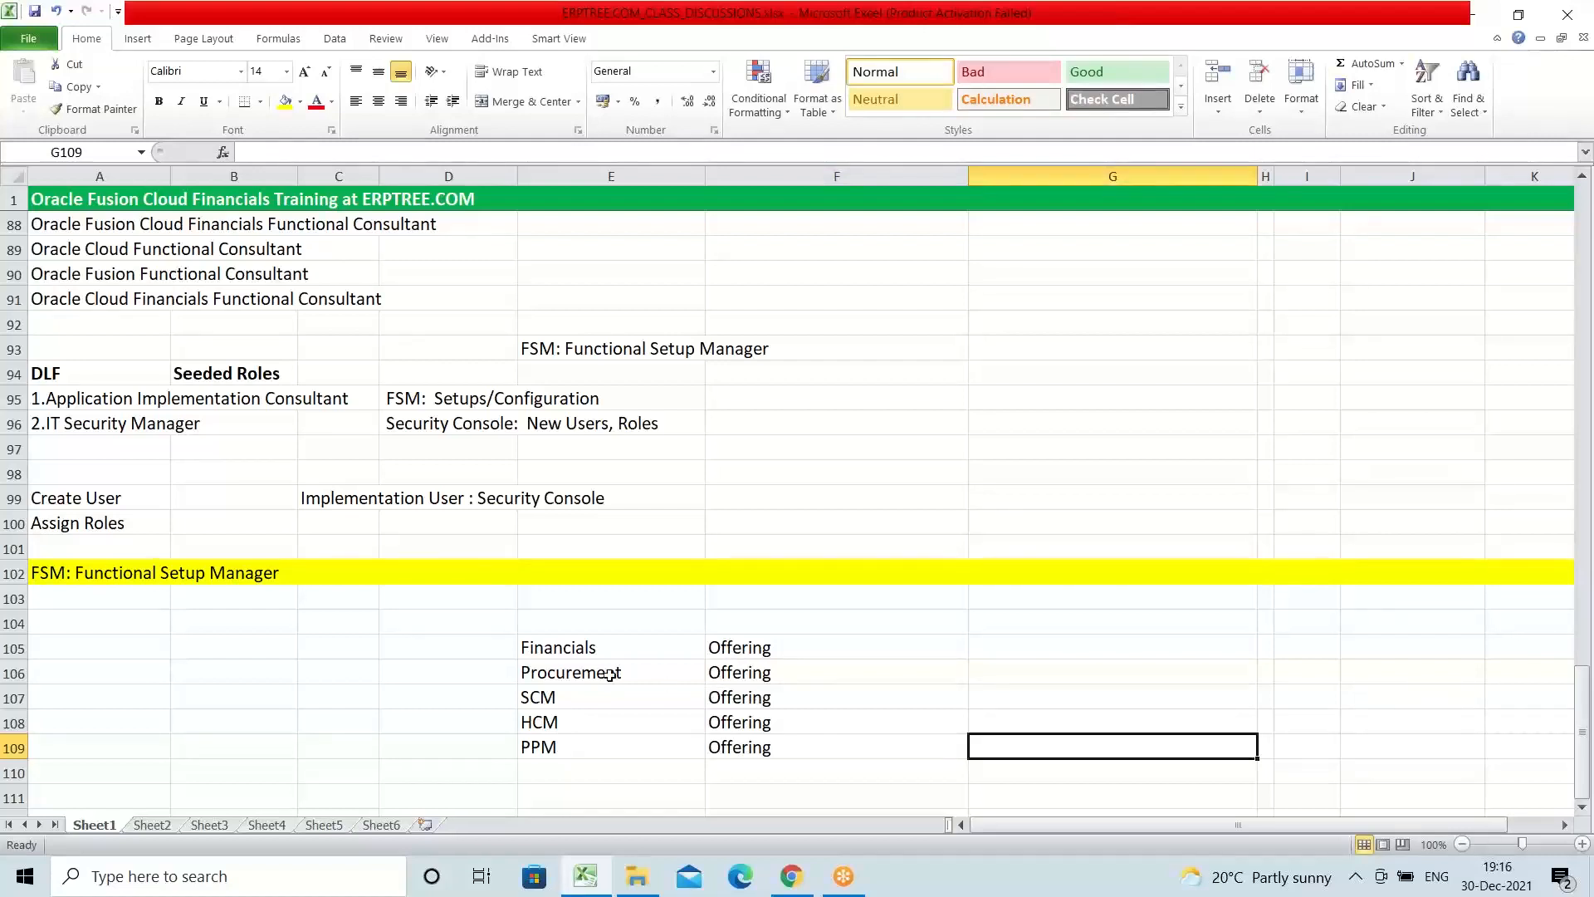
Step: Review the modules in E105:E109 together with their Offering labels in column F
drag(536, 650, 755, 745)
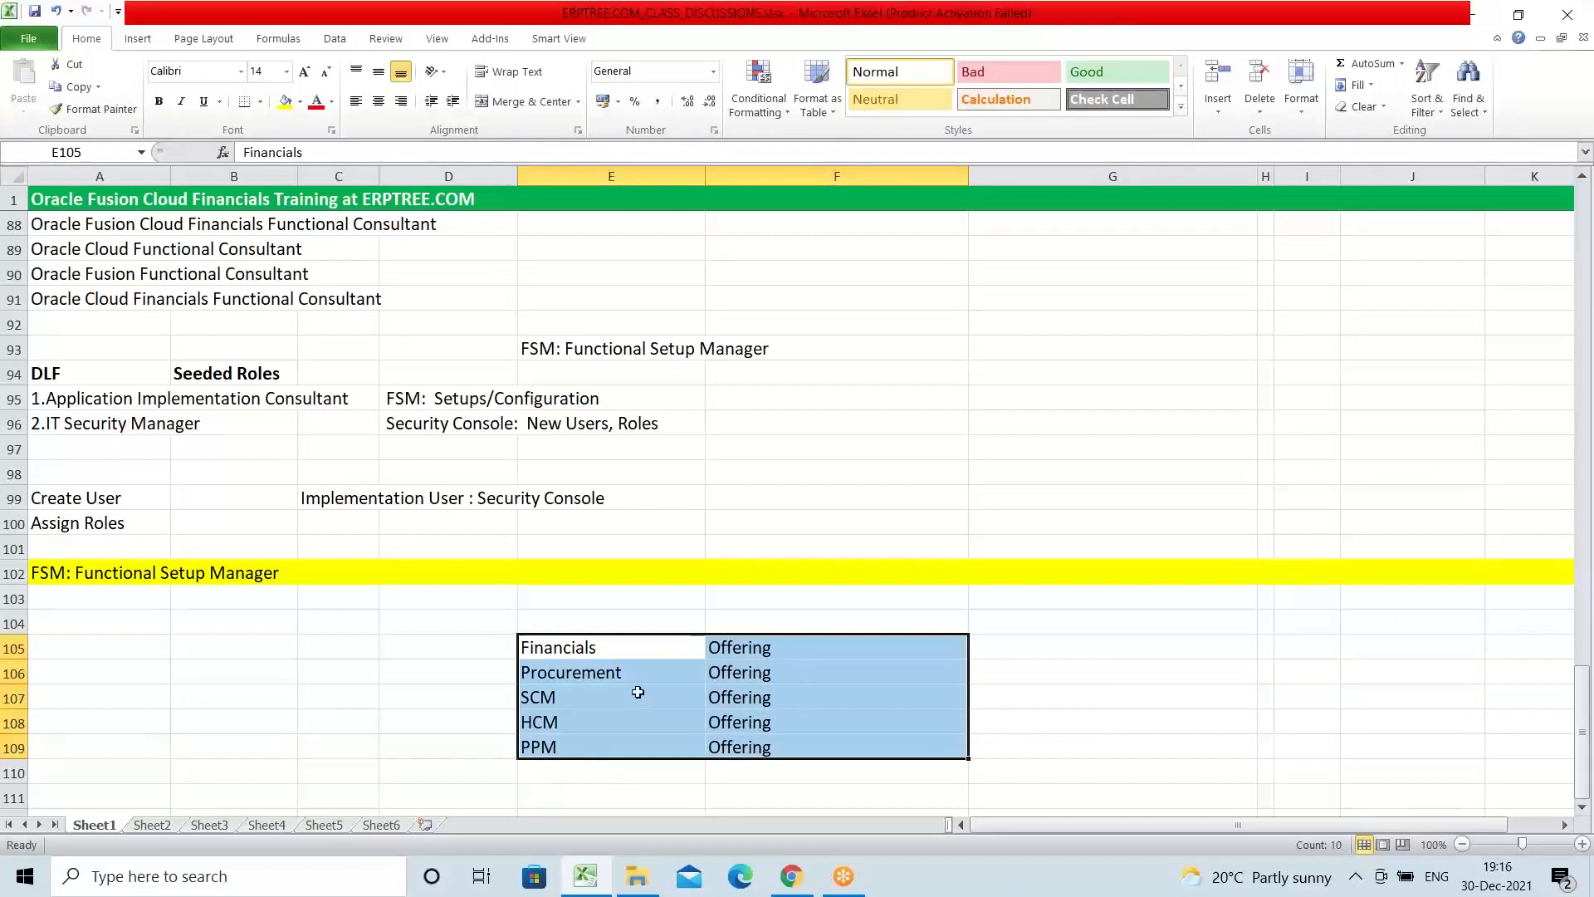
scroll(637, 693, down, 2)
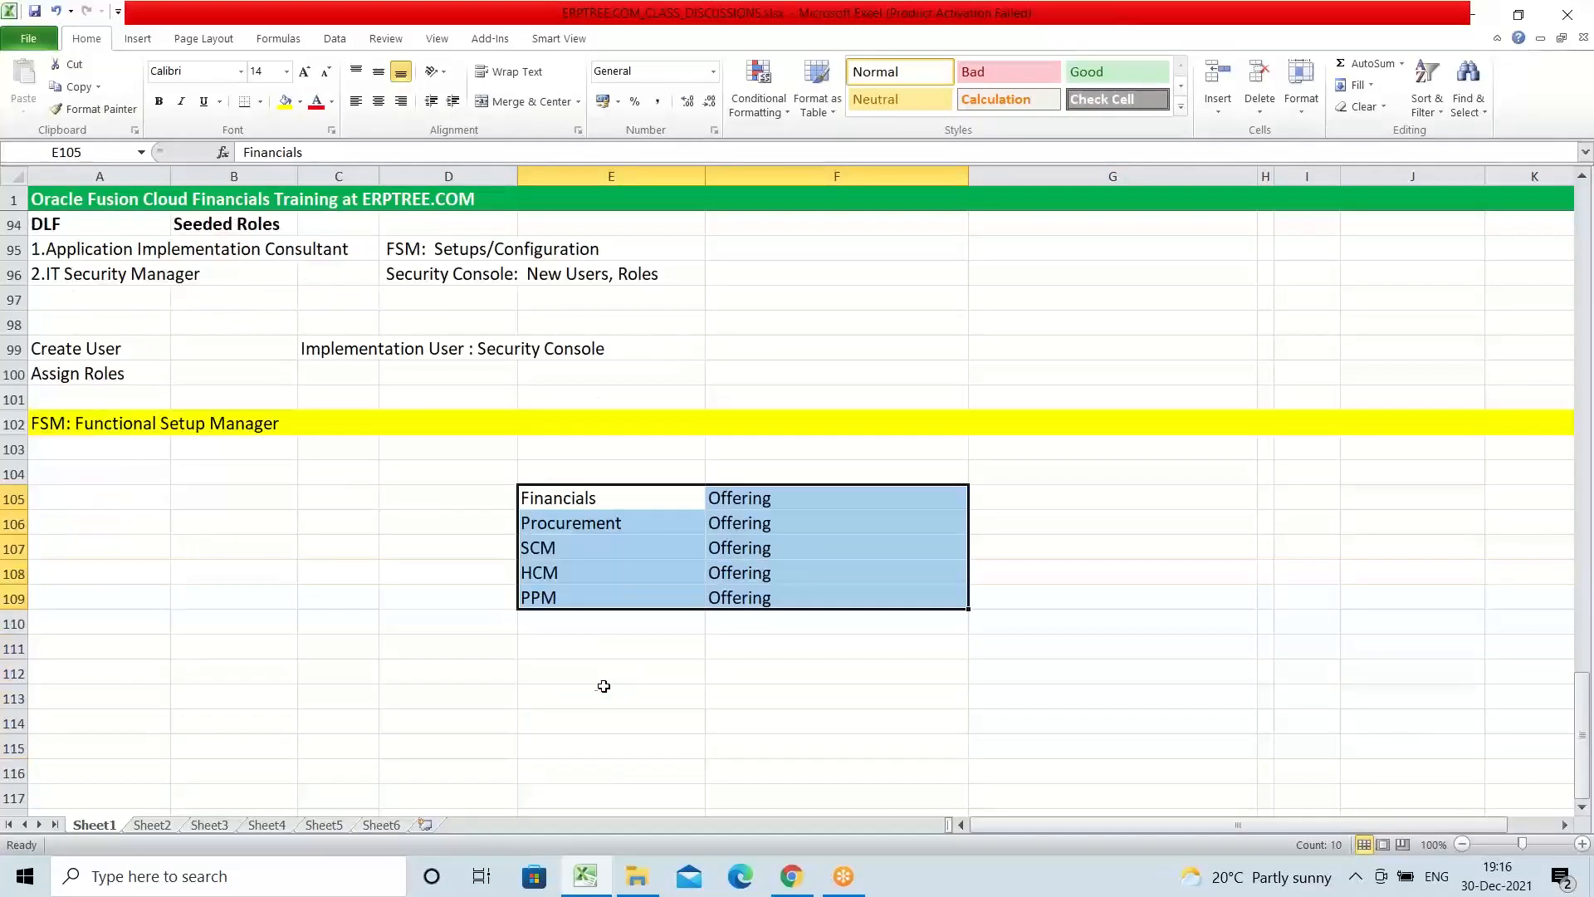
click(581, 494)
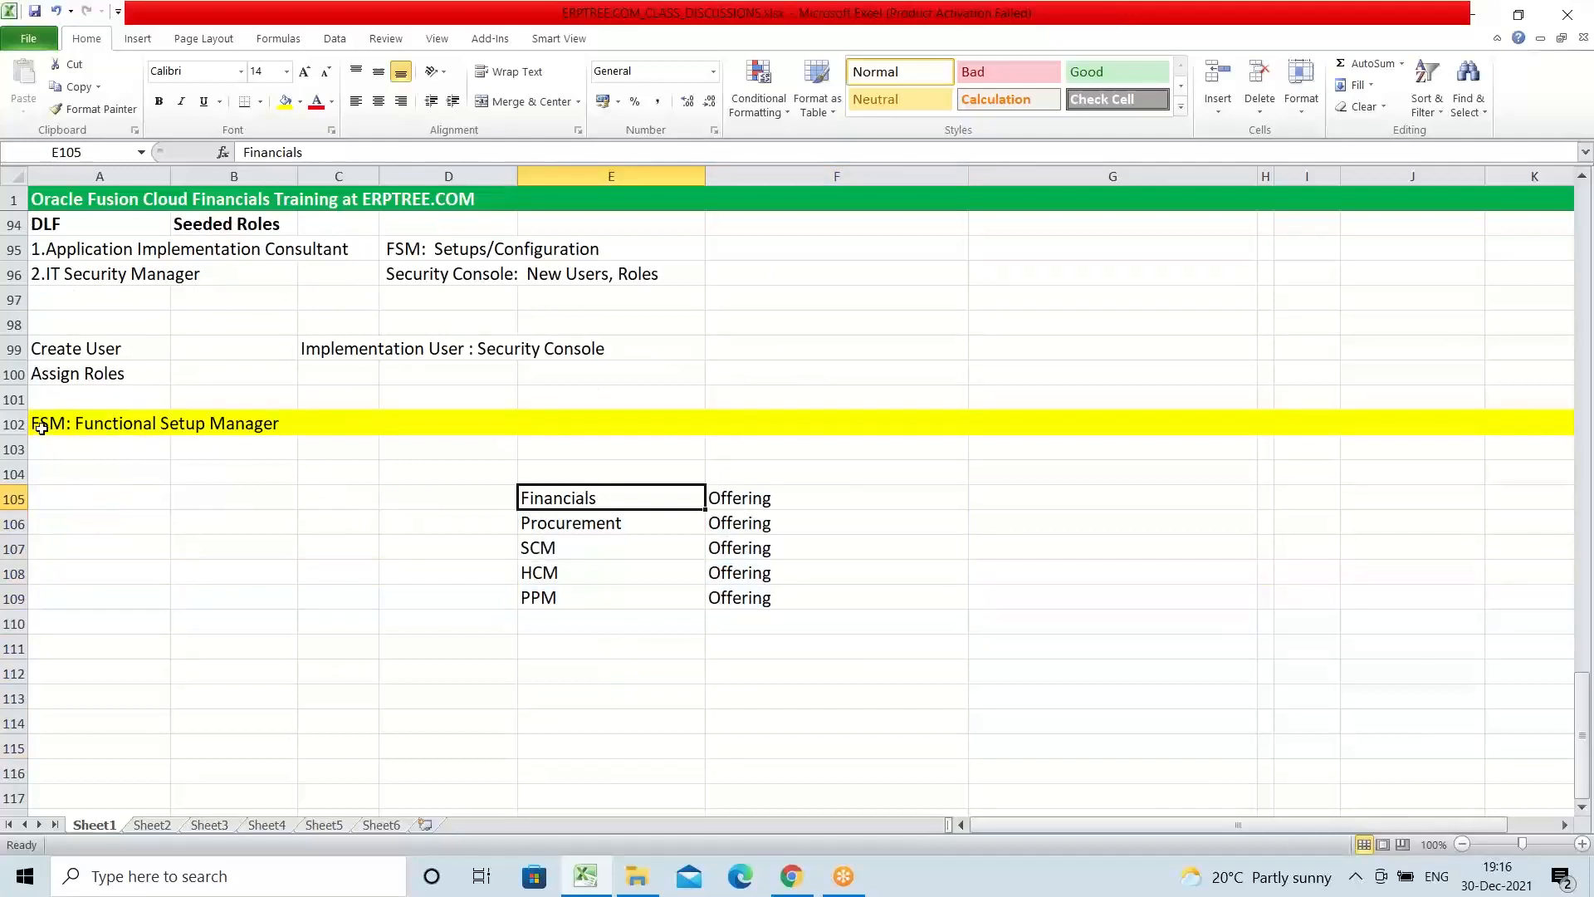
click(738, 491)
drag(738, 491, 757, 596)
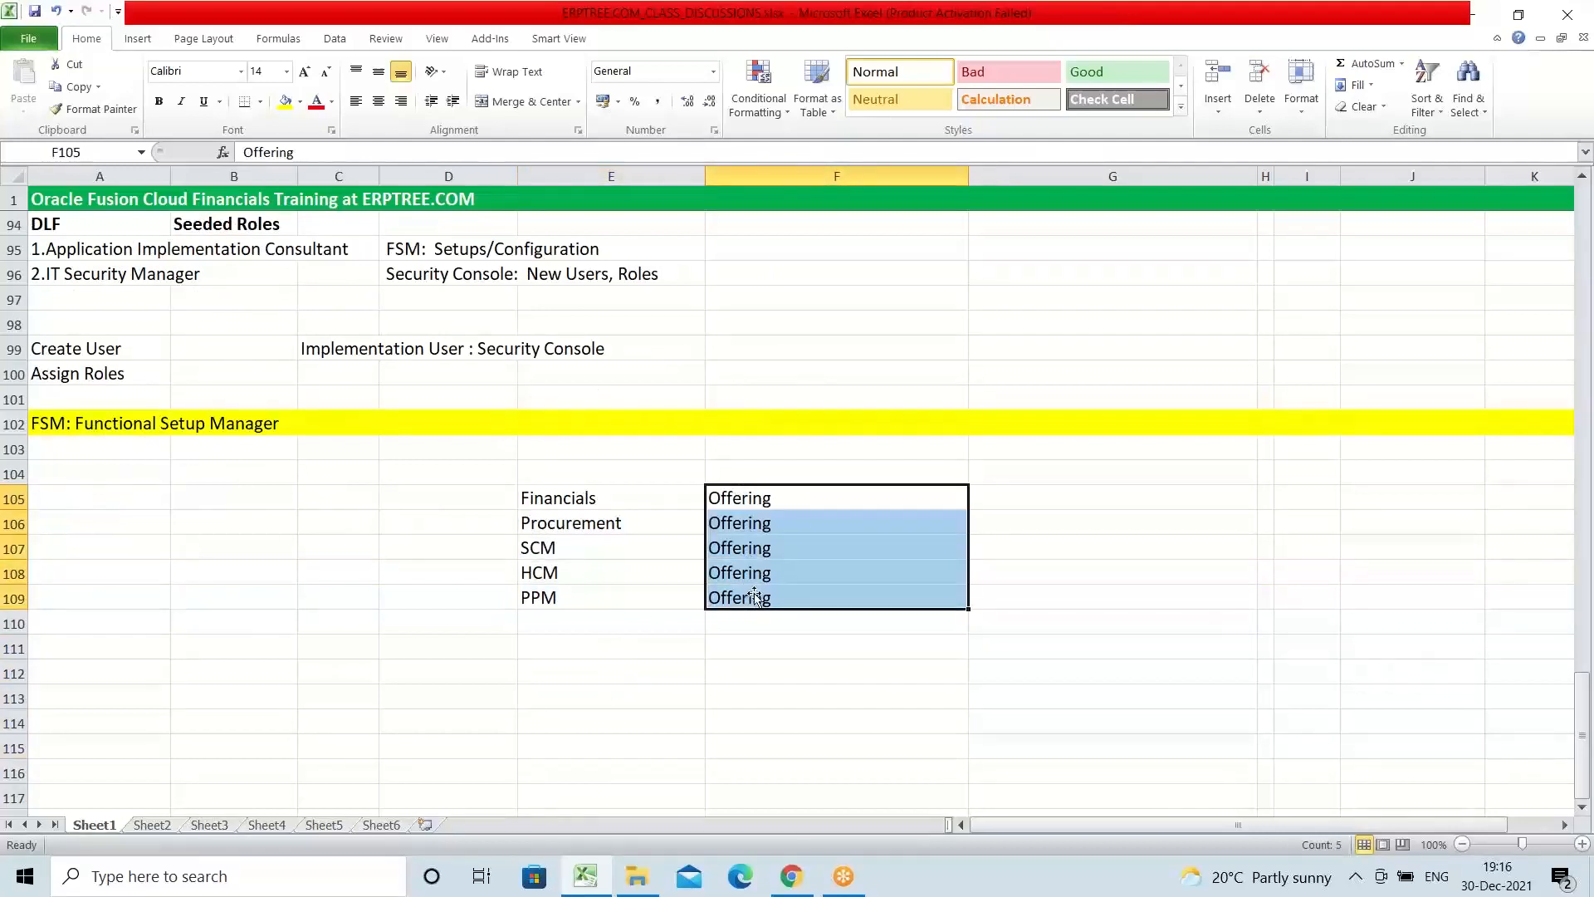
Step: Copy the "Financials" entry from E105 to E111 below the module list
click(563, 494)
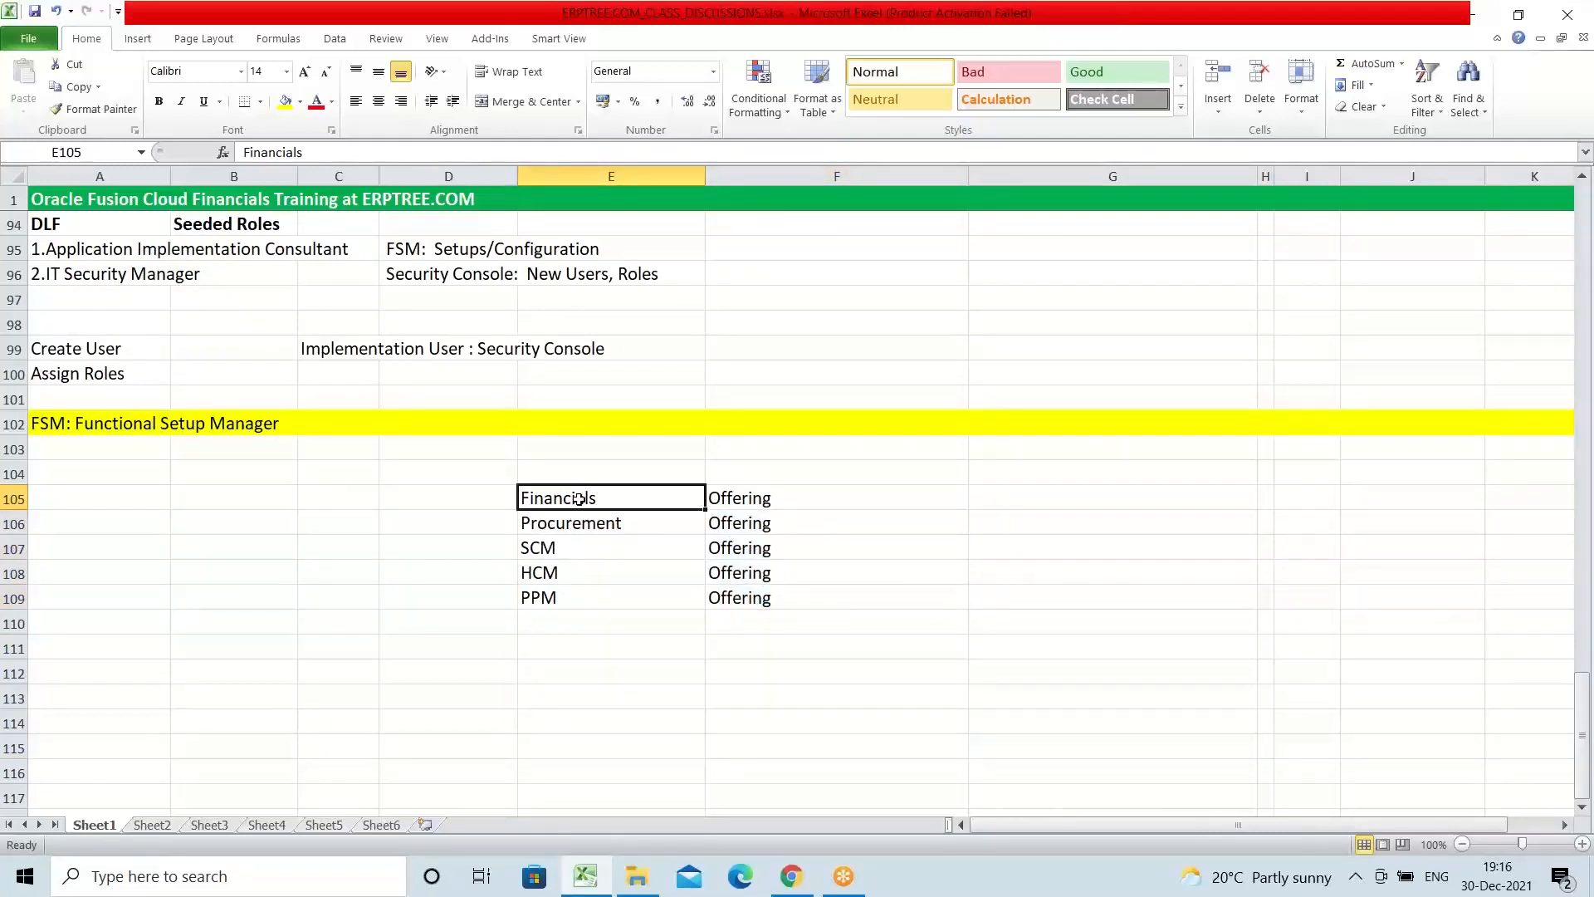
key(ctrl+c)
click(616, 652)
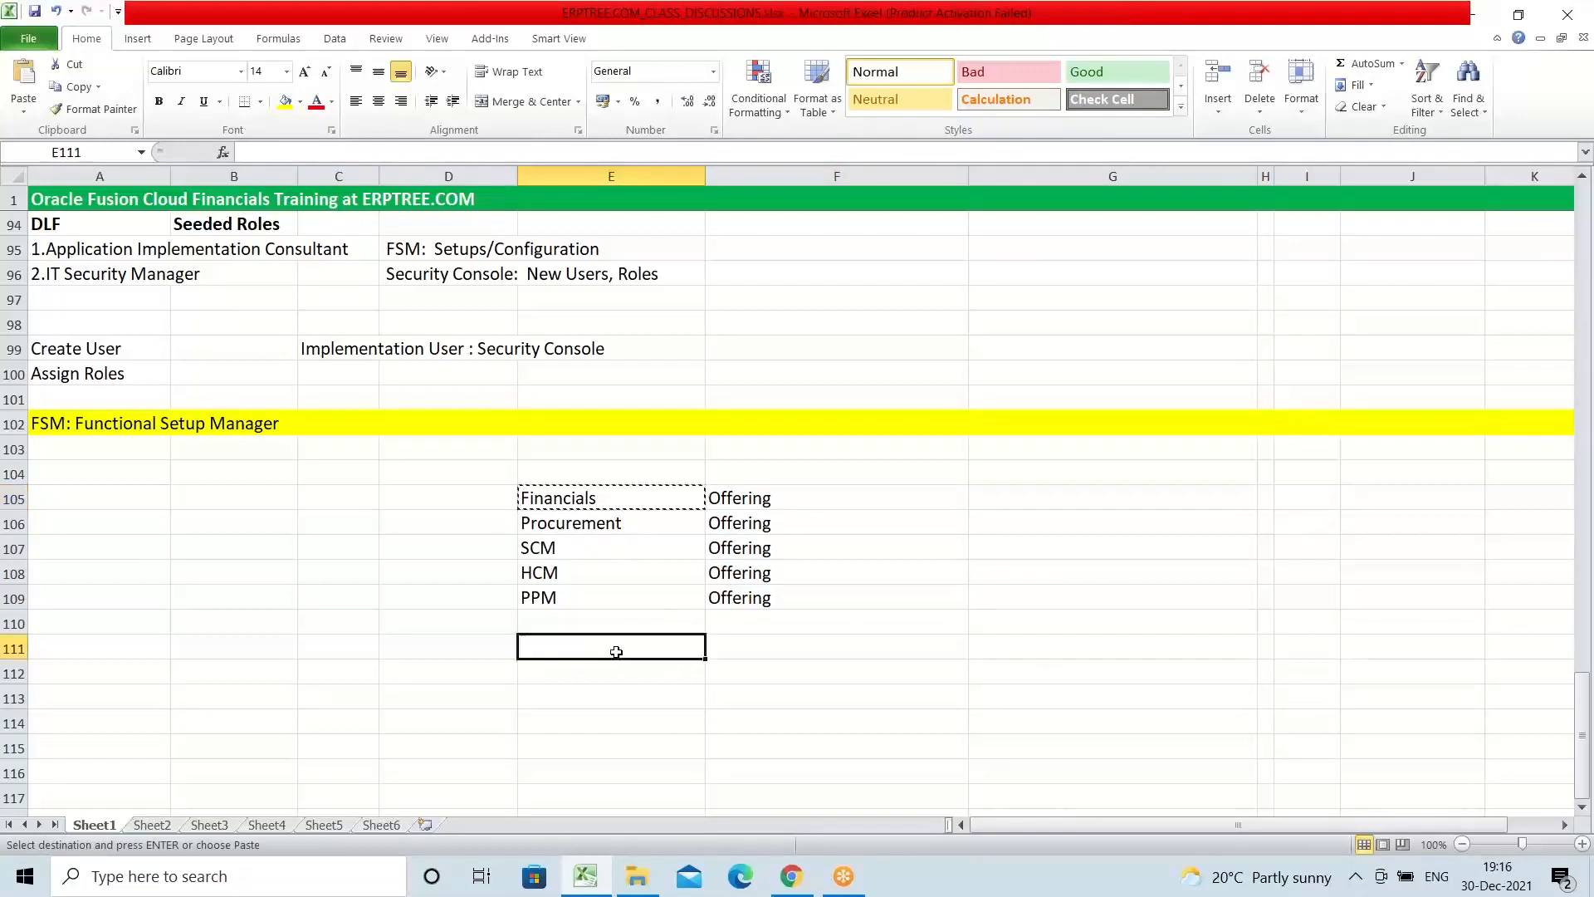
key(ctrl+v)
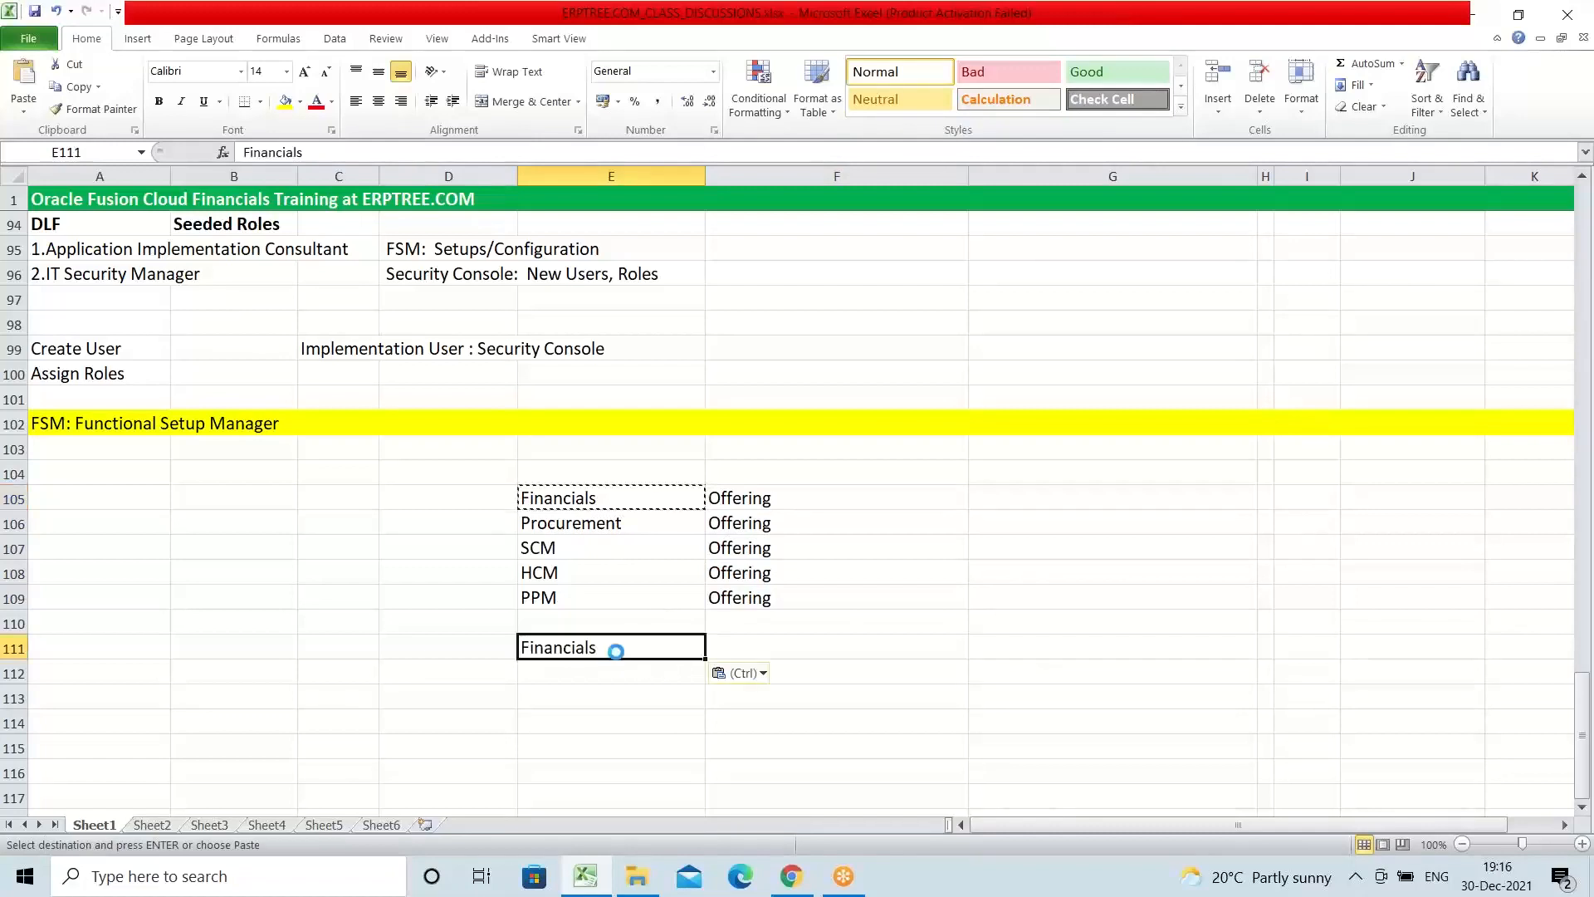
key(Escape)
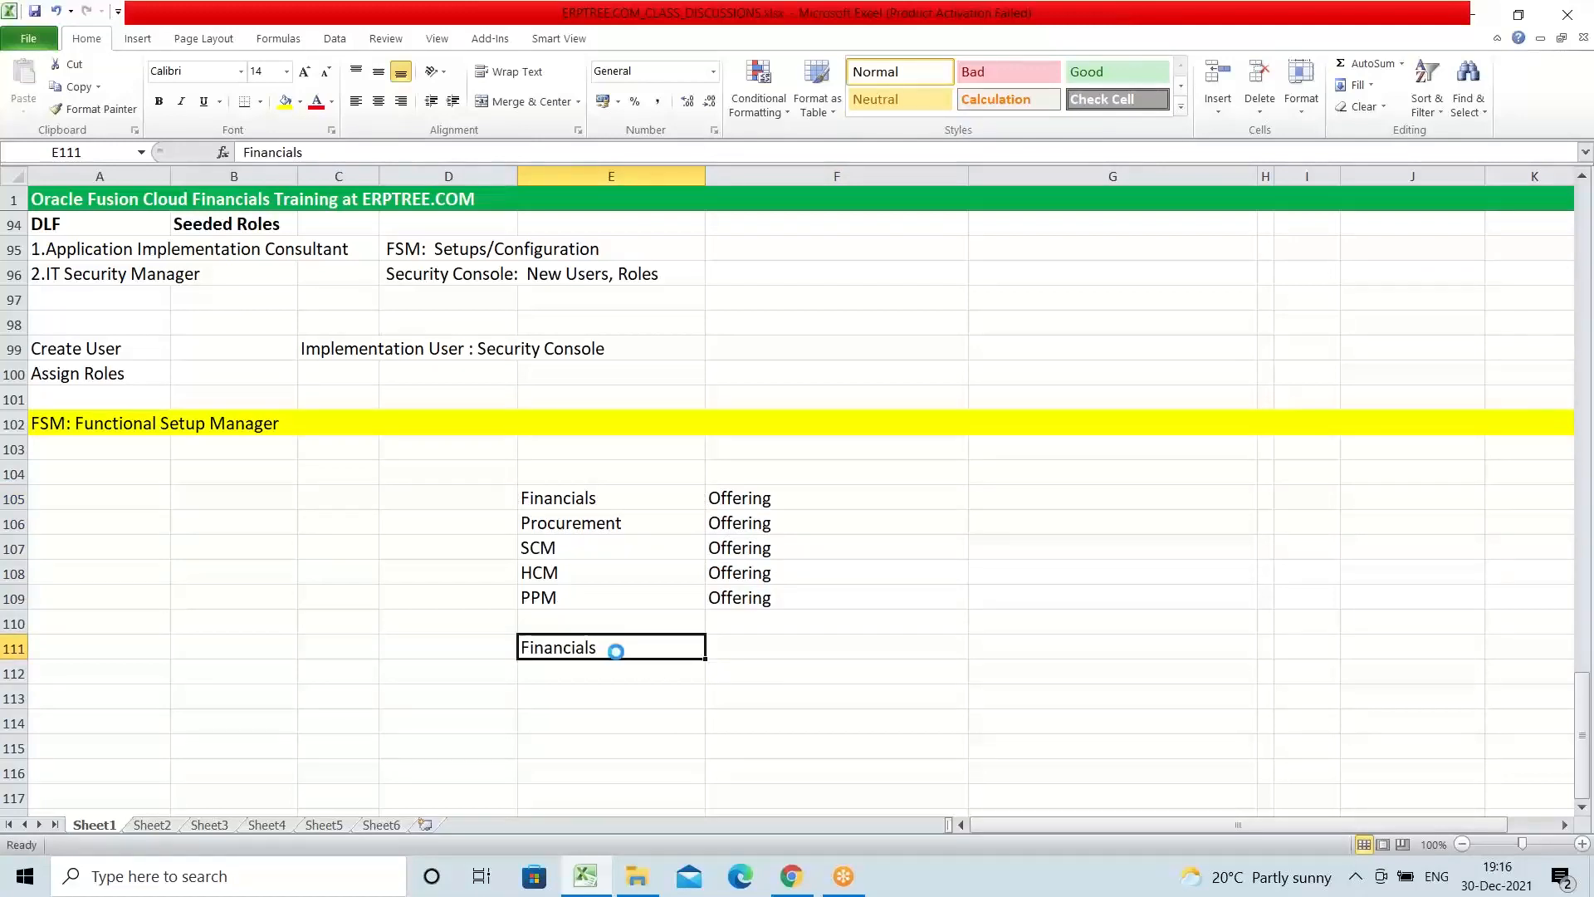
Step: Bold the Financials heading in E111 and list Payables, Receivables, Assets and Cash beneath it in E112:E115
key(ctrl+b)
click(604, 676)
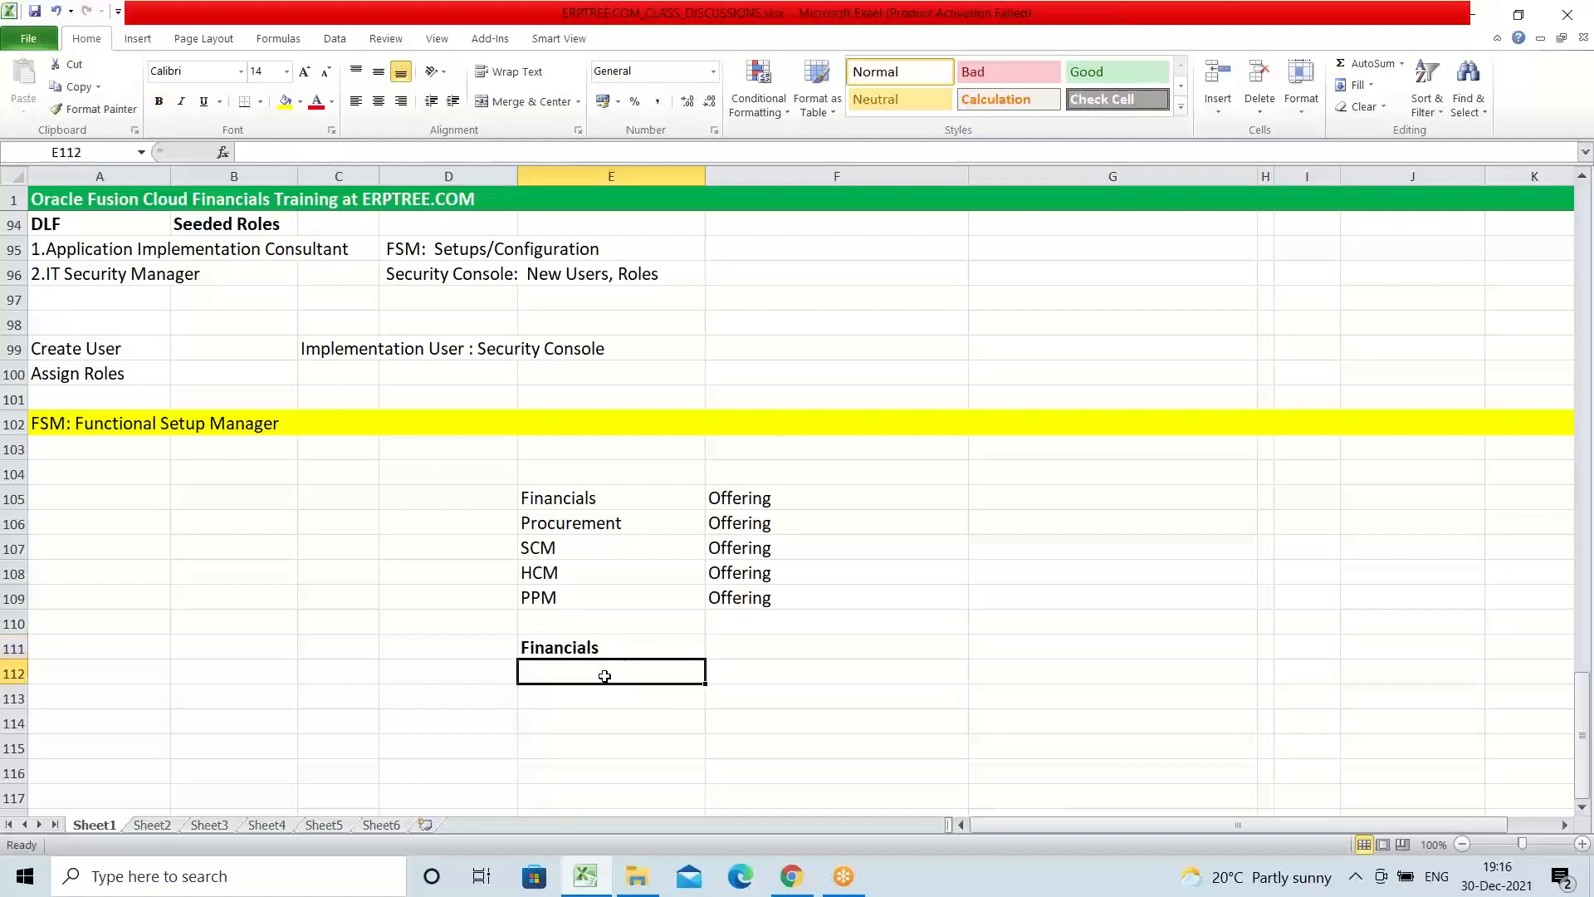
text(Pa)
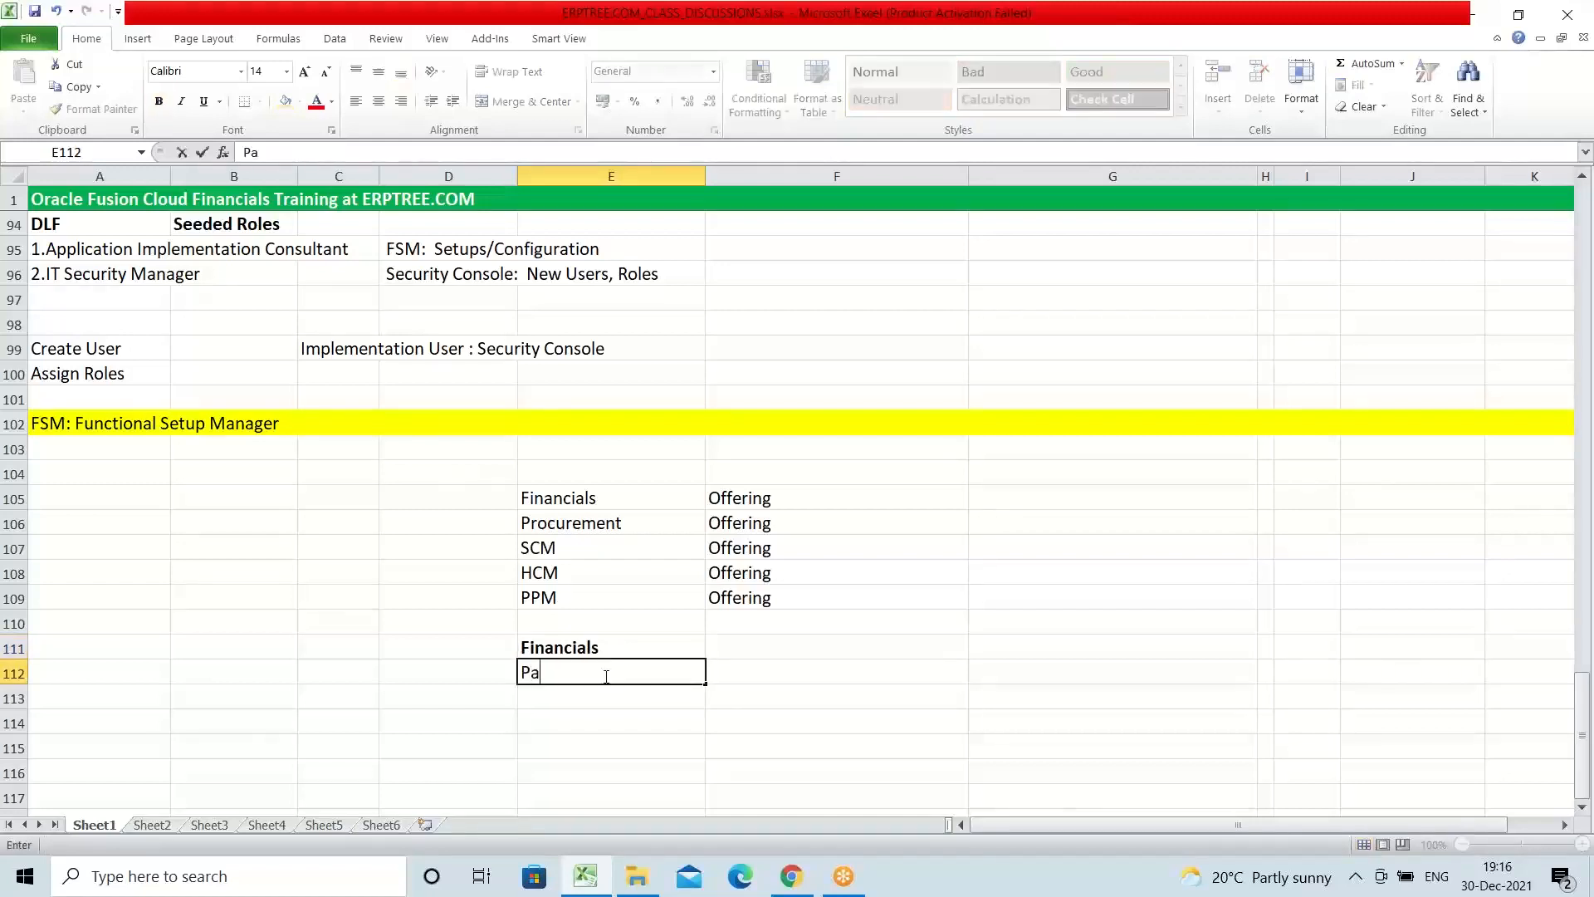
text(yables)
key(Return)
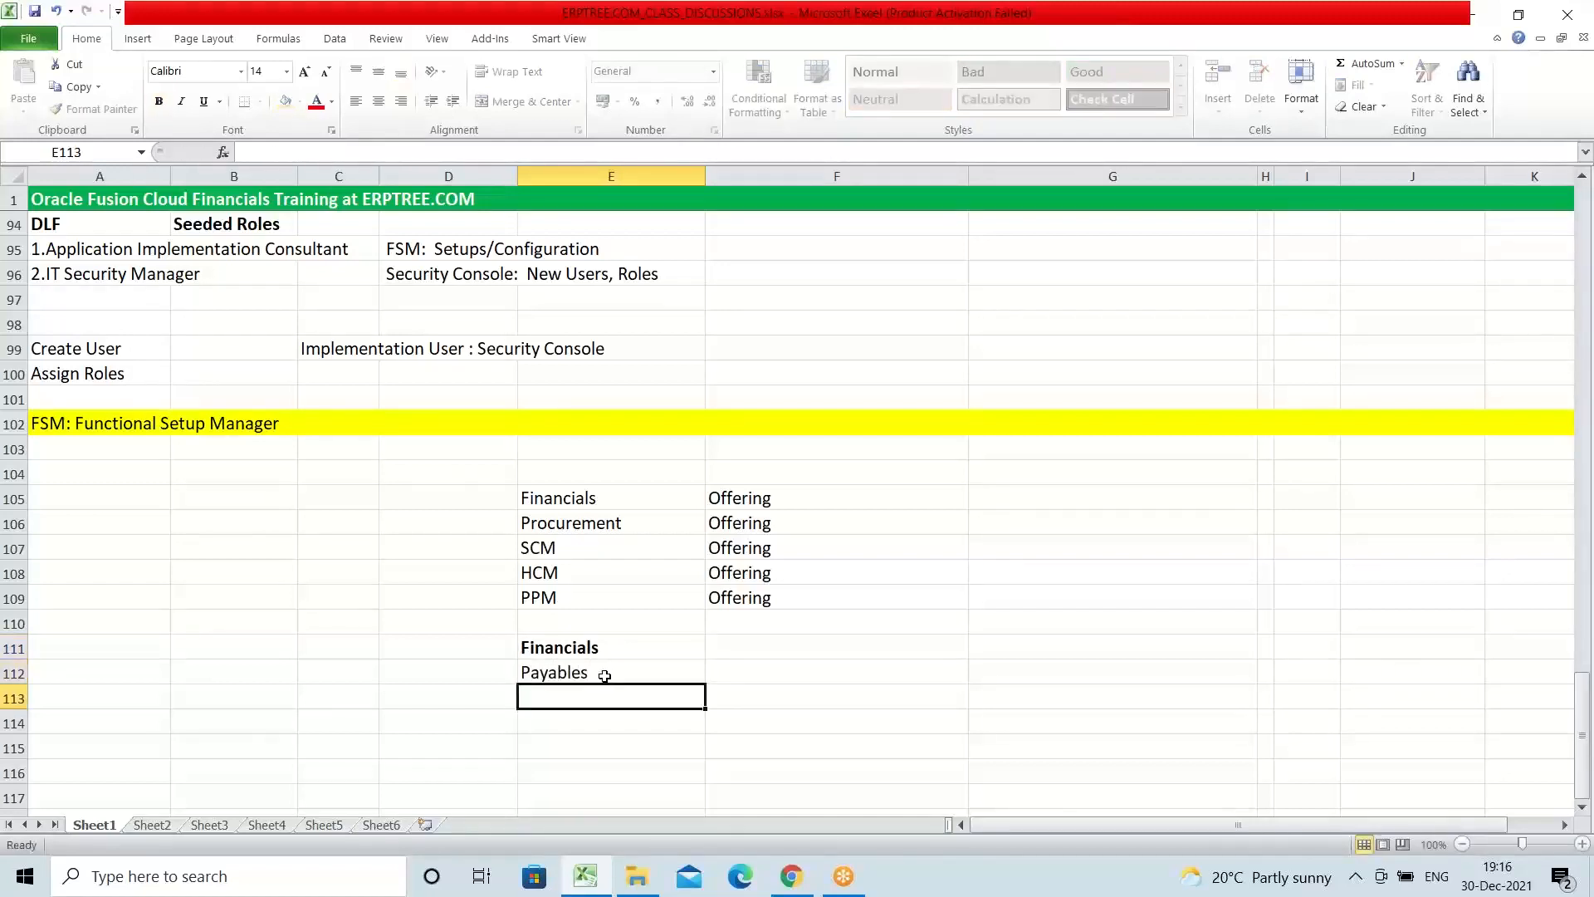
text(Receivables)
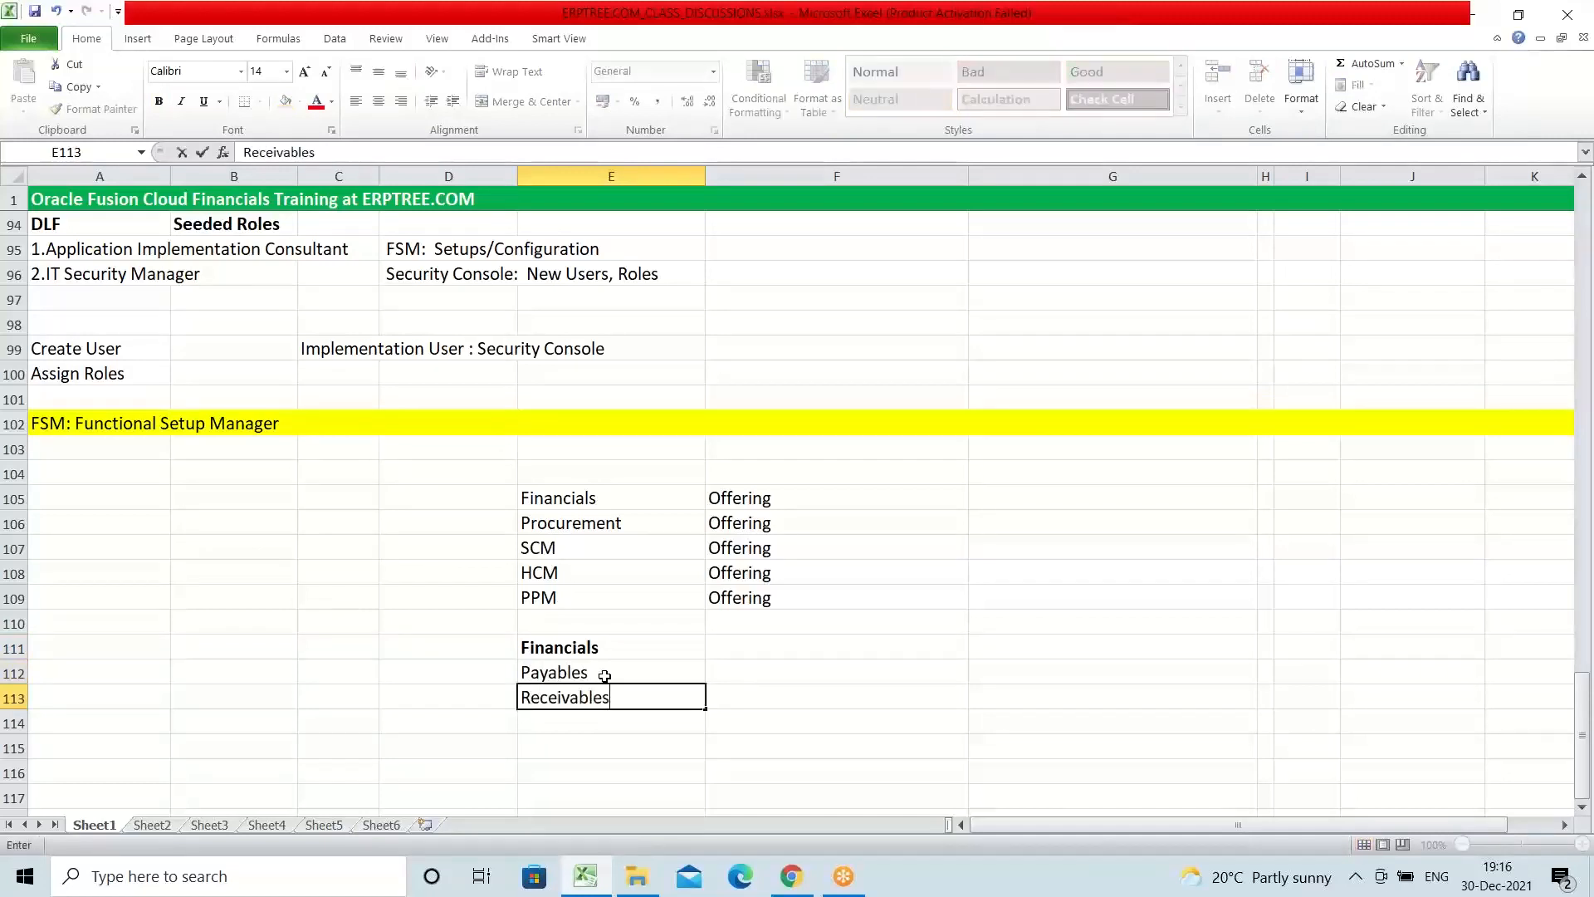
key(Return)
text(Assets)
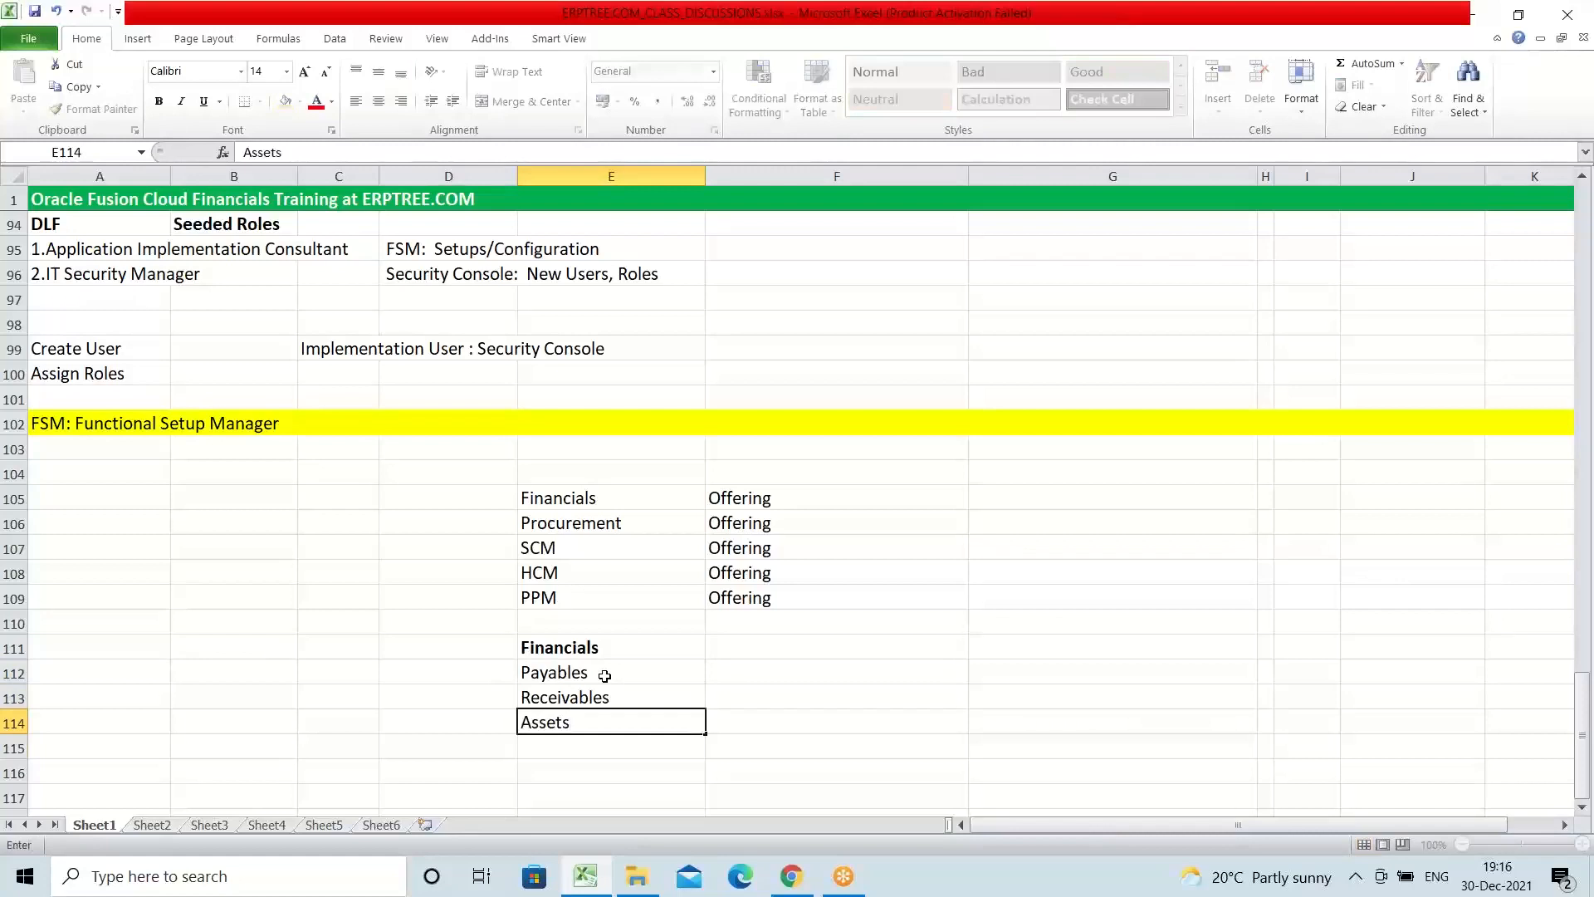
key(Return)
text(Cash)
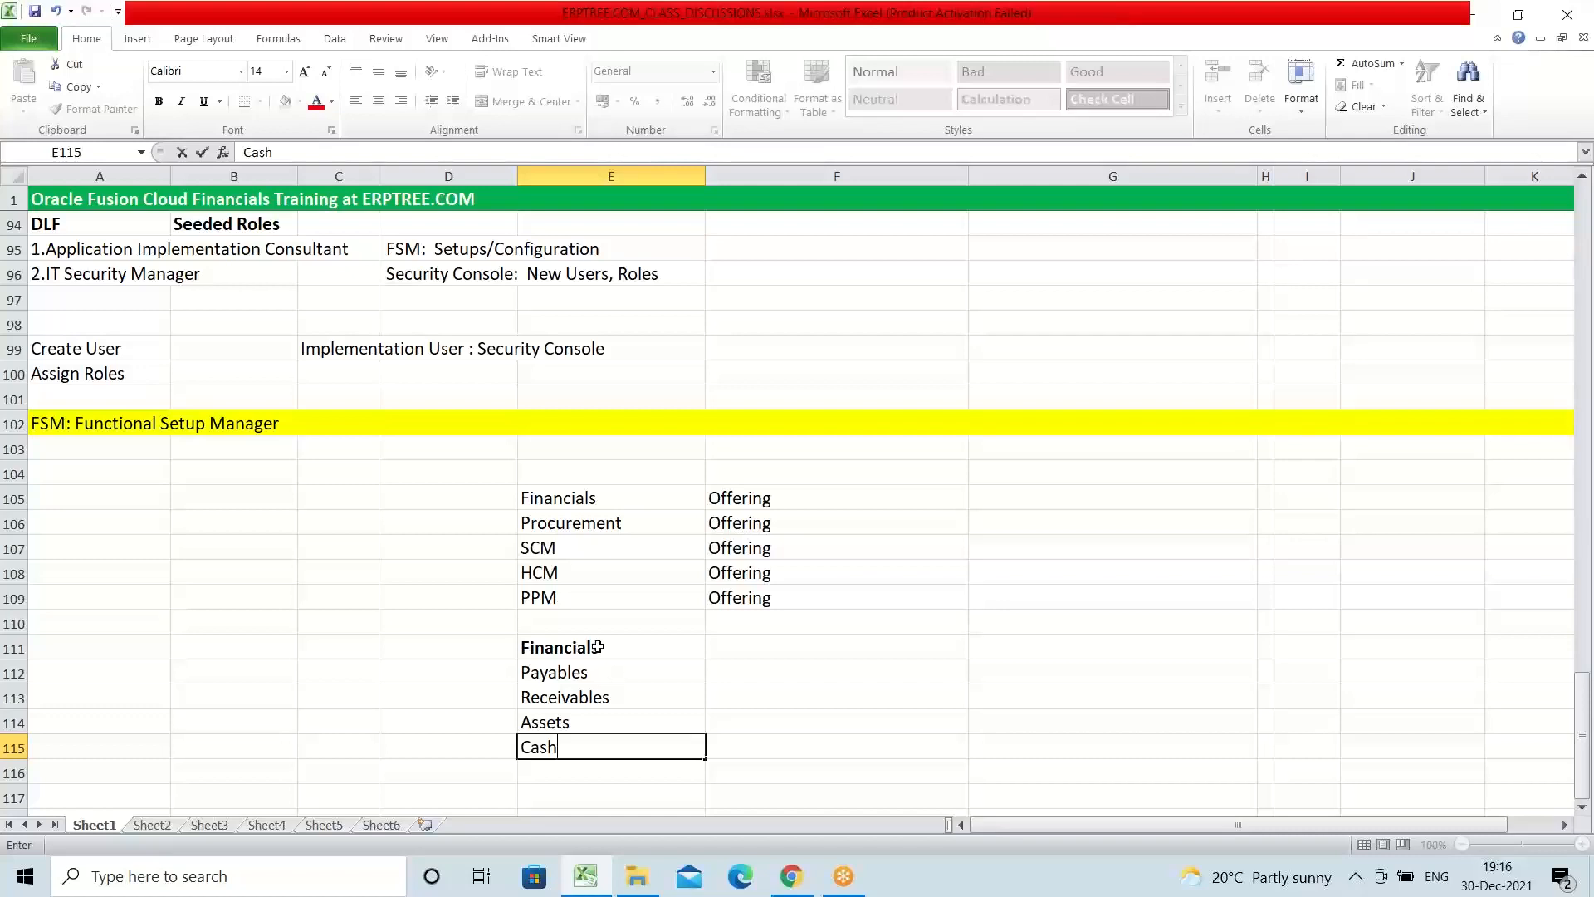
click(597, 645)
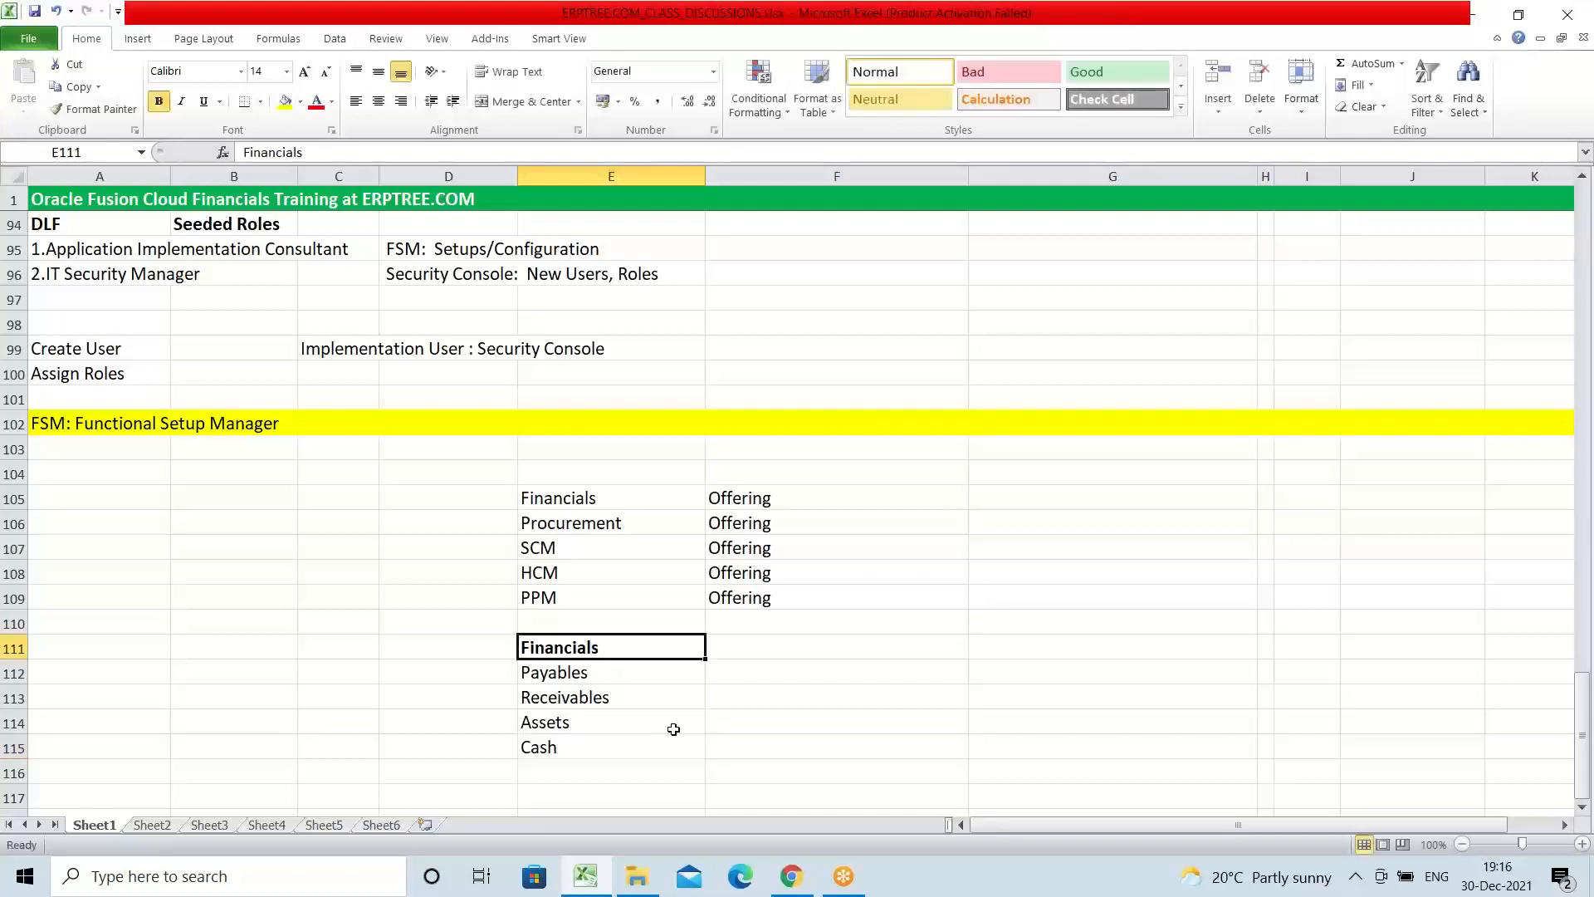
Step: Review the Financials submodules in E112:E115 against the Financials offering in row 105
click(580, 677)
click(579, 712)
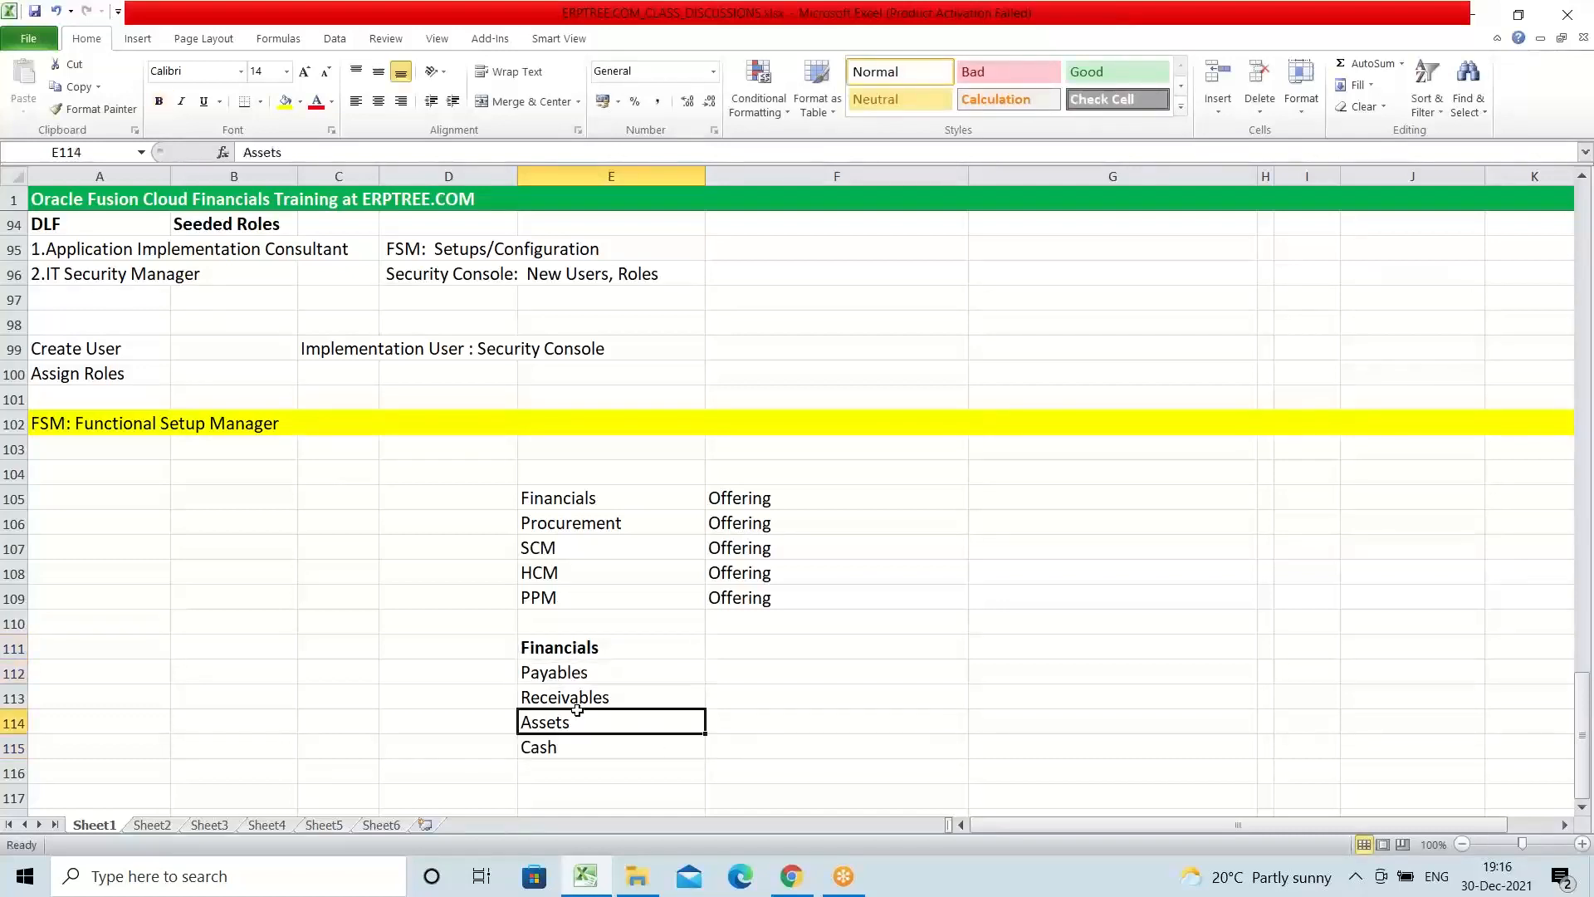
double_click(571, 748)
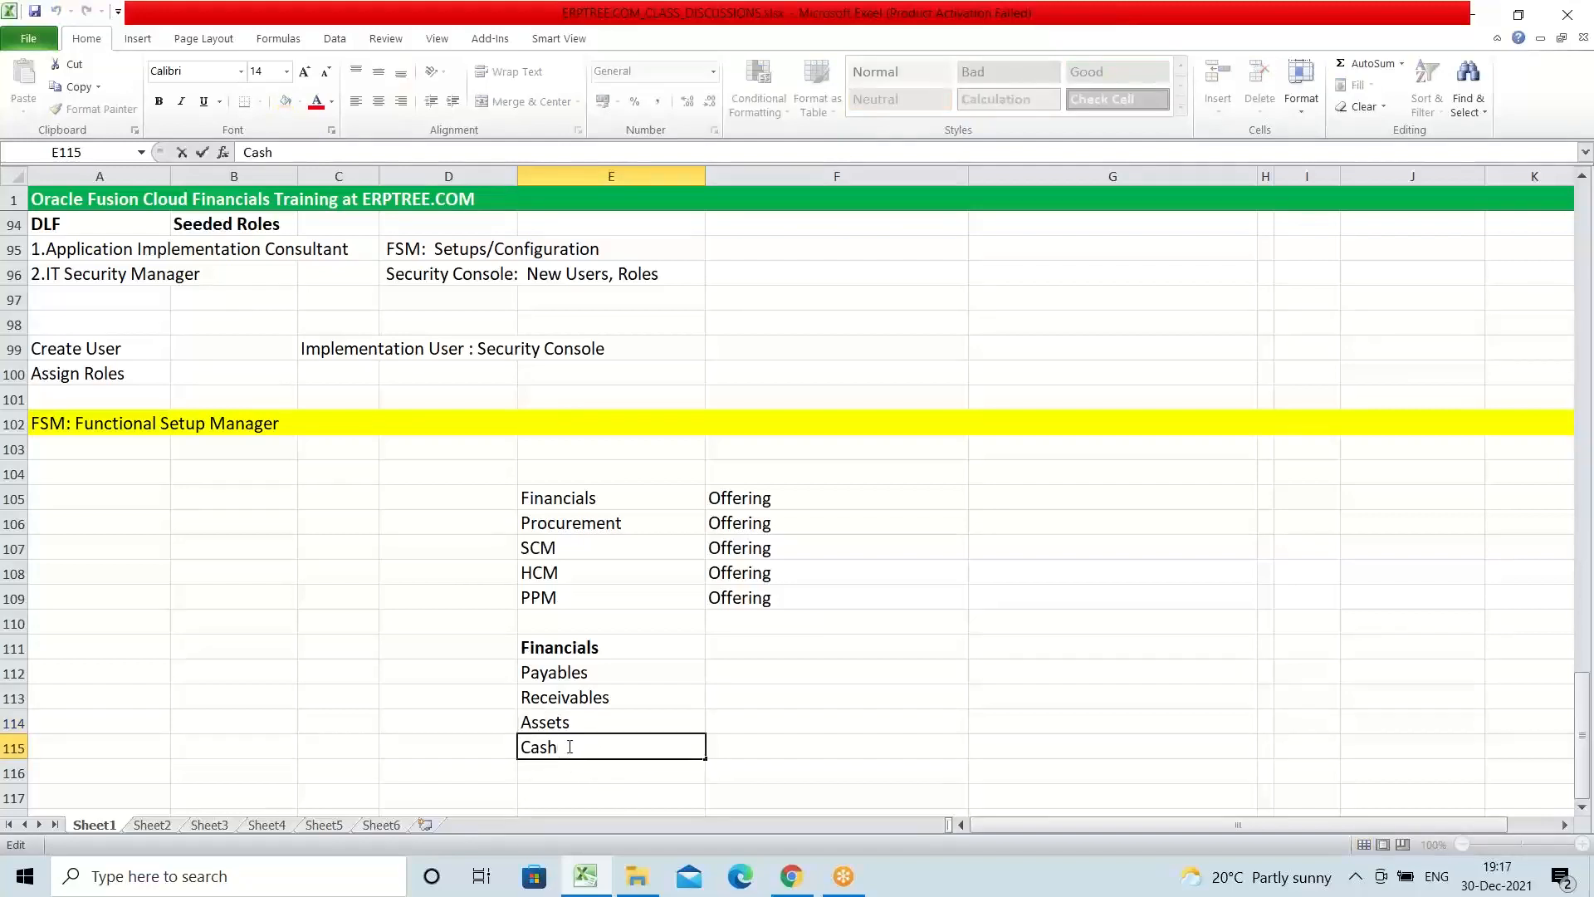
click(593, 683)
click(568, 501)
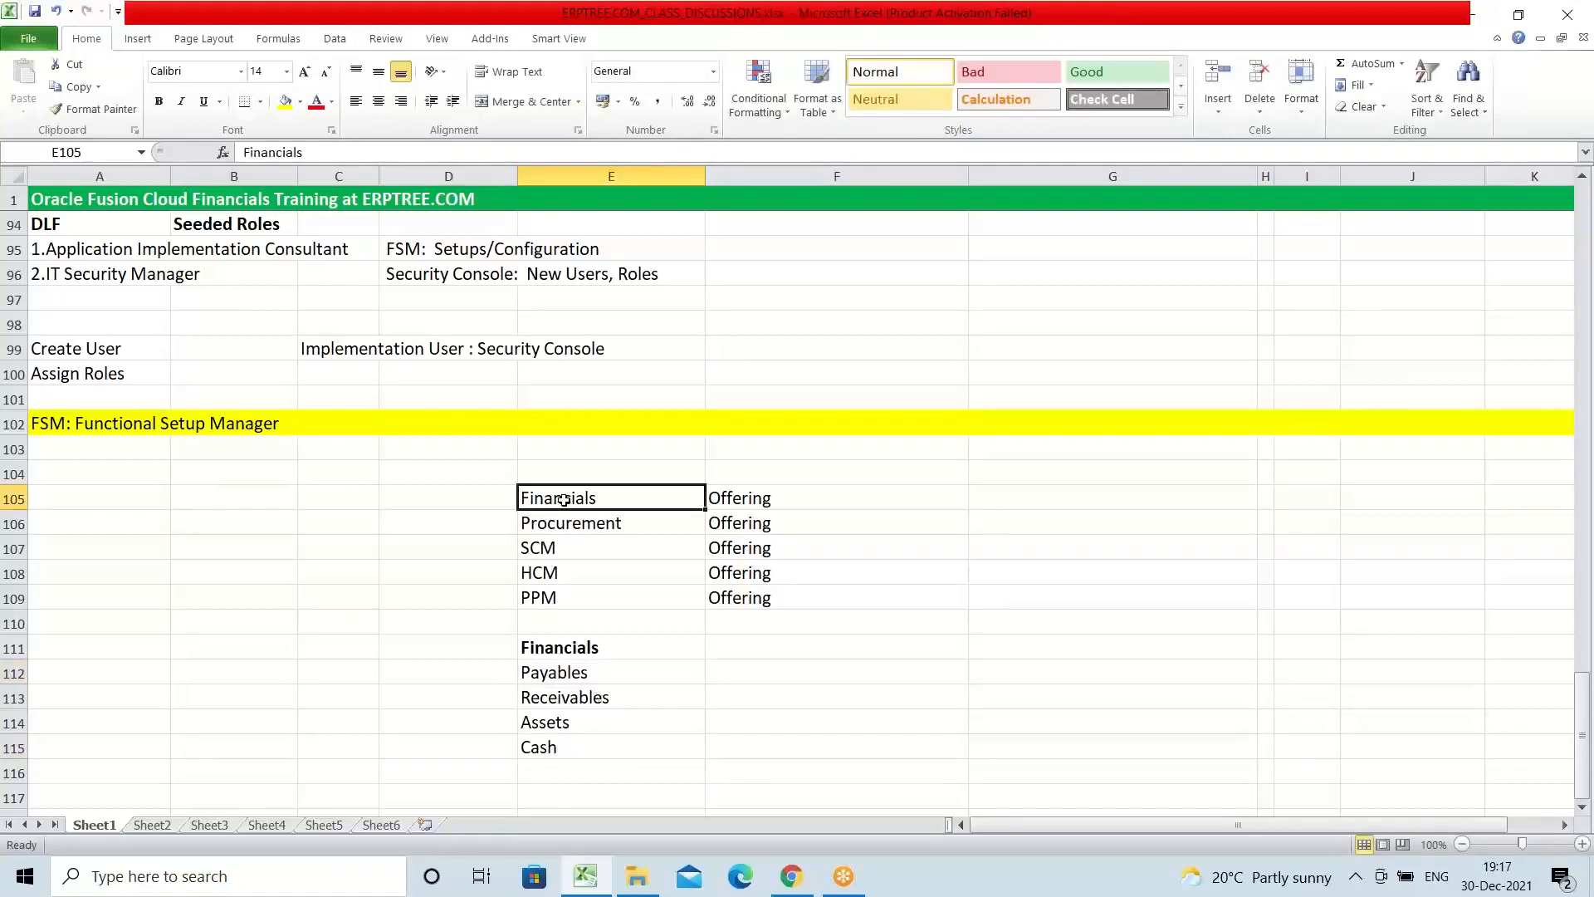
click(744, 500)
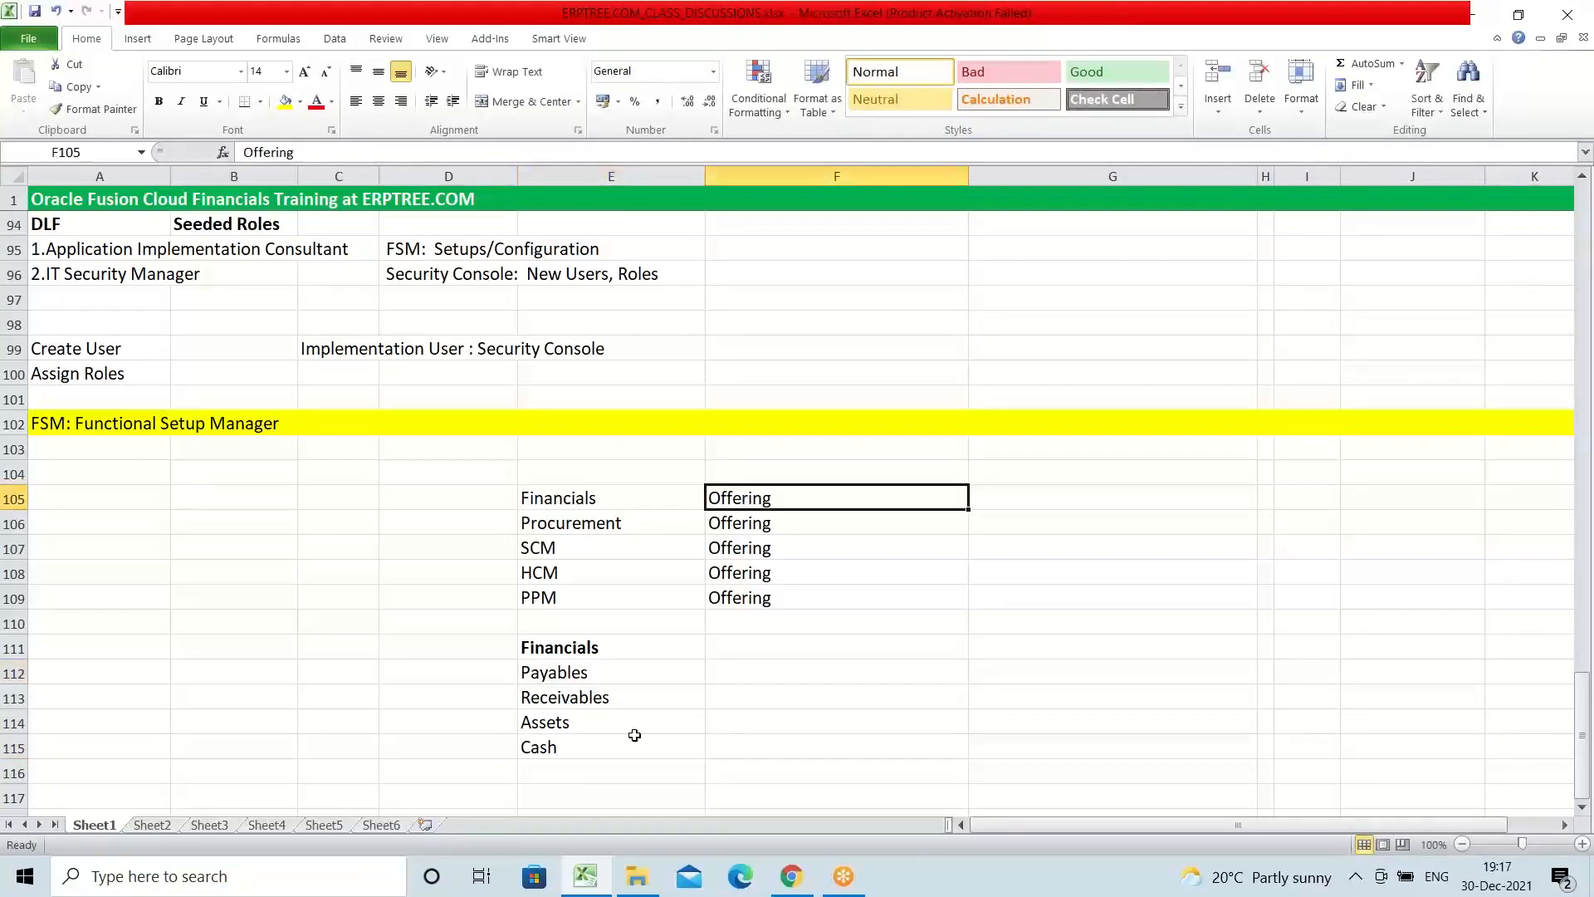
click(579, 647)
drag(578, 672, 605, 747)
Step: Enter "Options" in F112:F115 beside Payables, Receivables, Assets and Cash
click(737, 675)
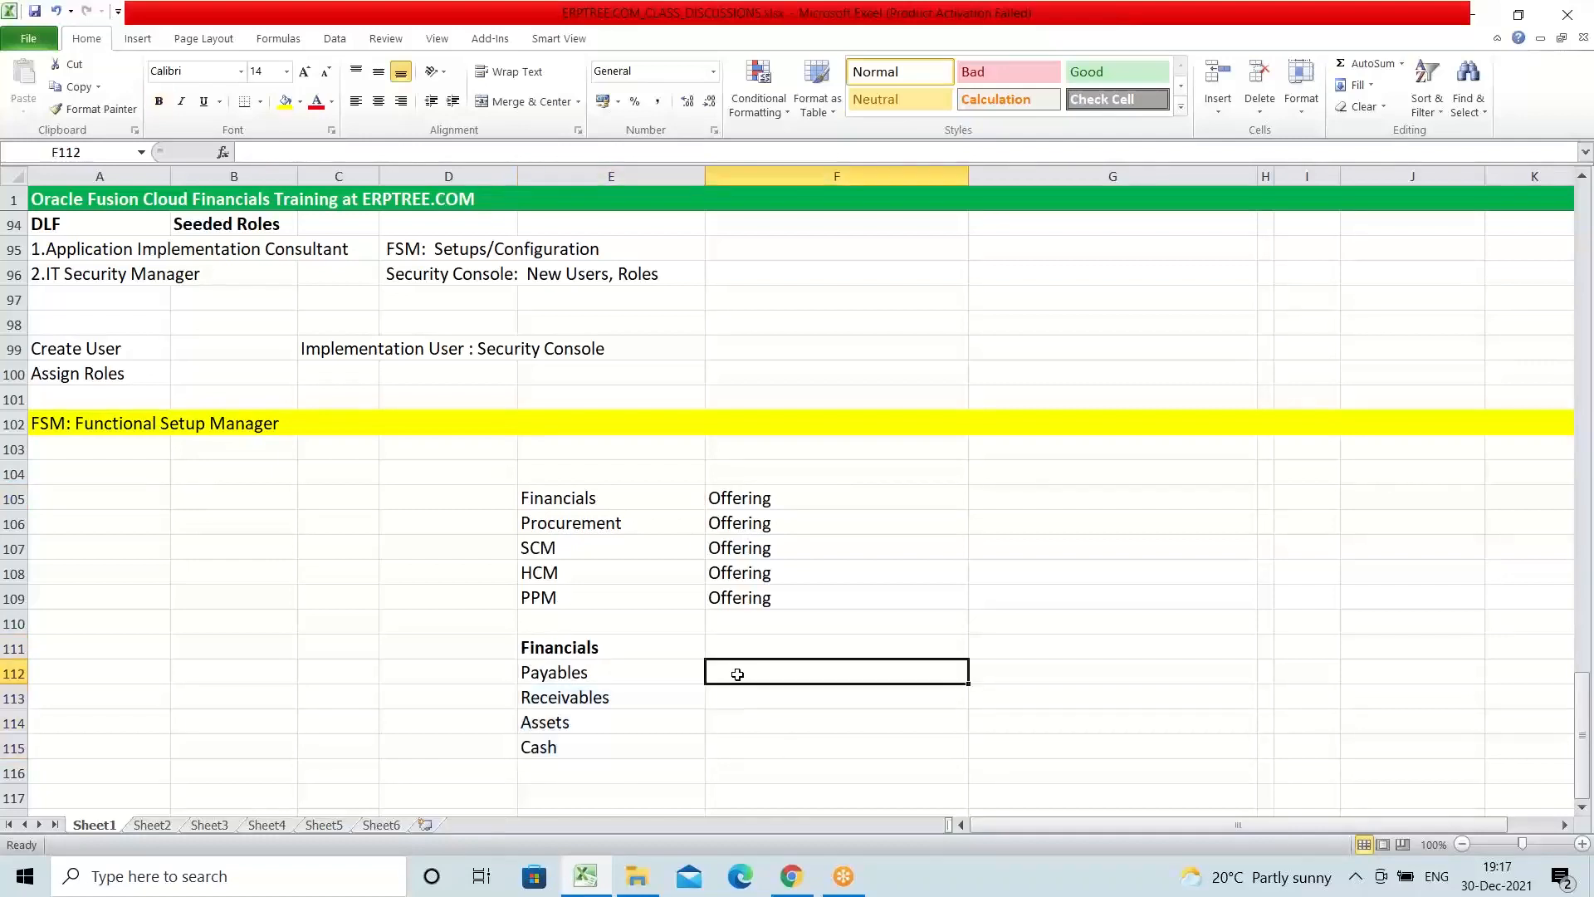
text(Options)
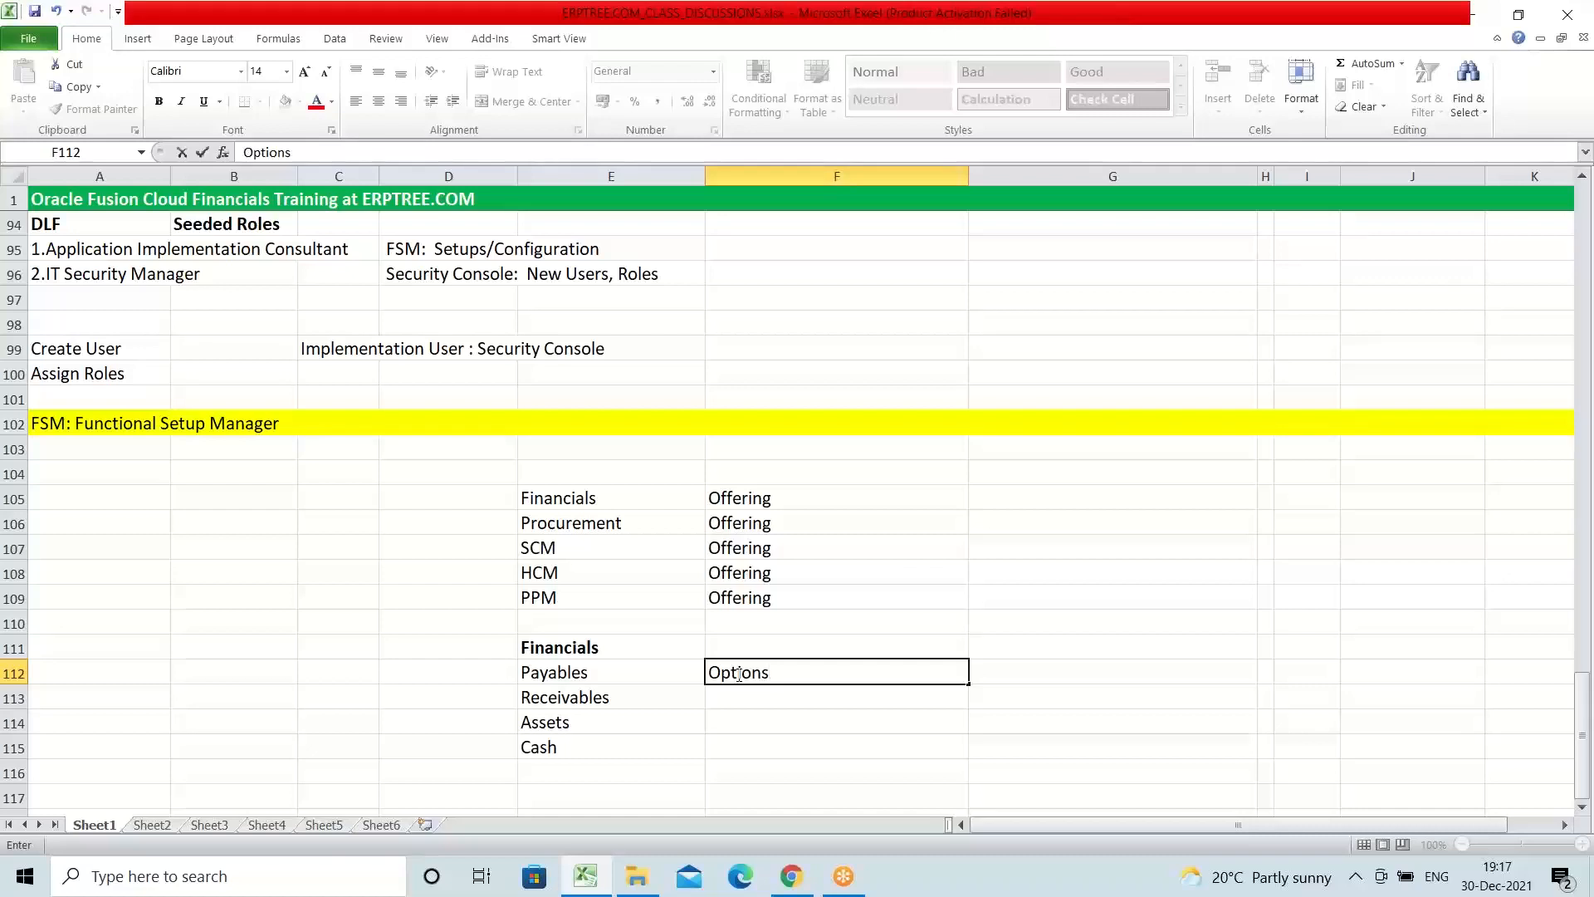
key(Return)
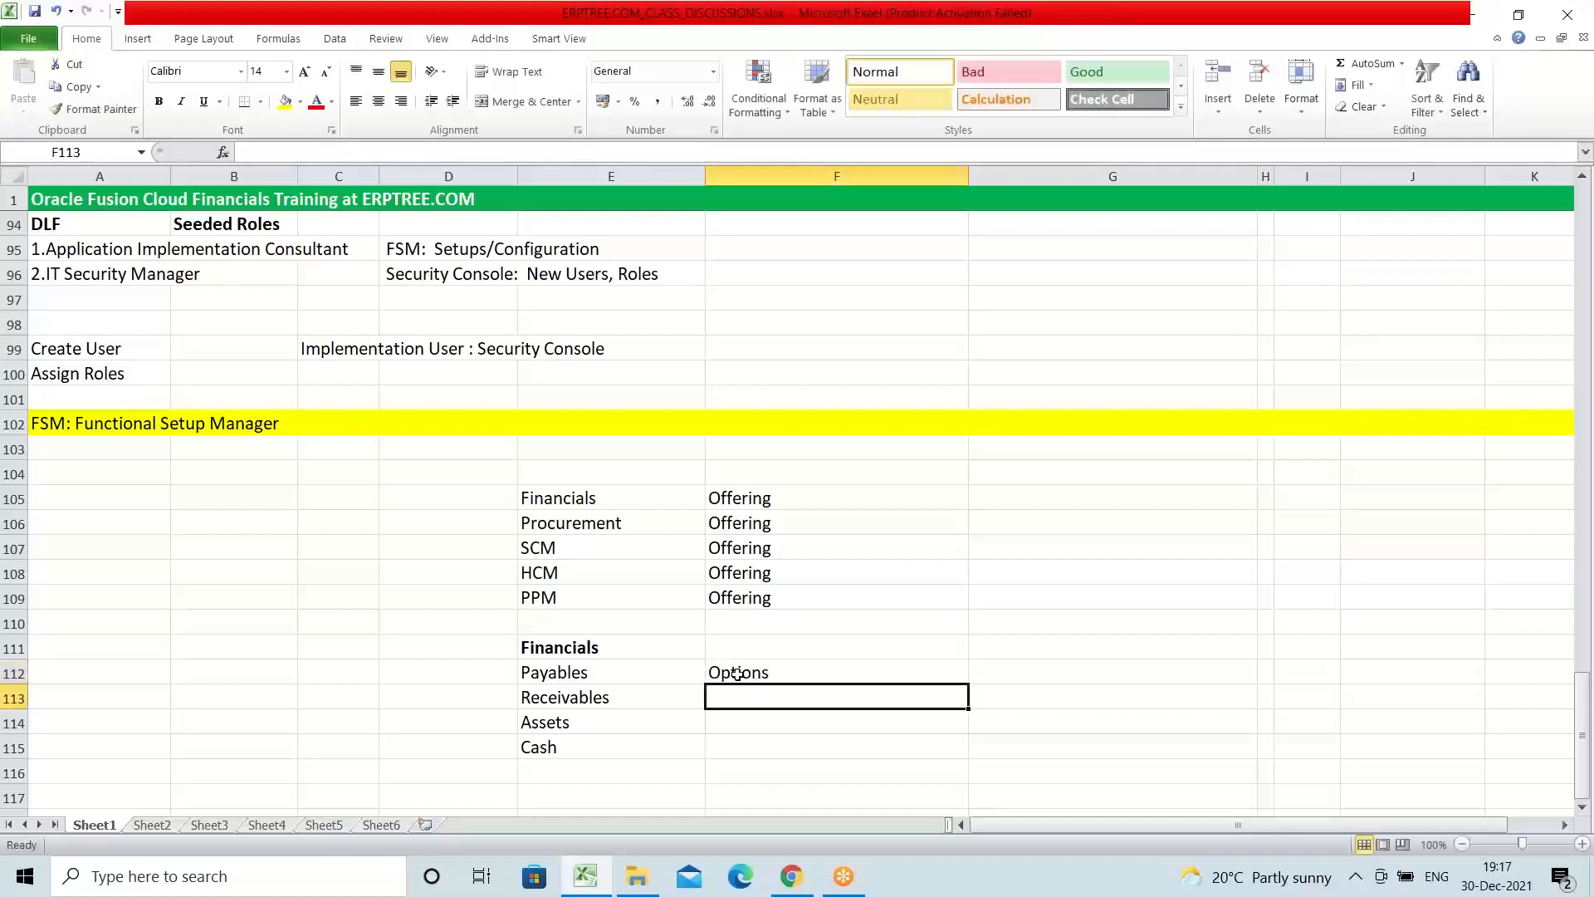
text(Options)
key(Tab)
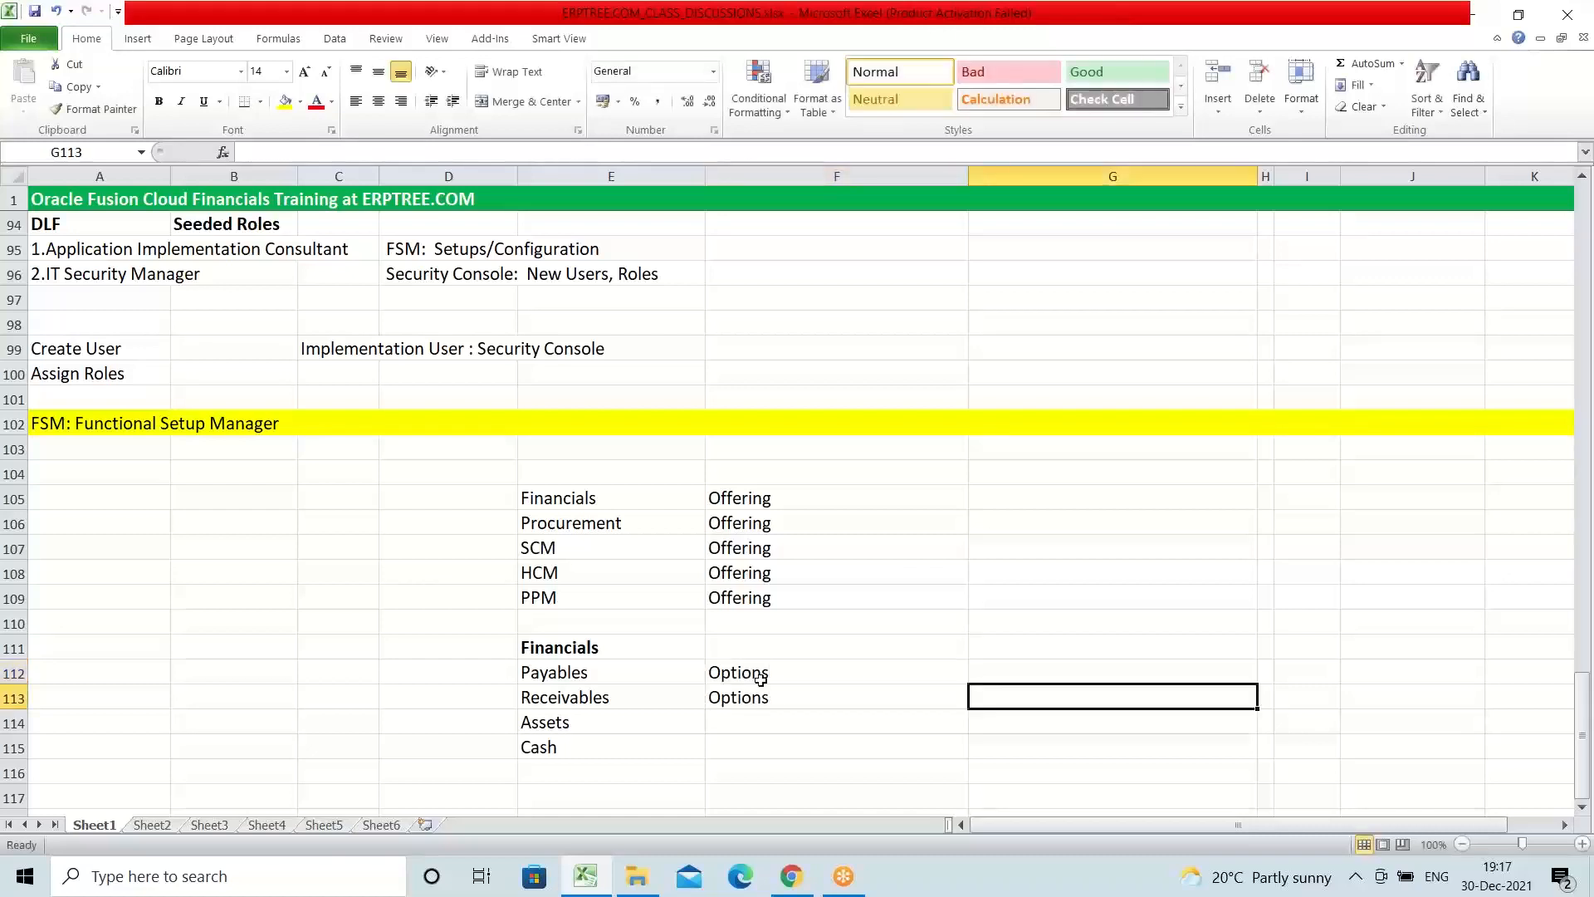
click(715, 674)
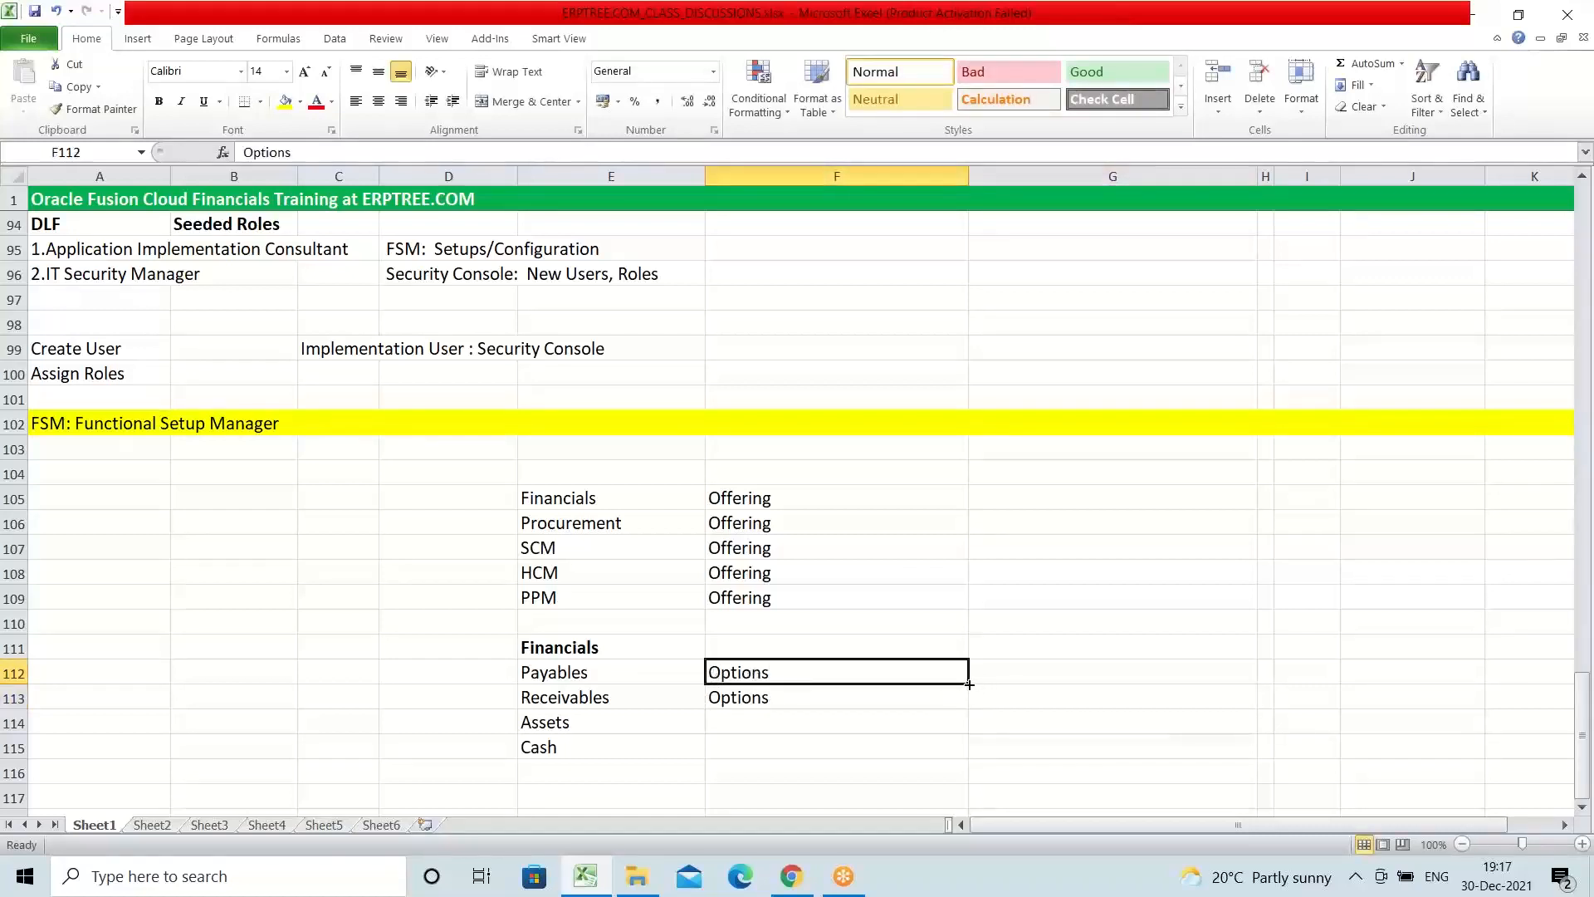
drag(969, 684, 964, 755)
Step: Compare the modules labelled Offering in rows 105 to 109 with the Financials submodules labelled Options in rows 112 to 115
click(648, 728)
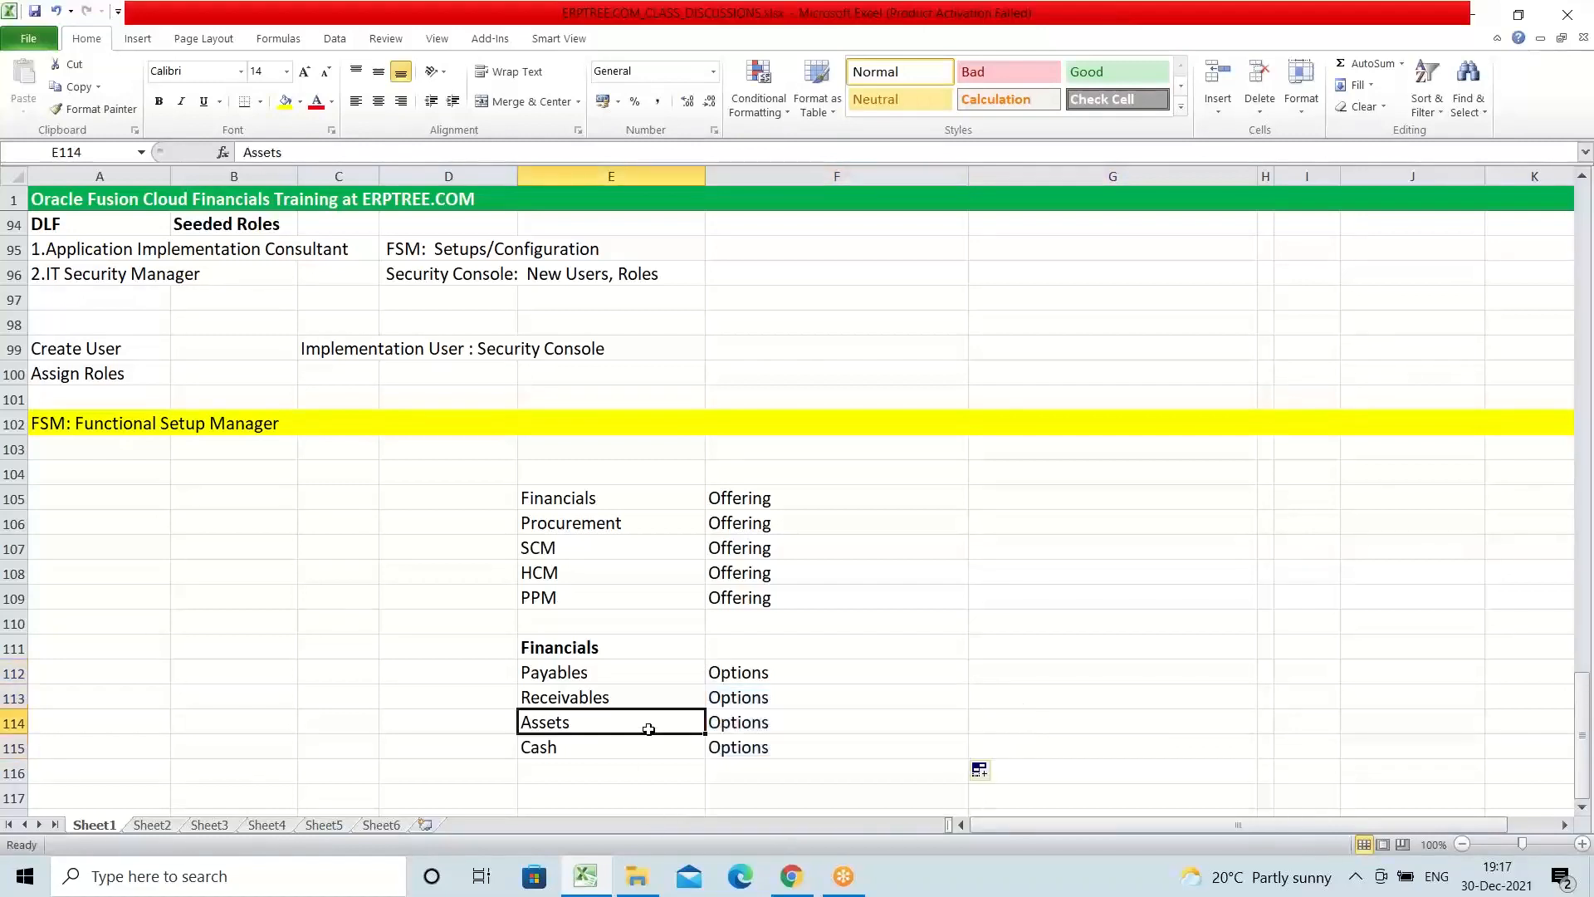
scroll(848, 545, down, 1)
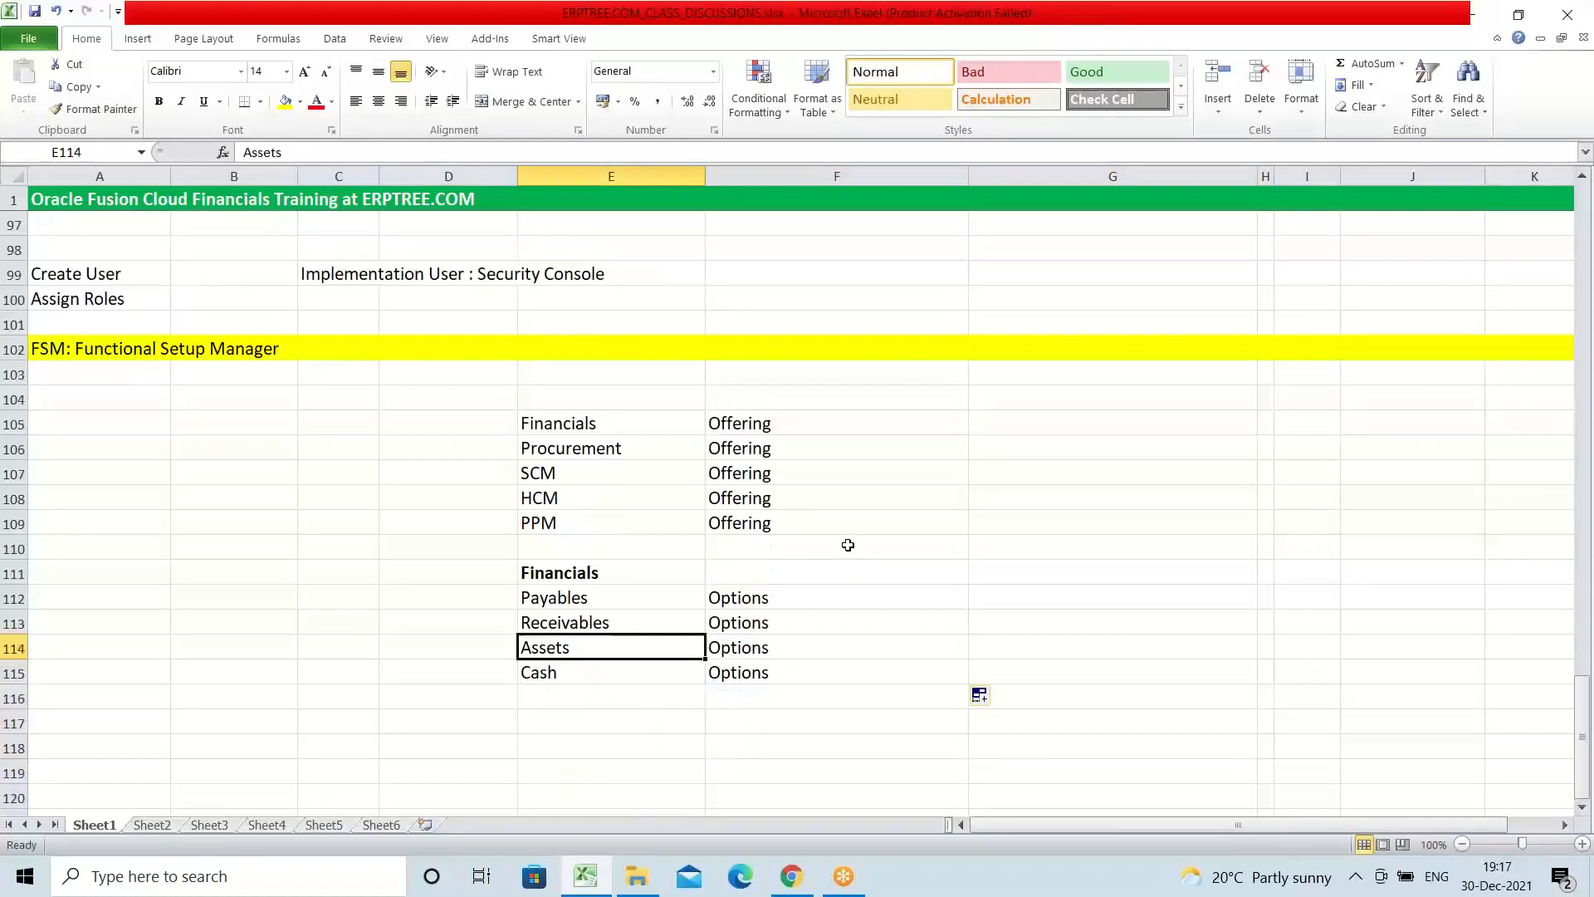
scroll(848, 545, down, 1)
drag(732, 348, 750, 453)
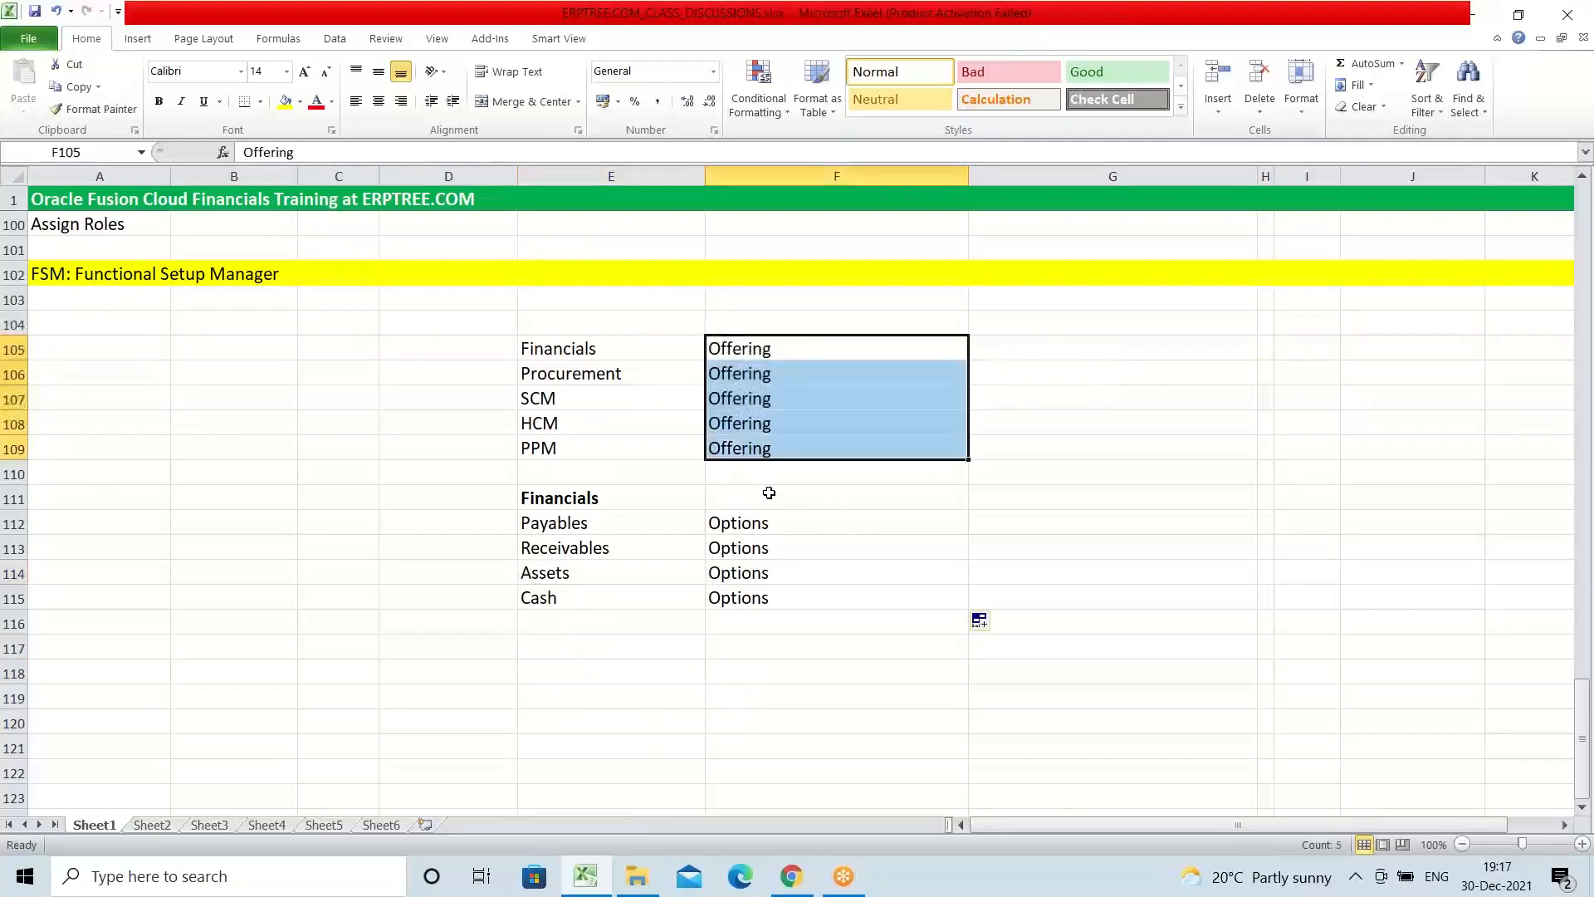
drag(747, 525, 757, 600)
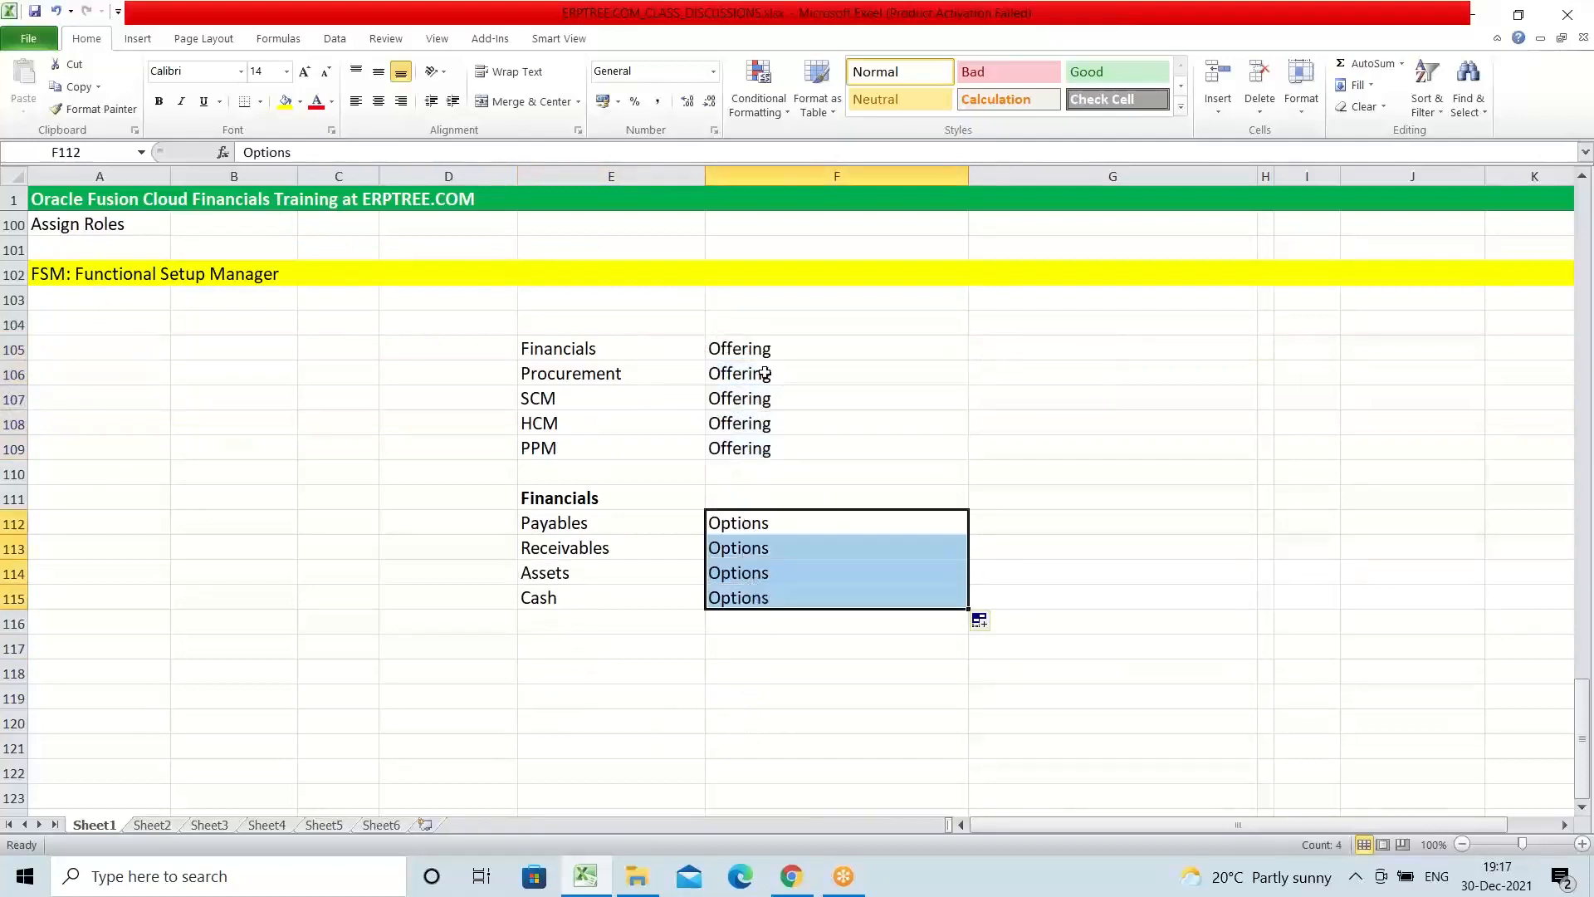
drag(580, 346, 595, 441)
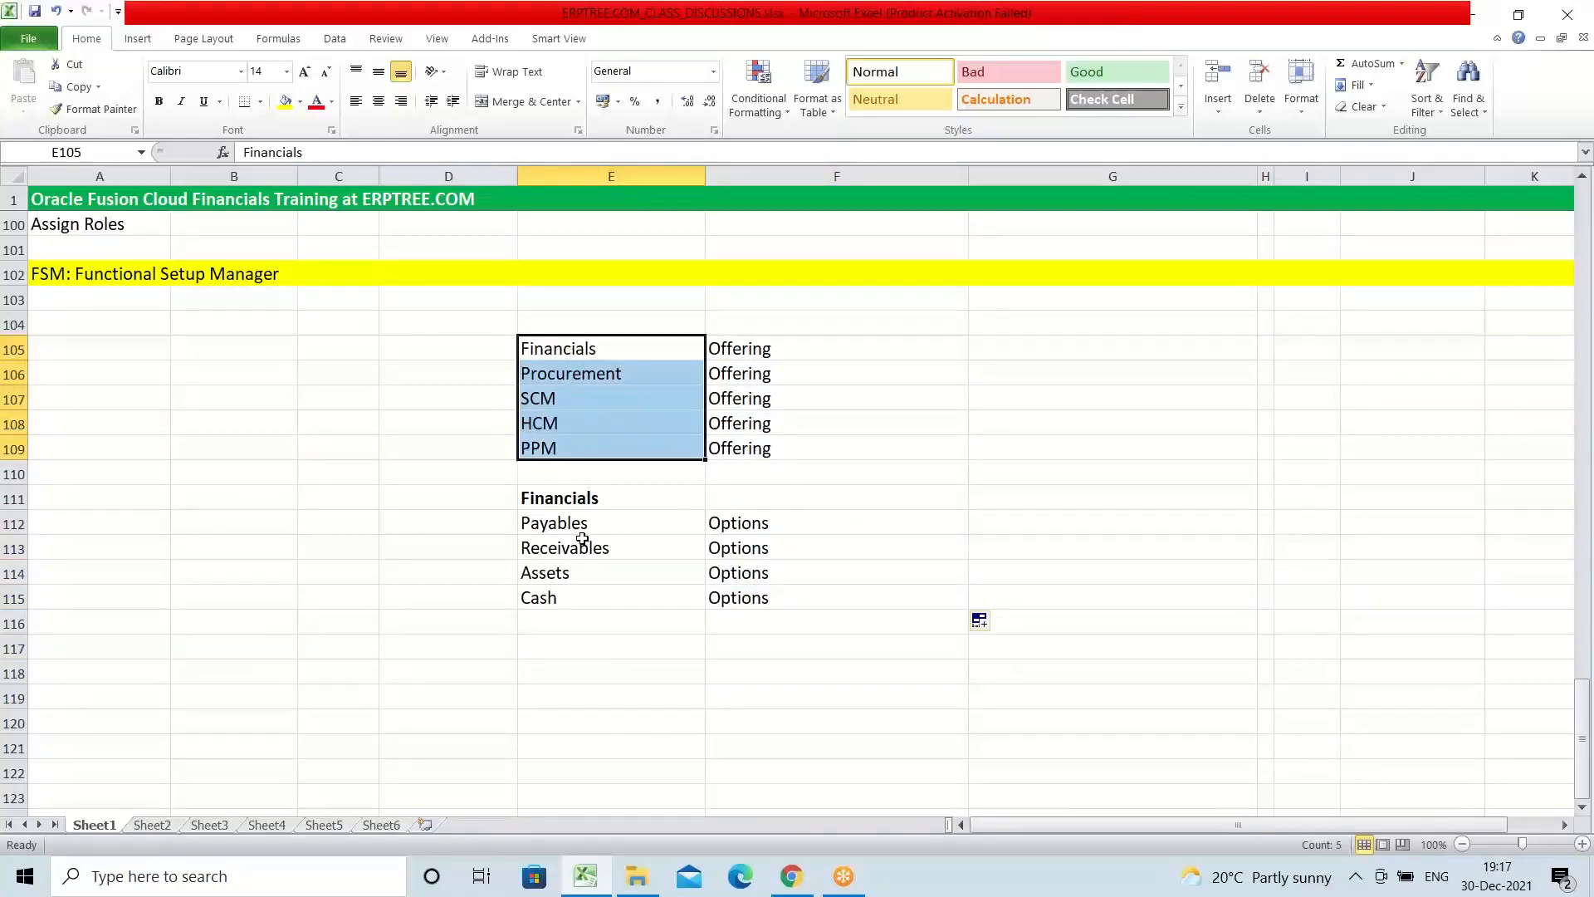
drag(563, 498, 570, 598)
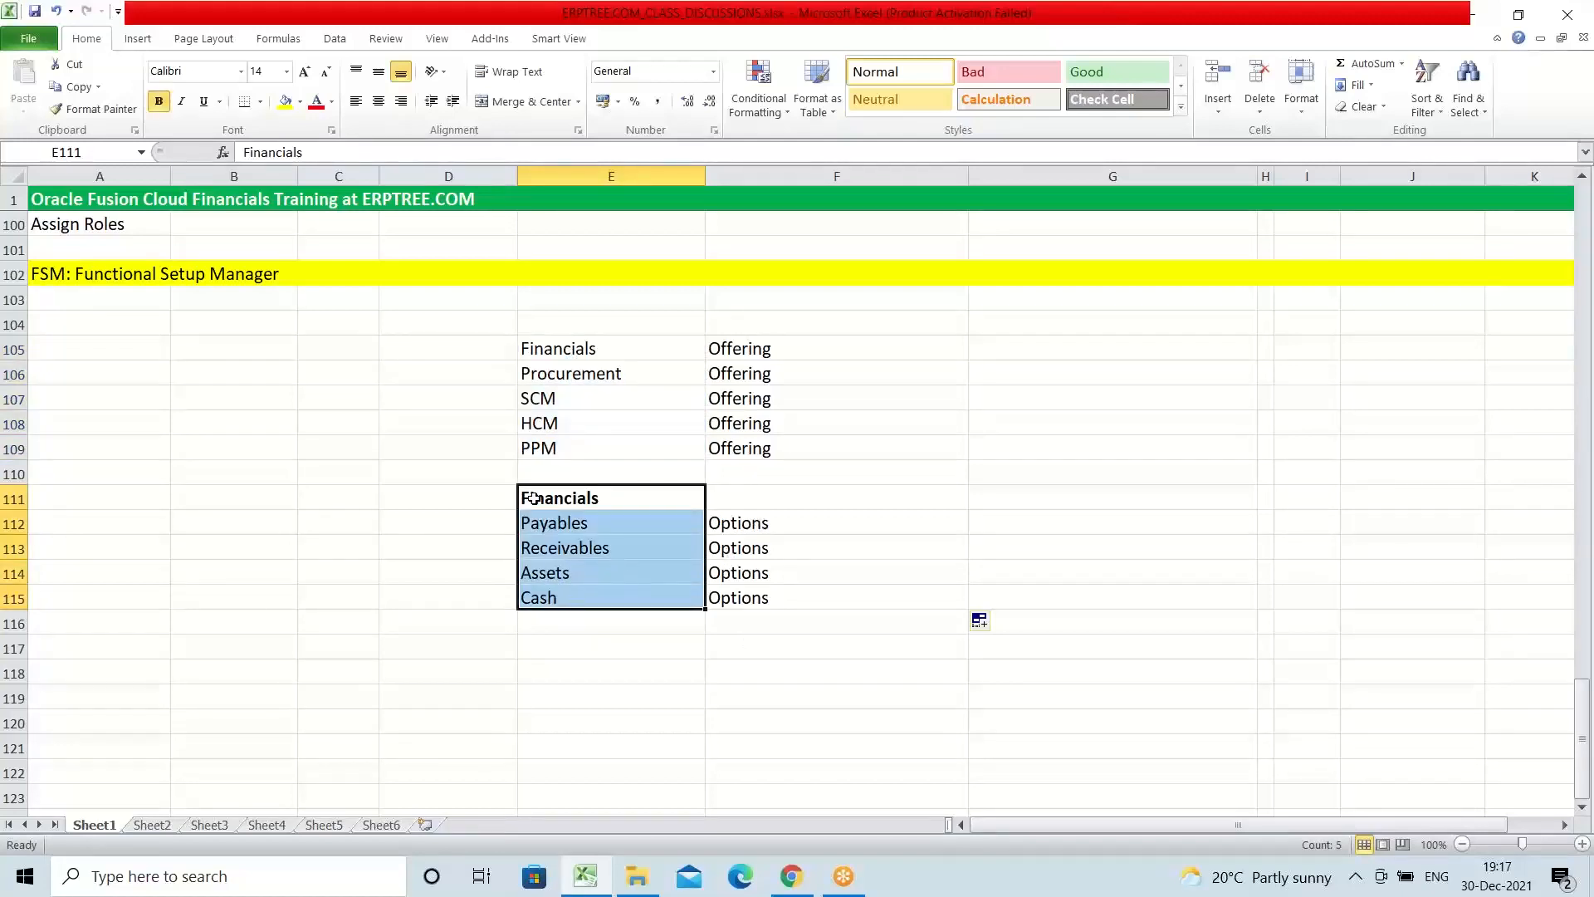
Step: Copy the bold Financials heading from E111 to G109
click(571, 500)
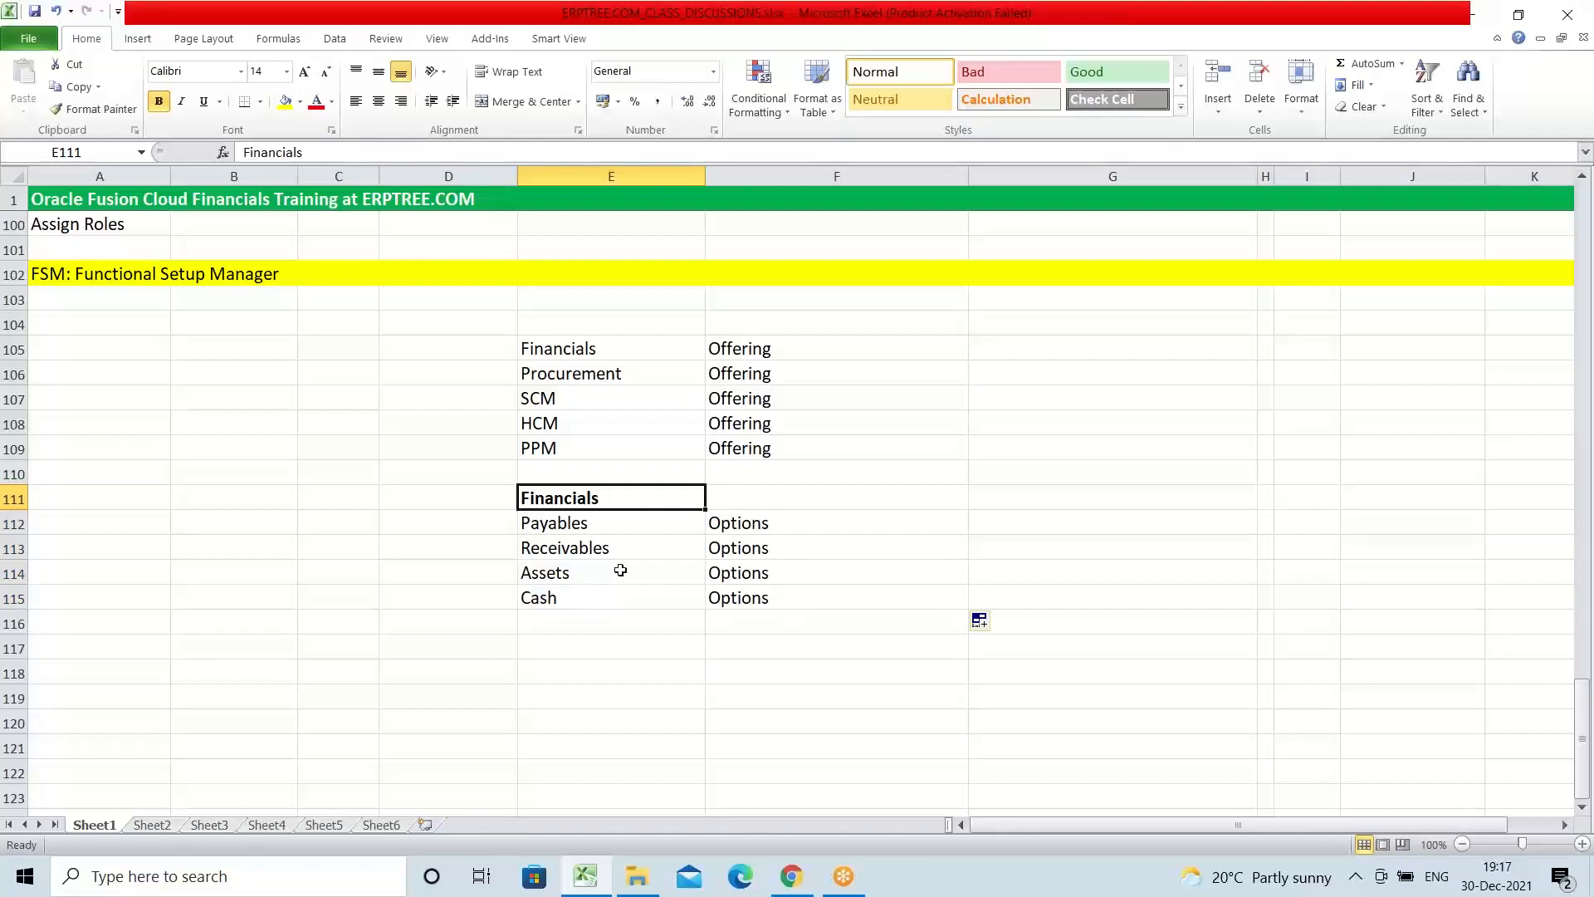
key(ctrl+c)
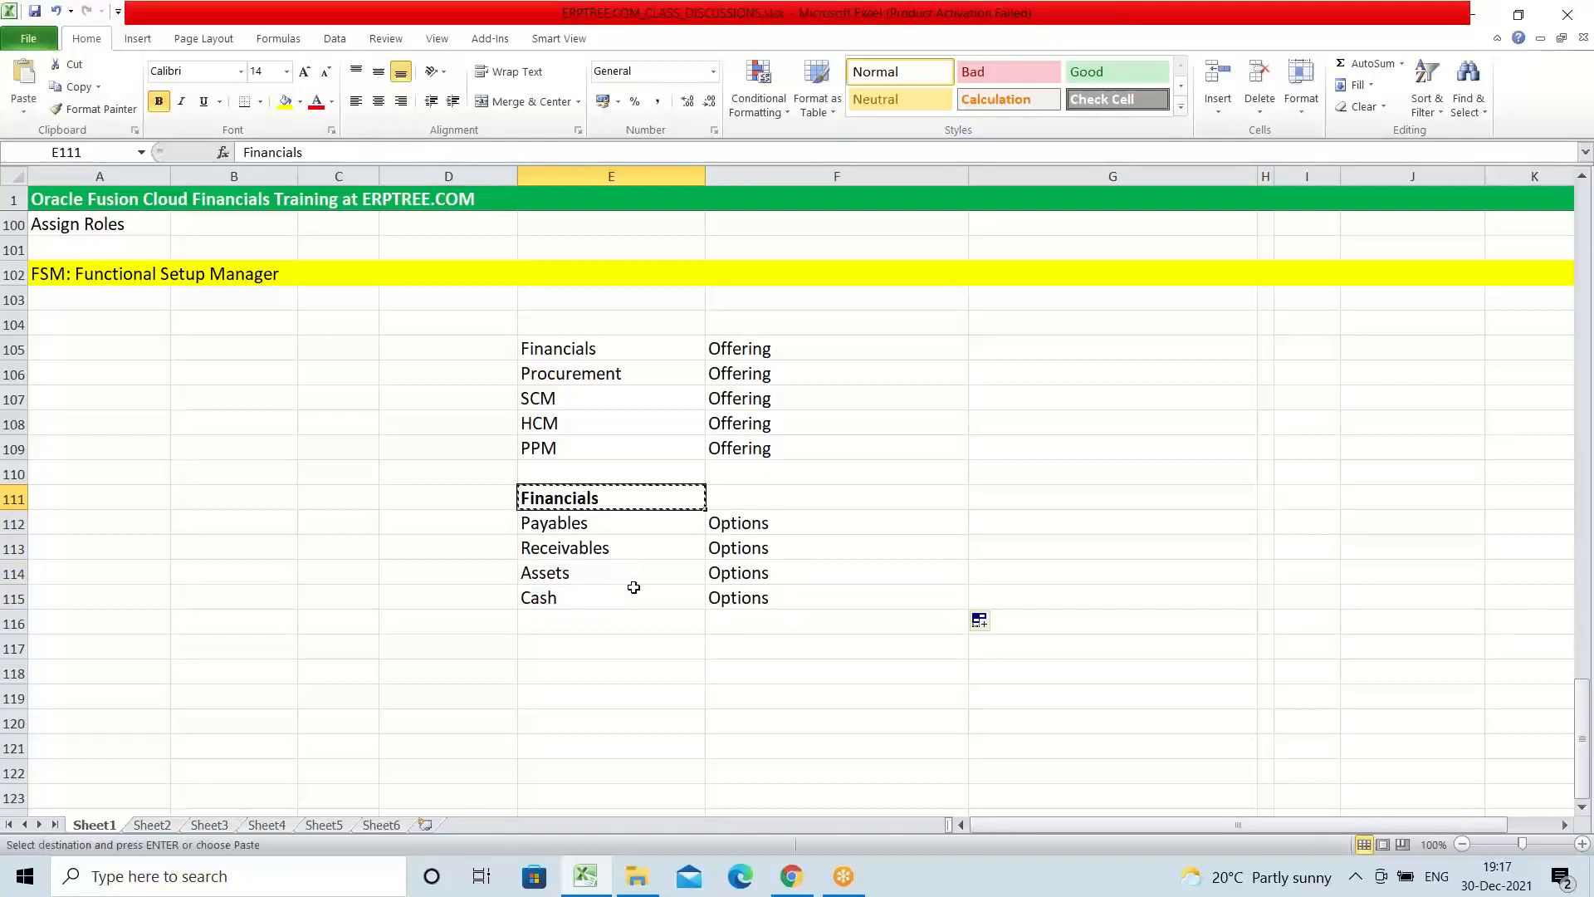
click(1019, 448)
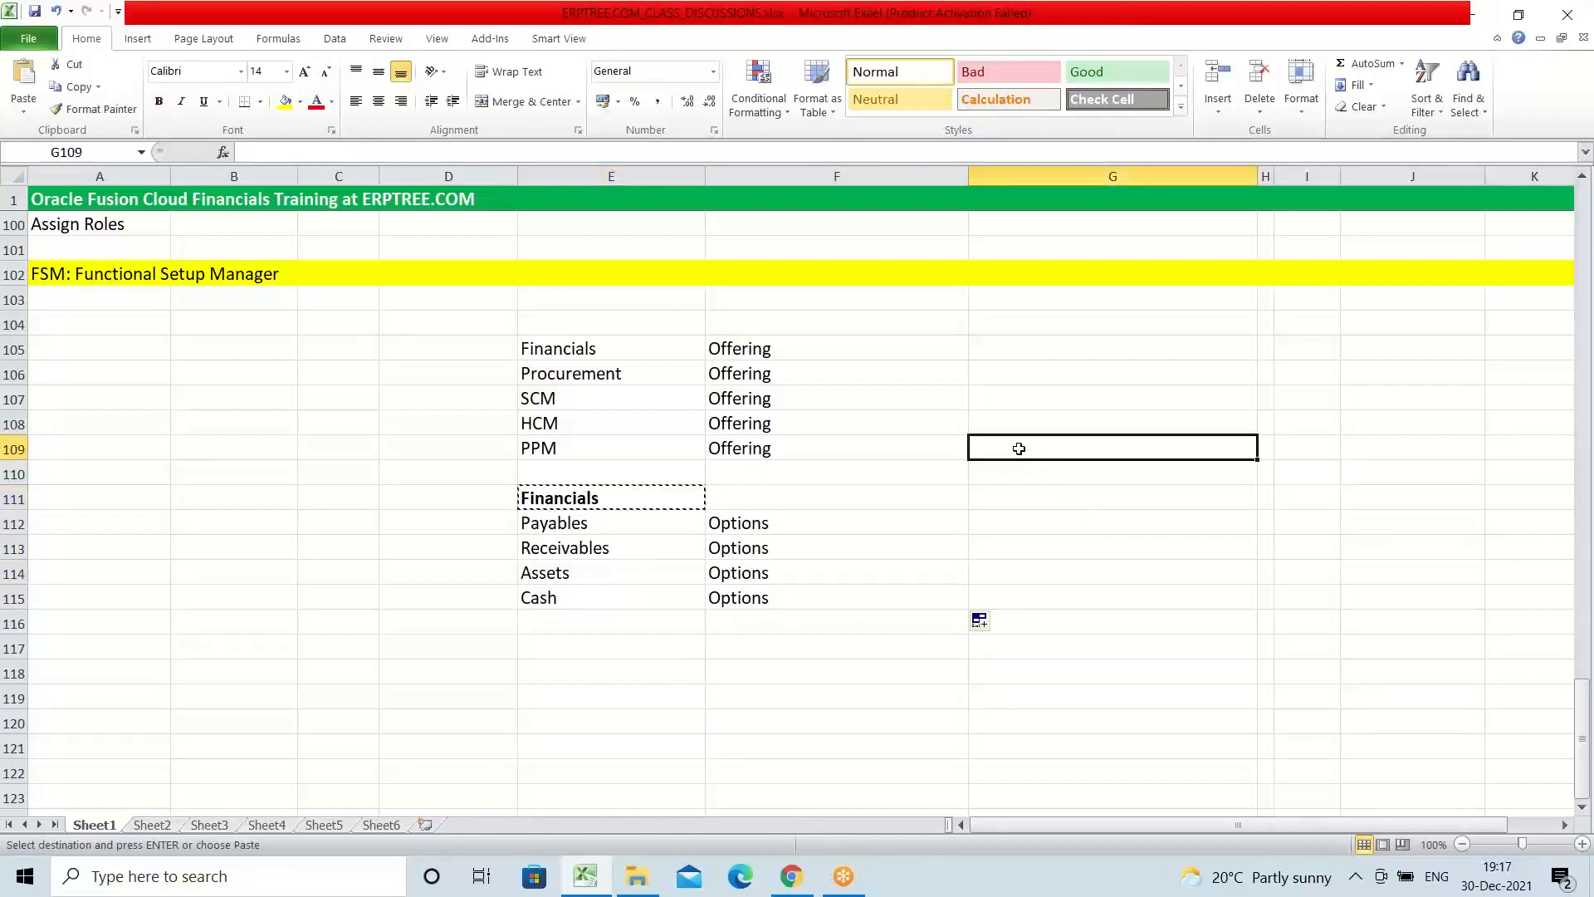
key(ctrl+v)
click(1026, 475)
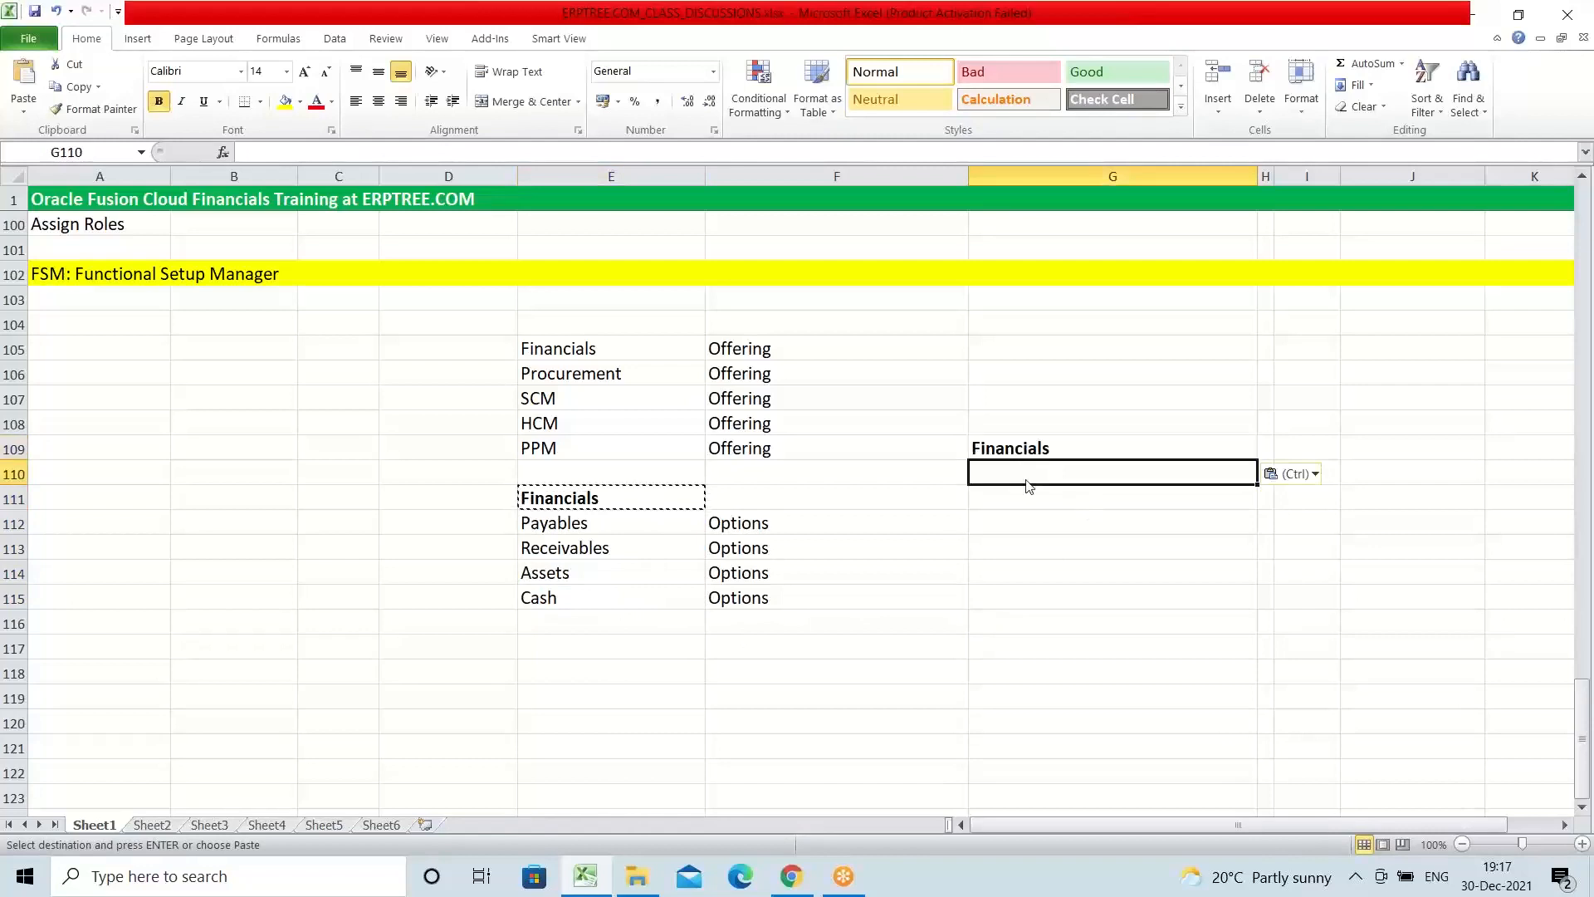
key(Escape)
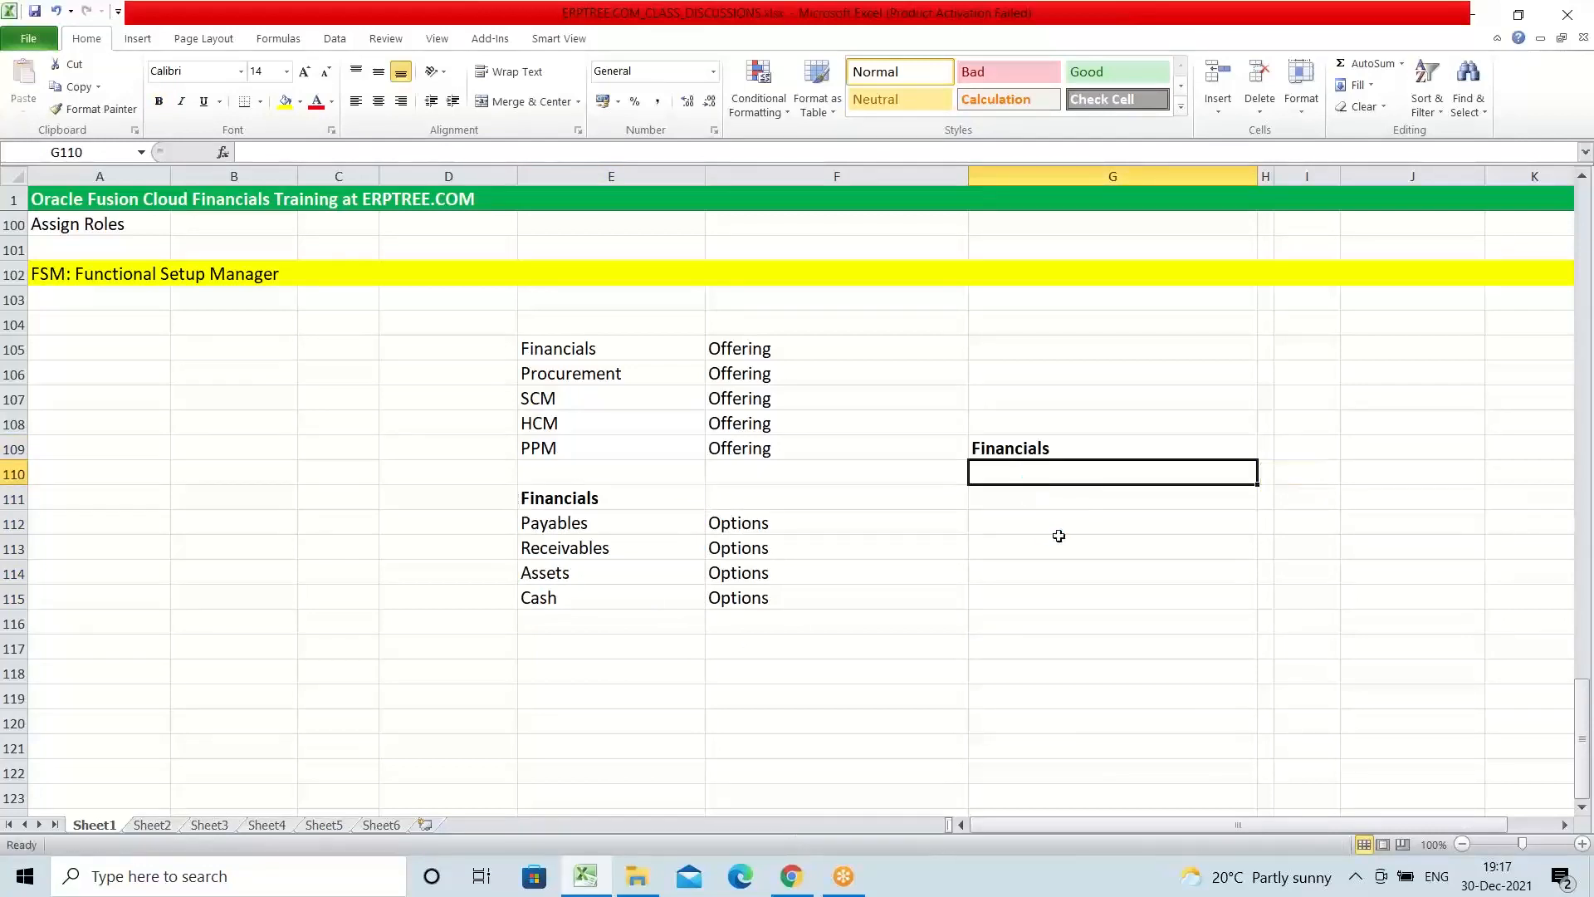
click(1169, 38)
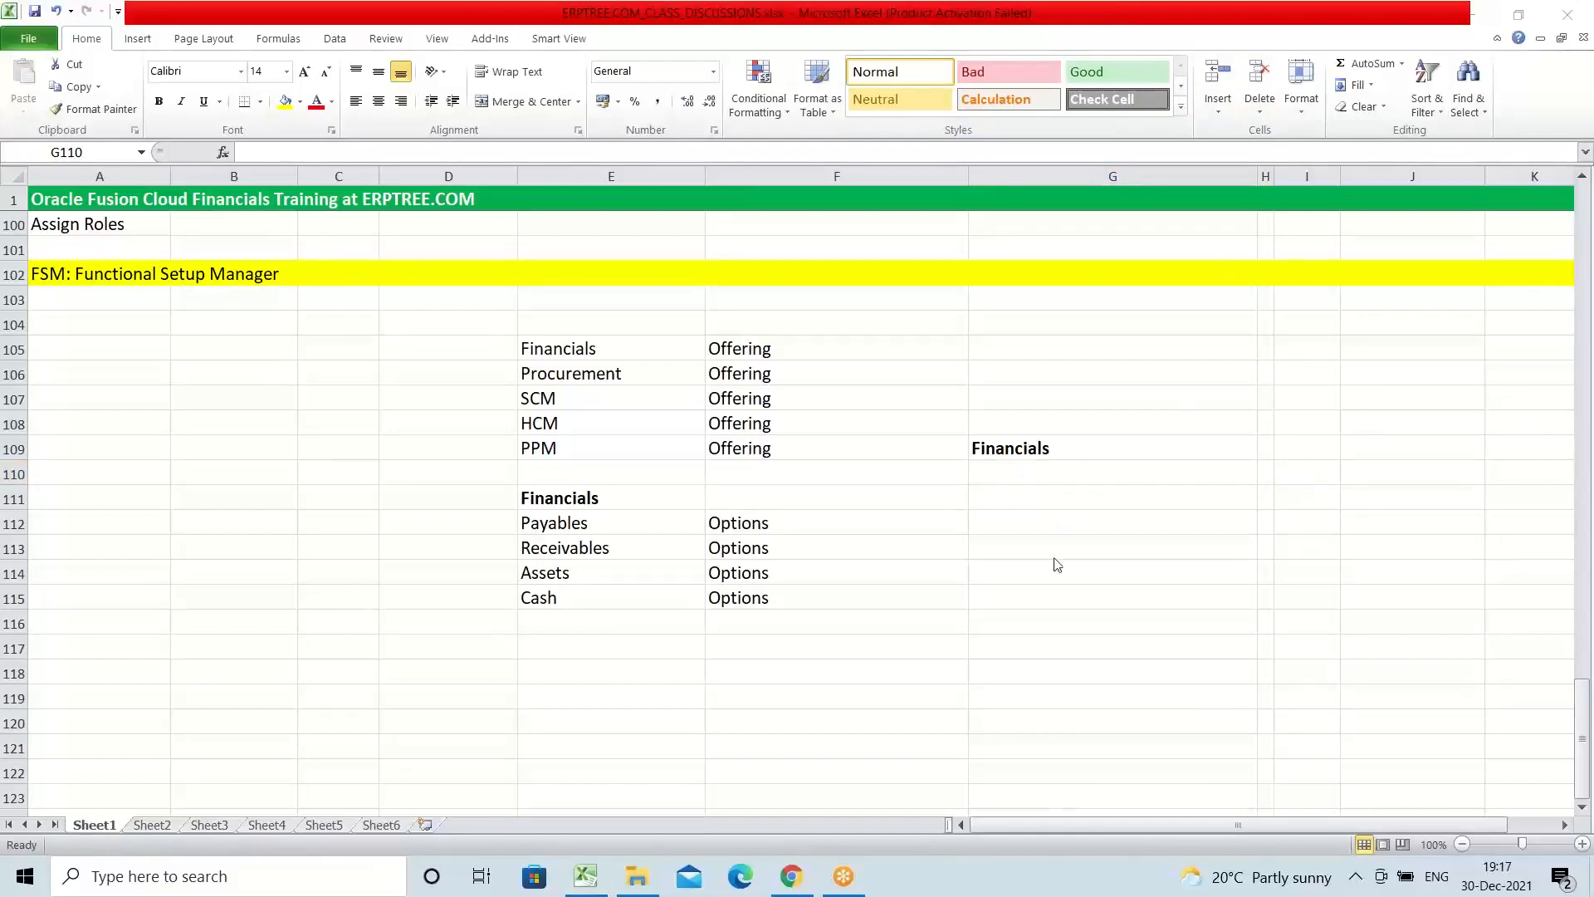
Step: Enter "Oracle Fusion Accounts Payable" in G110 under the copied Financials heading
click(1020, 475)
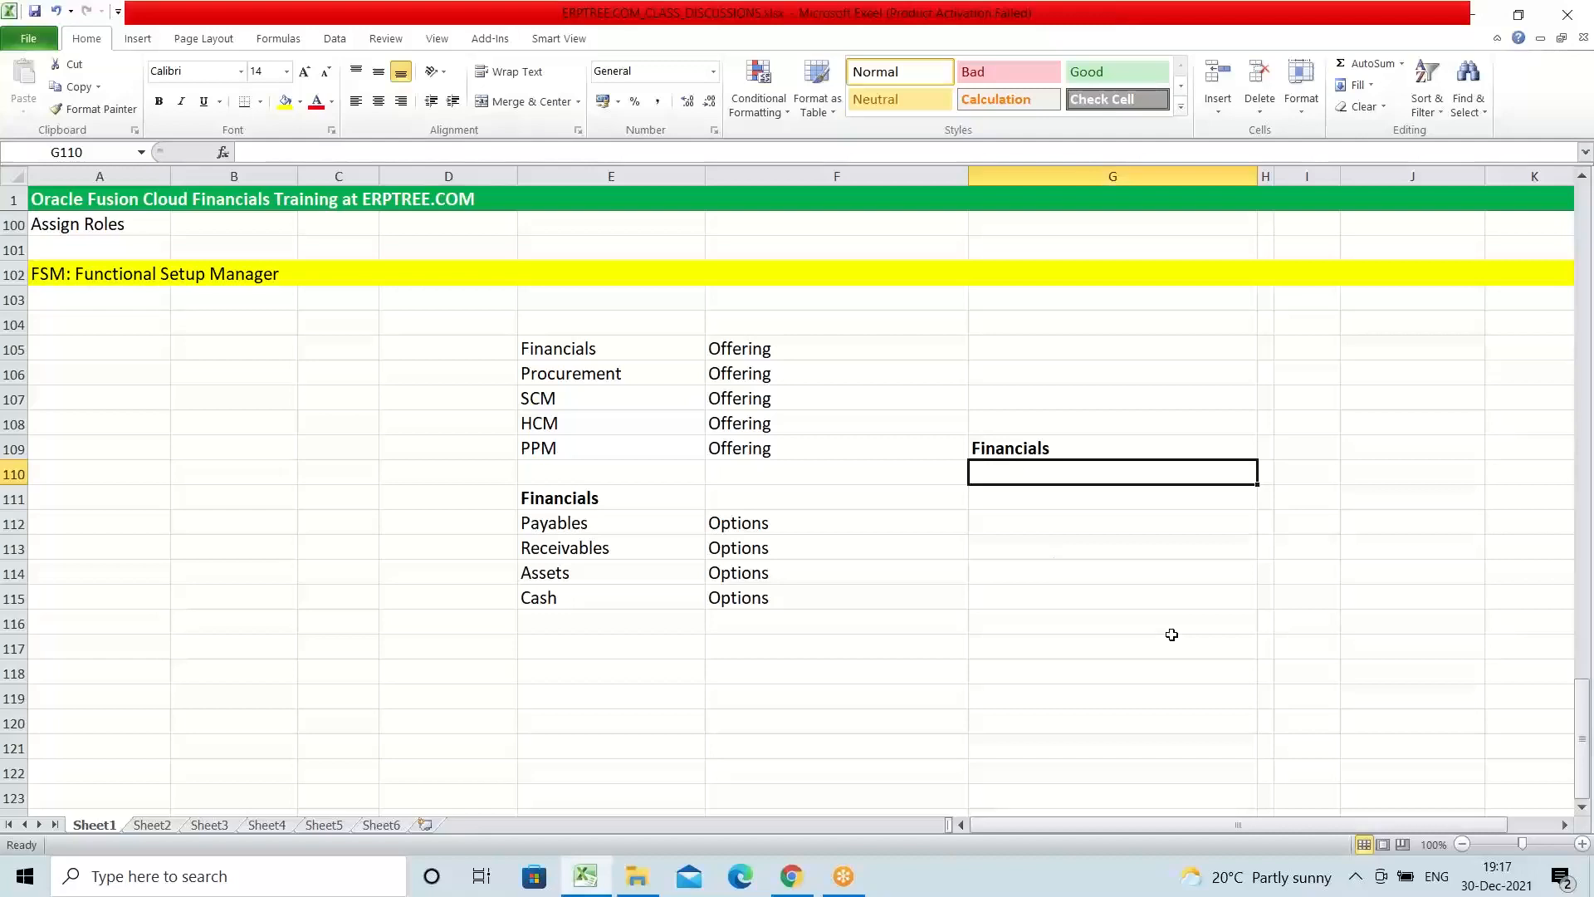
text(Oracle )
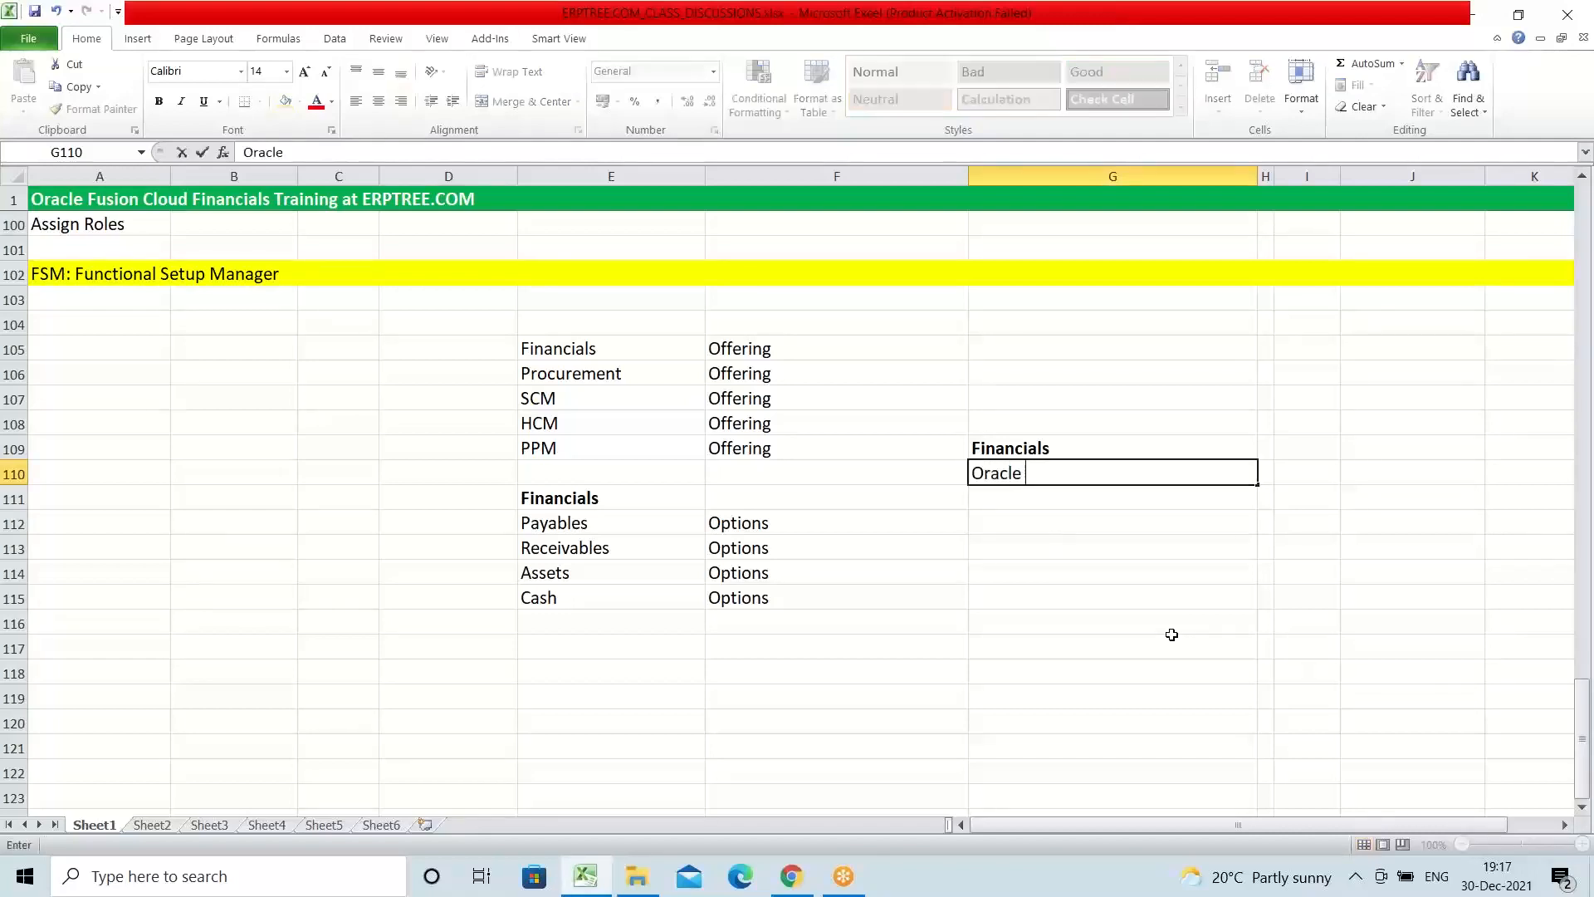
text(Fusion Accounts P)
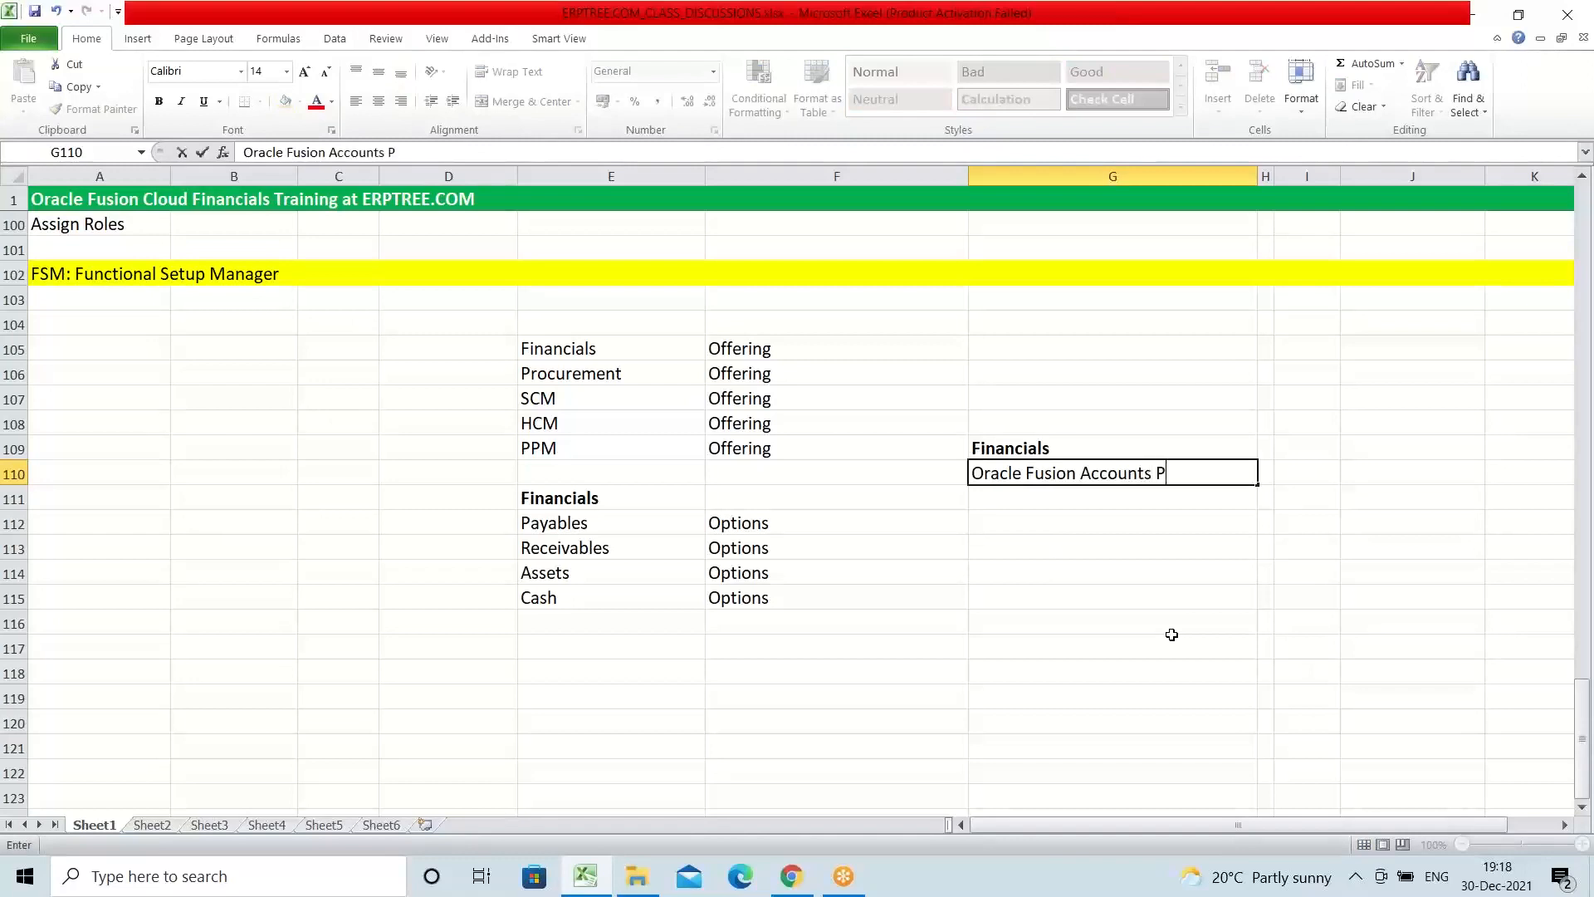
text(ayable)
key(Return)
Step: Enter "Oracle Fusion Accounts Receivable" in G111 below the Accounts Payable entry
text(Ora)
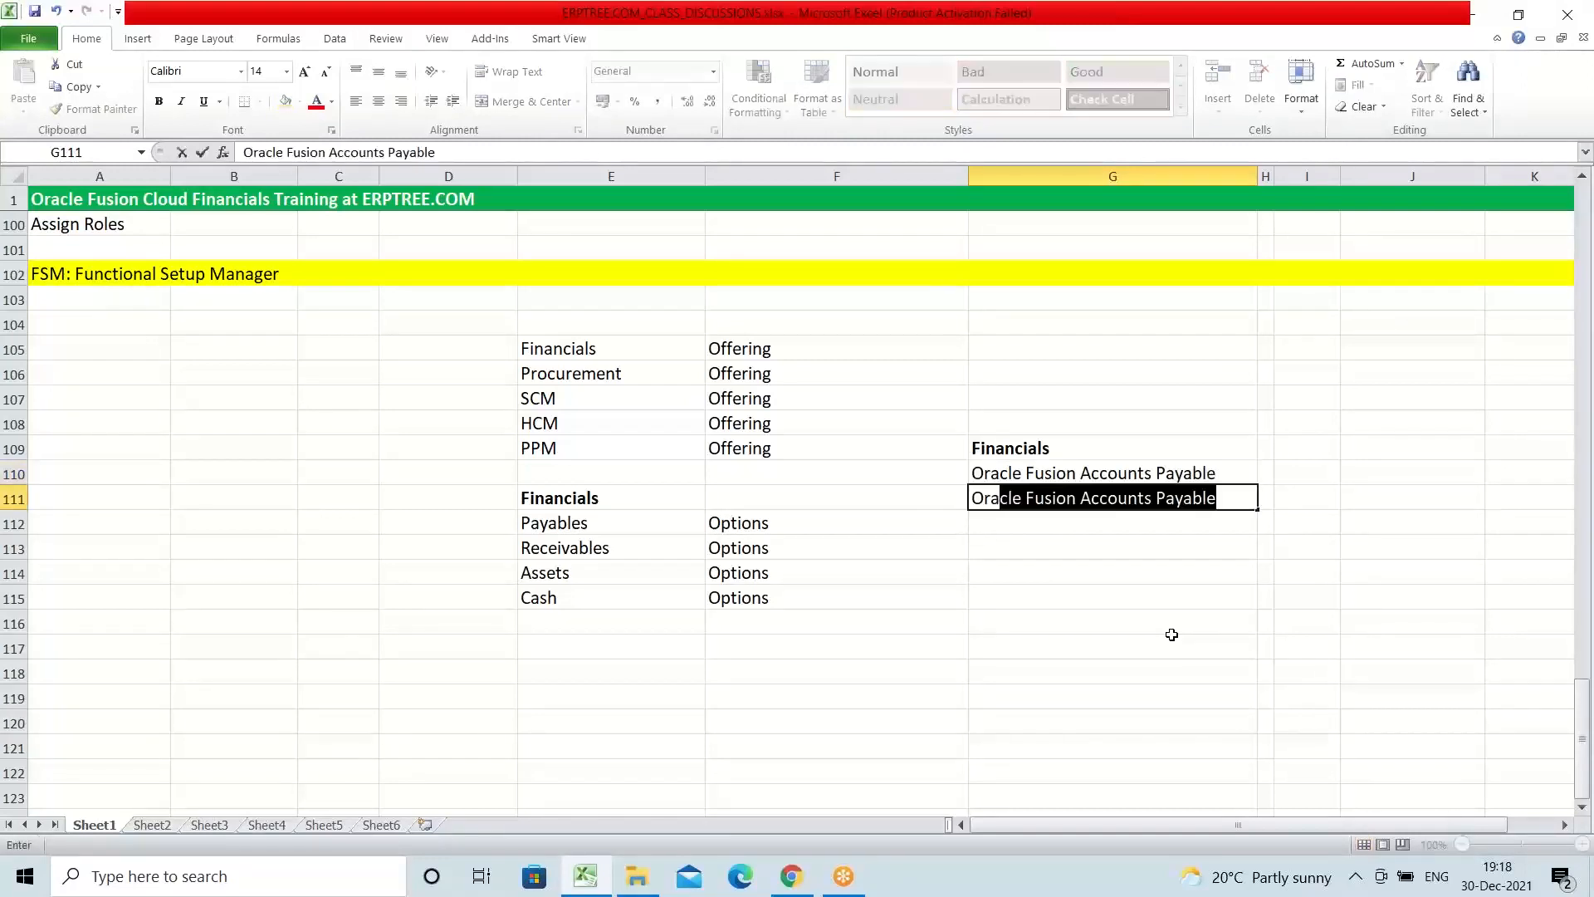
text(cle Fusion Accoun)
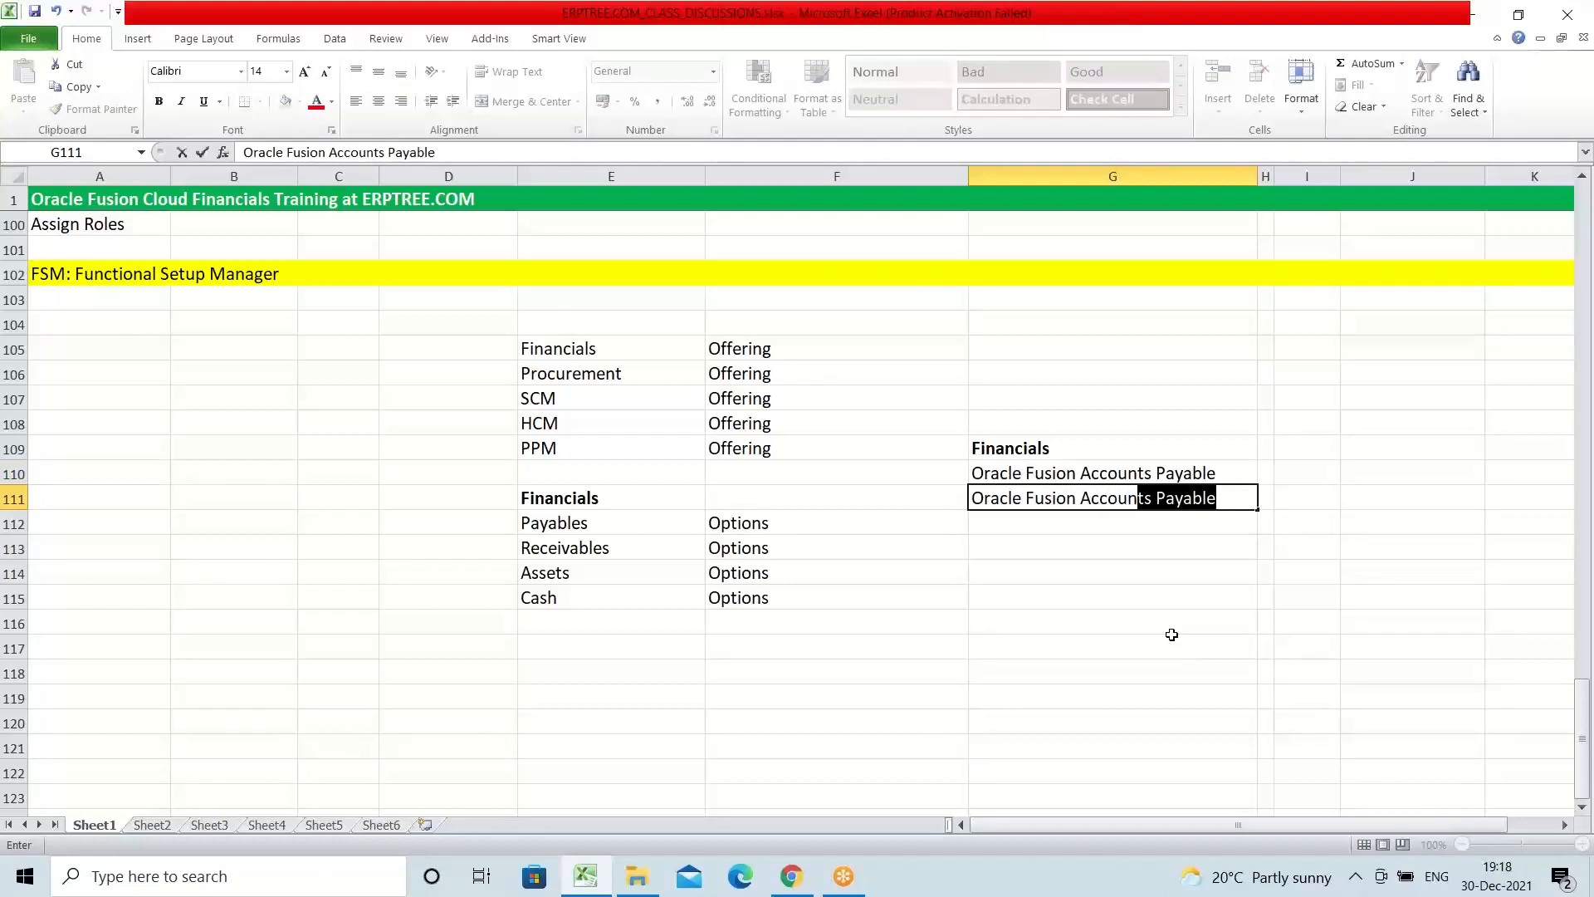
text(ts Receivables)
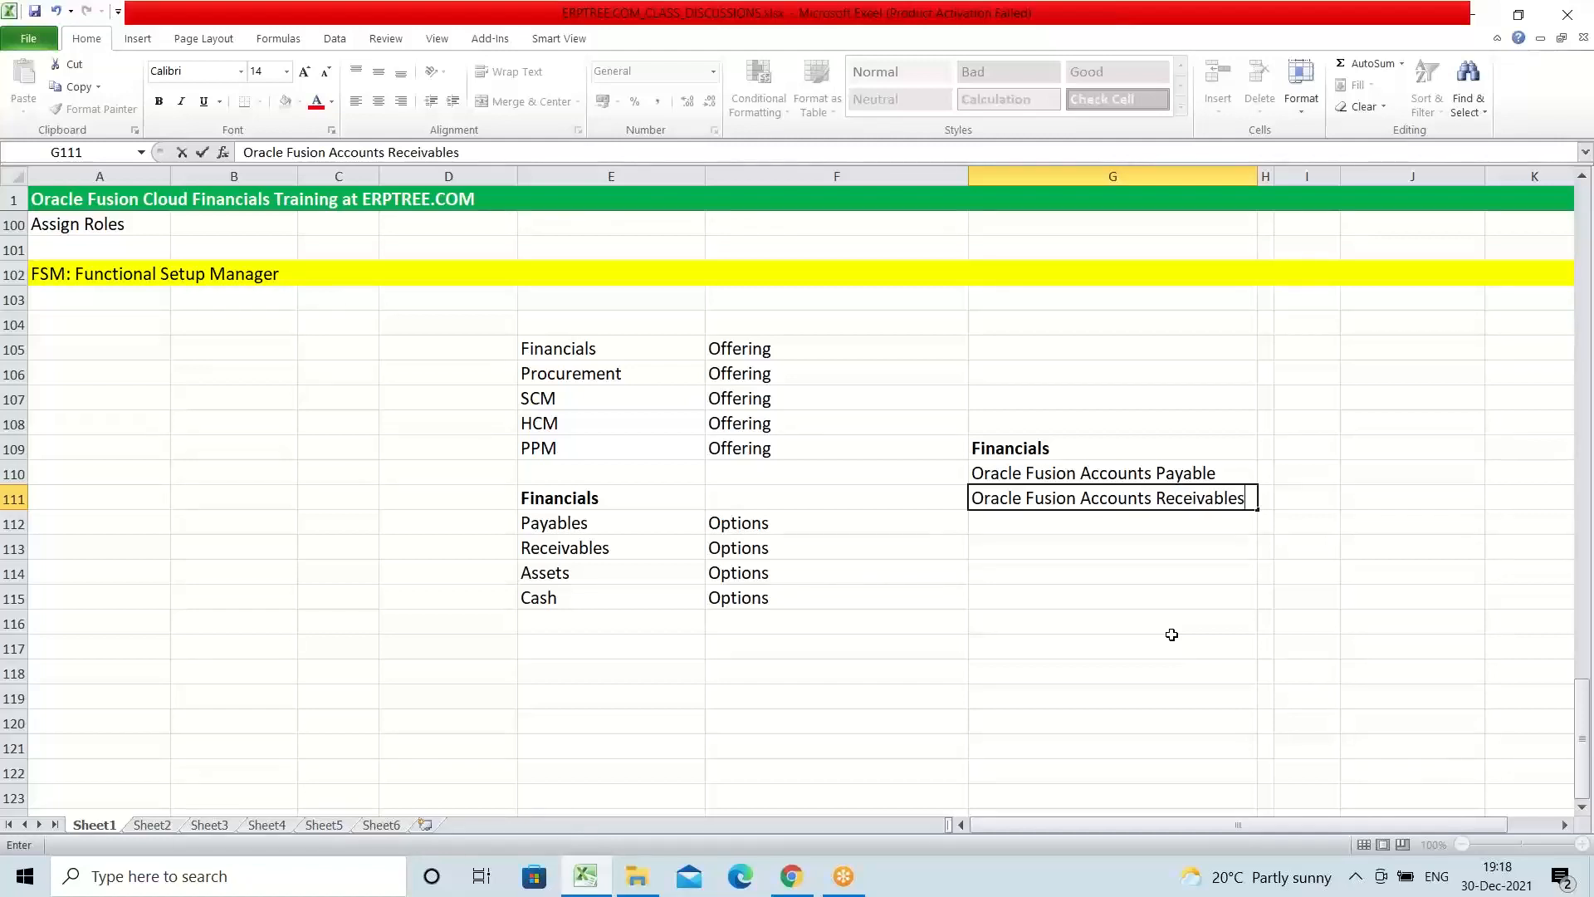
key(Return)
Step: Enter "Oracle Fusion Fixed Assets" in G112 below the Accounts Receivable entry
text(O)
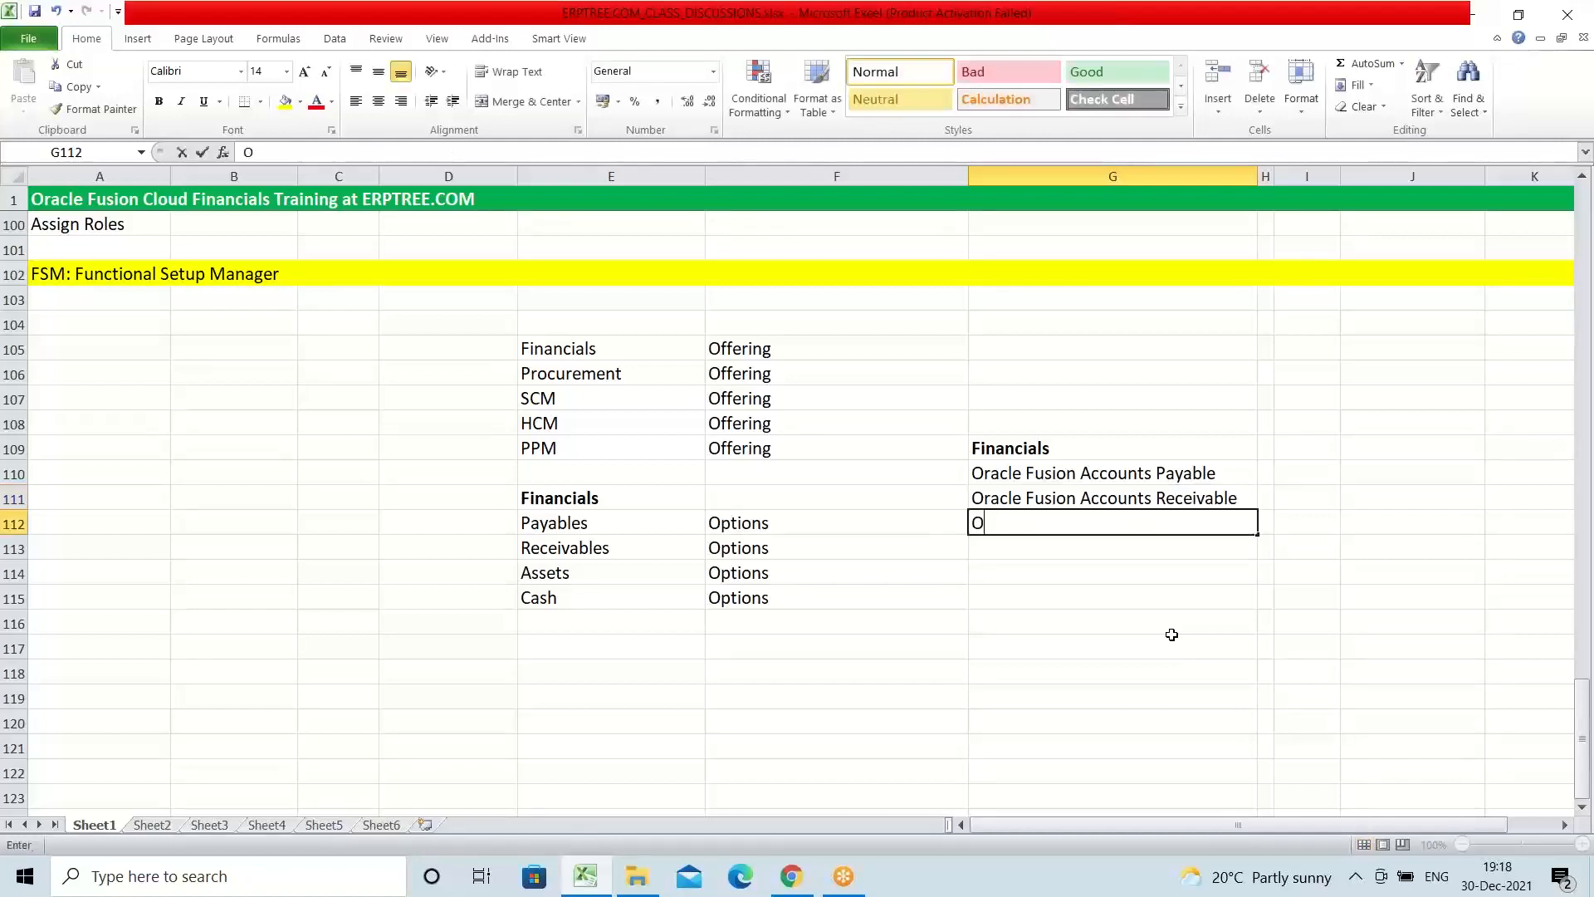
text(racle Fusion )
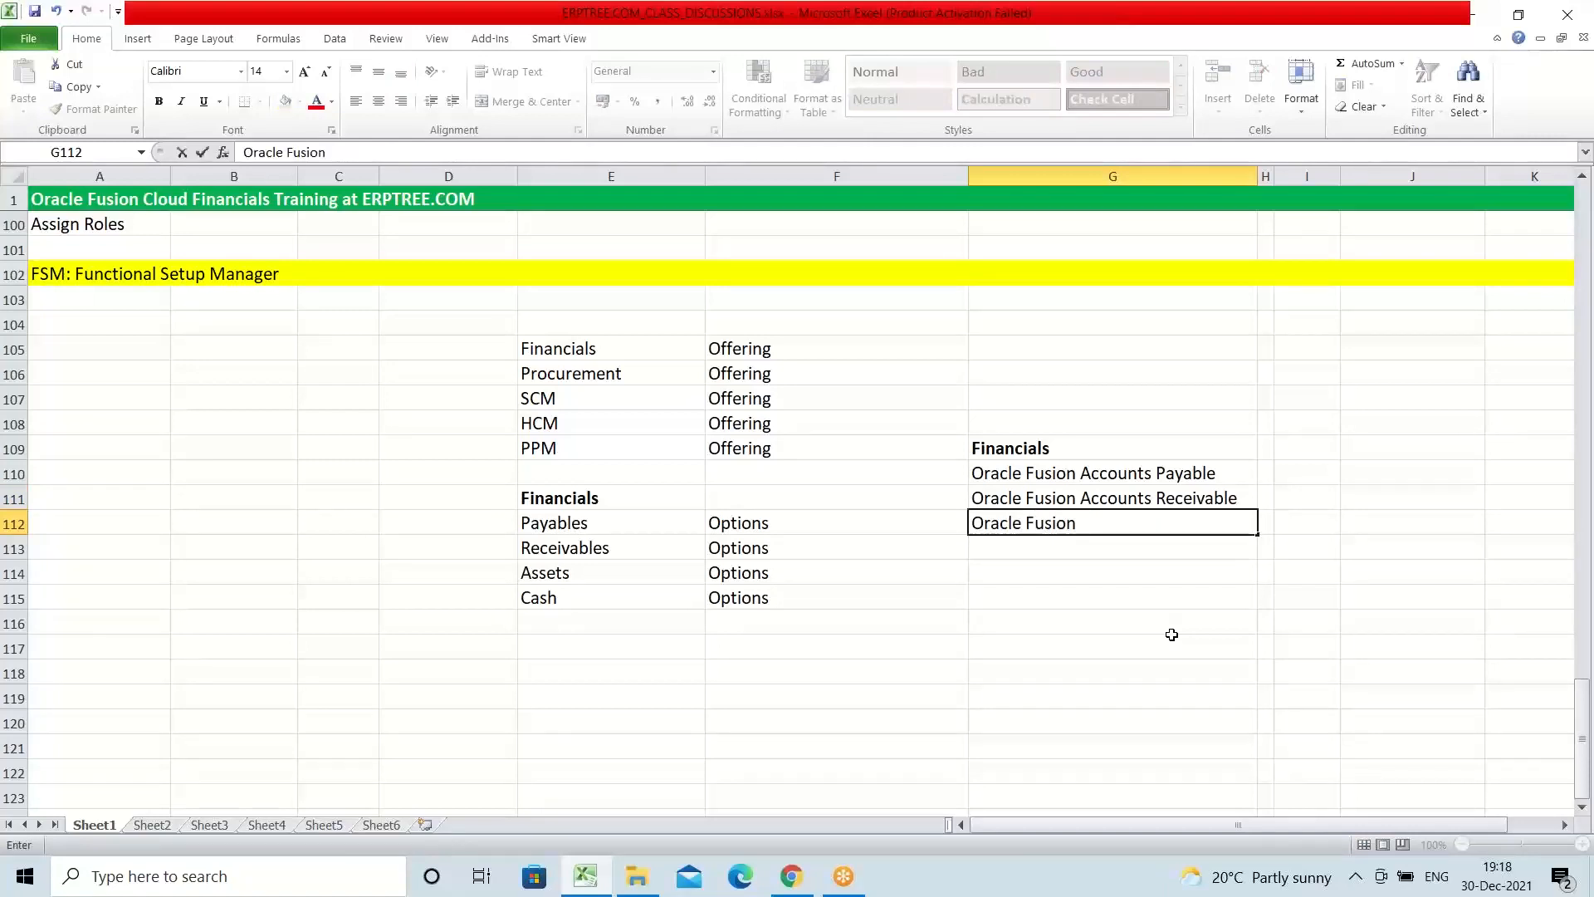
text(Fixed Assets)
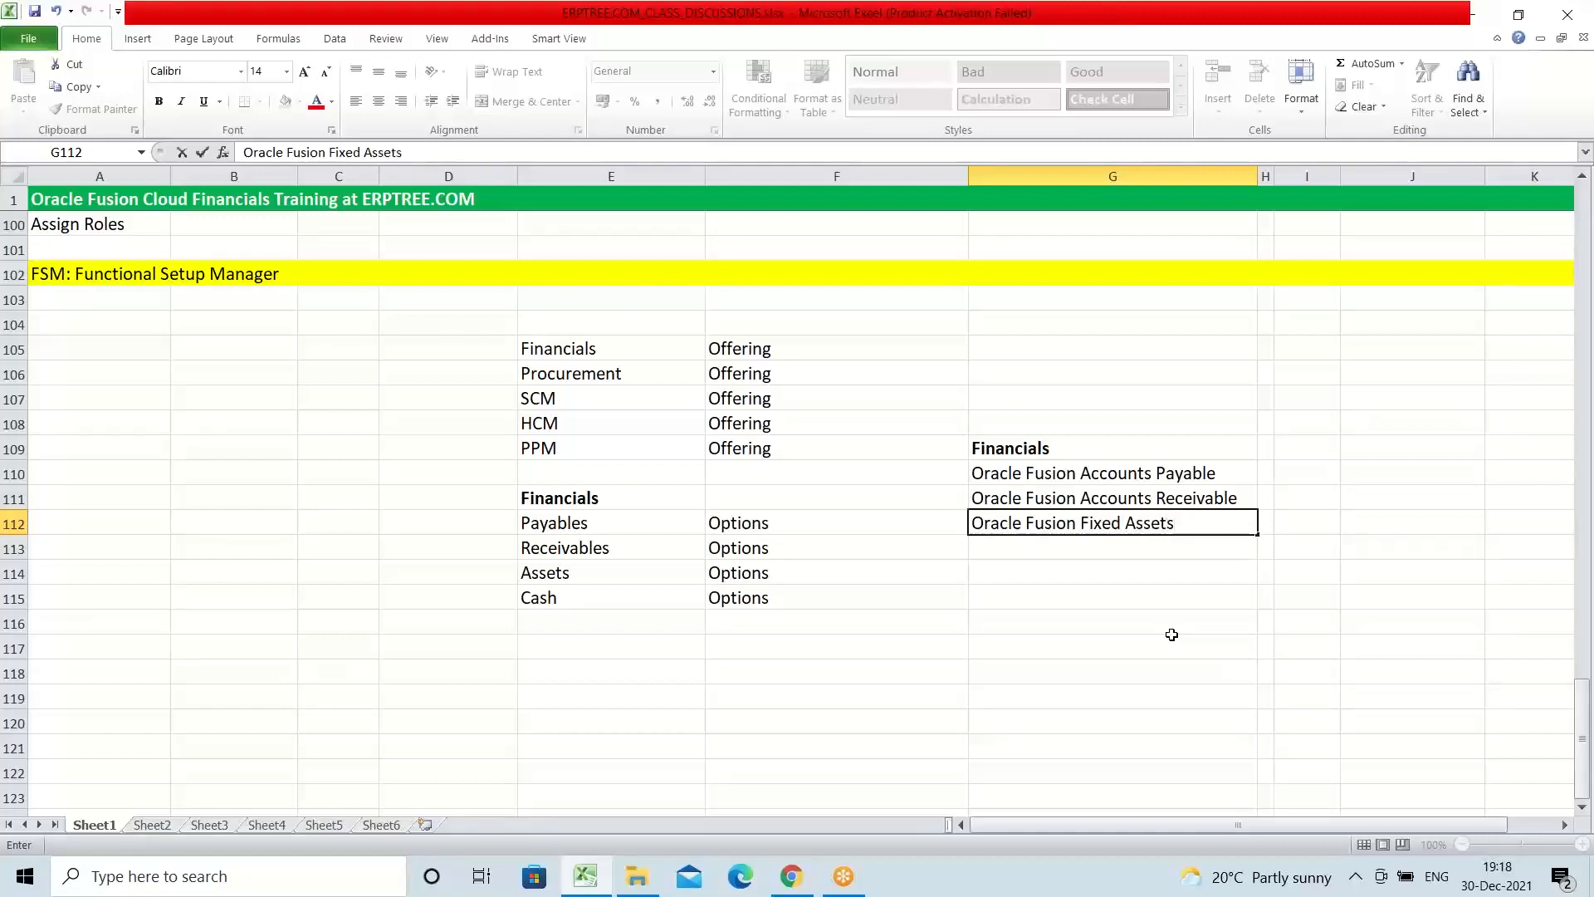
key(Return)
Step: Enter "Oracle Fusion Cash Management" in G113 below the Fixed Assets entry
text(Orac)
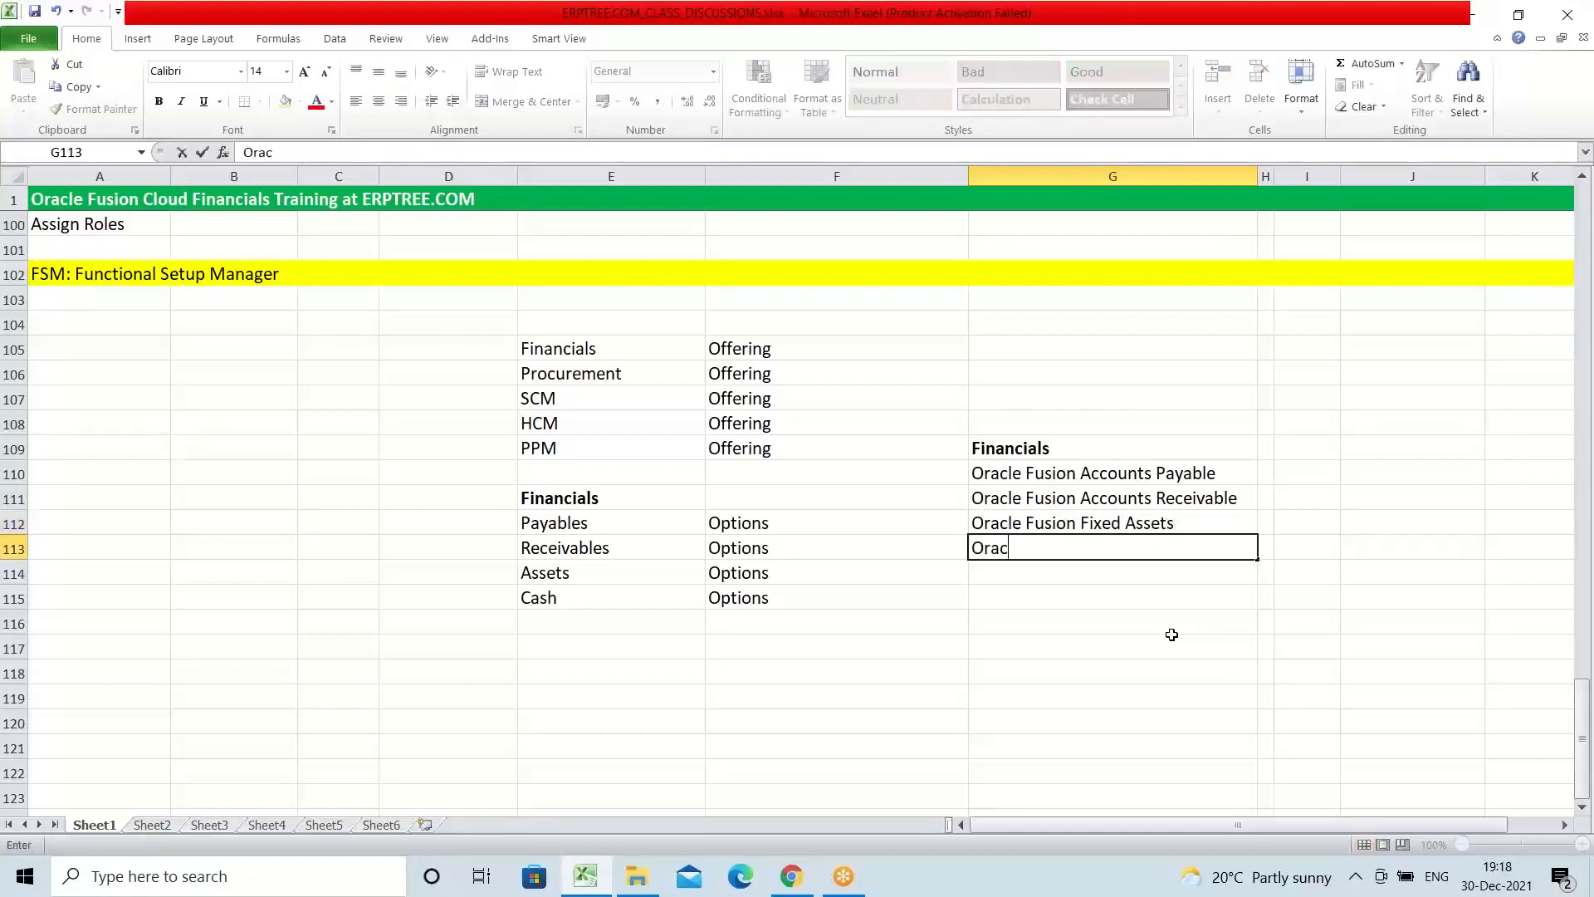
text(le Fusion Ca)
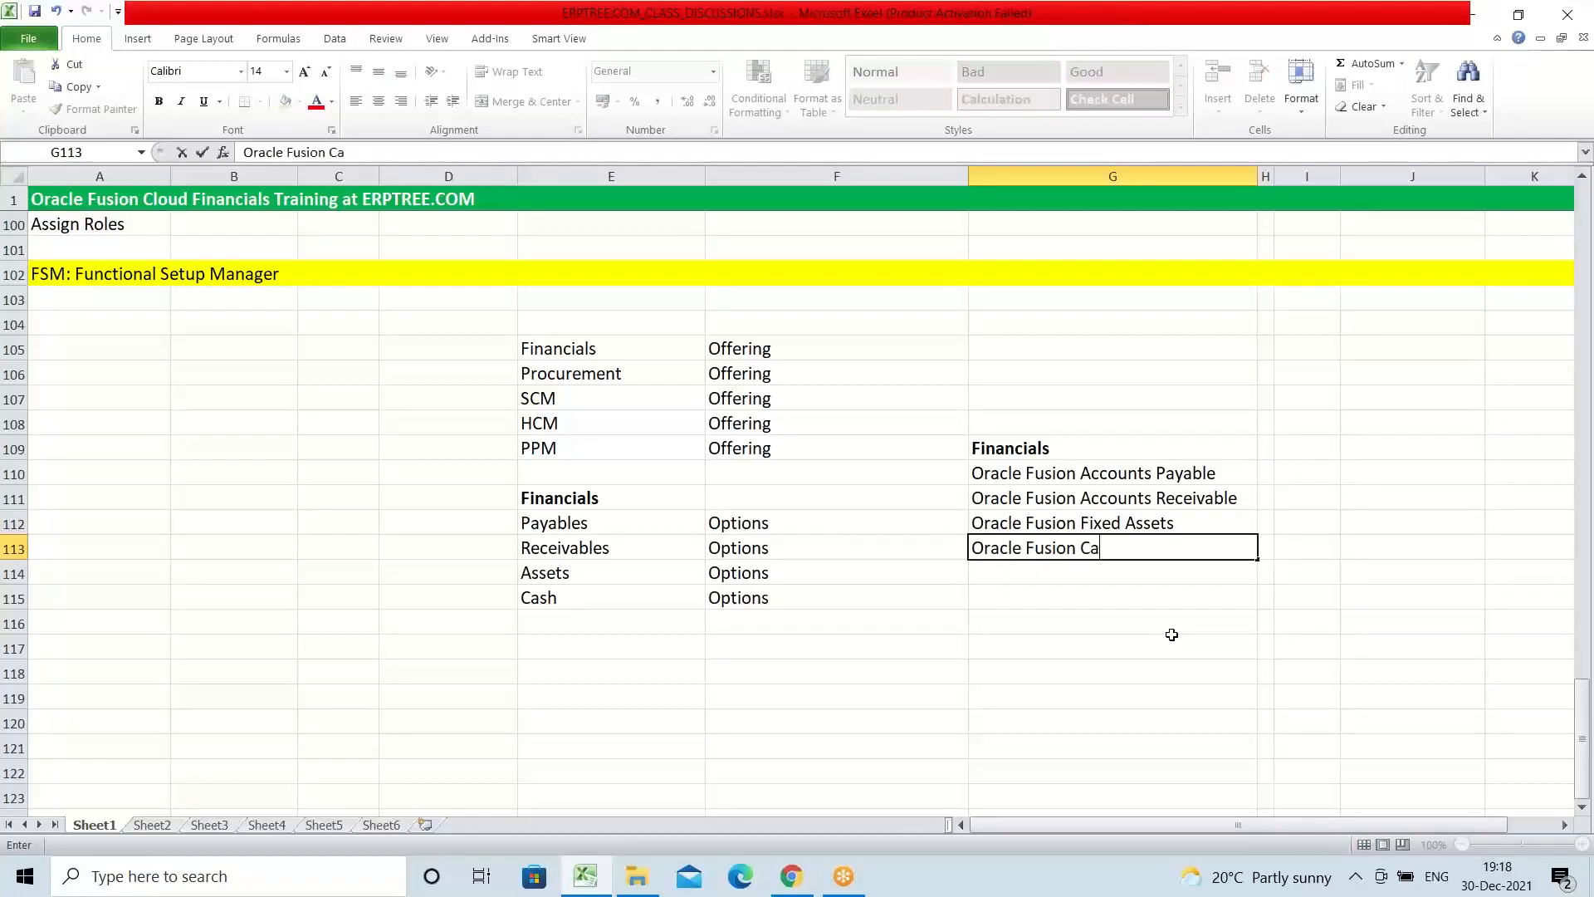
text(sh Management)
key(Return)
Step: Enter "Oracle Fusion General Ledger" in G114 to complete the Financials product list
text(O)
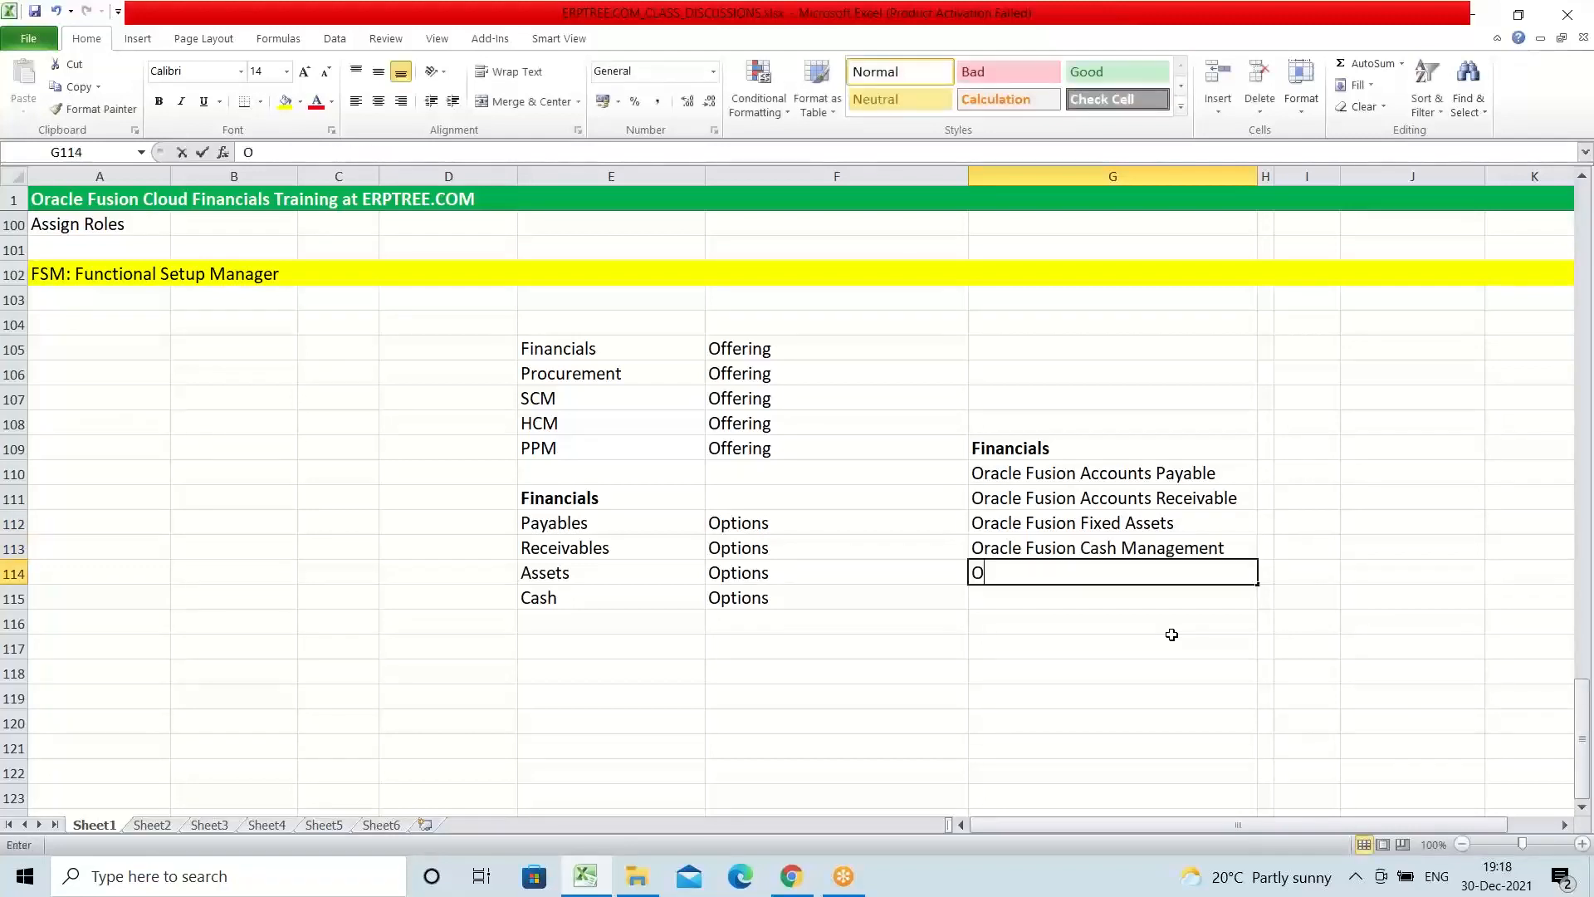
text(racle F)
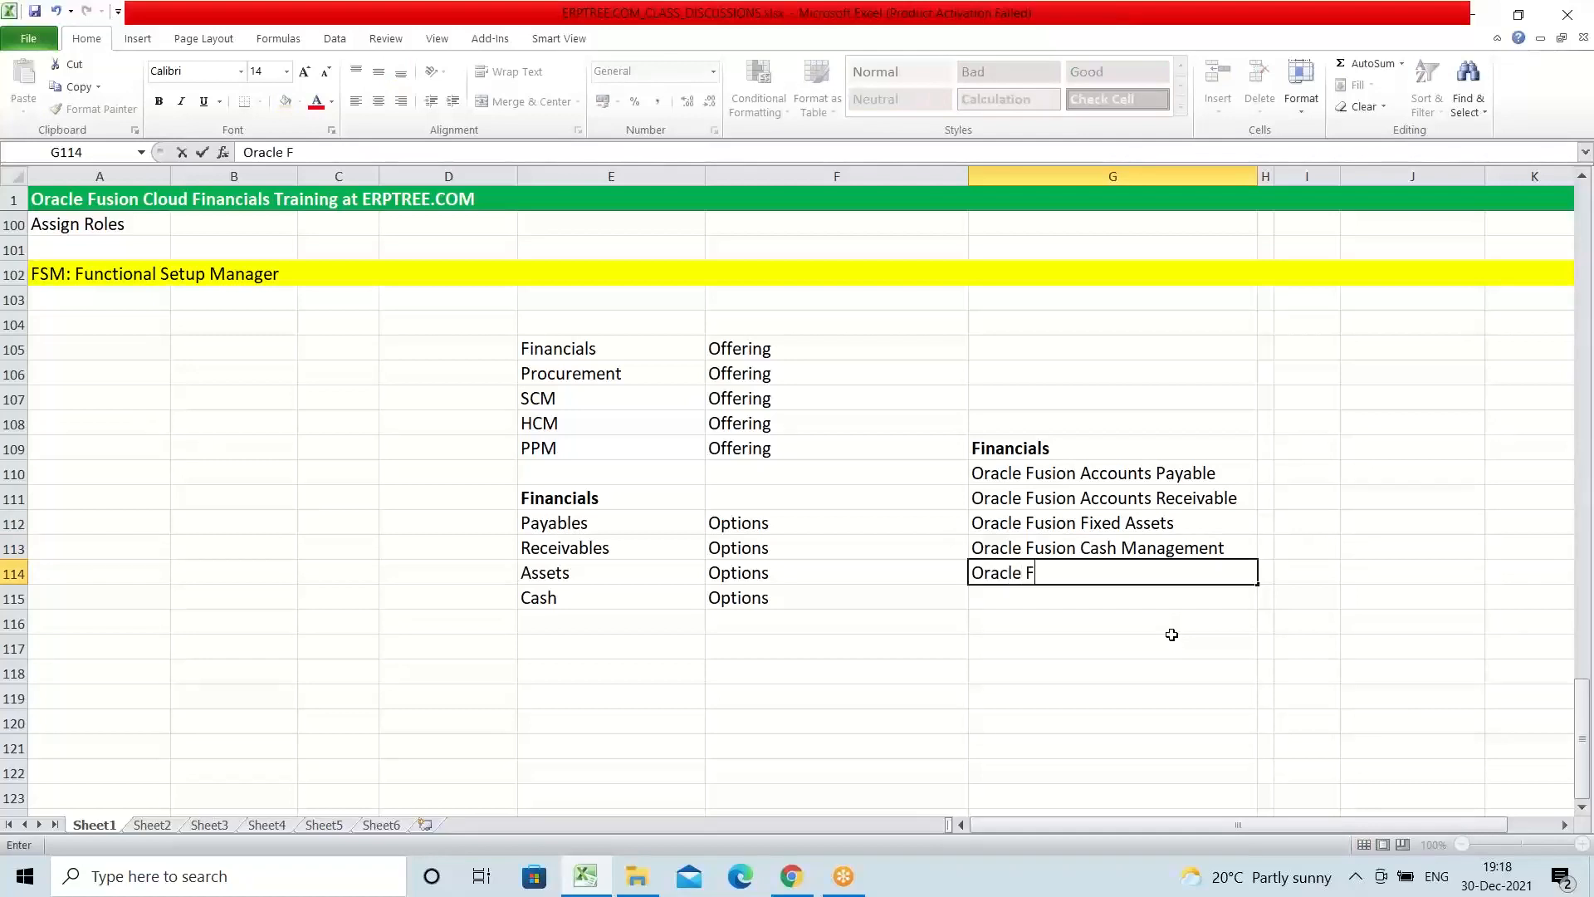
text(usion General Ledger)
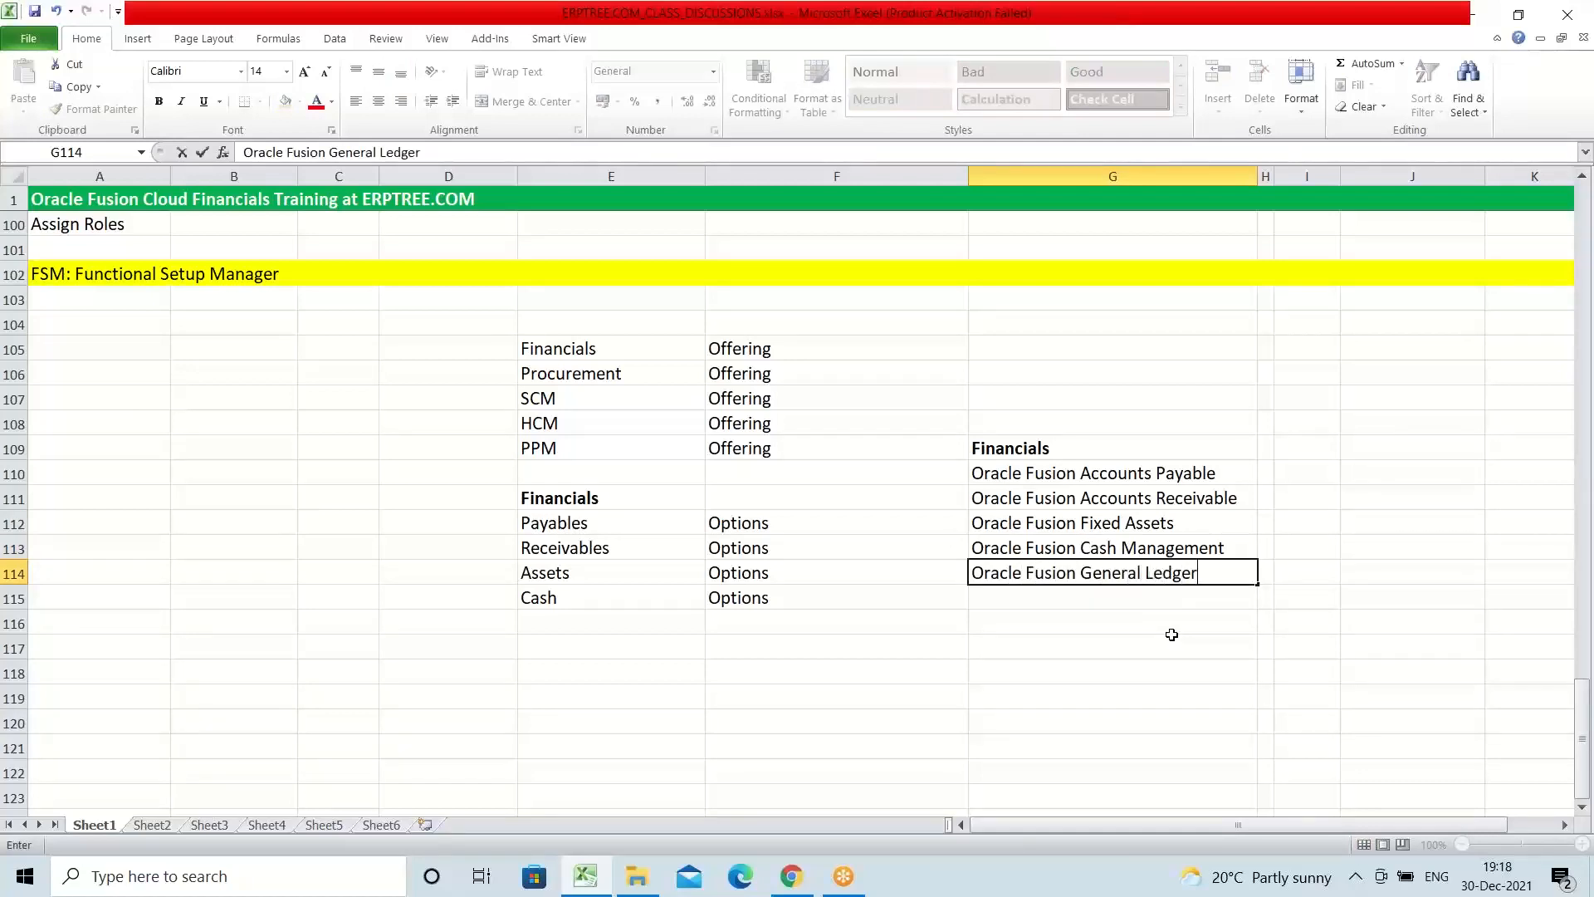
key(ctrl+Return)
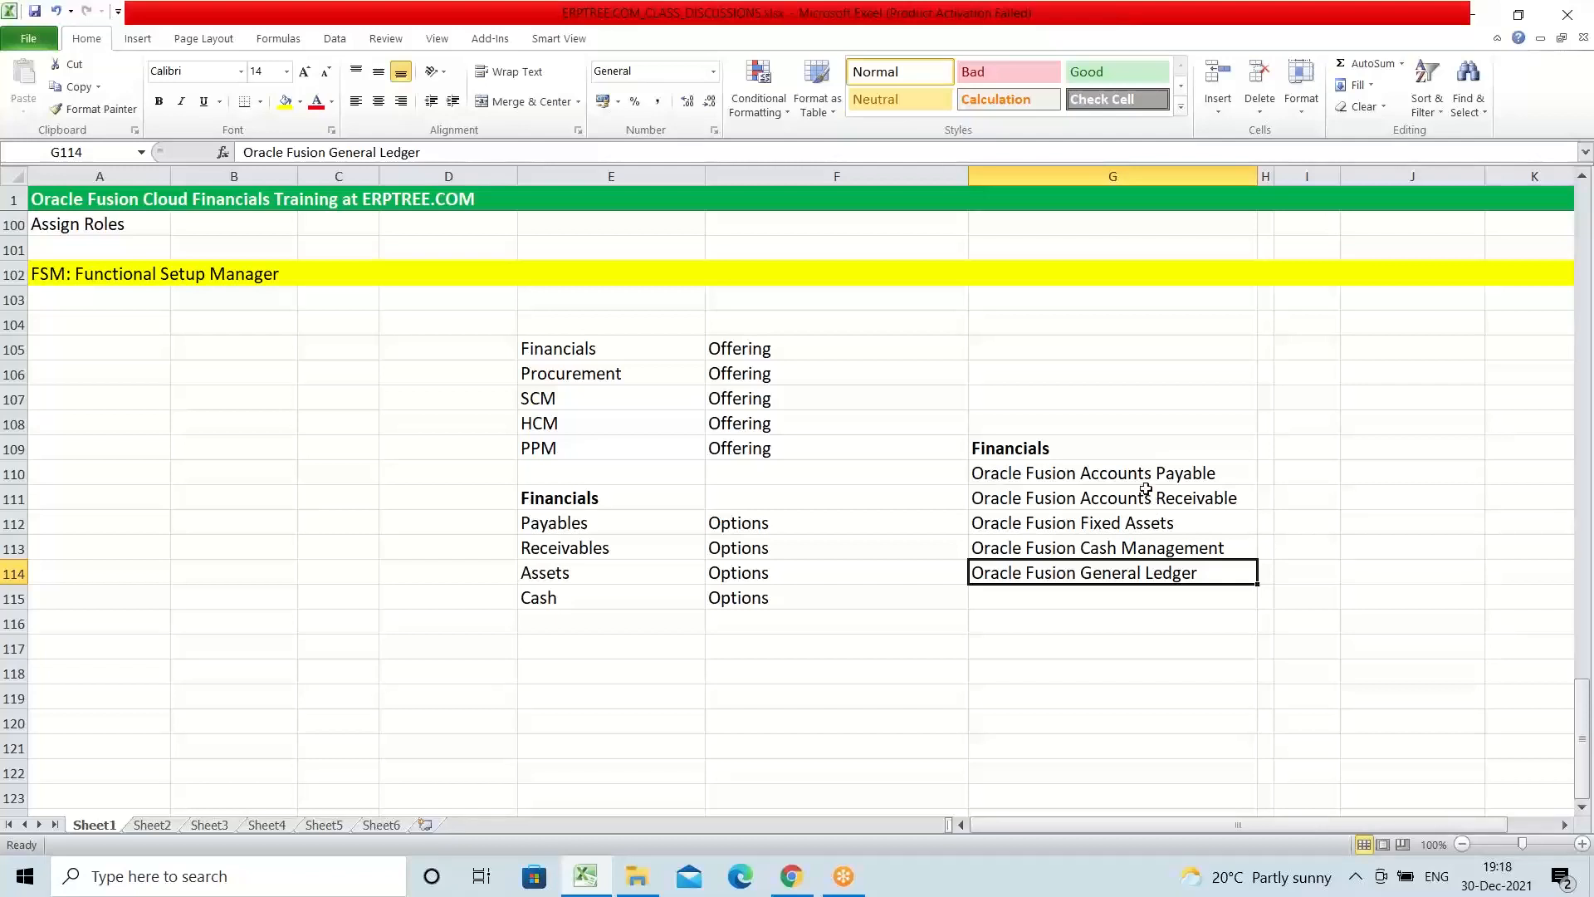
Step: Compare the full Financials product names in G110 to G114 with the Financials submodules and their Options labels in rows 111 to 115
drag(1025, 471, 1170, 574)
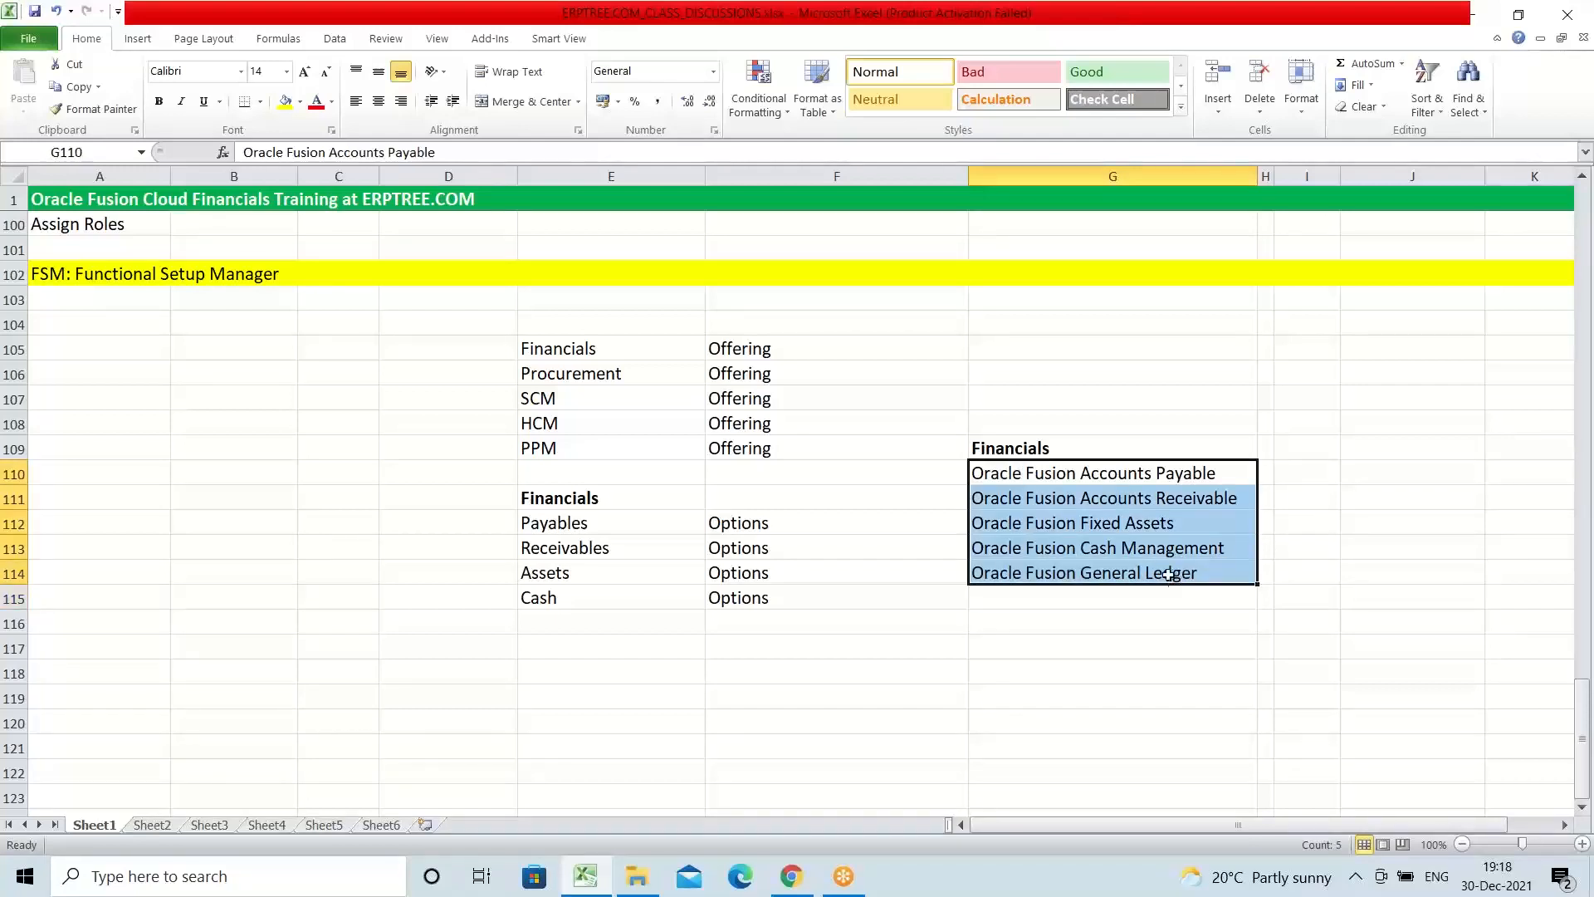
click(1046, 452)
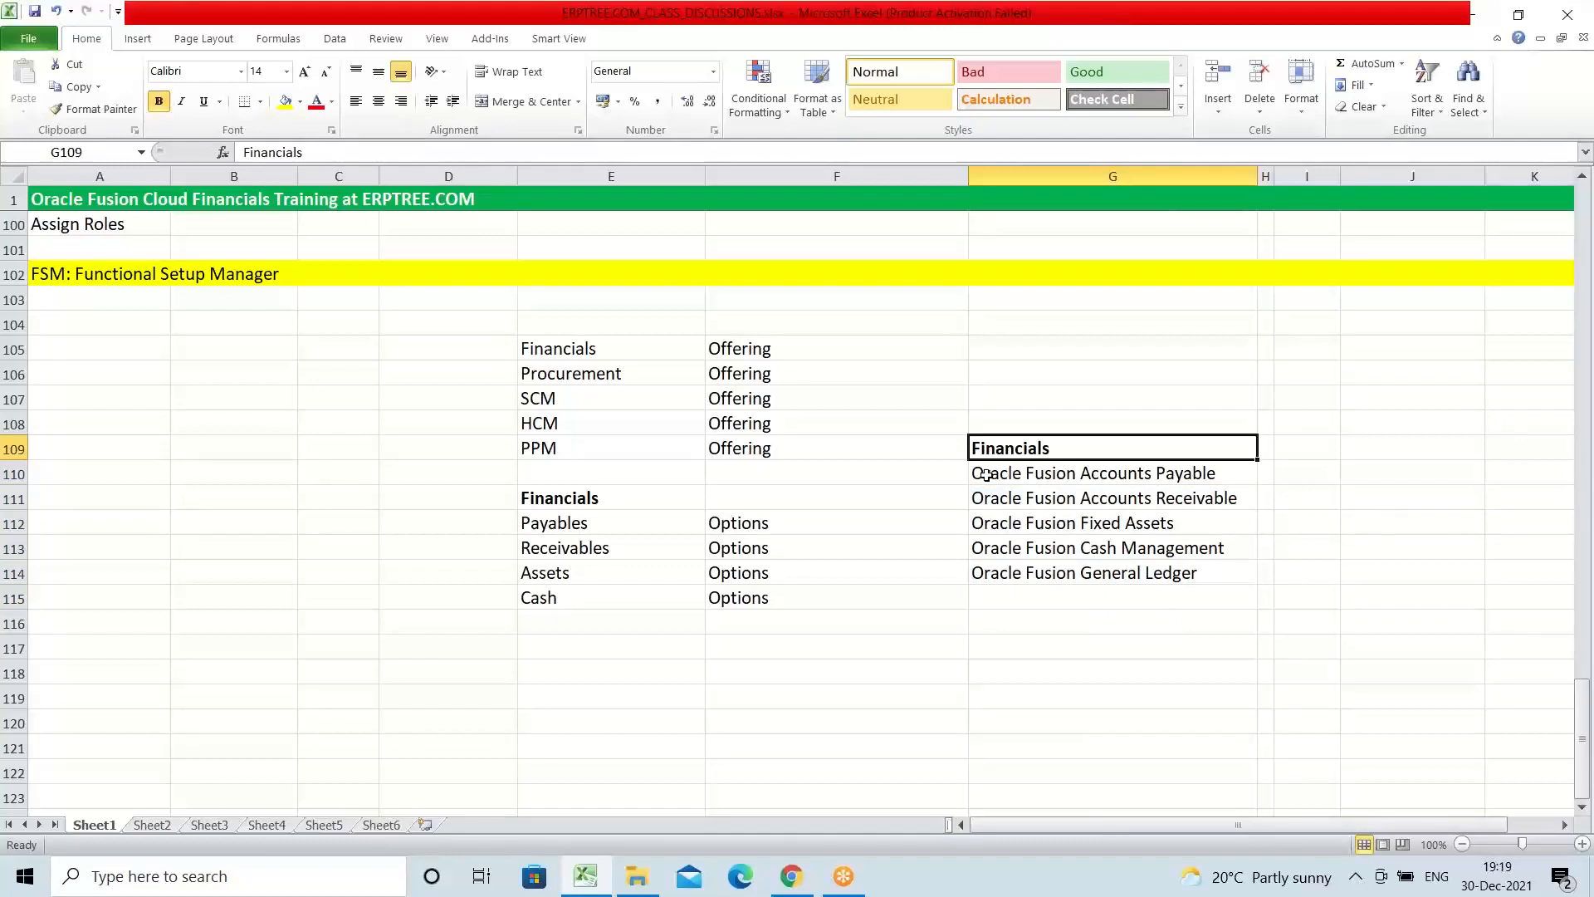
drag(1063, 474, 1206, 573)
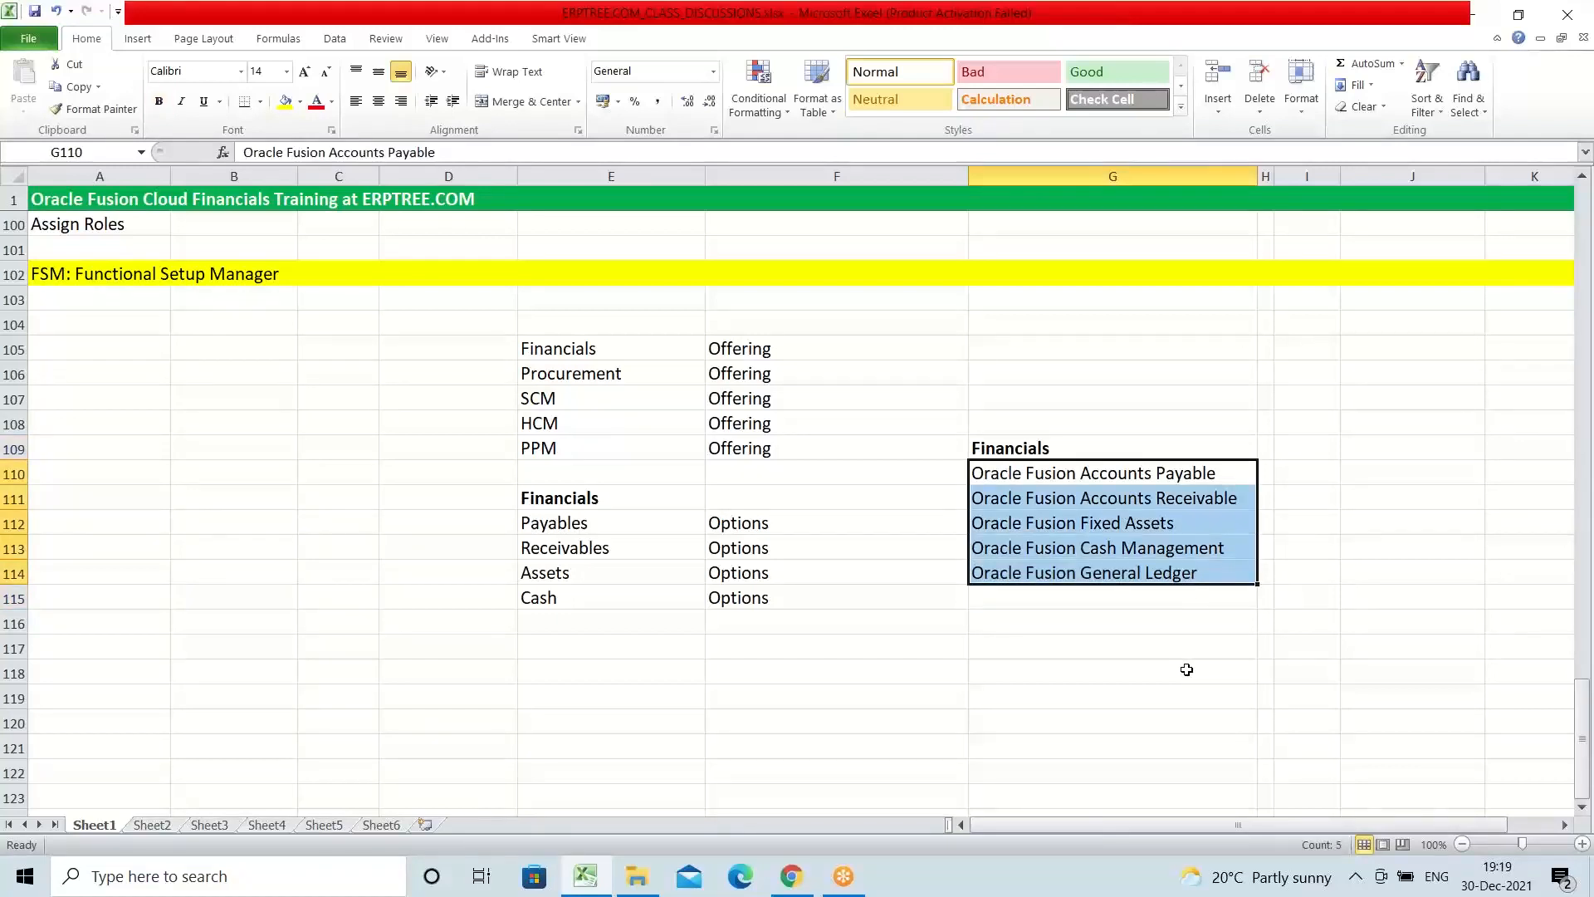
click(1025, 446)
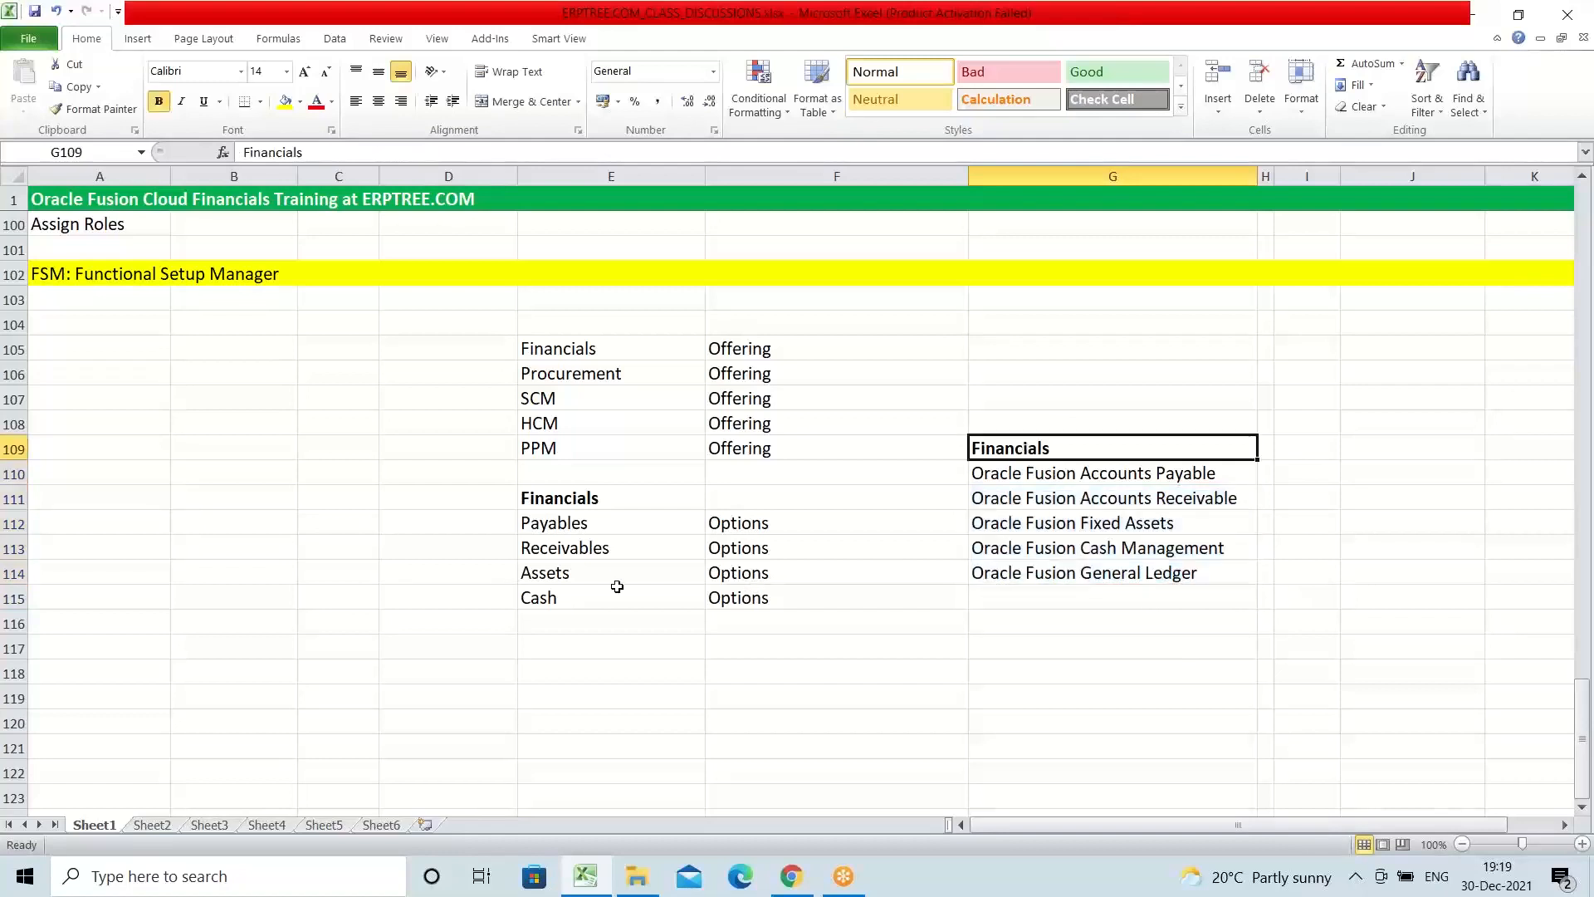
click(570, 495)
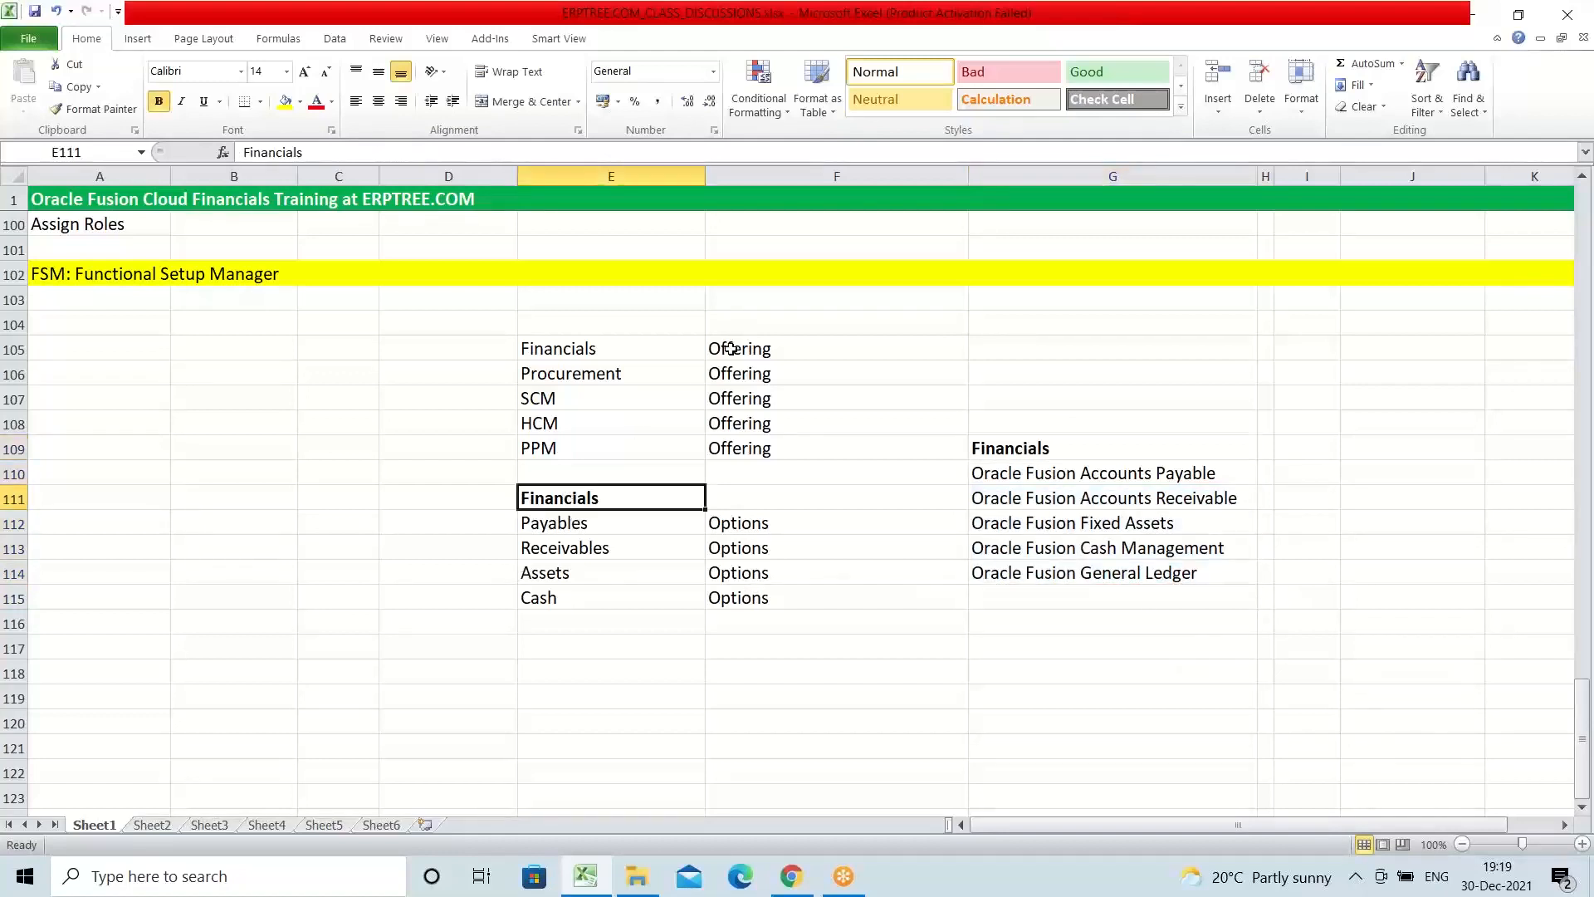
click(559, 524)
drag(559, 524, 568, 591)
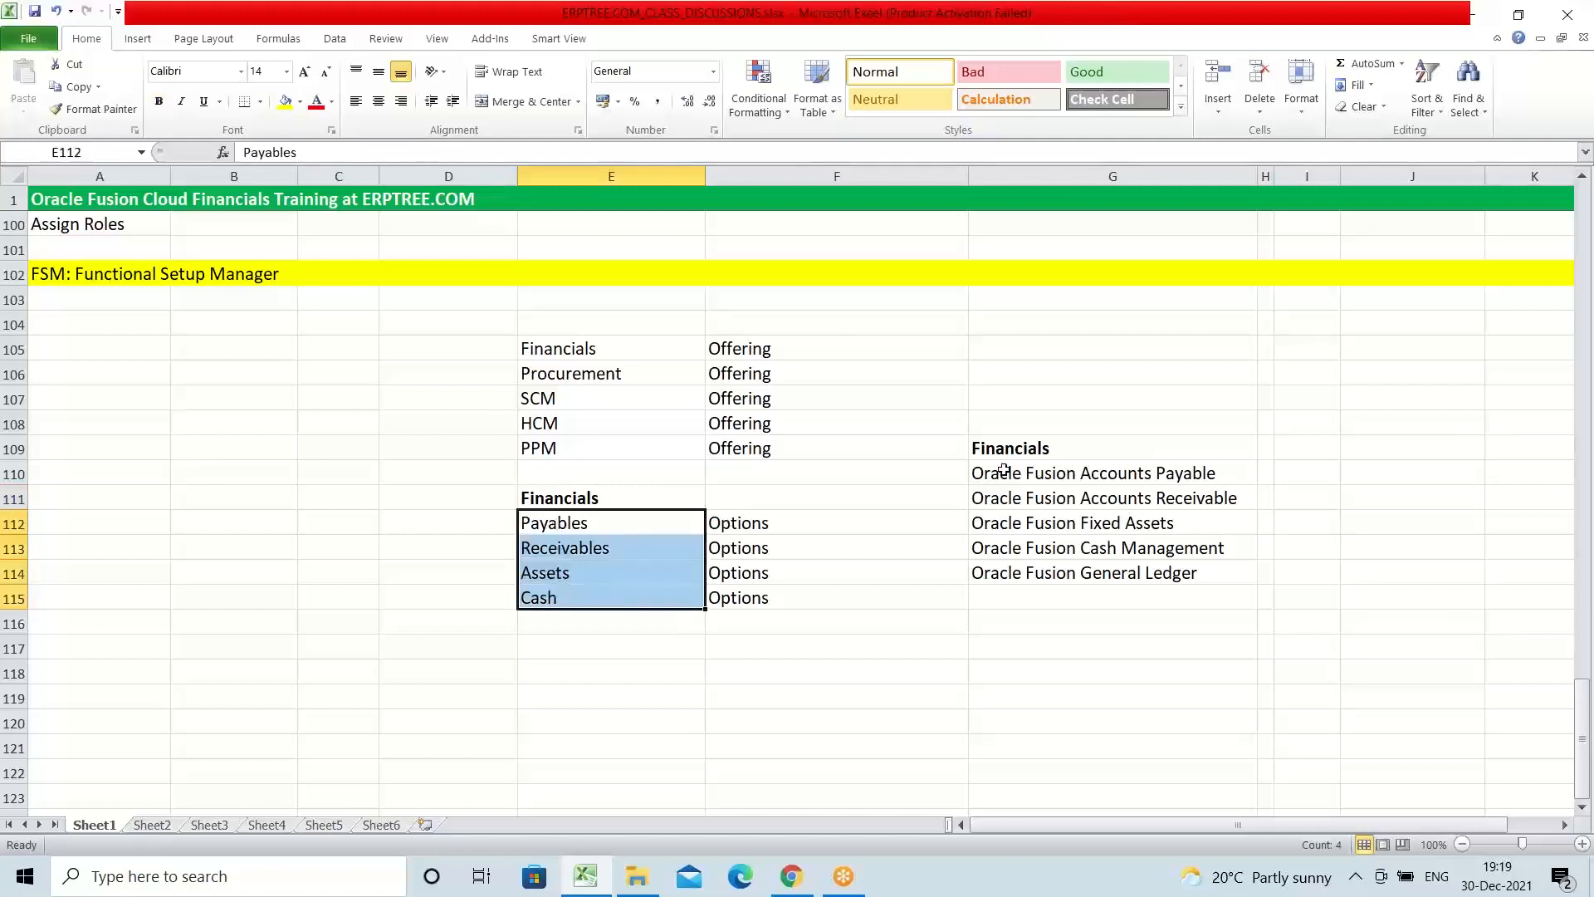
drag(1003, 472, 1171, 571)
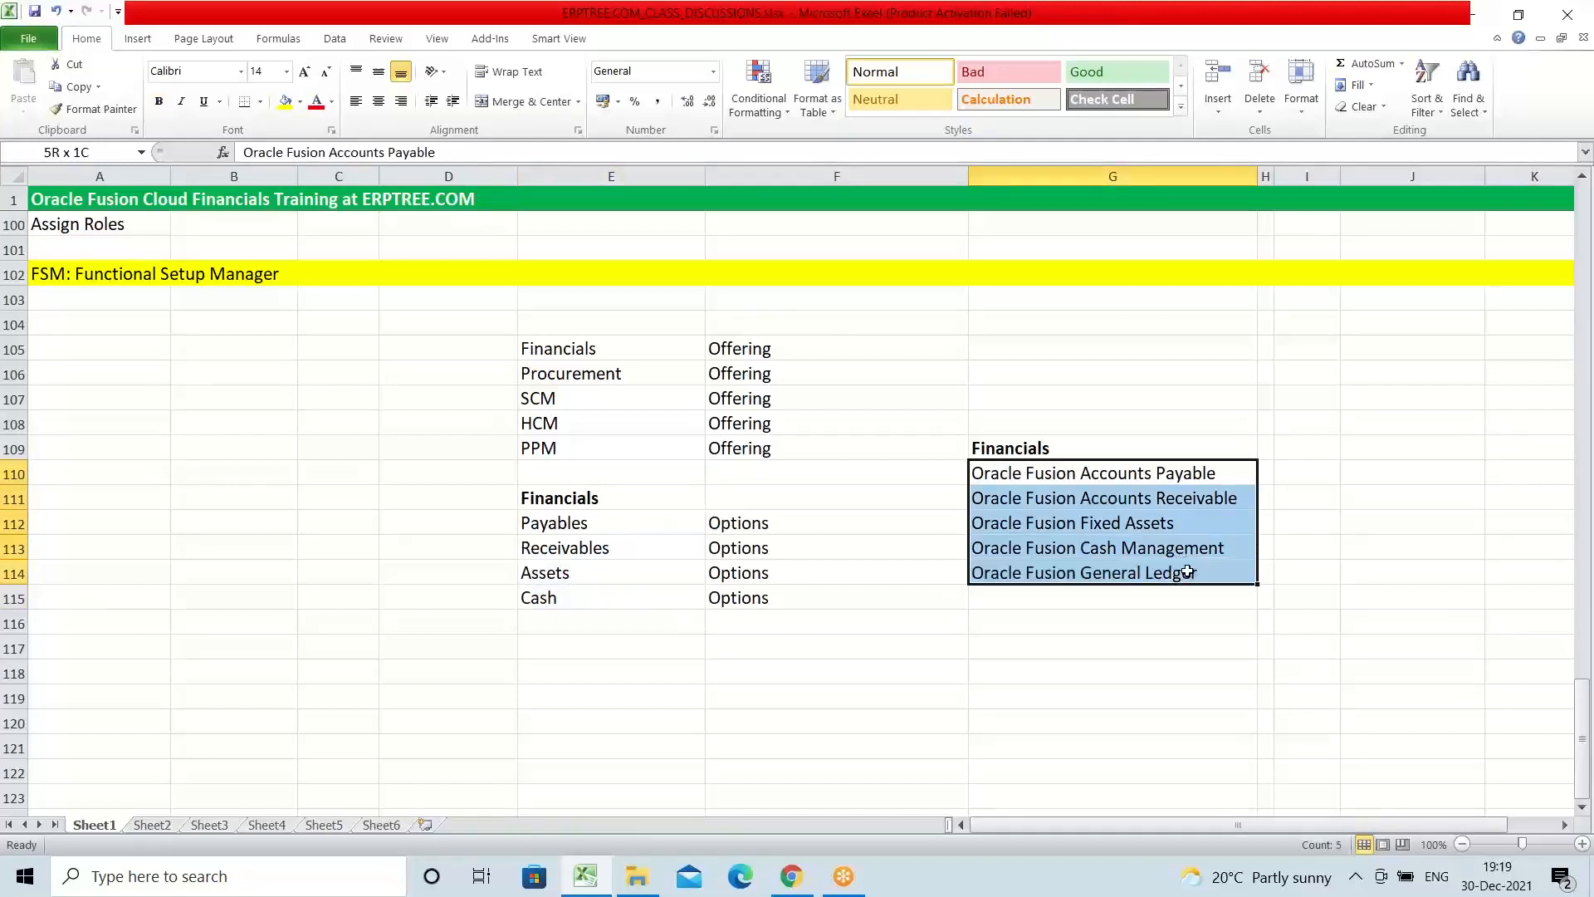
click(732, 527)
click(558, 501)
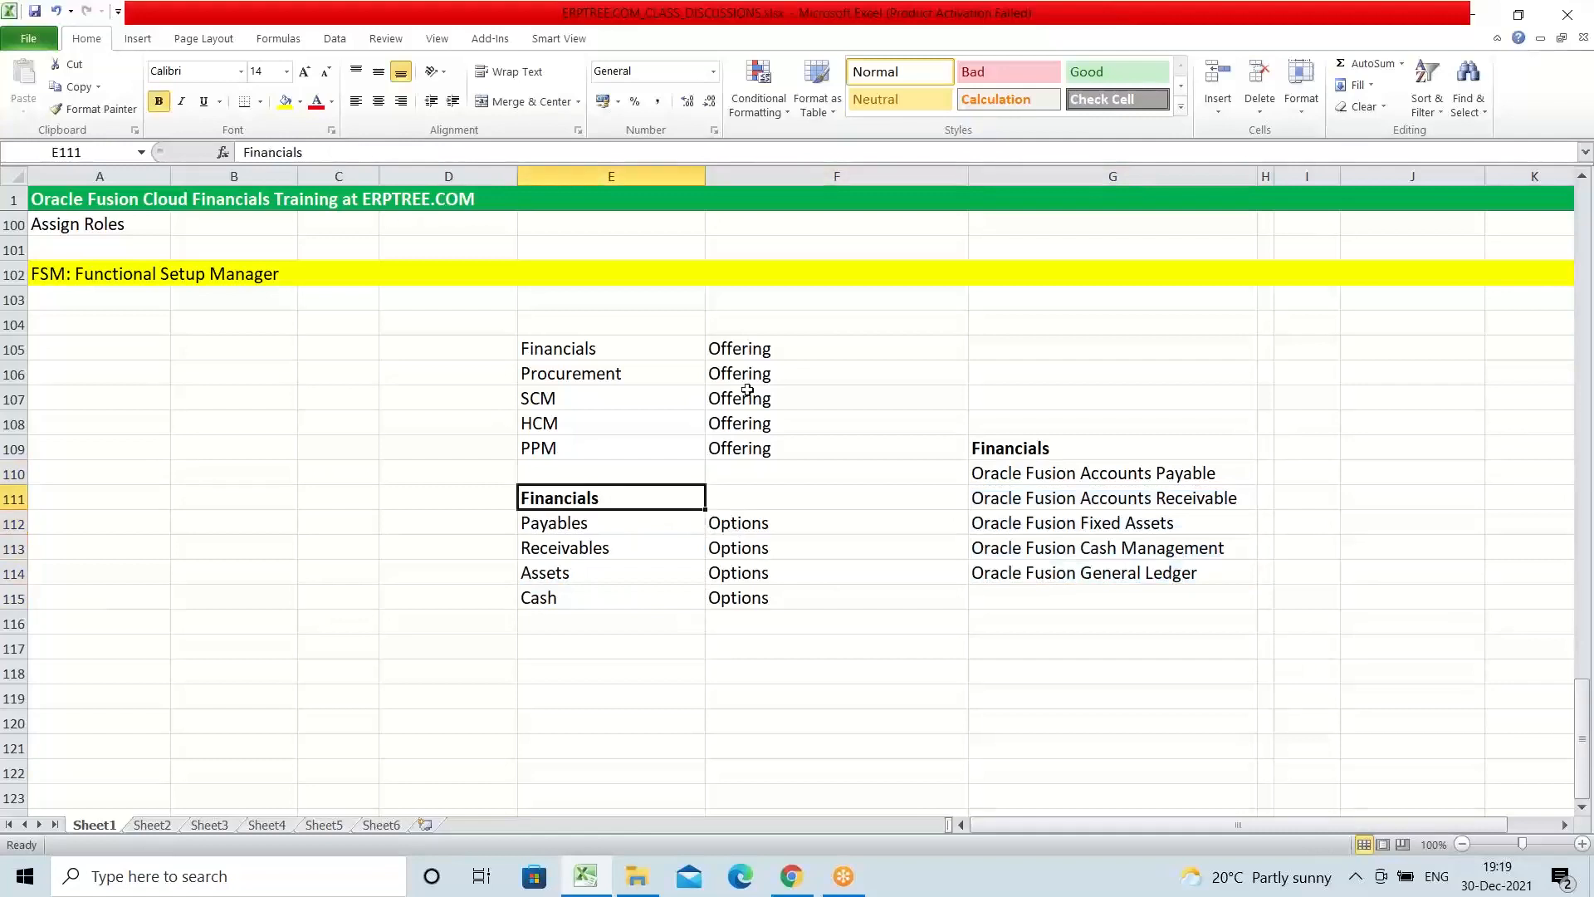
click(752, 351)
drag(1032, 472, 1170, 563)
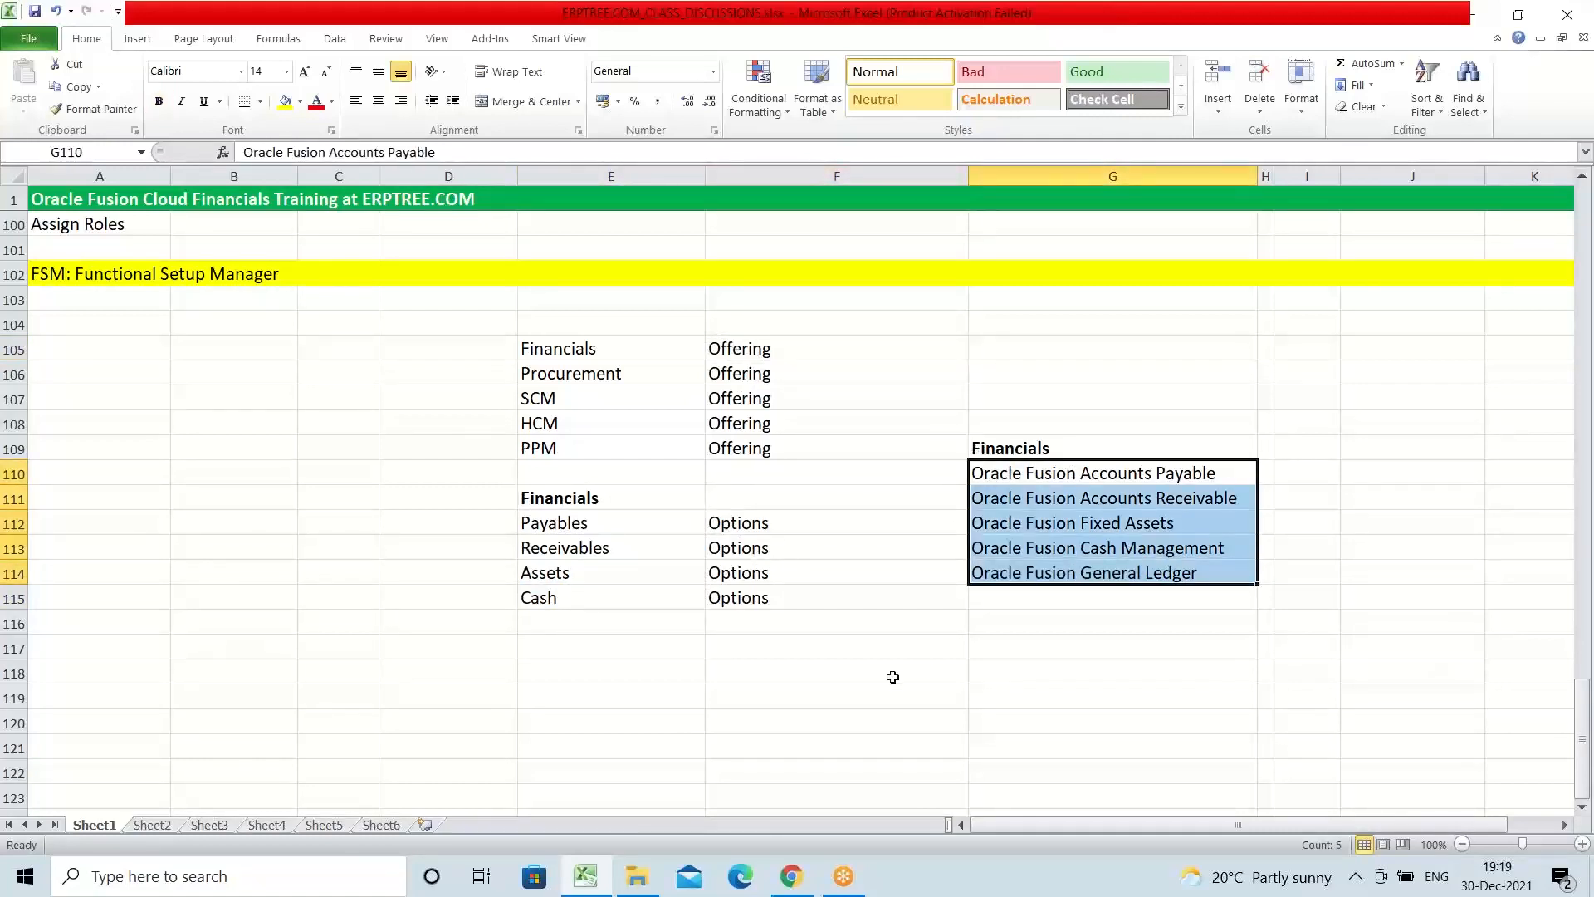
click(738, 524)
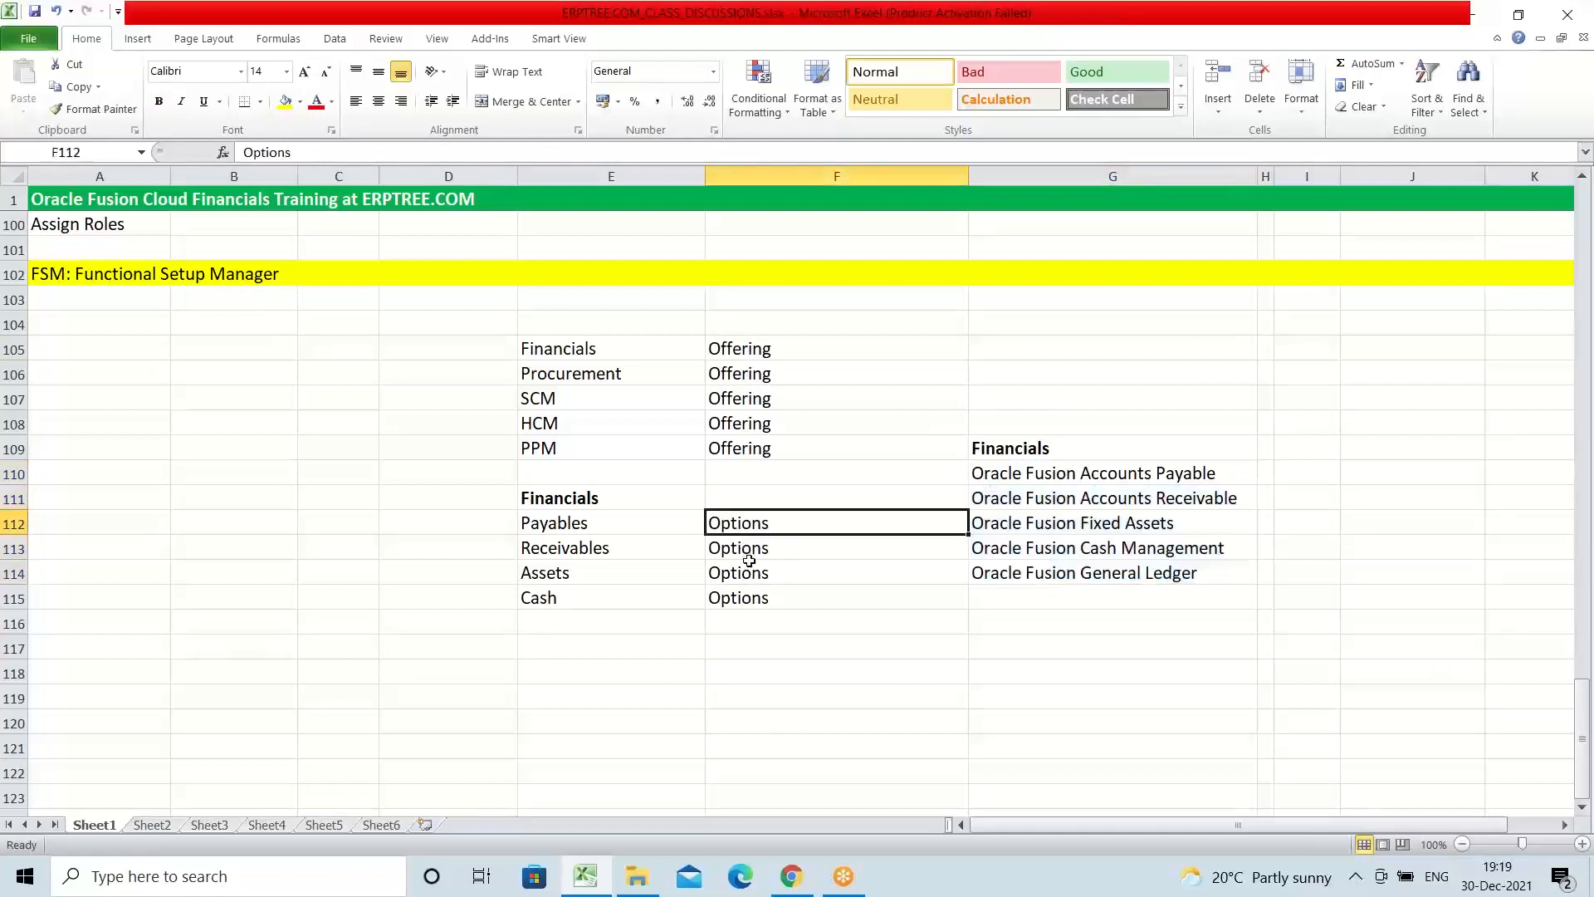
Step: Review the Procurement, SCM and HCM offerings, the Offering and Options labels in column F, and the whole block E105 to G115
click(596, 372)
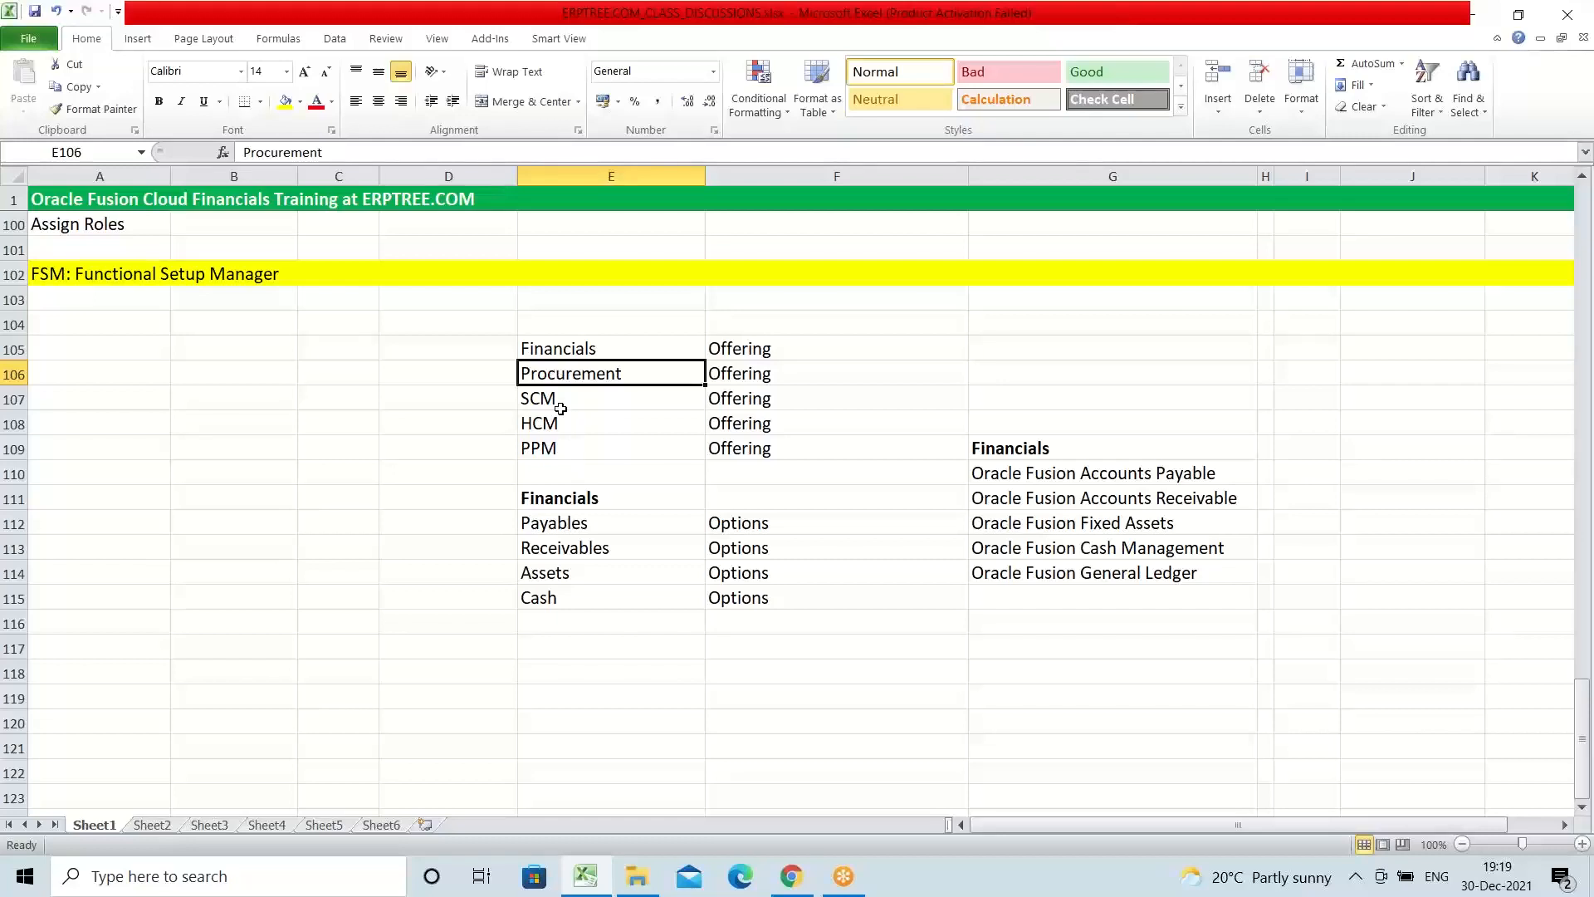
click(542, 398)
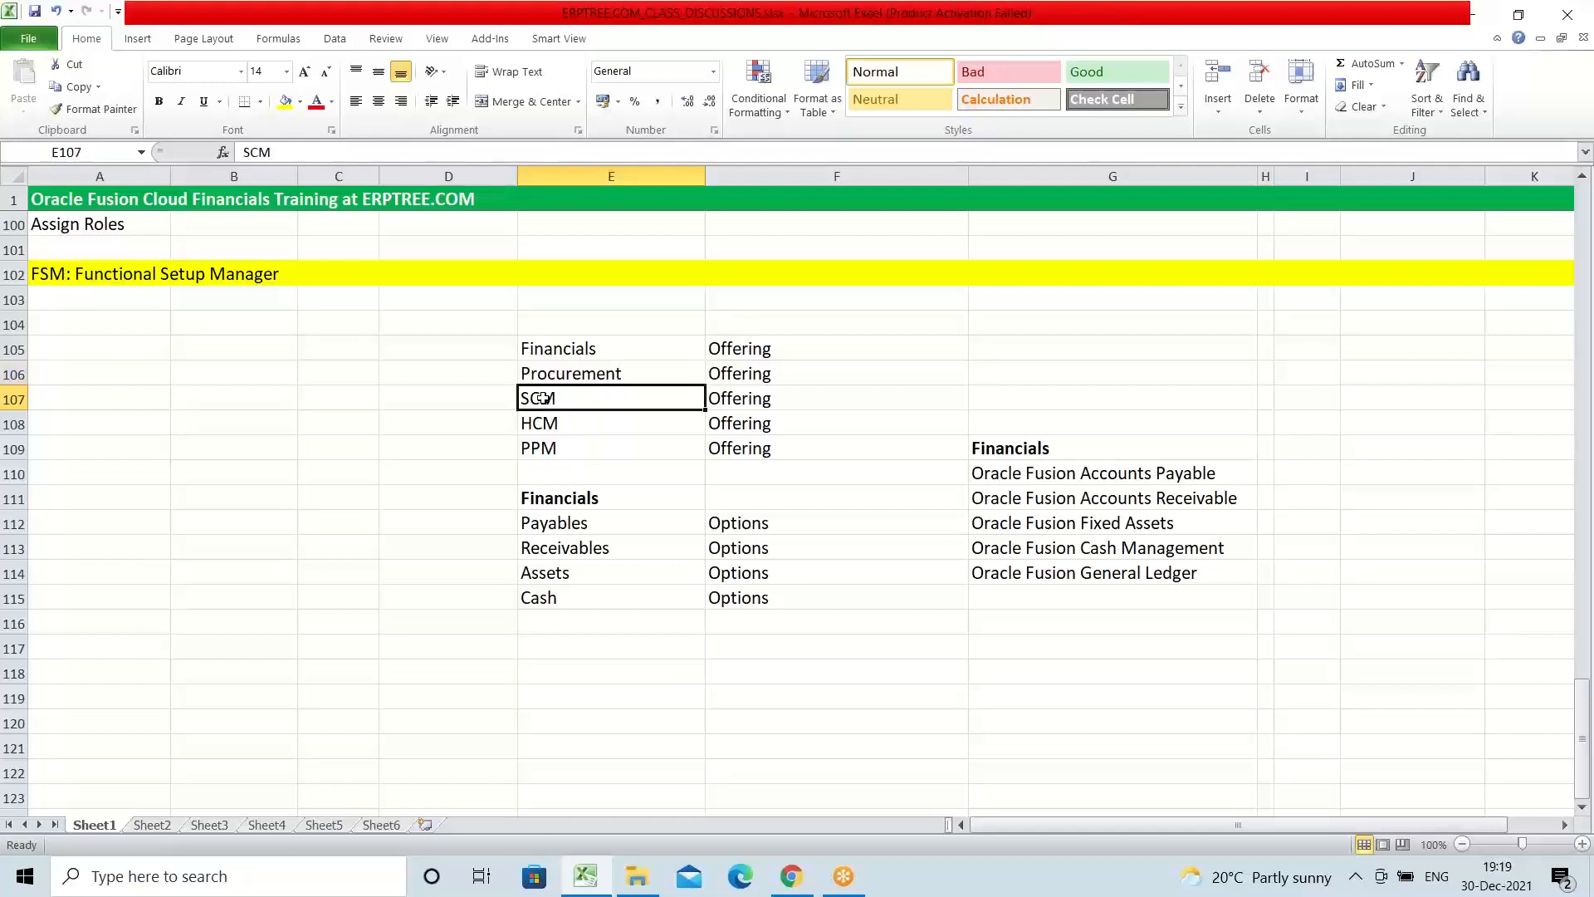
click(577, 424)
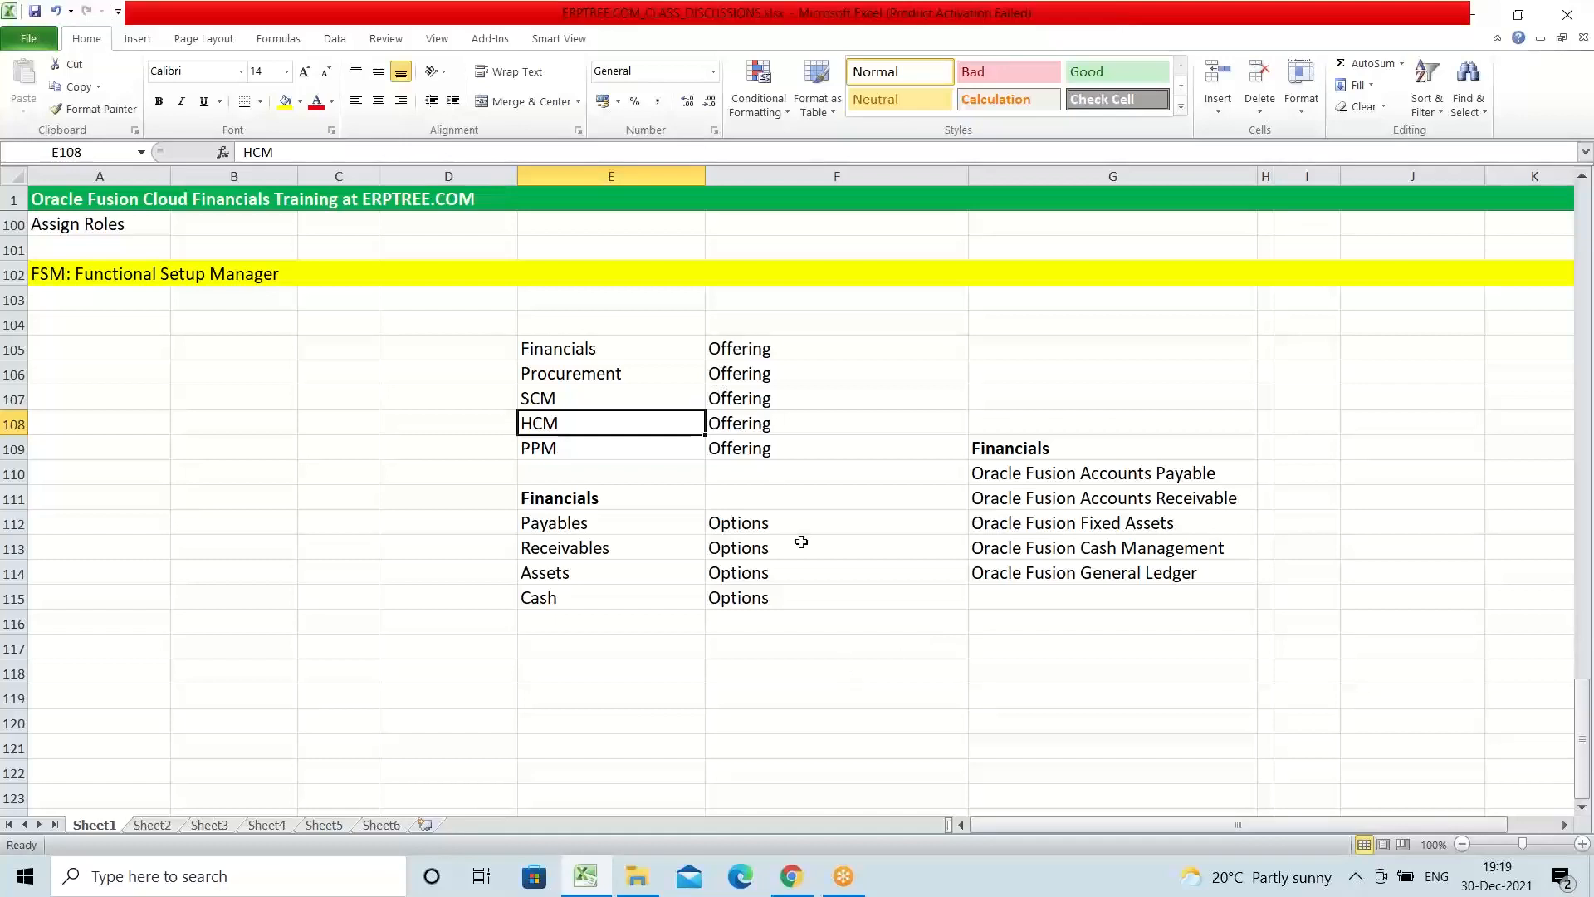
drag(769, 344, 796, 613)
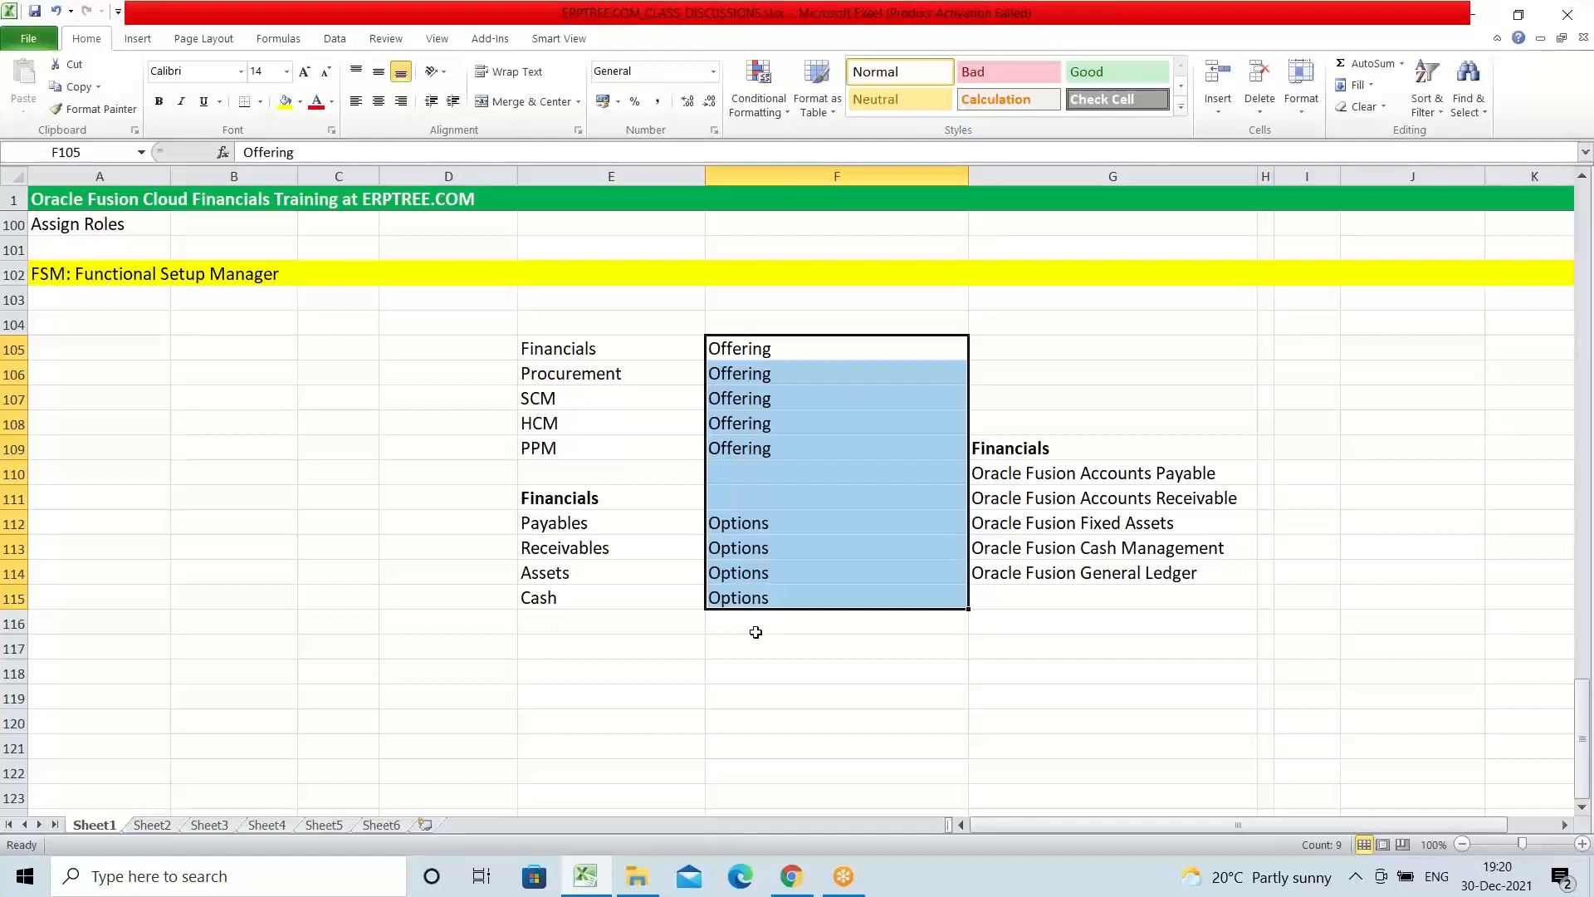
click(1009, 451)
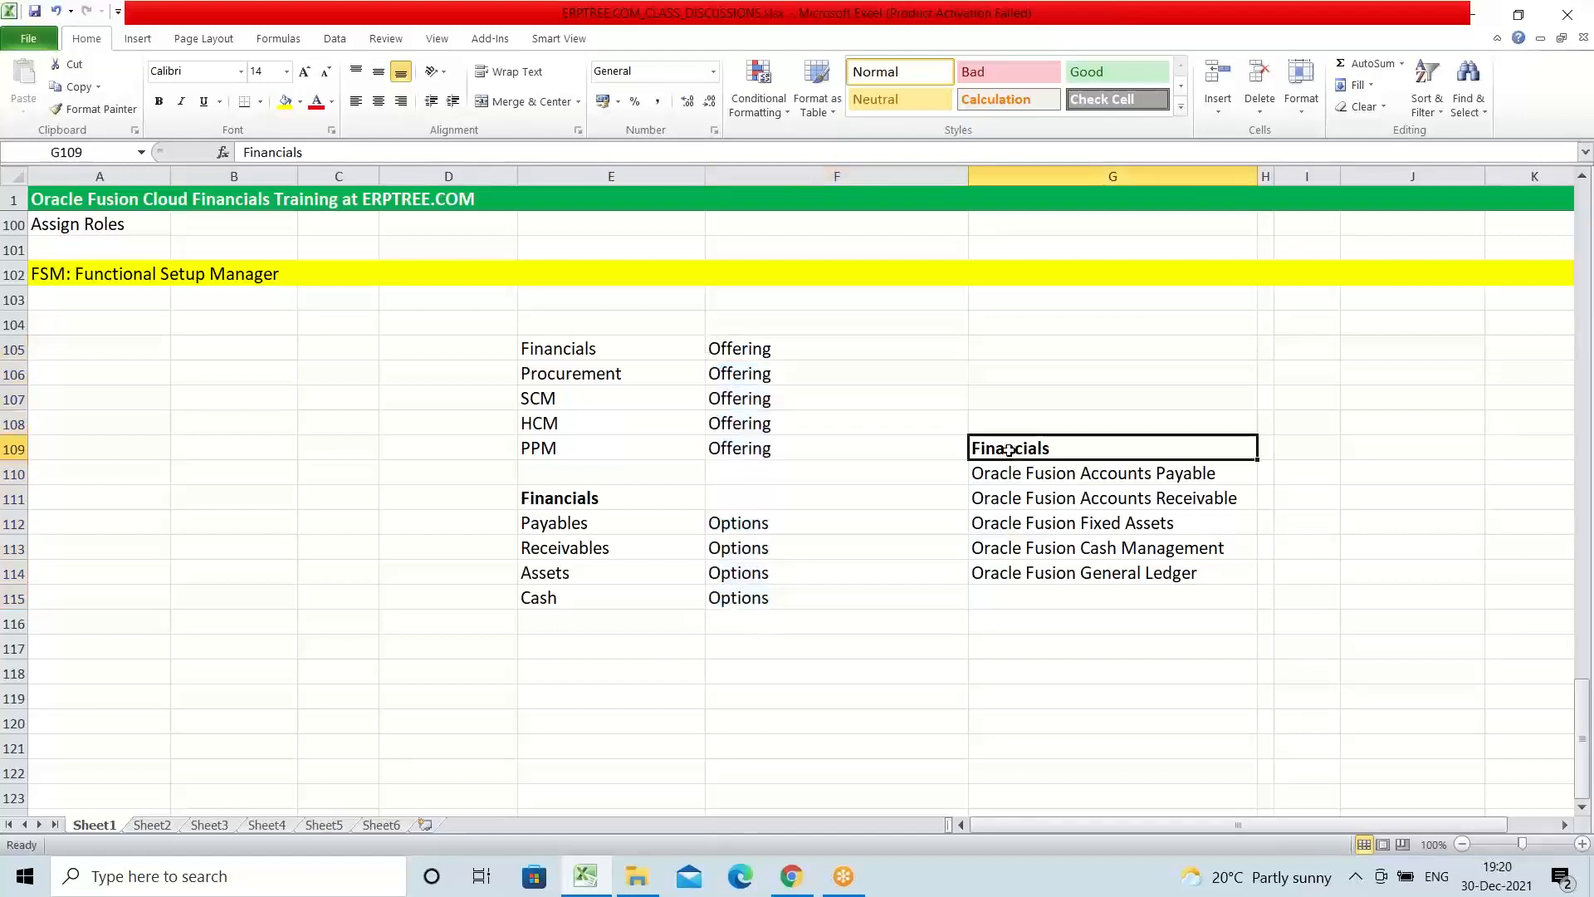
drag(1009, 475, 1221, 571)
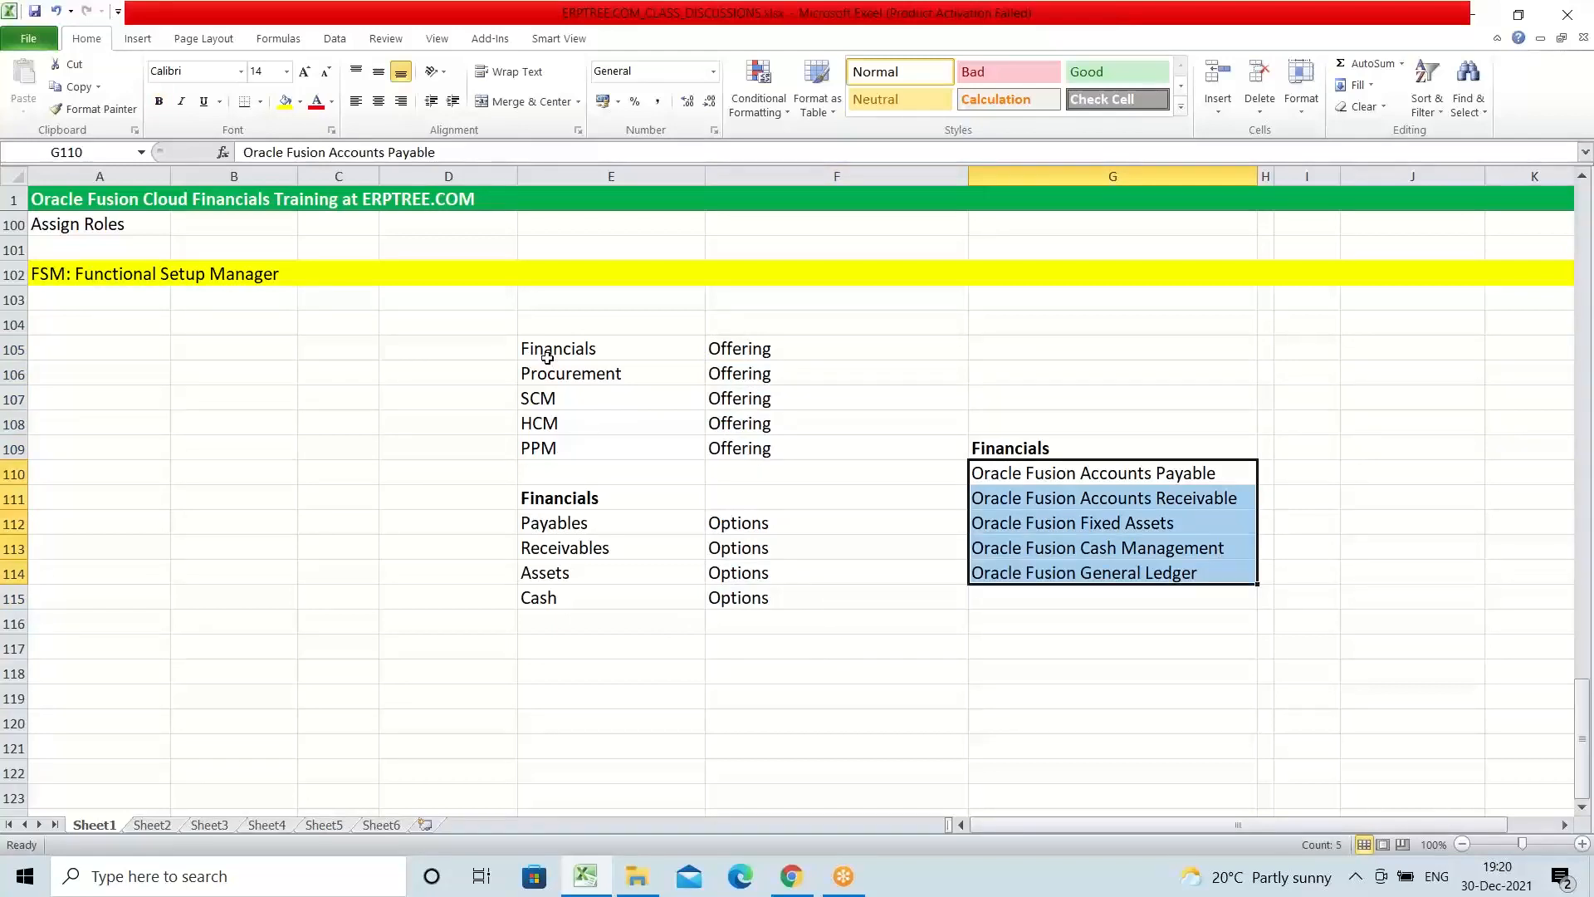
drag(548, 356, 1139, 595)
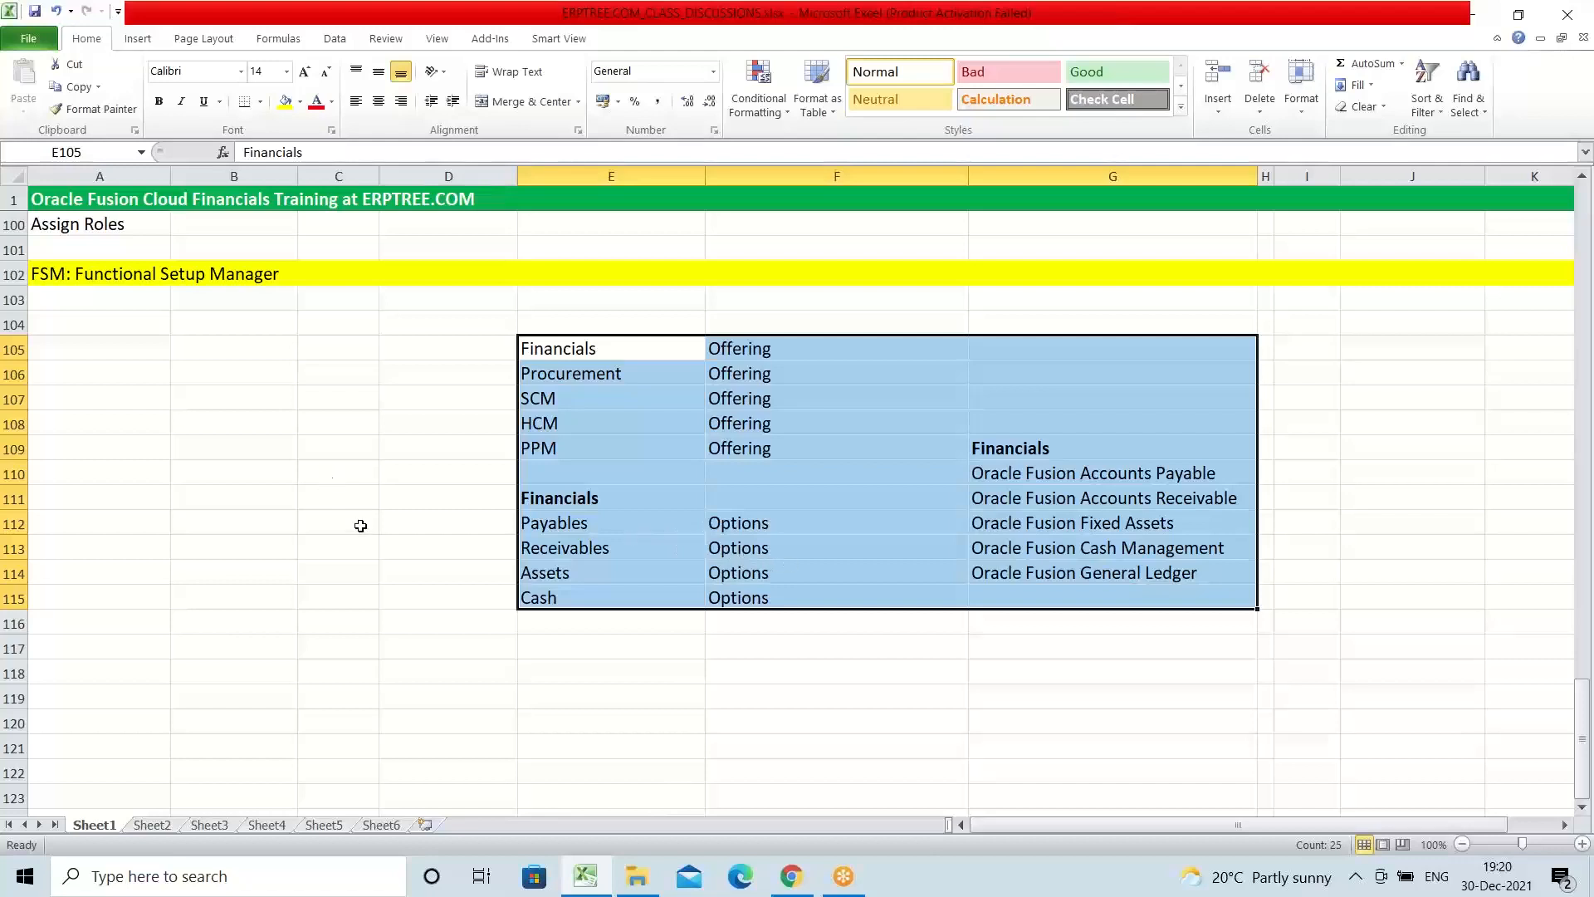
click(72, 298)
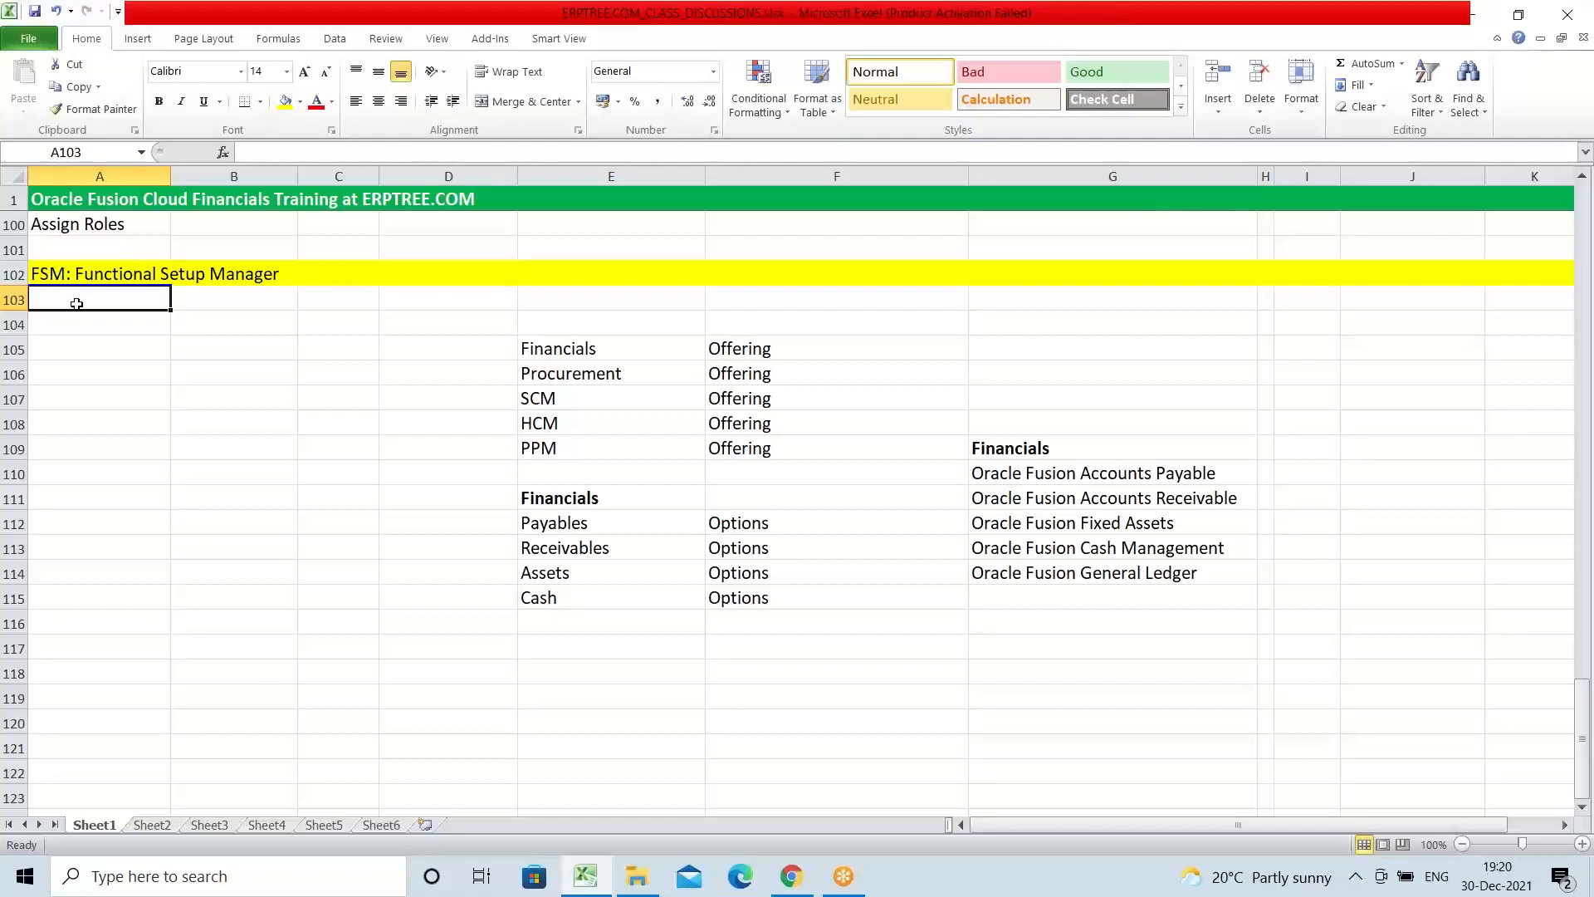
Step: Examine the Financials offering in E105 alongside the individual product names listed under the Financials heading in column G
click(597, 351)
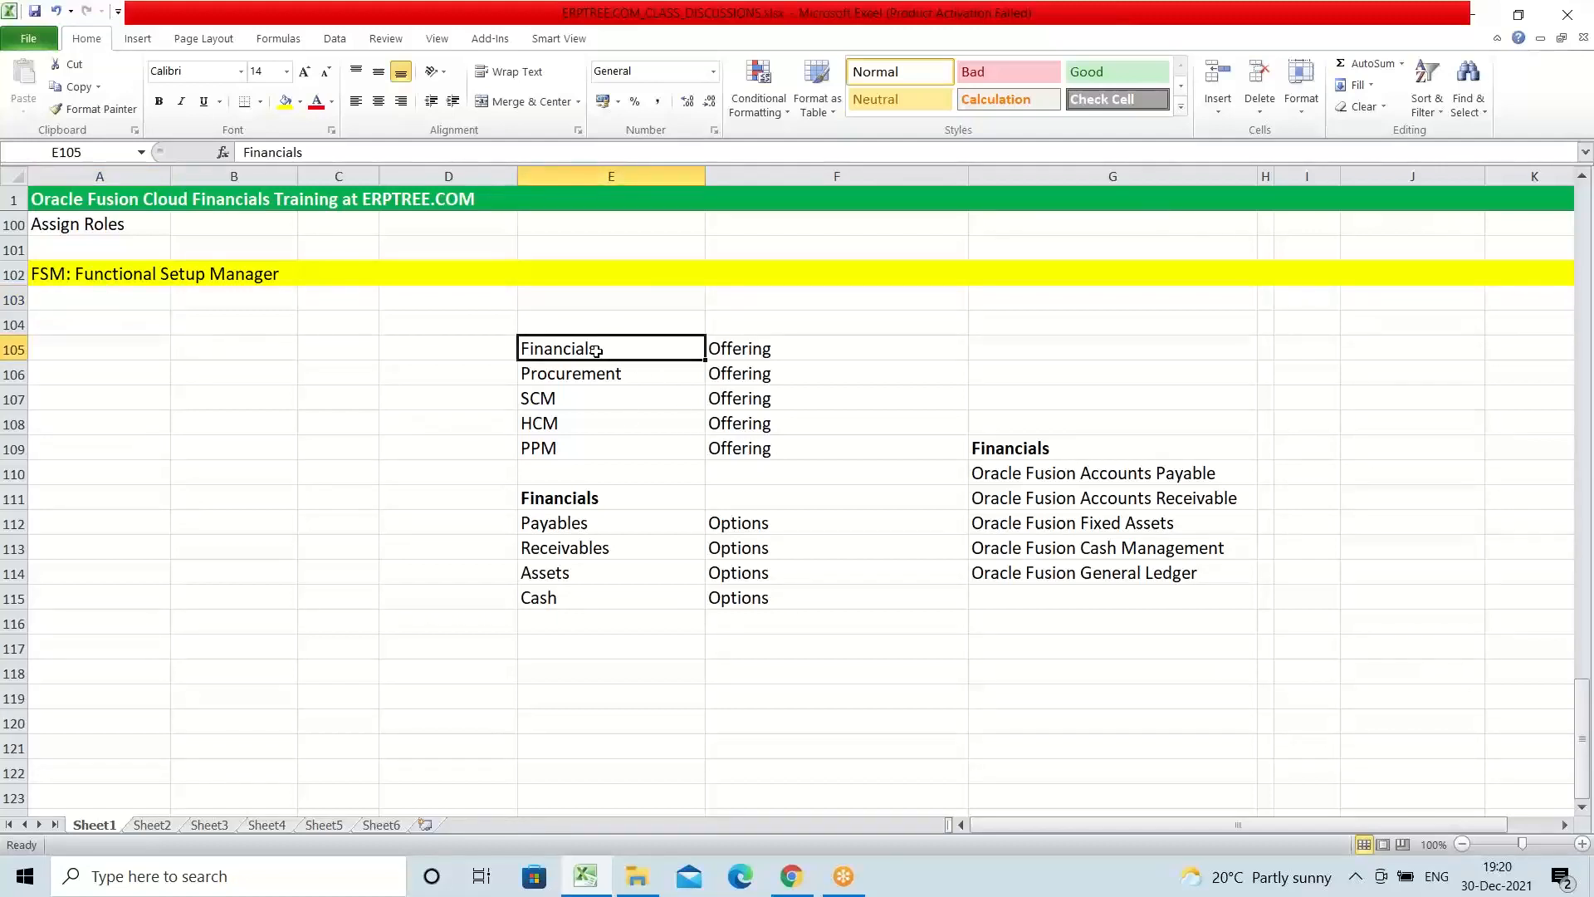
click(988, 446)
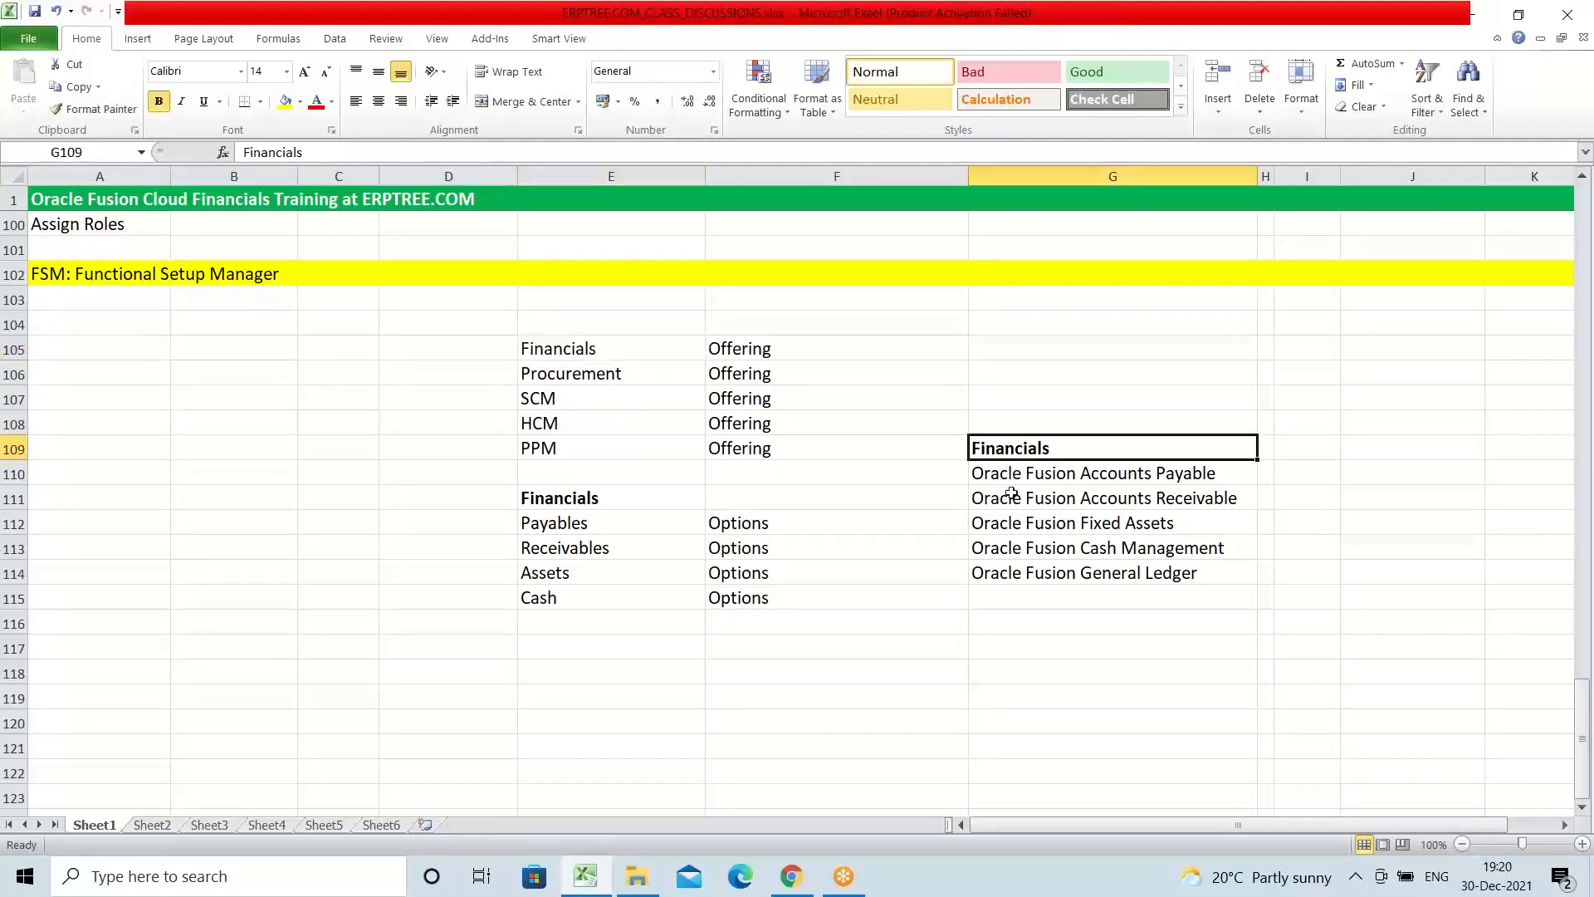
drag(986, 477, 1137, 522)
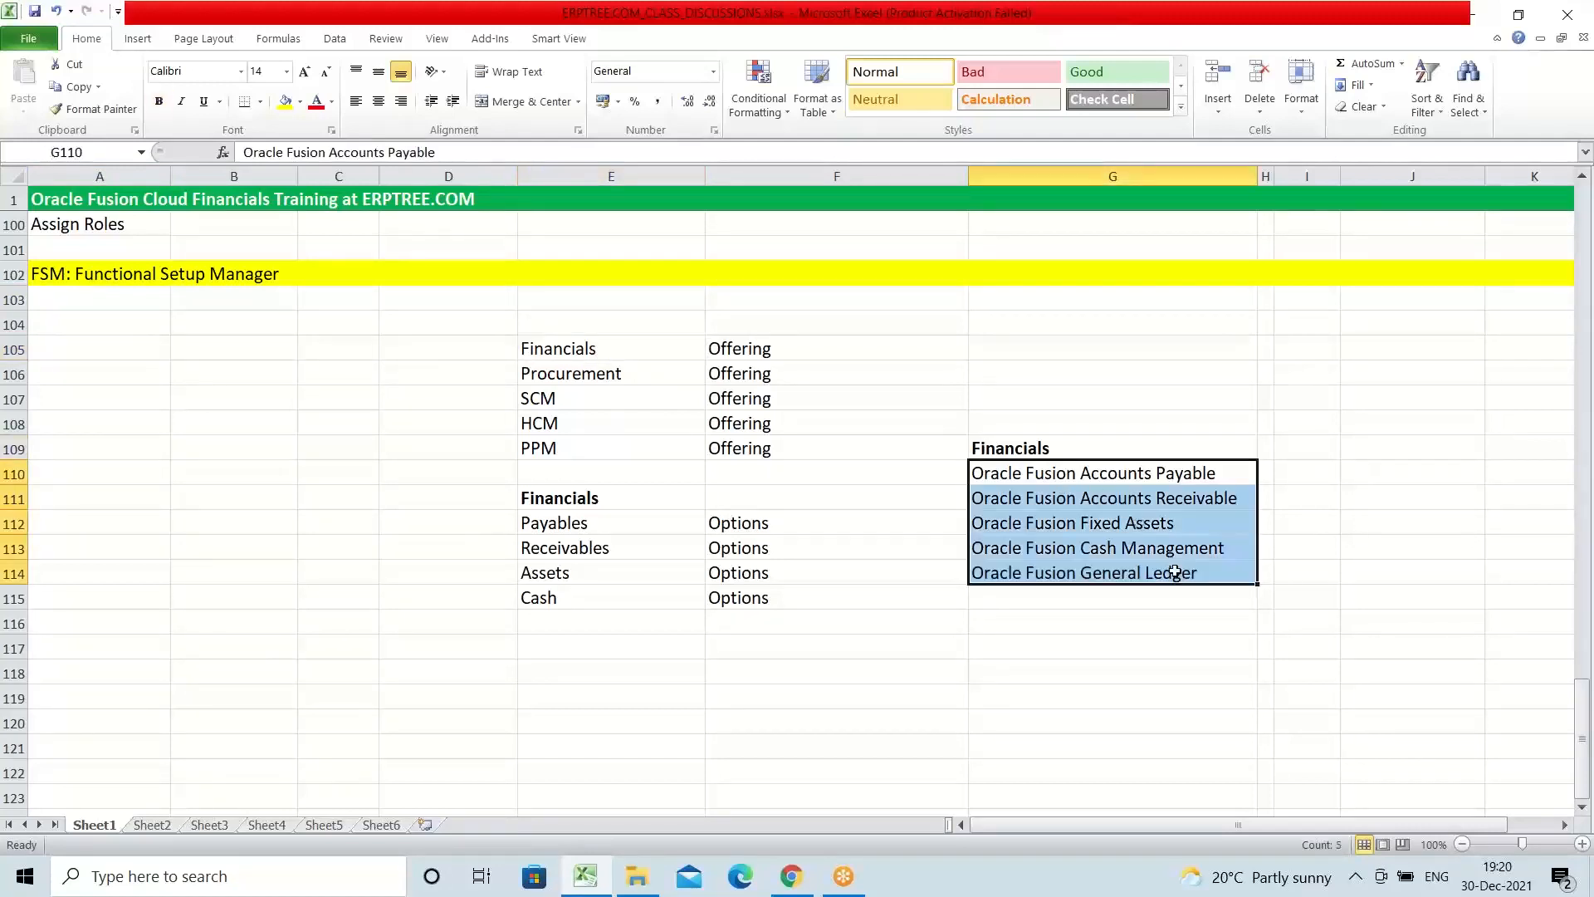
click(997, 475)
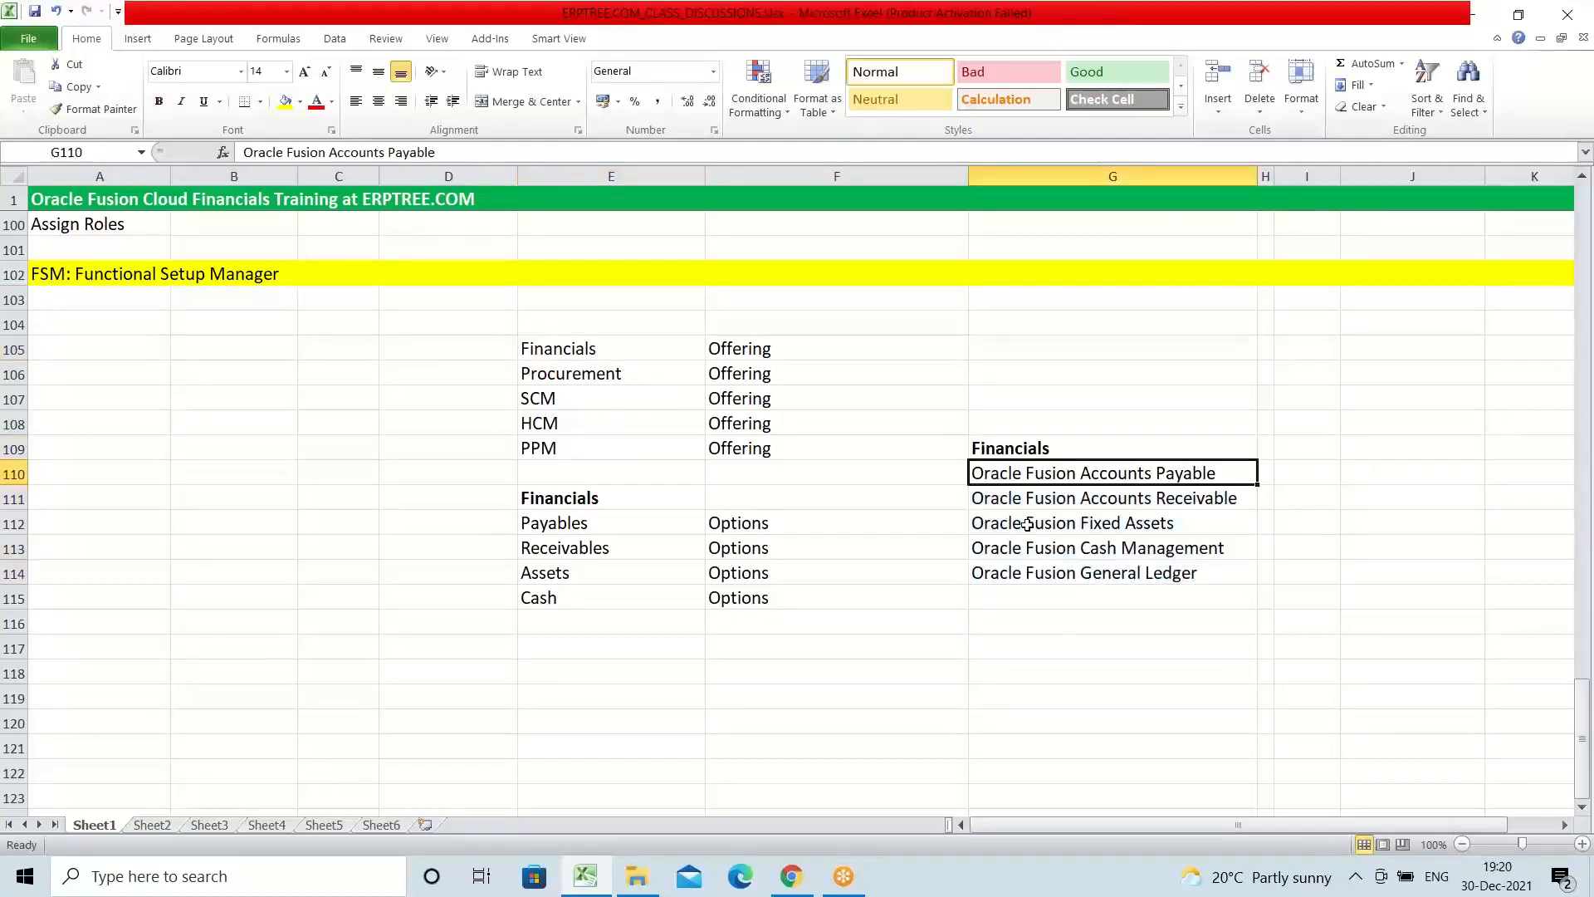
click(1009, 495)
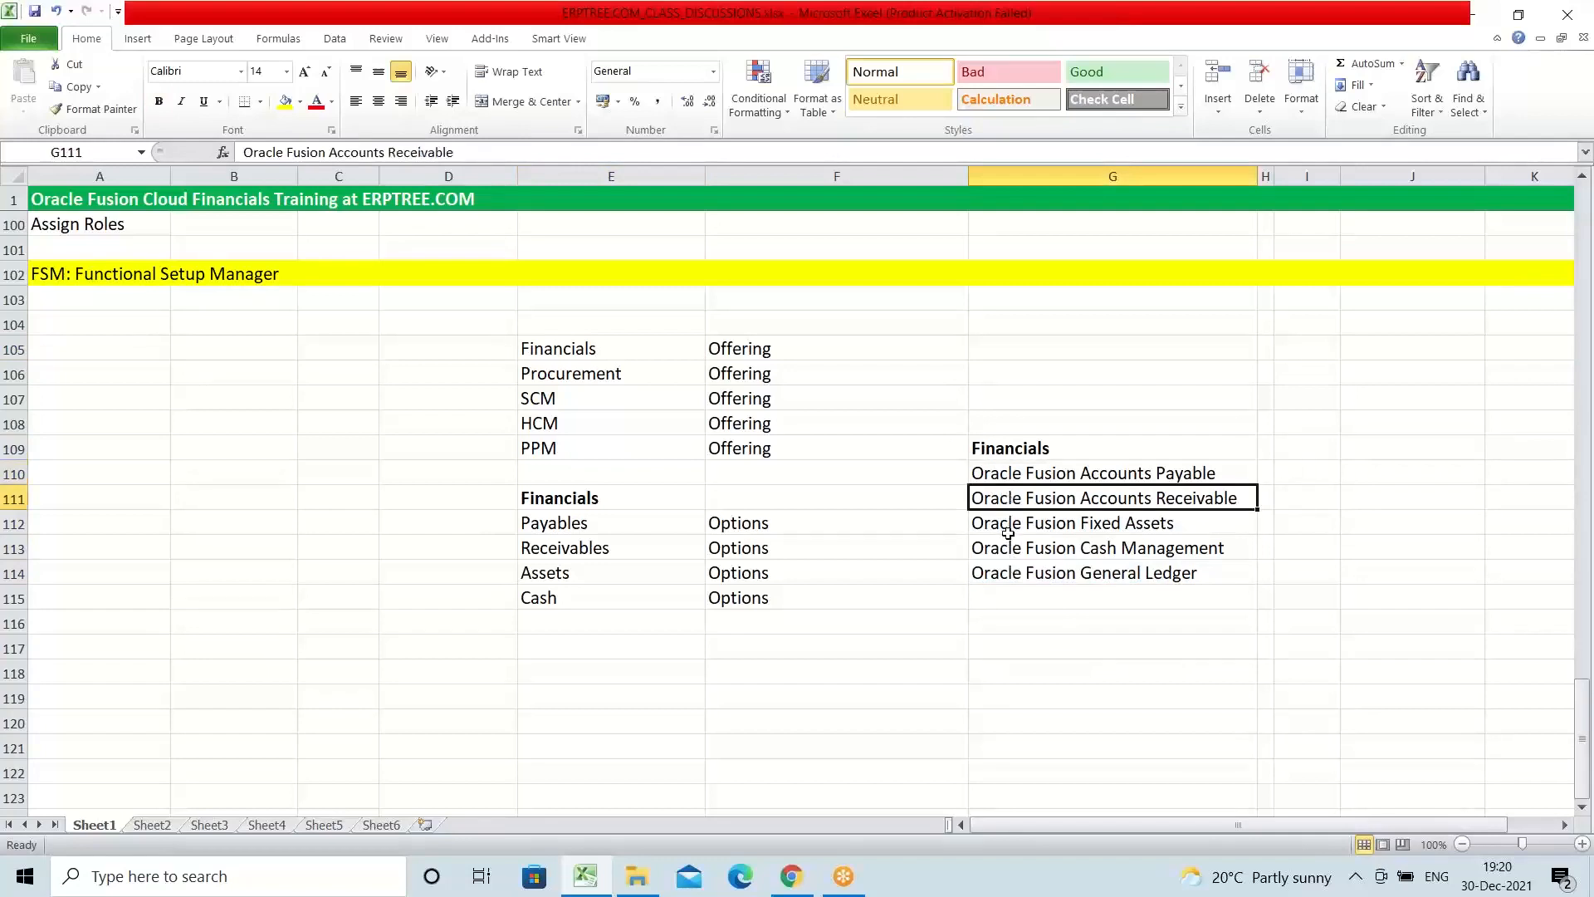
click(1008, 530)
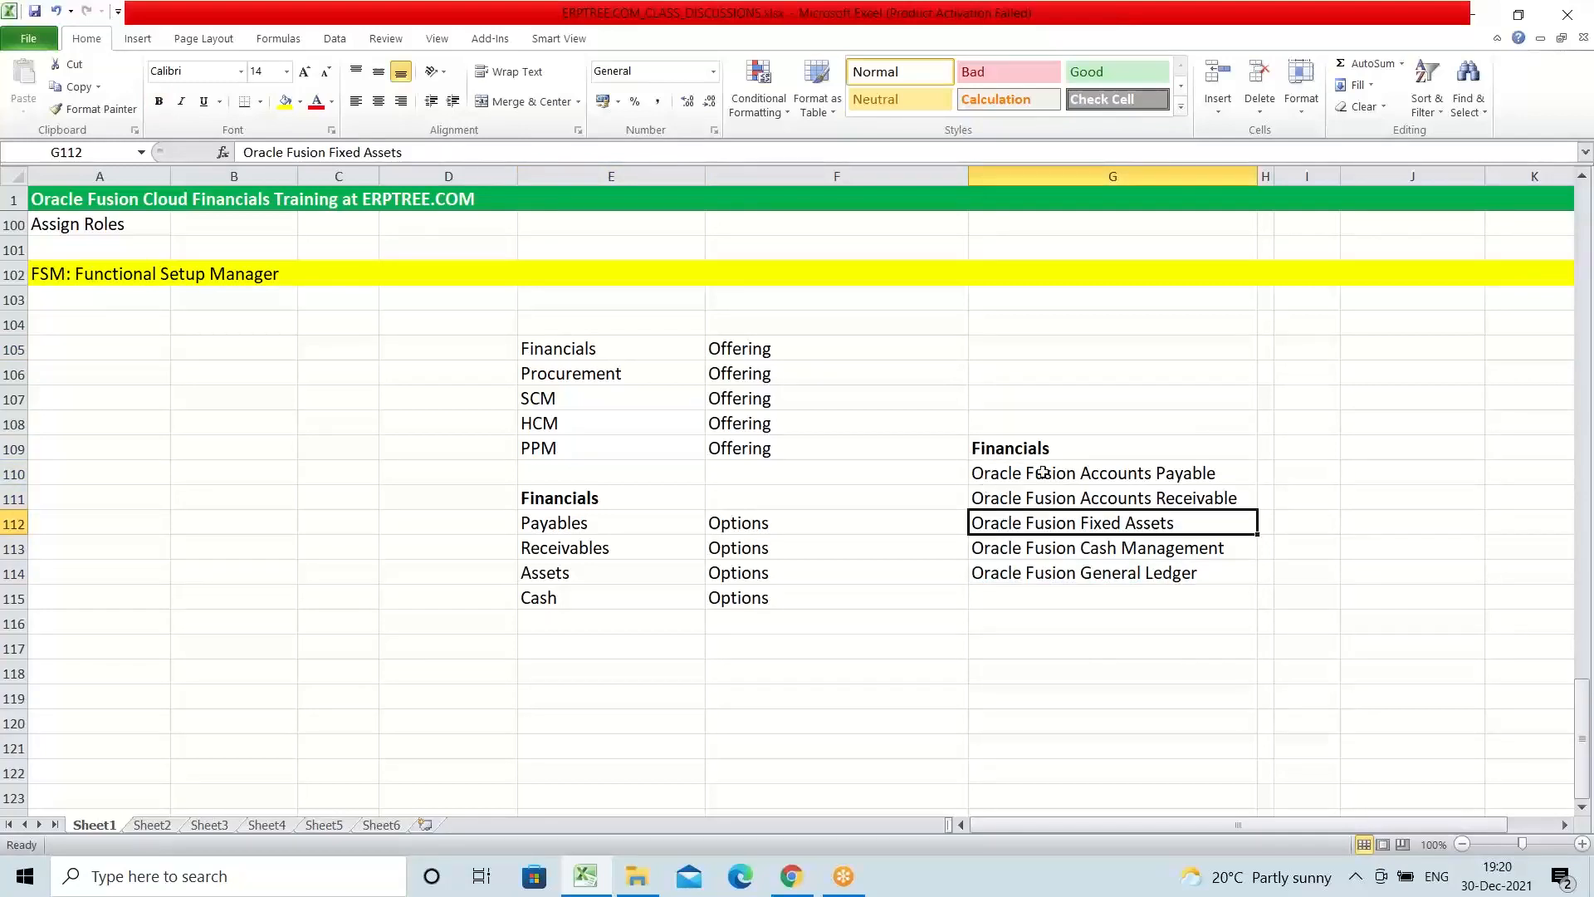
click(999, 477)
drag(999, 477, 1172, 567)
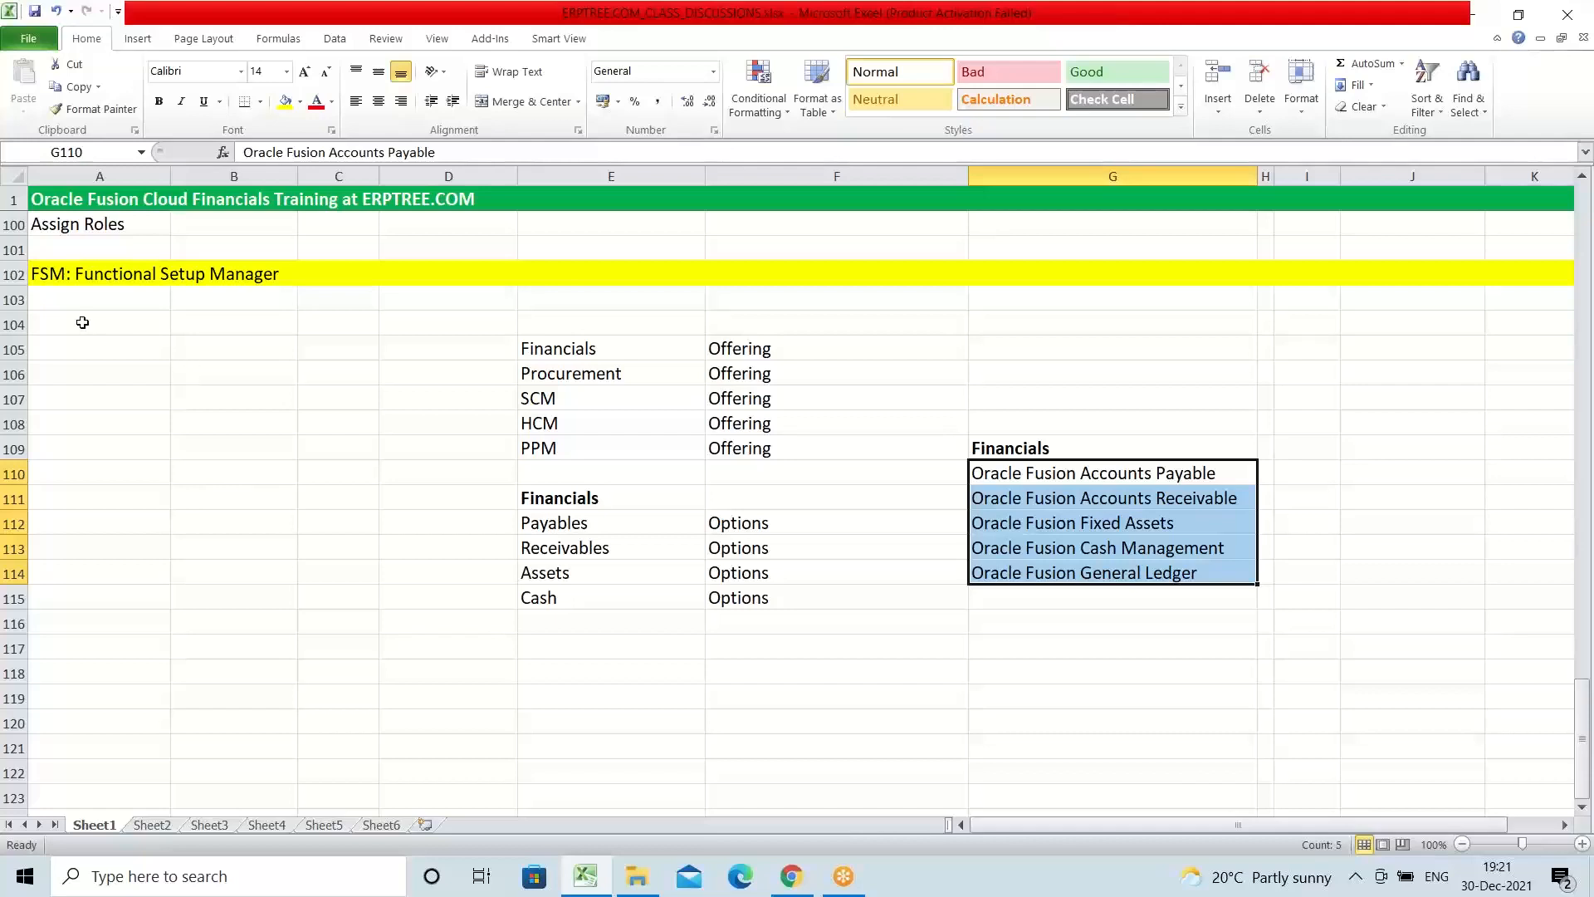
click(68, 300)
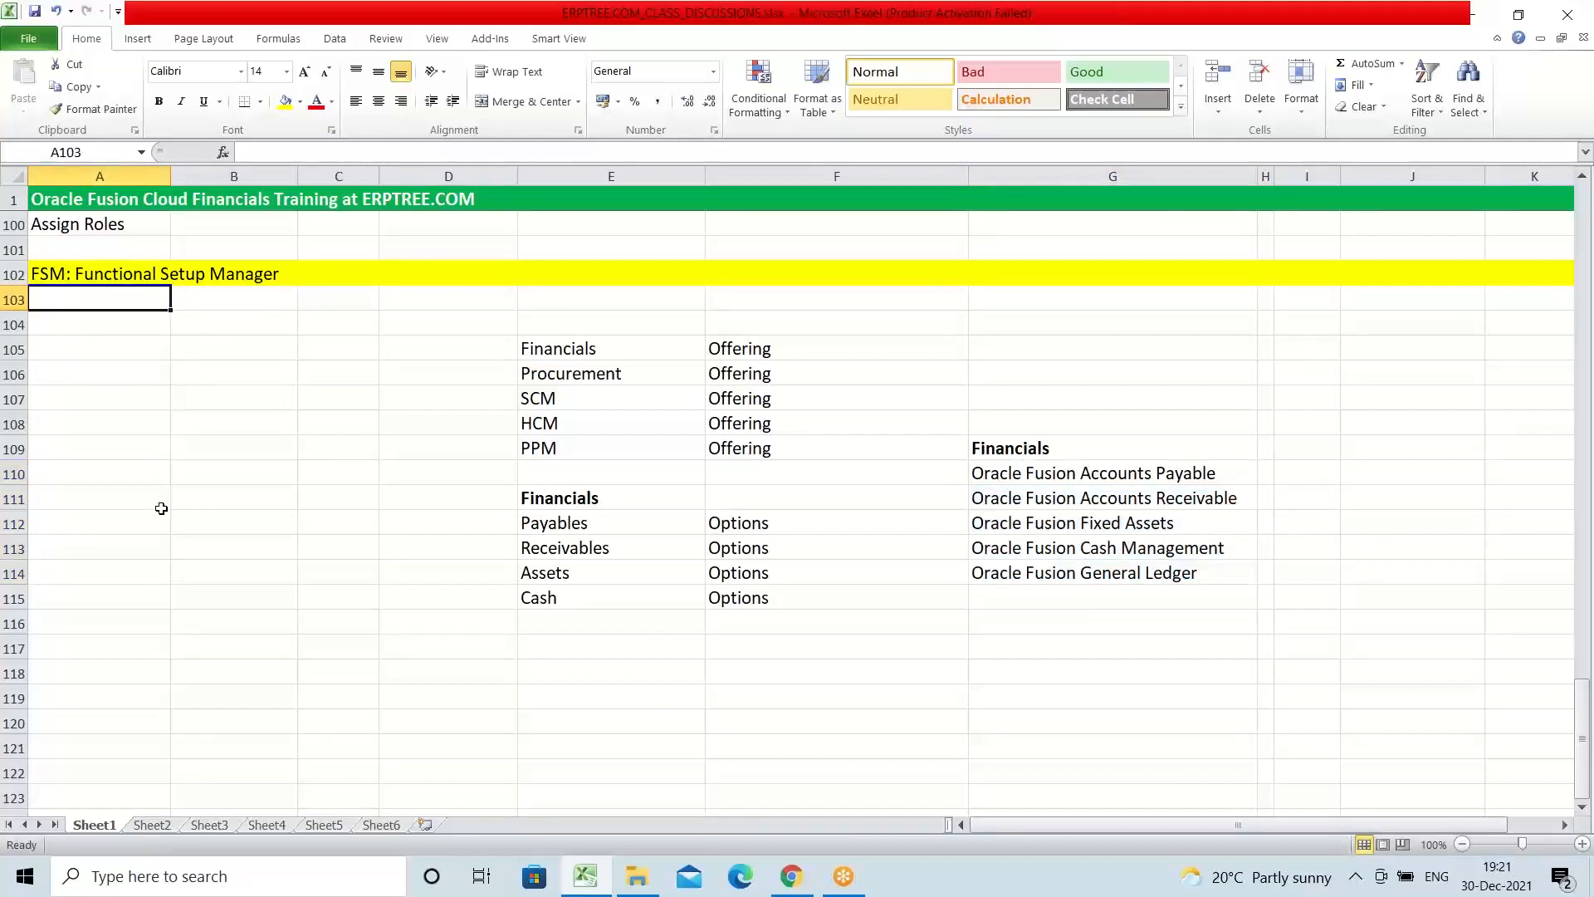
Step: Enter "Create Implementation Project" in A104 under the Functional Setup Manager heading
click(70, 318)
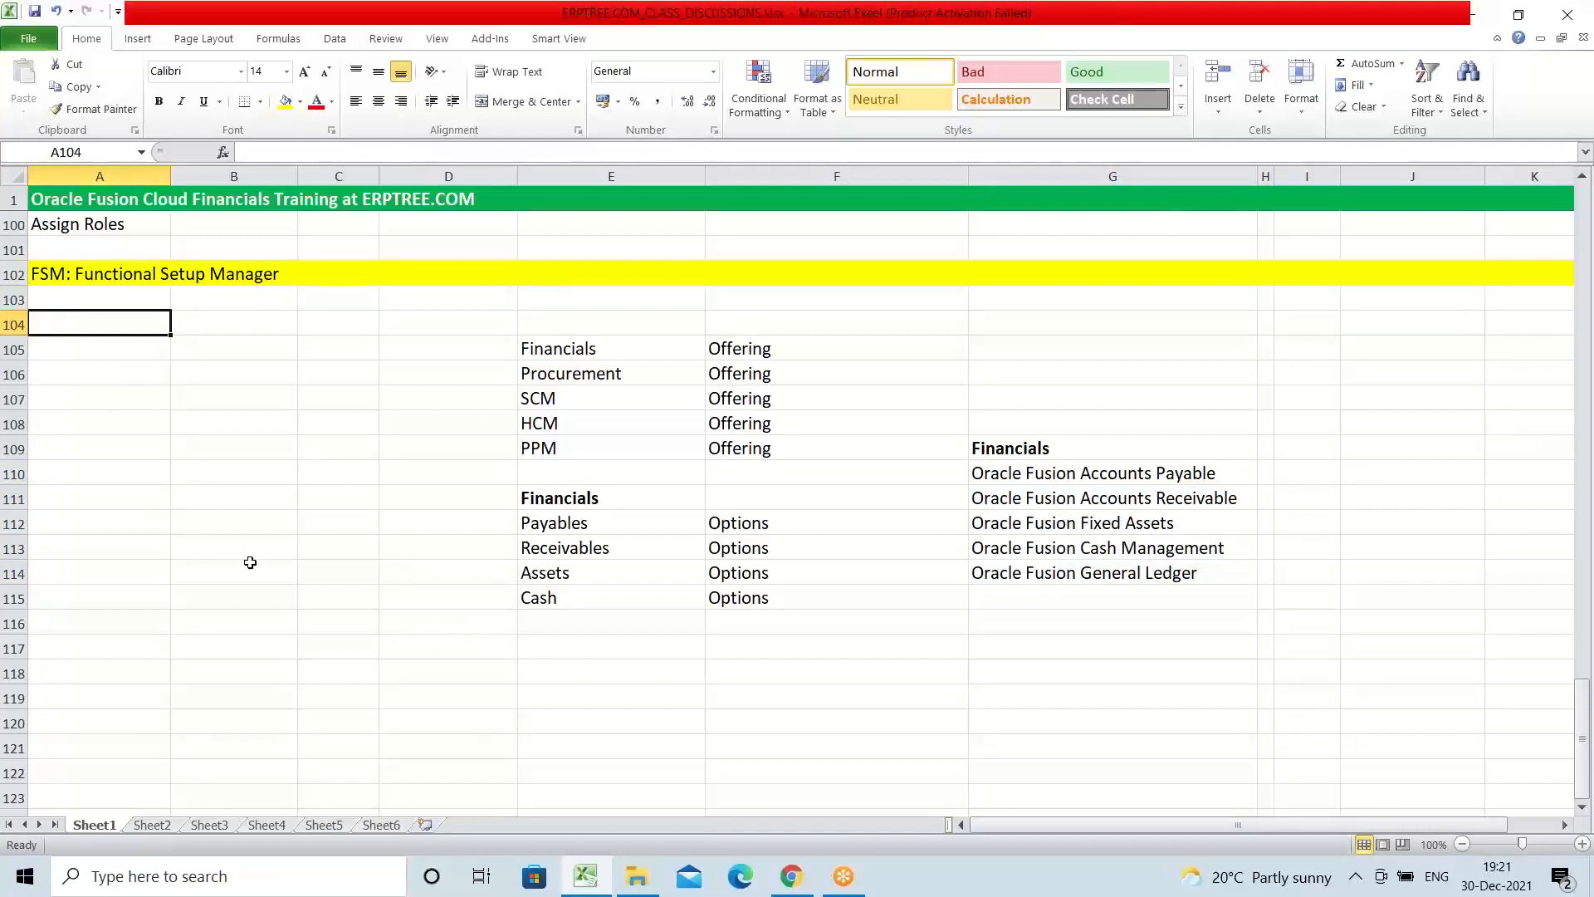
text(Create)
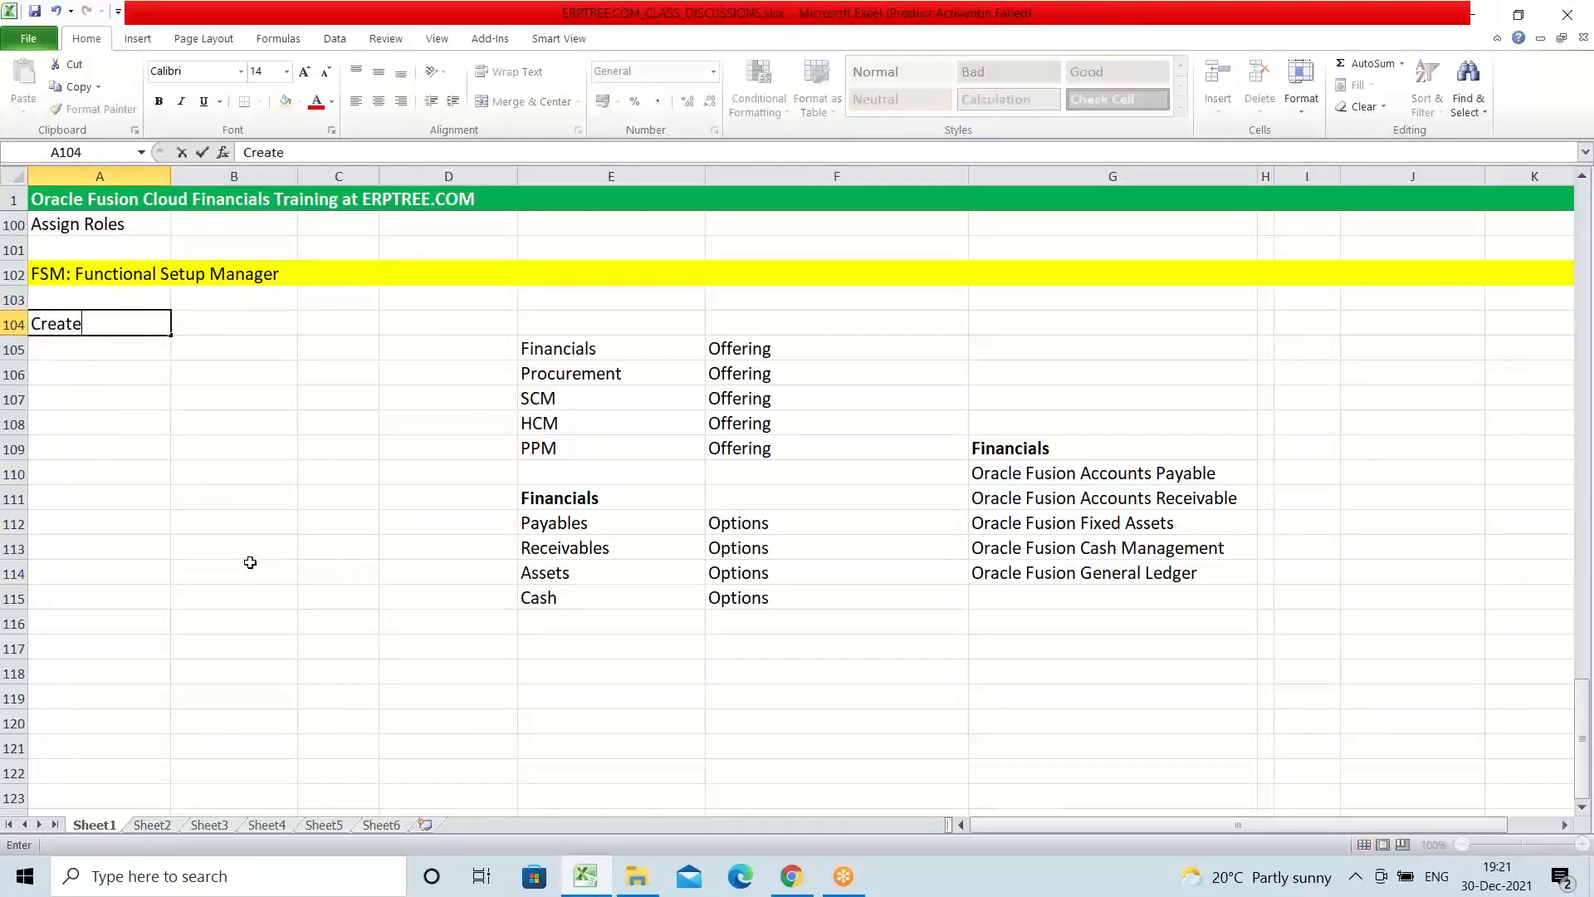
text( Implementa)
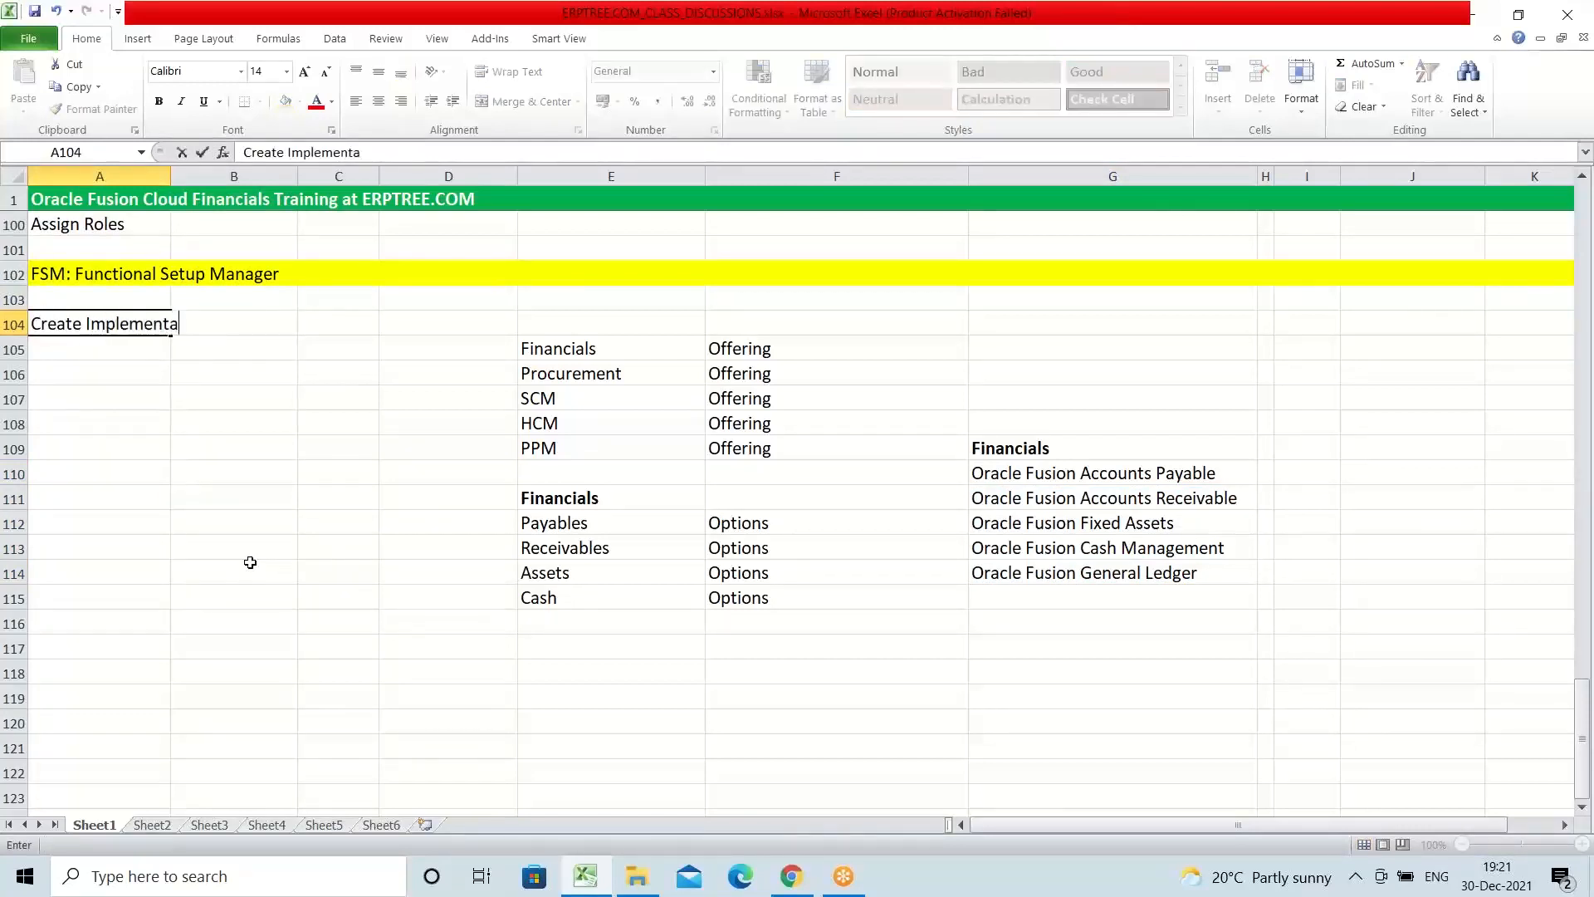
text(tion Project)
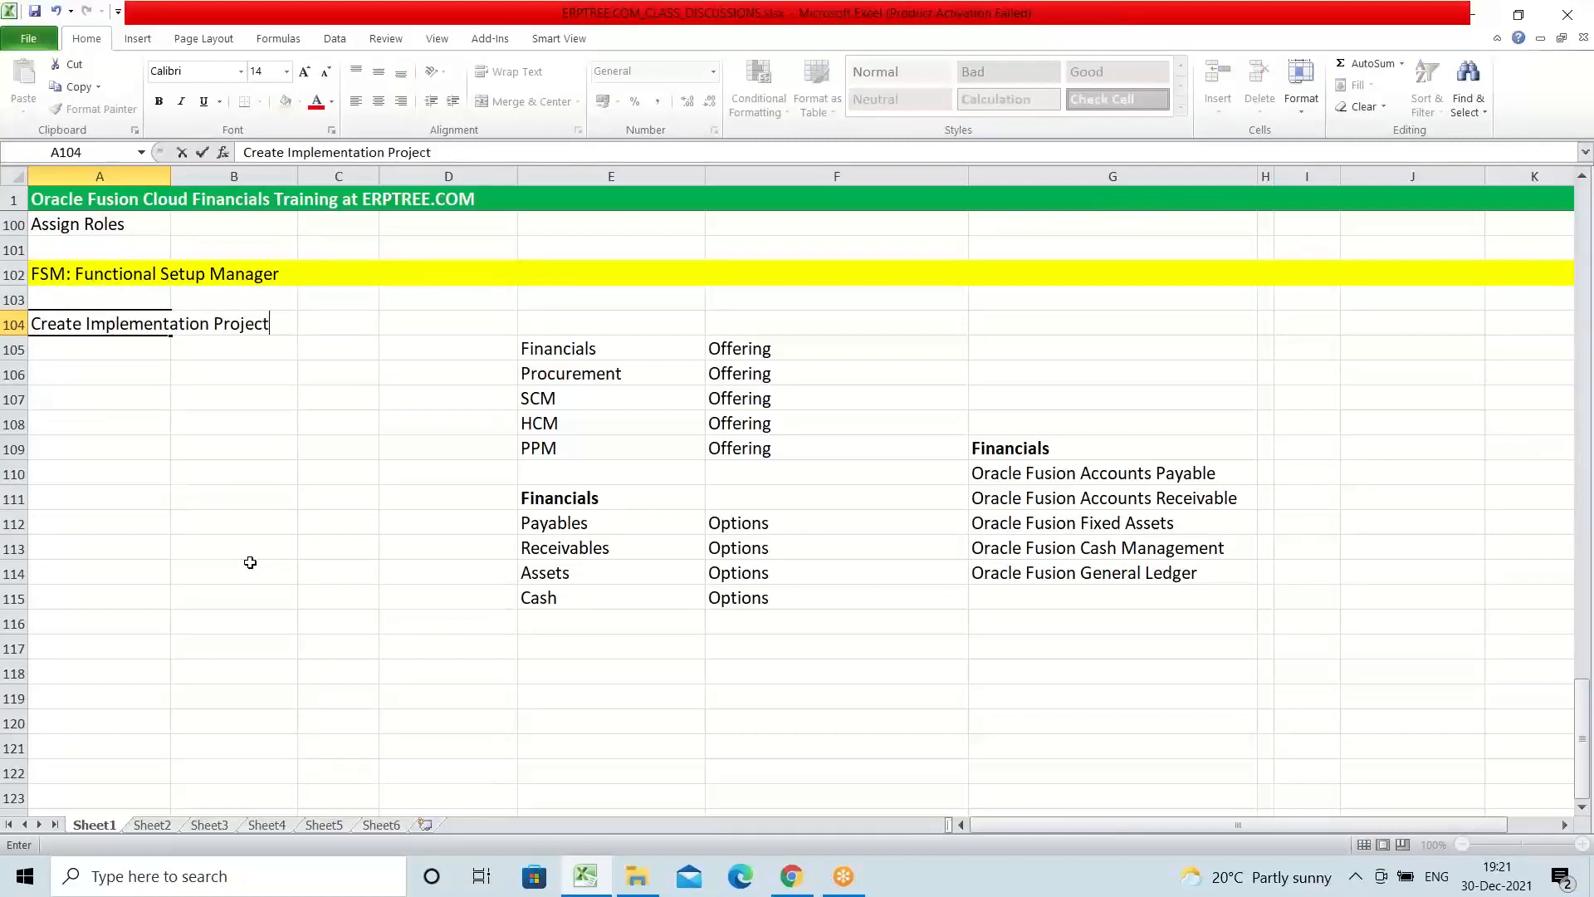
key(ctrl+Return)
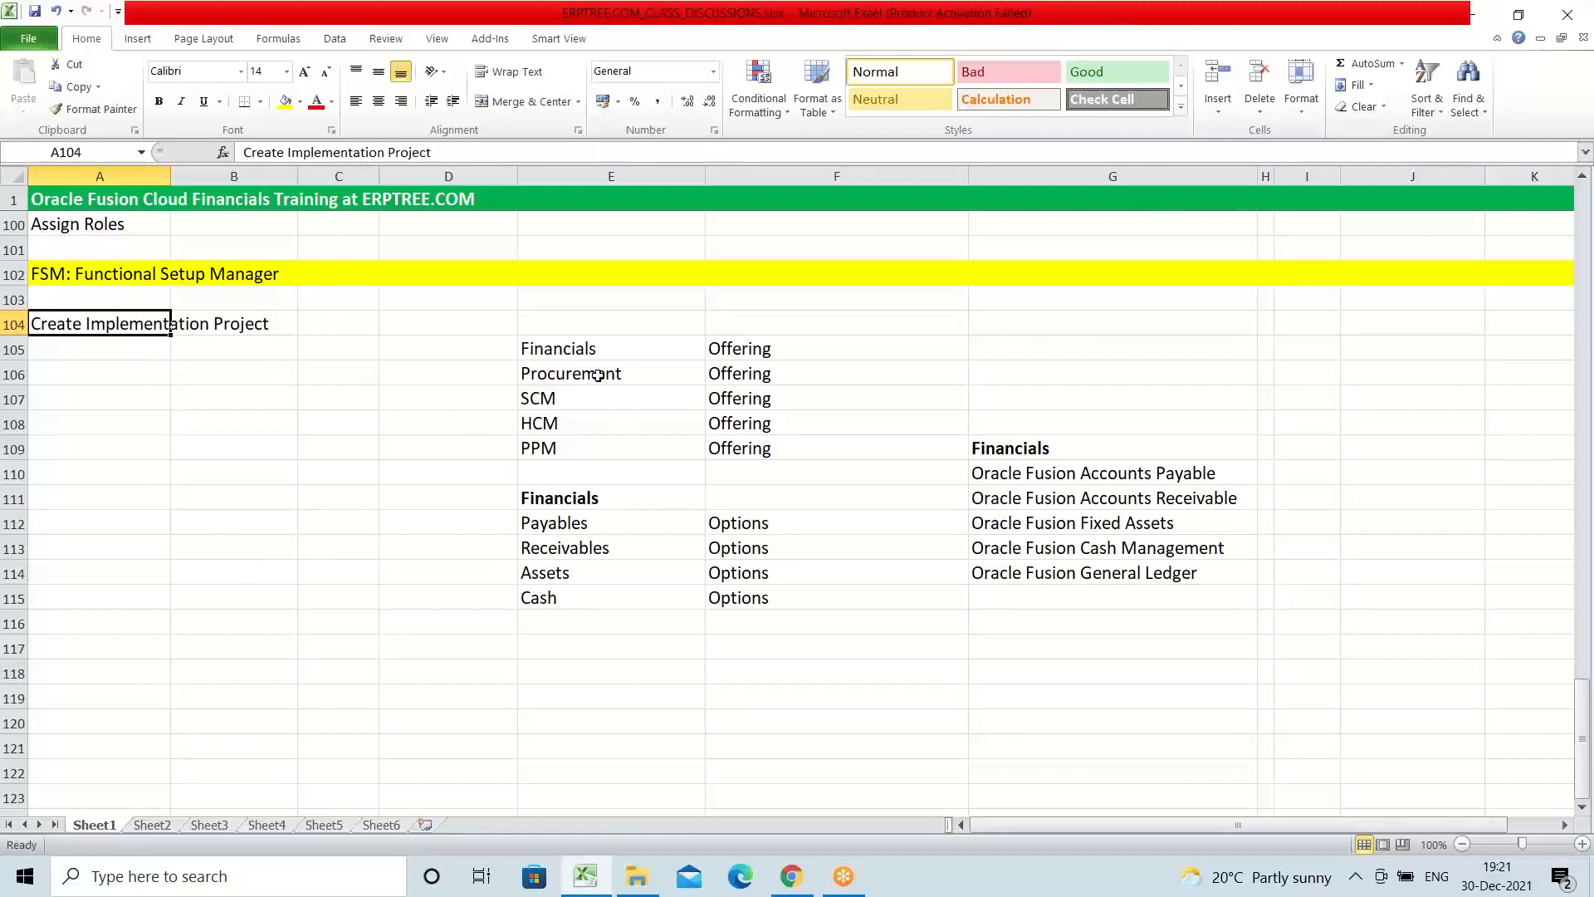
Step: Review the offerings in E105 to E109 and the product names in column G in relation to the Create Implementation Project entry
drag(577, 352, 588, 446)
click(553, 531)
drag(1100, 470, 1163, 574)
click(53, 324)
drag(46, 324, 224, 332)
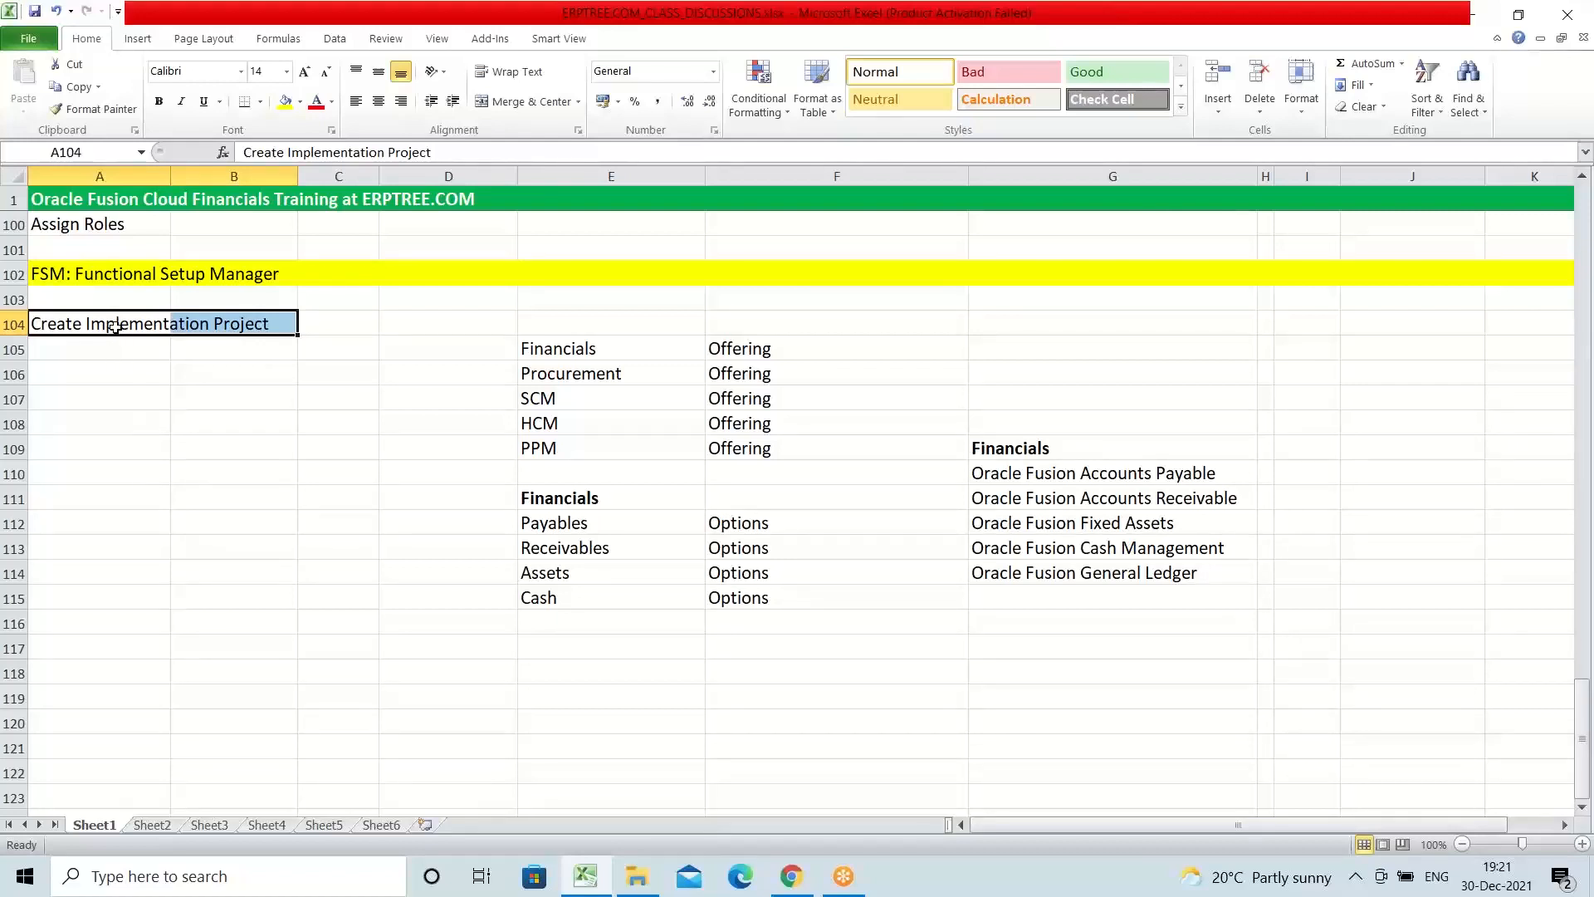
click(550, 352)
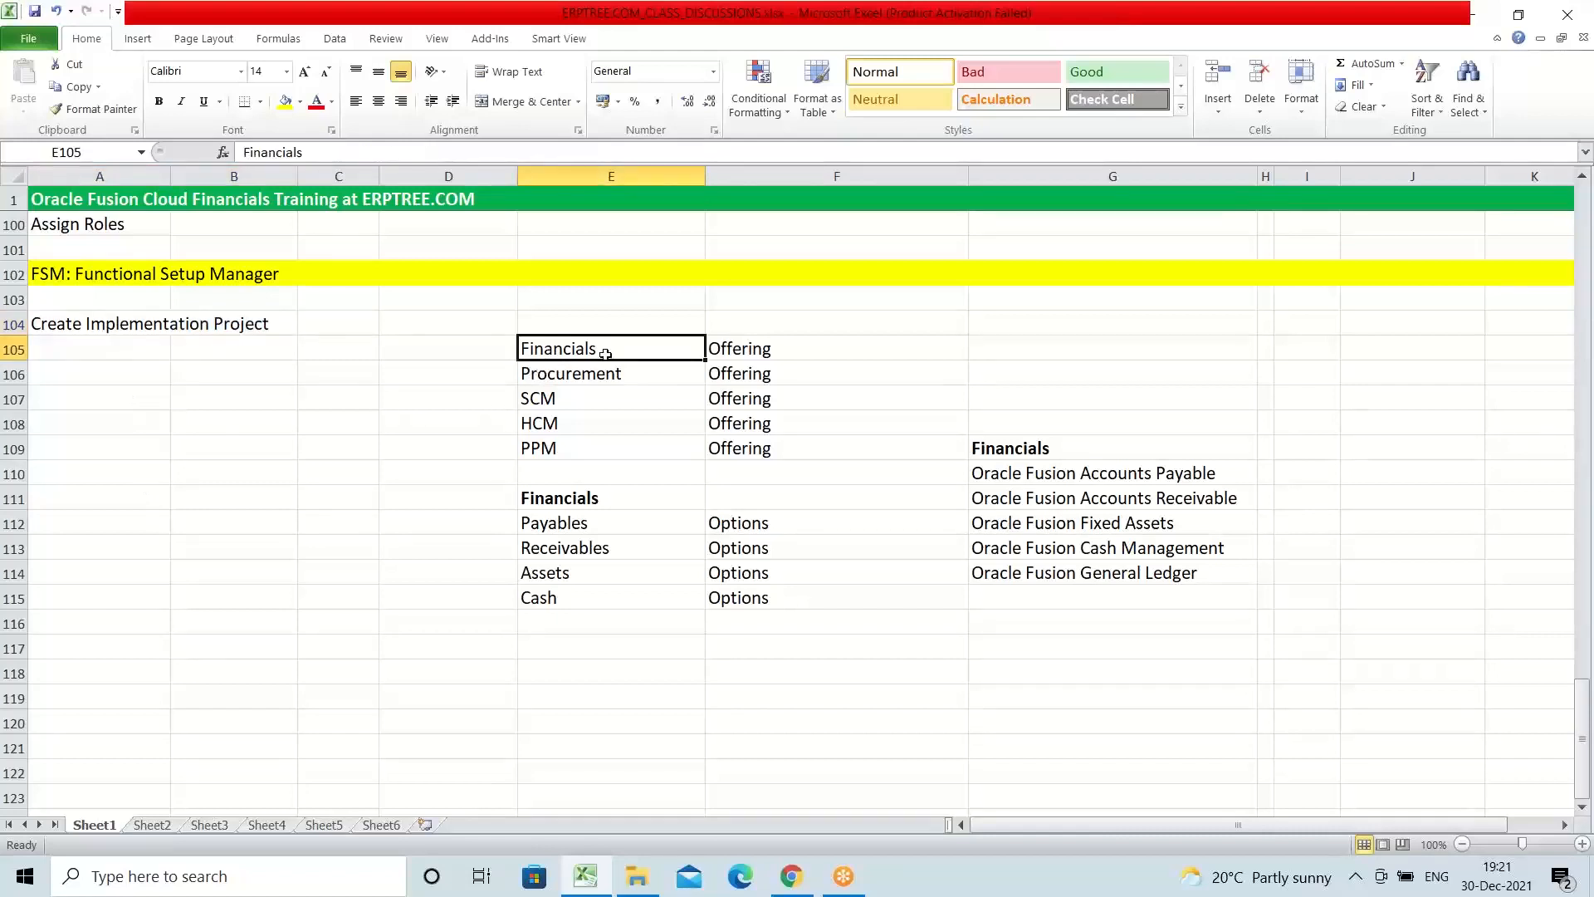
click(67, 344)
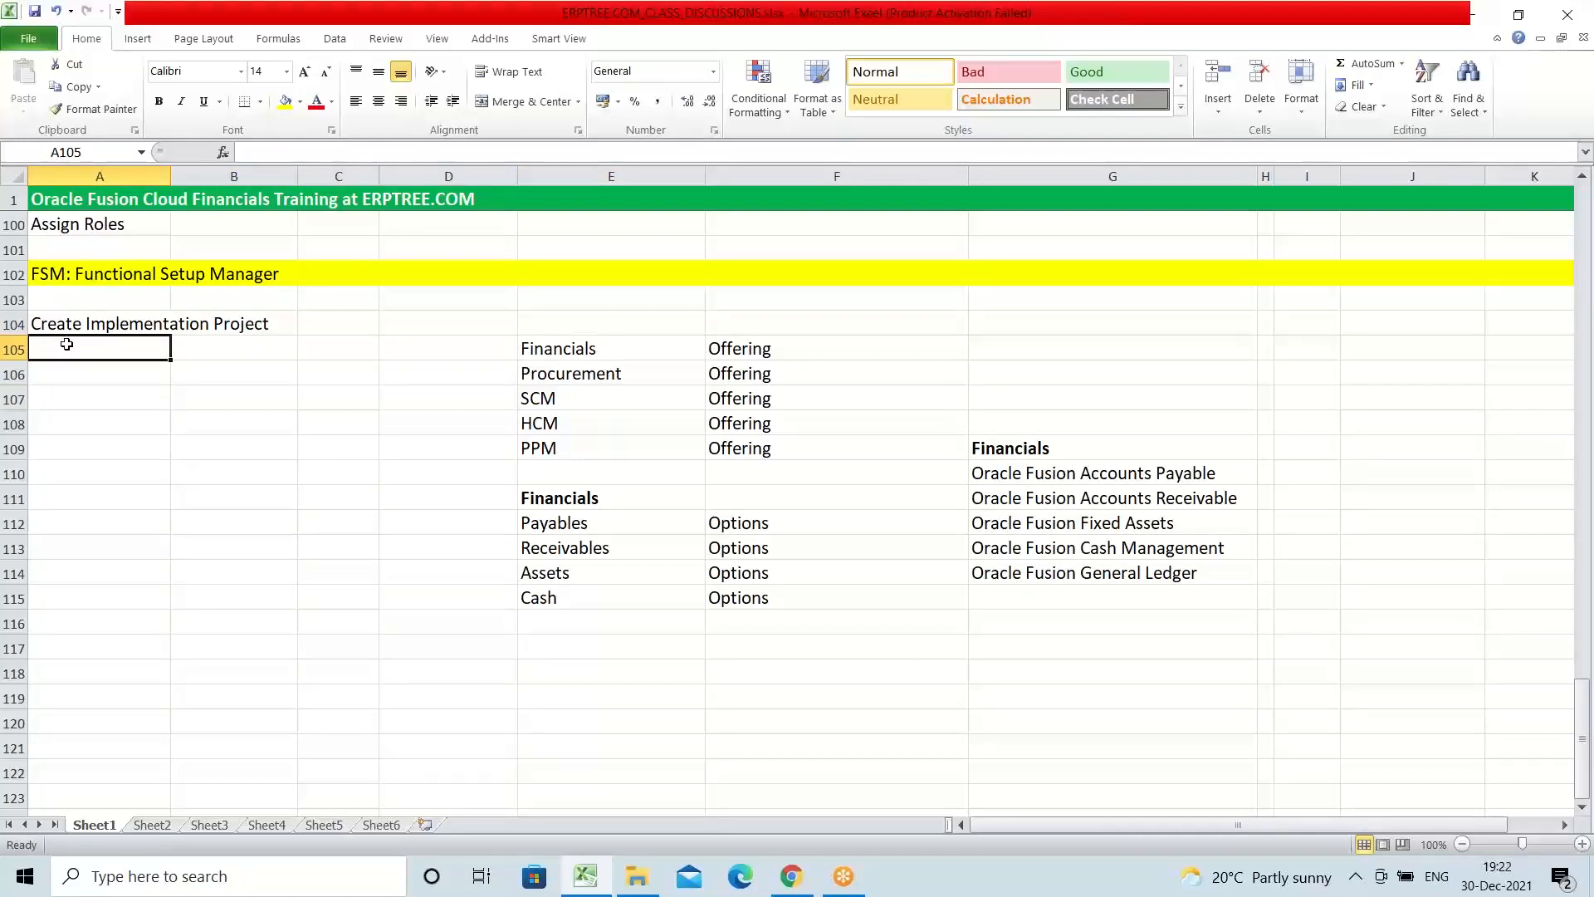
Step: Compare the Financials product names in G110 to G114 with the Offering and Options labels in column F and the offerings in column E
click(564, 352)
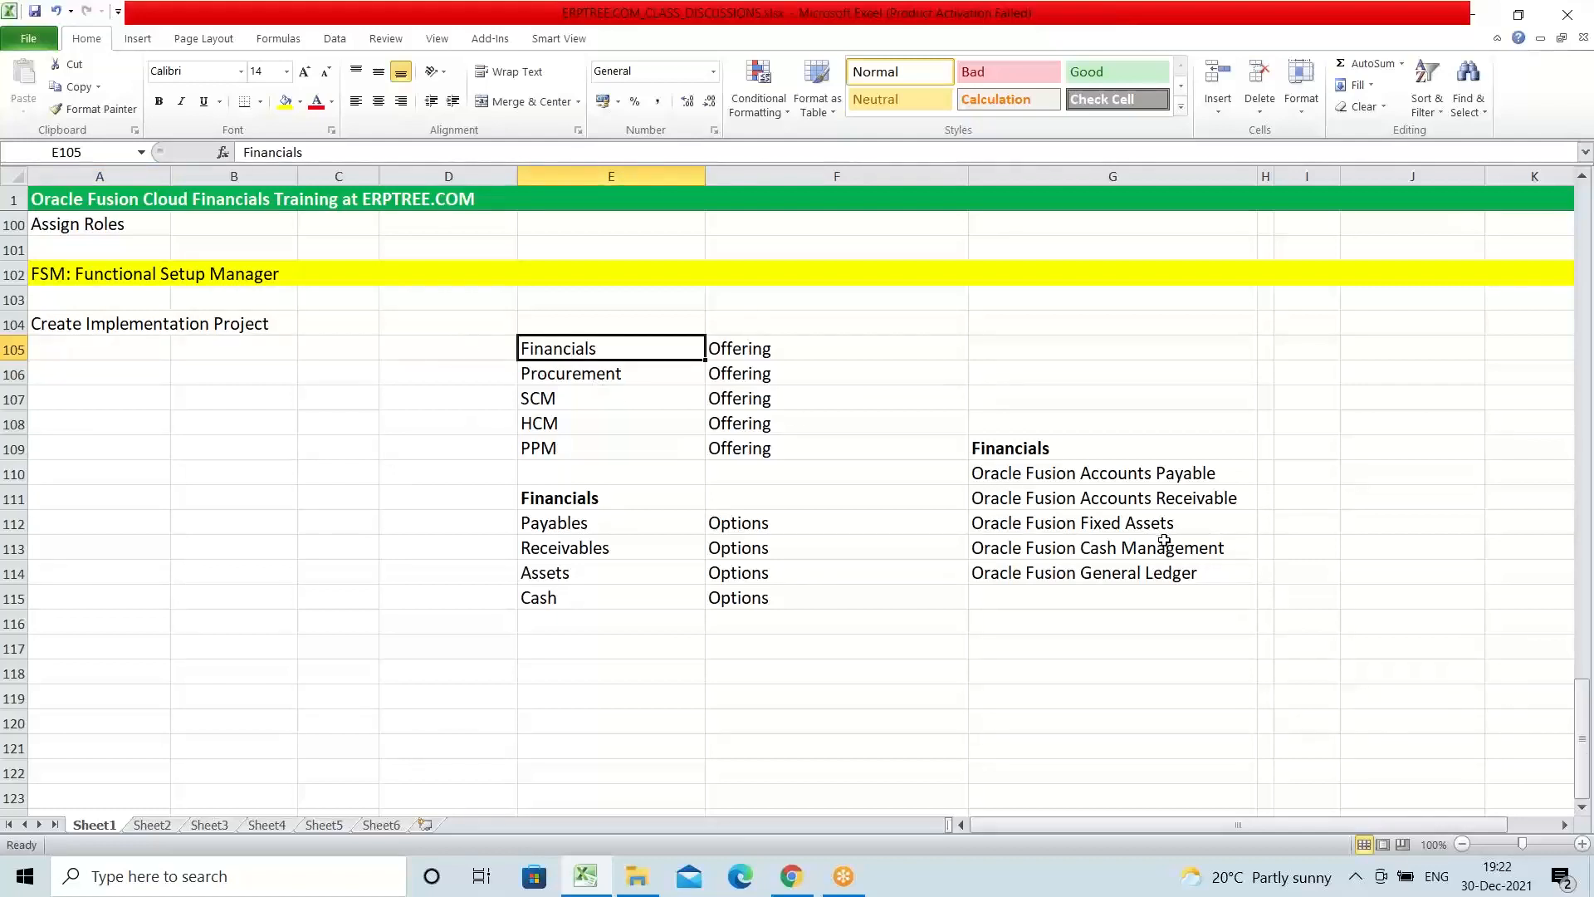
drag(977, 473, 1171, 568)
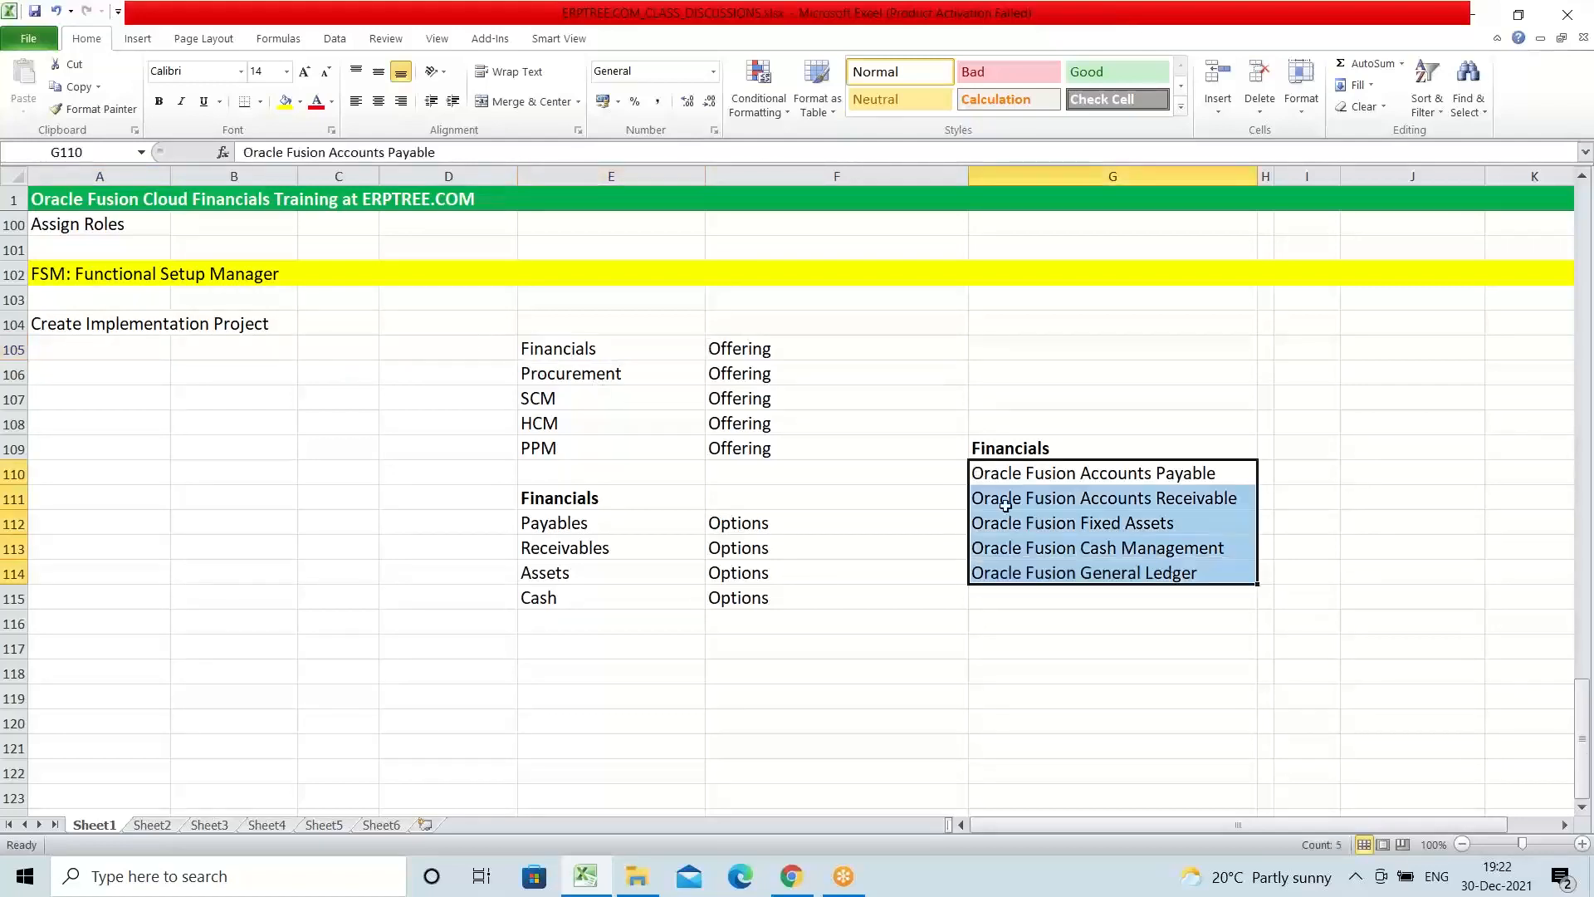
drag(976, 473, 1079, 528)
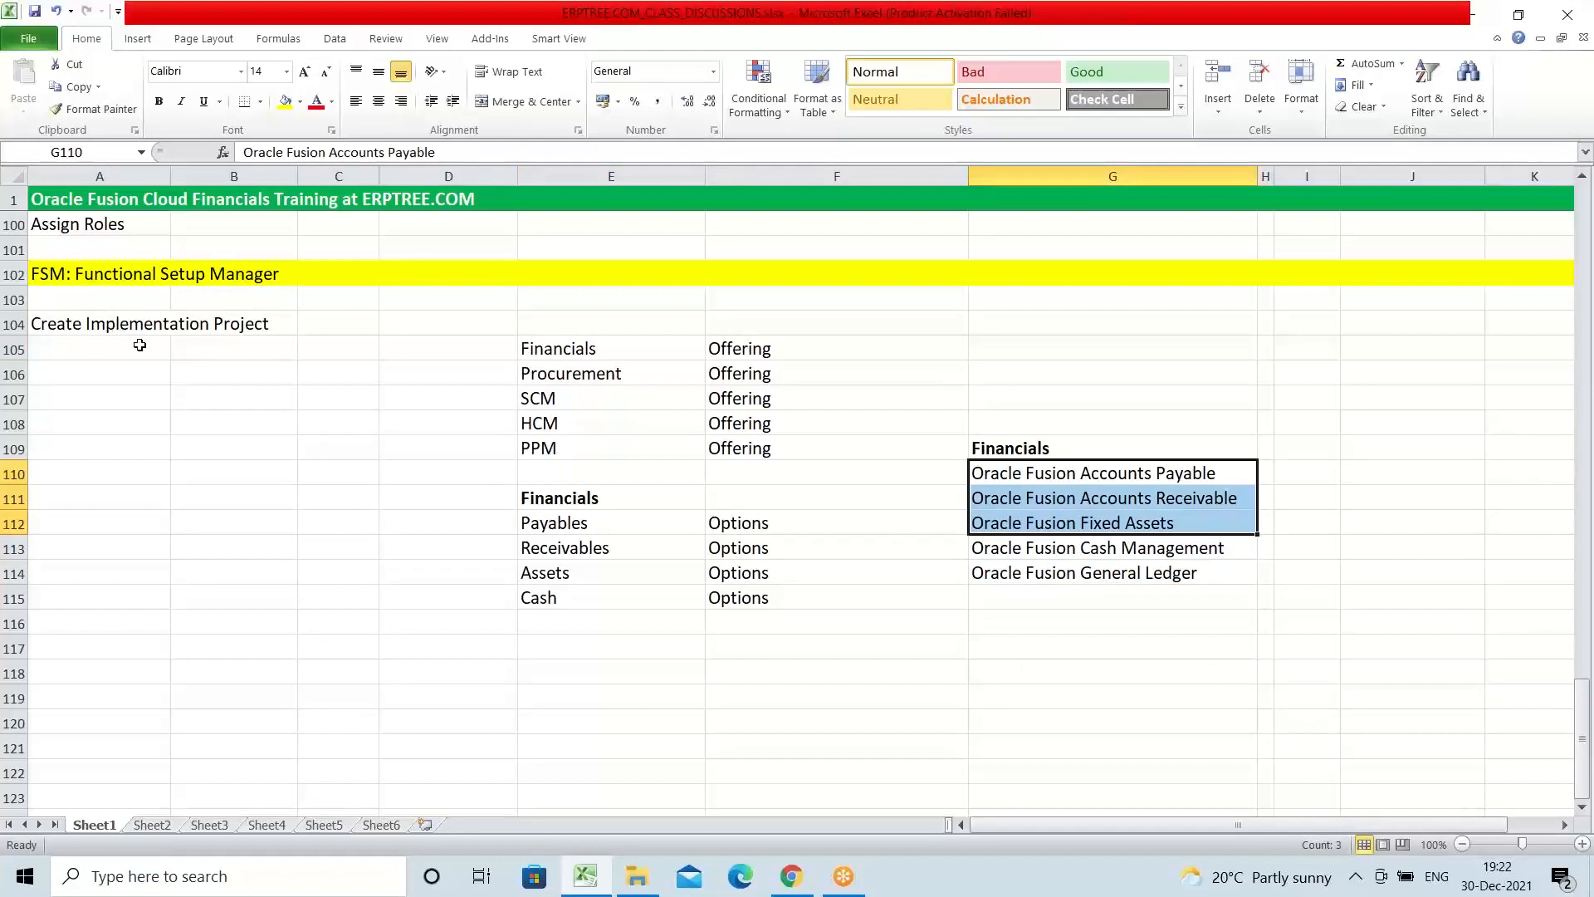
drag(734, 350, 767, 438)
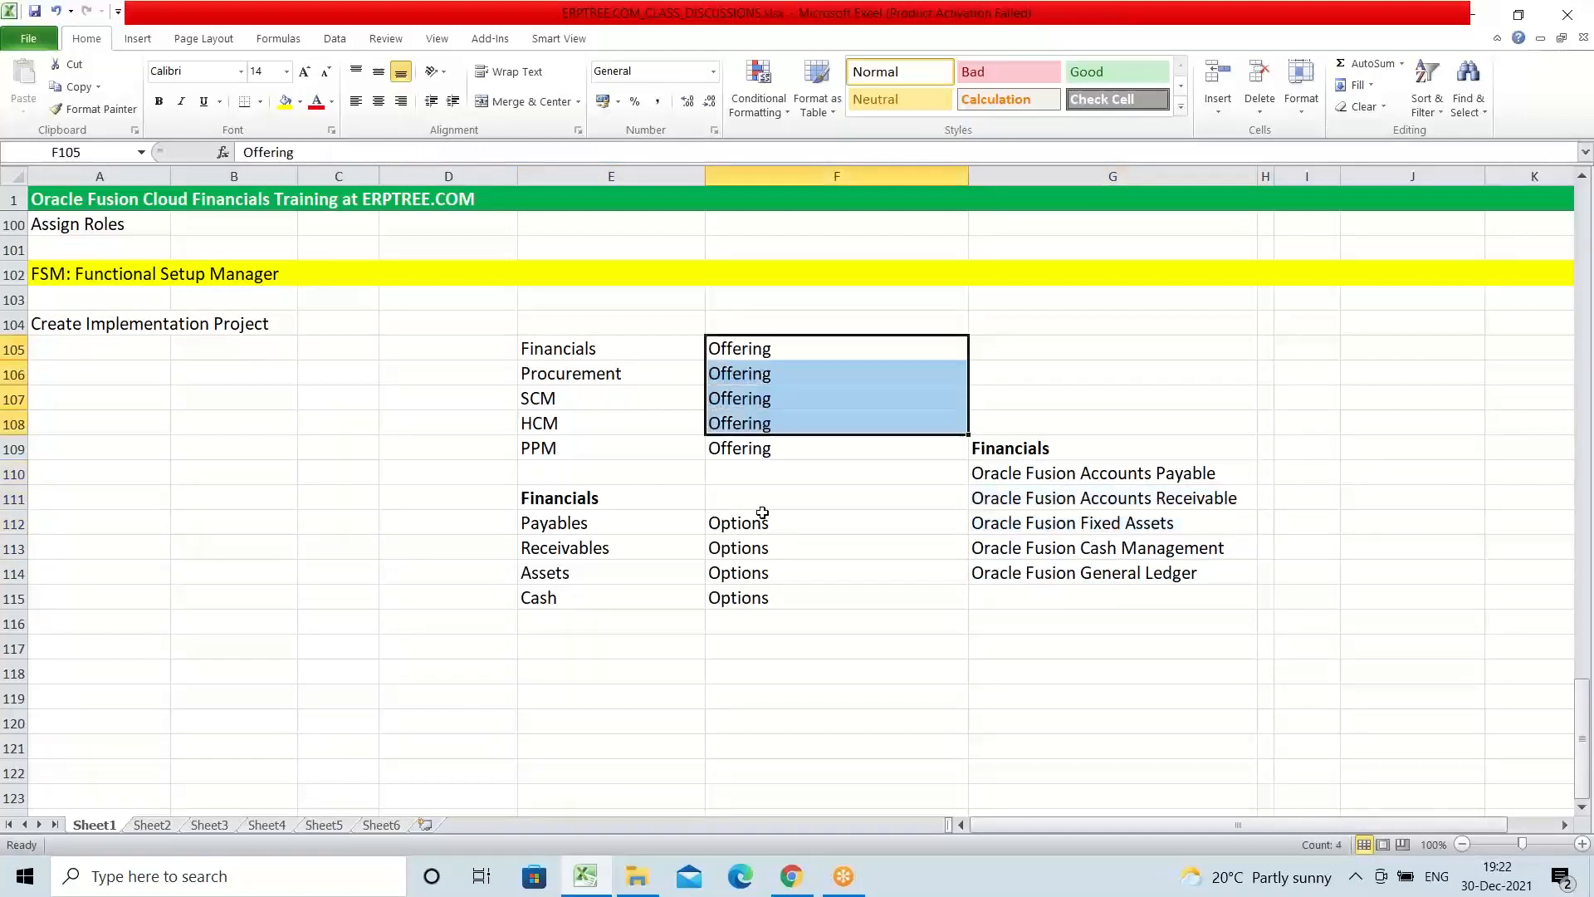
click(751, 524)
drag(751, 524, 752, 599)
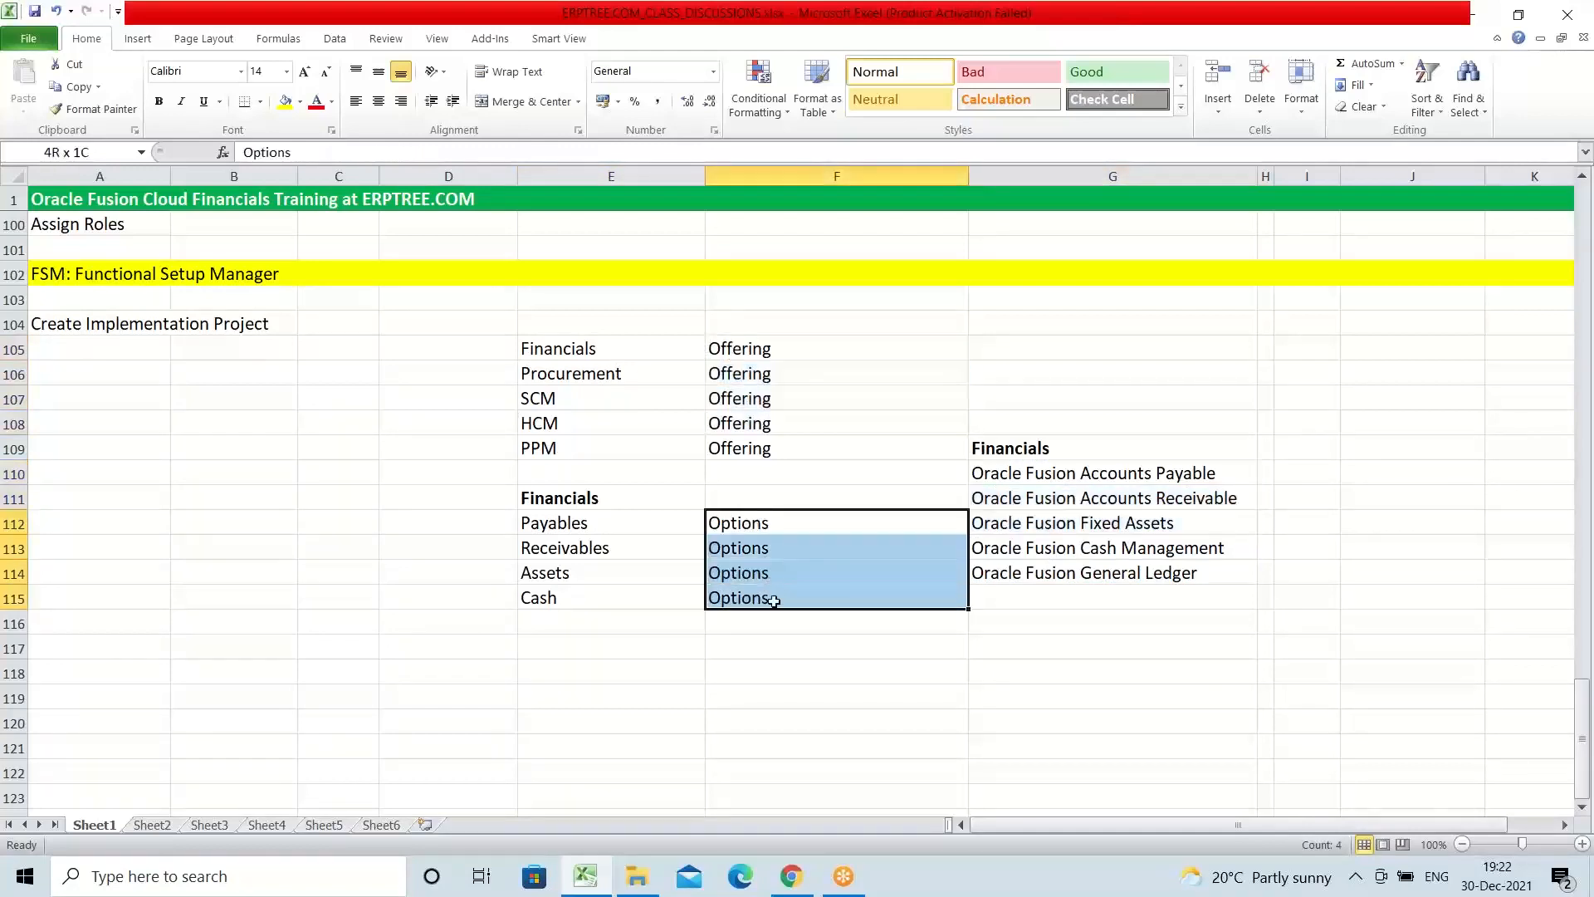
click(72, 324)
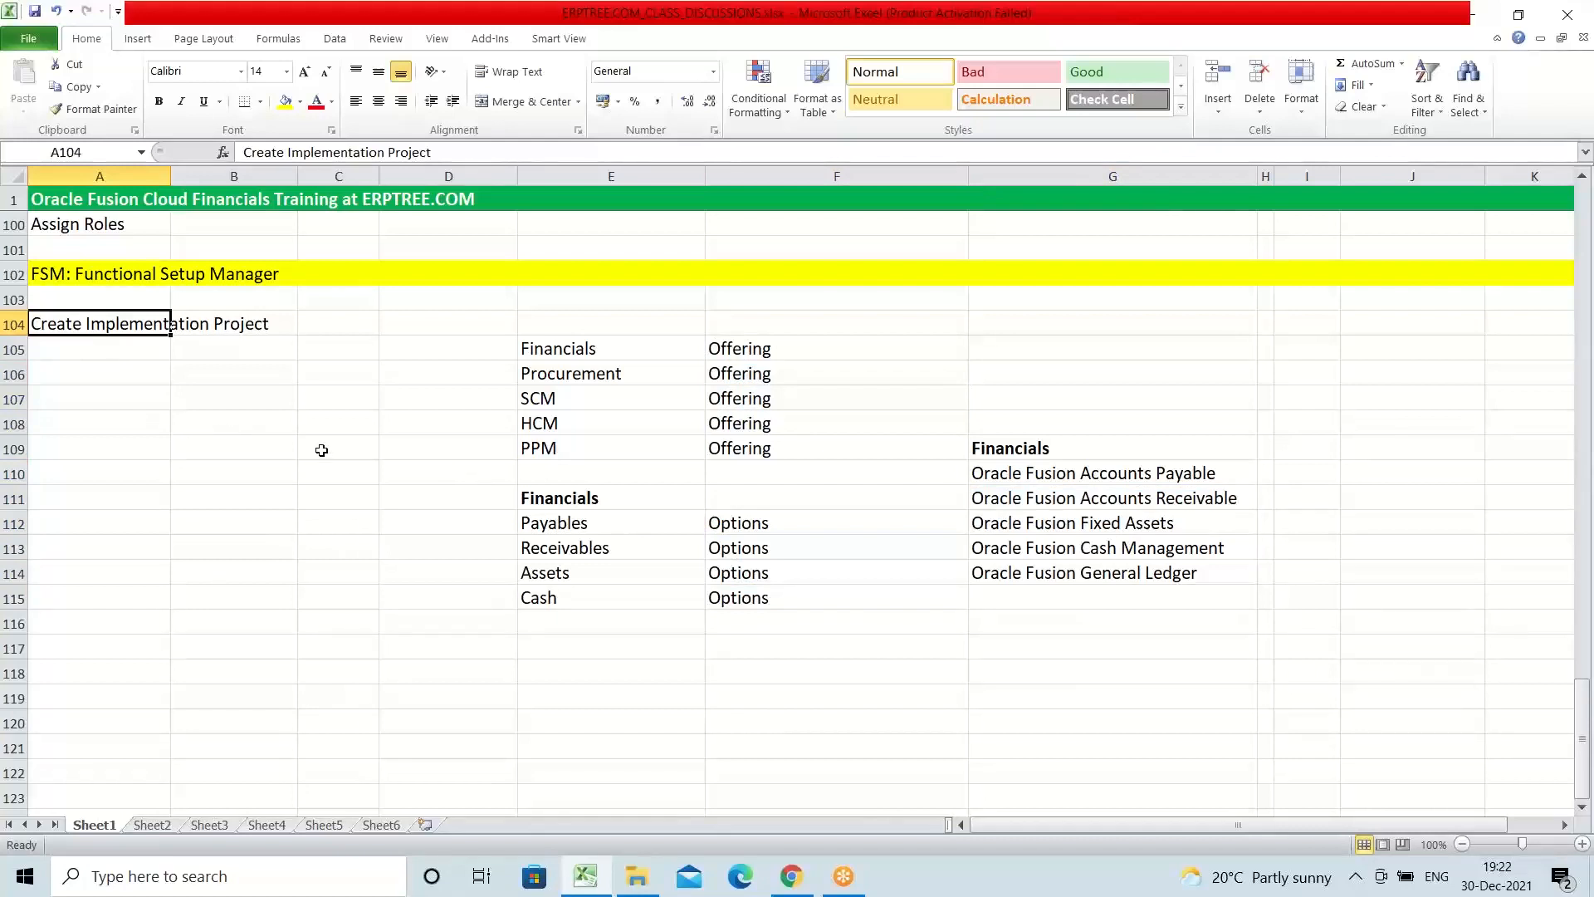
drag(551, 348, 575, 439)
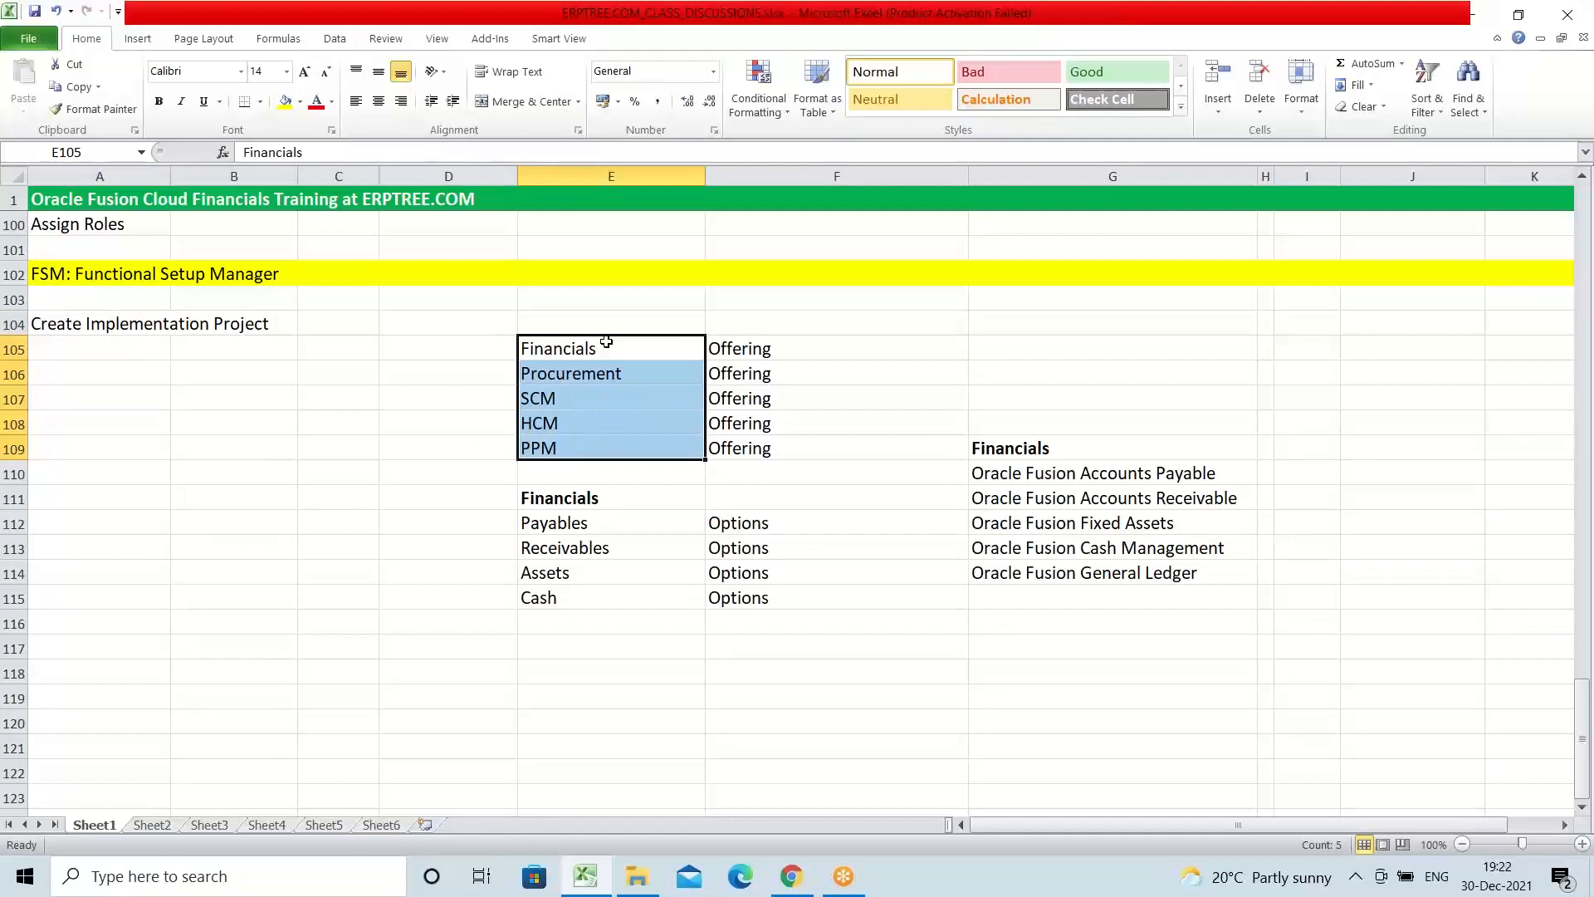
Step: Enter "Select Offerings/Options" in A105 below the implementation project entry
click(89, 352)
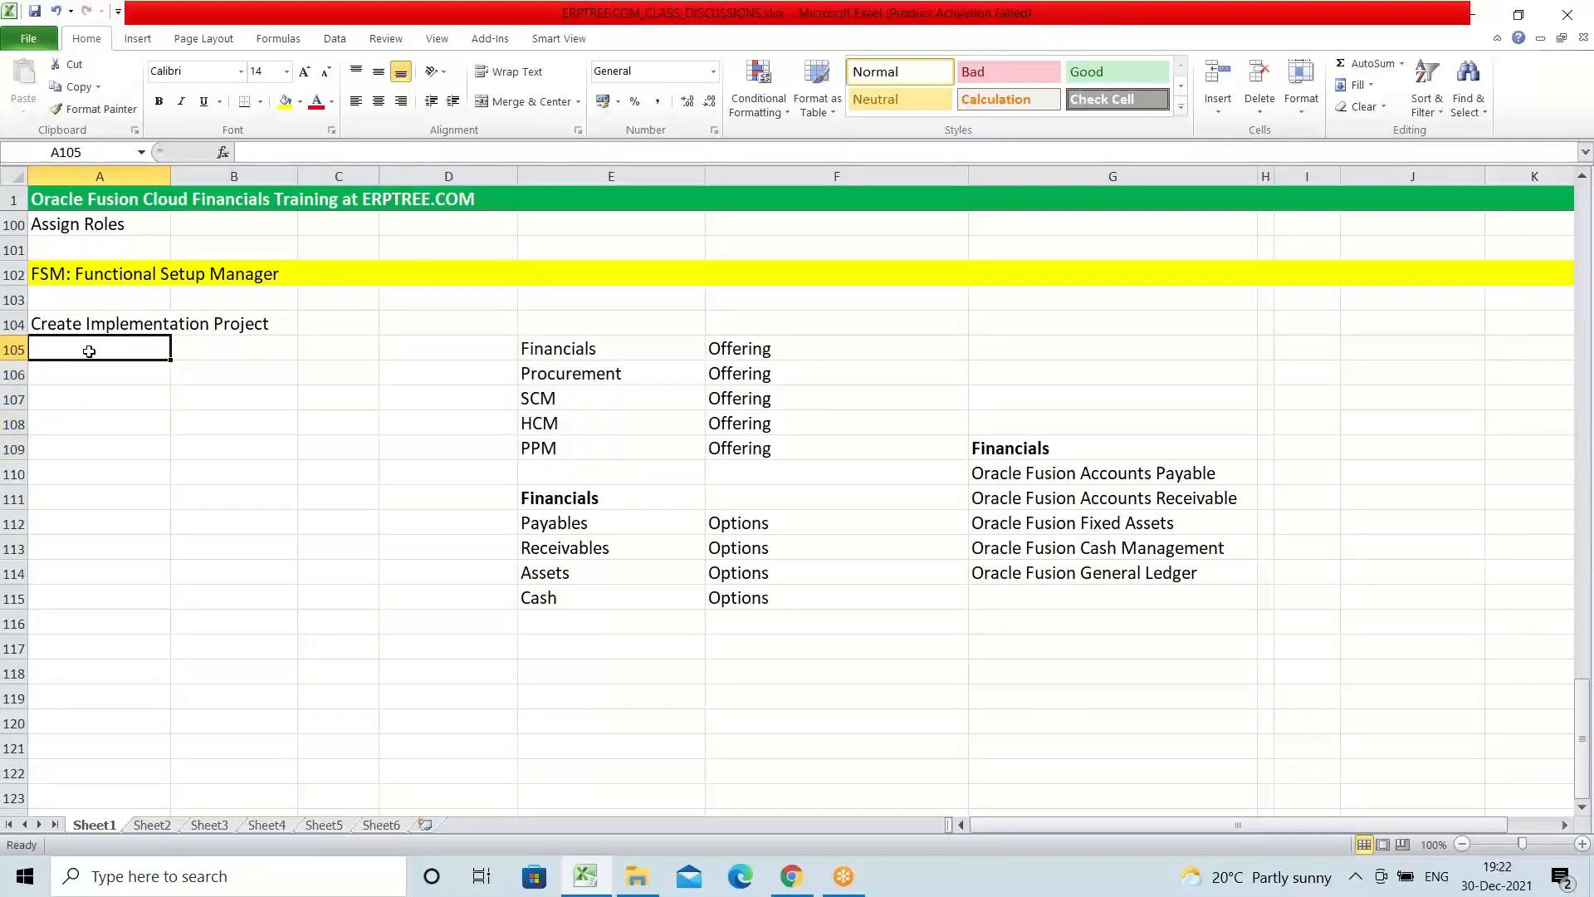
double_click(88, 351)
text(S)
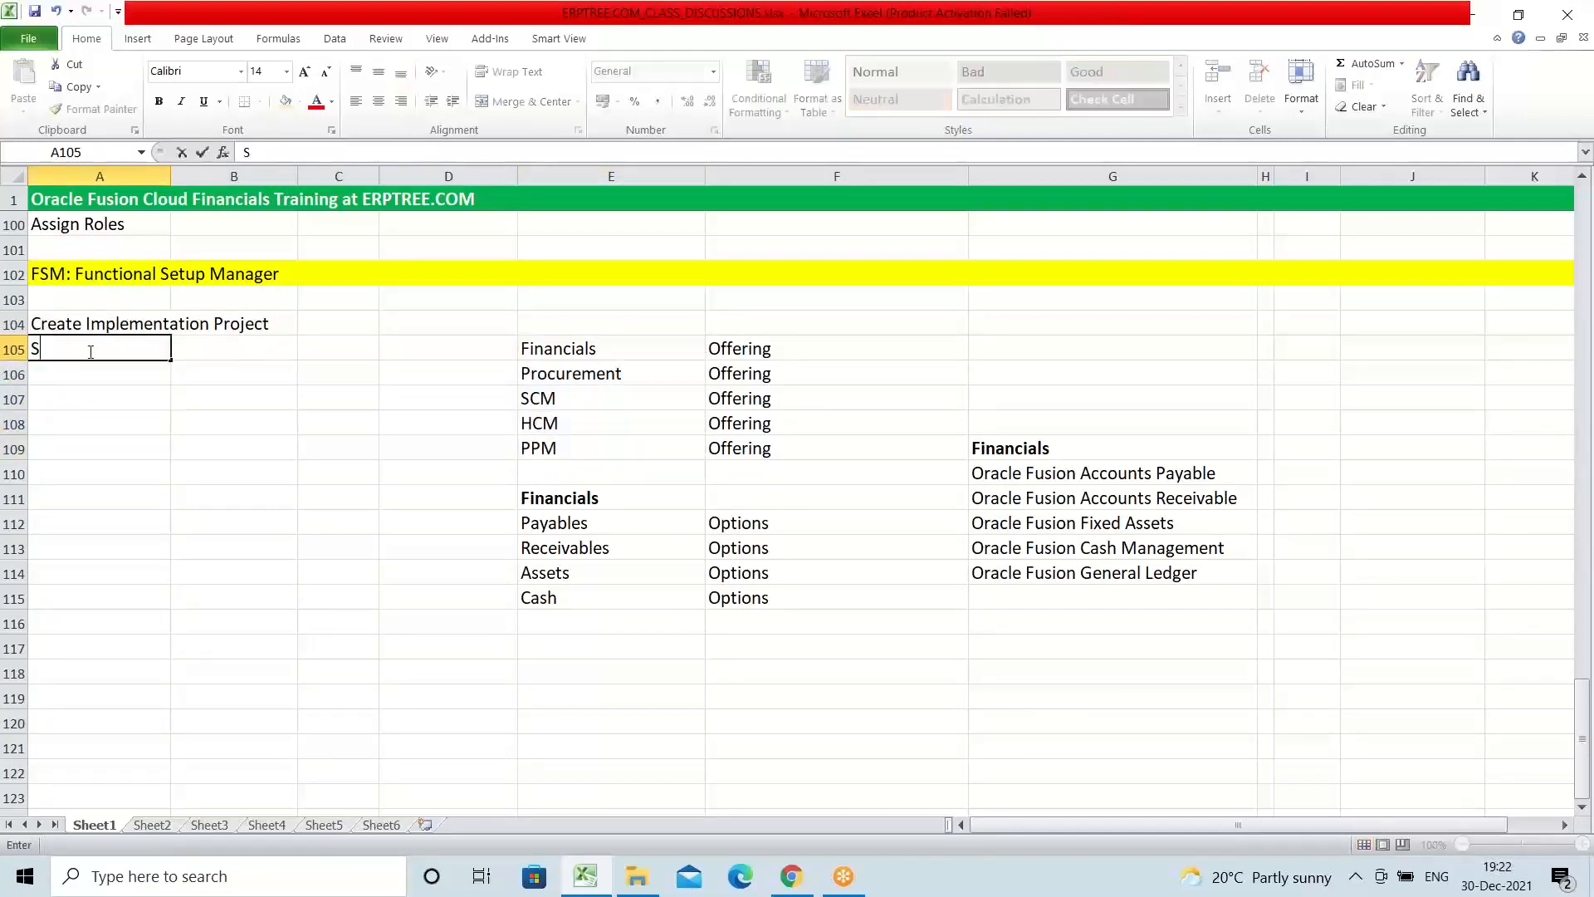
text(elect Offerings)
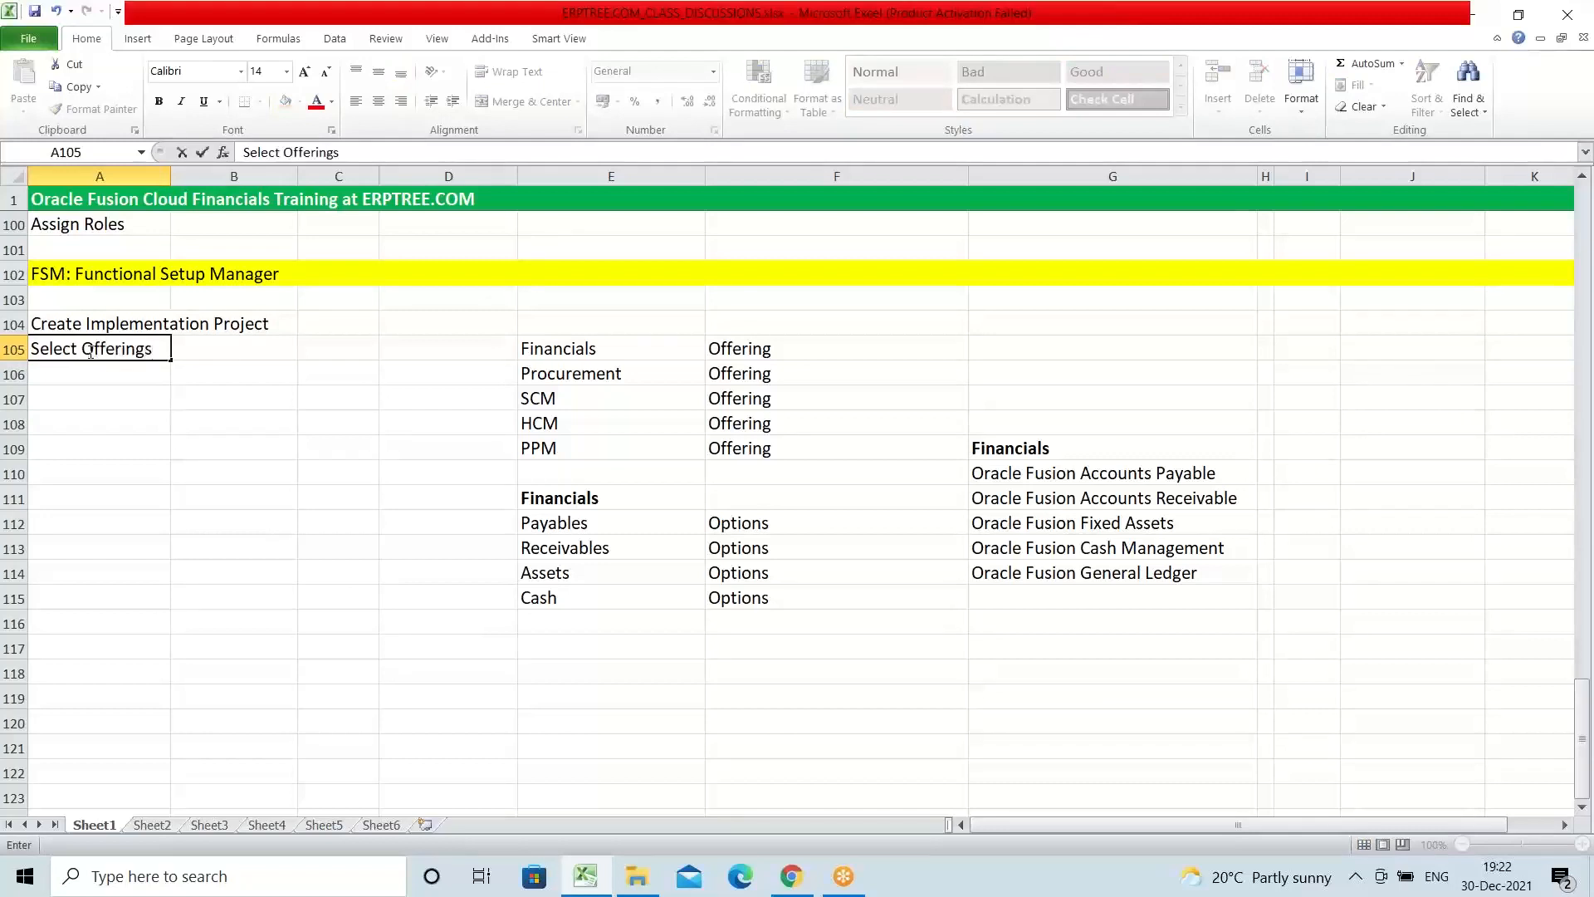
text(/Options)
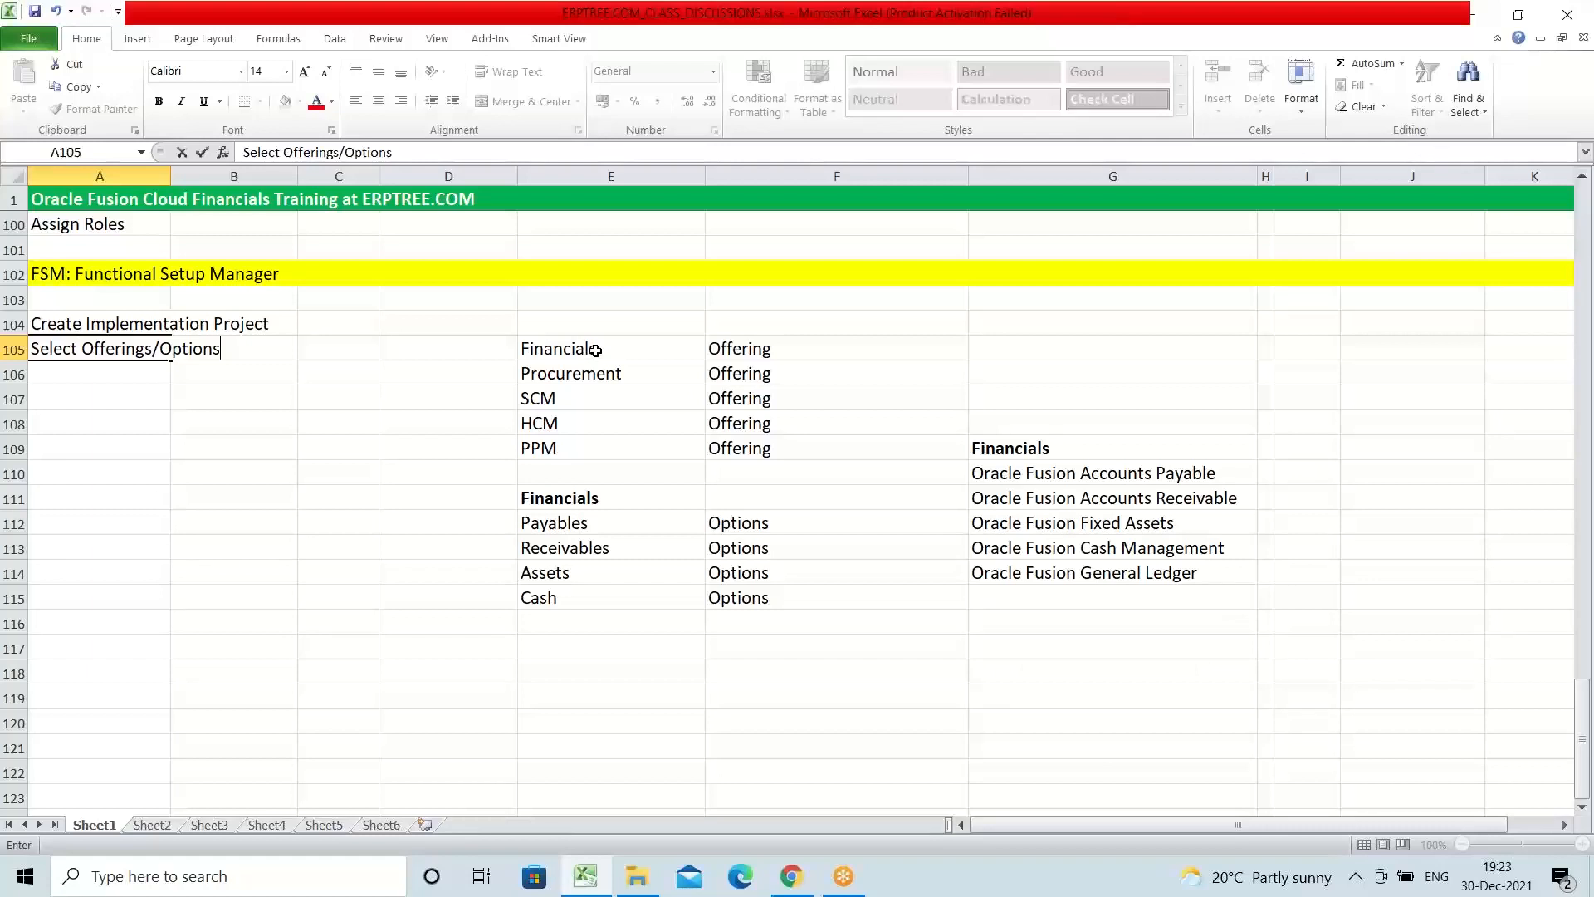
Step: Examine the Financials offering in E105 against the setup entries in A104 and A105 and the Accounts Payable product in G110
drag(595, 345, 620, 437)
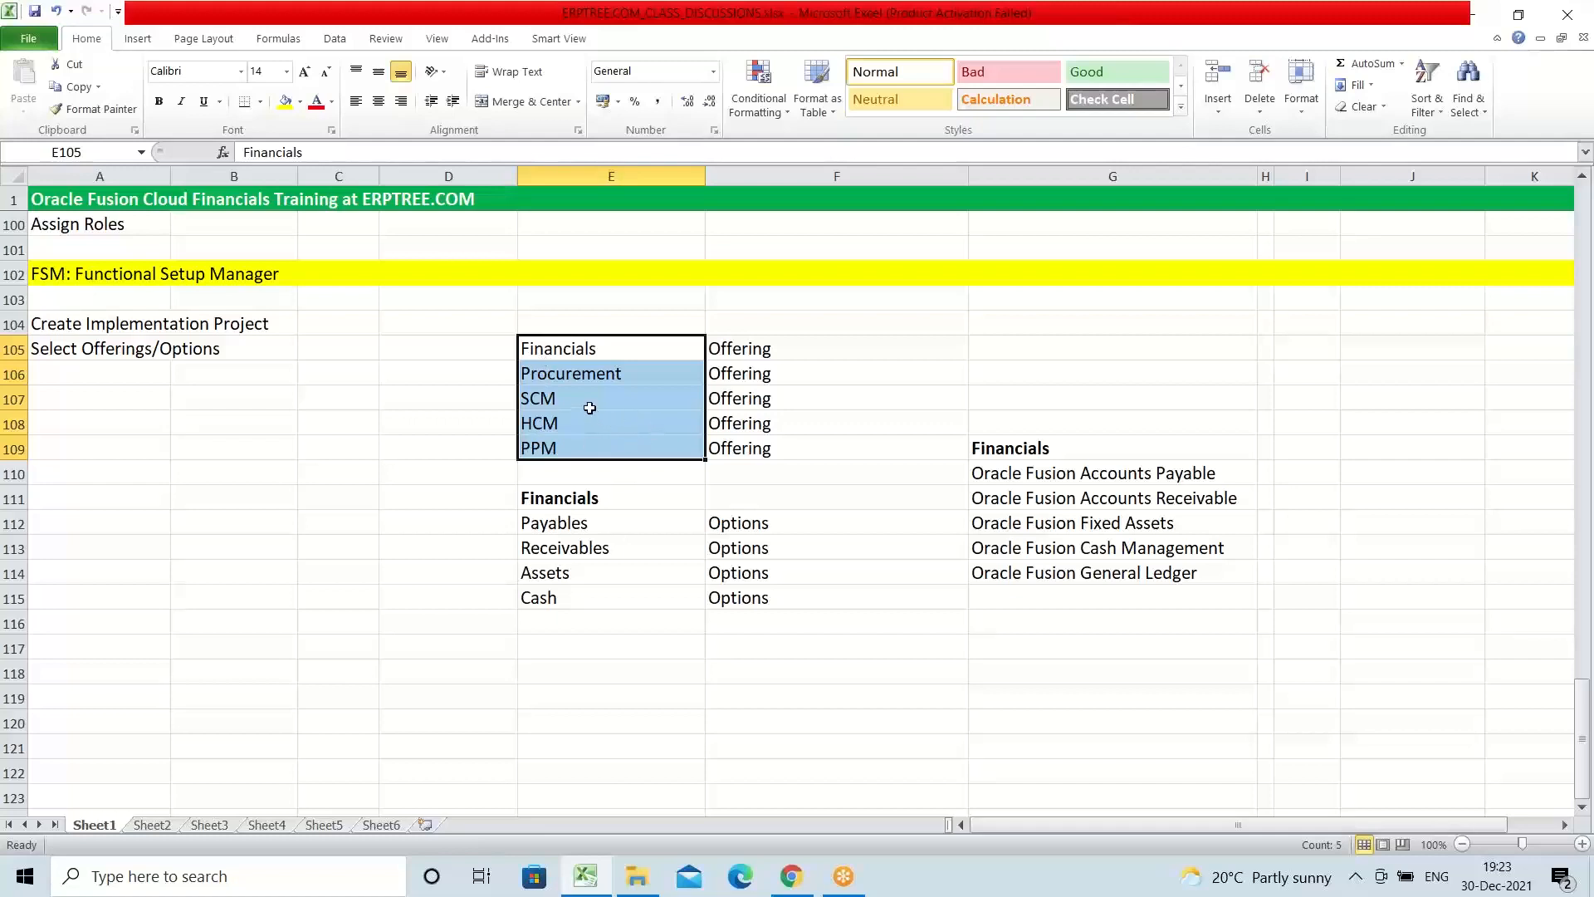
click(581, 352)
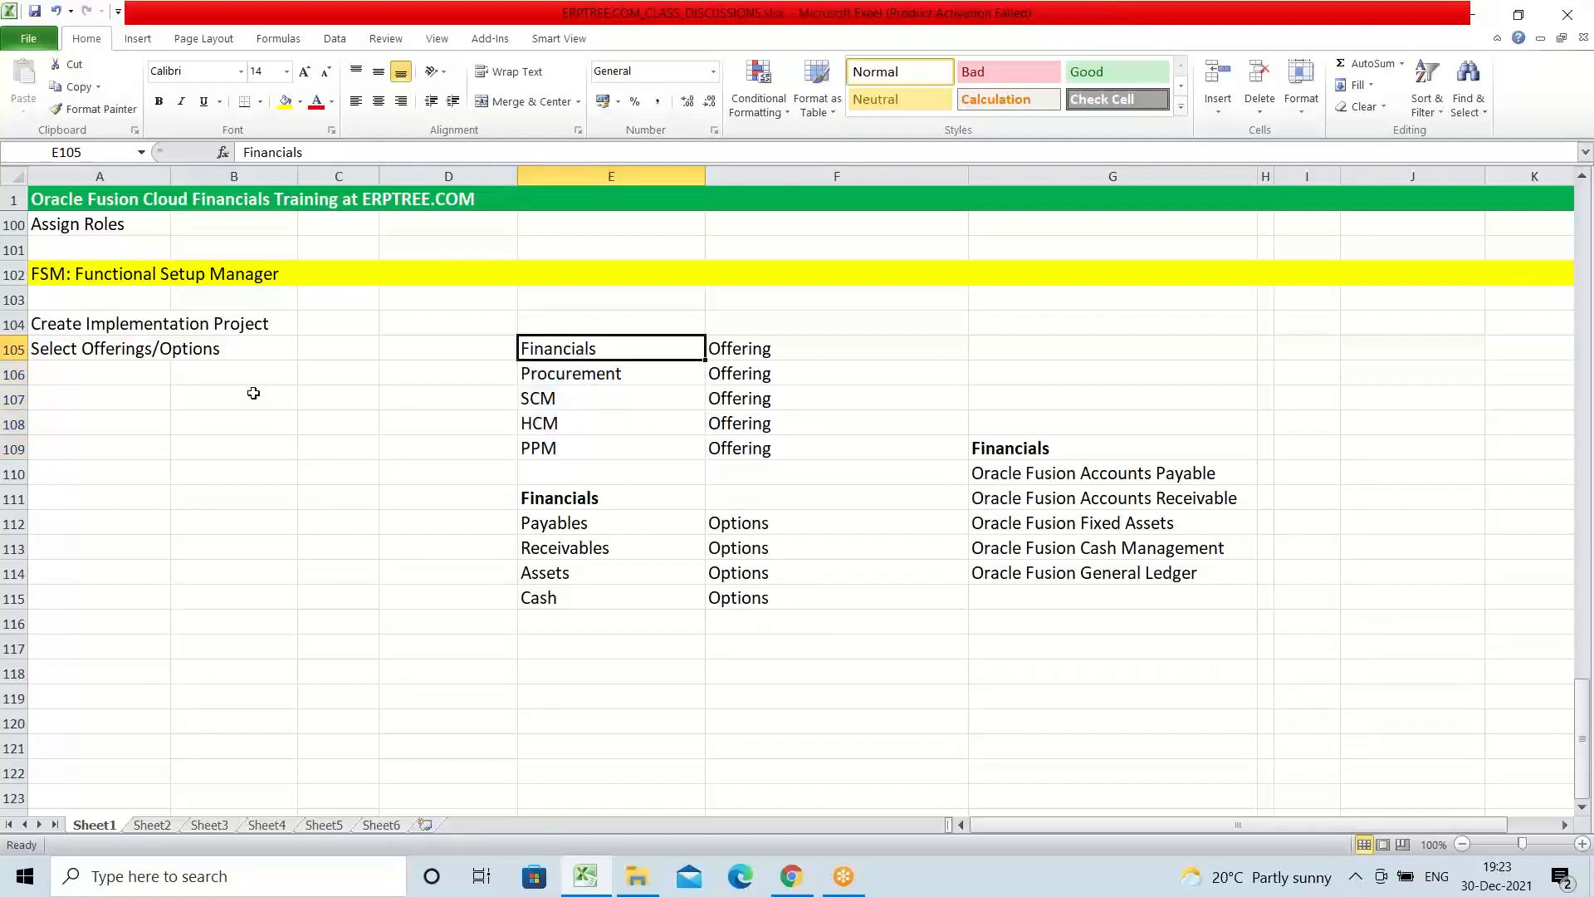
click(97, 328)
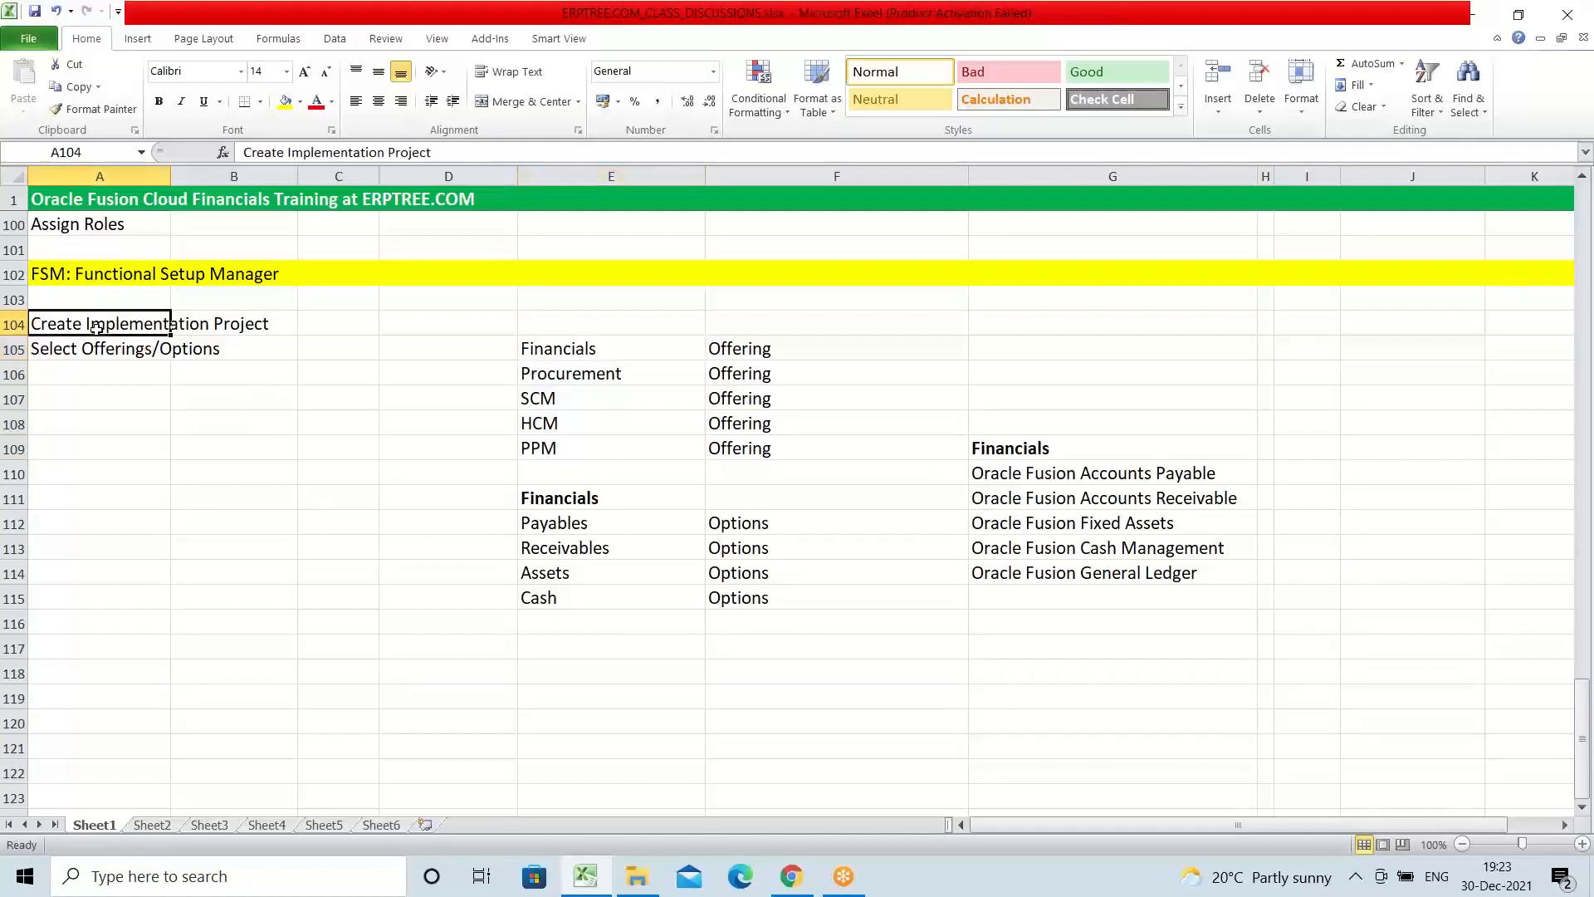
click(591, 348)
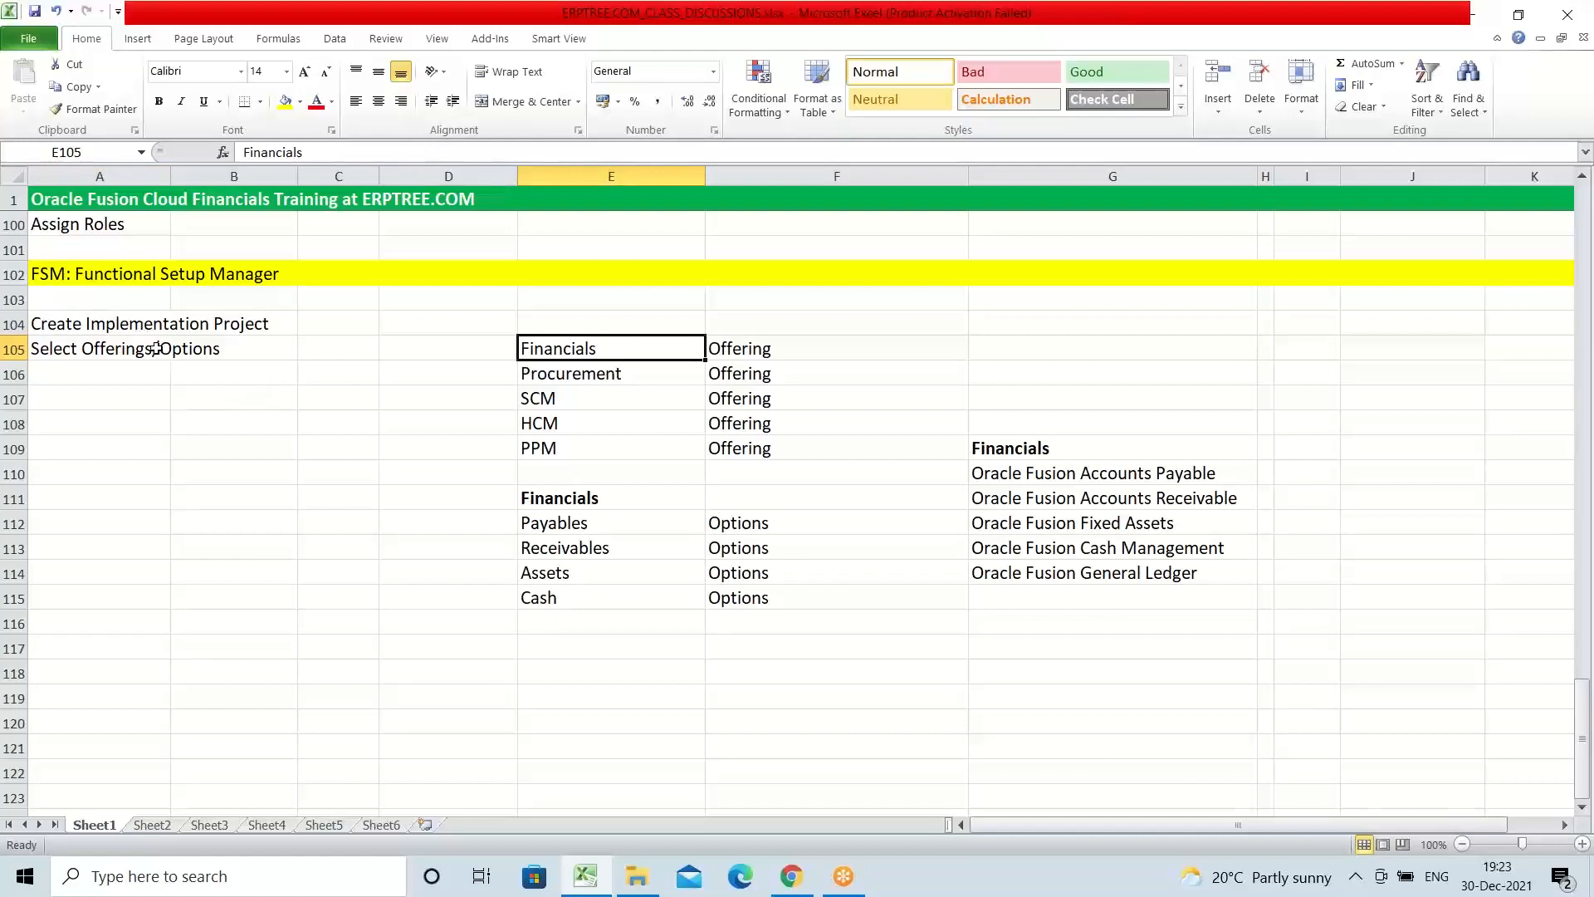
click(83, 352)
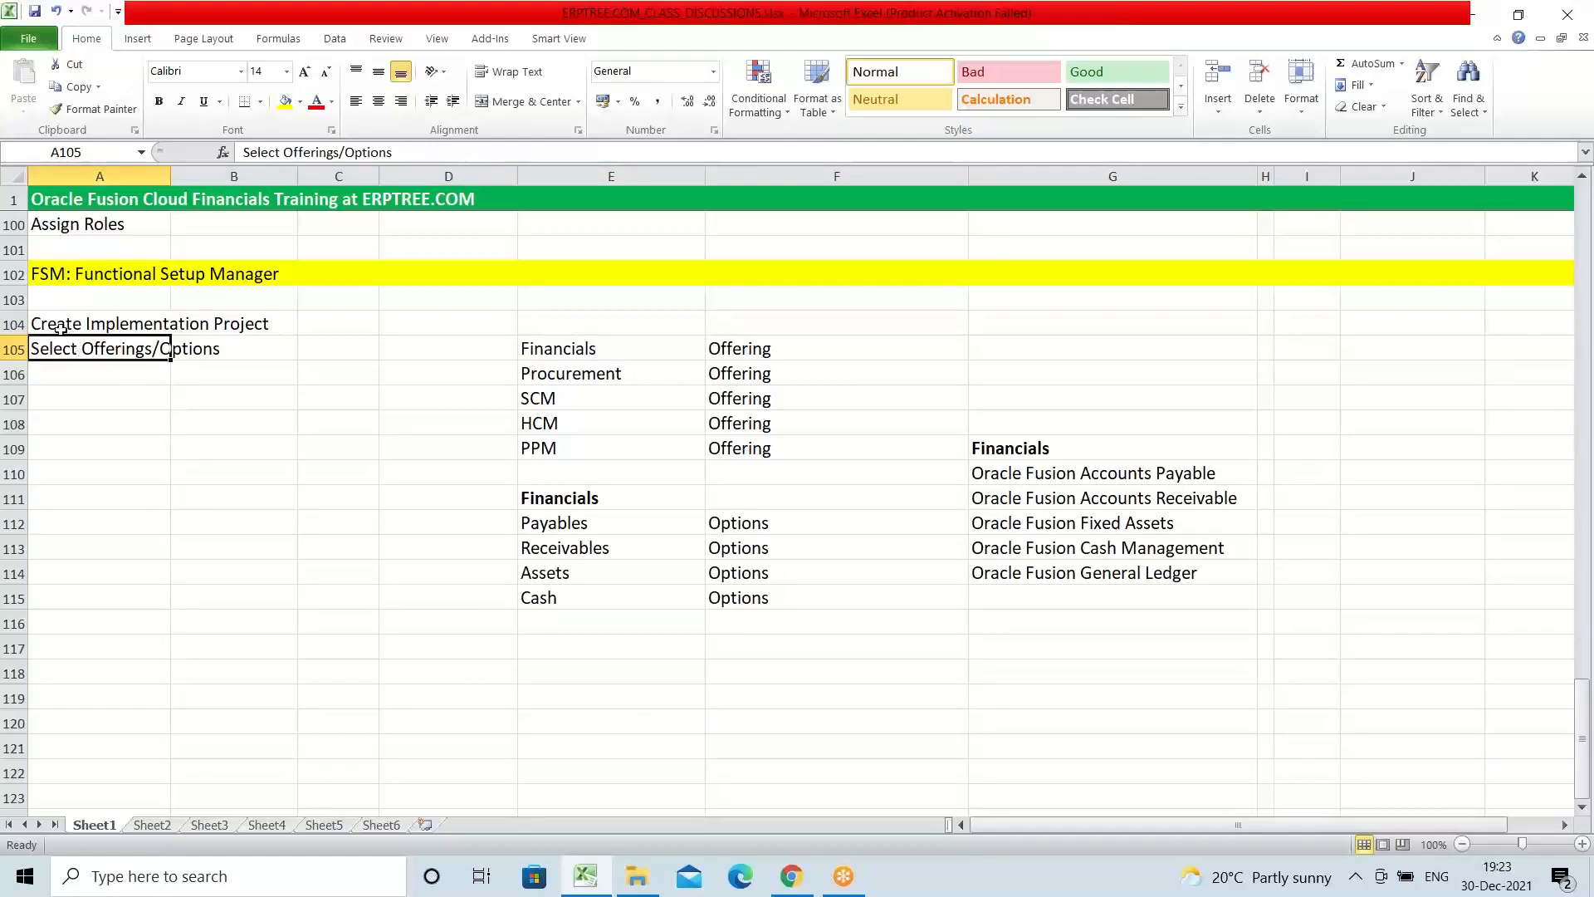
drag(60, 329, 225, 328)
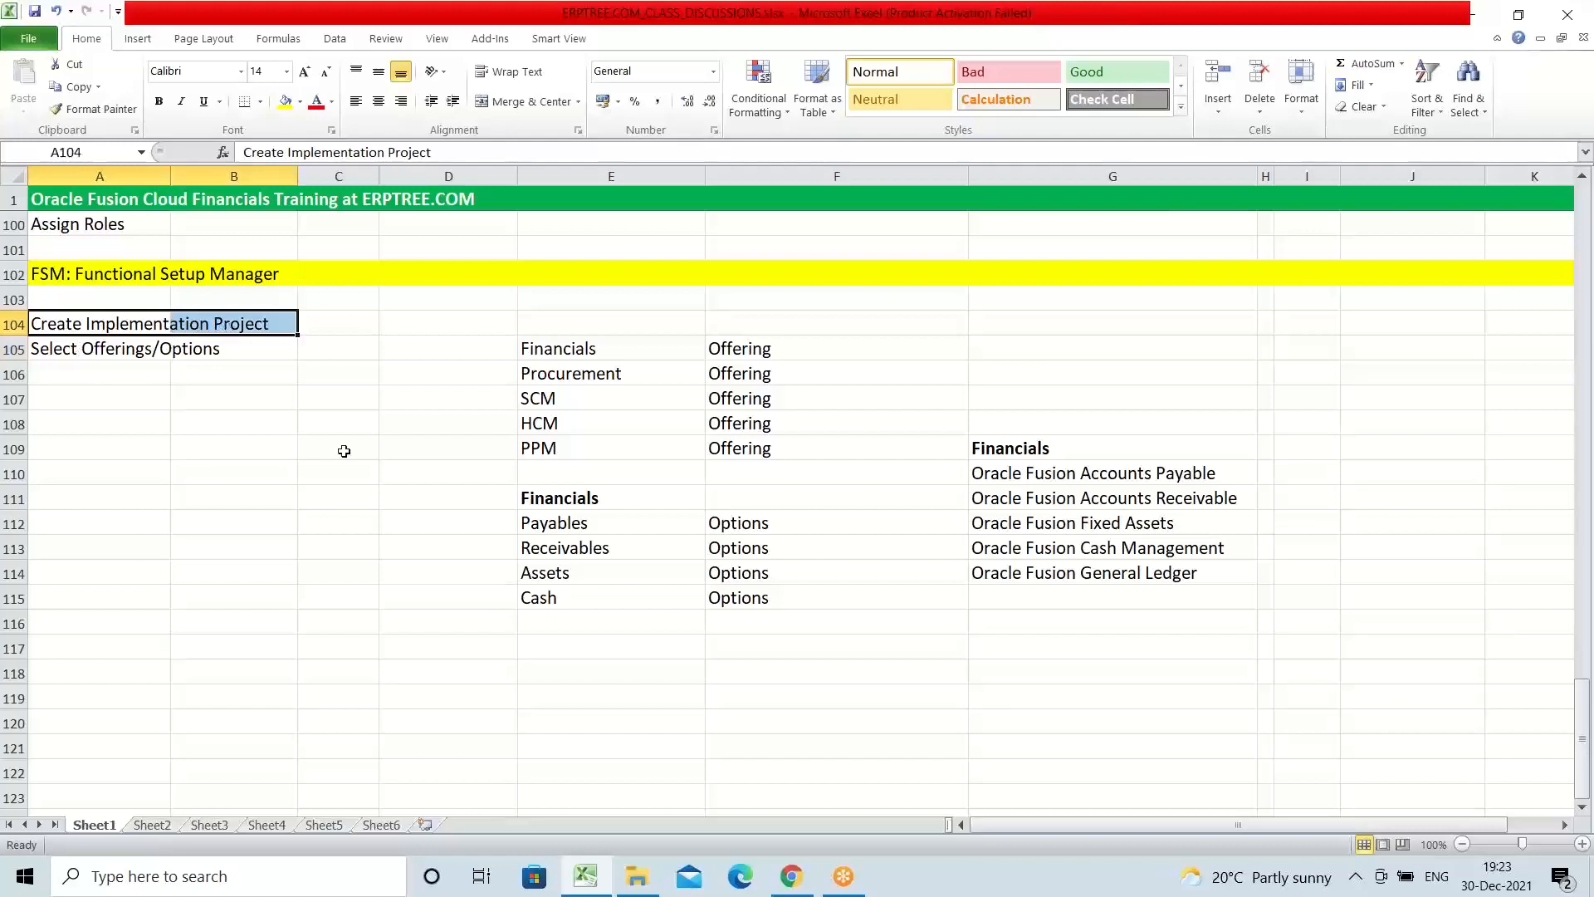
click(592, 347)
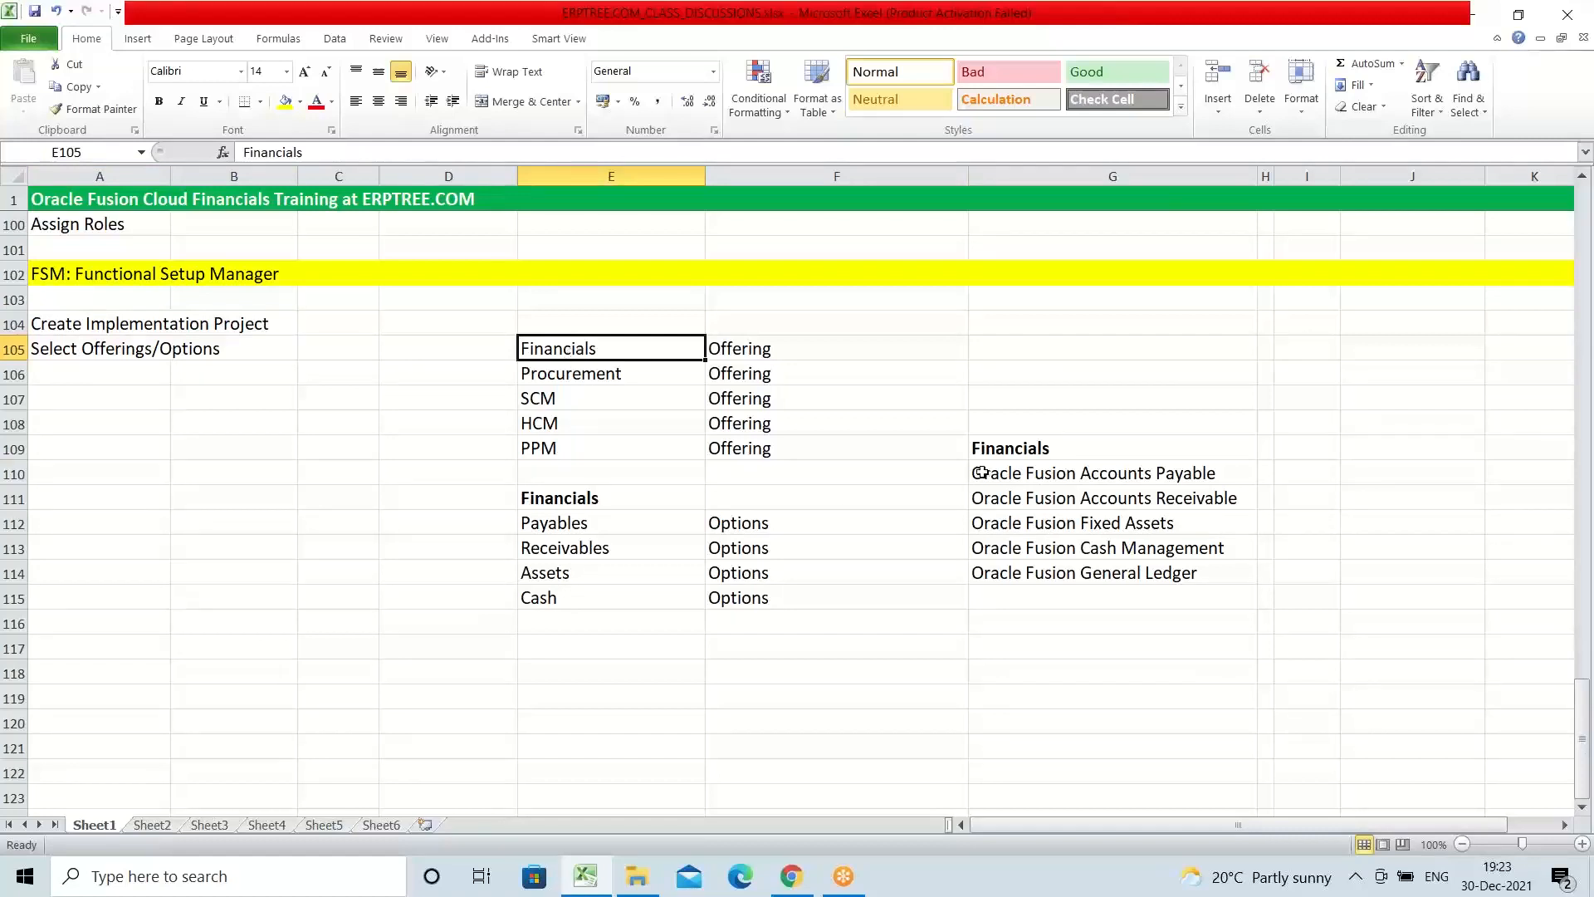
drag(984, 470, 1112, 482)
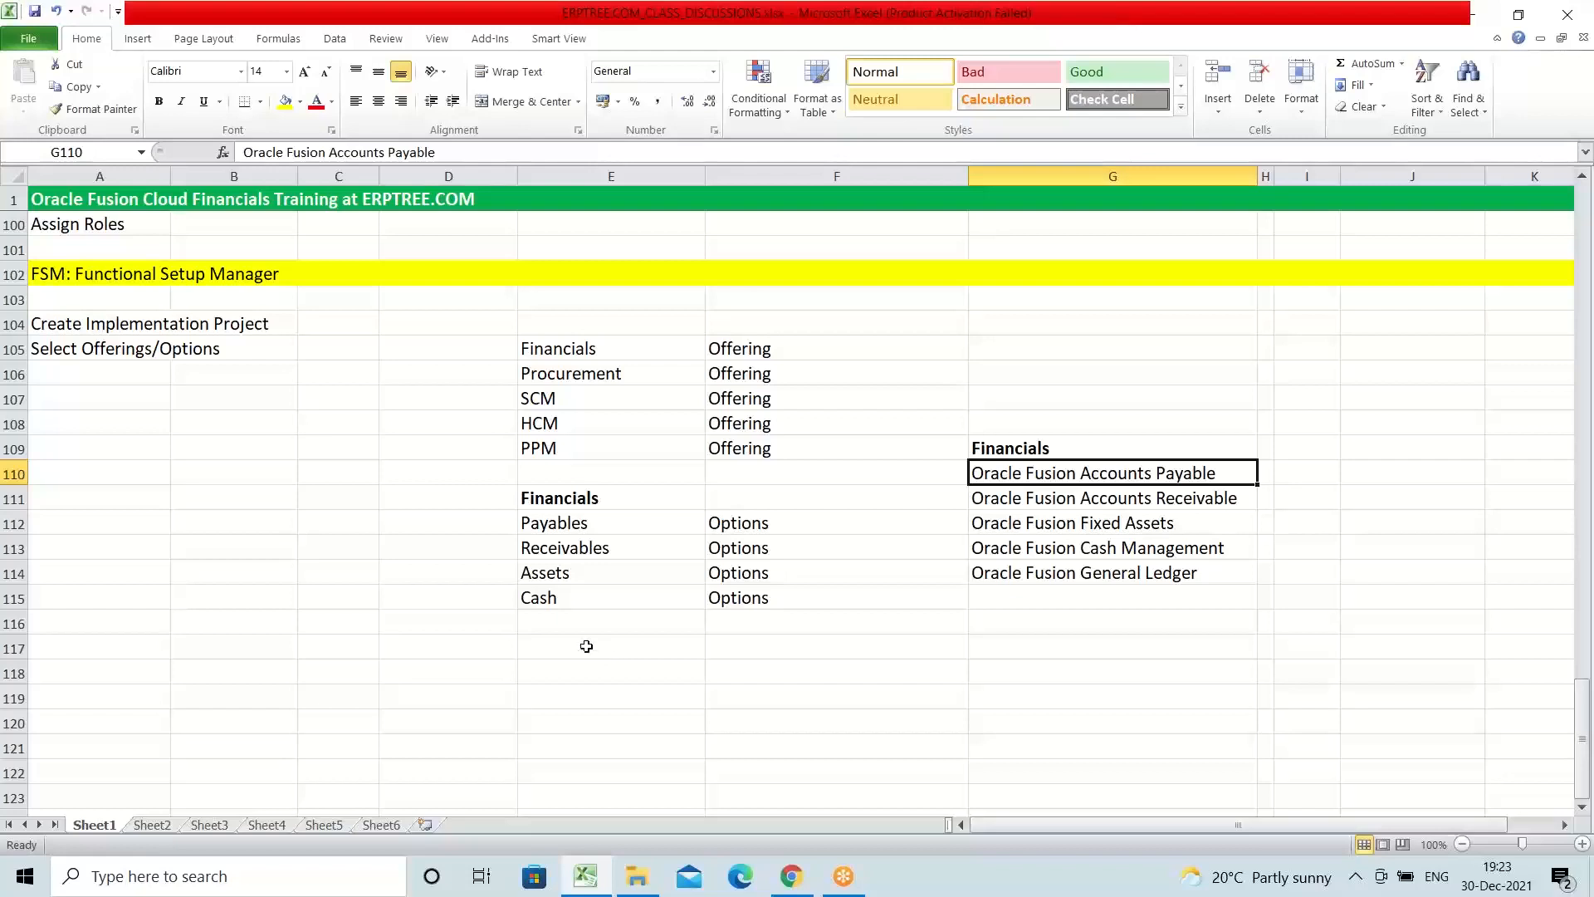
Step: Enter "Enable Offerings & Options" in A103, directly under the Functional Setup Manager heading
click(79, 303)
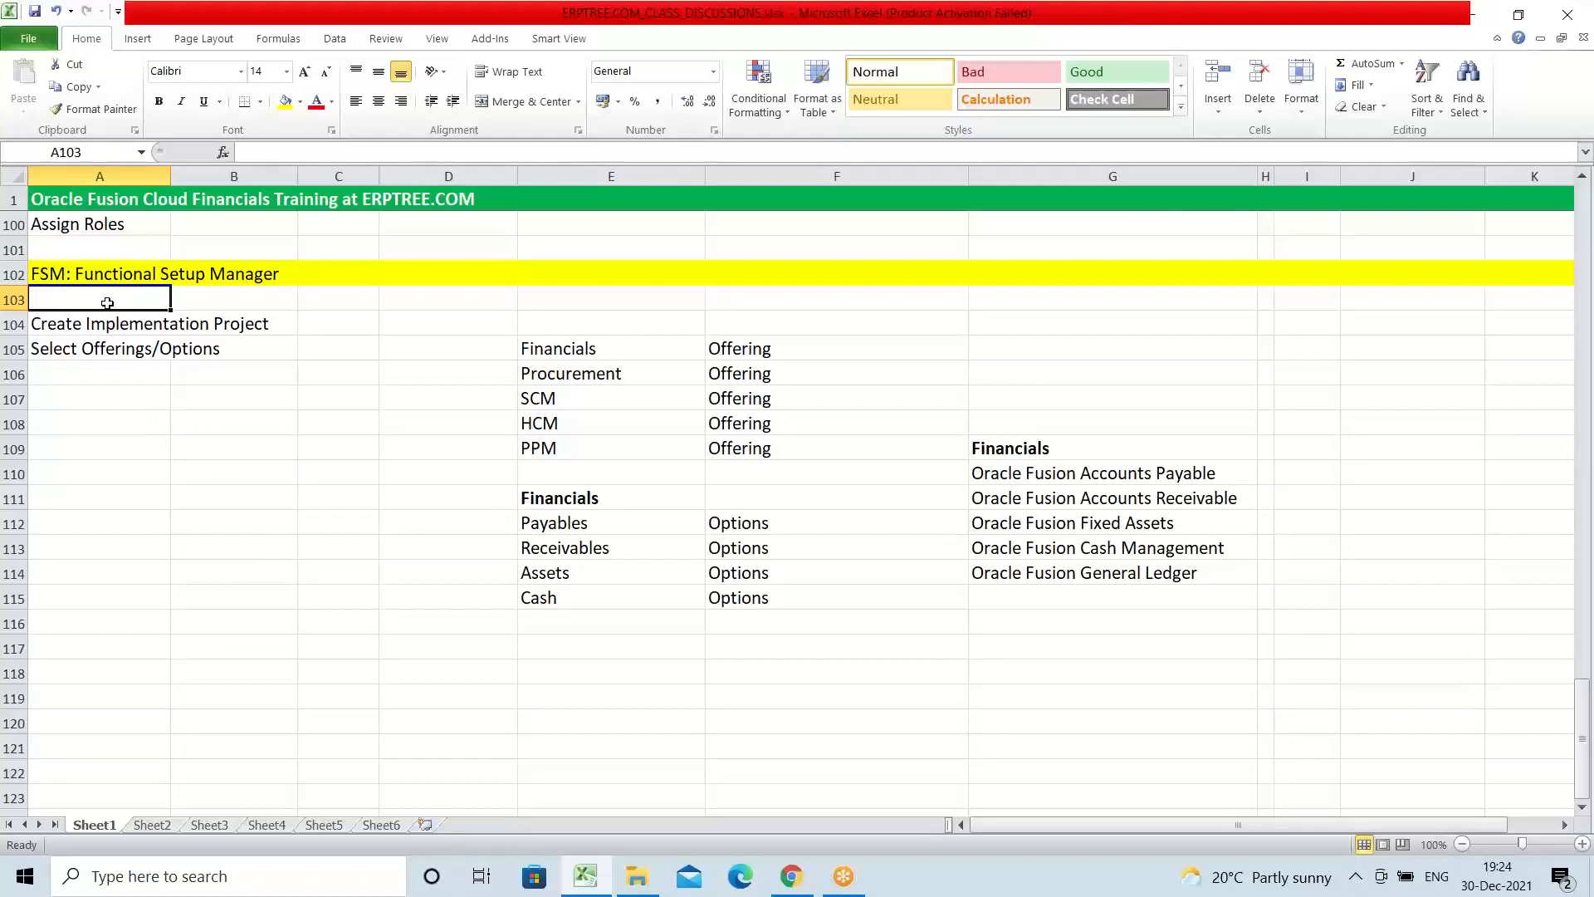
text(Ena)
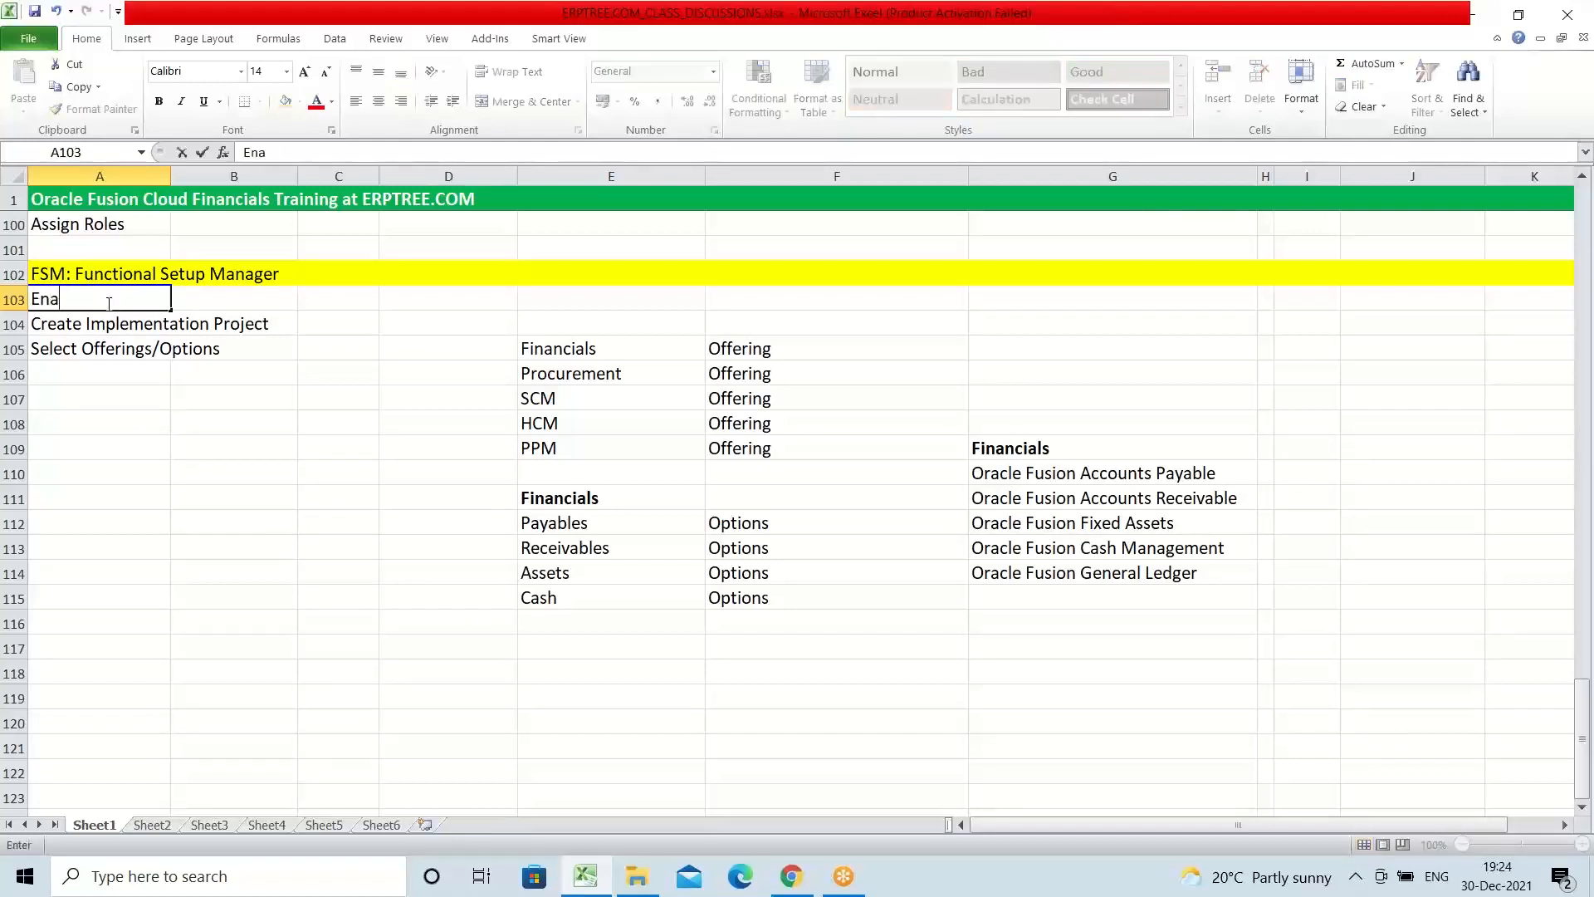
text(ble Offerings)
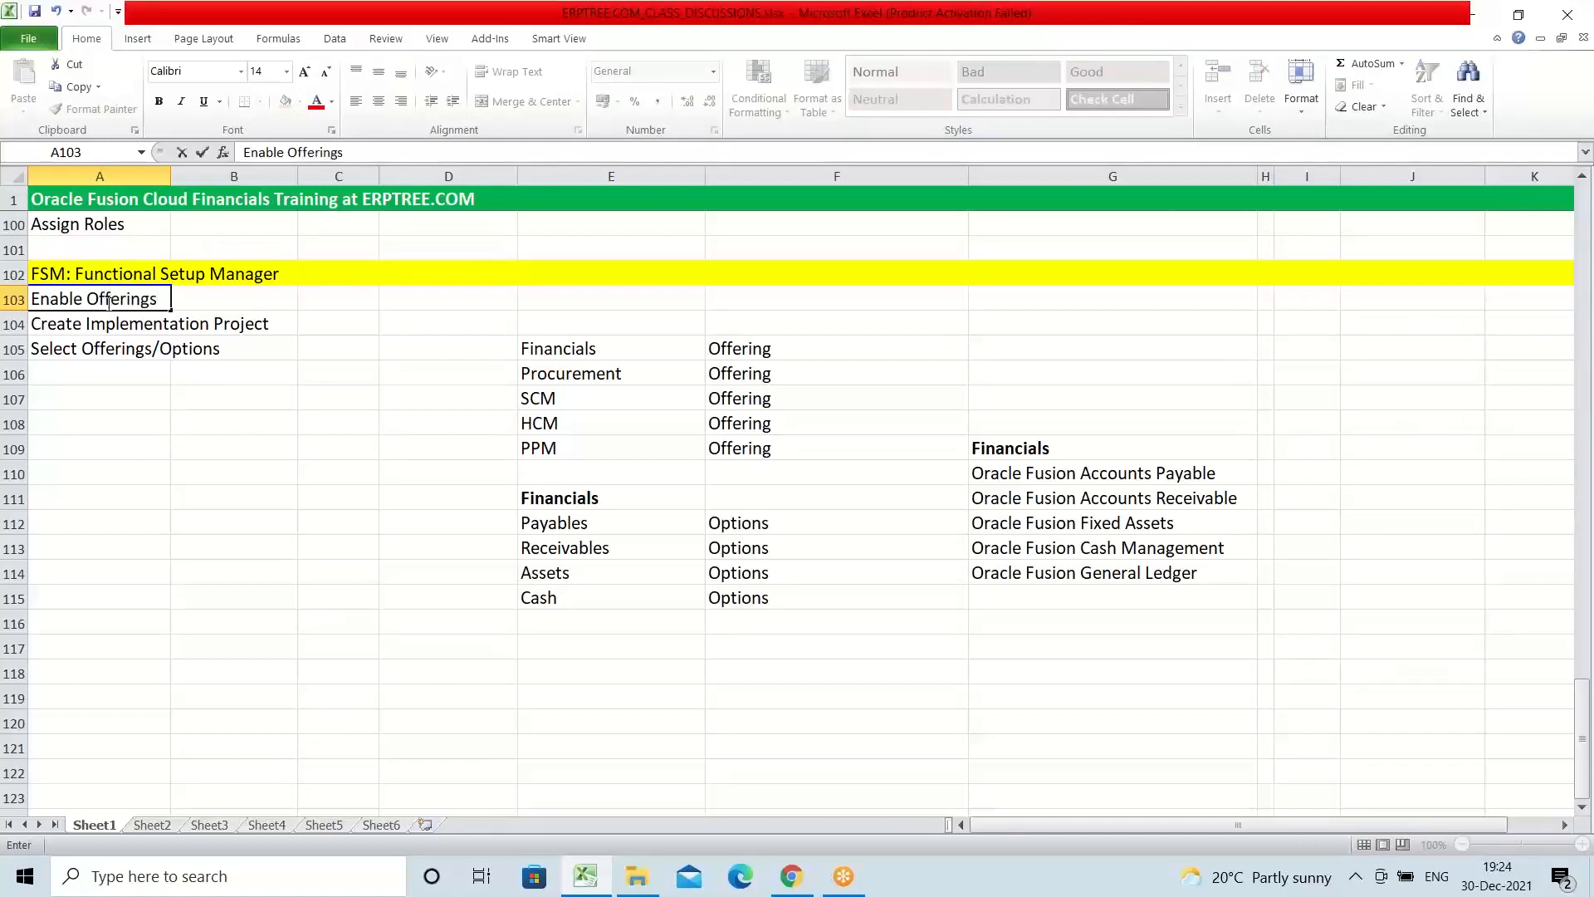
text( & Options)
click(108, 303)
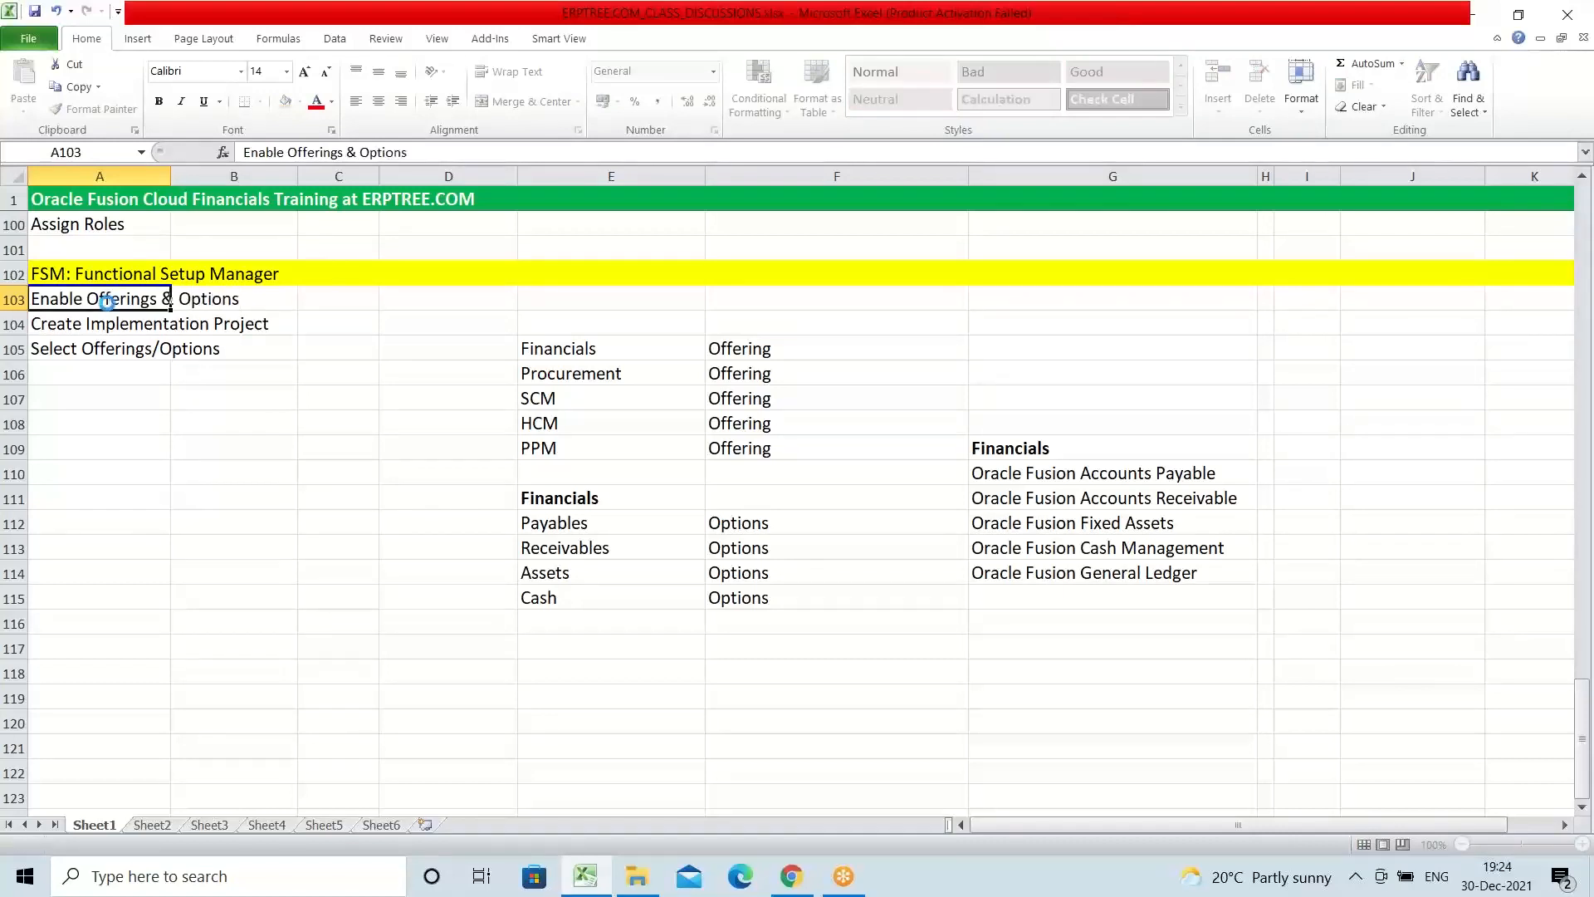
Step: Review the setup entries in A103 and A104 together with the Financials, Procurement and SCM offerings in E105 to F107
click(115, 316)
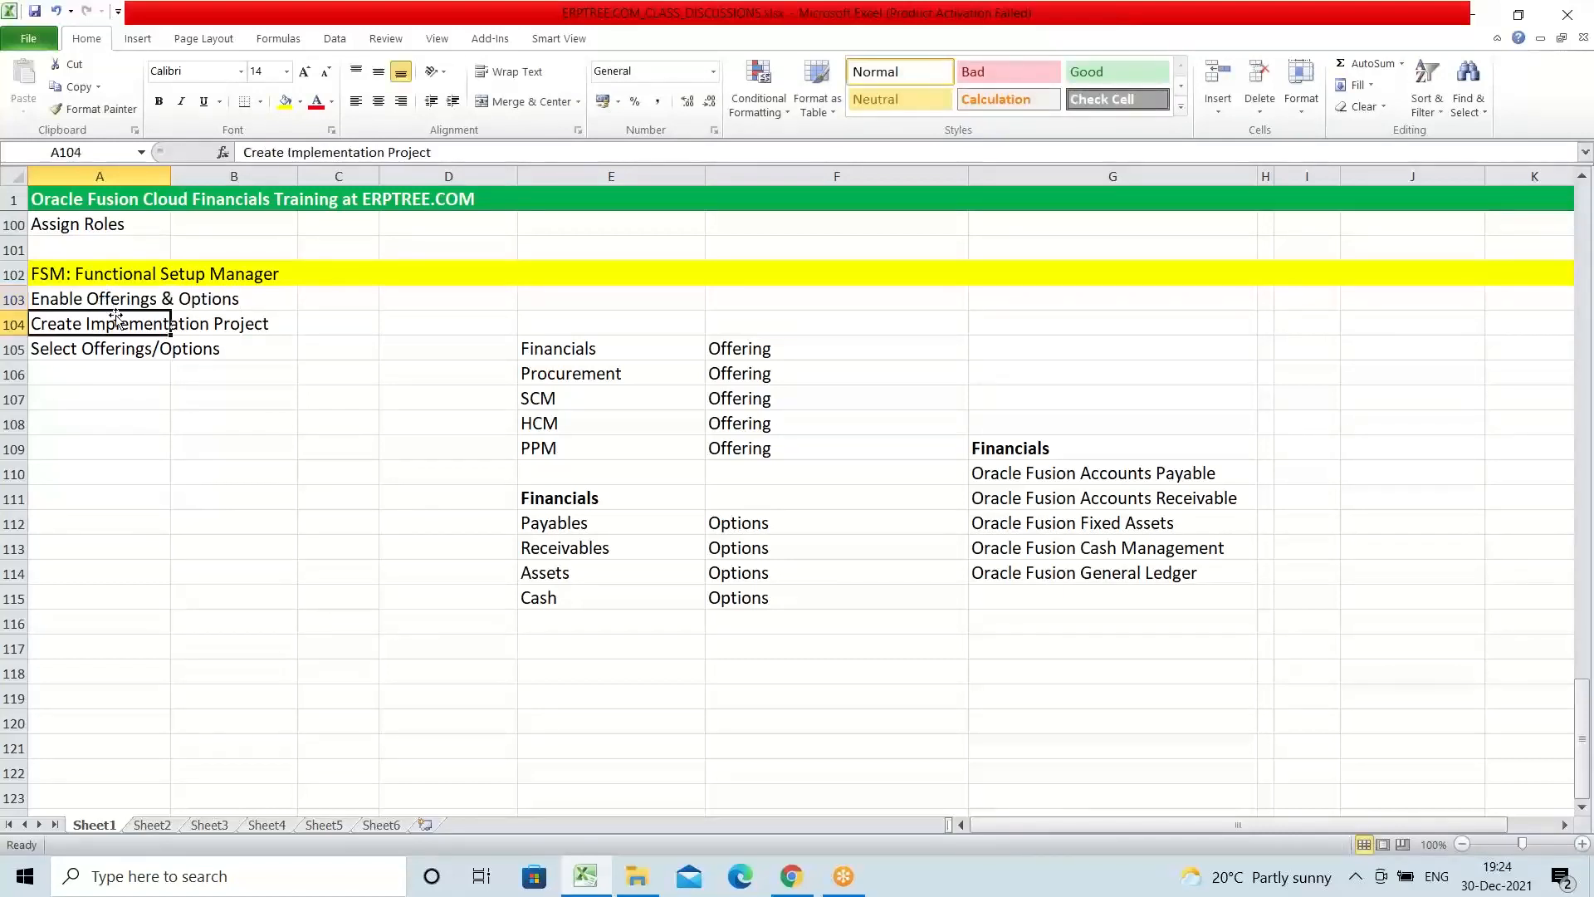
click(96, 297)
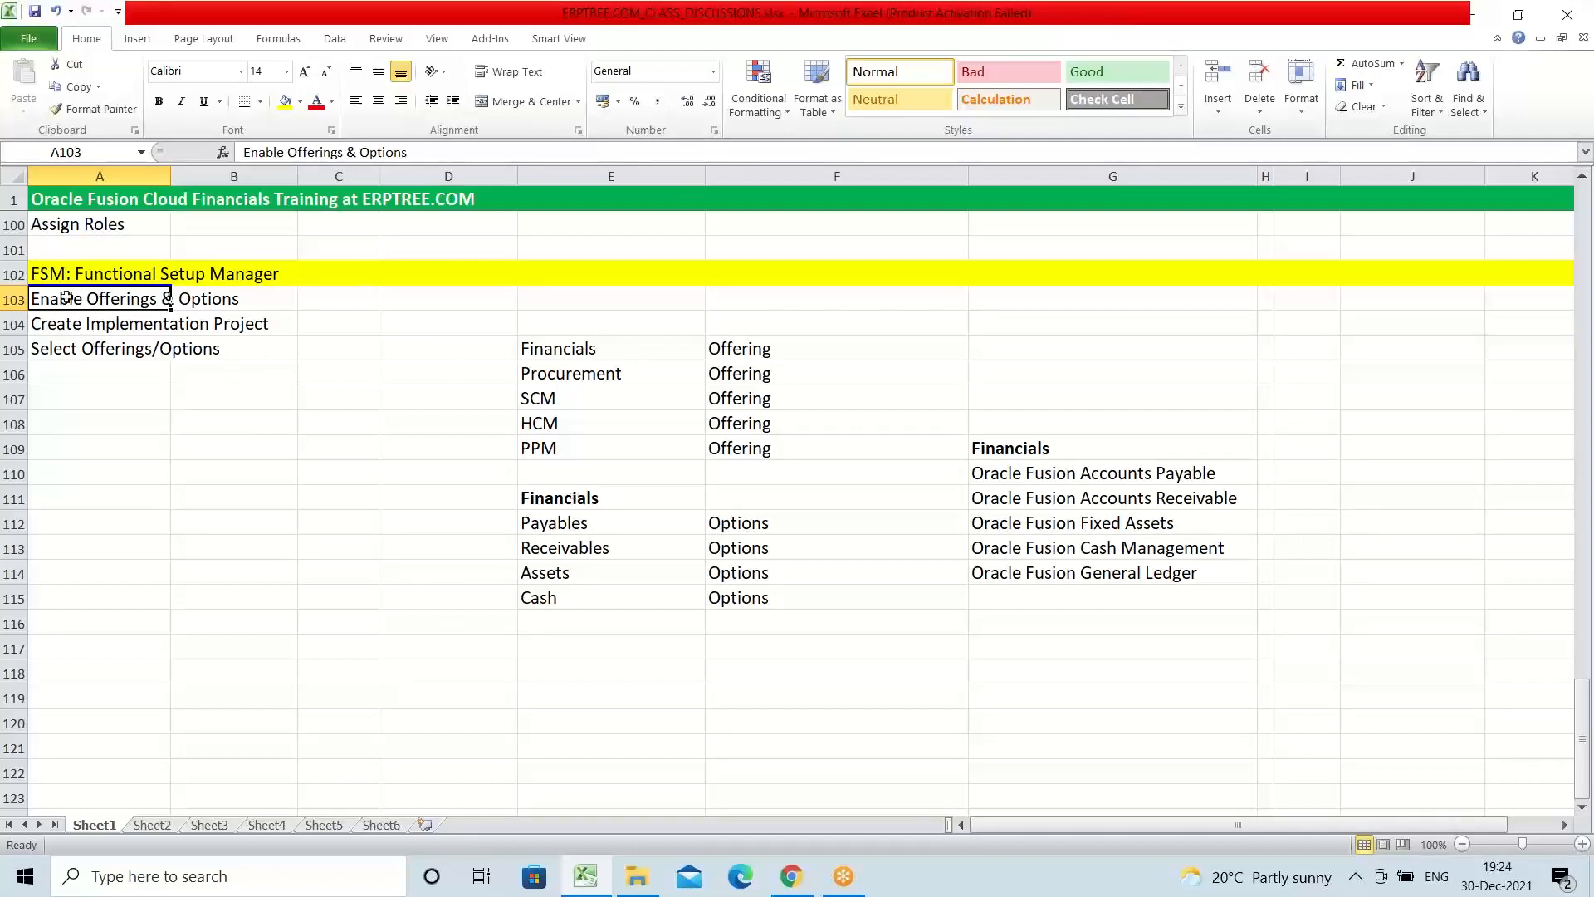
click(540, 343)
drag(569, 355, 749, 392)
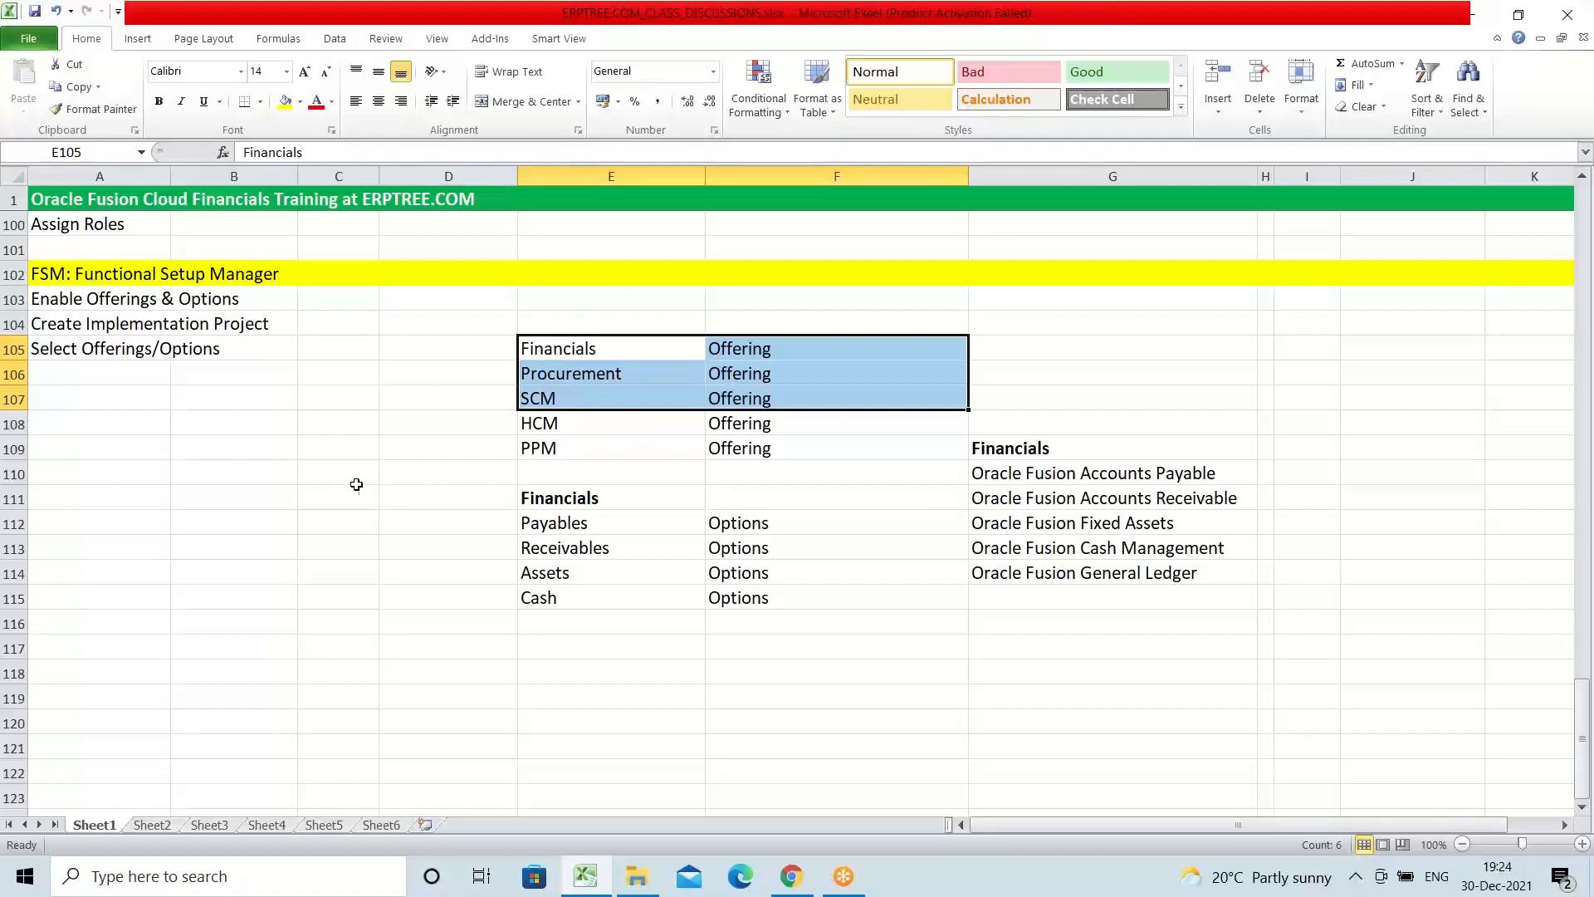
click(52, 301)
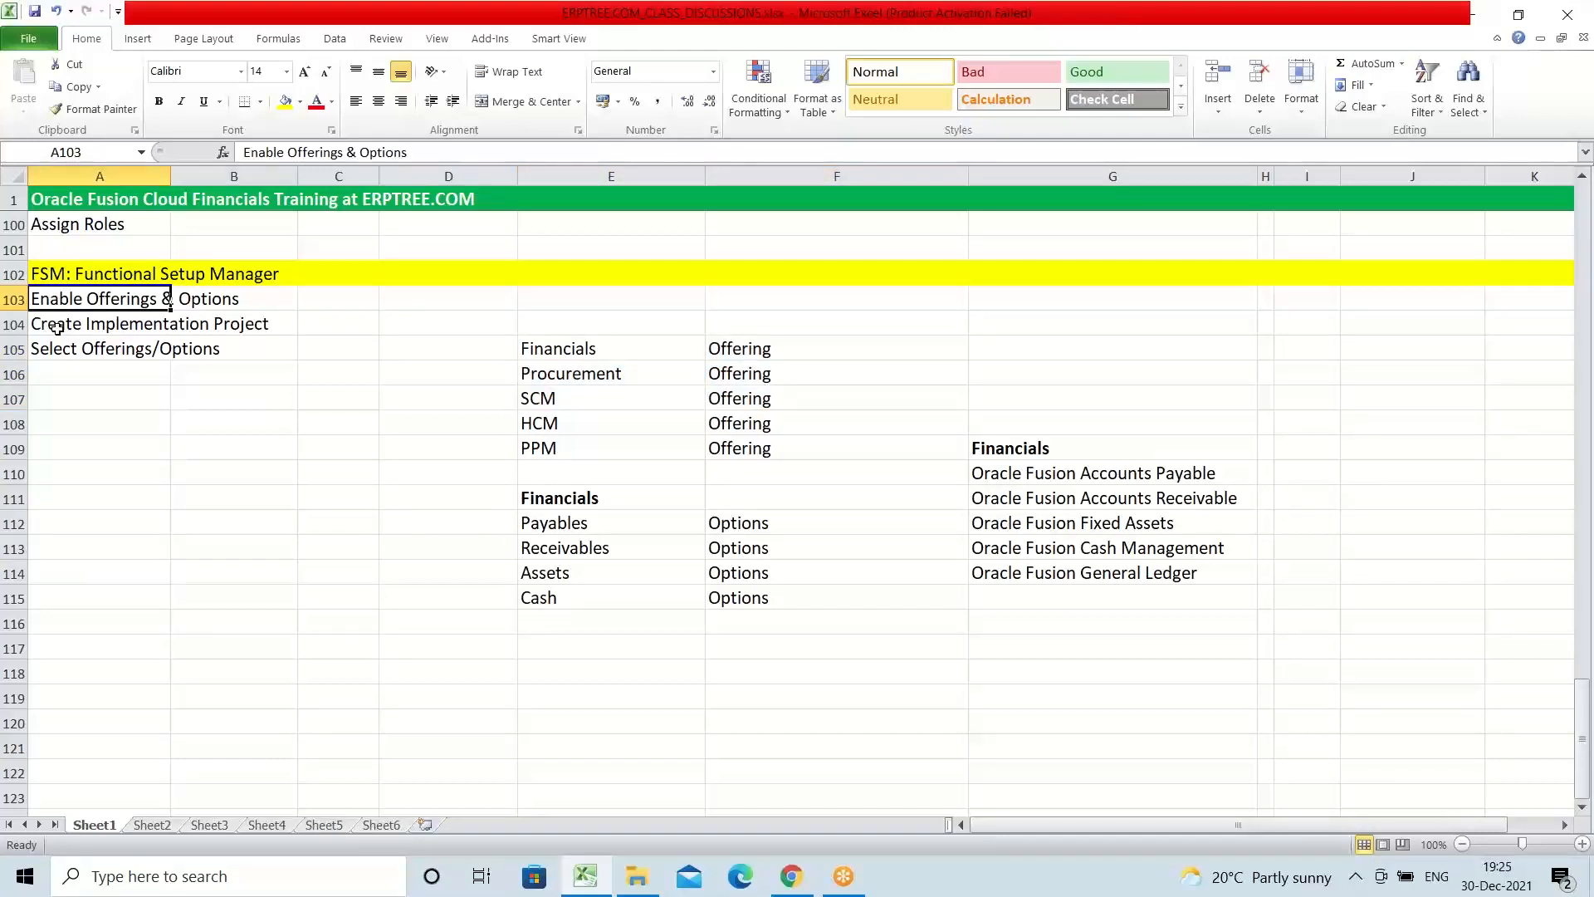
Step: Widen column A so that the setup entries in A103 to A105 fit within it
click(56, 328)
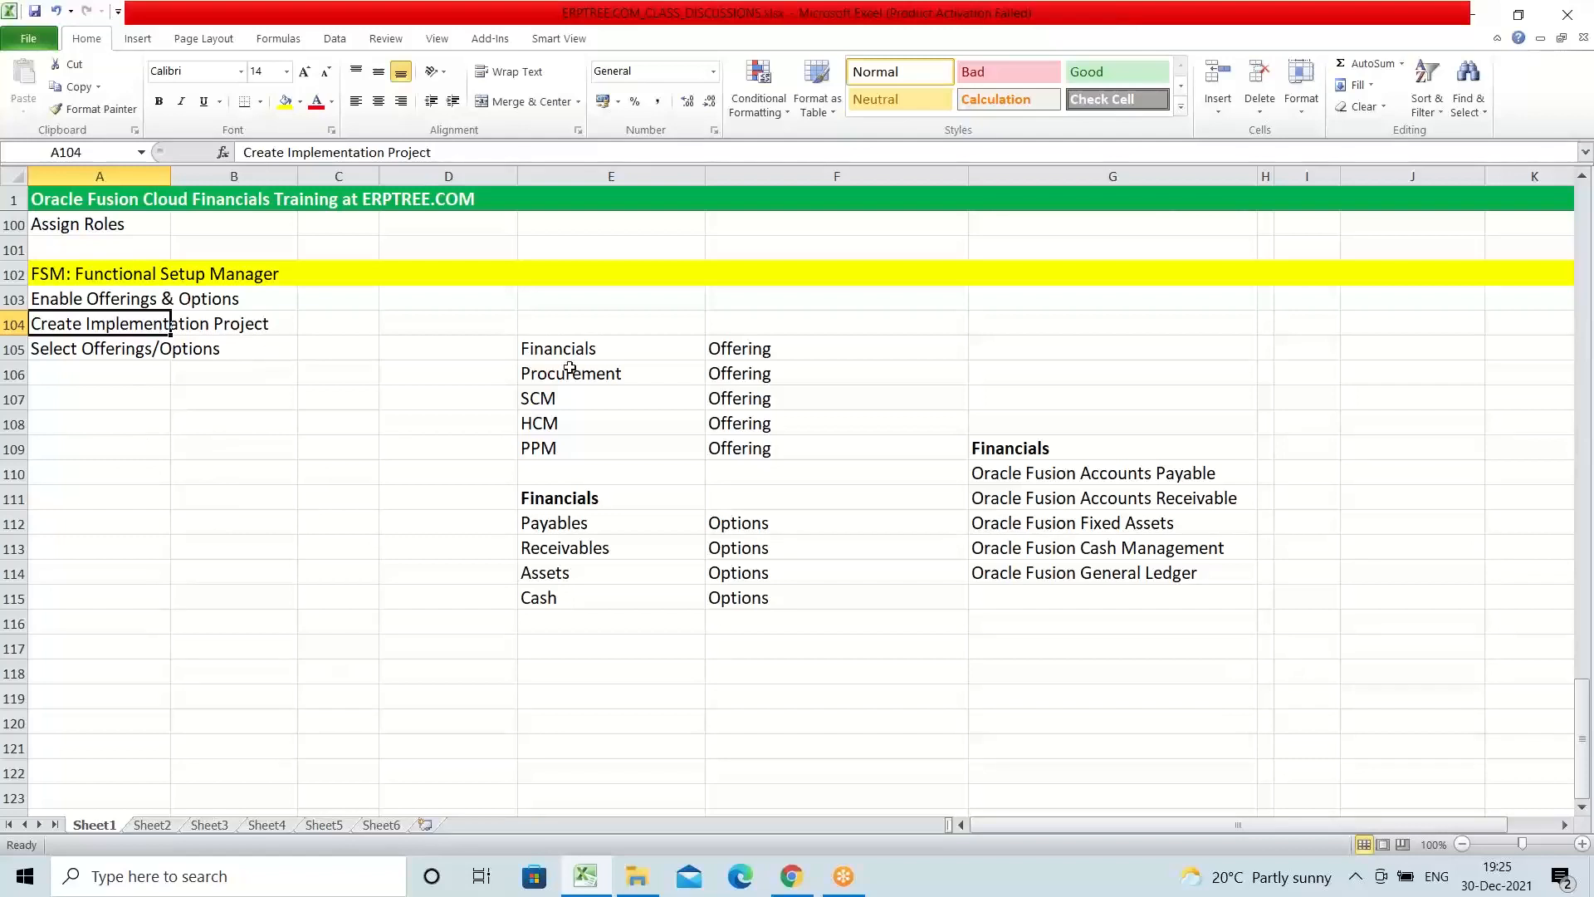
click(530, 346)
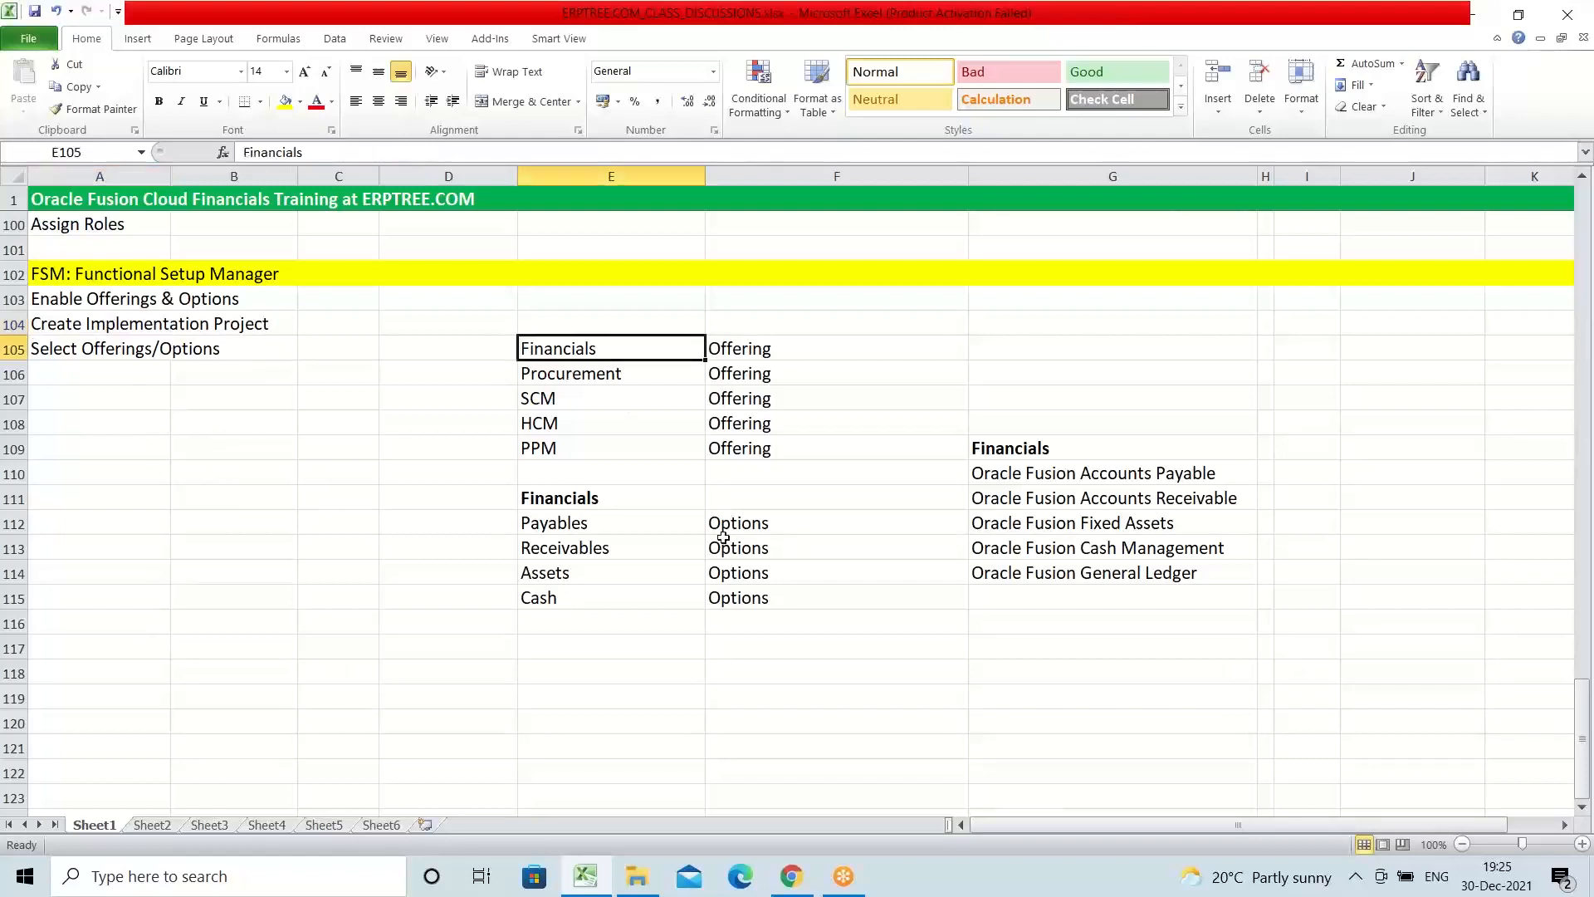
click(83, 352)
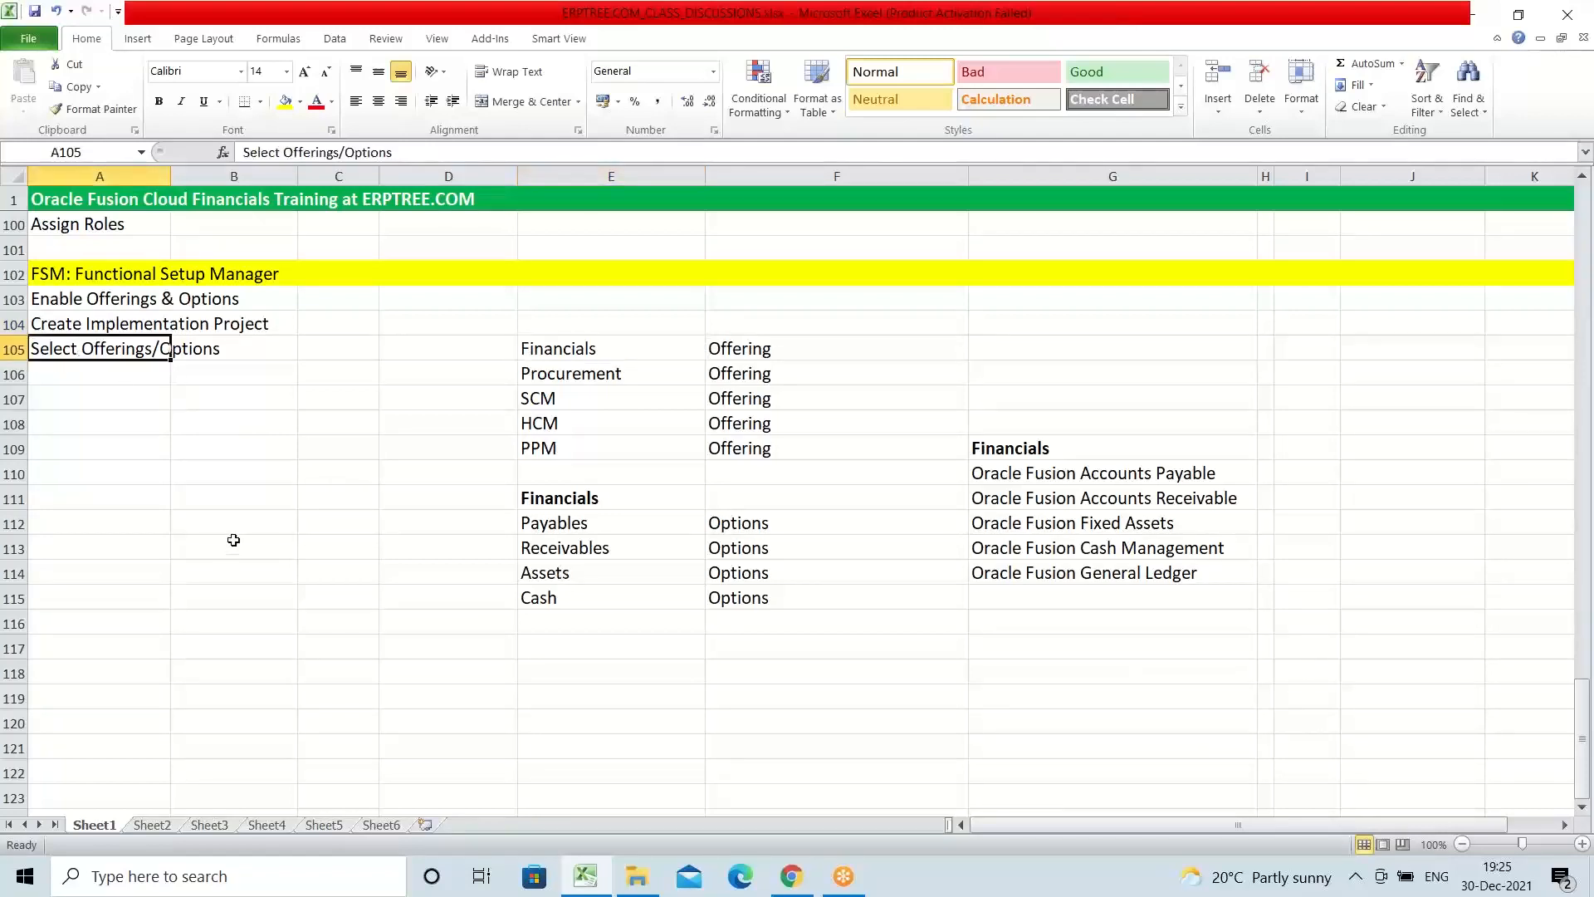
drag(167, 172, 309, 189)
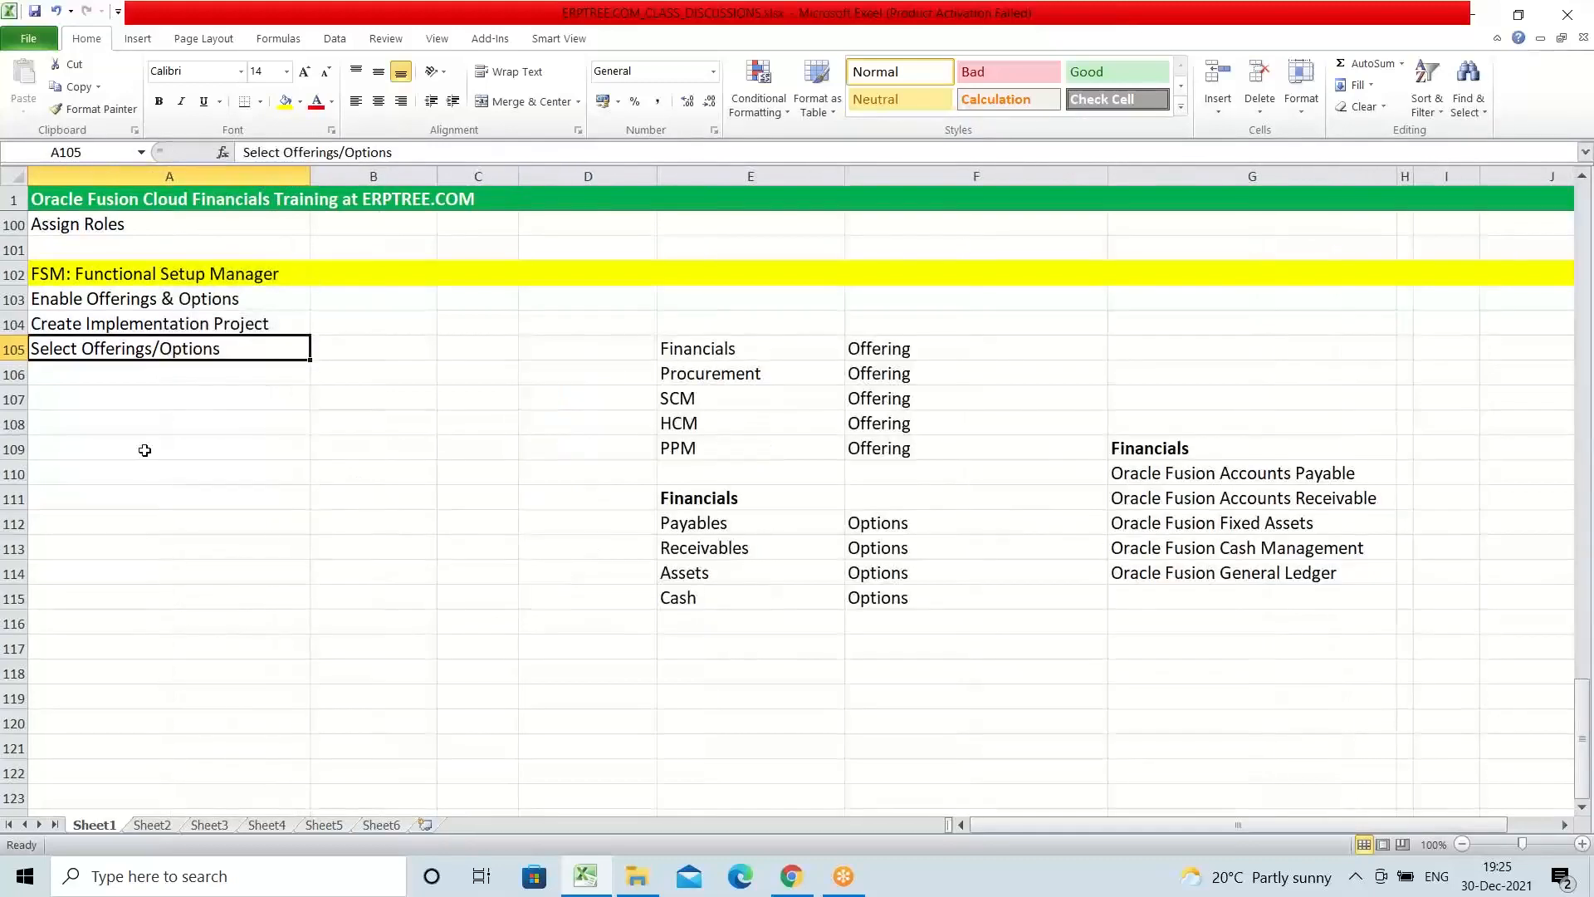
Step: Enter "Setups/Configuration" in A106 below the Select Offerings/Options entry
click(88, 375)
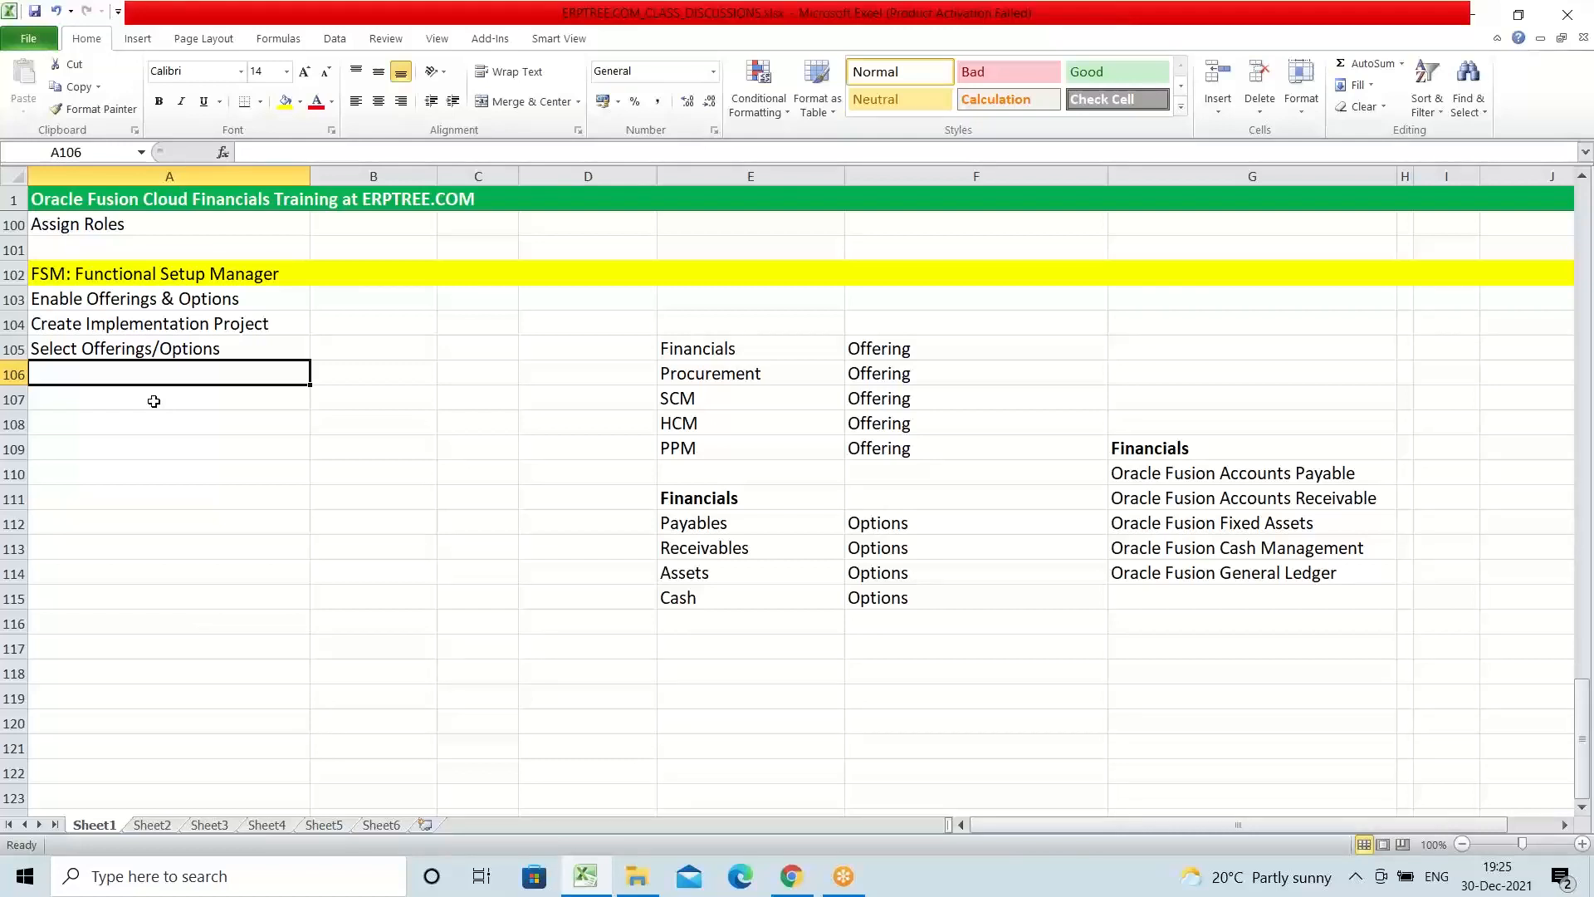
text(Setups)
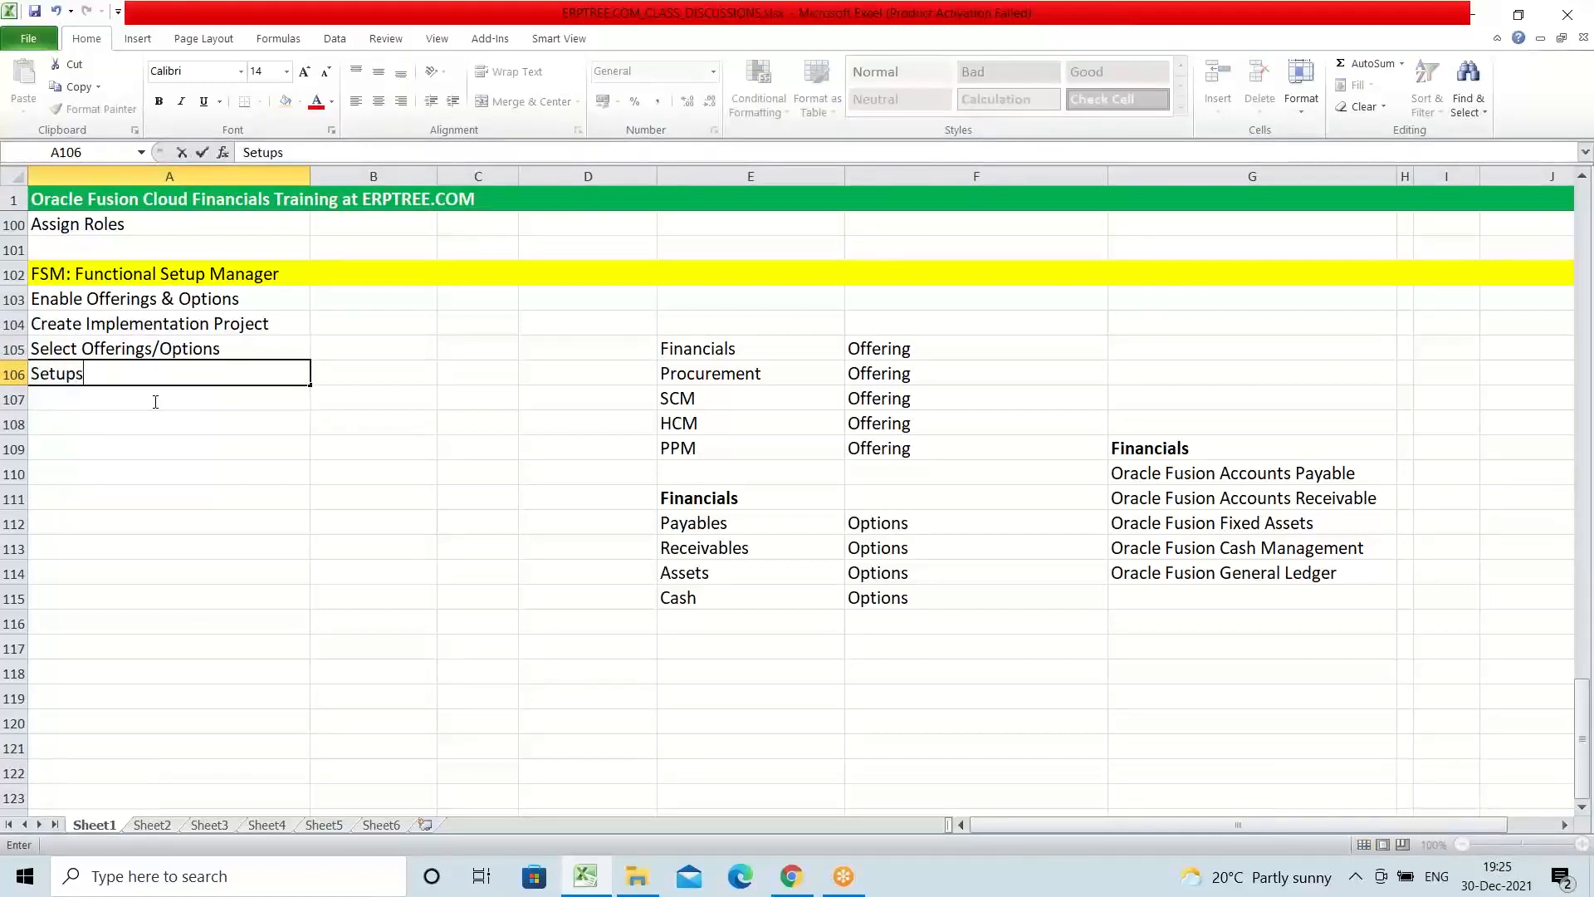
text(/Configuration)
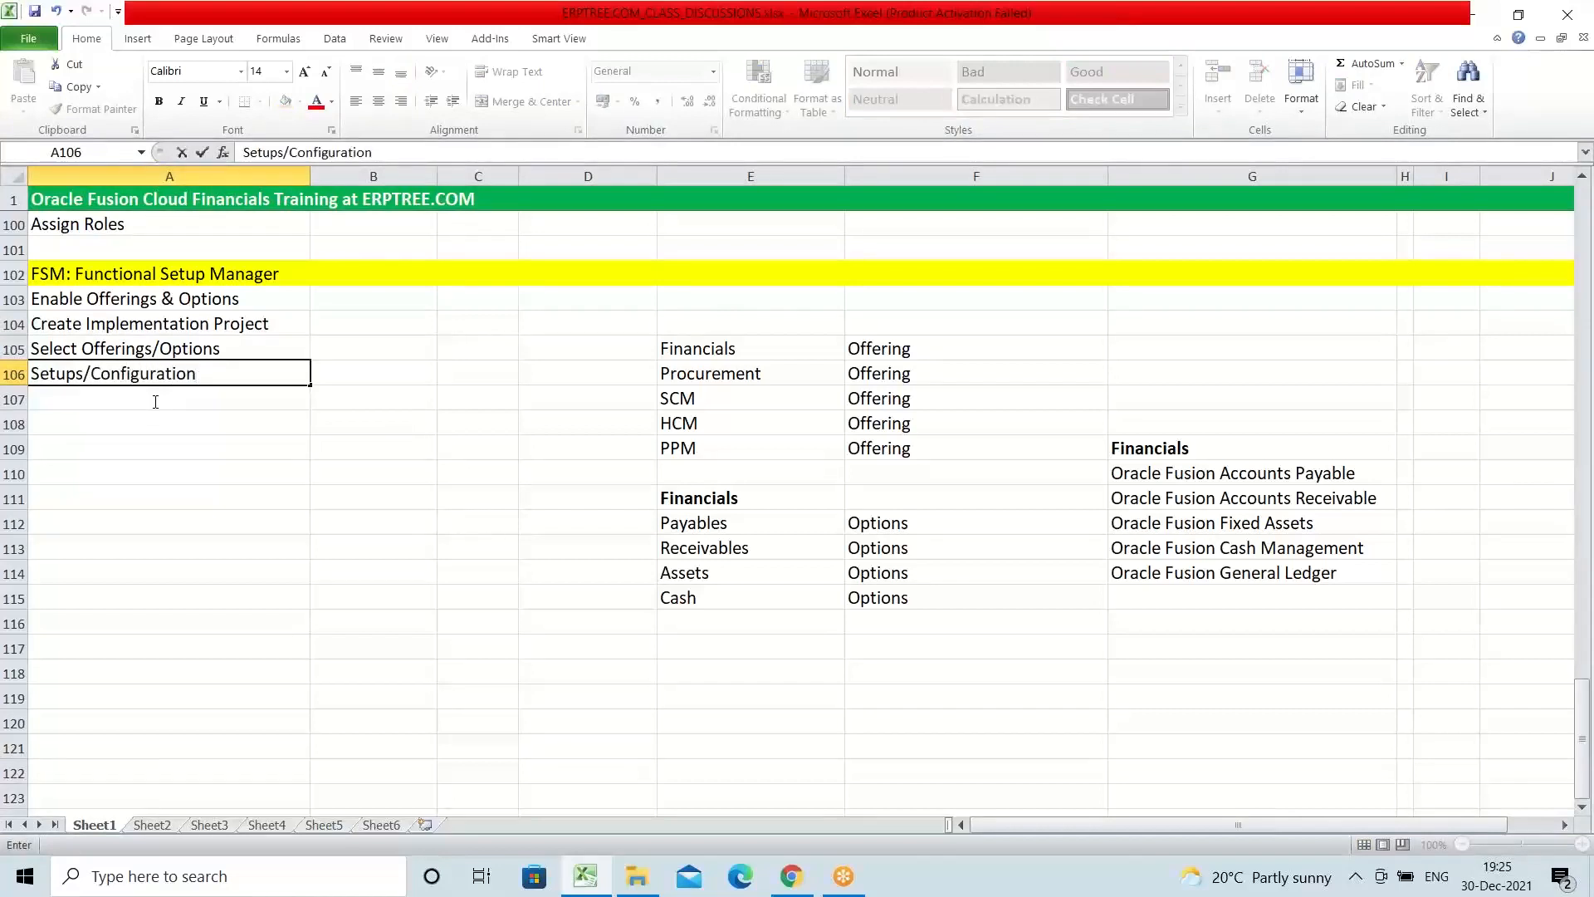
key(ctrl+Return)
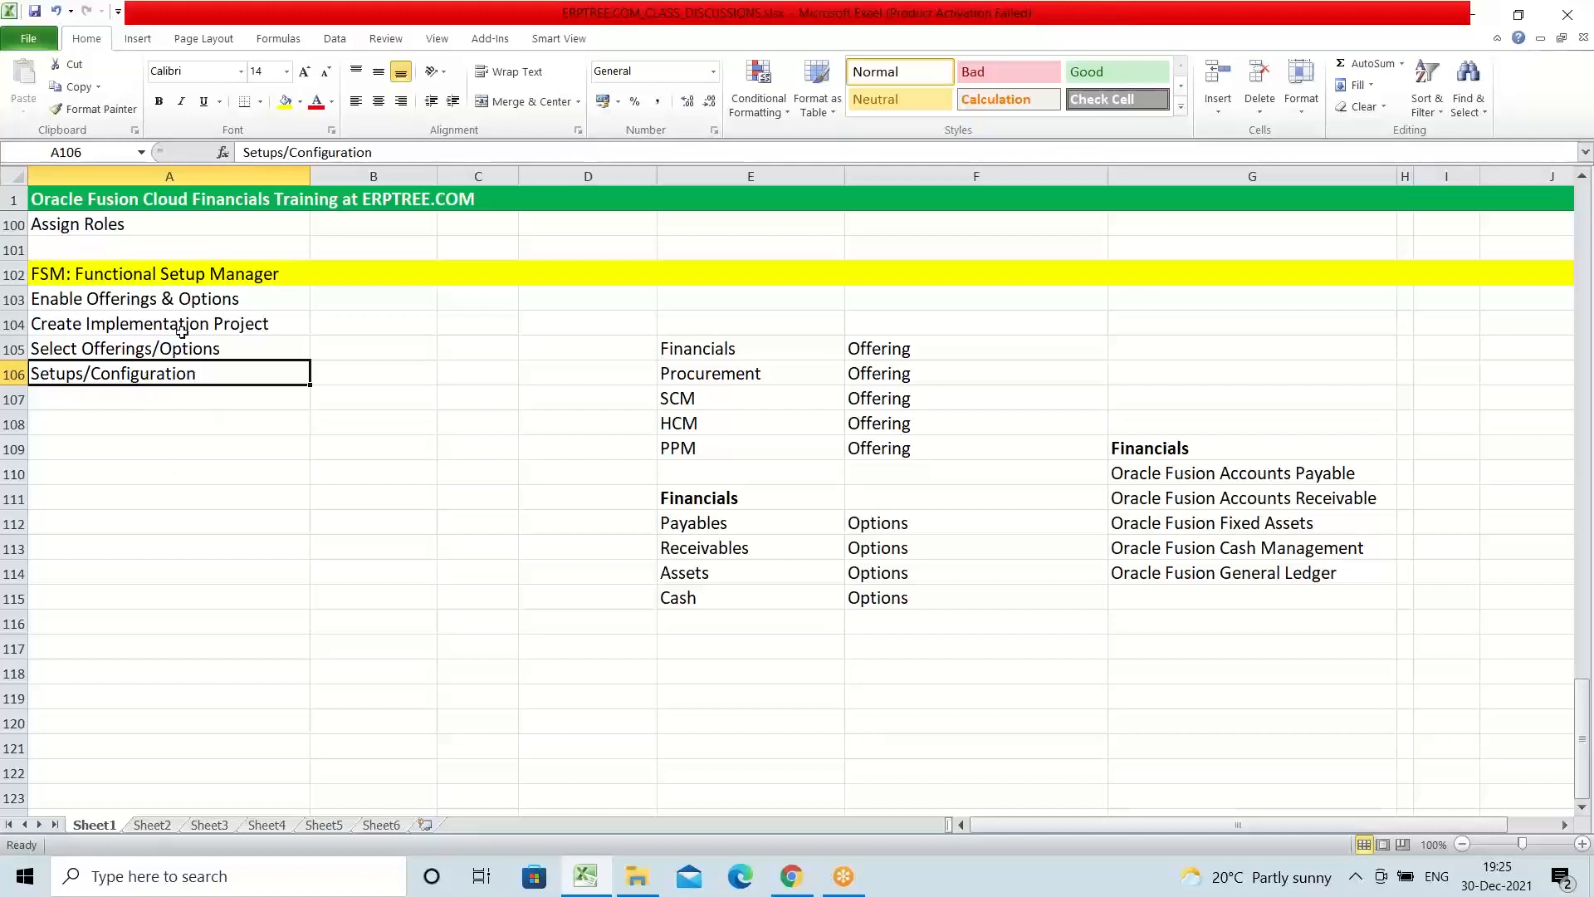
Step: Review the order of the setup entries in A103 to A106, focusing on the Create Implementation Project entry in A104
click(102, 297)
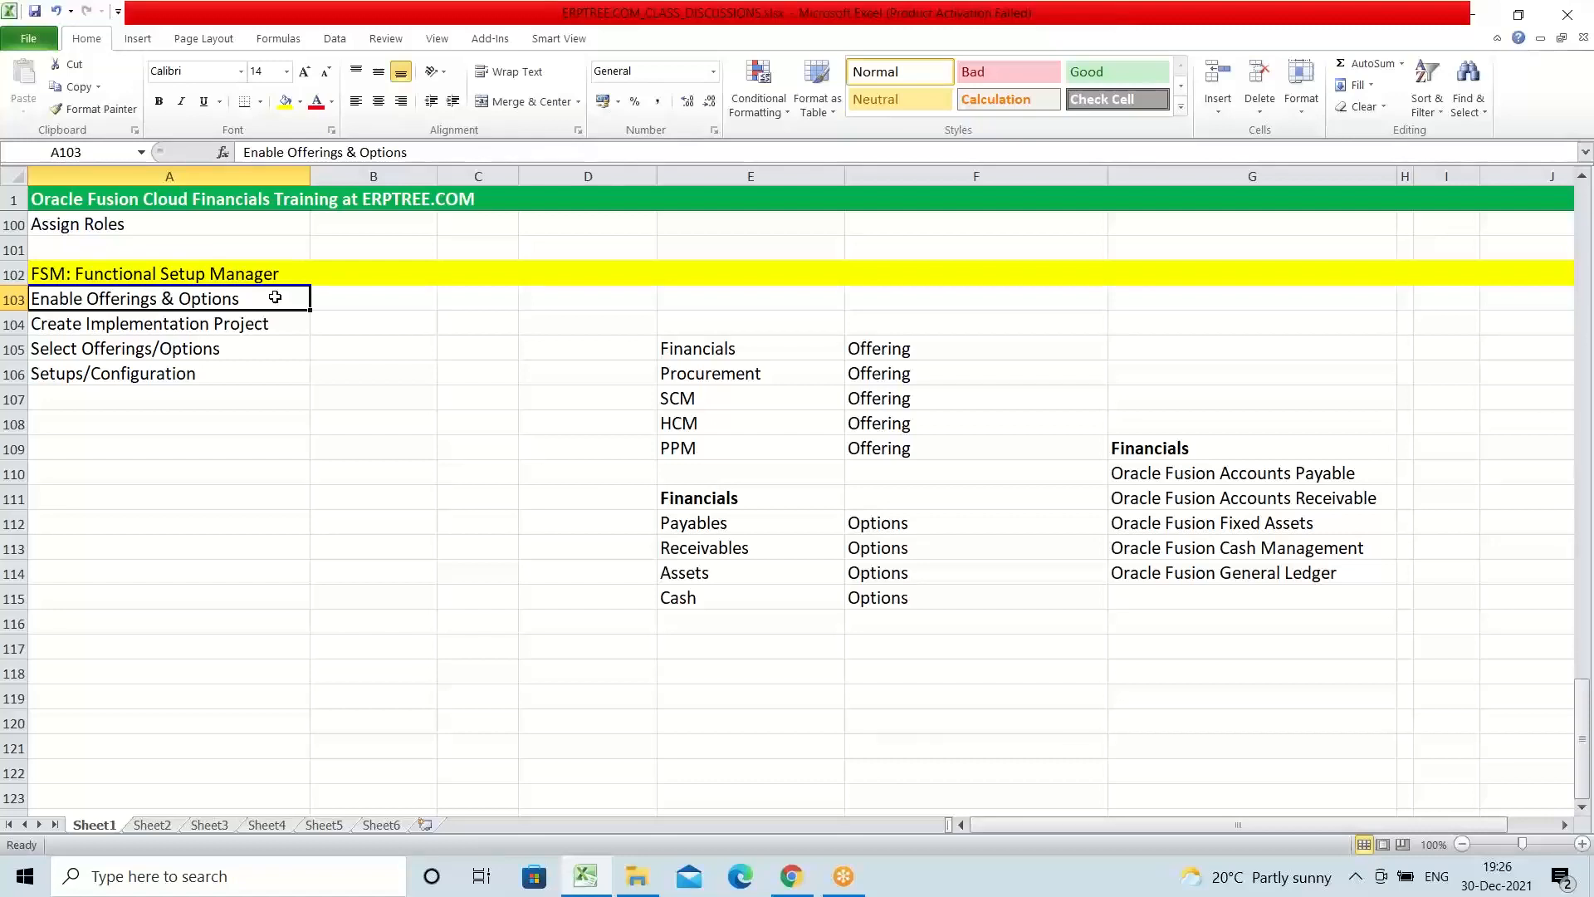
click(53, 324)
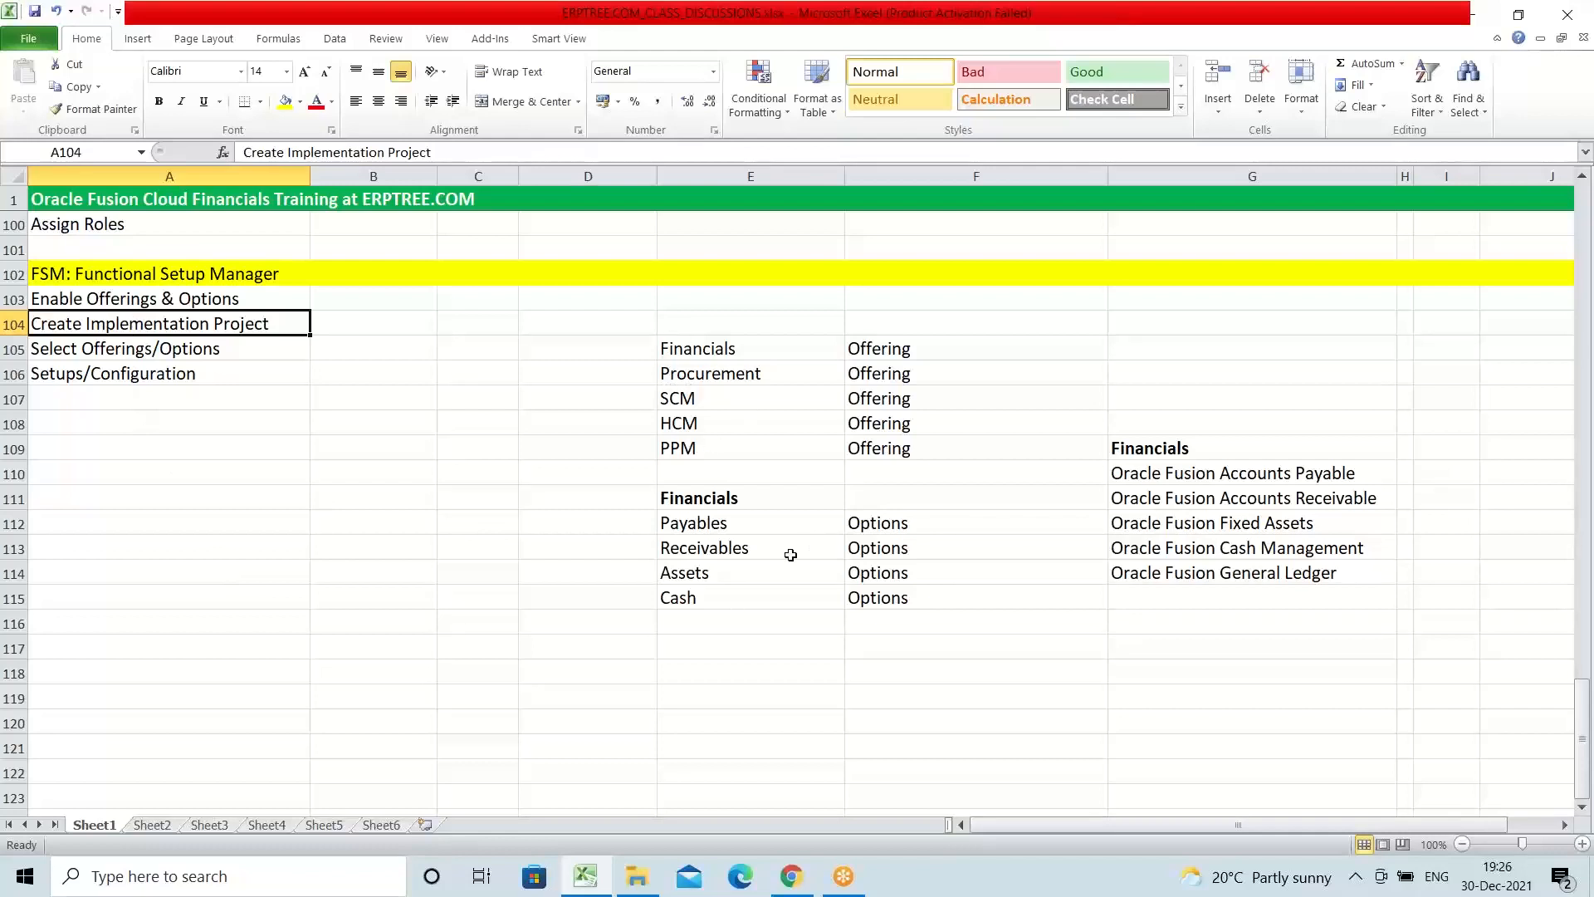
click(43, 355)
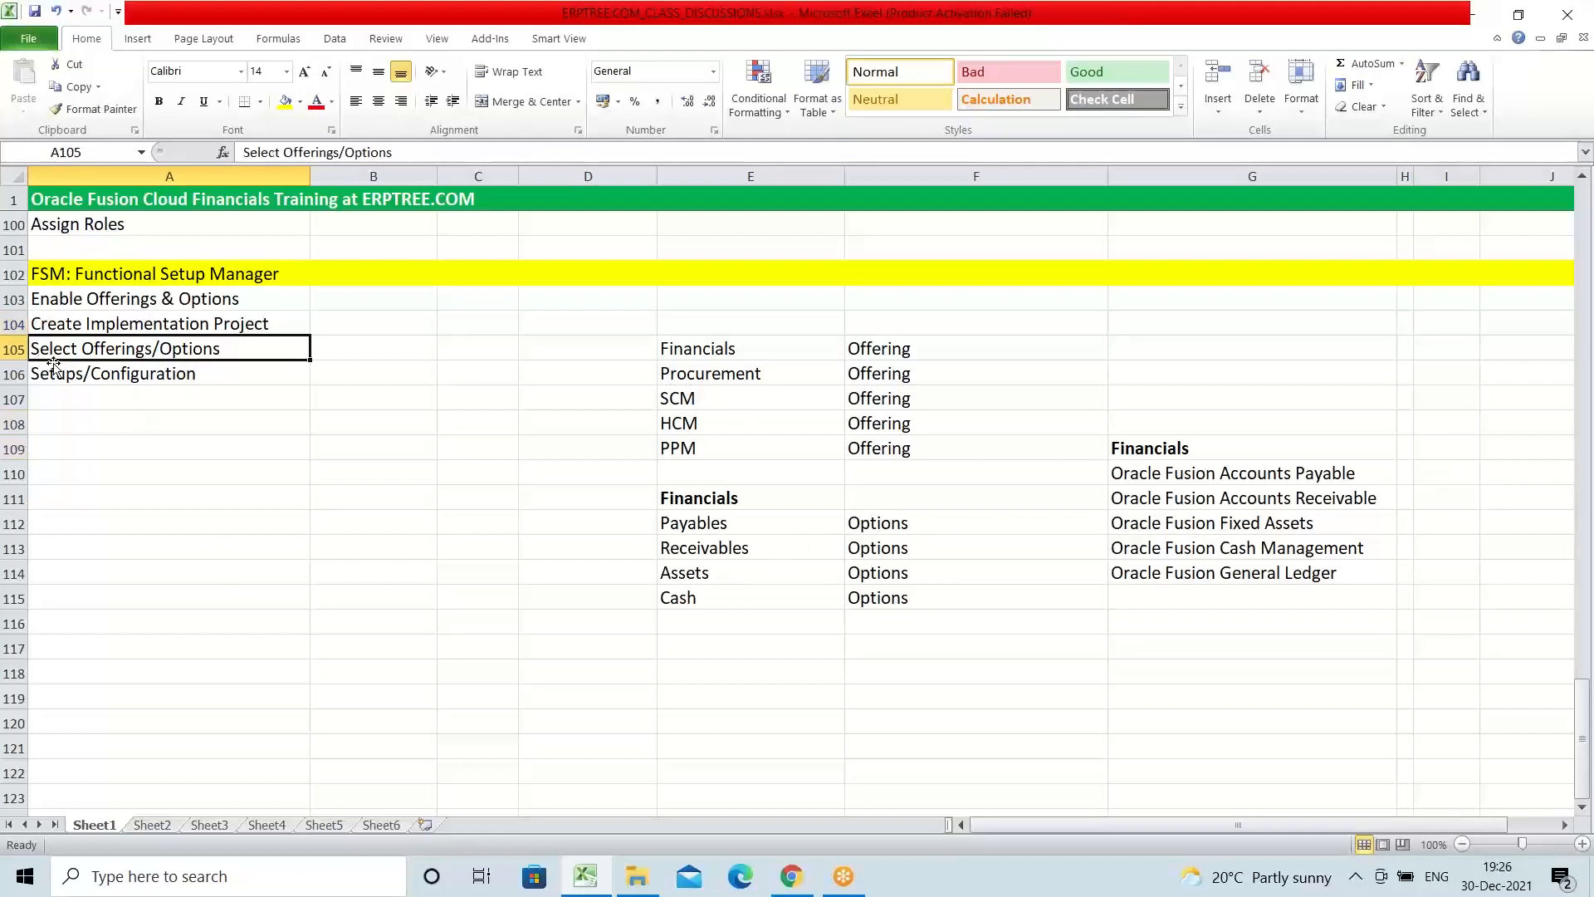
click(122, 324)
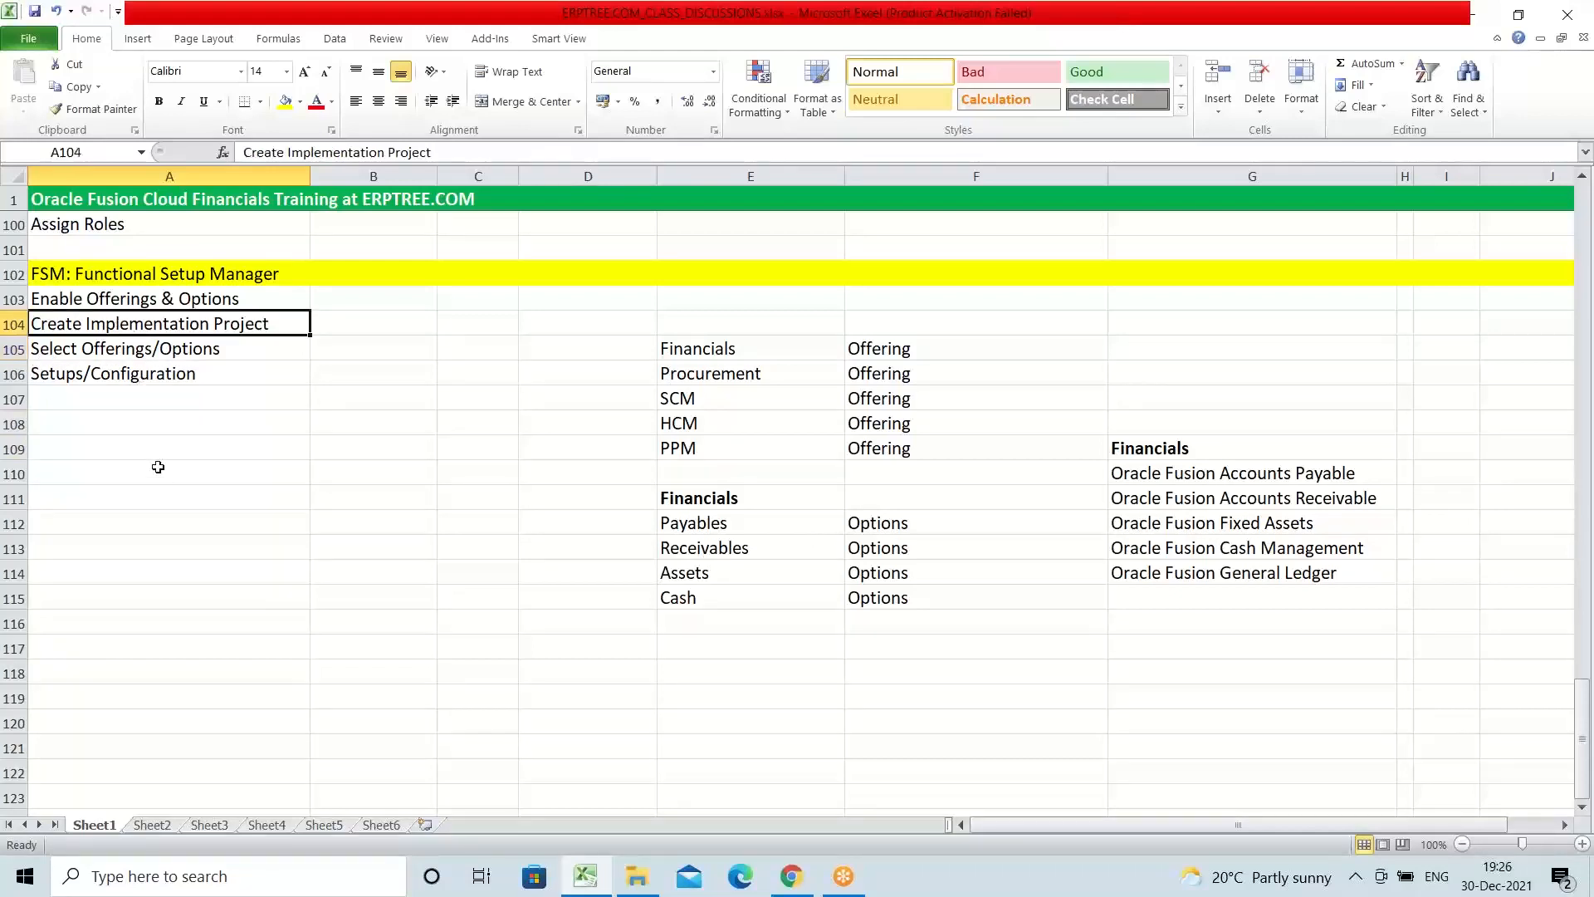
click(117, 373)
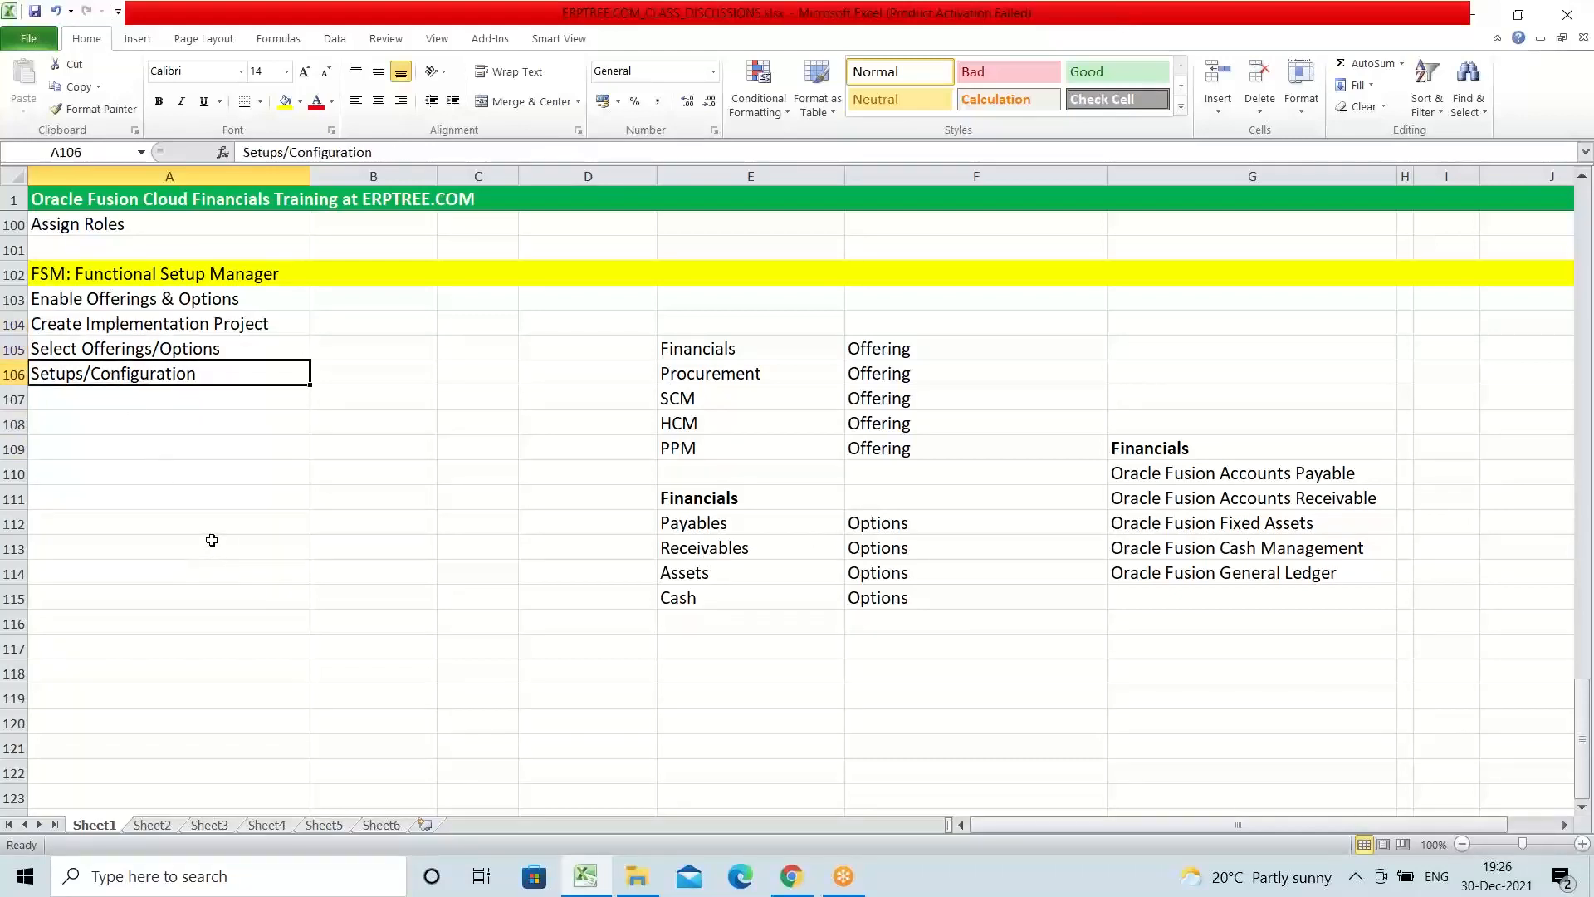
click(137, 326)
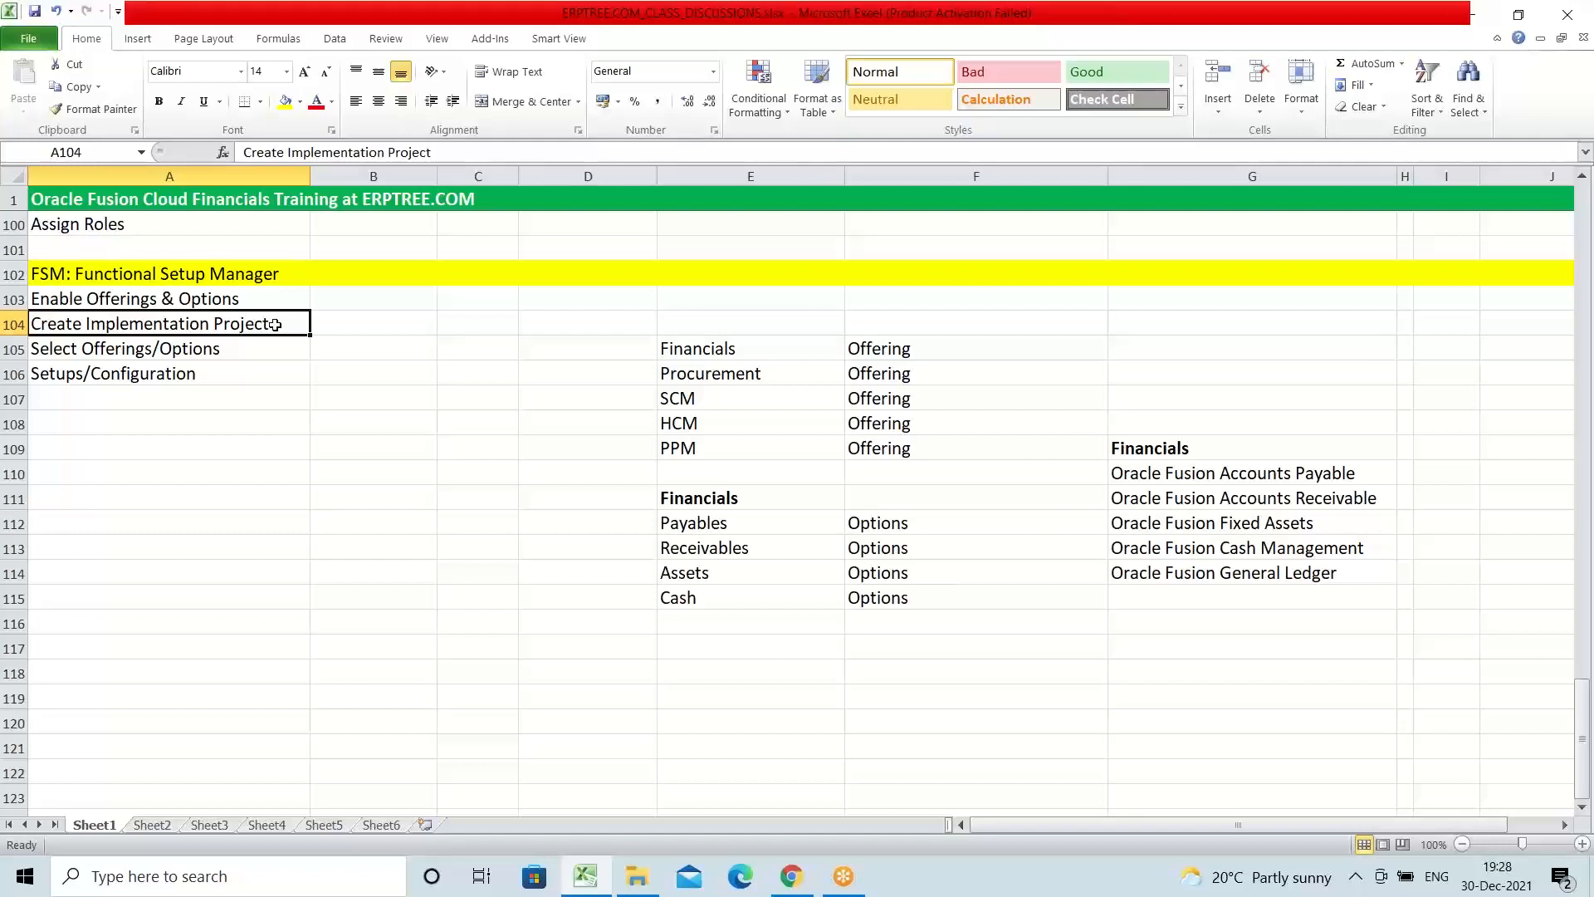
double_click(275, 325)
drag(275, 325, 2, 328)
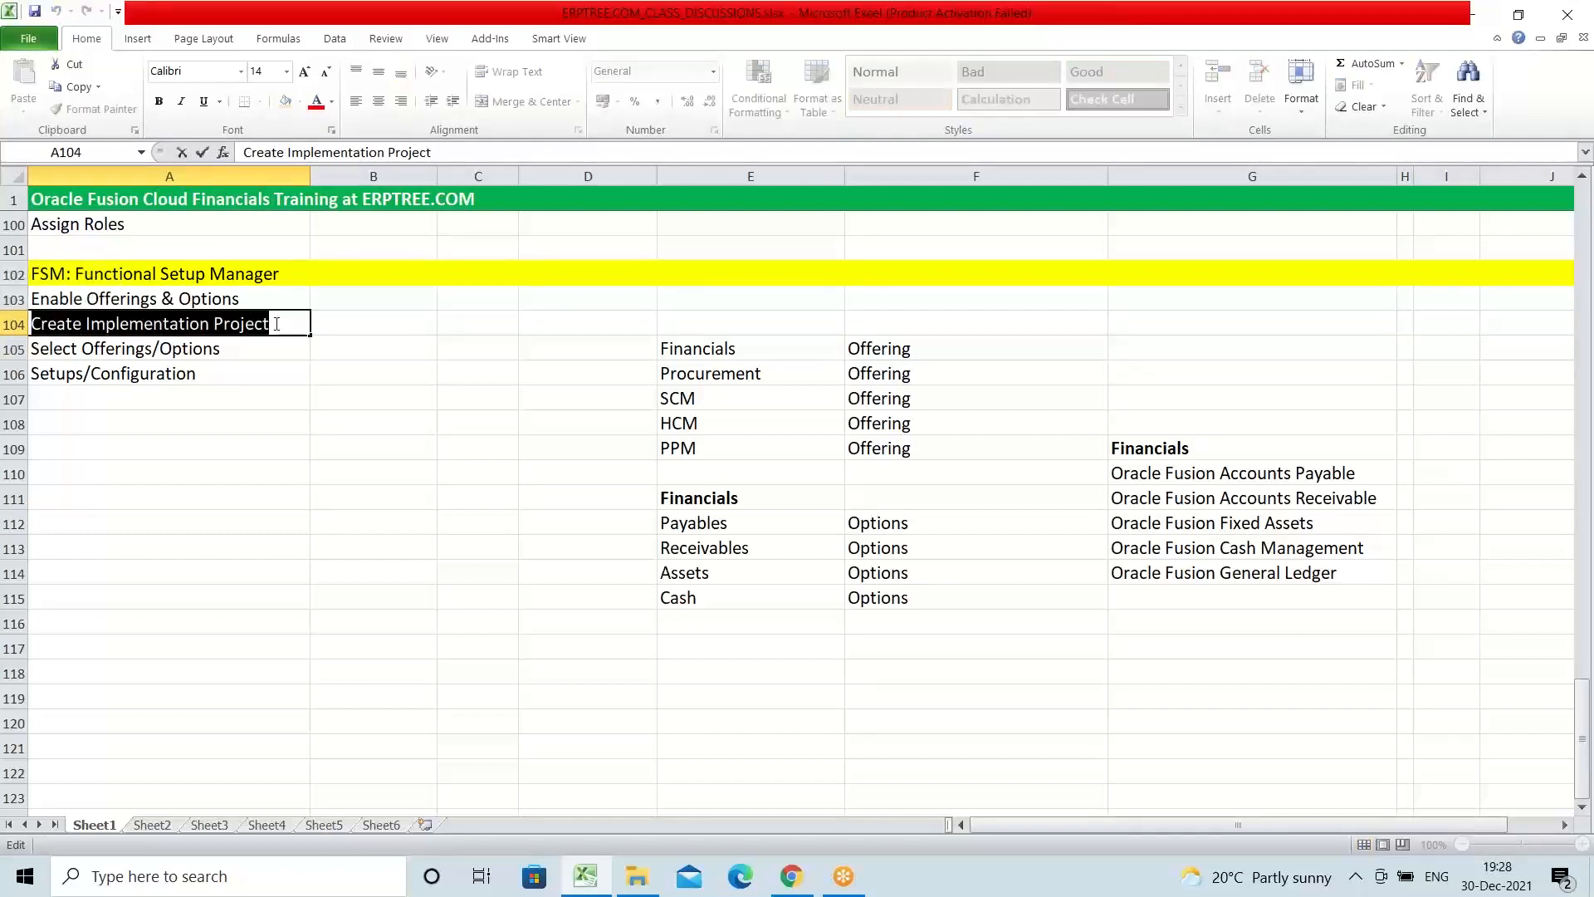
drag(275, 325, 21, 324)
drag(272, 325, 30, 324)
Step: Go through the four setup entries in A103 to A106 together with the offerings, options and product names listed beside them
click(255, 301)
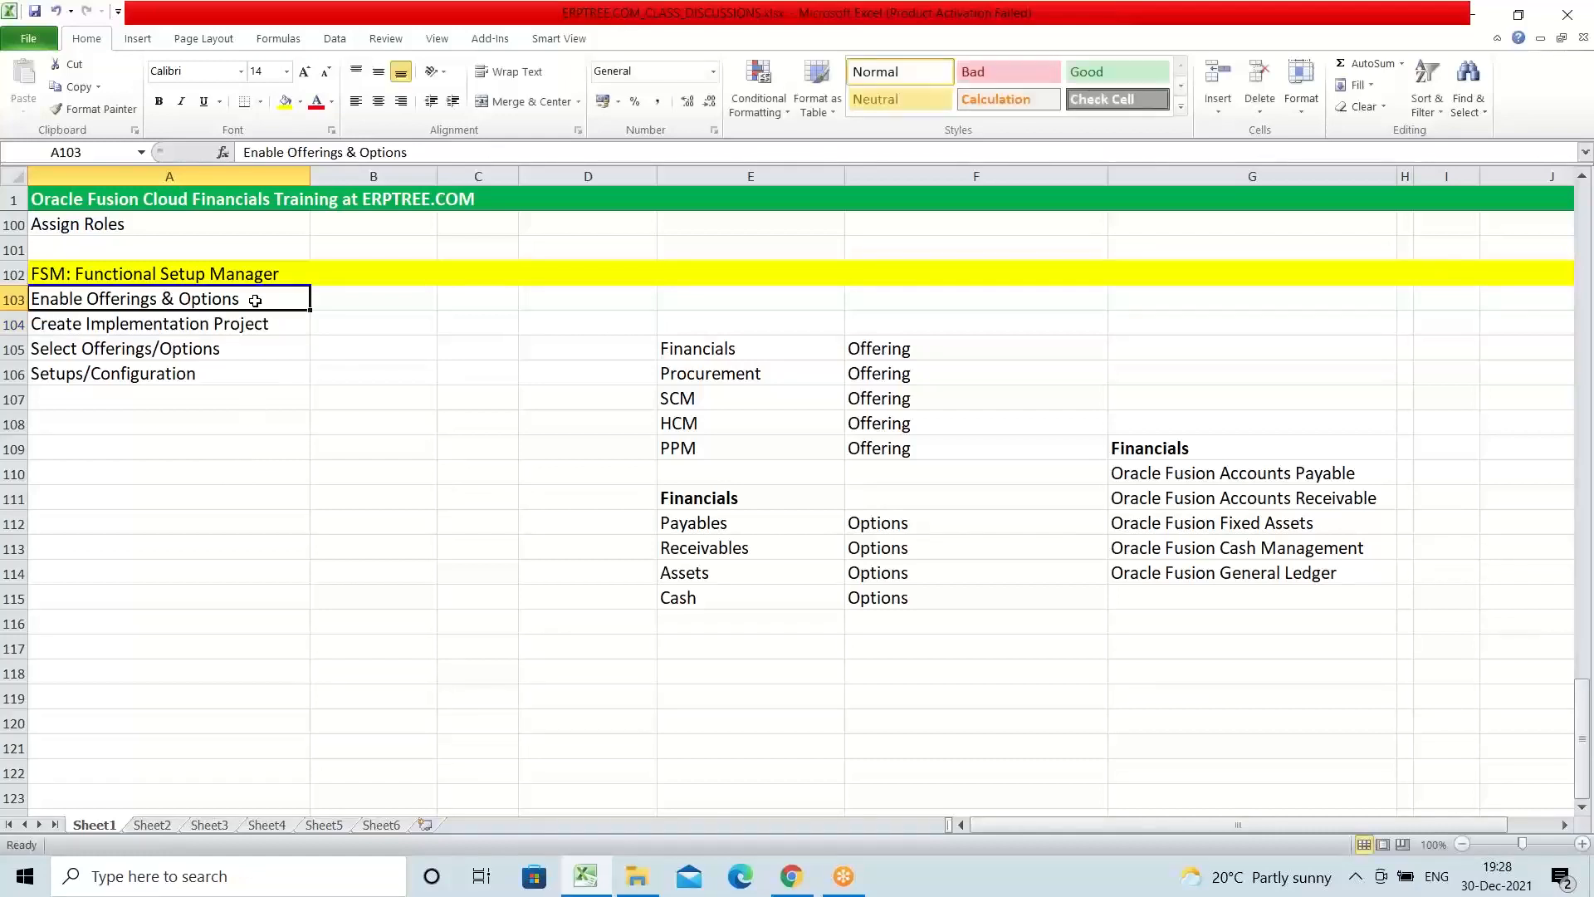
drag(255, 300, 285, 367)
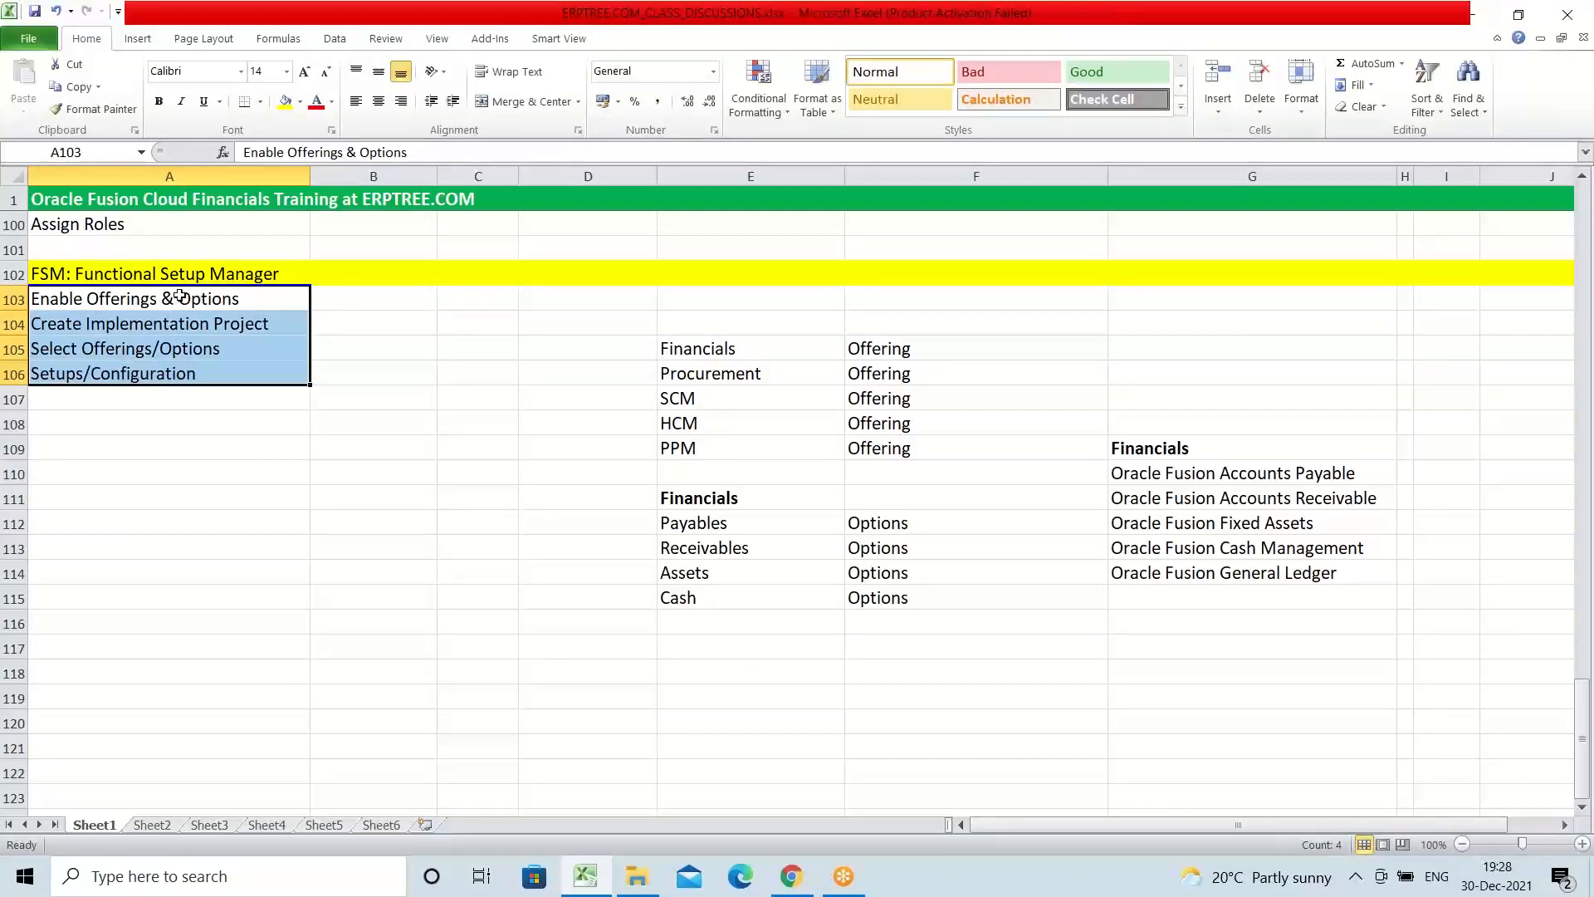
drag(177, 297, 1353, 605)
click(131, 301)
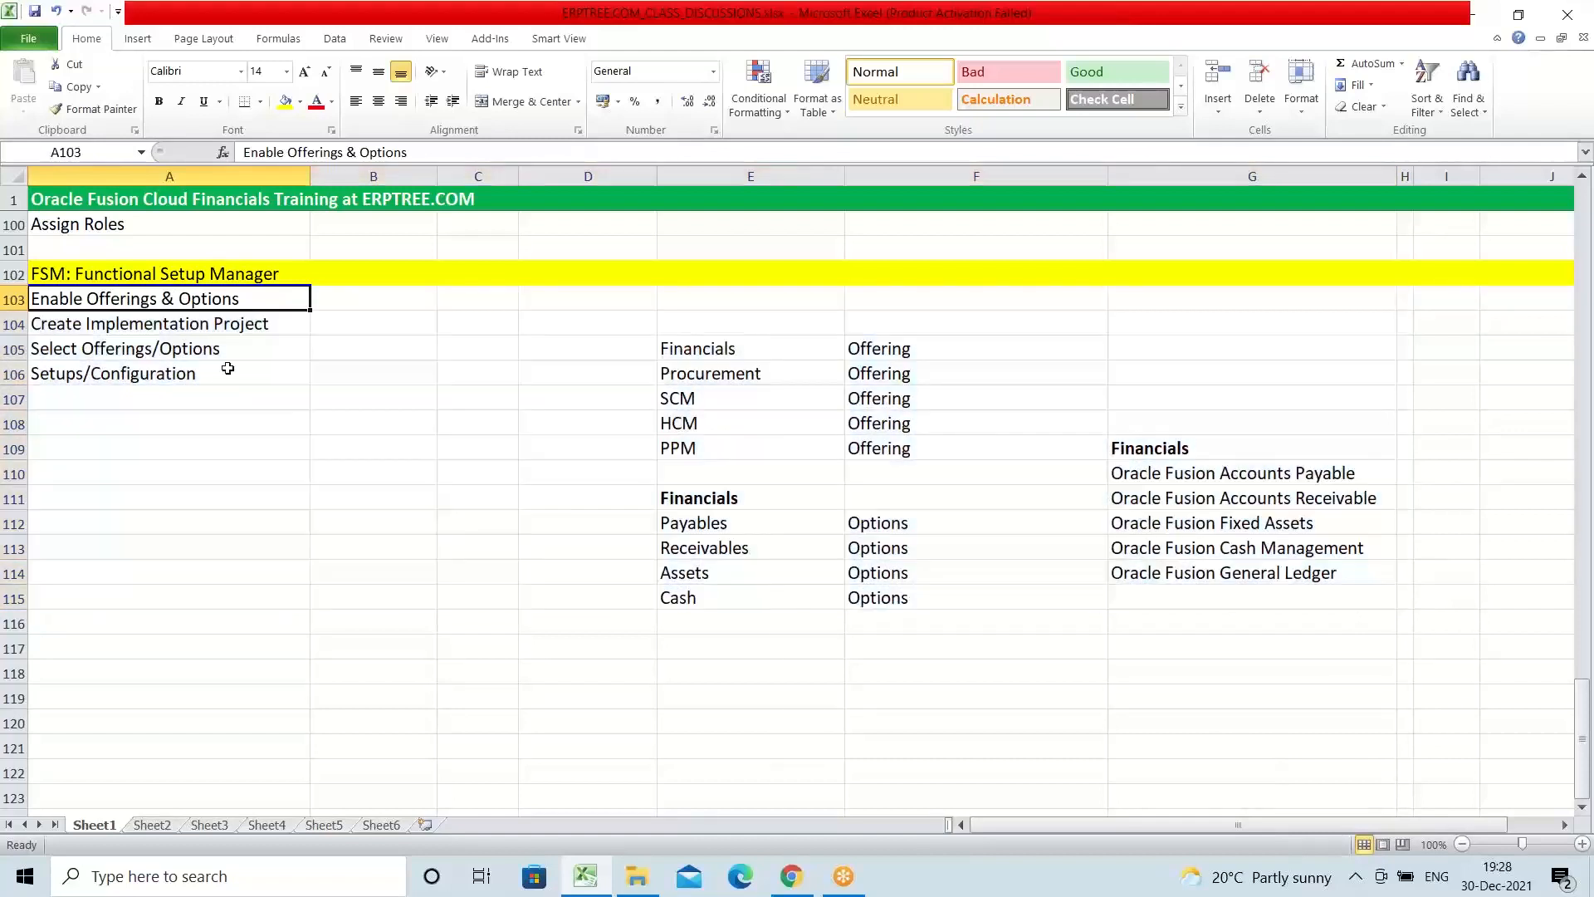
click(129, 325)
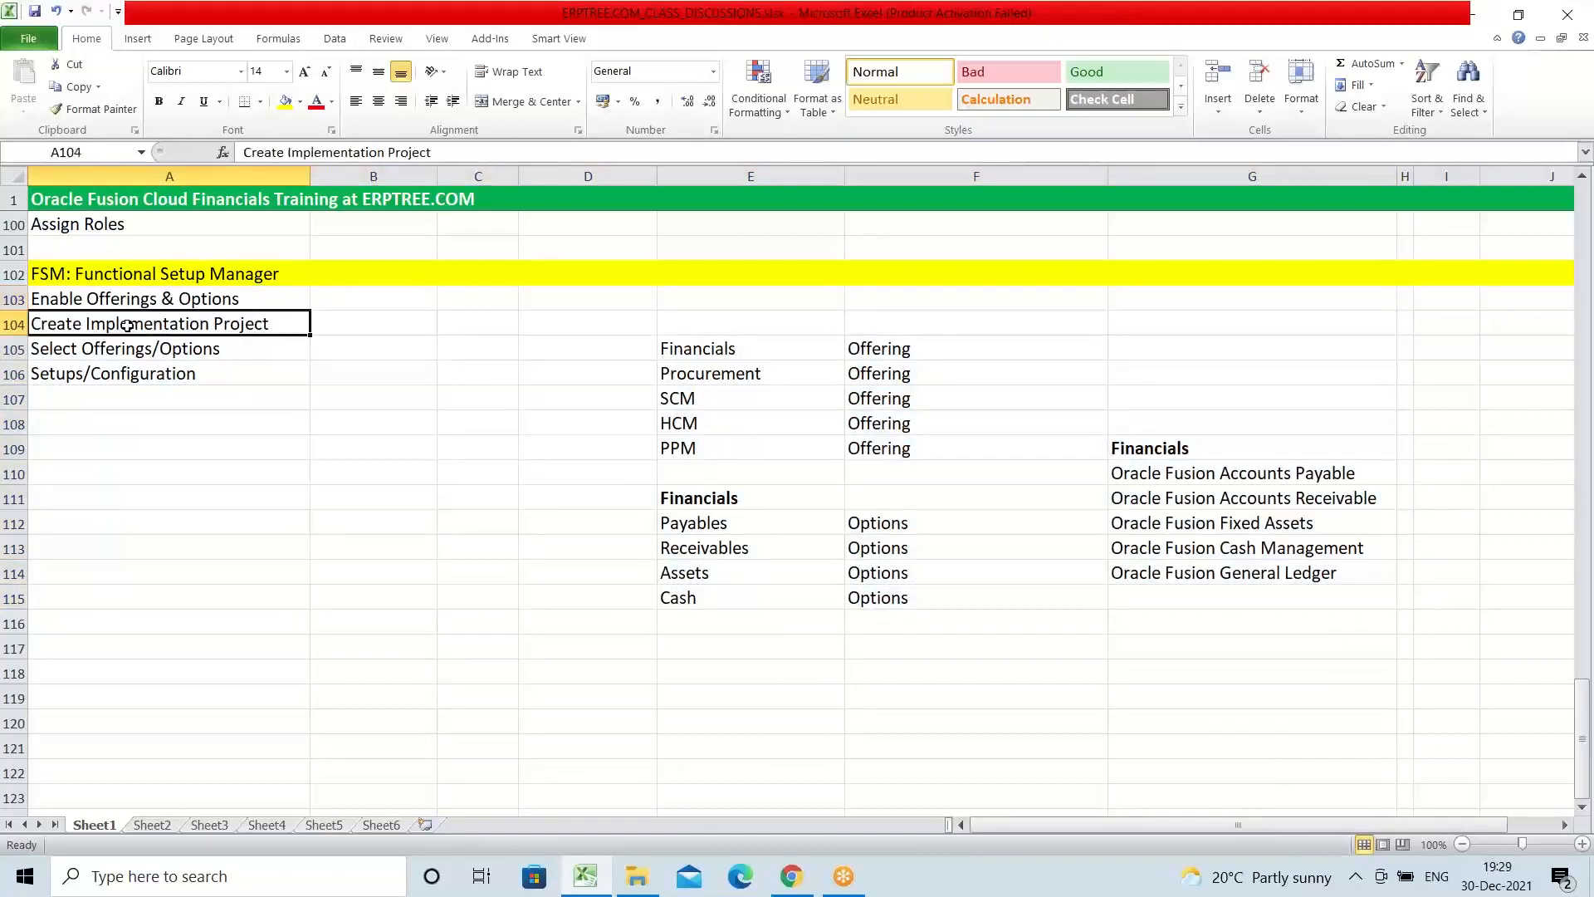
click(110, 350)
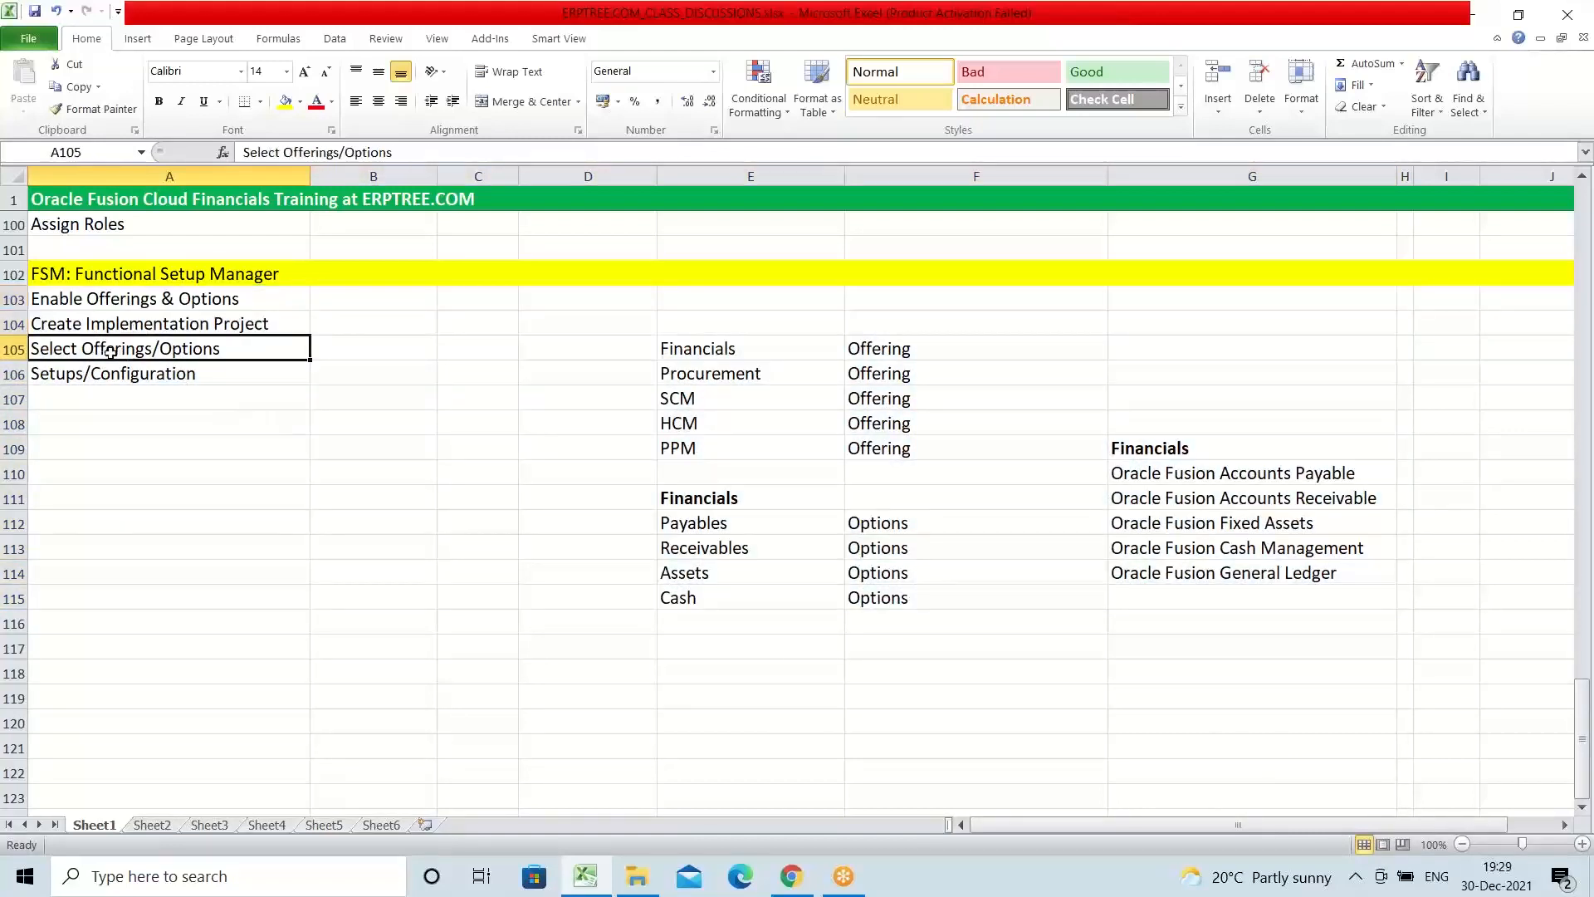
click(100, 373)
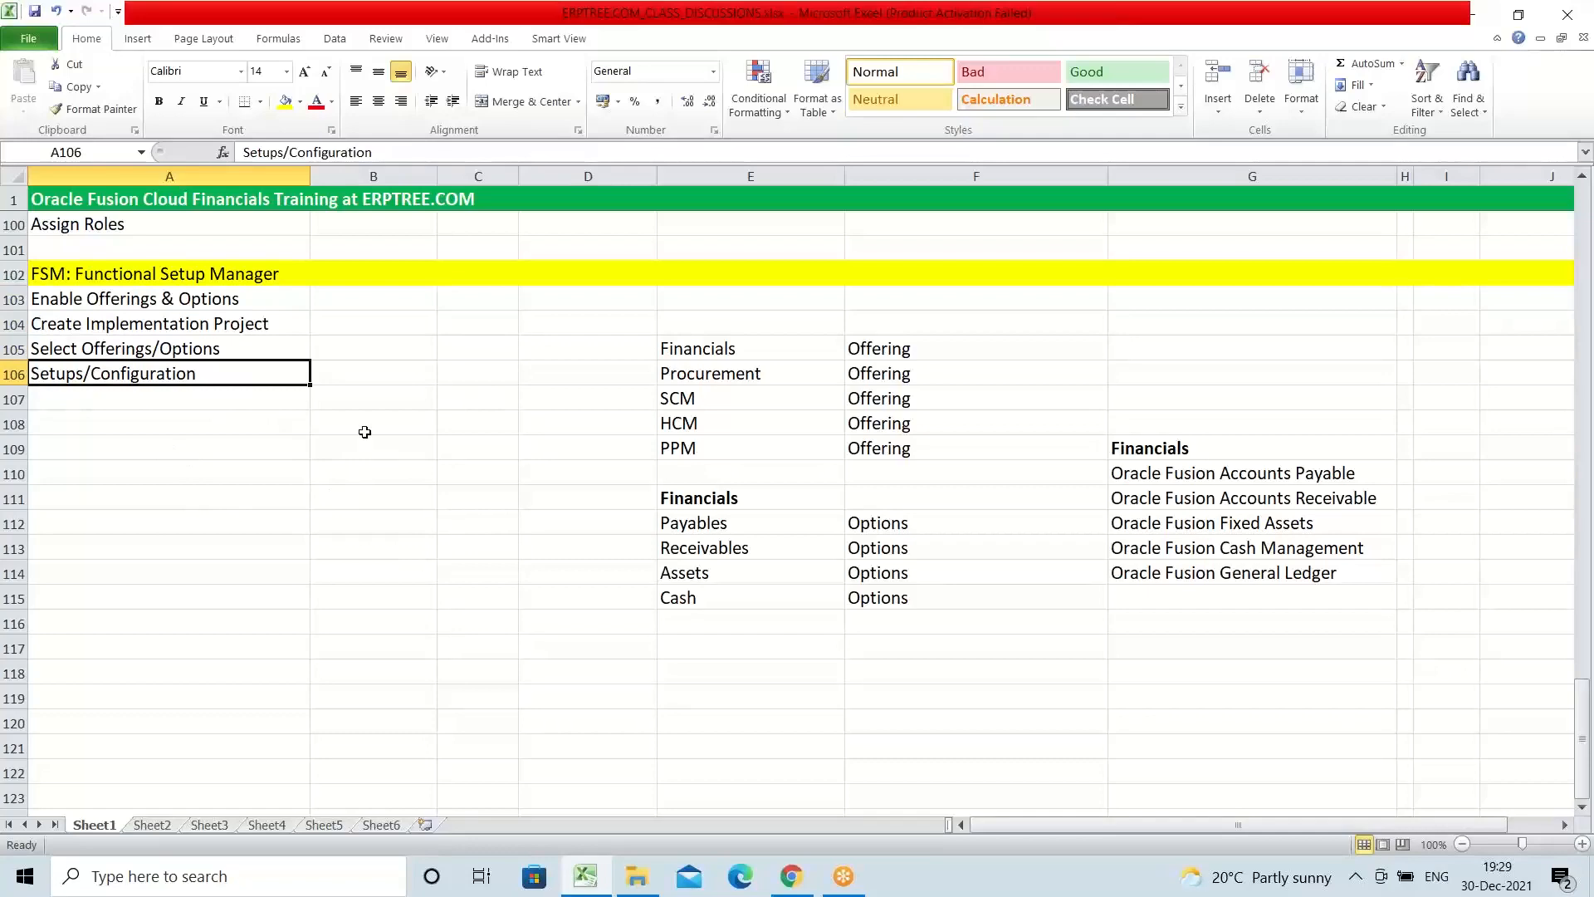
scroll(365, 432, down, 1)
scroll(365, 432, up, 1)
click(1586, 812)
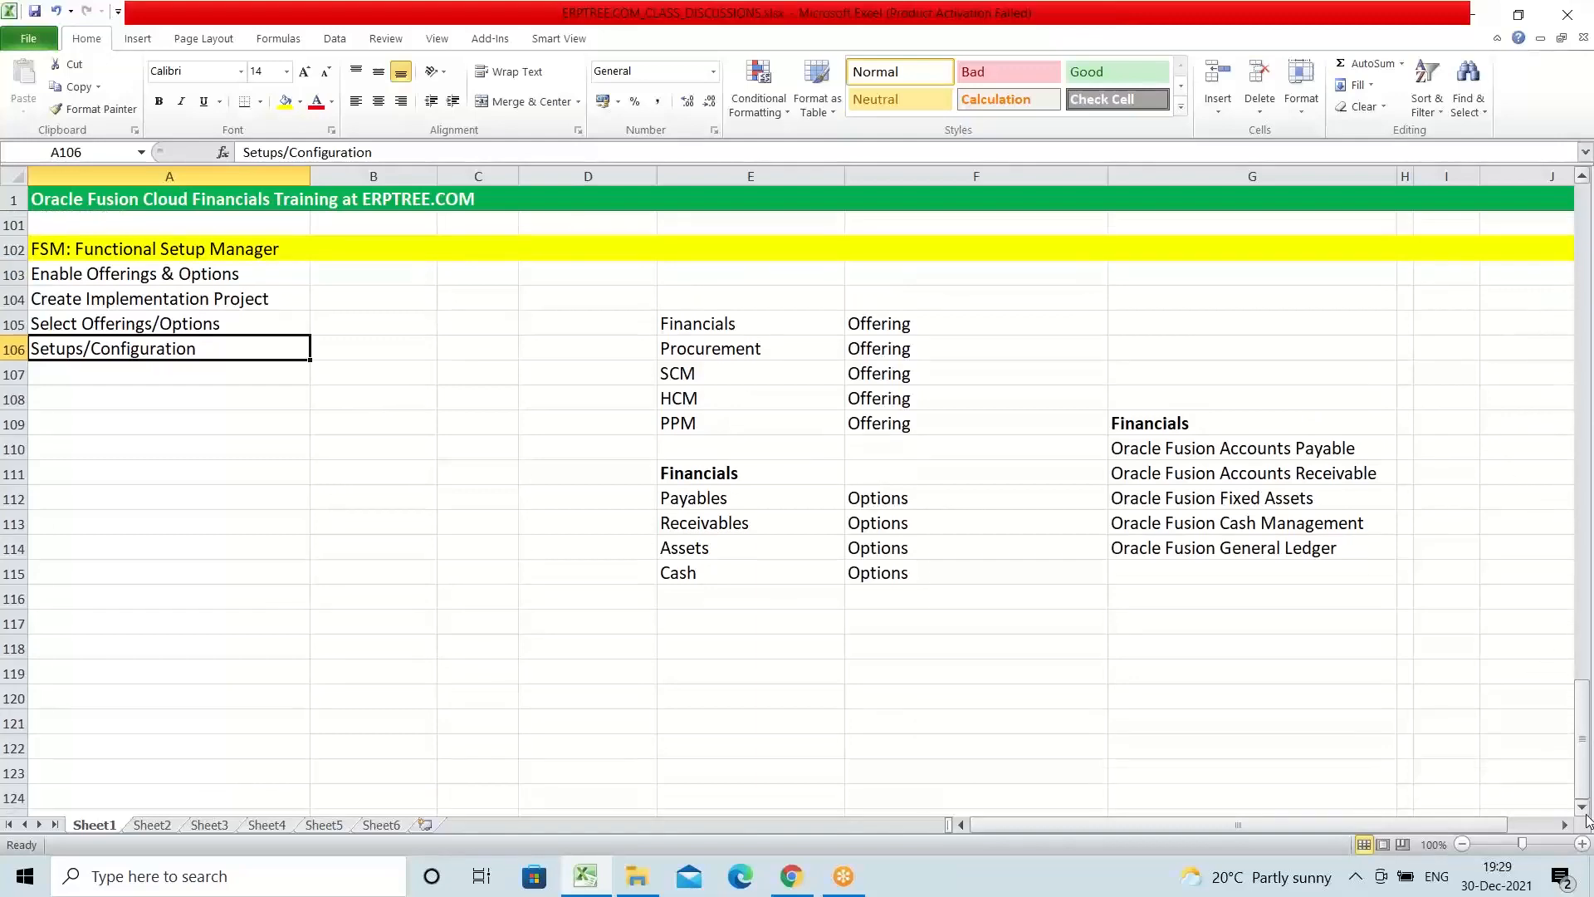
click(1586, 812)
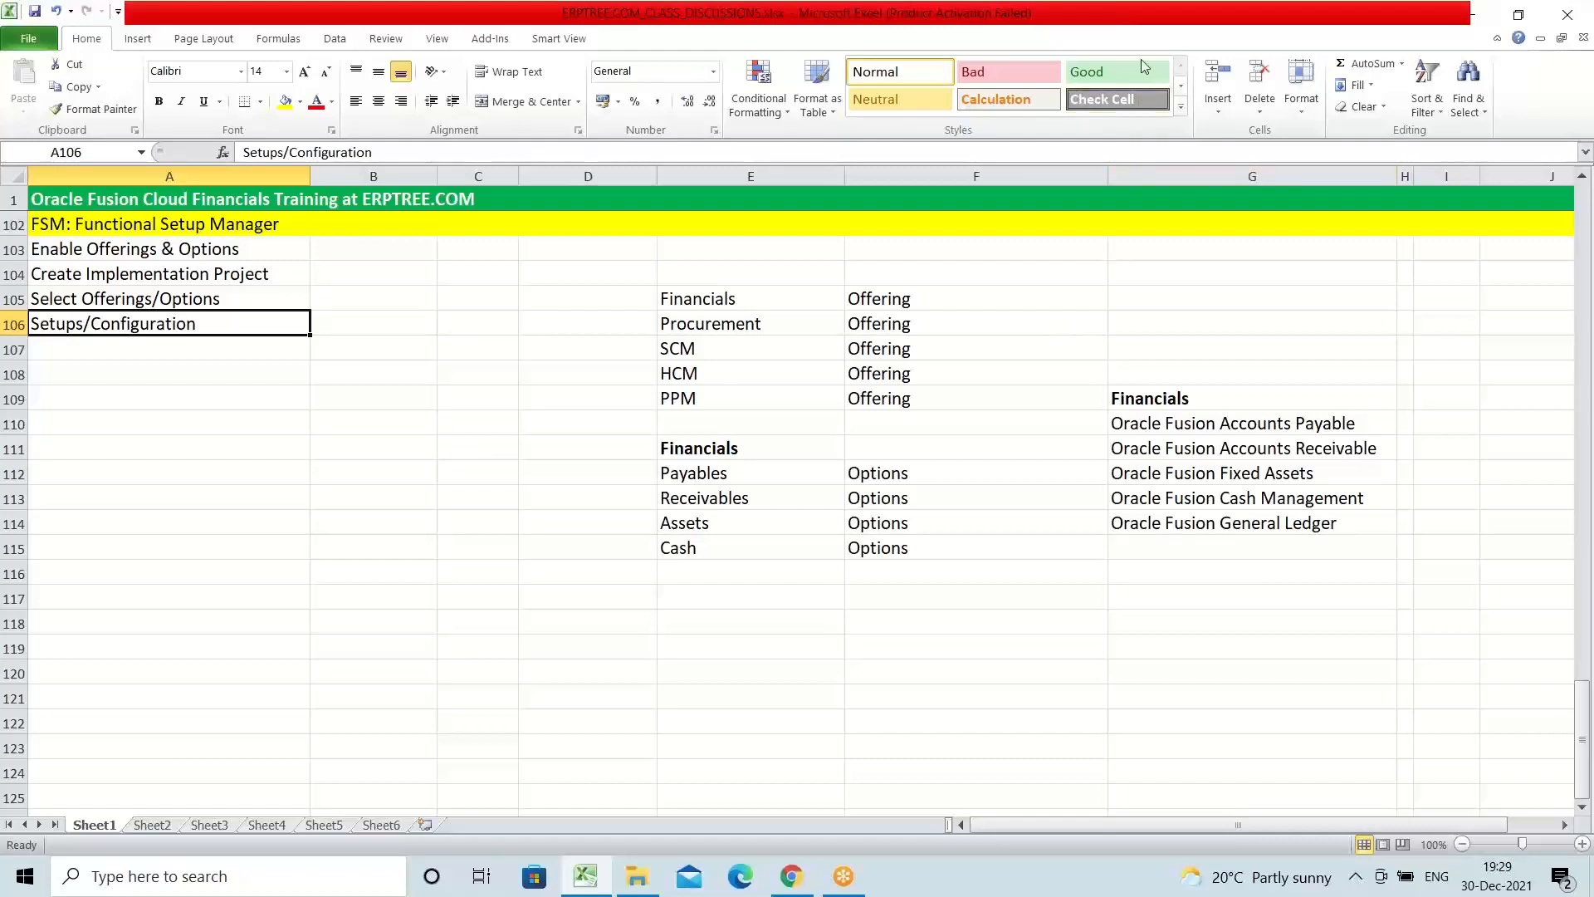
click(1165, 35)
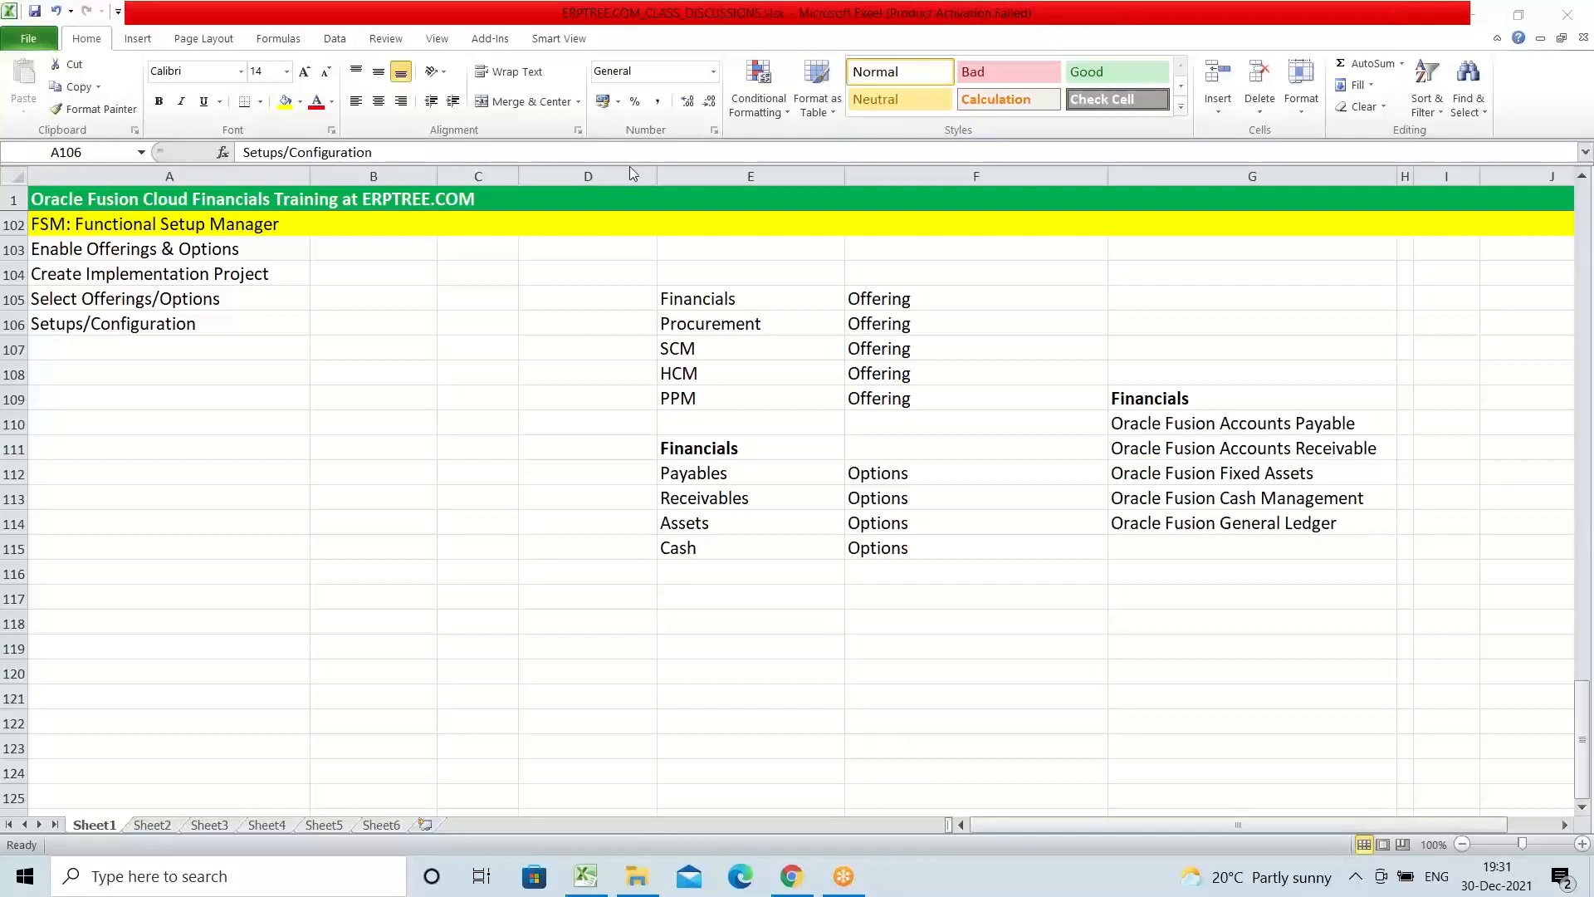
click(182, 274)
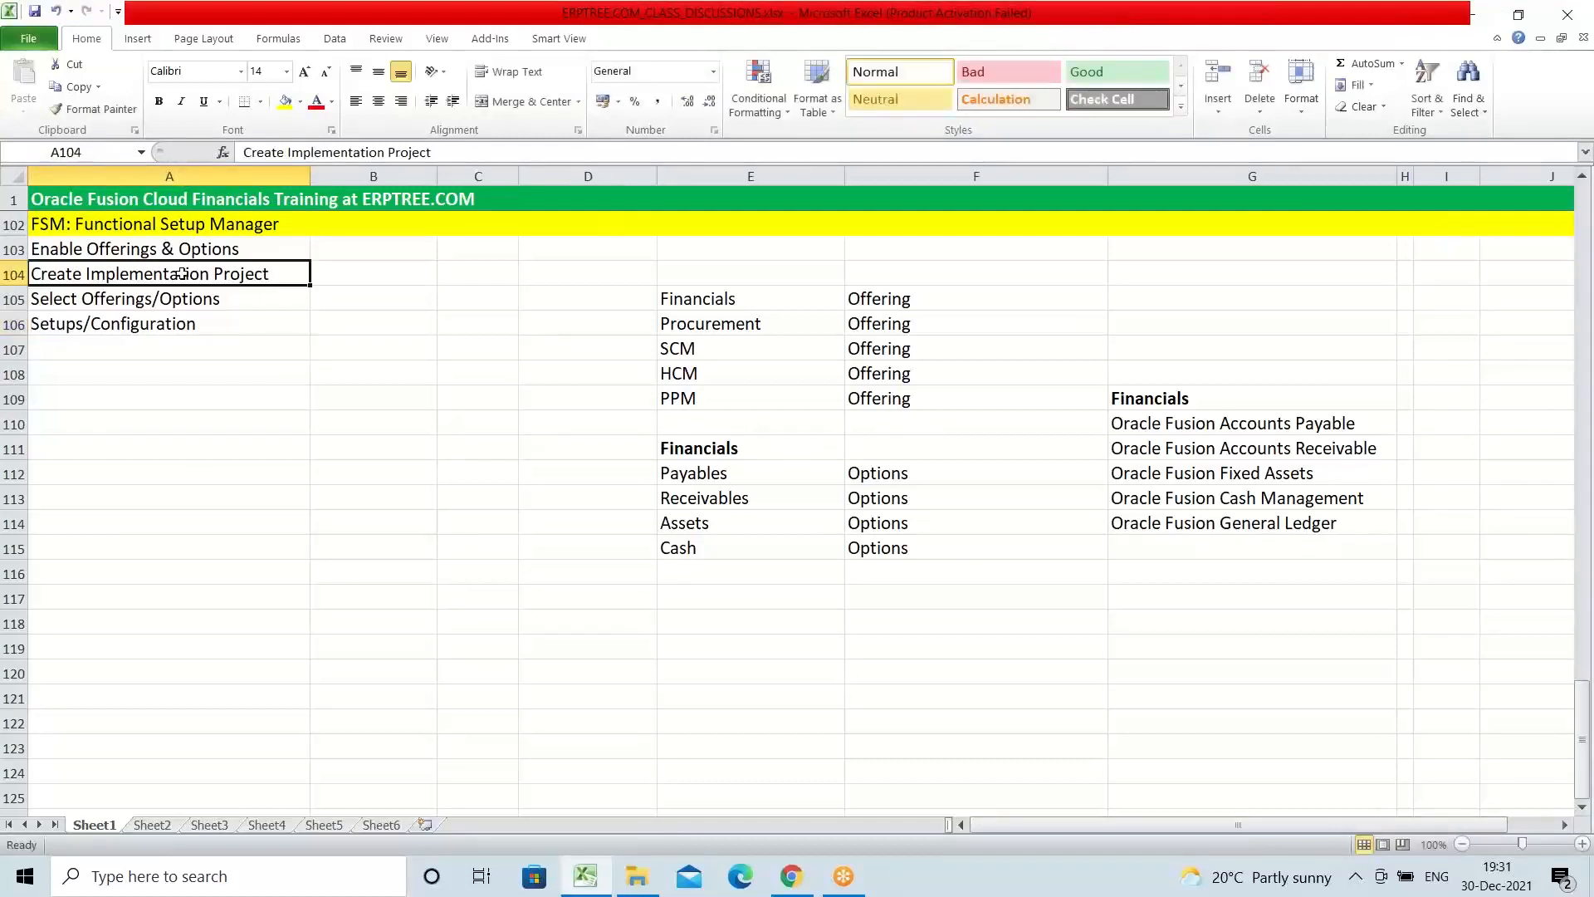
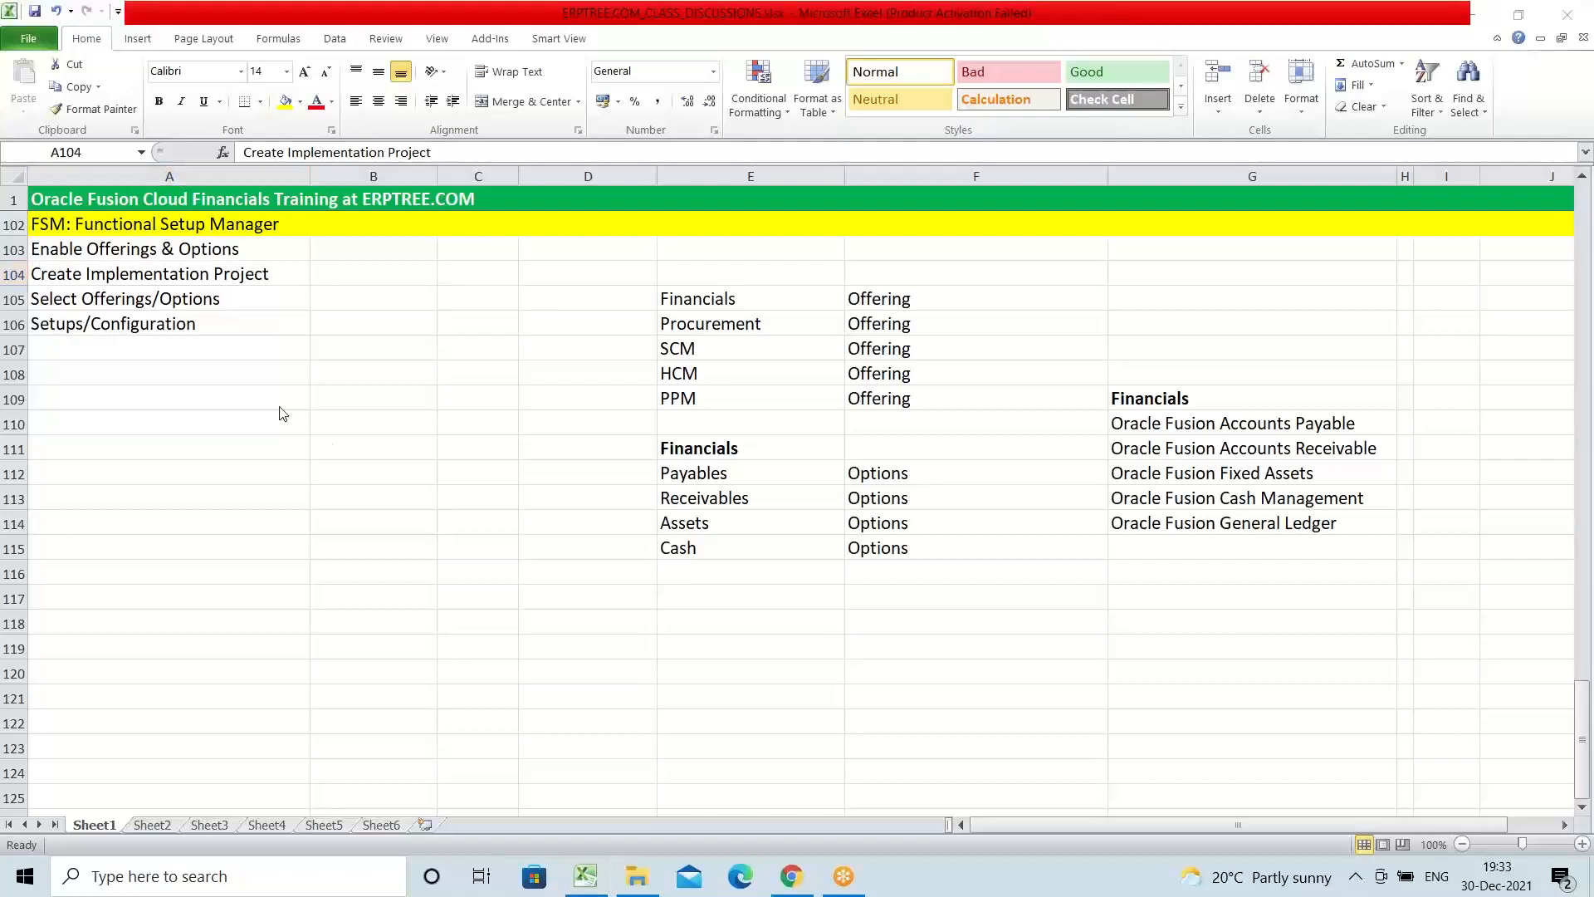
Step: Review the whole Functional Setup Manager block in A102:G115, including its setup steps, offerings, options and product names
drag(100, 225, 153, 322)
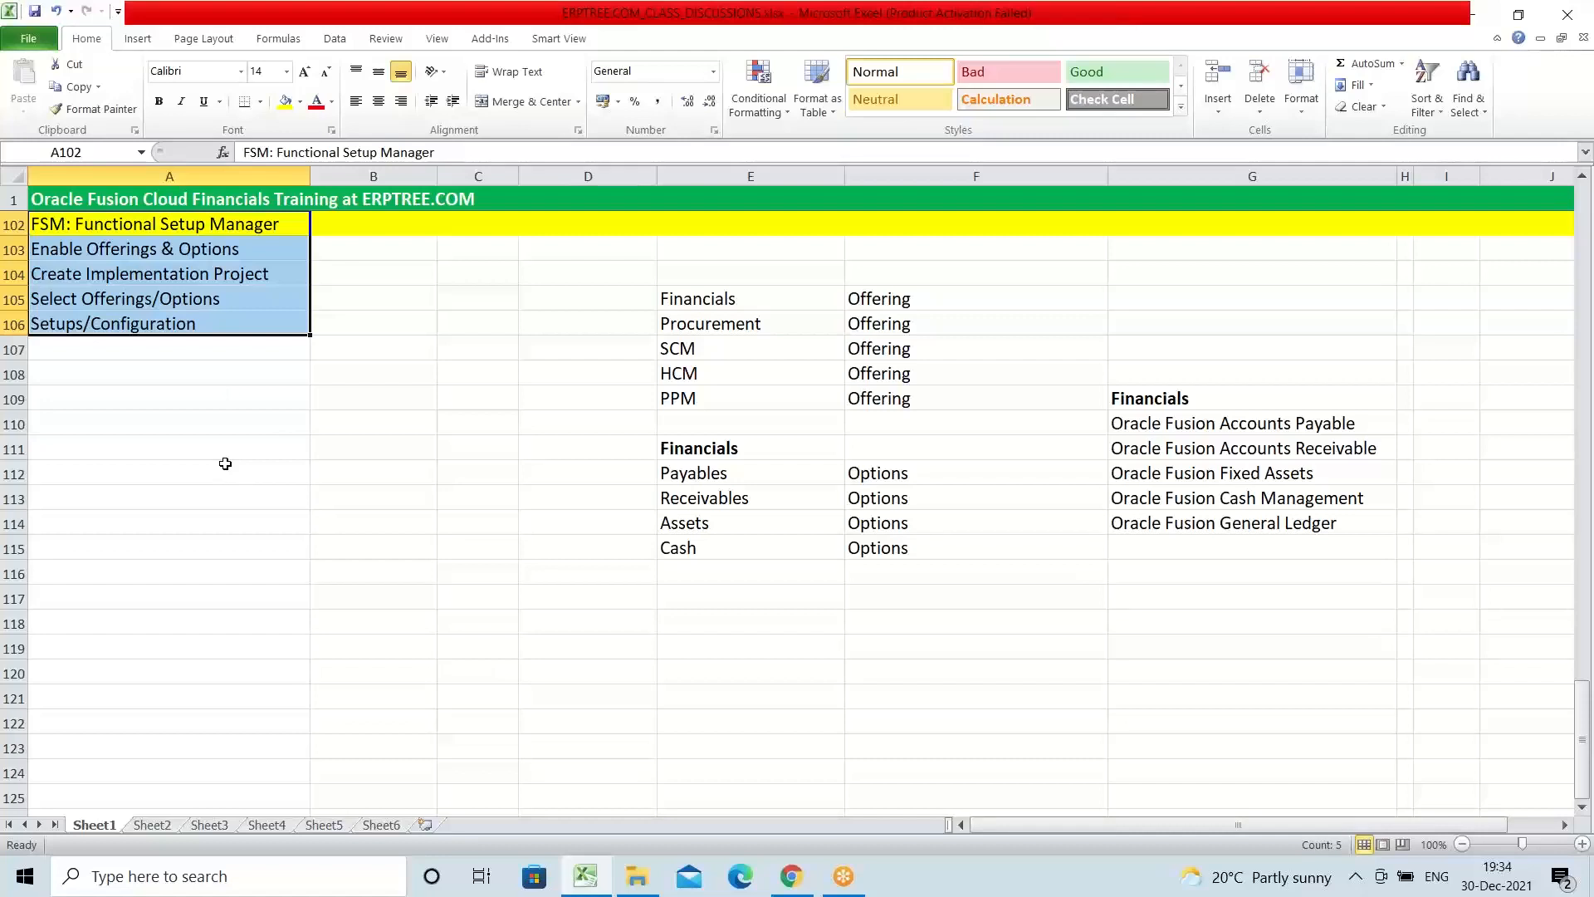
click(115, 222)
drag(115, 223, 1260, 542)
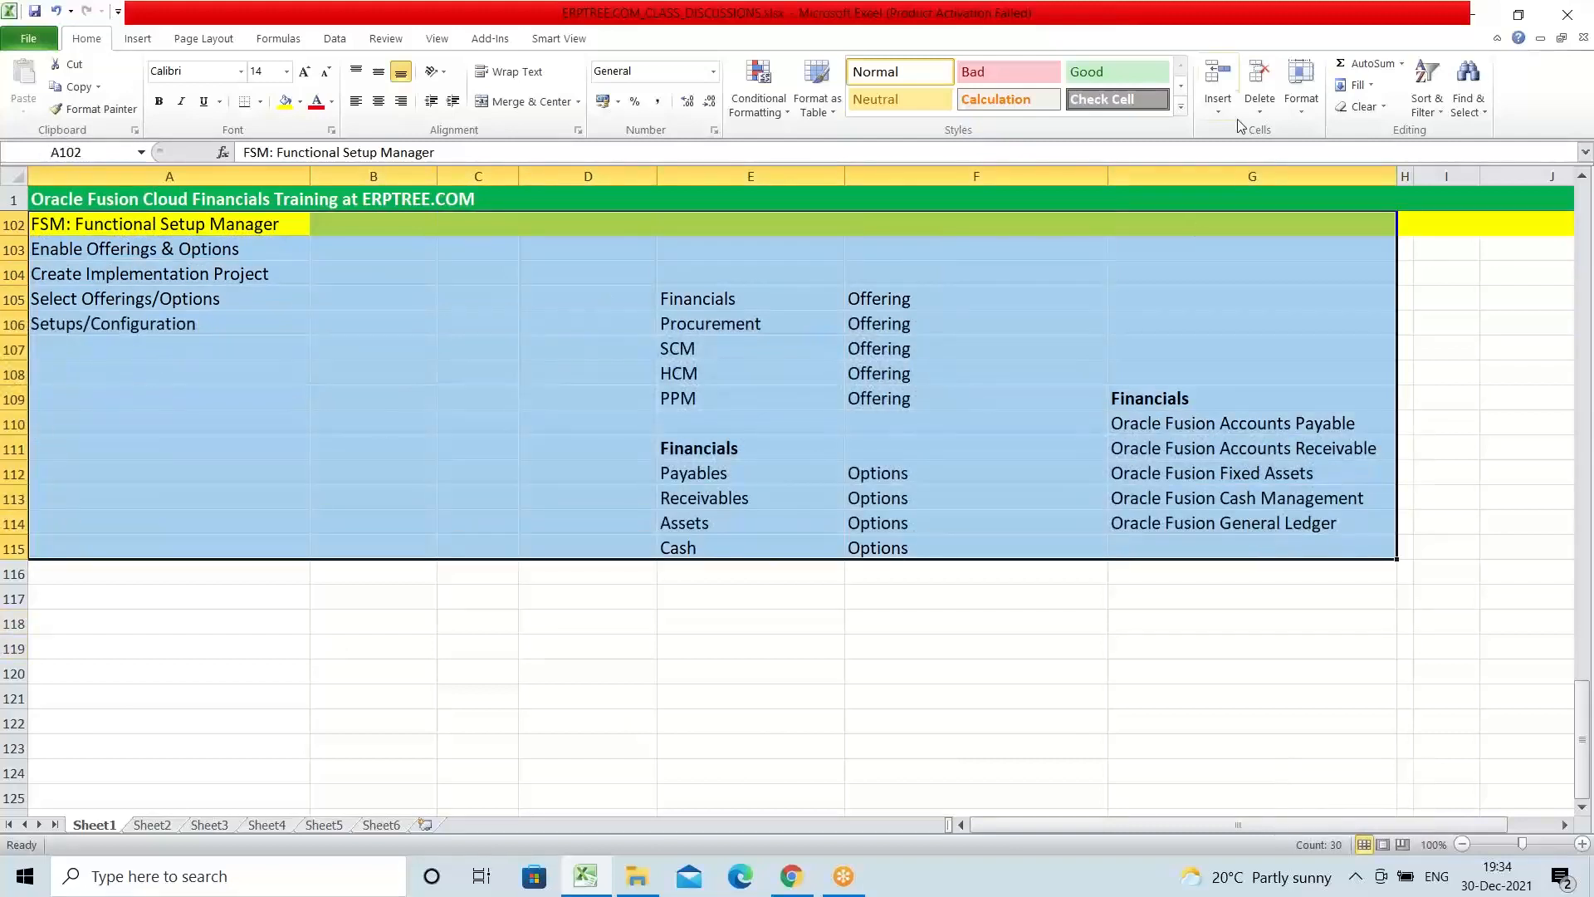
click(1177, 26)
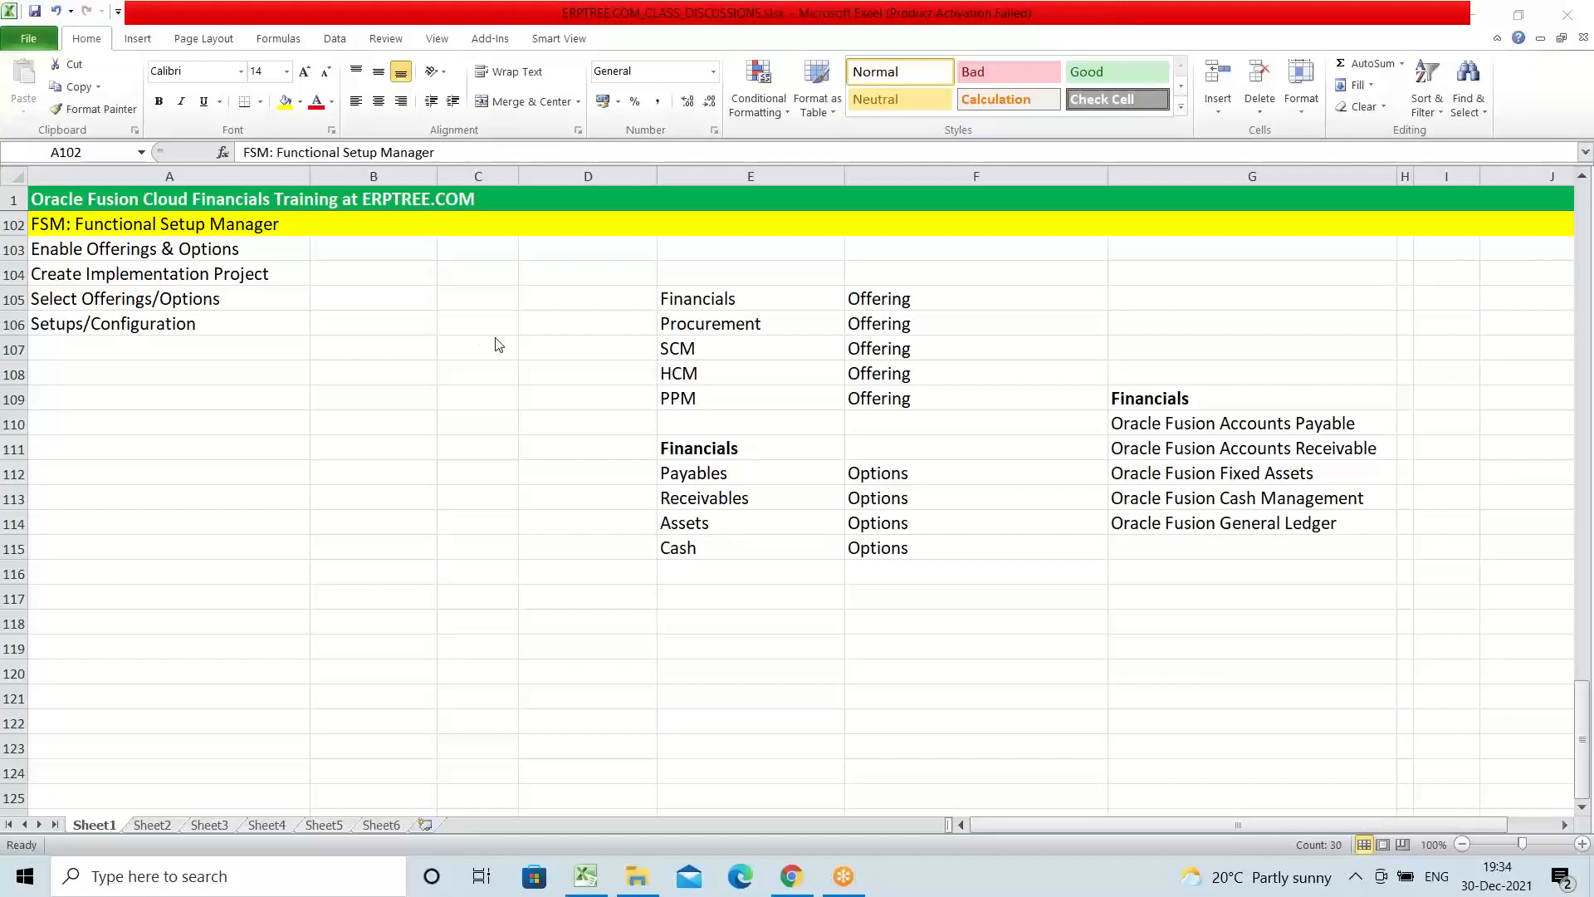
click(48, 222)
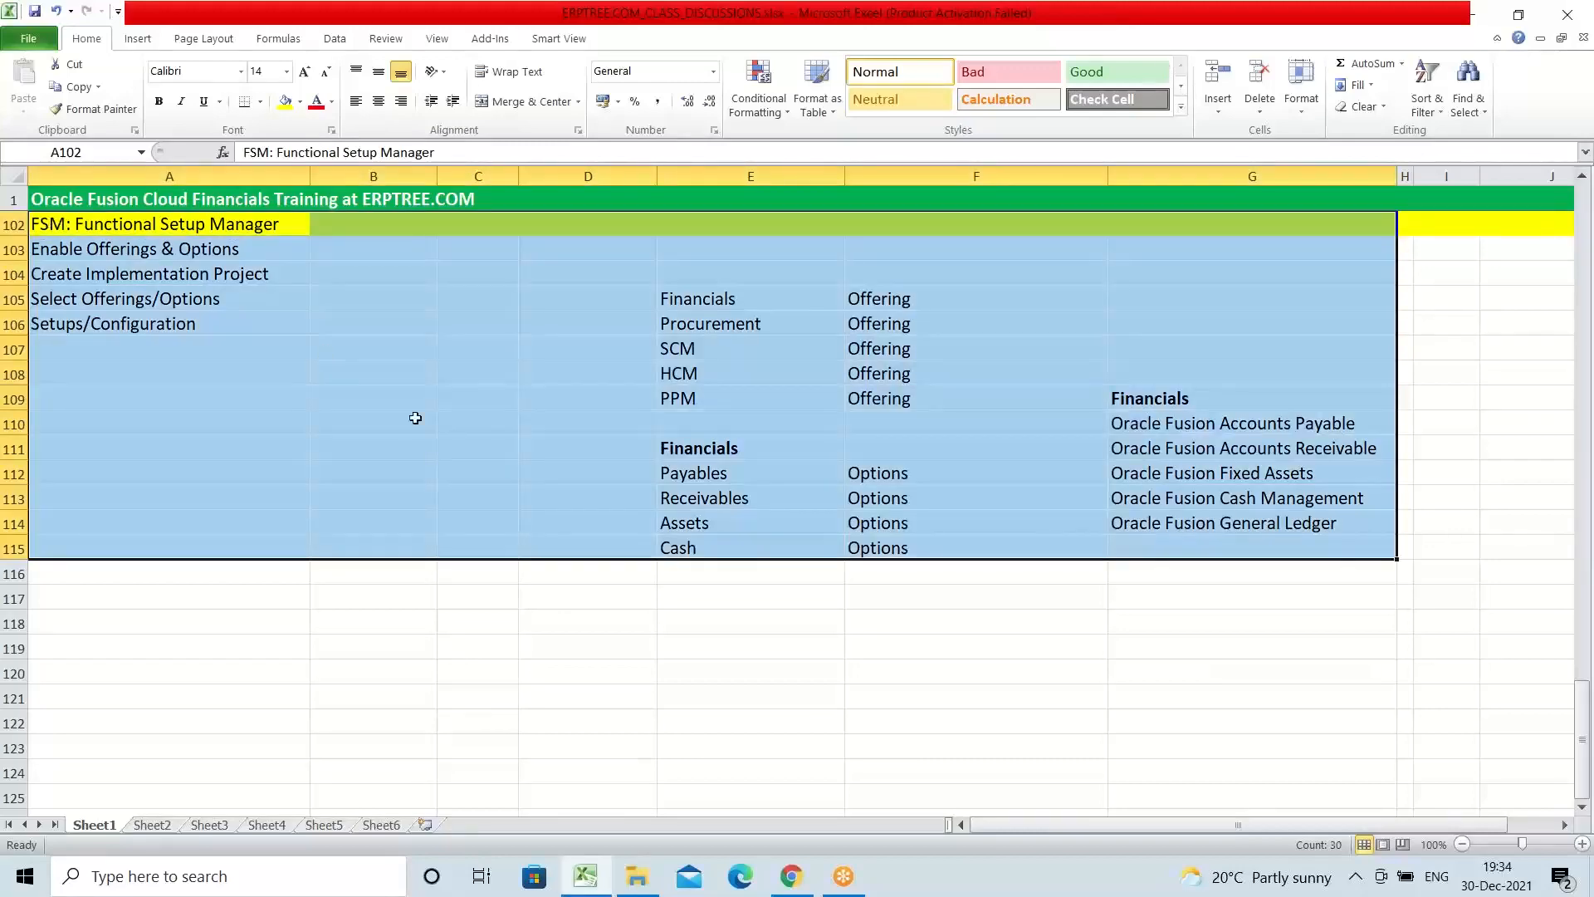
scroll(694, 566, up, 2)
scroll(206, 386, down, 2)
drag(54, 225, 1281, 551)
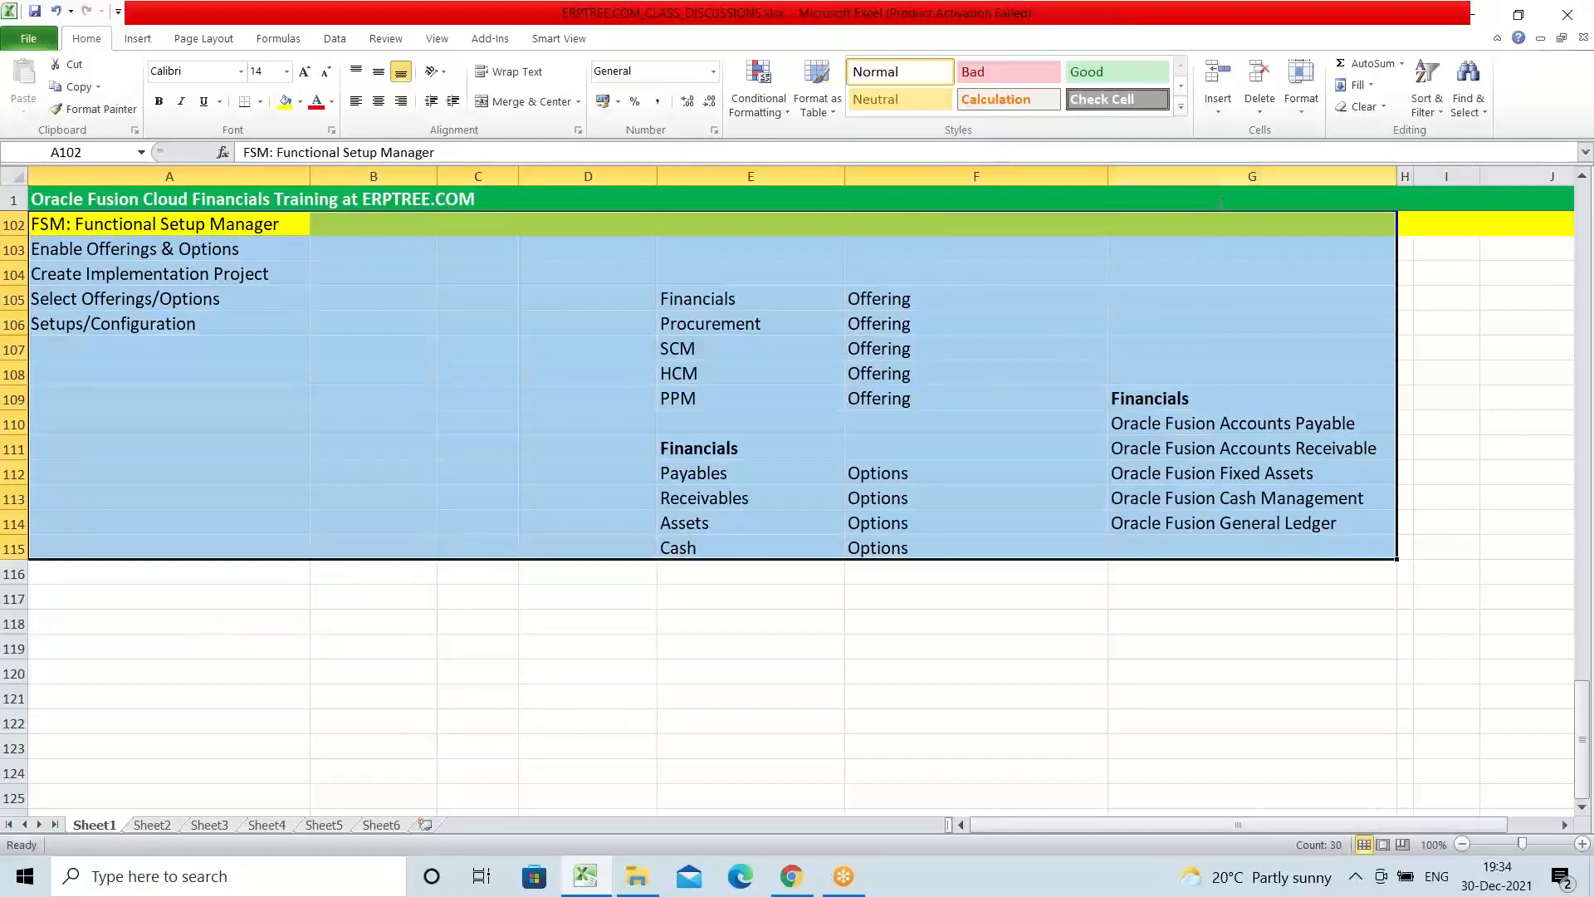
click(675, 616)
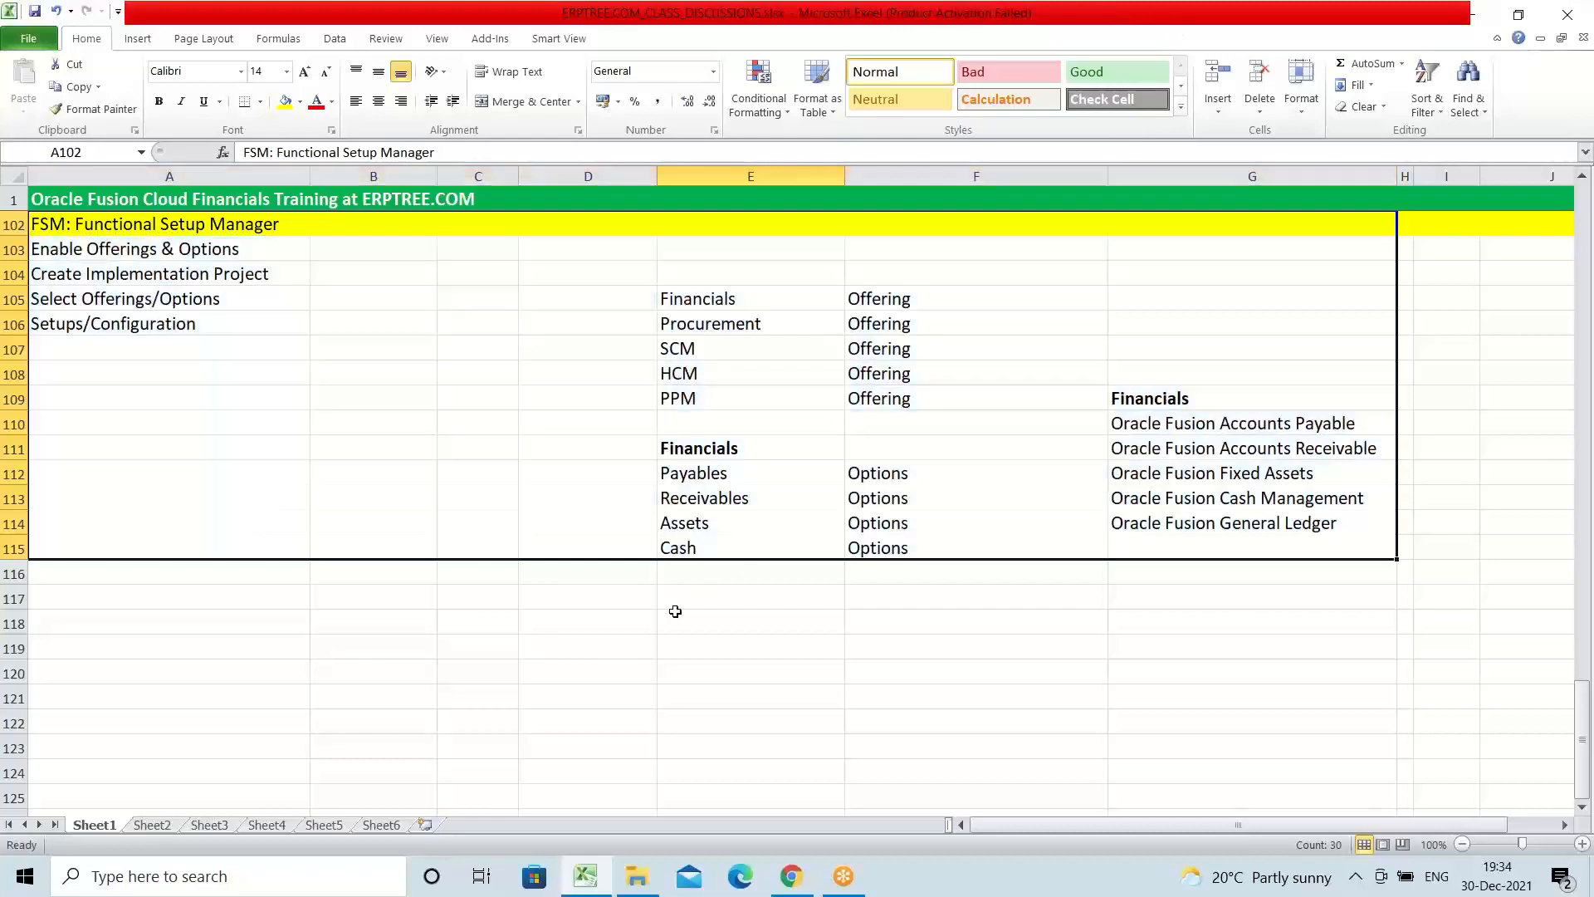
Step: Go through the Functional Setup Manager heading in A102 and each setup step in A103 to A106 in order
scroll(571, 597, up, 1)
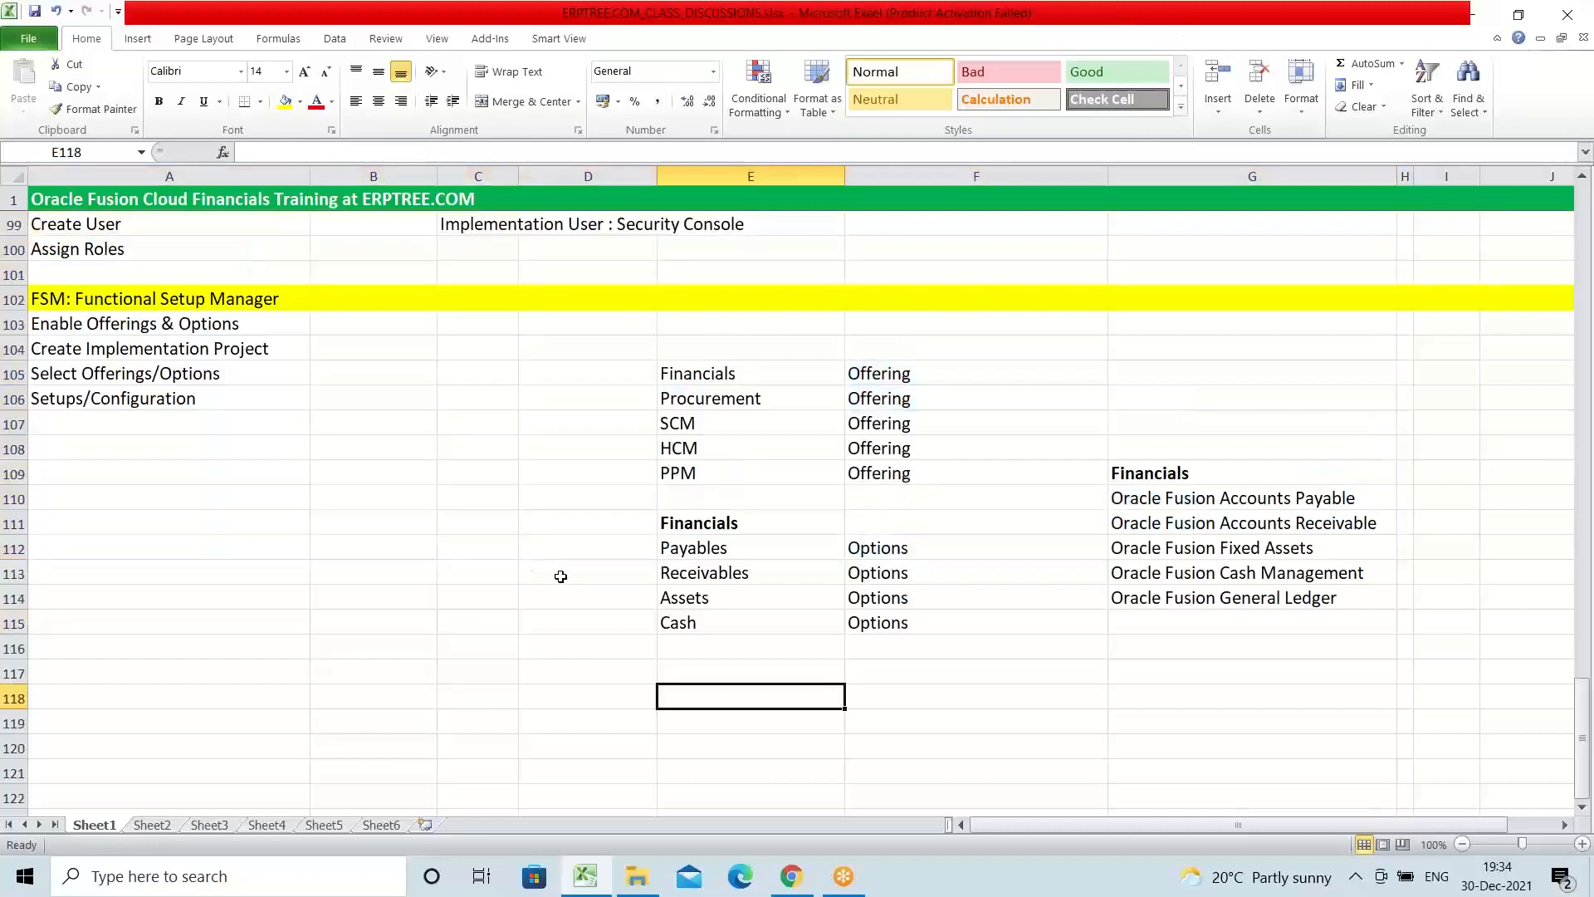
click(62, 331)
click(76, 348)
click(109, 379)
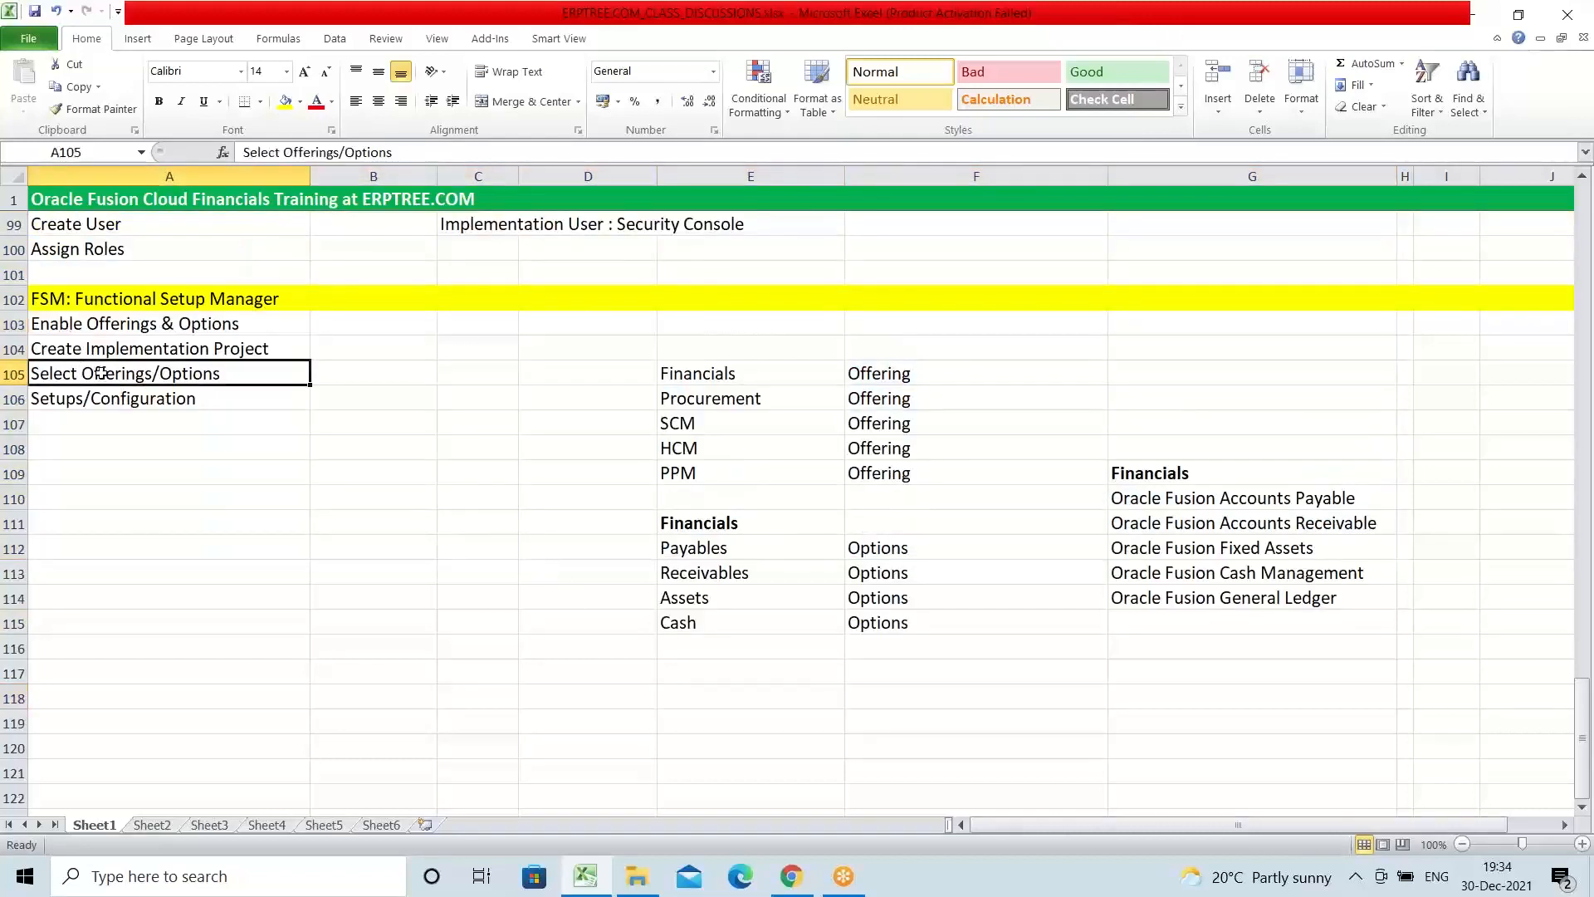
click(93, 404)
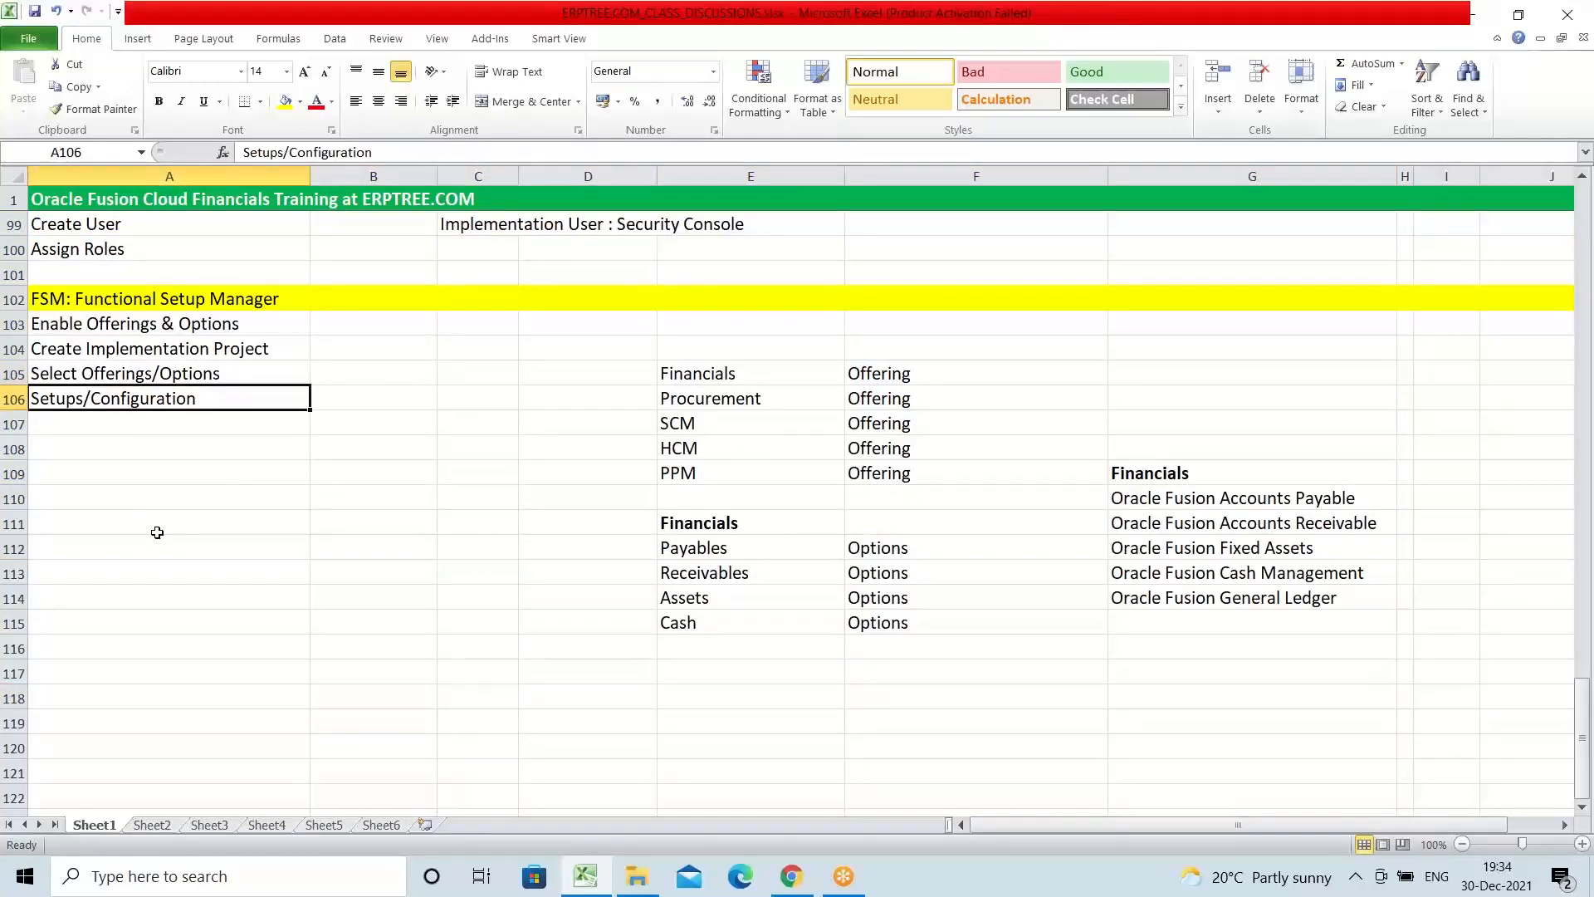
click(52, 296)
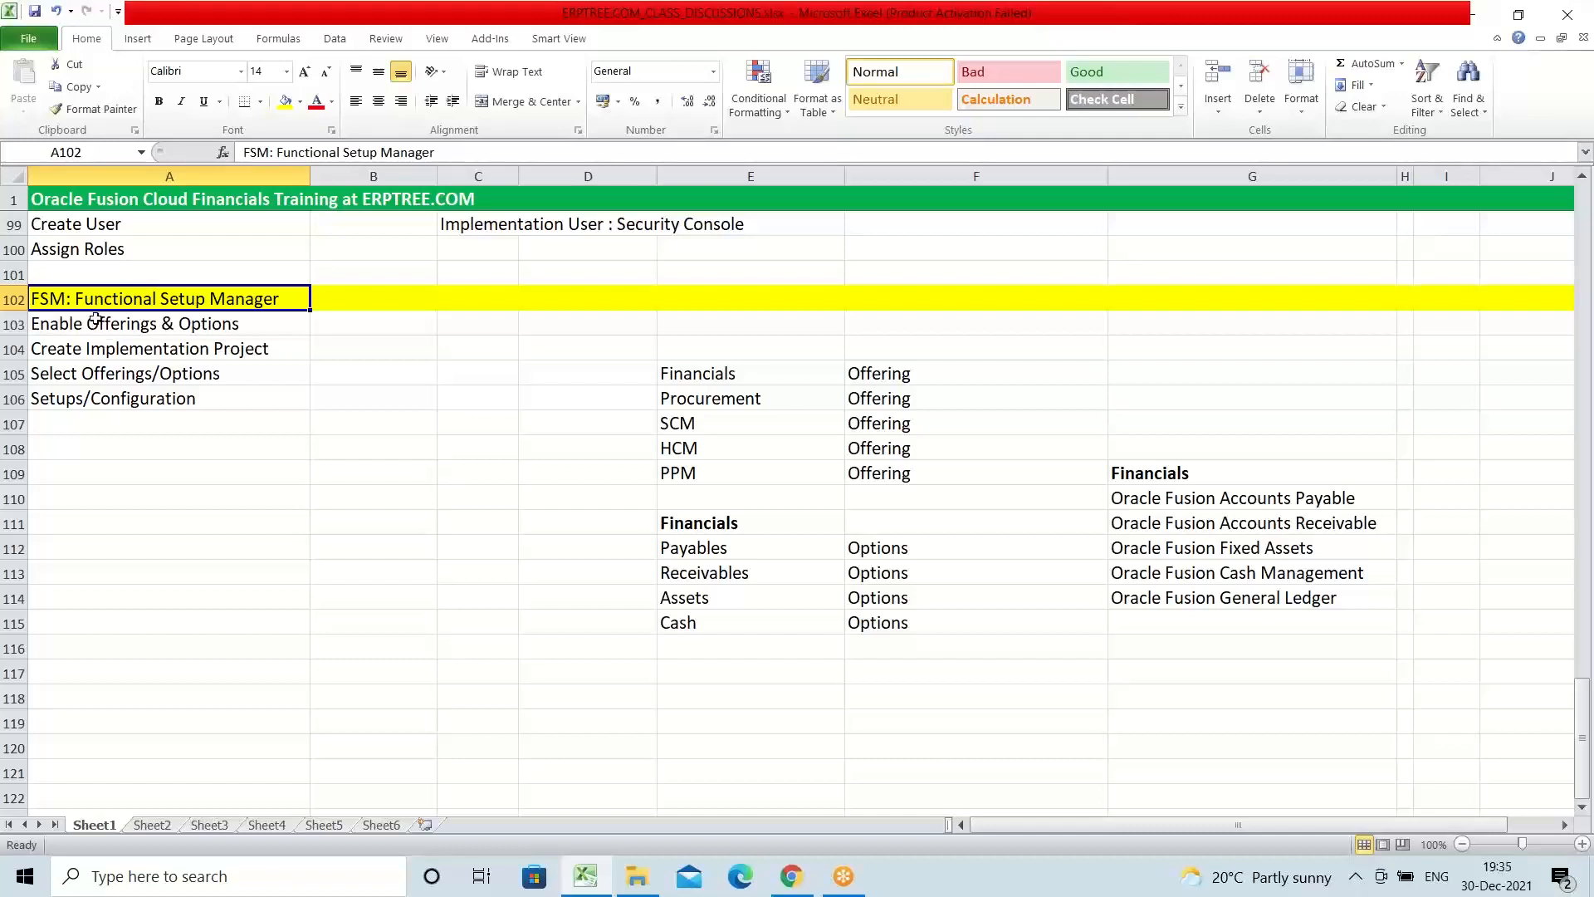
drag(96, 318, 120, 398)
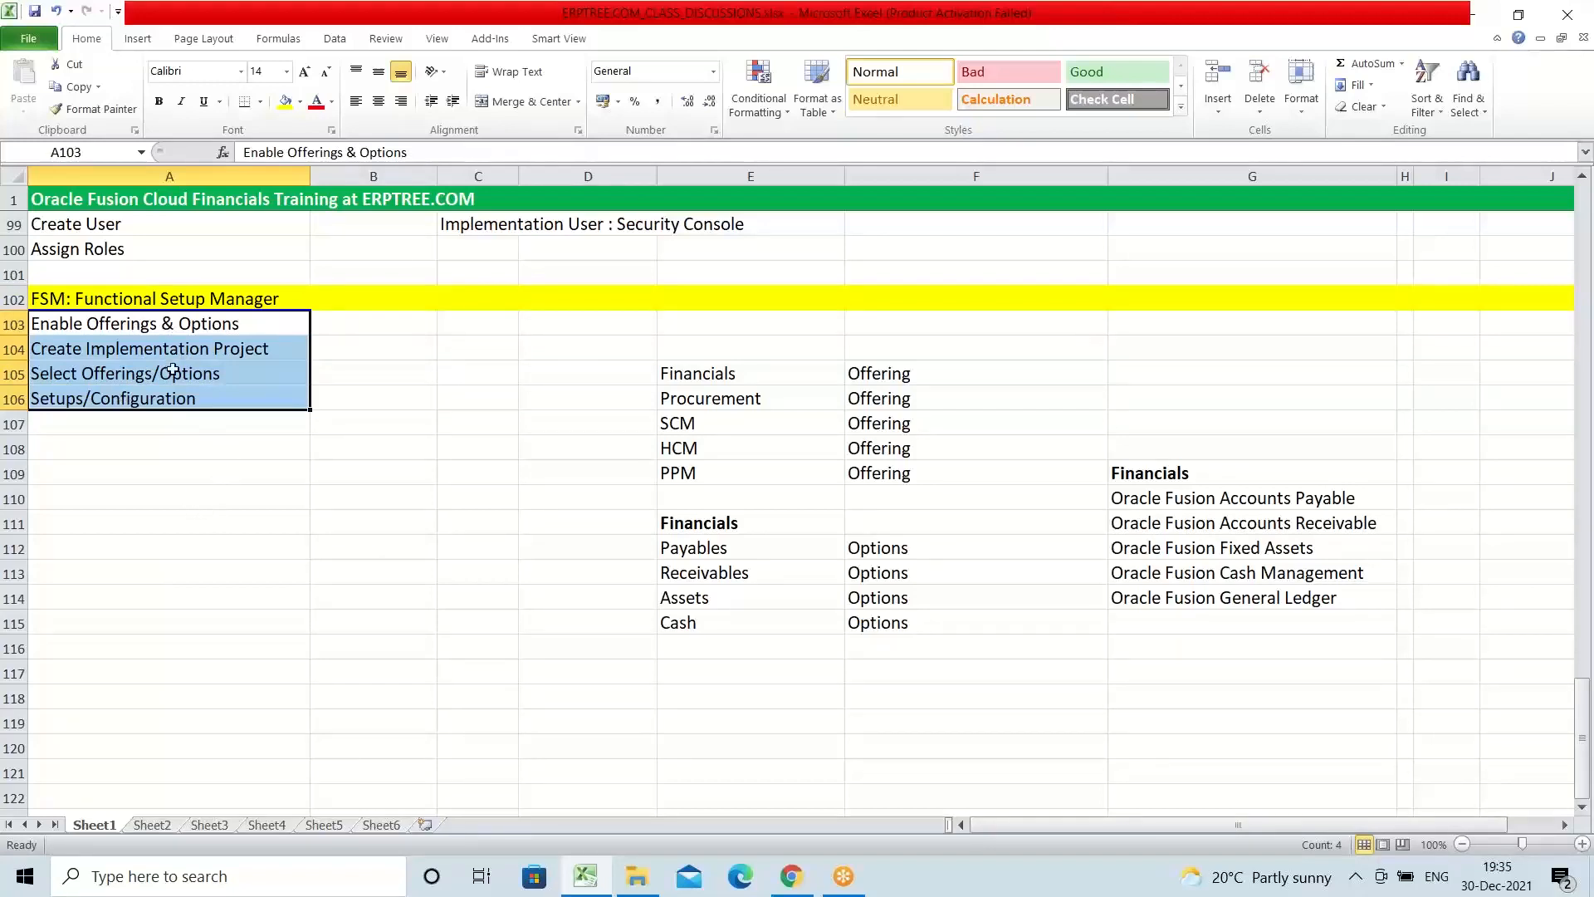
key(Up)
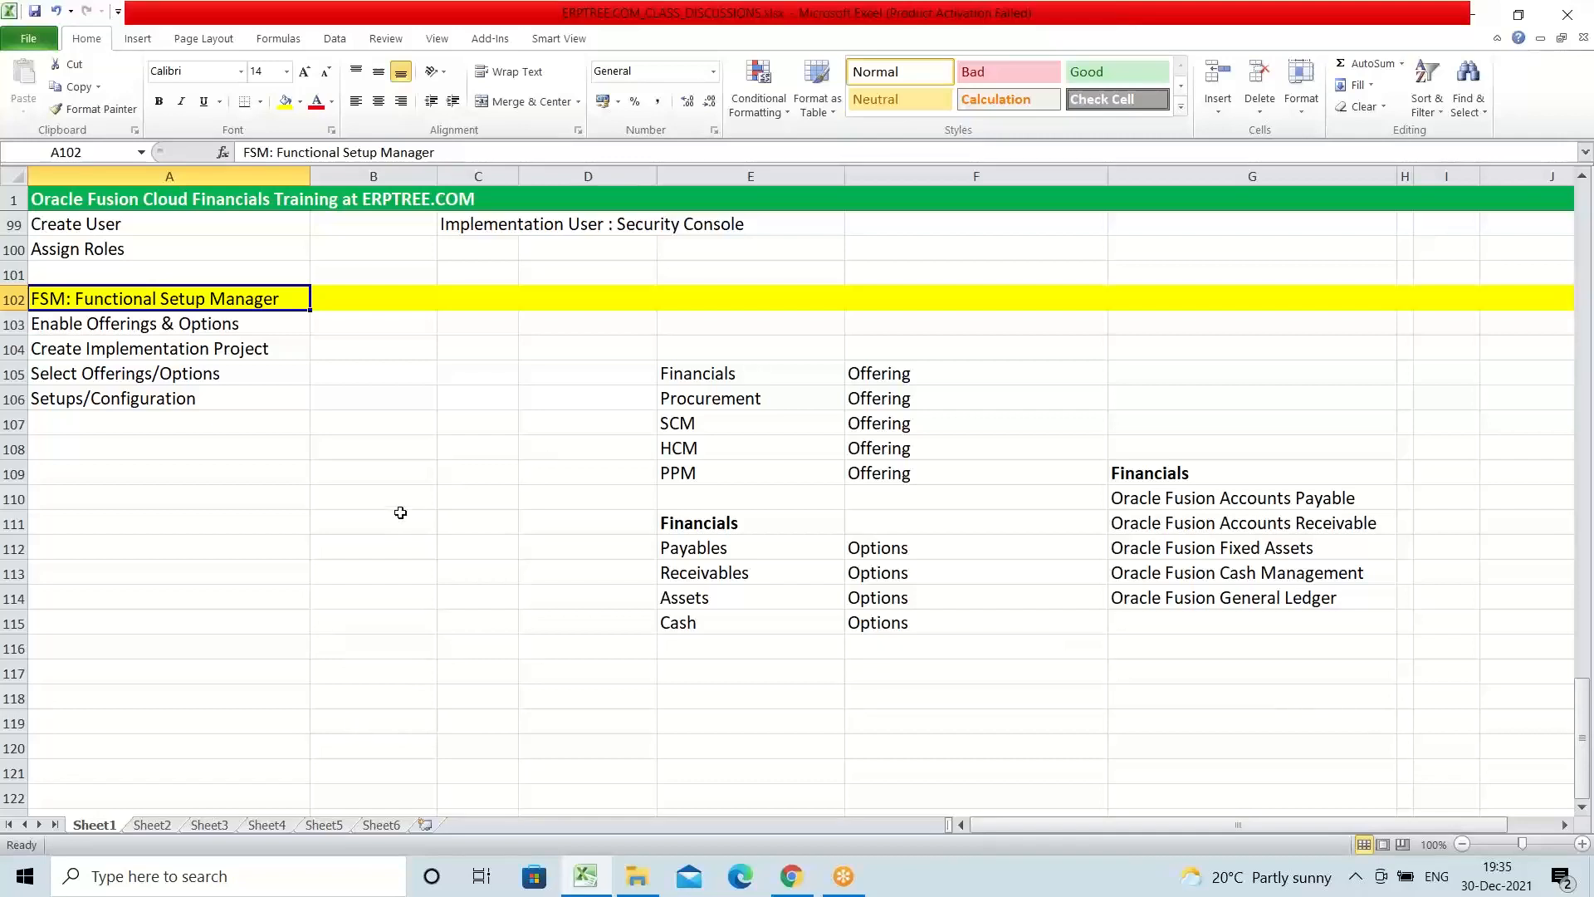
click(172, 332)
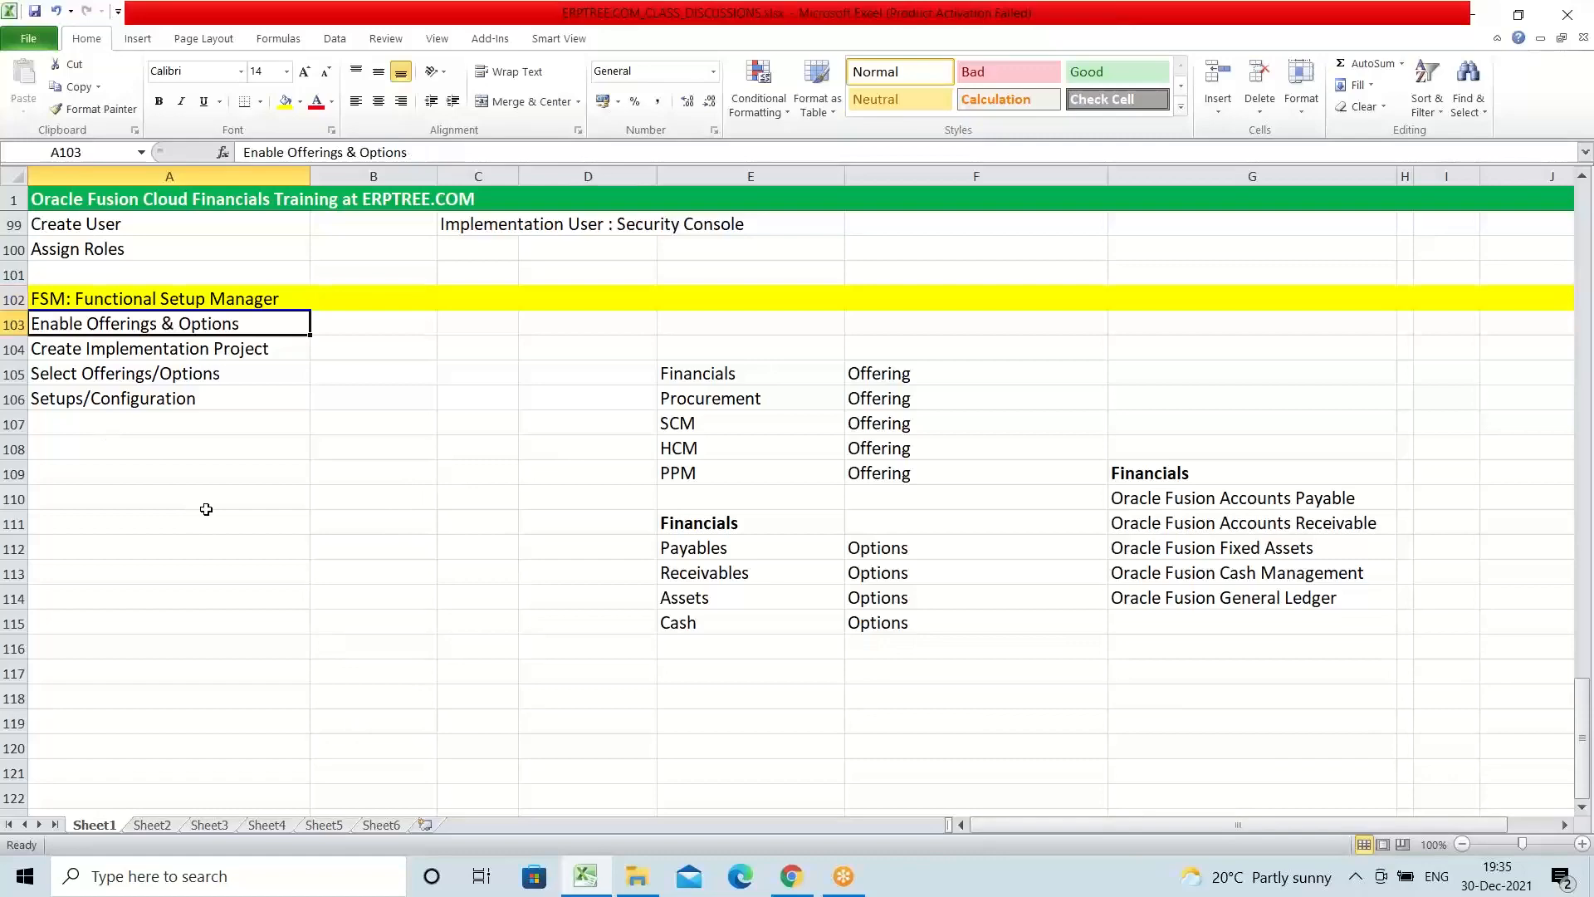
Step: Review the DLF user's seeded roles in A94 to A96, followed by the setup steps in A103 to A106
scroll(286, 490, up, 2)
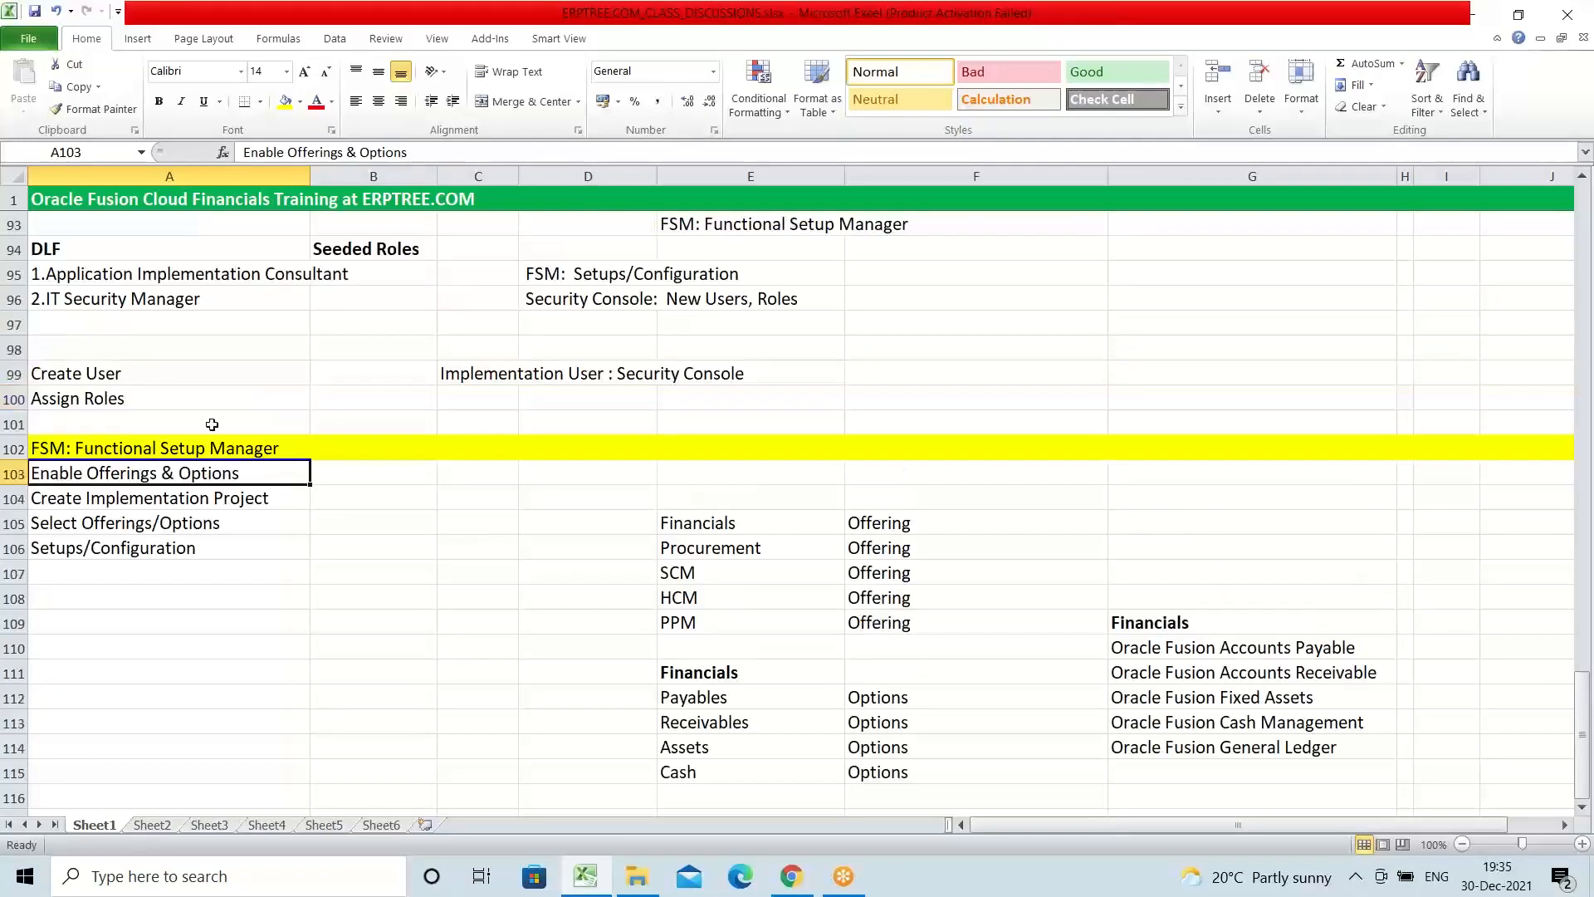
click(71, 249)
drag(124, 273, 135, 298)
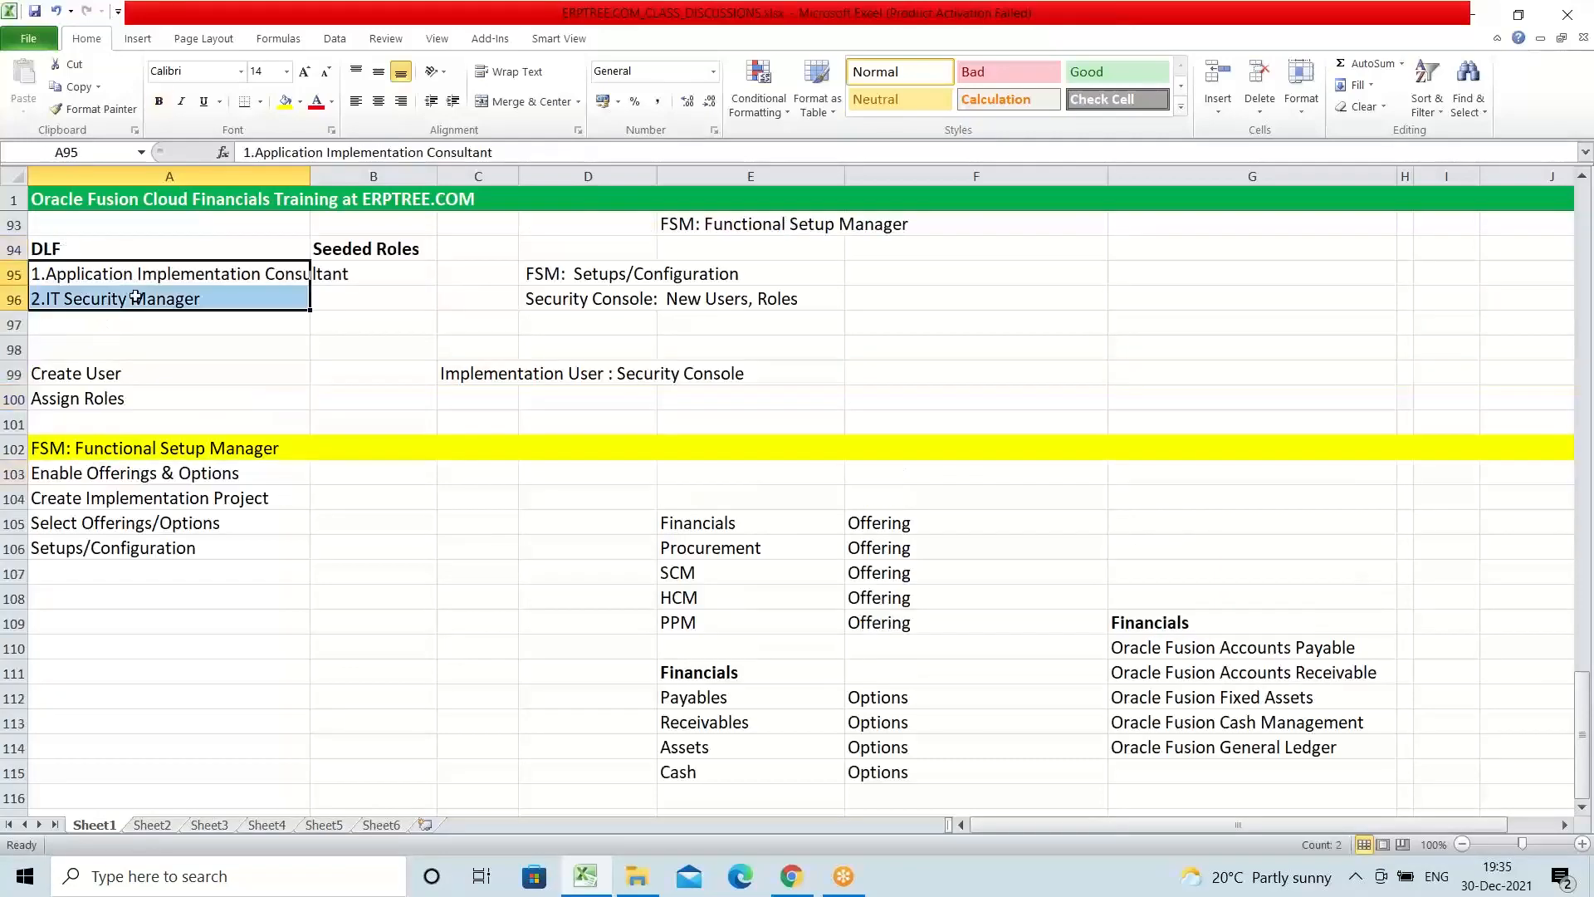
click(64, 249)
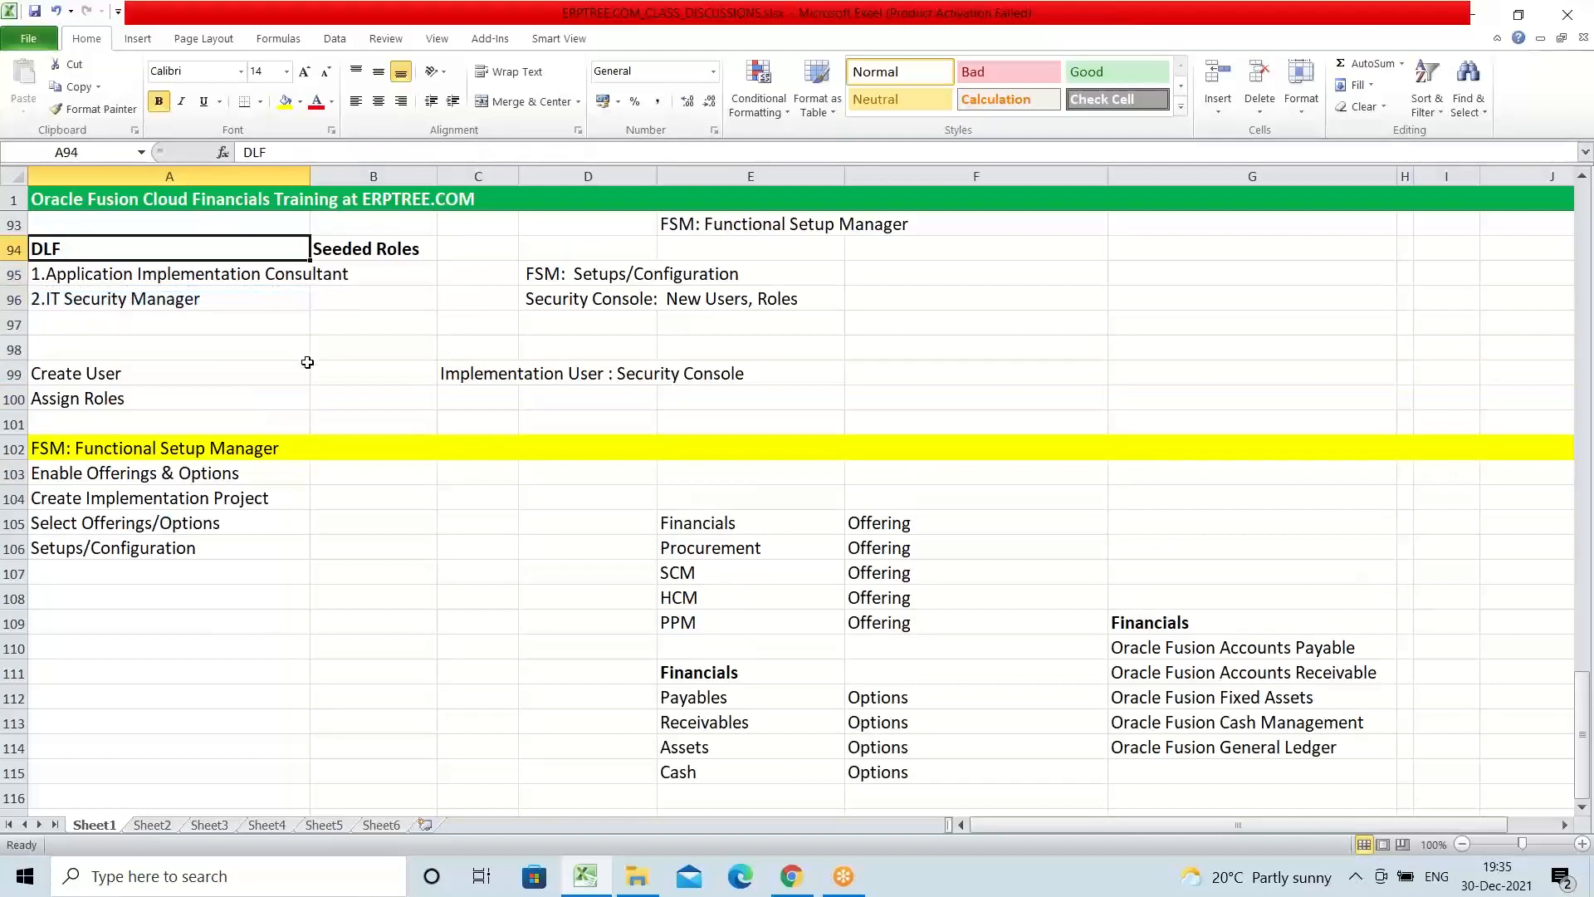
click(74, 476)
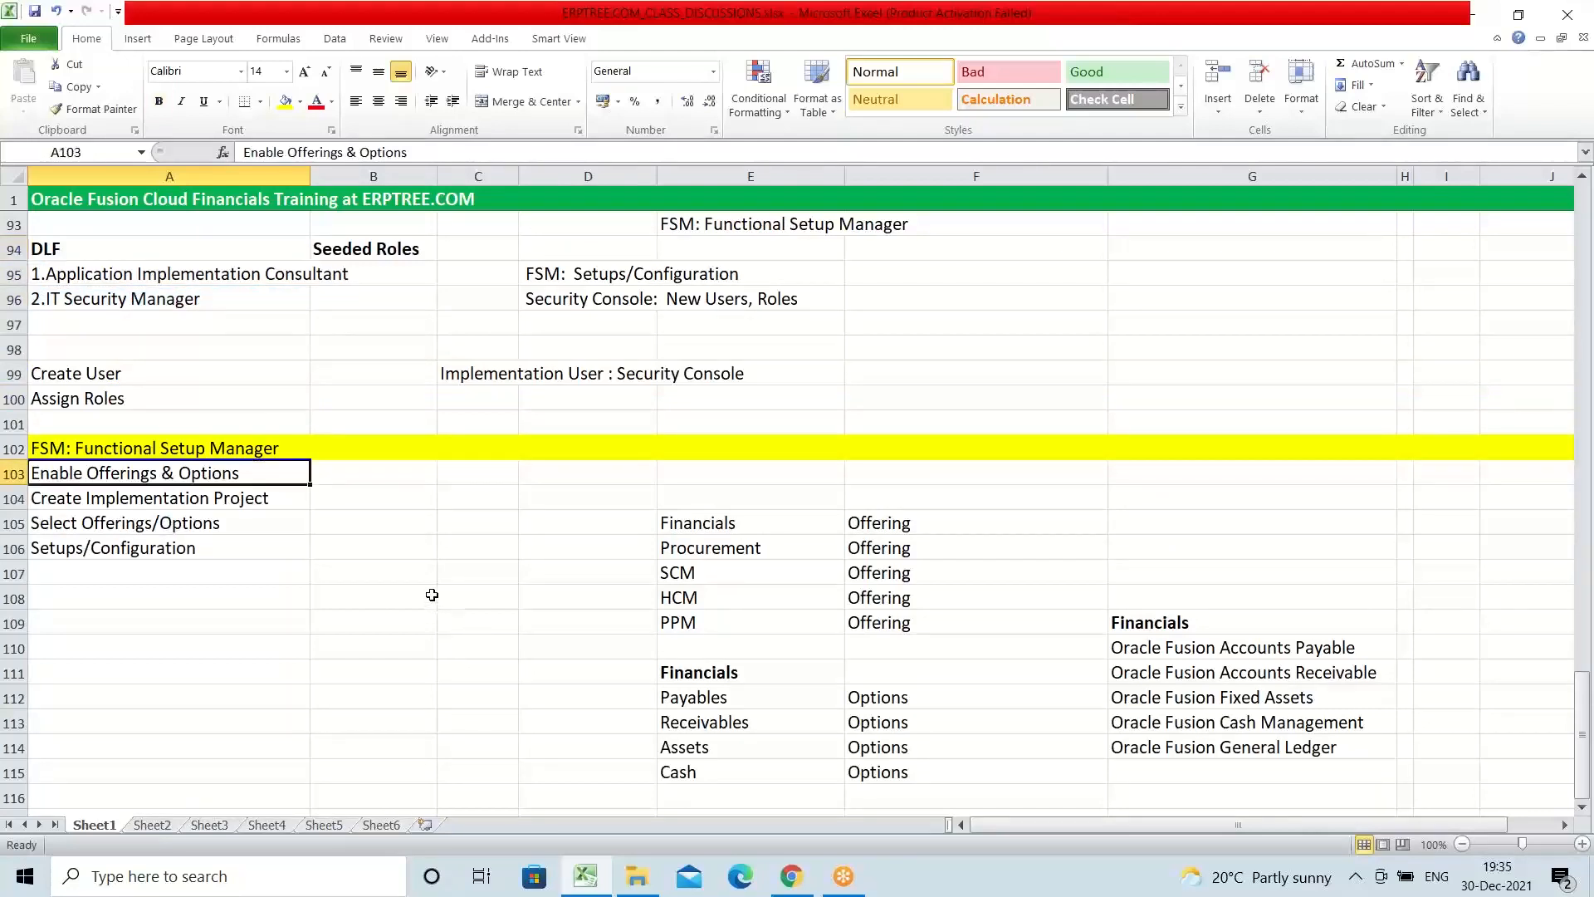
scroll(432, 594, down, 1)
click(139, 425)
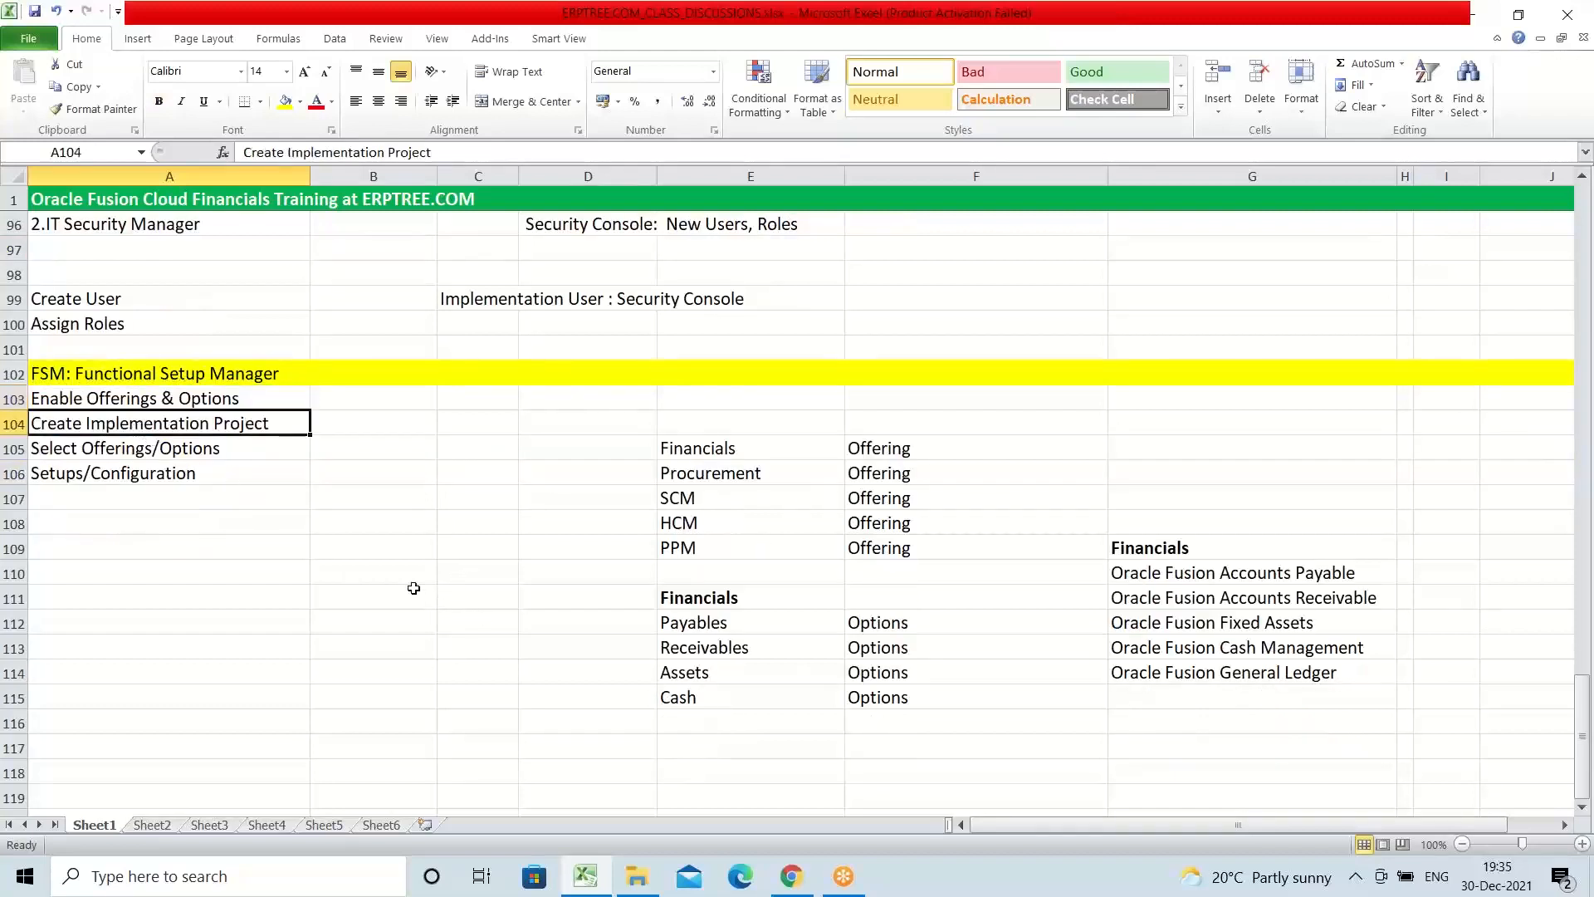
click(107, 446)
click(120, 471)
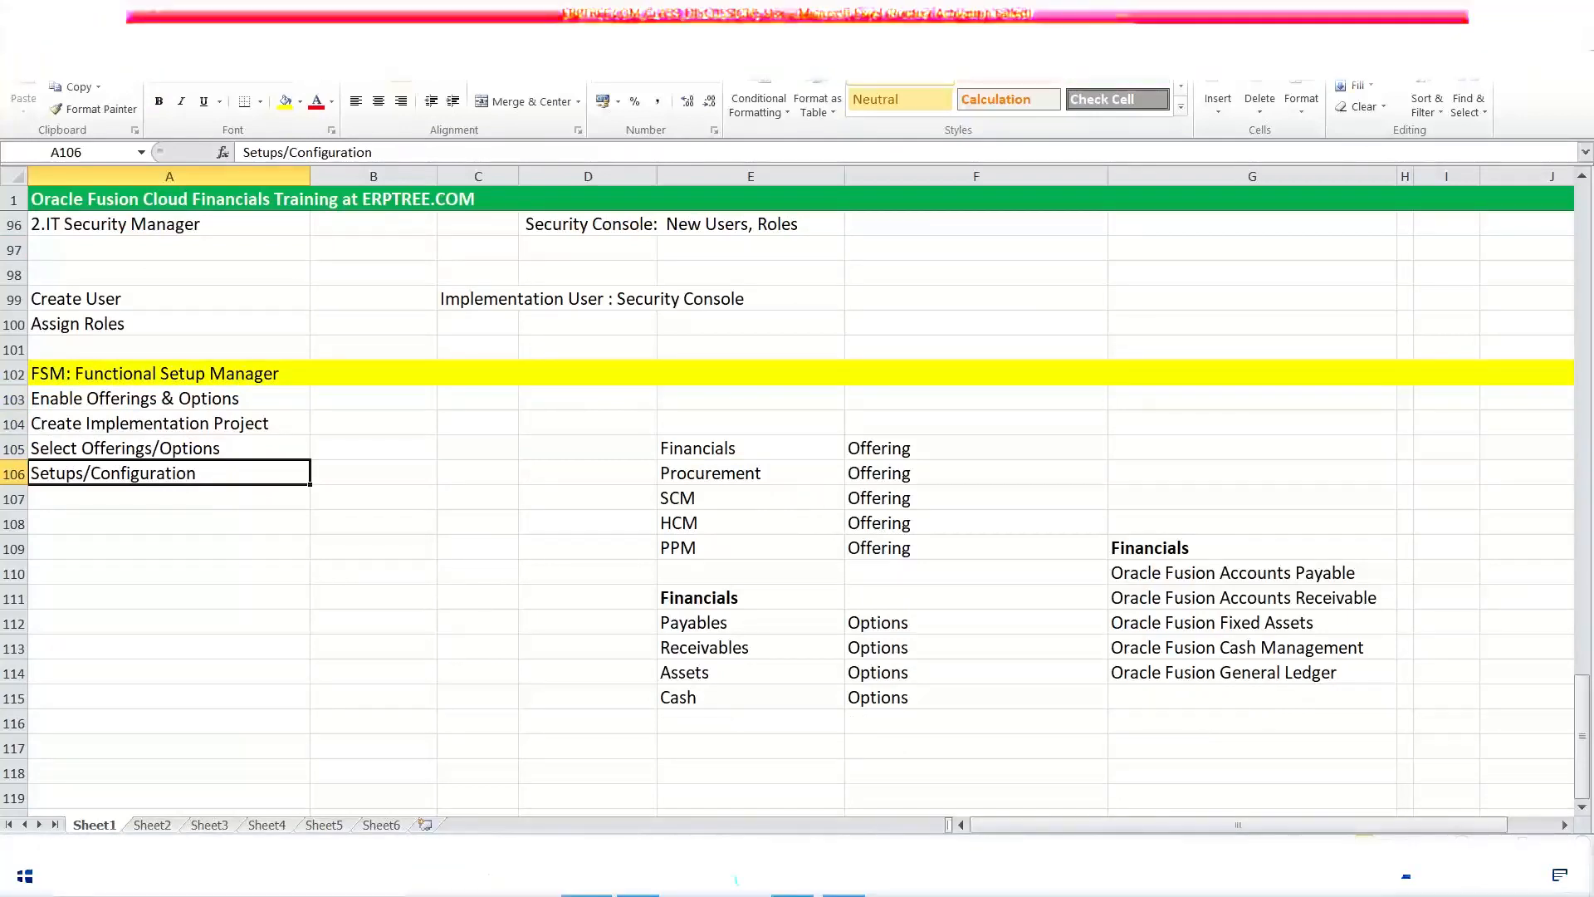
Step: Switch to the Oracle Applications Cloud sign-in page, sign in as DLF with the account password, and decline saving the login
key(alt+Tab)
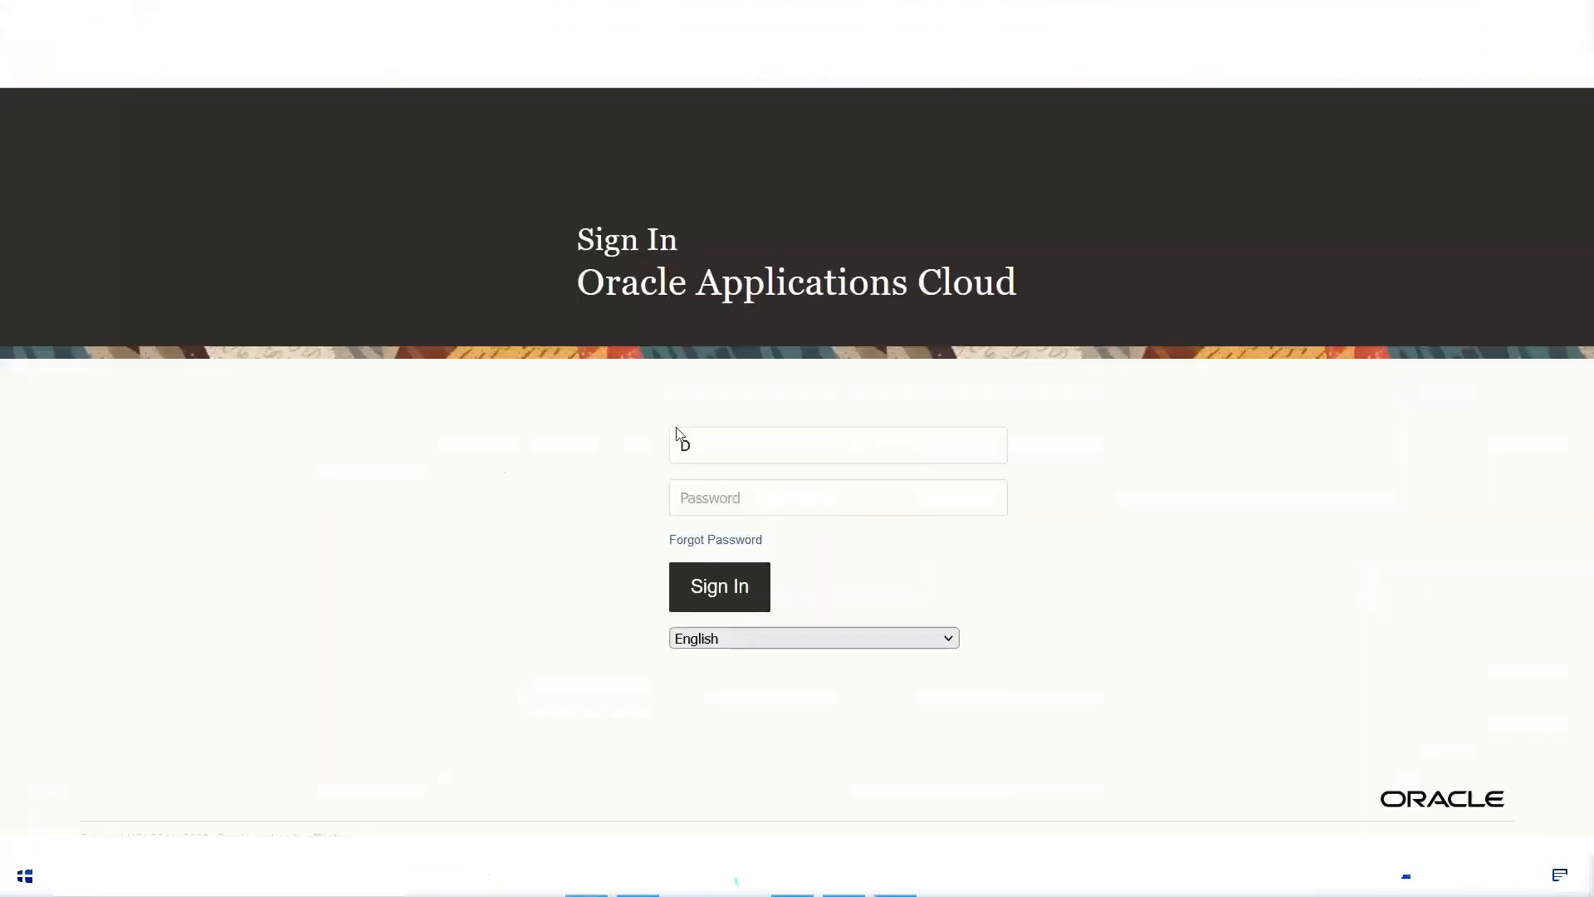
click(729, 451)
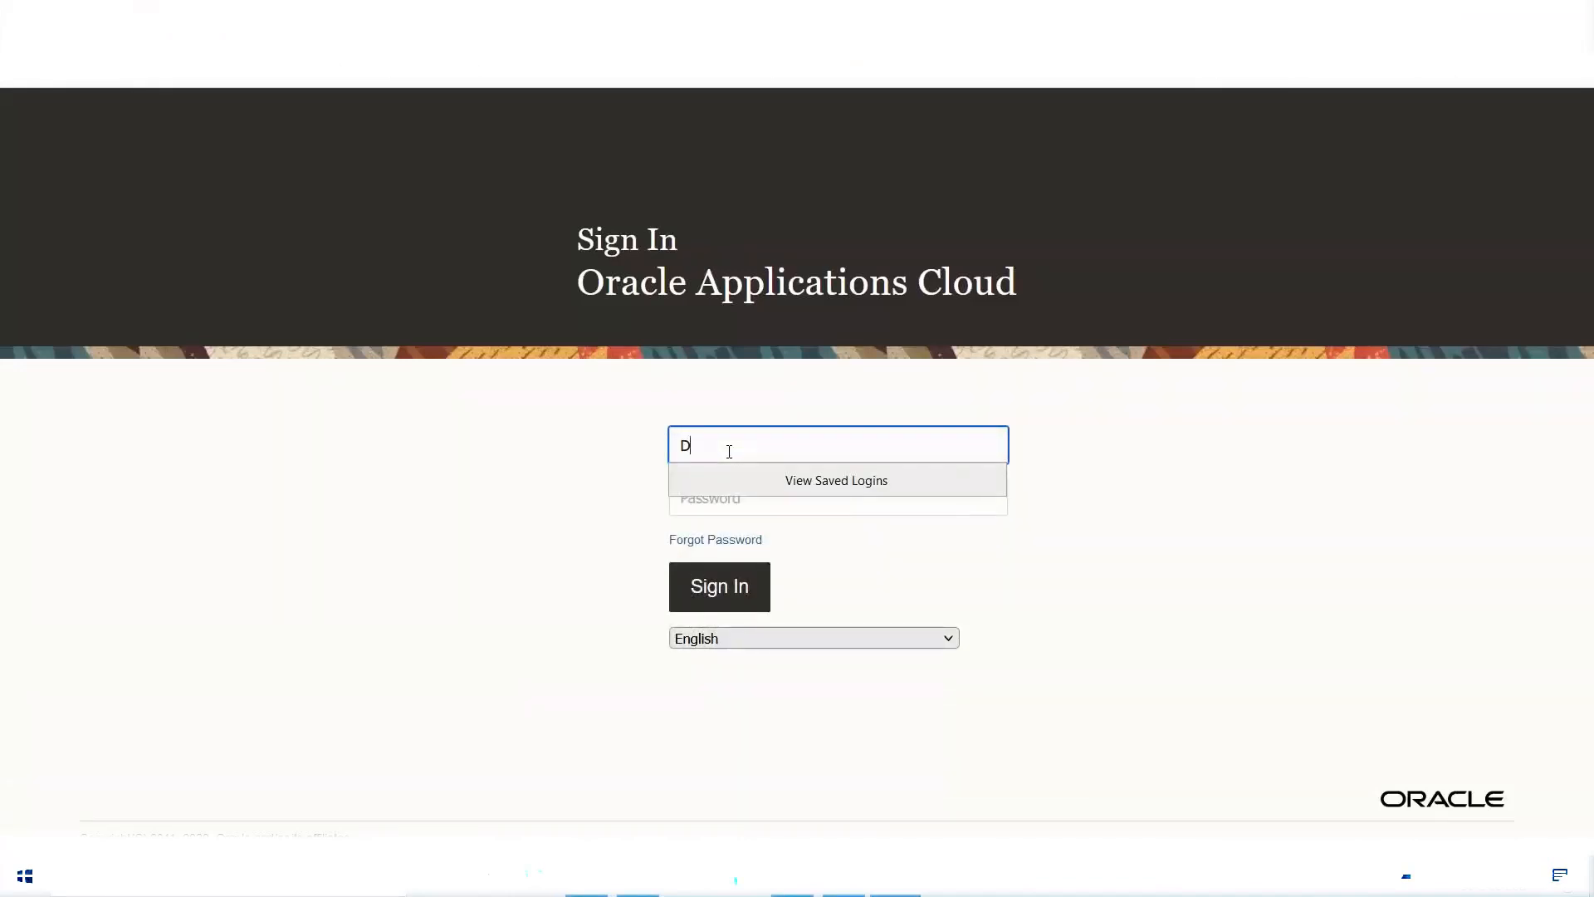
text(LF)
key(Tab)
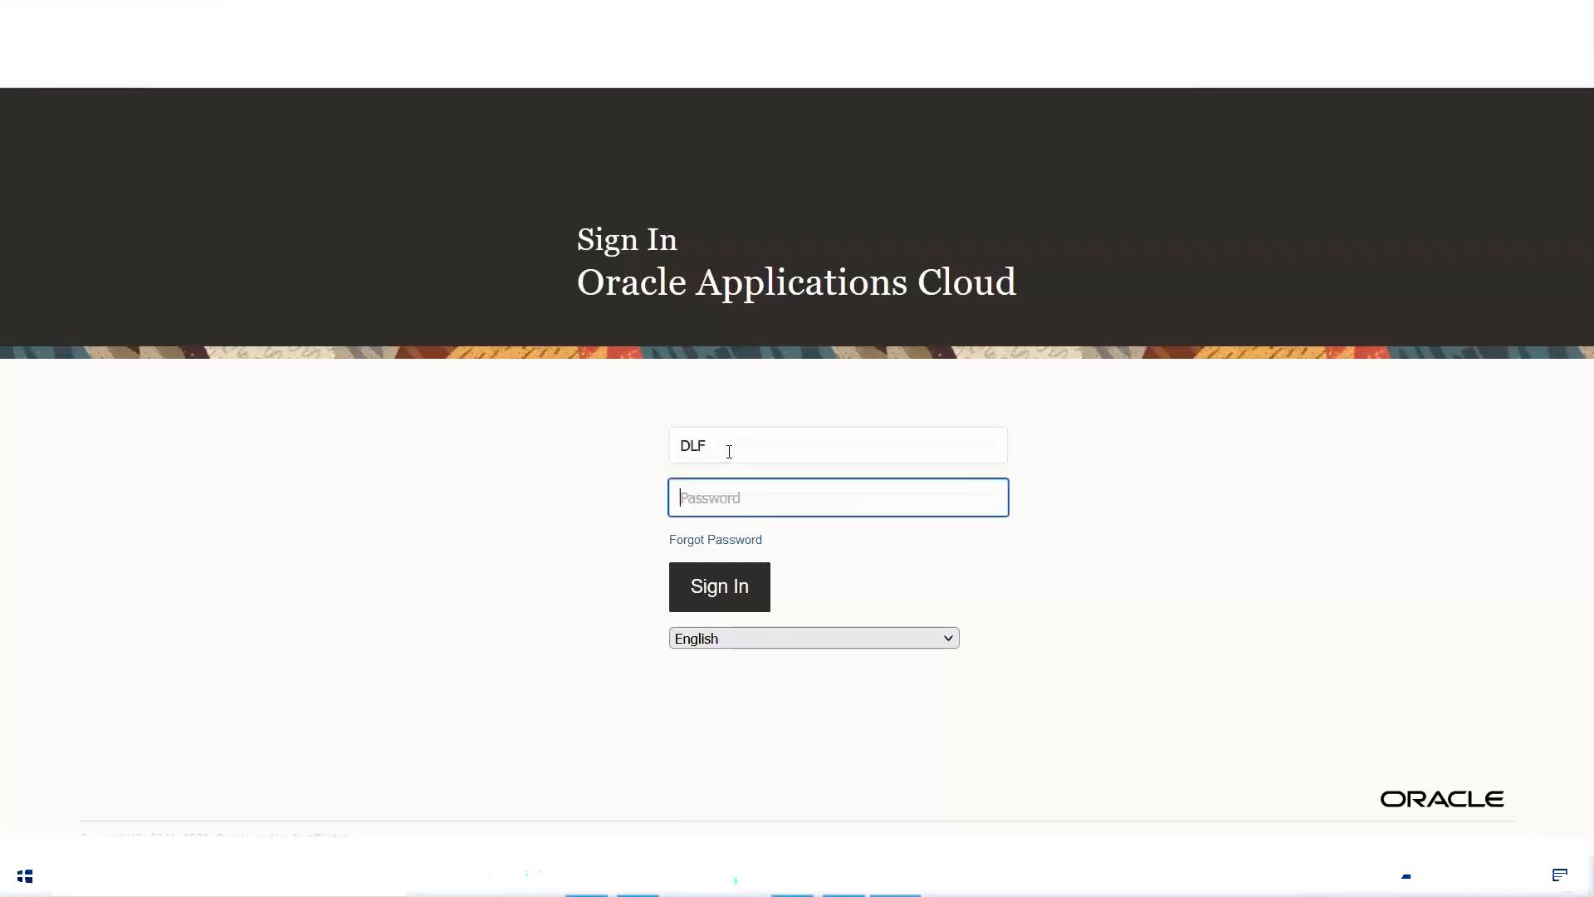
text(••••••••)
click(720, 585)
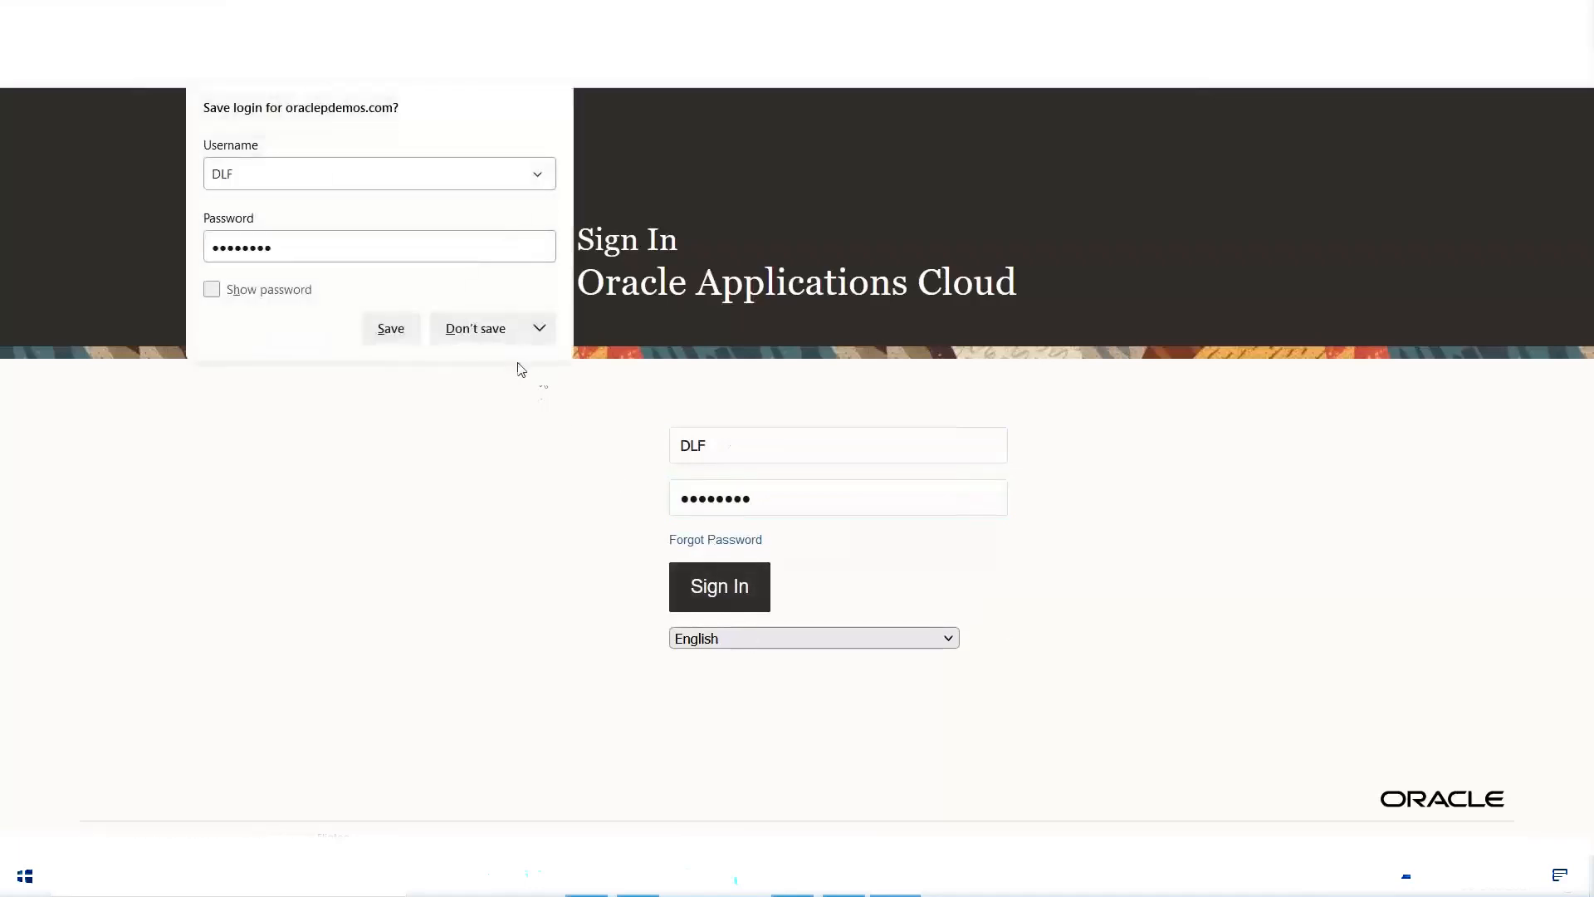
click(474, 335)
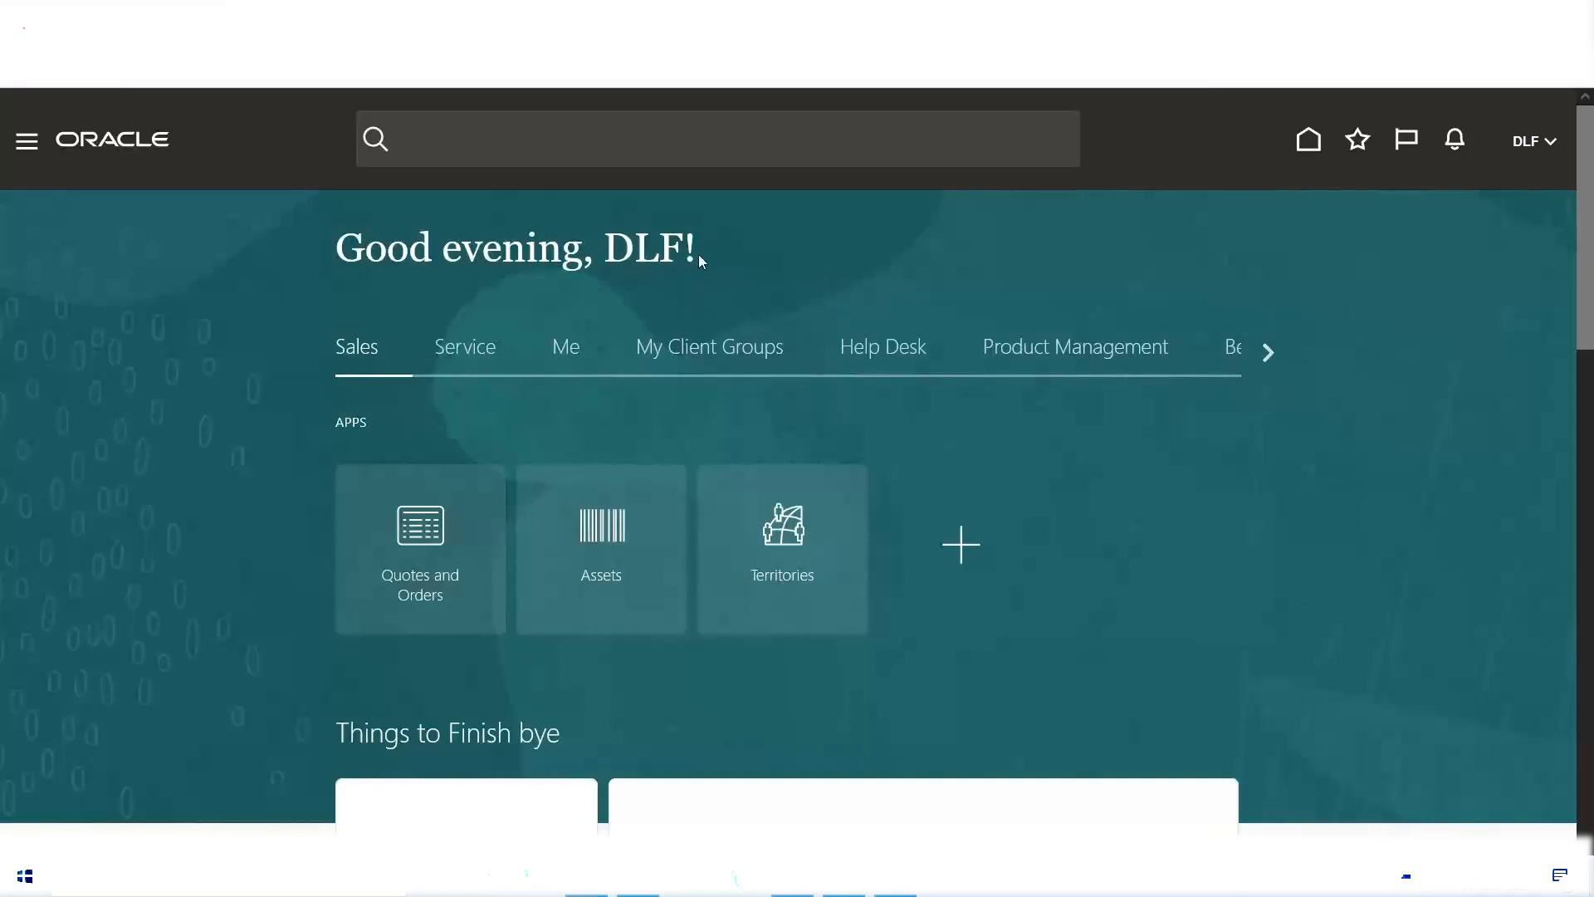
Step: Check the DLF greeting on the home page and the Enable Offerings & Options entry in the Excel notes, ending back in Oracle
drag(699, 254, 602, 253)
click(809, 282)
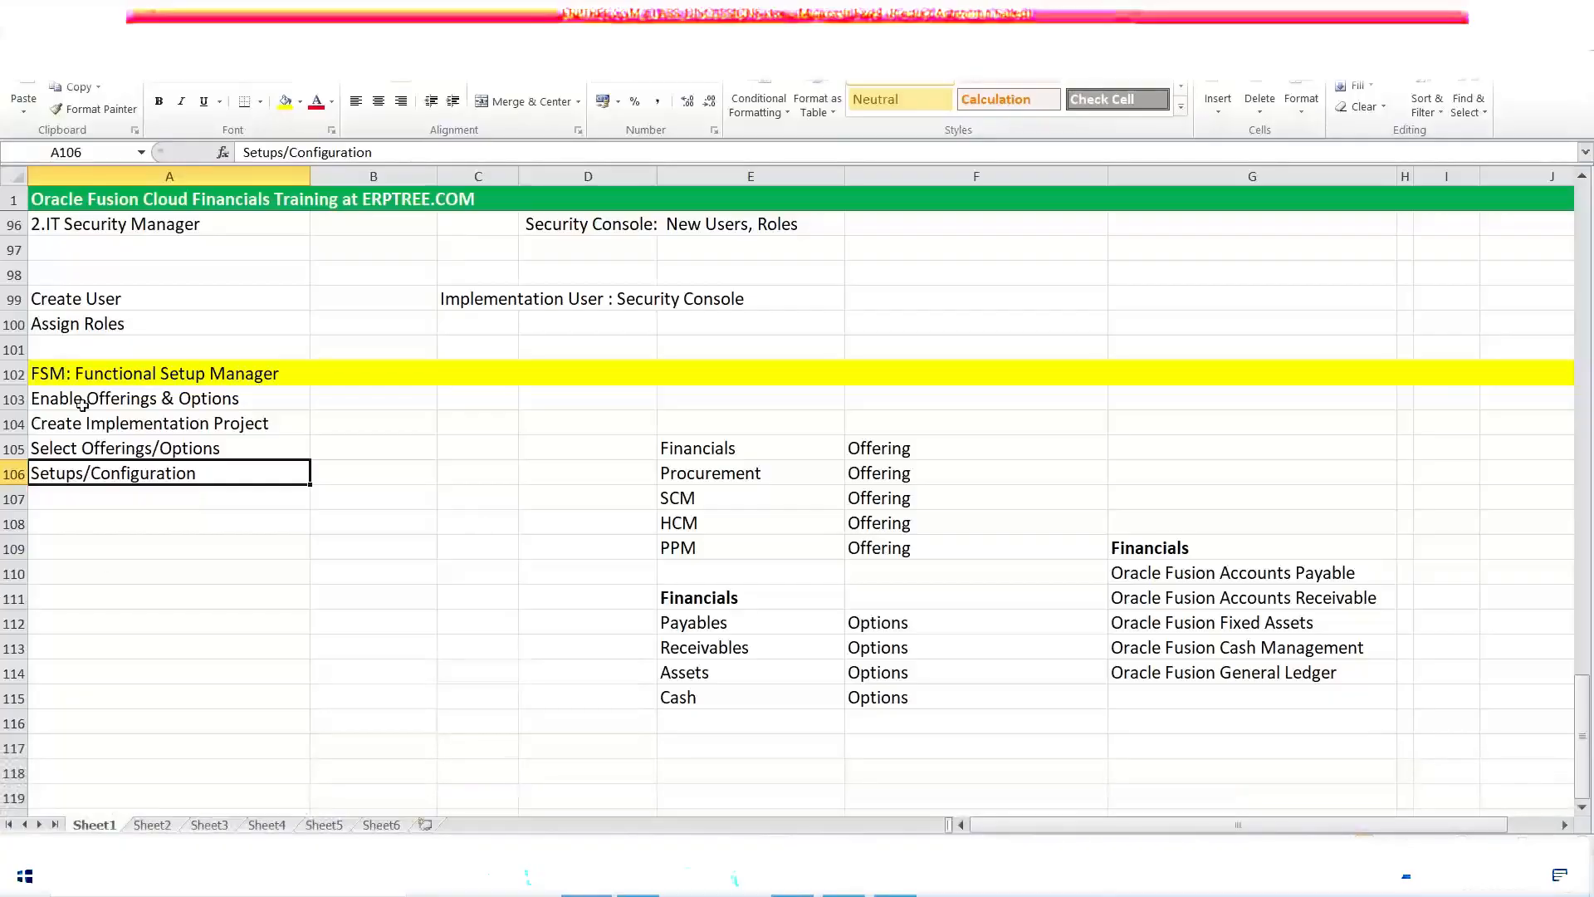
click(82, 400)
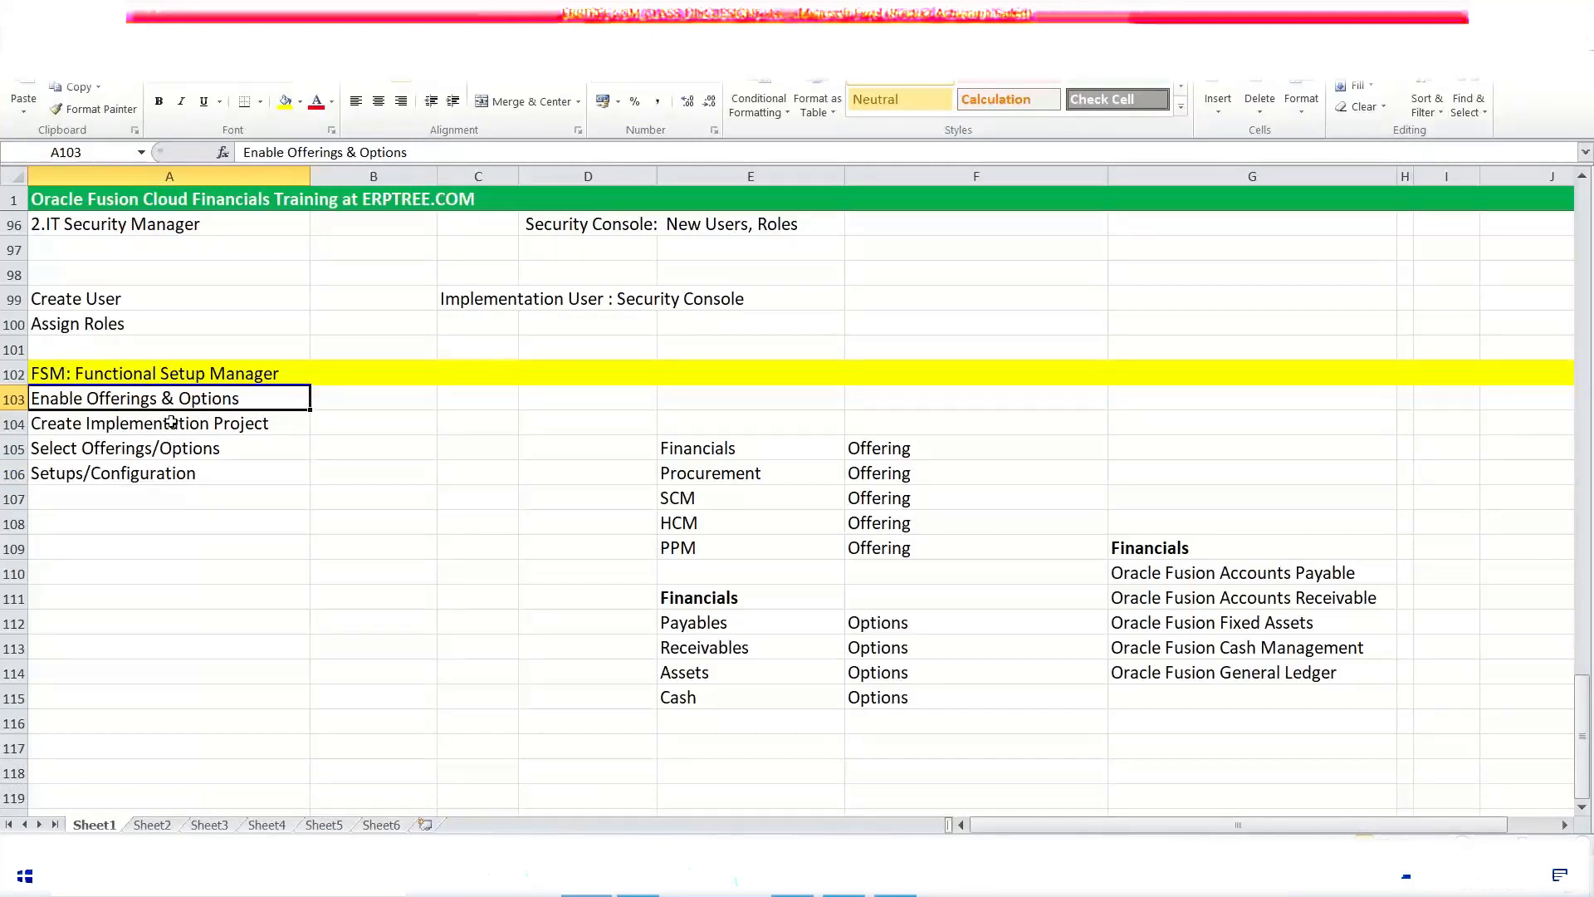
click(896, 893)
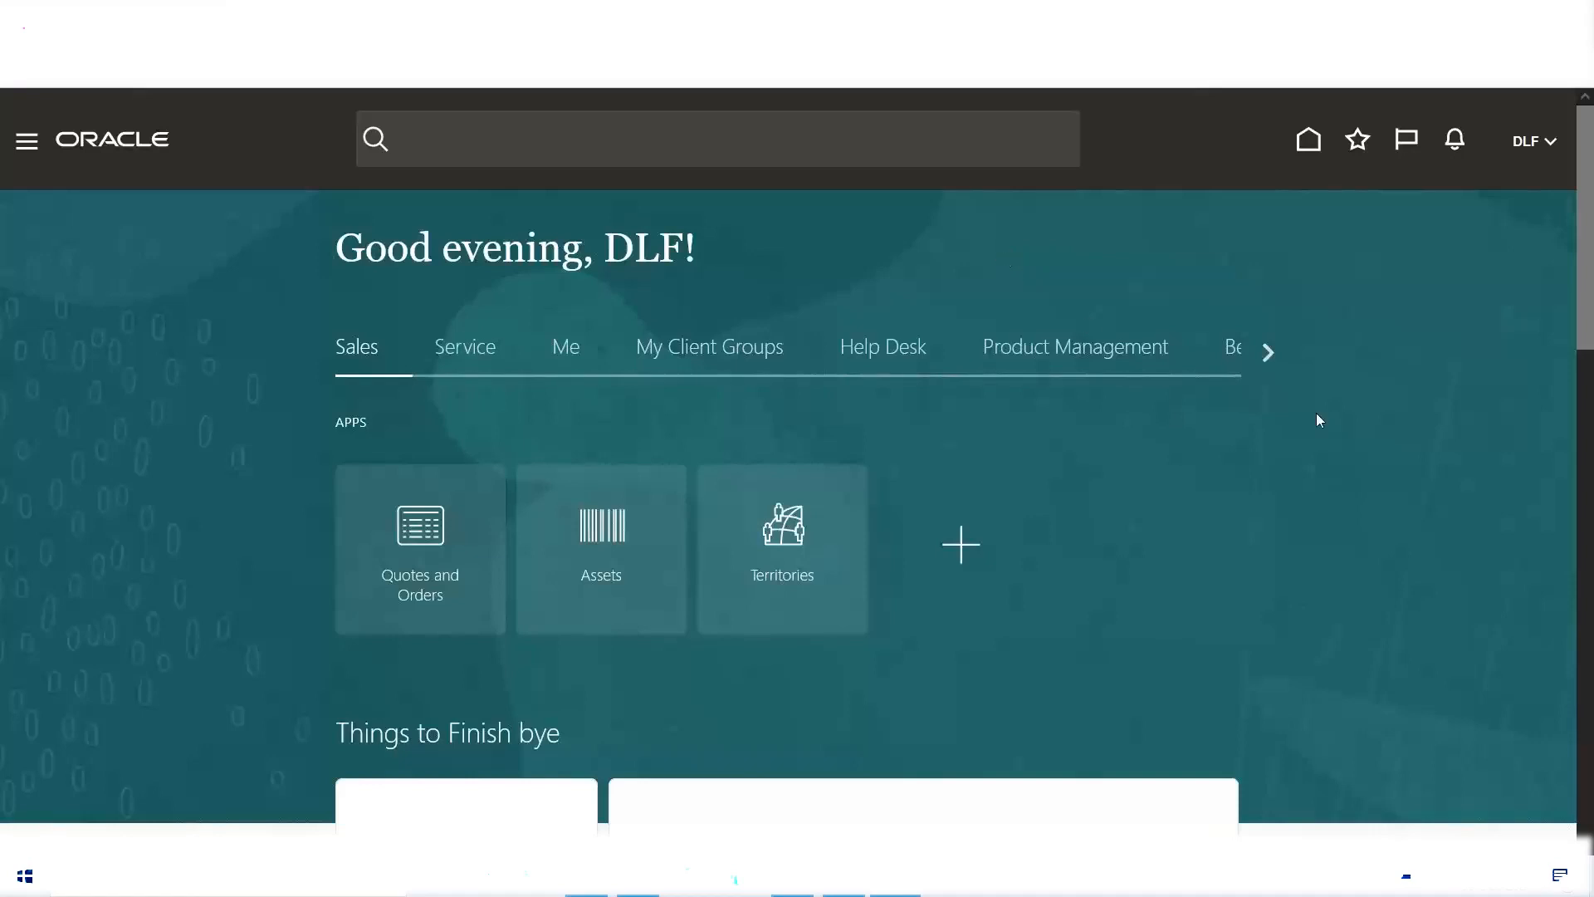
Step: Open Setup and Maintenance in Oracle and check the notes for the Enable Offerings & Options step
click(1530, 147)
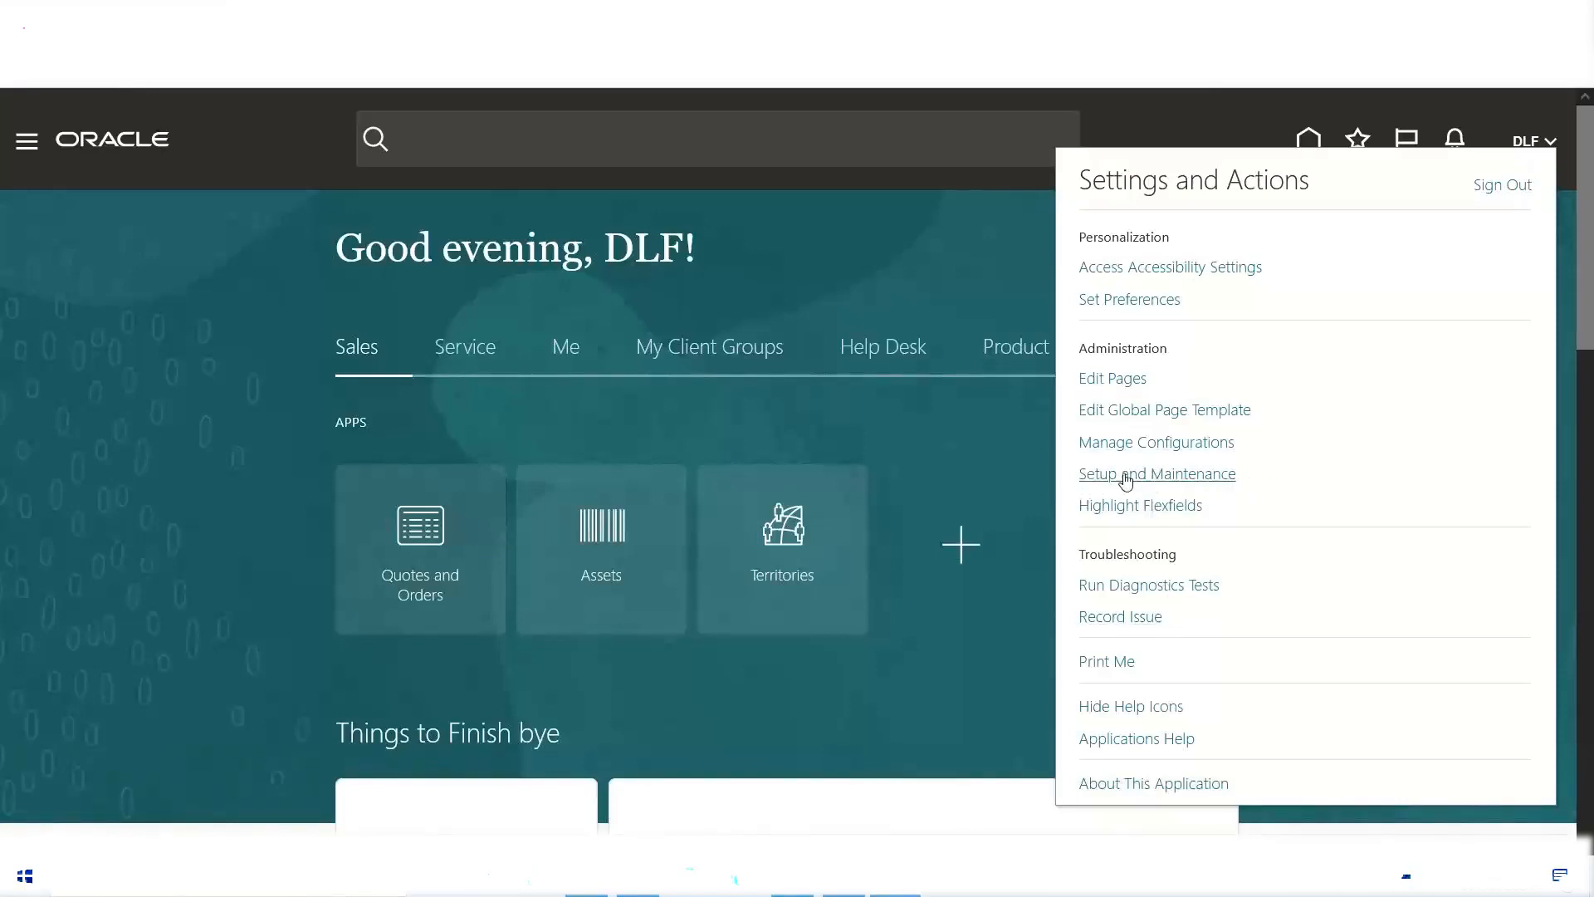
click(1124, 475)
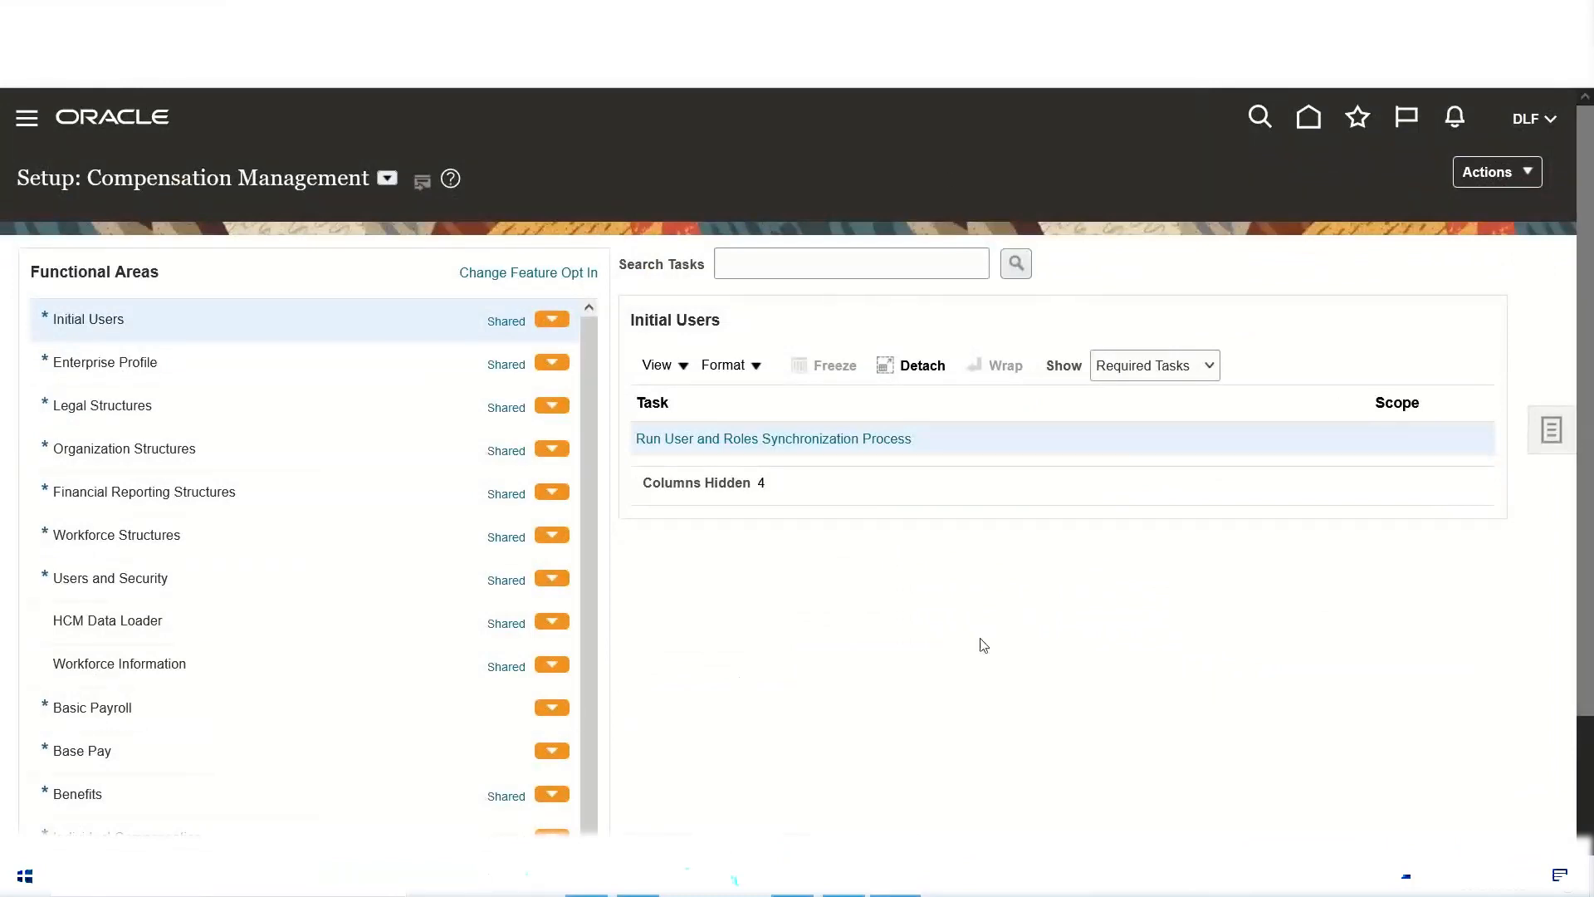
click(586, 876)
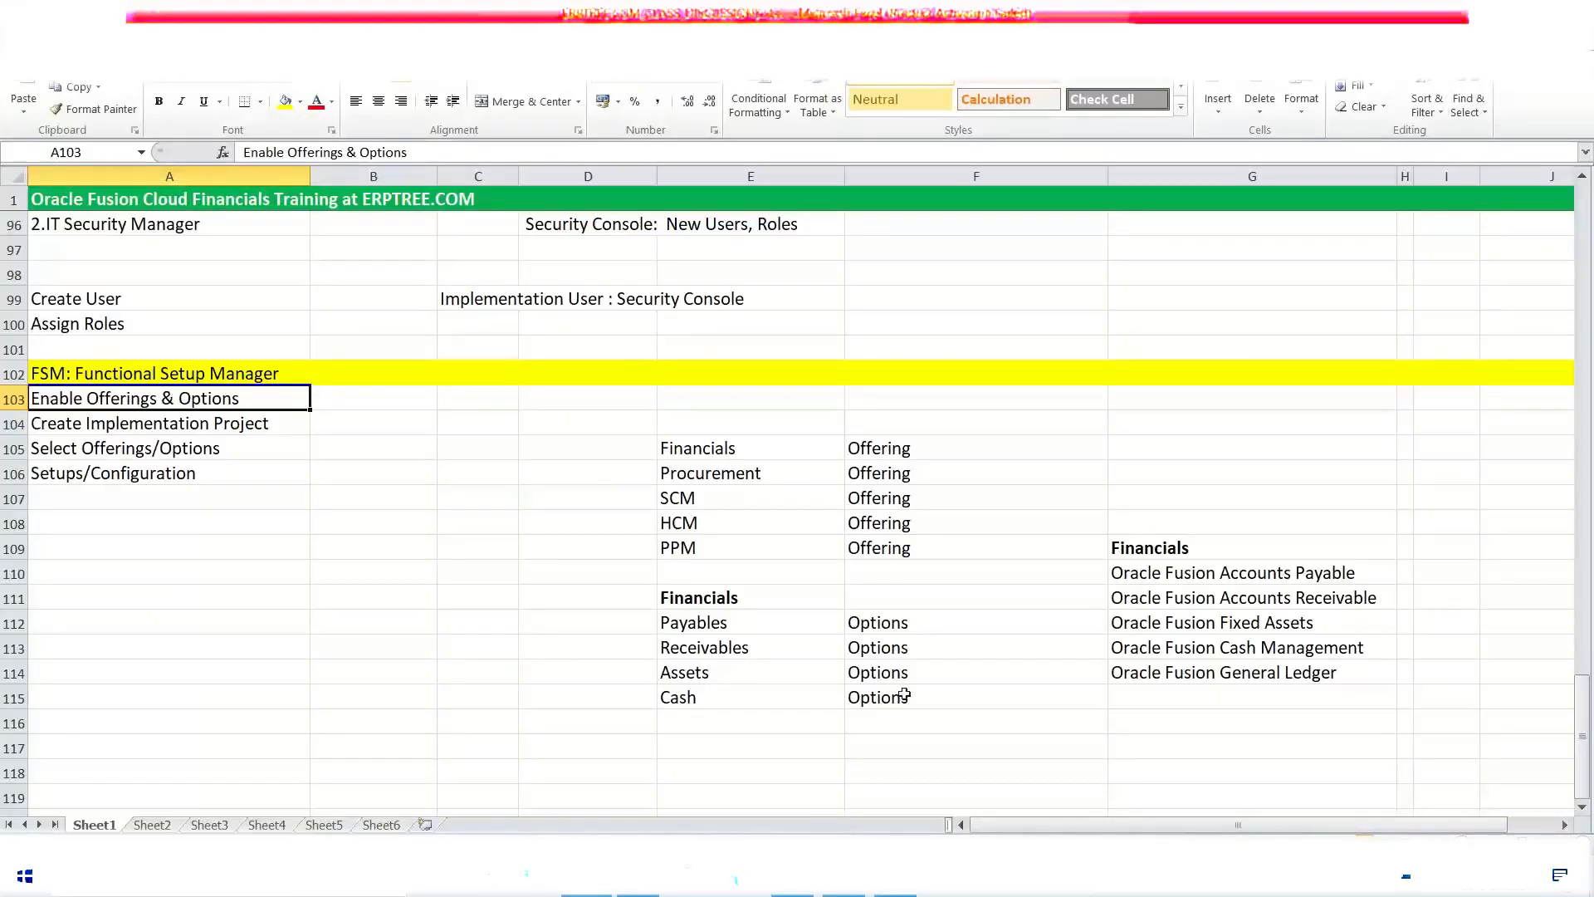
click(895, 876)
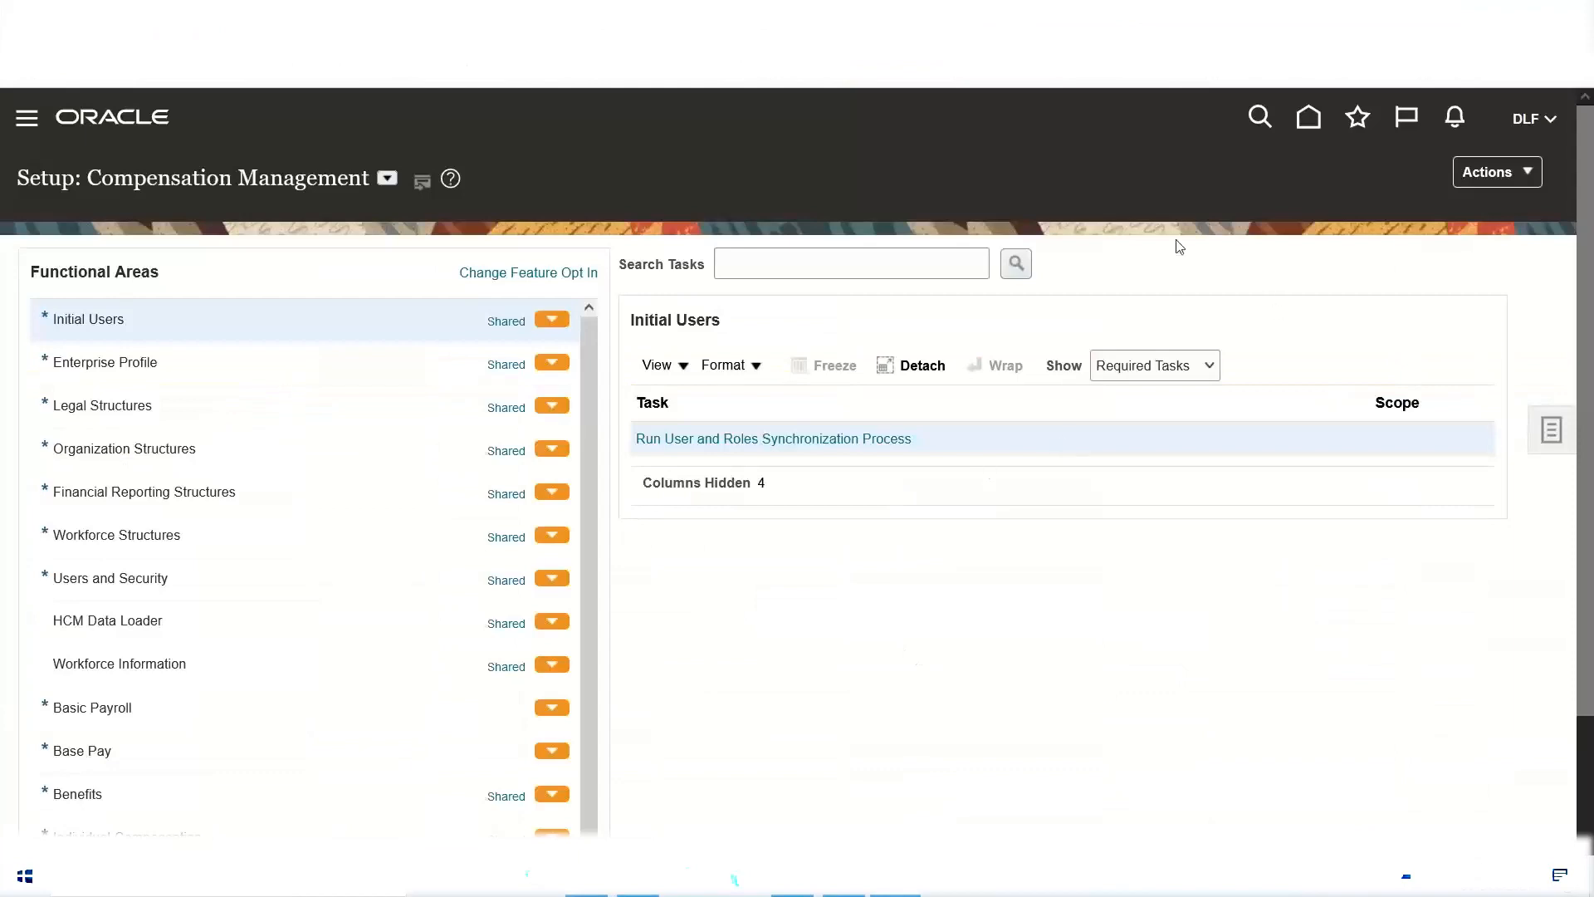
Step: Reopen Setup and Maintenance and go to the Offerings page from the Compensation Management setup
click(1520, 124)
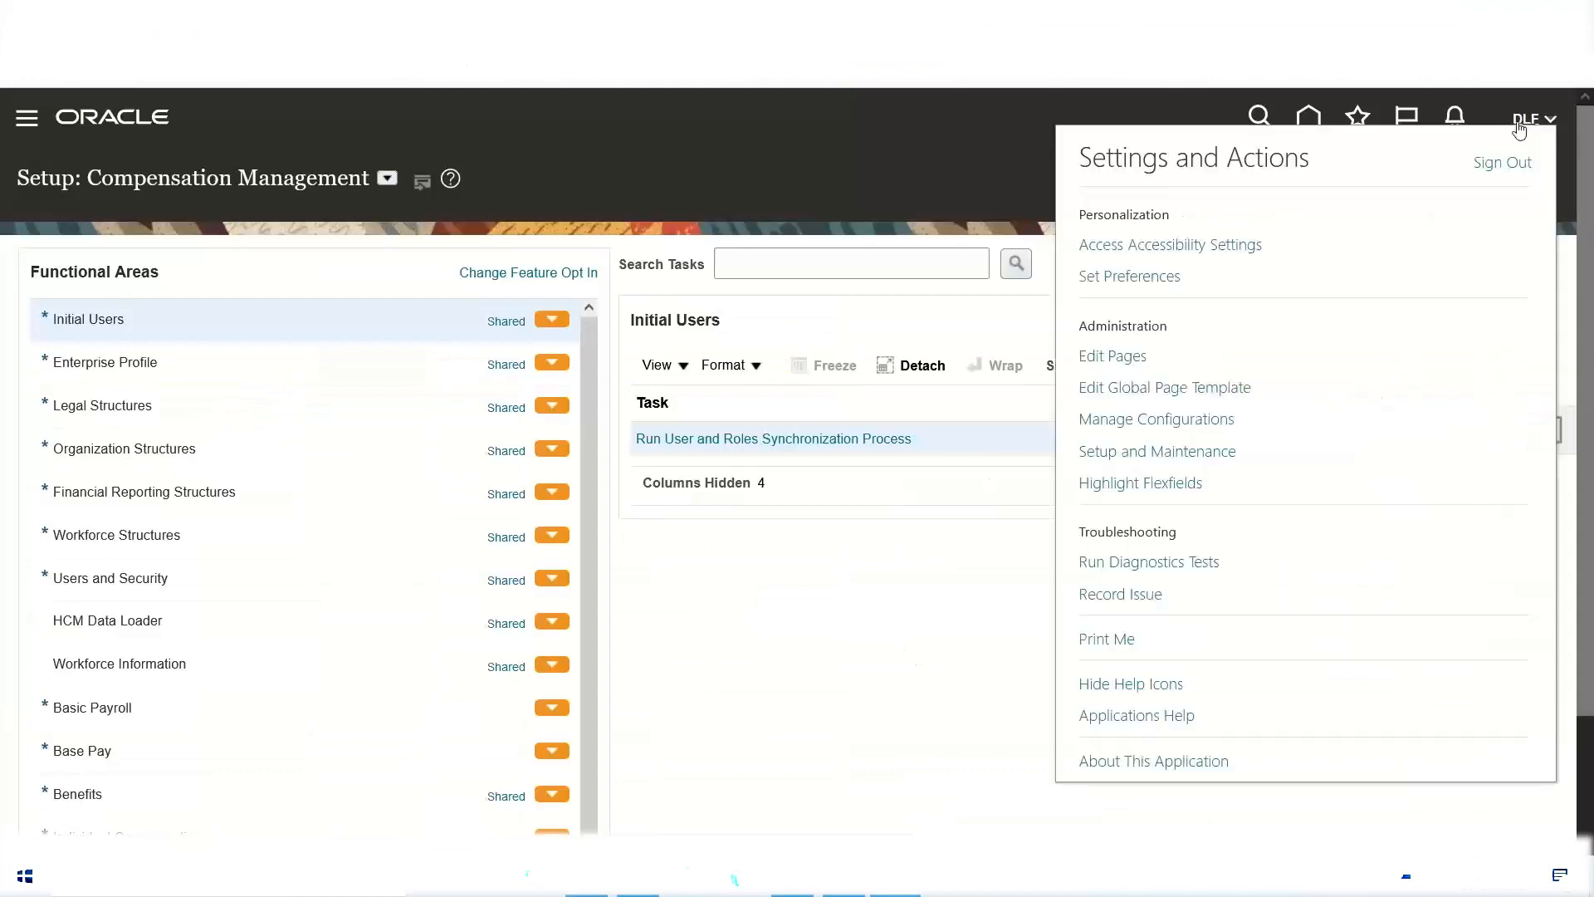
click(1140, 453)
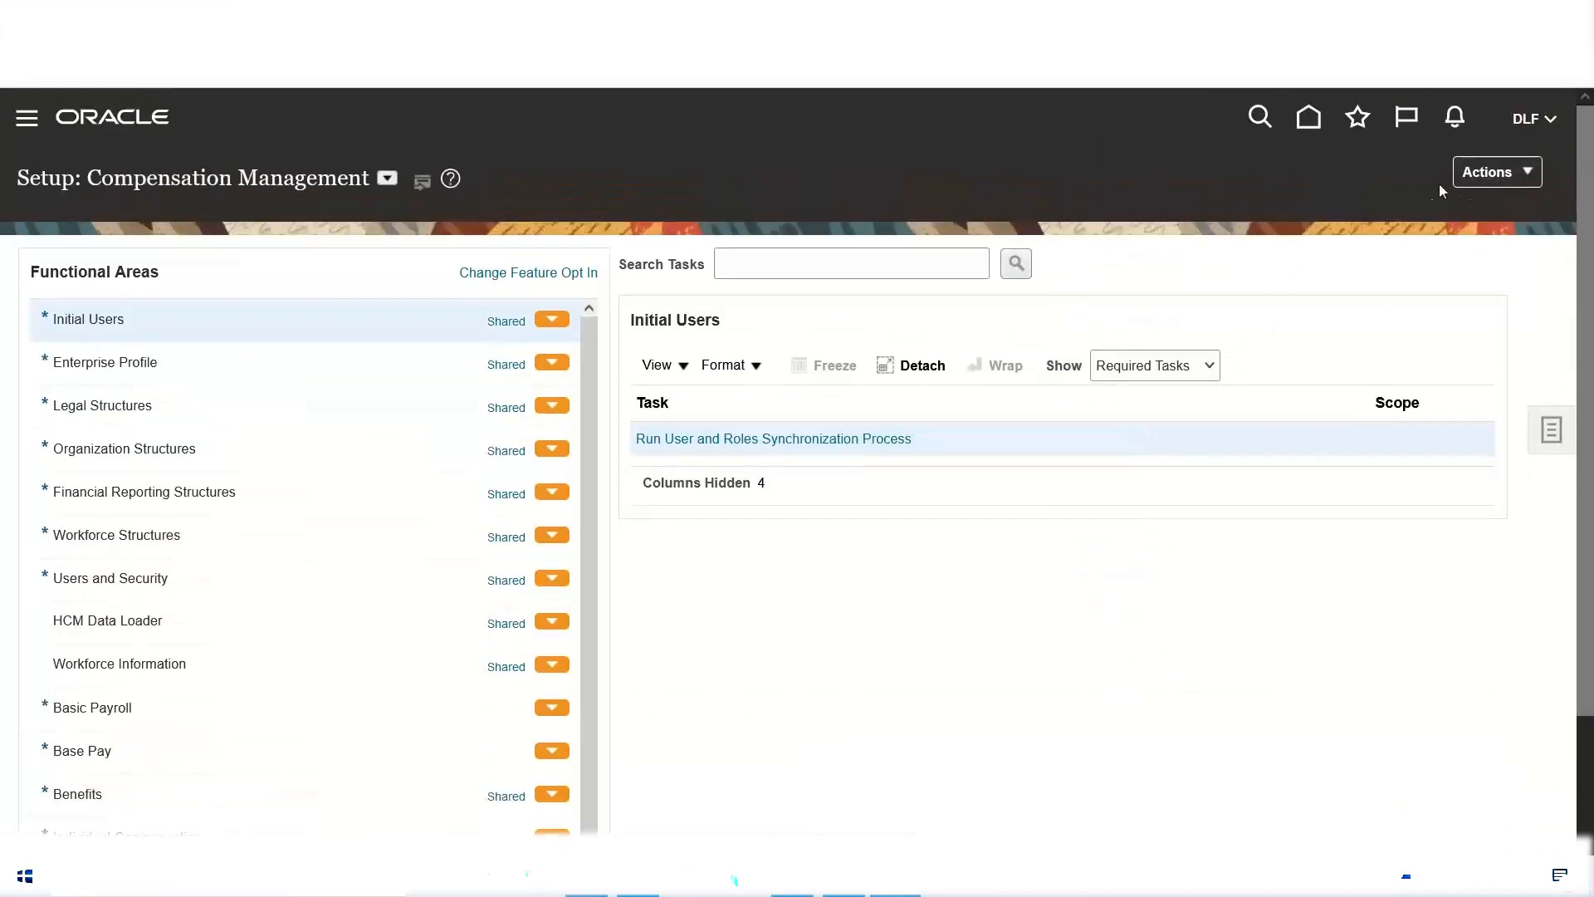
click(1530, 173)
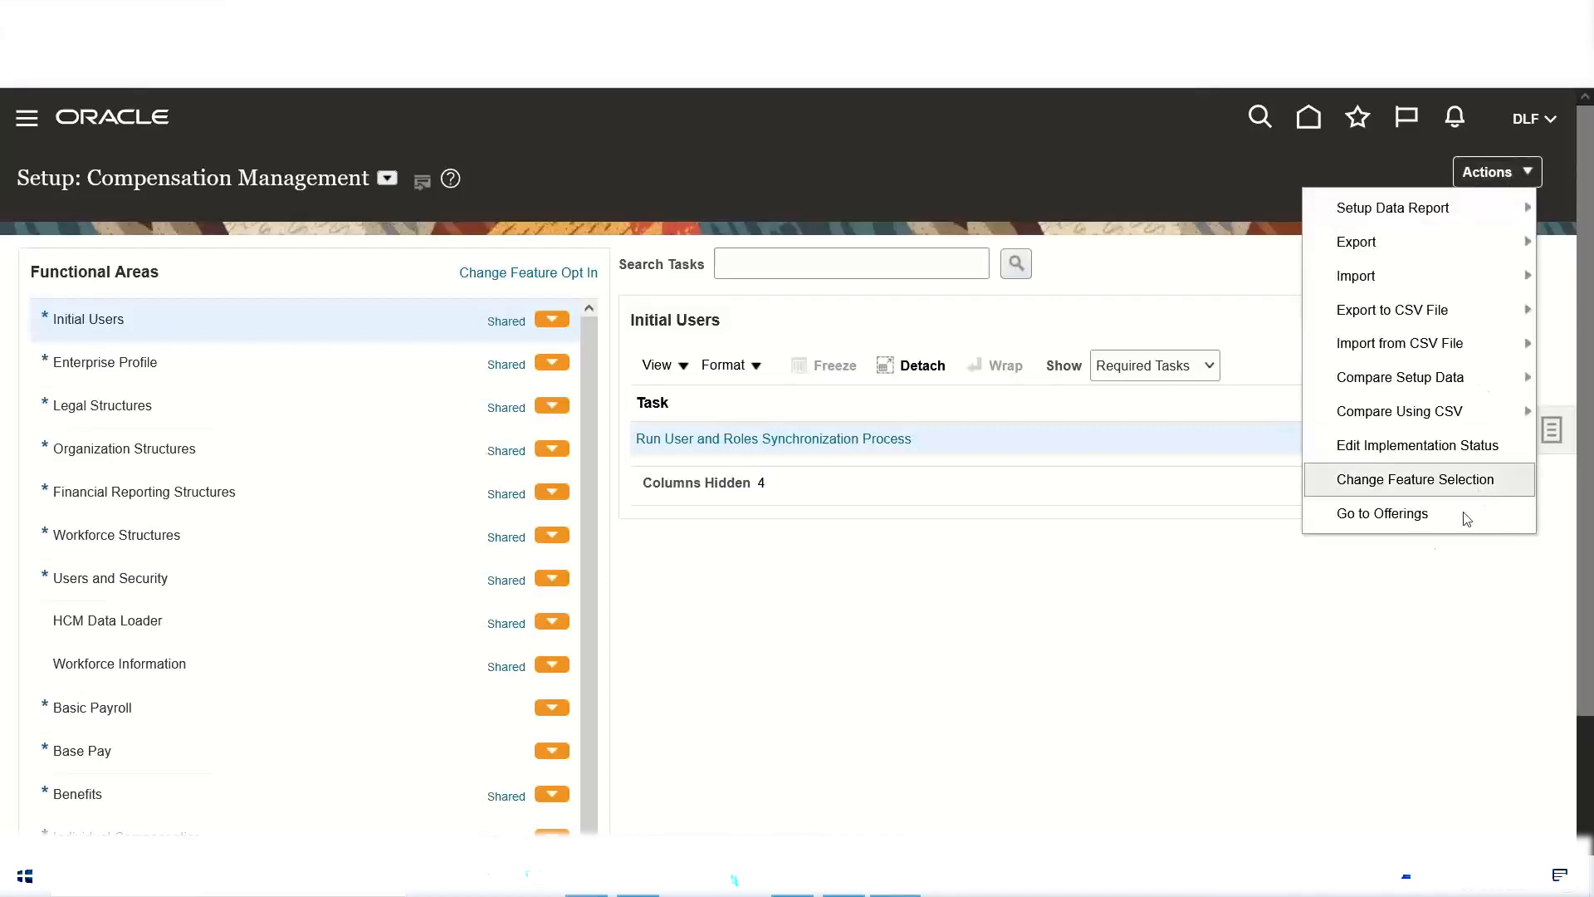
click(1375, 514)
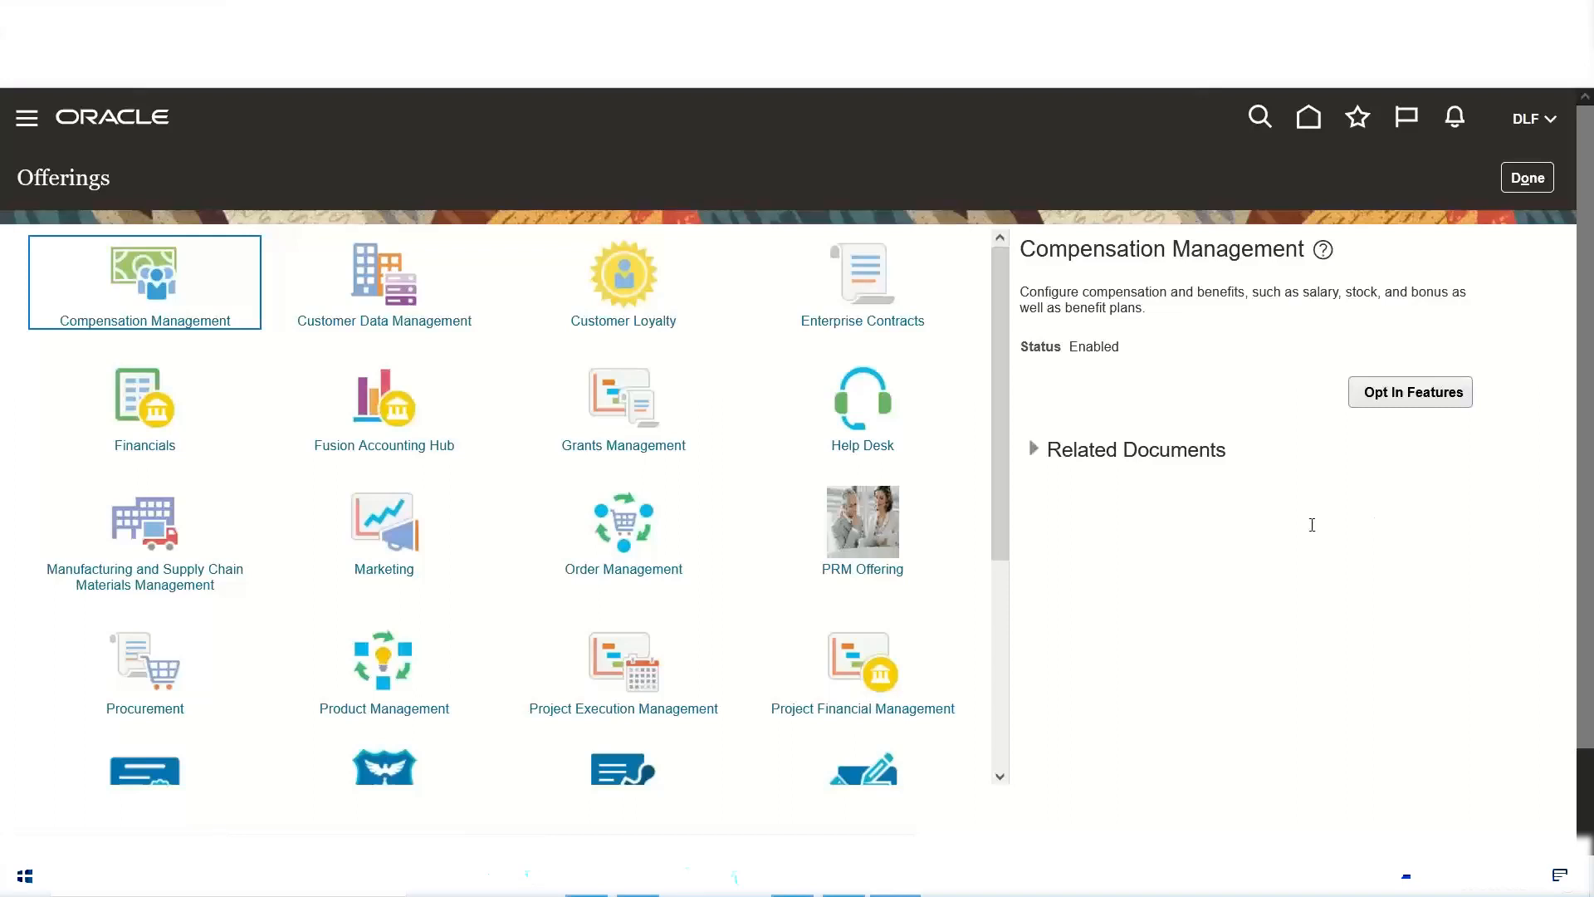
Step: Browse the Offerings page, select the Financials offering and read through its description
double_click(85, 177)
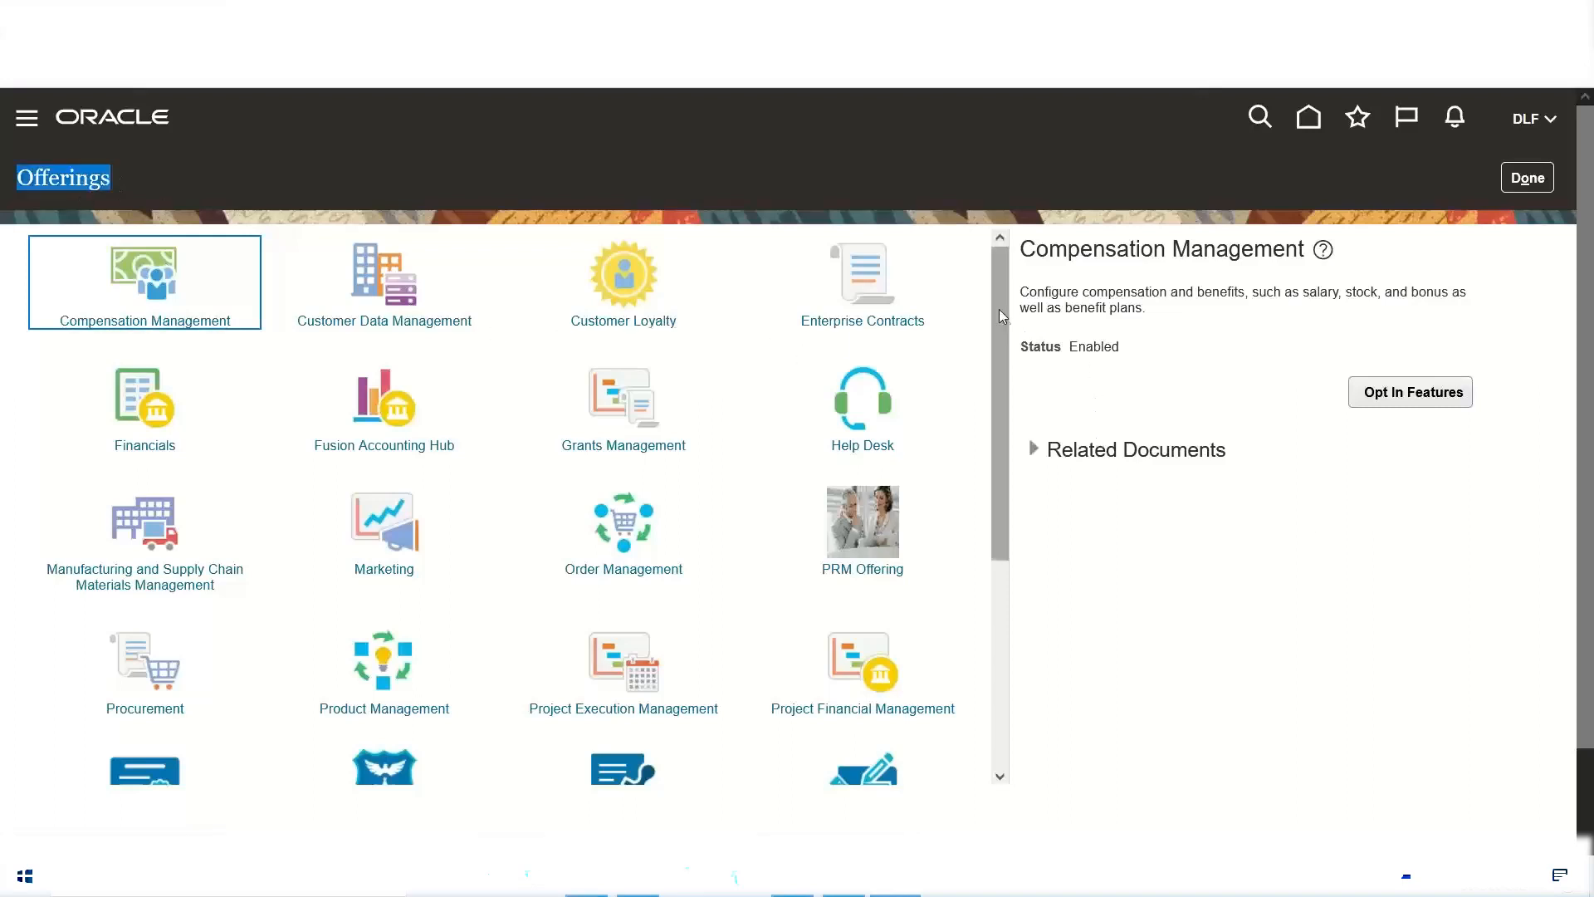
drag(1005, 294, 989, 376)
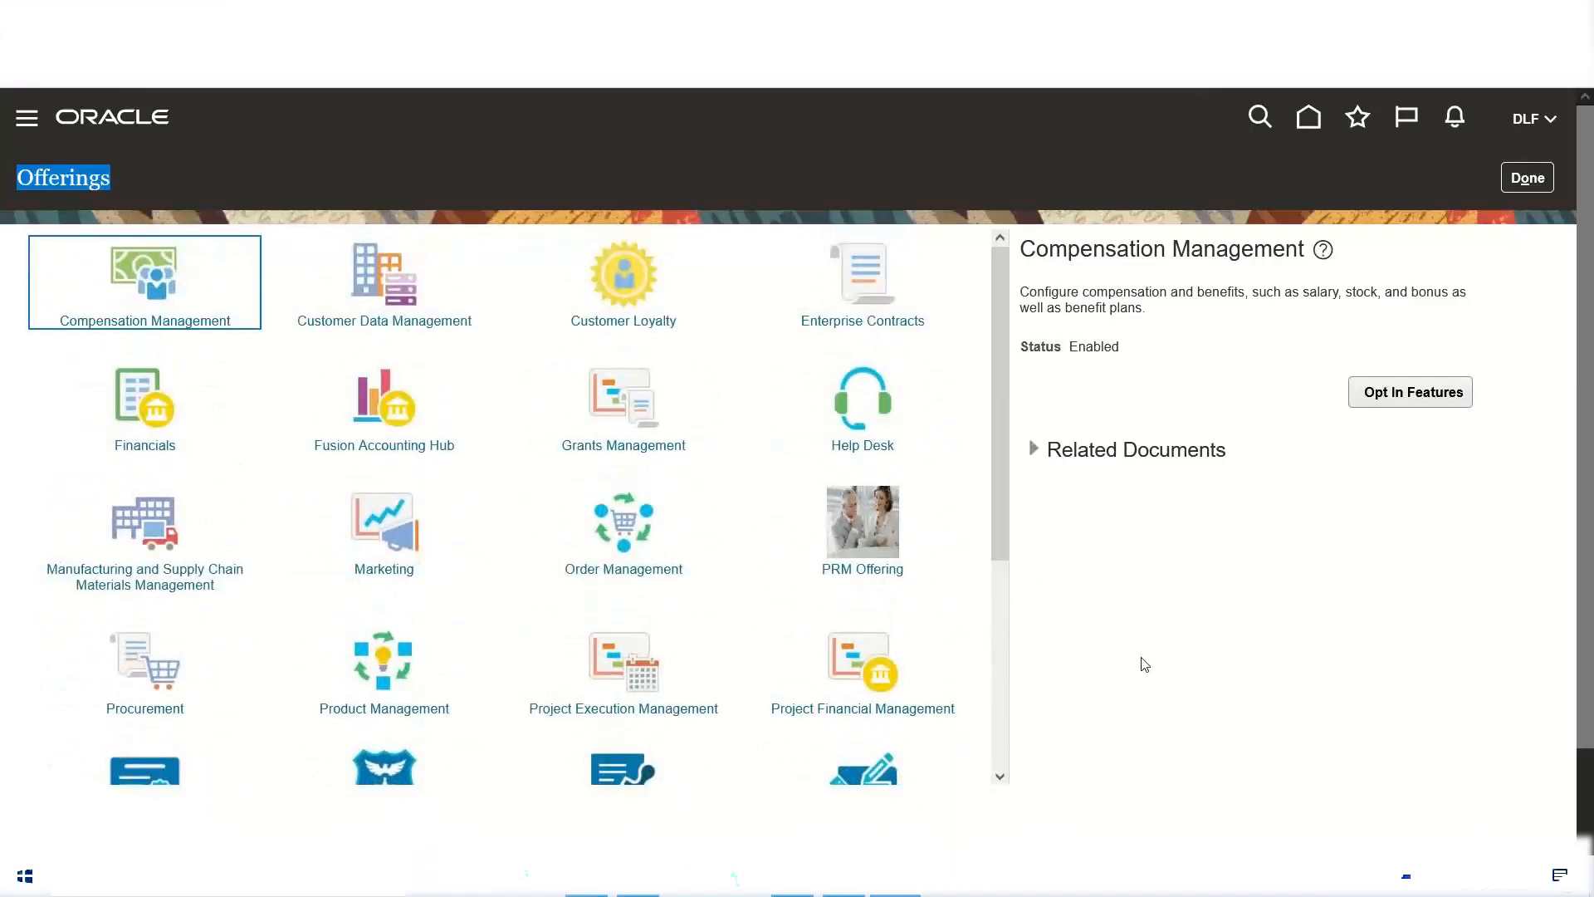
click(131, 403)
click(132, 403)
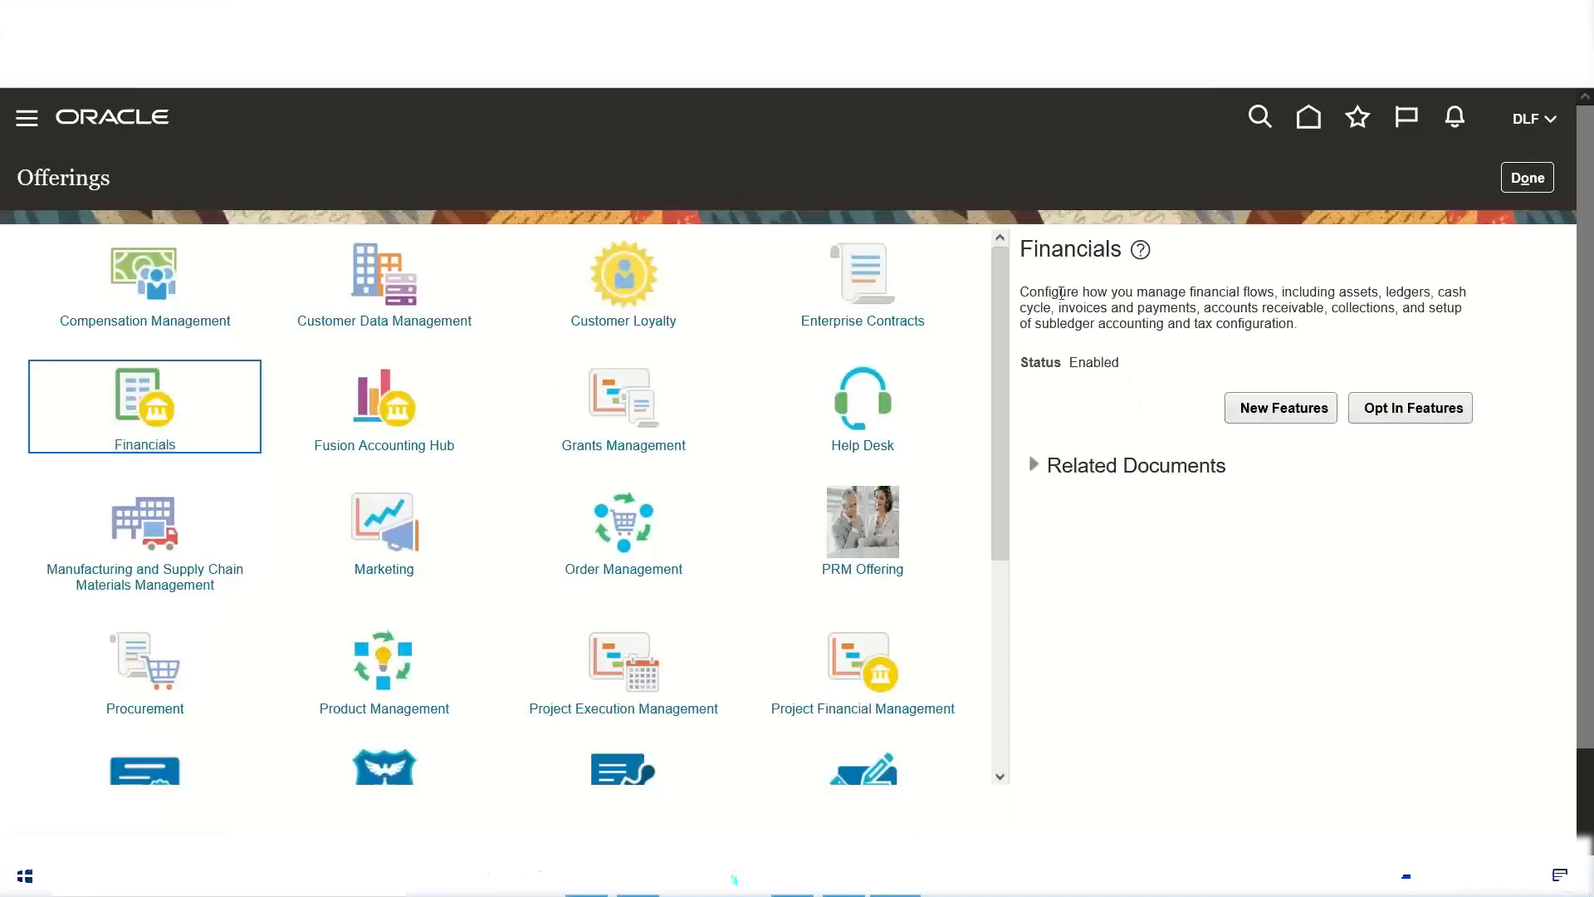
drag(1028, 292, 1307, 336)
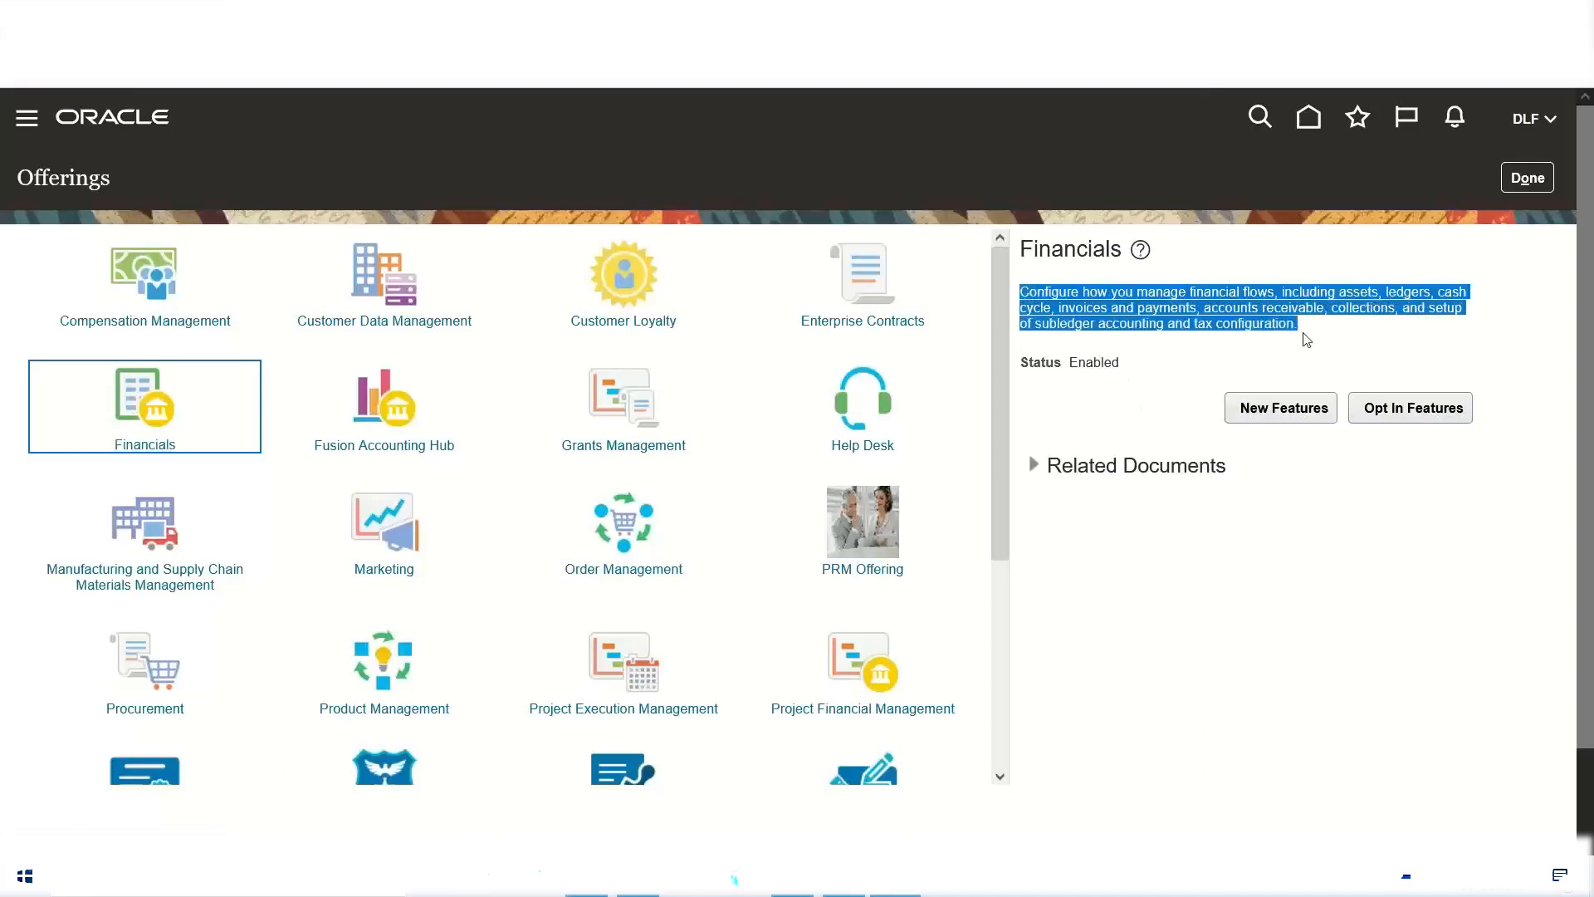
click(1316, 357)
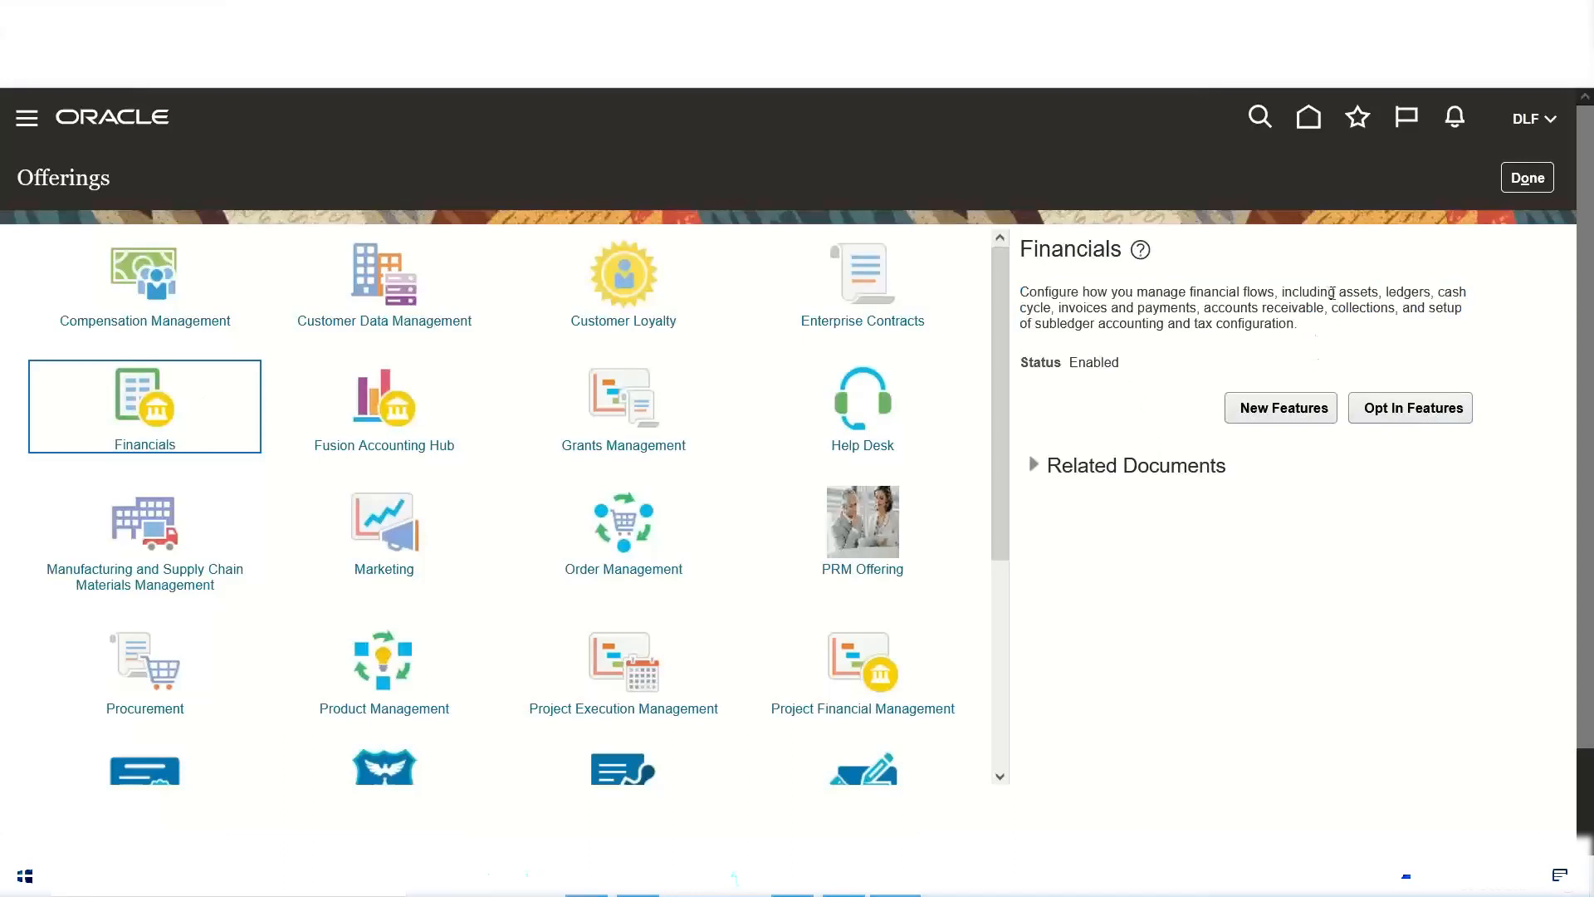
Step: Examine each area named in the Financials description, from assets and ledgers through payments, receivables, collections, subledger accounting and tax configuration
drag(1383, 291, 1341, 296)
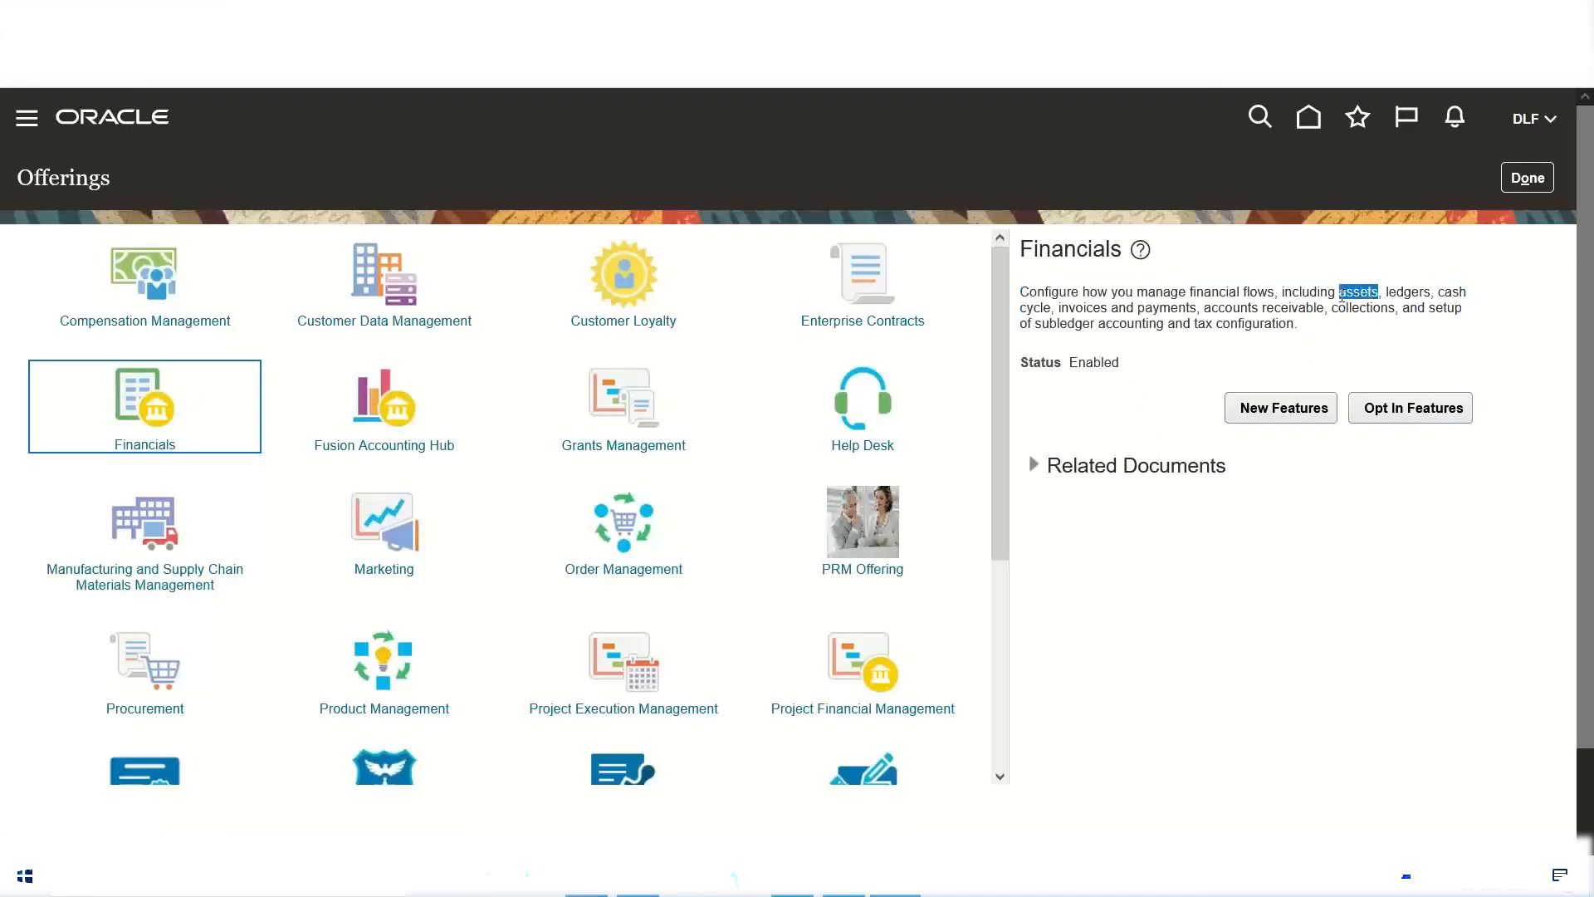
click(1387, 292)
drag(1400, 288, 1468, 292)
drag(1057, 307, 1326, 307)
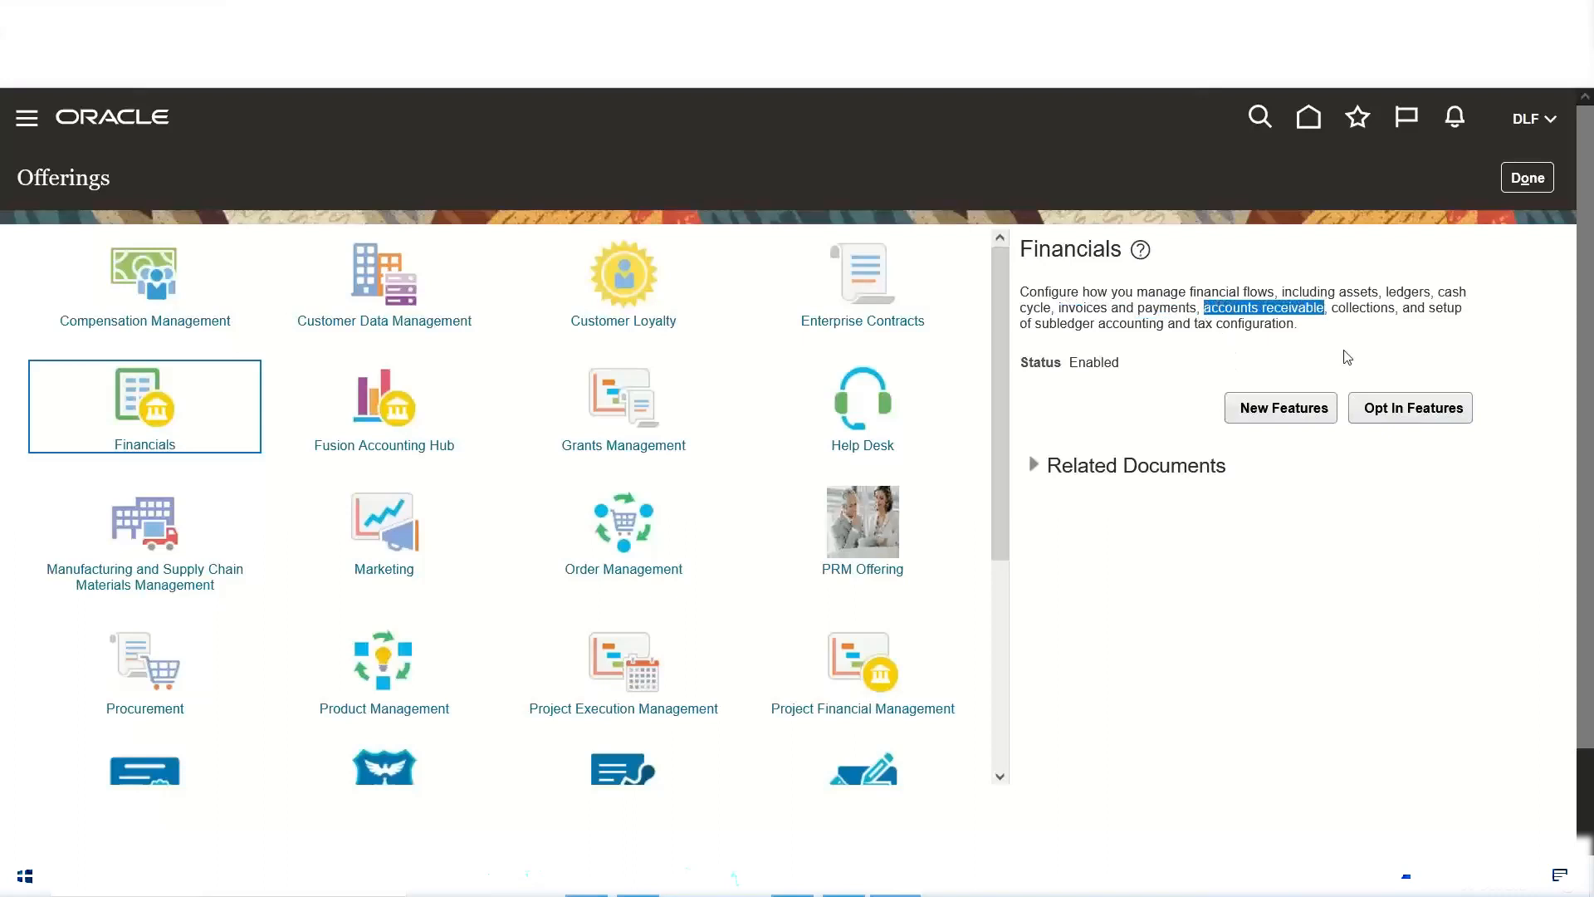
drag(1333, 308, 1394, 308)
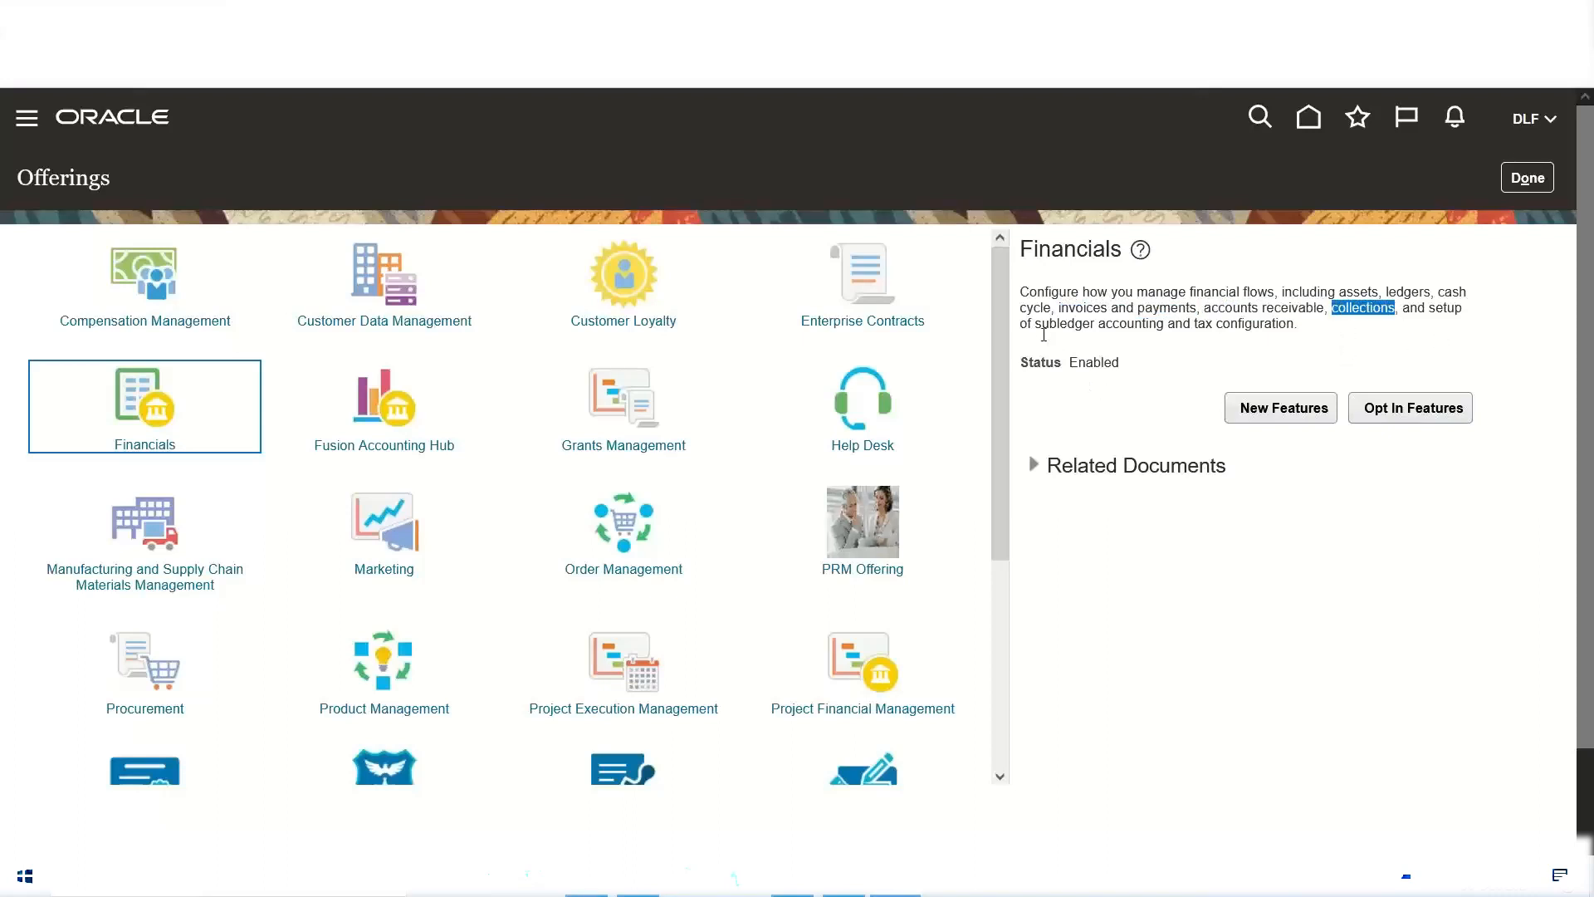
drag(1035, 323, 1299, 326)
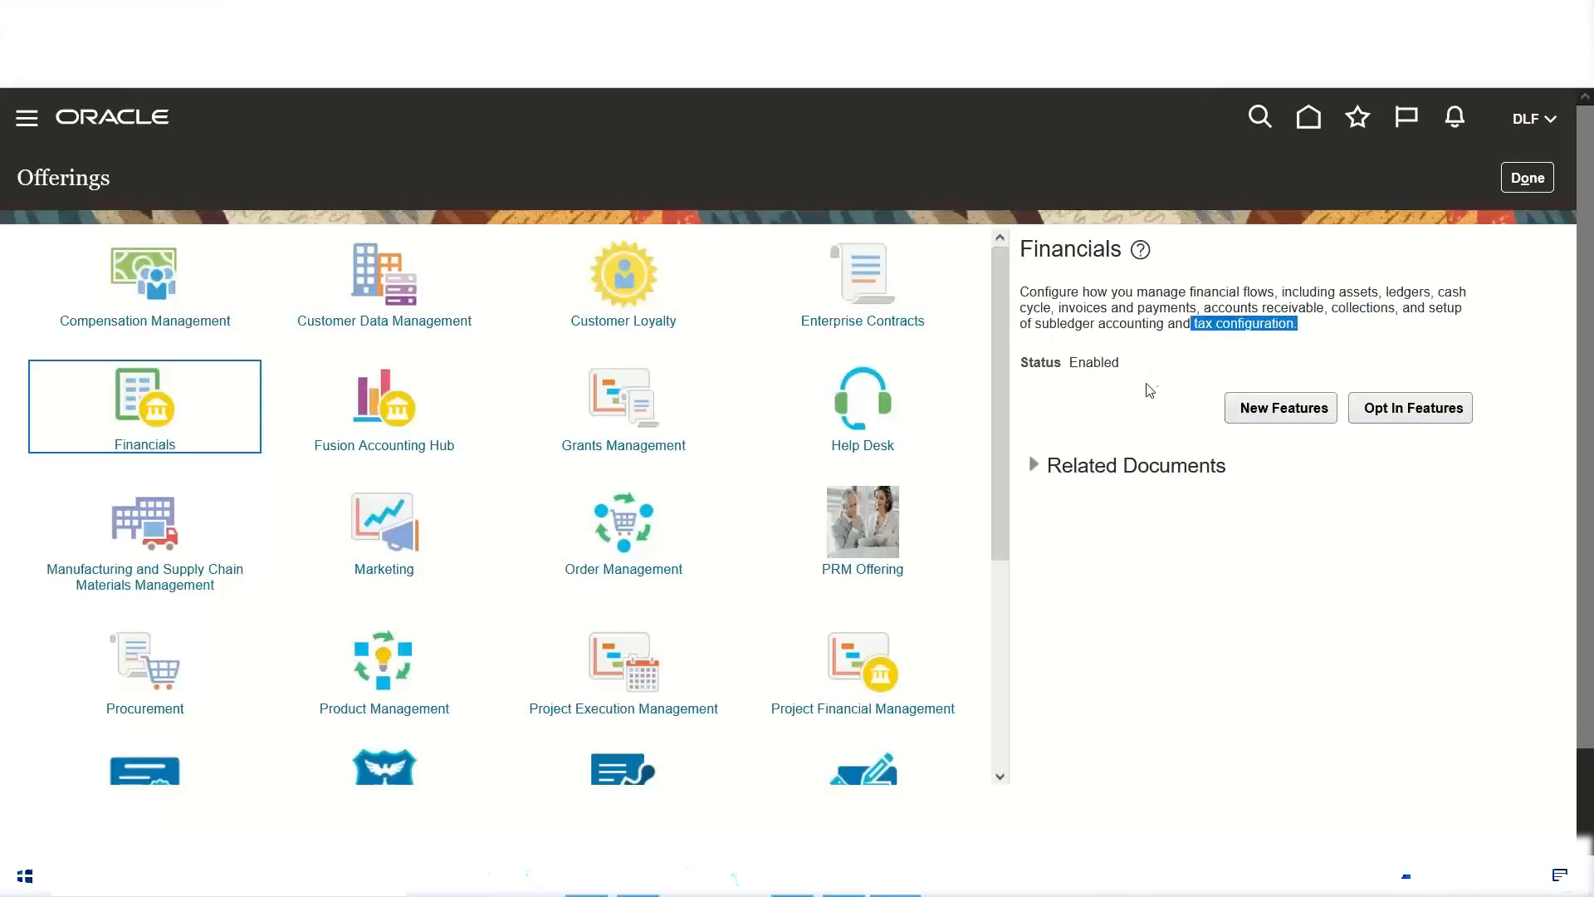
double_click(1071, 248)
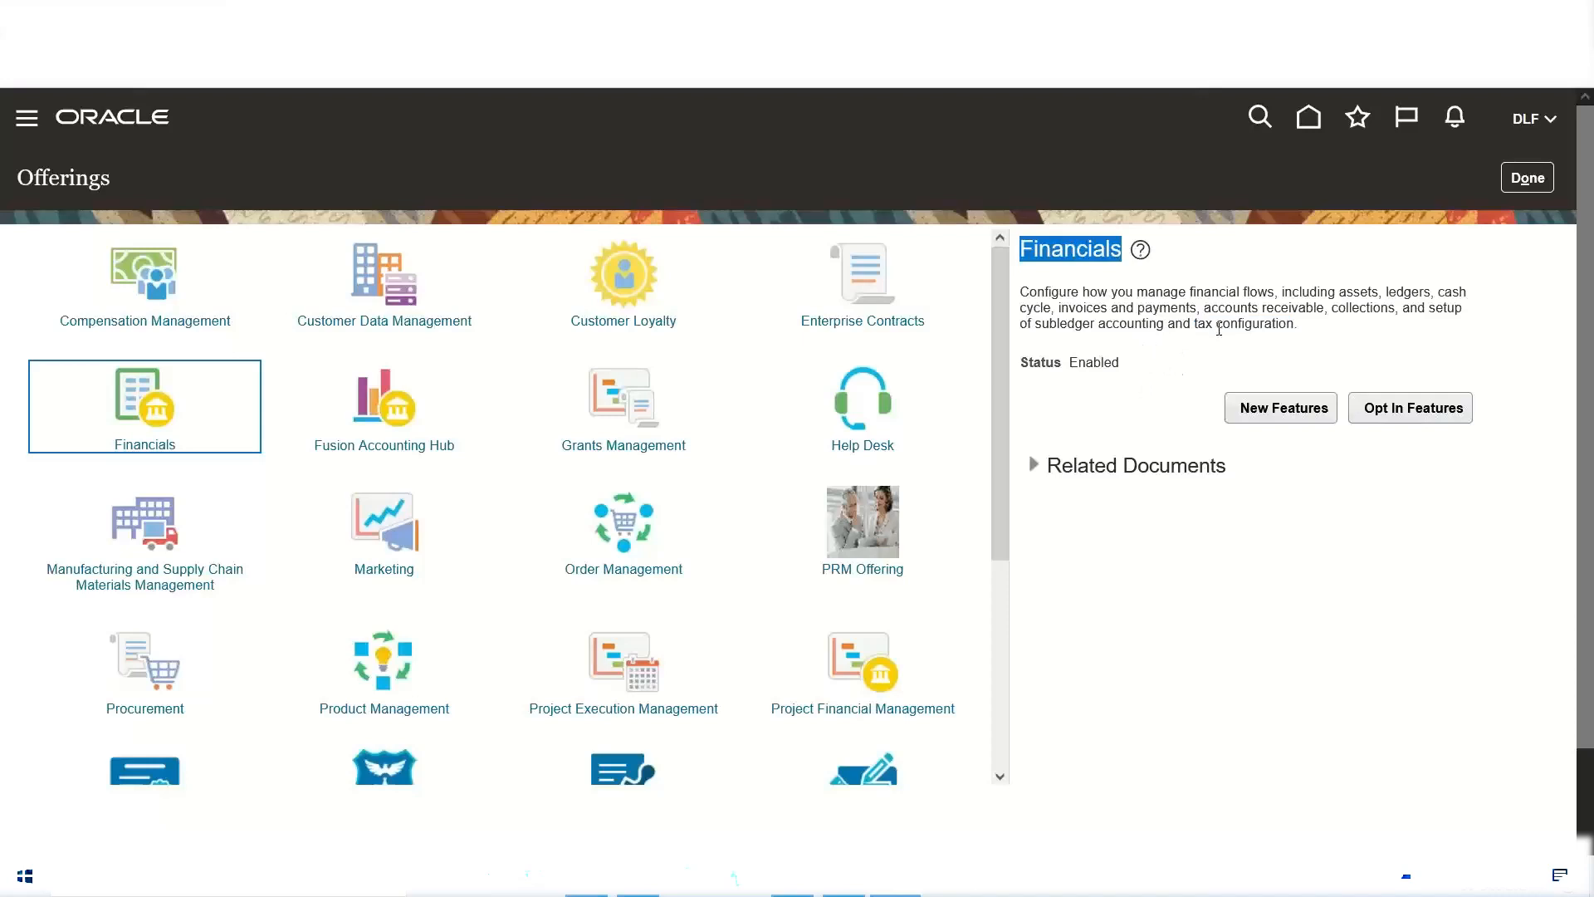
triple_click(1200, 307)
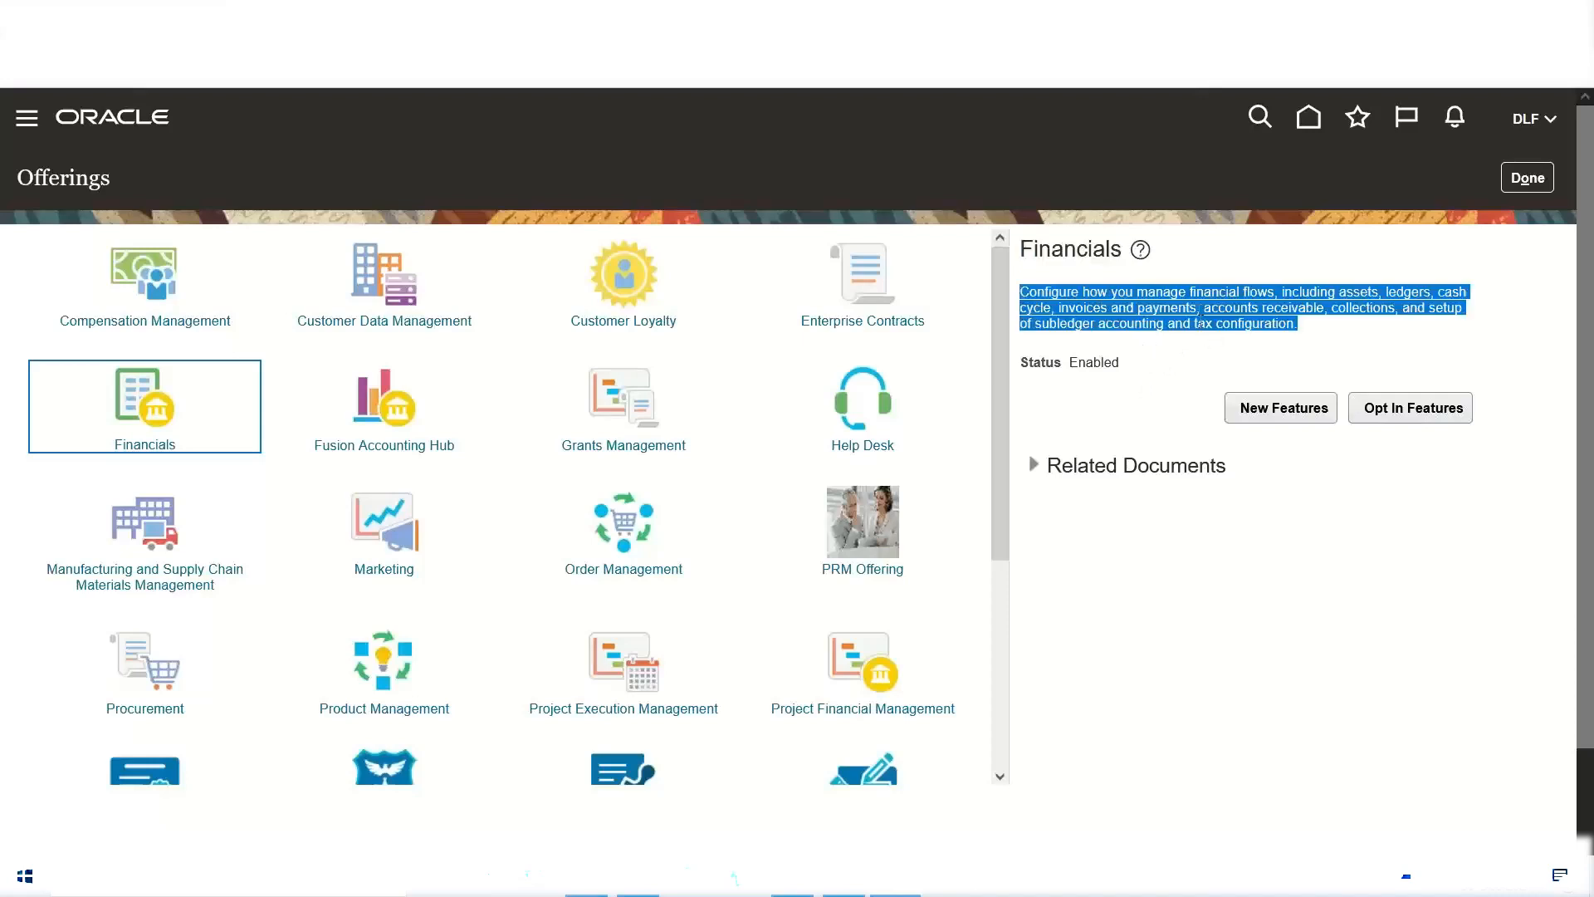
Step: Check the enablement status of the Financials offering and open its opt-in features
double_click(1089, 362)
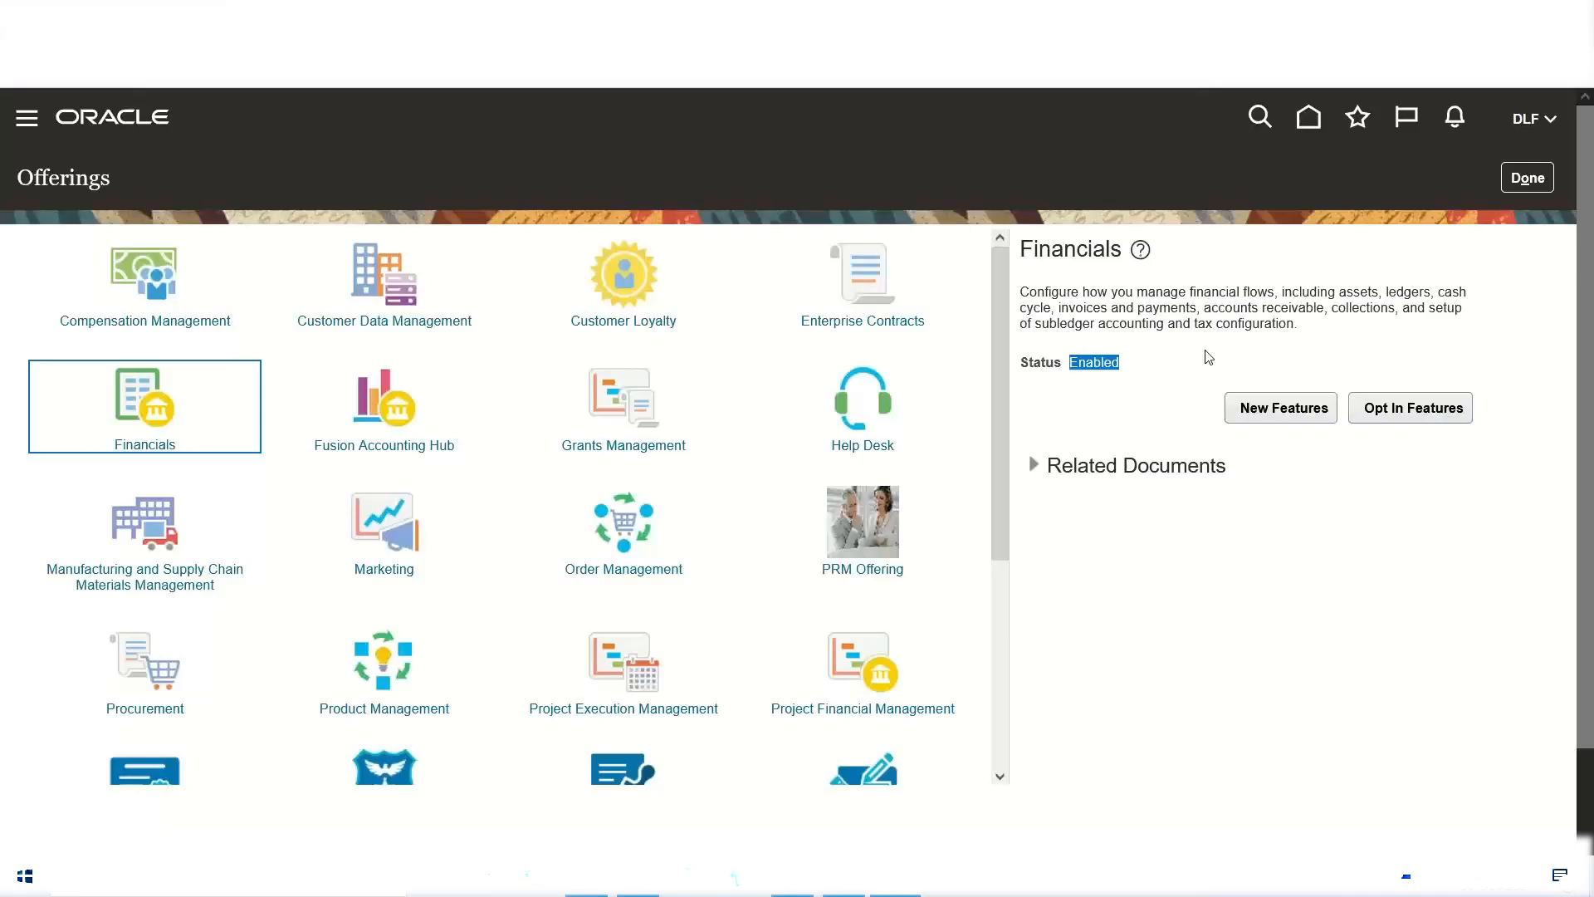
click(1089, 366)
double_click(1089, 365)
click(1419, 412)
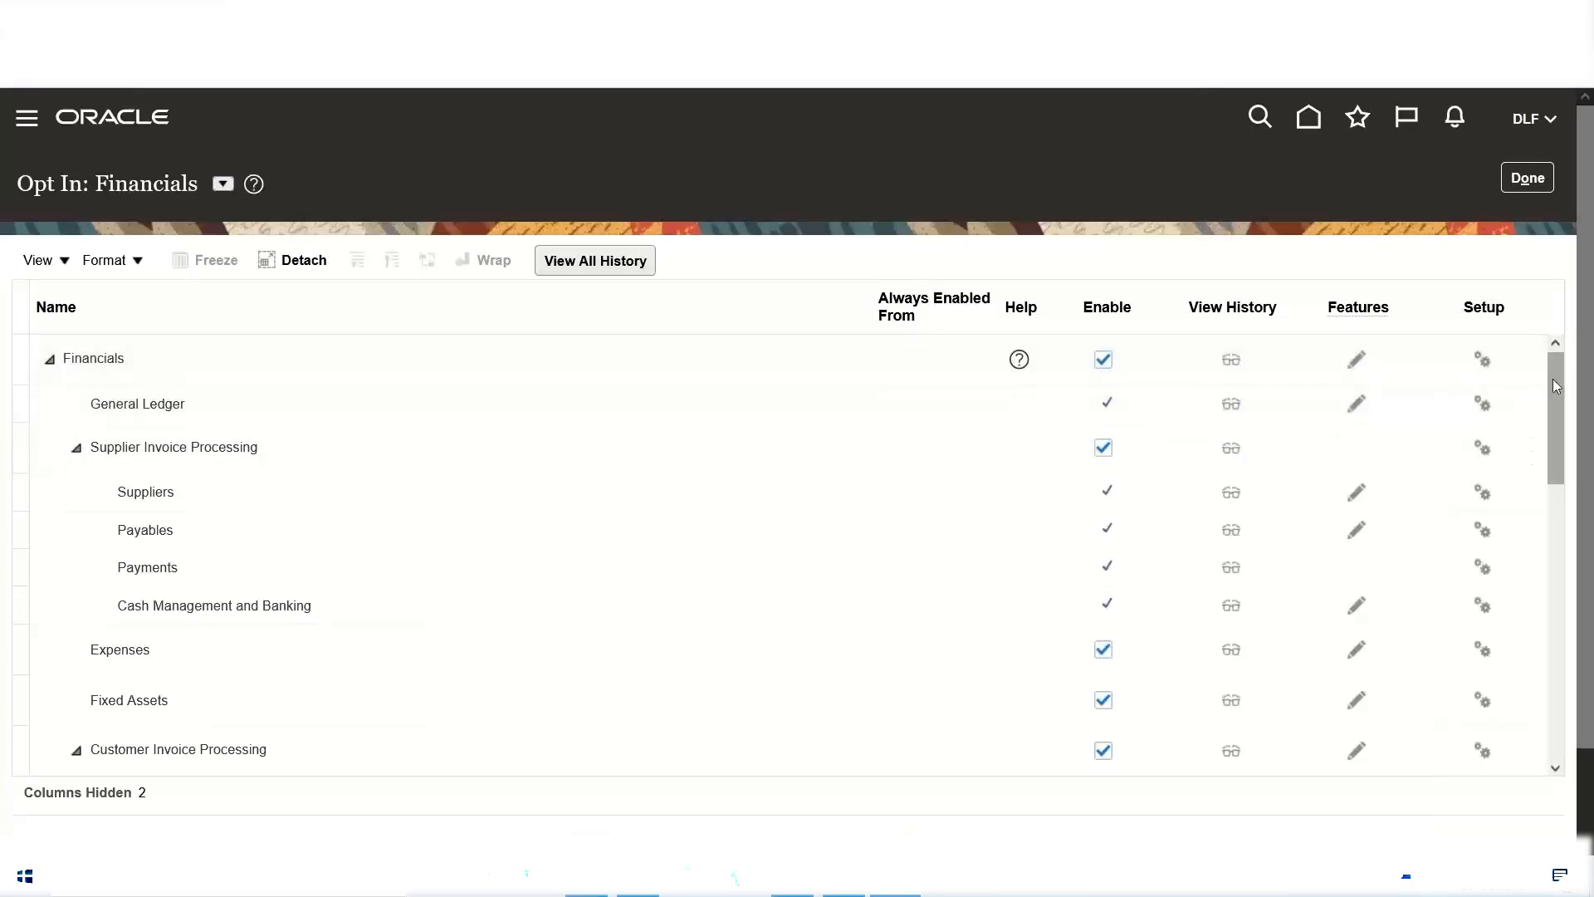
Step: Opt out of the Financials offering as a whole and confirm that its functionality is no longer needed
drag(1558, 400, 1538, 329)
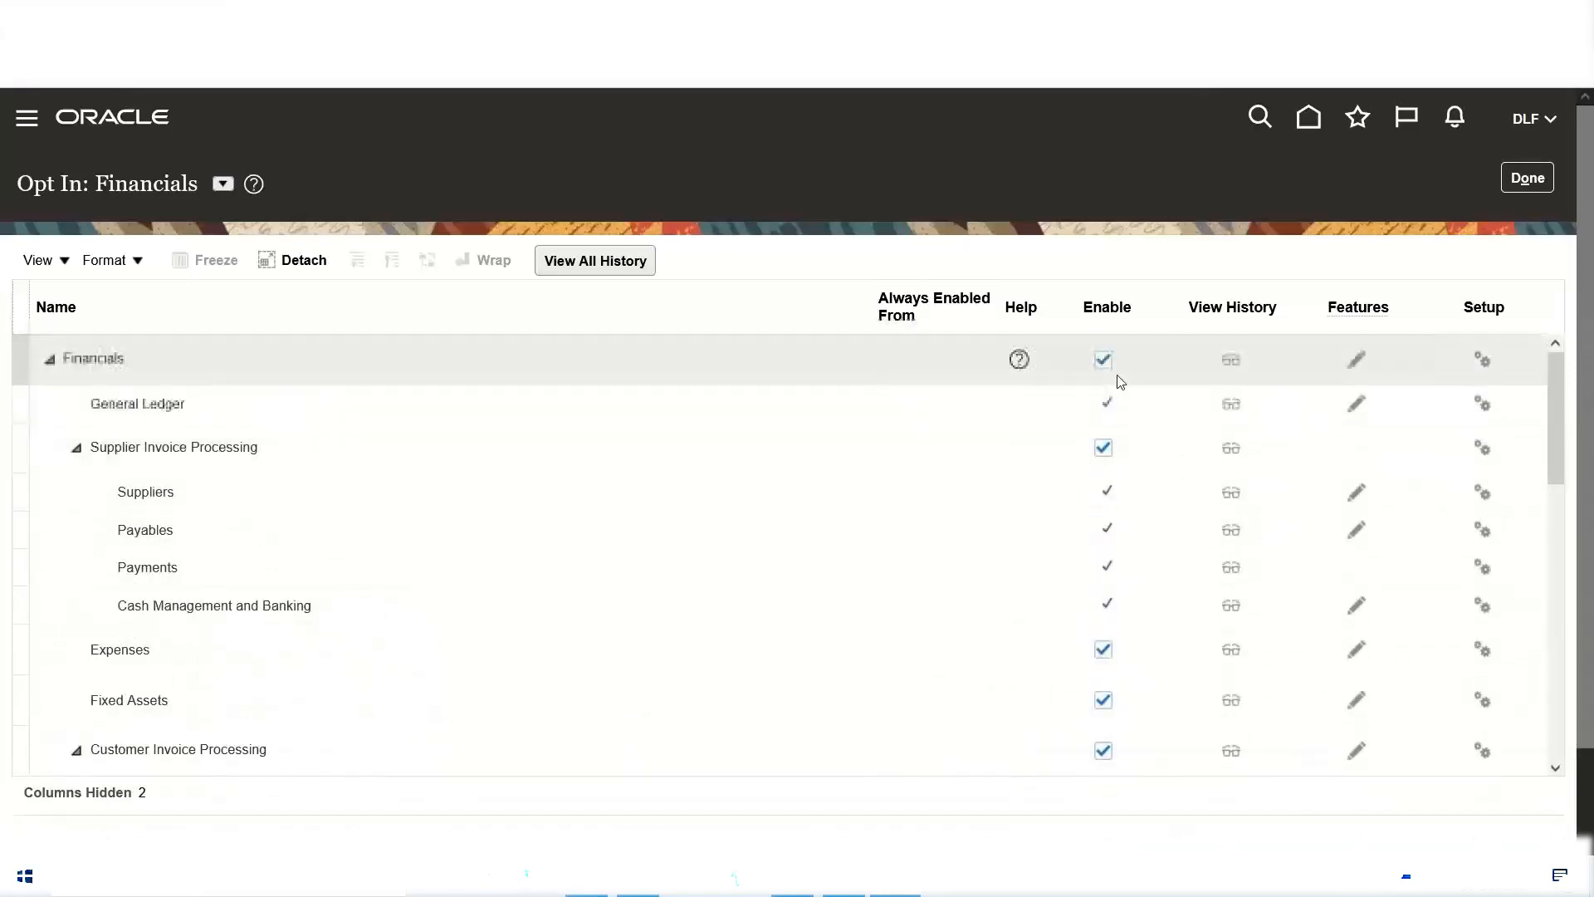
click(1103, 358)
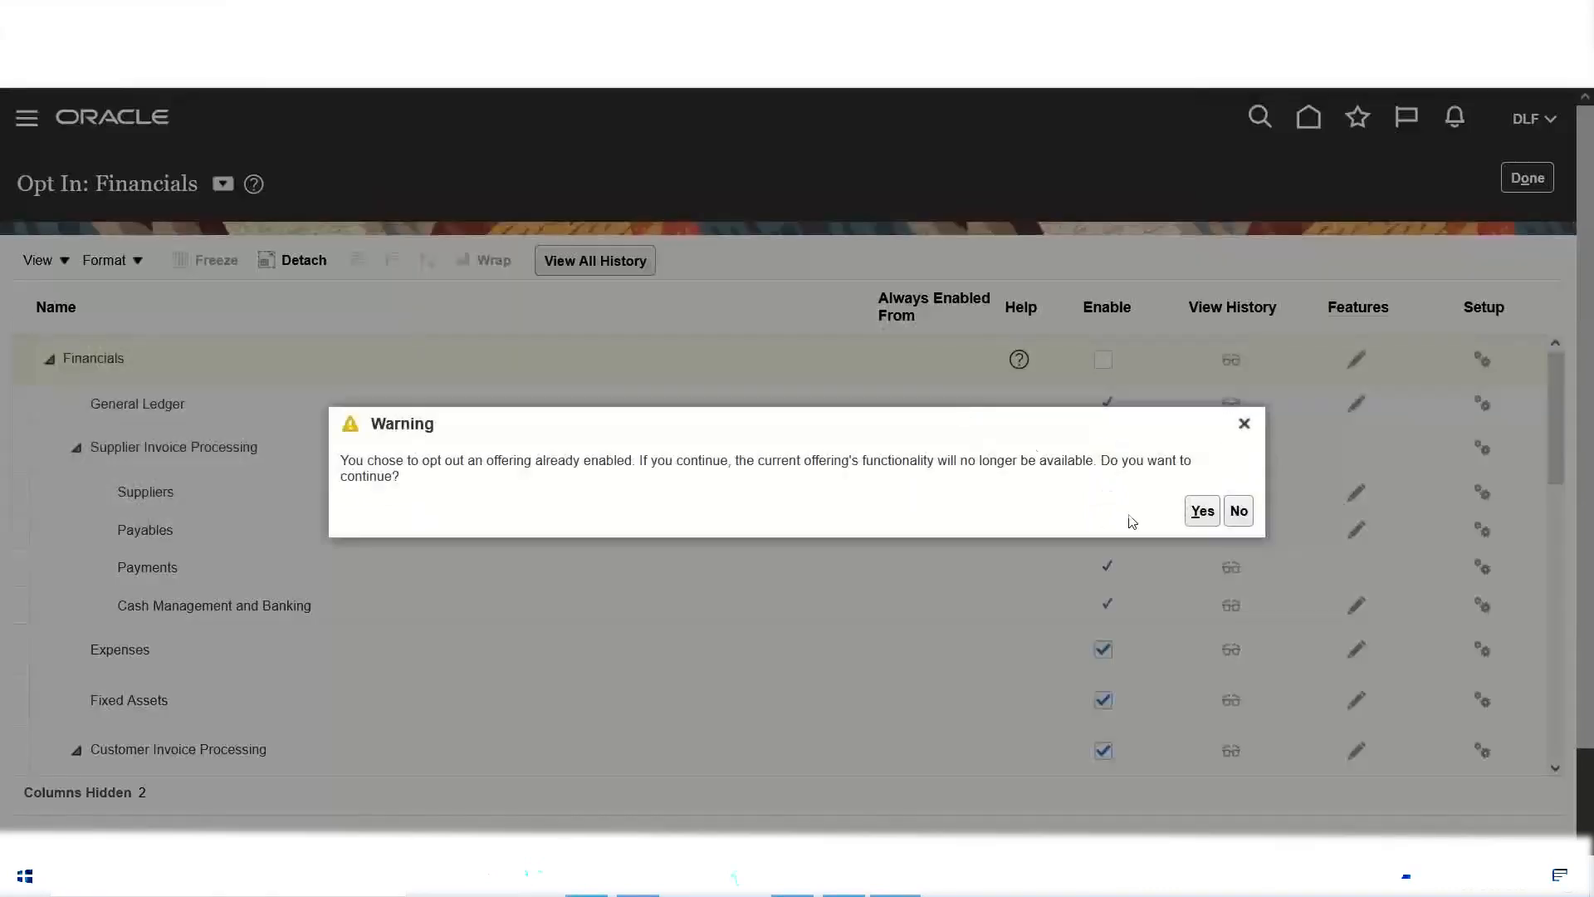
click(1202, 513)
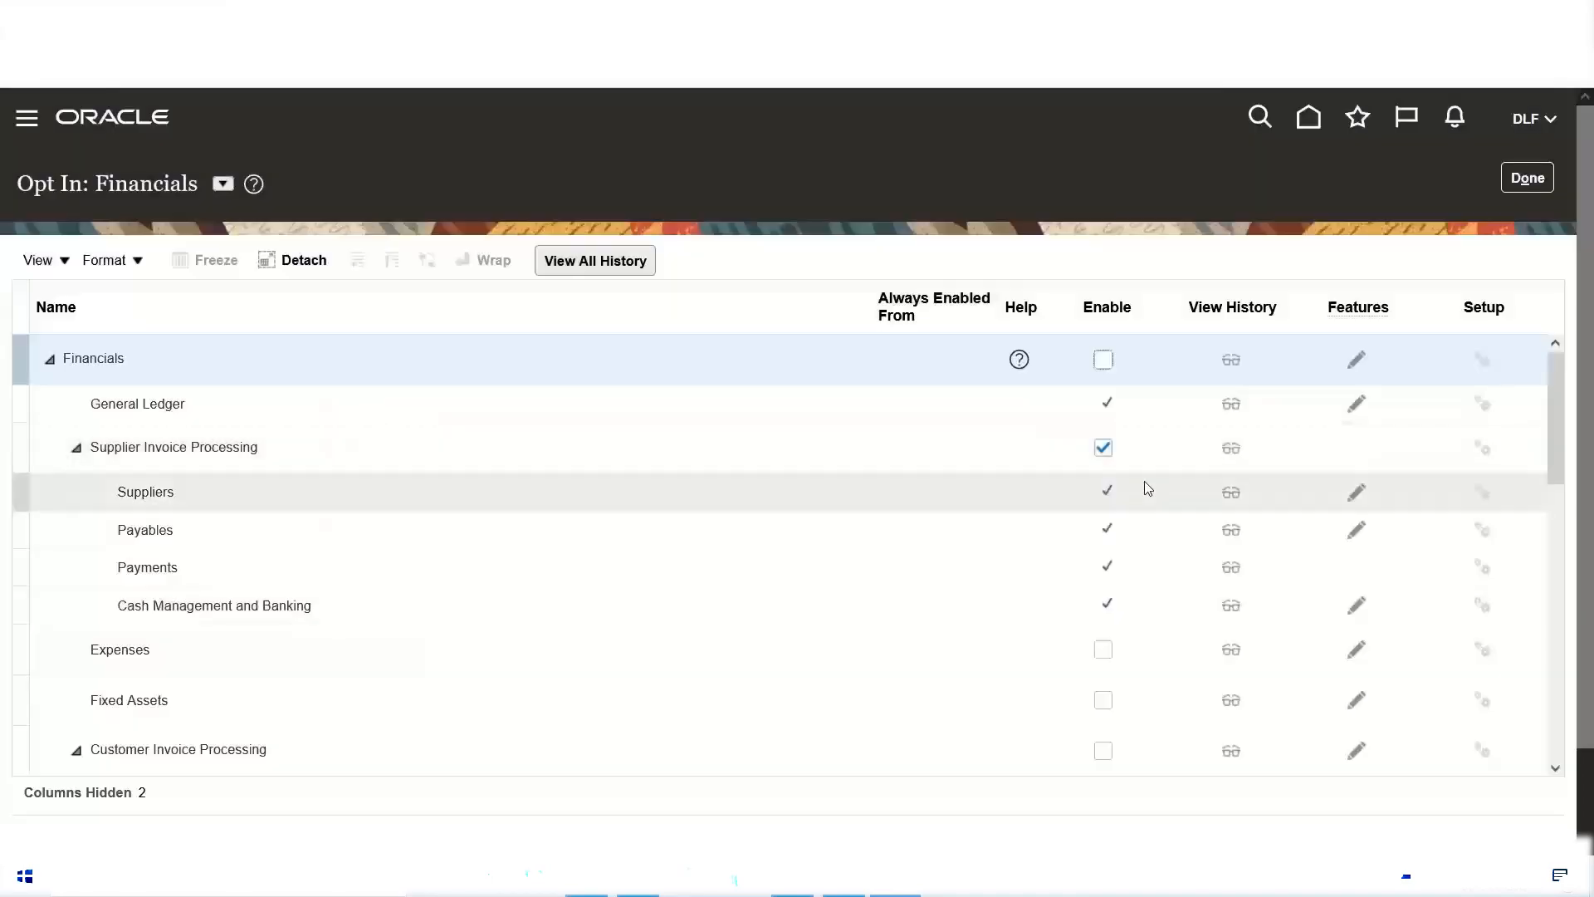
Step: Disable Supplier Invoice Processing, Intercompany, and Budgetary Control and Encumbrance Accounting, and finish the Financials opt-in to return to Offerings
click(1104, 448)
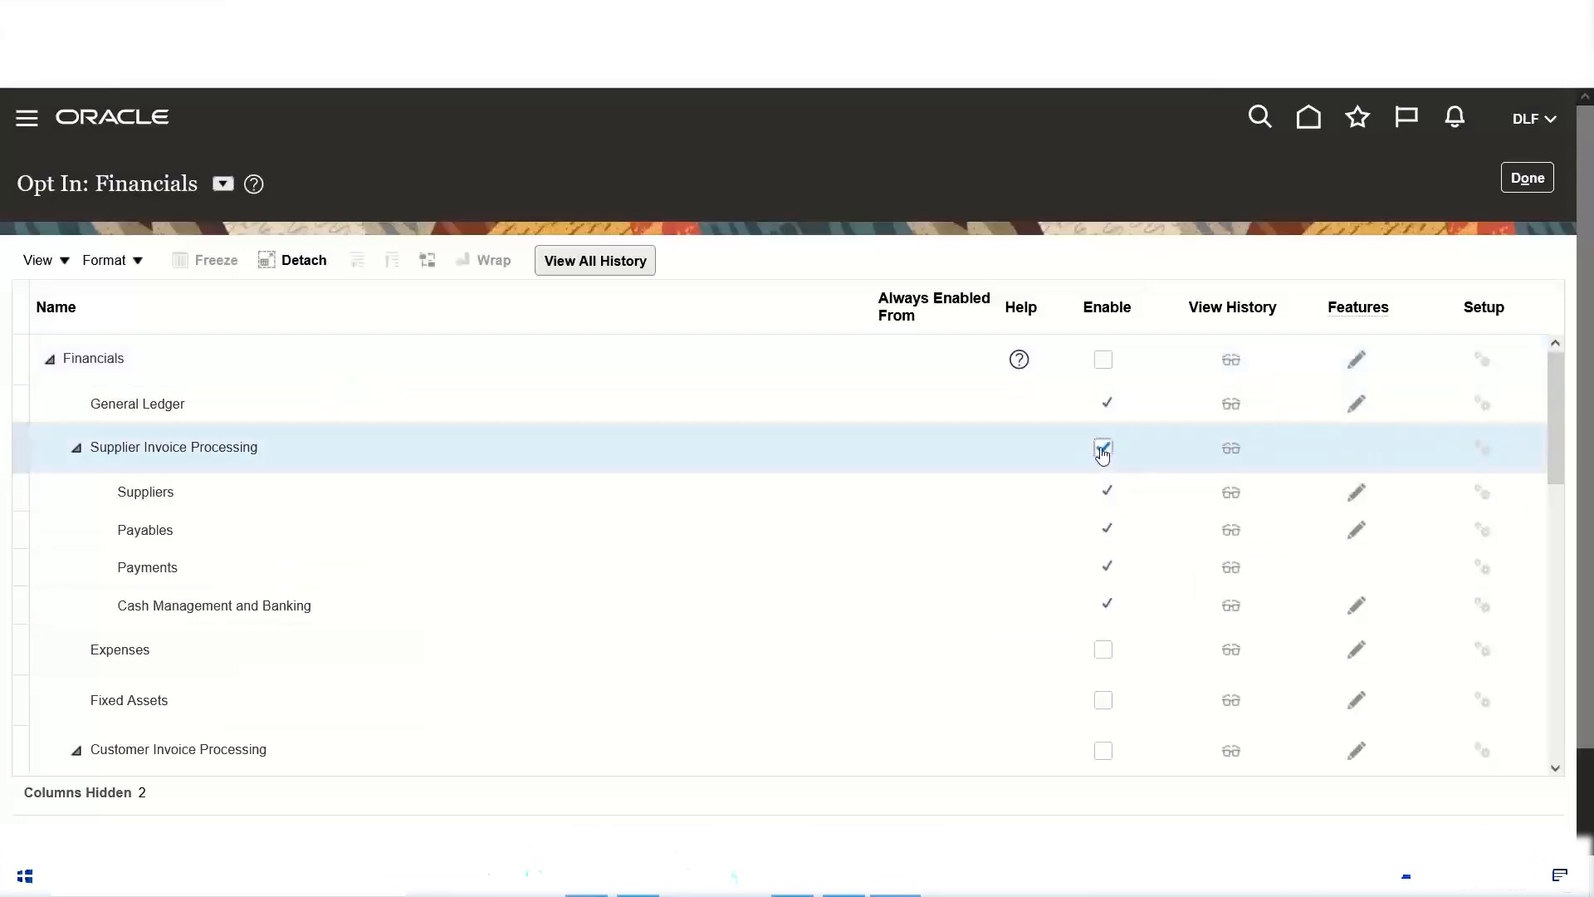
drag(1560, 387, 1586, 534)
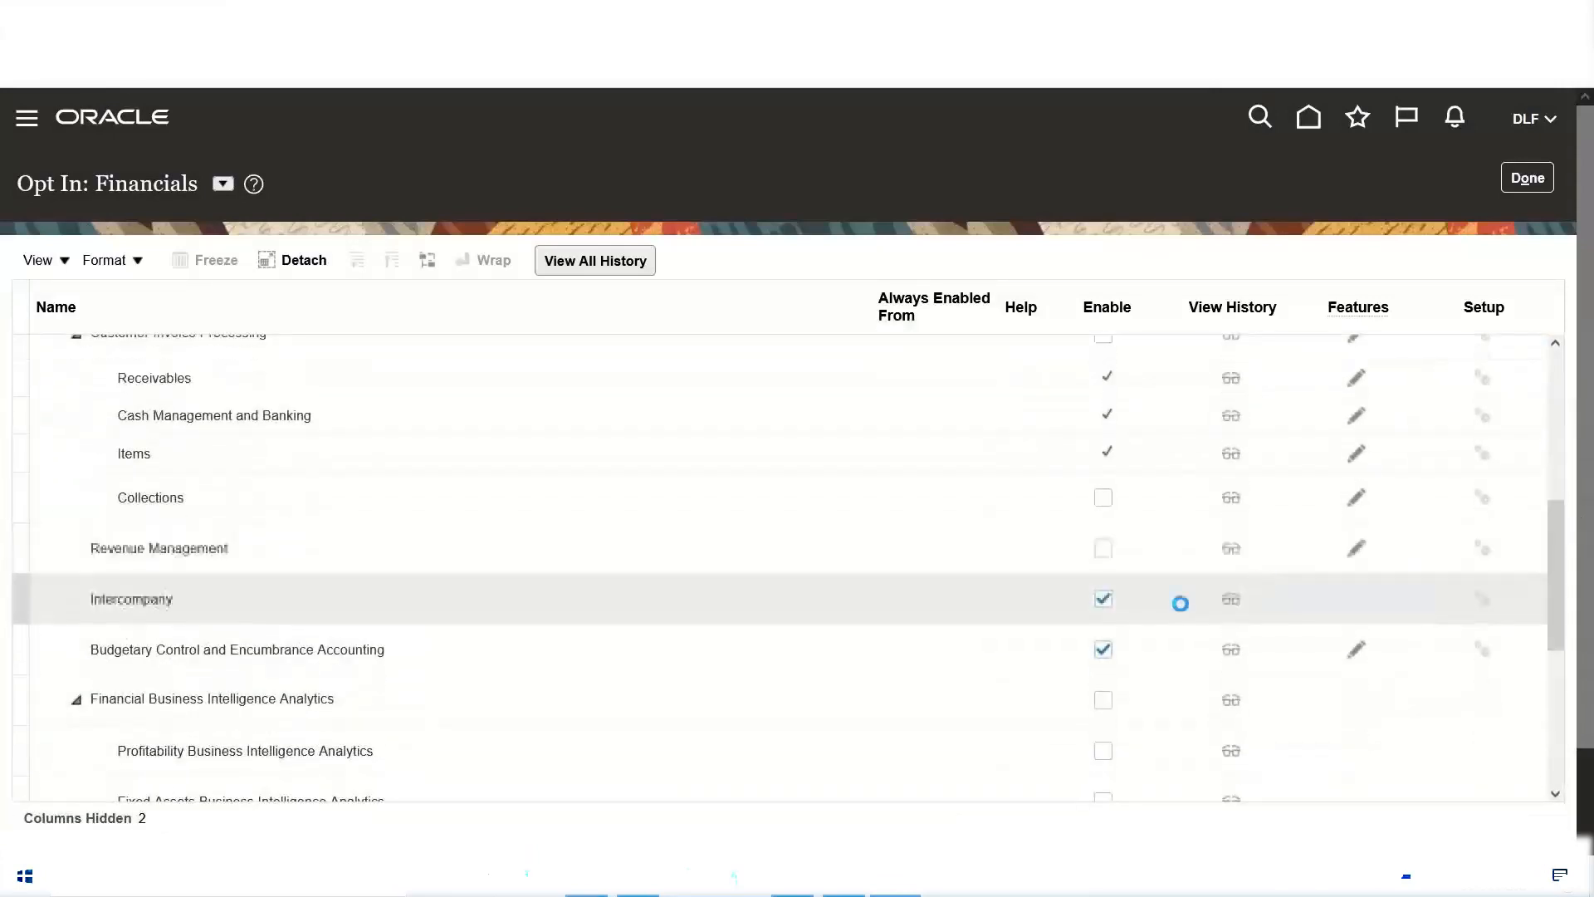
click(1103, 600)
click(1104, 649)
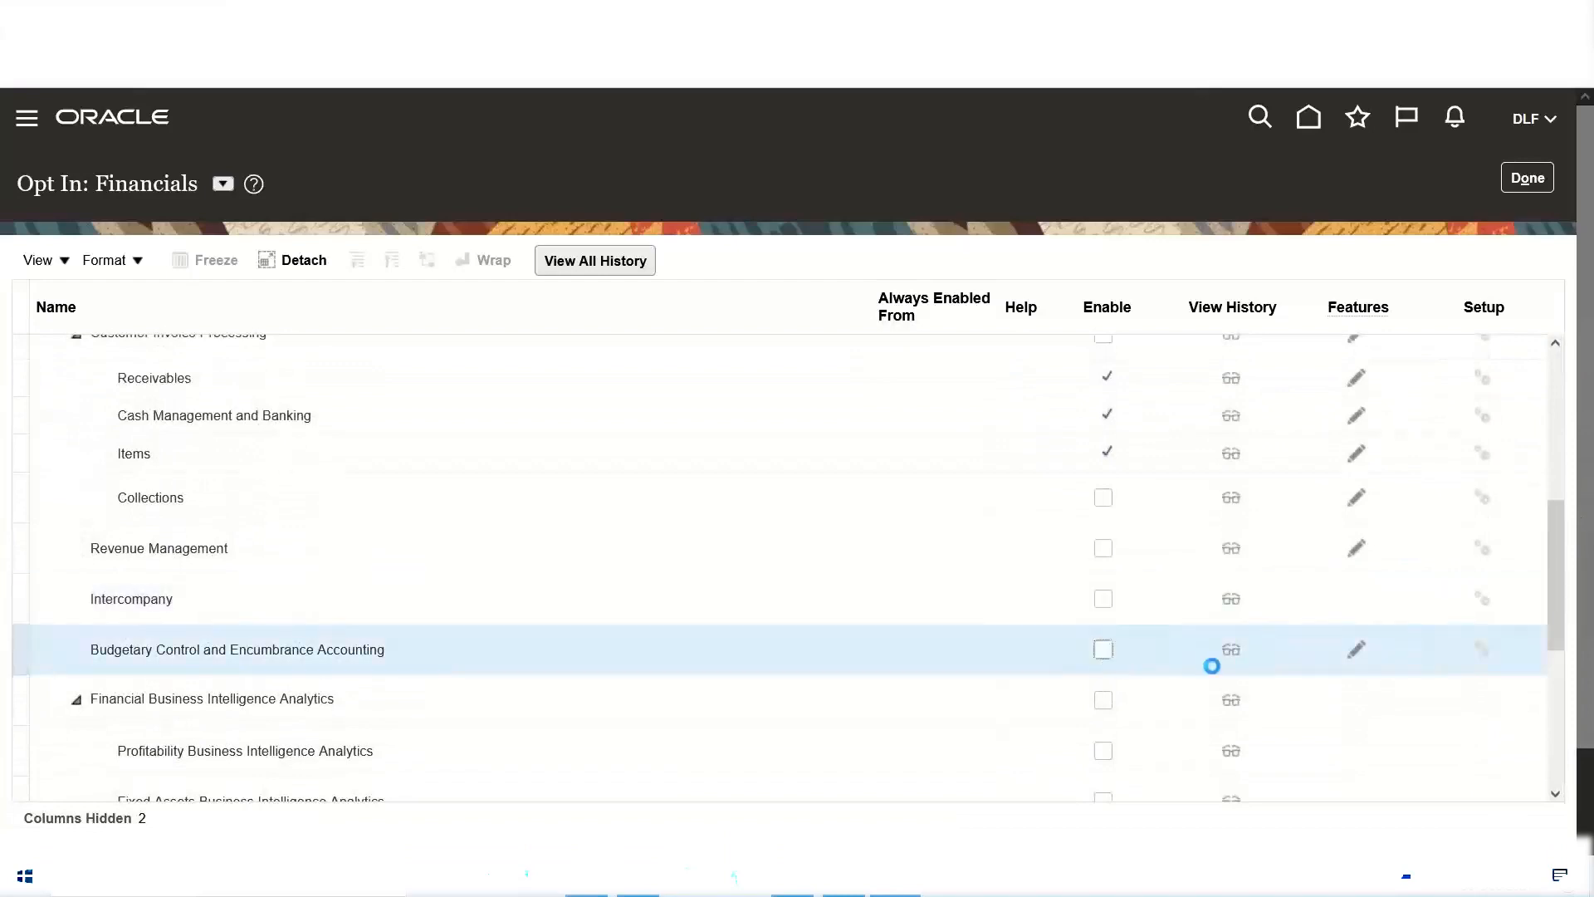
drag(1555, 571, 1537, 366)
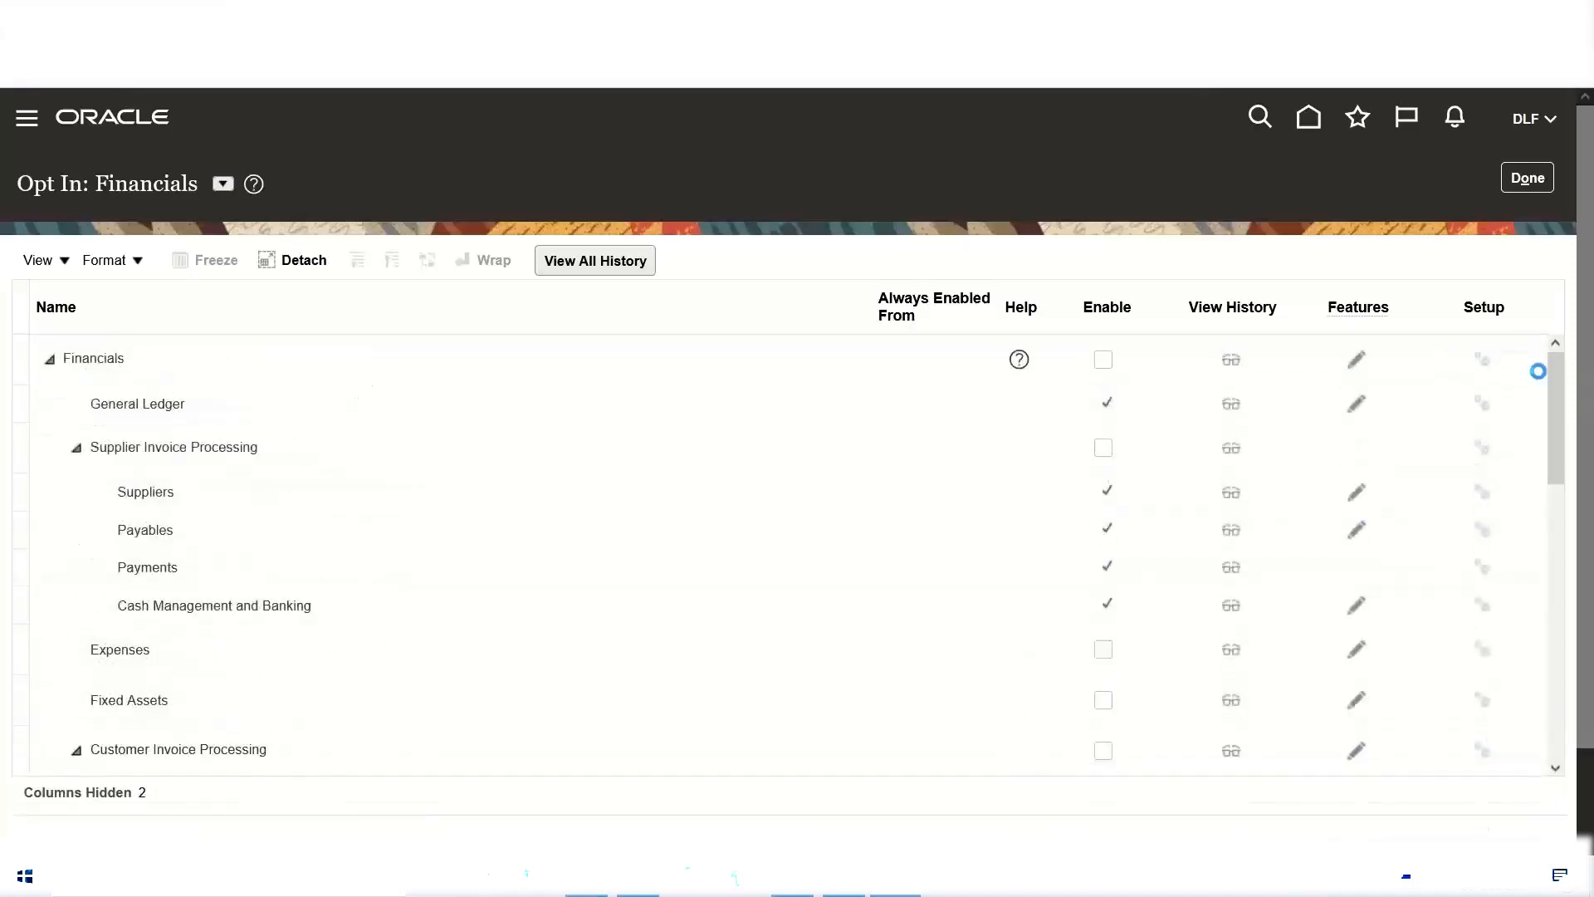
click(1528, 179)
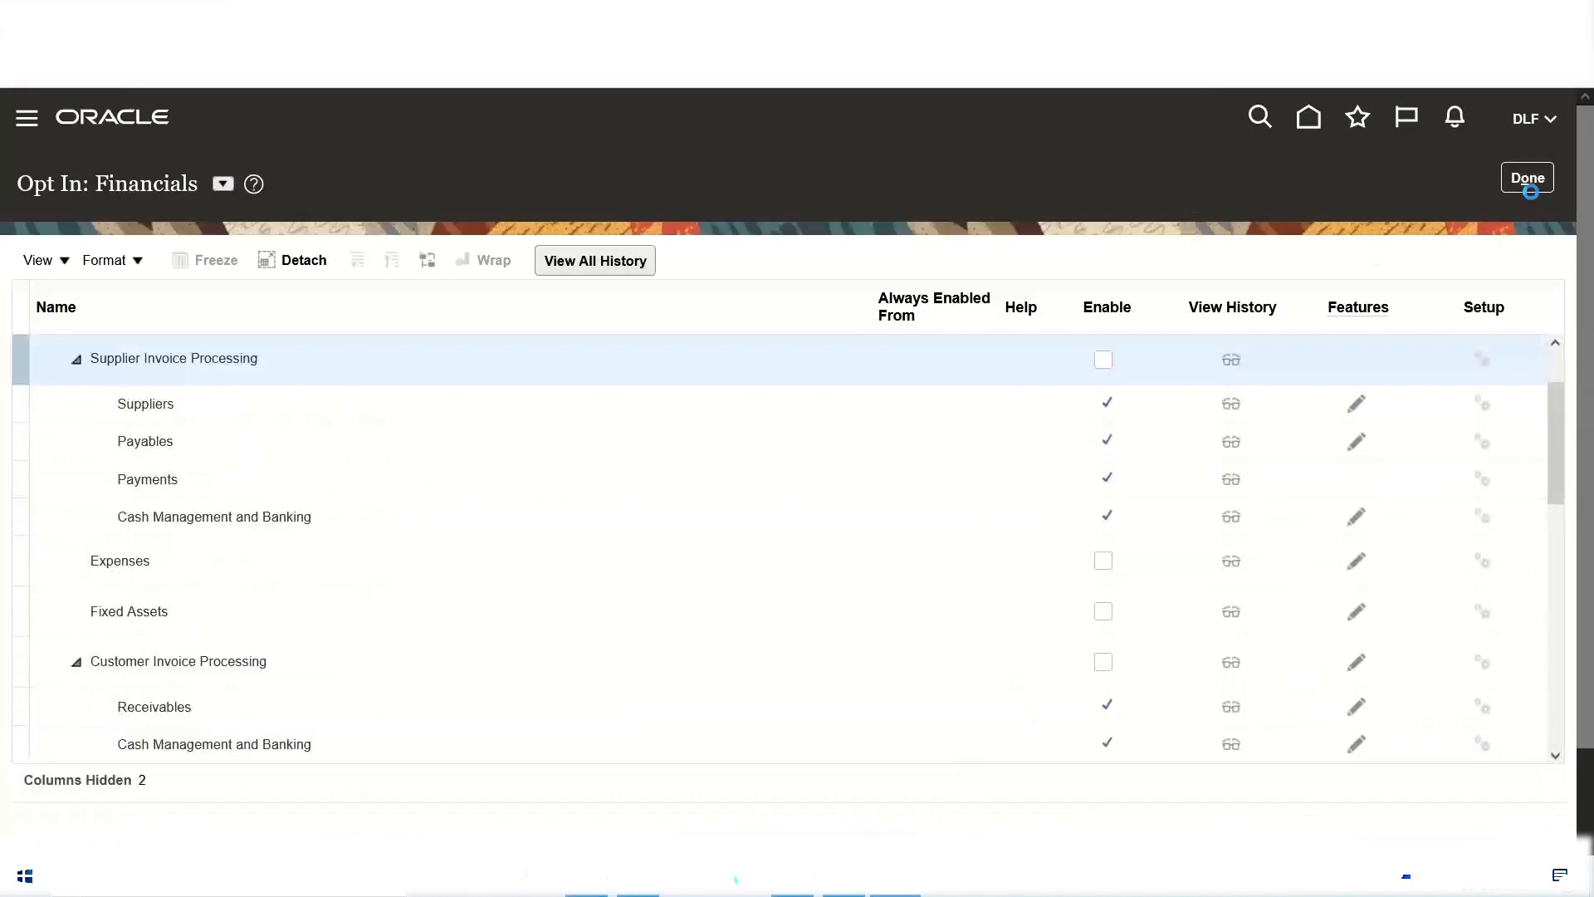
click(1530, 181)
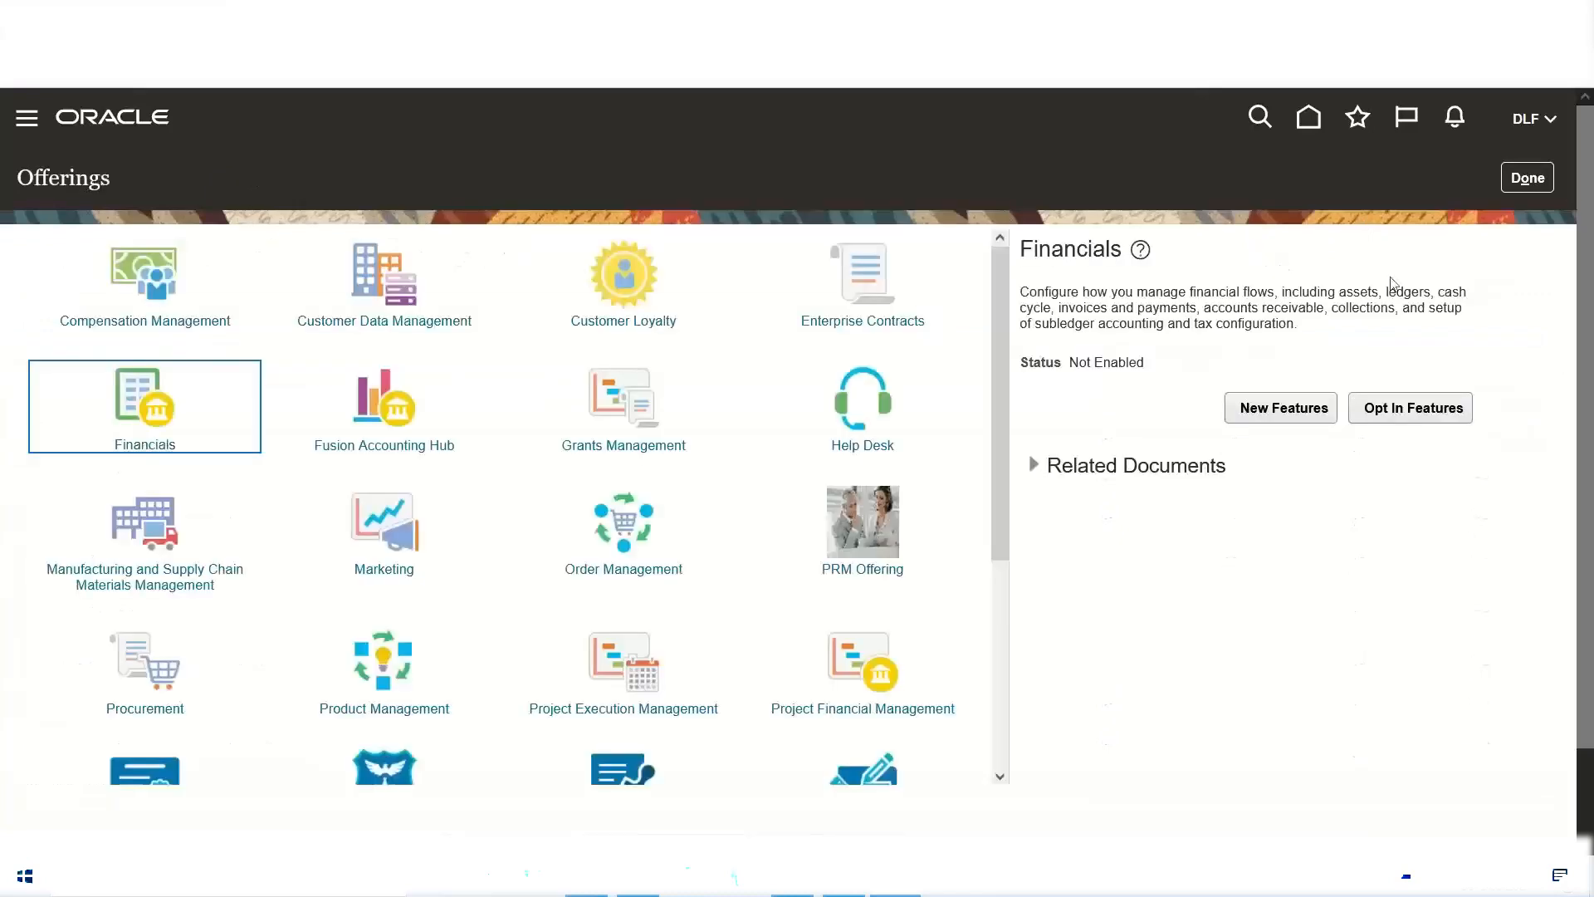
Step: Leave Offerings, reopen Setup and Maintenance, go back to the Offerings page and select Financials
click(1520, 183)
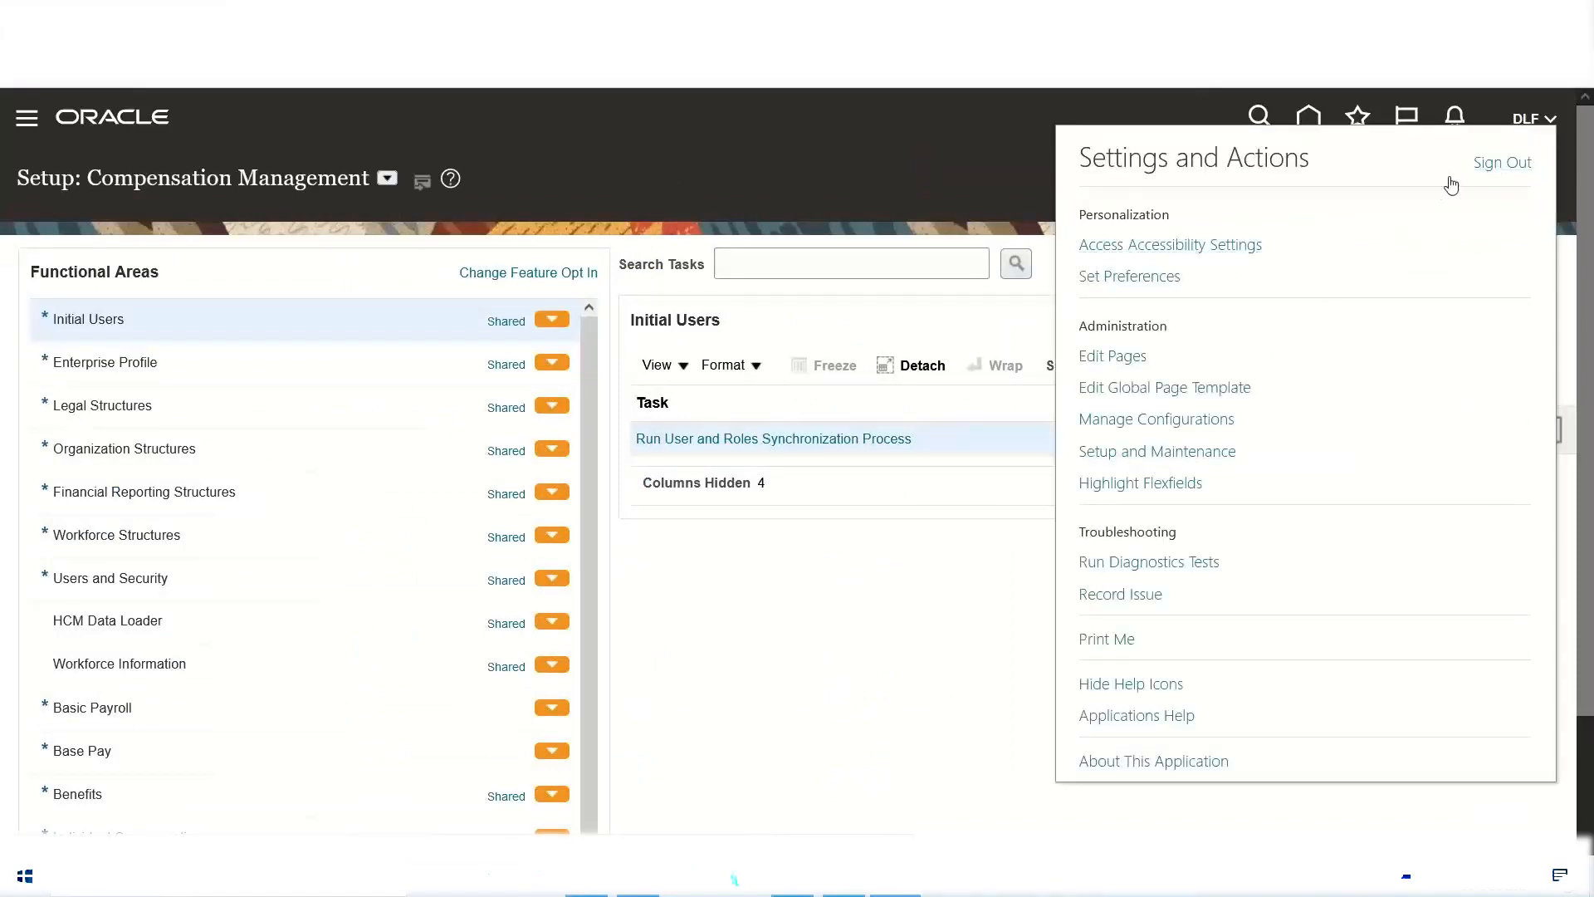
click(1129, 451)
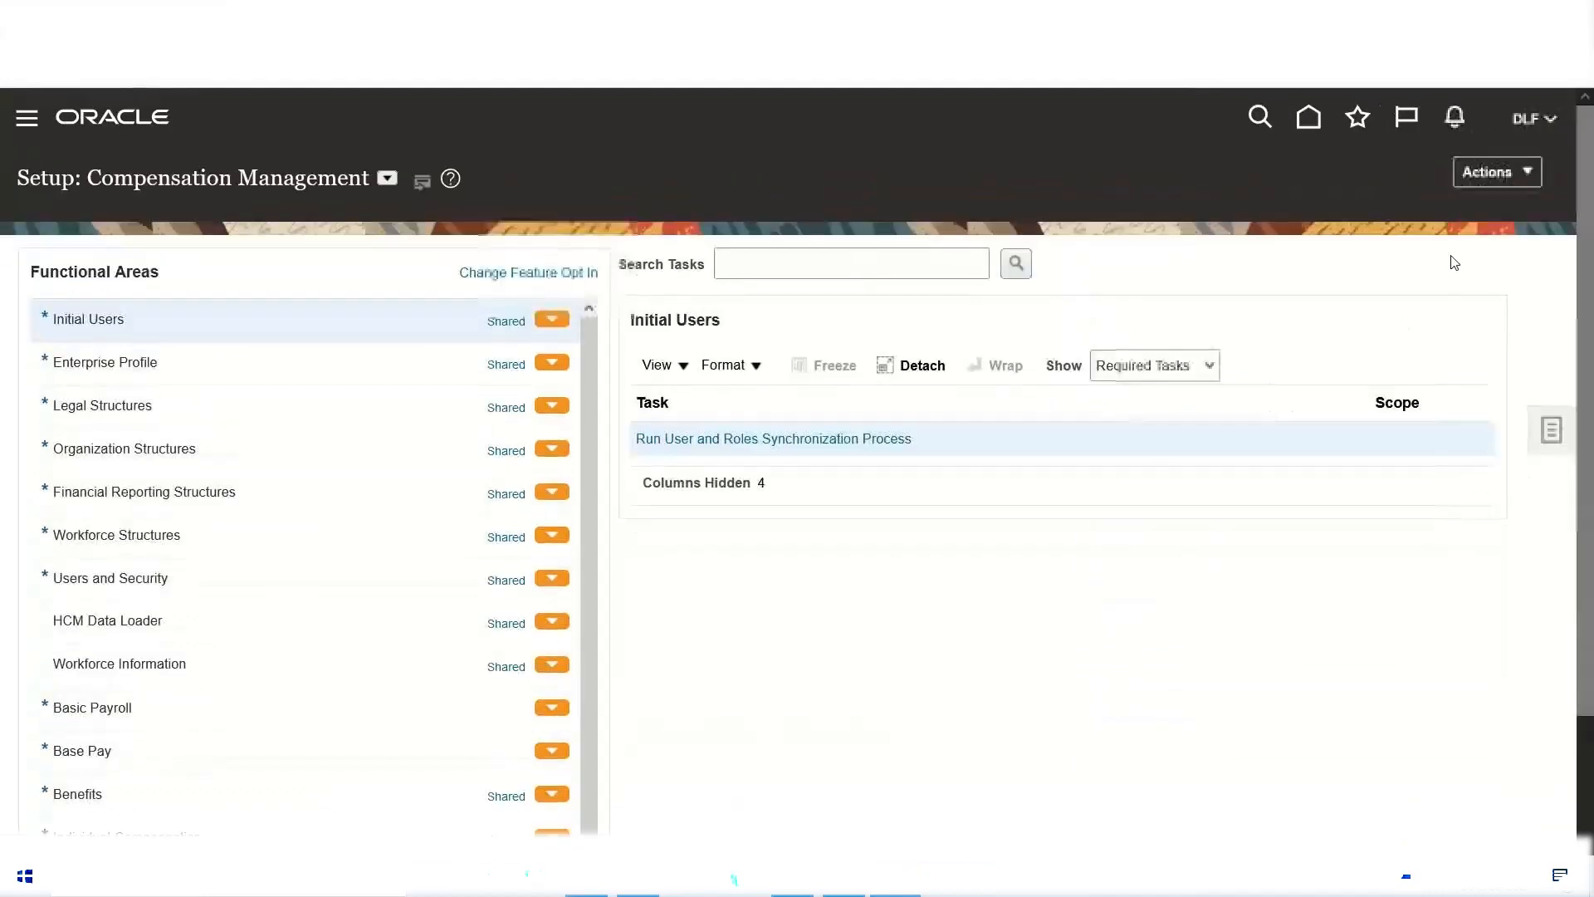
click(1503, 175)
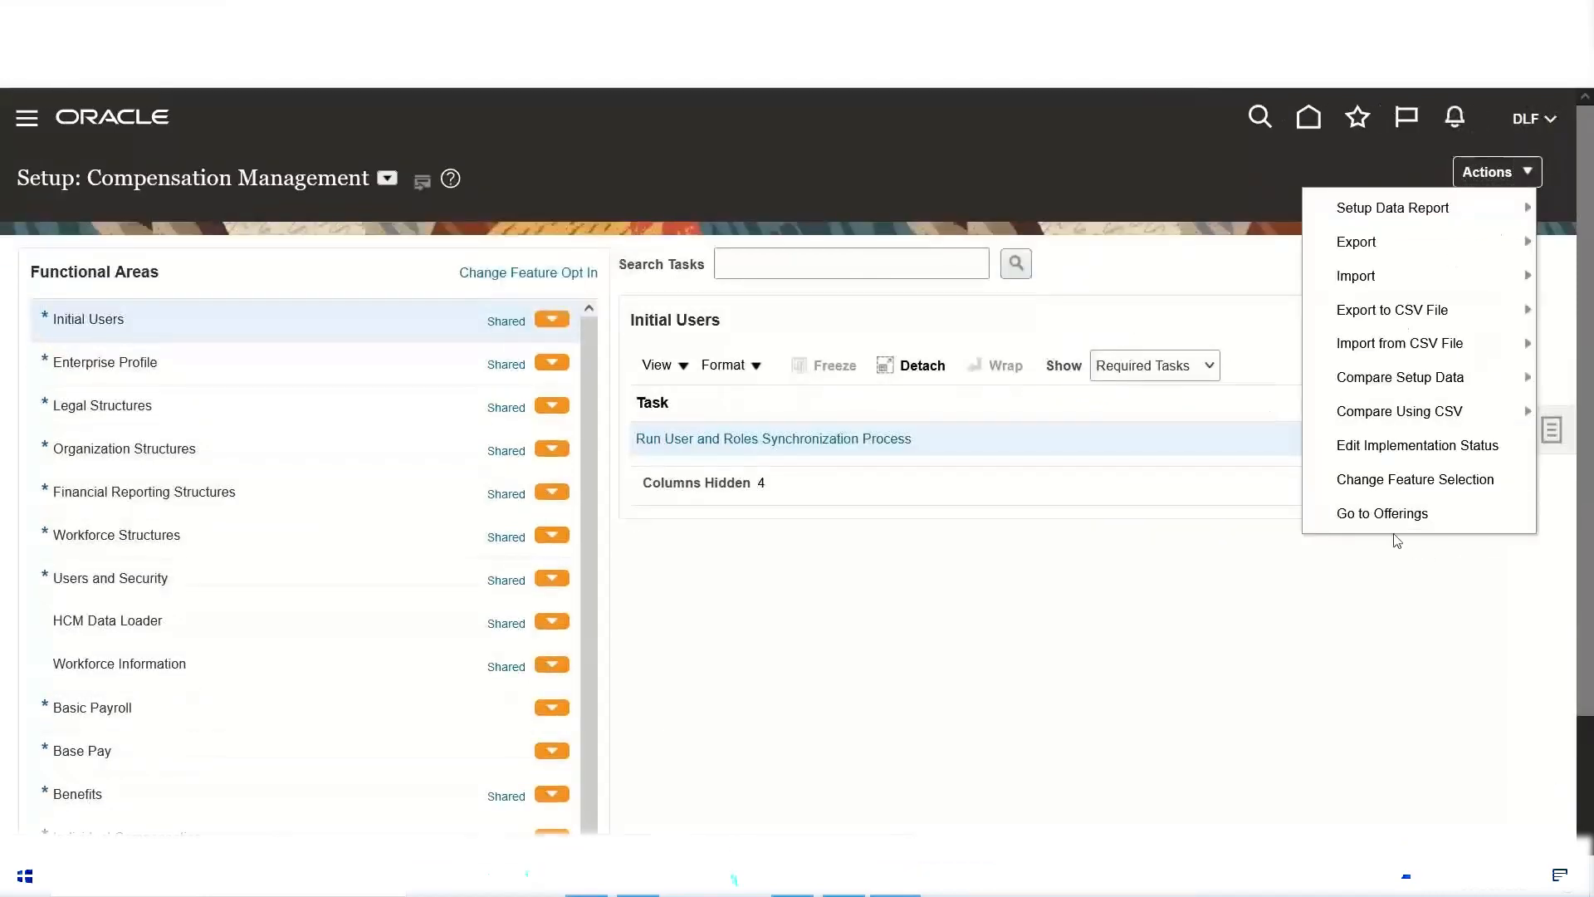
click(1382, 515)
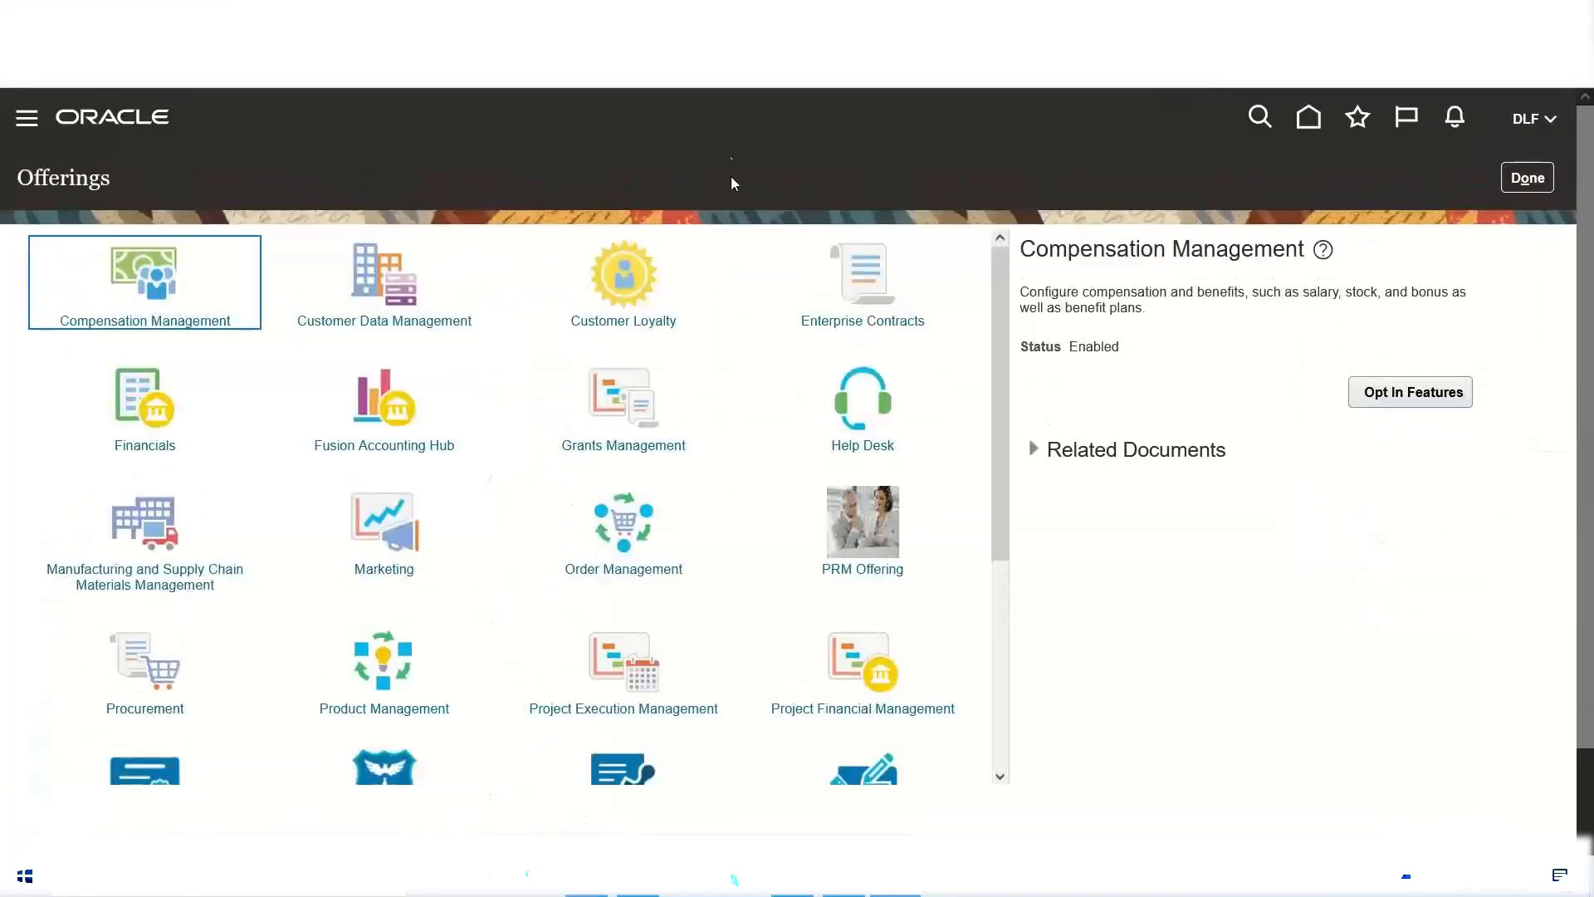
click(131, 392)
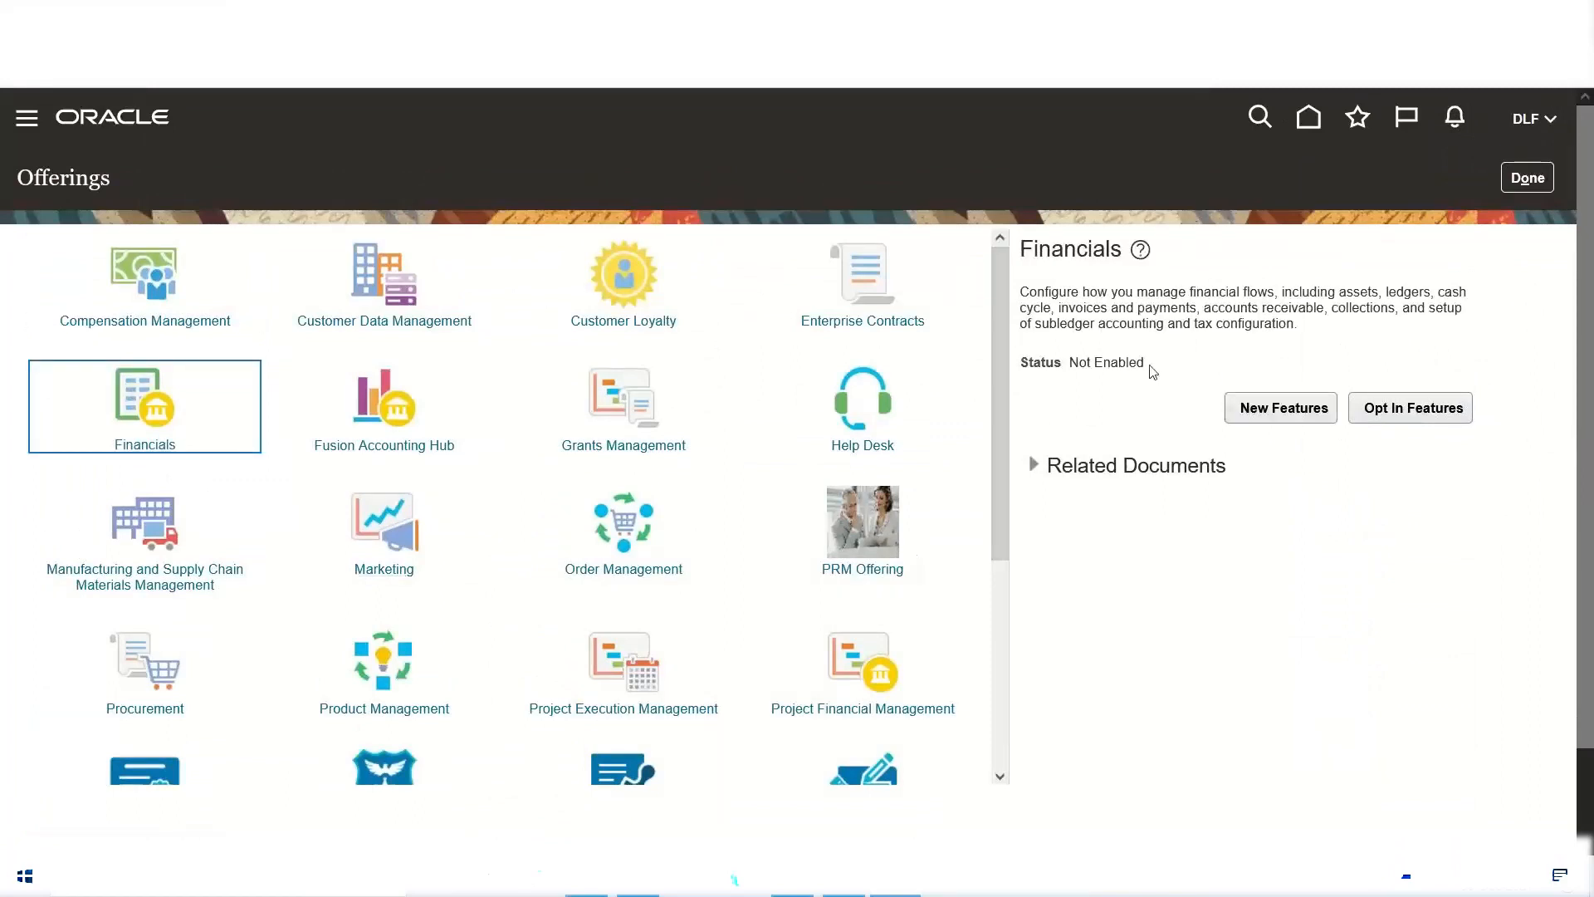
Step: Check the Financials status, open its opt-in features and enable the Financials offering
drag(1148, 363, 1068, 365)
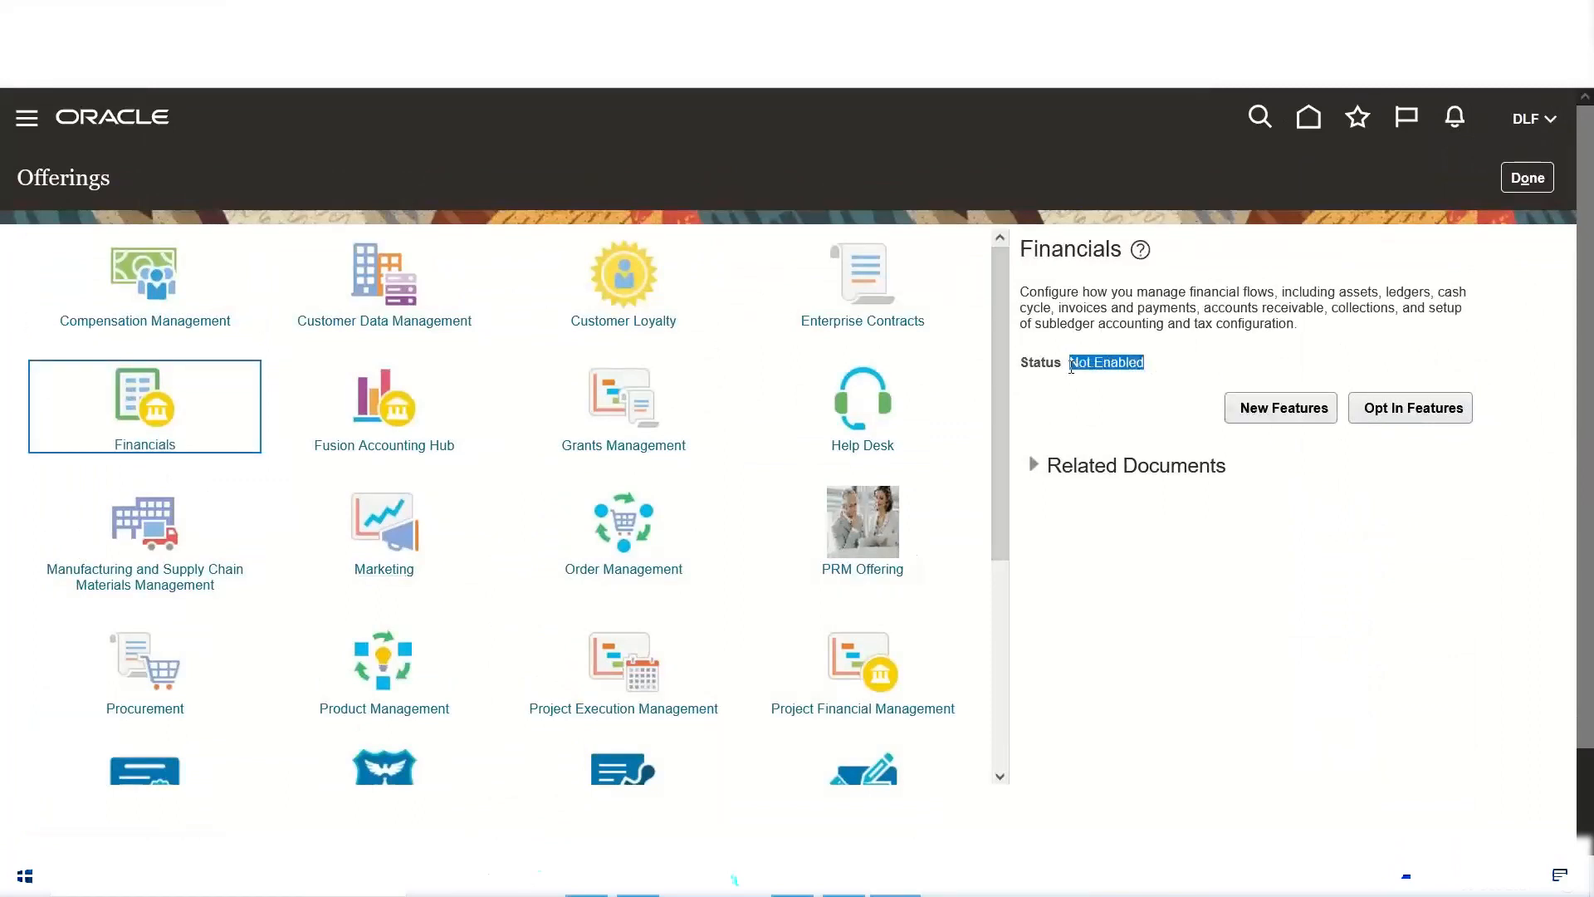
click(1098, 434)
click(1445, 422)
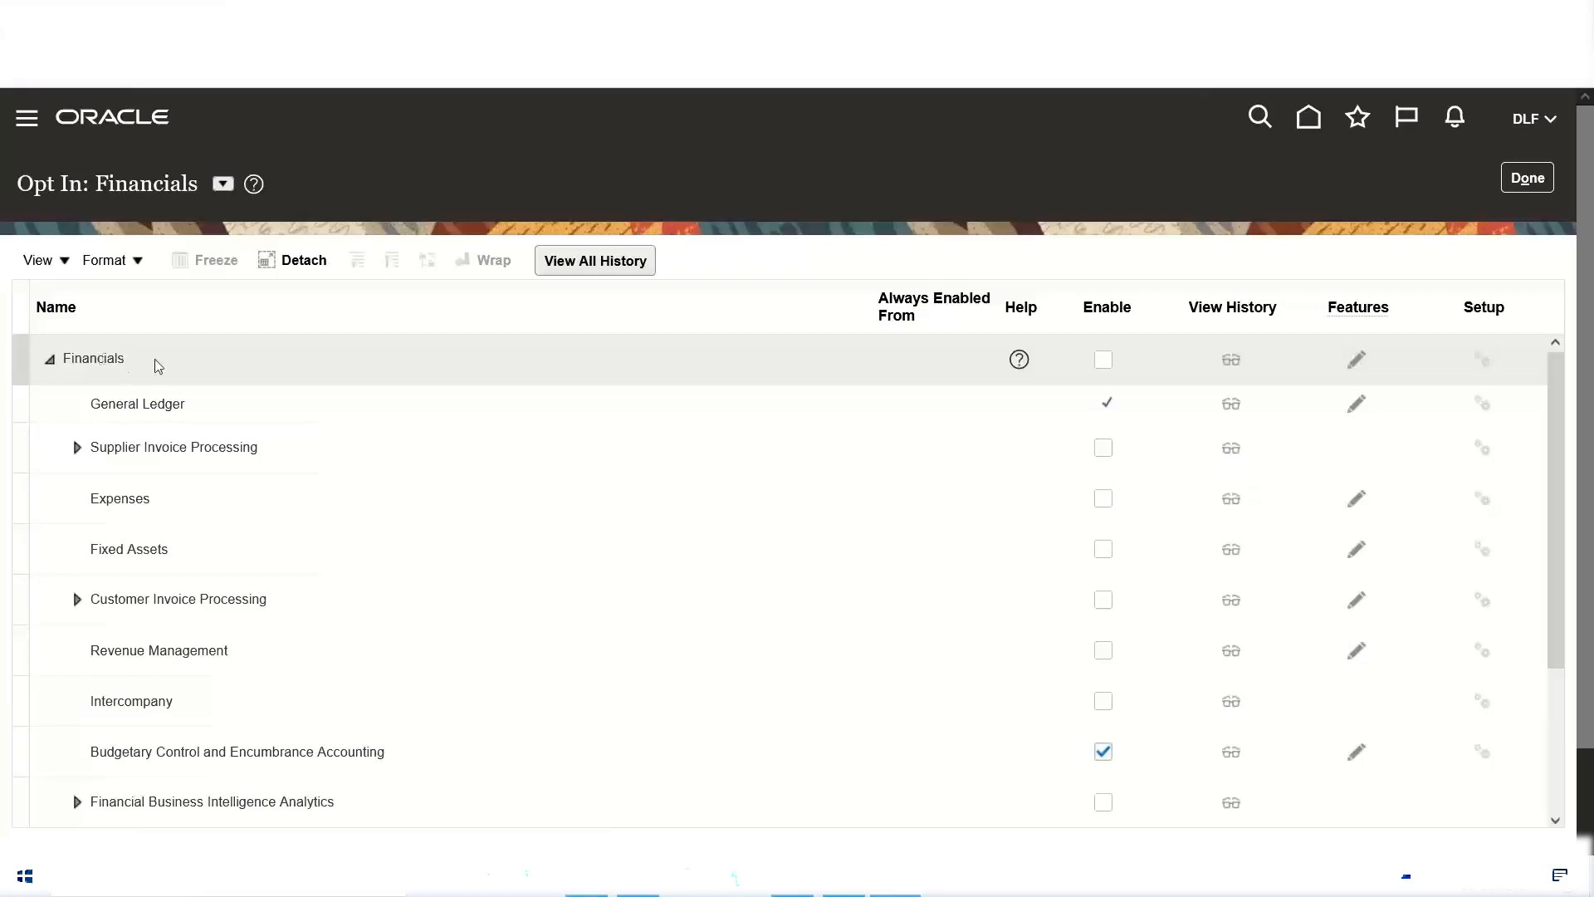
click(1105, 362)
click(586, 877)
drag(1133, 574, 1319, 674)
click(912, 891)
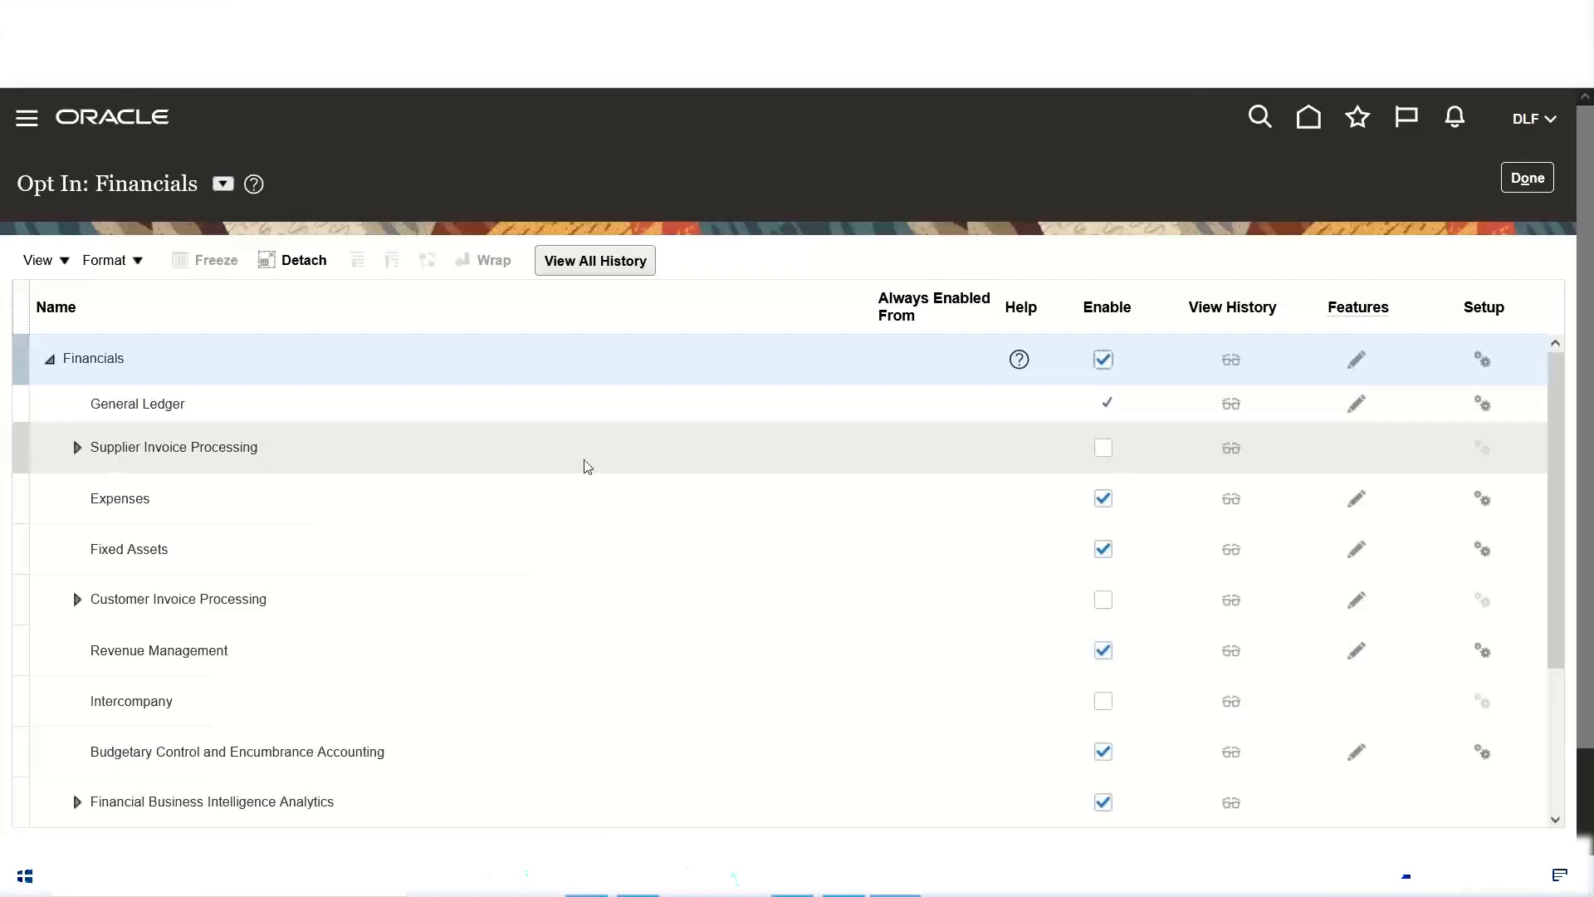
Step: Enable the Supplier Invoice Processing and Customer Invoice Processing functional areas under Financials
click(1104, 453)
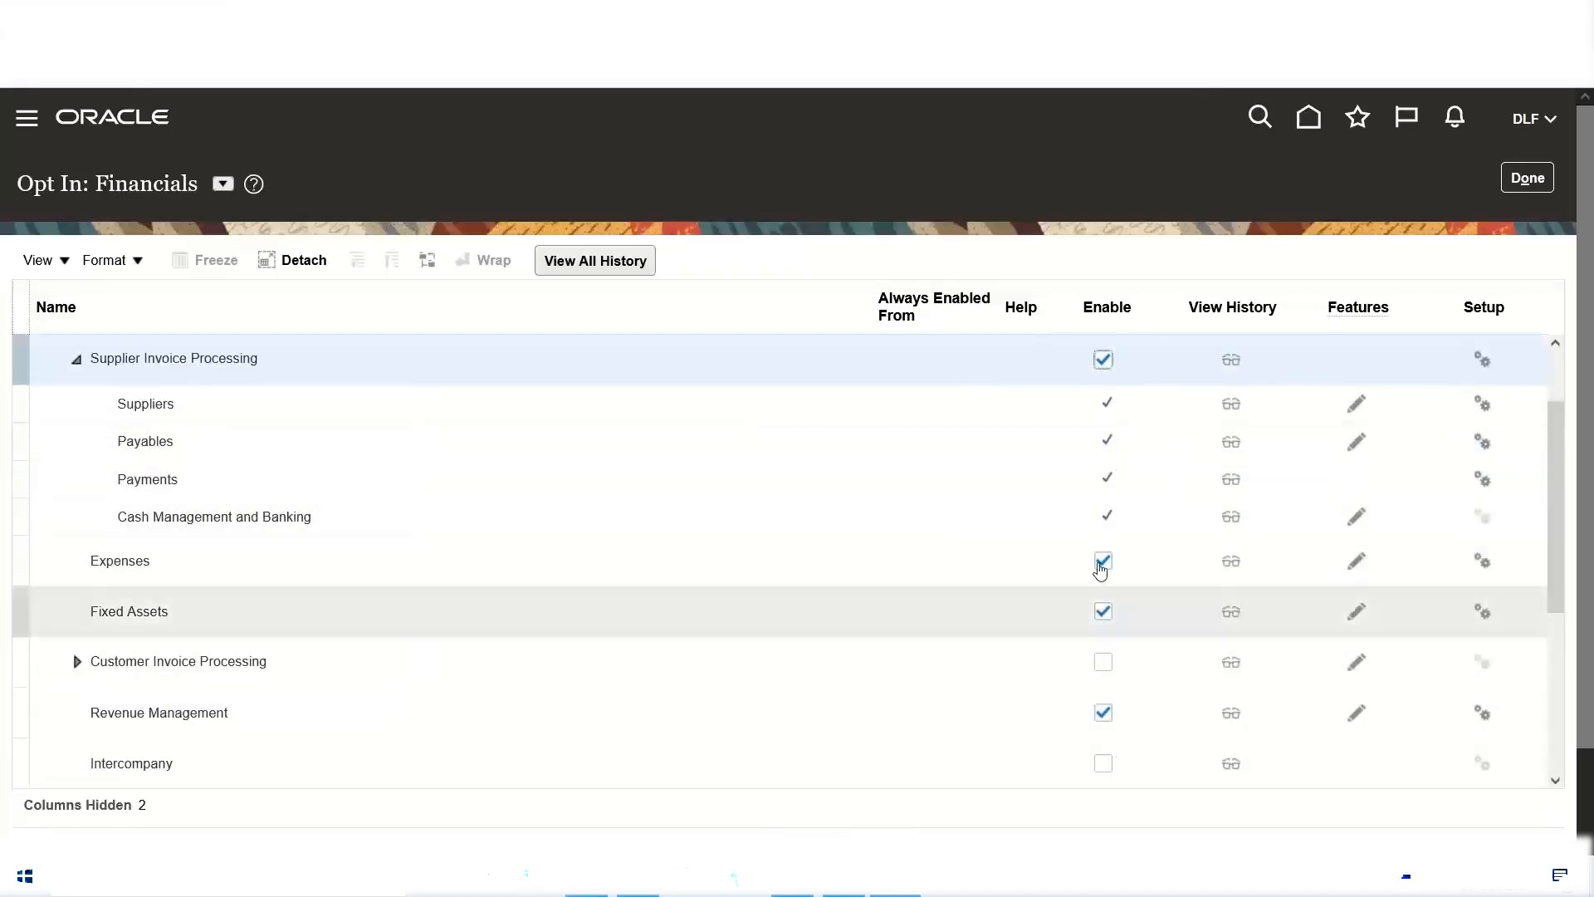
scroll(939, 554, down, 2)
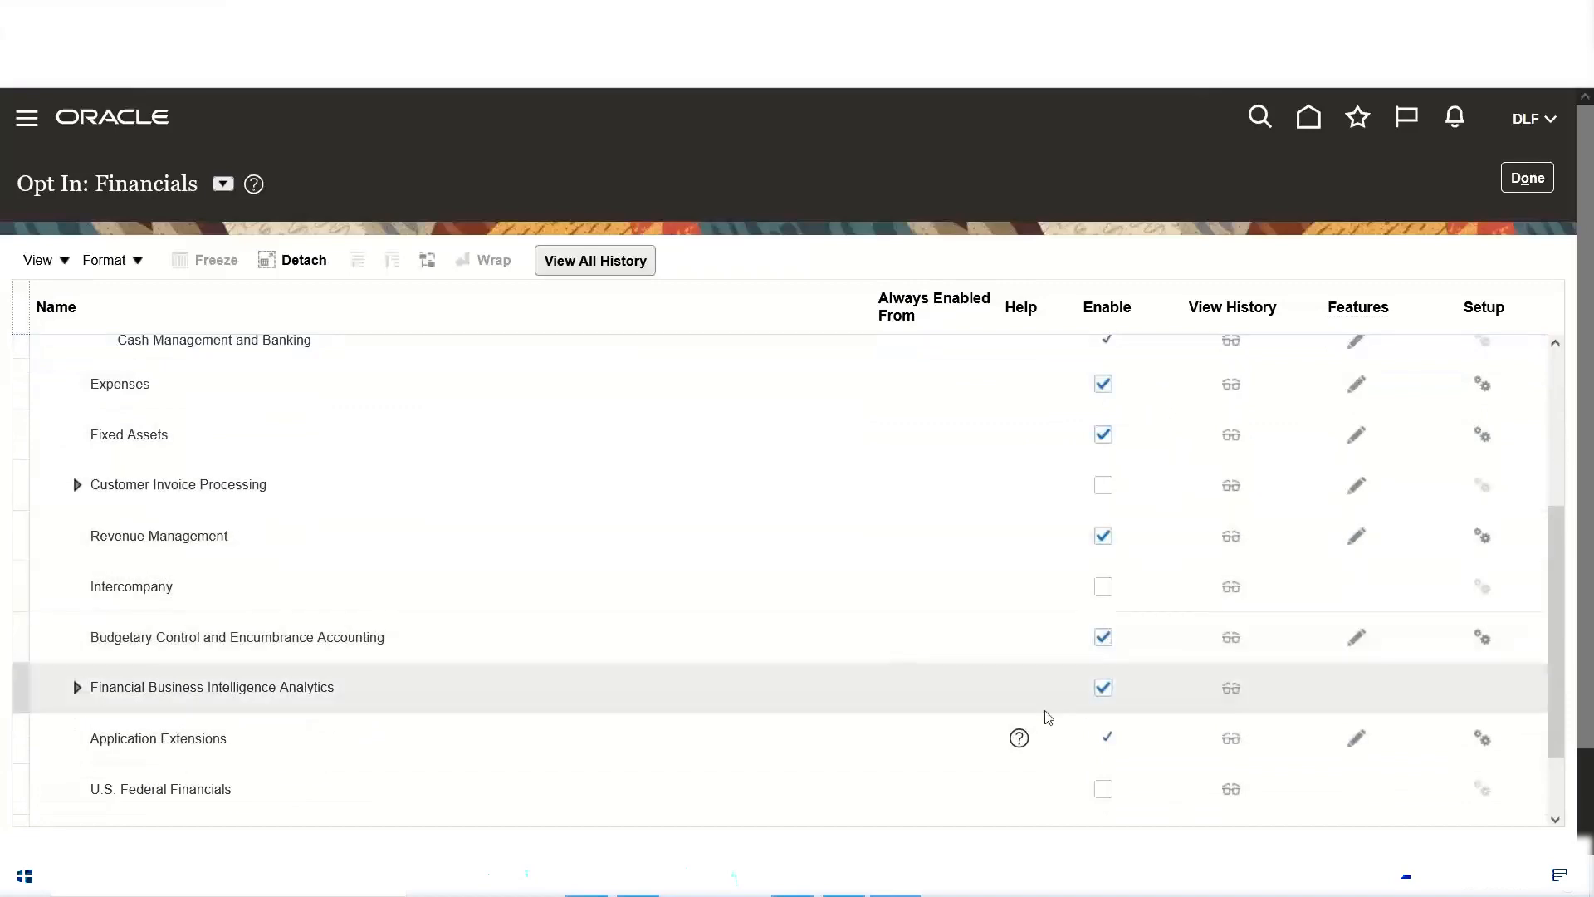
scroll(880, 604, up, 1)
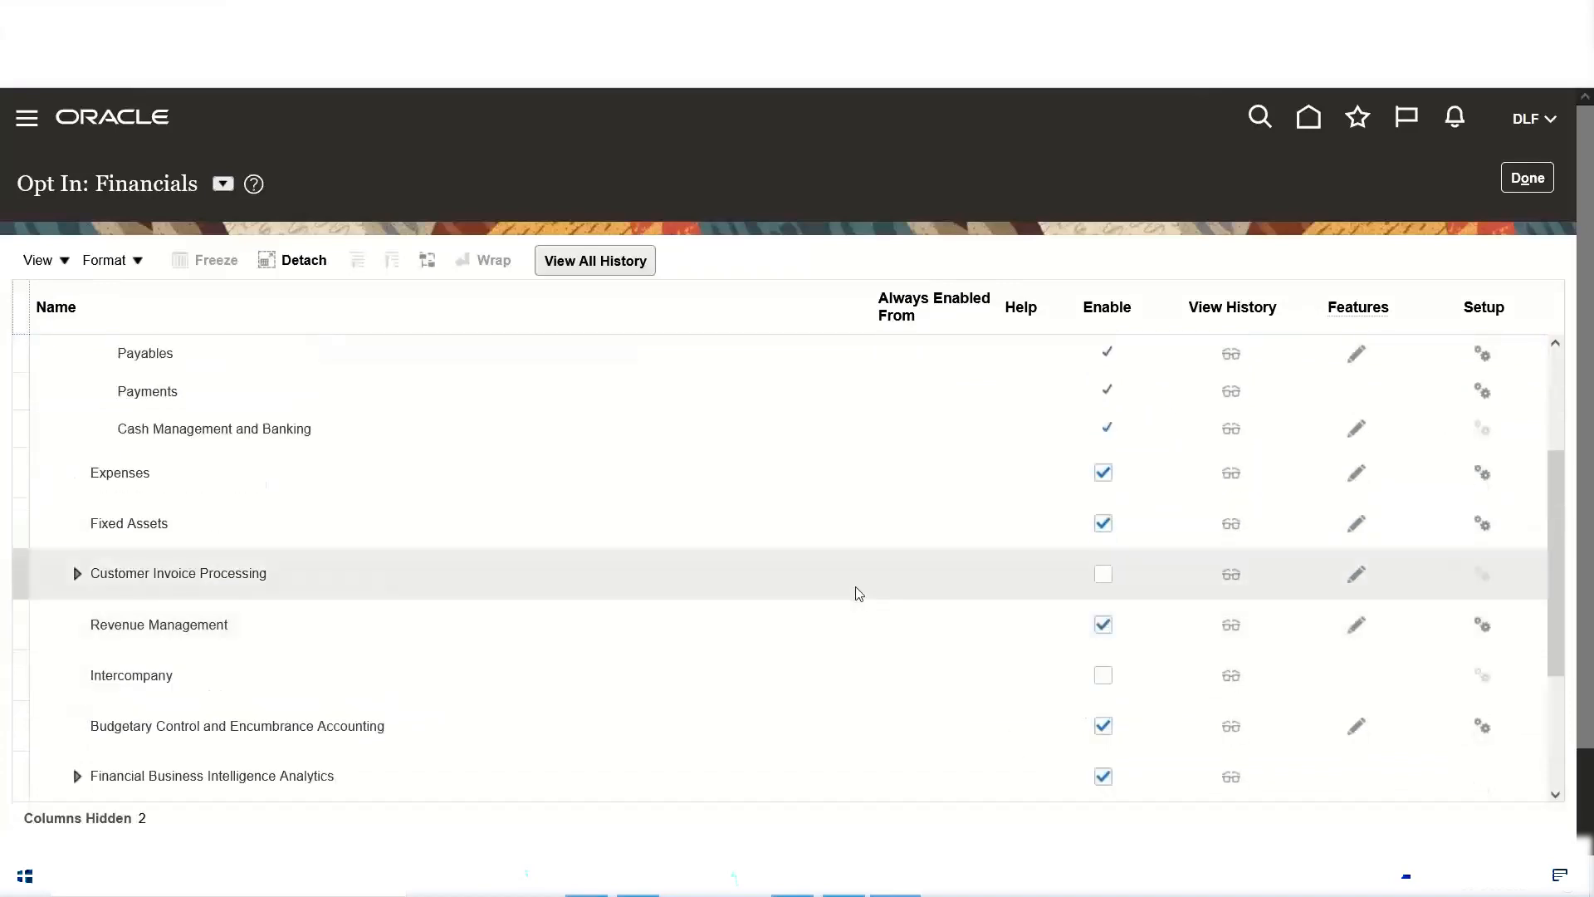
scroll(857, 593, up, 1)
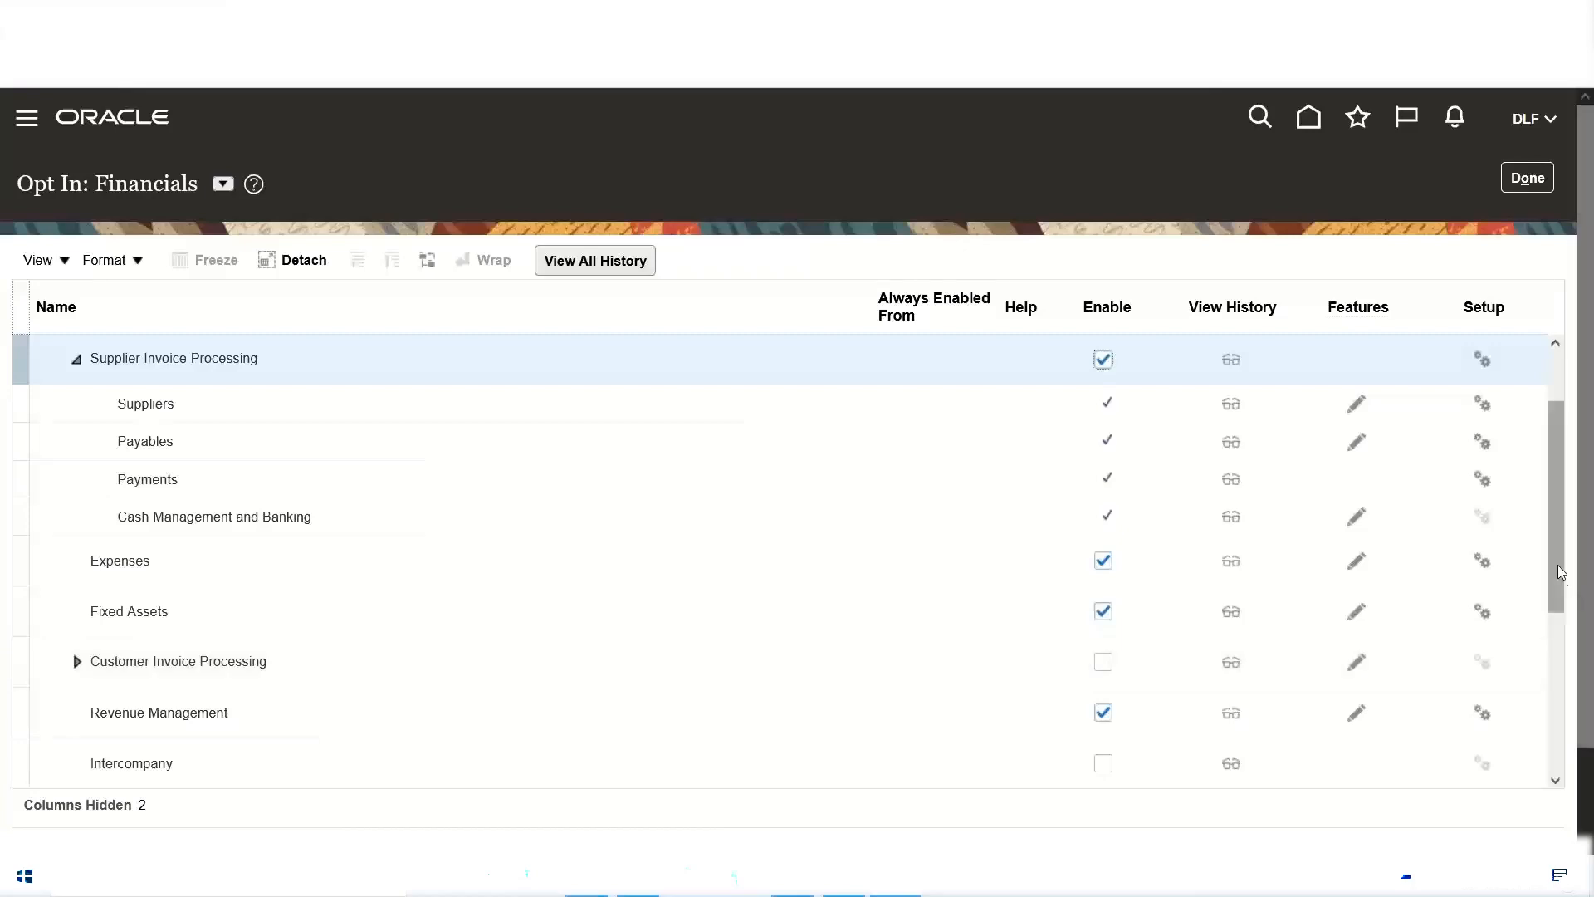
click(1566, 498)
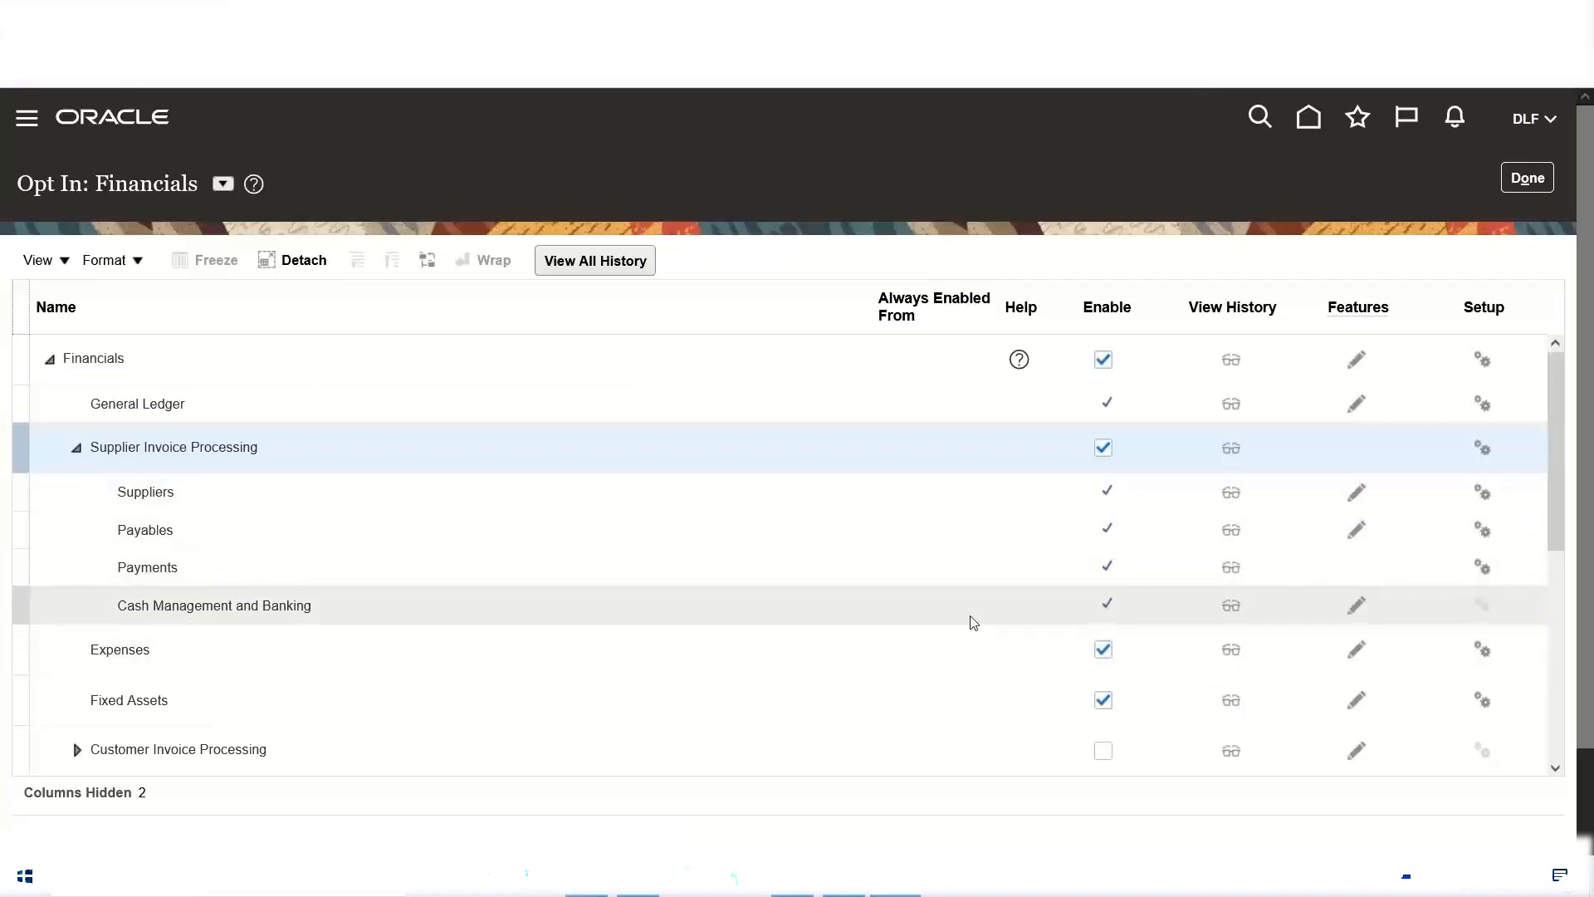
scroll(979, 589, down, 2)
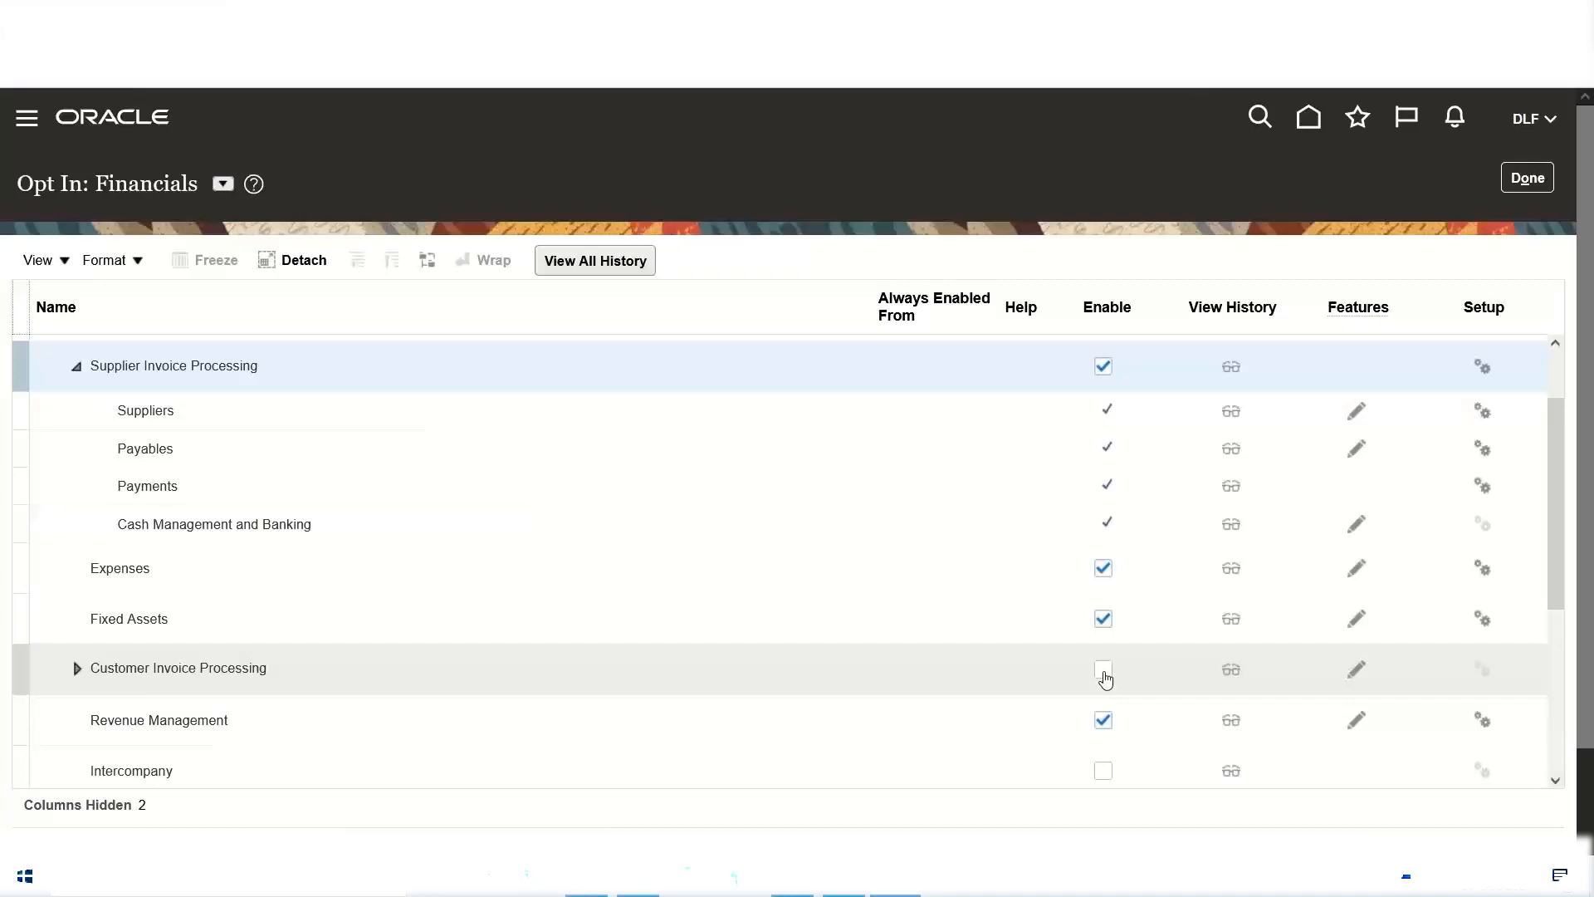
click(1105, 673)
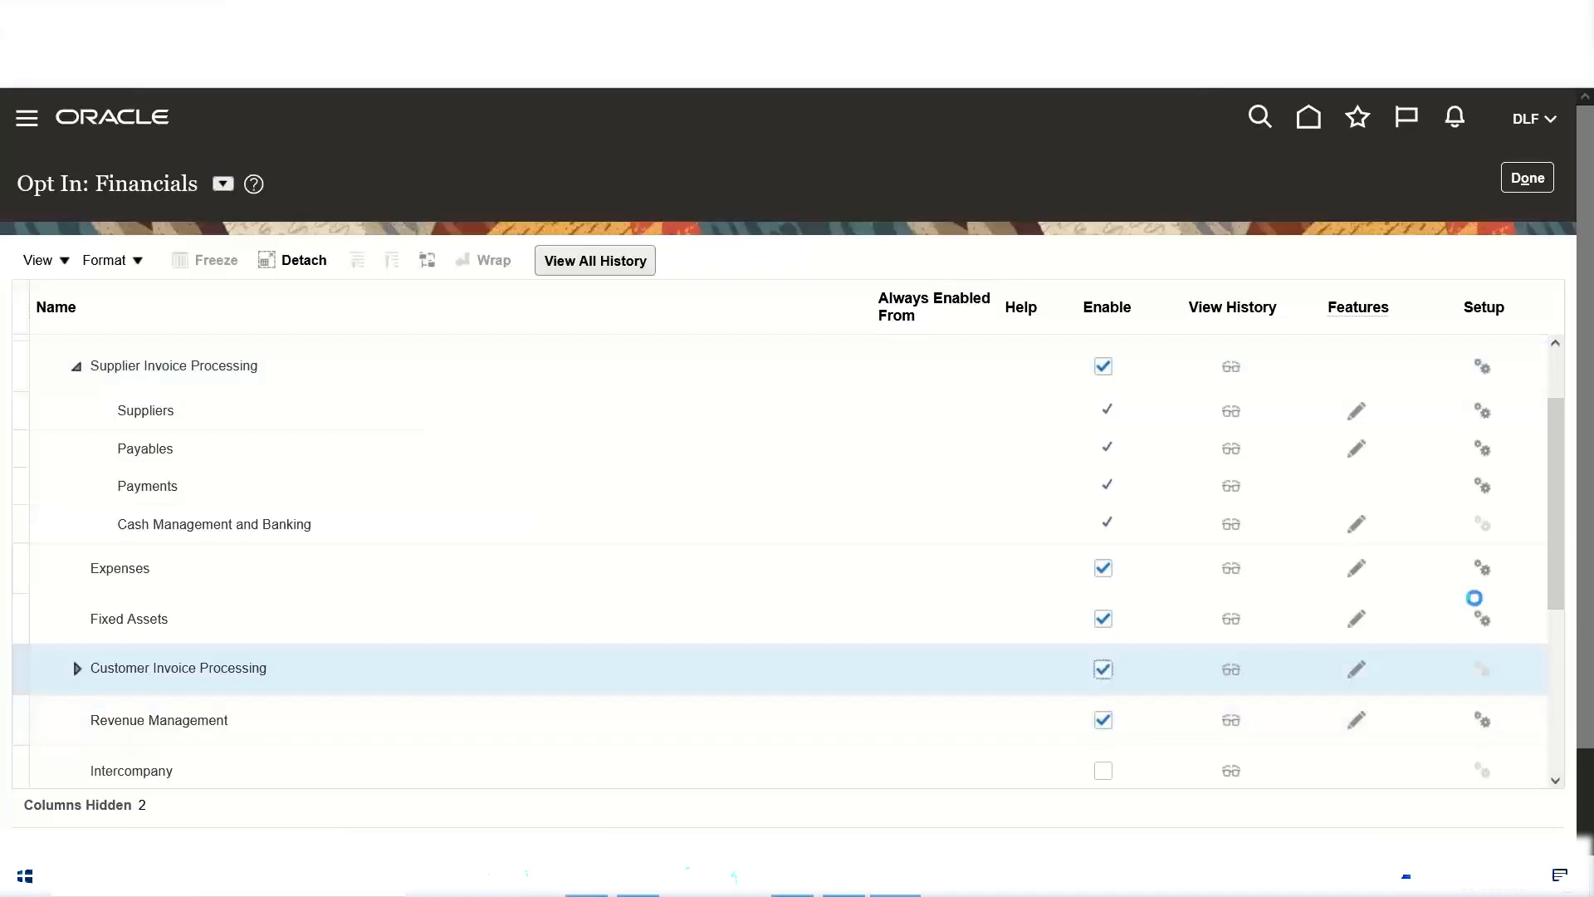
Step: Enable the Intercompany functional area under the Financials offering
scroll(1571, 480, down, 1)
scroll(1571, 479, down, 3)
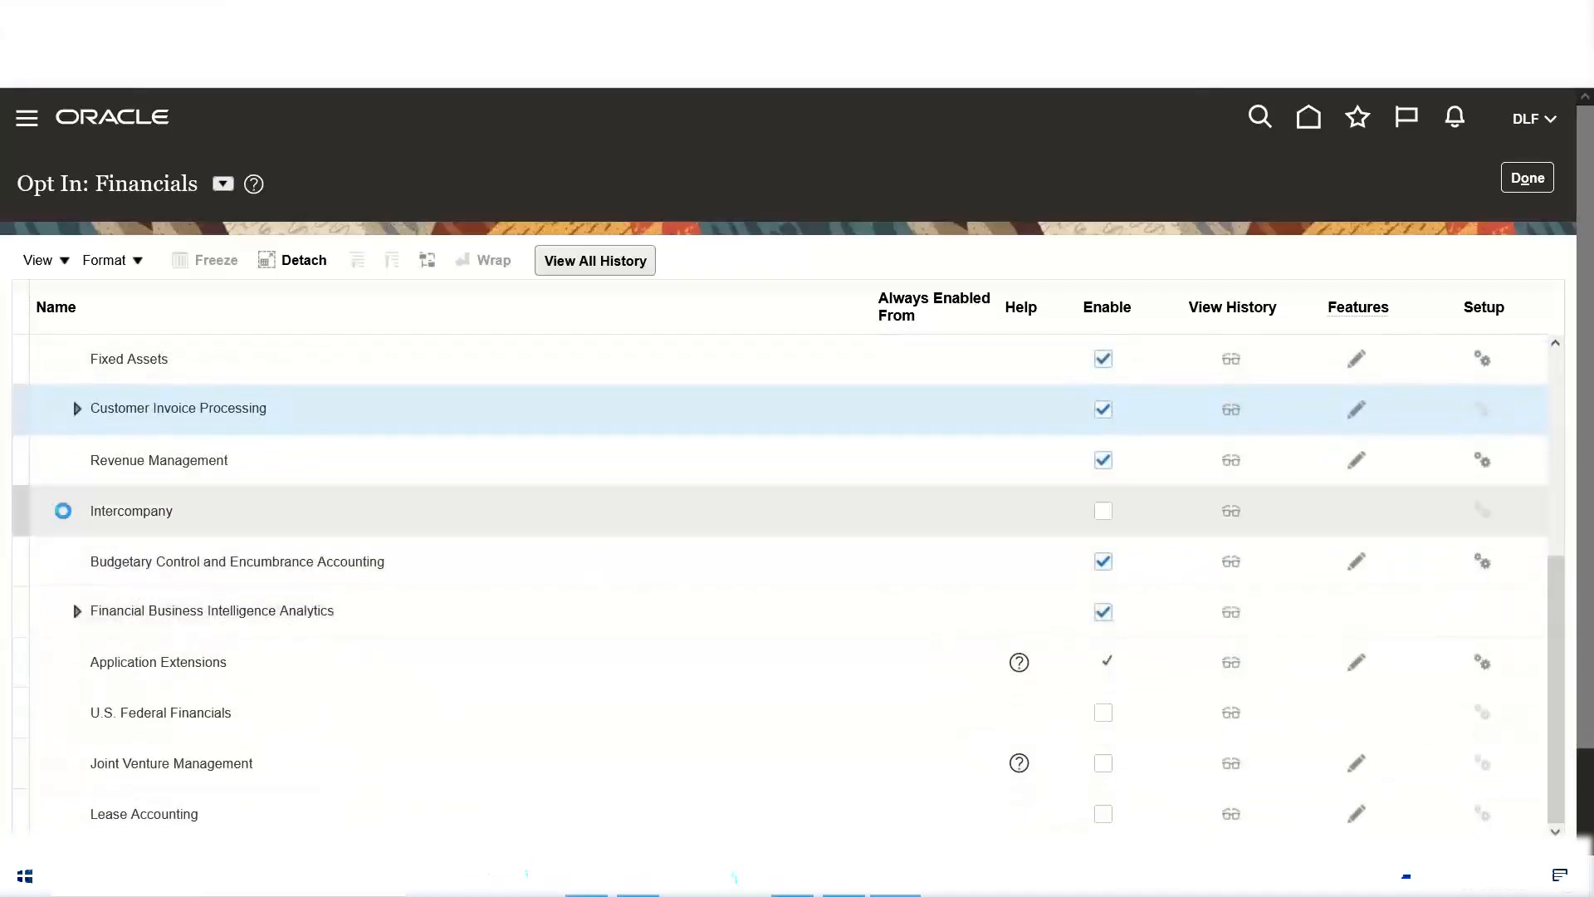
click(1102, 516)
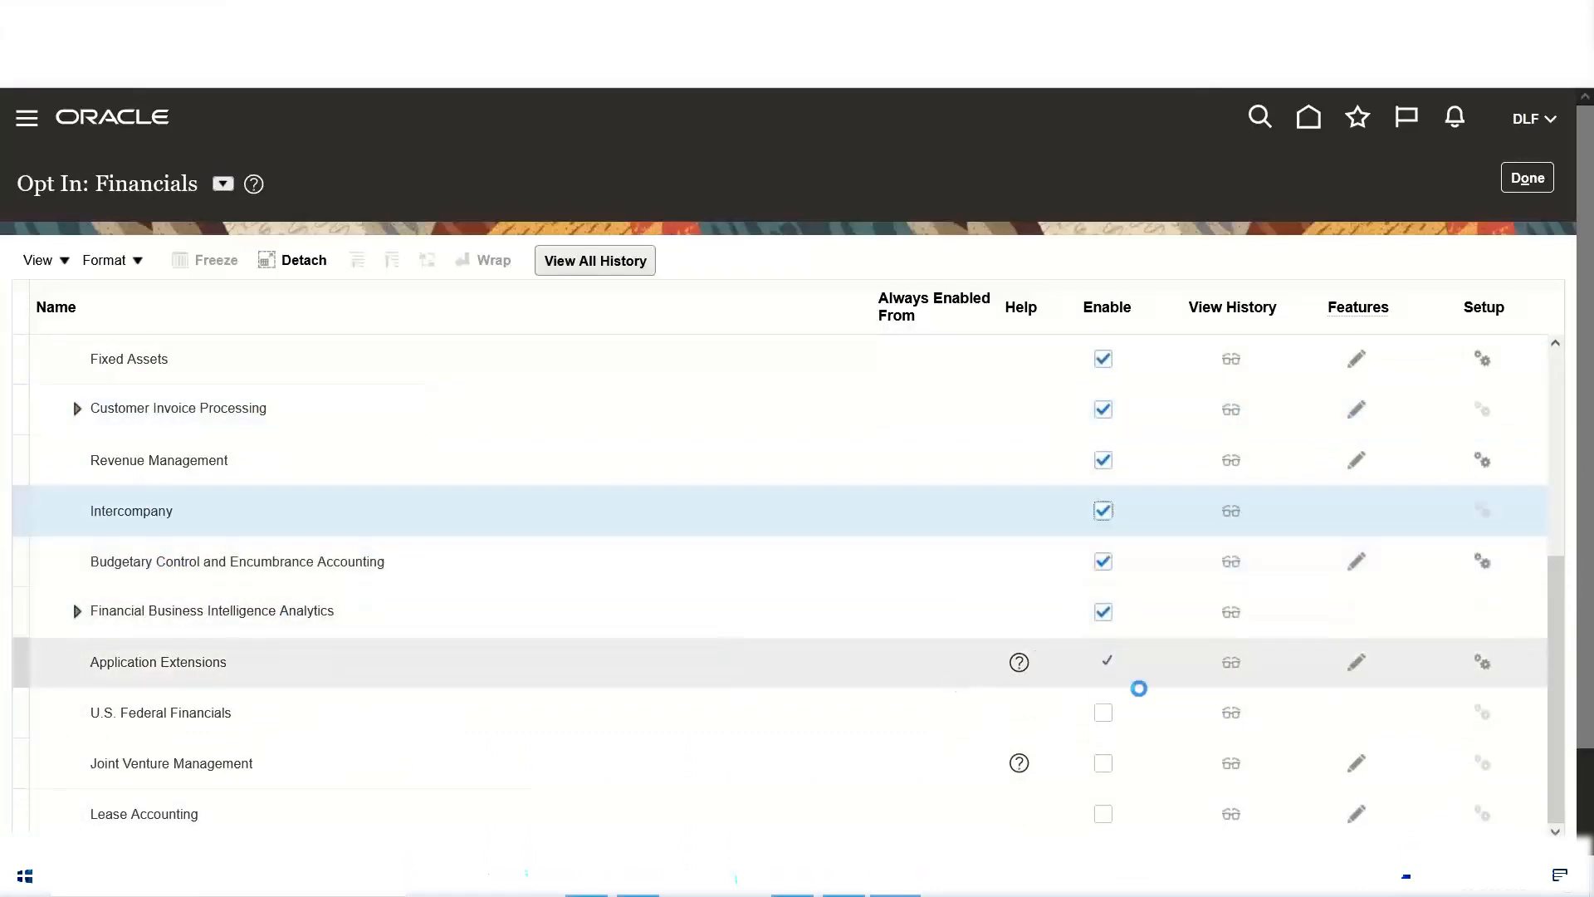
Step: Review the Enable settings of all functional areas under Financials, from General Ledger to Lease Accounting
drag(1588, 490, 1588, 579)
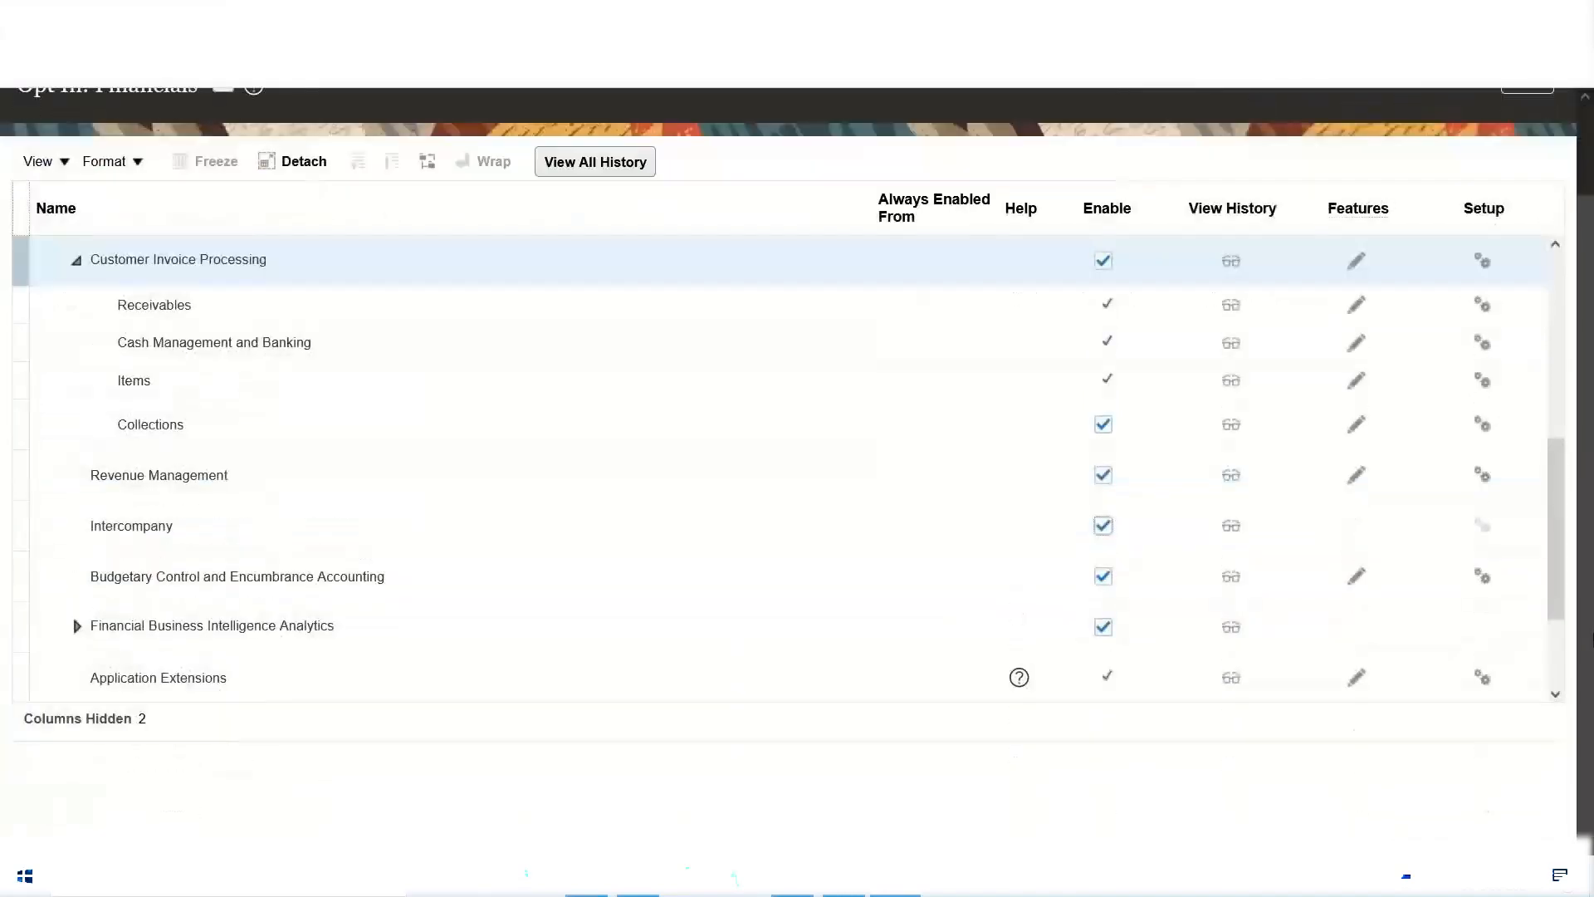
drag(1558, 493, 1548, 626)
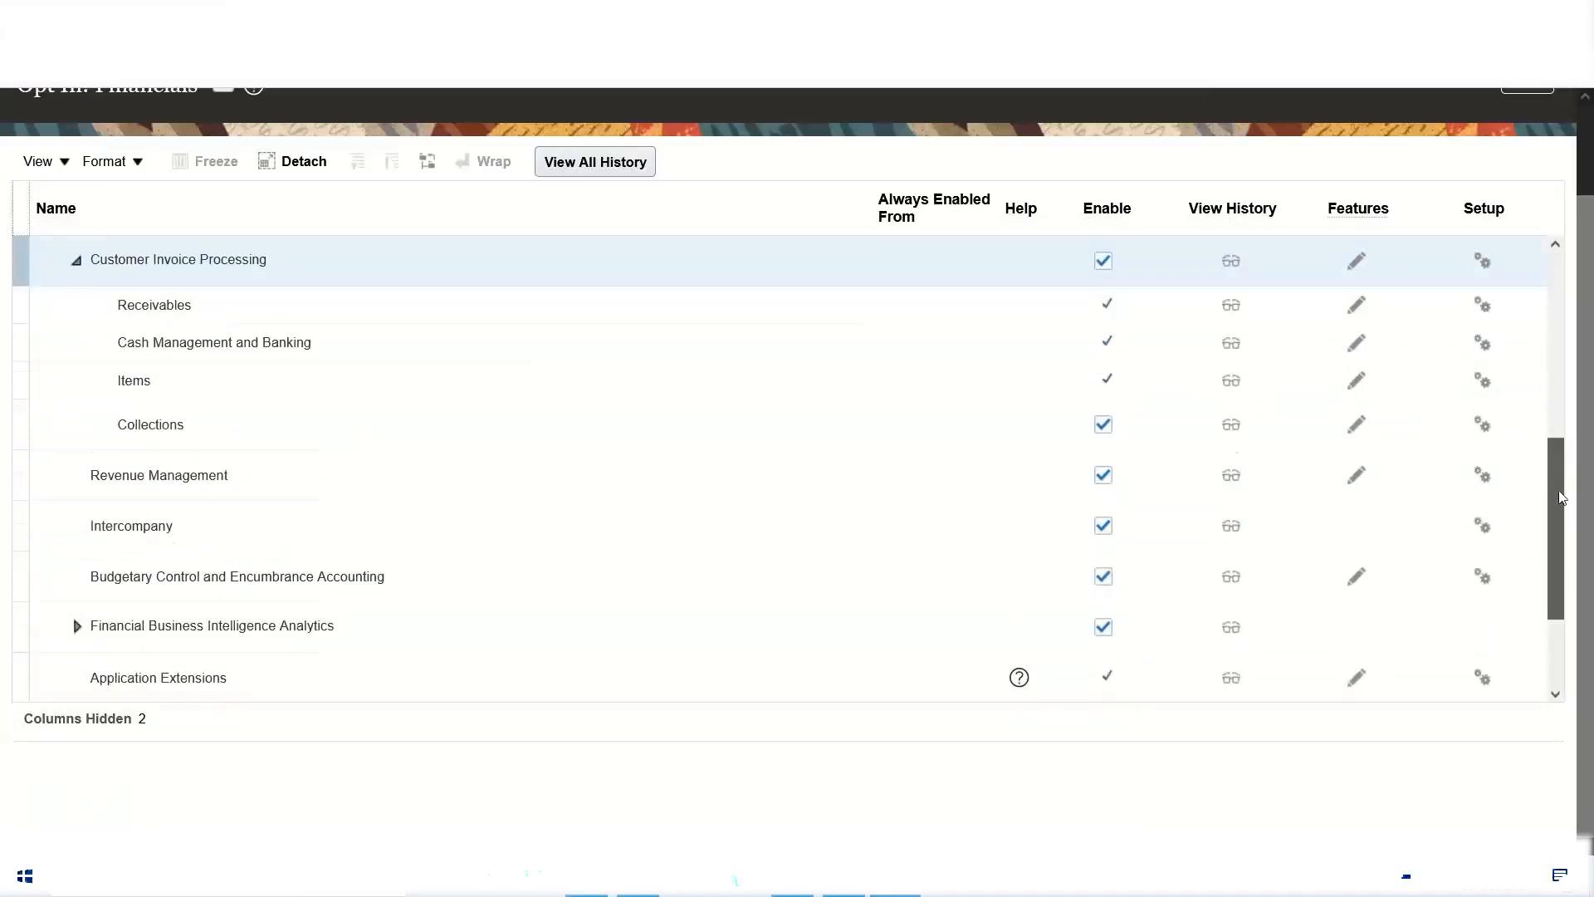
drag(1561, 444, 1558, 596)
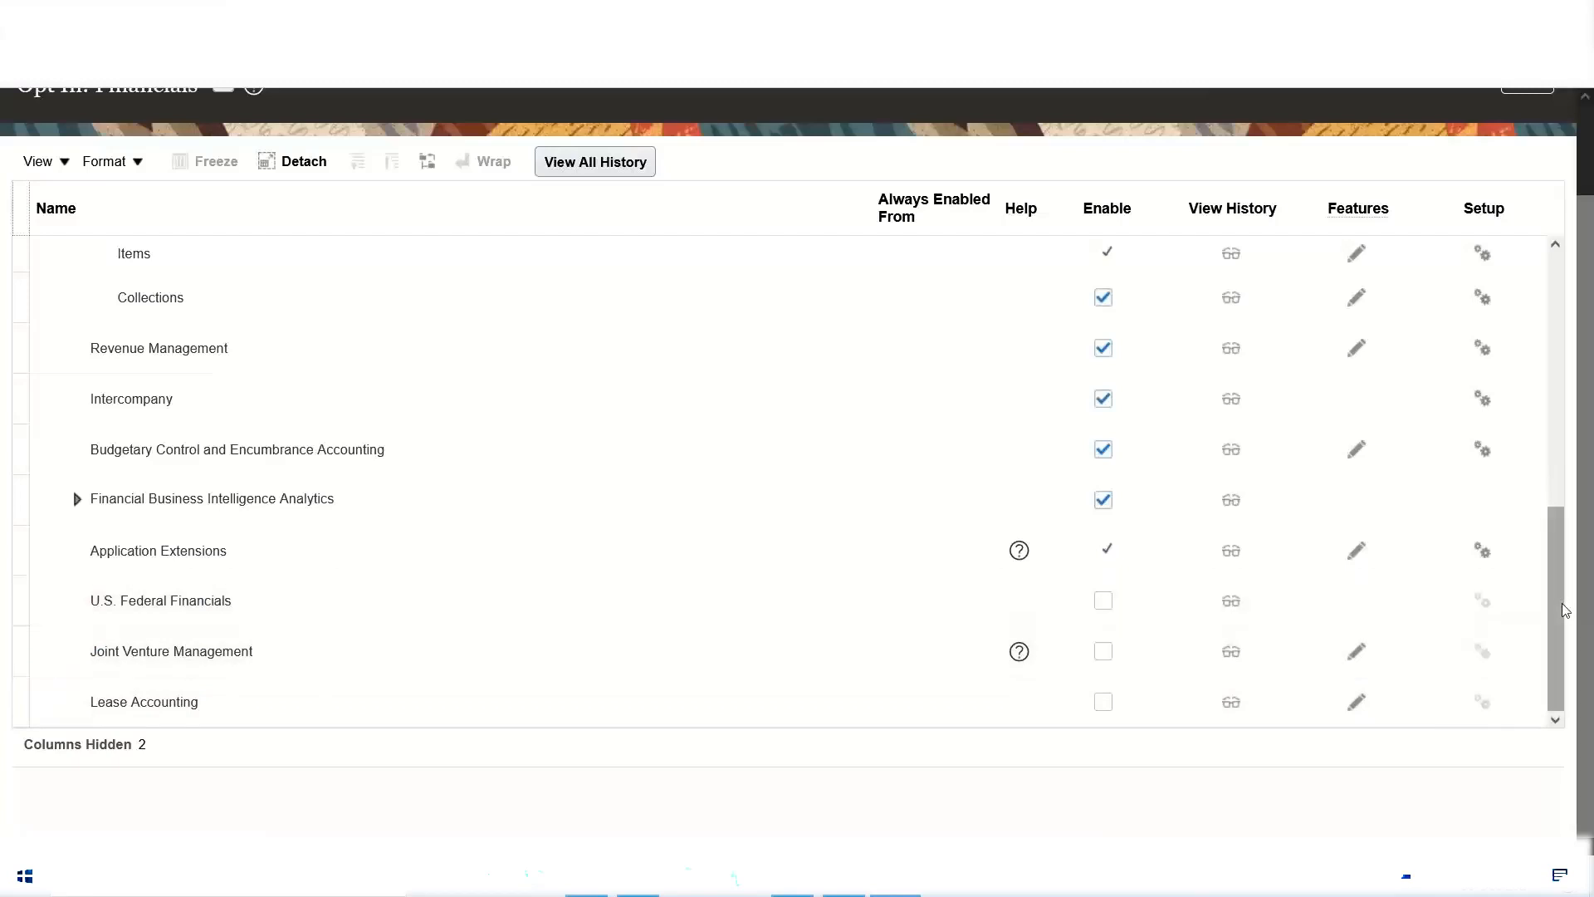
drag(1562, 603, 1567, 488)
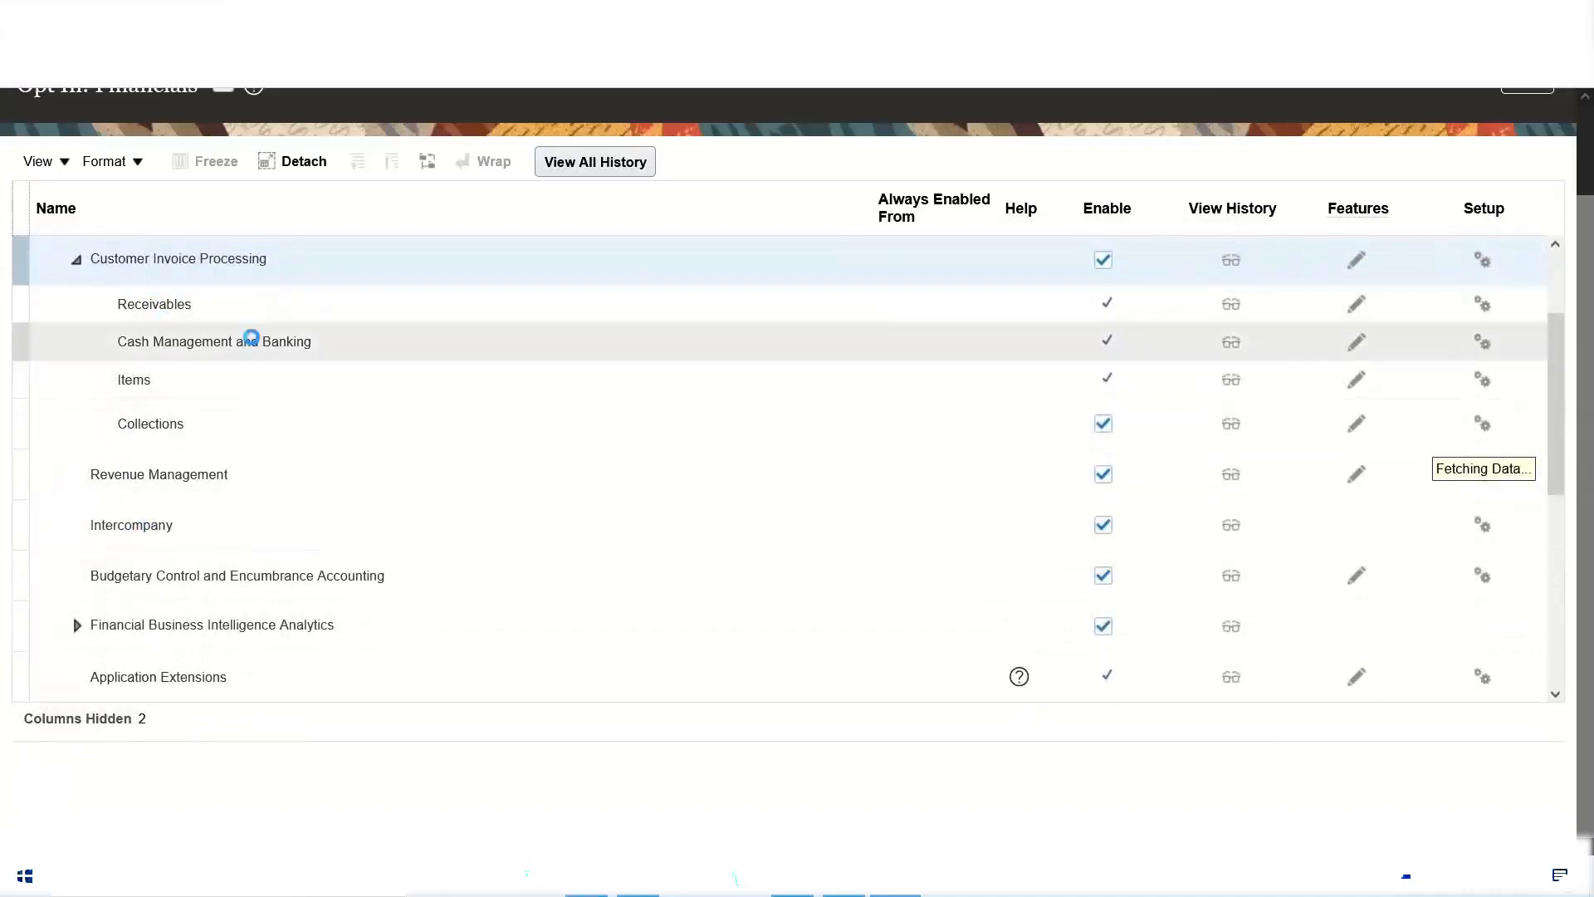
click(1556, 246)
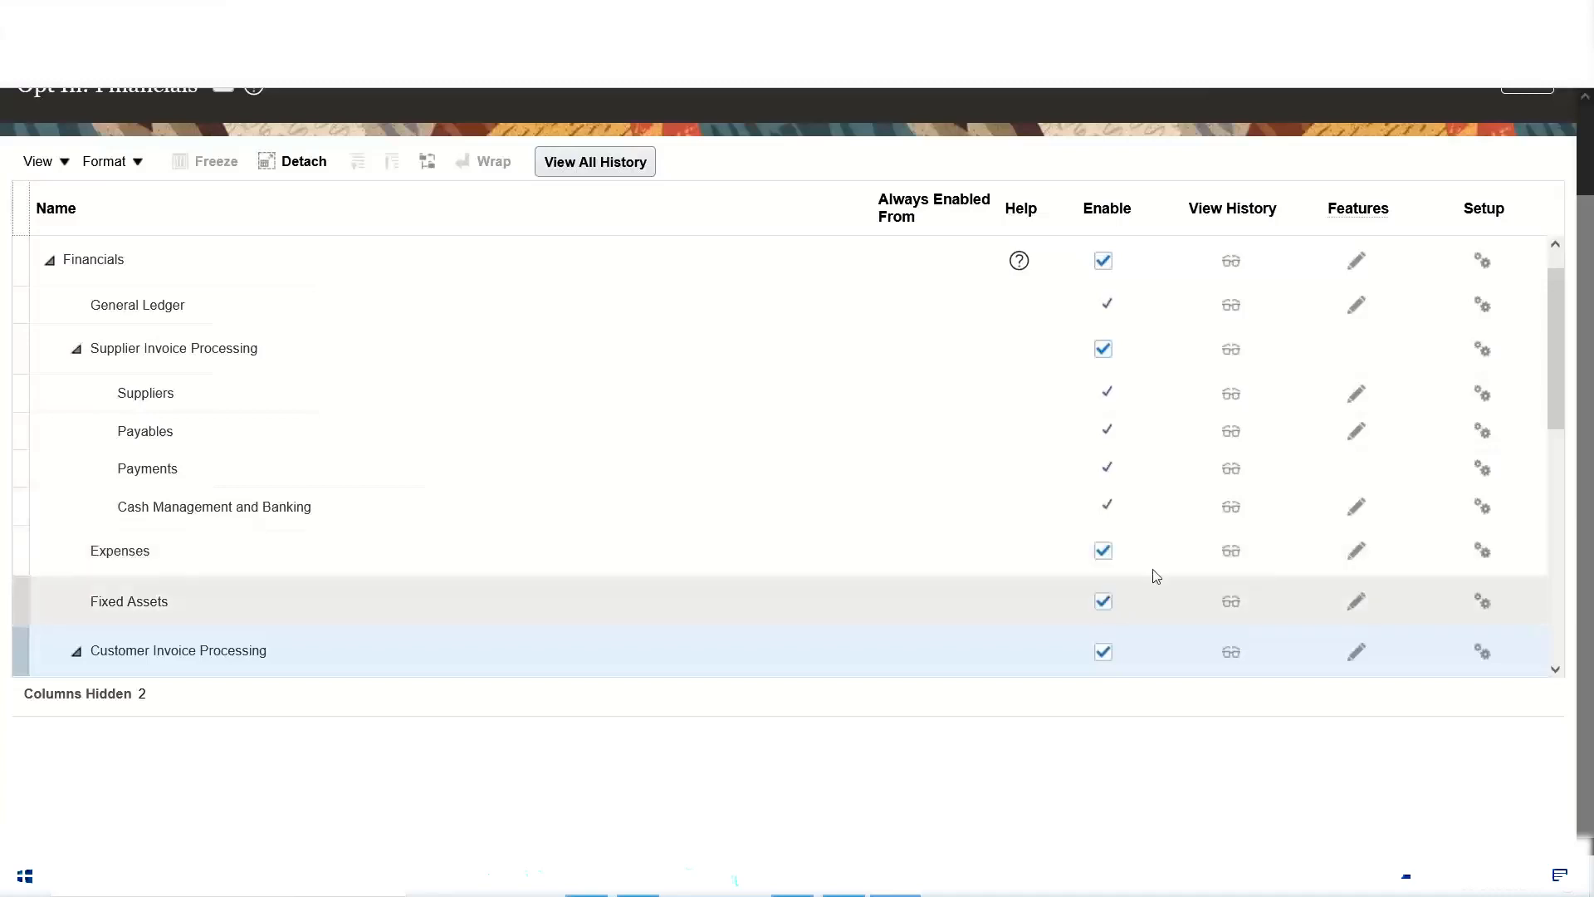
scroll(1156, 575, down, 2)
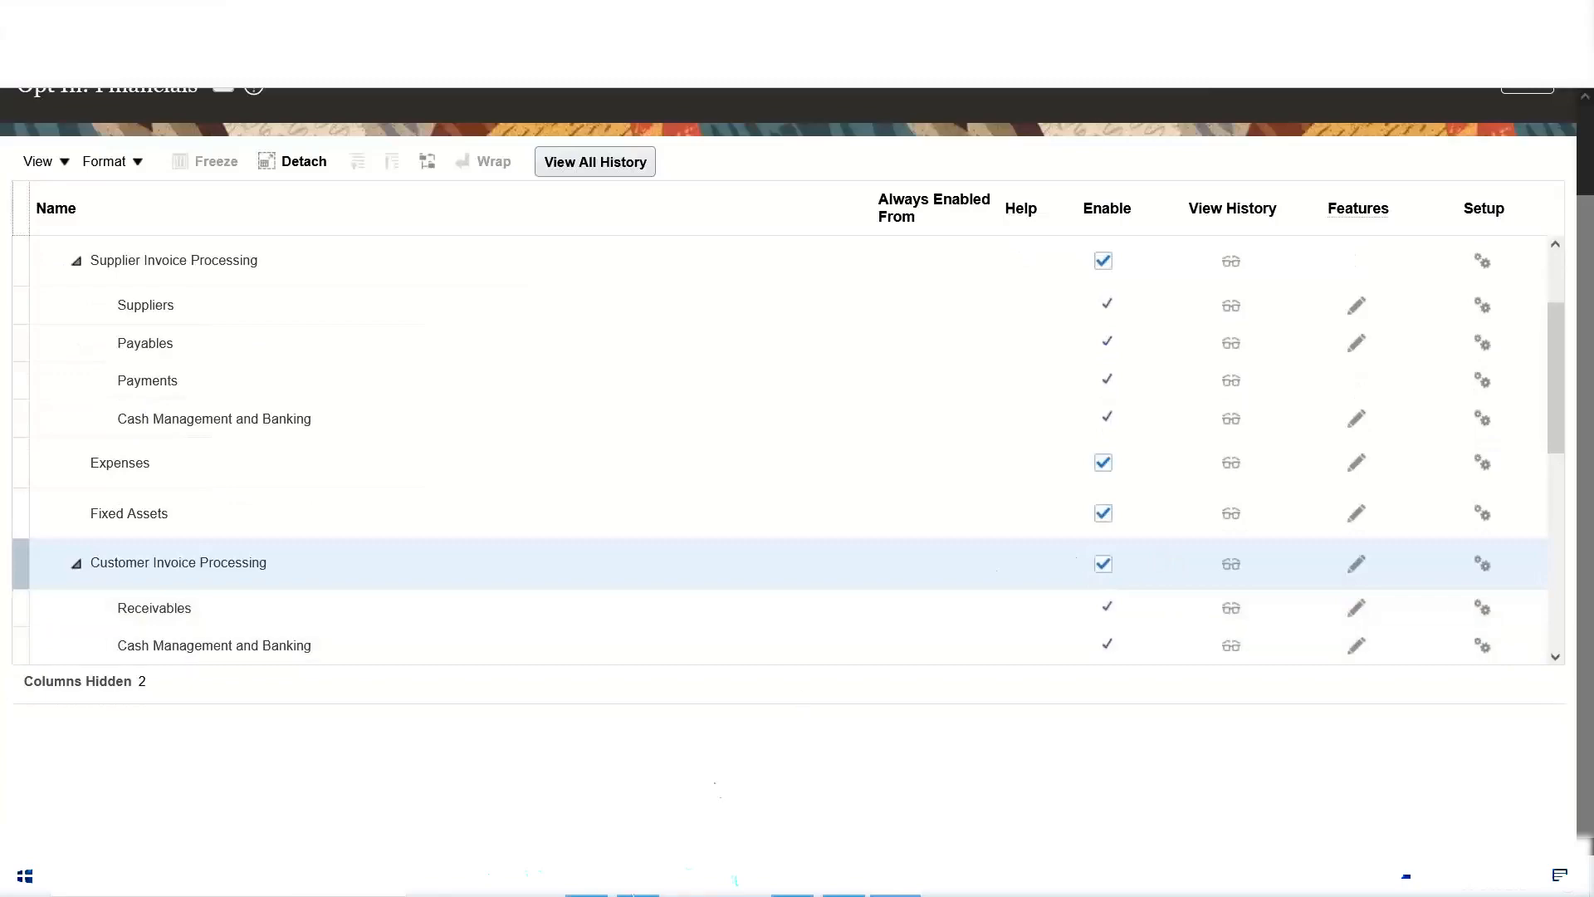
Step: Compare the Financials modules listed in the Excel class notes with the functional areas on the Oracle Financials opt-in page
key(alt+Tab)
click(1194, 654)
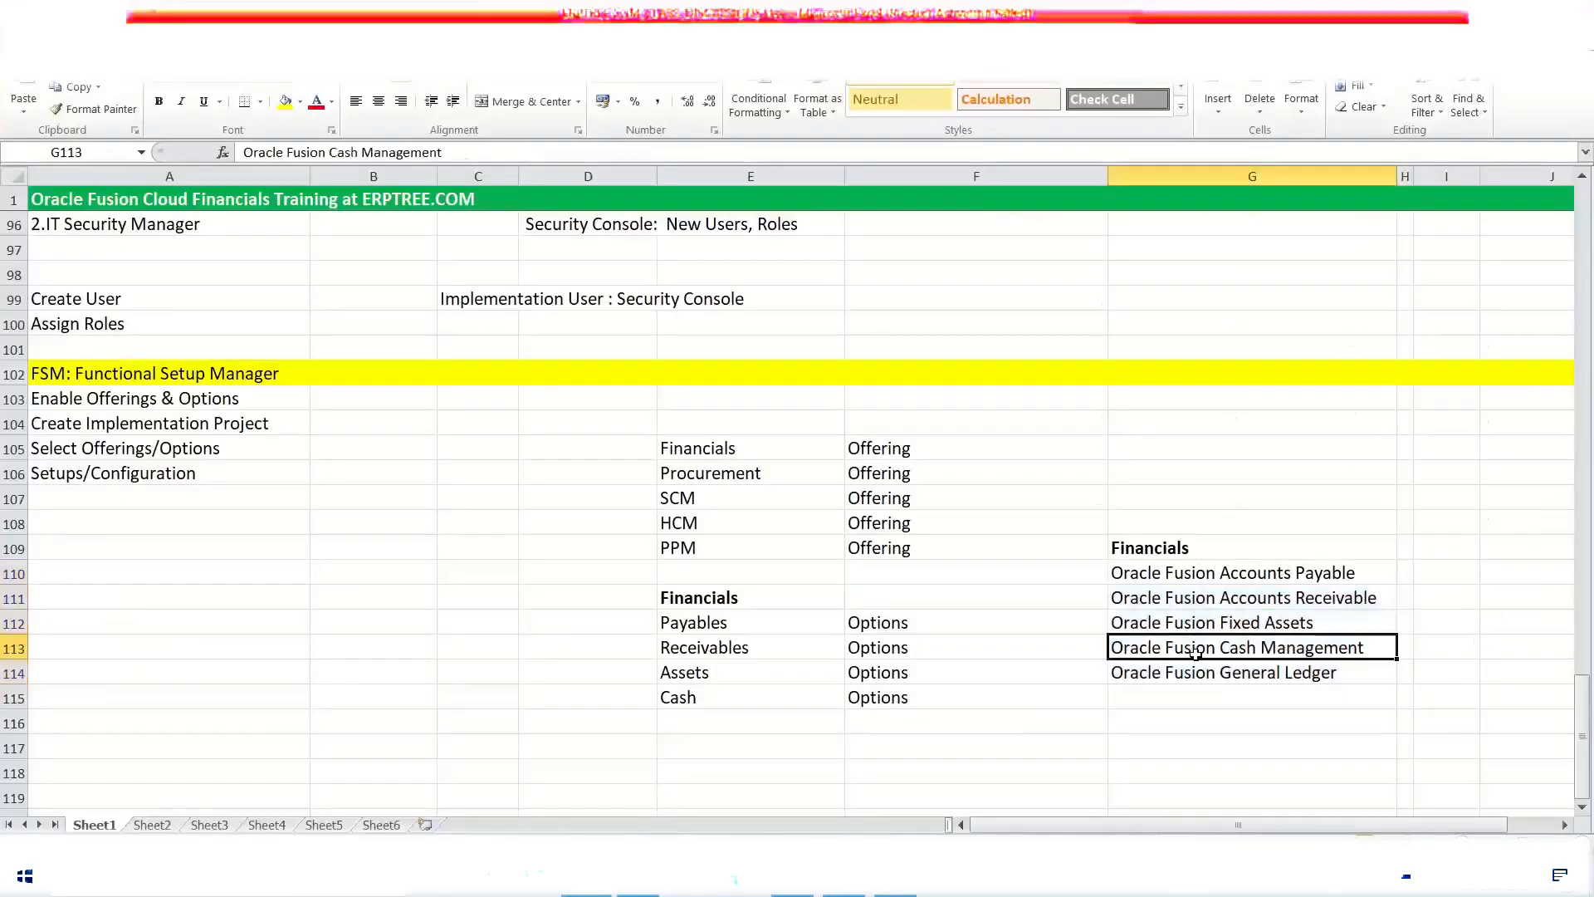
key(alt+Tab)
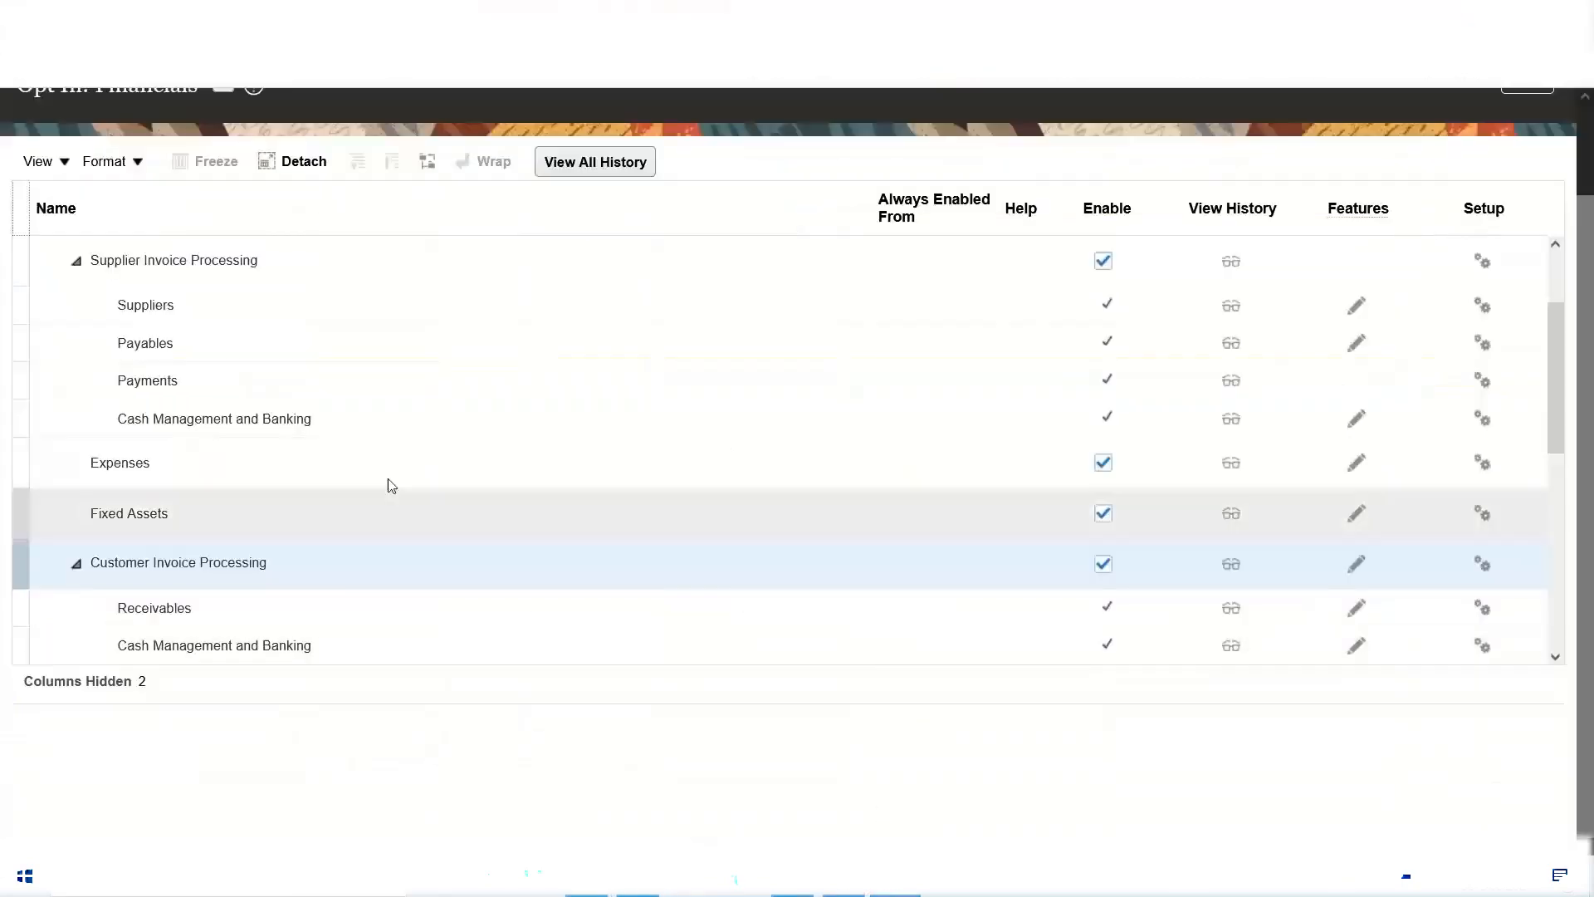
scroll(324, 431, up, 2)
scroll(324, 431, up, 2)
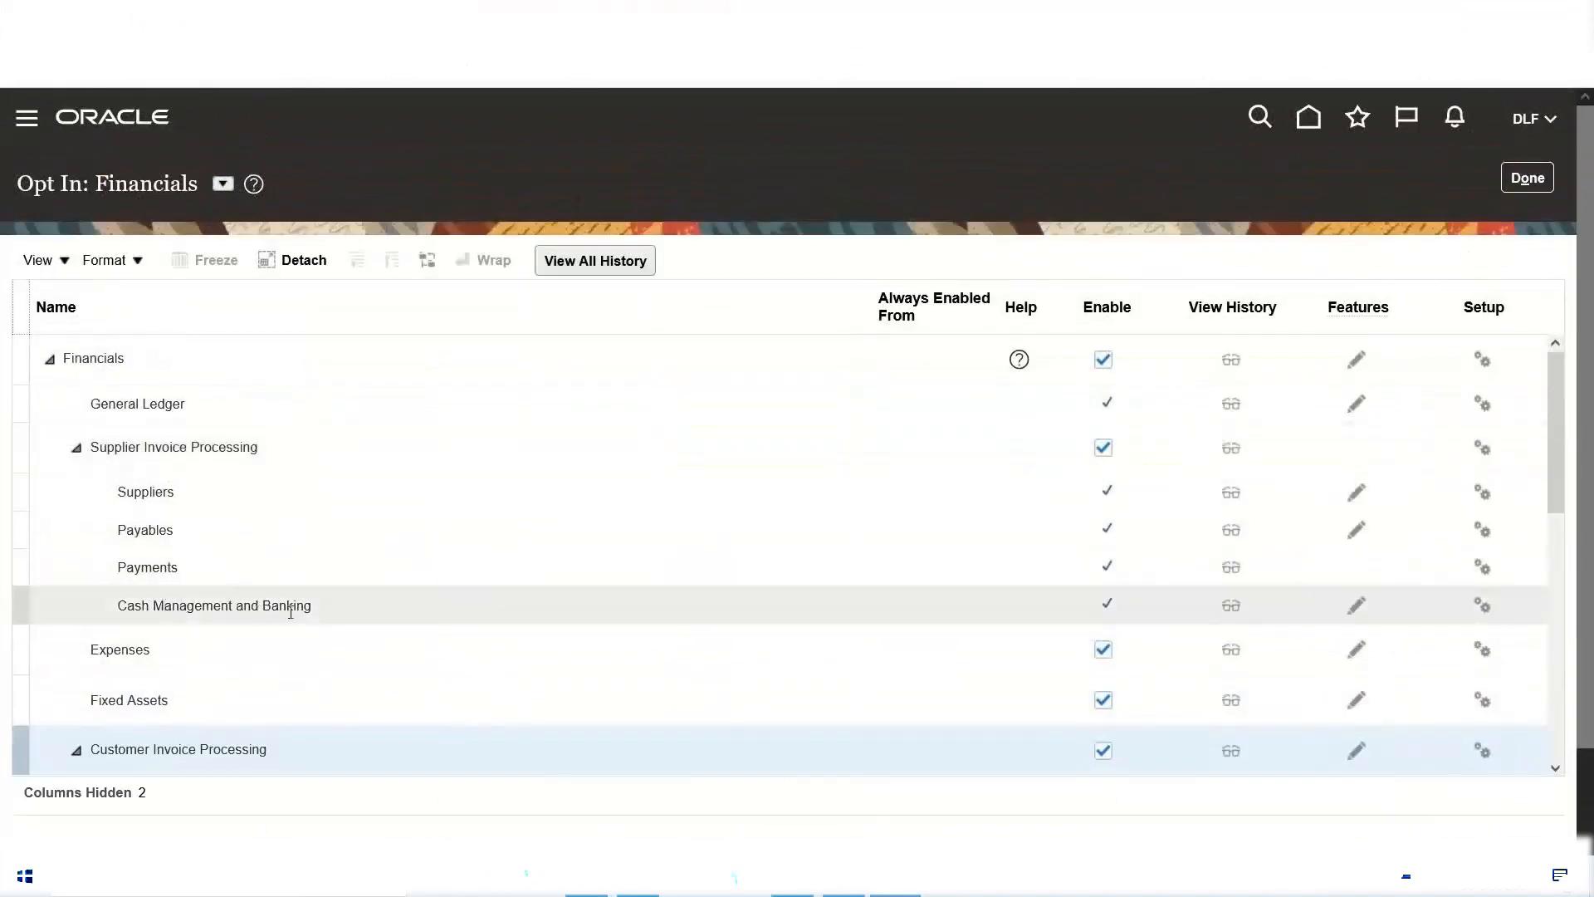
scroll(534, 509, down, 2)
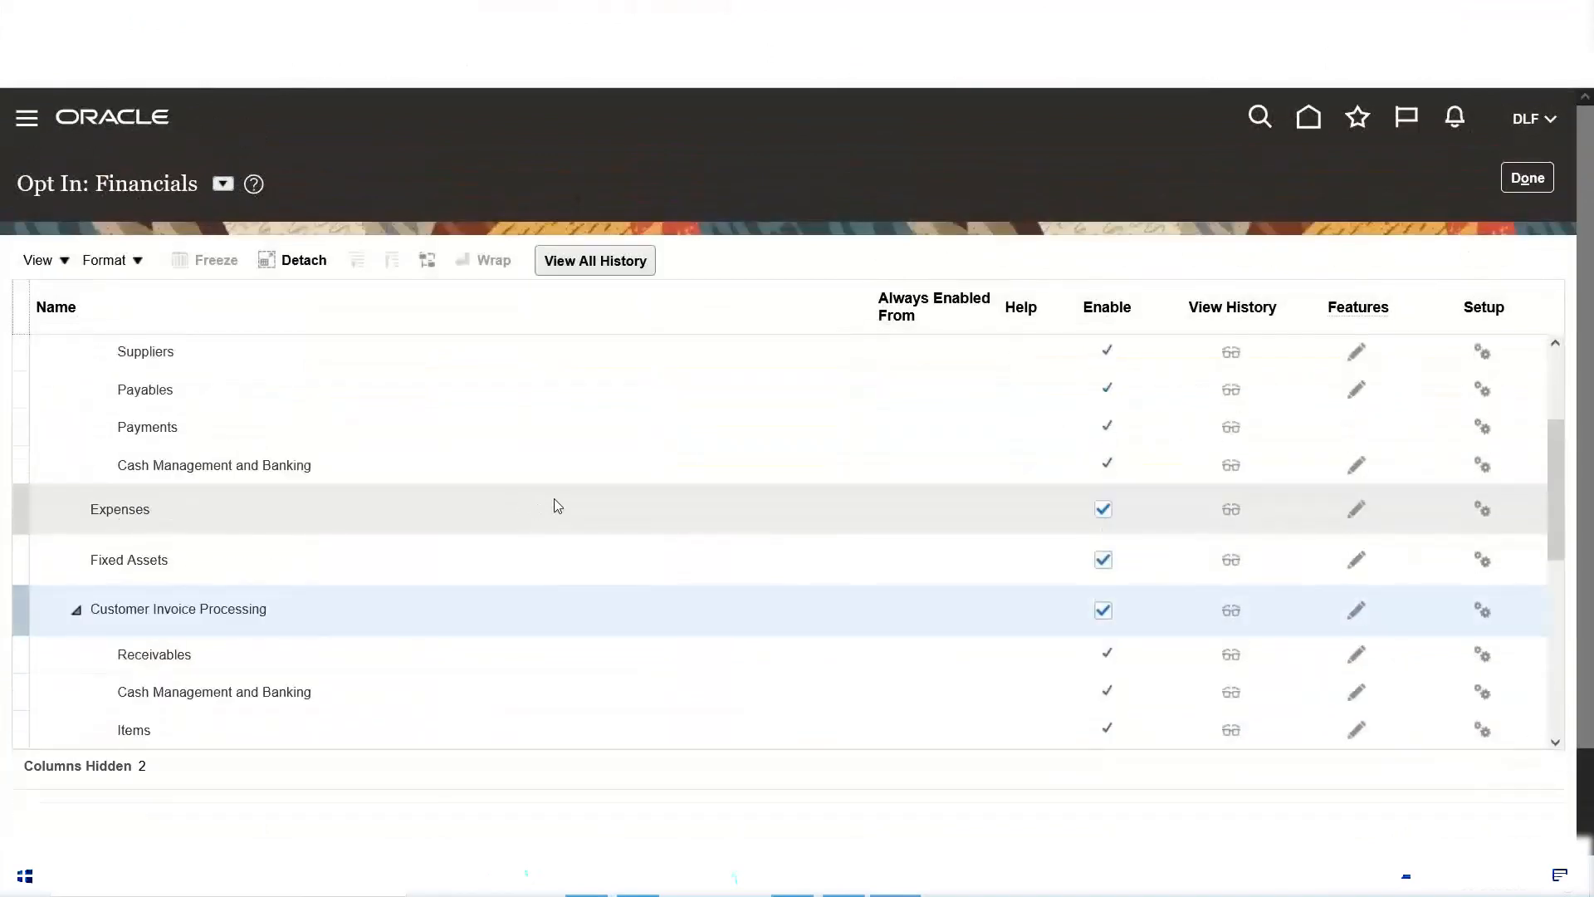
scroll(552, 505, down, 2)
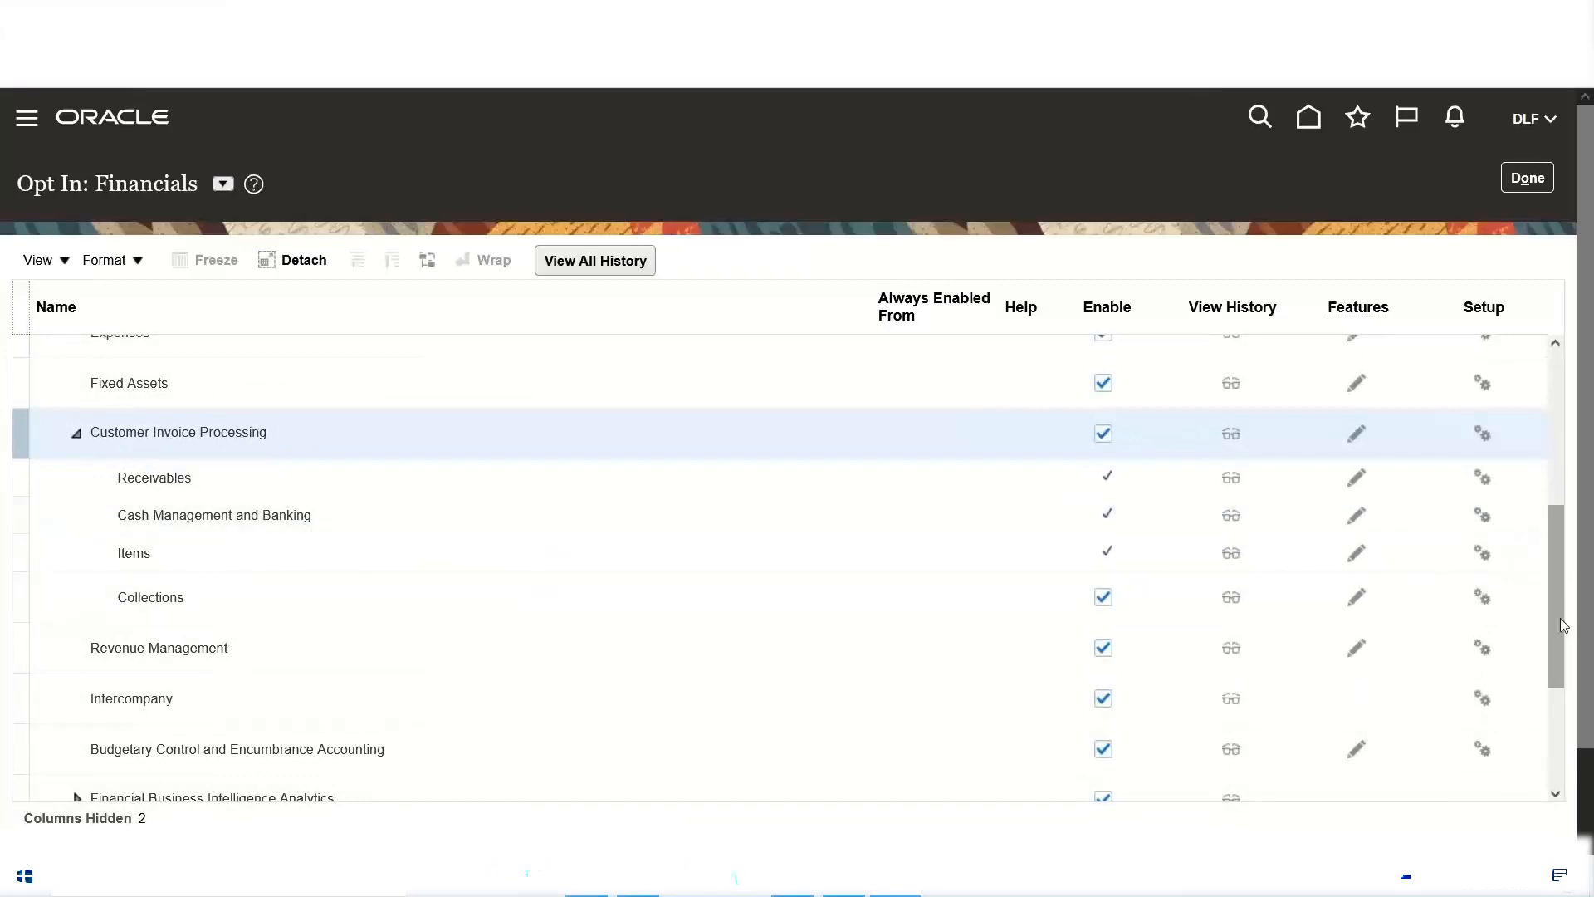
drag(1558, 636, 1556, 761)
drag(1546, 688, 1501, 418)
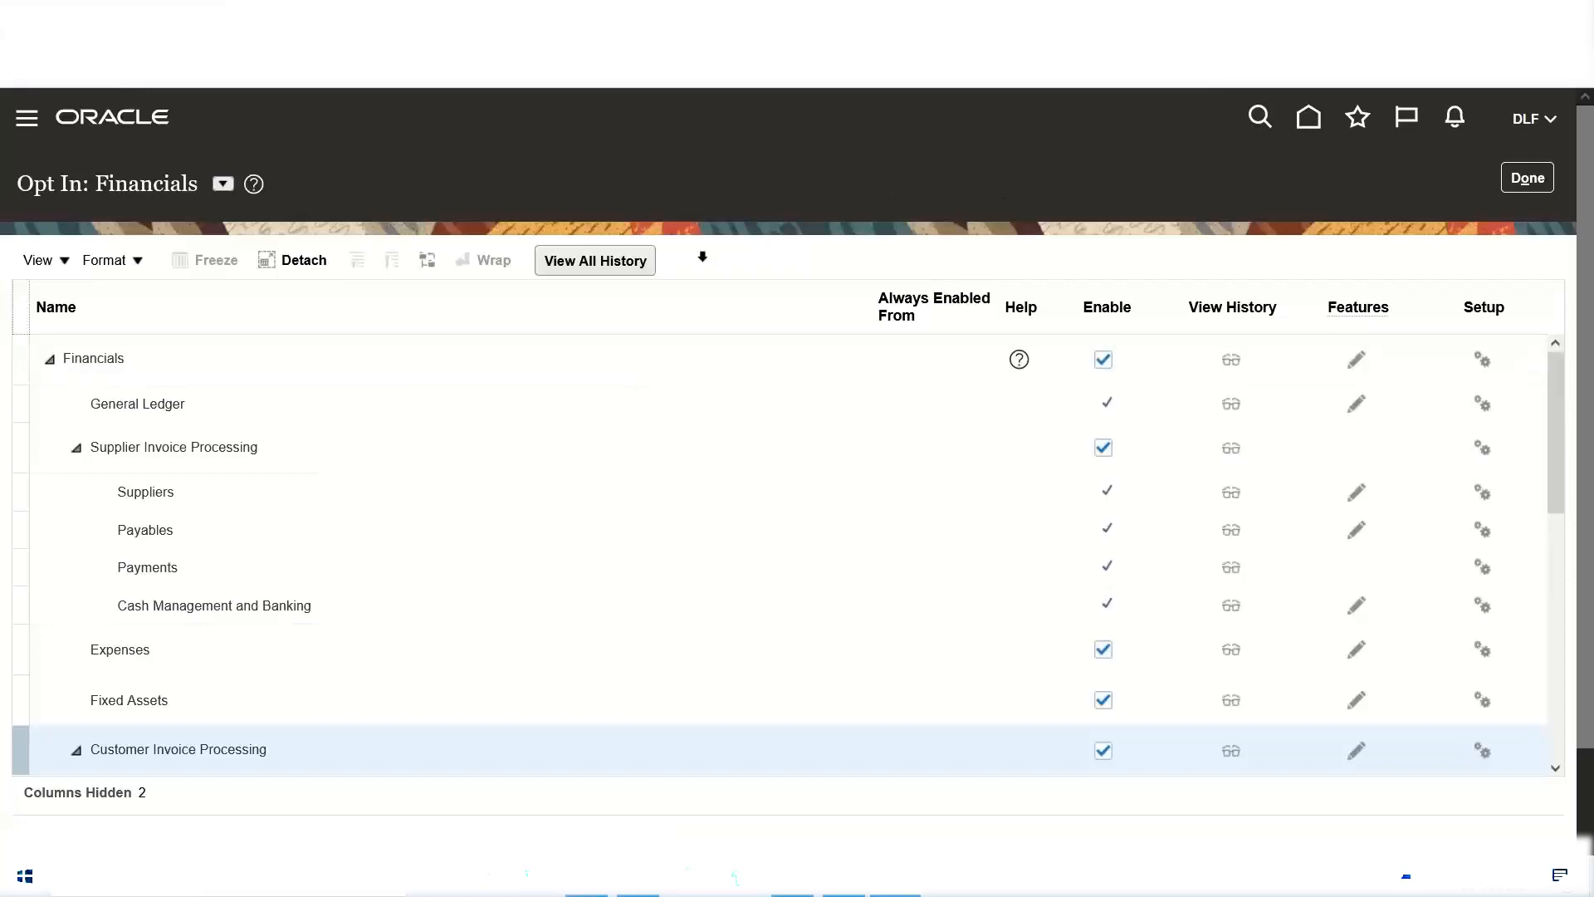
Step: Open the Financials offering's features, look through the whole feature list and return to the Offerings page
click(1360, 304)
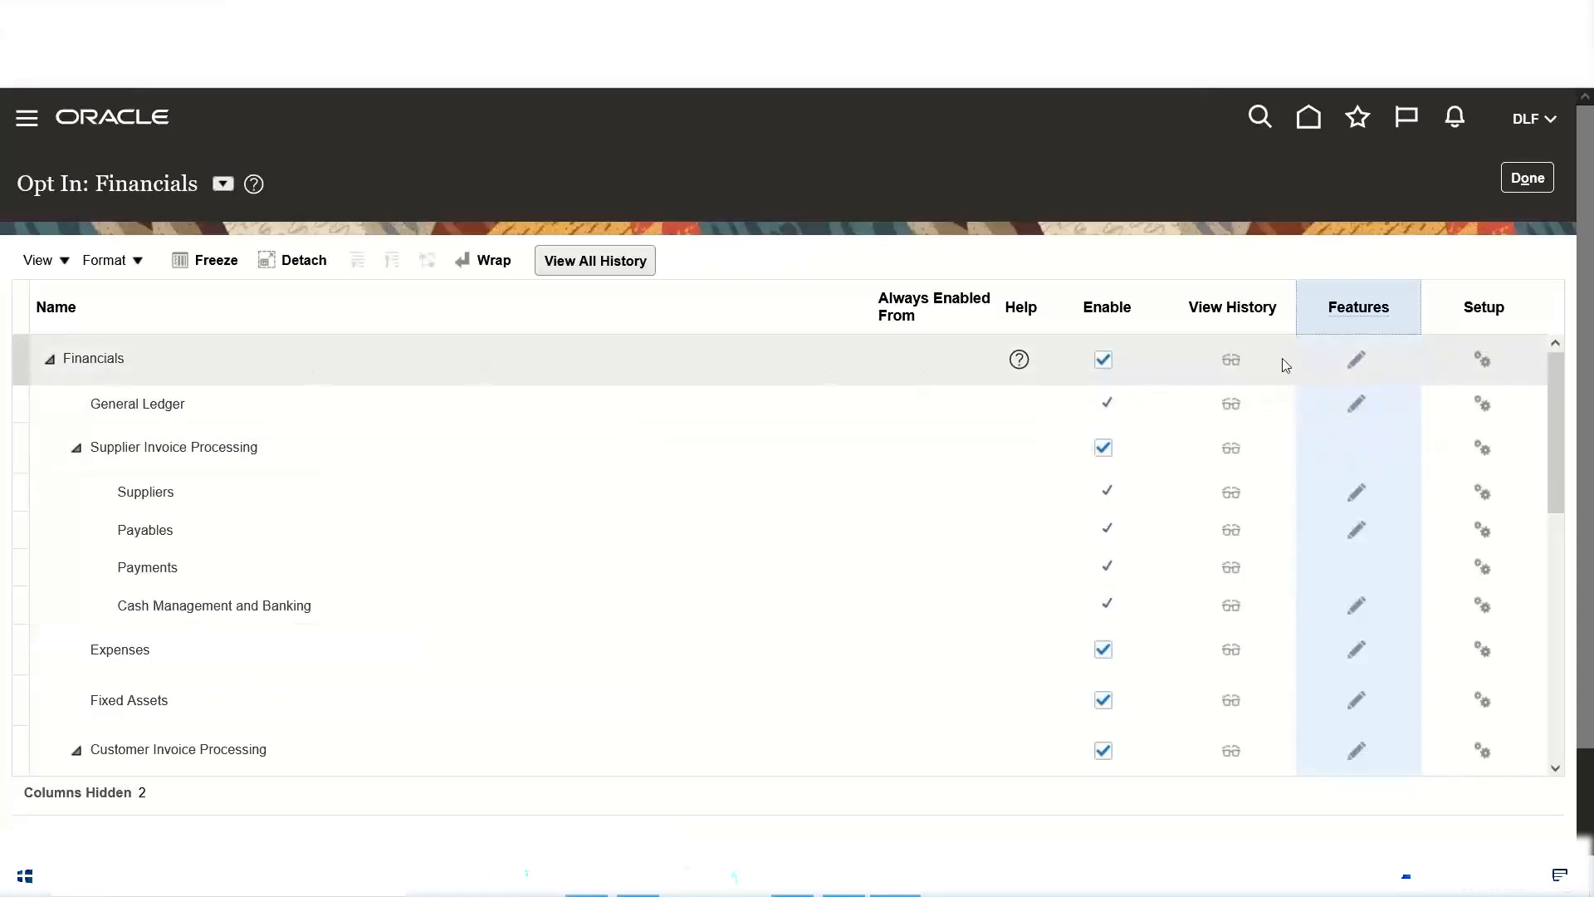
click(1357, 362)
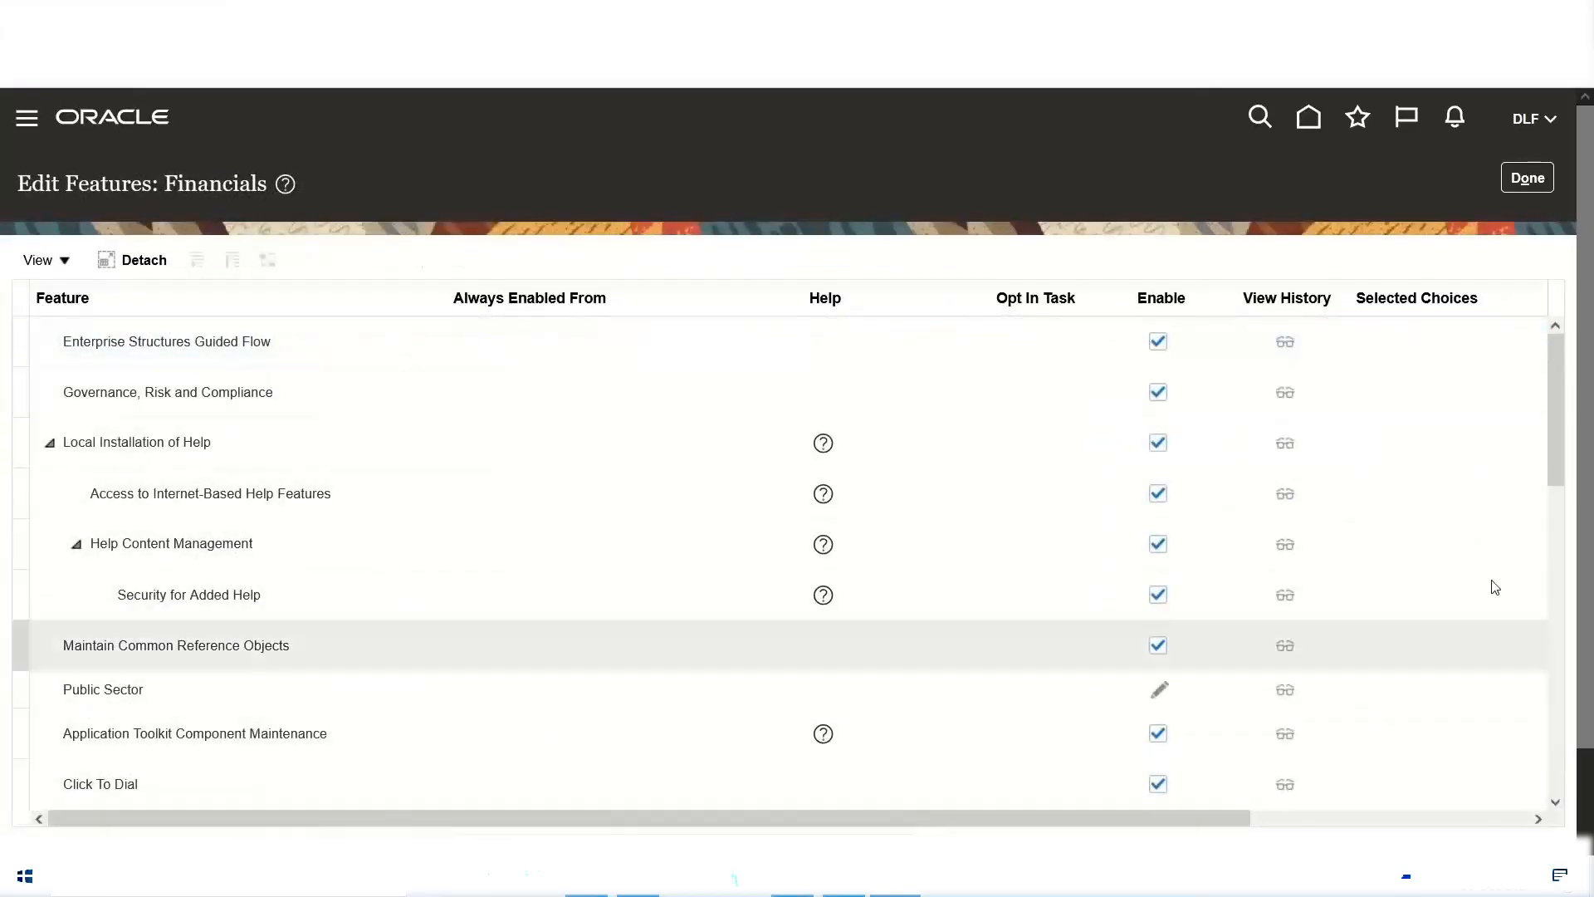
drag(1558, 385, 1548, 694)
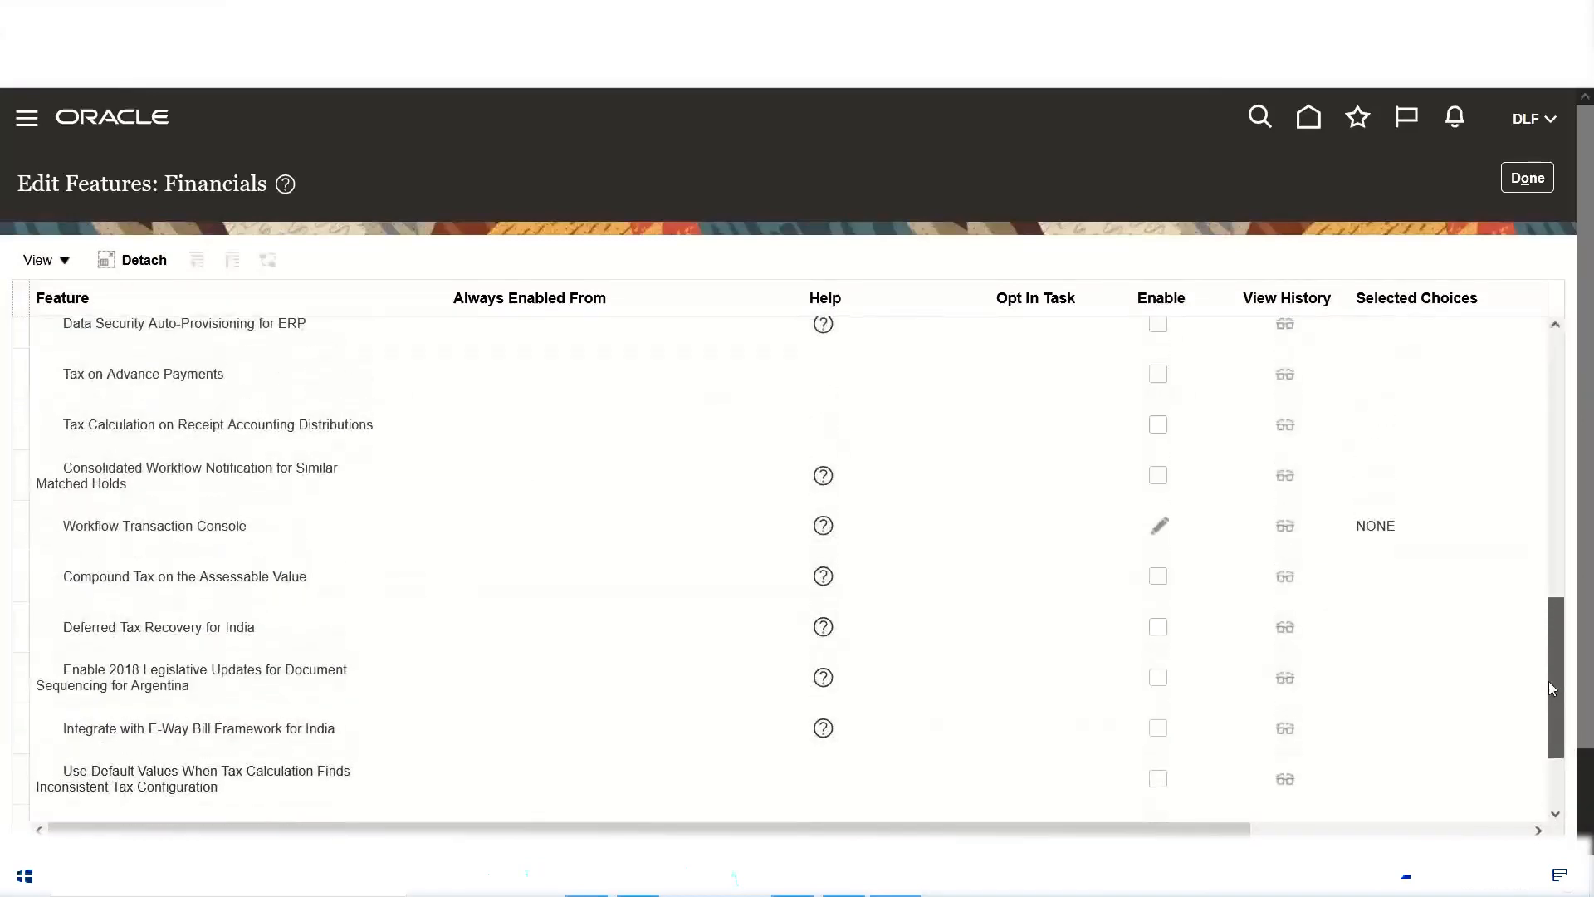
drag(1549, 682, 1569, 359)
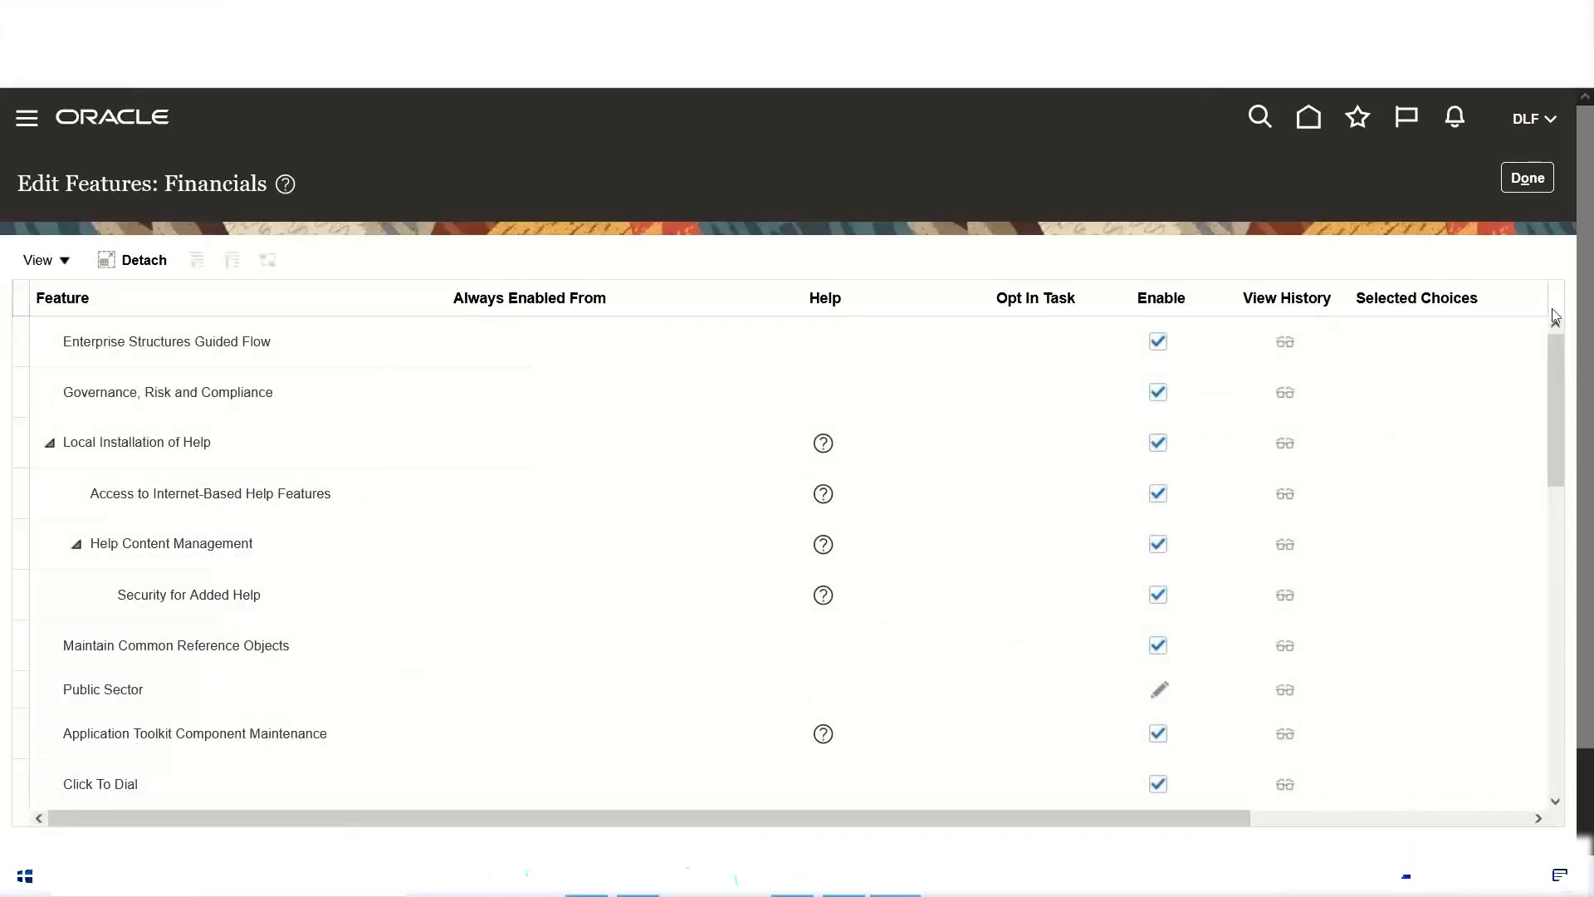
click(1528, 177)
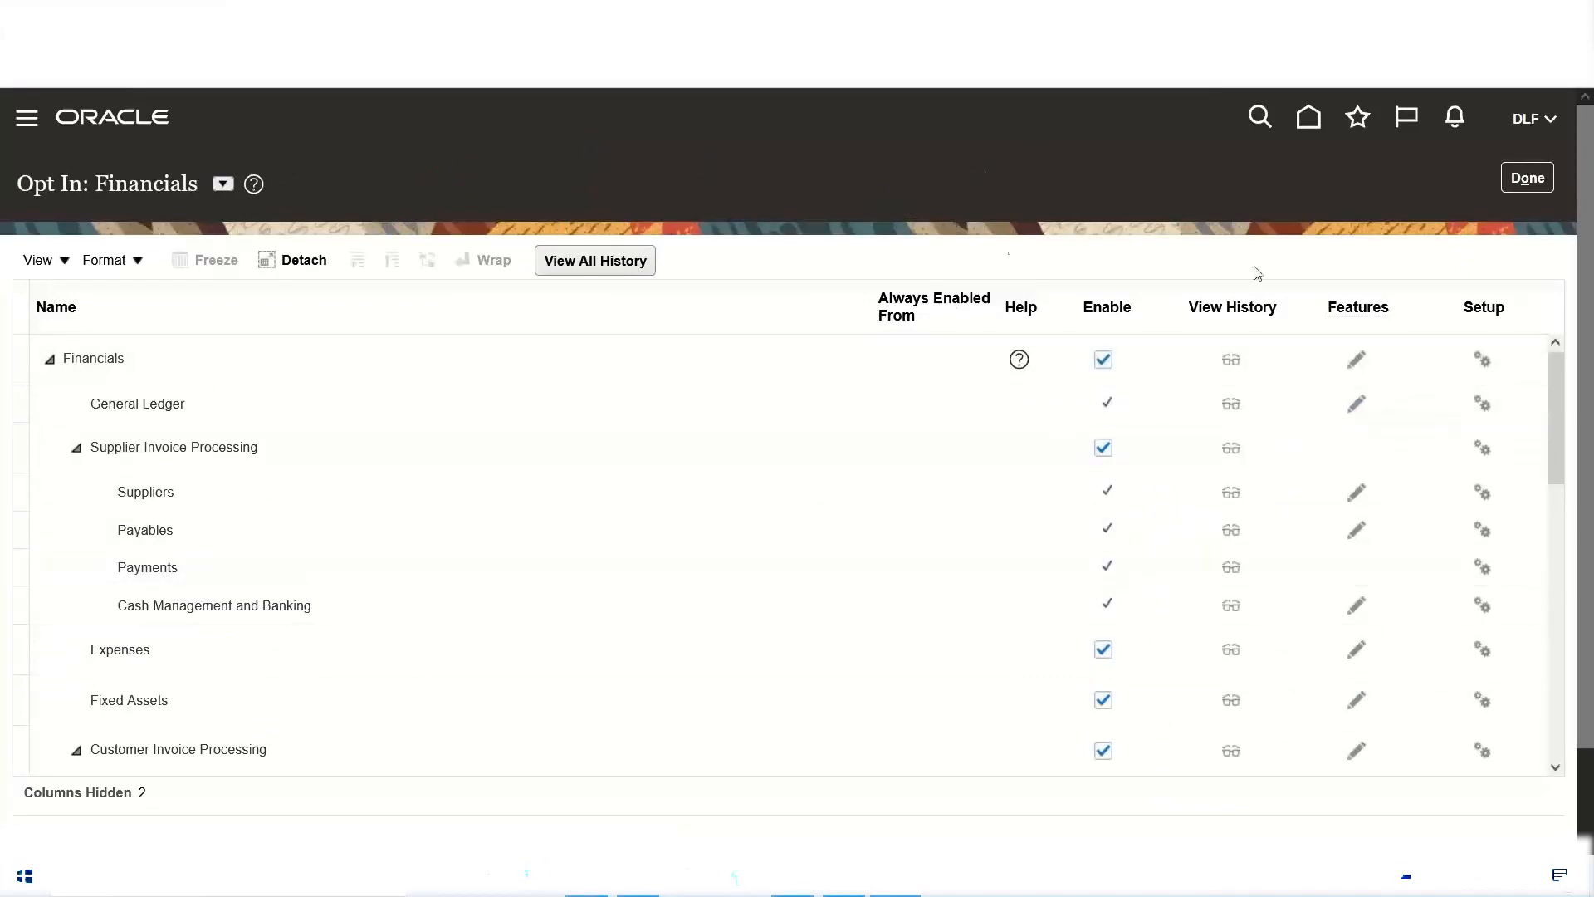
click(1536, 180)
Step: Check the Procurement entry in the Excel notes, select the Procurement offering in Oracle, check its status and open its opt-in features
click(588, 892)
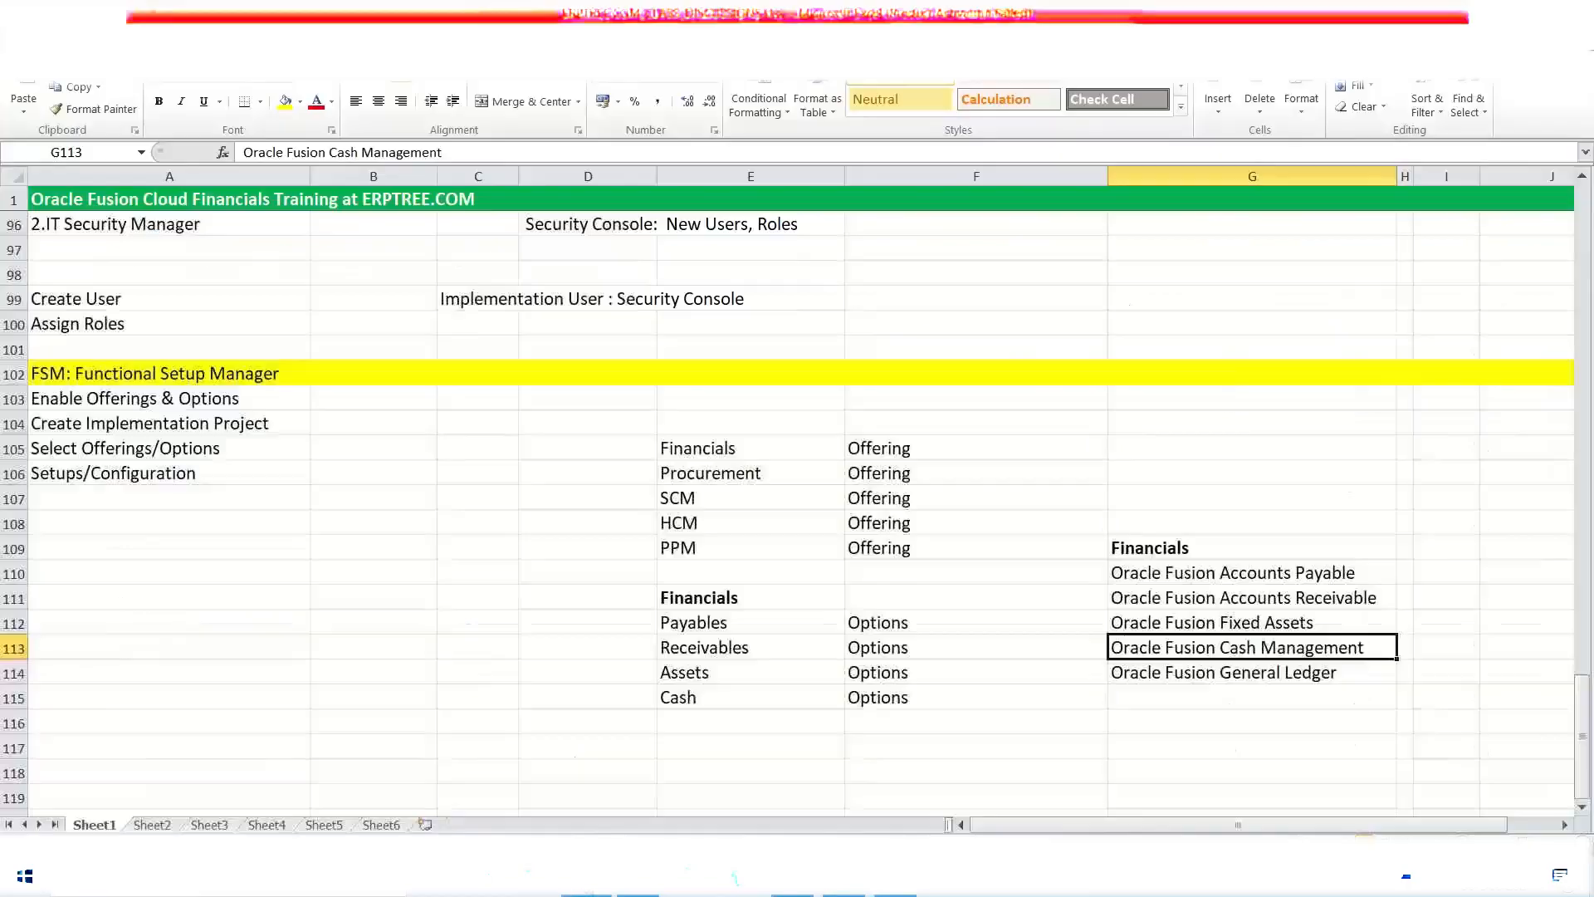
click(688, 475)
click(895, 892)
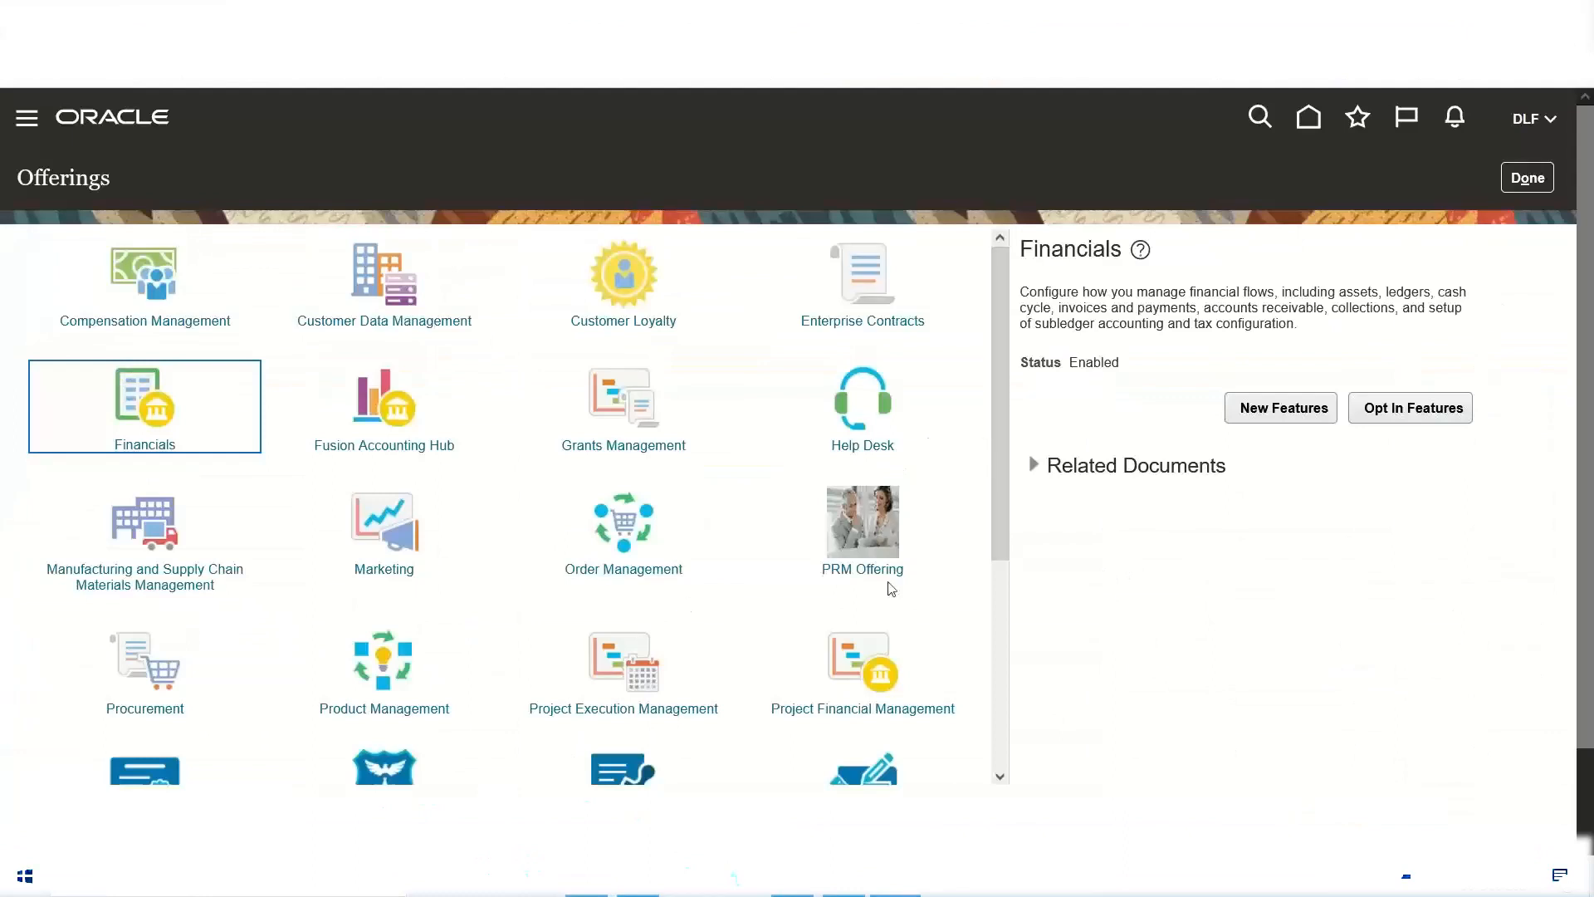
click(128, 660)
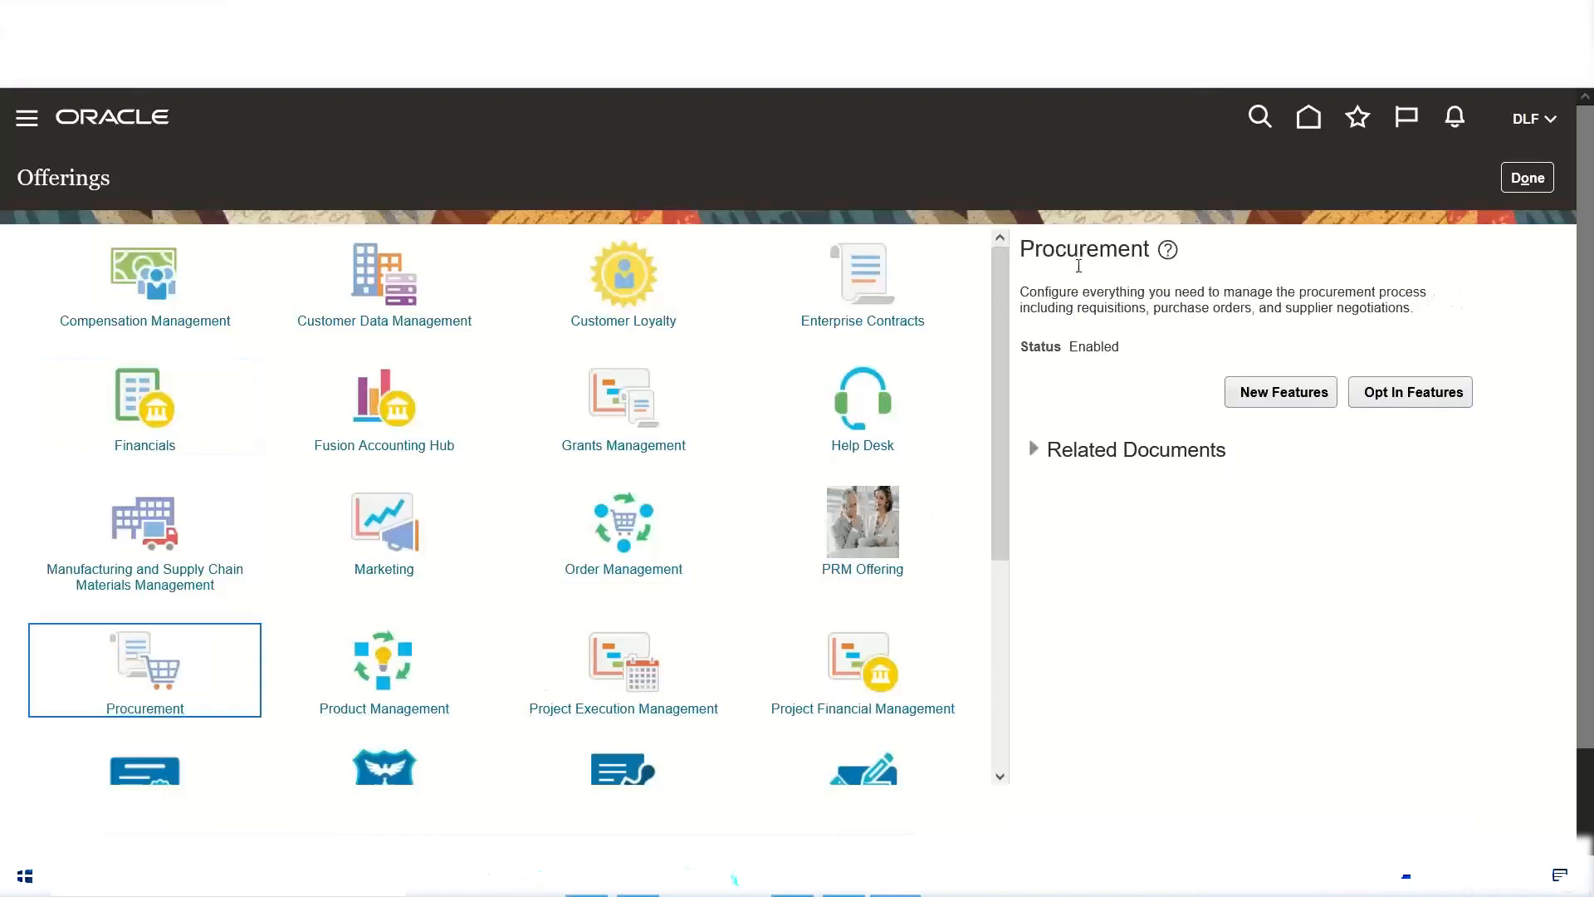
double_click(1098, 354)
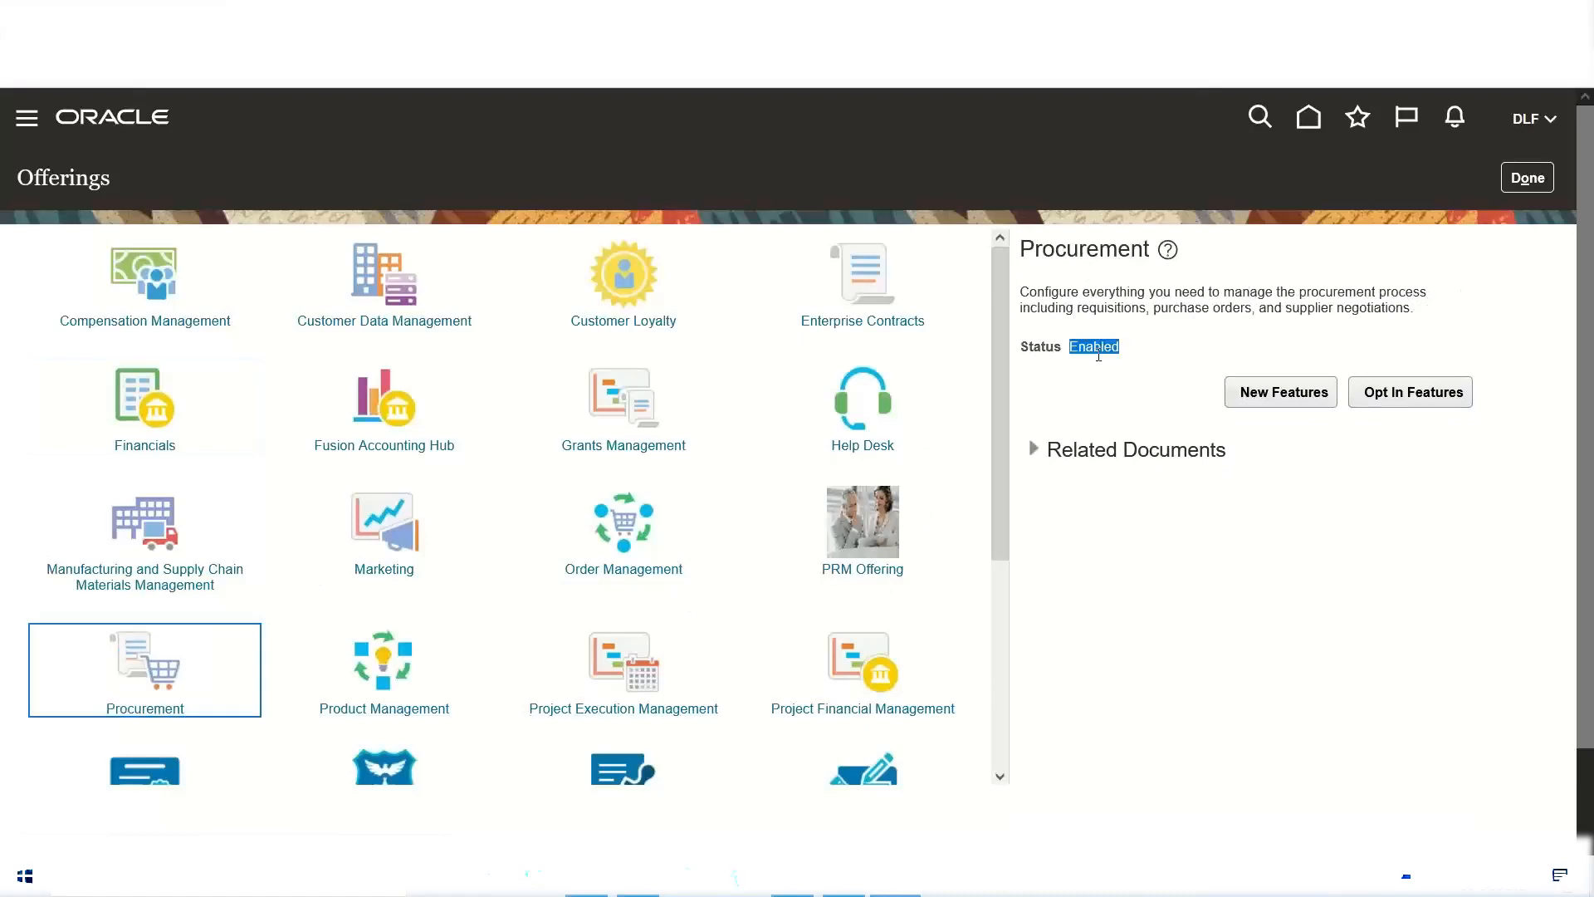
click(1429, 403)
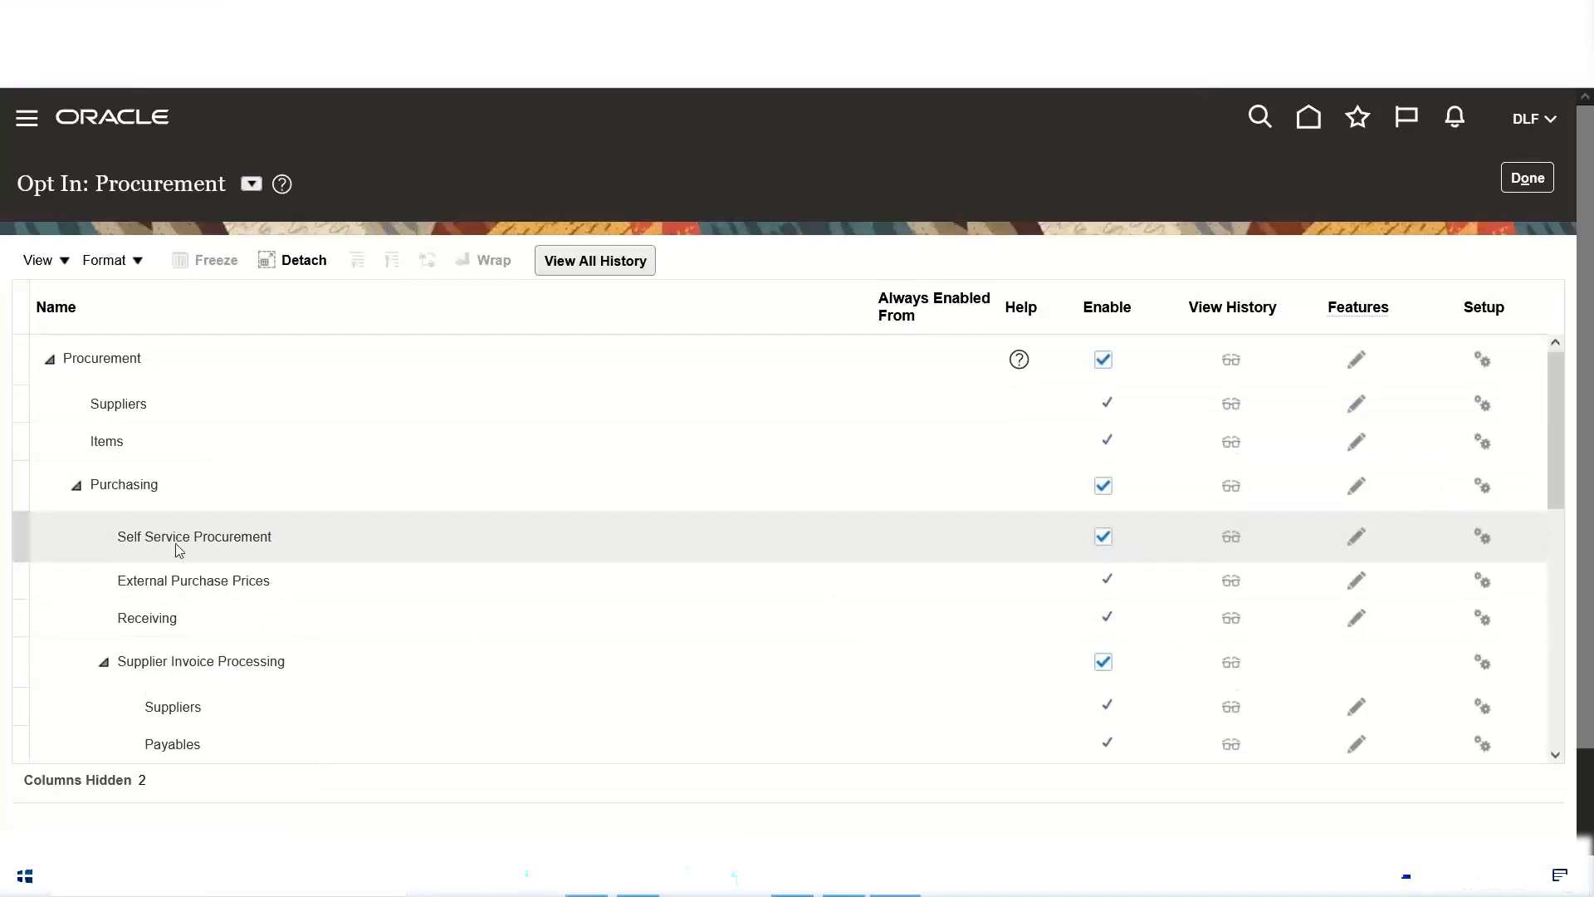
Step: Examine which functional areas are enabled under Procurement, from Suppliers to Business Intelligence Analytics, and return to the Offerings page
scroll(177, 545, down, 3)
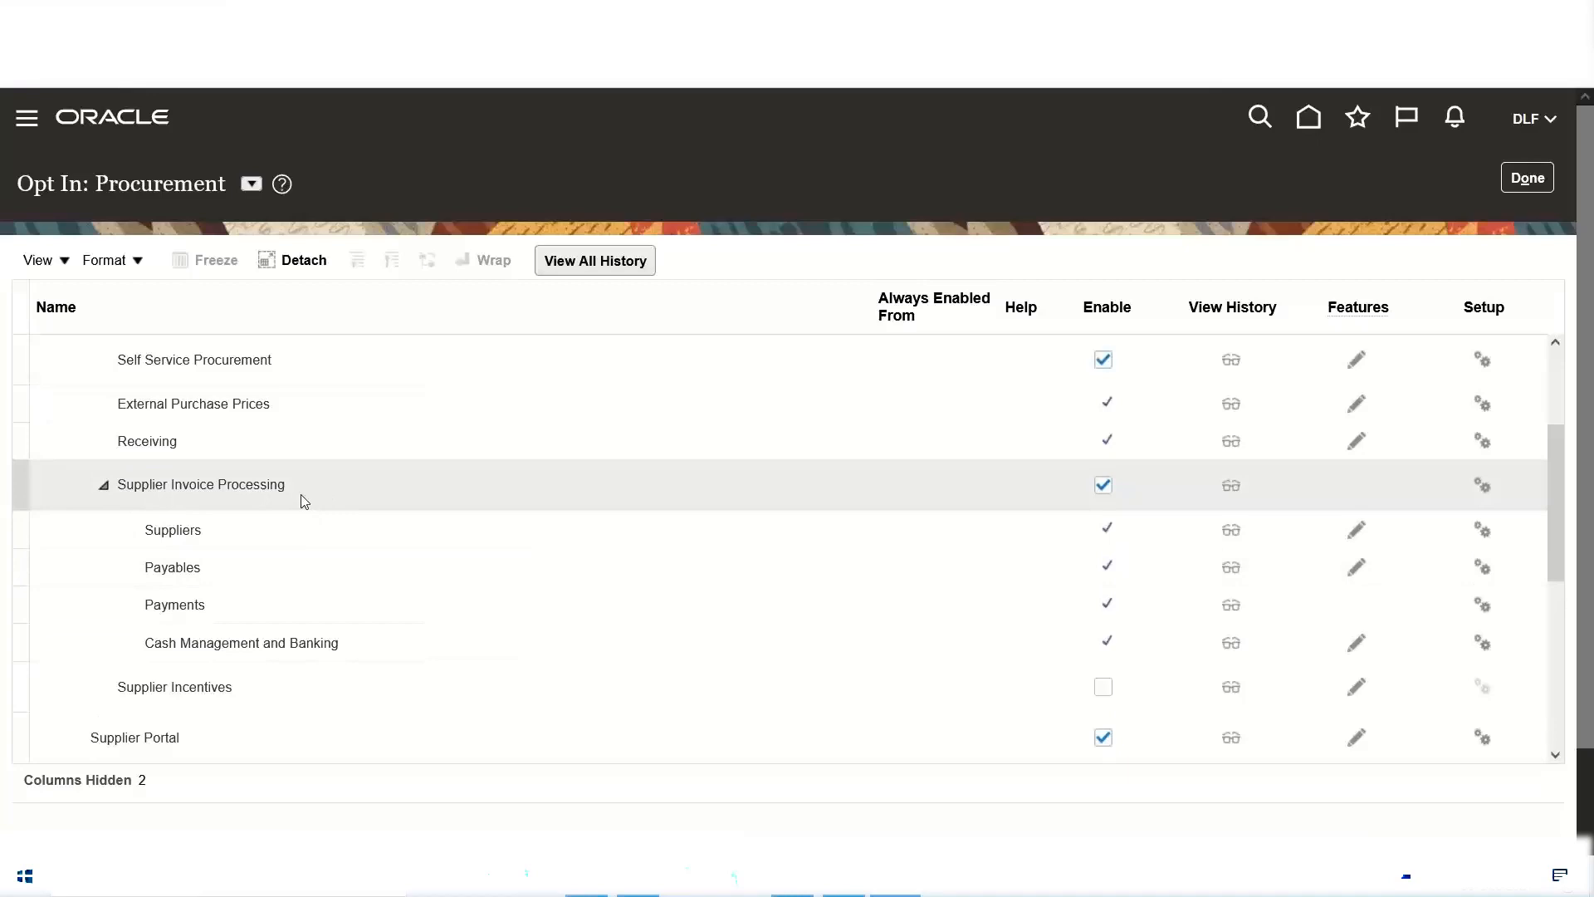
scroll(304, 500, down, 2)
scroll(304, 501, down, 2)
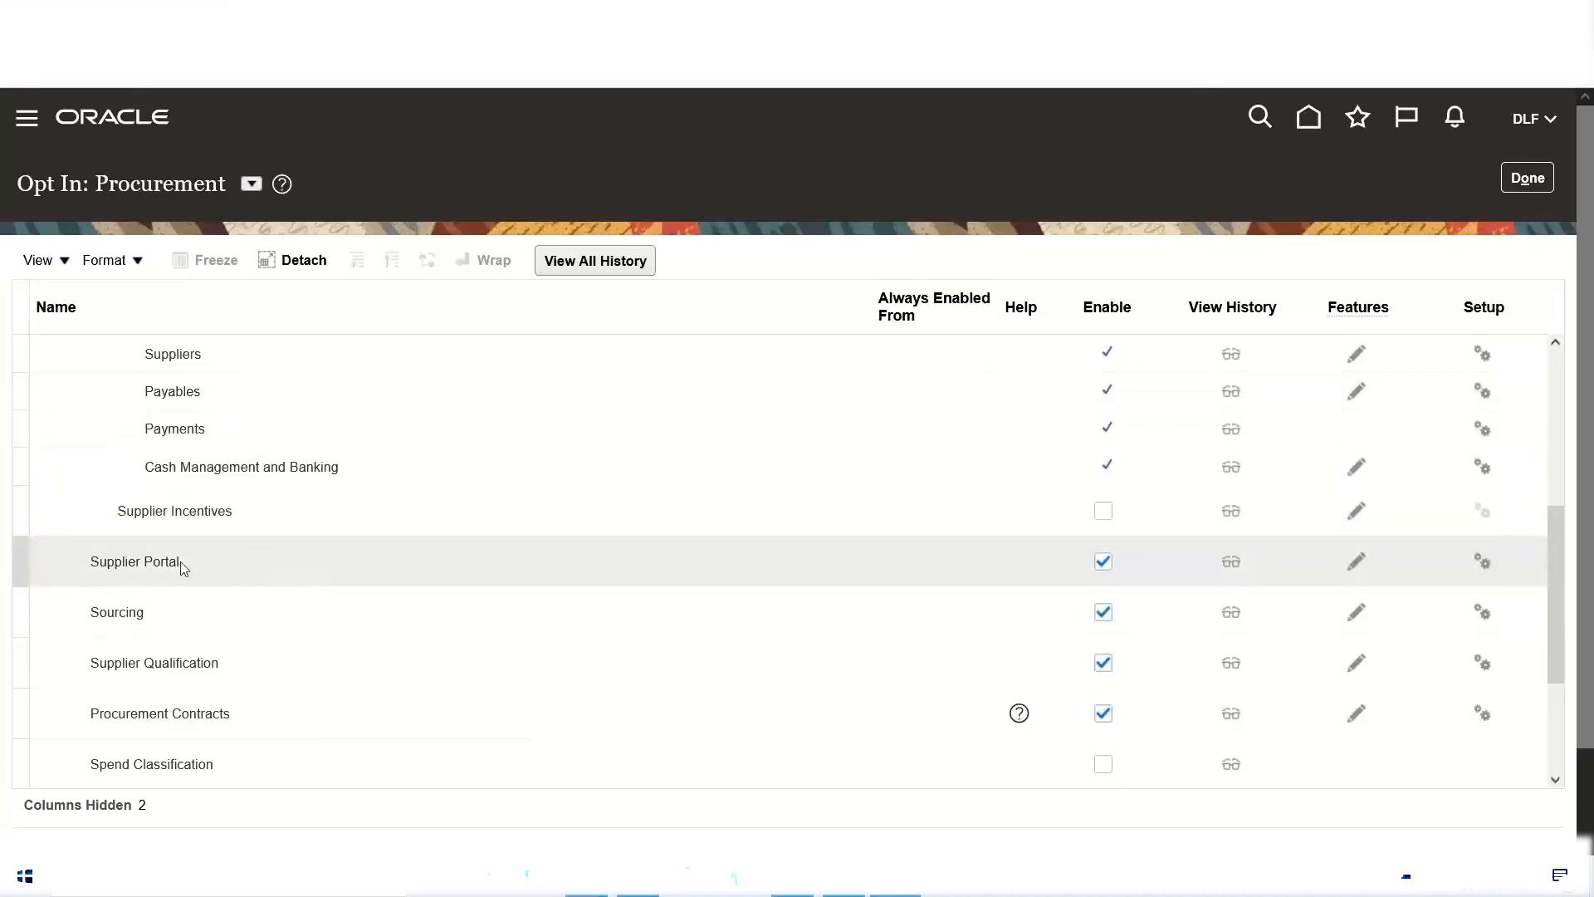
scroll(181, 562, down, 2)
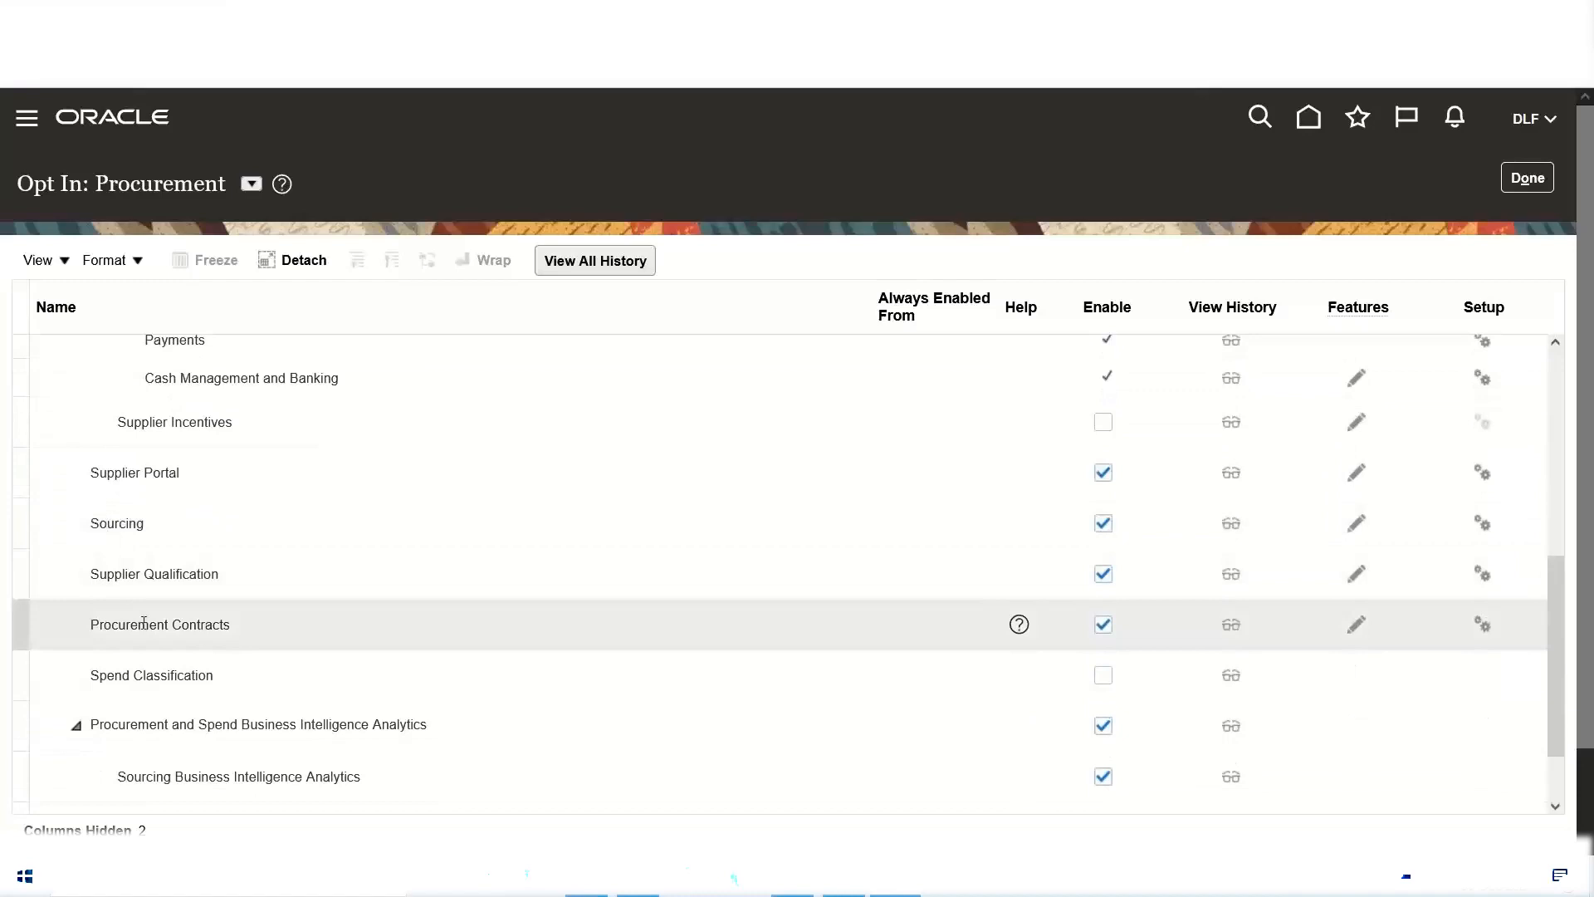
scroll(166, 568, up, 10)
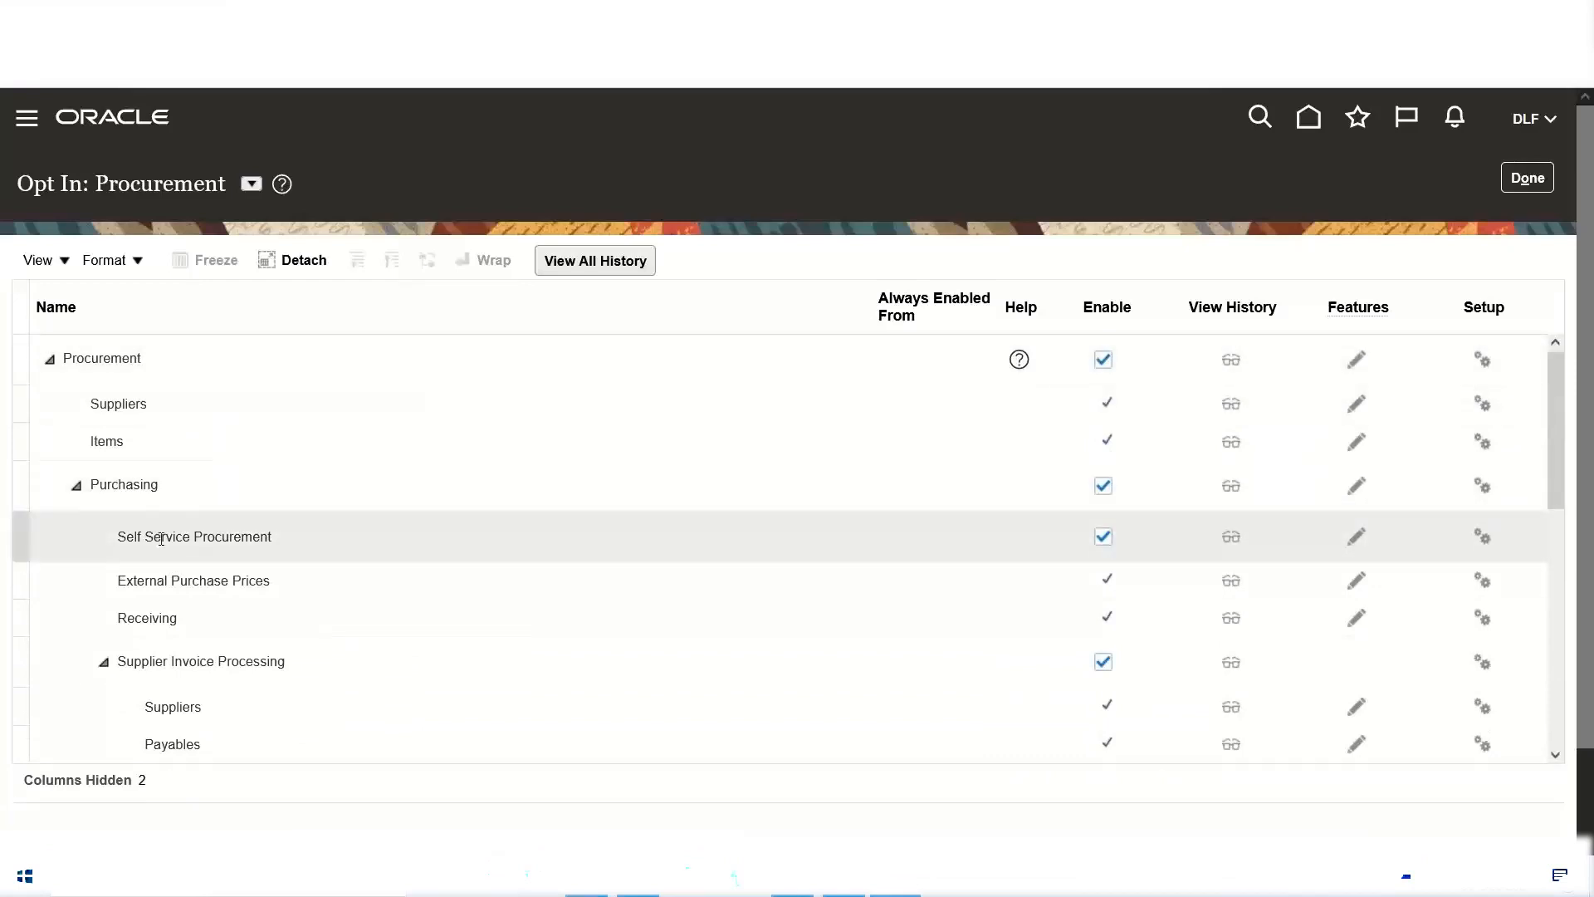
scroll(213, 627, down, 2)
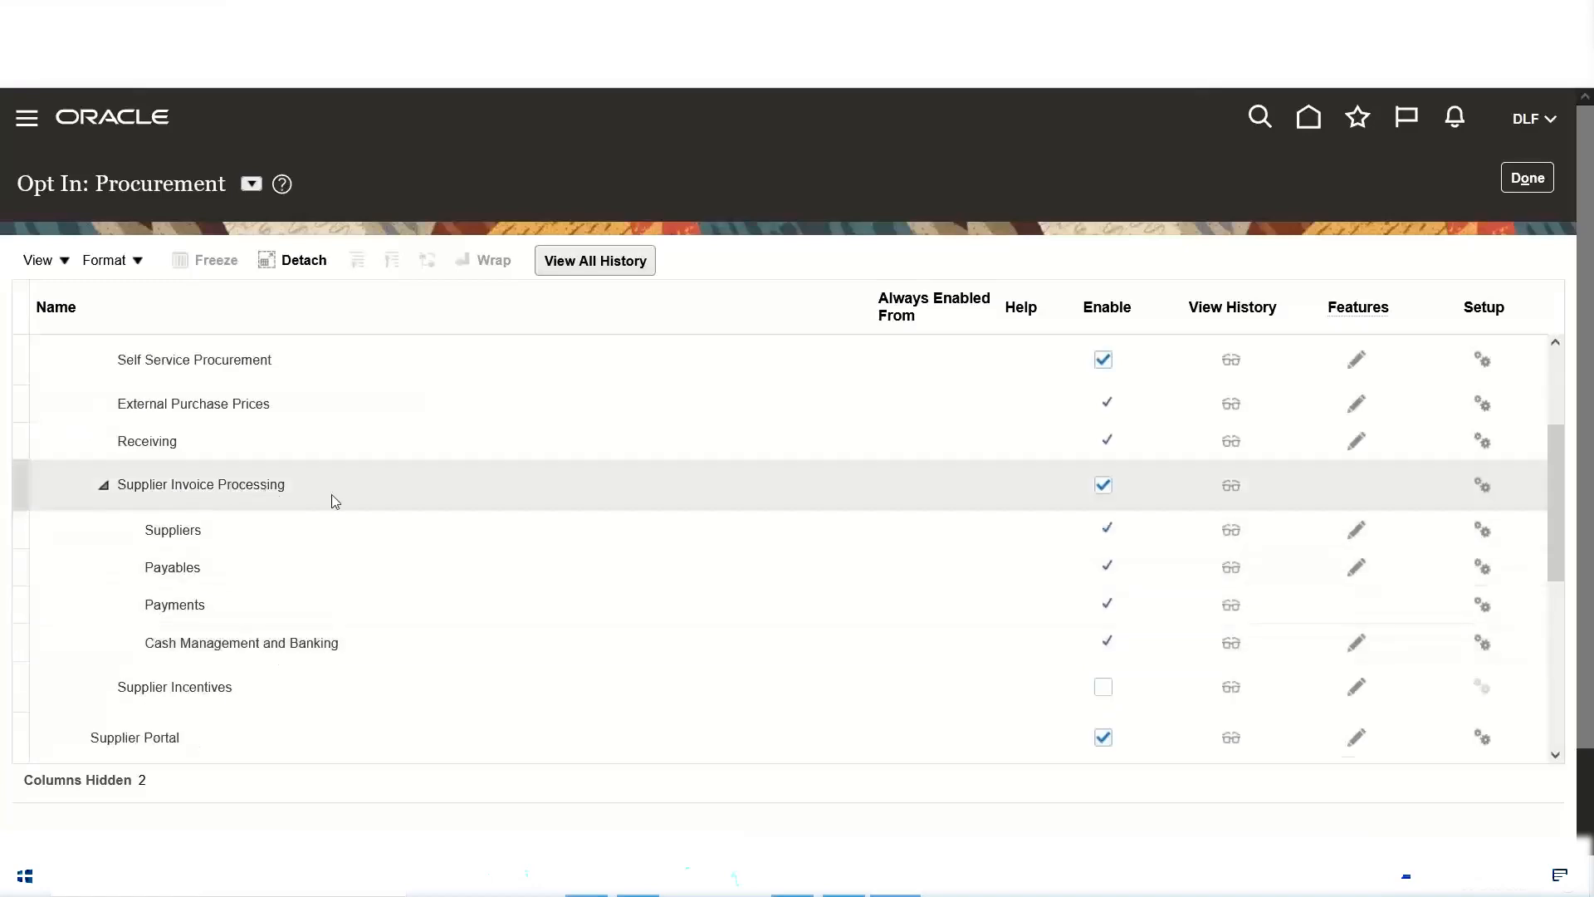
scroll(332, 499, down, 1)
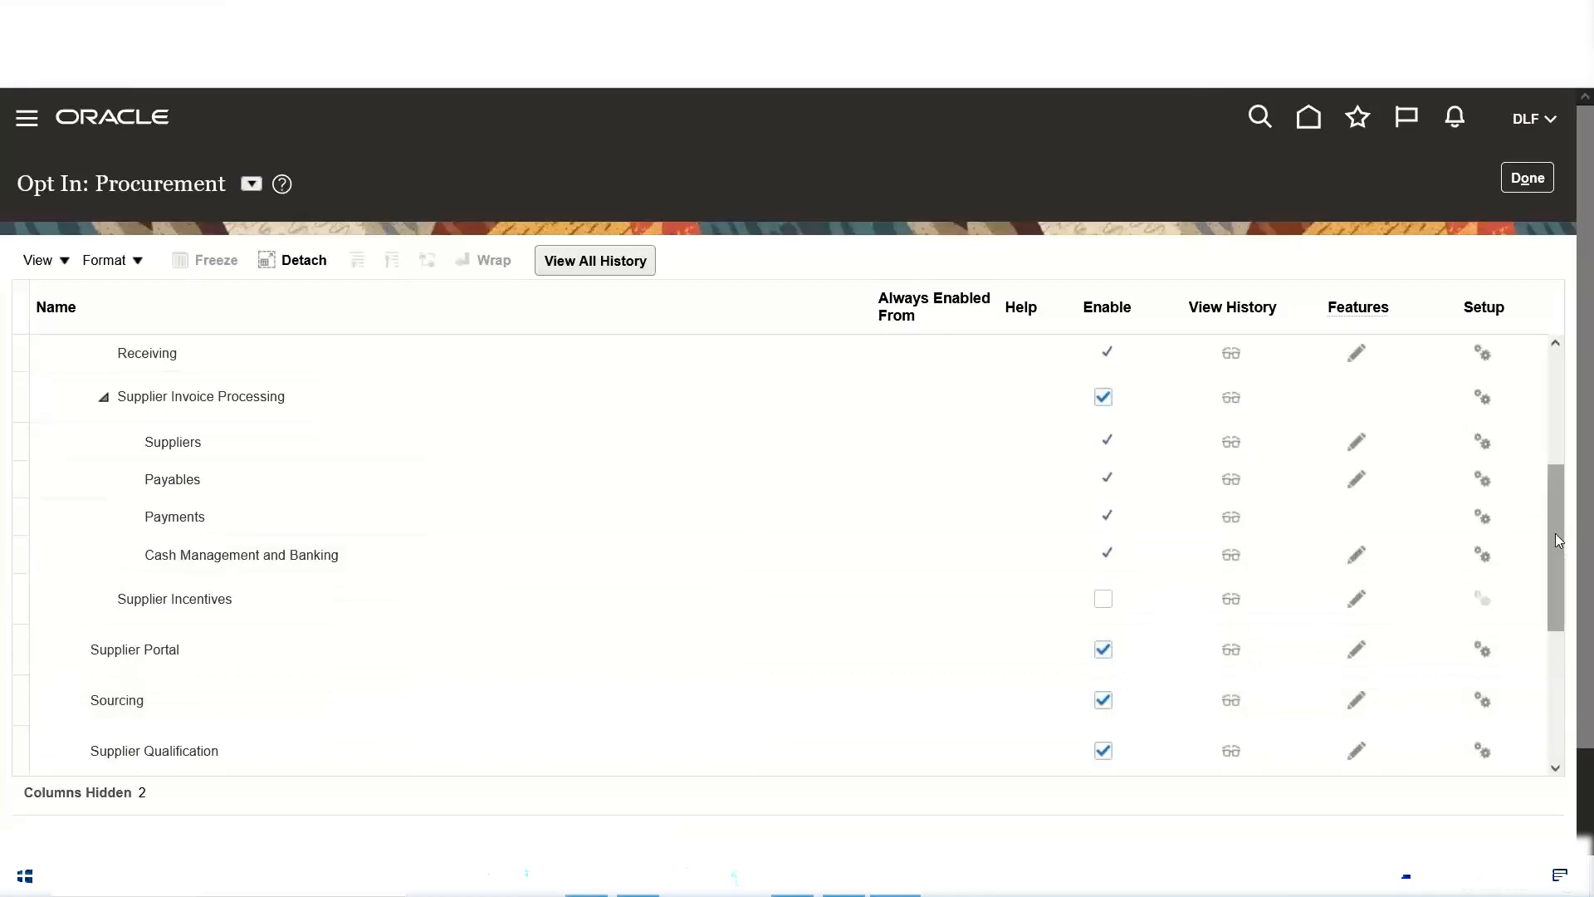
drag(1556, 538, 1556, 397)
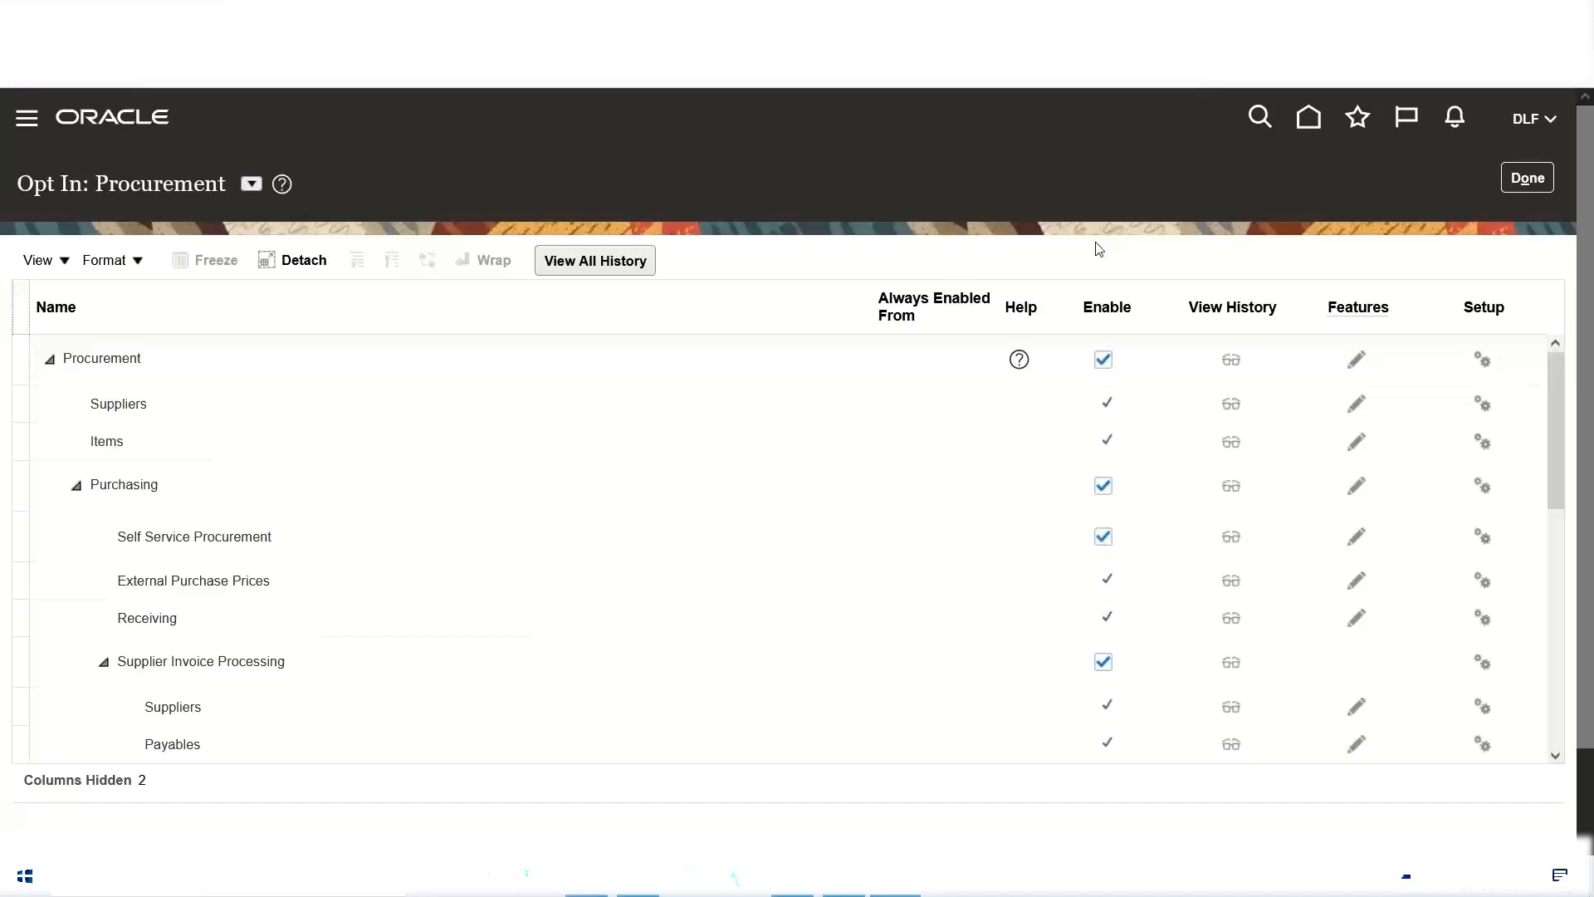
click(1541, 184)
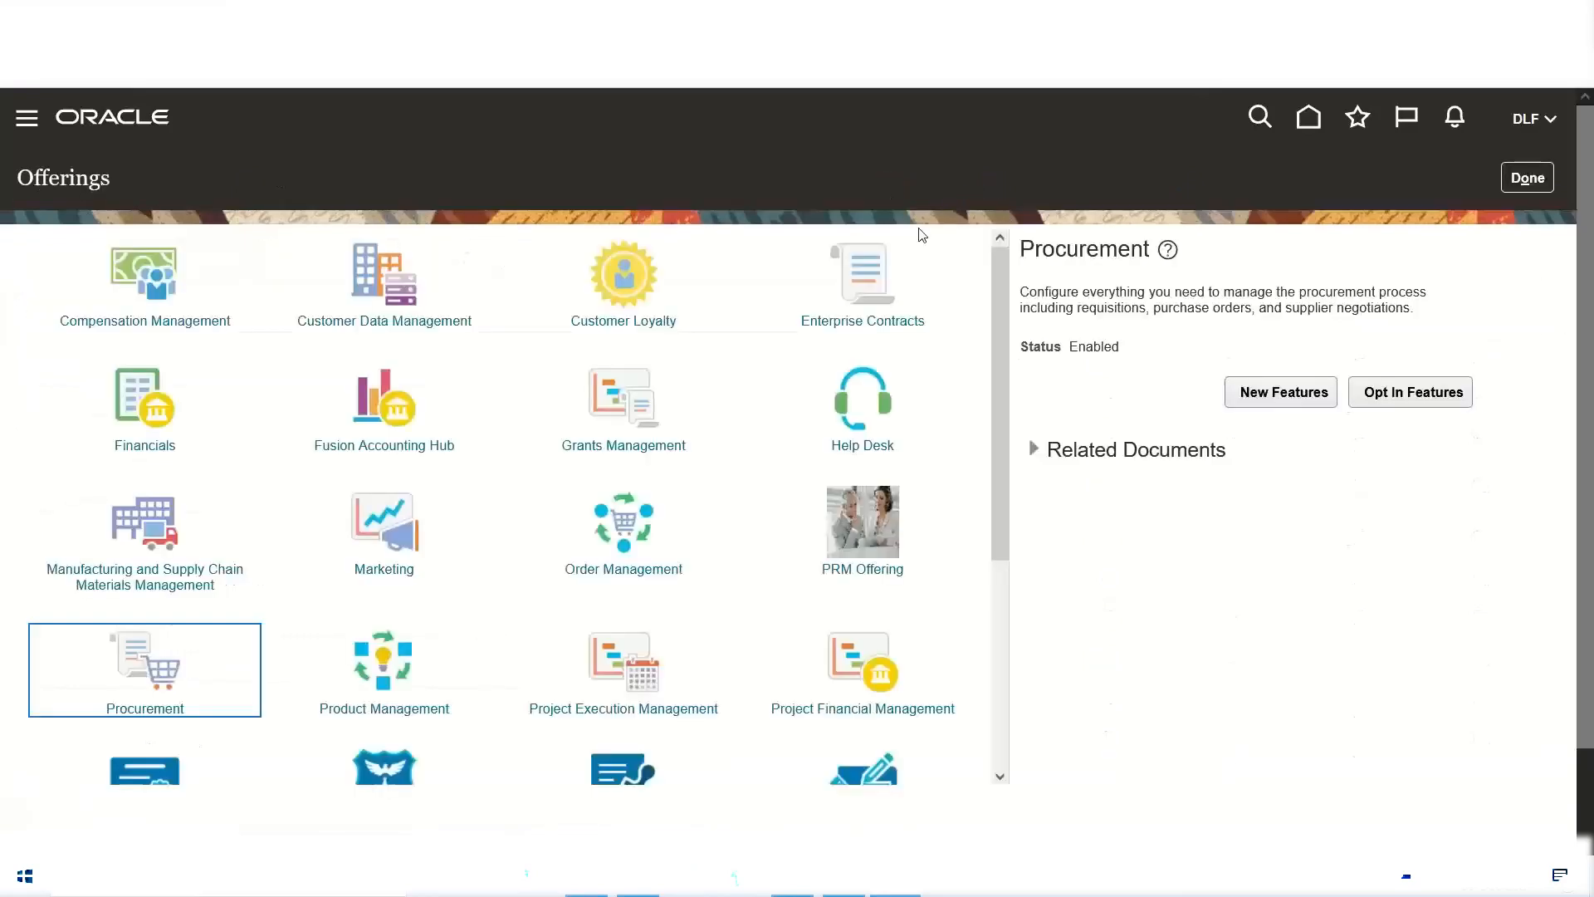
Step: Select the Financials offering, check its status and expand Related Documents to examine the documents offered
click(128, 394)
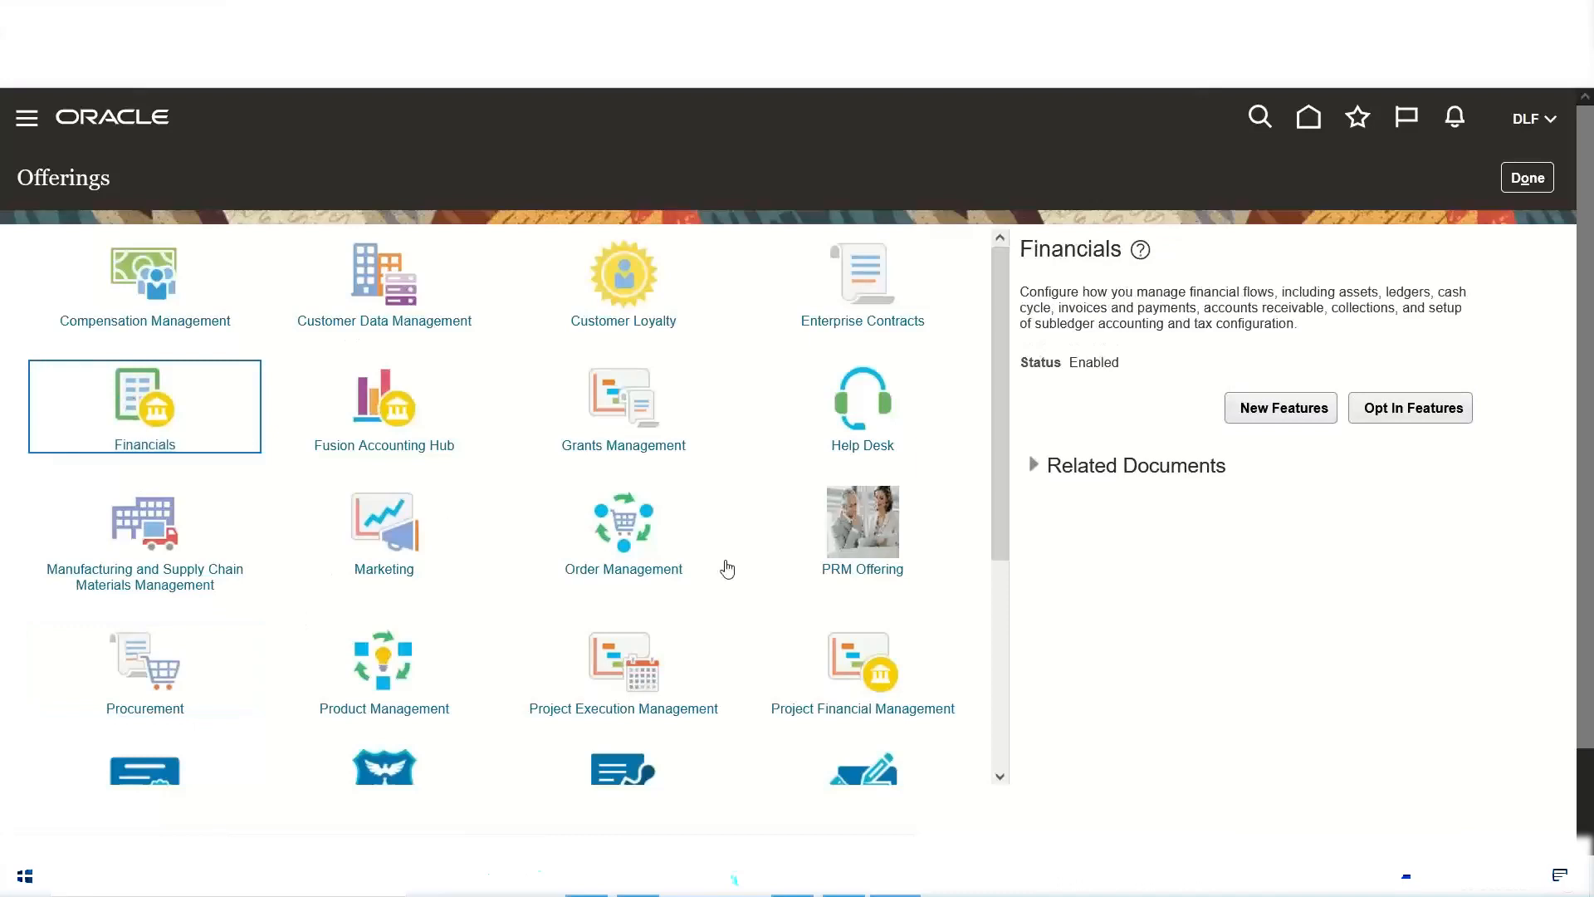
double_click(1101, 361)
click(1034, 470)
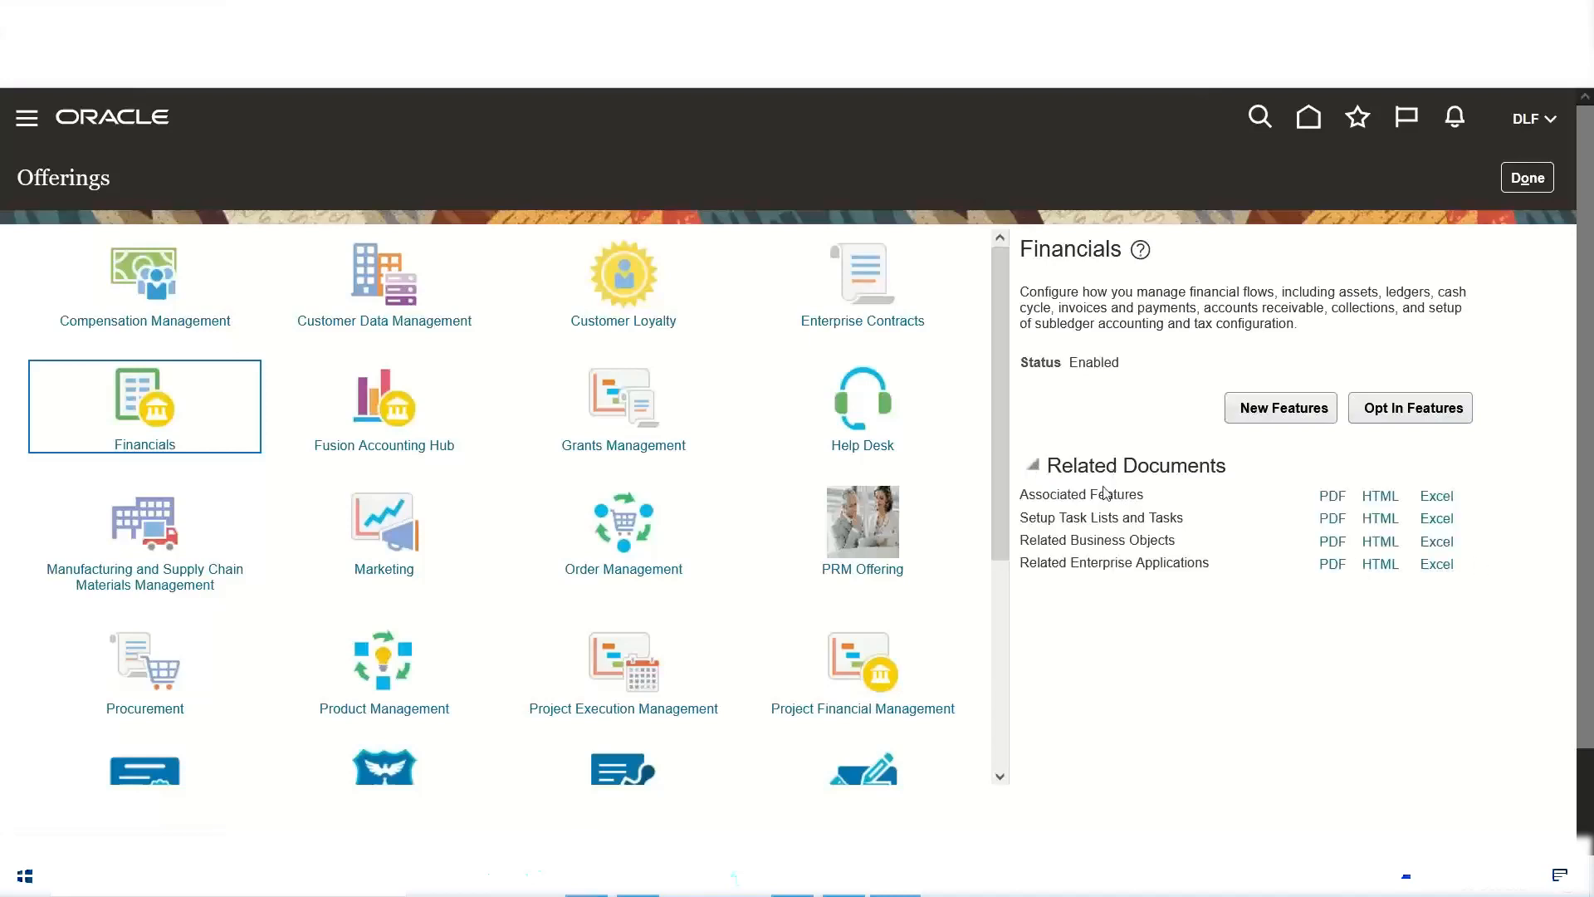
drag(1090, 495, 1140, 495)
drag(1189, 518, 1034, 545)
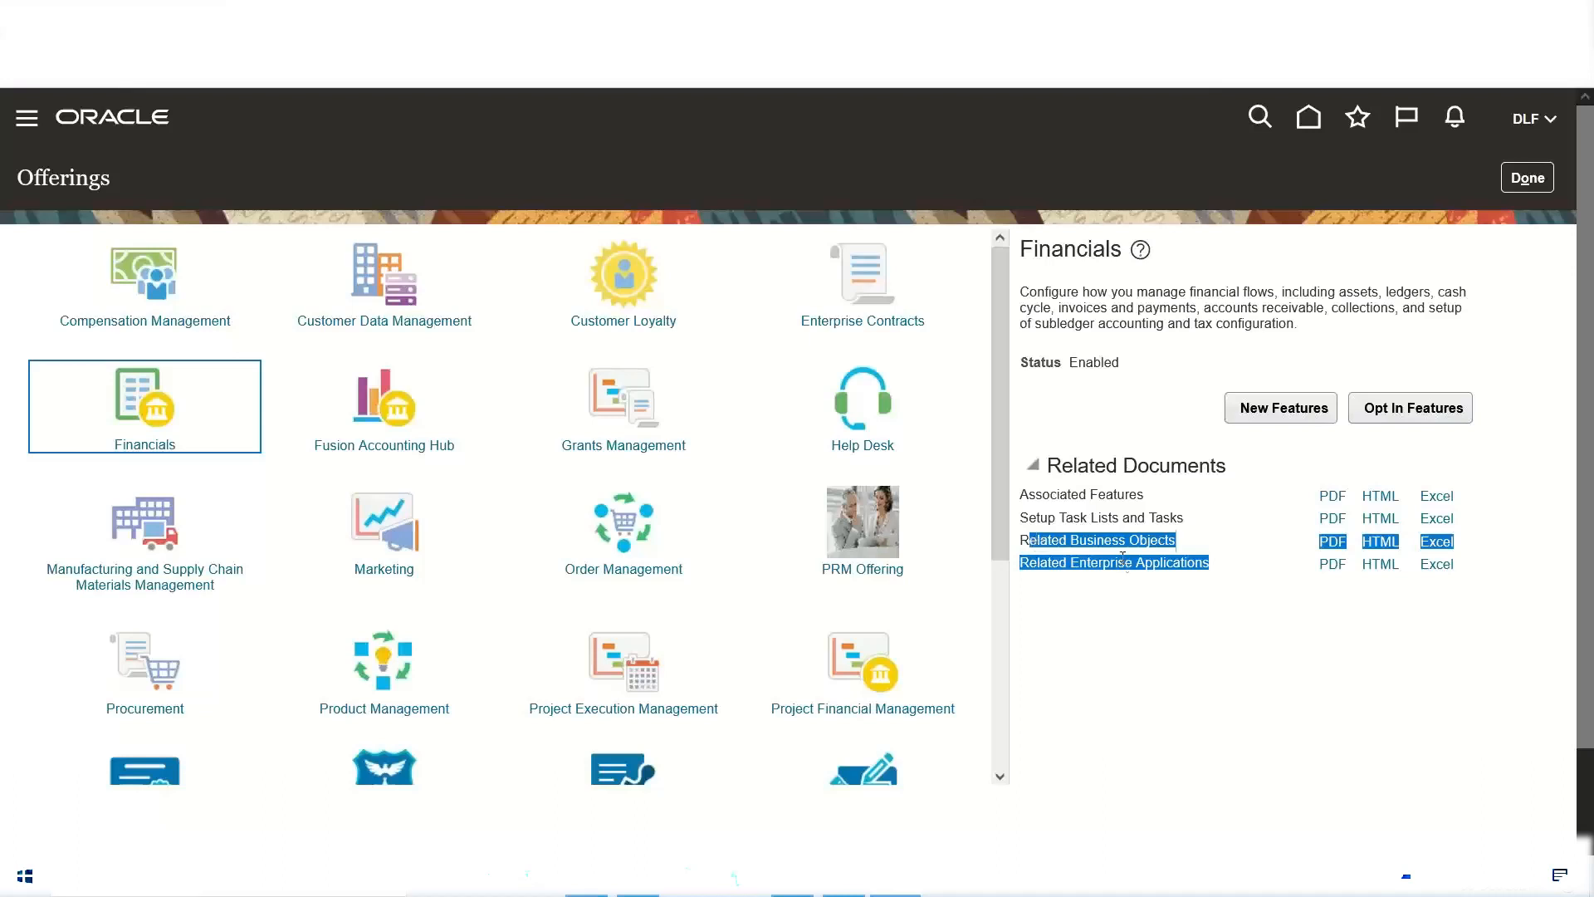
double_click(1115, 496)
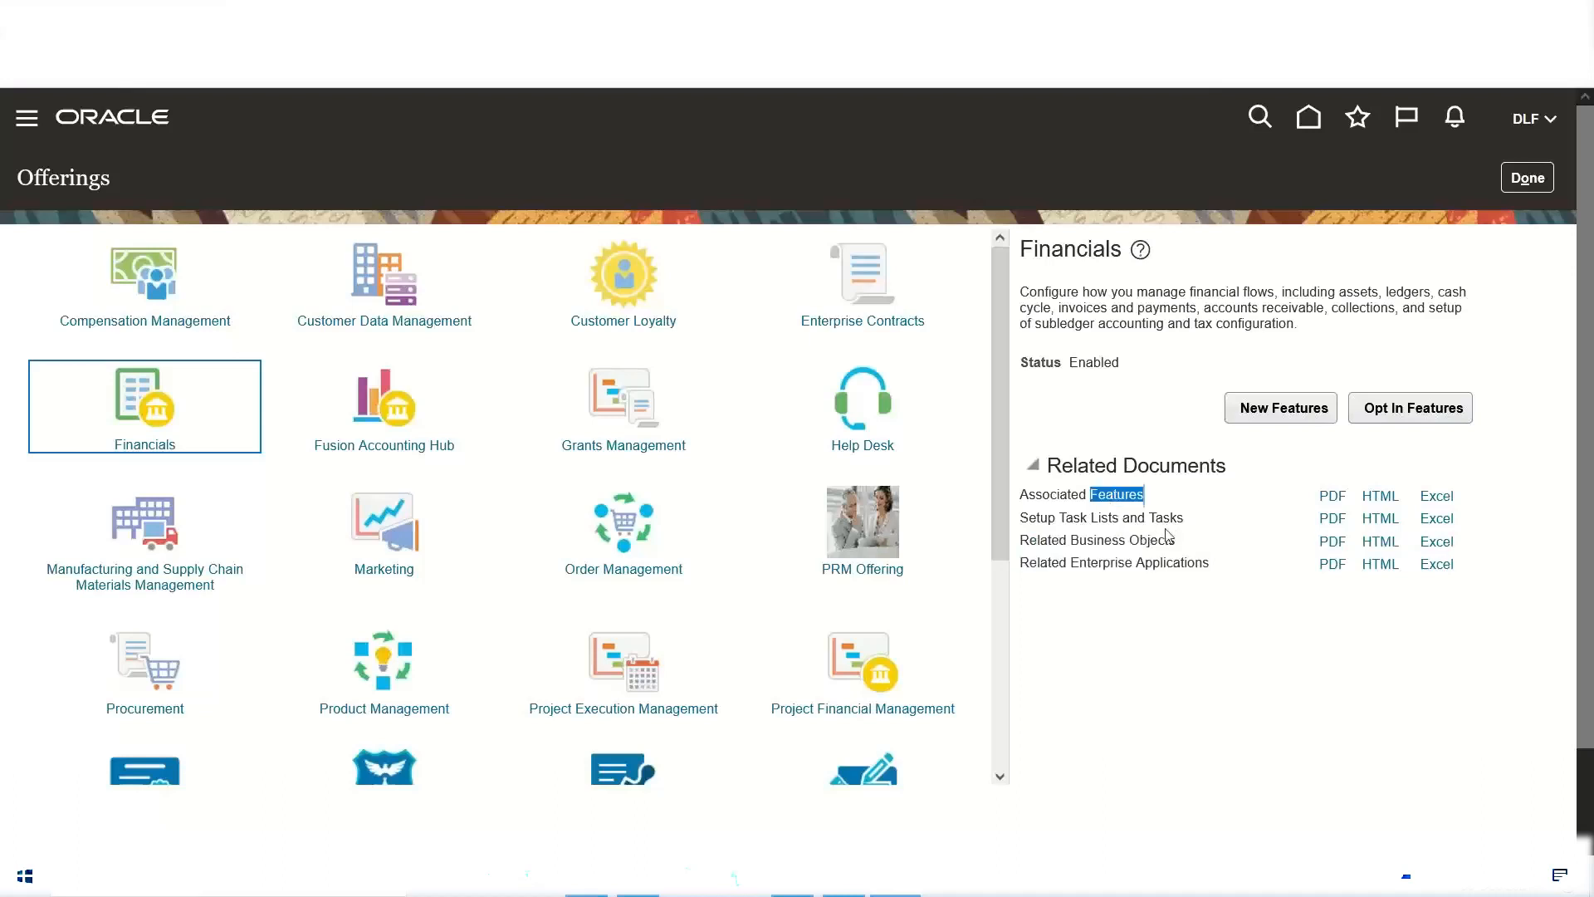
Step: Examine the Associated Features and Setup Task Lists and Tasks entries in the Financials related documents, and leave the Offerings page
drag(1185, 518, 1072, 518)
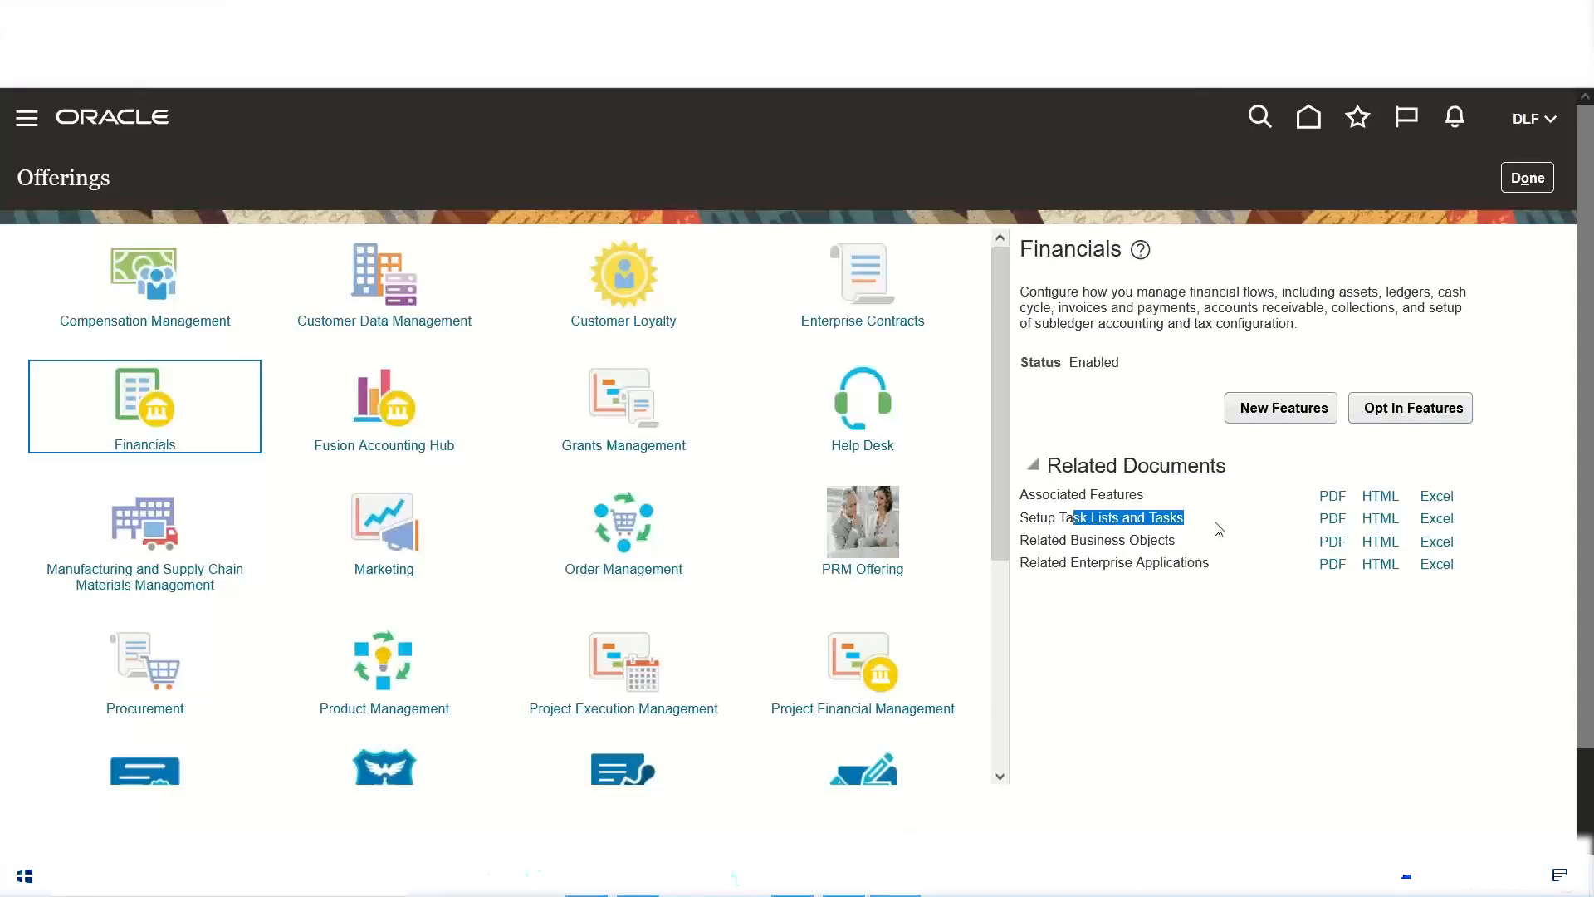
triple_click(1076, 493)
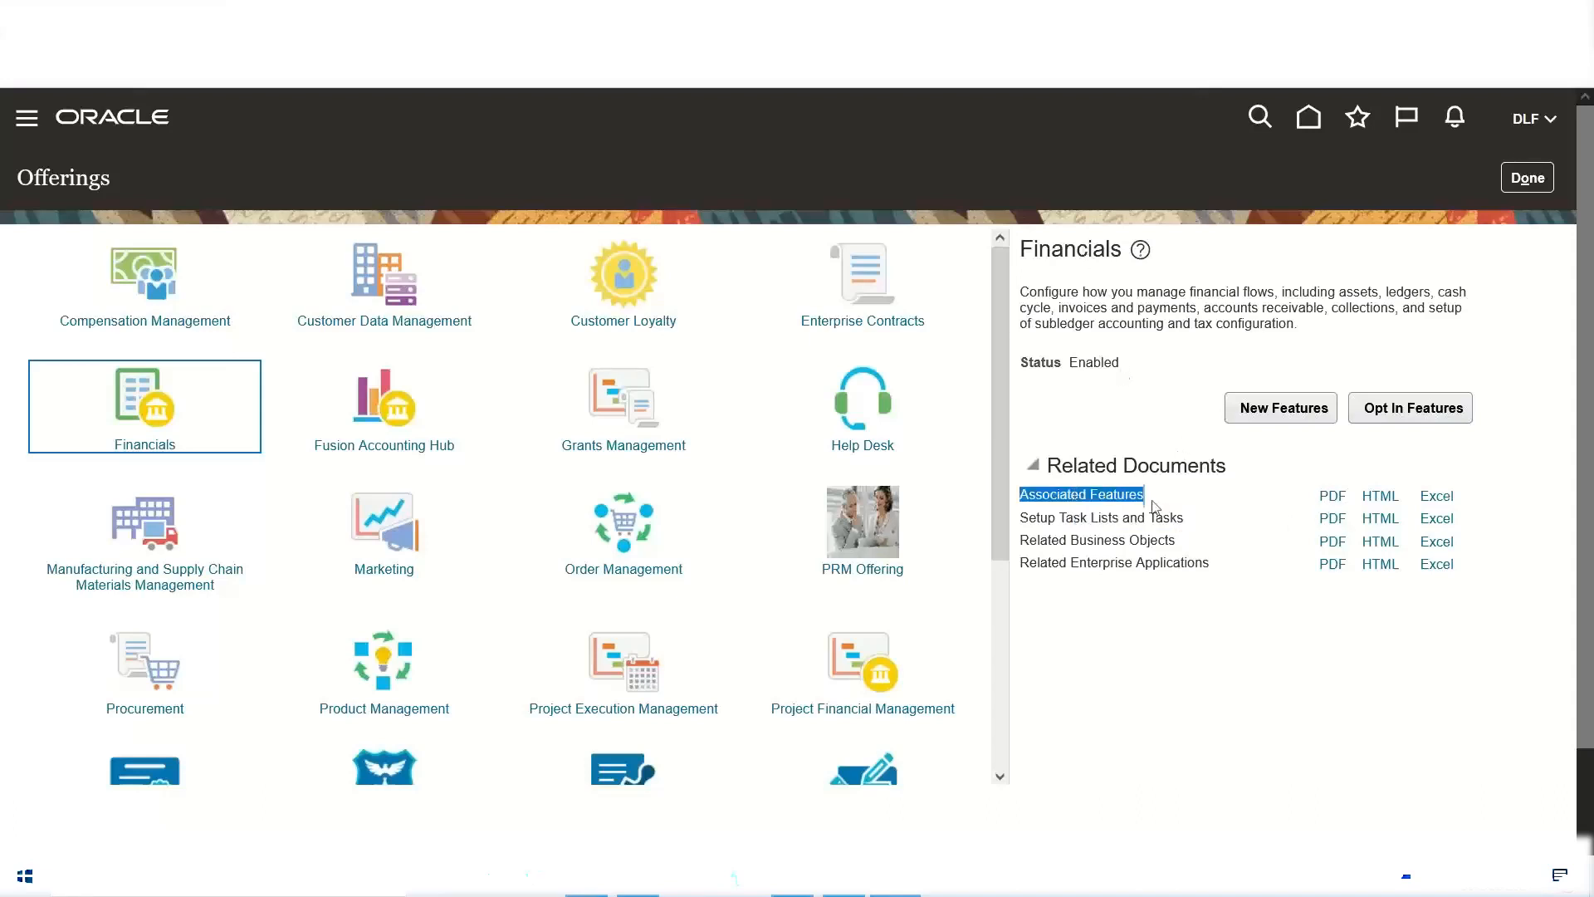
double_click(1112, 495)
click(1212, 558)
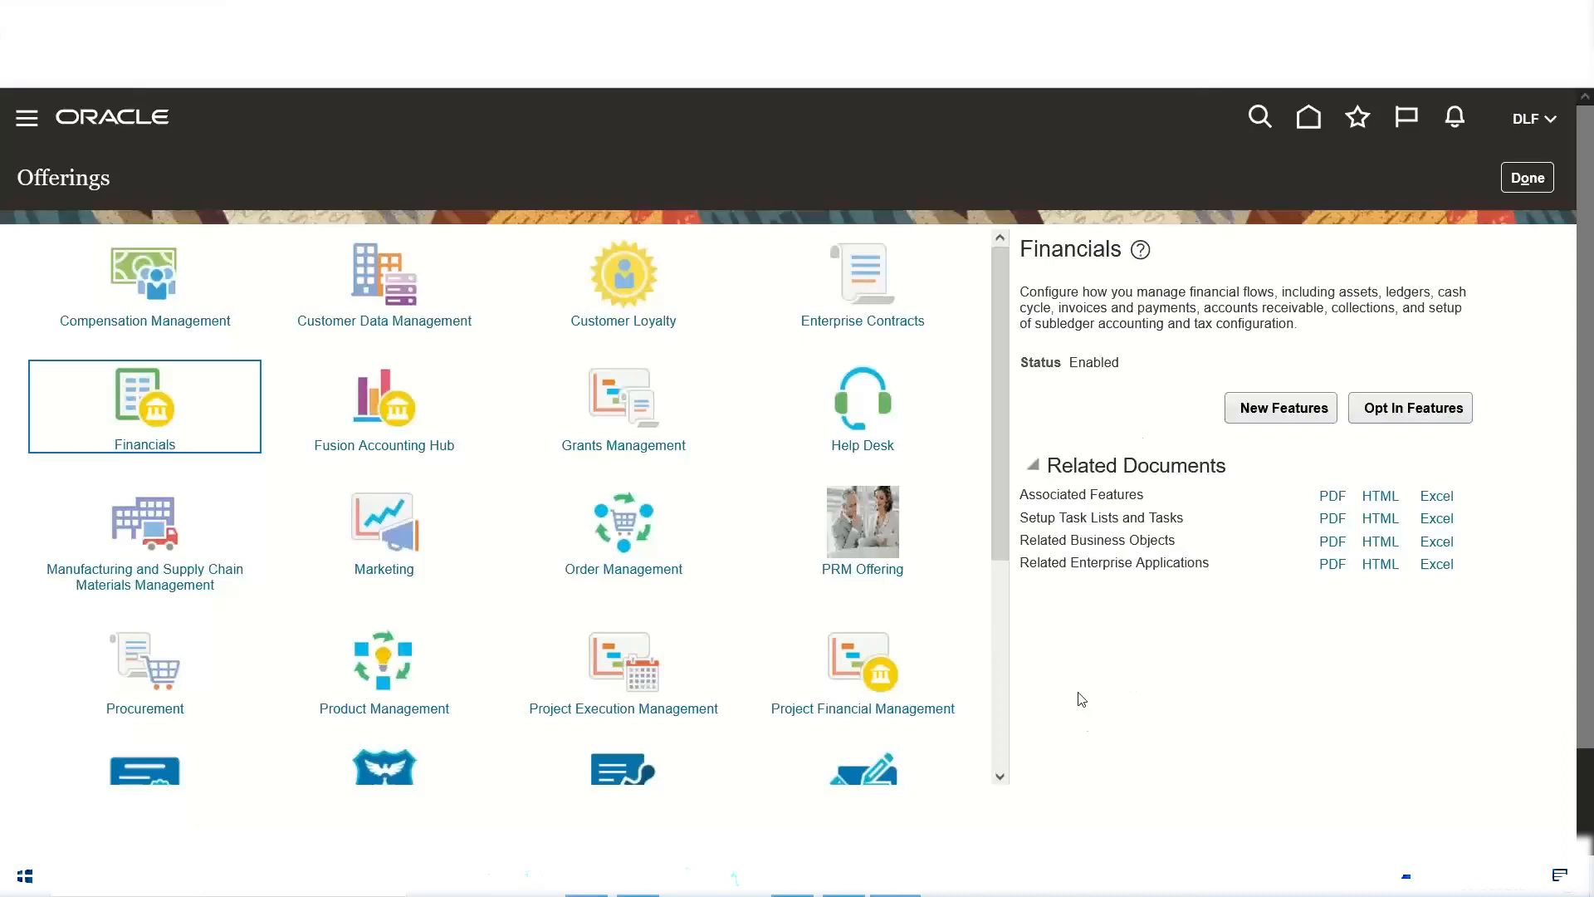
click(1526, 179)
Step: Switch to the Excel notes, check the Create Implementation Project and Select Offerings/Options steps, and return to Oracle
click(581, 889)
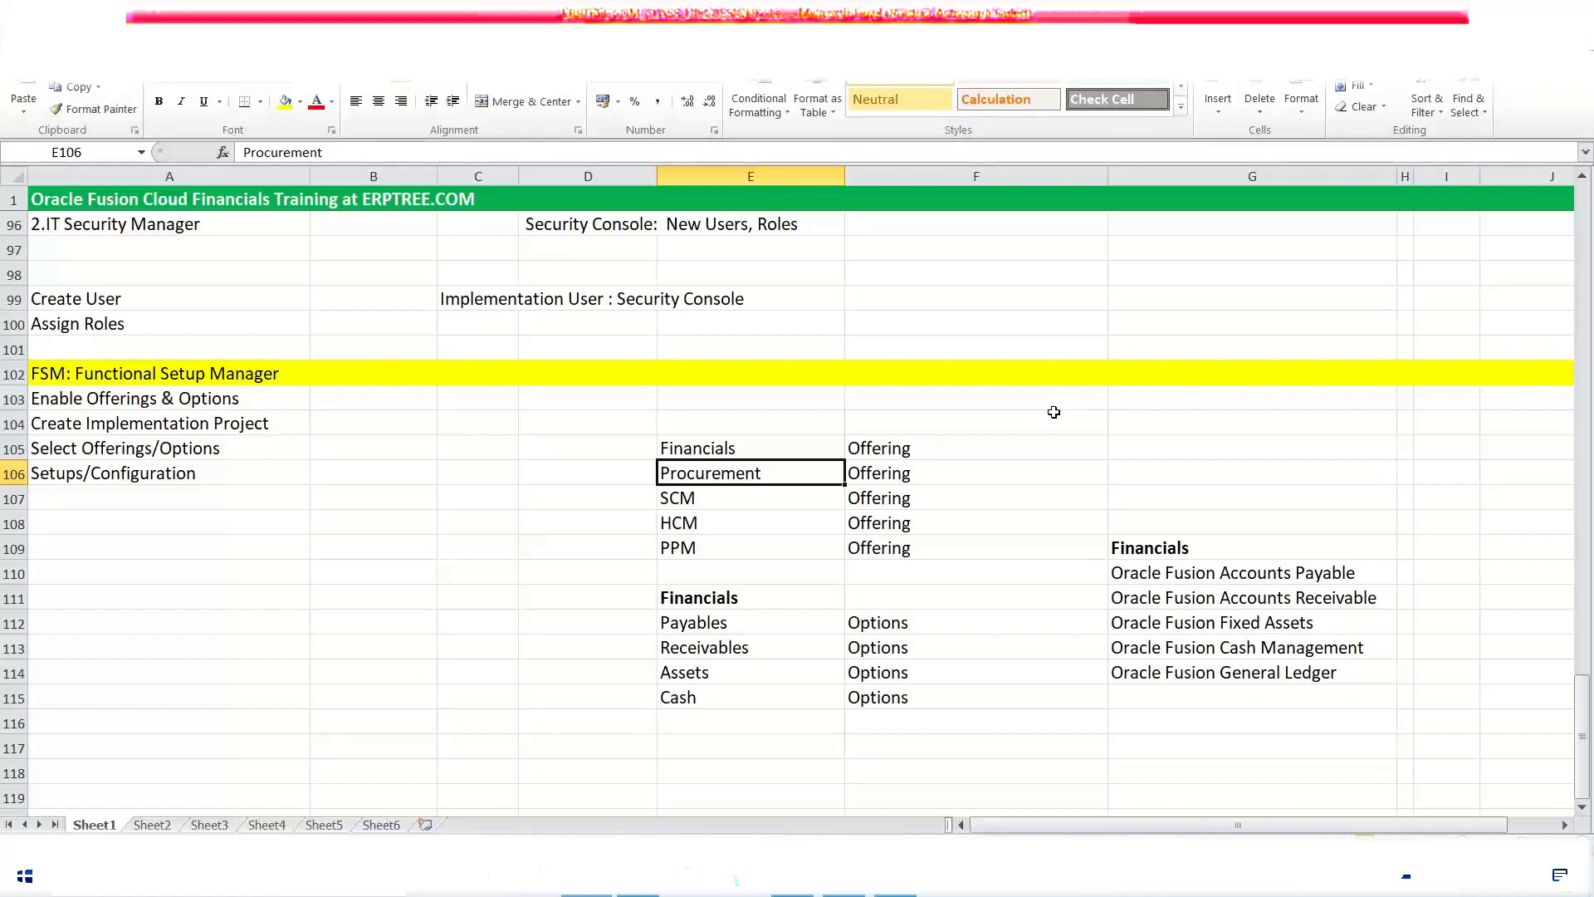
click(133, 419)
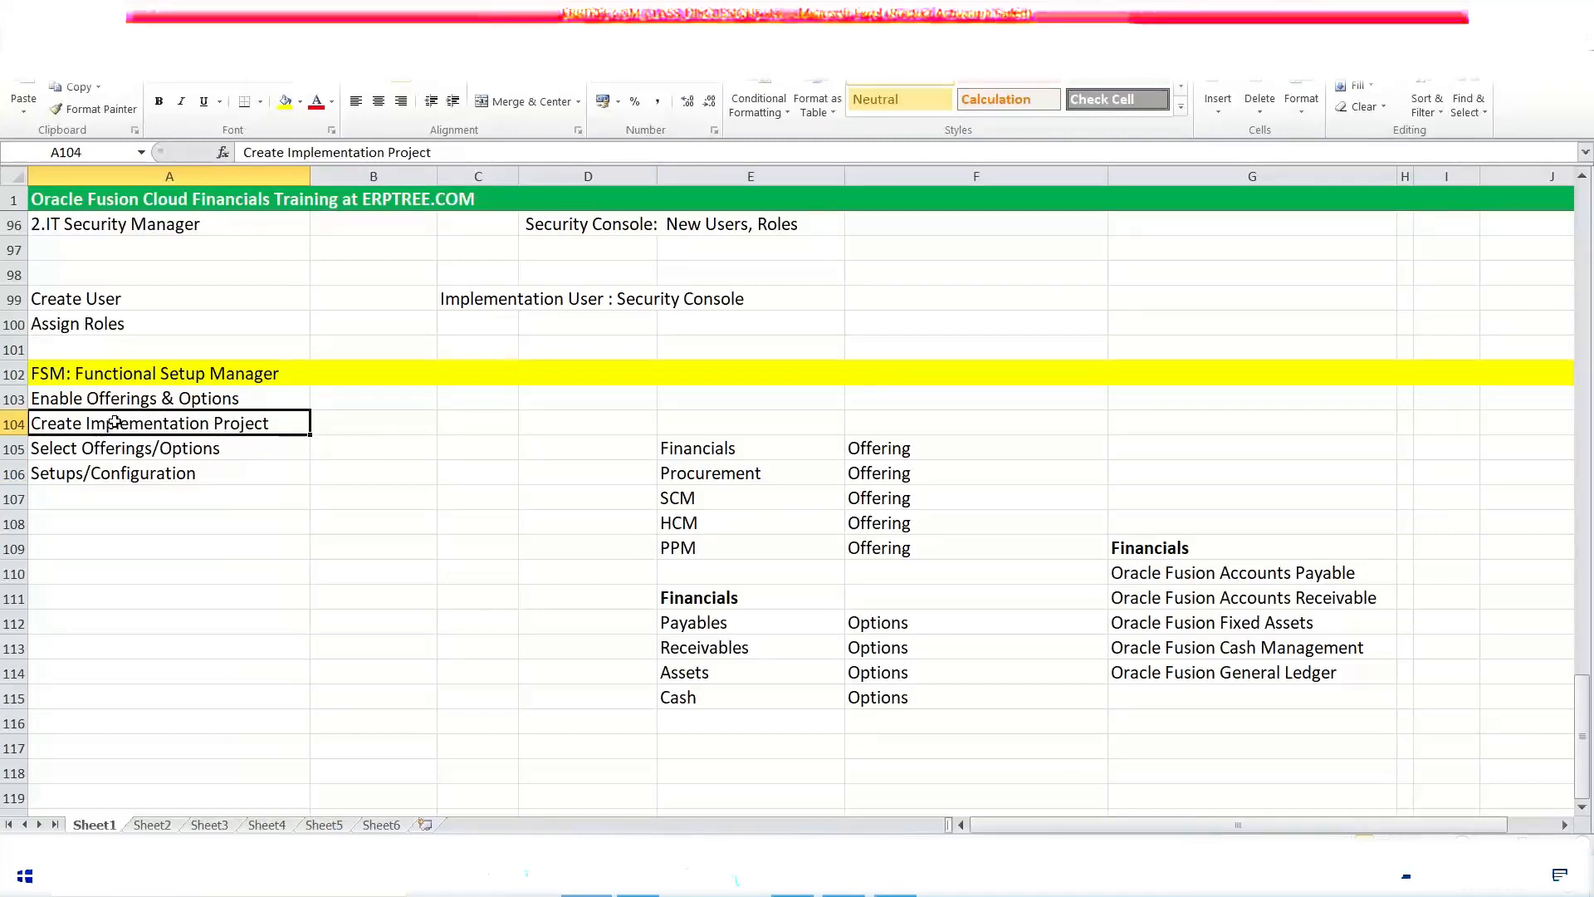
click(117, 448)
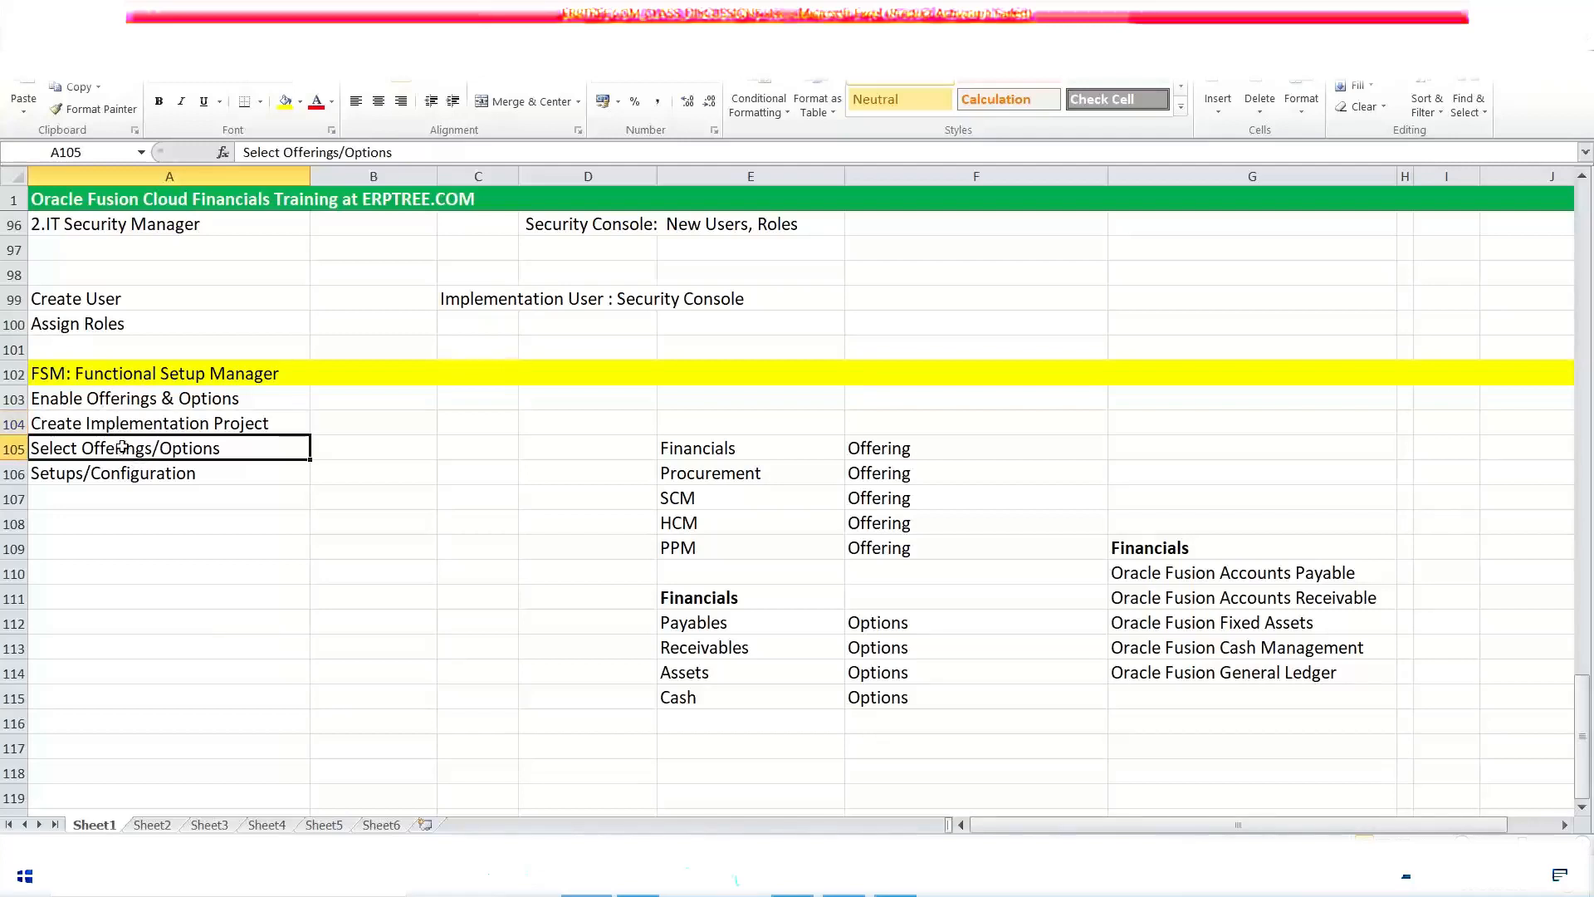
click(122, 430)
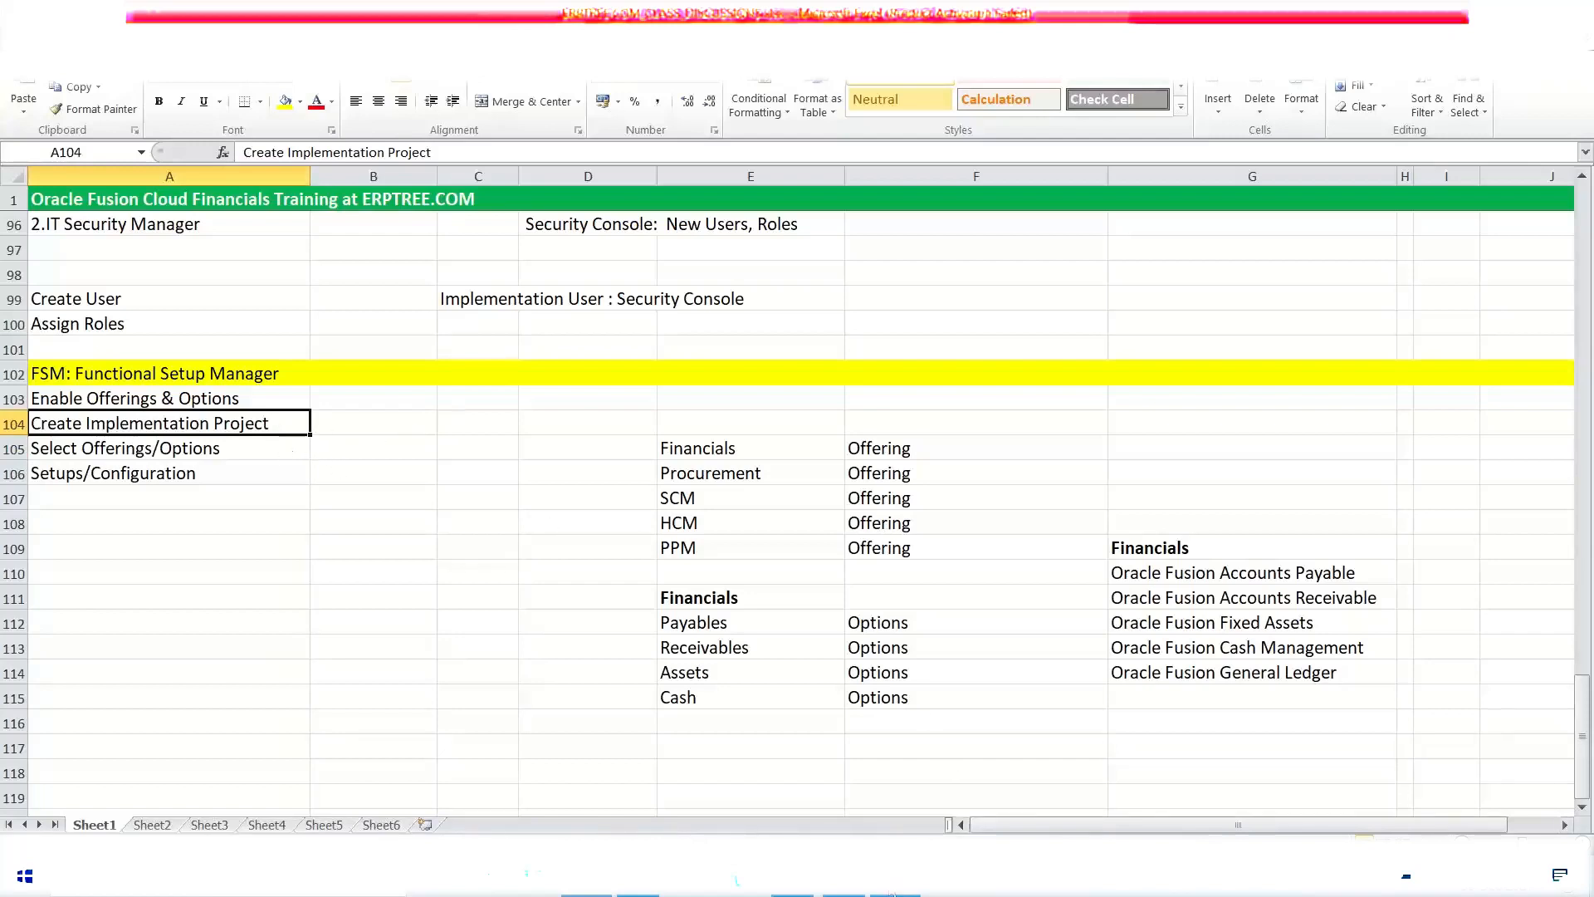
click(893, 892)
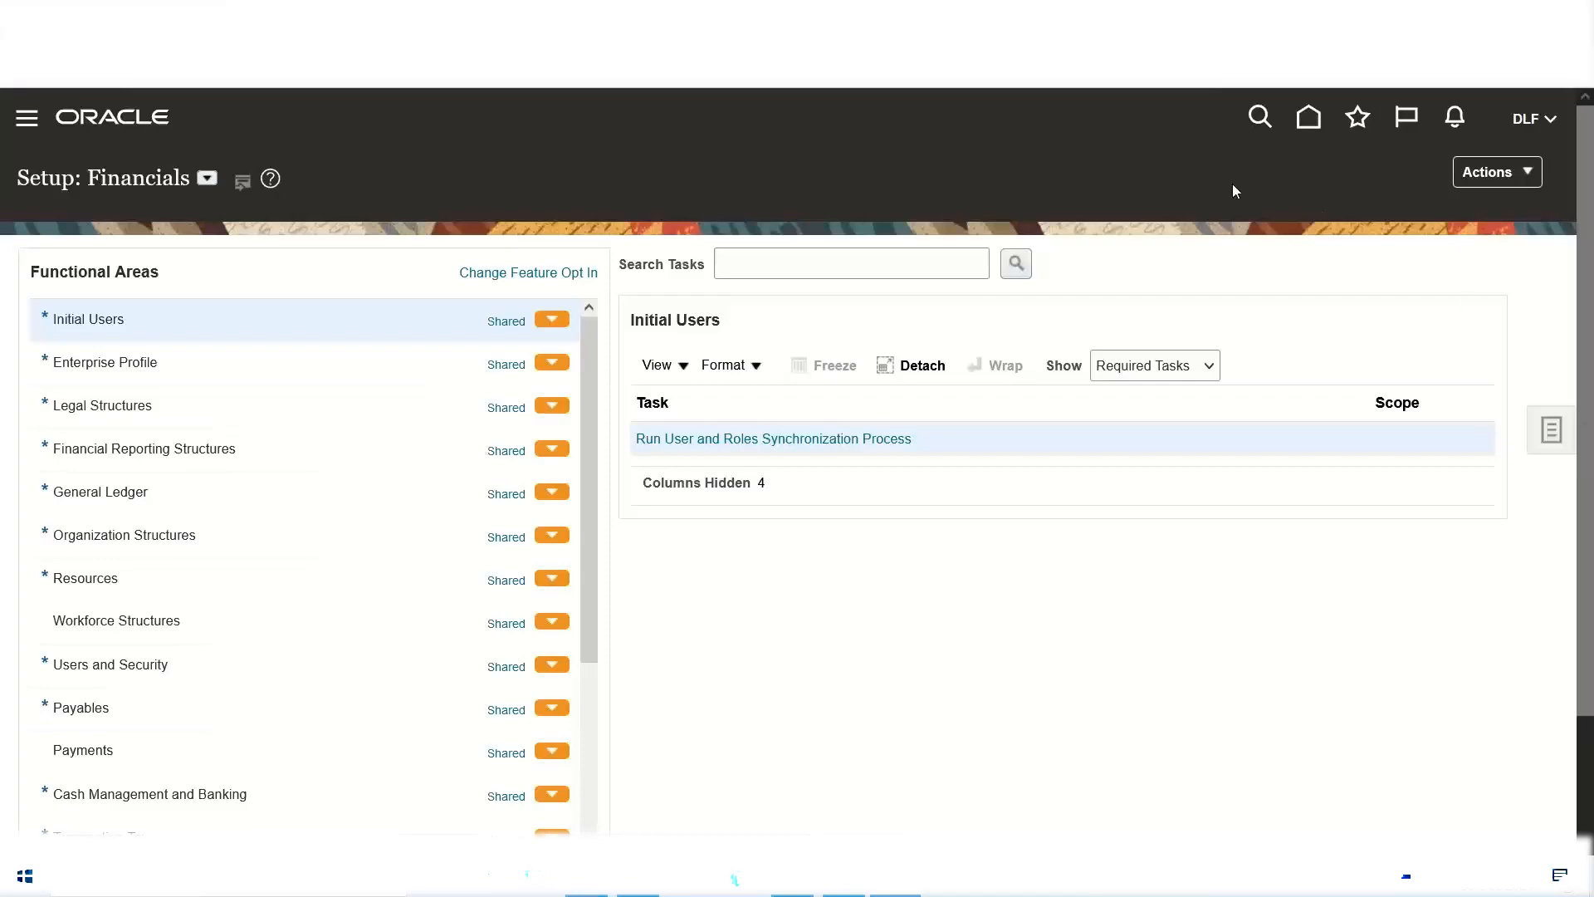
click(591, 894)
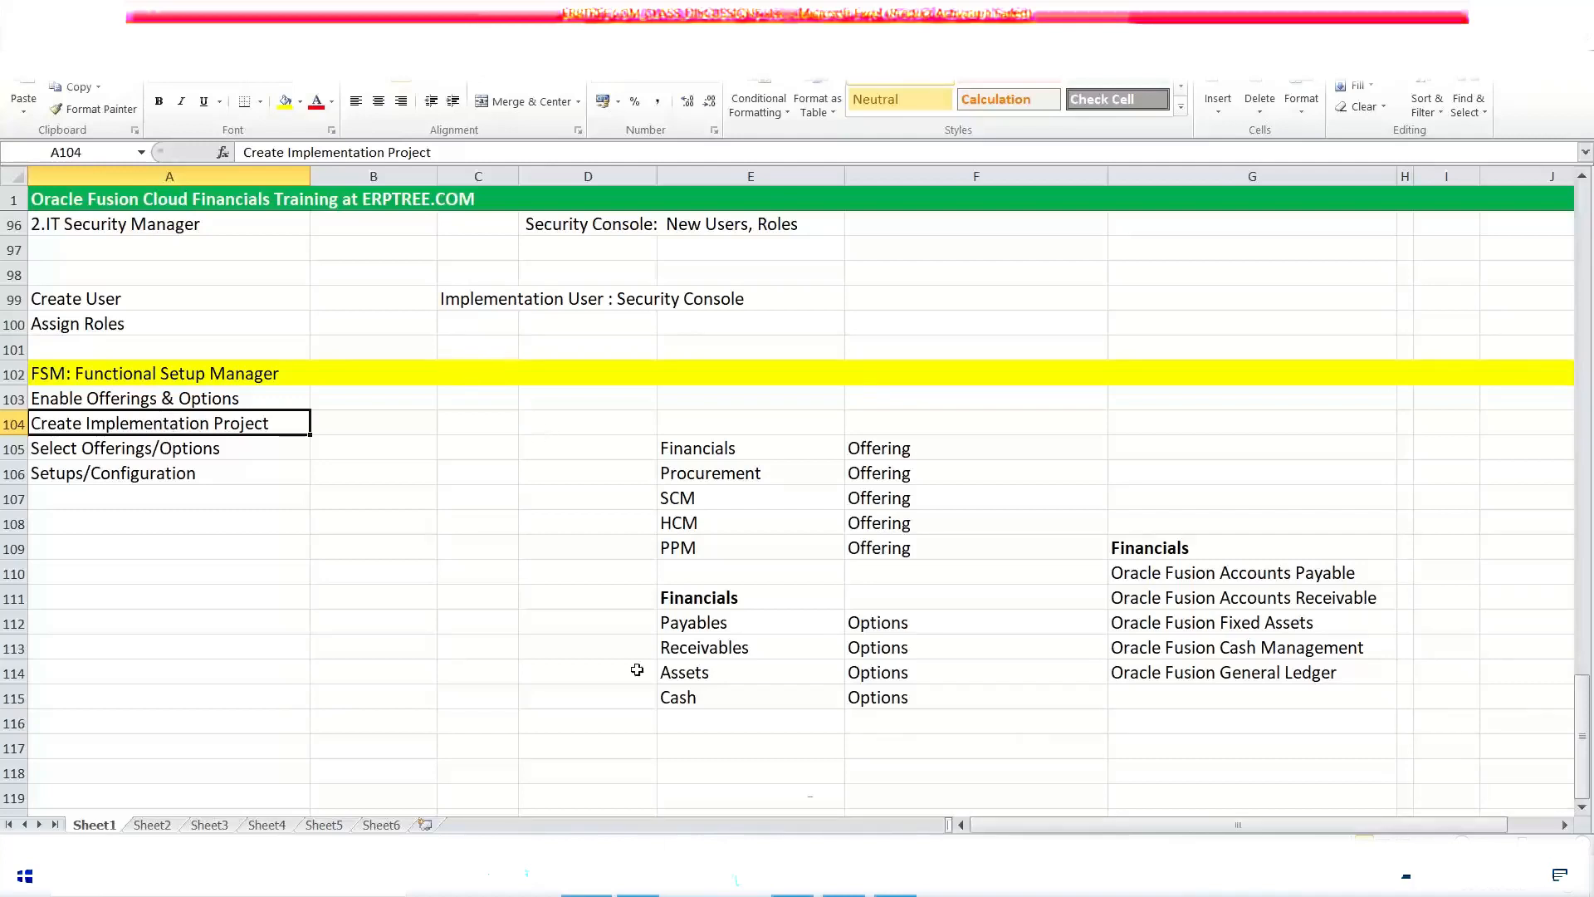
key(alt+Tab)
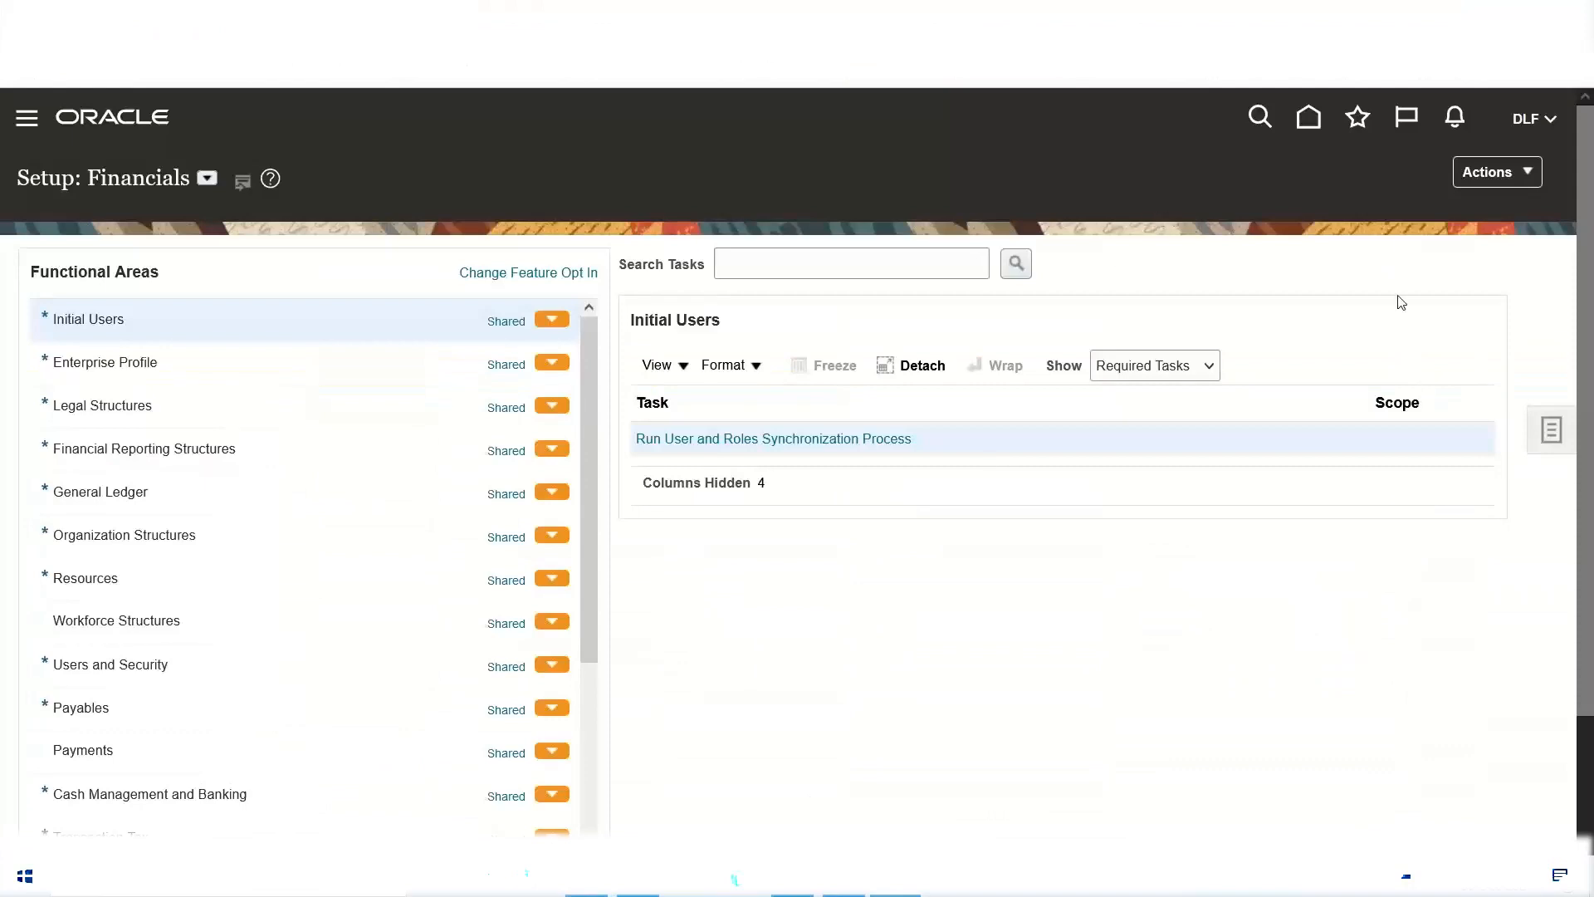
Step: Go to Setup and Maintenance and open Manage Implementation Projects from its task list
click(1552, 438)
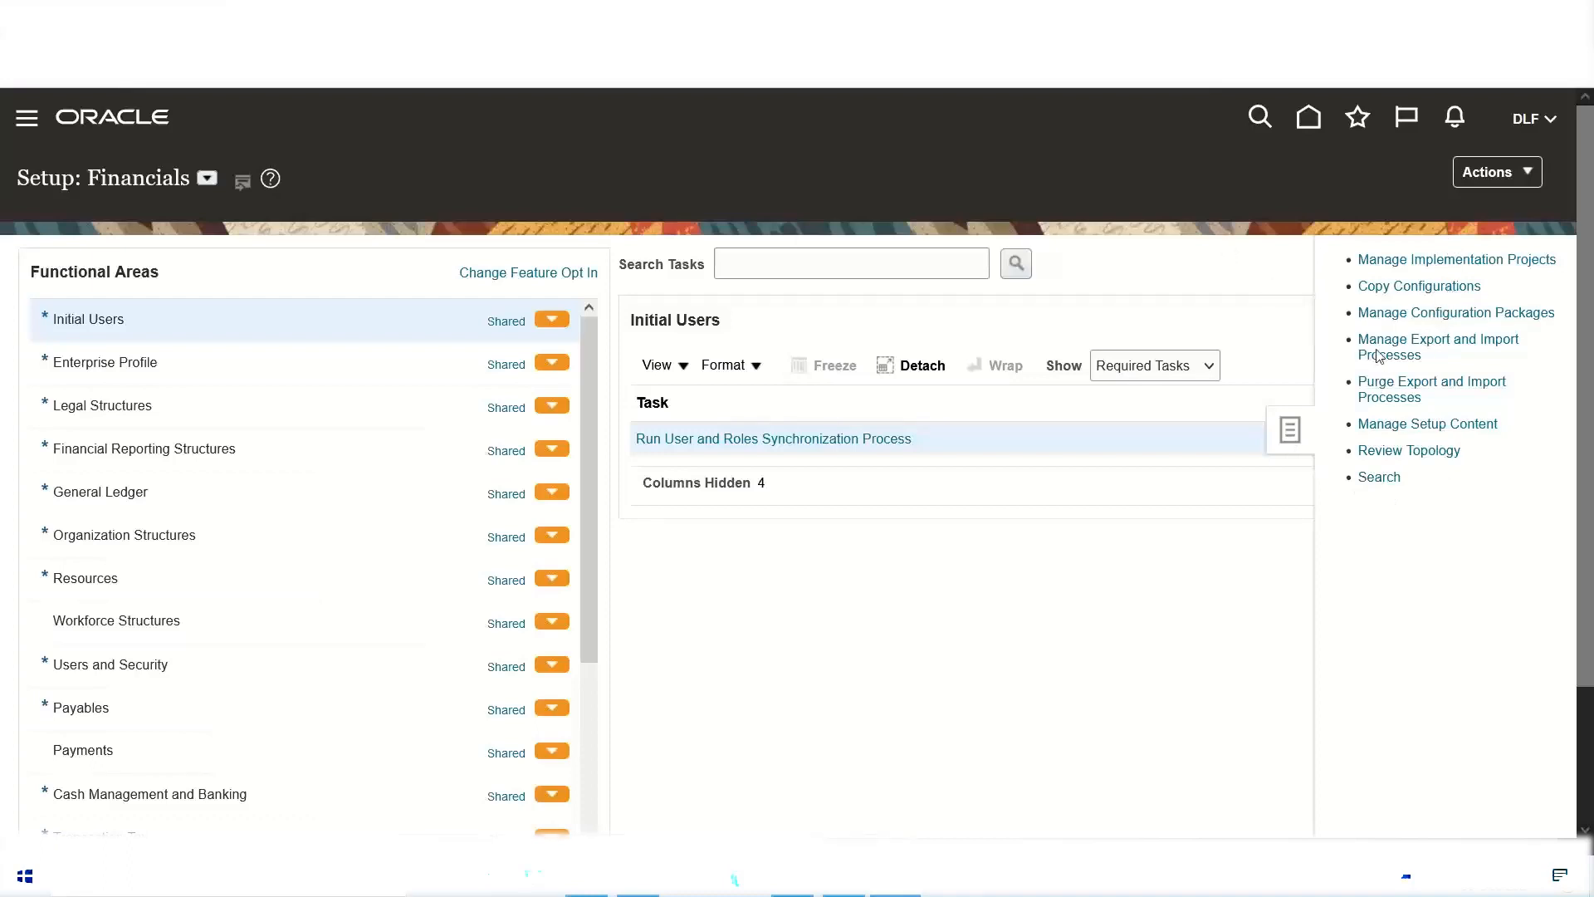
click(1233, 282)
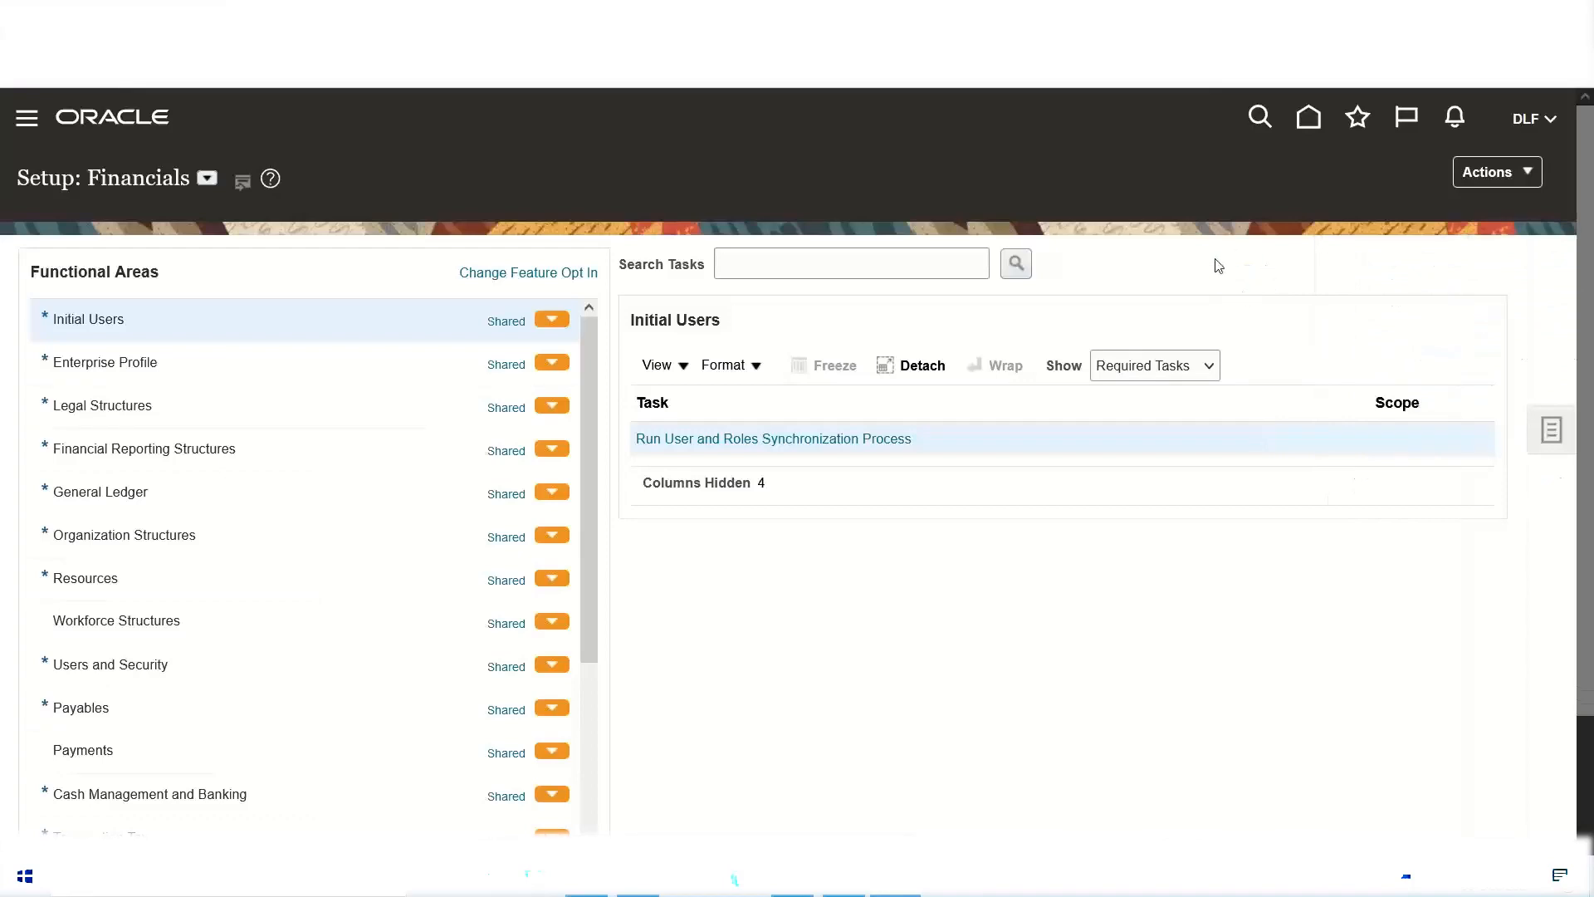
click(1526, 121)
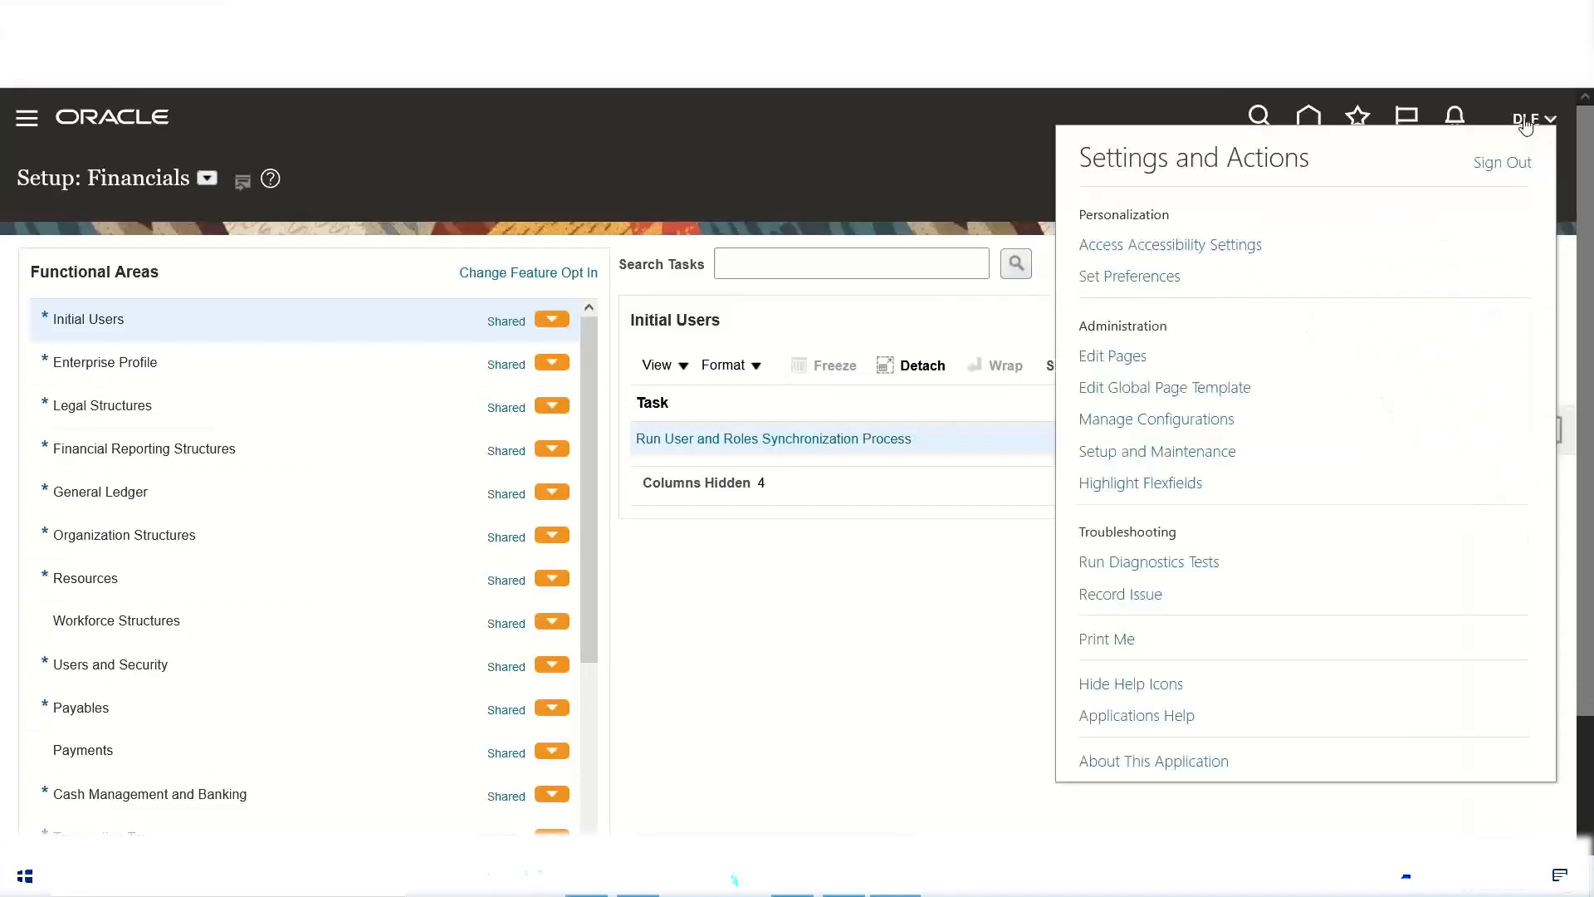
click(1187, 453)
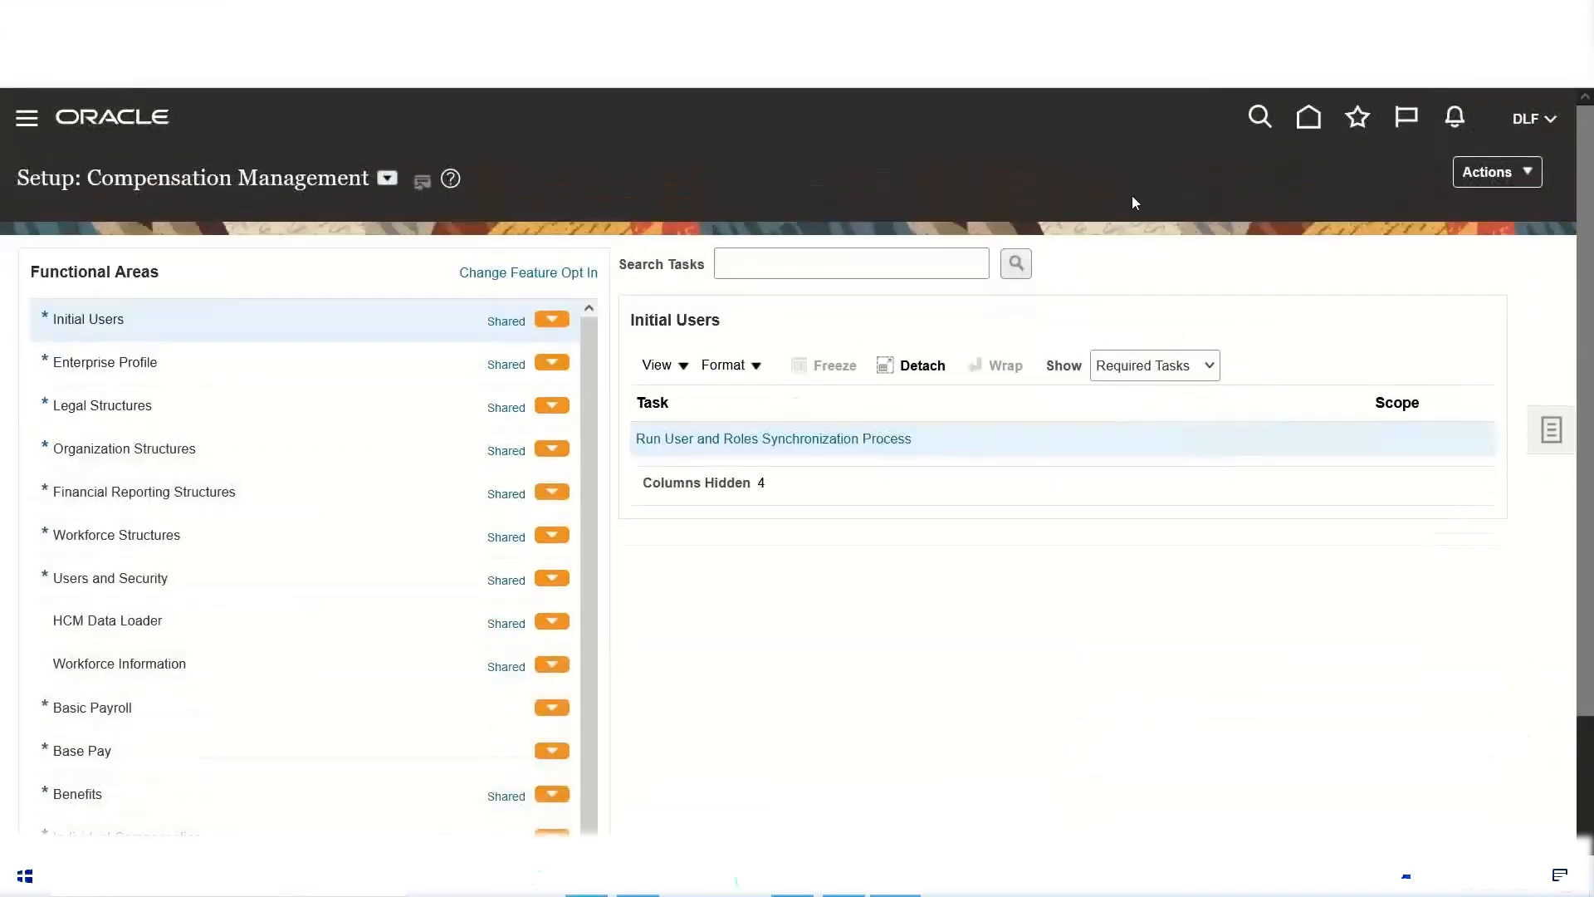
click(1551, 432)
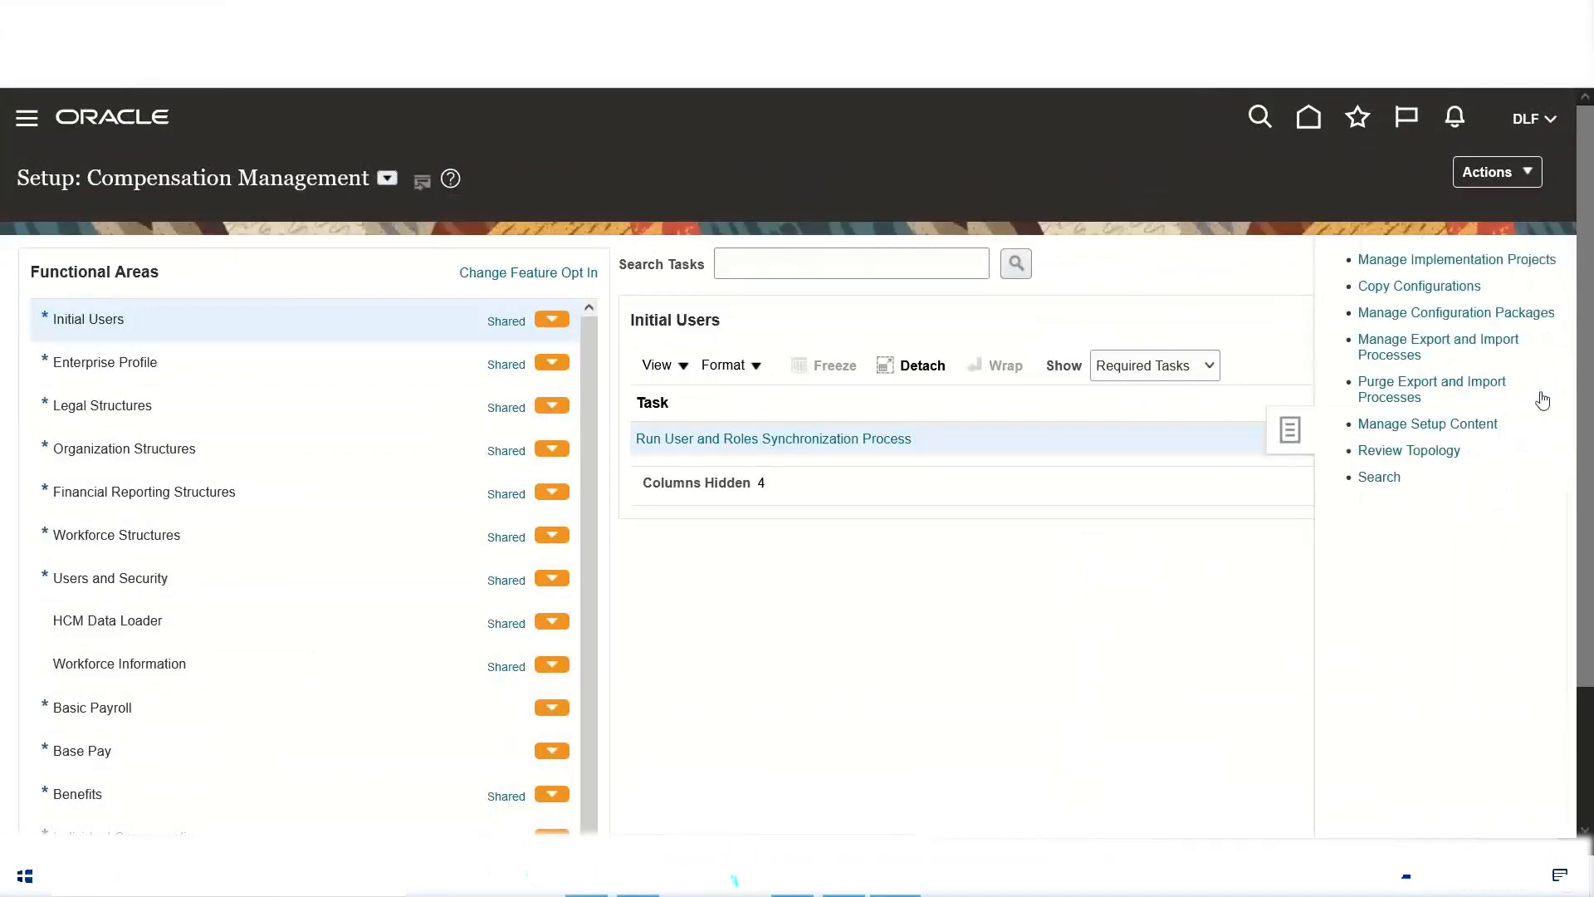
click(1393, 261)
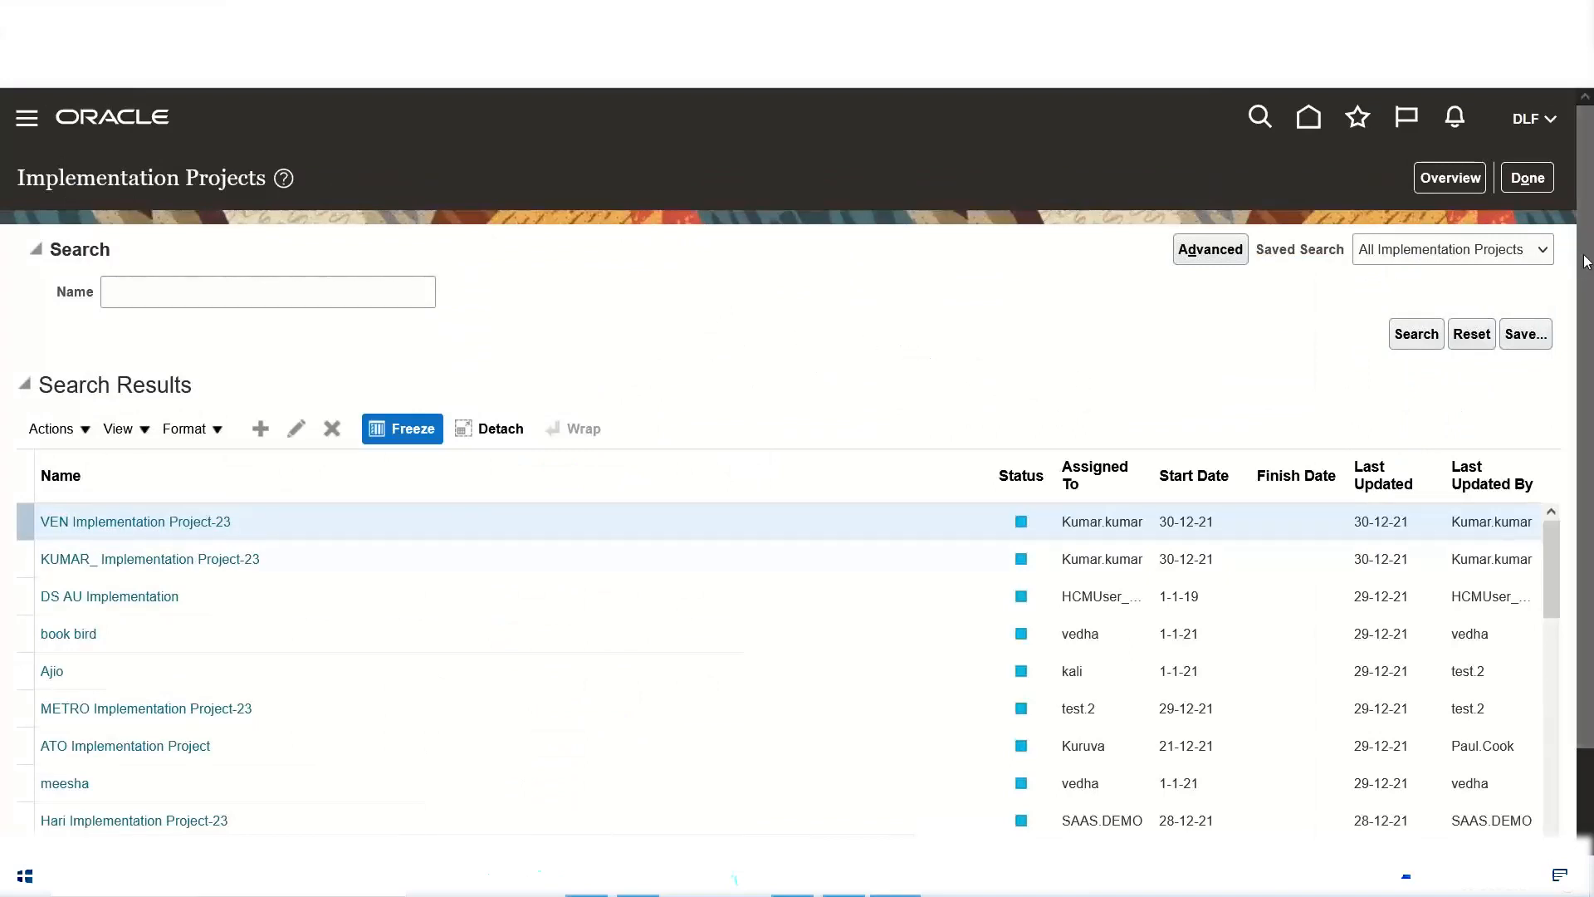
Step: Look through the whole list of existing implementation projects and return to its beginning
scroll(1588, 284, down, 1)
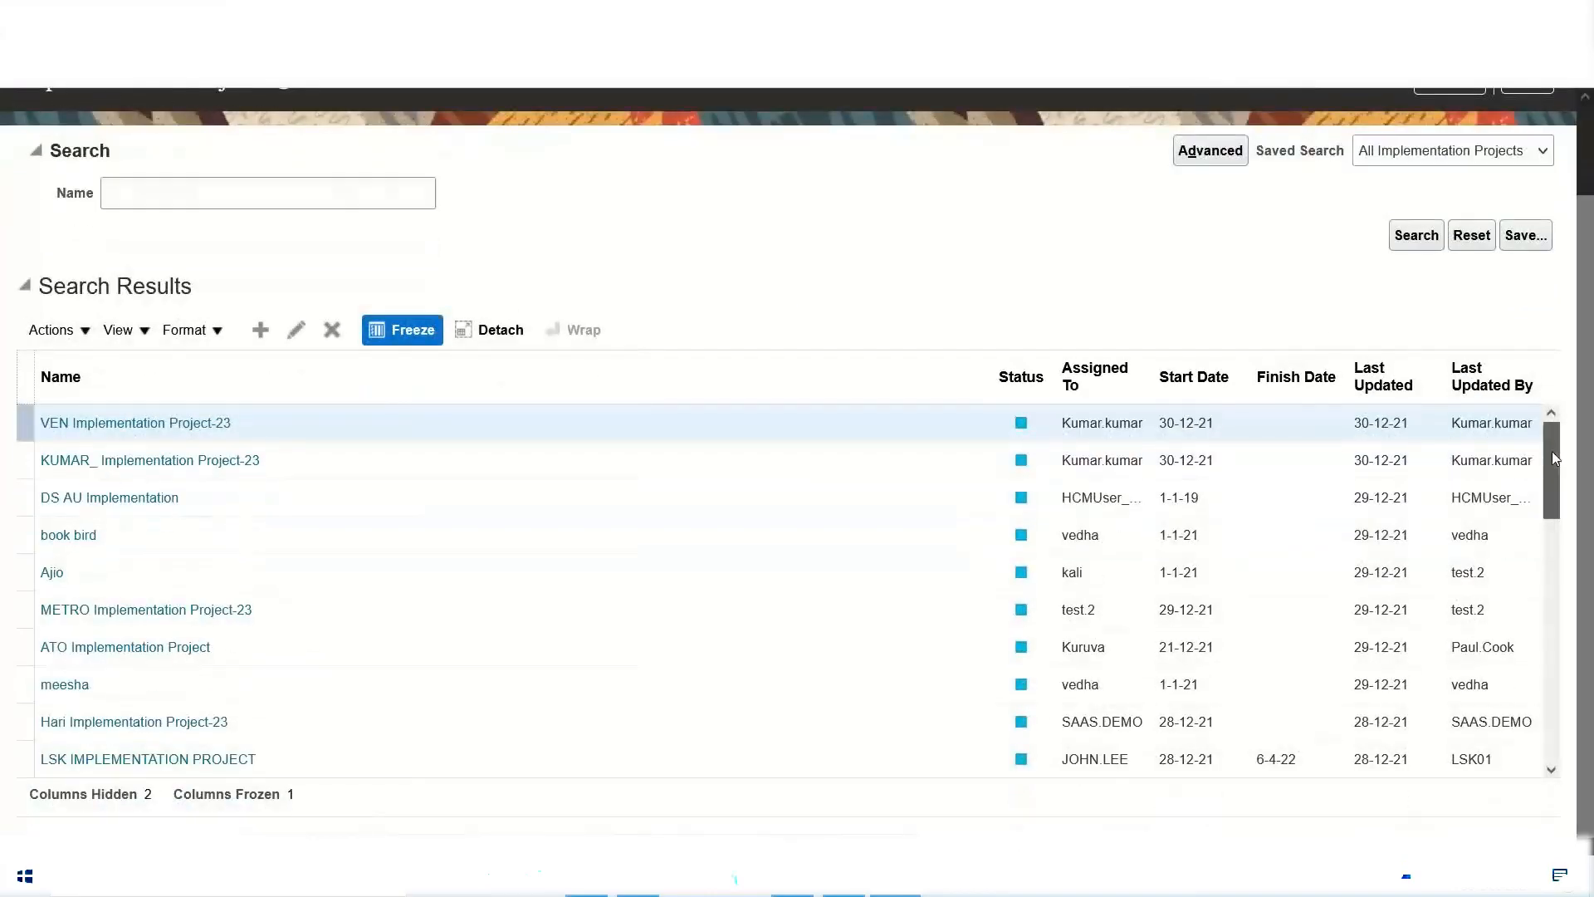
scroll(1561, 490, down, 2)
scroll(1561, 490, down, 6)
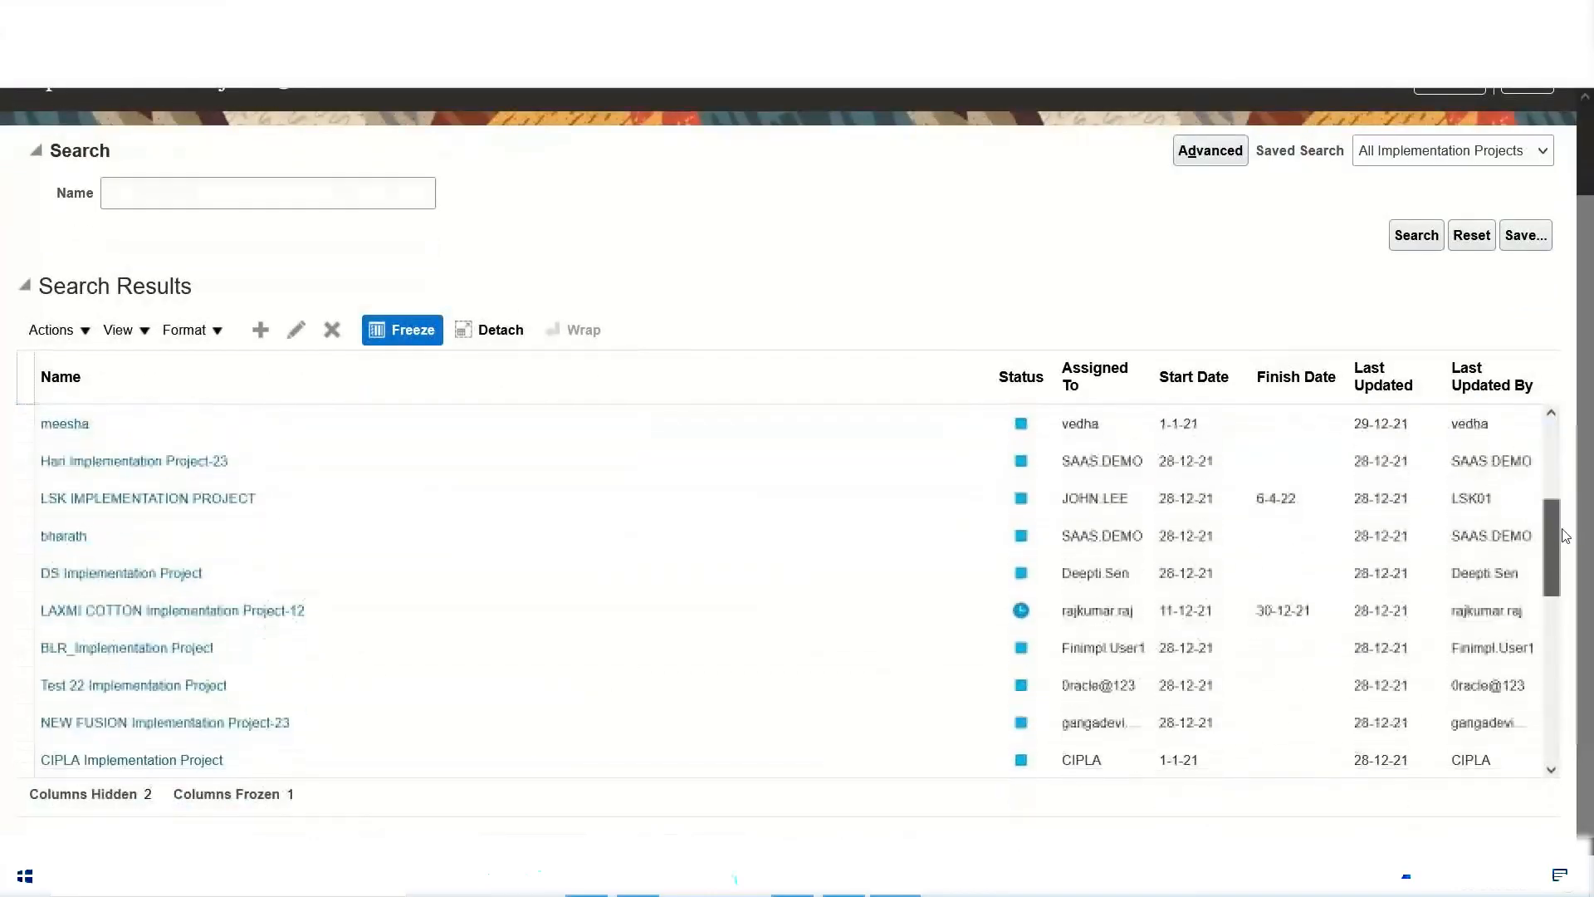
drag(1561, 555, 1564, 762)
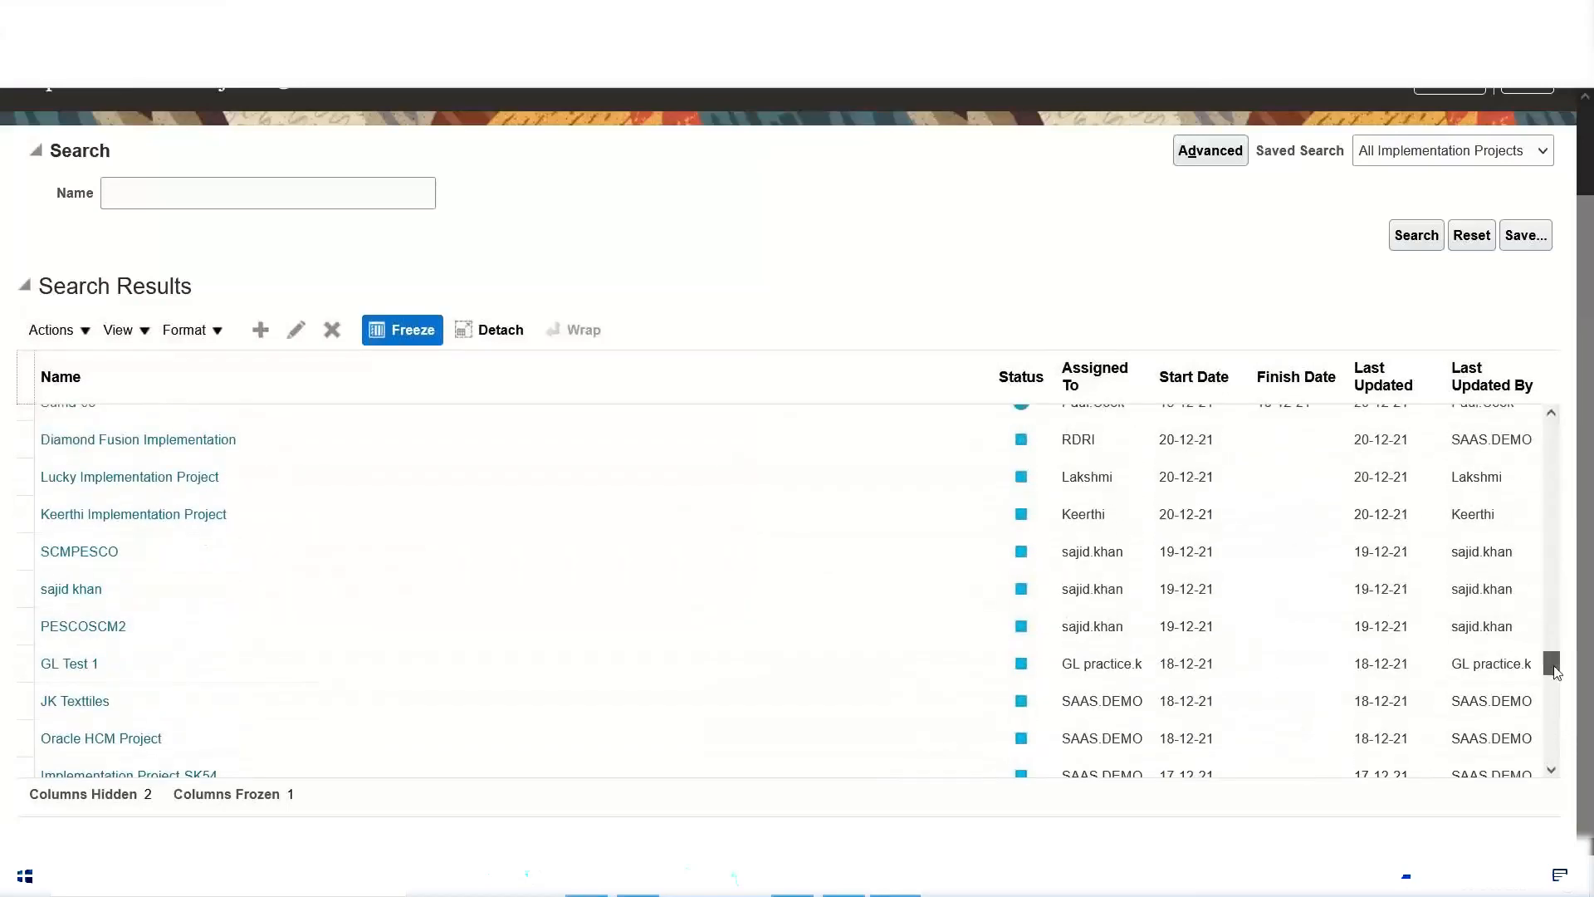
drag(1554, 669, 1551, 431)
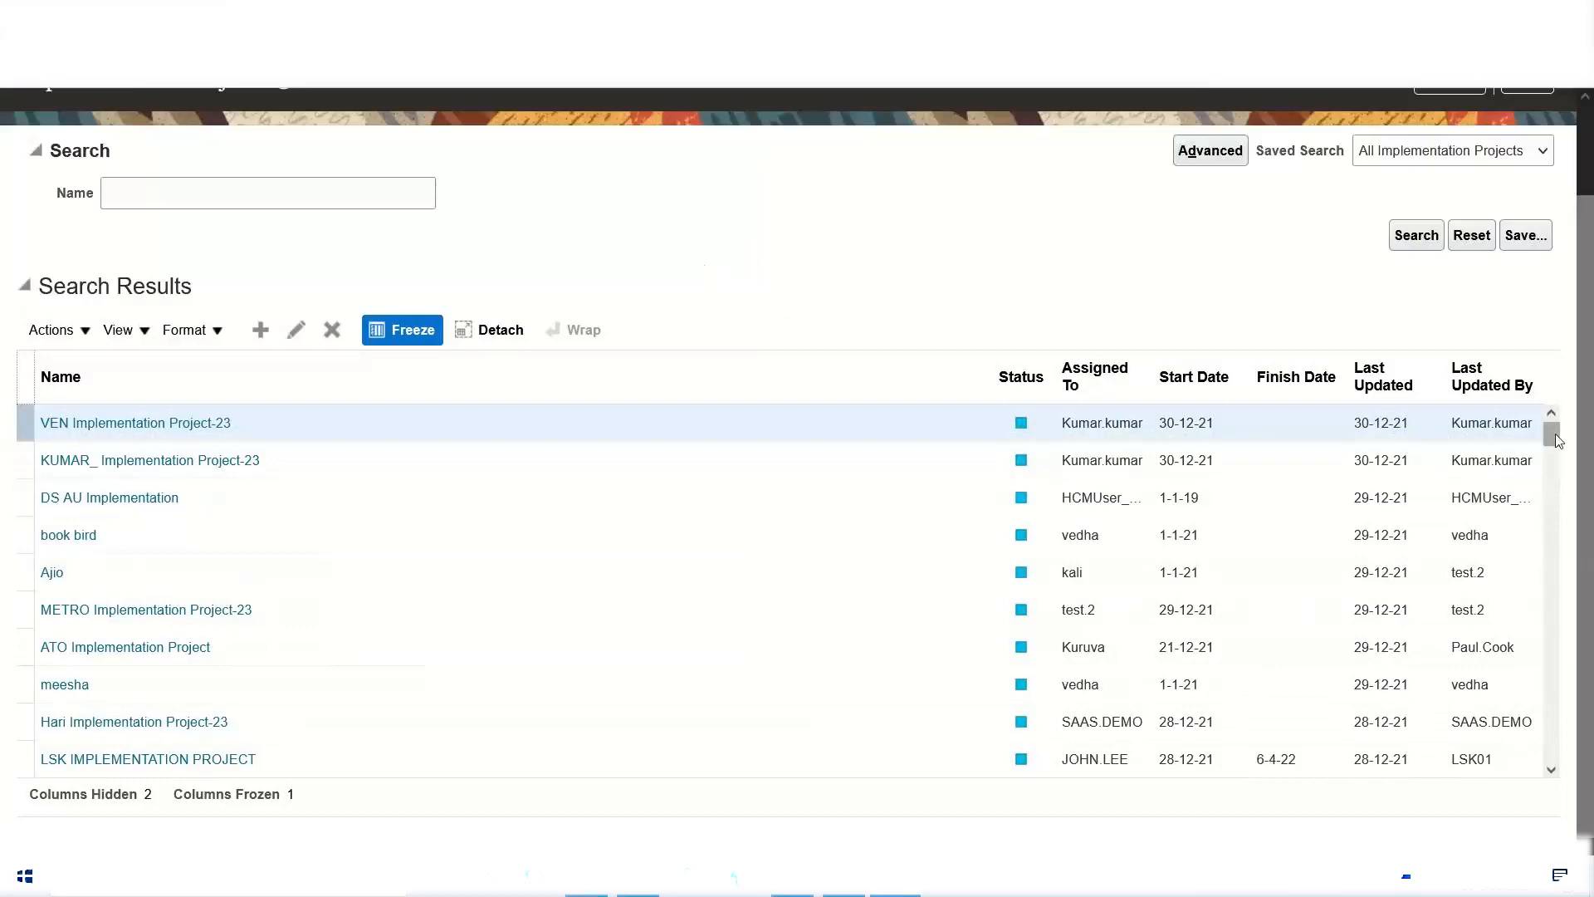
drag(1555, 436, 1556, 388)
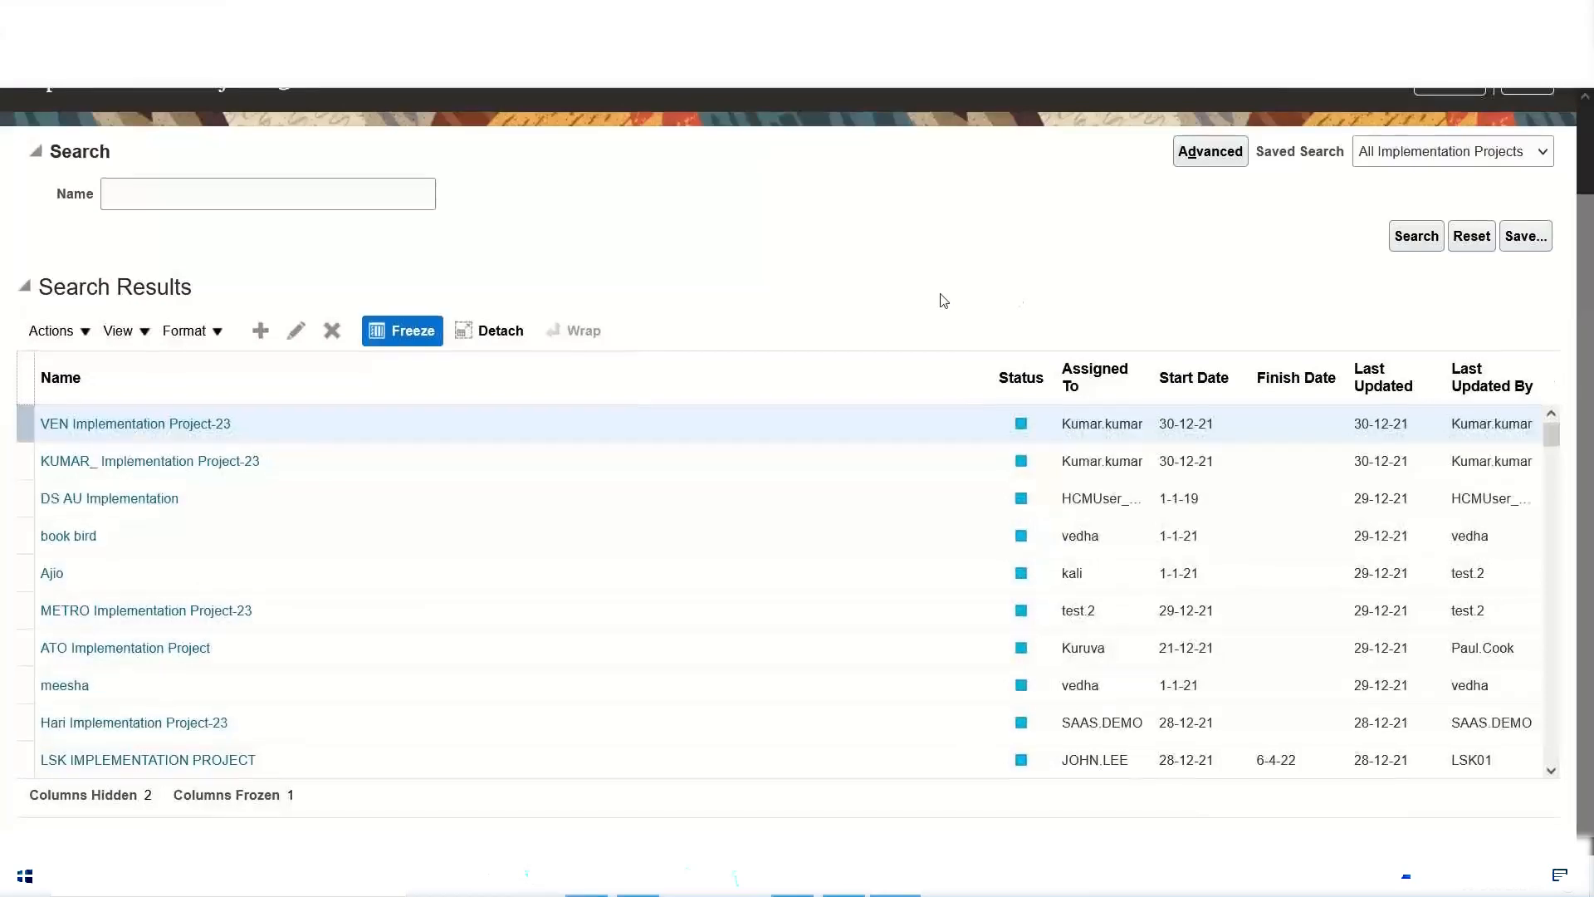
scroll(606, 315, up, 2)
Step: Search the implementation projects by the name "." and leave the Implementation Projects page
click(333, 288)
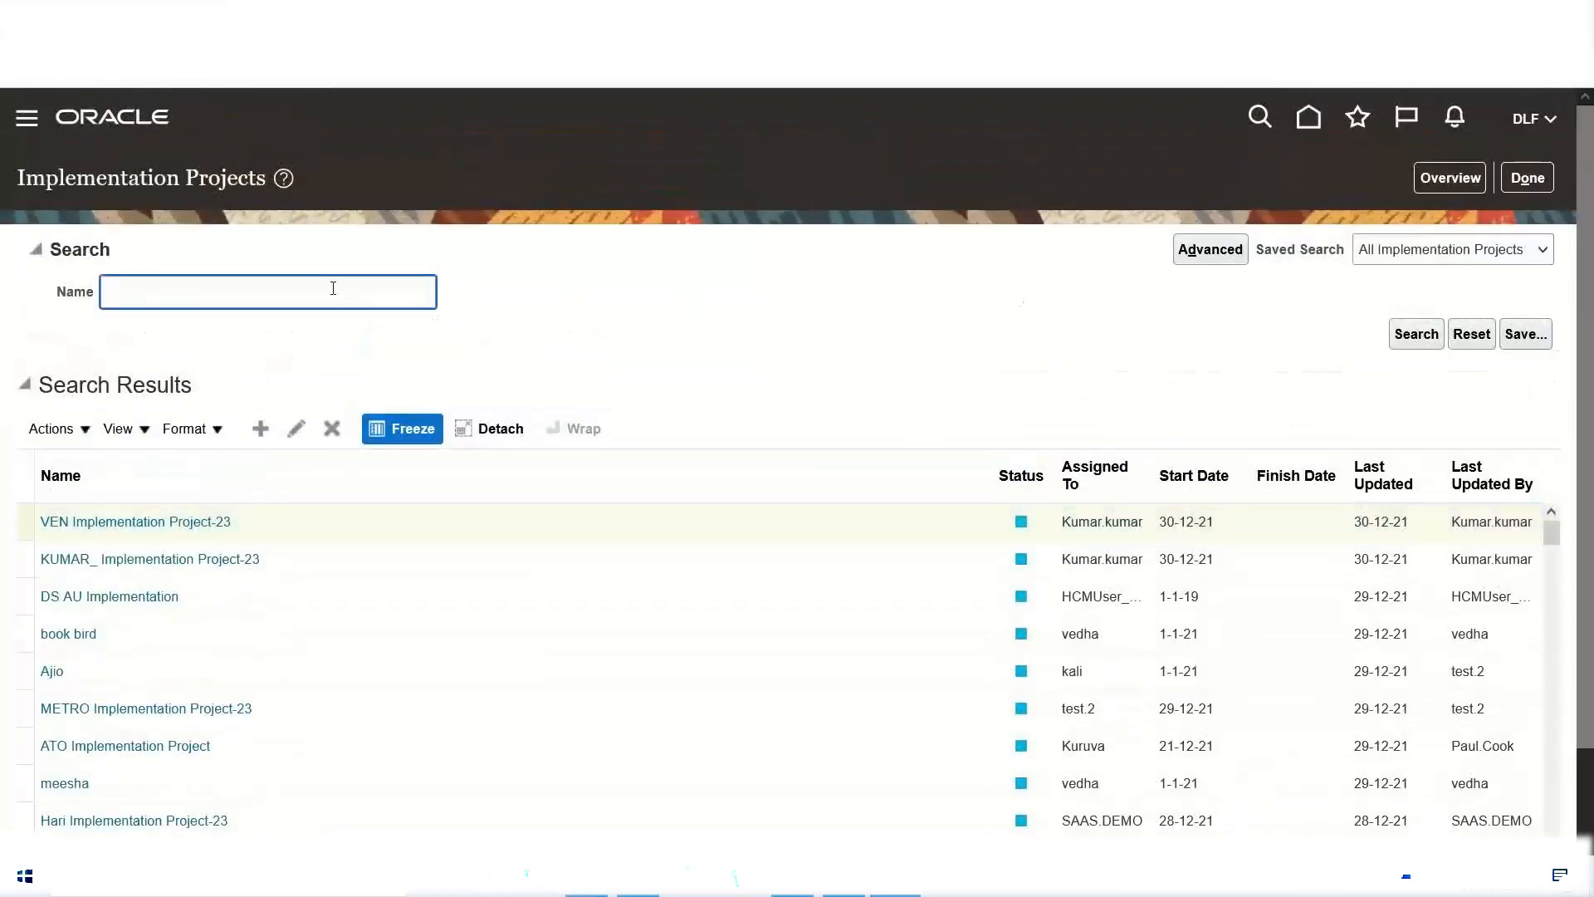
text(.)
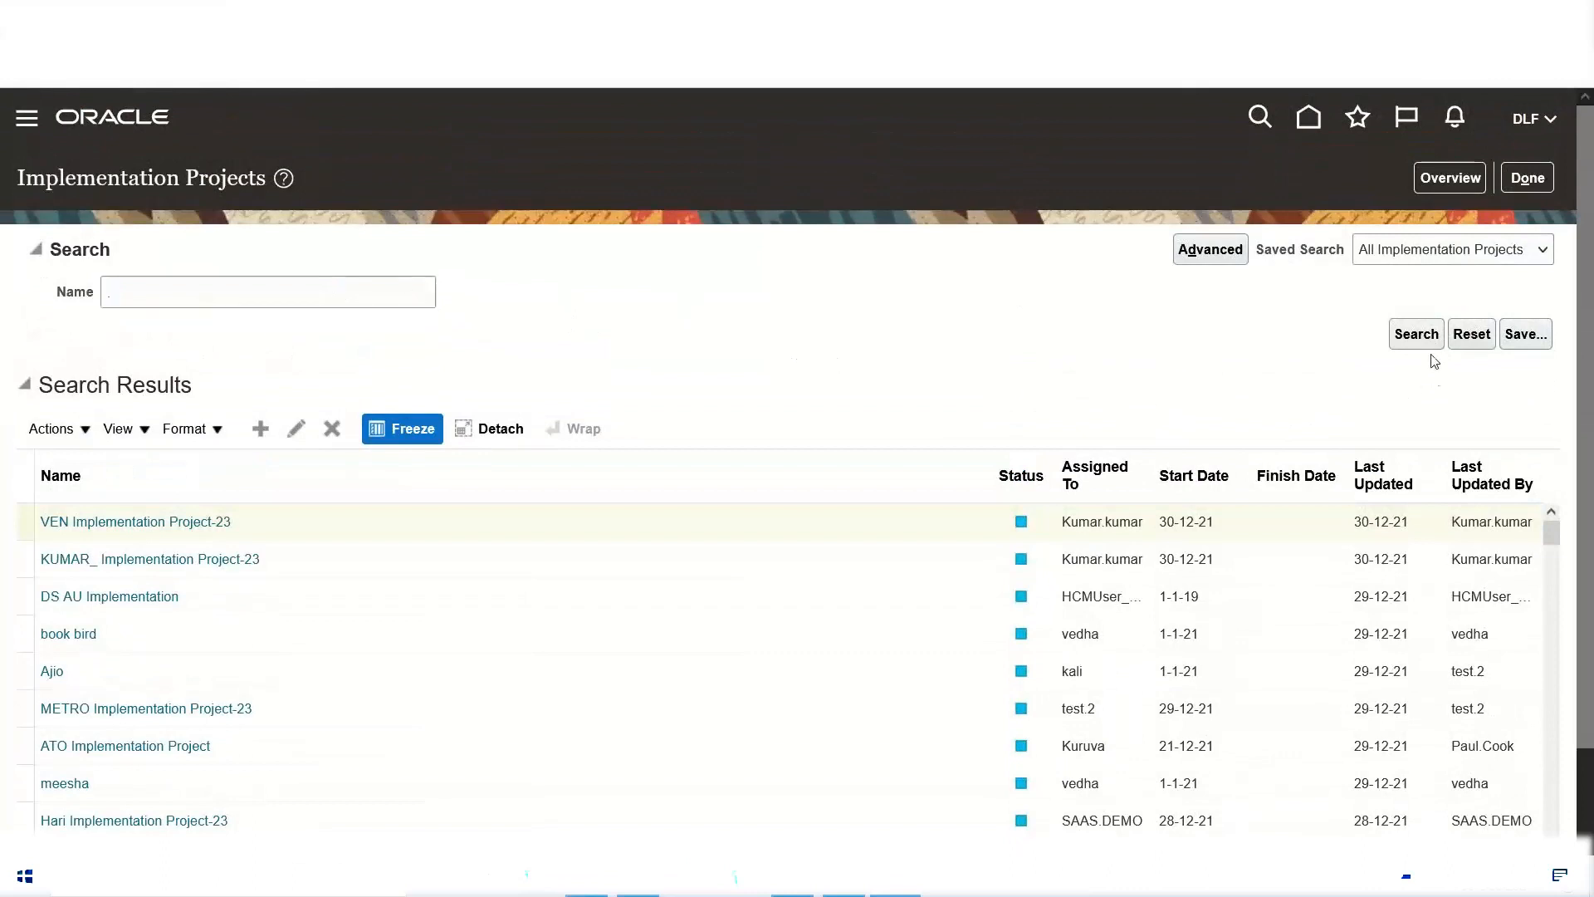
click(1416, 334)
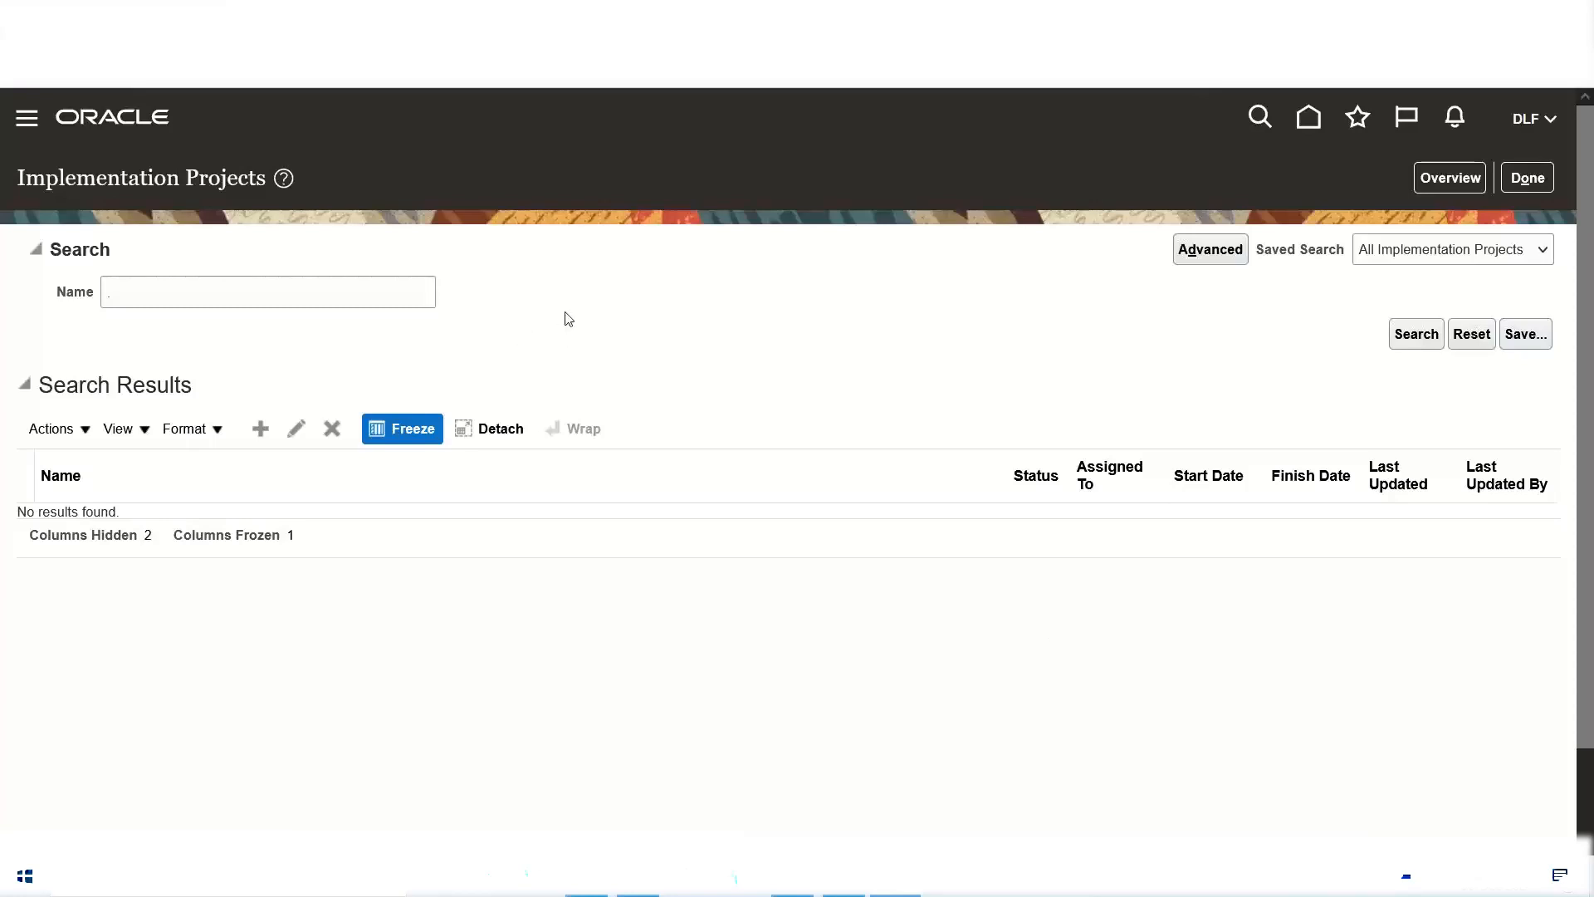
click(168, 300)
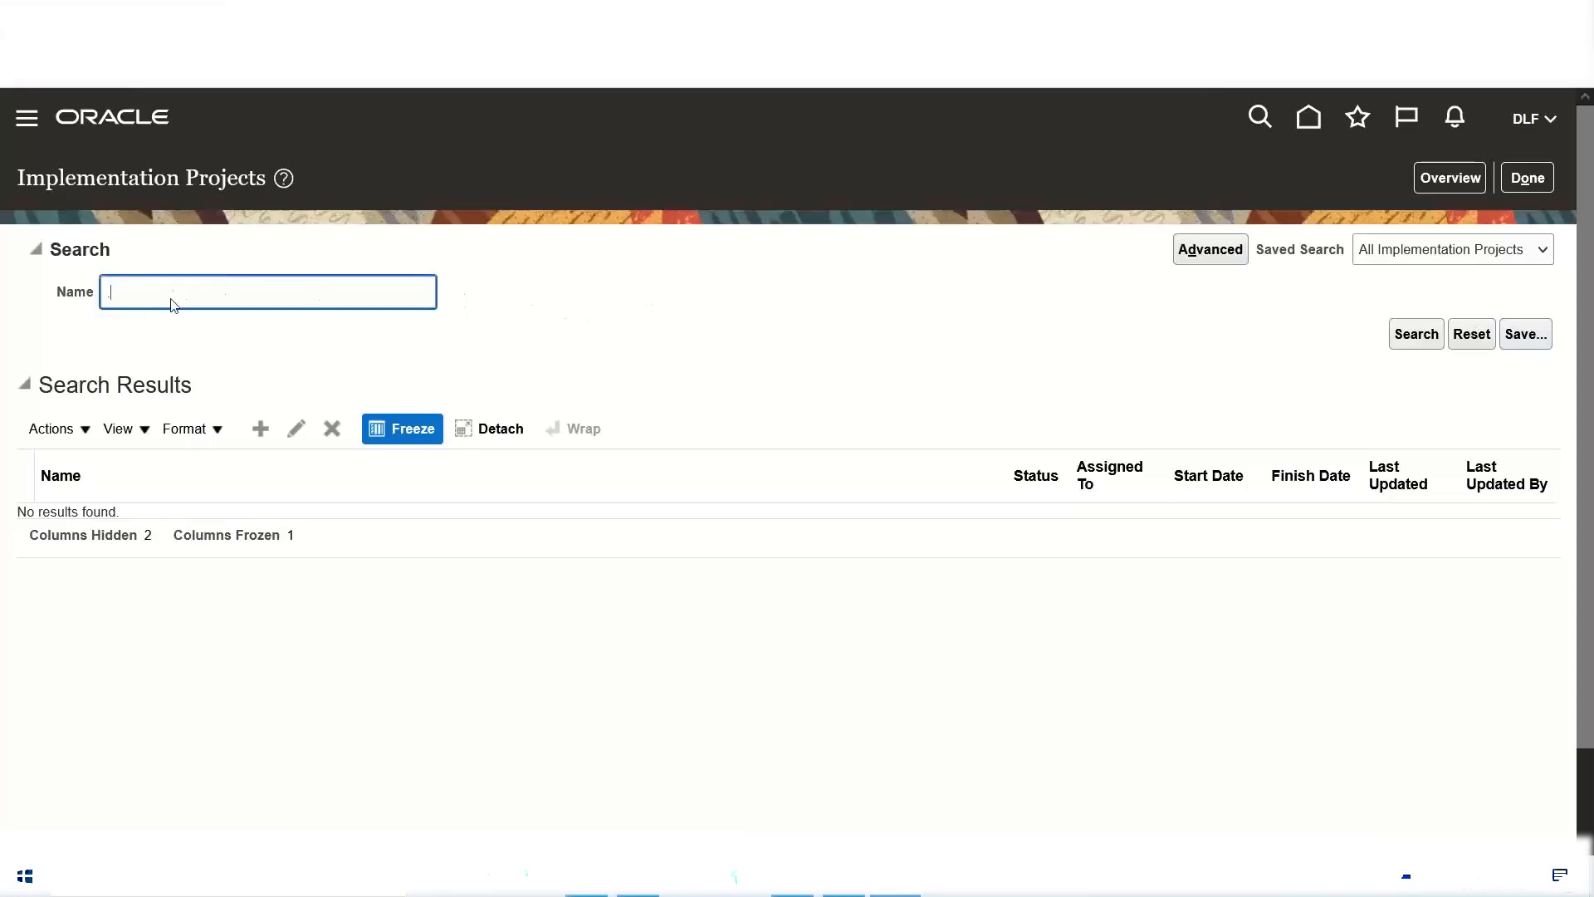
click(1416, 334)
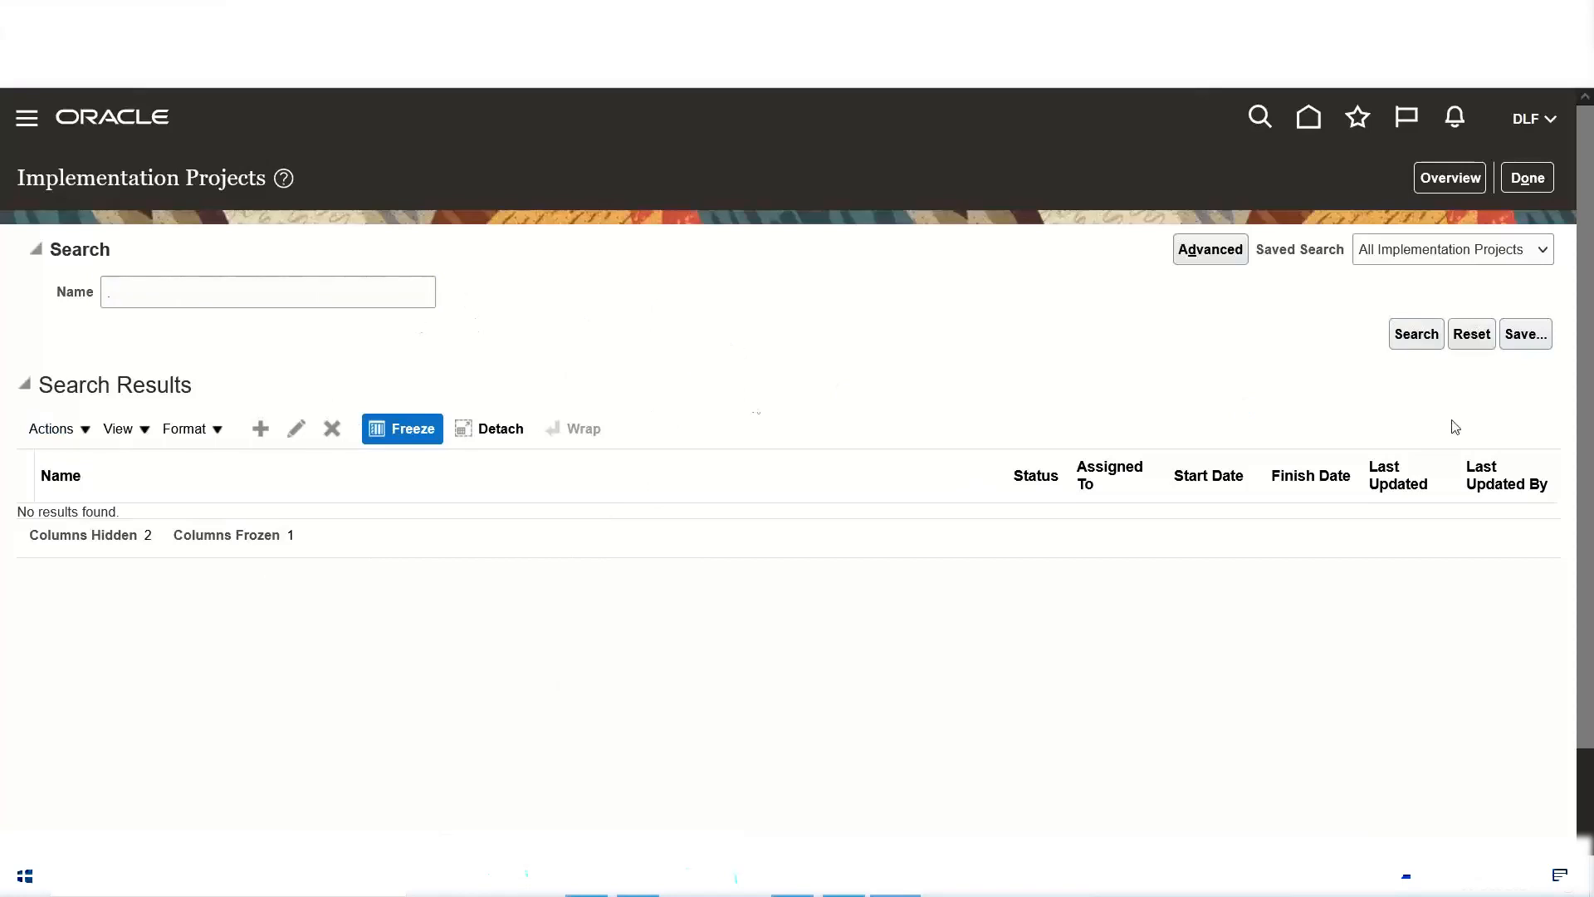
click(1531, 180)
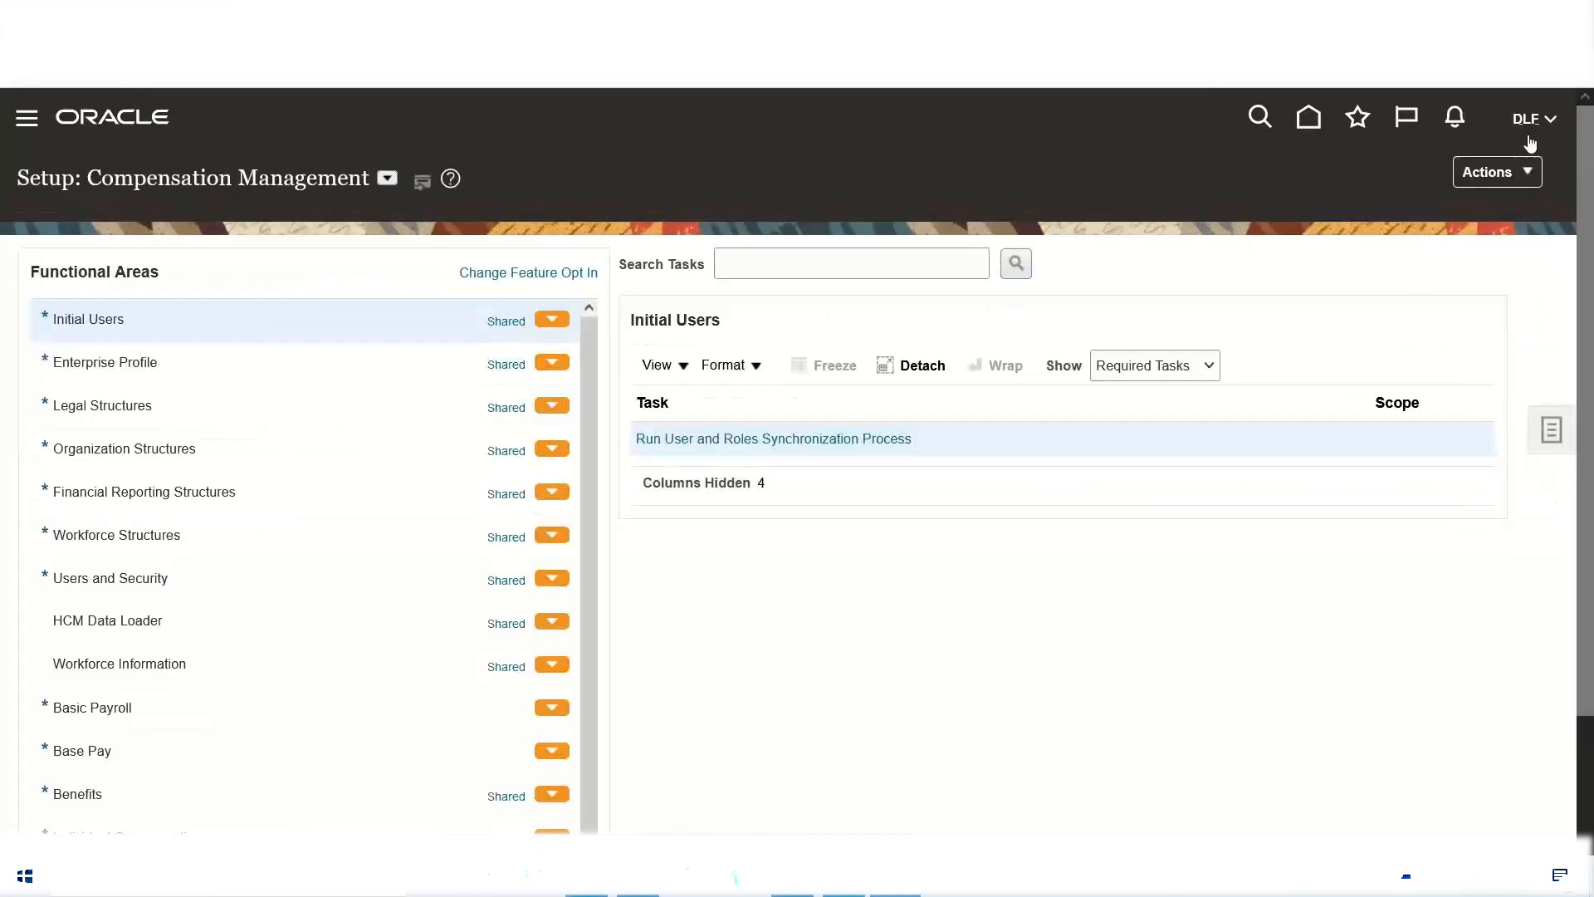
Step: Reload Setup and Maintenance and reopen the Implementation Projects page
click(1531, 121)
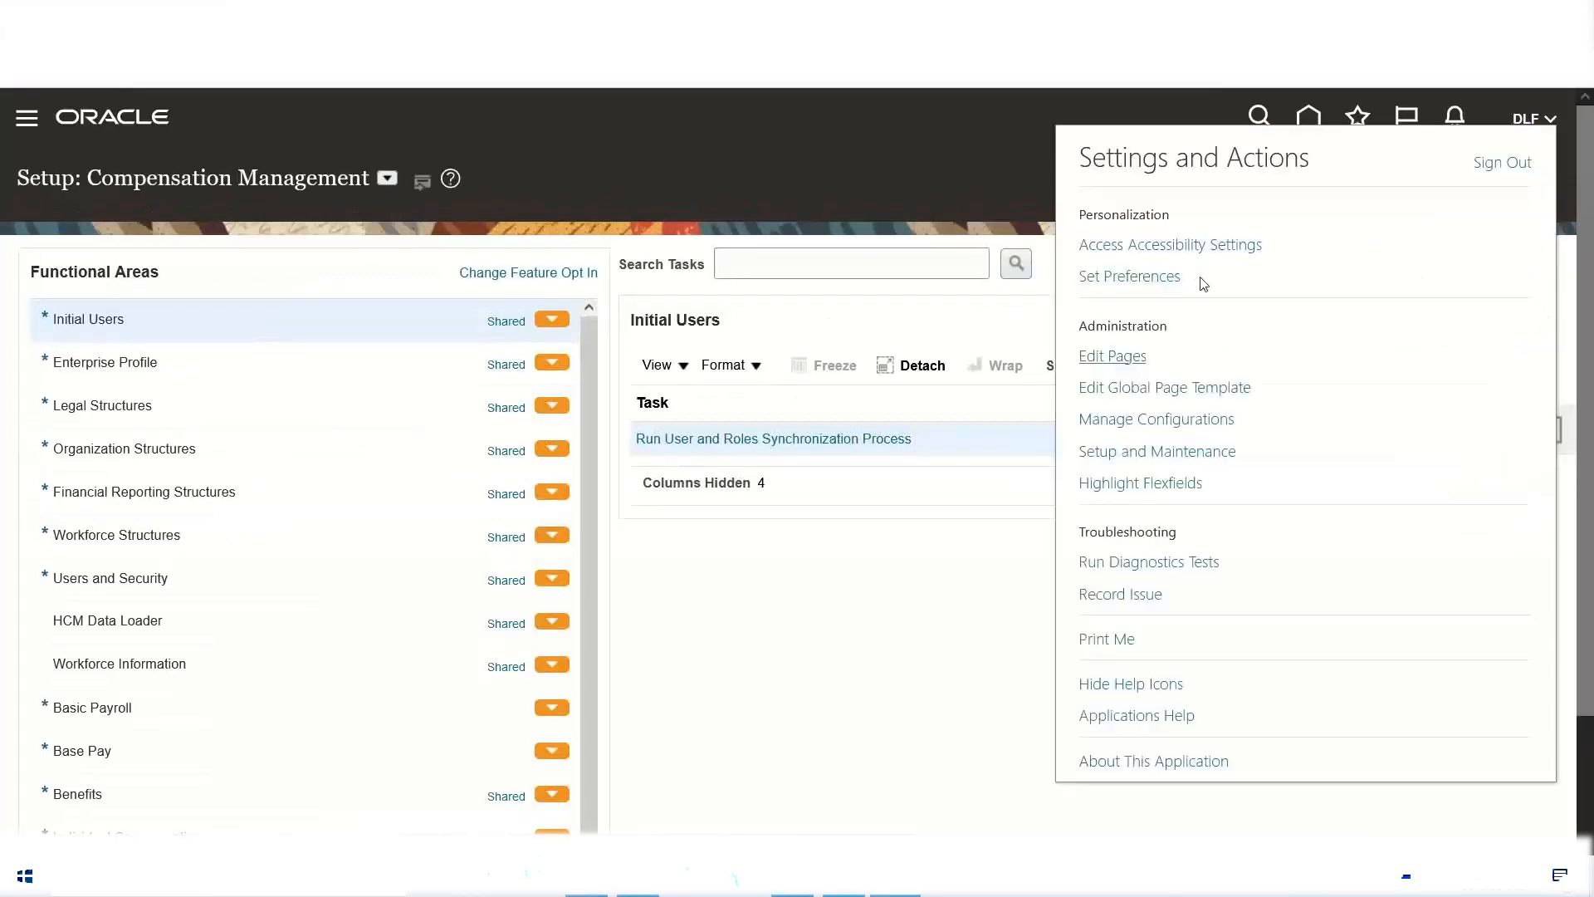
click(1121, 452)
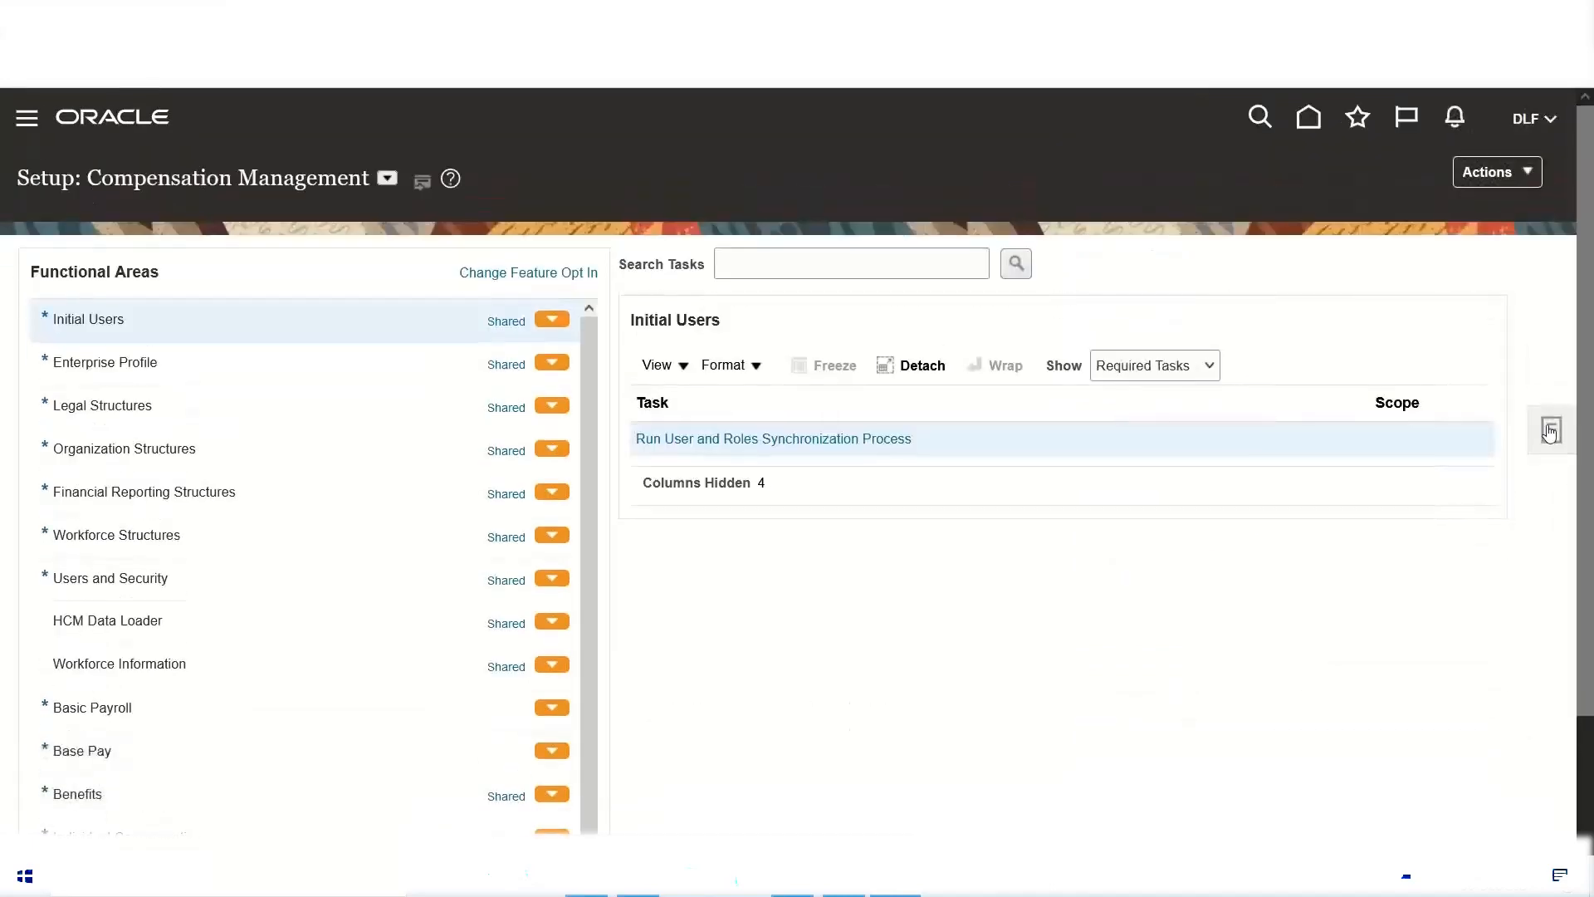
click(1549, 430)
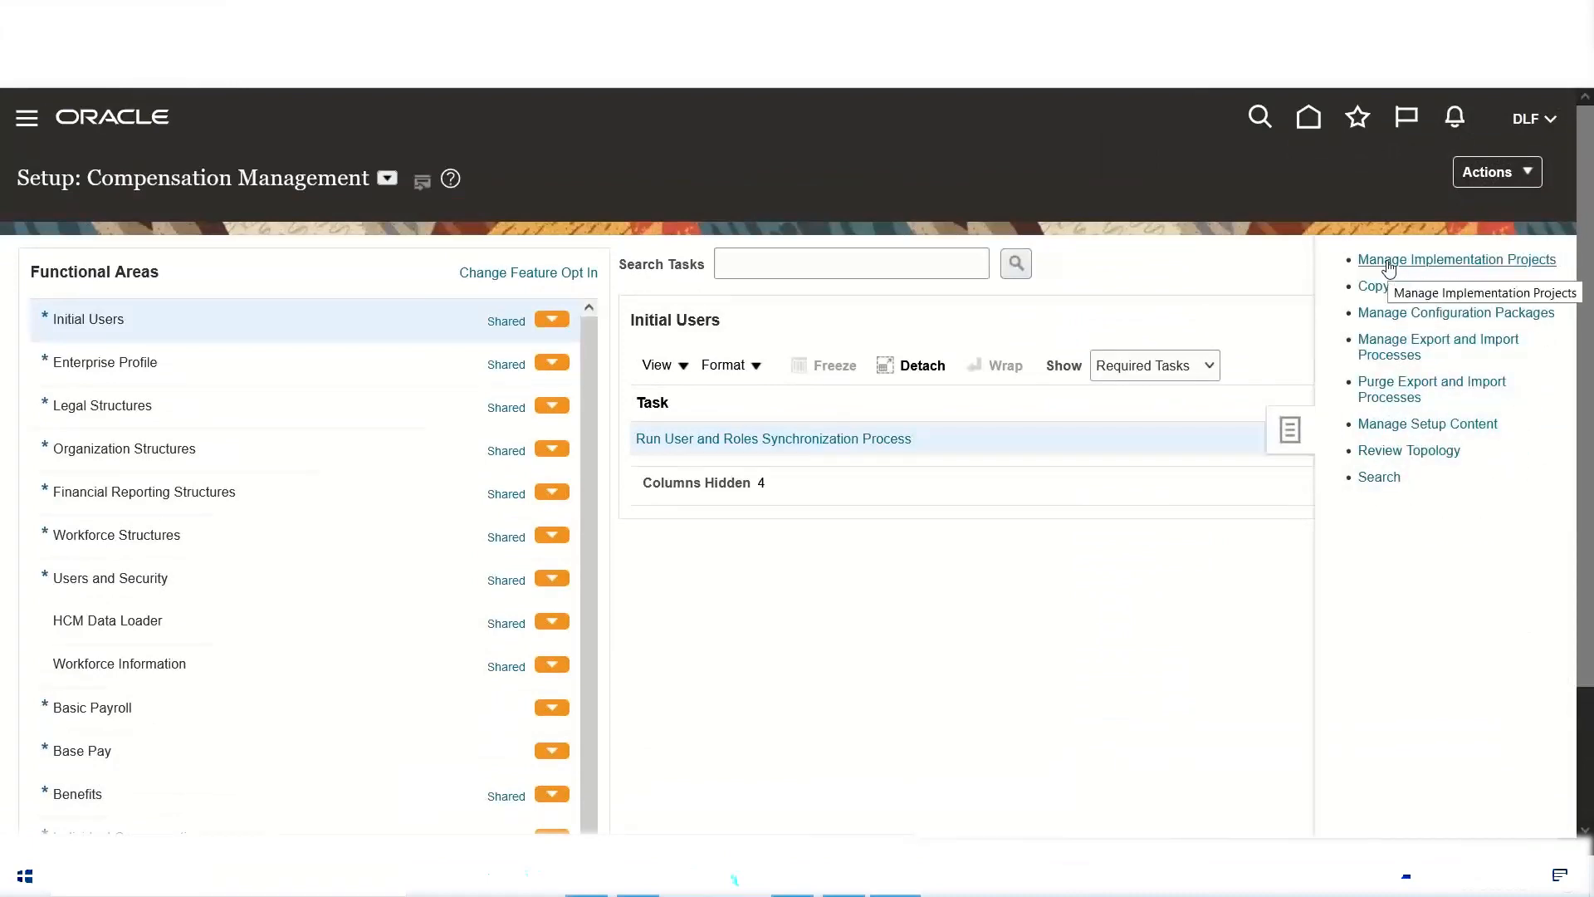
click(1448, 259)
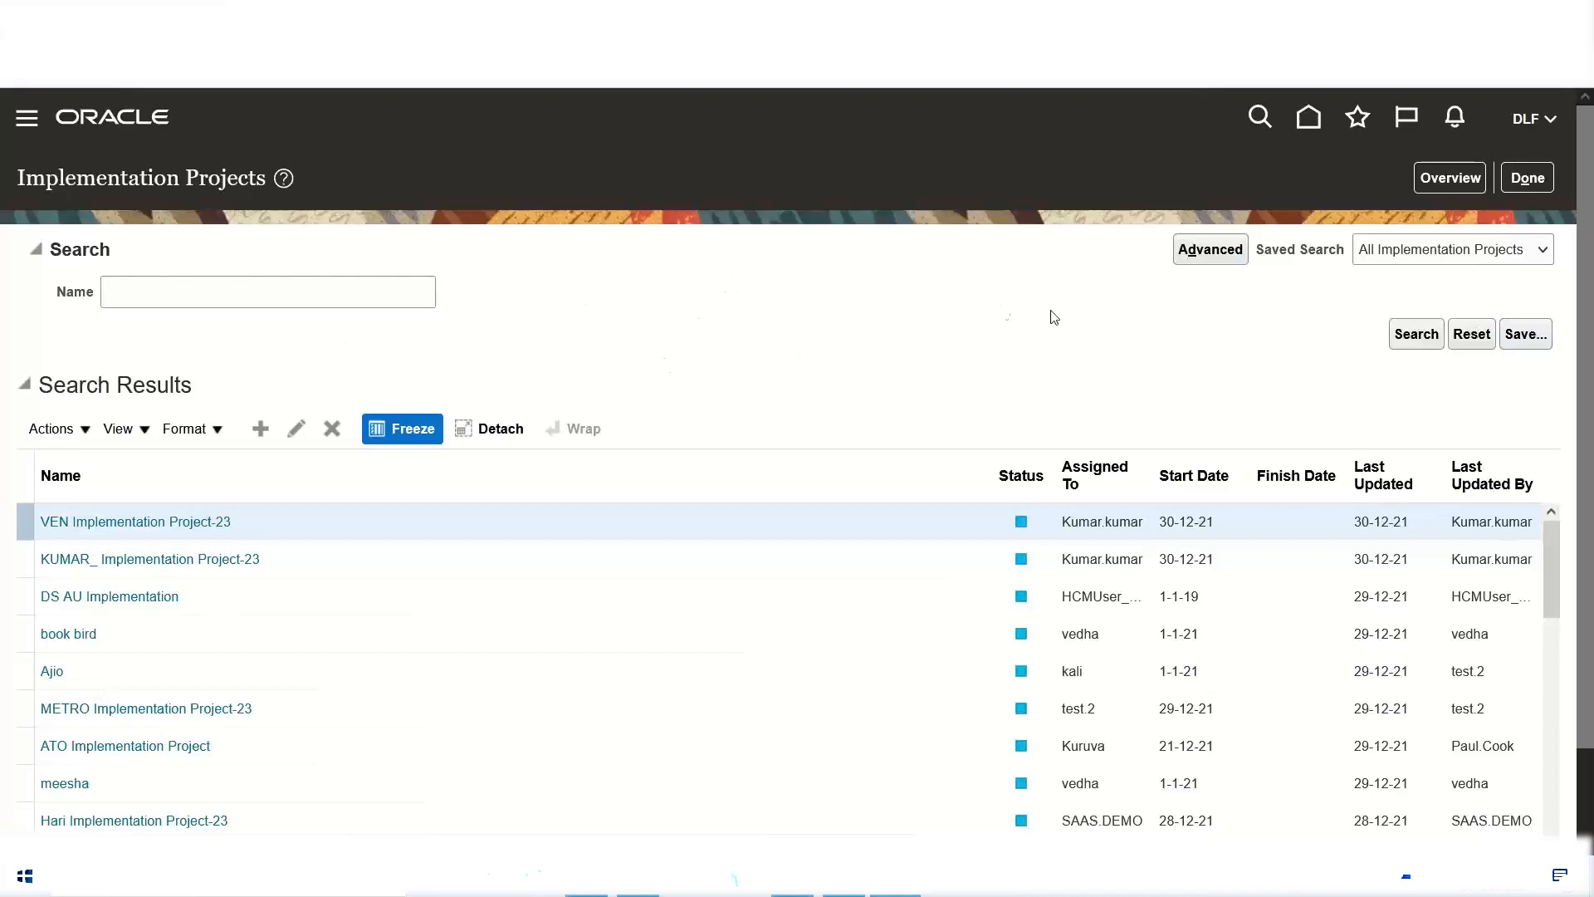
Step: Start a new implementation project and name it "DLF Implementation Project"
click(260, 430)
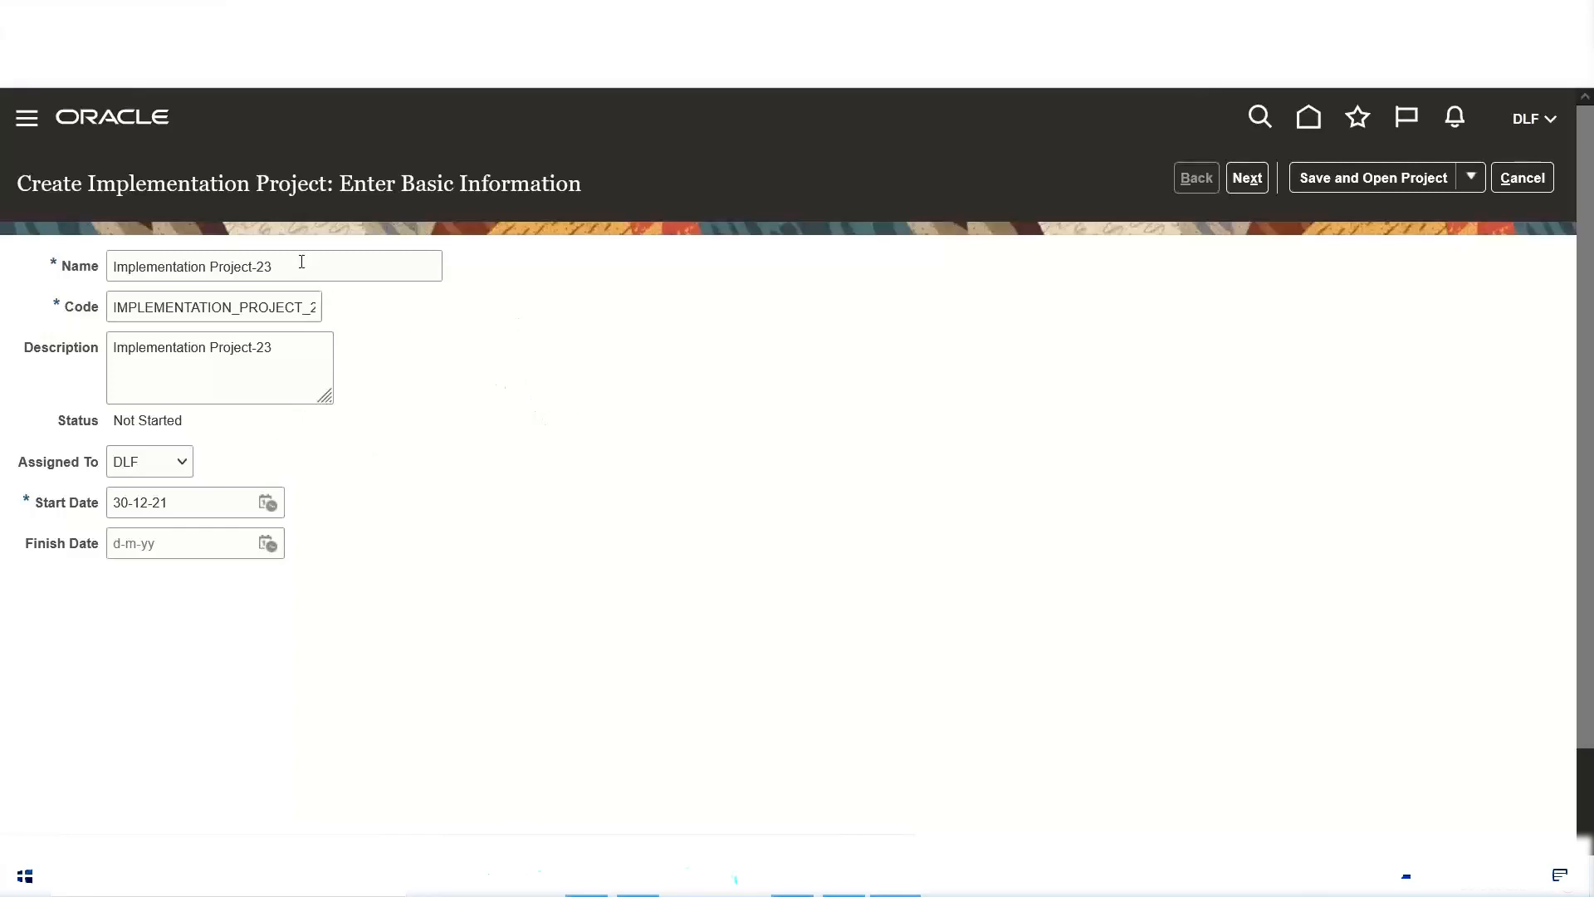
drag(302, 266, 2, 307)
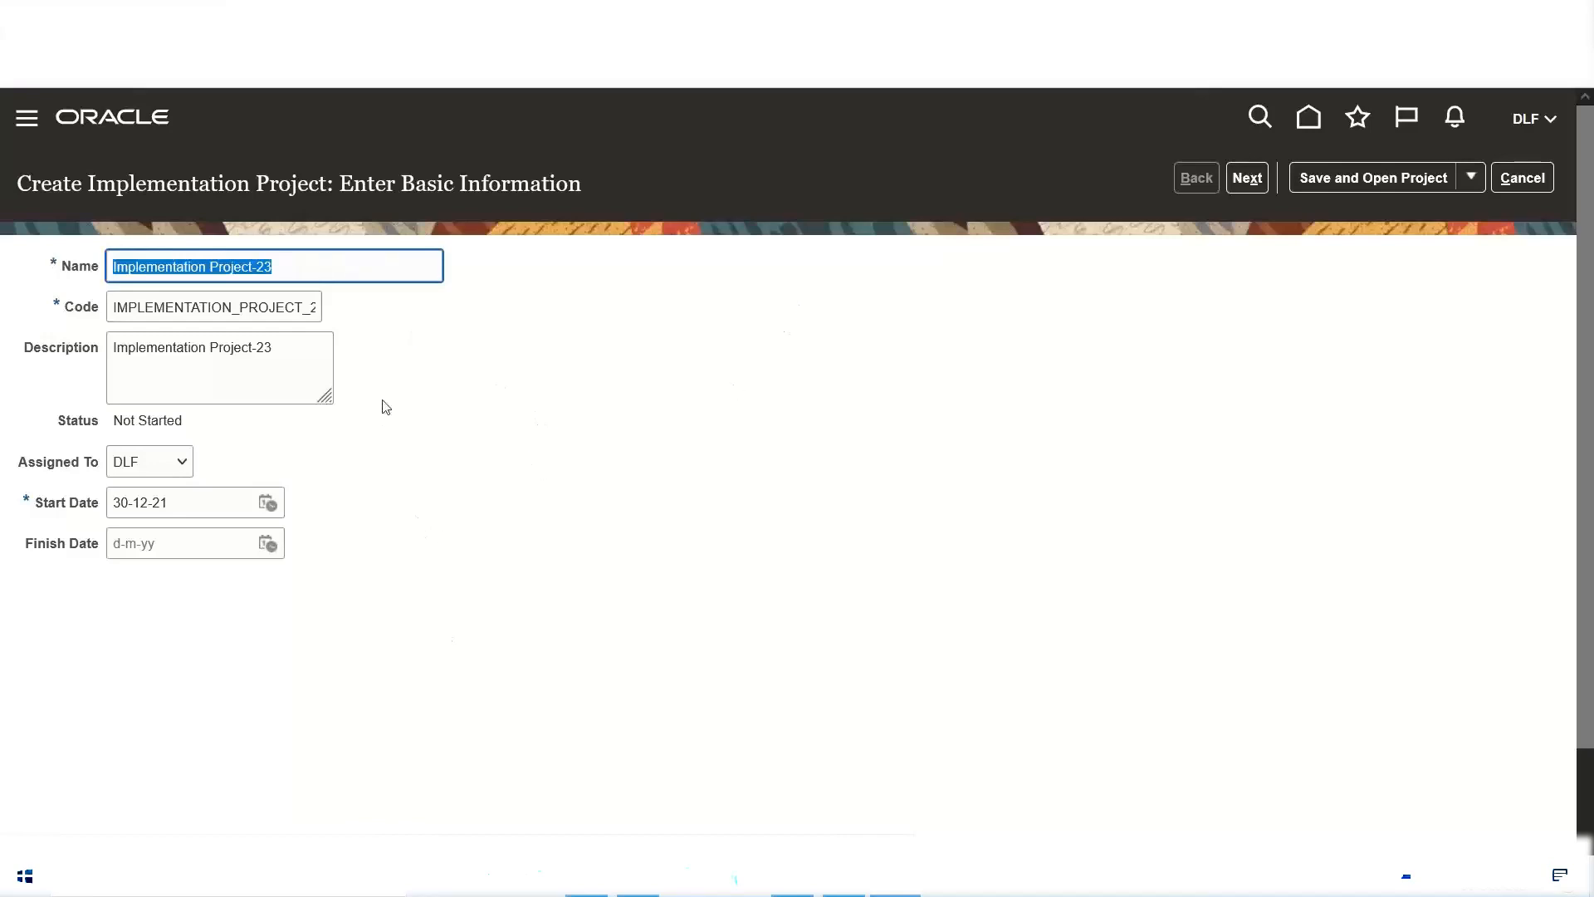
click(281, 262)
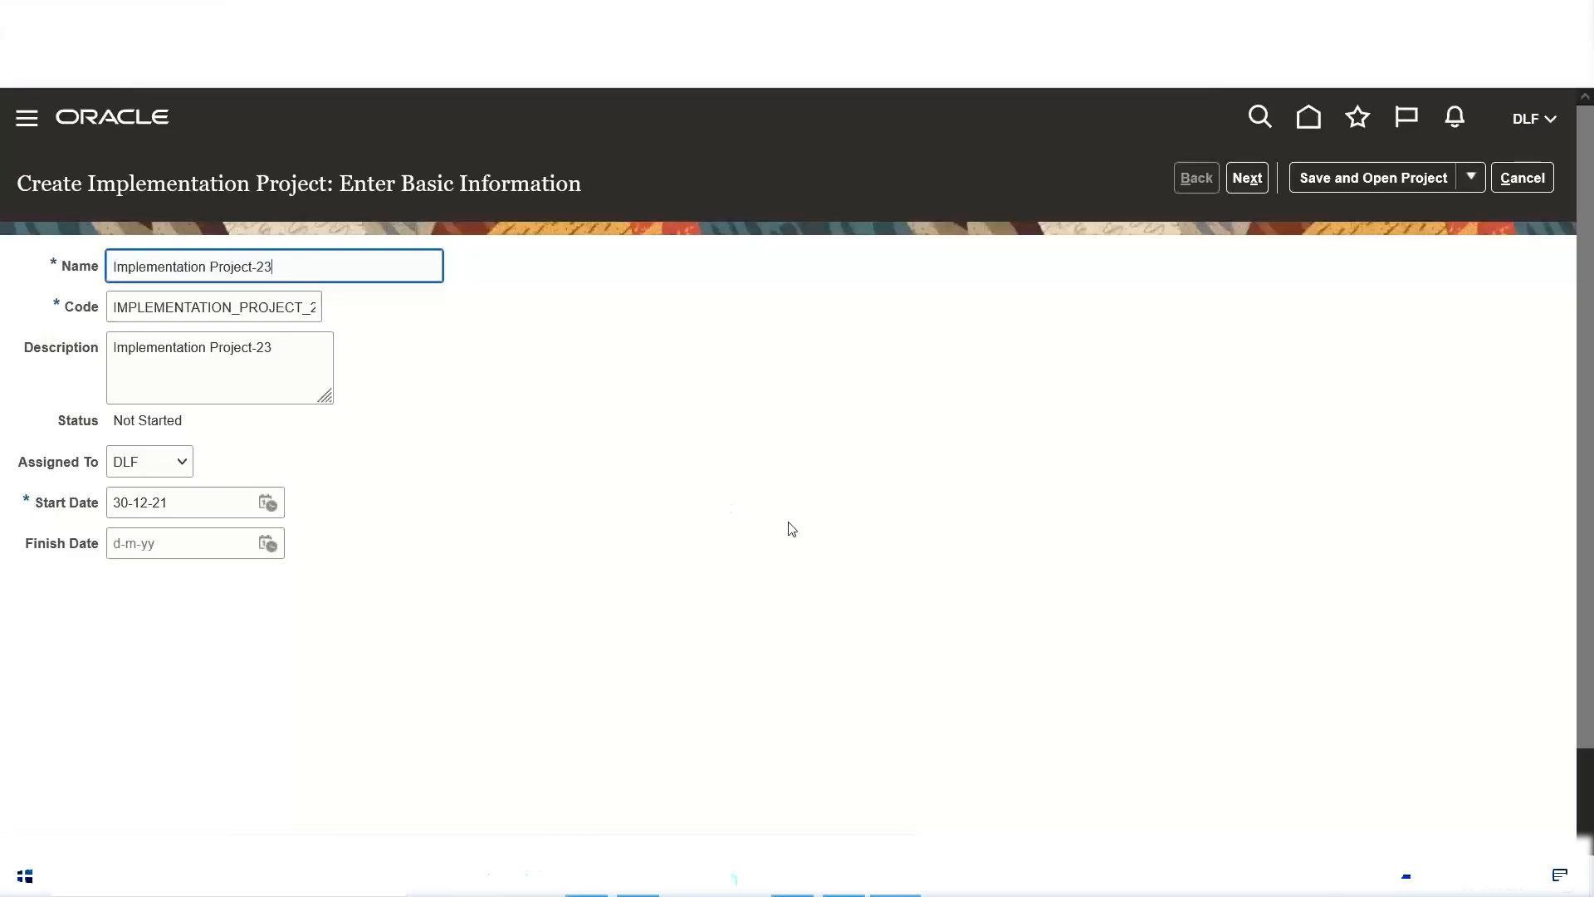
key(BackSpace)
key(BackSpace)
key(BackSpace)
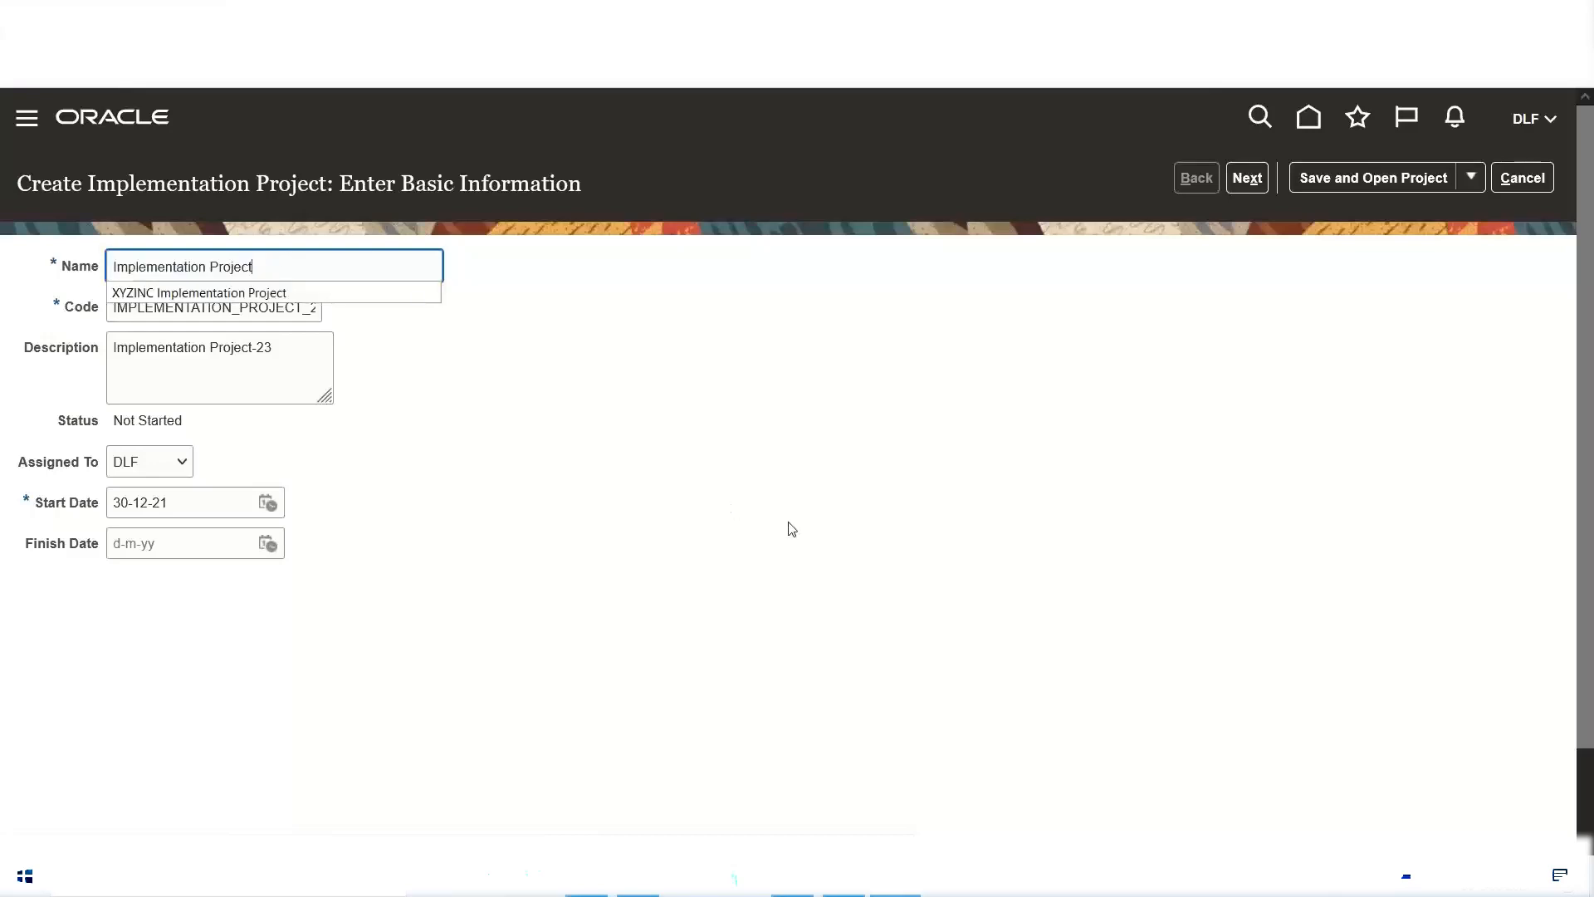
click(110, 264)
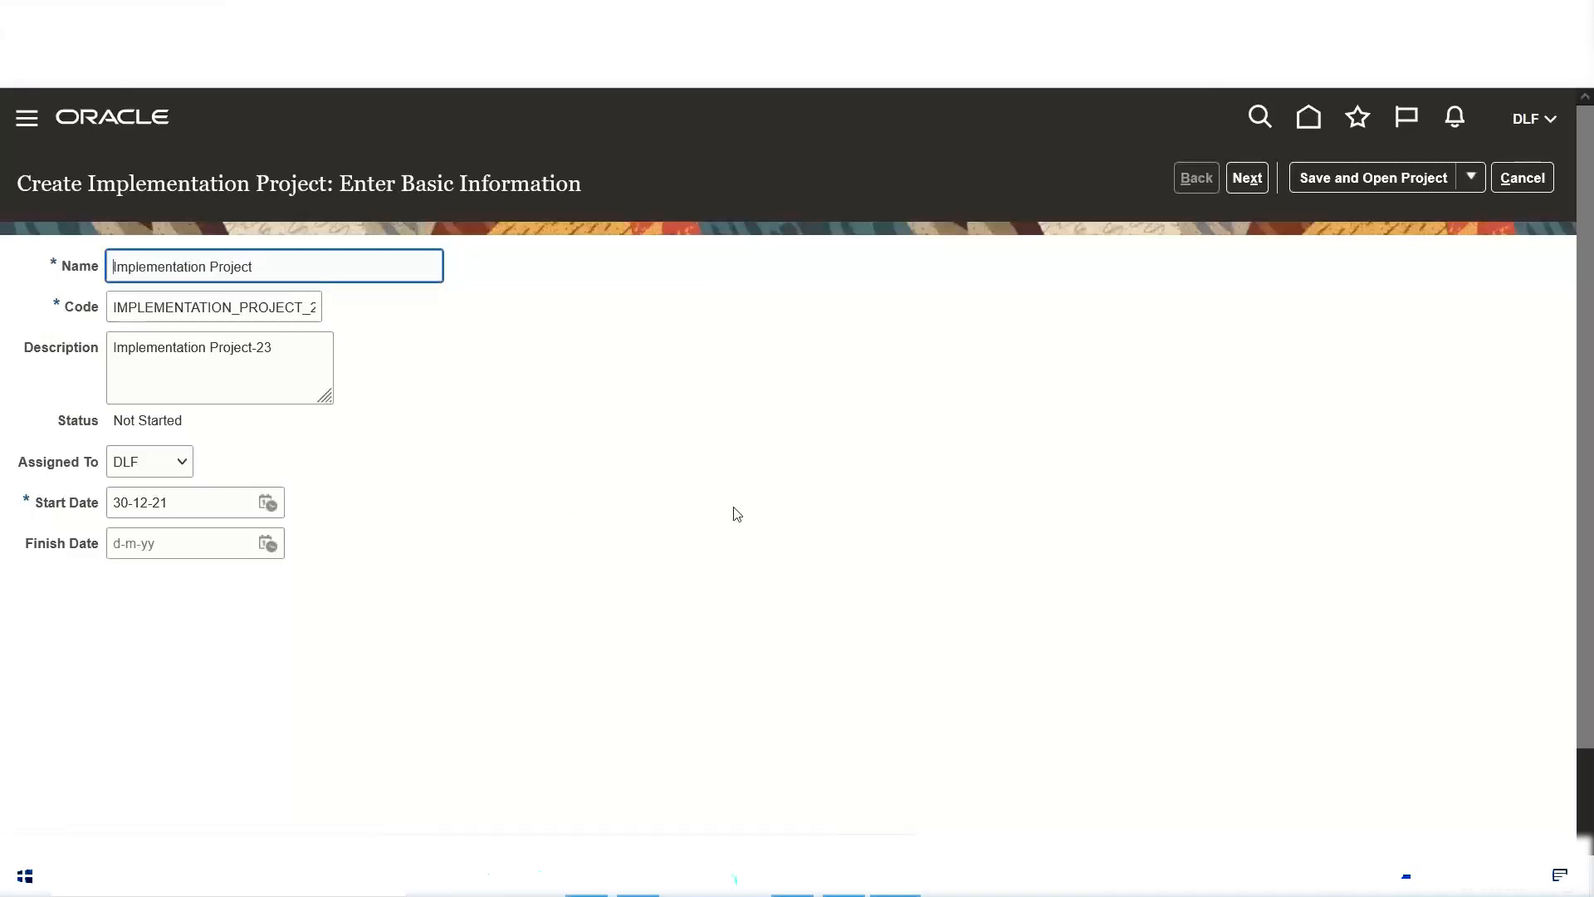
text(DL)
key(BackSpace)
click(490, 347)
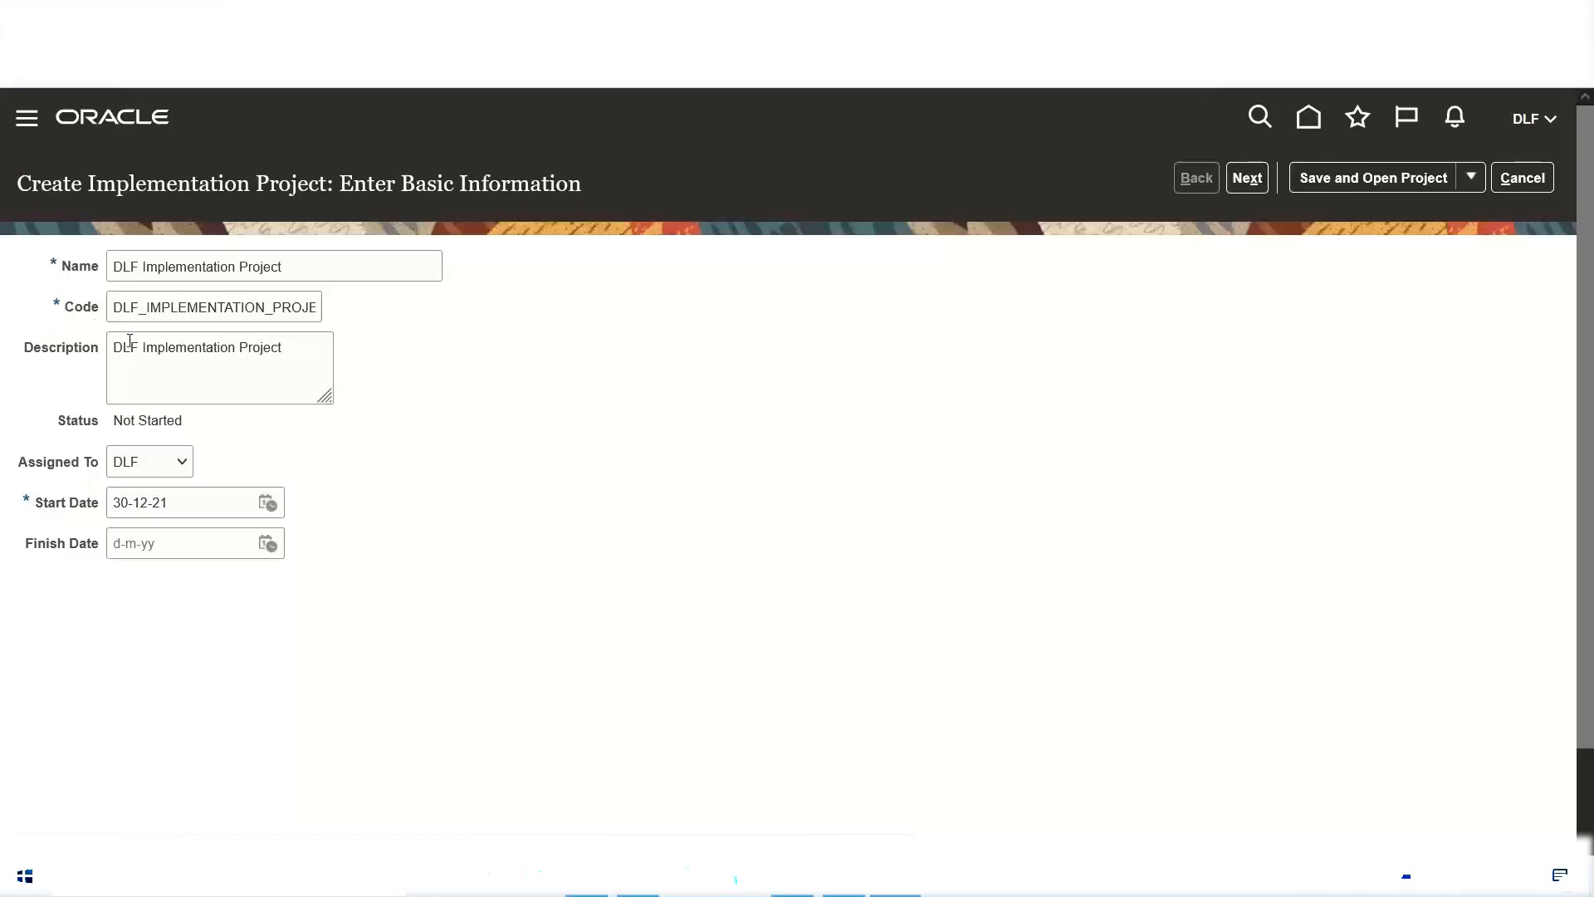
Step: Review the name, status and assignee details of the new project
drag(328, 262, 2, 276)
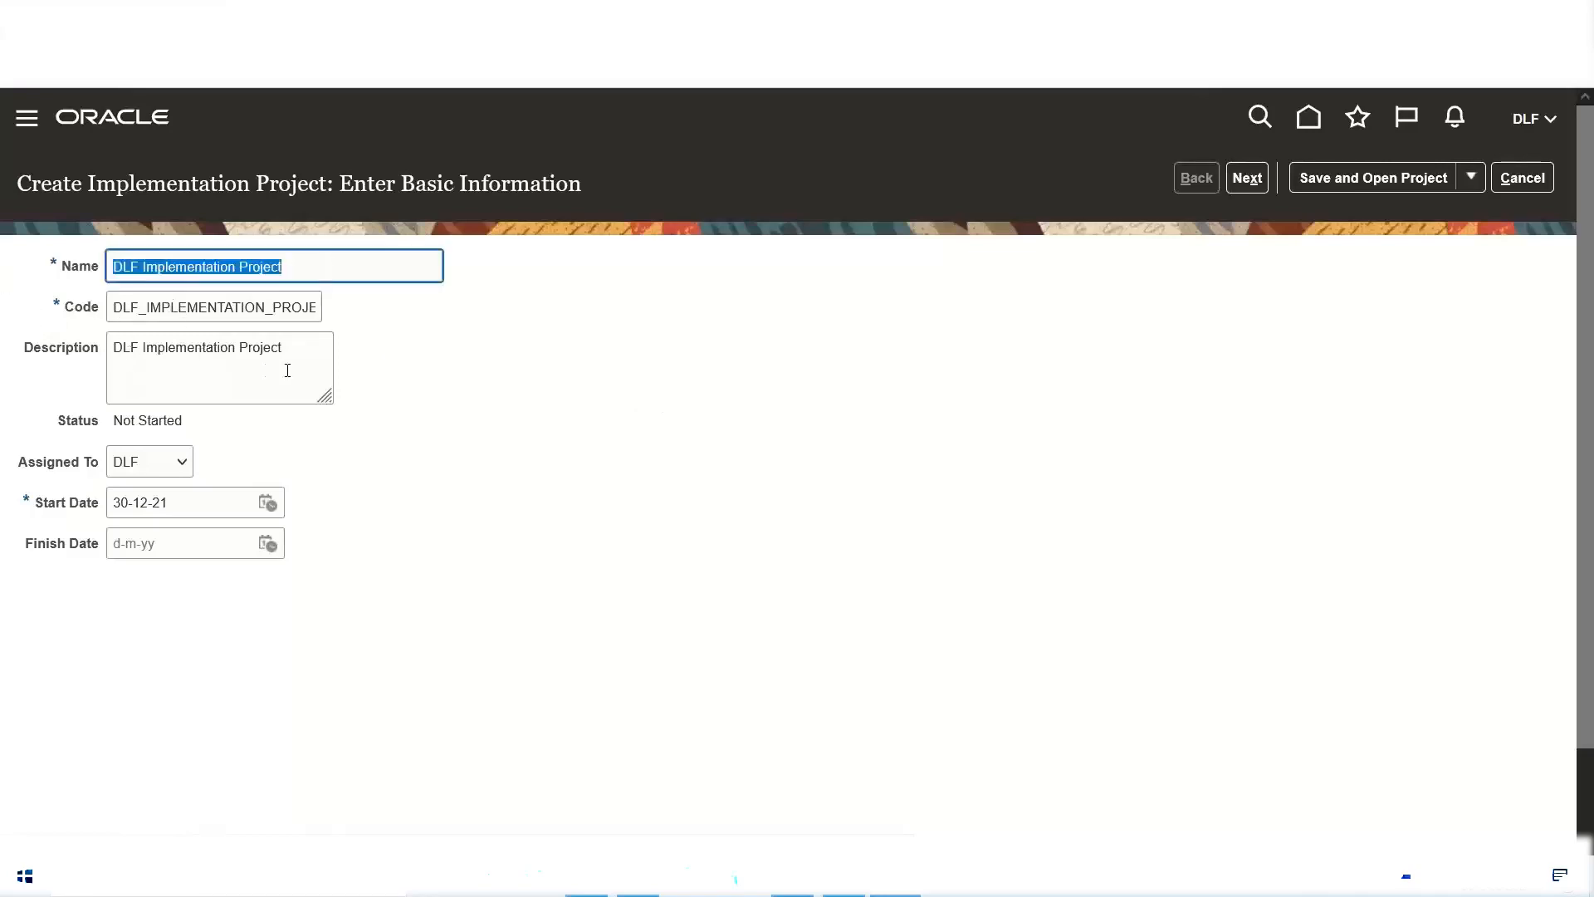
click(645, 438)
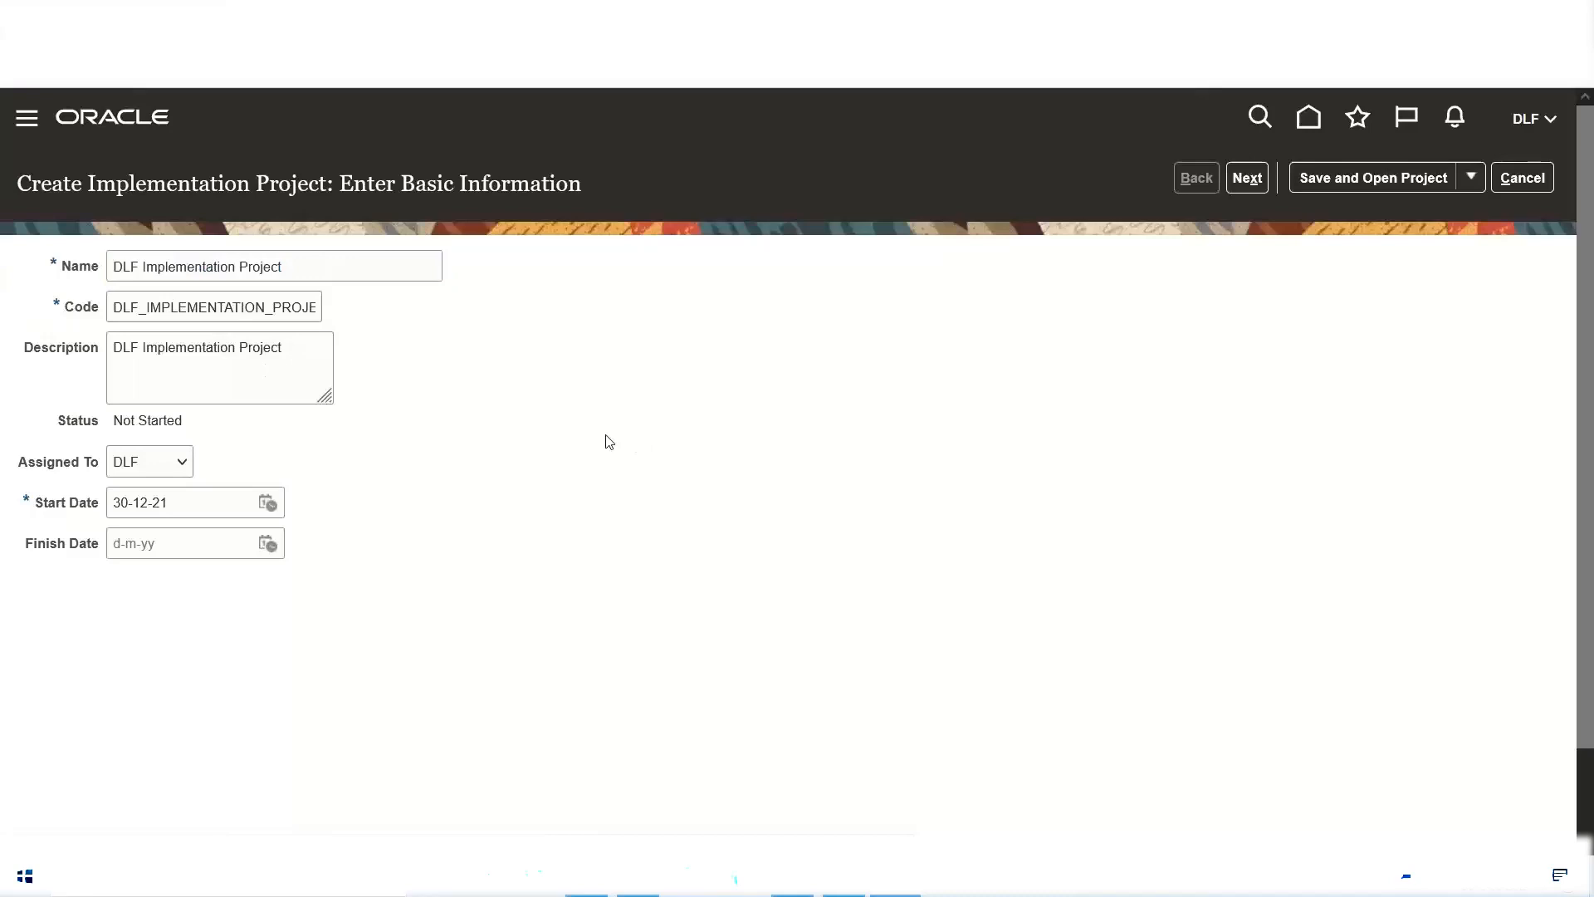
triple_click(170, 420)
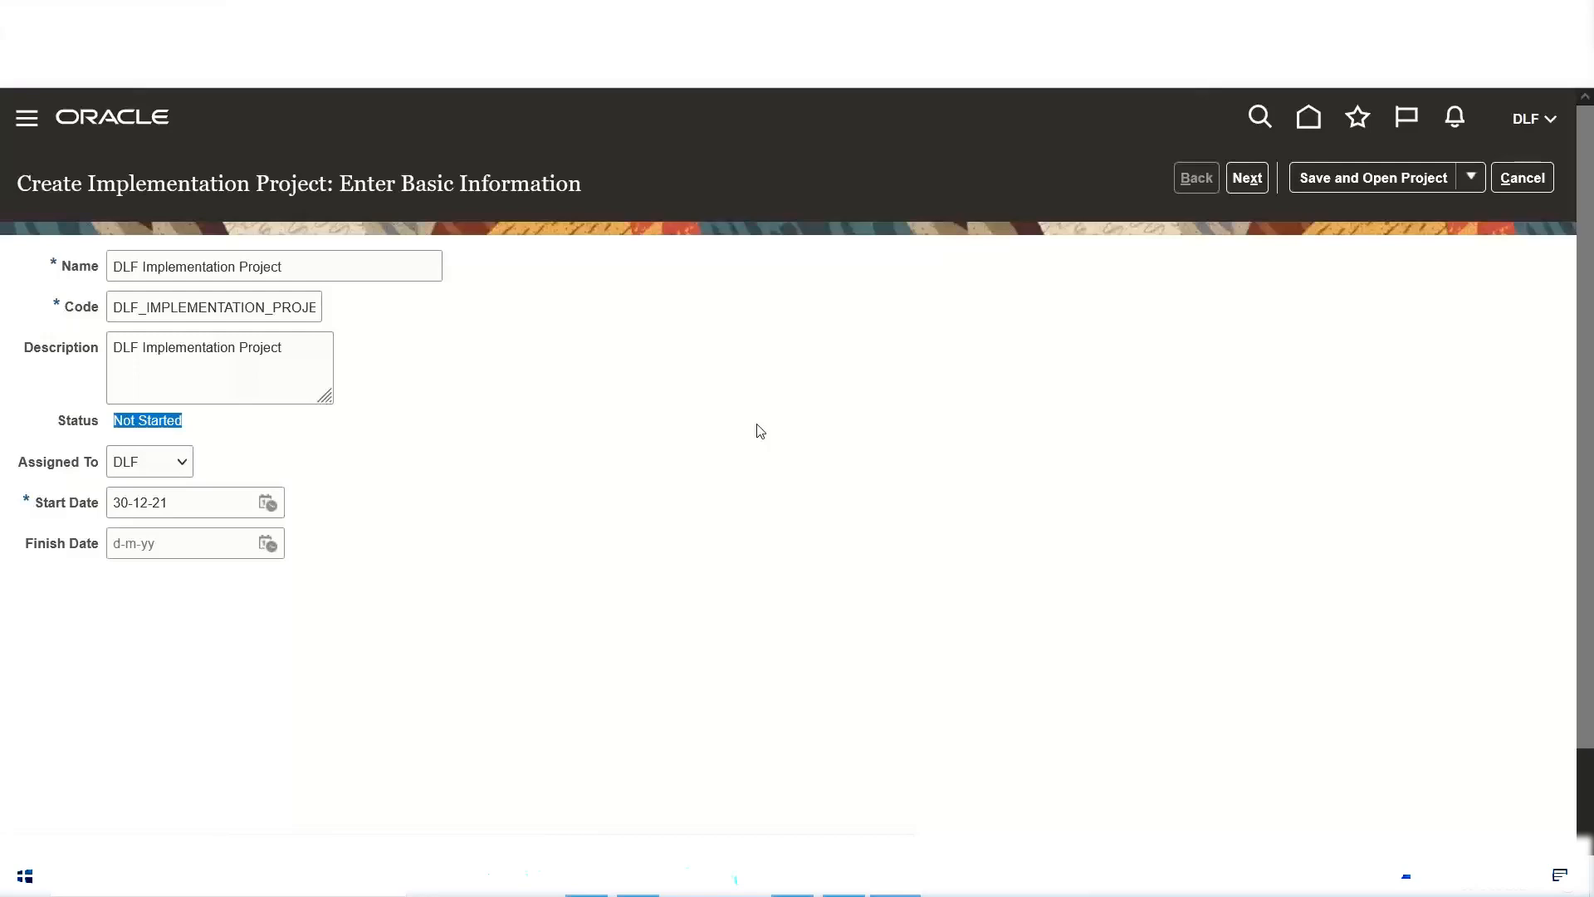
click(219, 438)
double_click(43, 461)
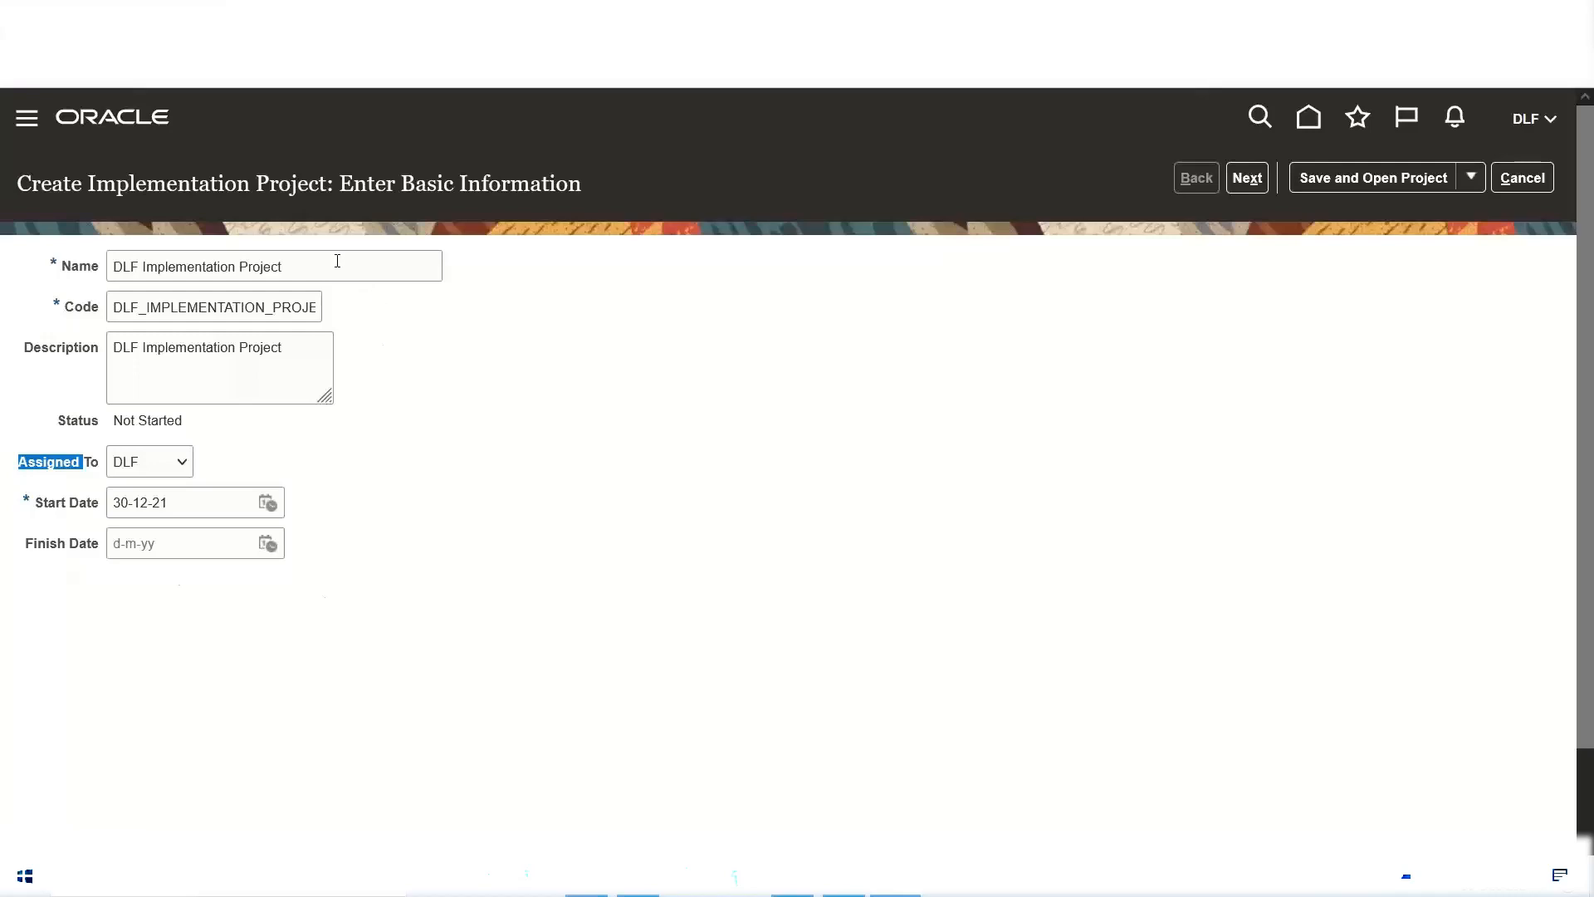
drag(338, 262, 2, 251)
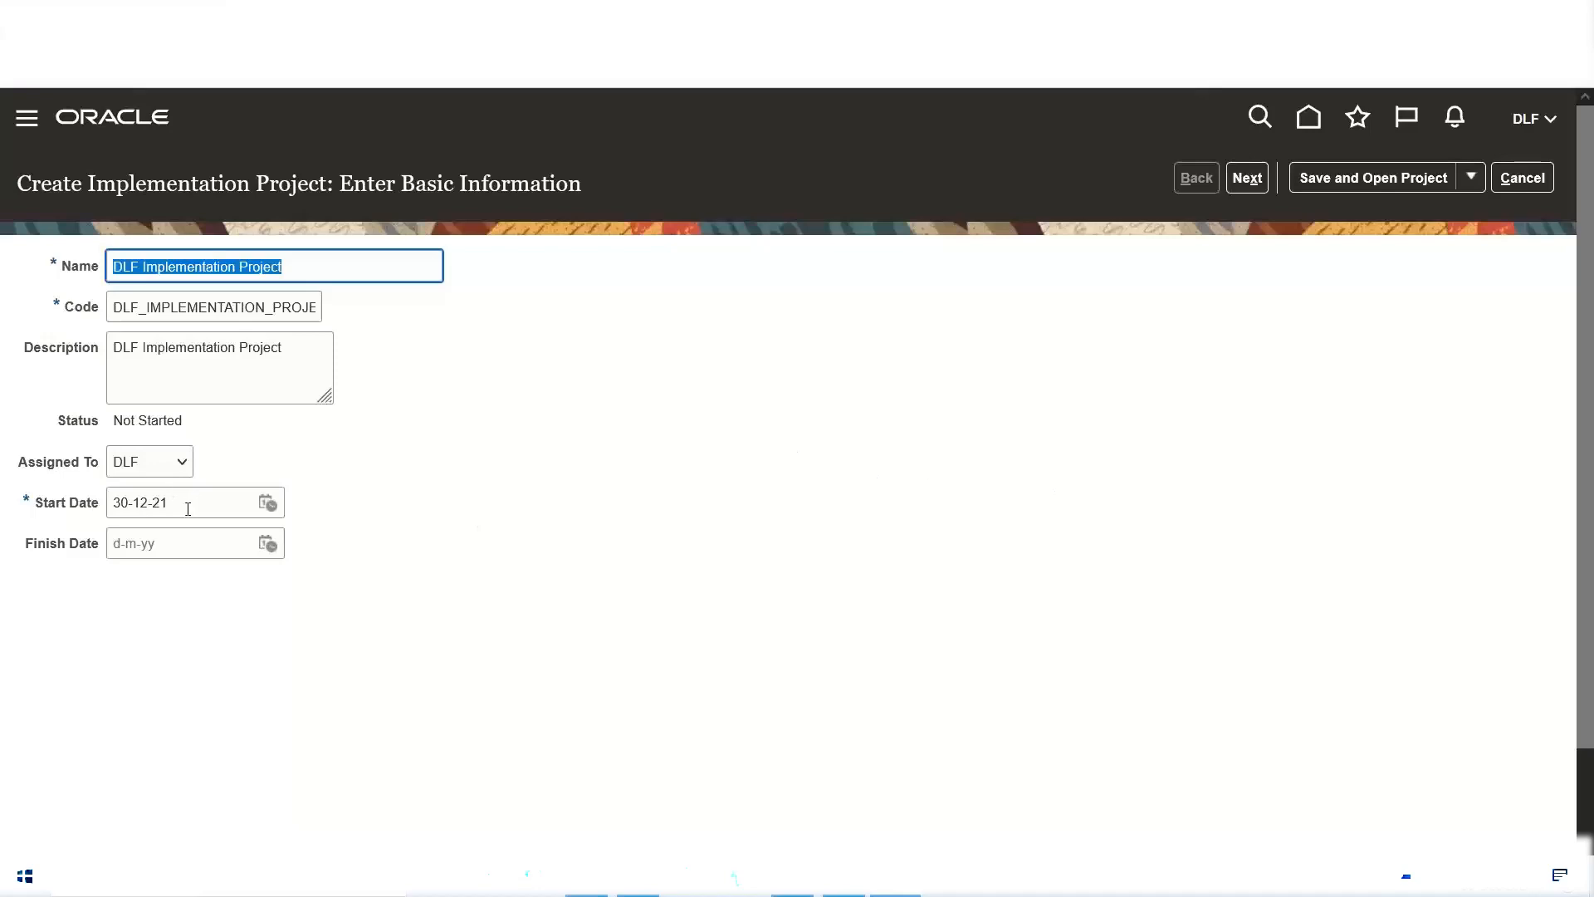
Step: Set the new project's finish date to 10-1-22
click(268, 545)
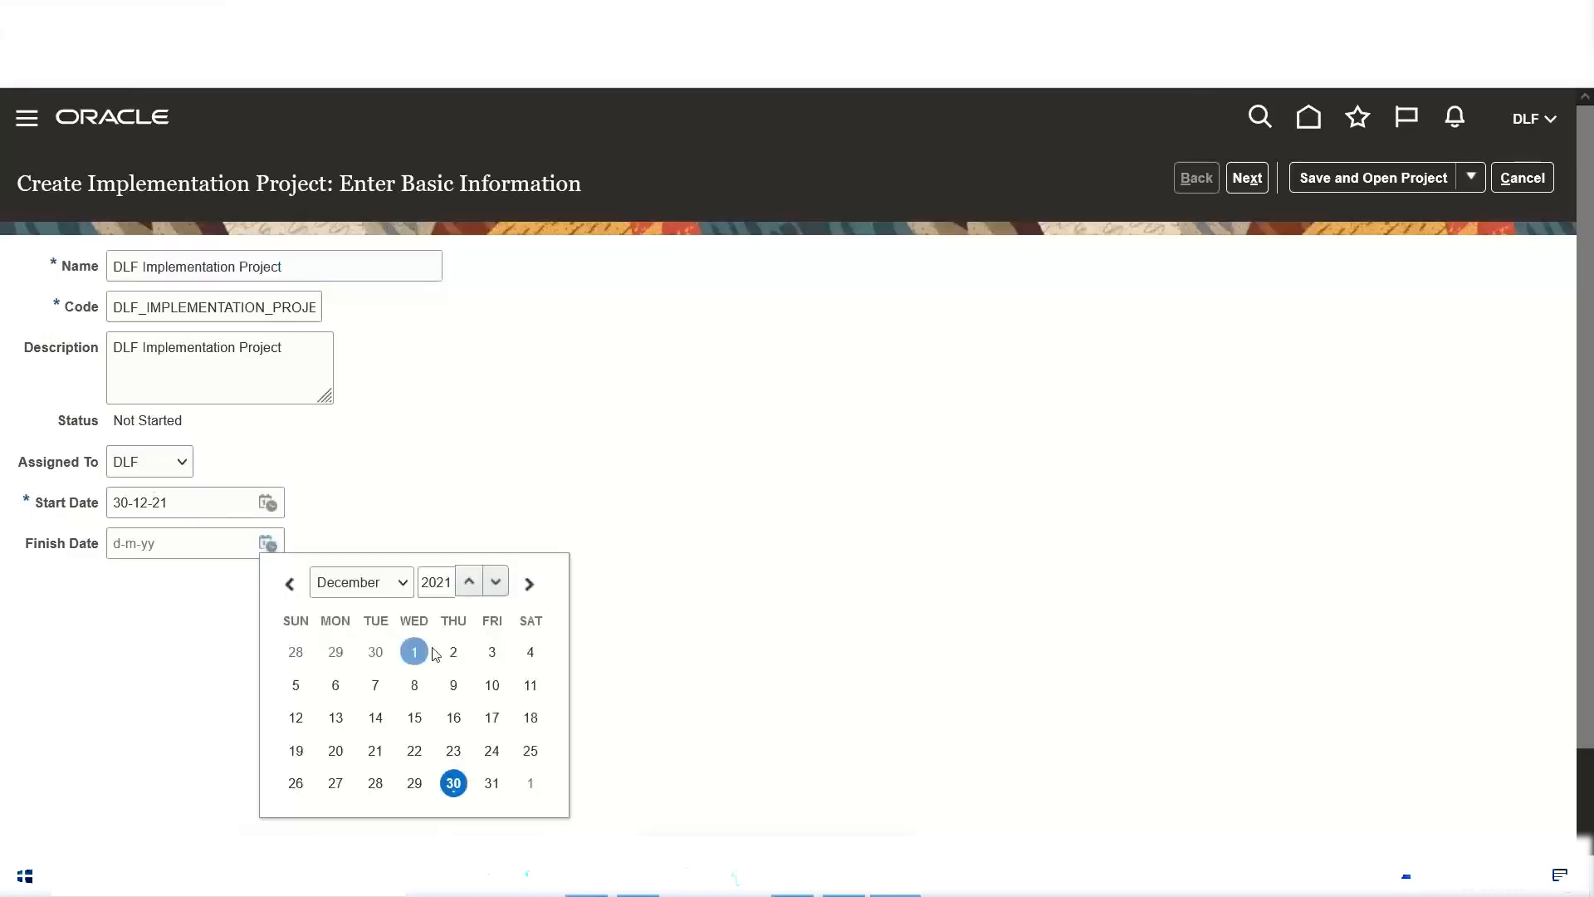
click(470, 582)
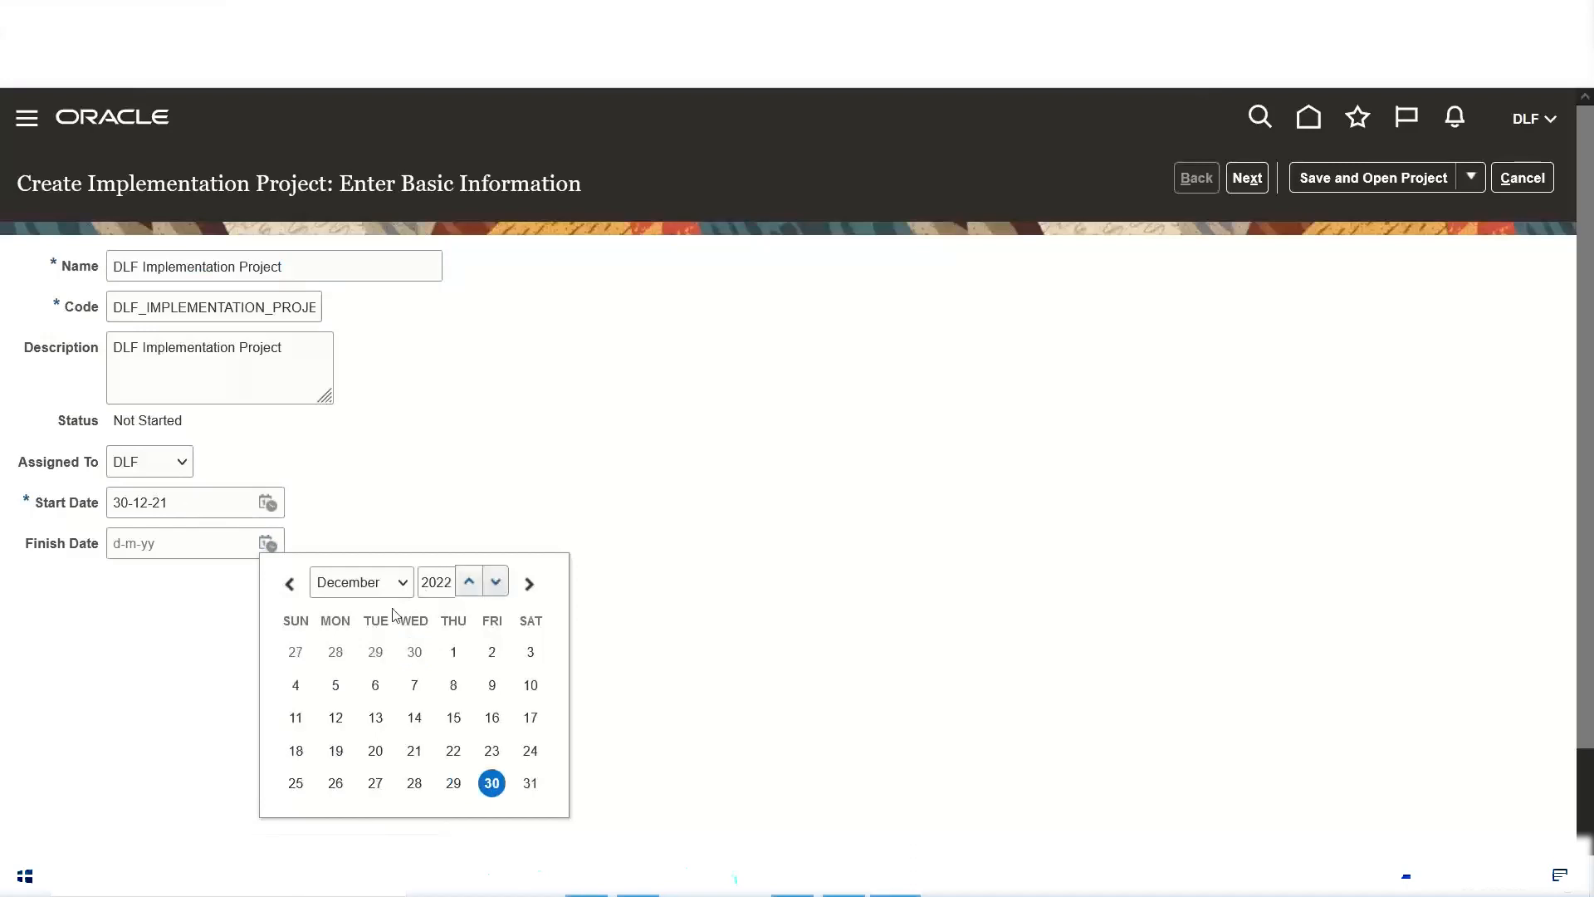
click(405, 588)
click(349, 284)
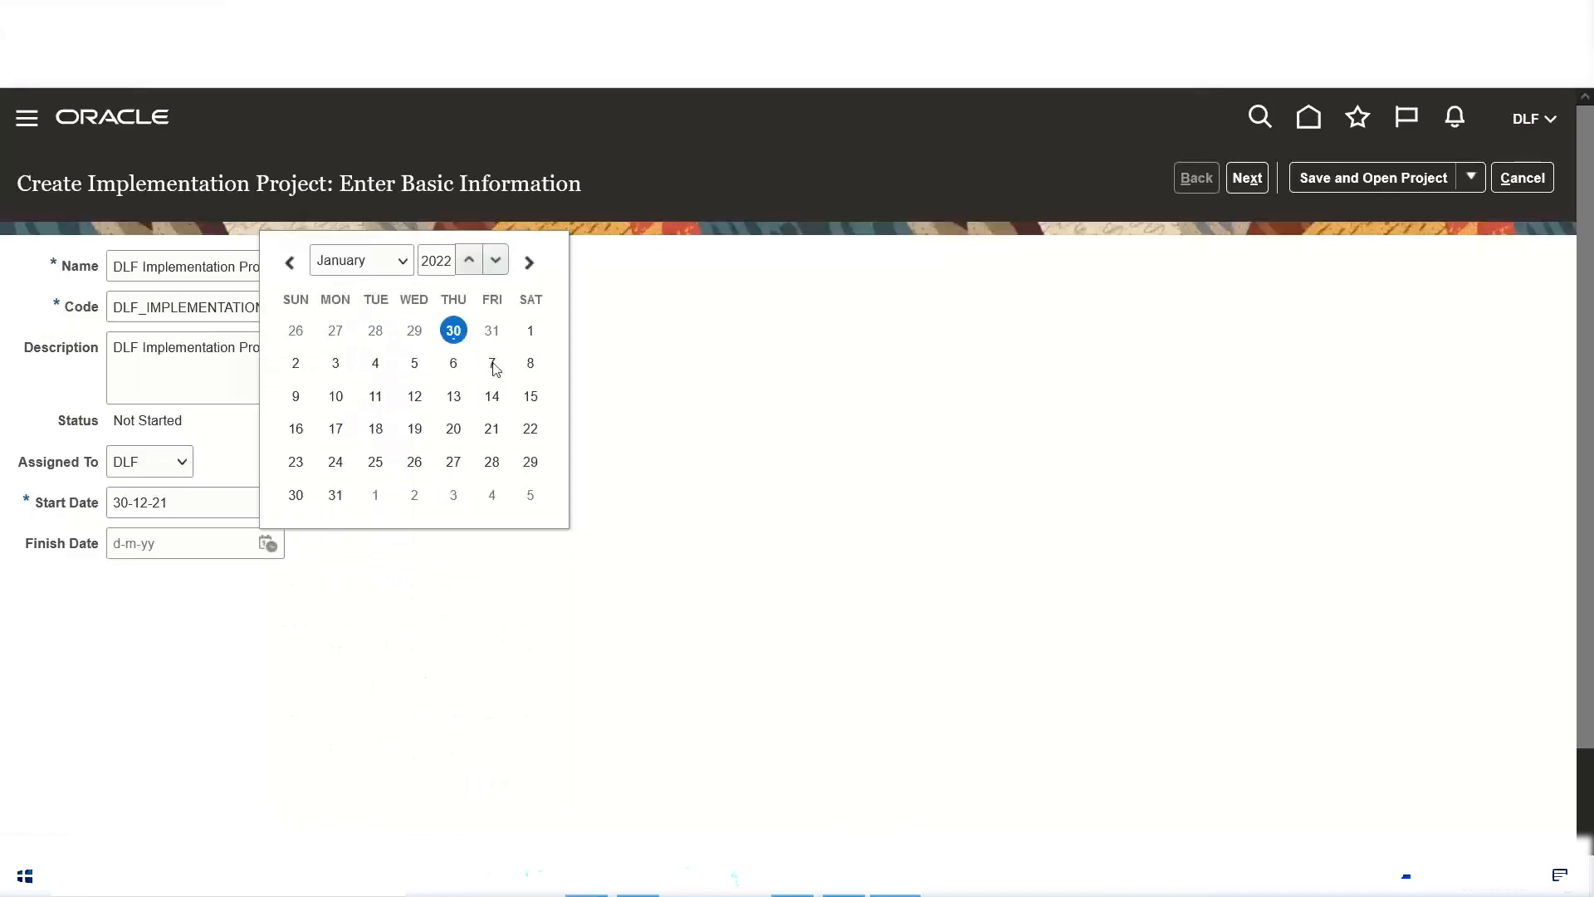
click(336, 396)
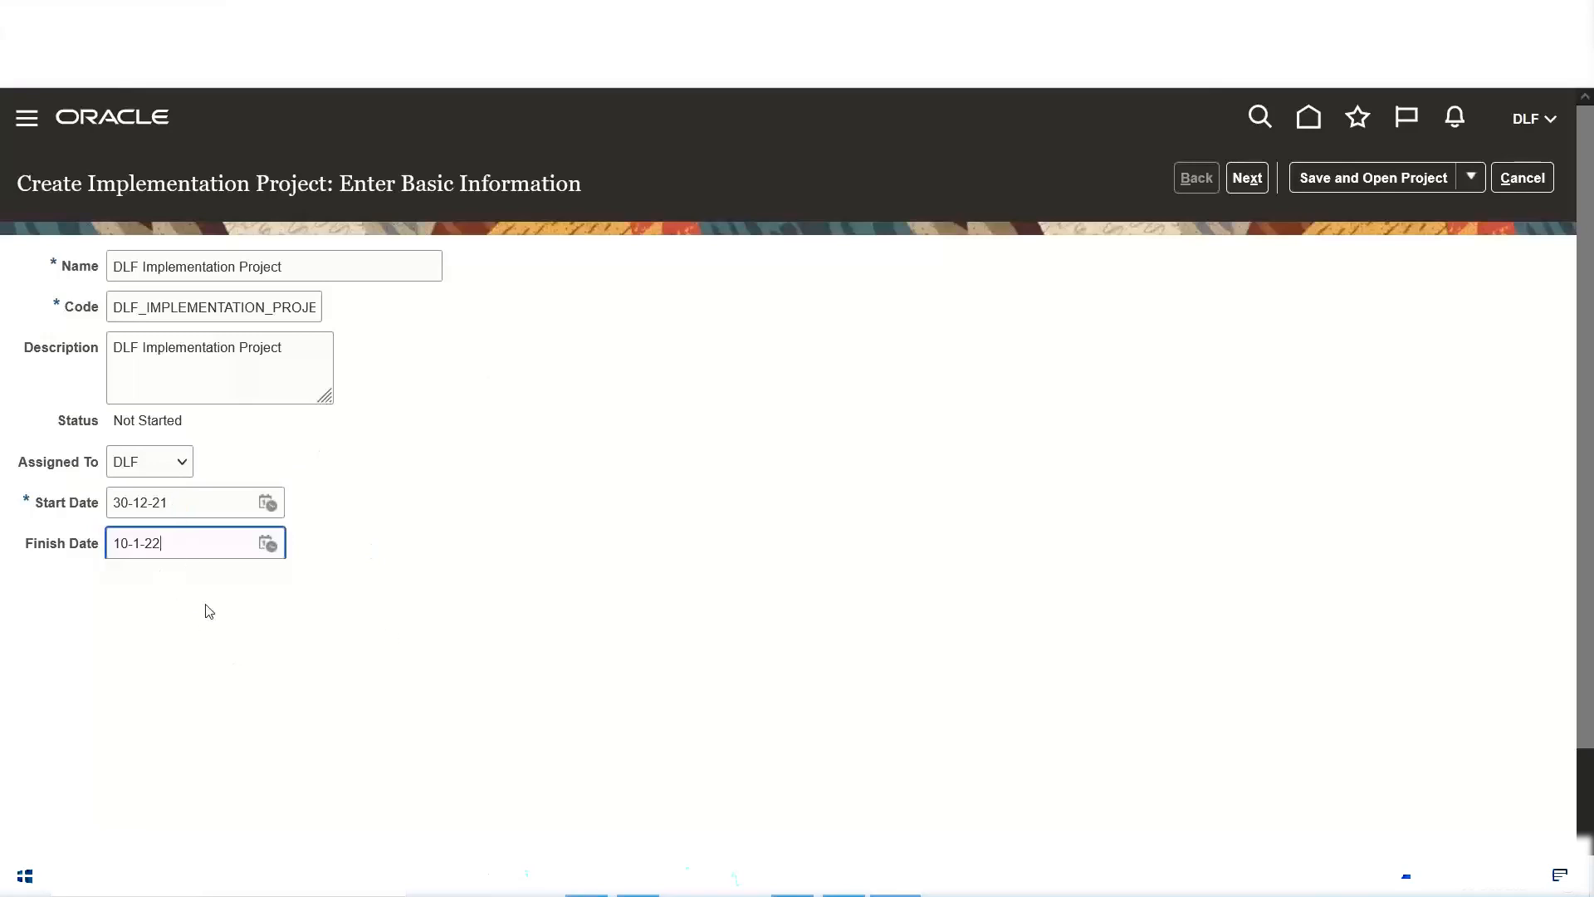
click(153, 592)
Step: Examine all the basic information entered for the project, from its name and status to its assignee, start date and finish date
drag(329, 268, 2, 278)
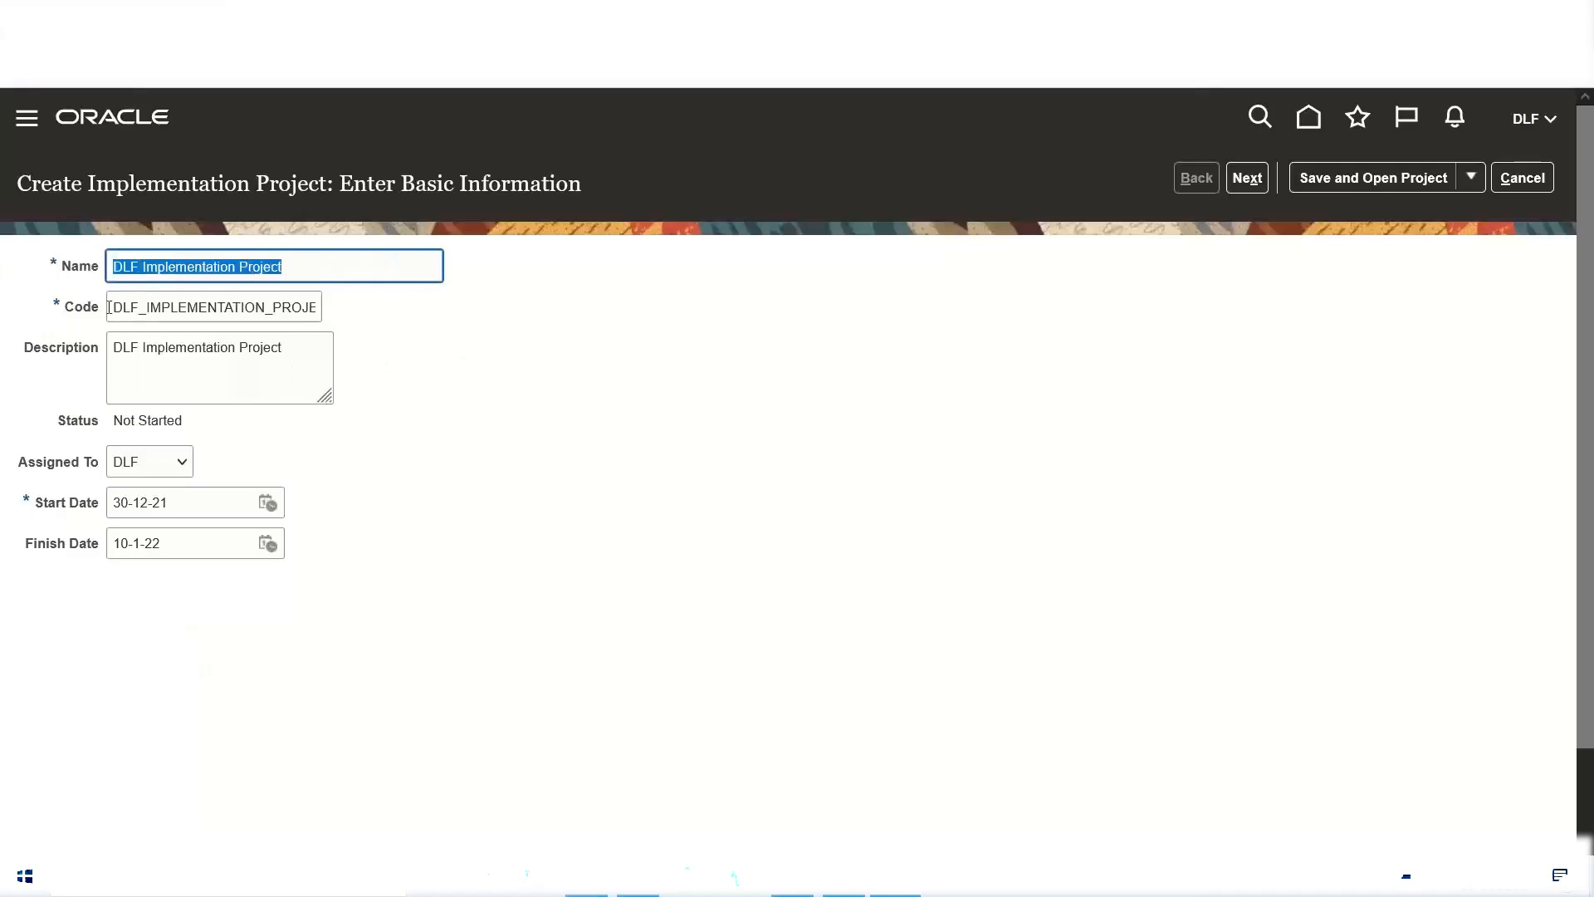
triple_click(125, 421)
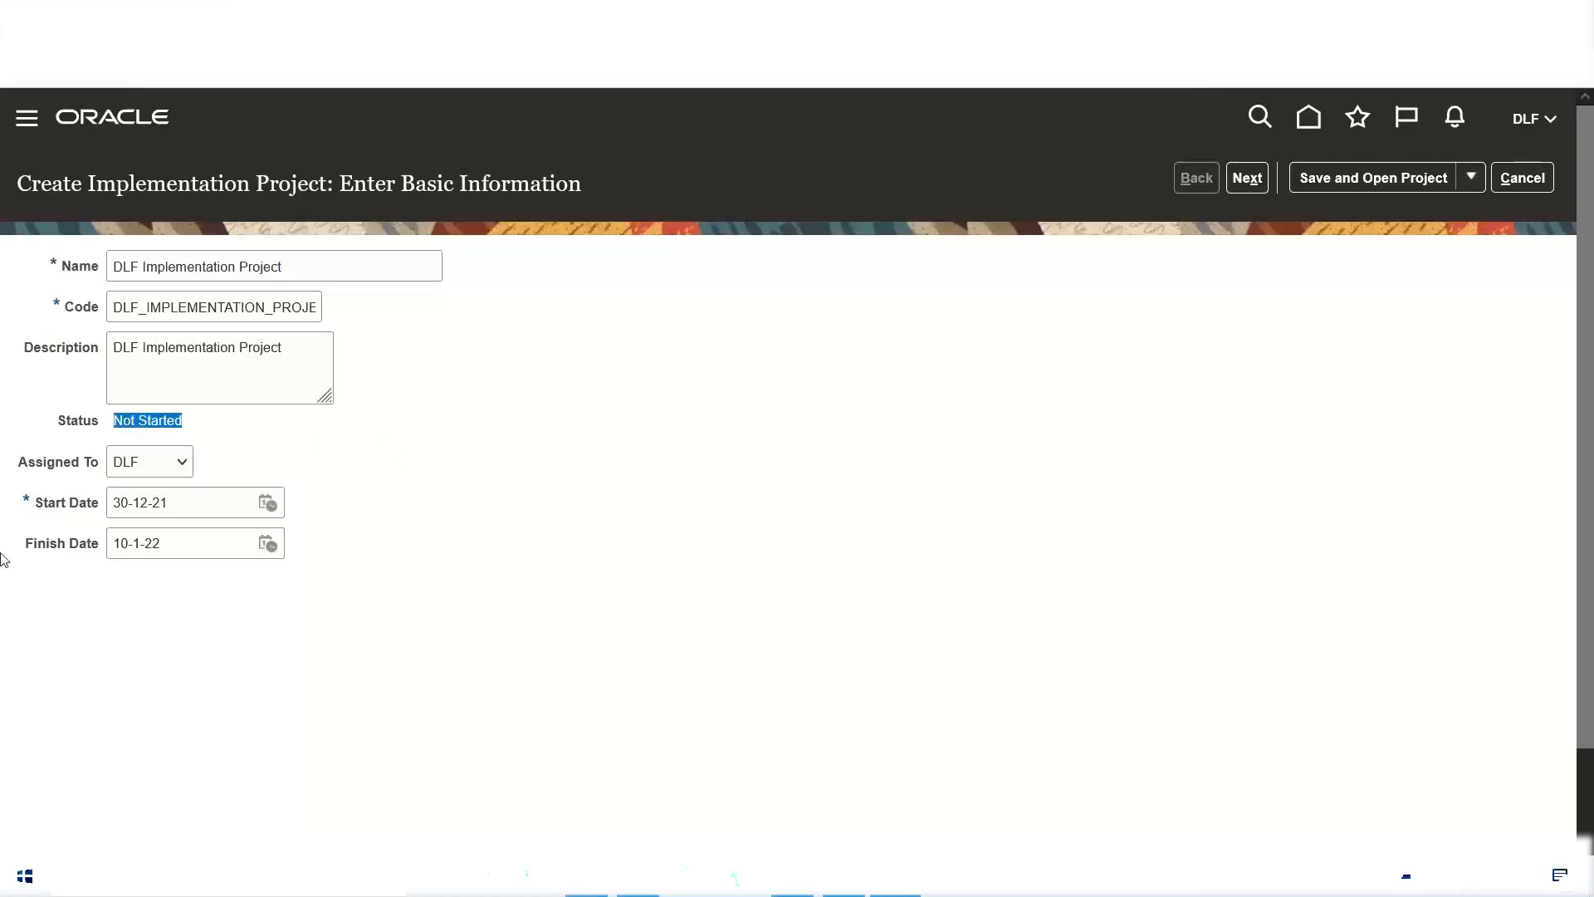
drag(17, 462, 110, 466)
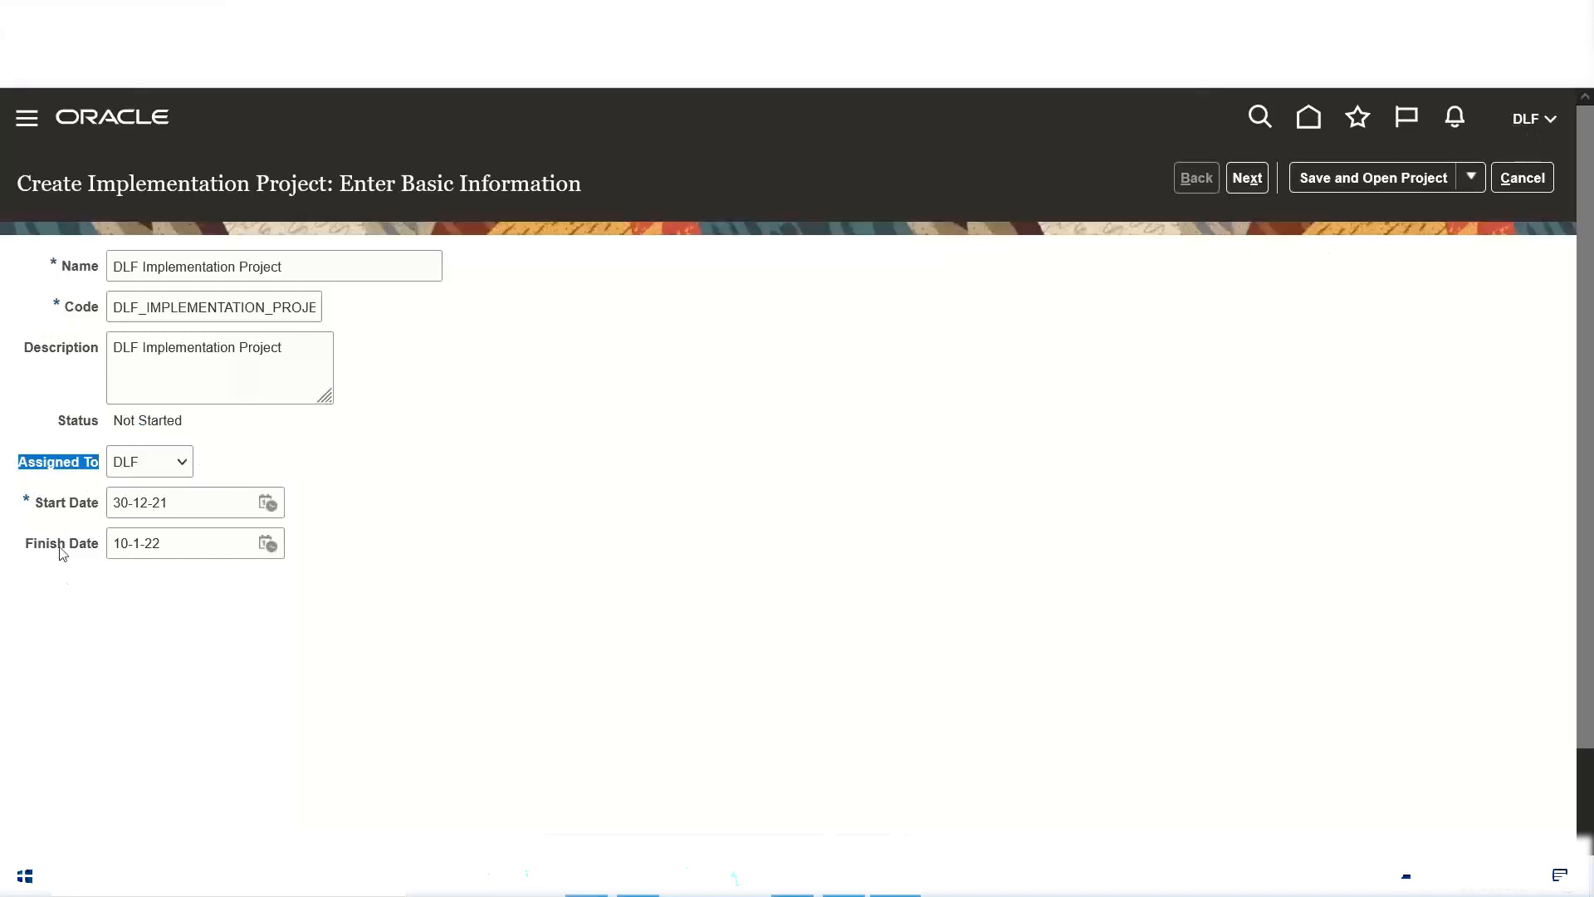
double_click(60, 509)
triple_click(79, 548)
triple_click(72, 503)
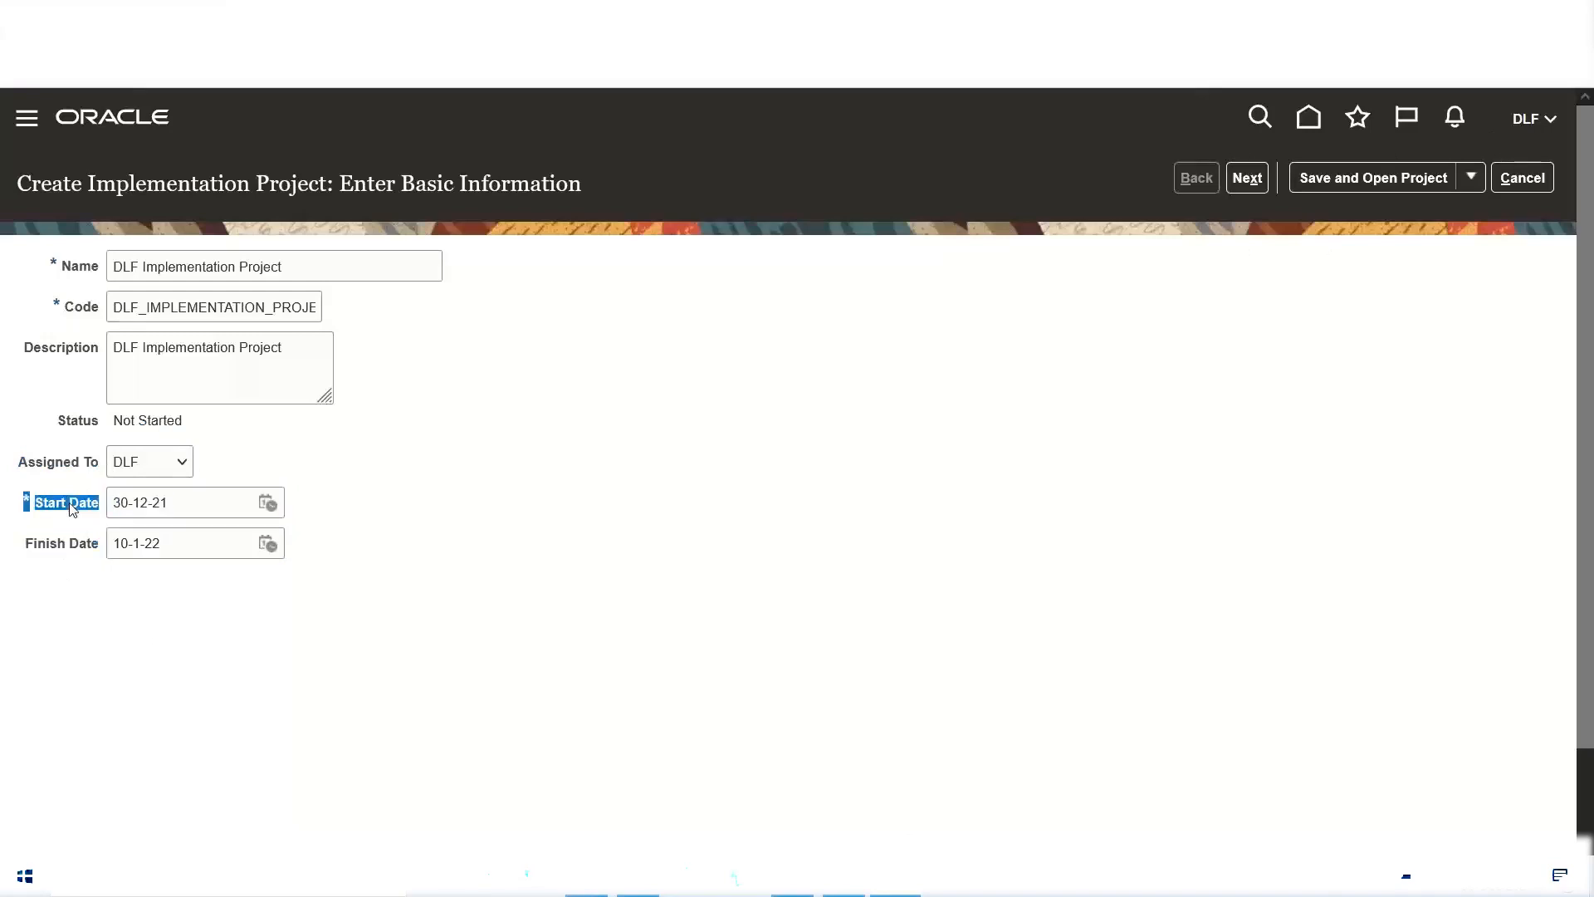
double_click(84, 547)
click(405, 486)
Step: Try to save and open the DLF Implementation Project, and cancel its creation
click(1359, 182)
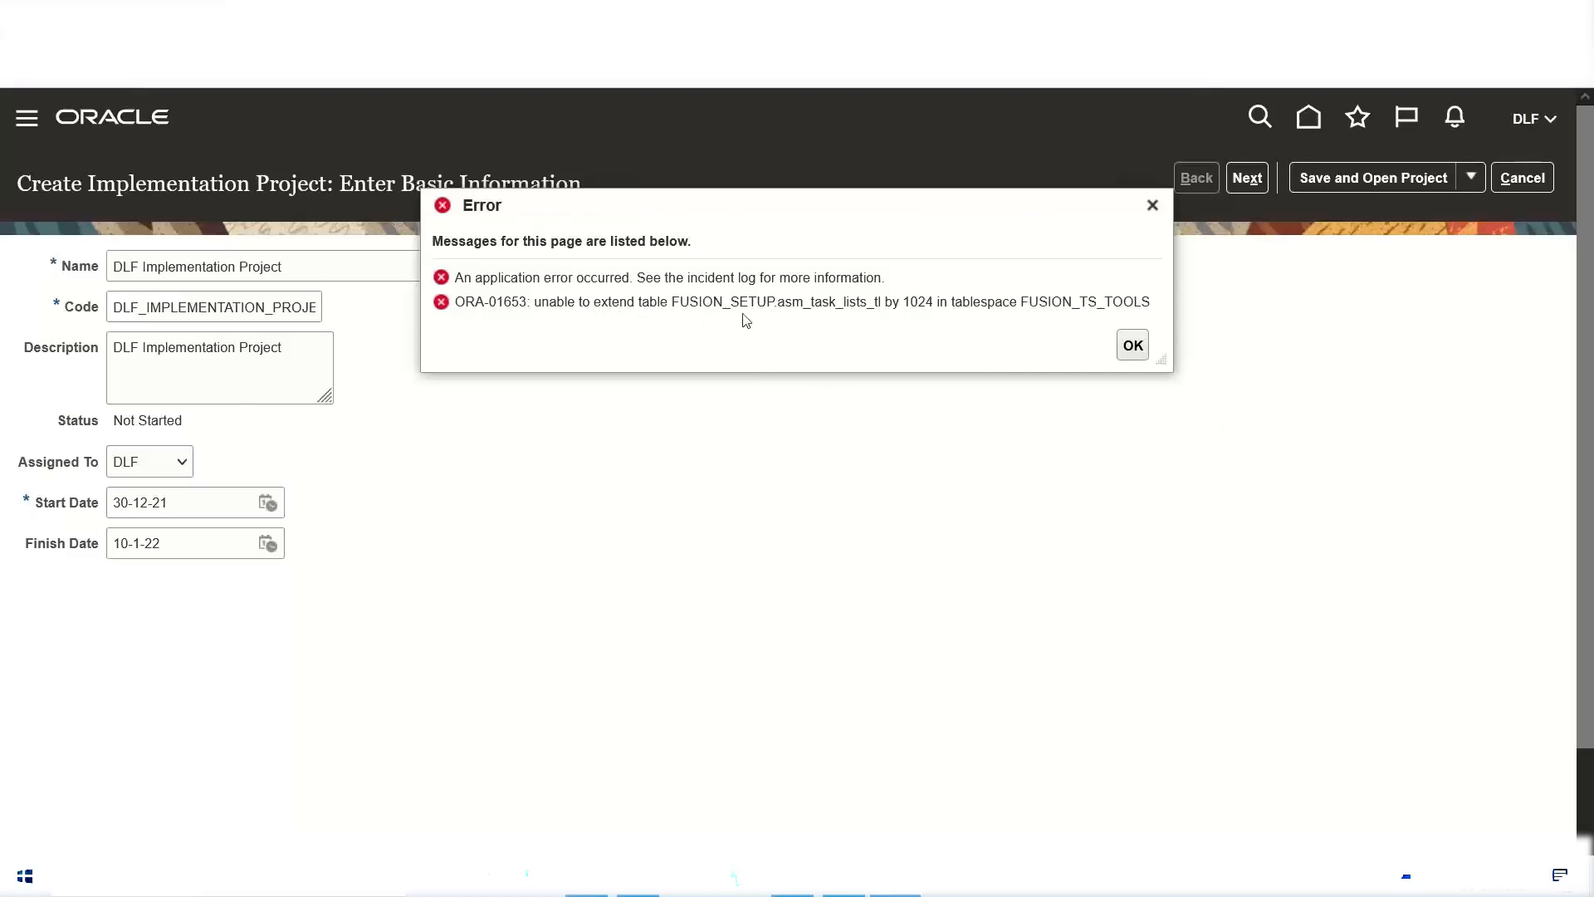
click(1126, 354)
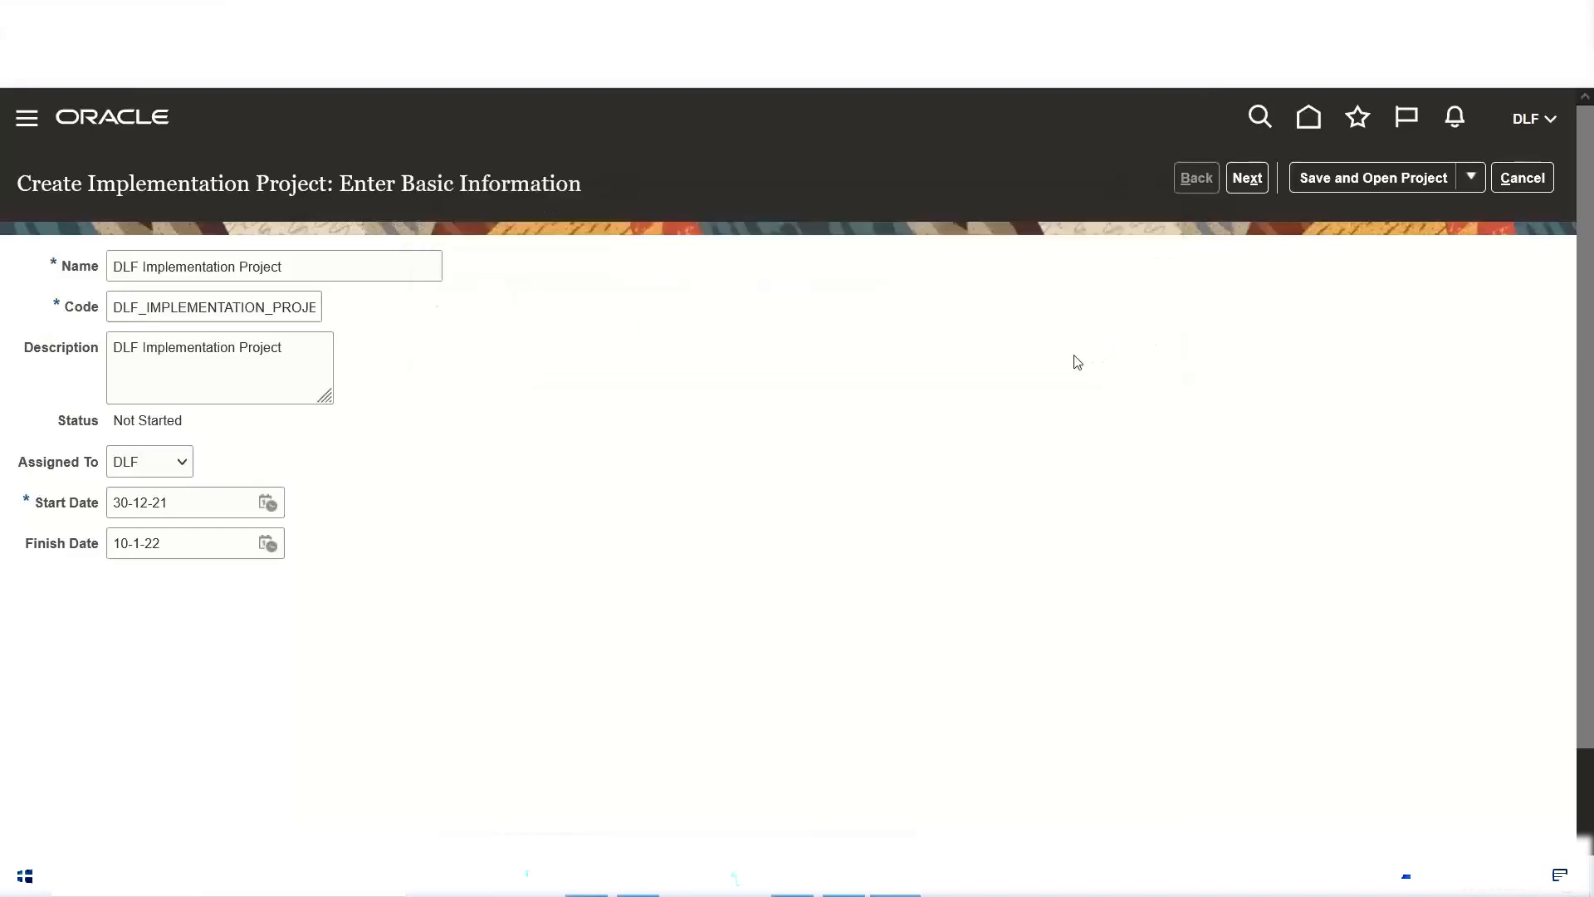
click(1538, 180)
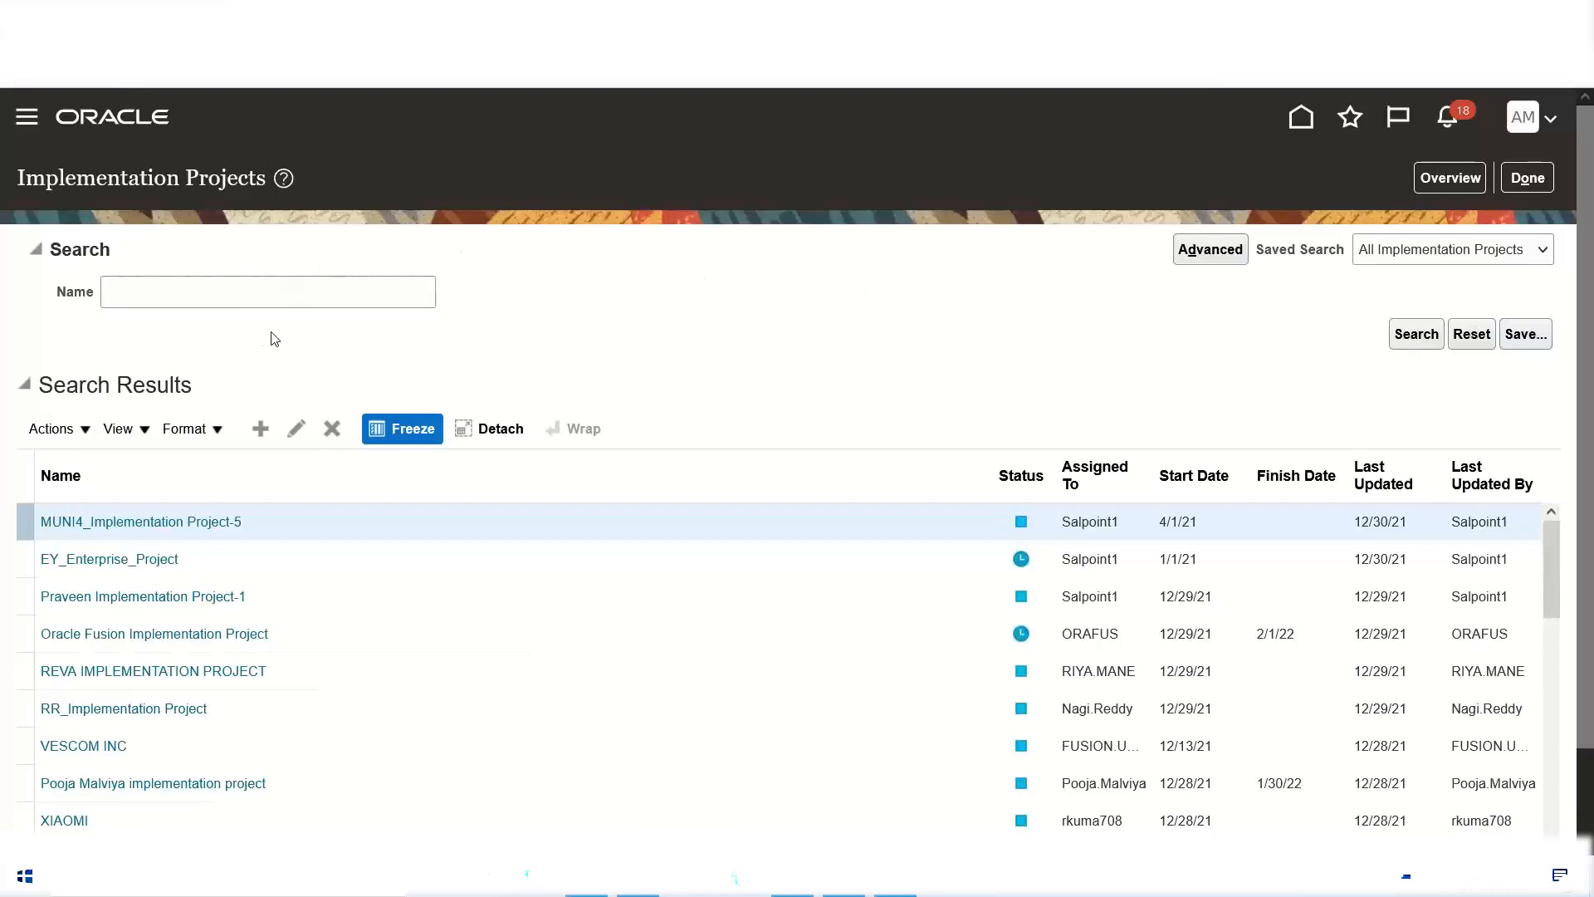
Step: Begin a new implementation project from the current project list and enter "DLF Implementation Project" as its name
click(260, 430)
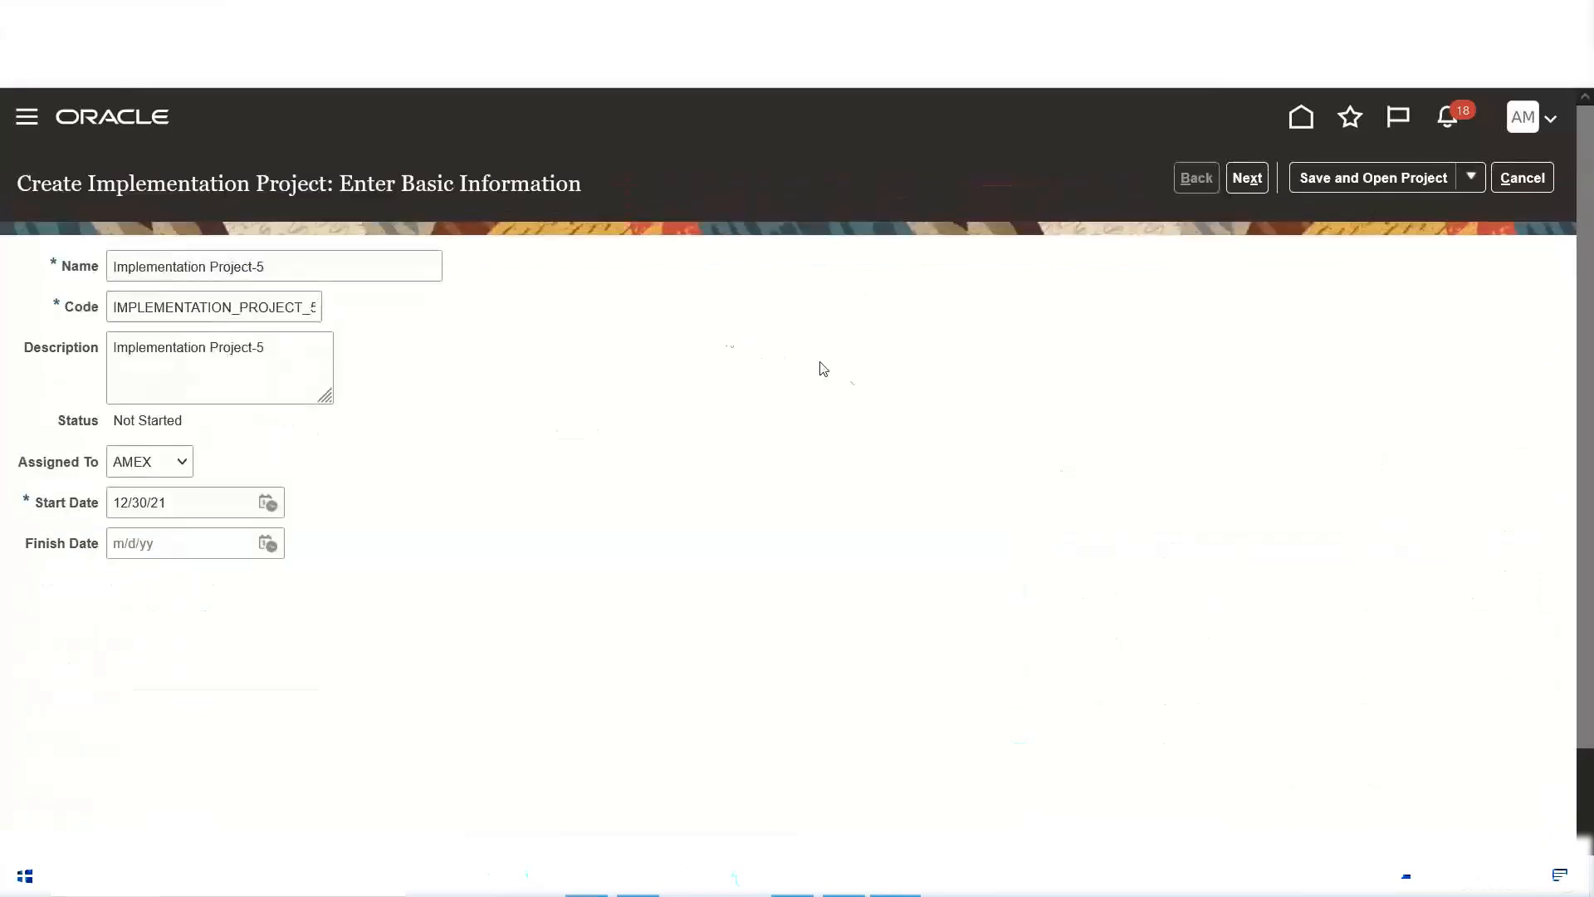
click(114, 268)
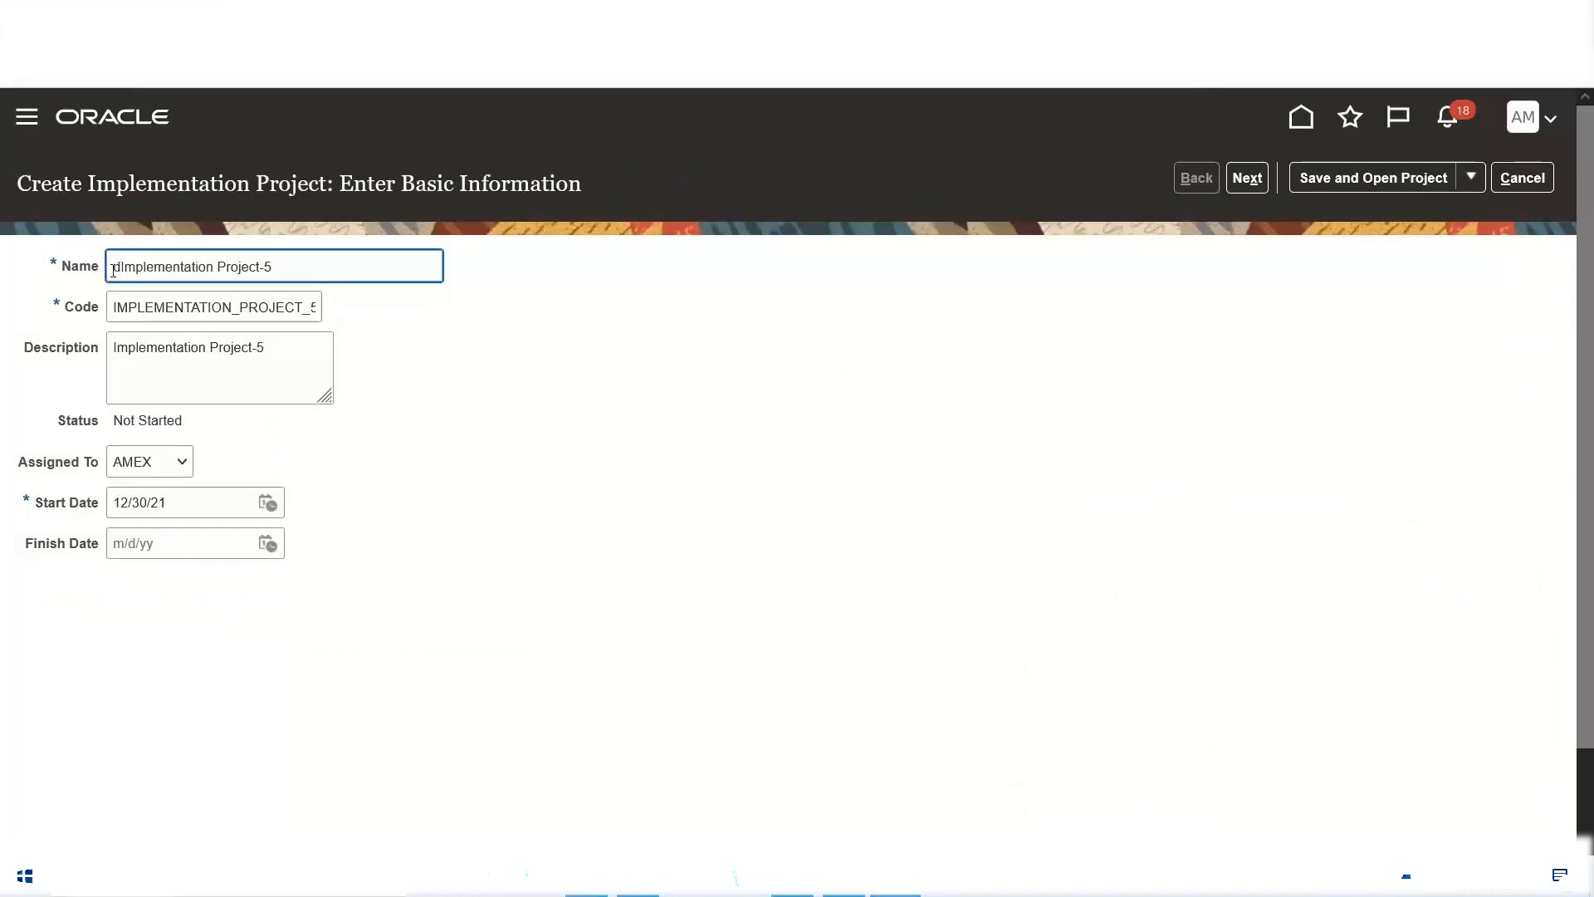
text(DLF)
key(BackSpace)
key(BackSpace)
key(Tab)
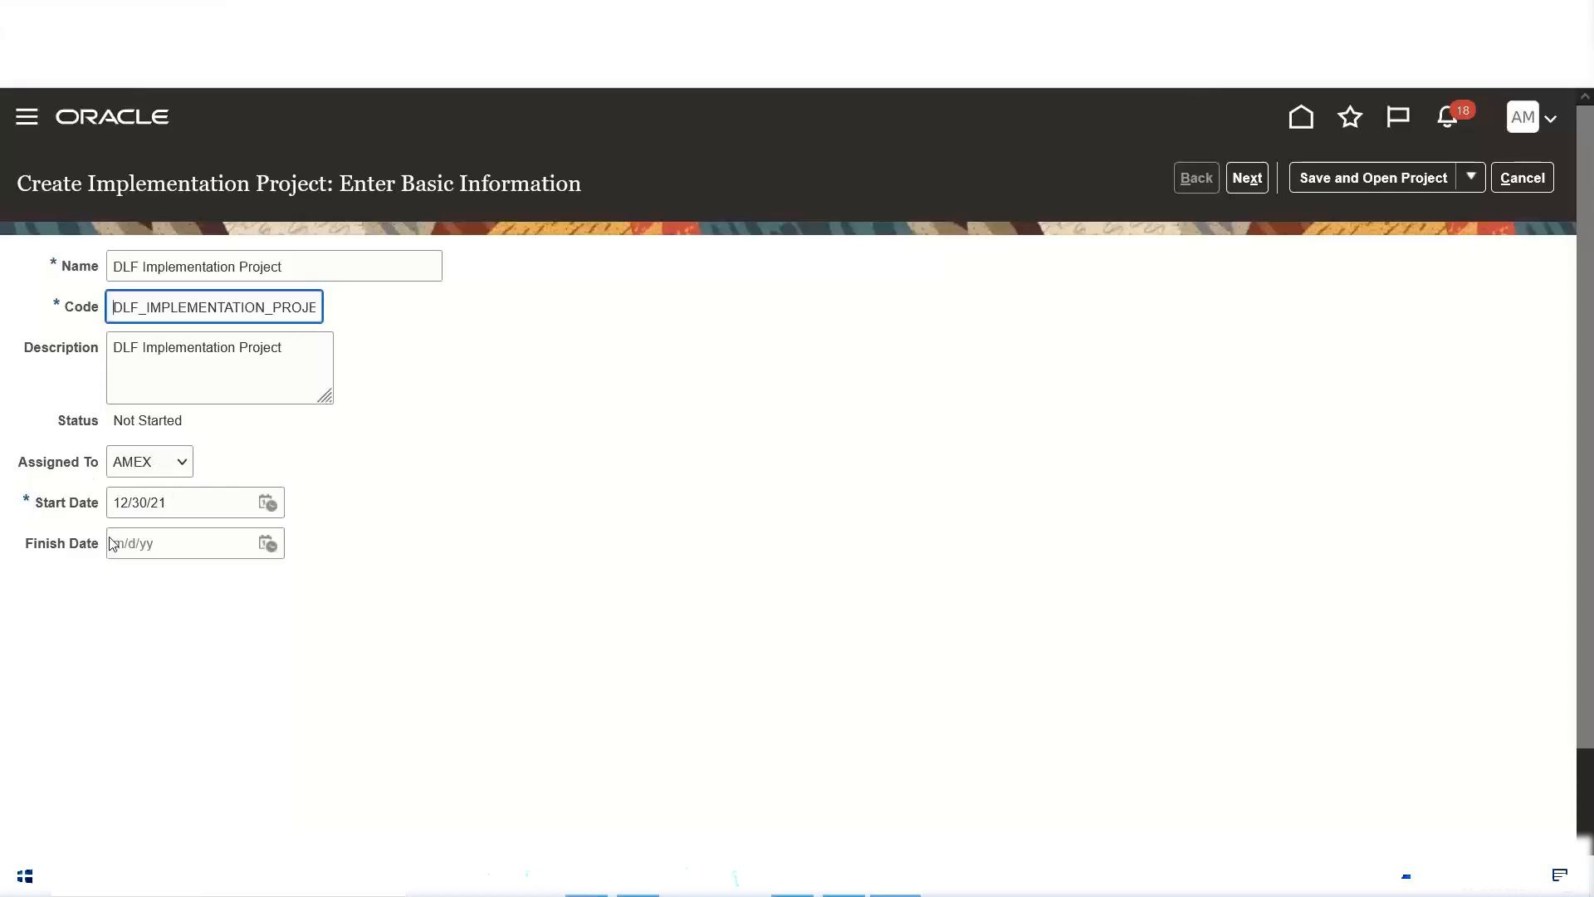
Step: Set the project's finish date to 1/10/22, and save and open the project
click(269, 544)
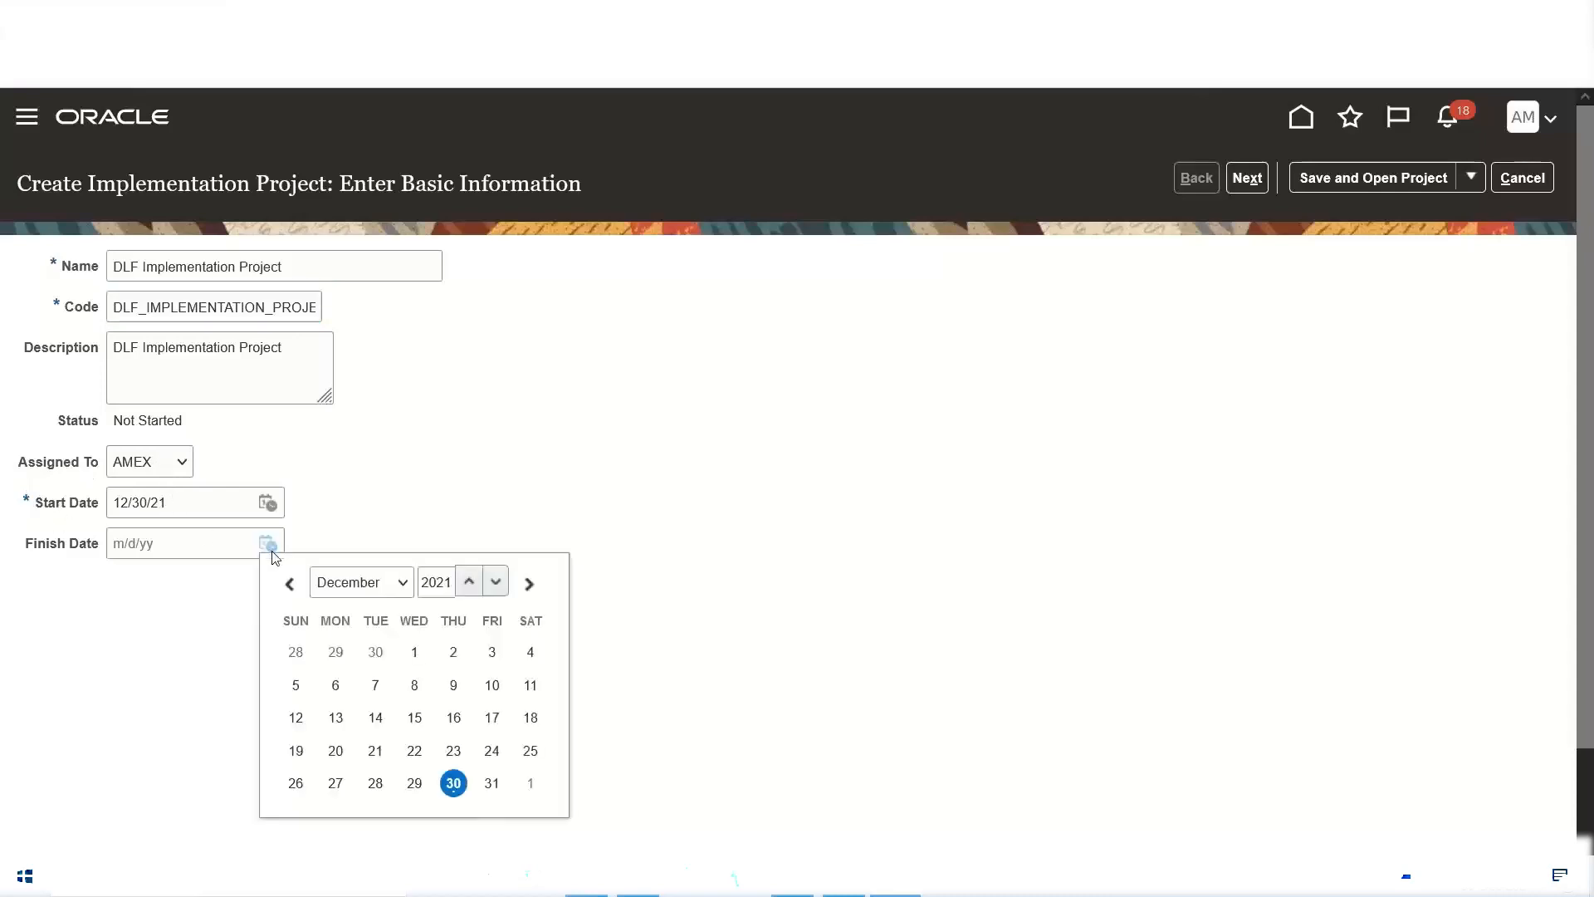
click(402, 583)
click(358, 285)
click(481, 261)
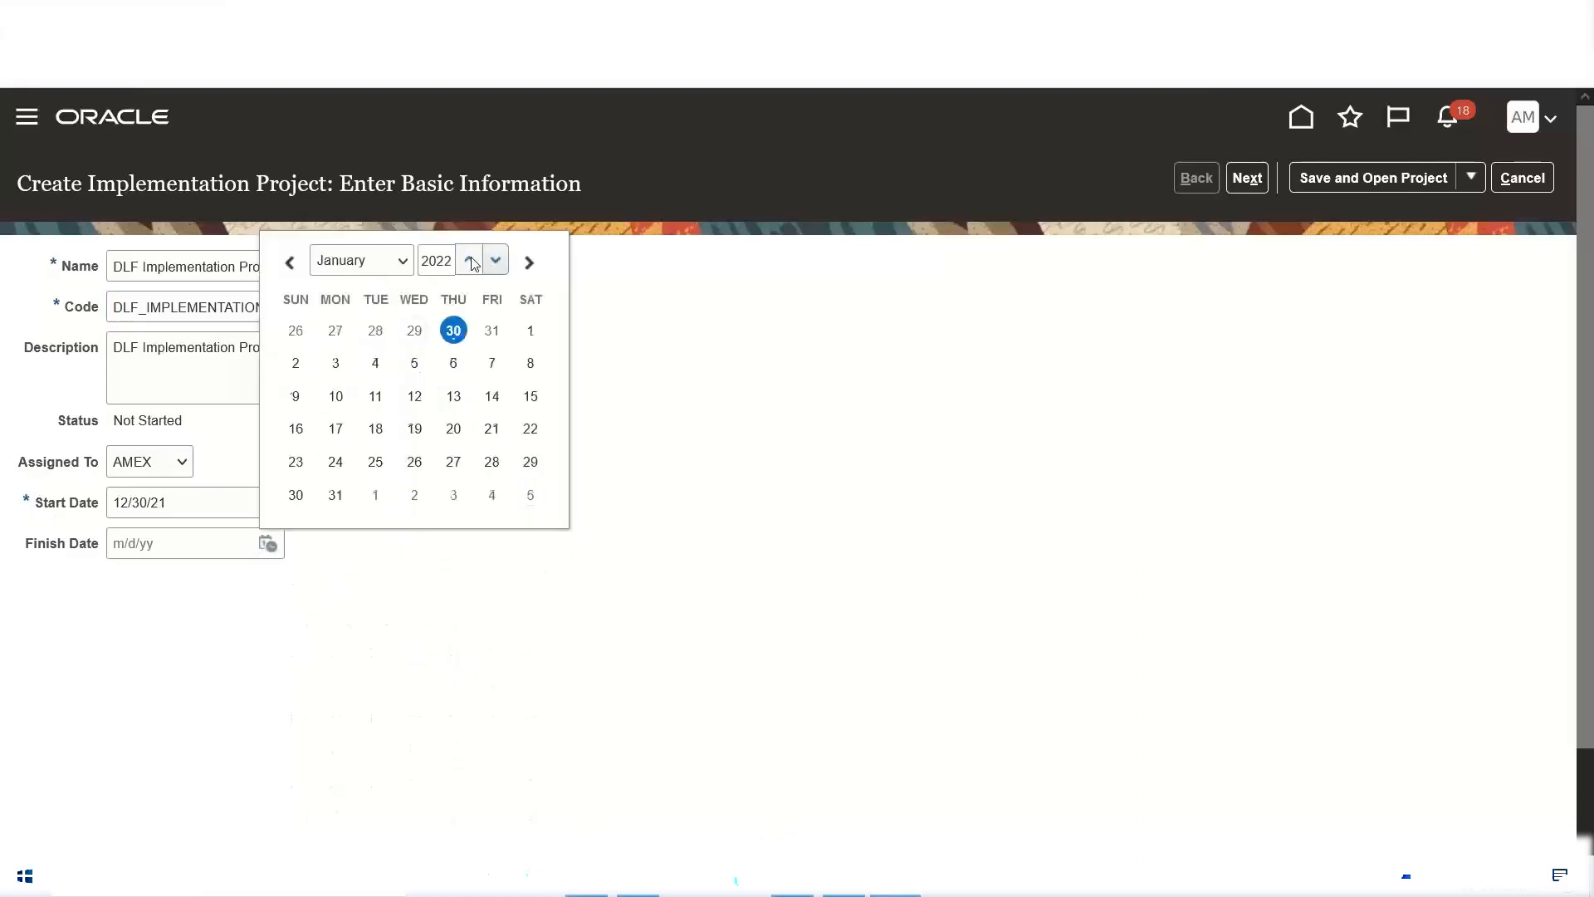
click(337, 397)
click(450, 452)
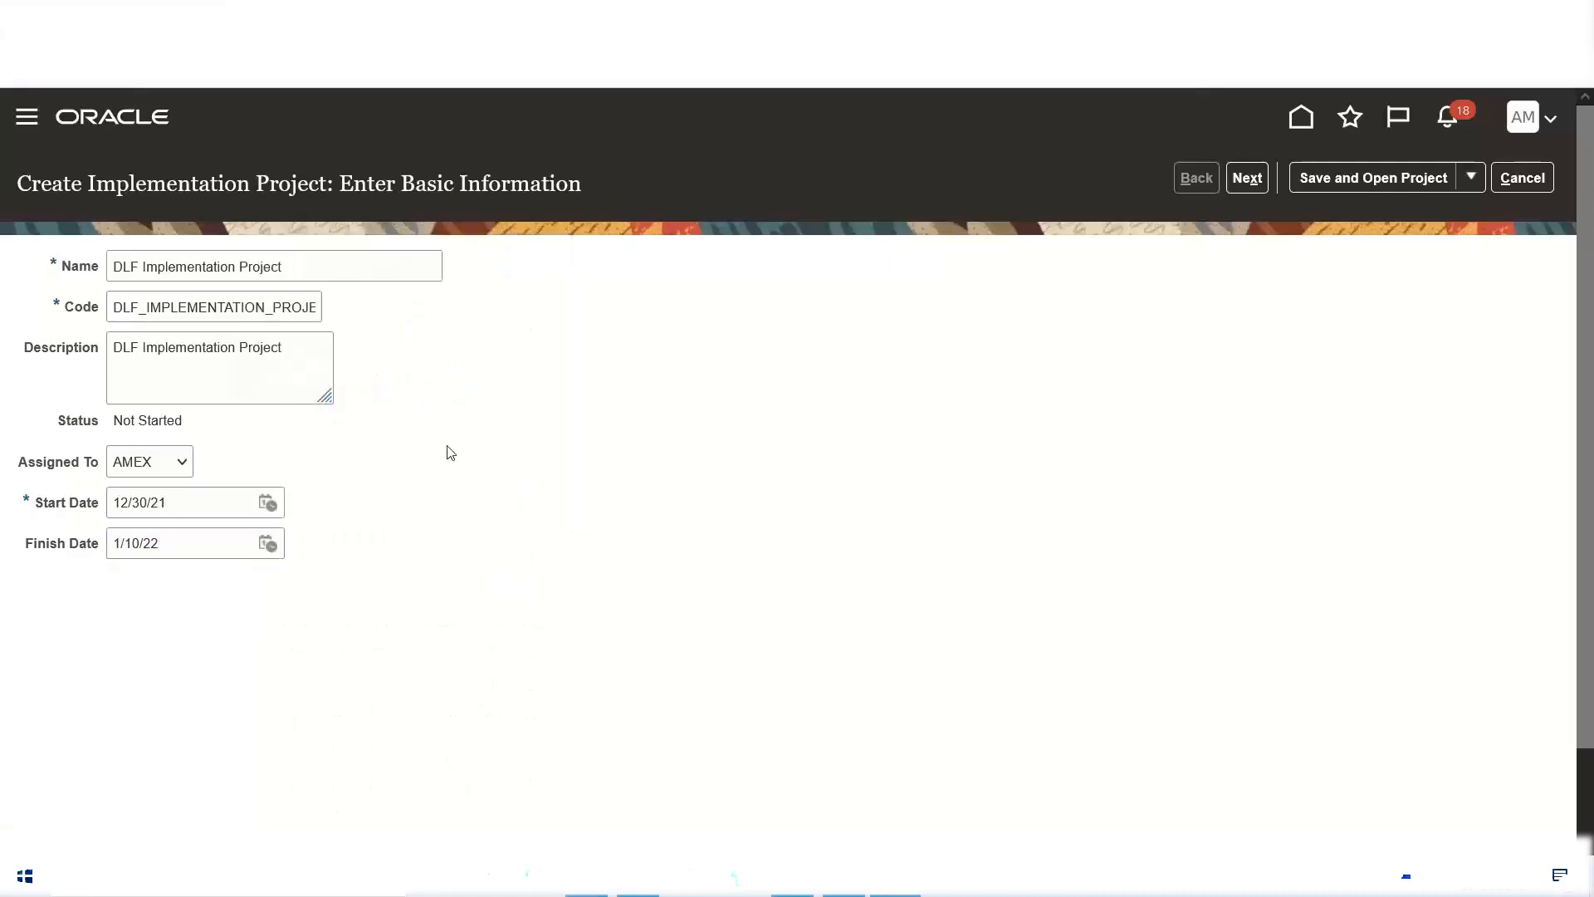
click(1357, 176)
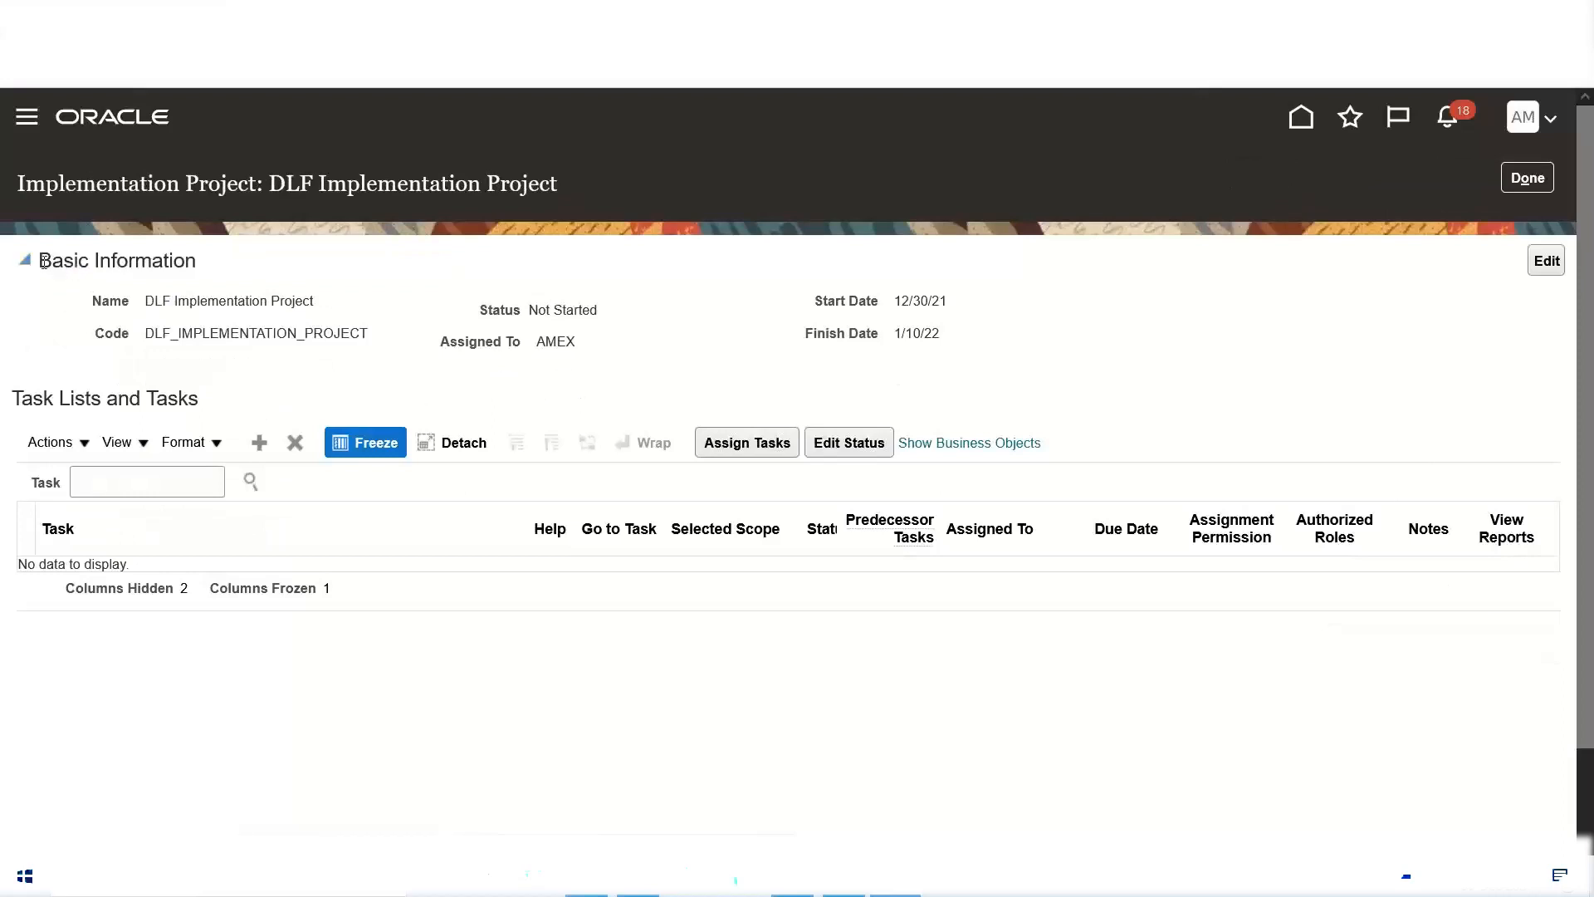
Step: Review the saved project's basic information, including its name, code, status and assignee
drag(44, 262, 955, 342)
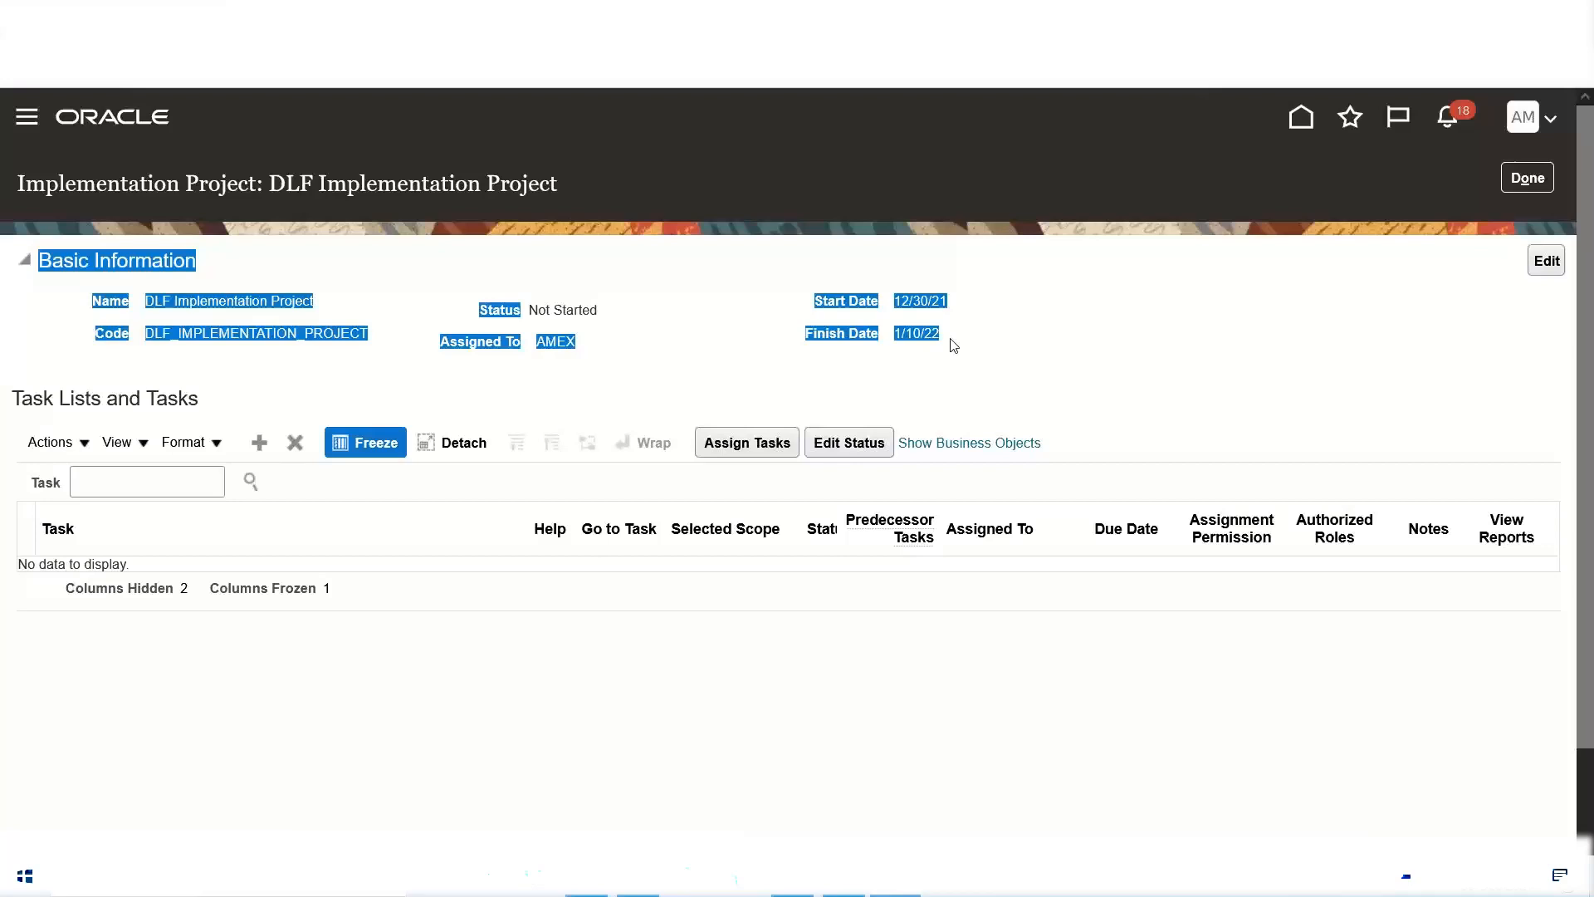
click(595, 388)
triple_click(217, 300)
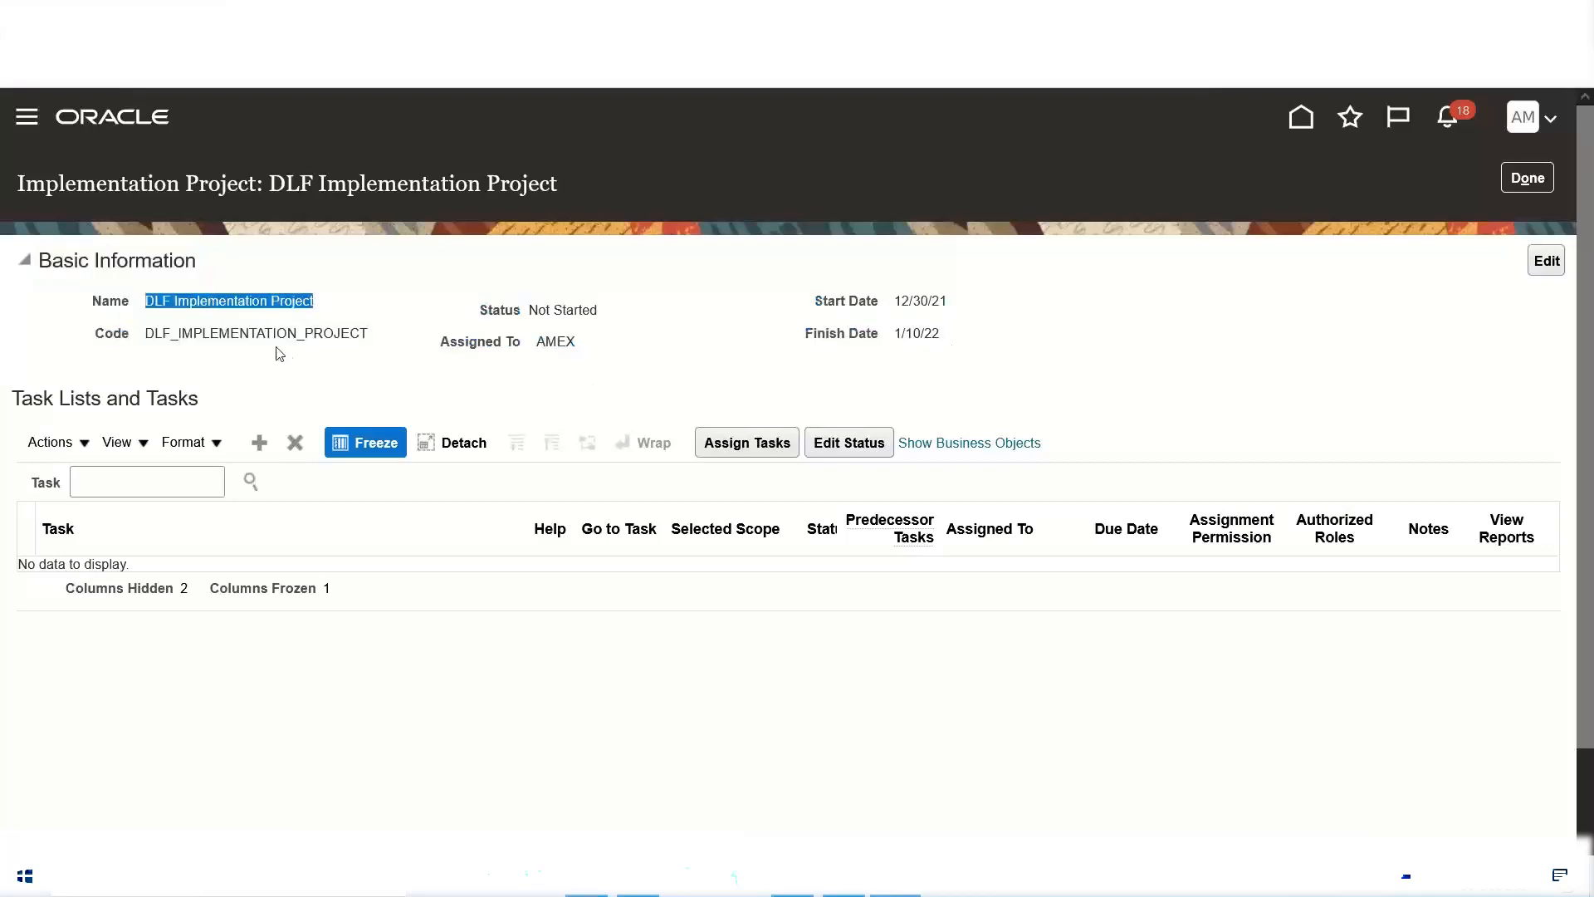
double_click(256, 332)
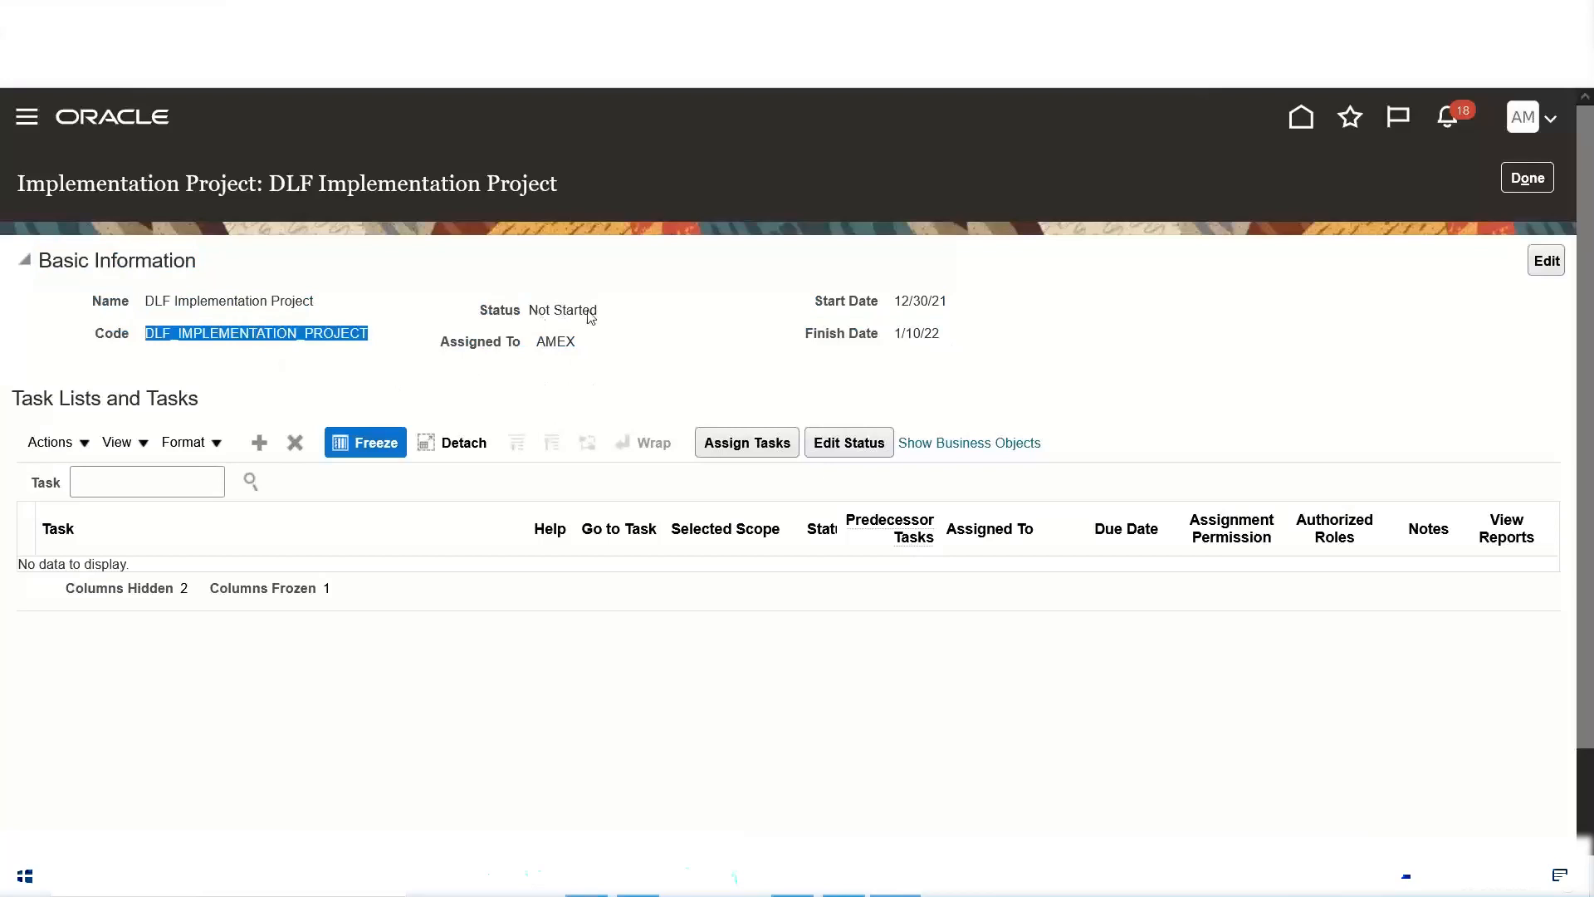
click(532, 347)
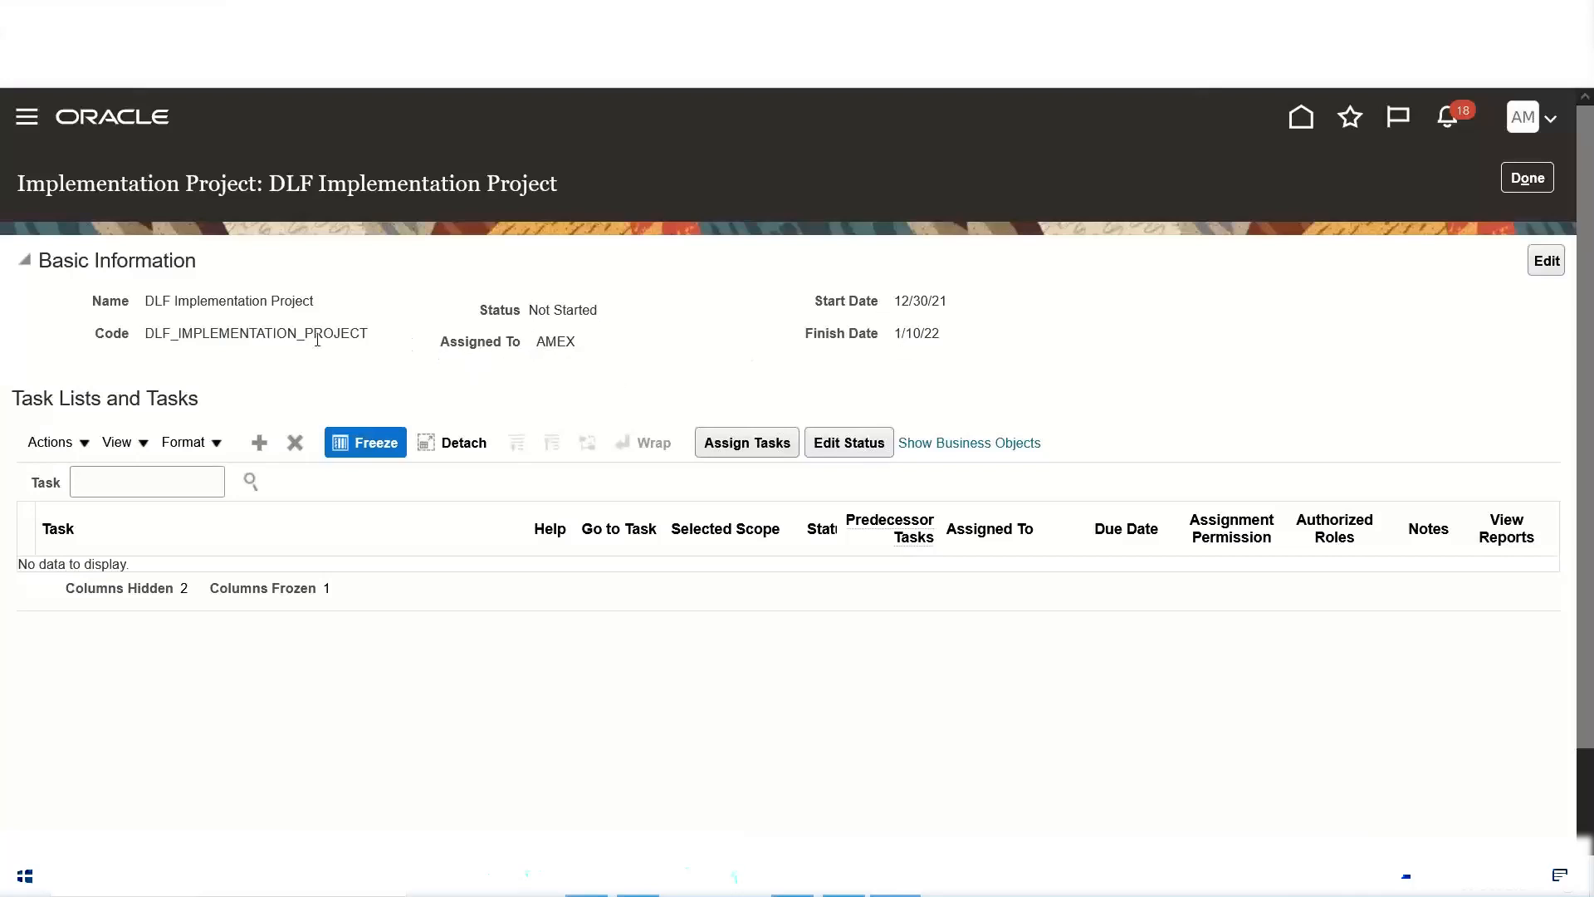
Step: Search the offerings for Financials and add that offering to the project's task lists and tasks
click(260, 447)
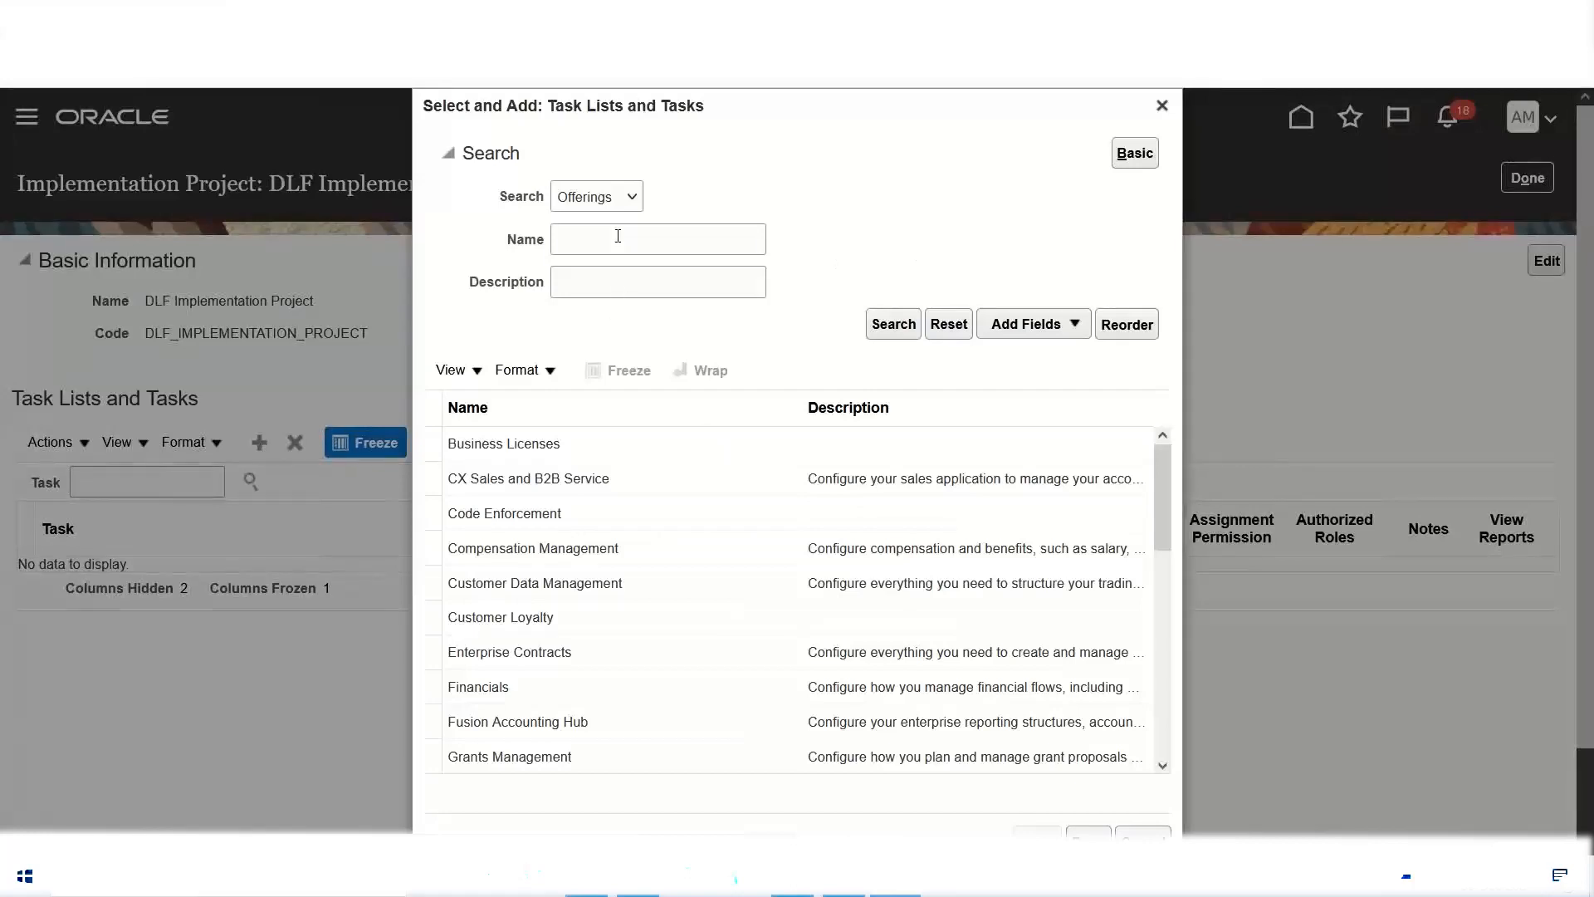
click(618, 236)
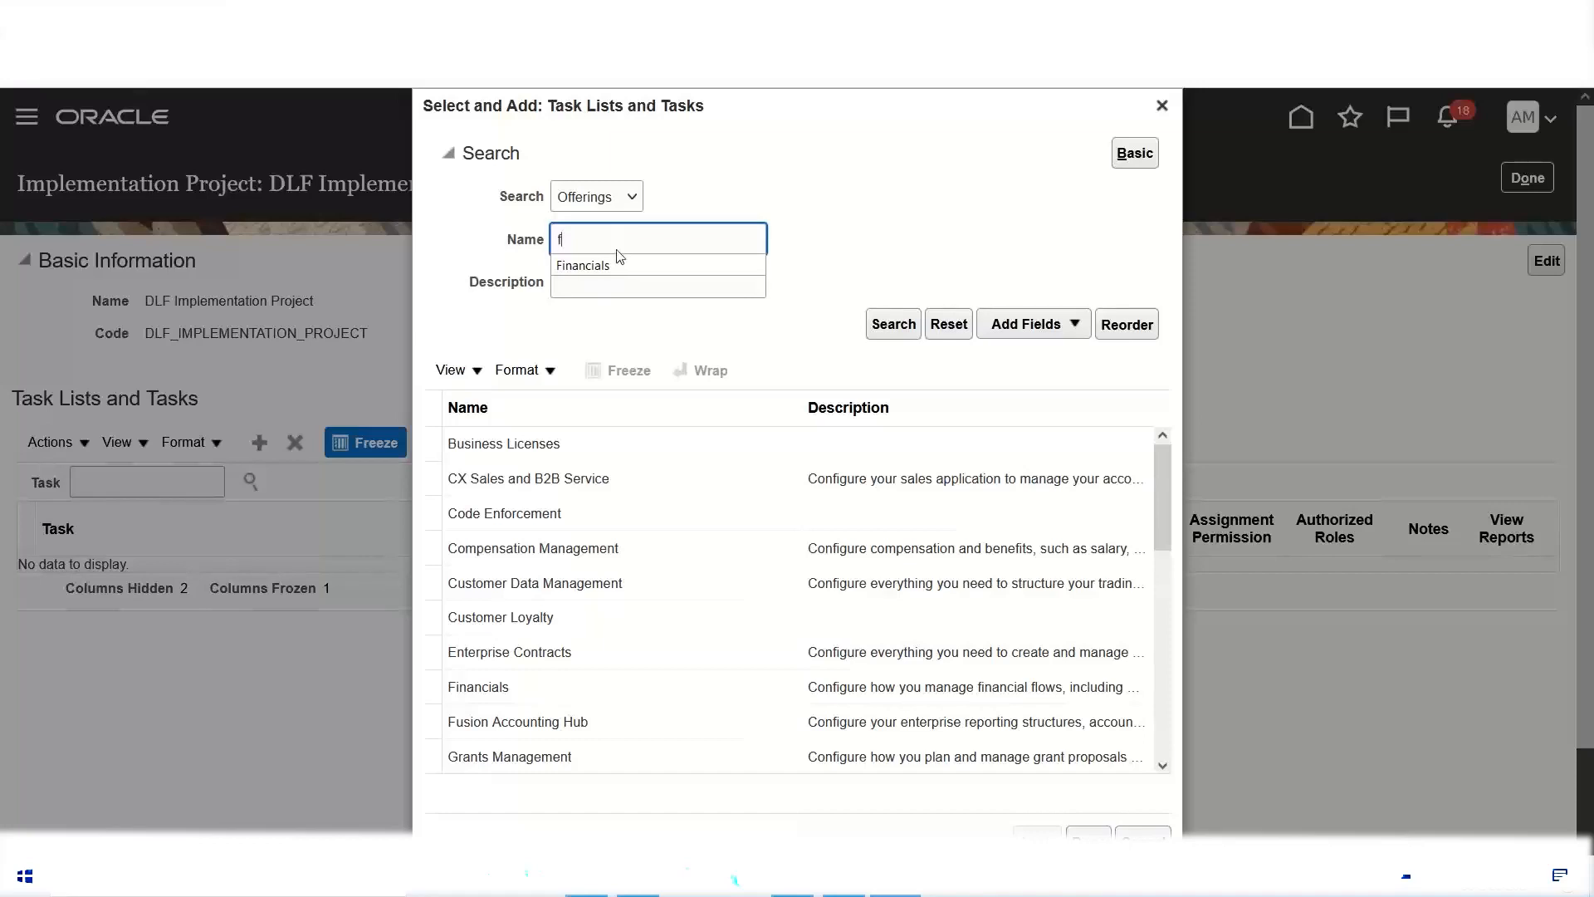
click(621, 266)
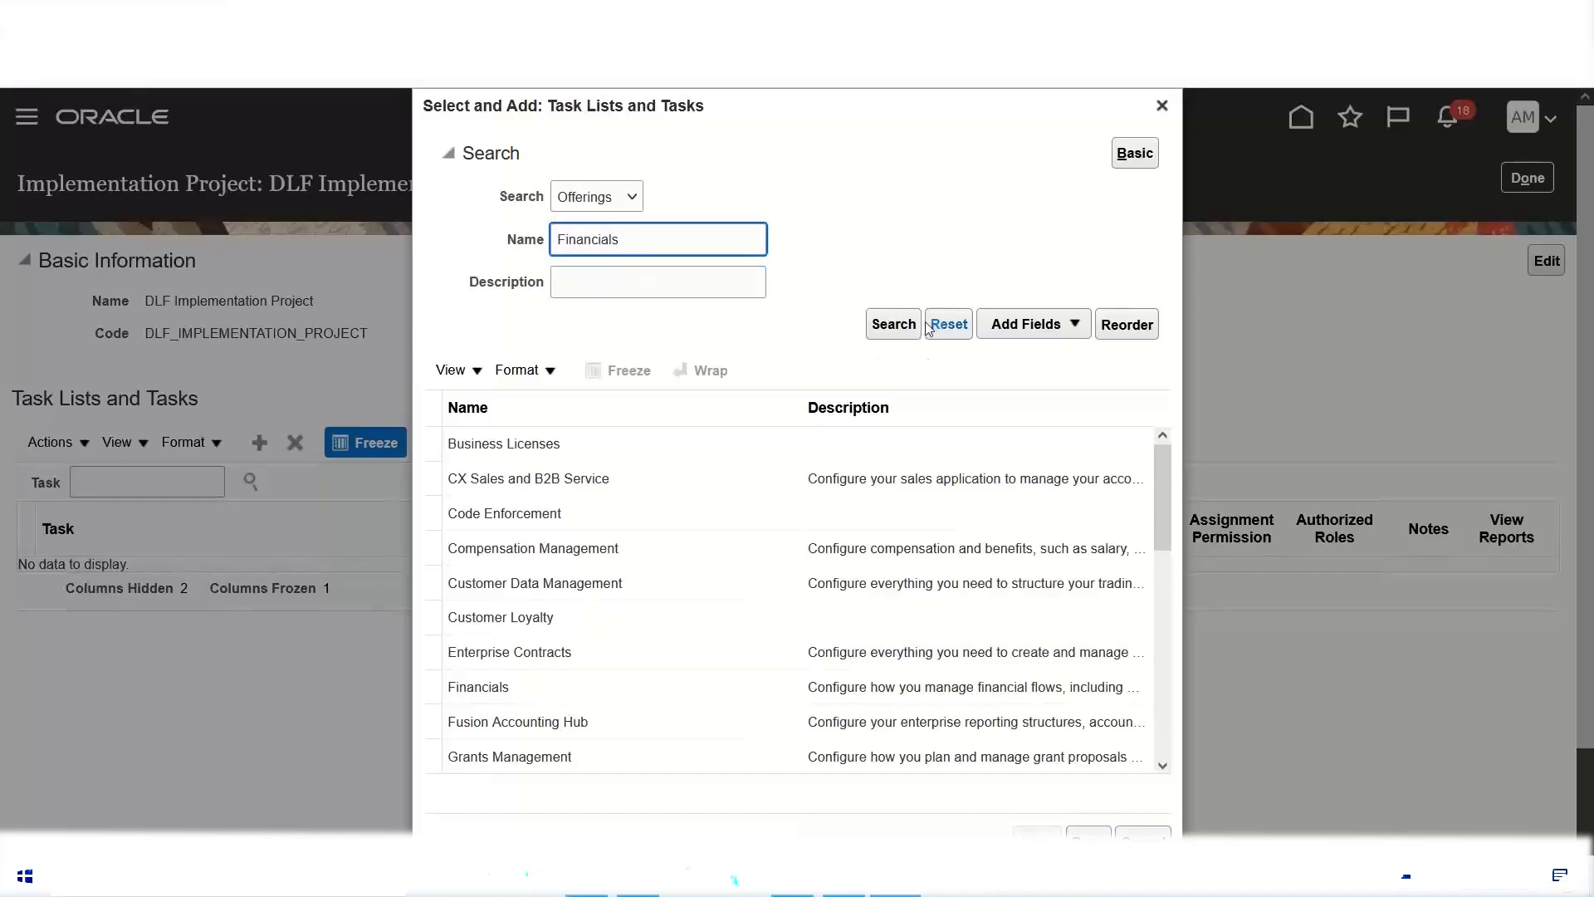
click(887, 325)
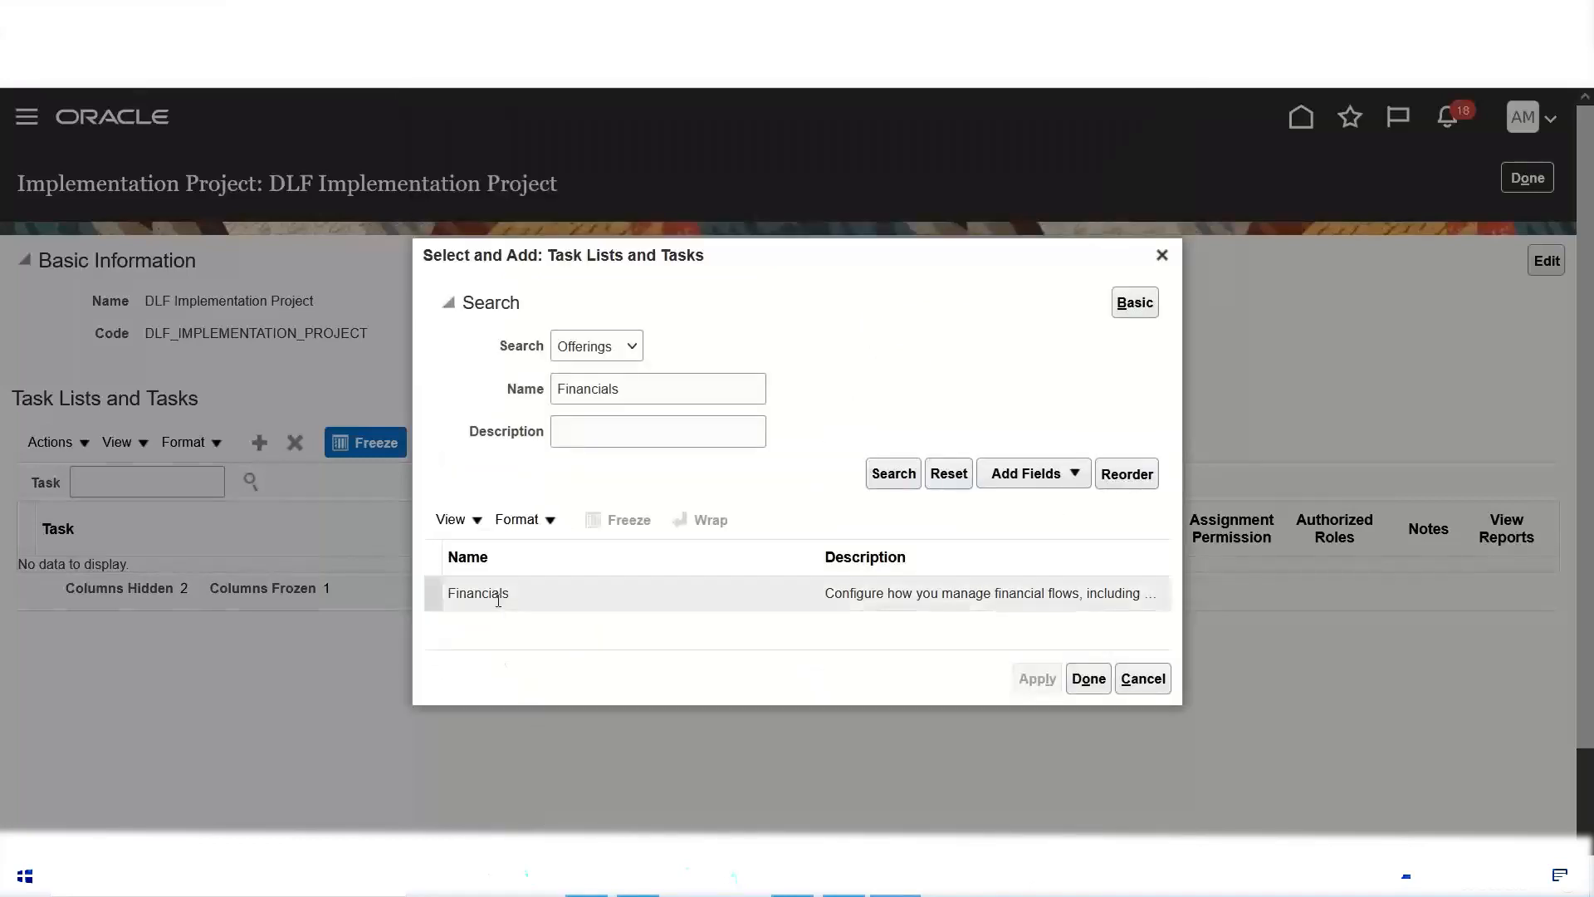
click(500, 597)
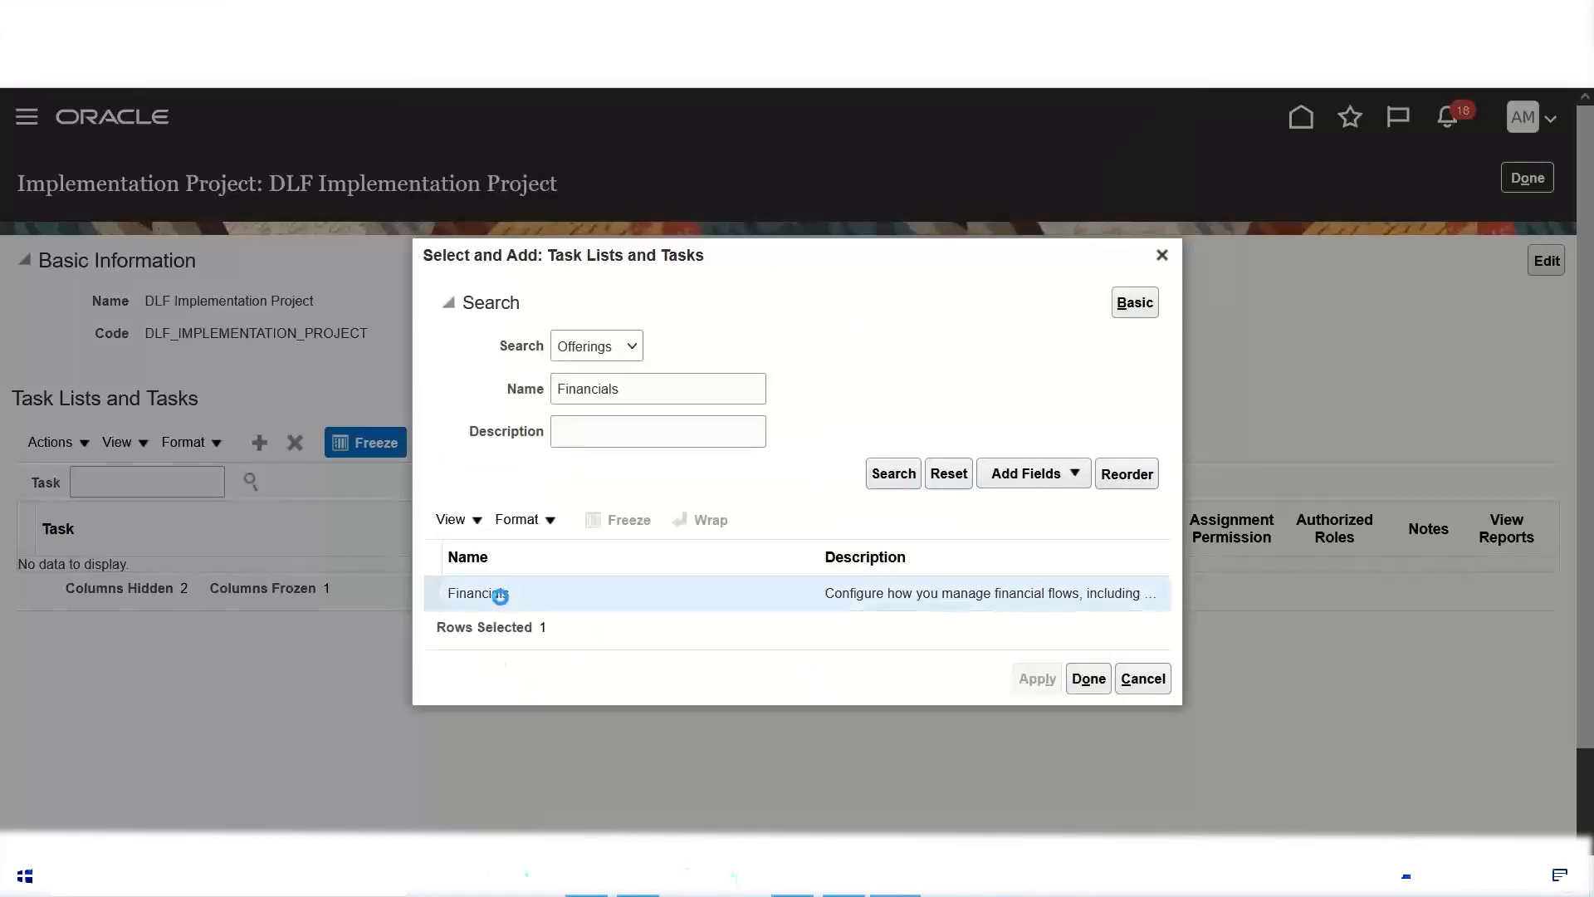
click(1038, 679)
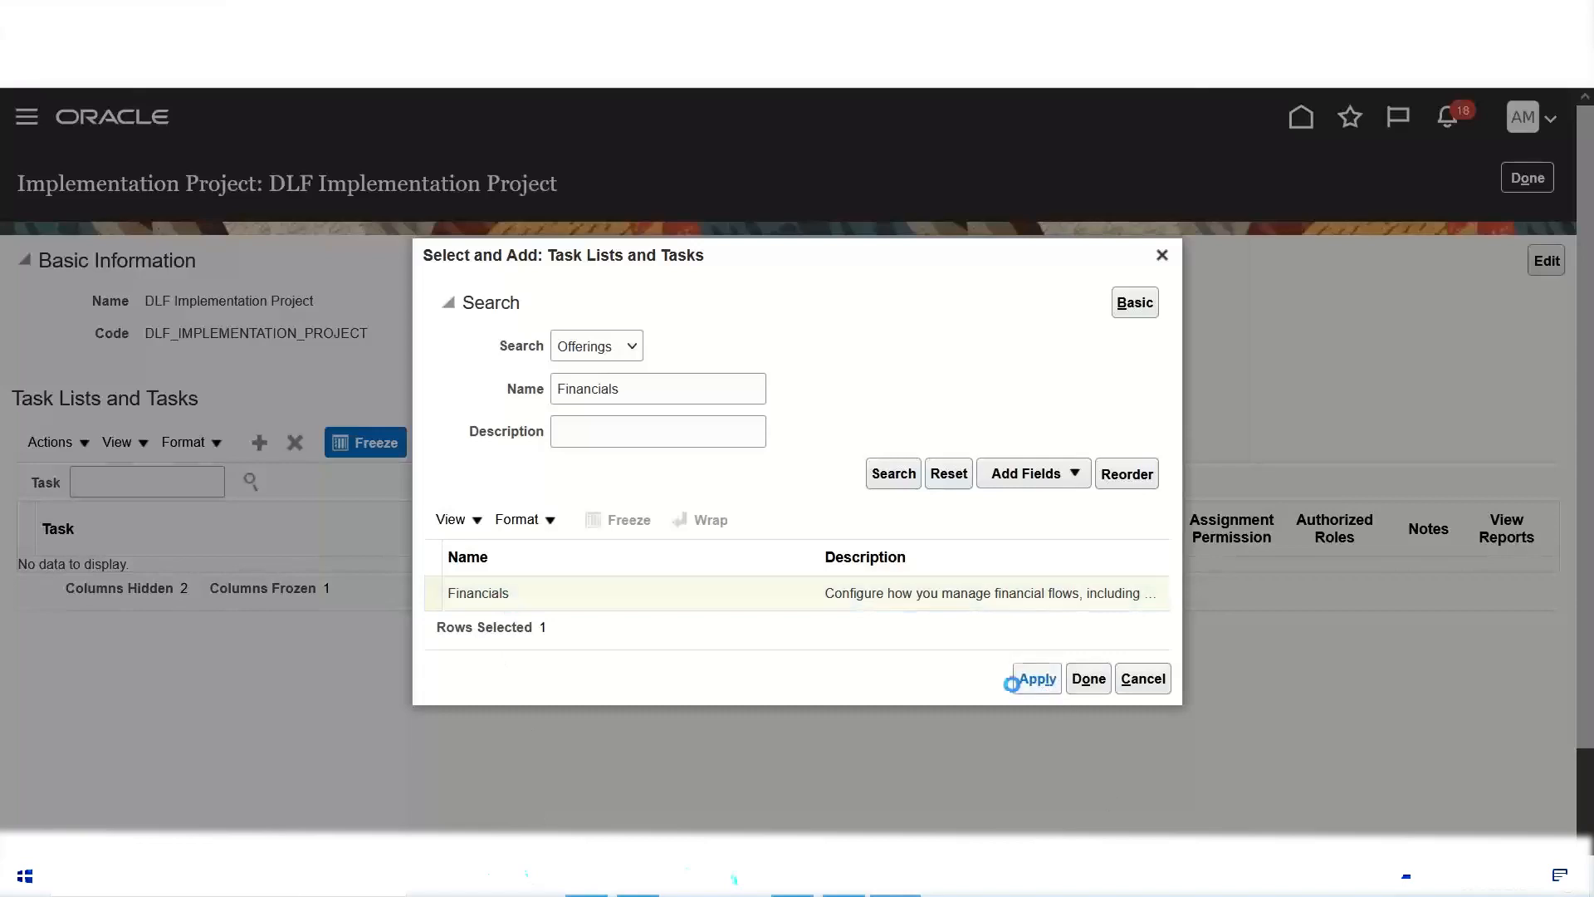
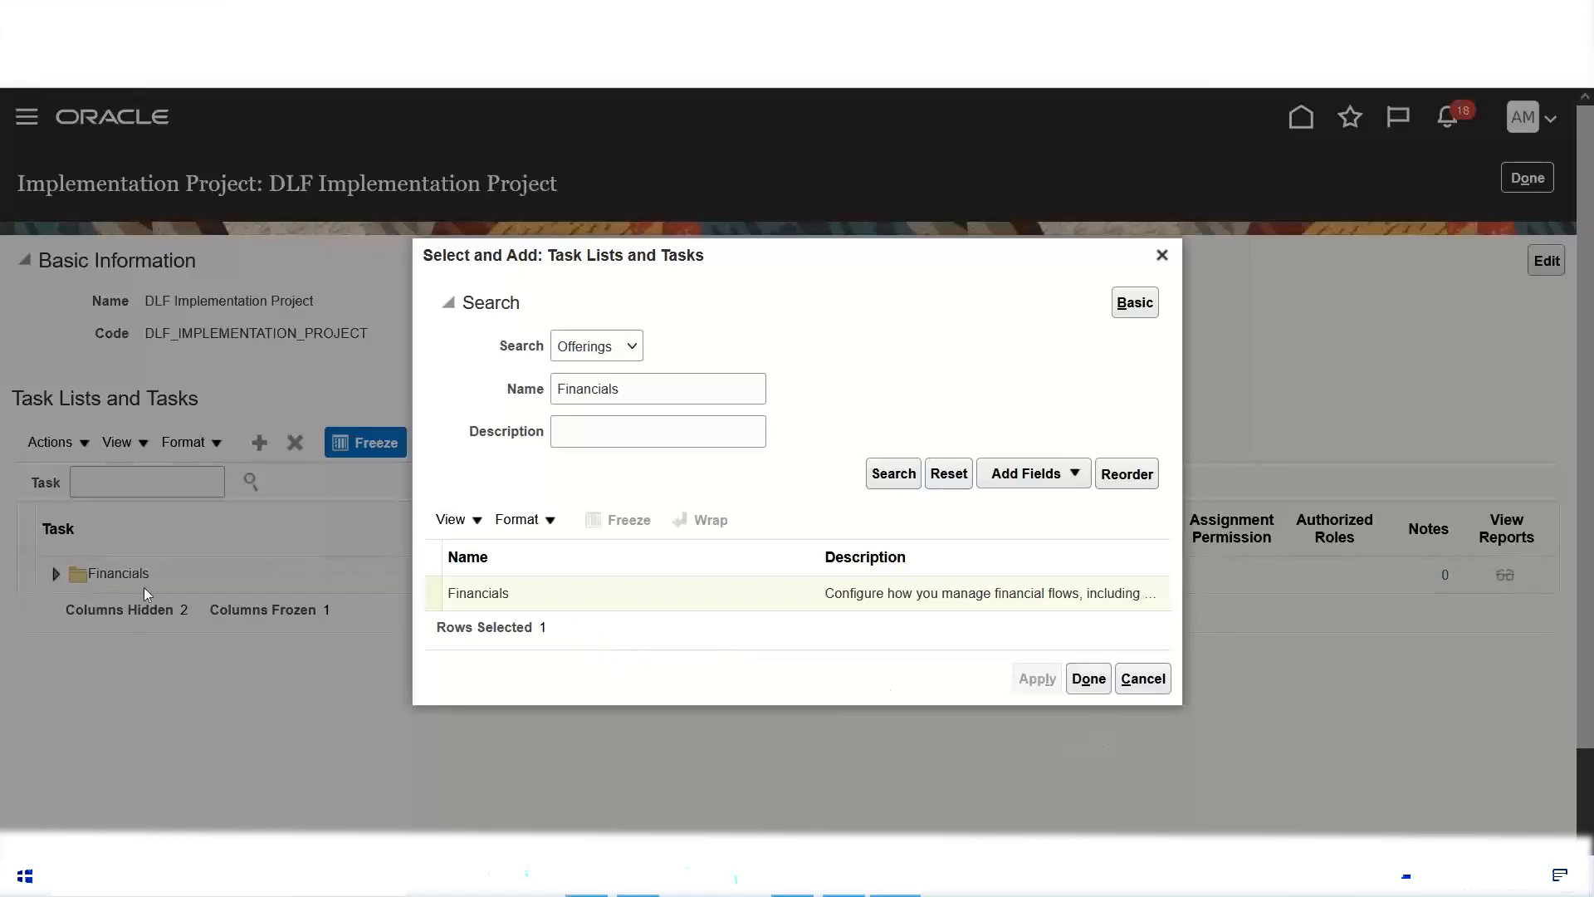
Step: Close the task list selection and expand the Financials folder to examine its configuration task lists
click(1088, 680)
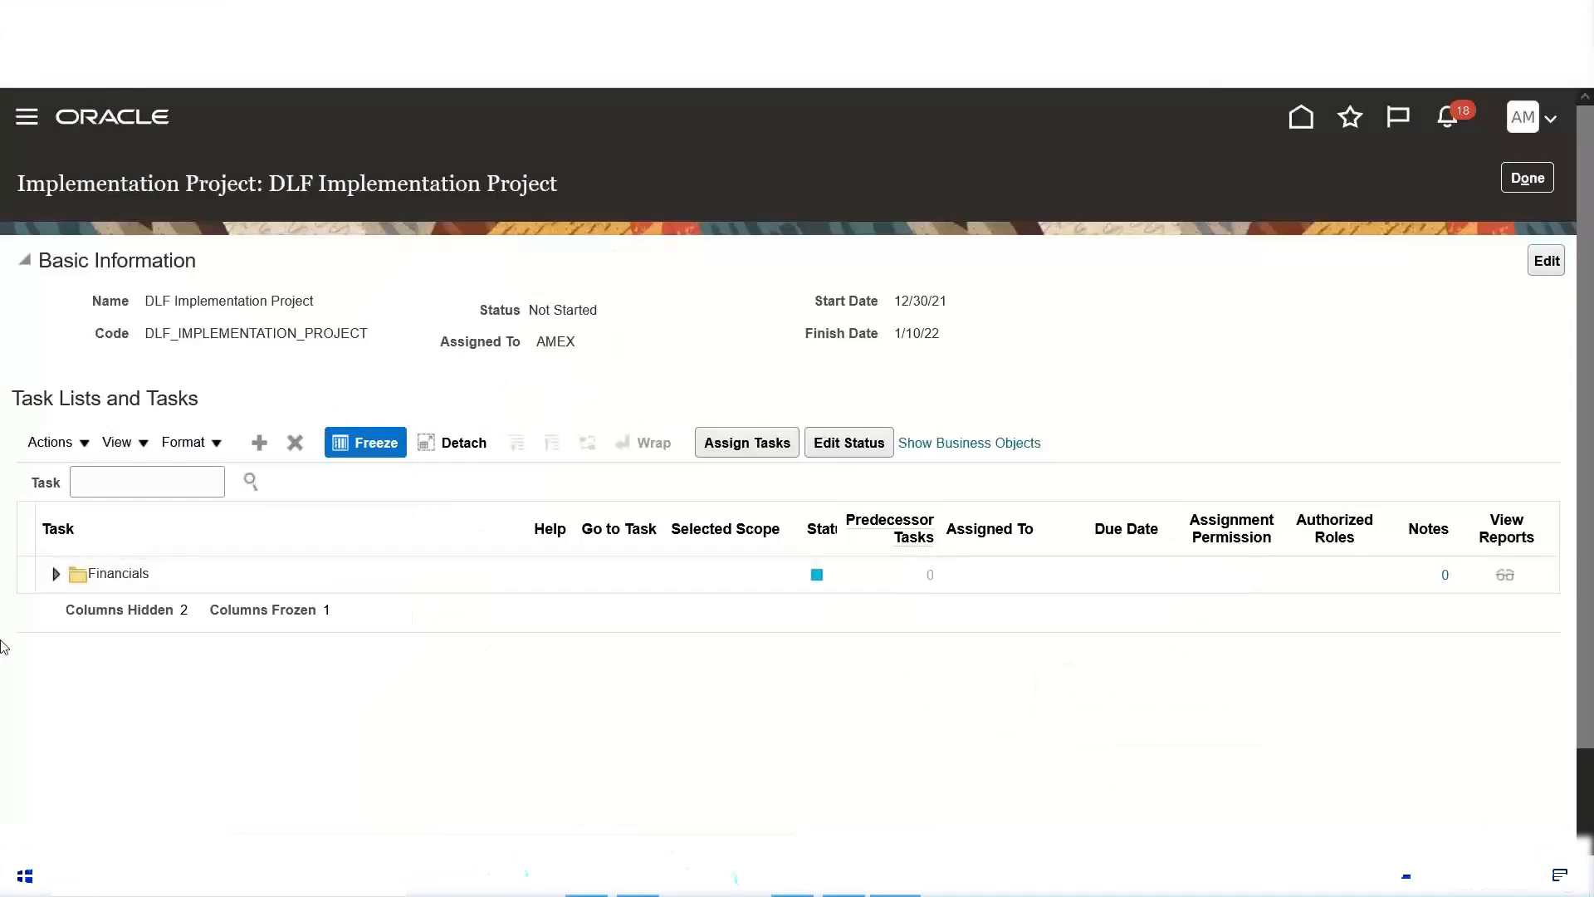
click(57, 576)
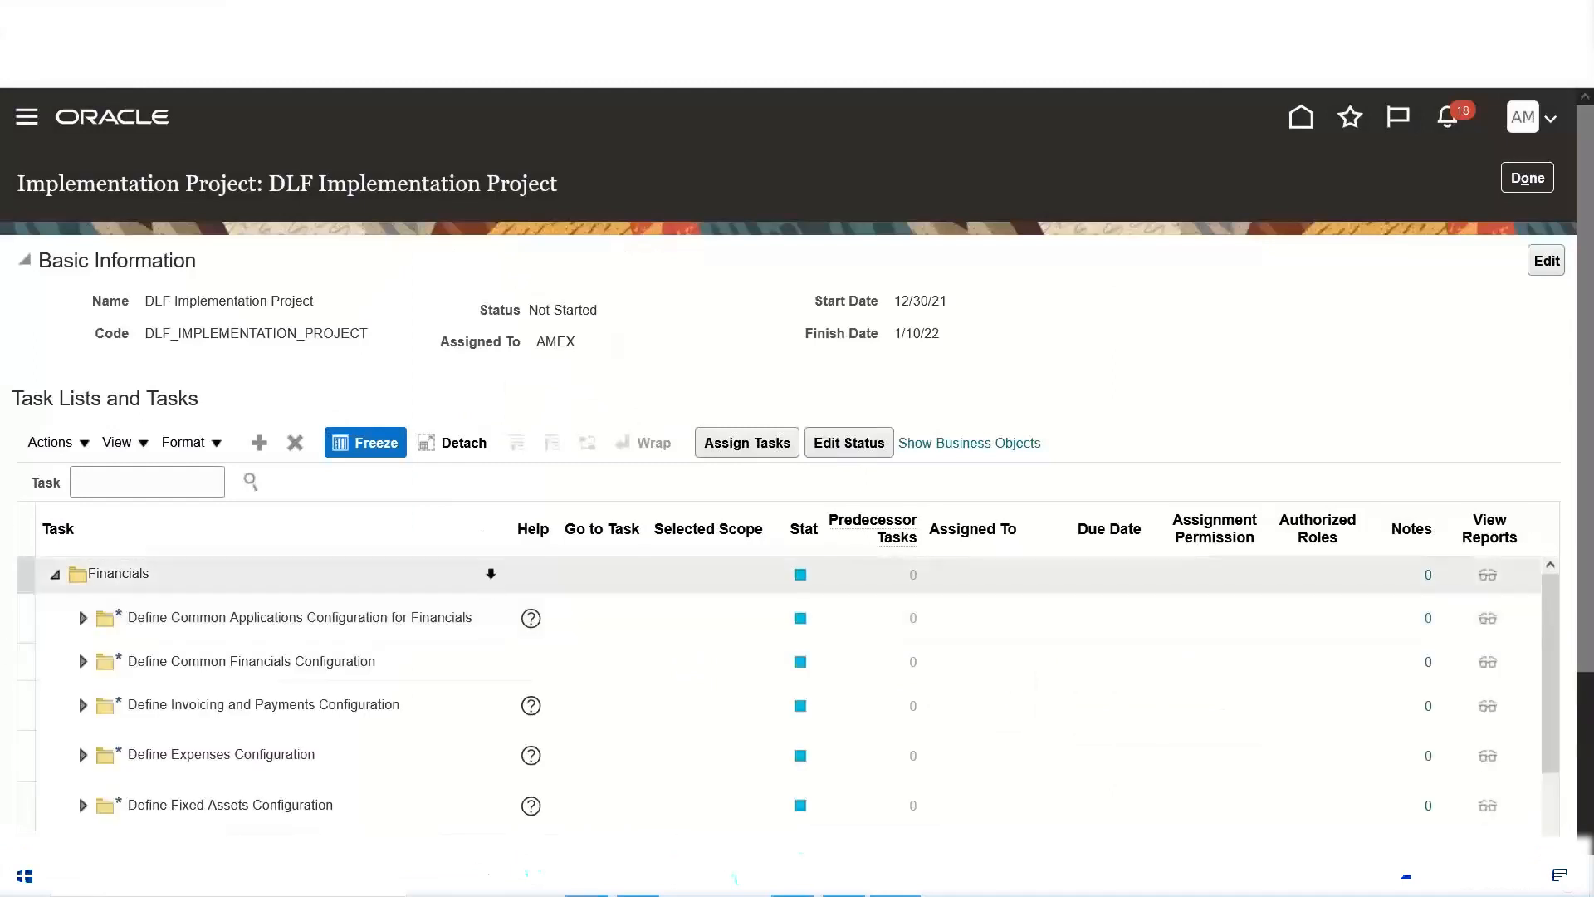
scroll(548, 529, down, 5)
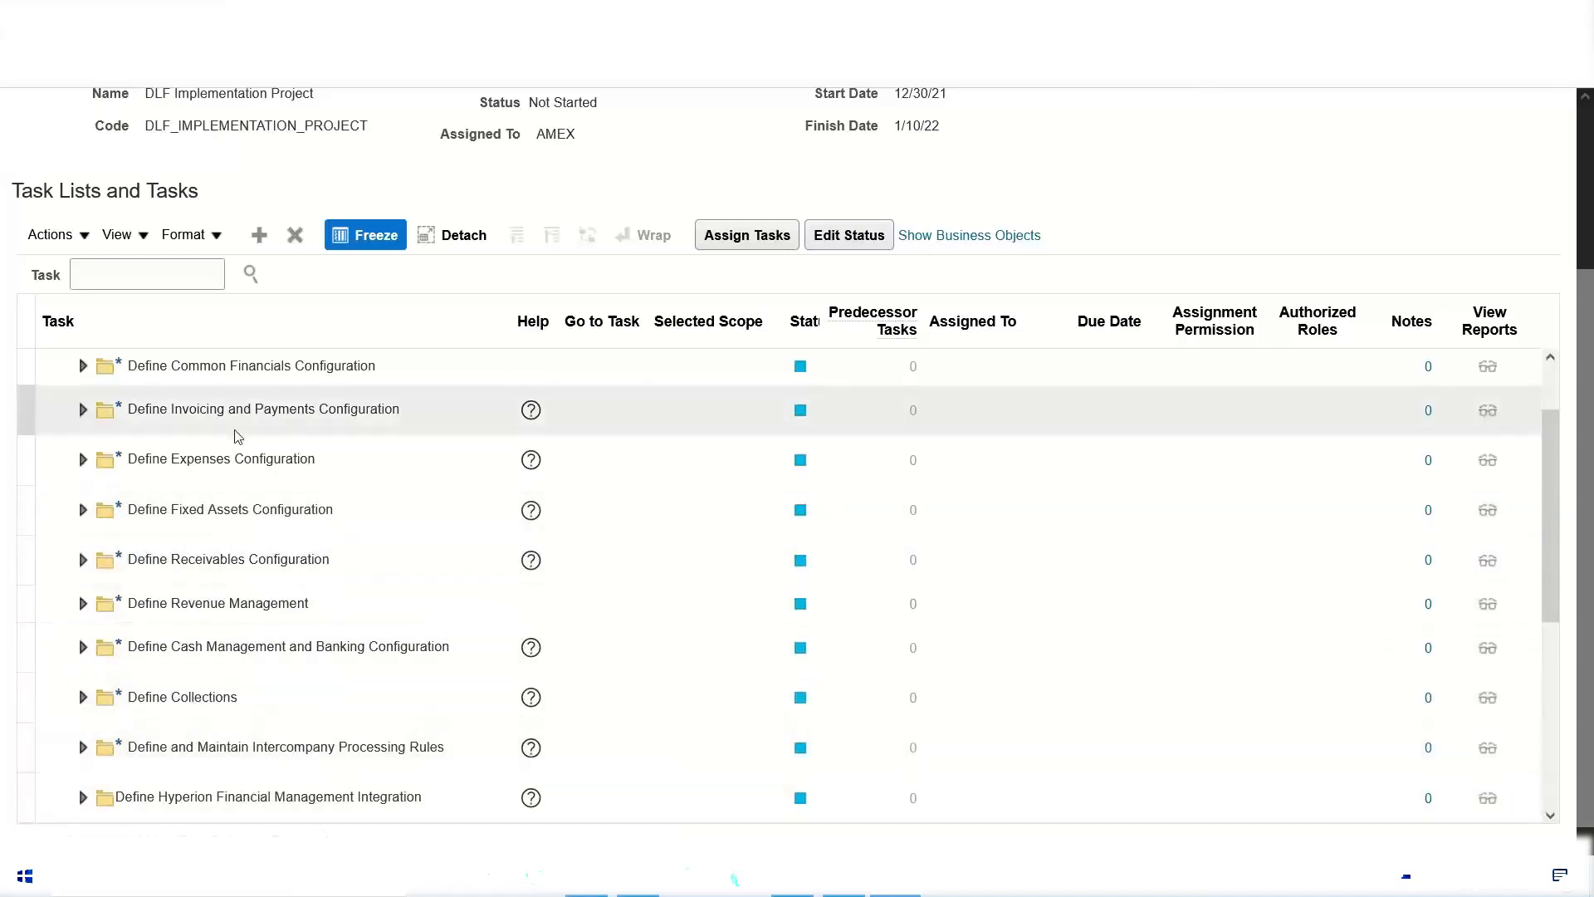
scroll(290, 540, up, 3)
scroll(304, 529, down, 3)
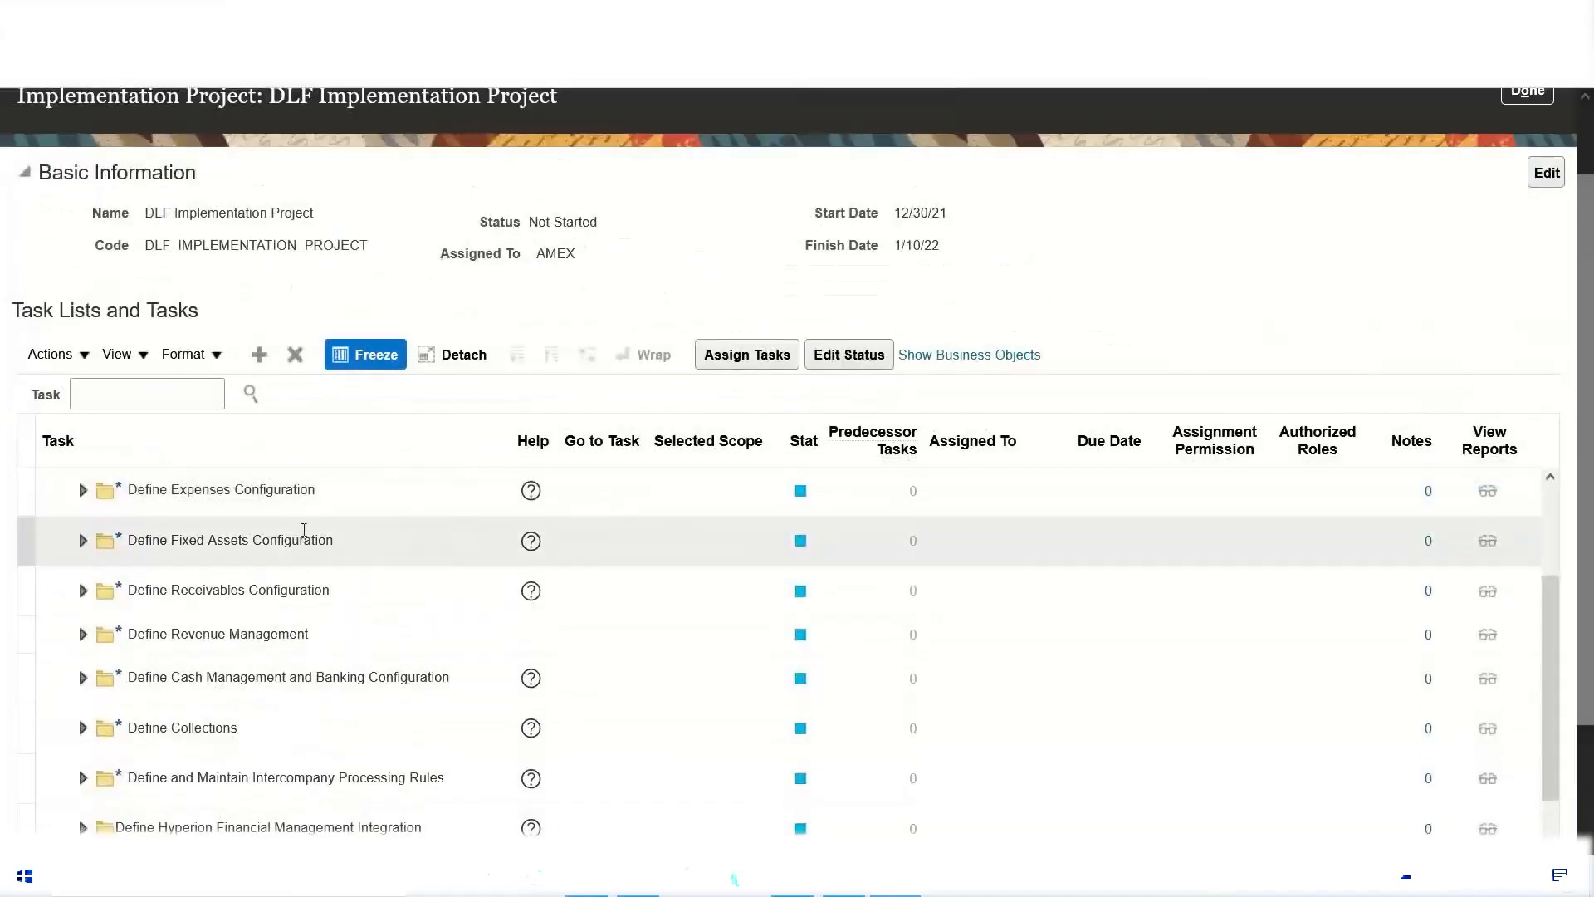
scroll(304, 529, up, 4)
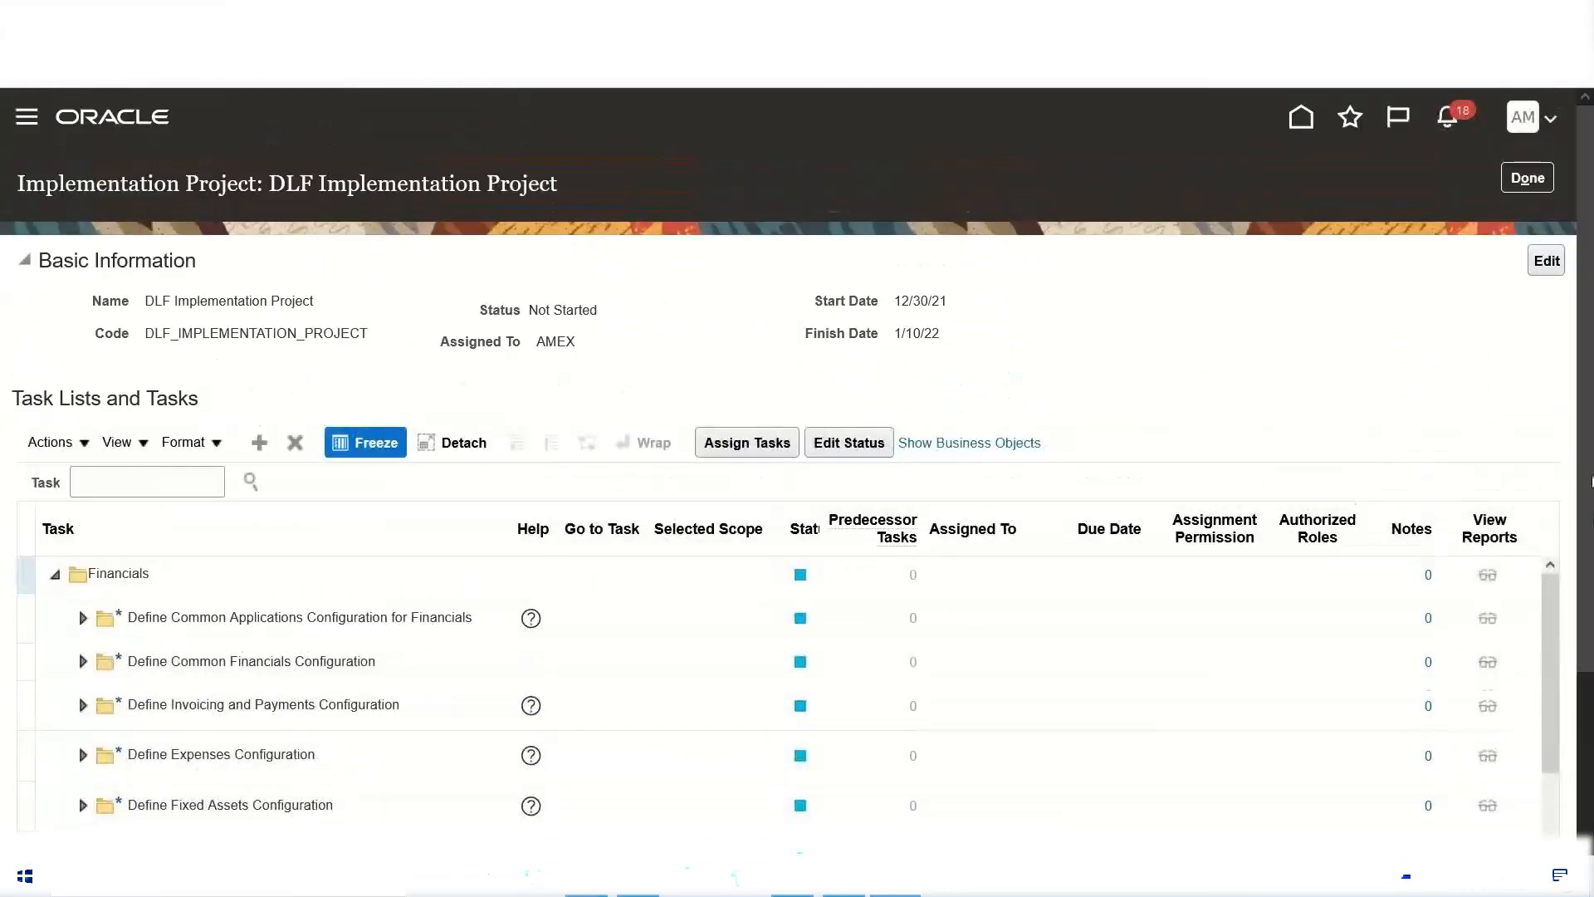
scroll(616, 621, down, 3)
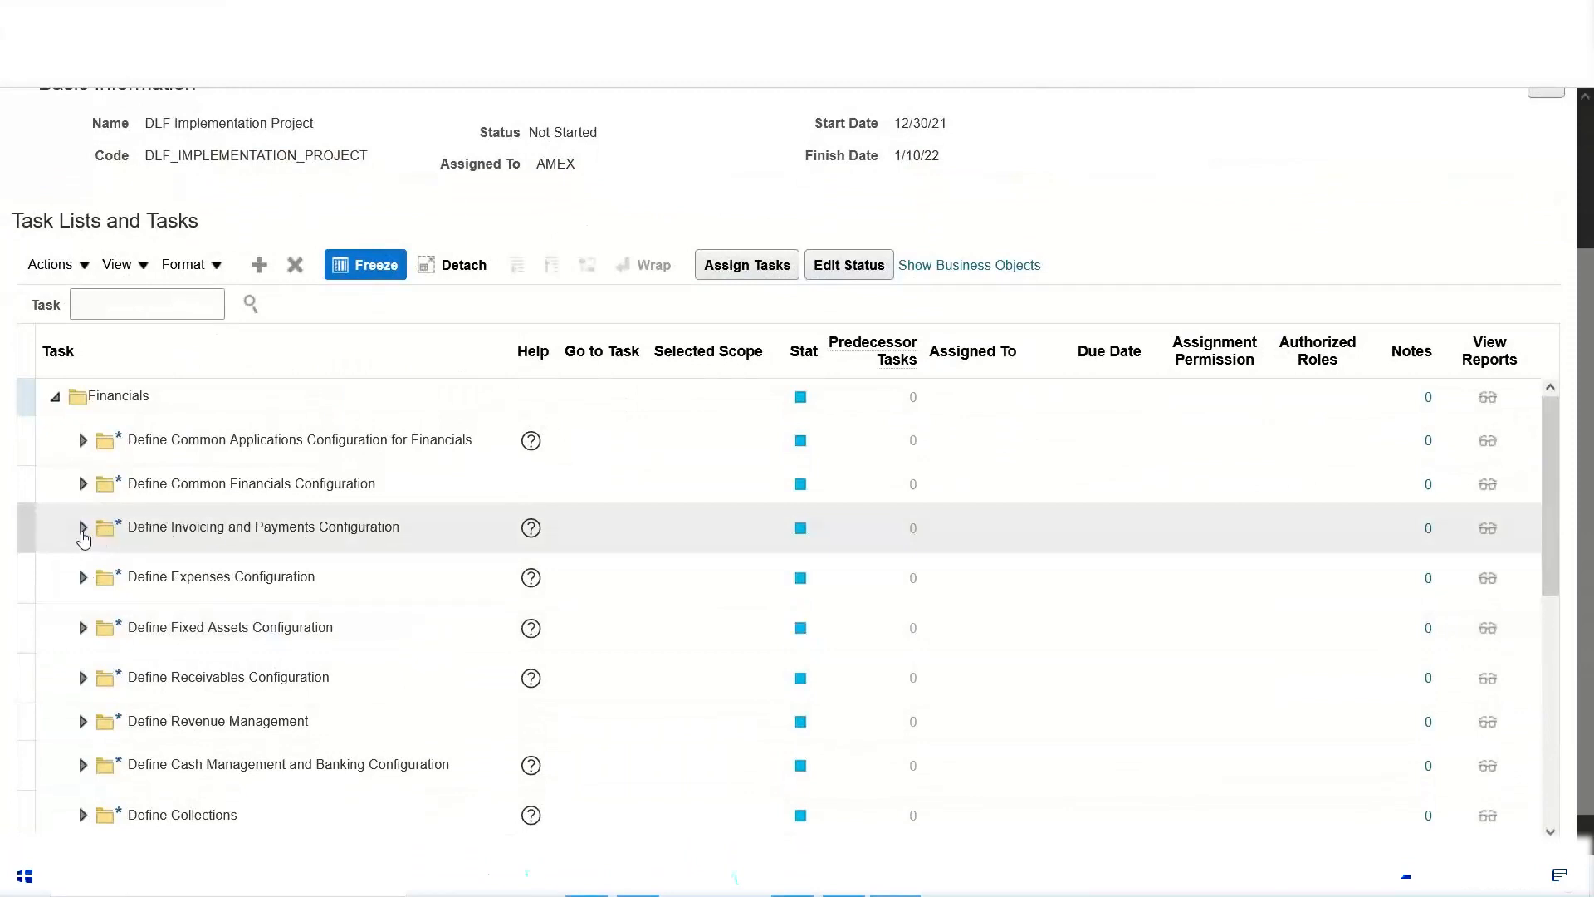
Step: Examine the task lists under Define Invoicing and Payments Configuration, and collapse that folder and Financials
click(83, 528)
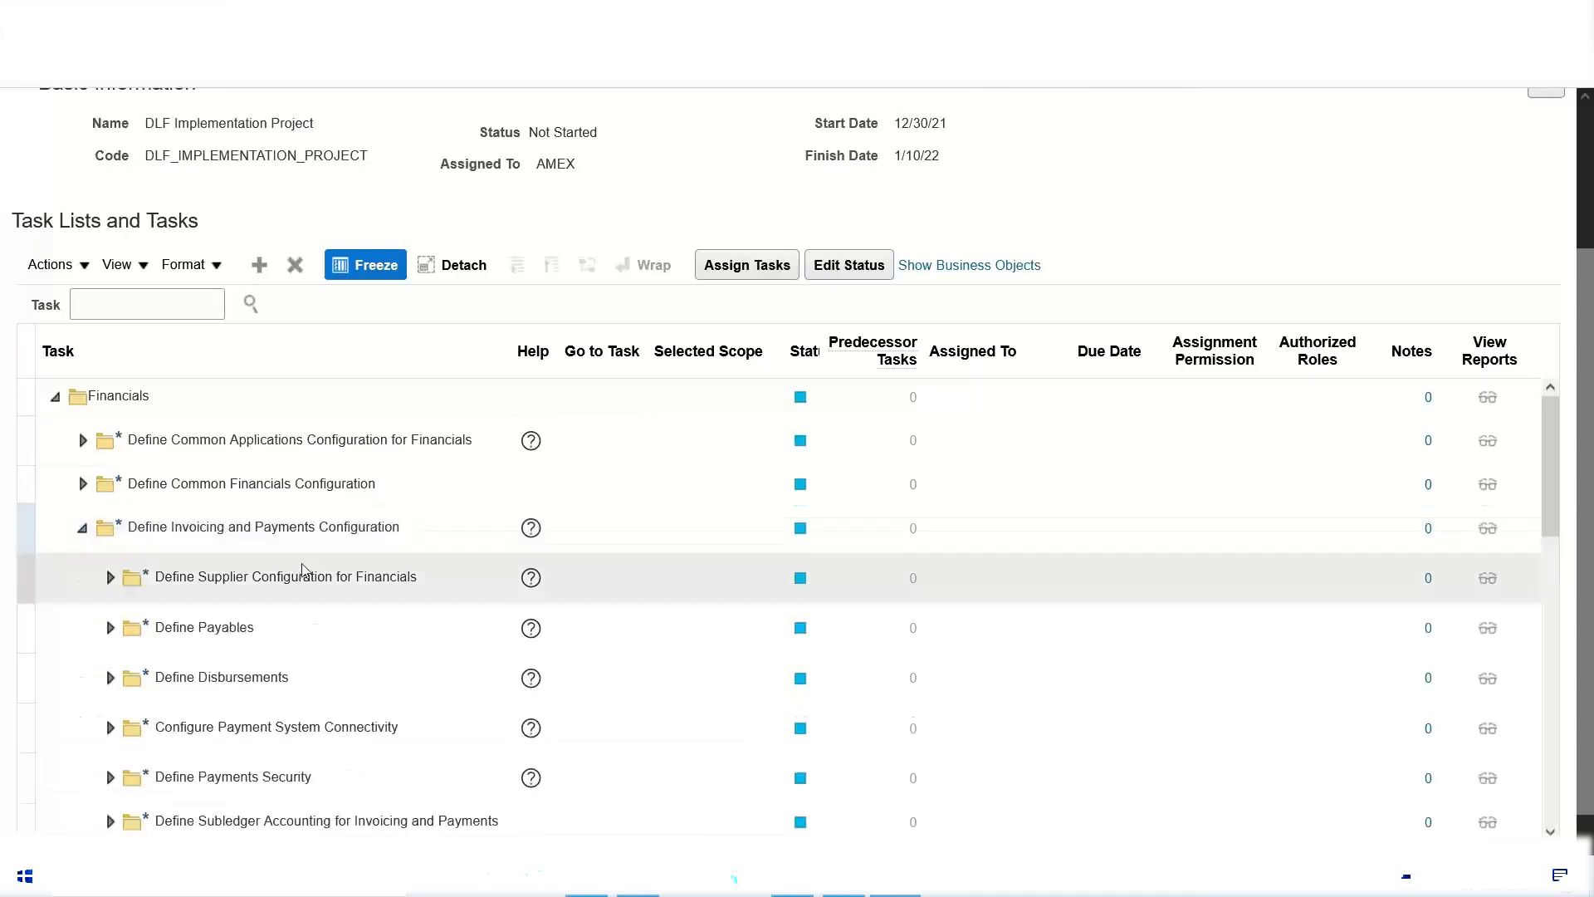
click(76, 531)
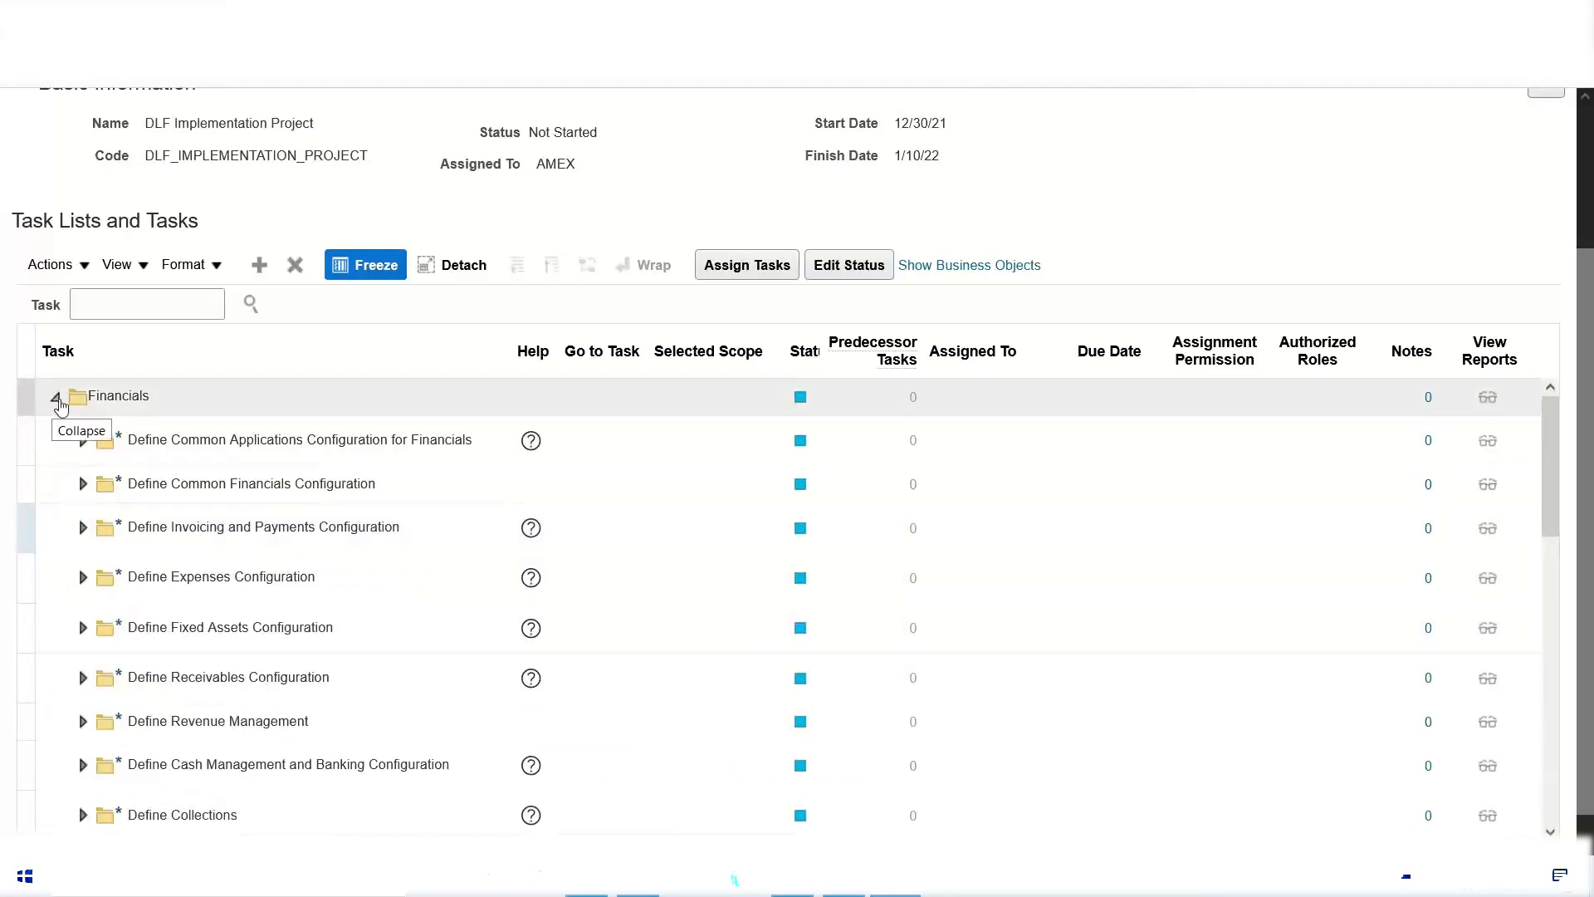
click(56, 399)
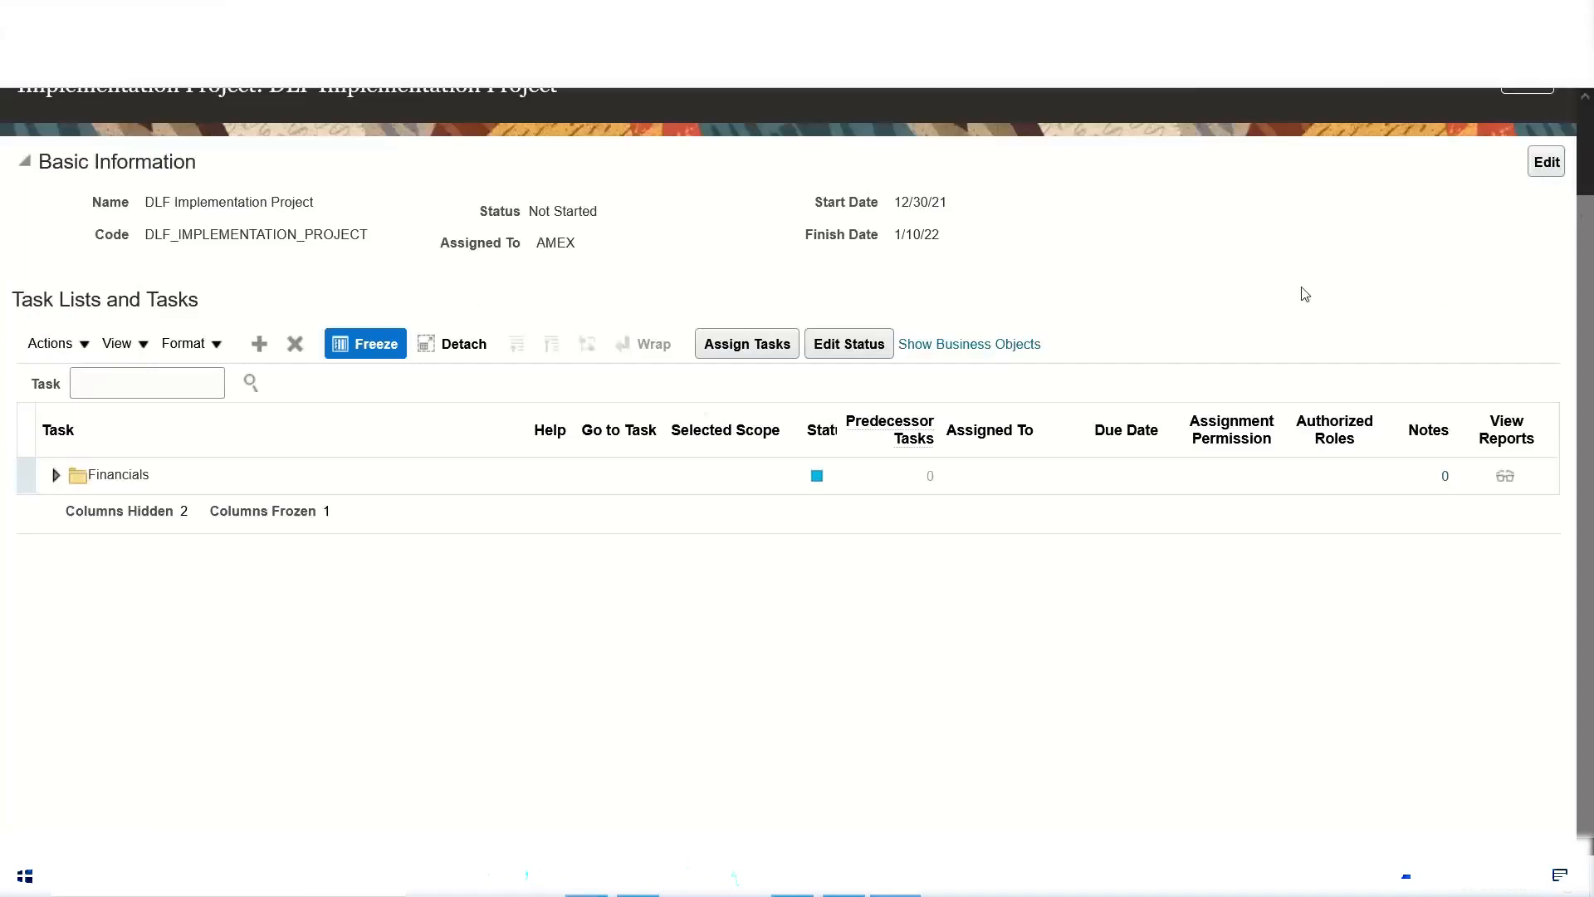
Step: Close the DLF project and begin a new implementation project named "XYZ Implementation Project"
scroll(1303, 294, up, 1)
scroll(1304, 294, up, 2)
click(1528, 178)
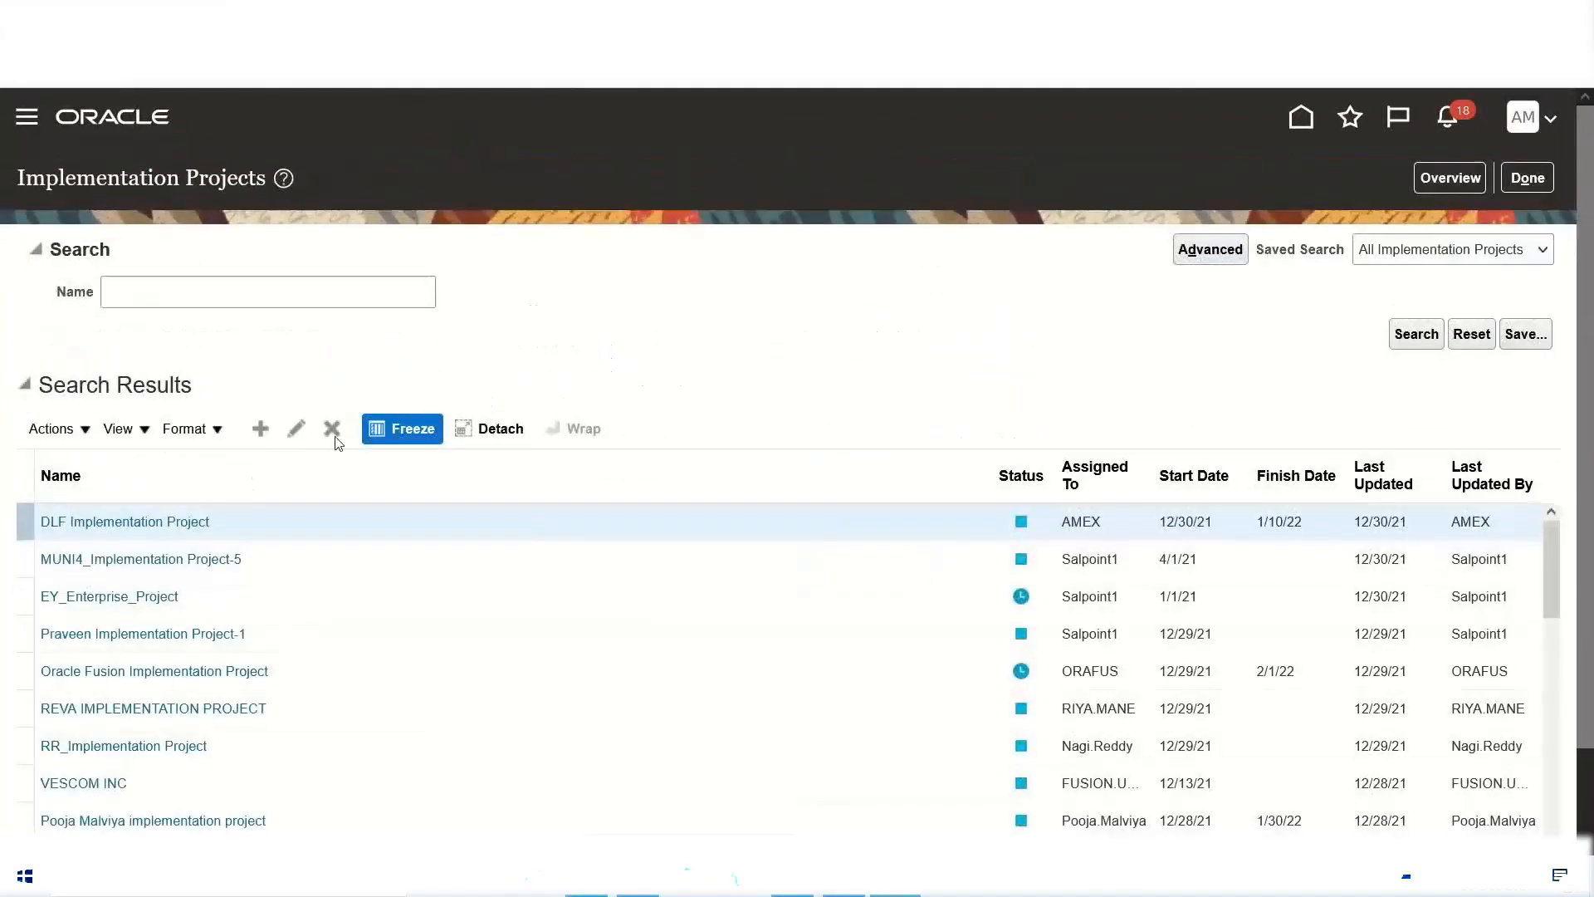
click(261, 428)
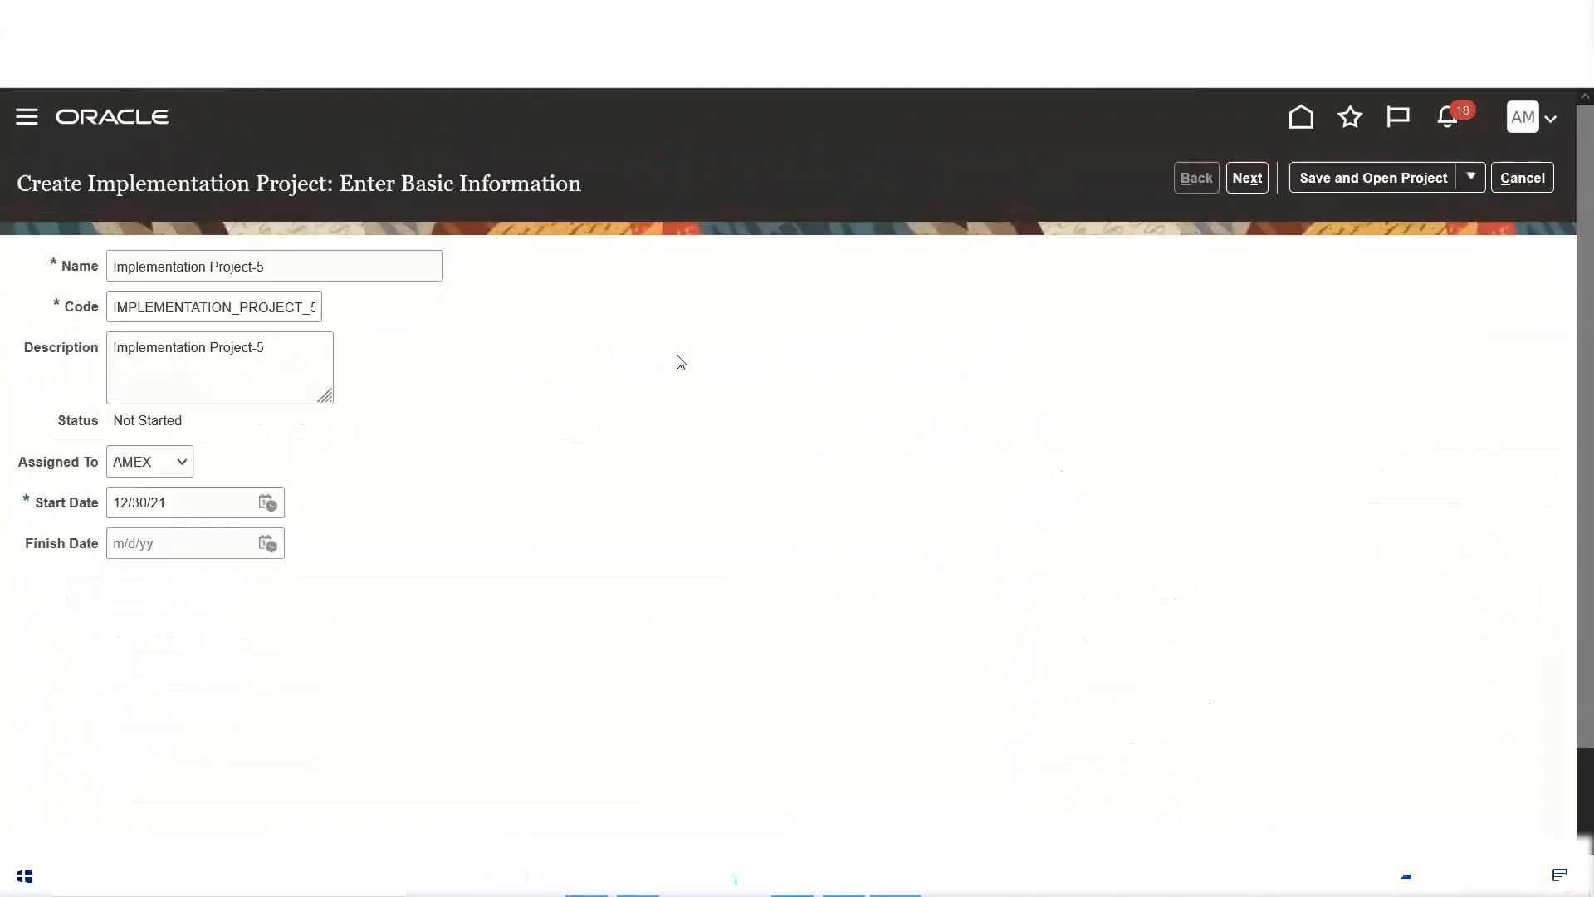
click(114, 266)
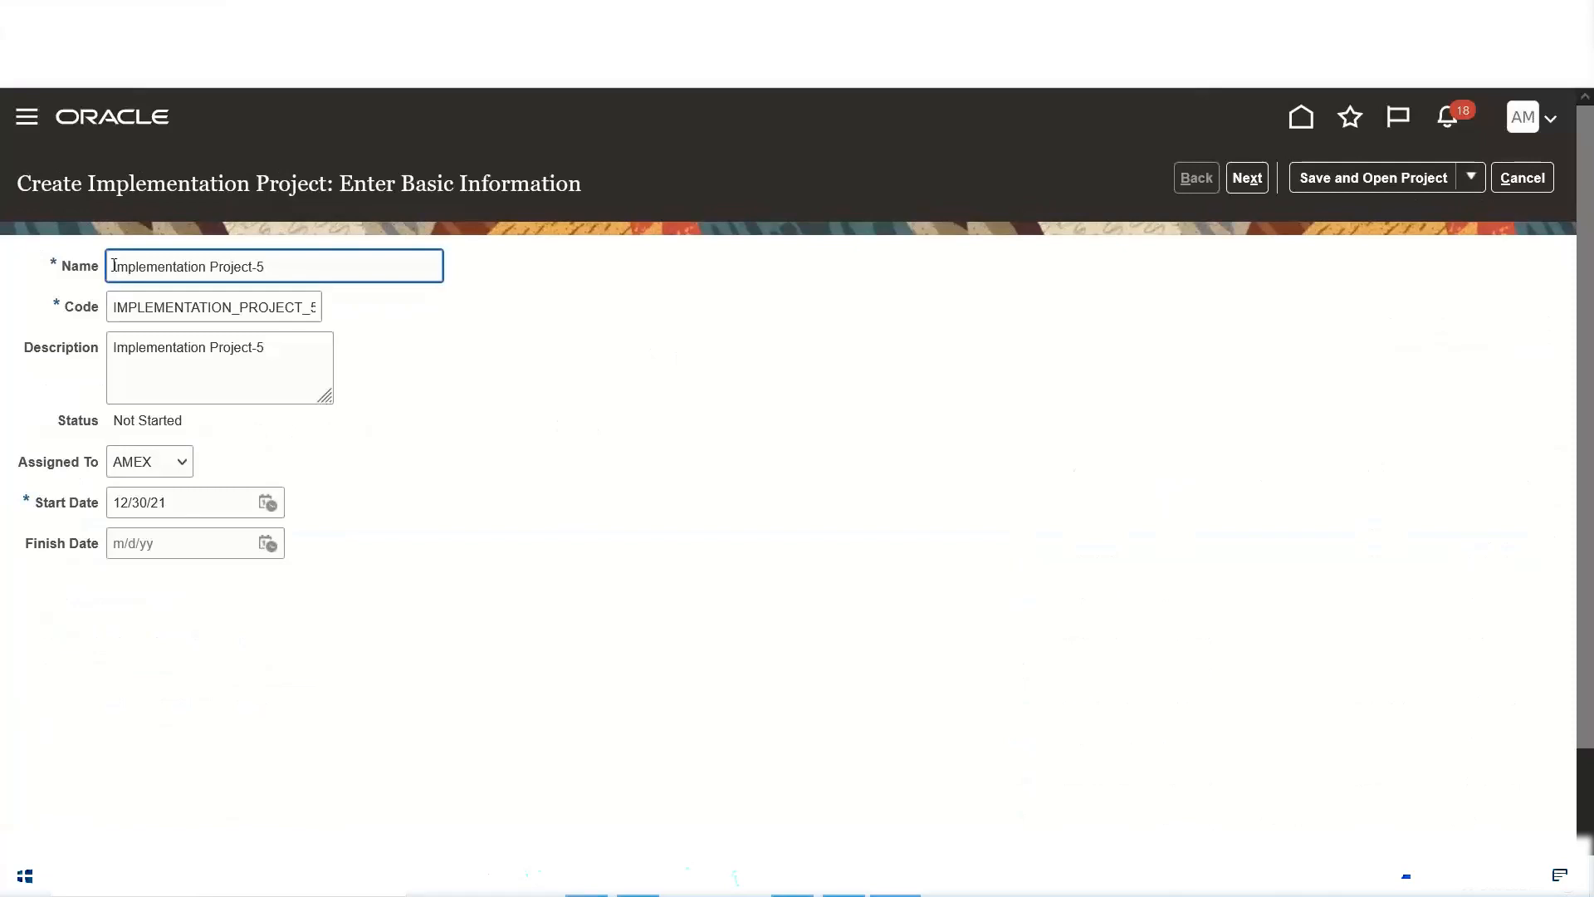
text(XYZ)
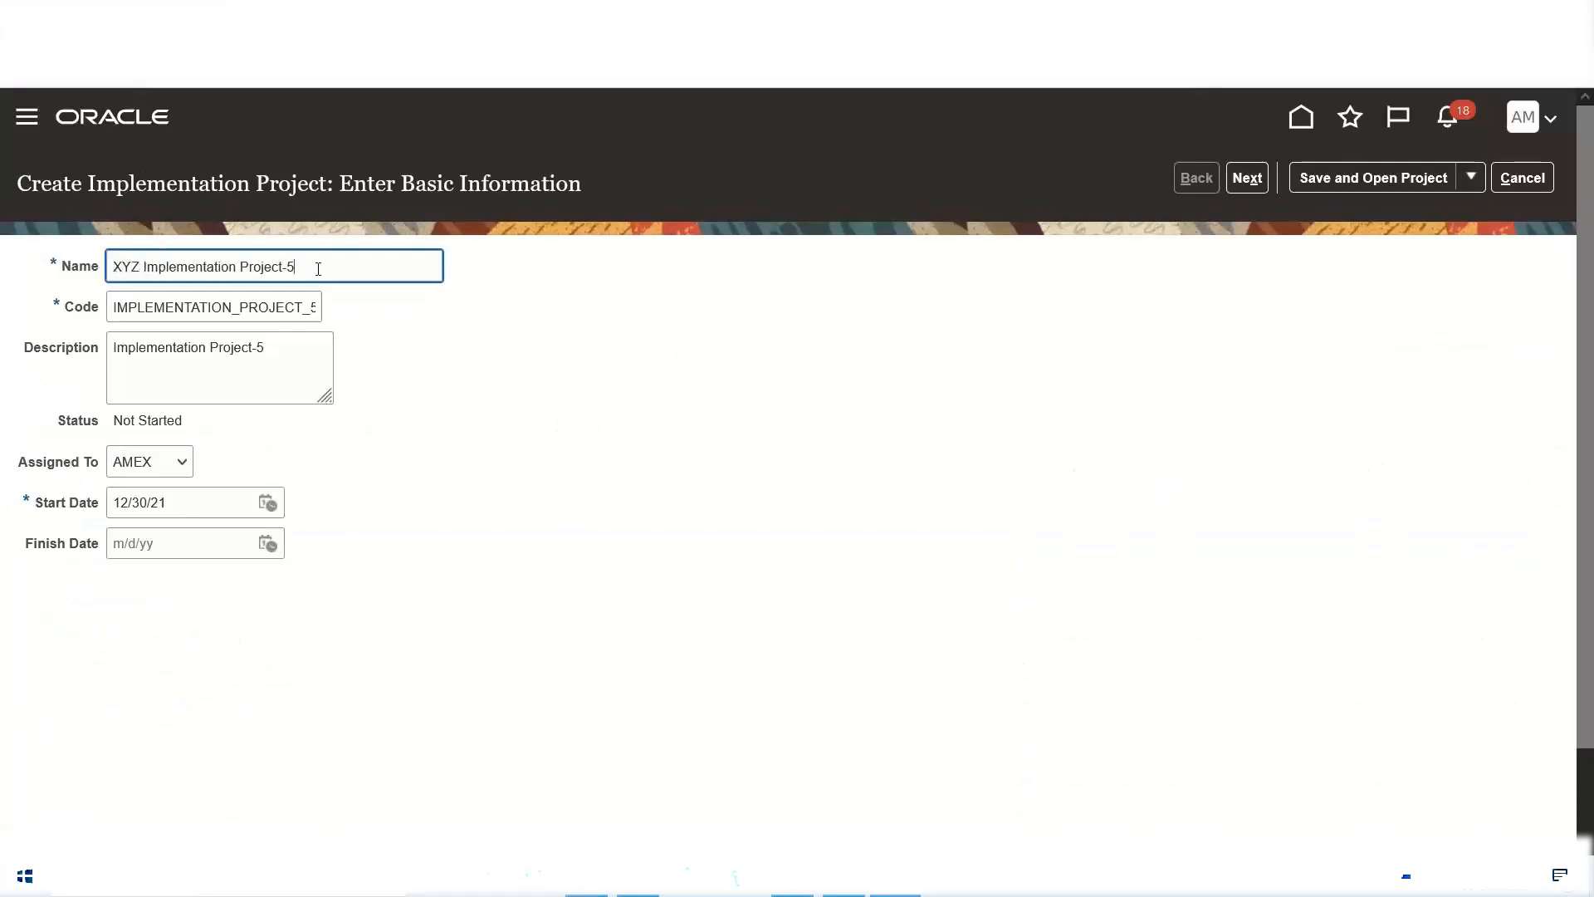
key(BackSpace)
key(BackSpace)
key(Tab)
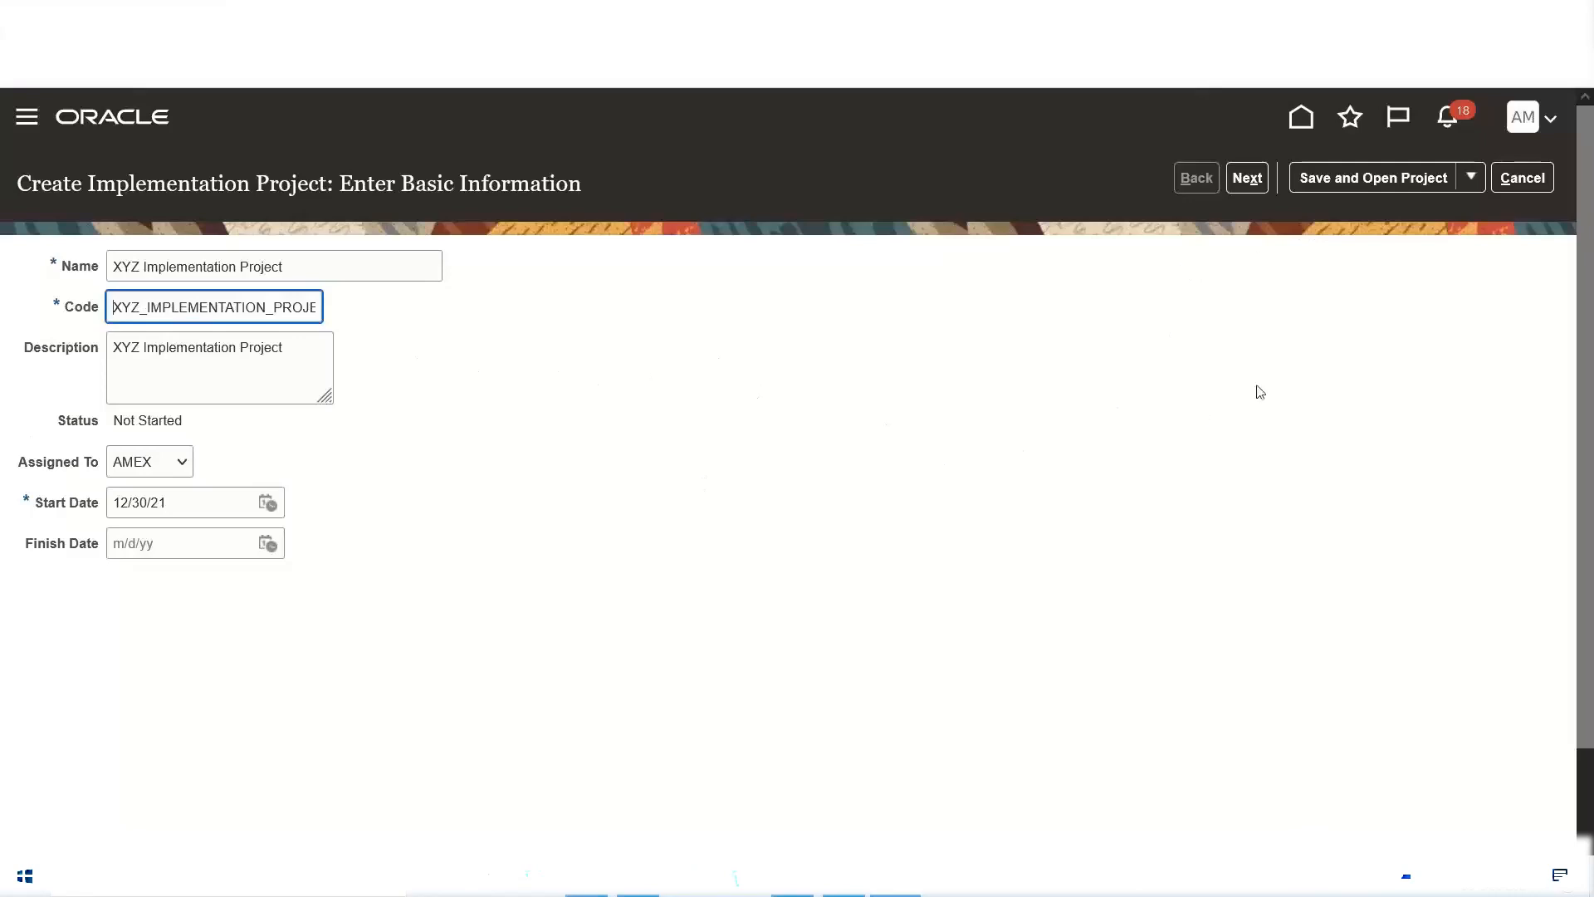
Step: Proceed to the offering selection and include Financials with Supplier Invoice Processing, Expenses, Fixed Assets and Customer Invoice Processing
click(1248, 183)
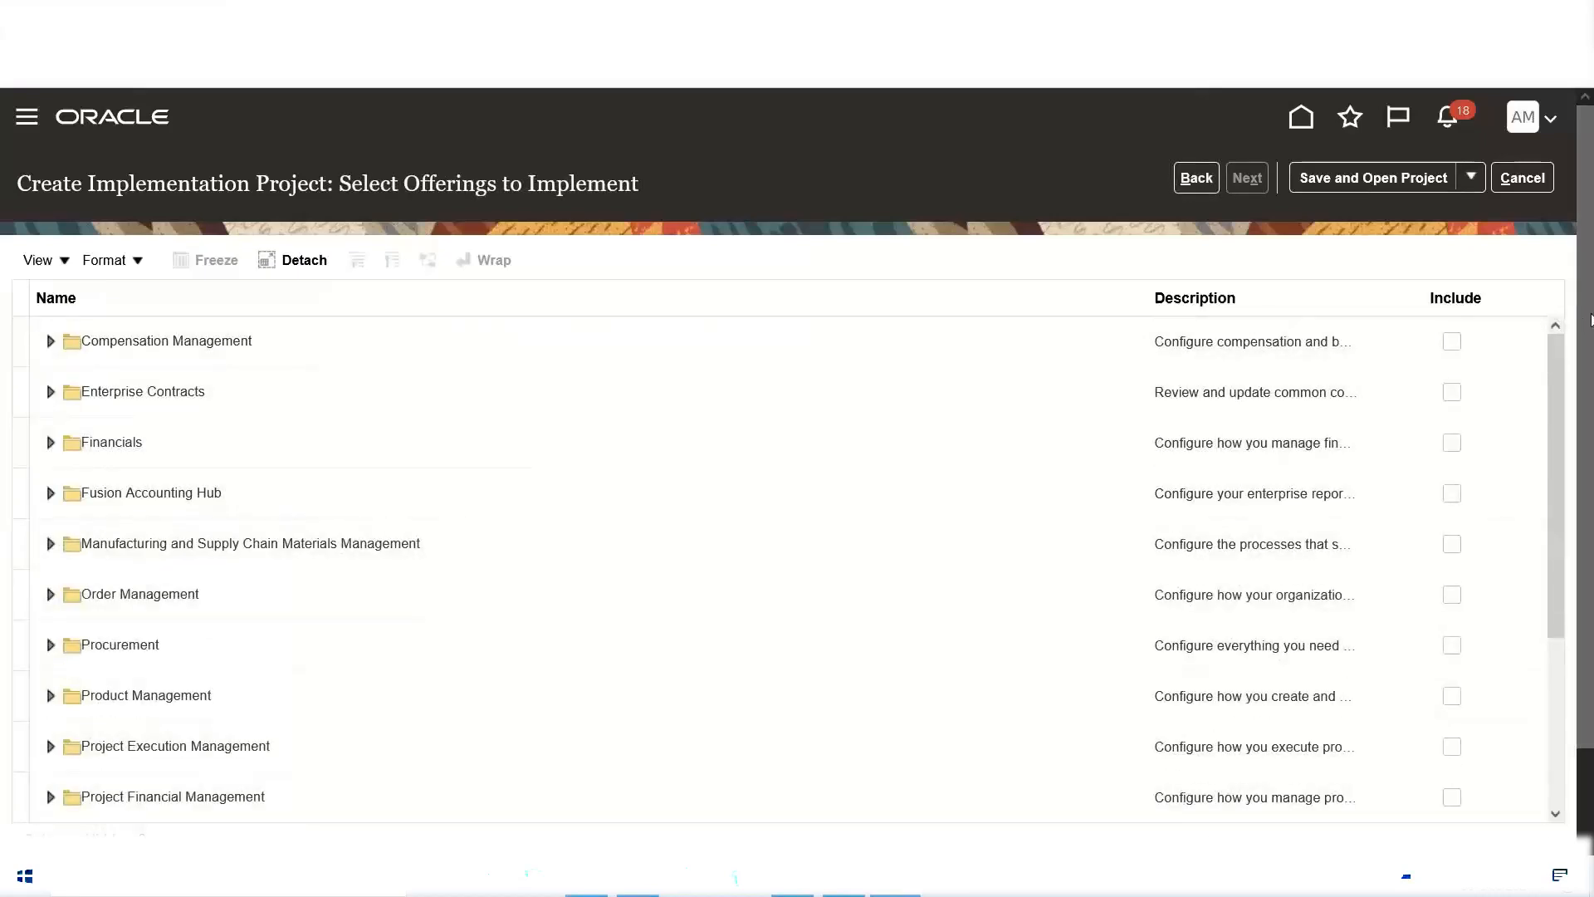
scroll(1588, 266, down, 1)
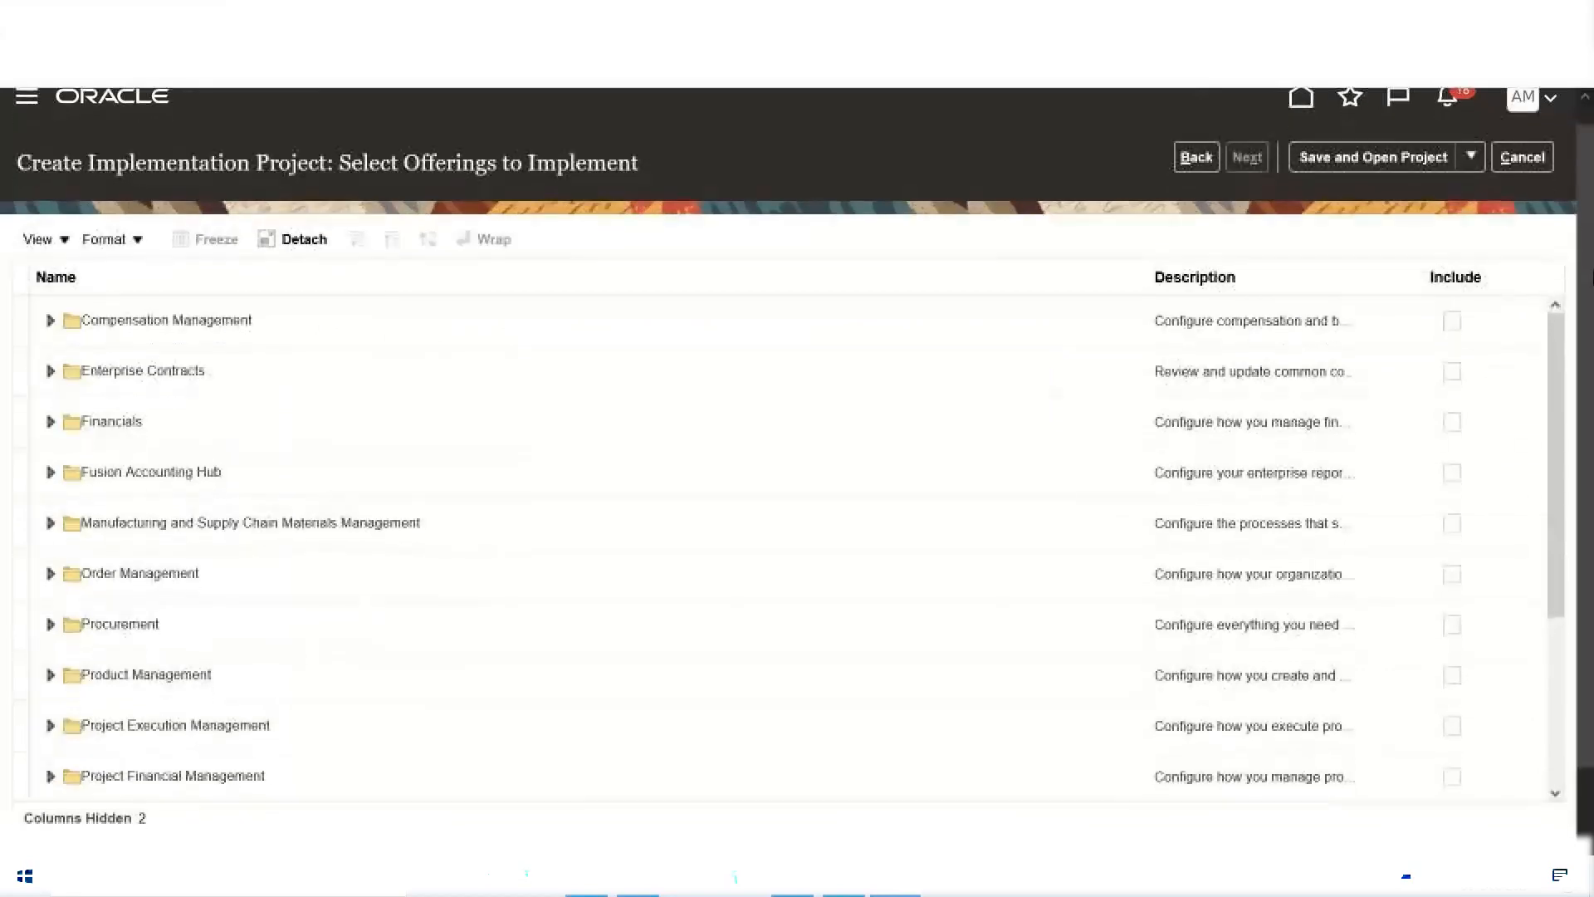
scroll(1587, 279, down, 2)
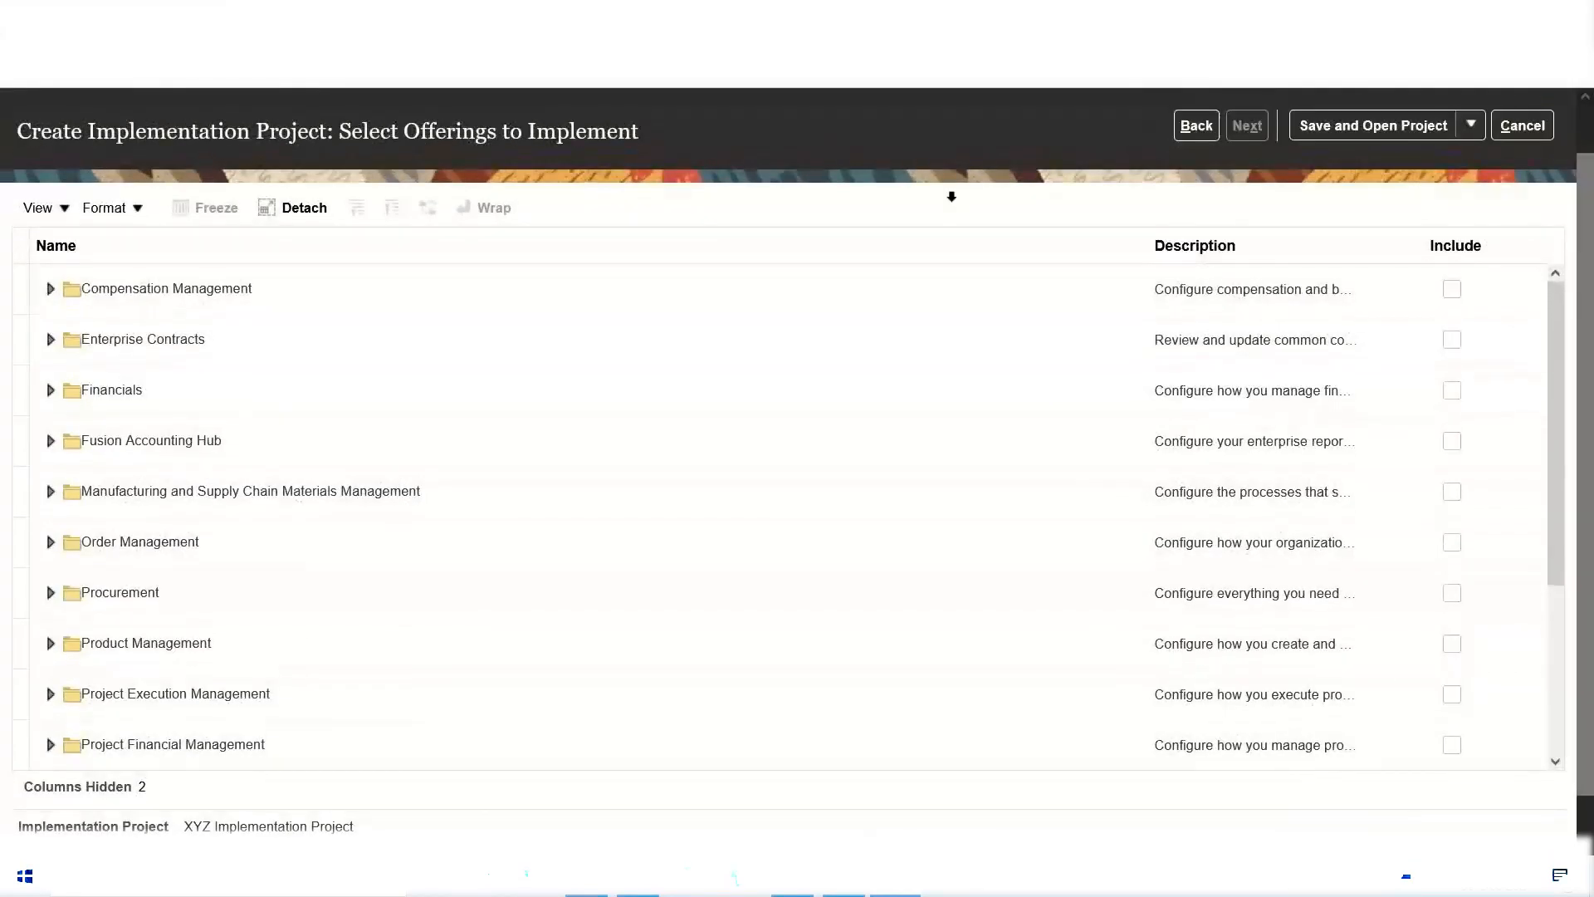
scroll(952, 201, up, 3)
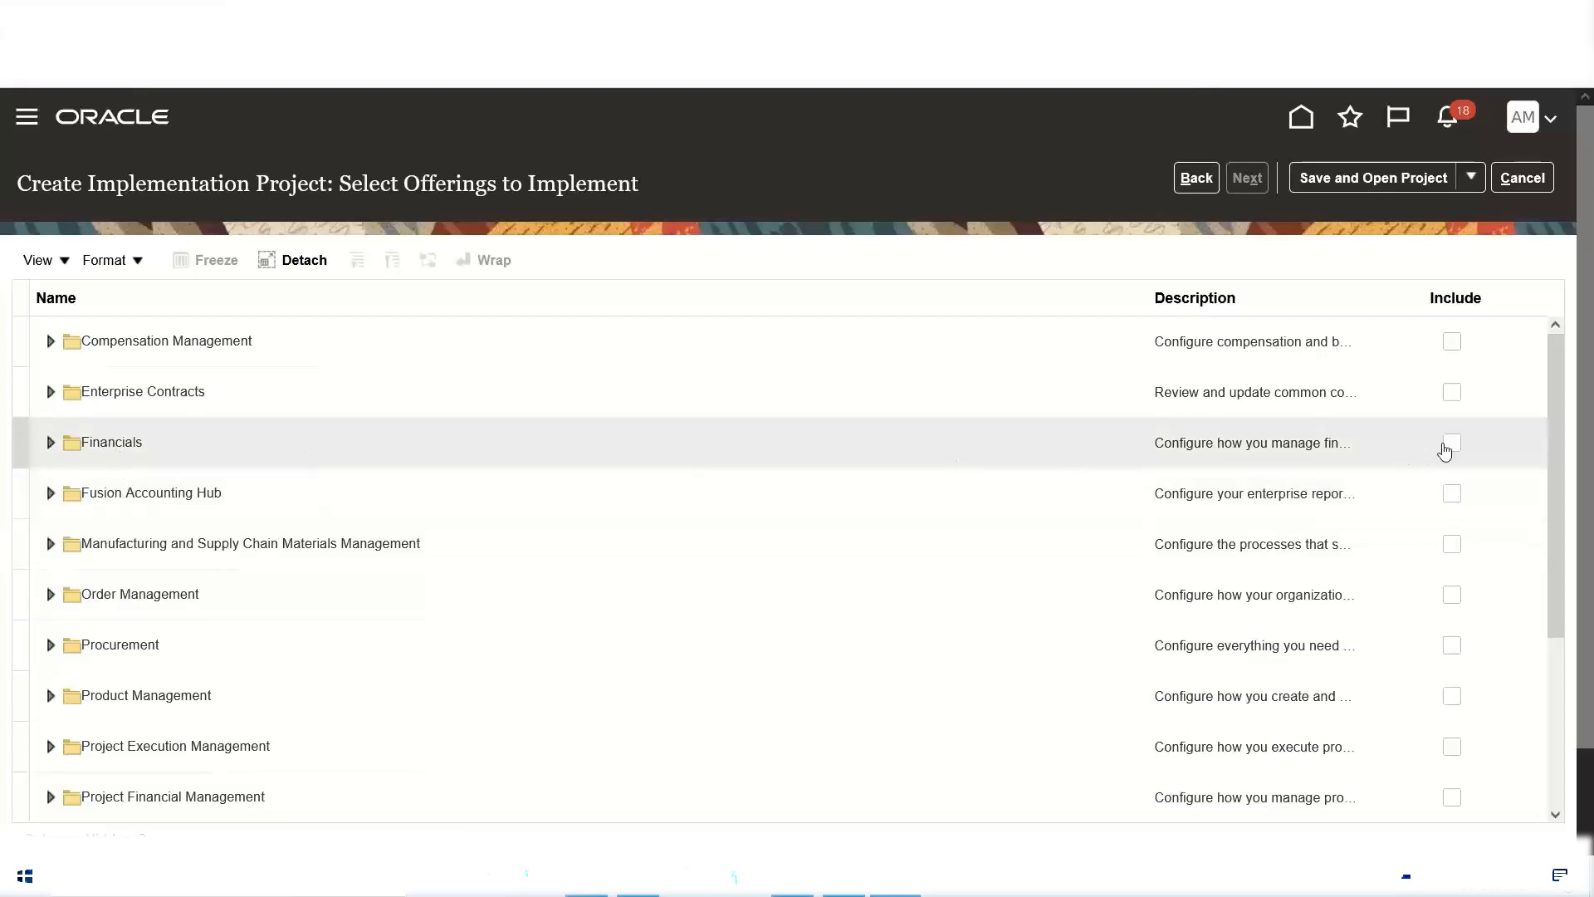
click(1451, 449)
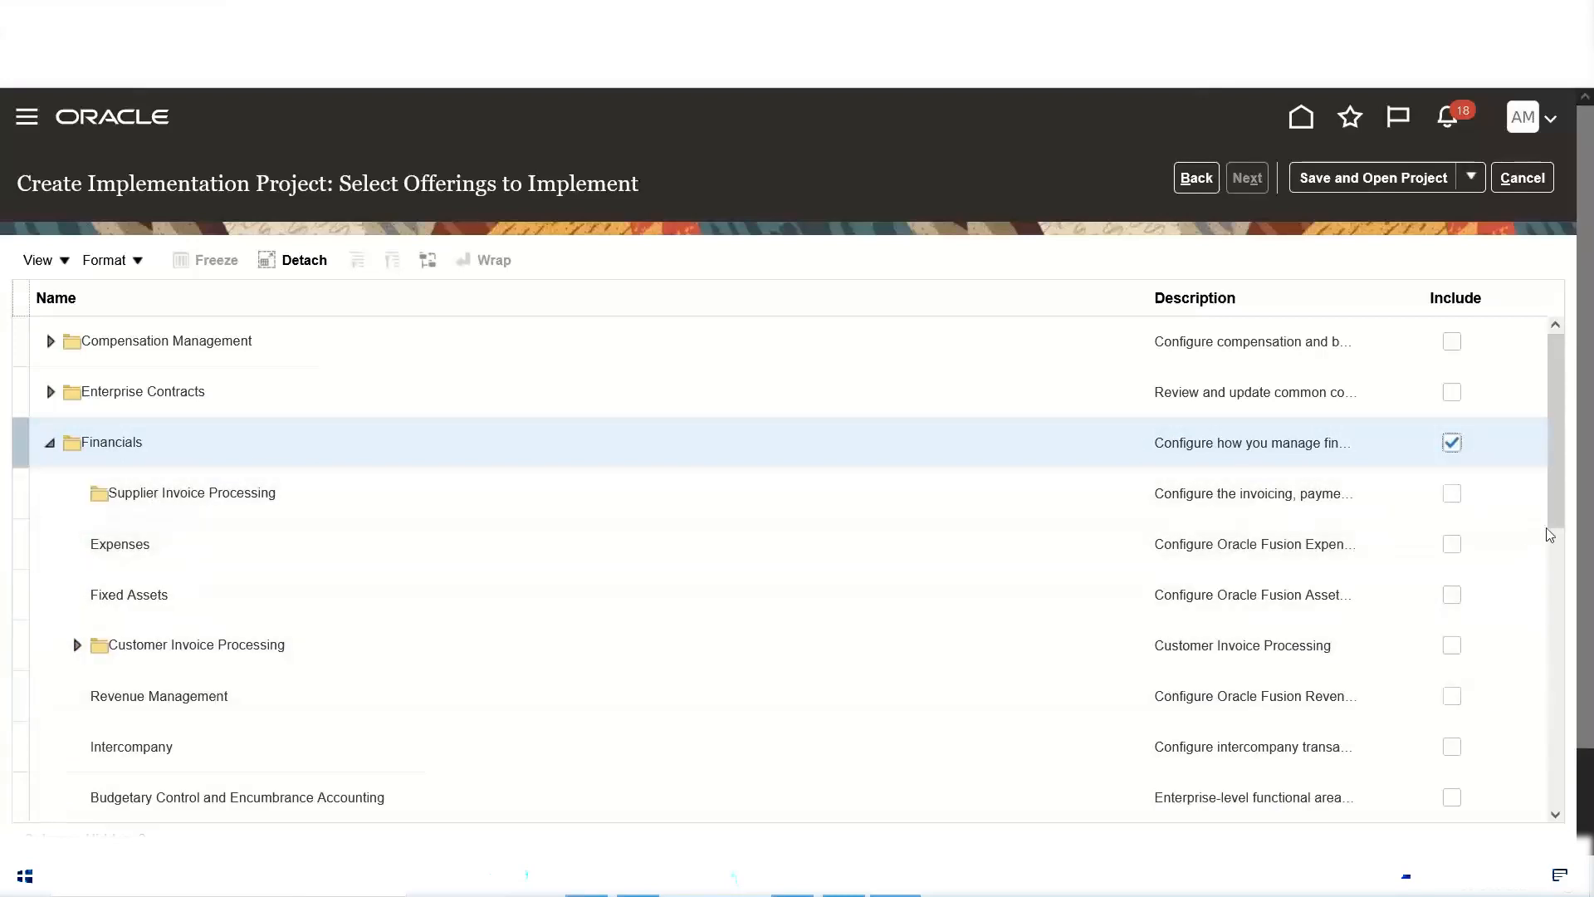
click(1453, 497)
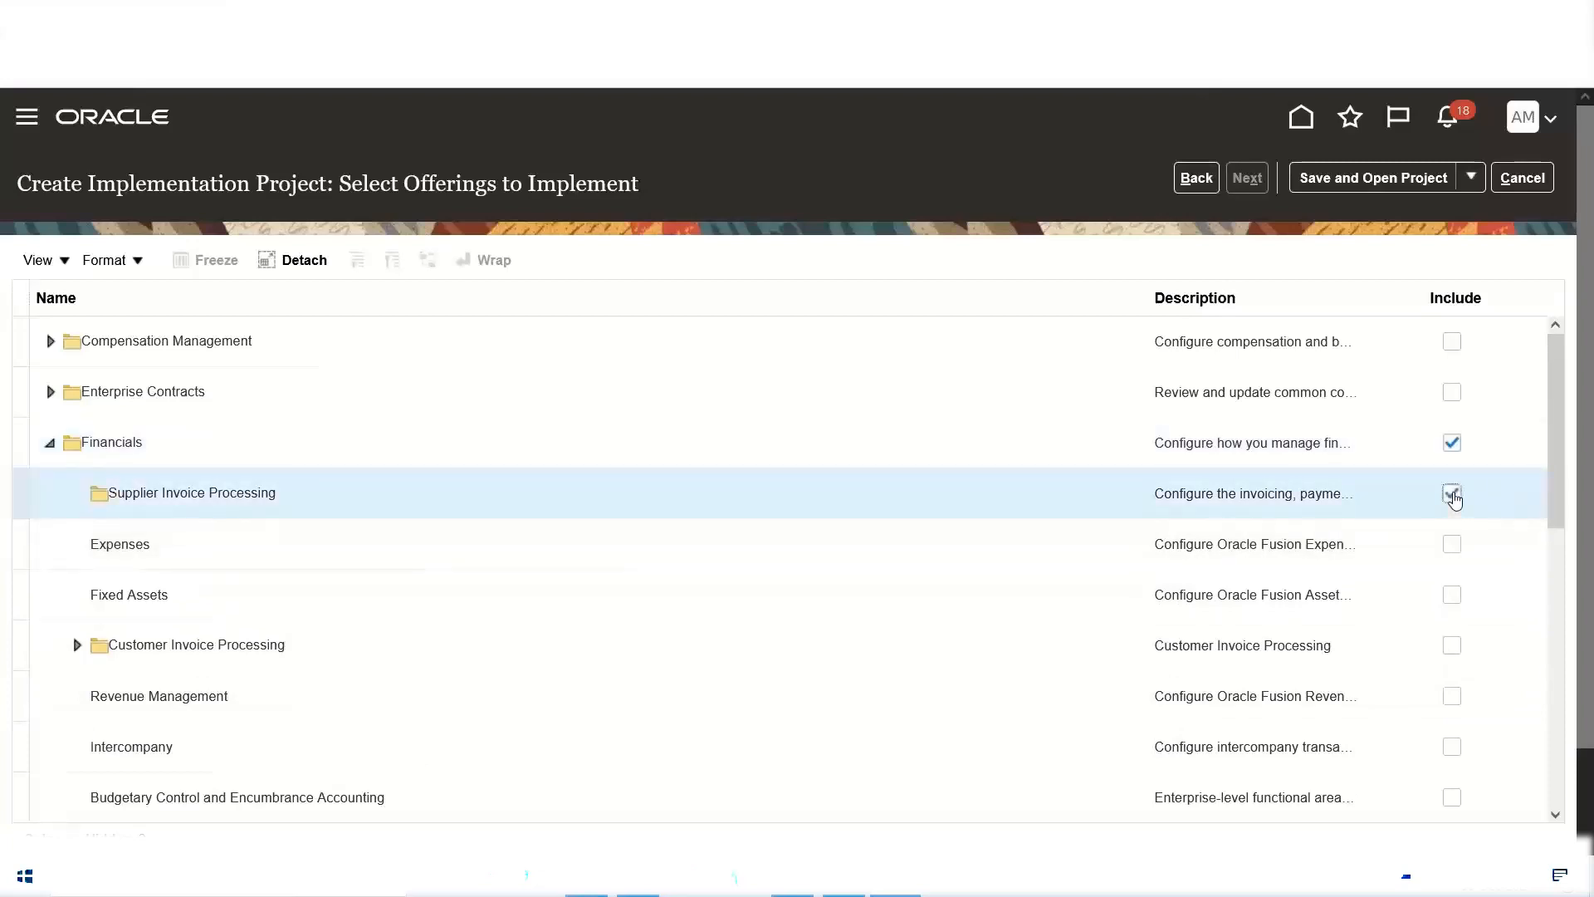
click(1455, 546)
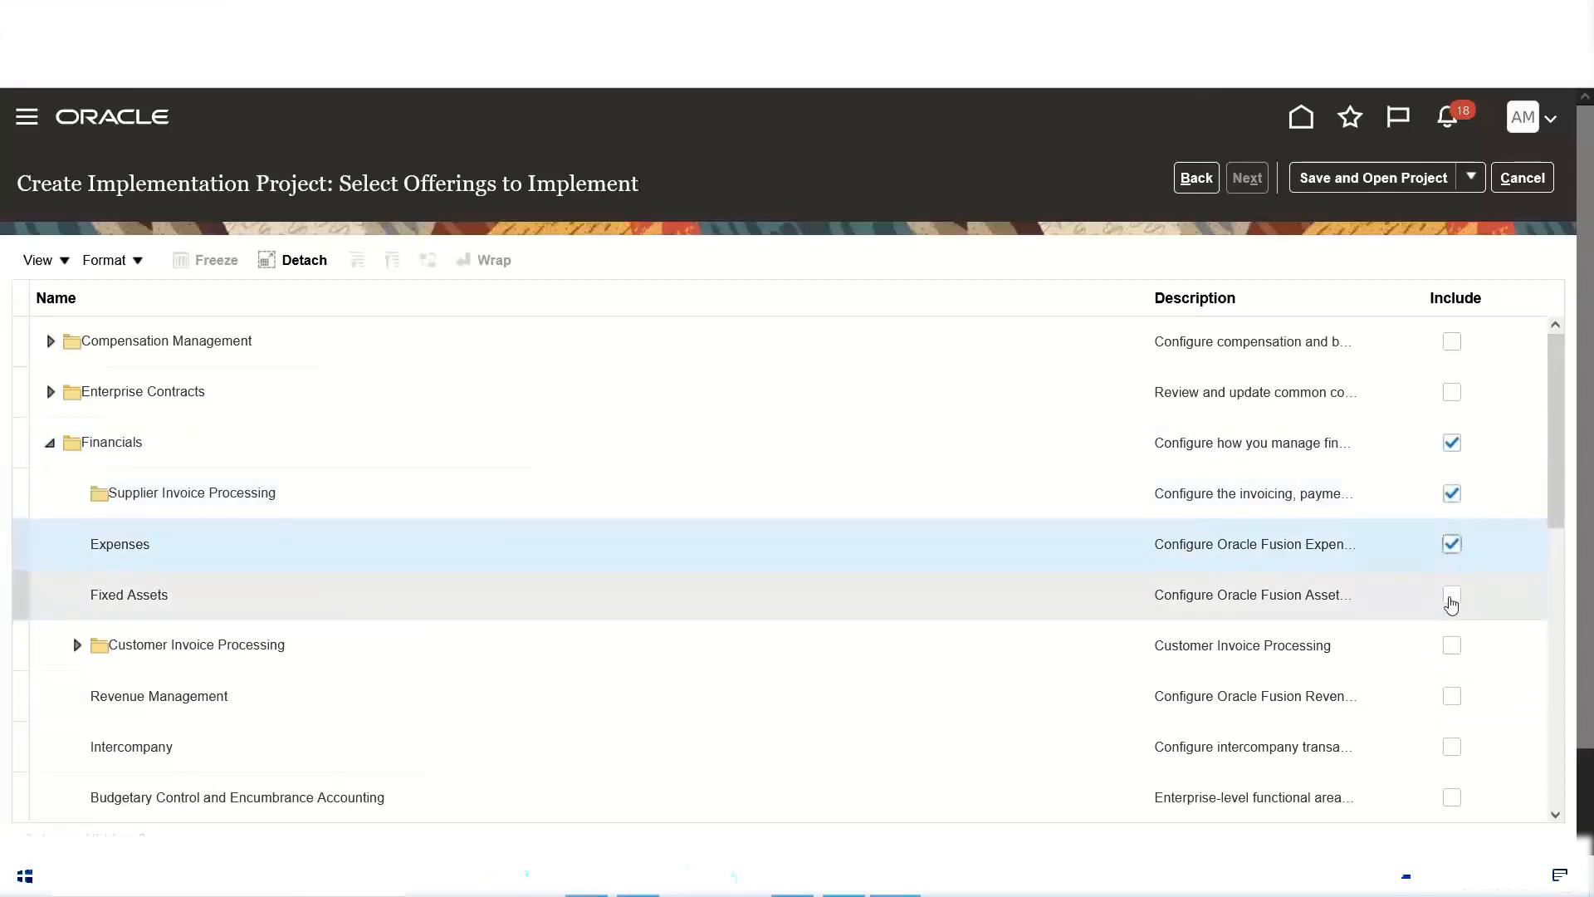
click(1451, 599)
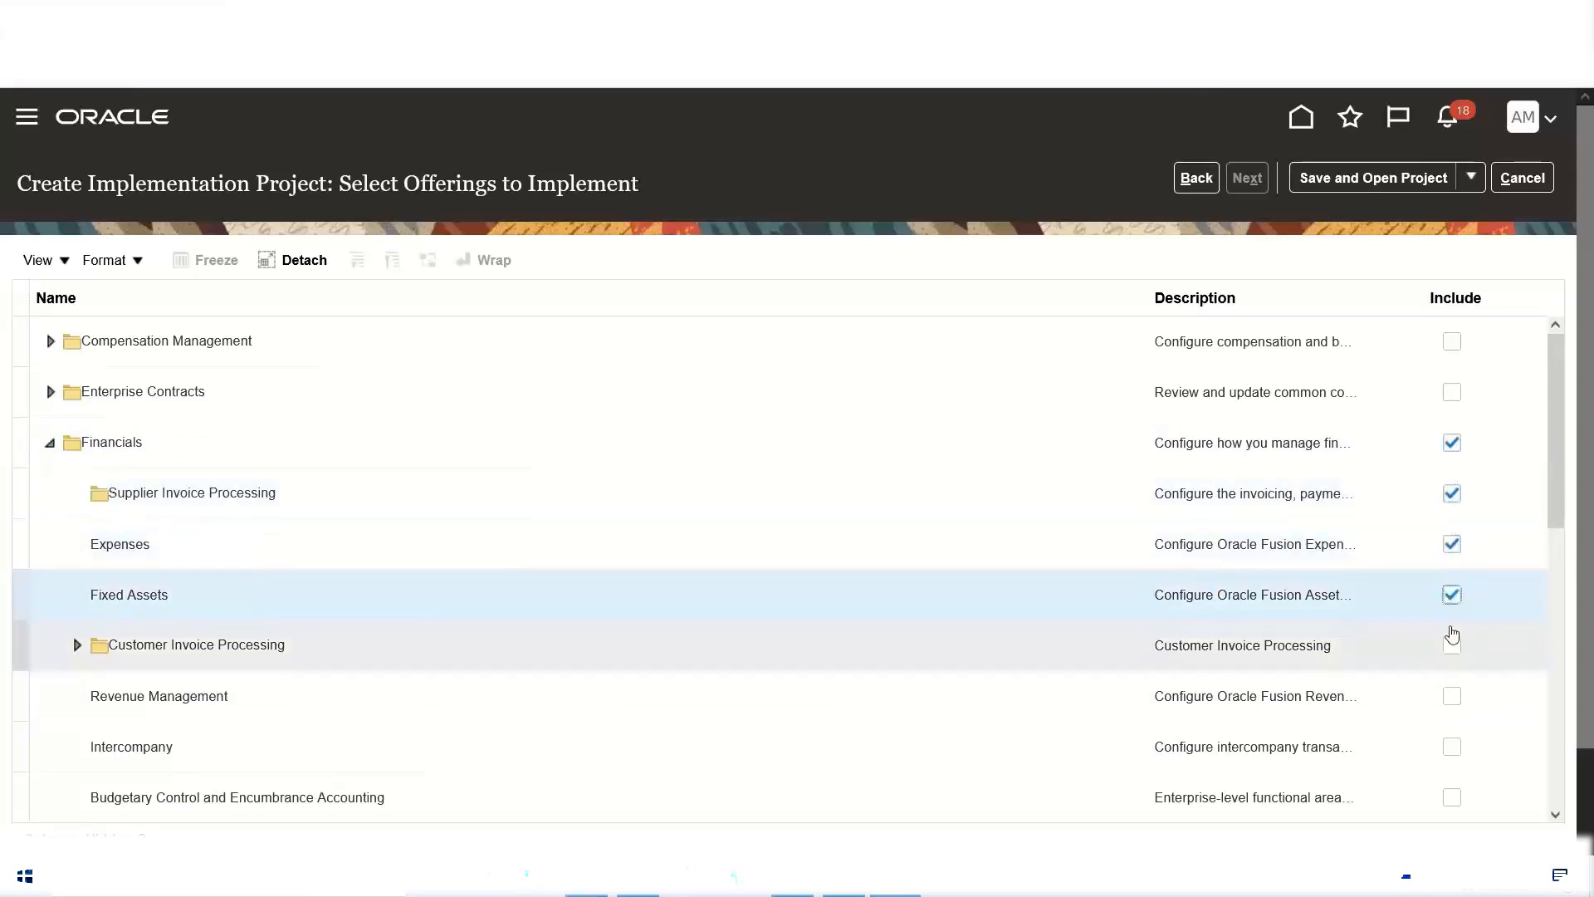
click(1453, 639)
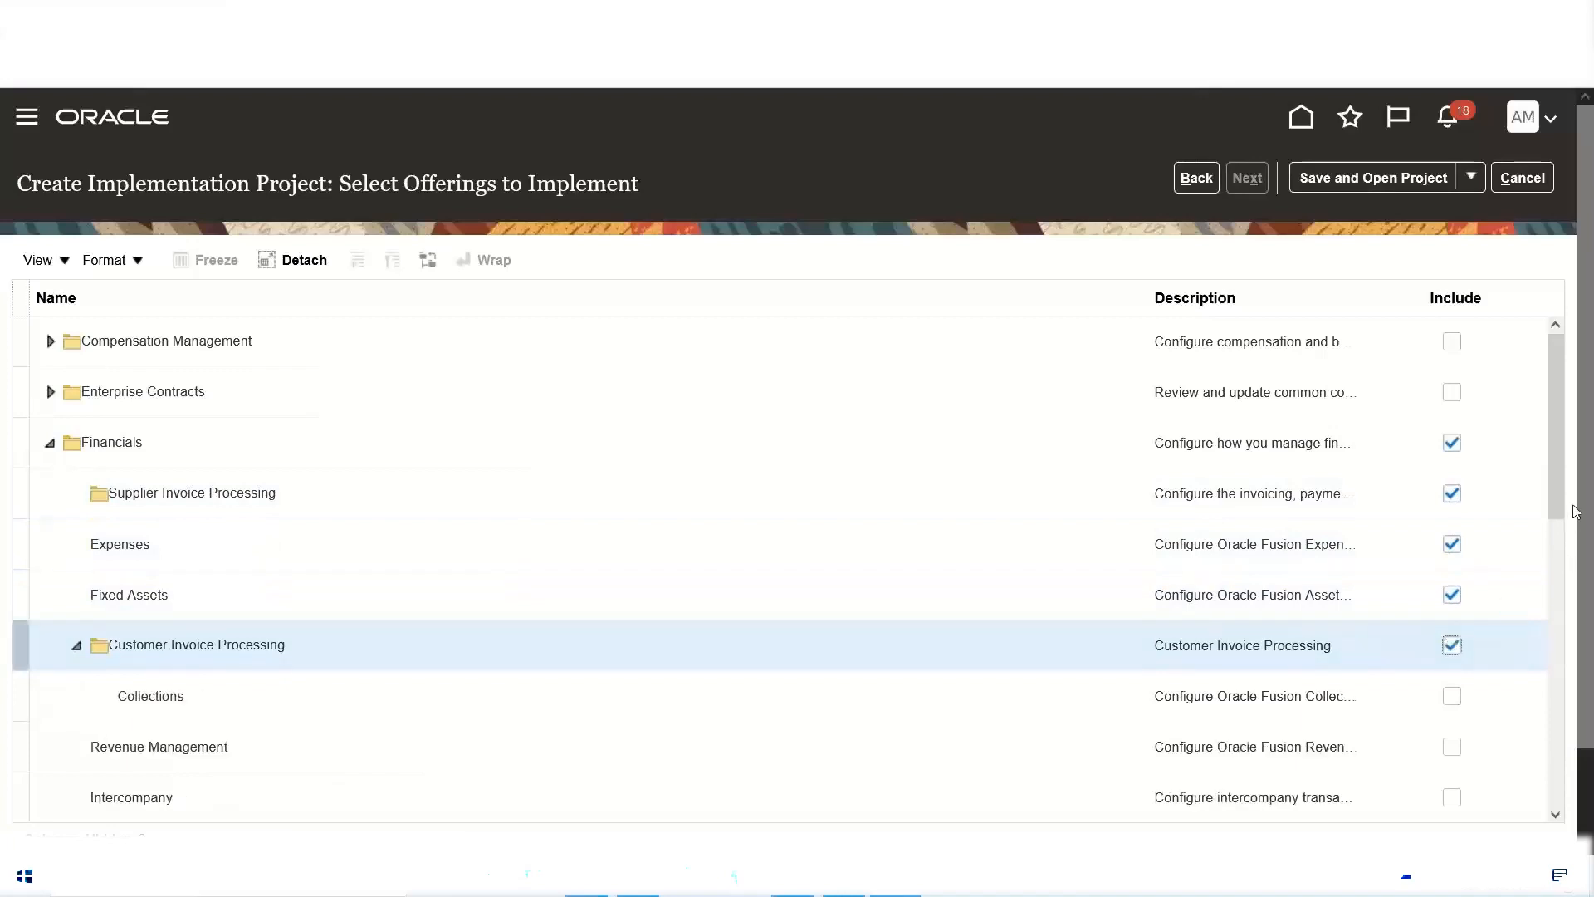
Step: Include Collections, Revenue Management, Intercompany, and Budgetary Control and Encumbrance Accounting under the Financials offering
scroll(1571, 433, down, 3)
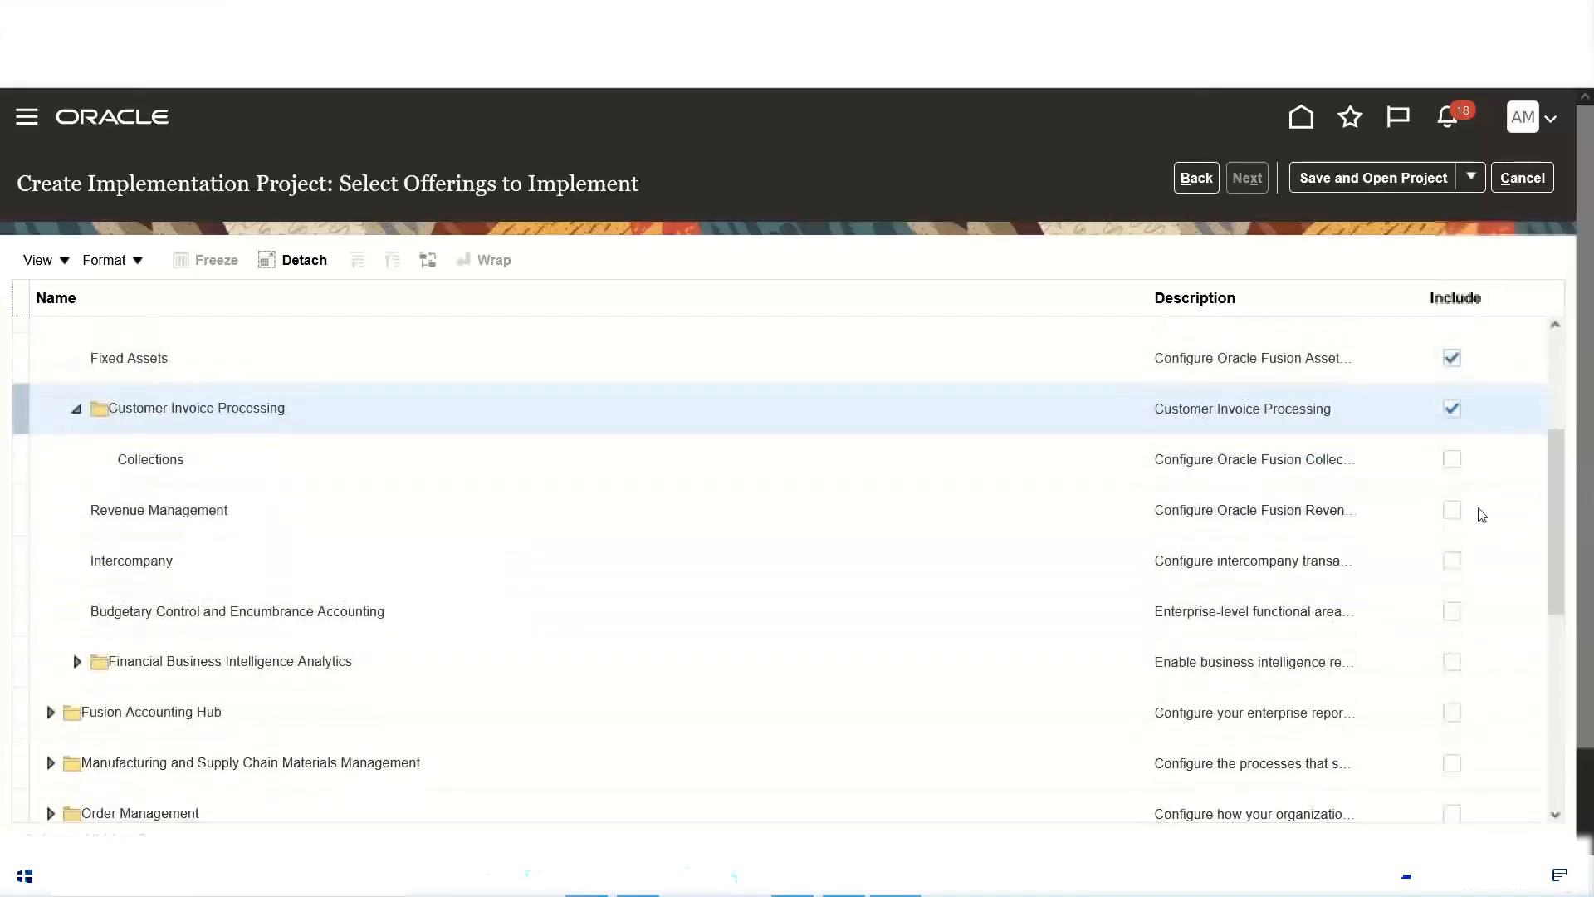
click(1457, 463)
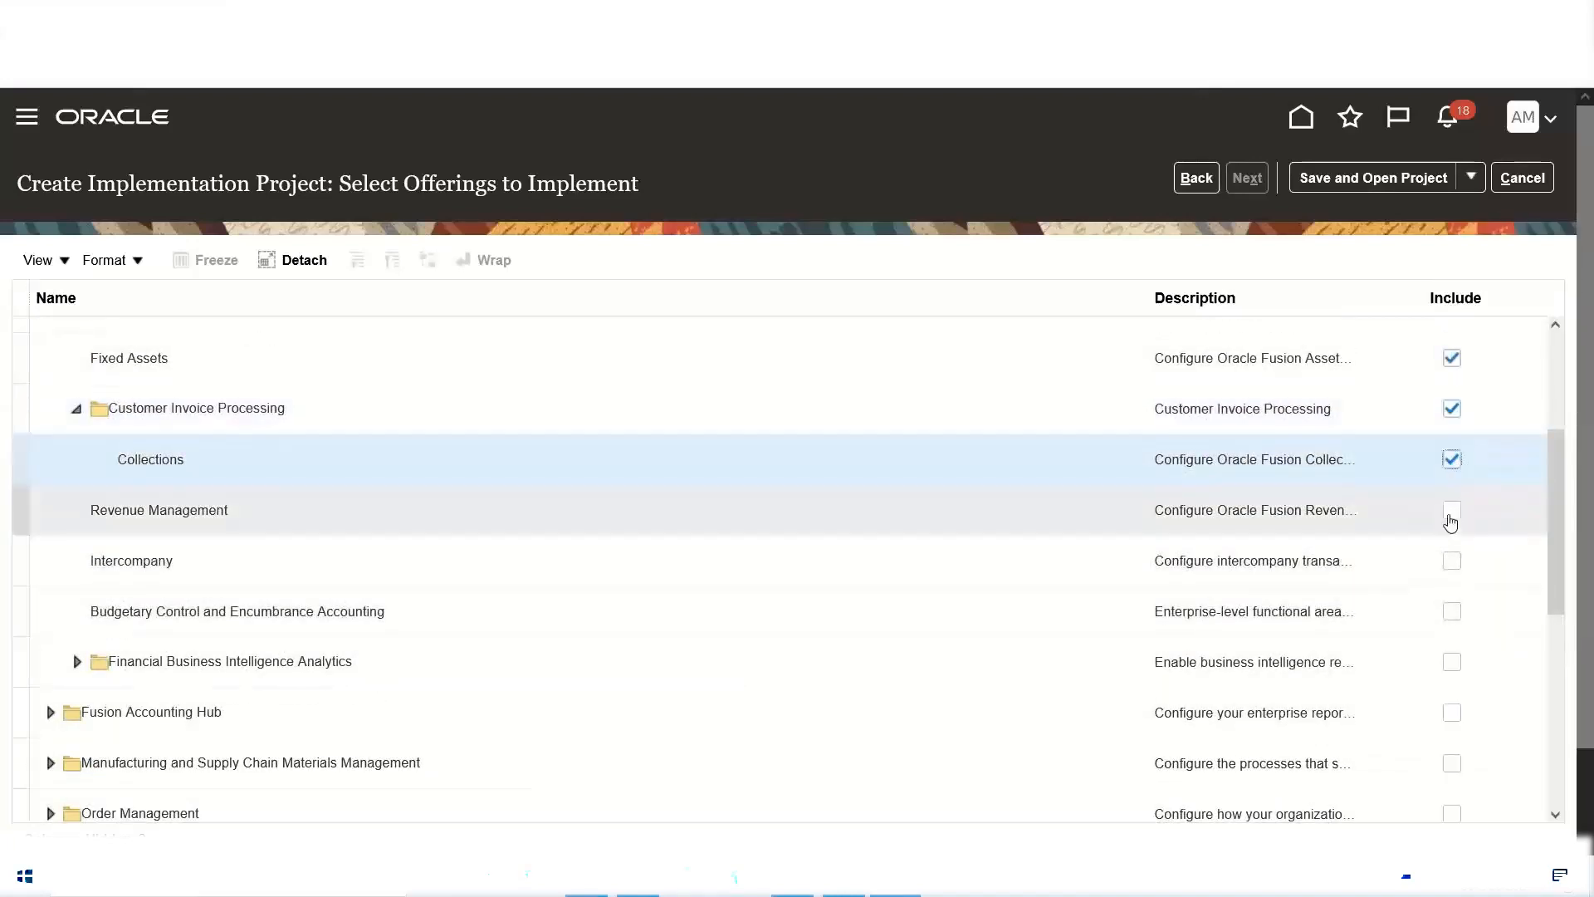
click(1451, 510)
click(1451, 566)
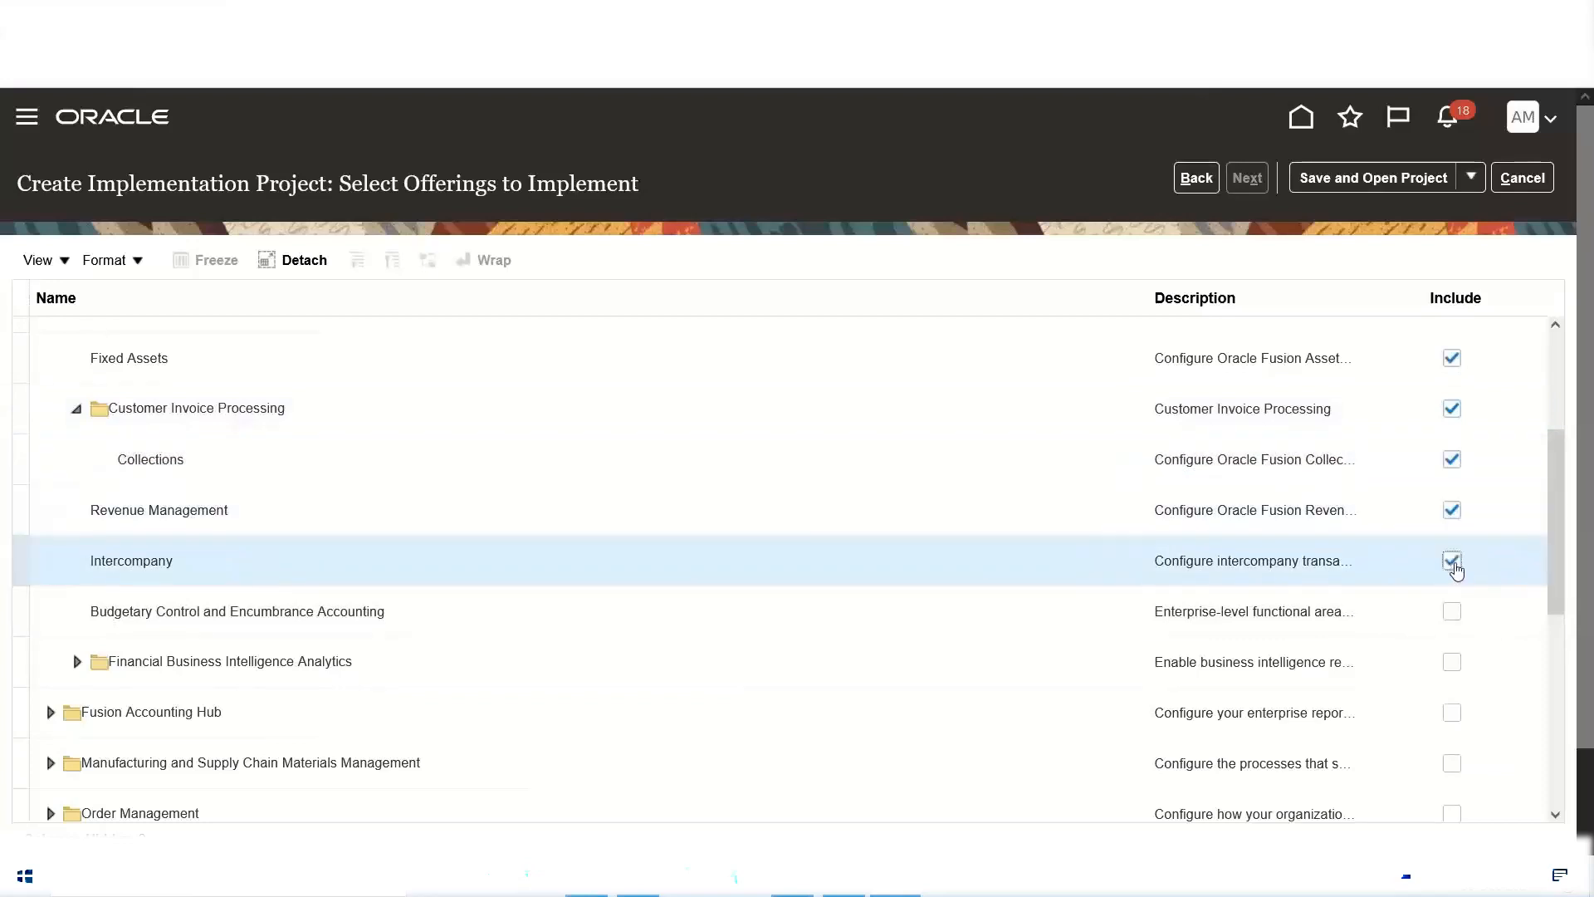
click(1450, 614)
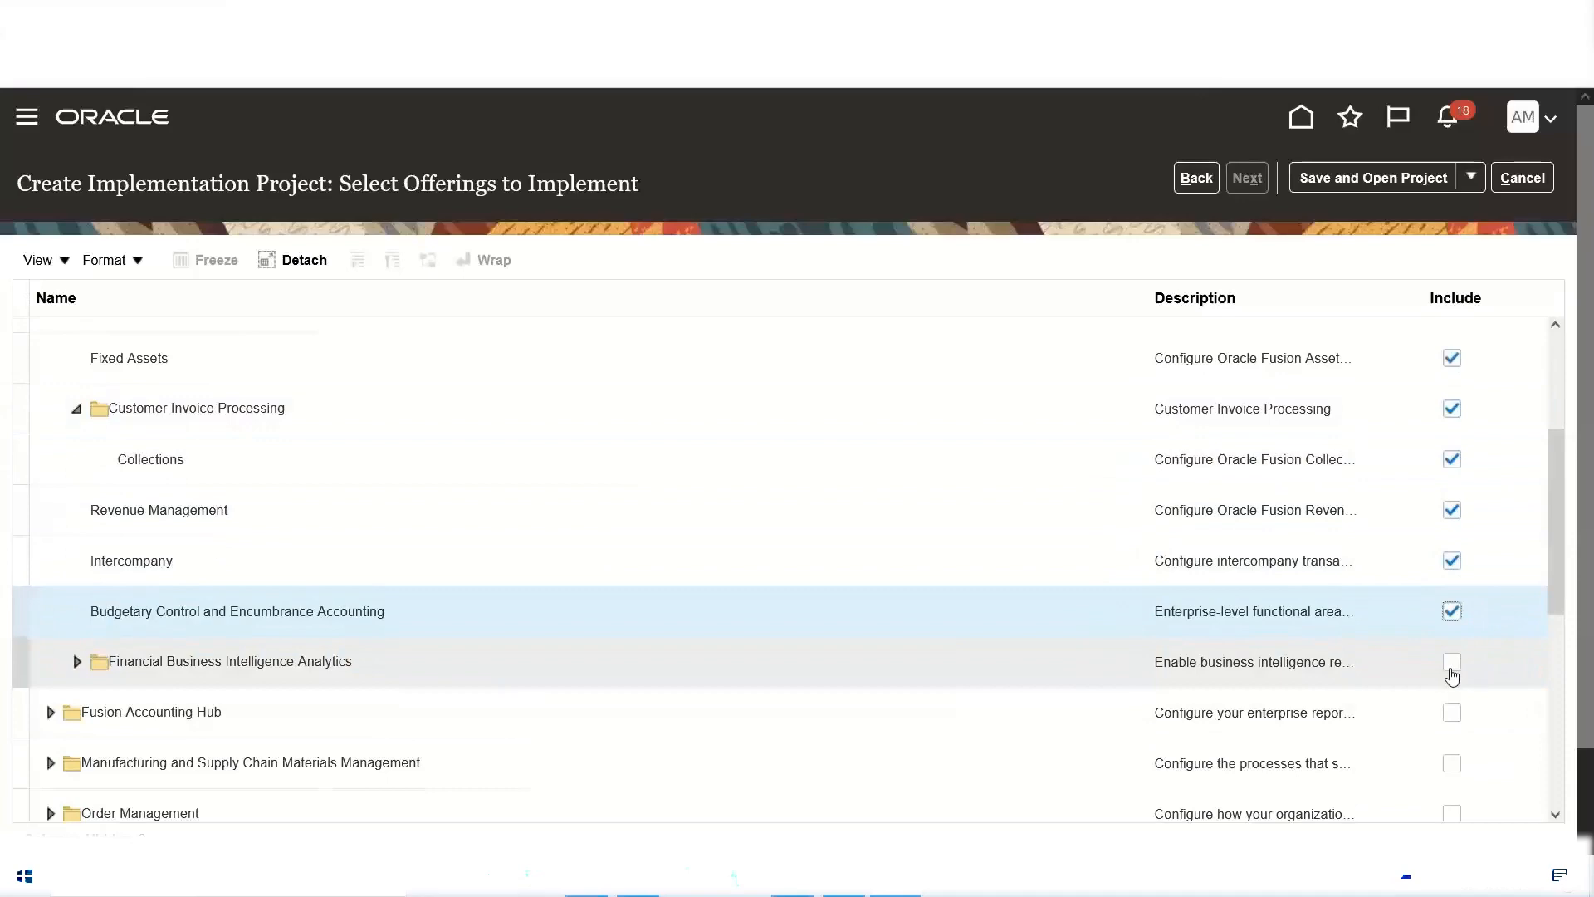
Step: Include Financial Business Intelligence Analytics with its Profitability, Fixed Assets, General Ledger, Accounts Payable and Employee Expenses analytics
click(1451, 664)
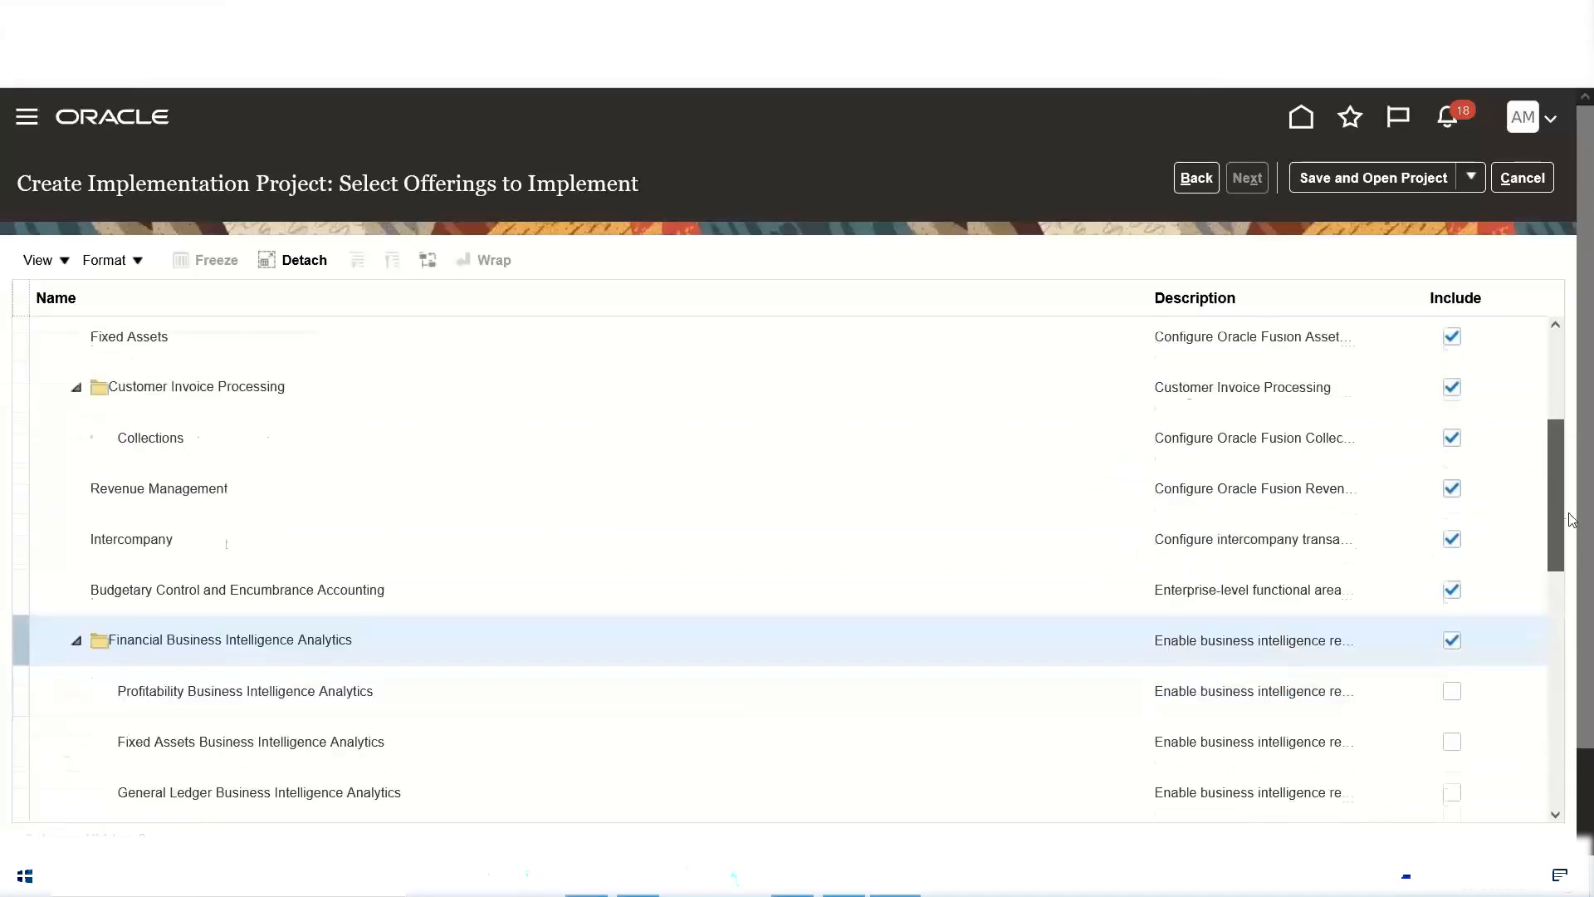
click(1452, 496)
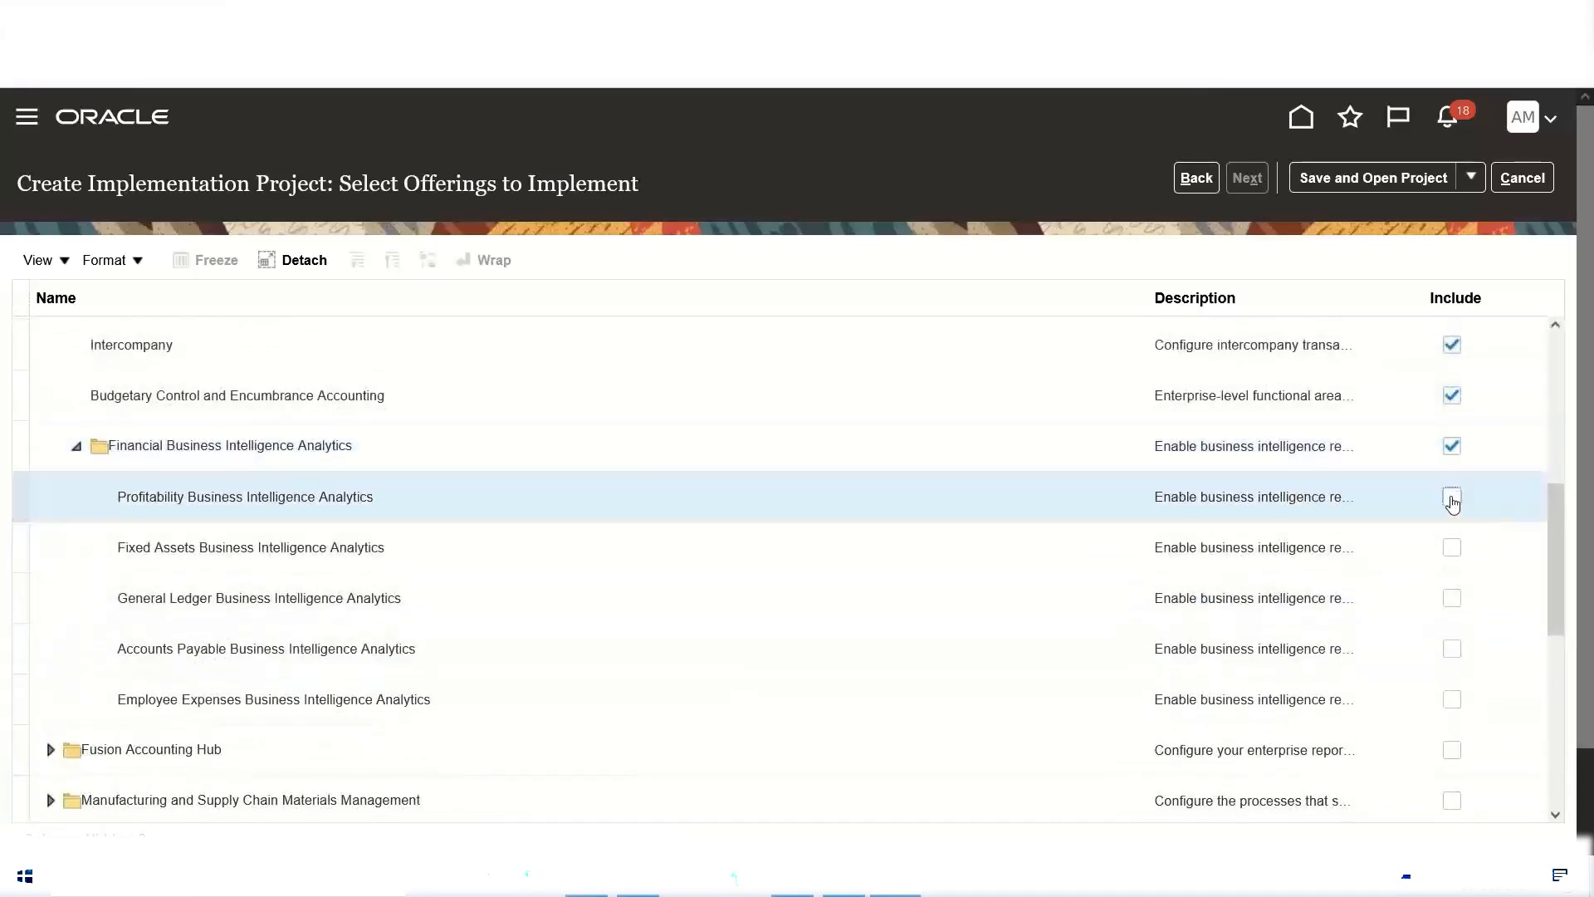
click(1452, 550)
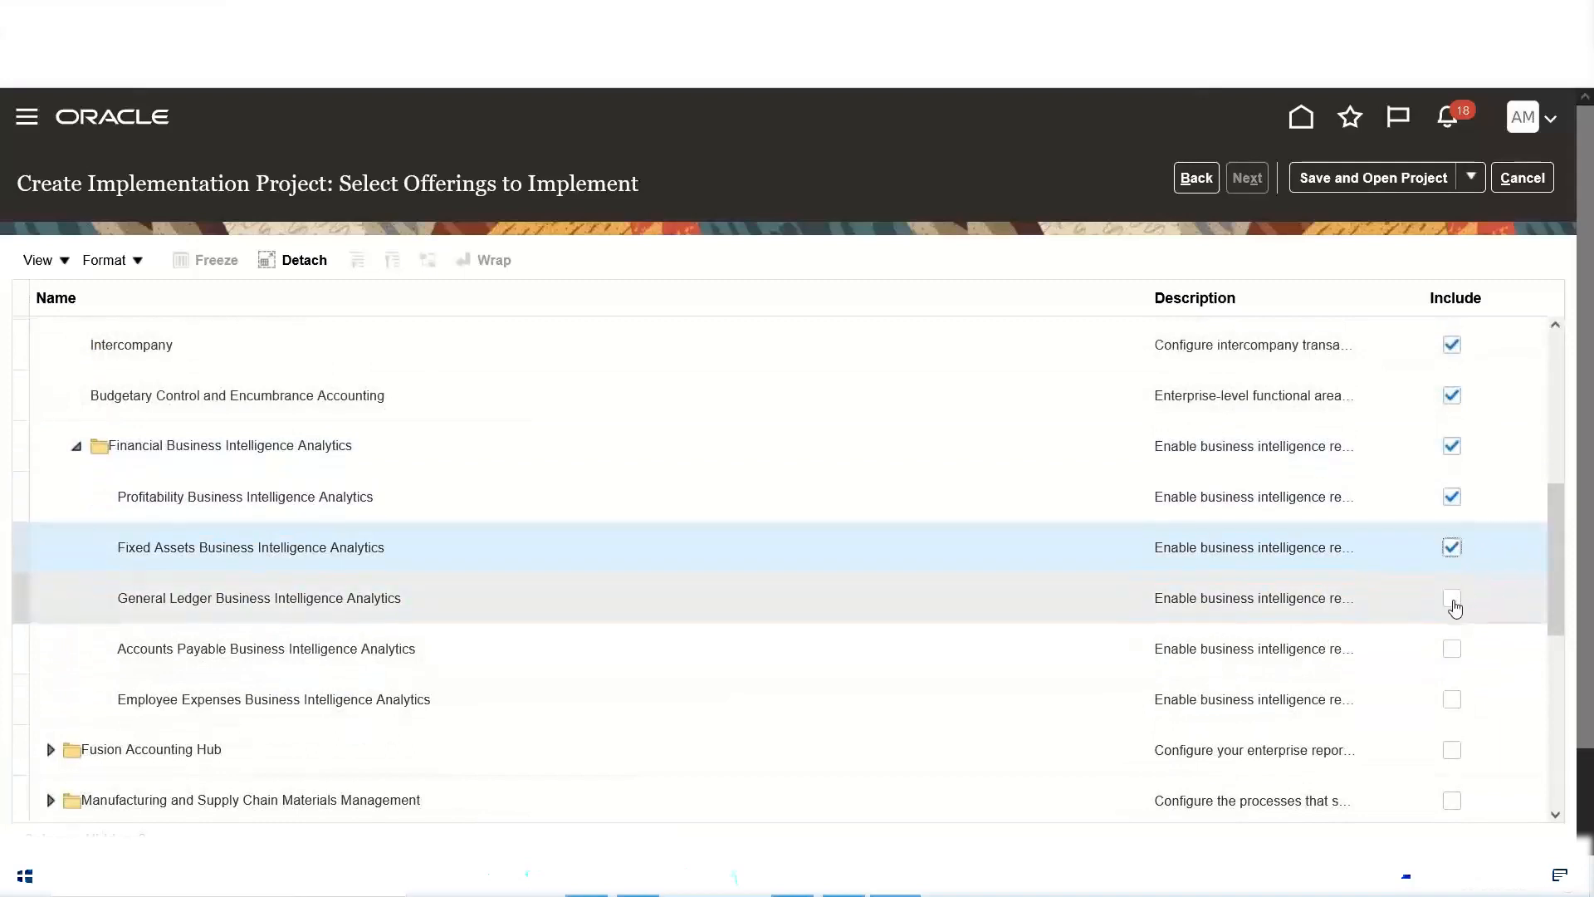
click(1453, 600)
click(1453, 650)
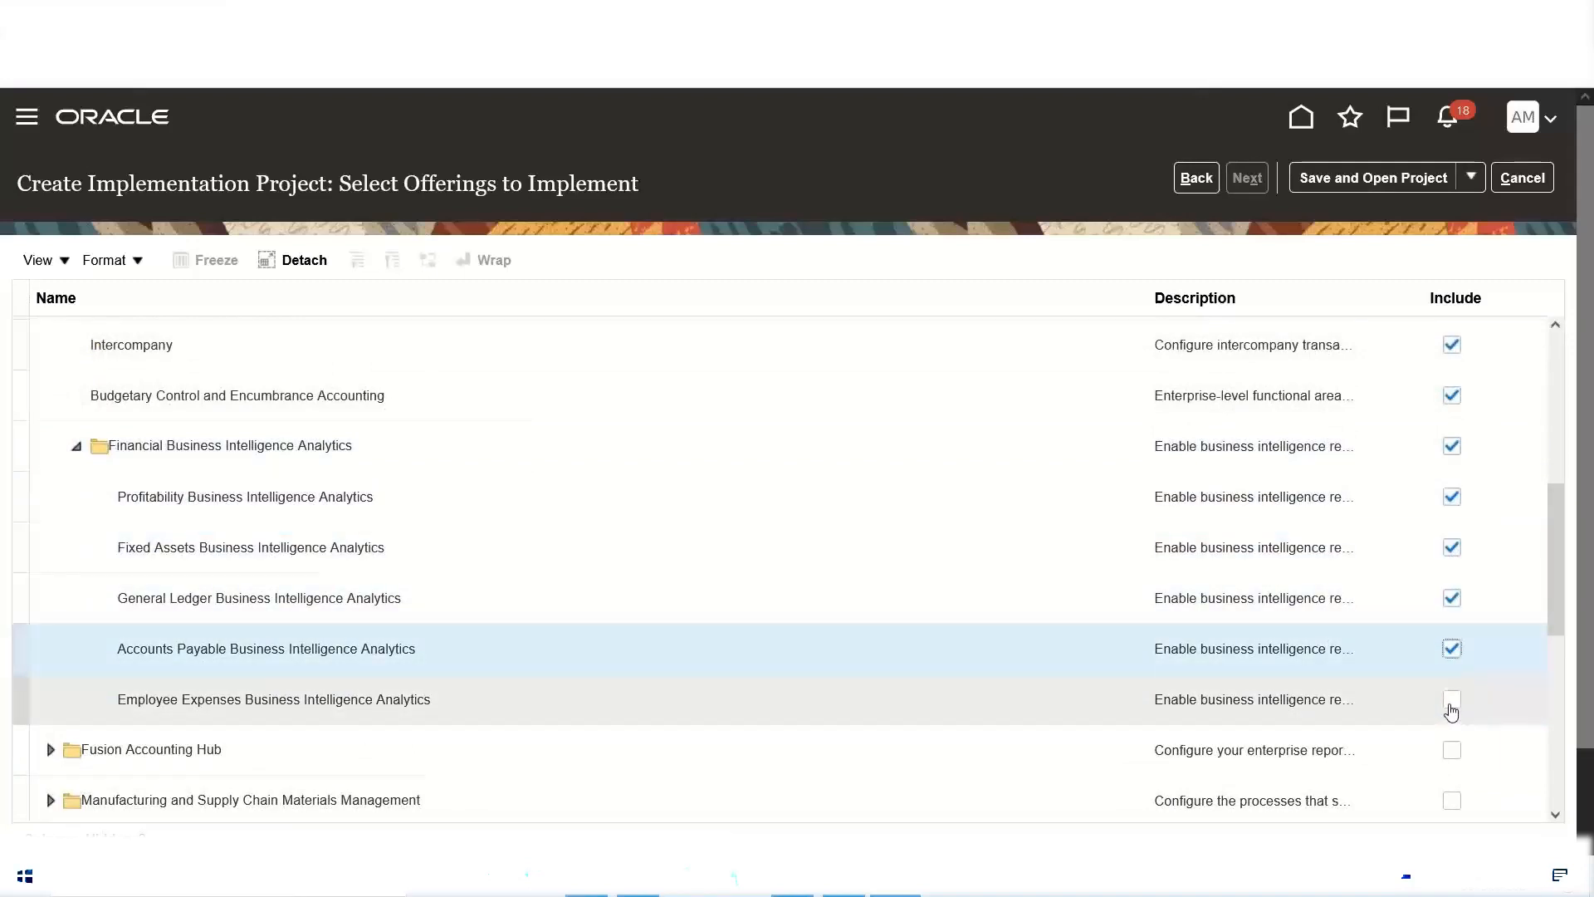
click(1451, 702)
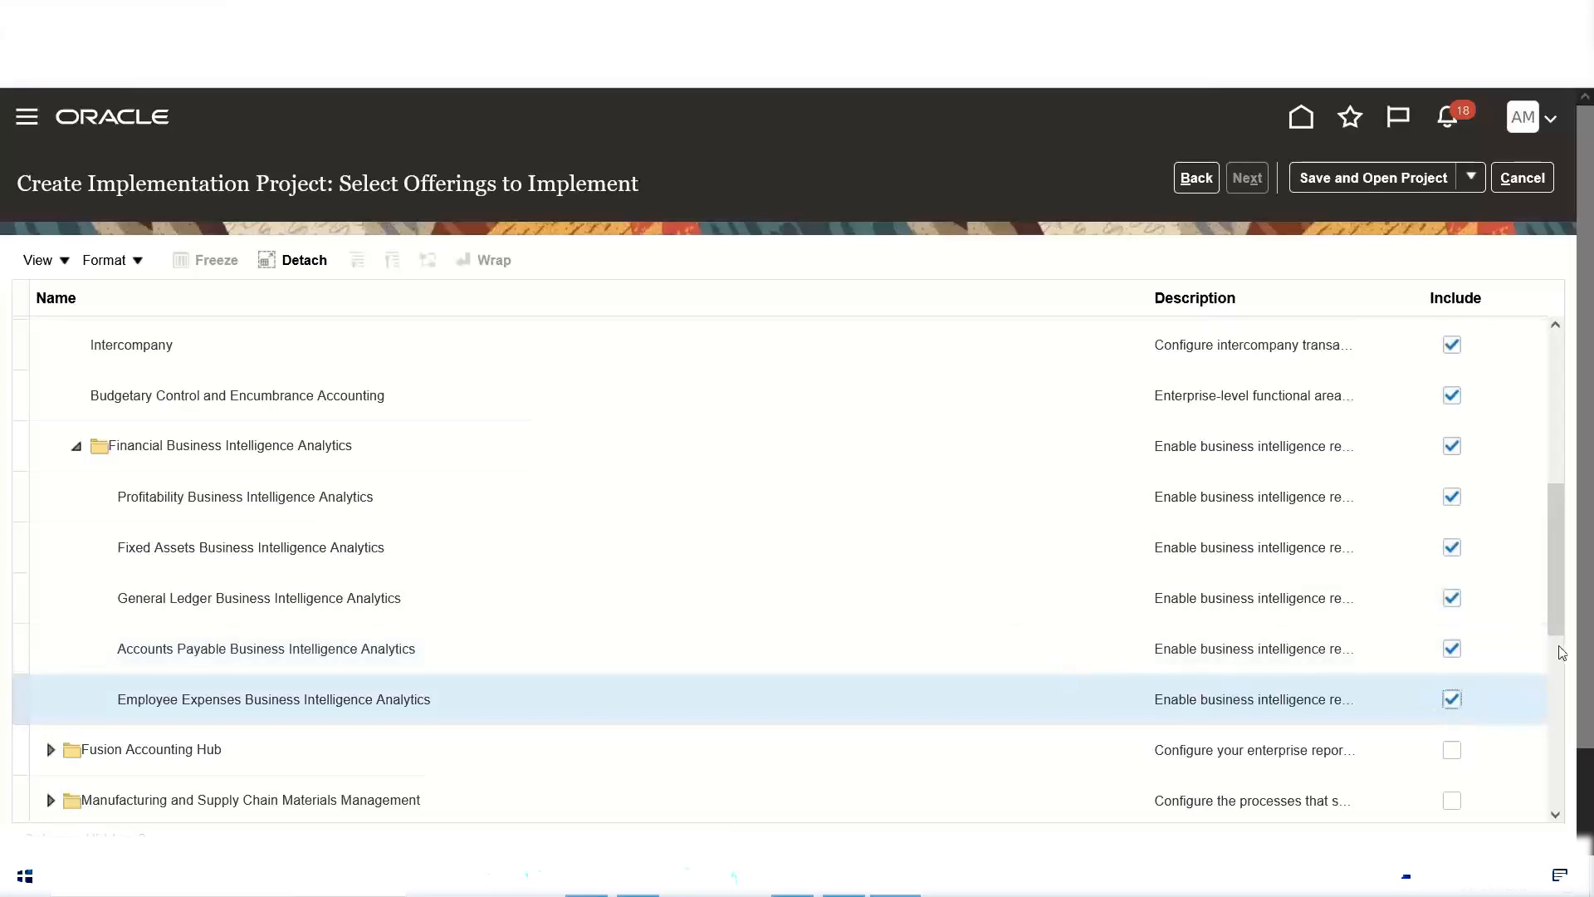
Step: Include the Procurement offering with Purchasing, Self Service Procurement, Supplier Portal and Sourcing
drag(1557, 604, 1572, 671)
scroll(215, 445, down, 5)
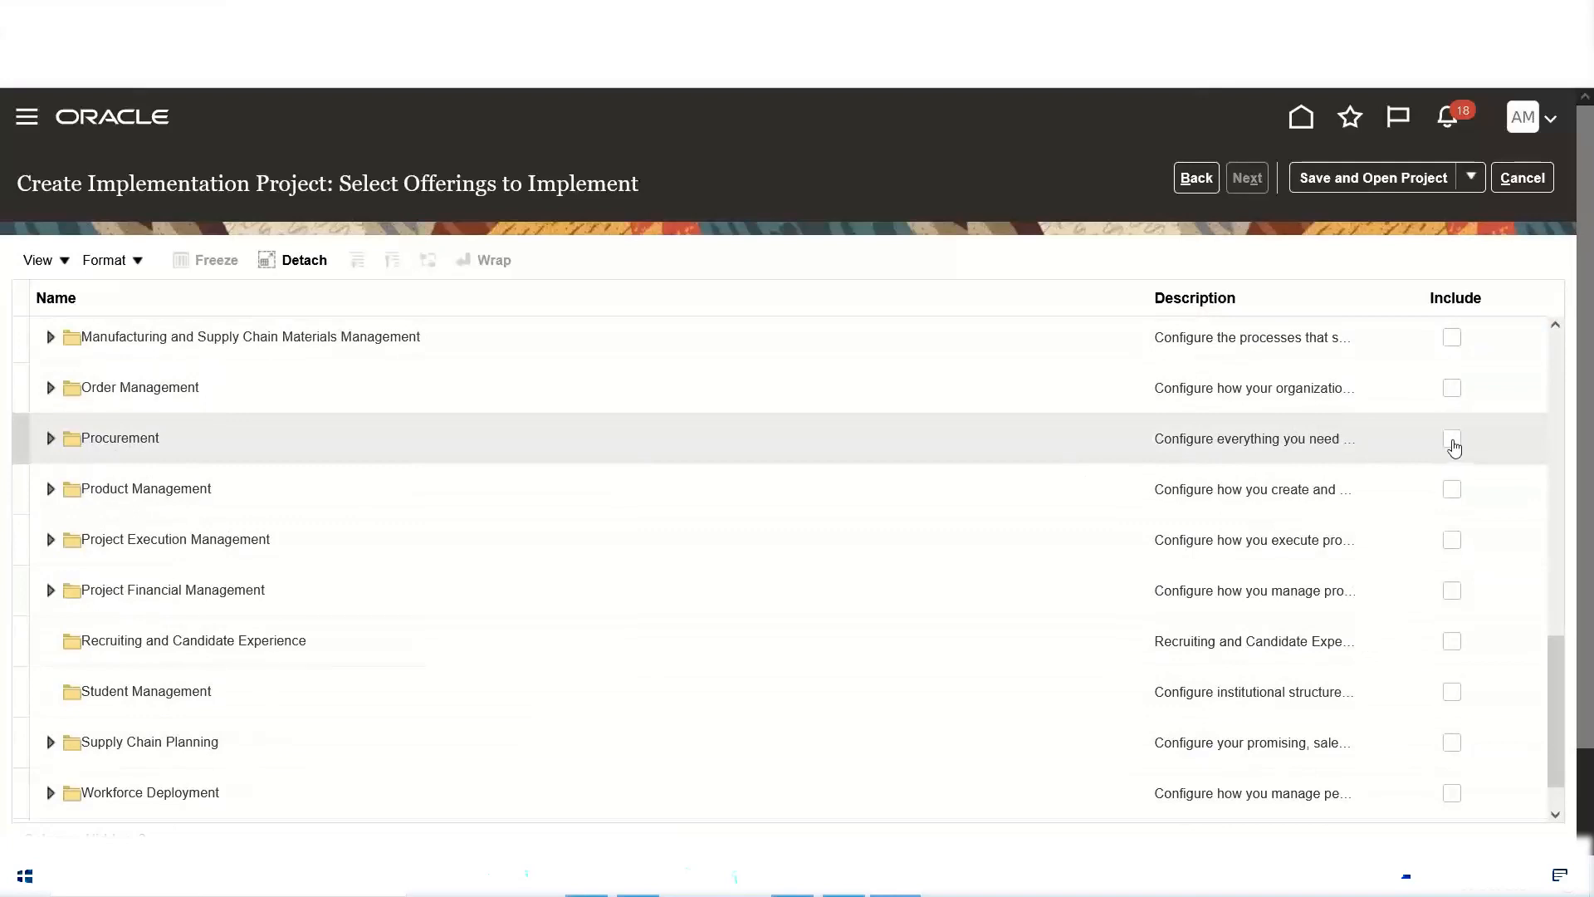
click(1452, 440)
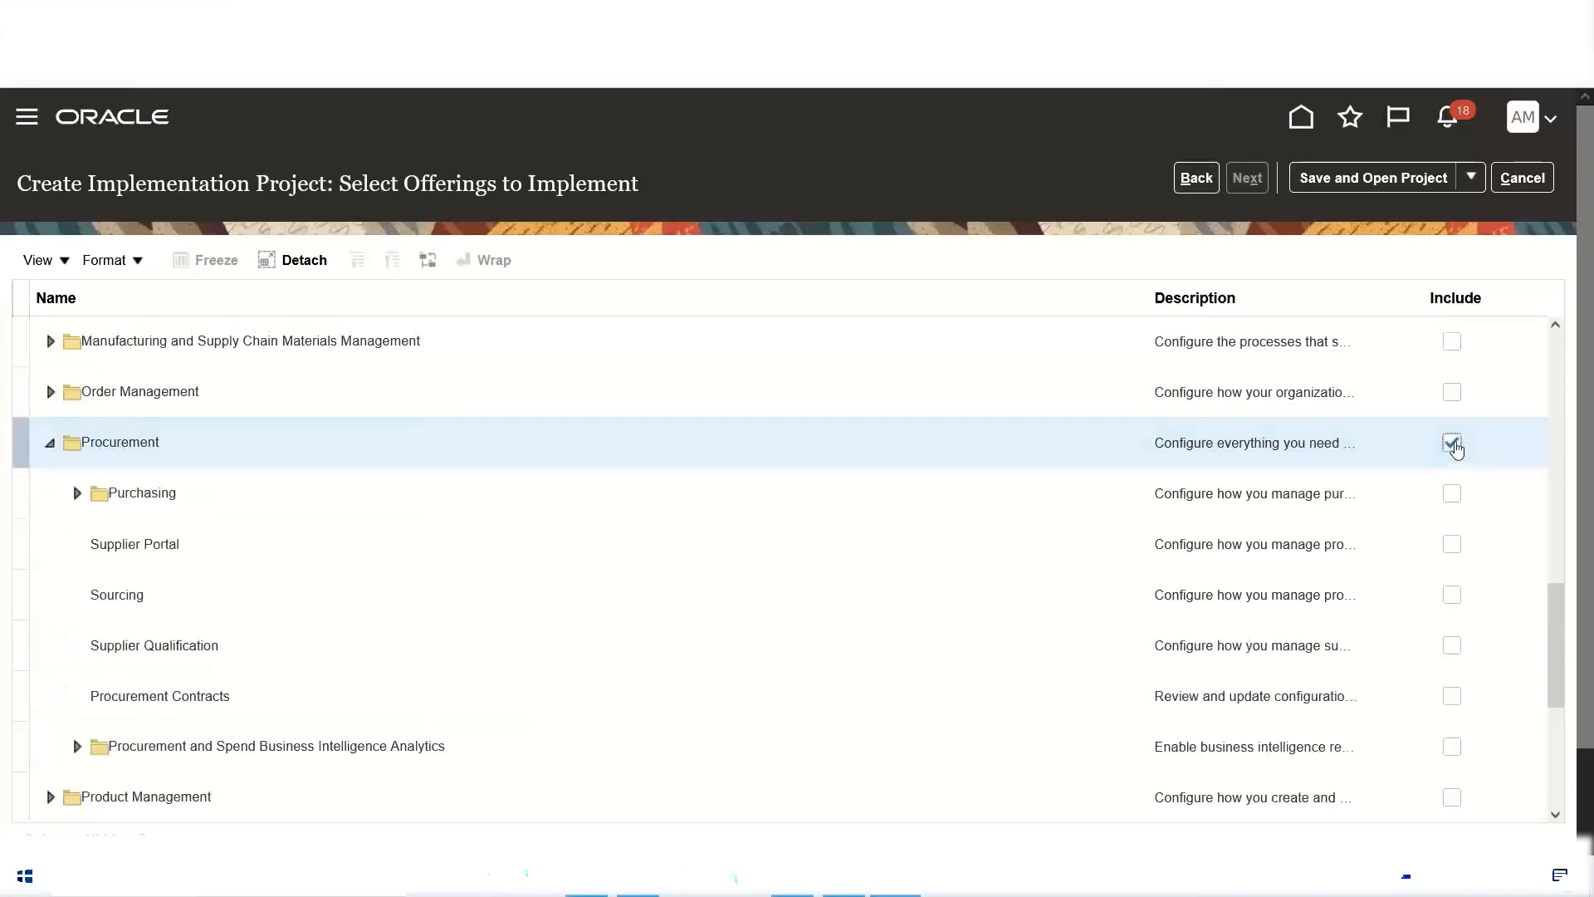
click(1452, 496)
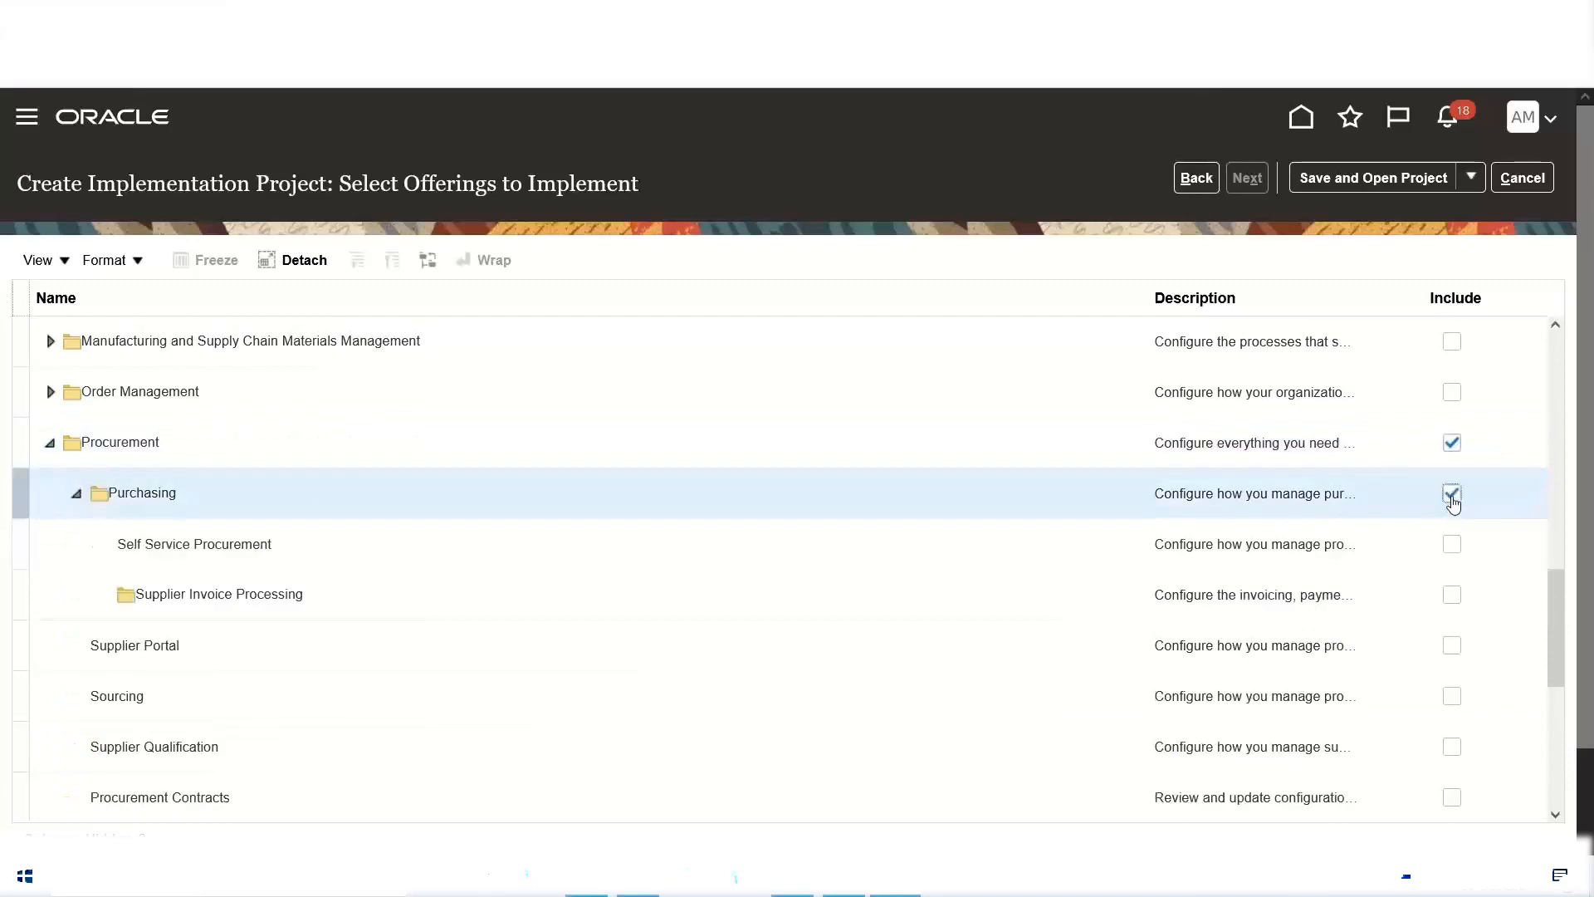
click(1448, 548)
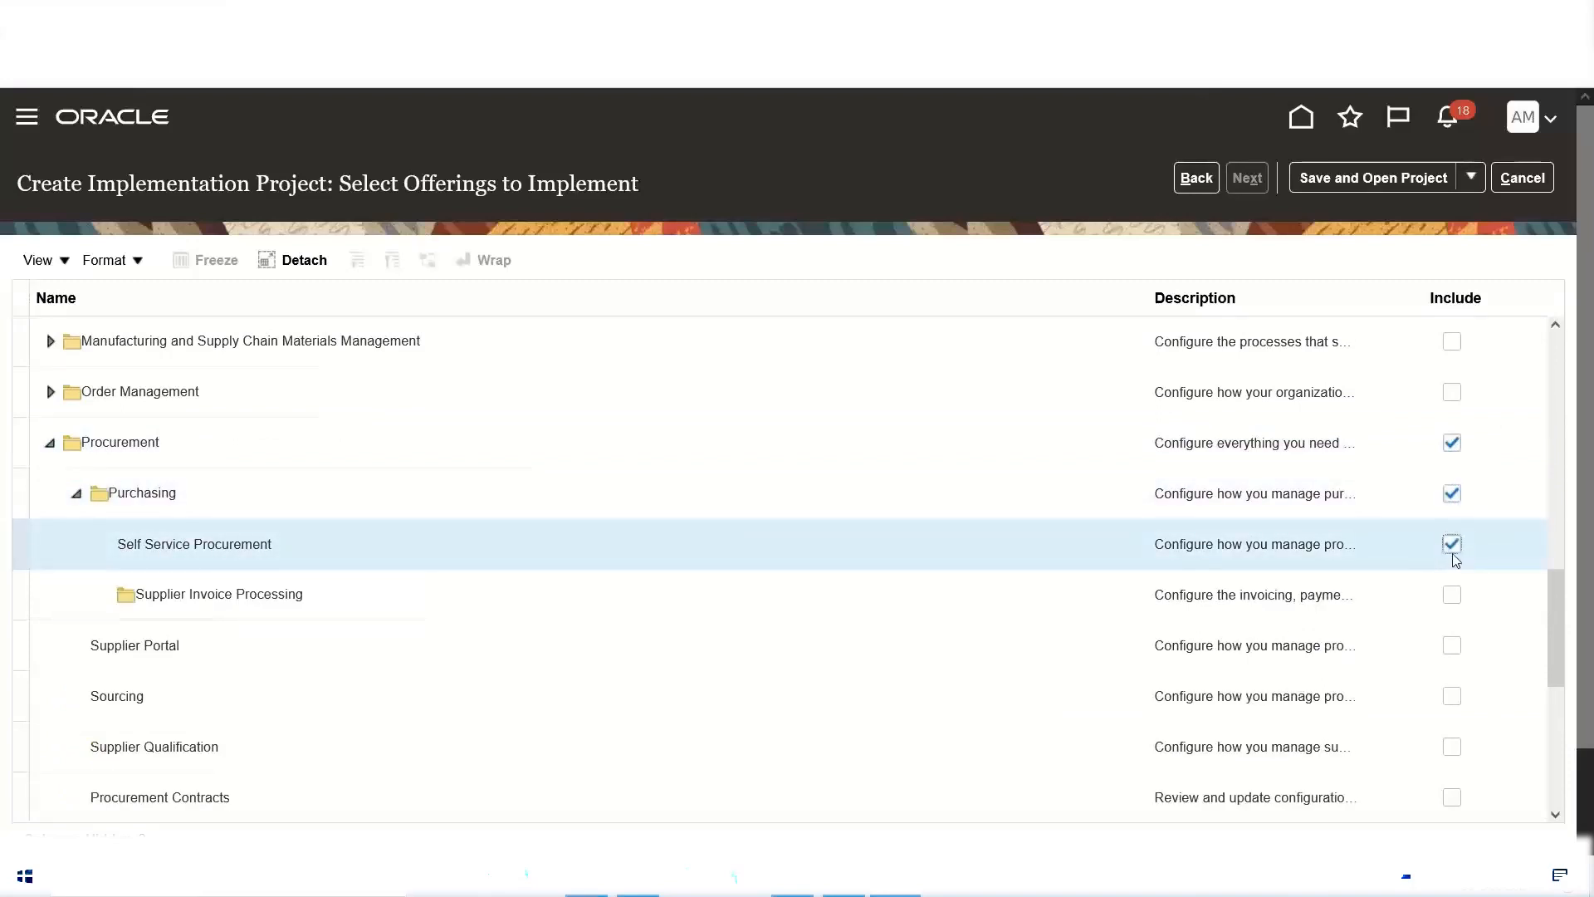
click(1451, 646)
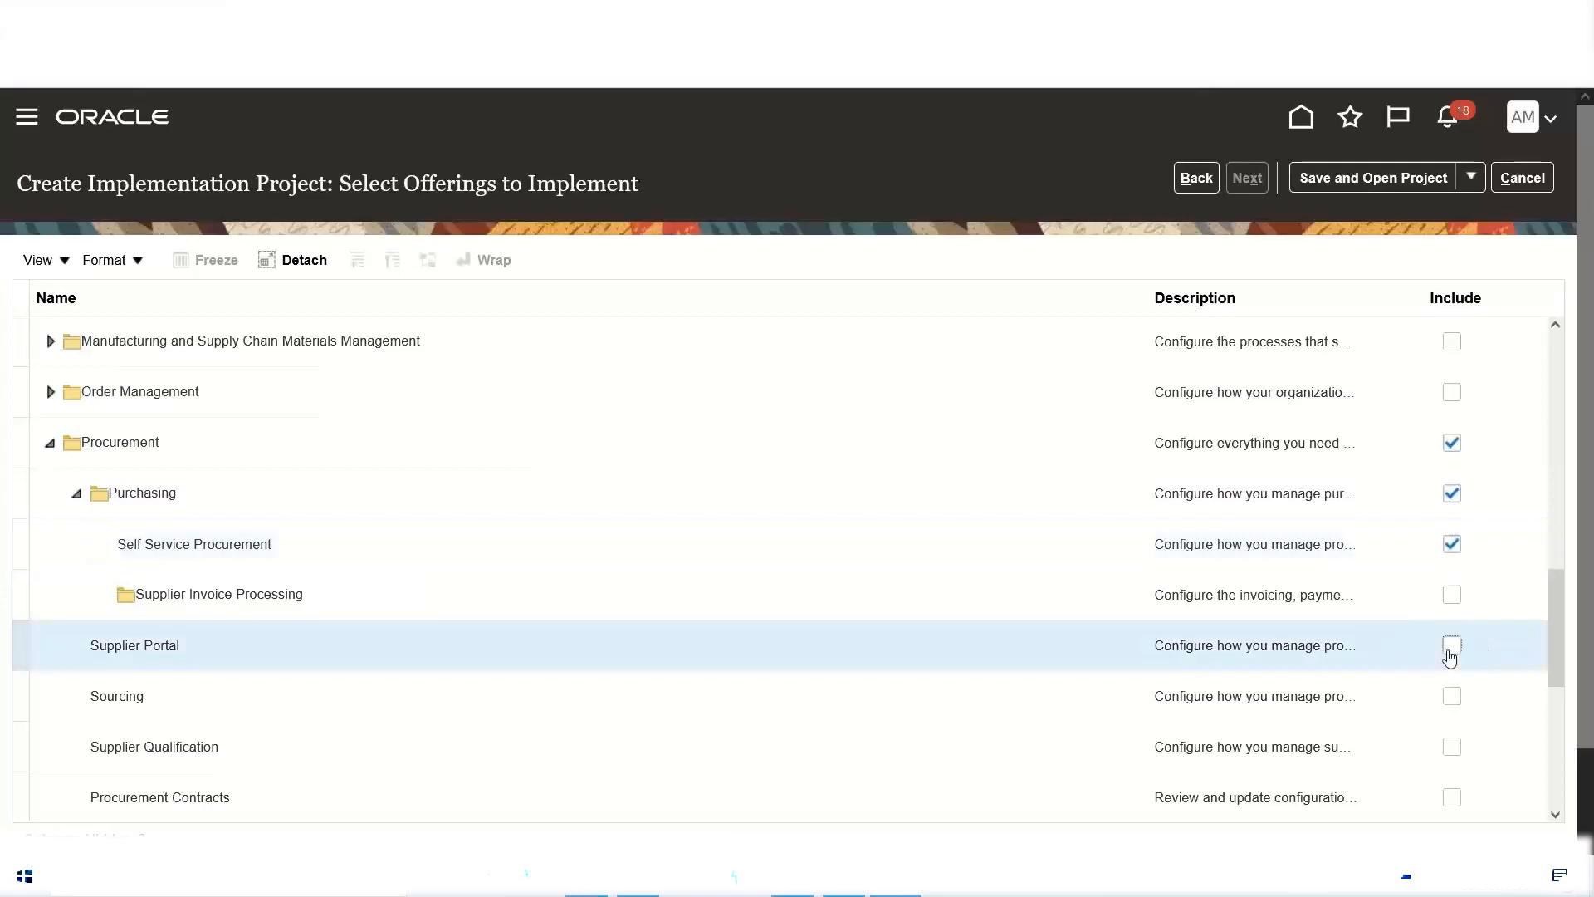
click(1449, 700)
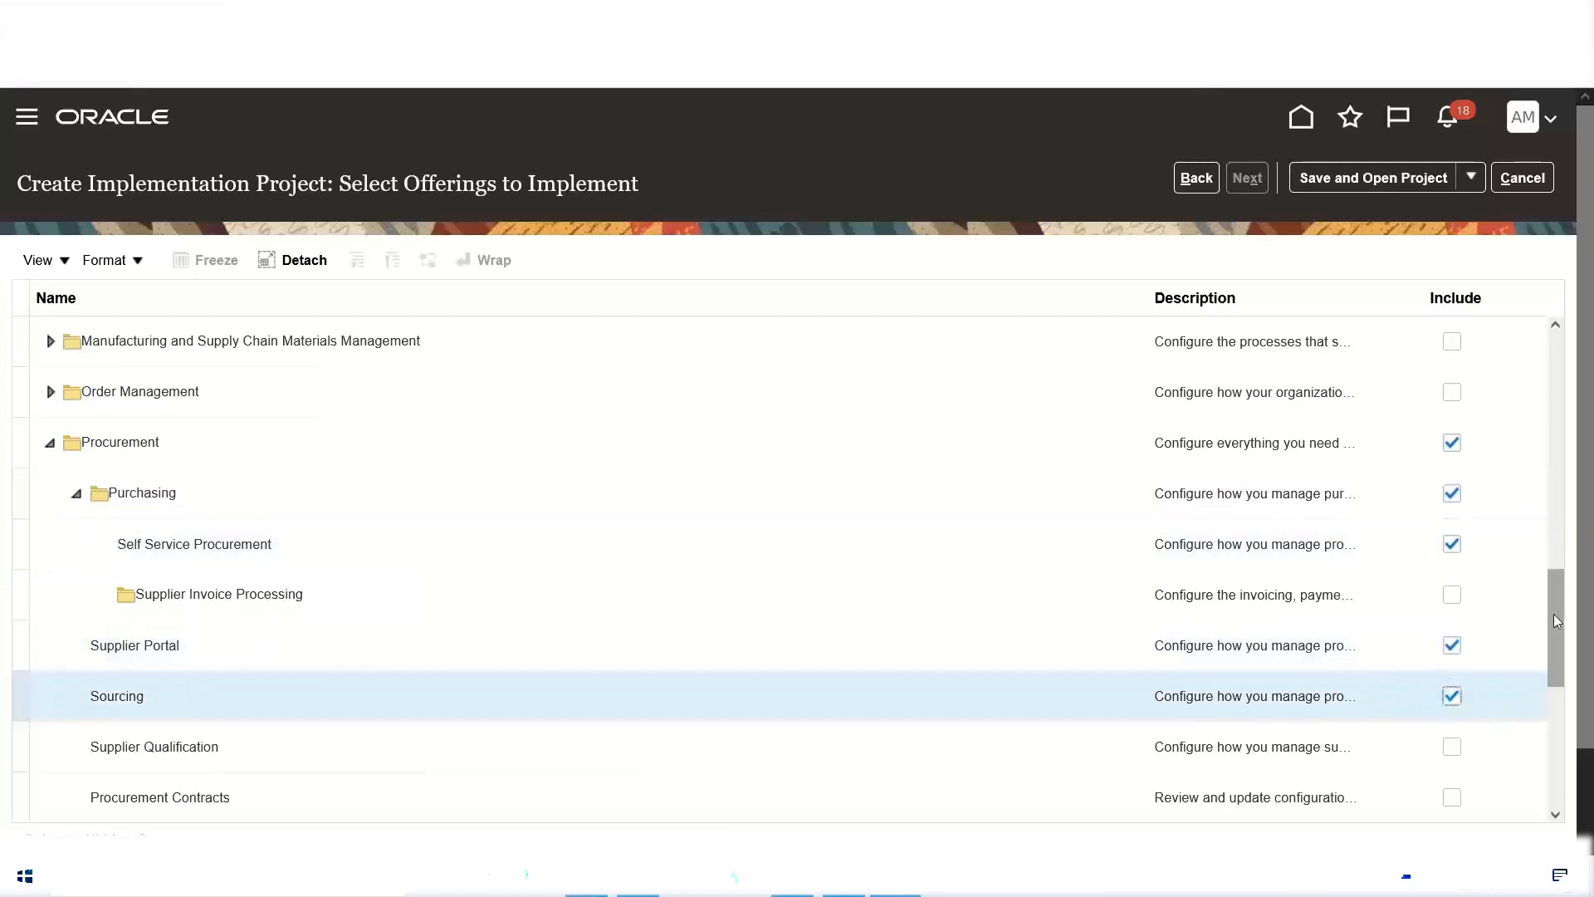
Step: Review the included offerings, save the new implementation project and open it
drag(1557, 621, 1562, 606)
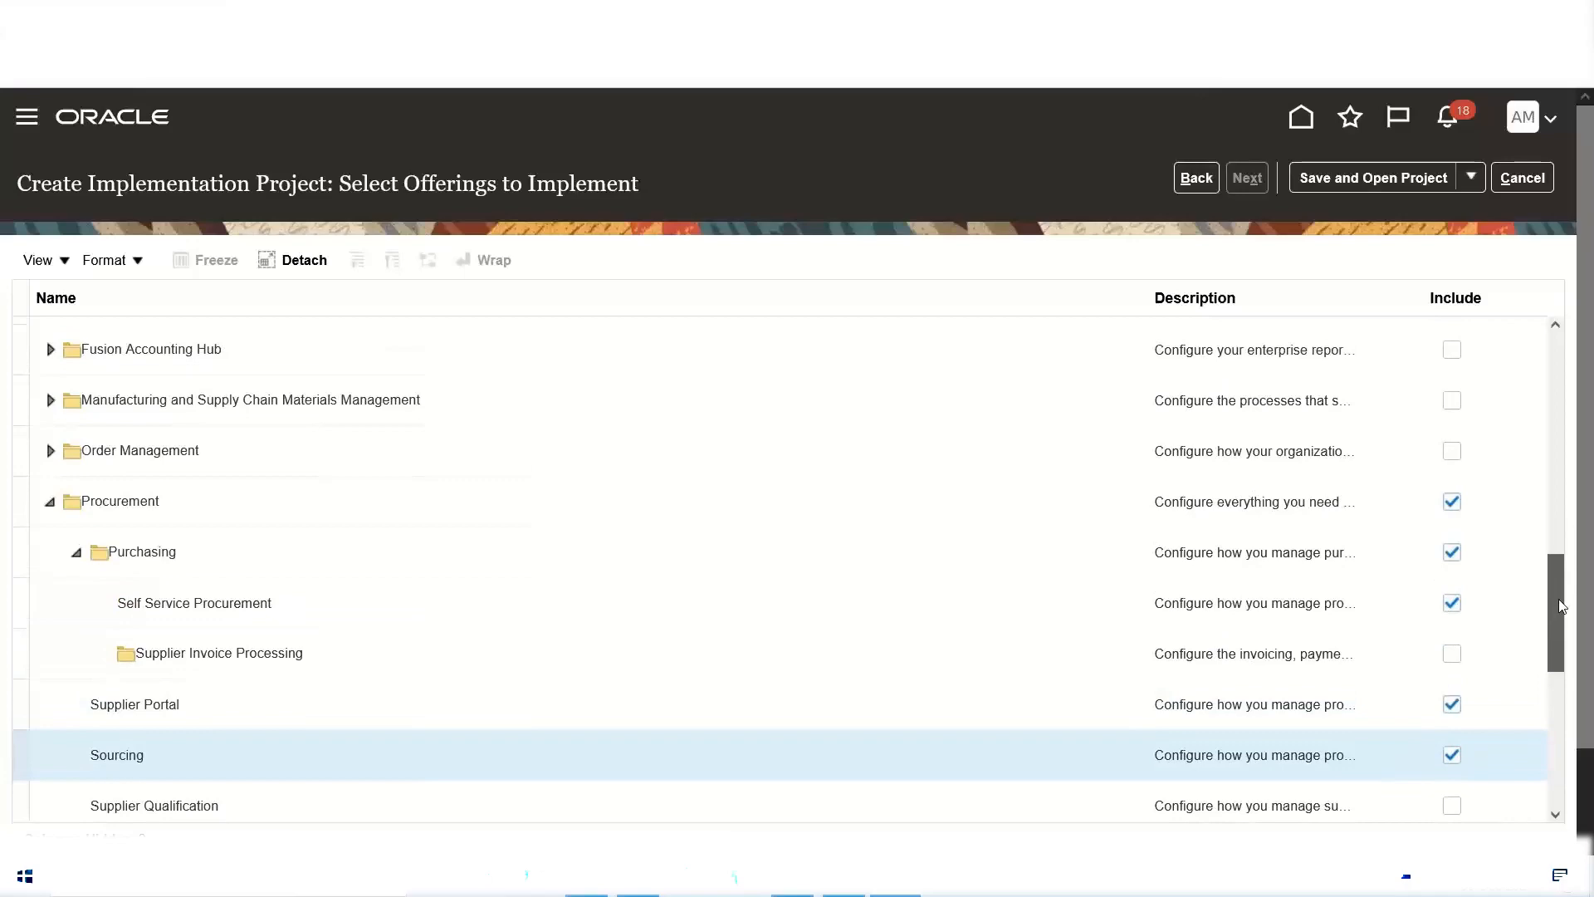
drag(1562, 605, 1543, 344)
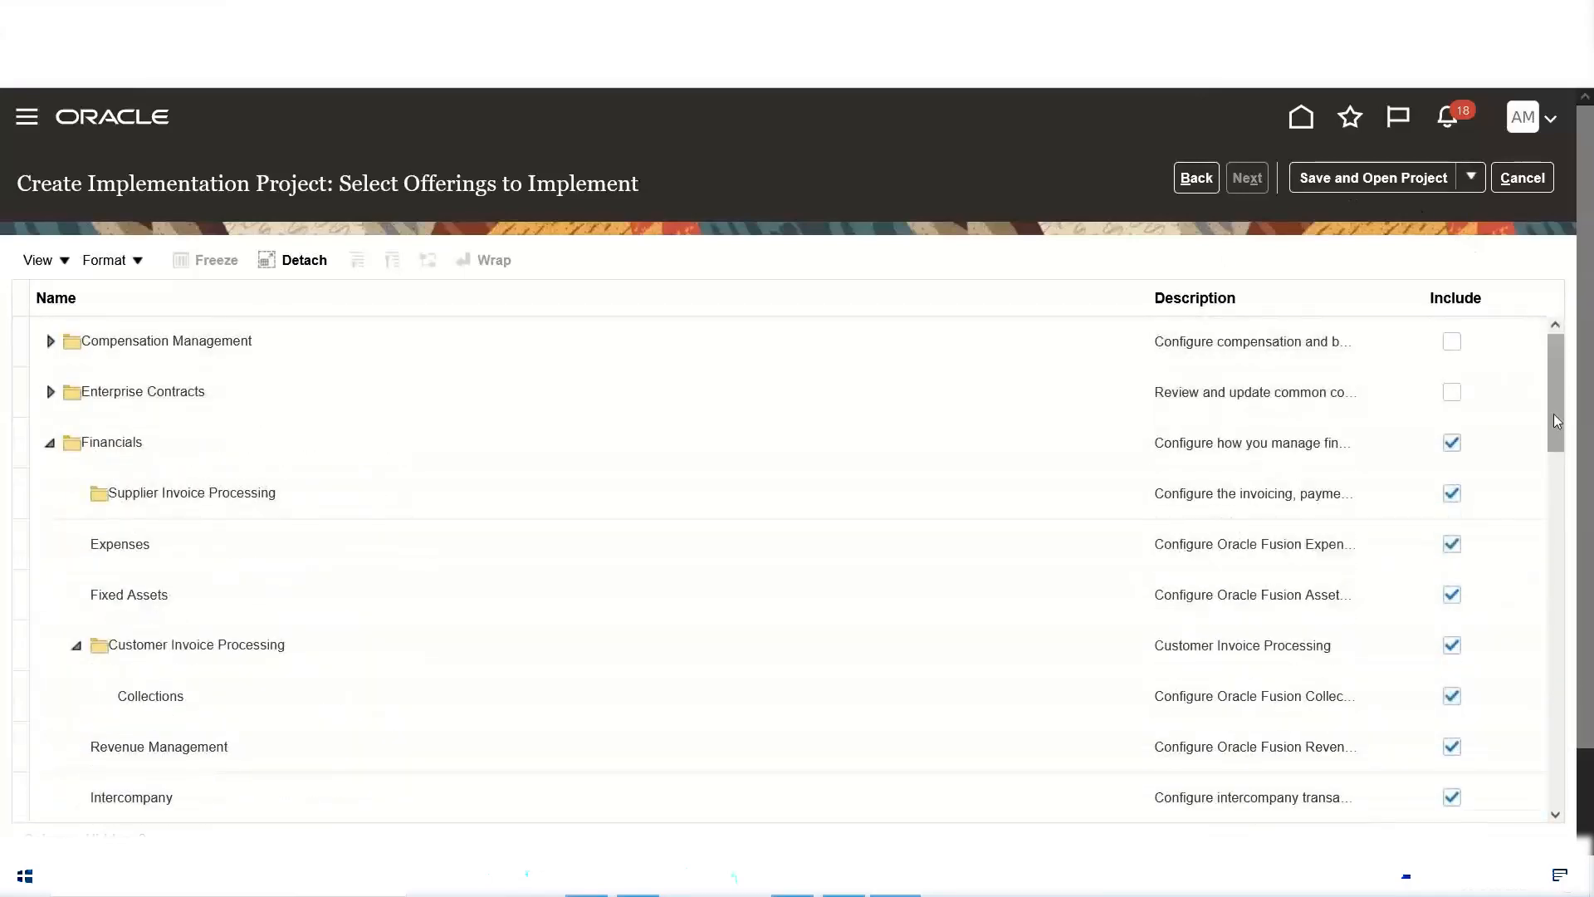
click(1364, 187)
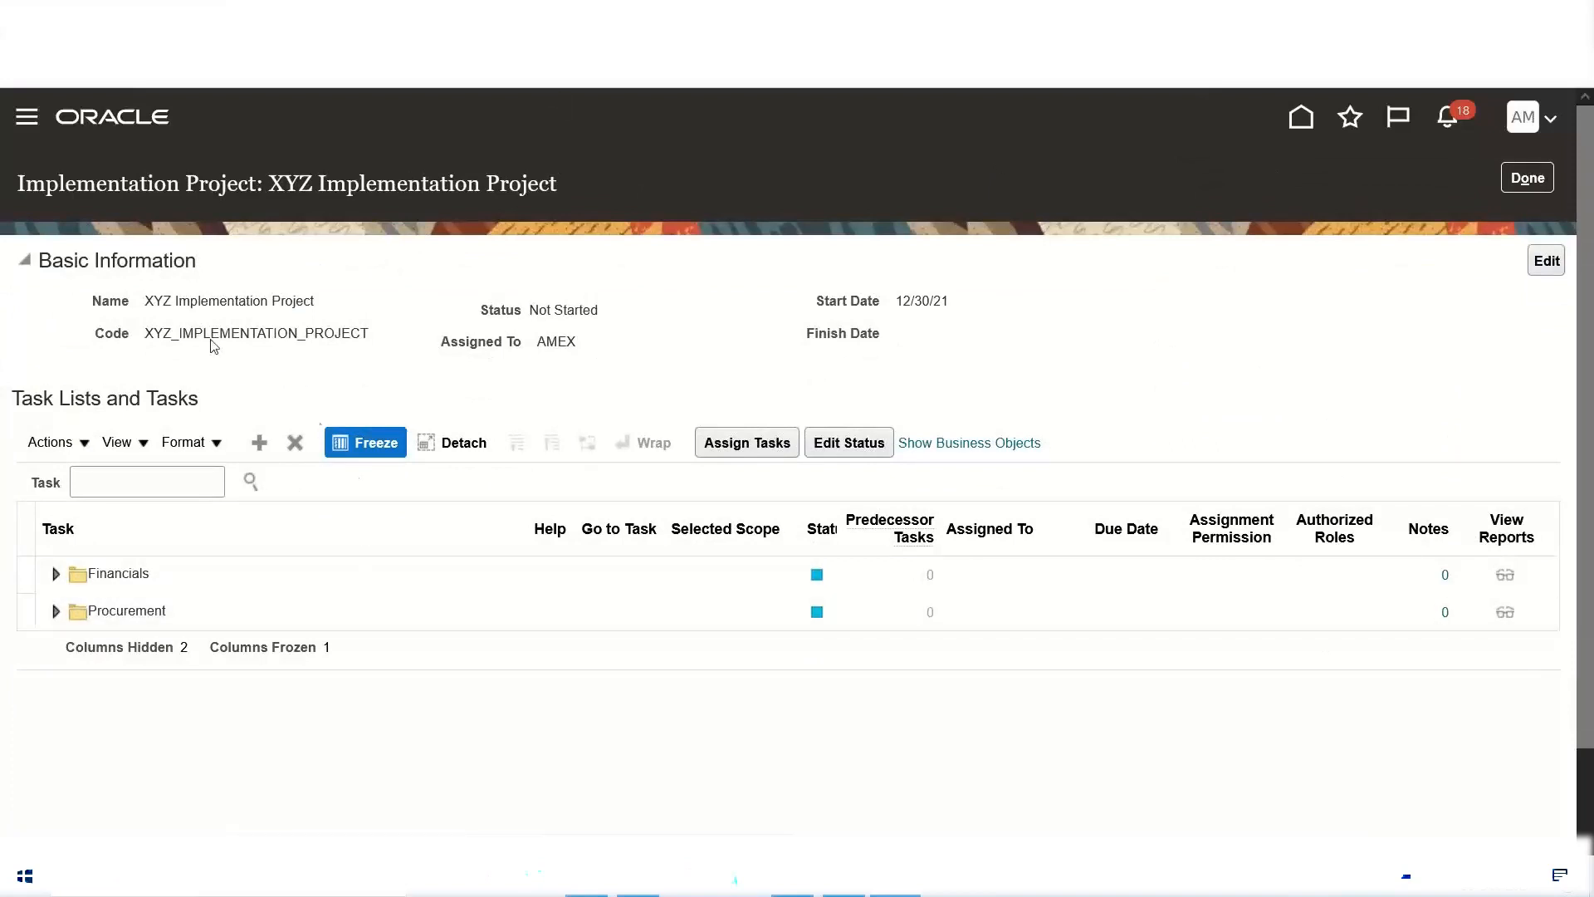
Step: Examine the XYZ project's name and the task lists under its Financials and Procurement offerings
triple_click(267, 303)
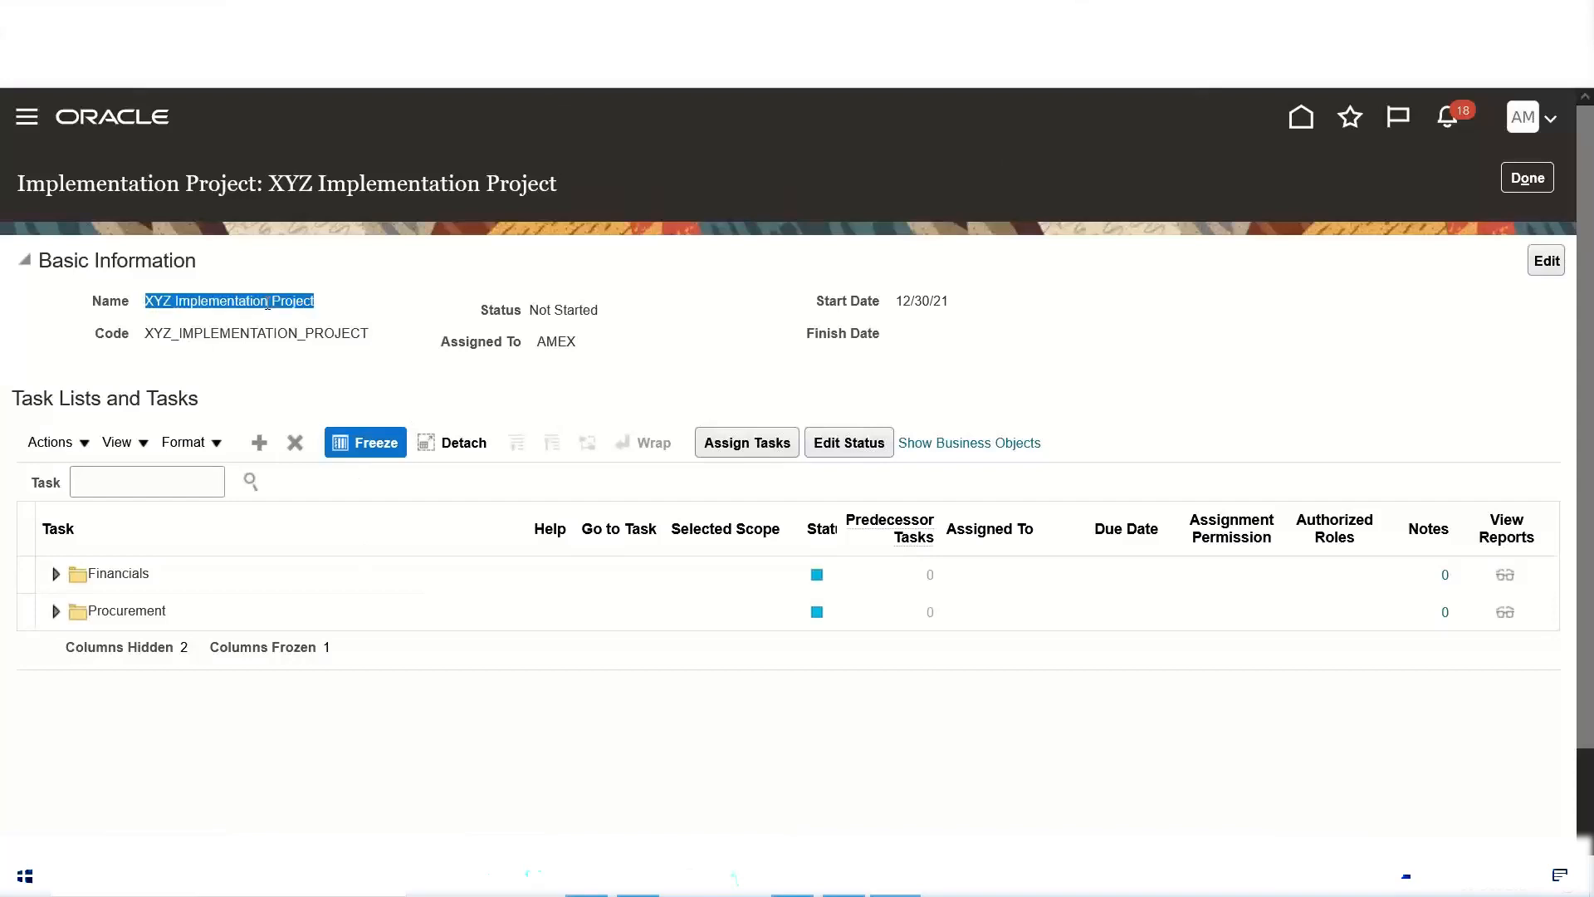
click(146, 573)
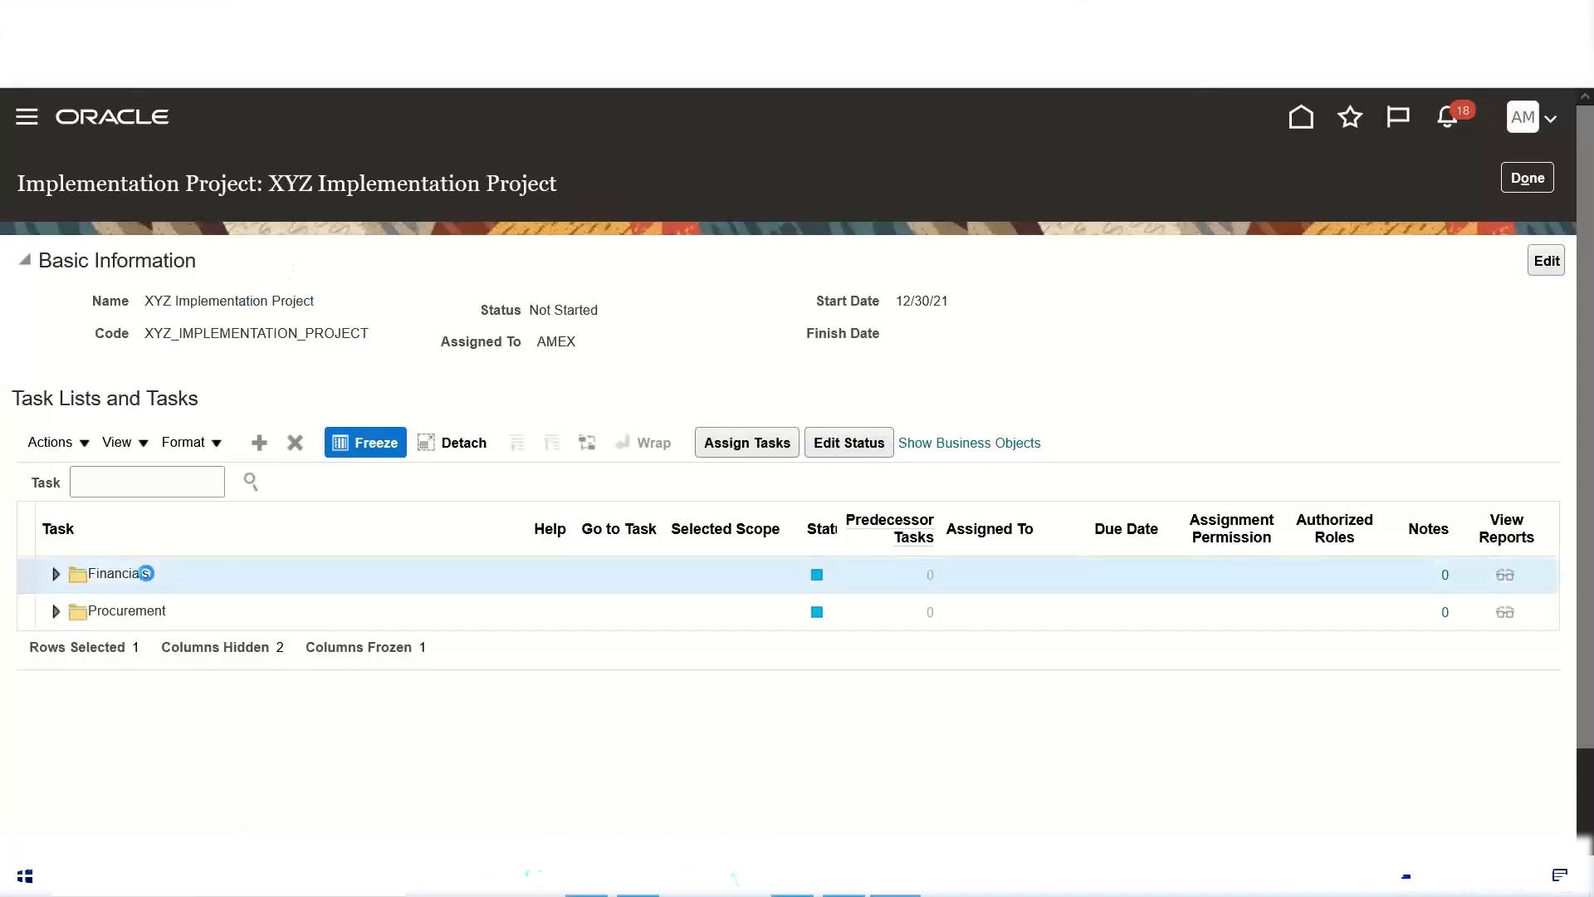
click(137, 608)
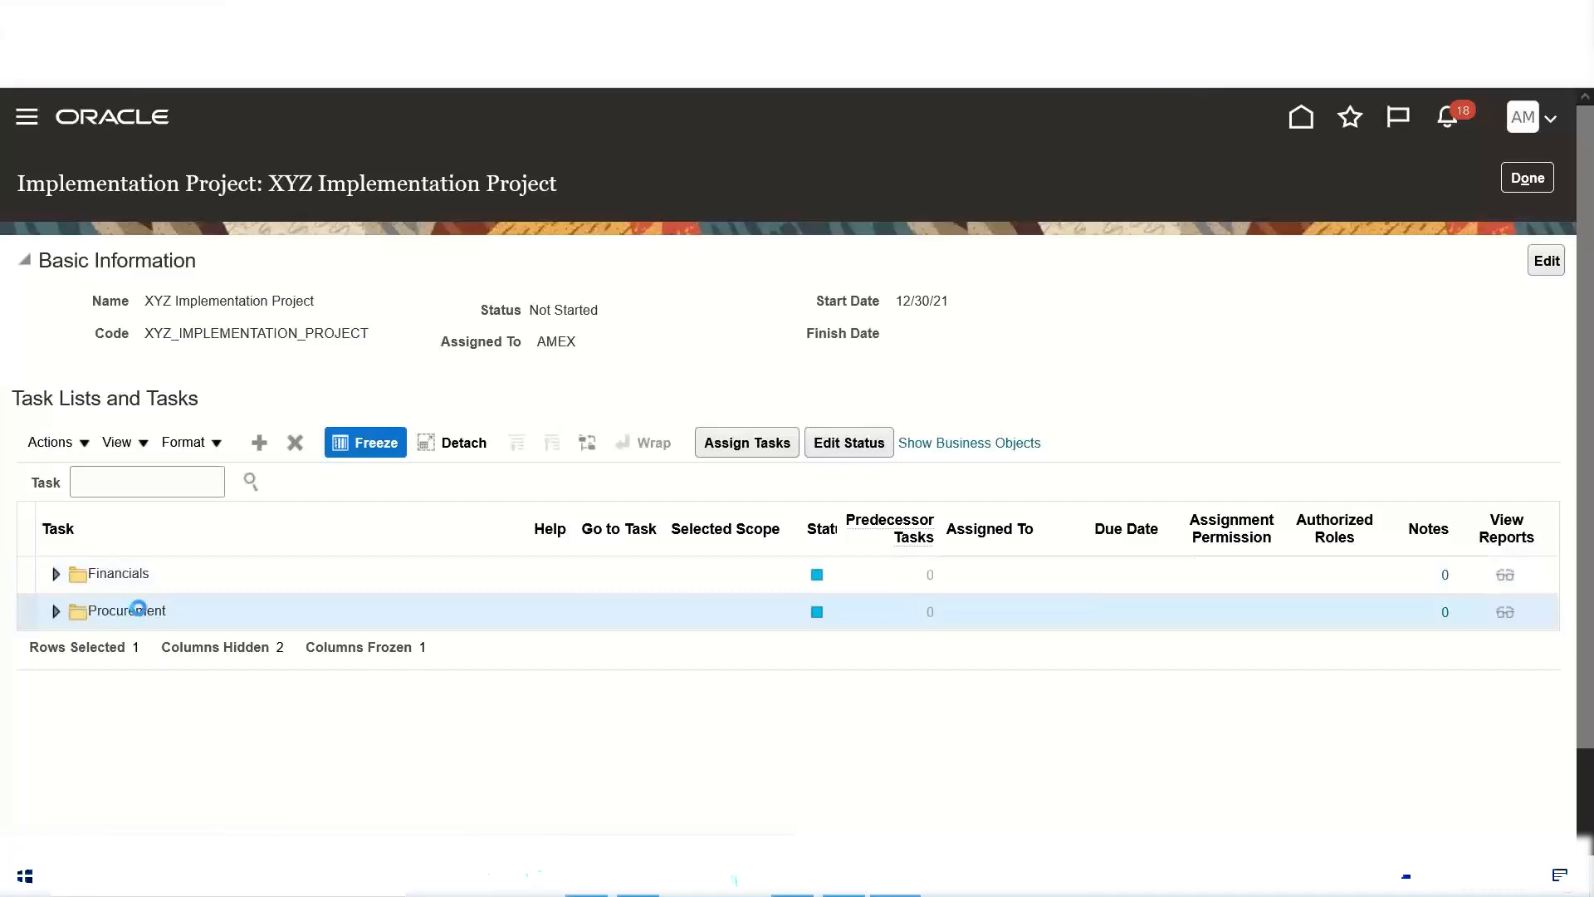
click(55, 576)
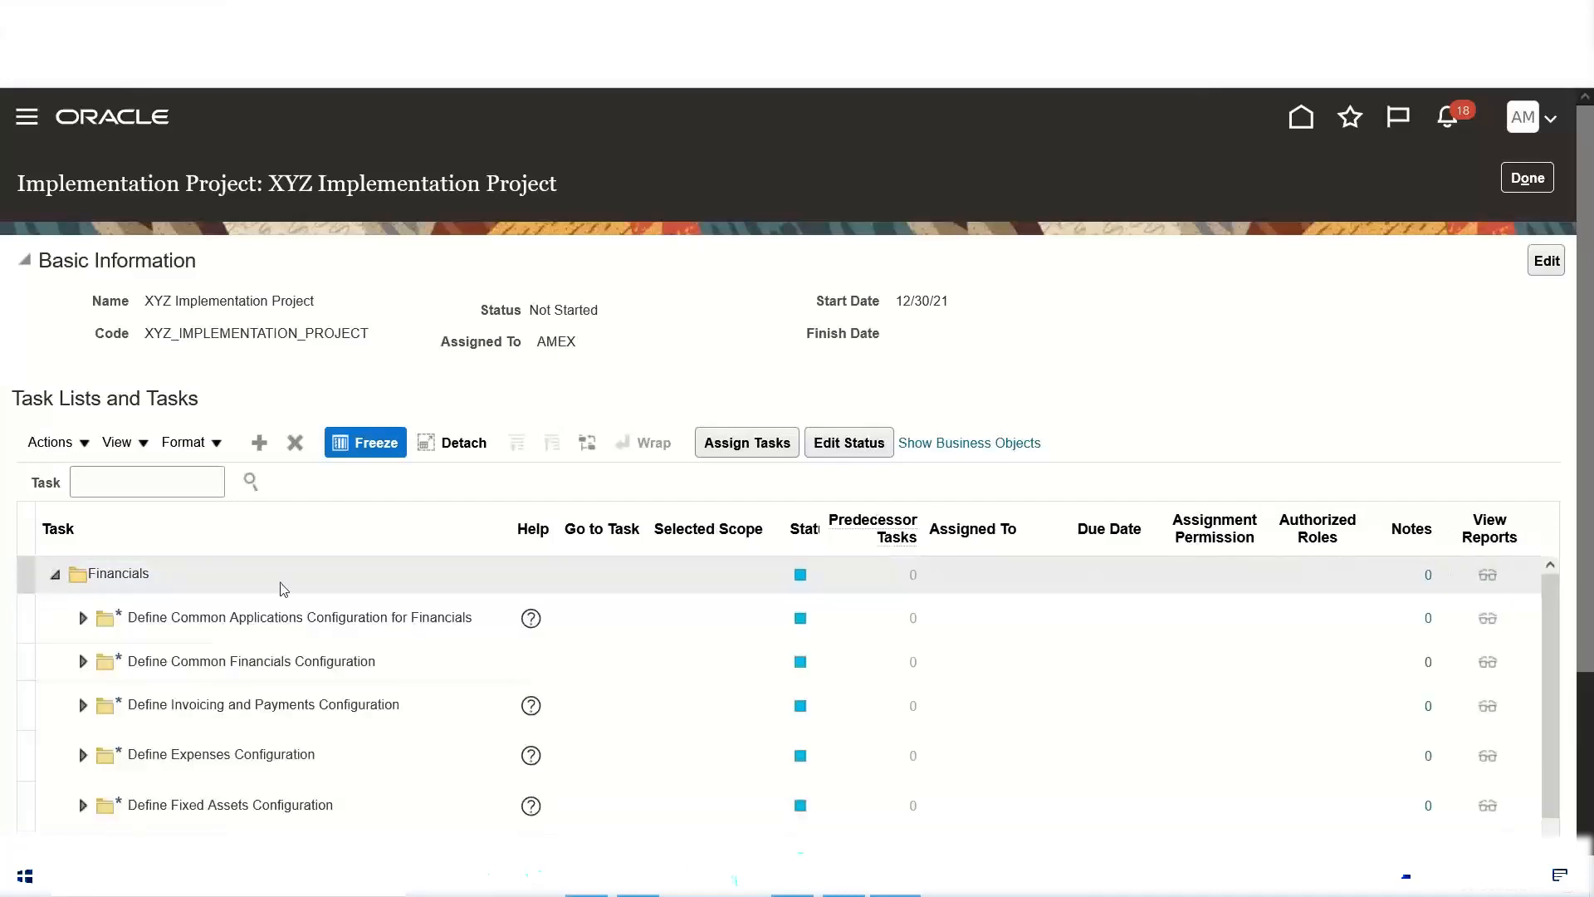
scroll(281, 583, down, 3)
scroll(282, 583, up, 3)
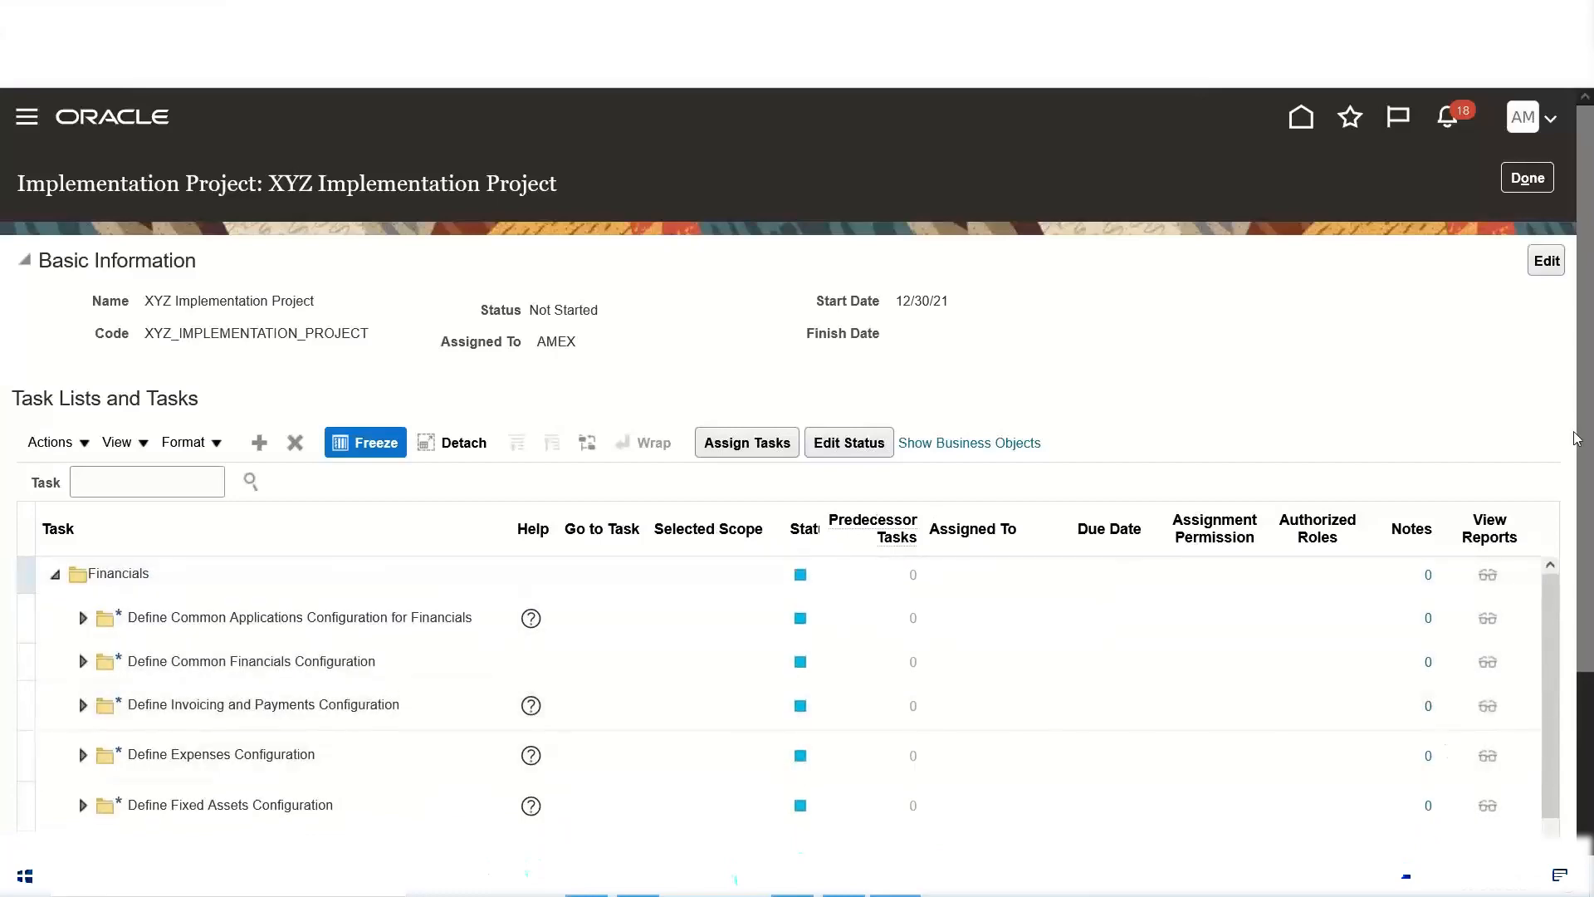
scroll(378, 551, down, 3)
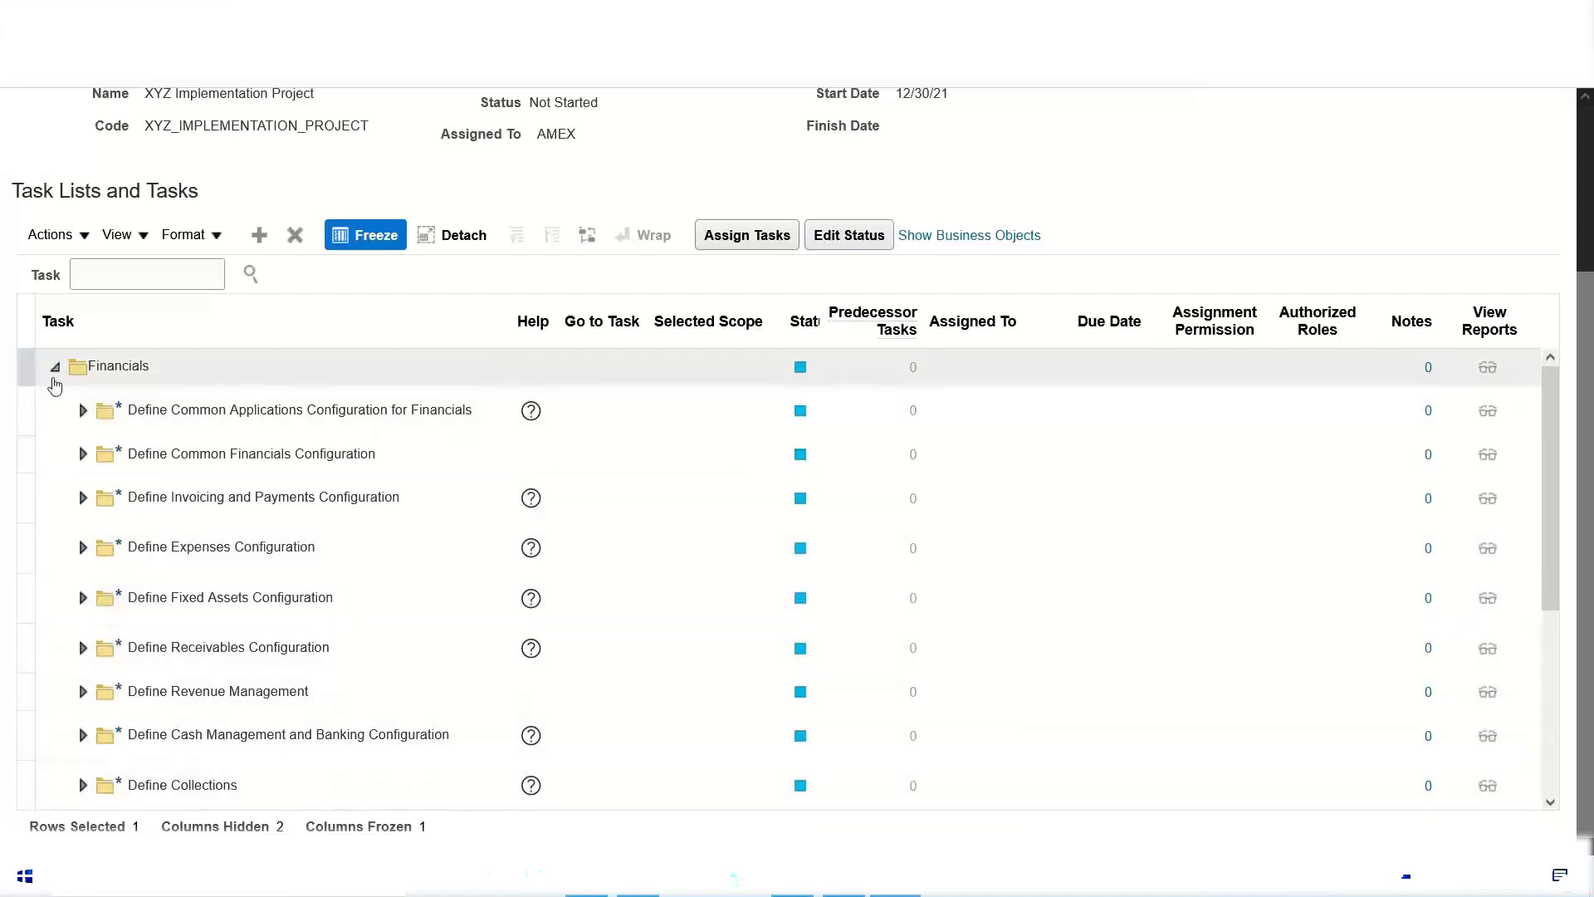
click(54, 370)
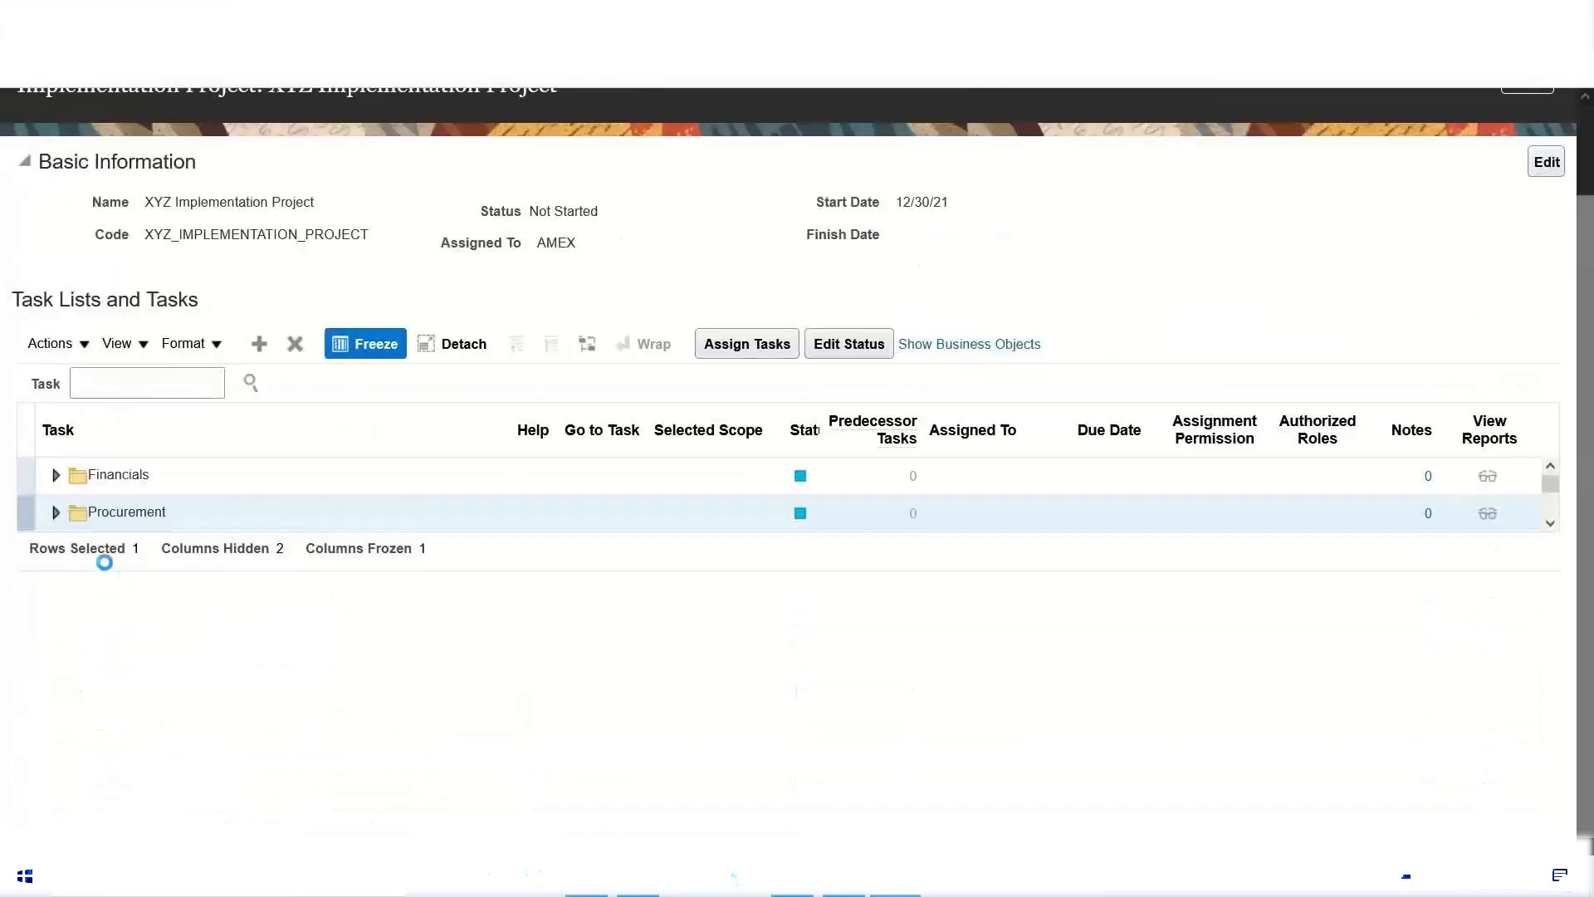
click(58, 513)
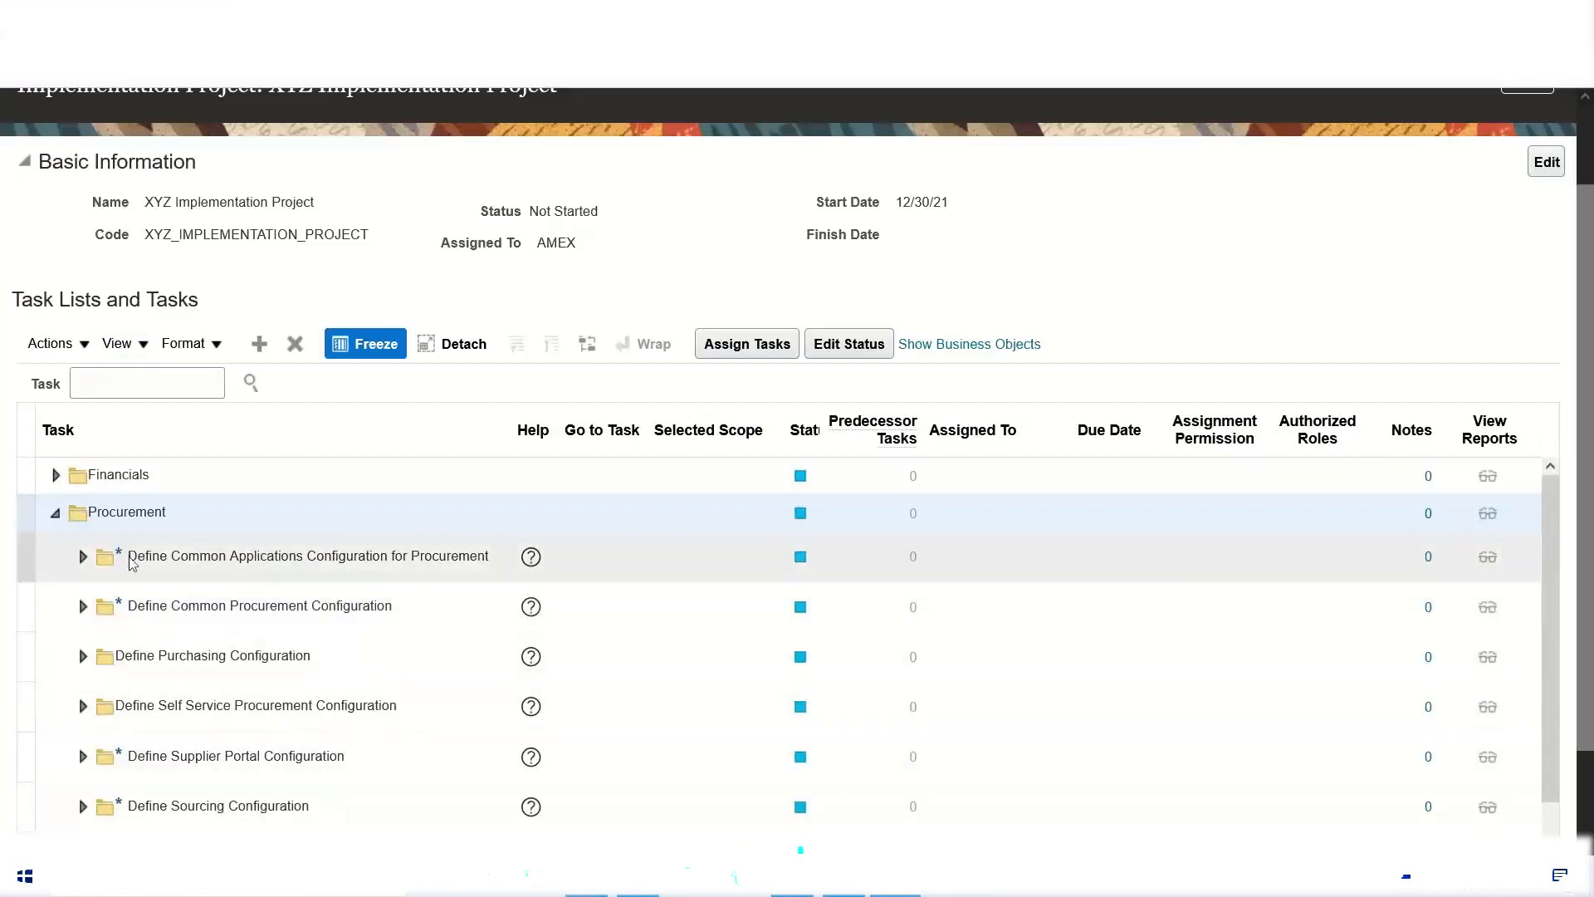
click(56, 514)
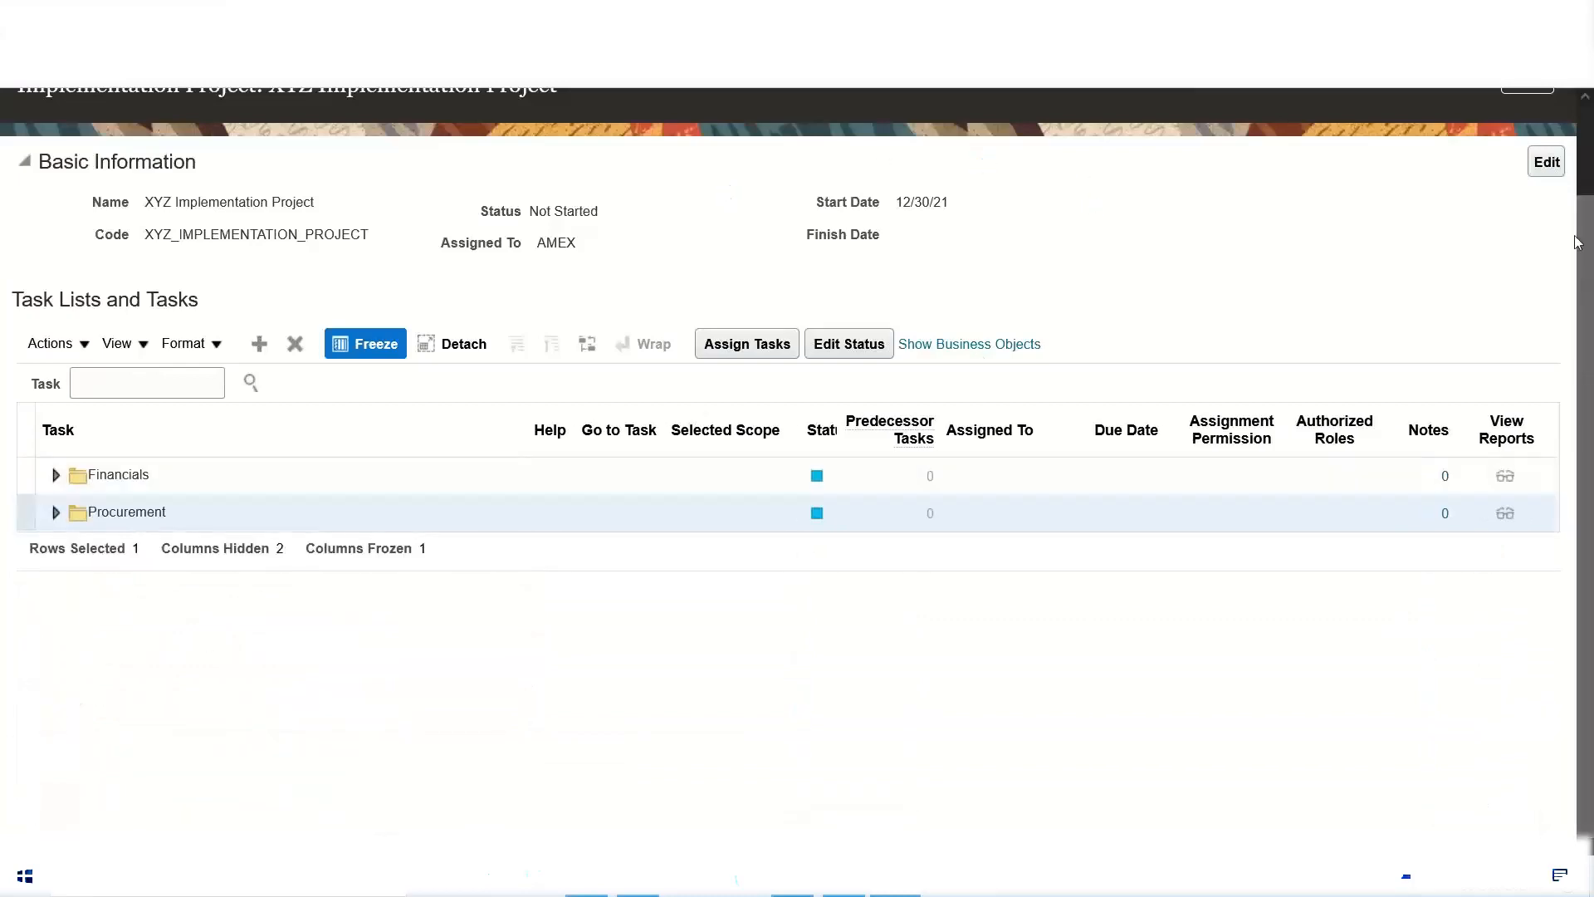
Step: Close the XYZ project and open the DLF Implementation Project
scroll(1370, 295, up, 1)
scroll(1370, 295, up, 1)
click(1528, 176)
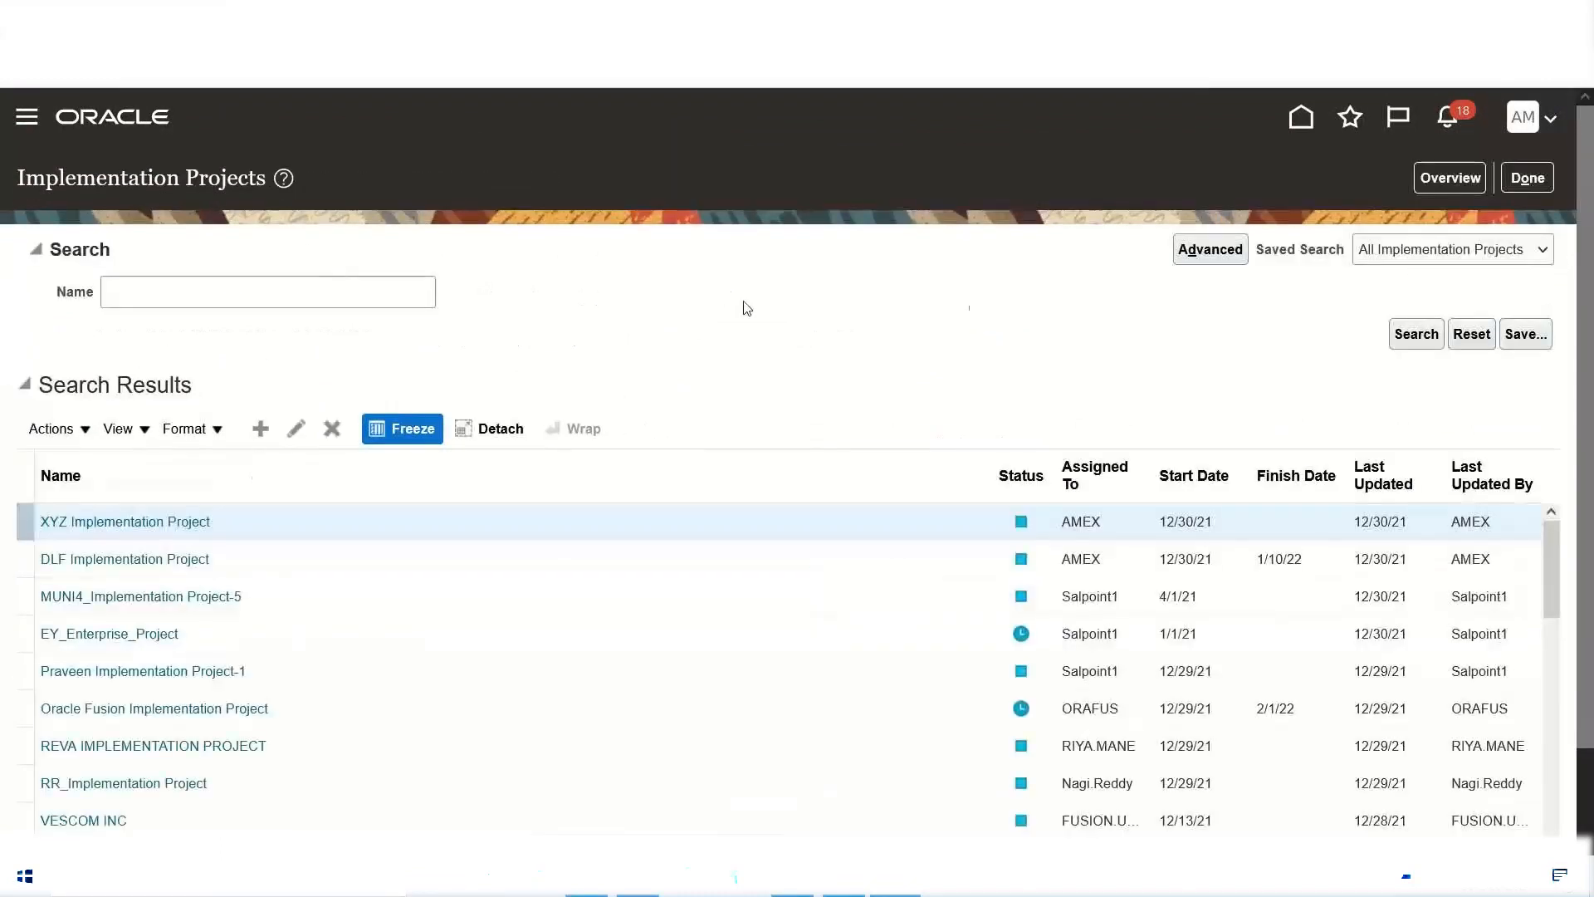
click(149, 560)
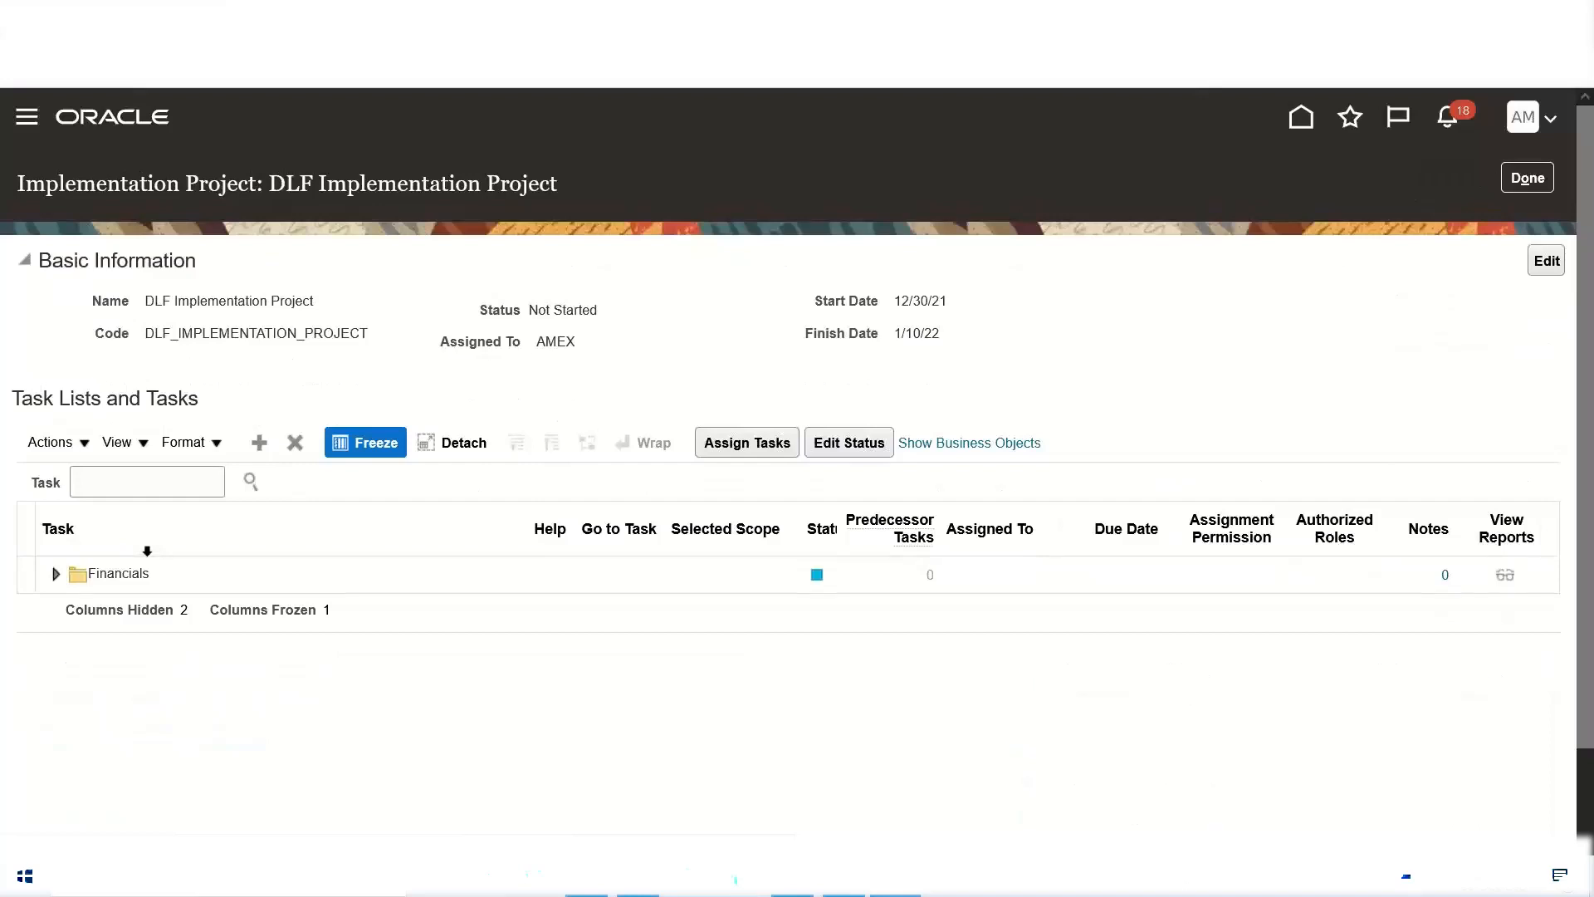
Step: Search for the Procurement offering and add it to the DLF project's task lists and tasks
click(260, 444)
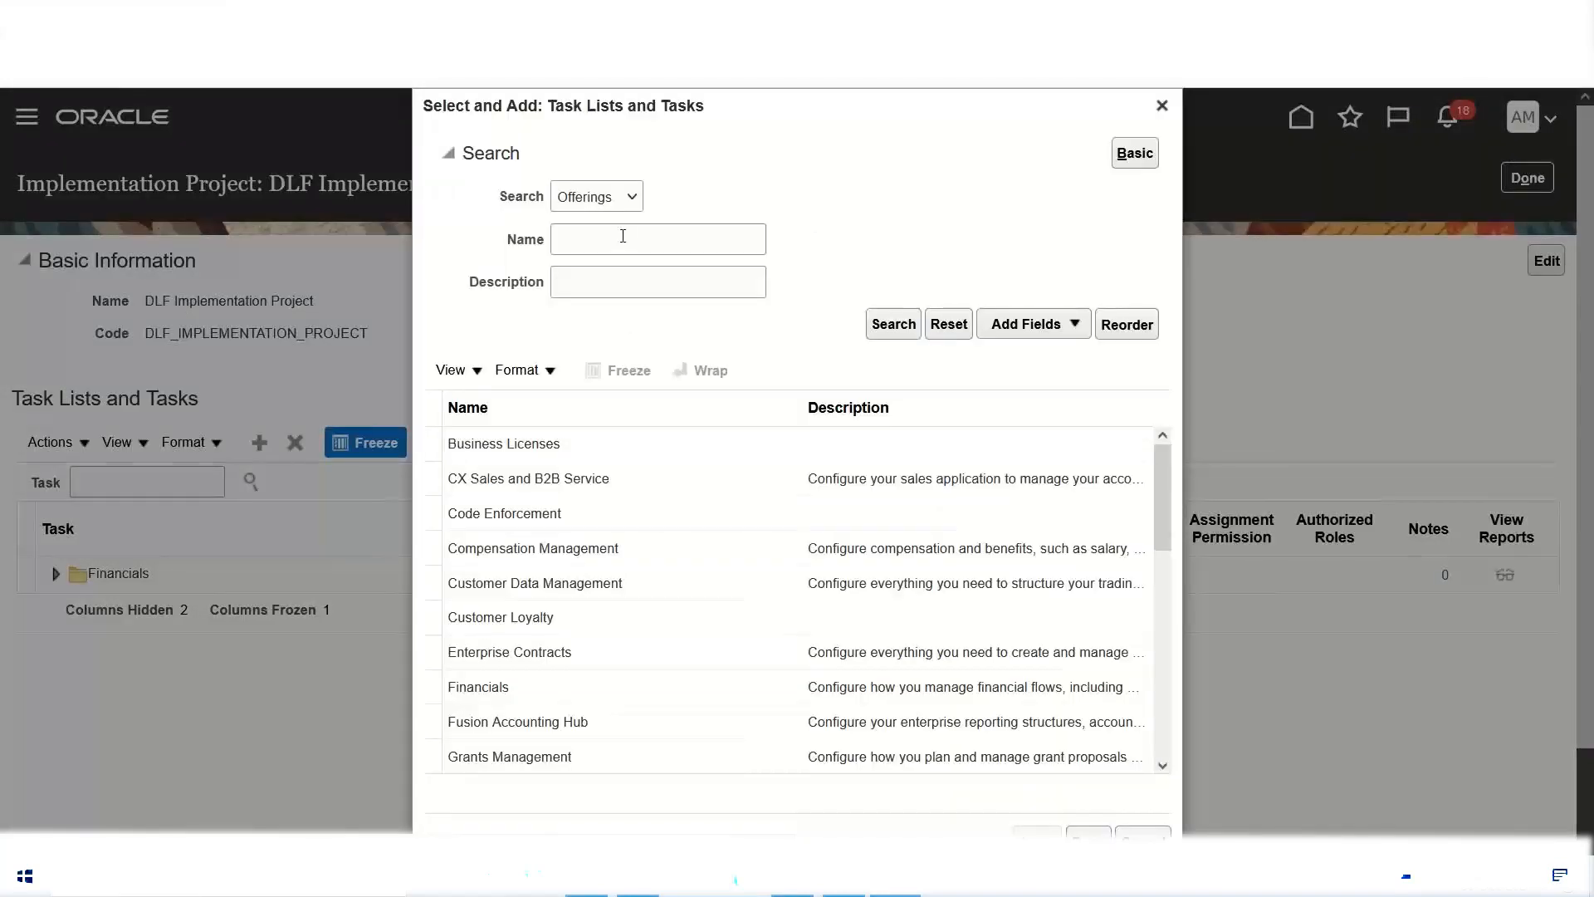
click(623, 236)
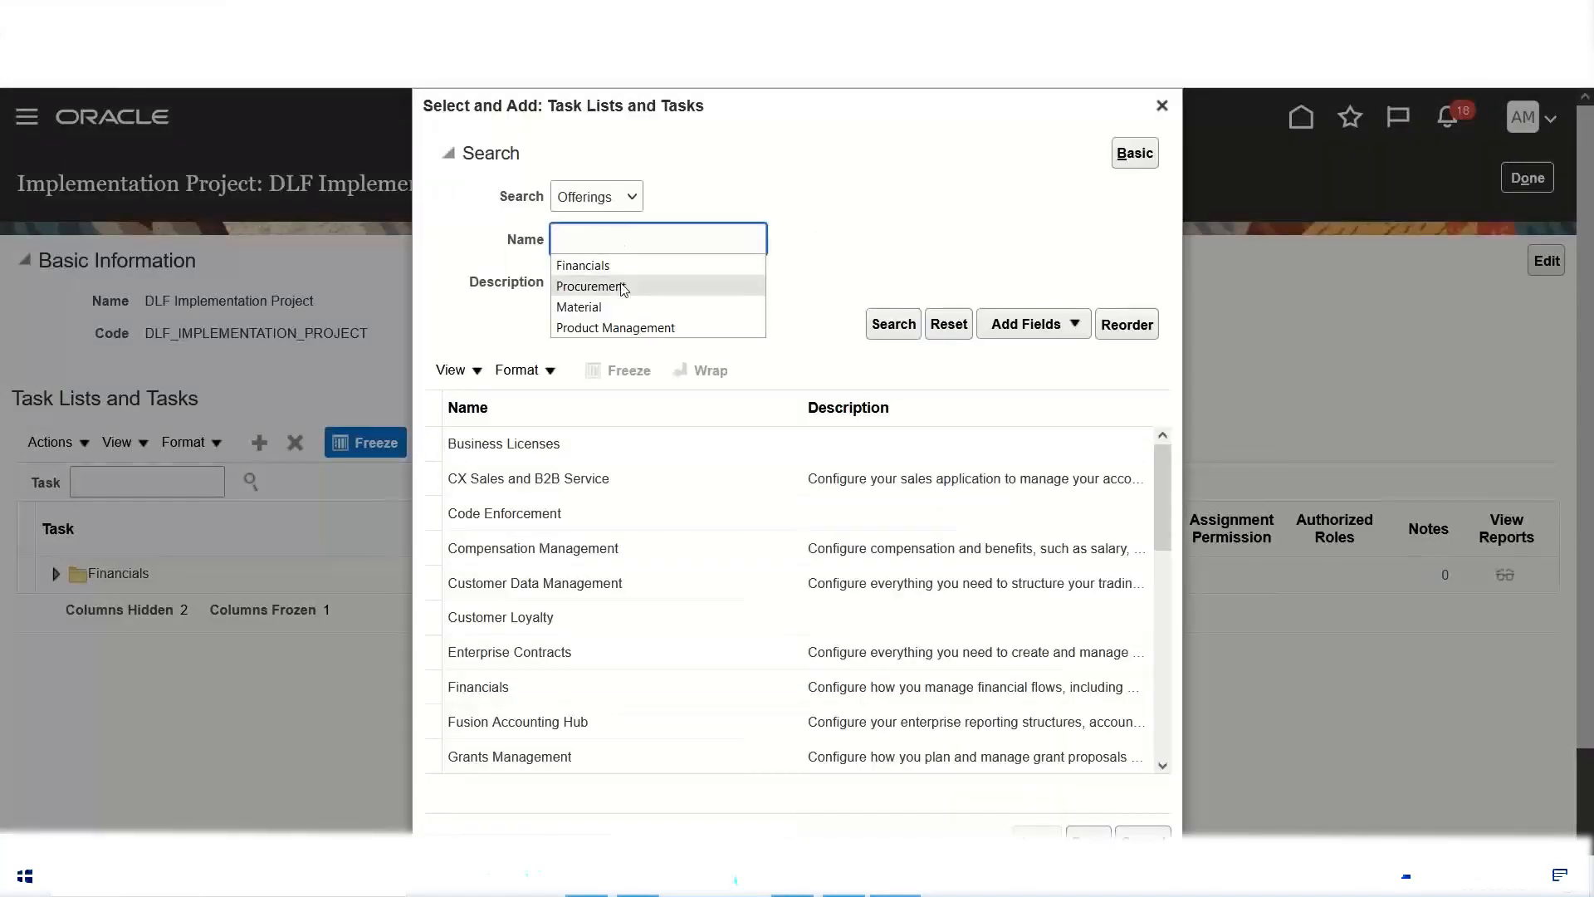
click(623, 285)
click(889, 325)
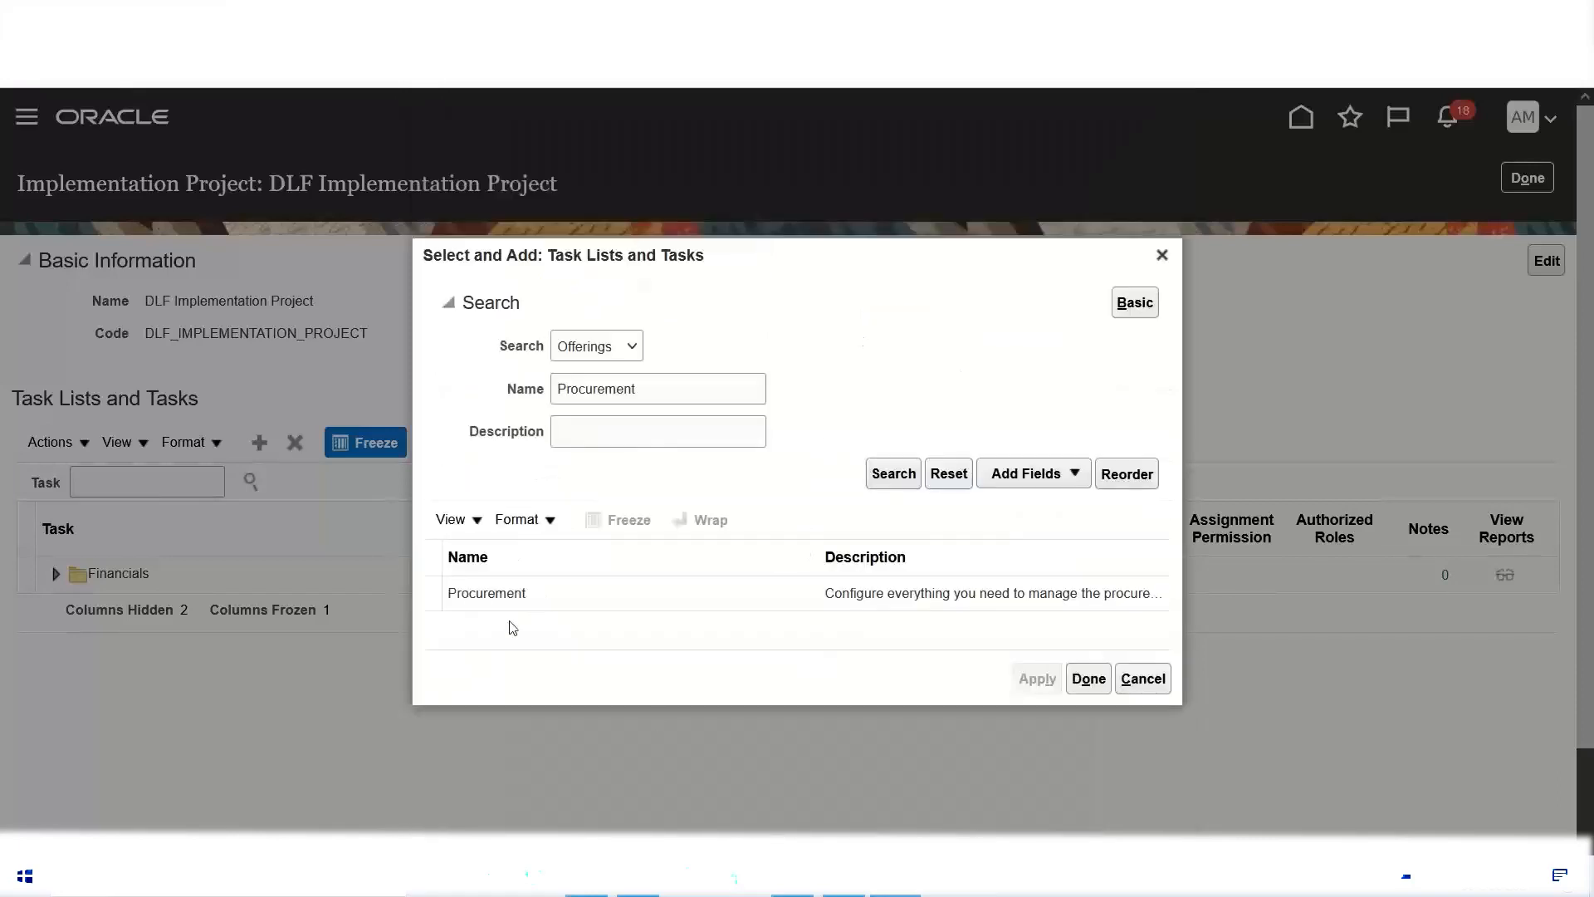
click(499, 595)
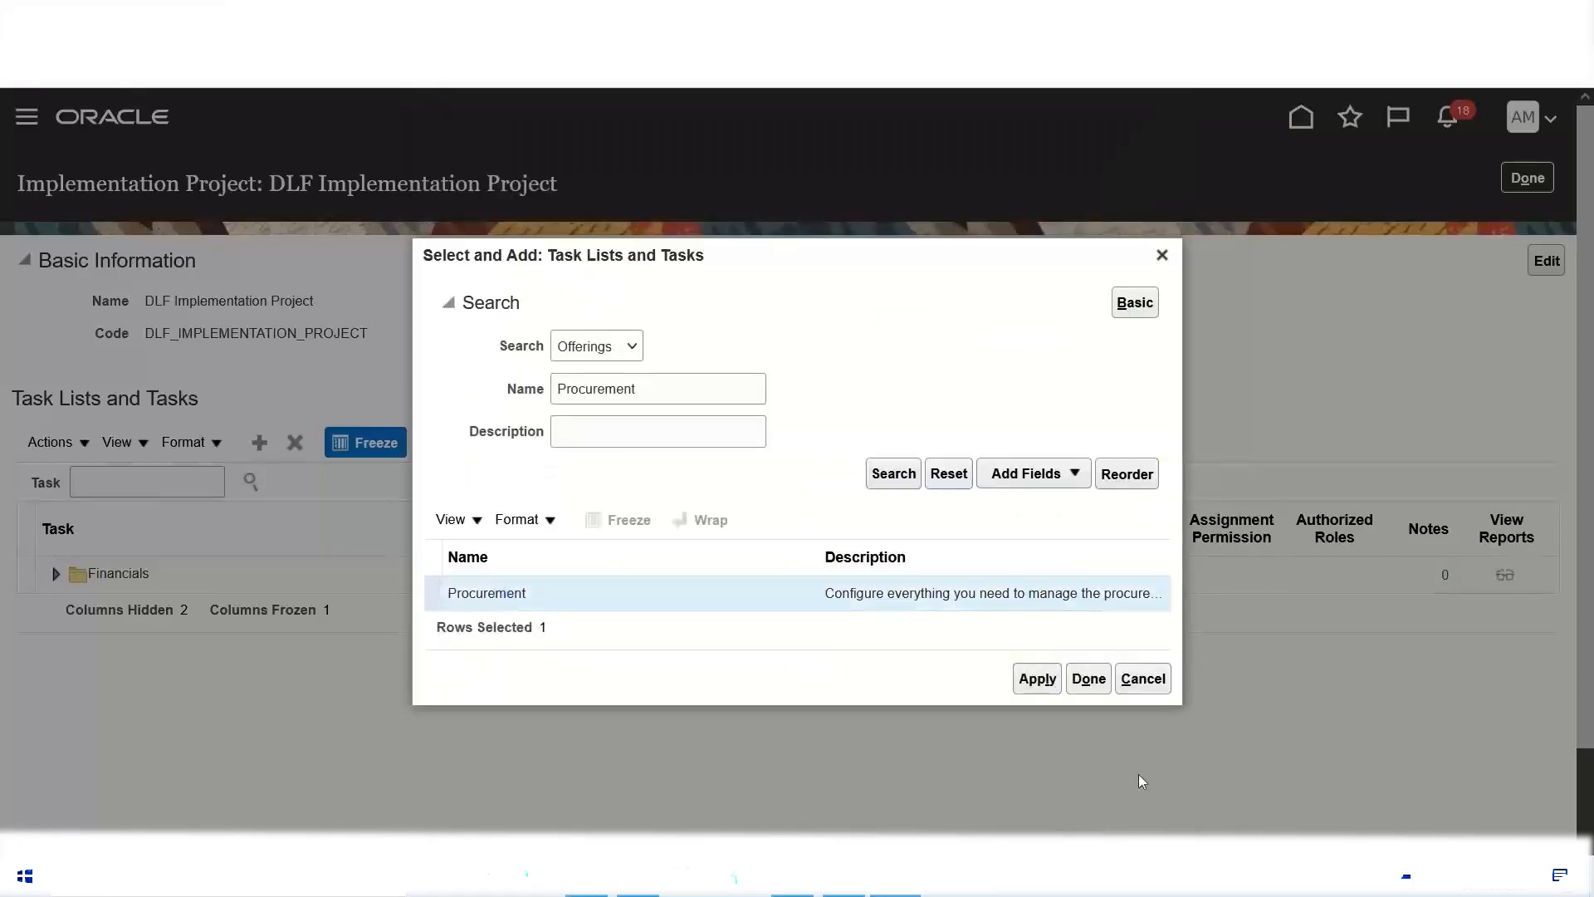
click(1023, 686)
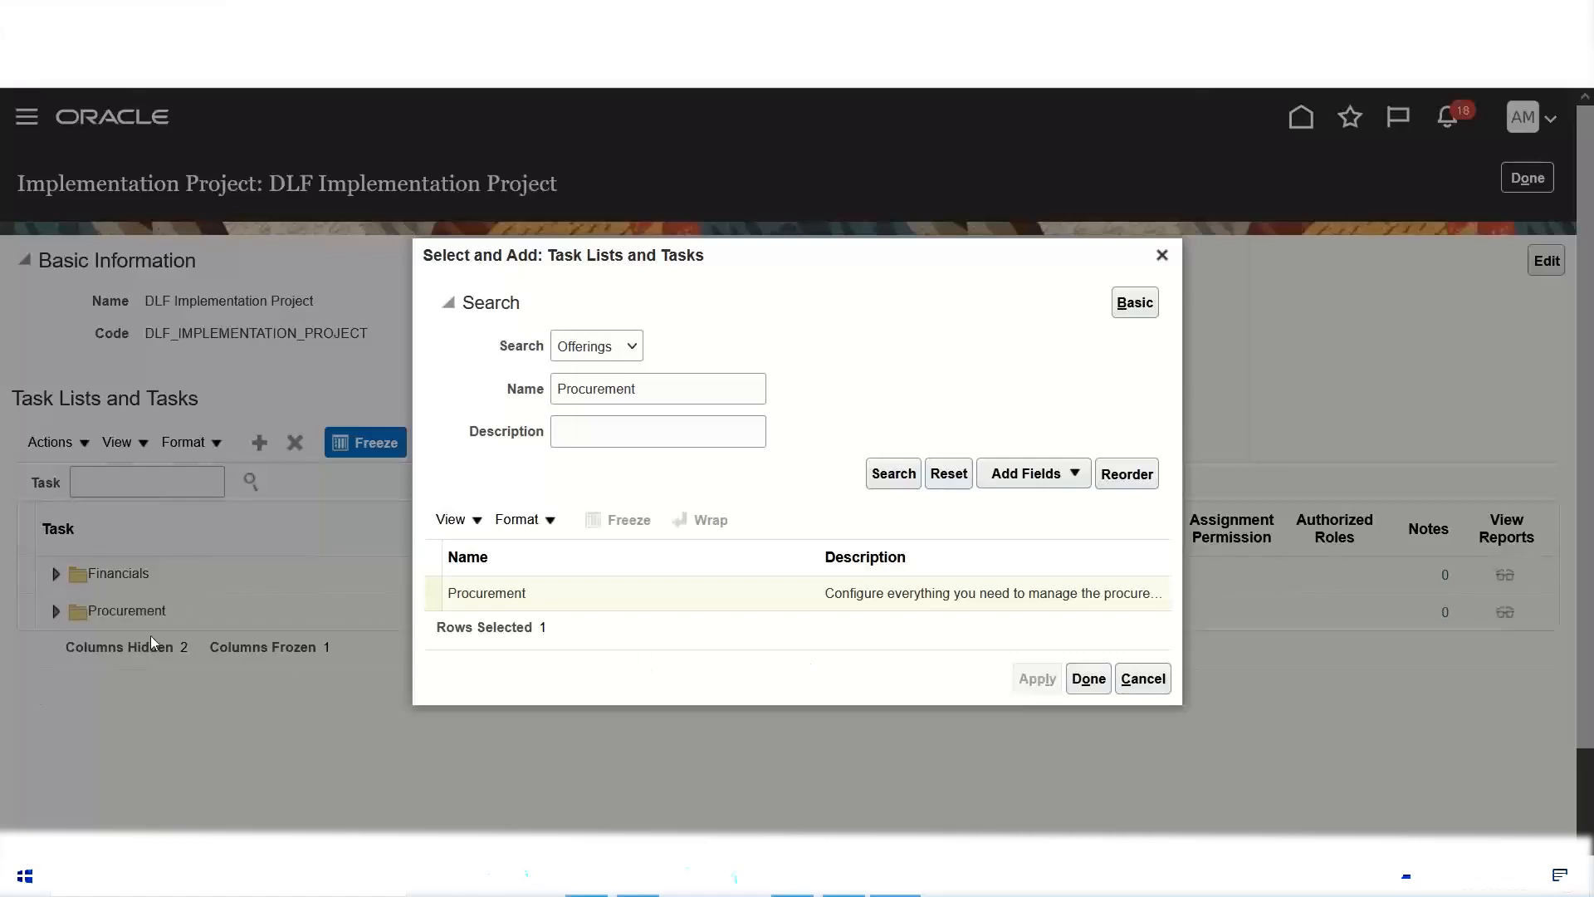
click(1088, 678)
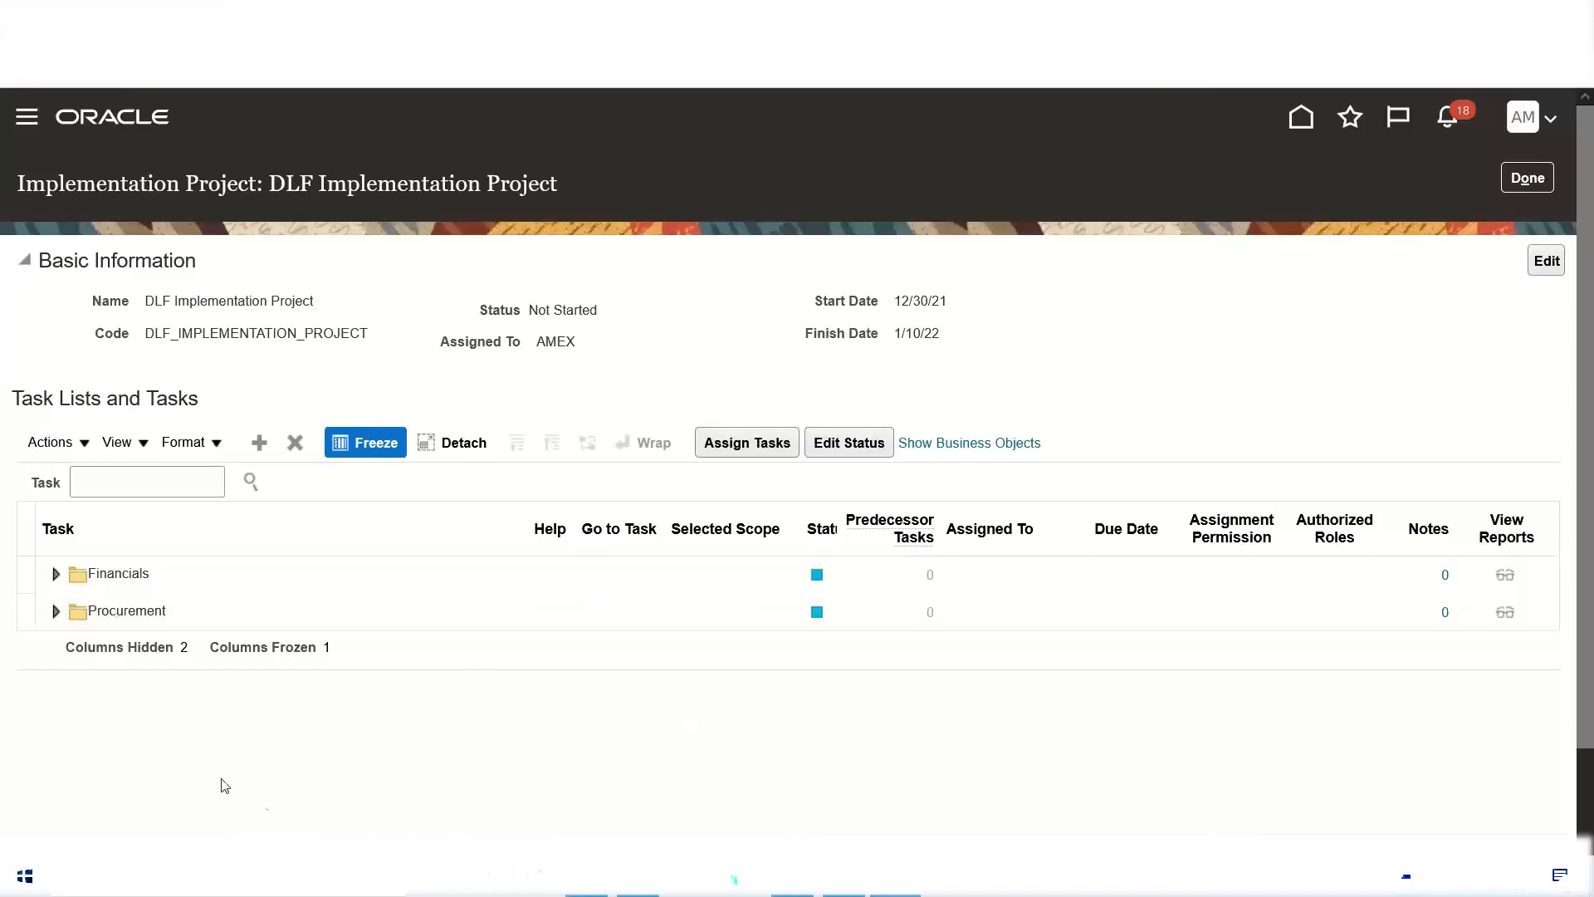
Step: Remove the Procurement offering from the DLF project
click(170, 612)
click(295, 442)
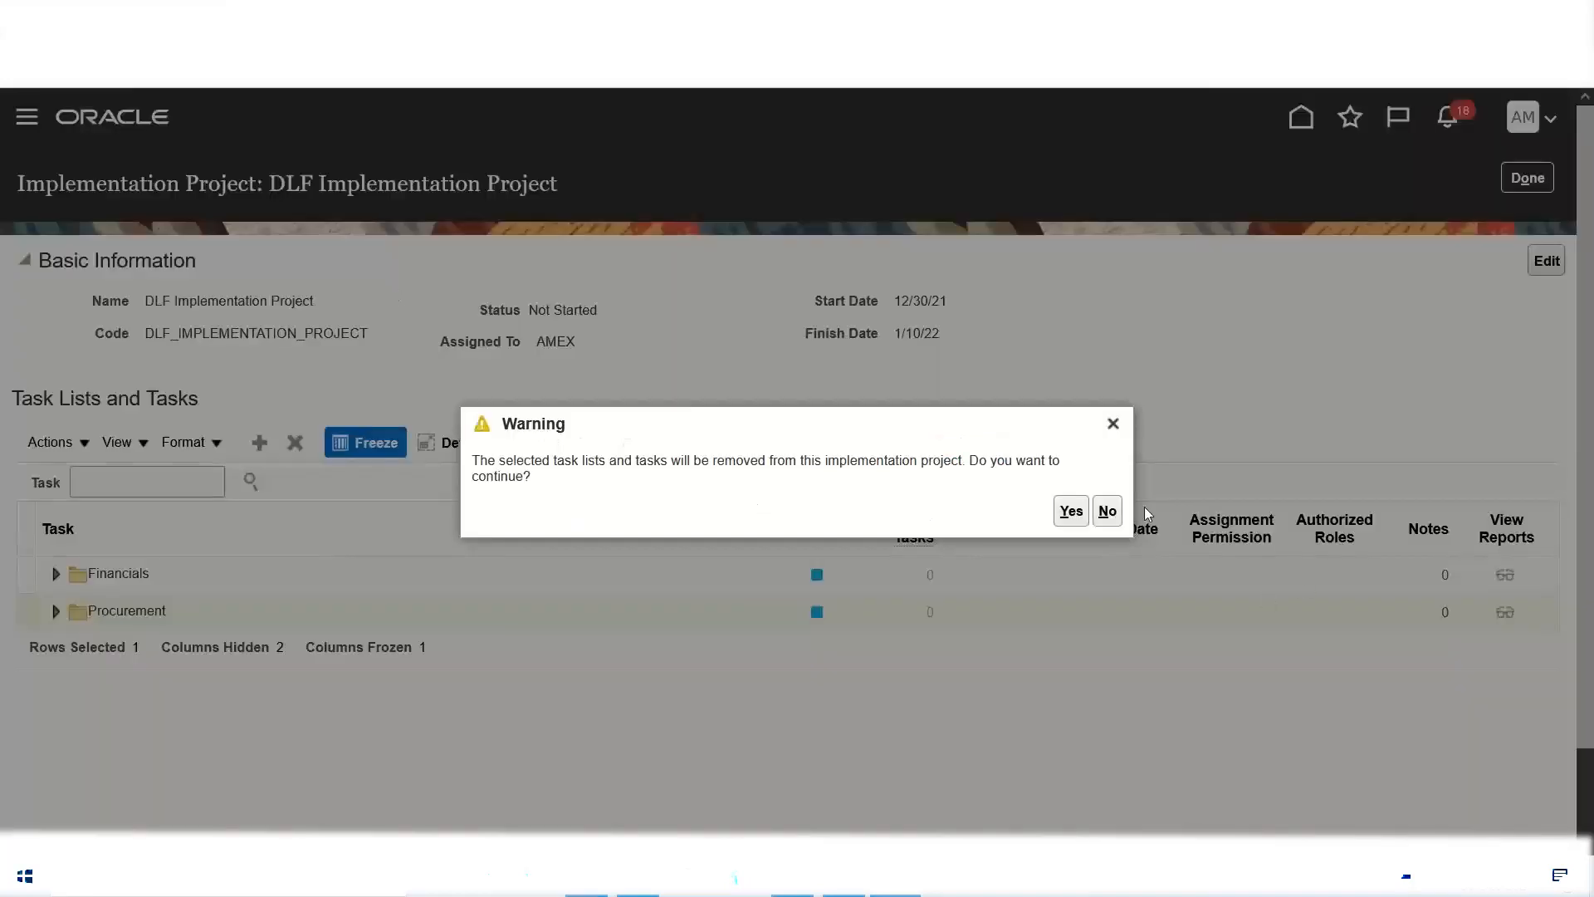
click(1070, 511)
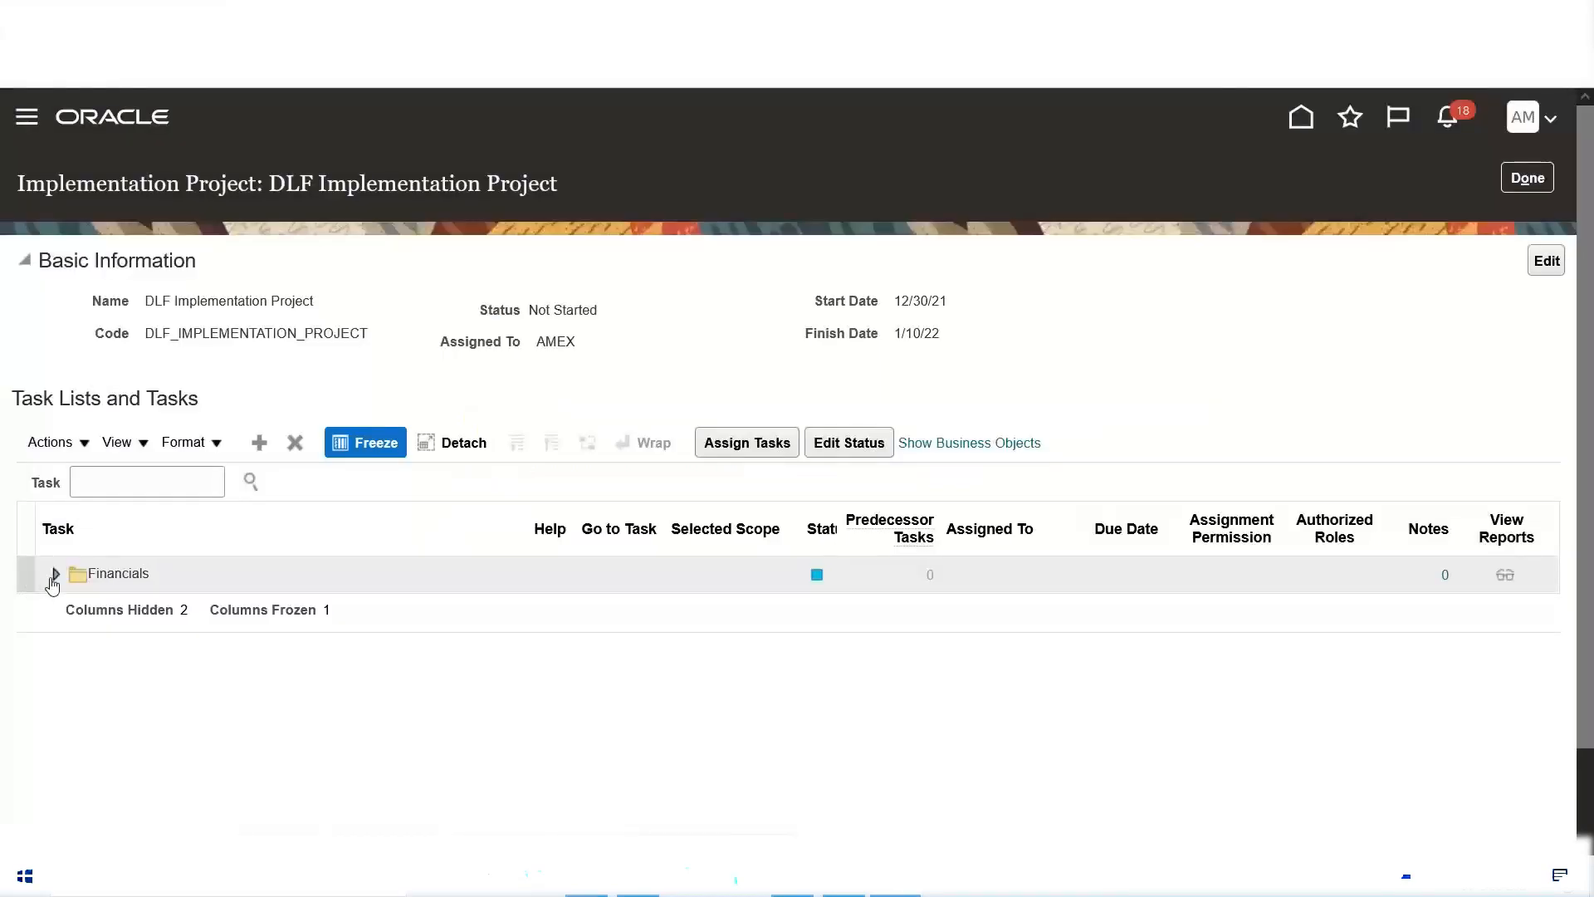
Step: Look through the task lists under the DLF project's Financials offering
click(54, 576)
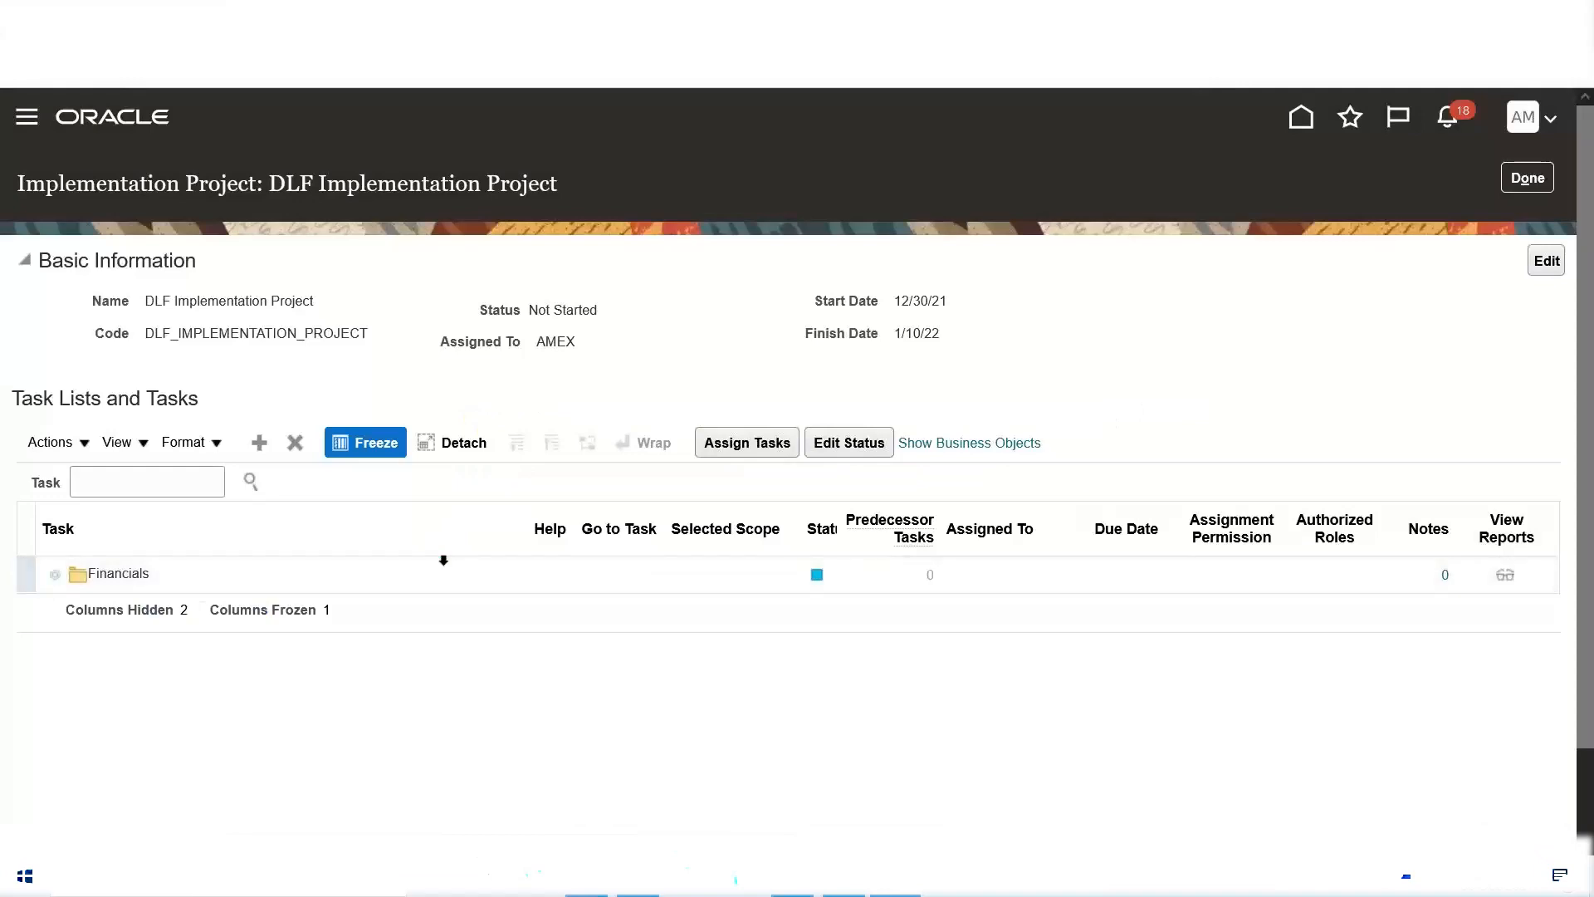
scroll(443, 561, down, 2)
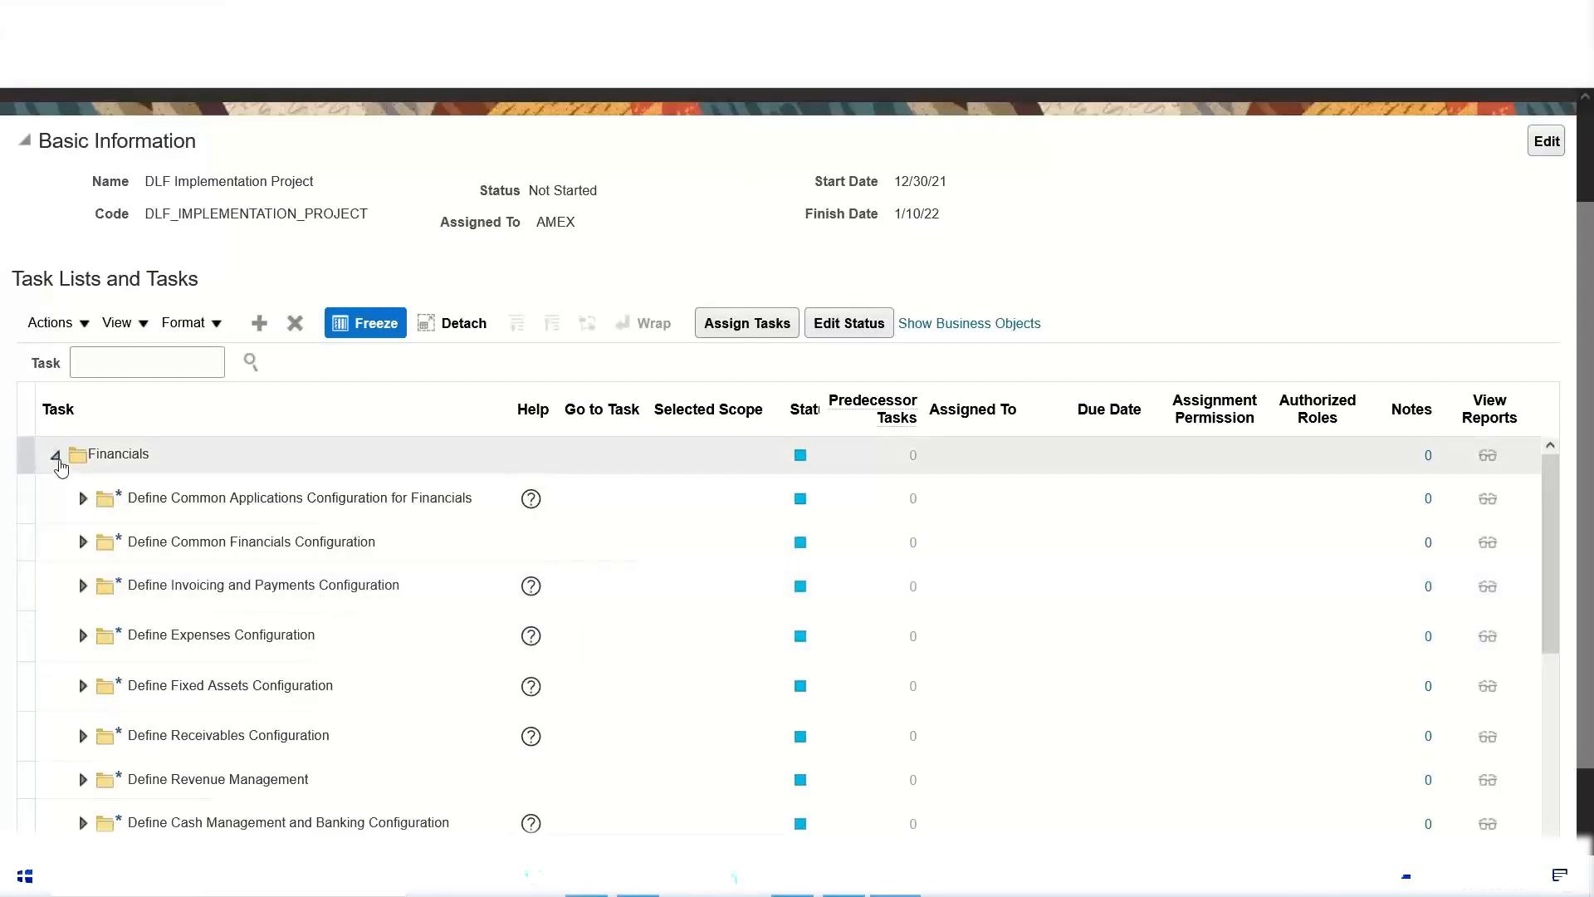
click(54, 458)
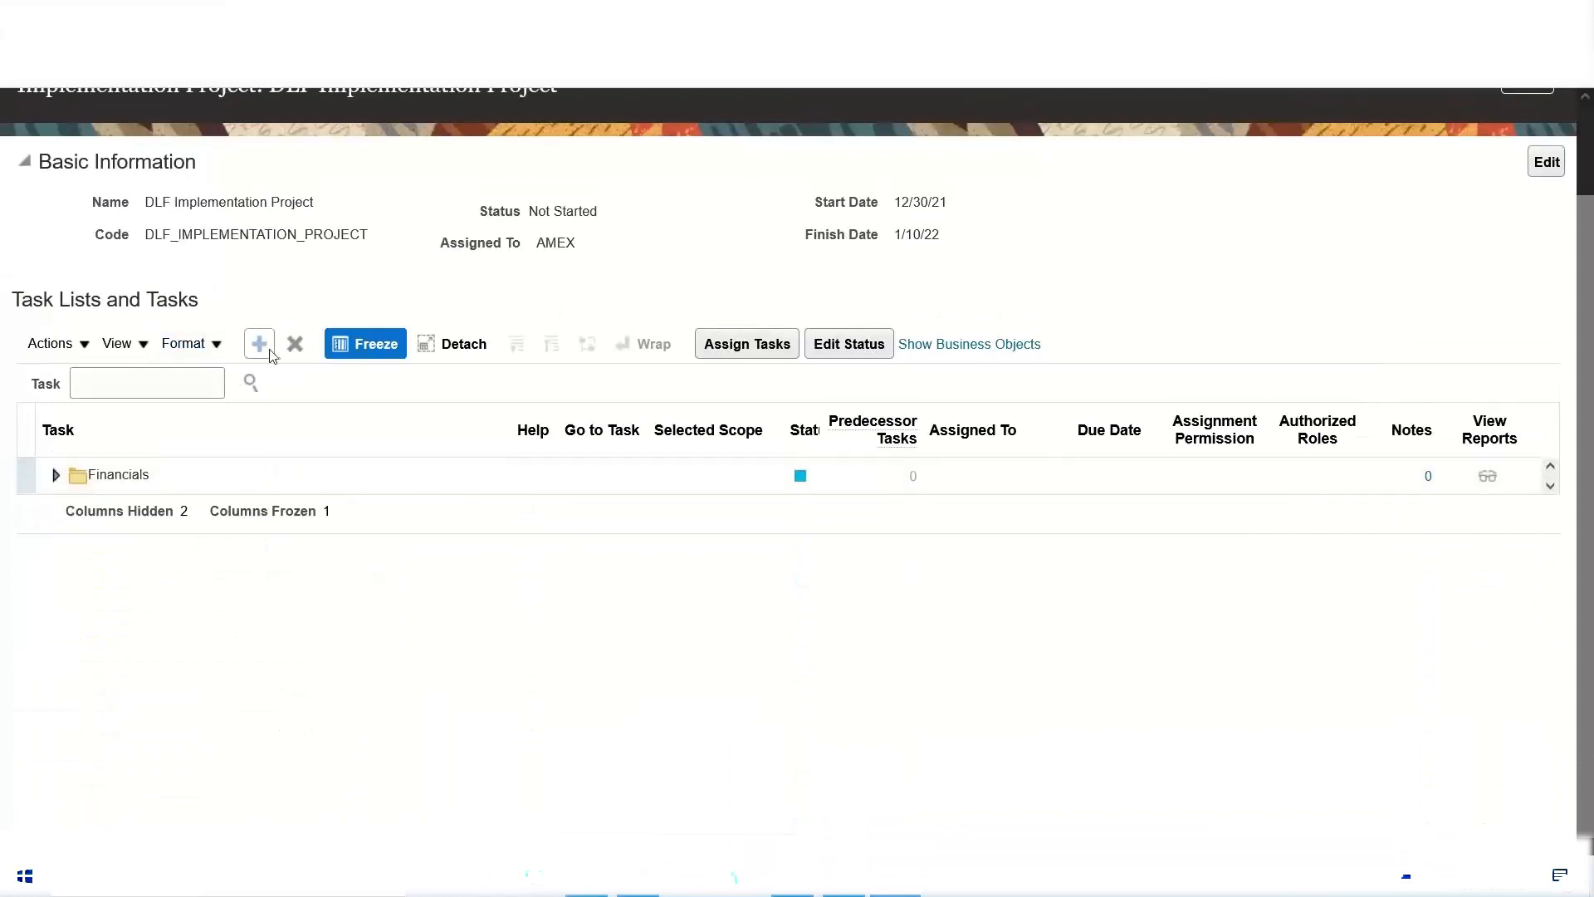
Step: Search the task lists available to add to the DLF project by the name "Define Inv"
click(260, 344)
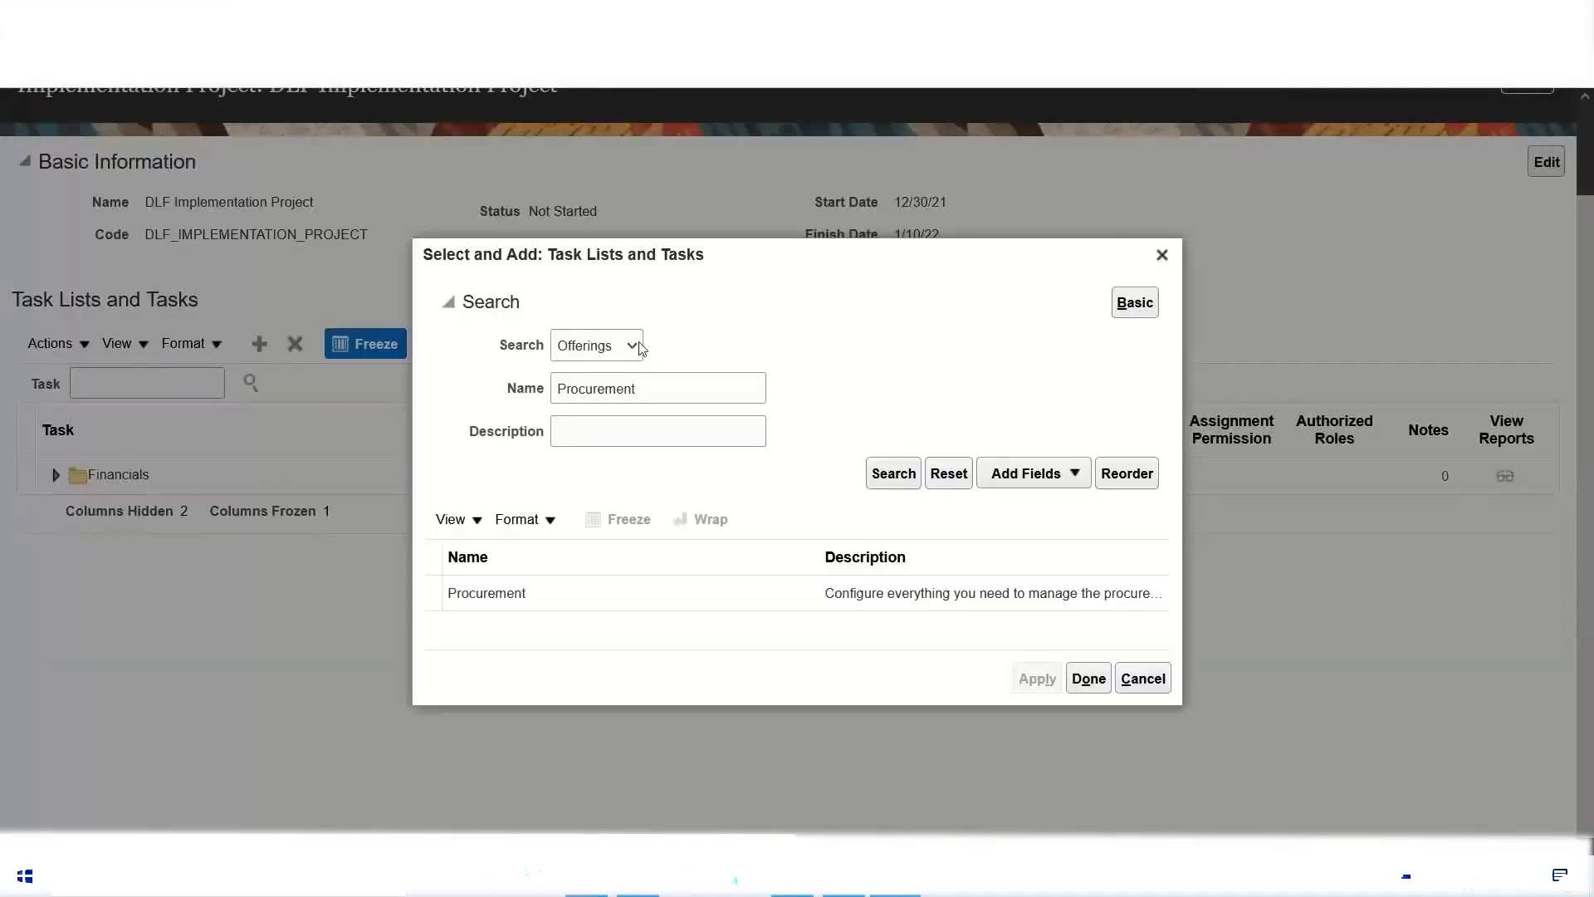
click(634, 348)
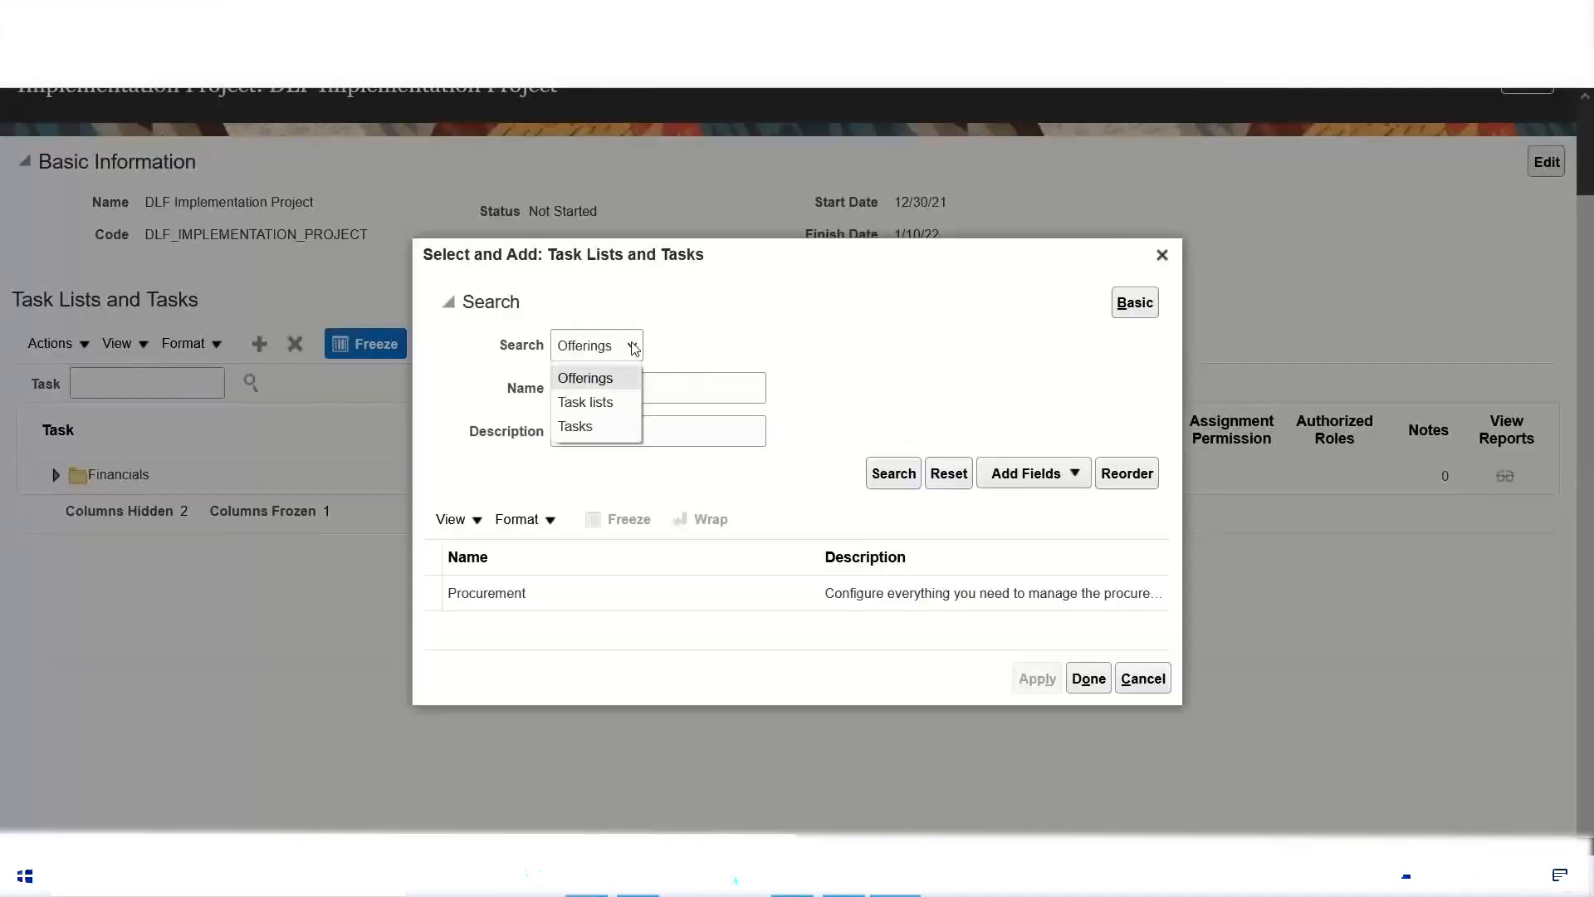
click(619, 405)
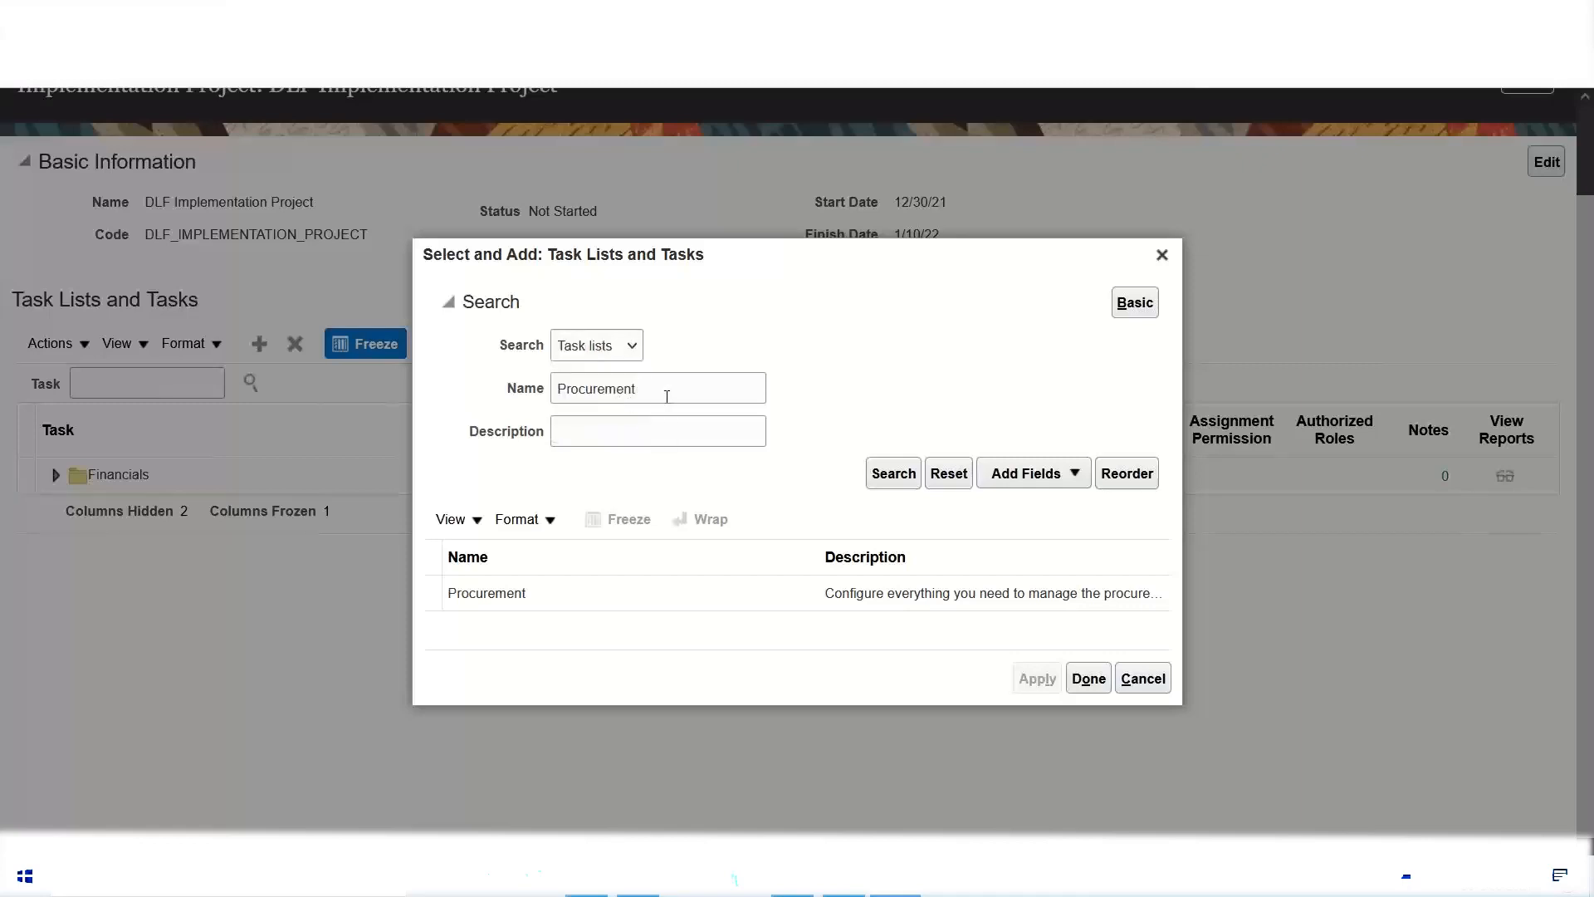
drag(667, 396, 431, 453)
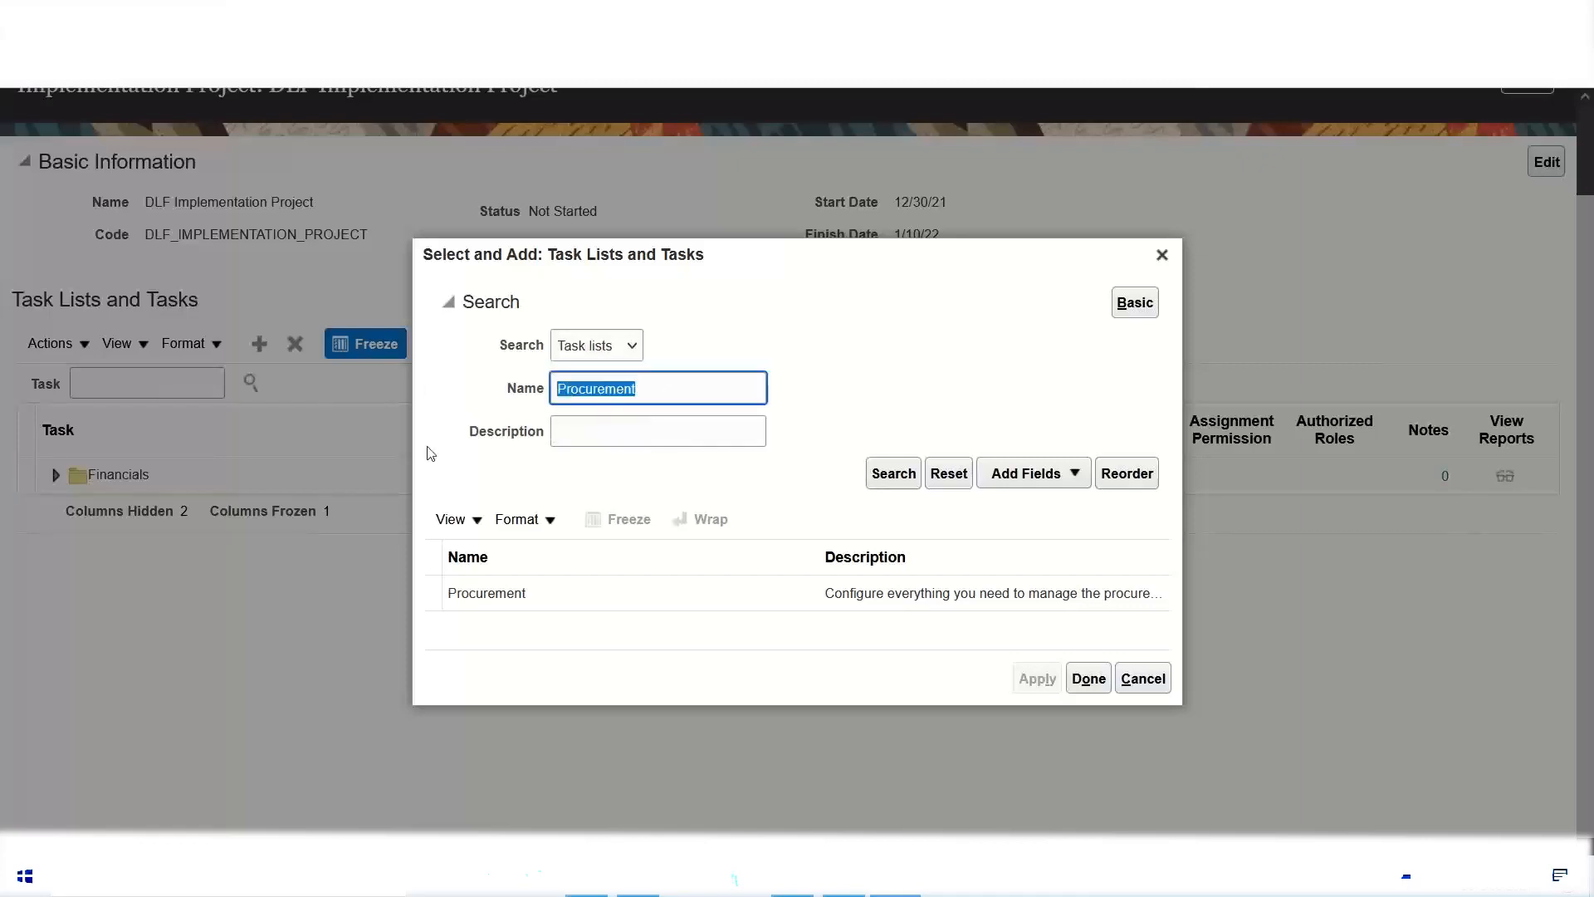
text(Define Inv)
click(885, 482)
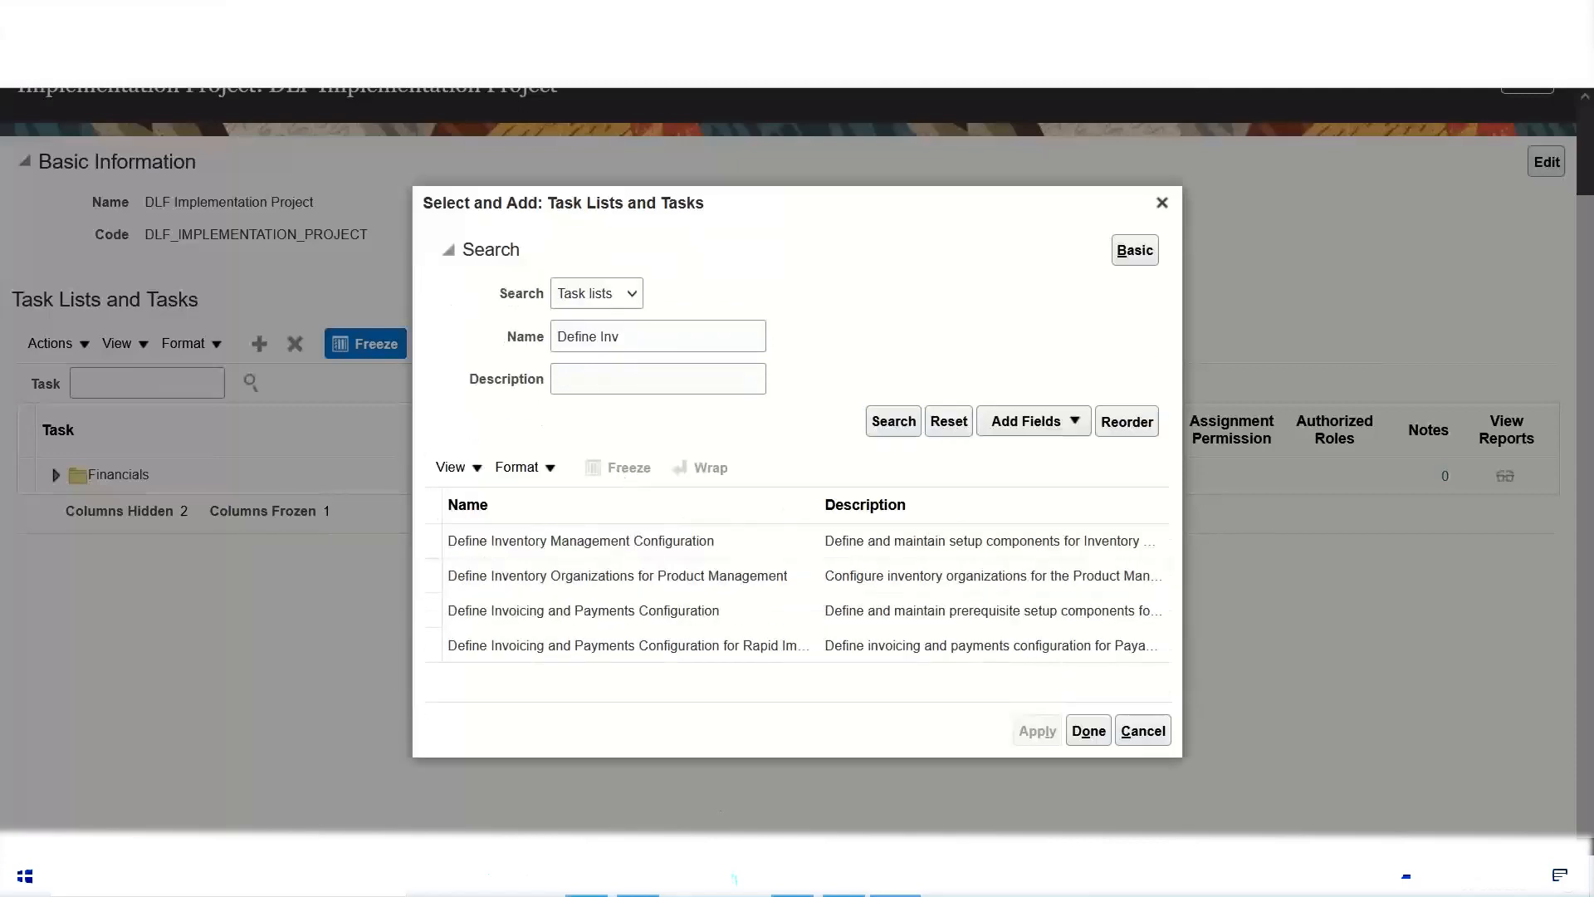
Step: Add the Define Invoicing and Payments Configuration task list to the DLF project and finish adding
click(588, 614)
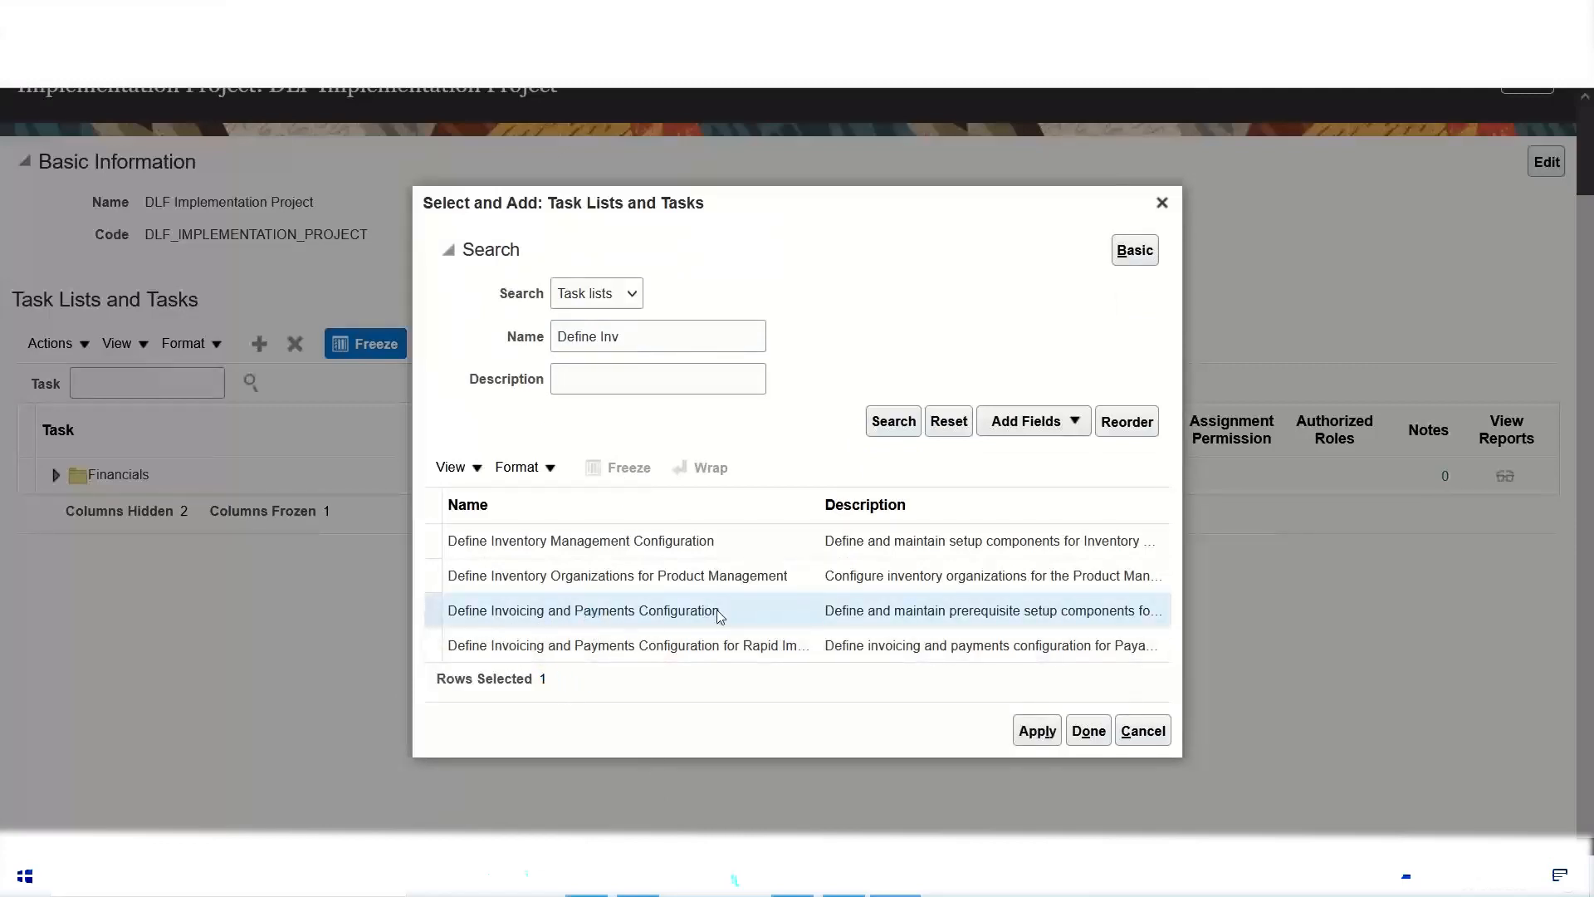
click(1037, 731)
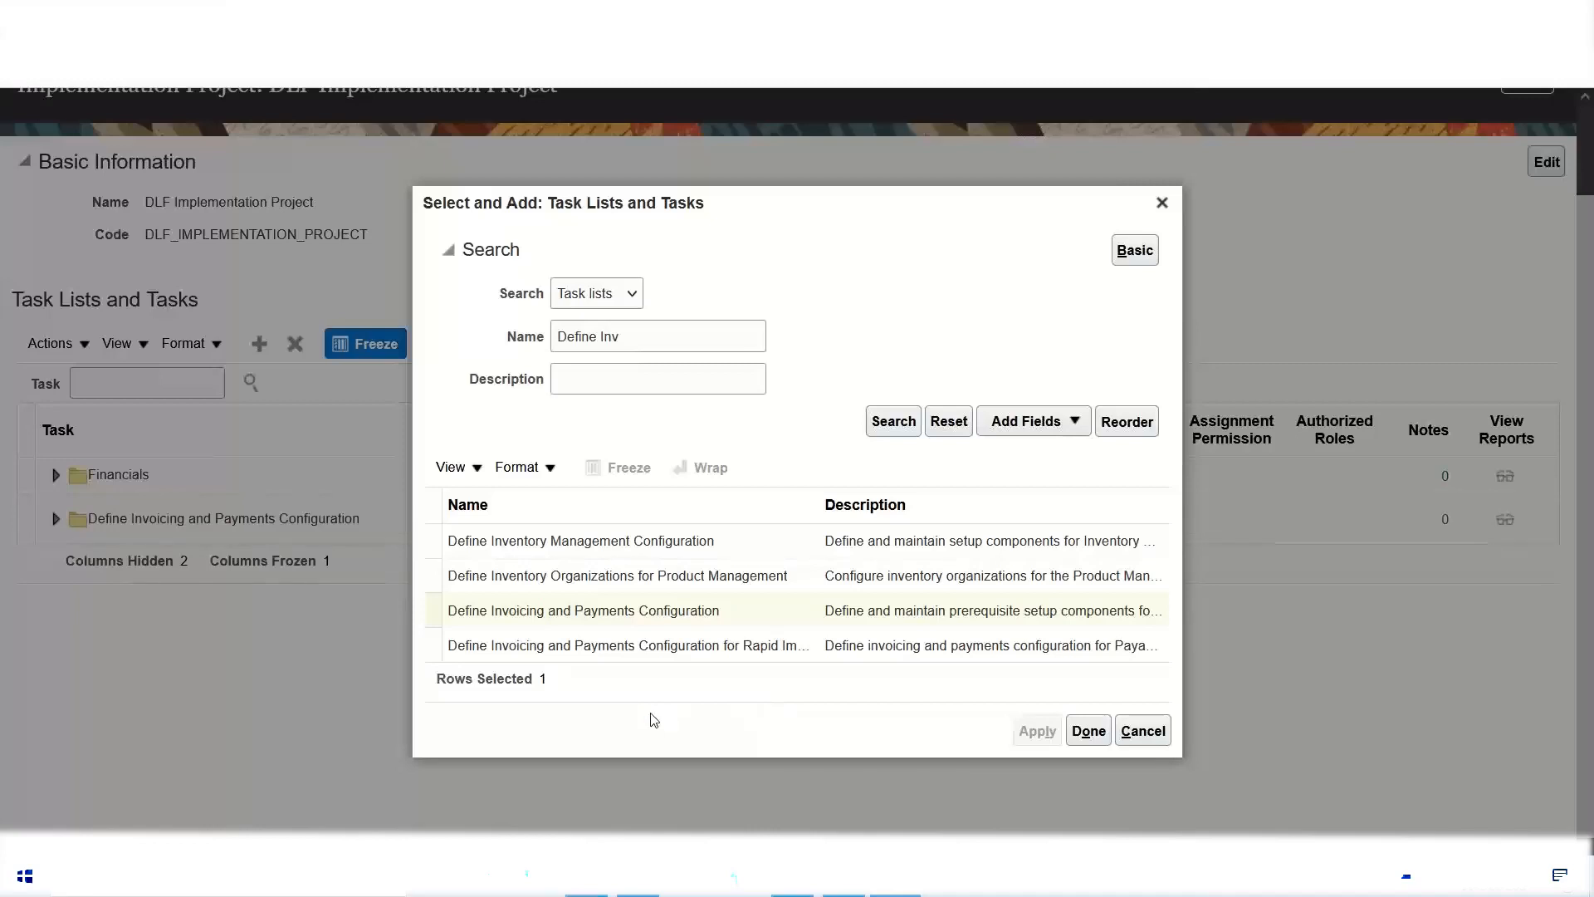
click(1089, 730)
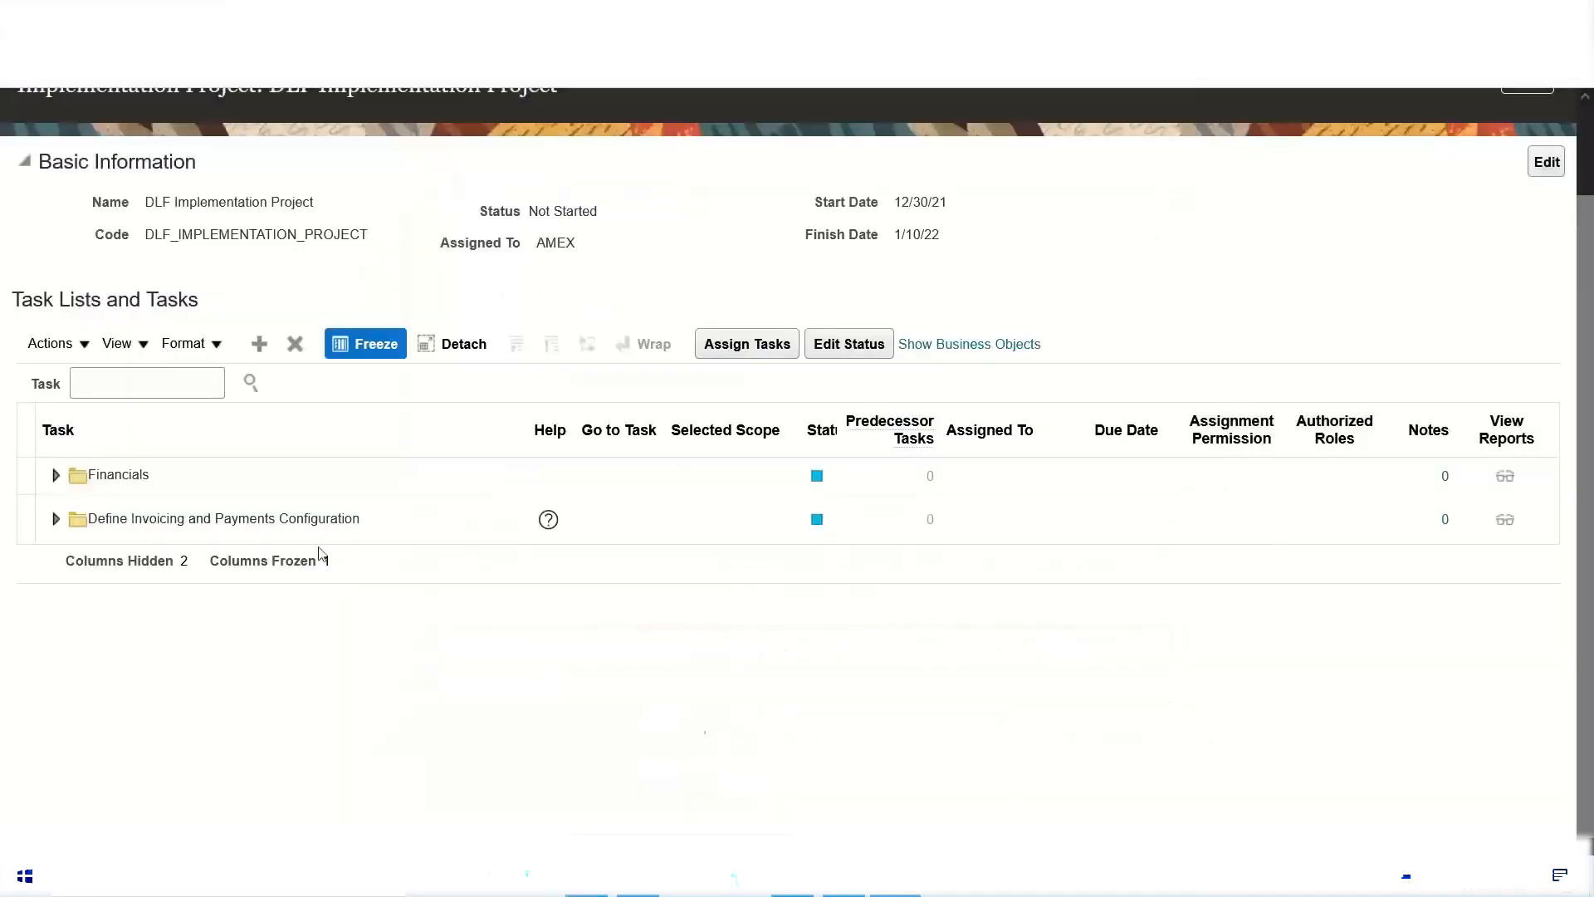
Step: Remove the Financials offering and the Define Invoicing and Payments Configuration task list from the DLF project
click(125, 482)
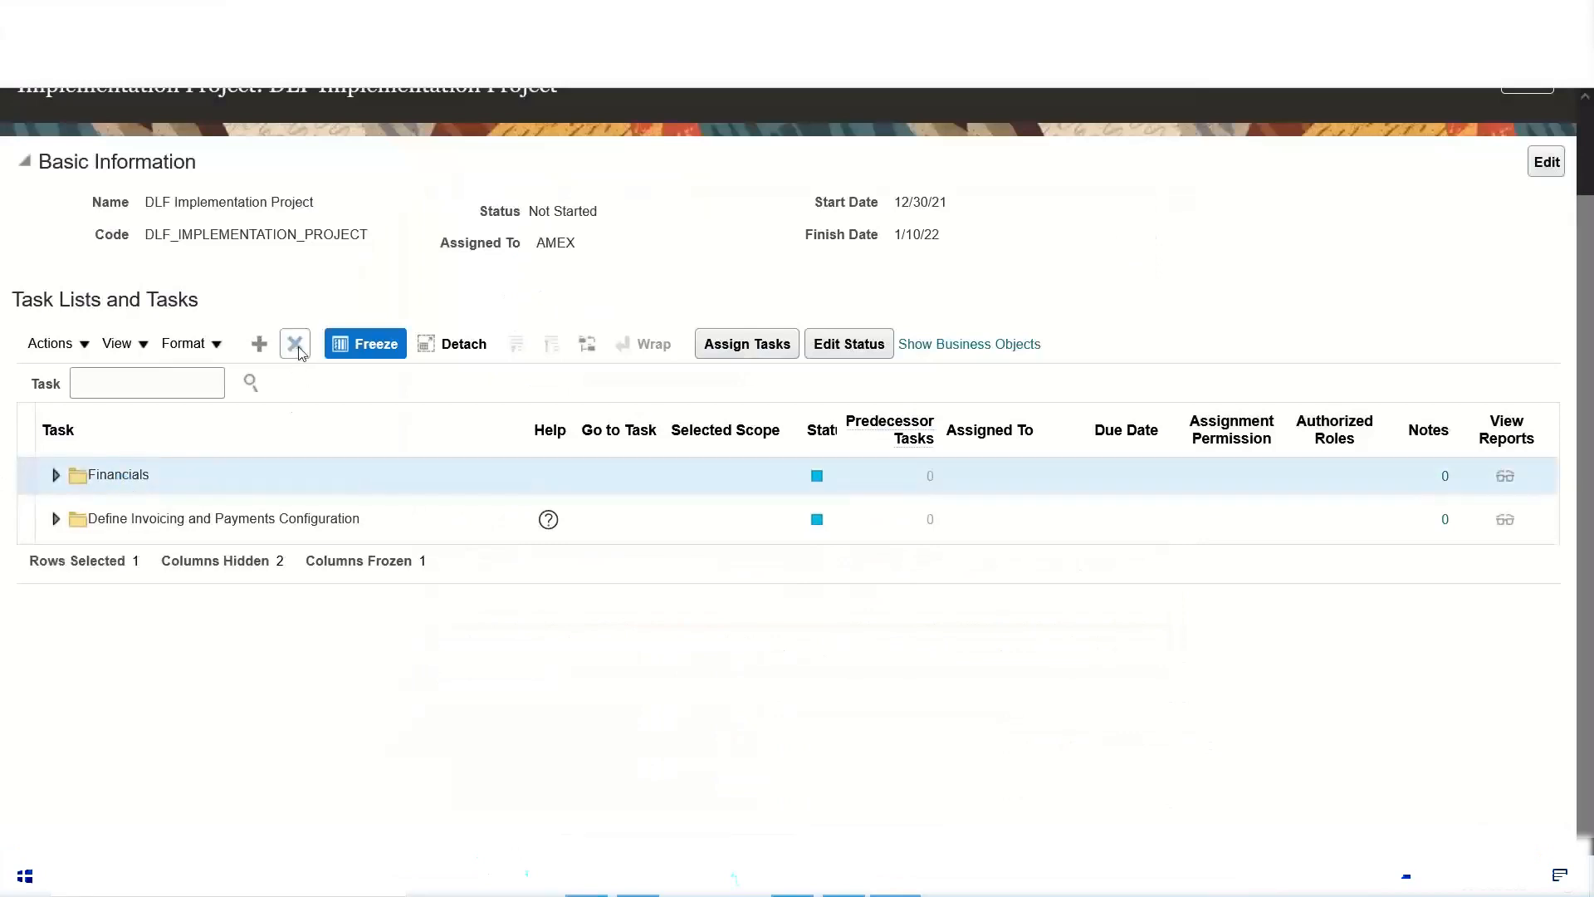
click(56, 475)
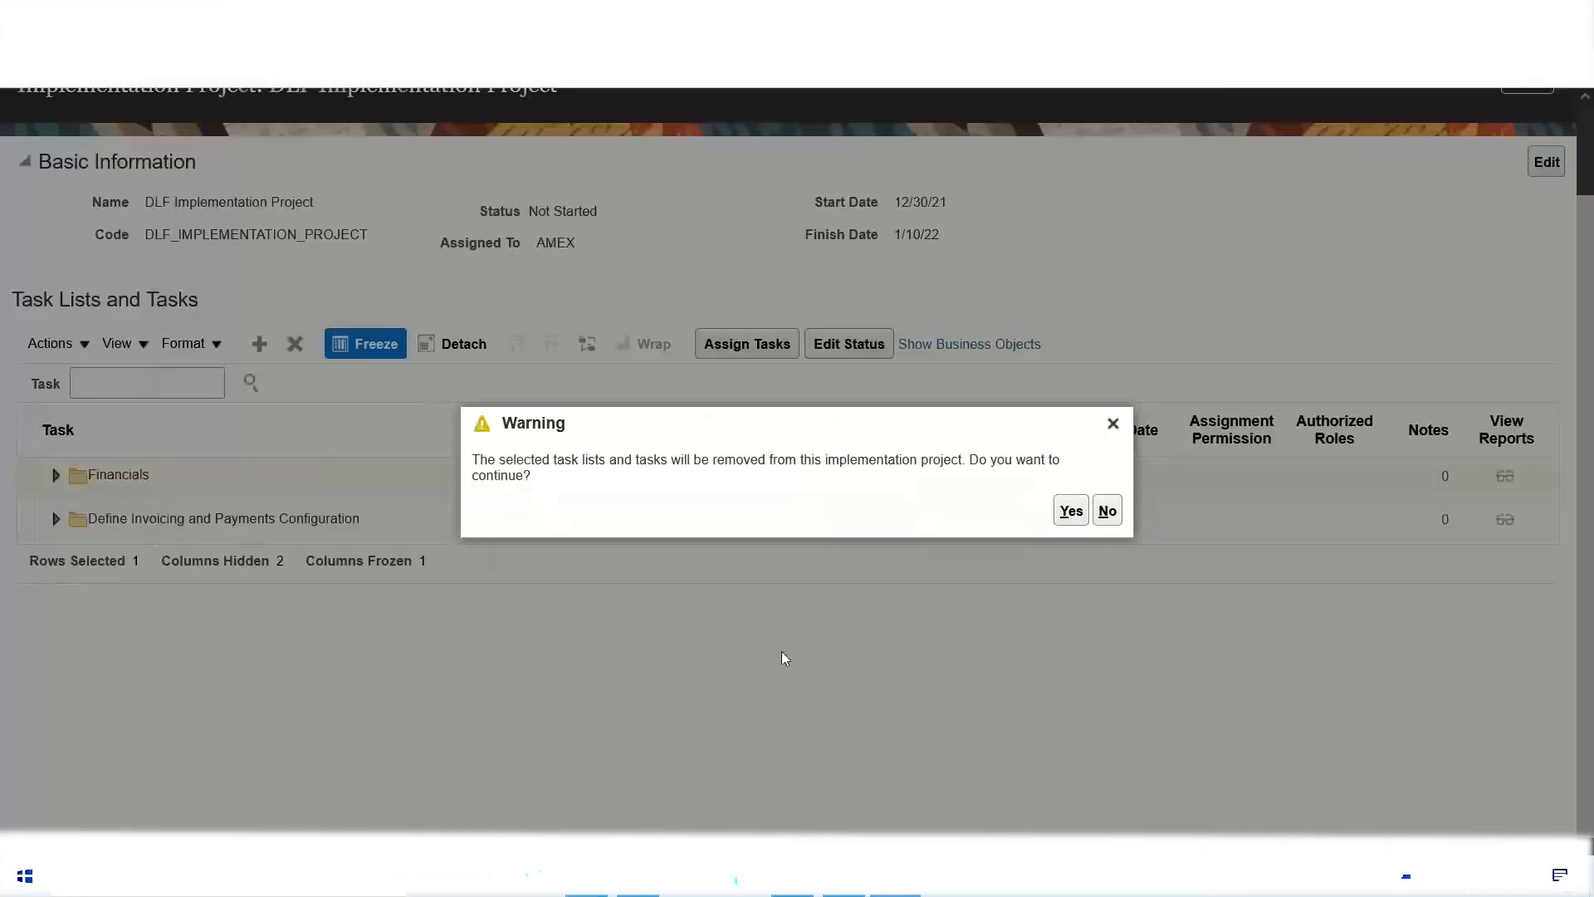
click(1064, 512)
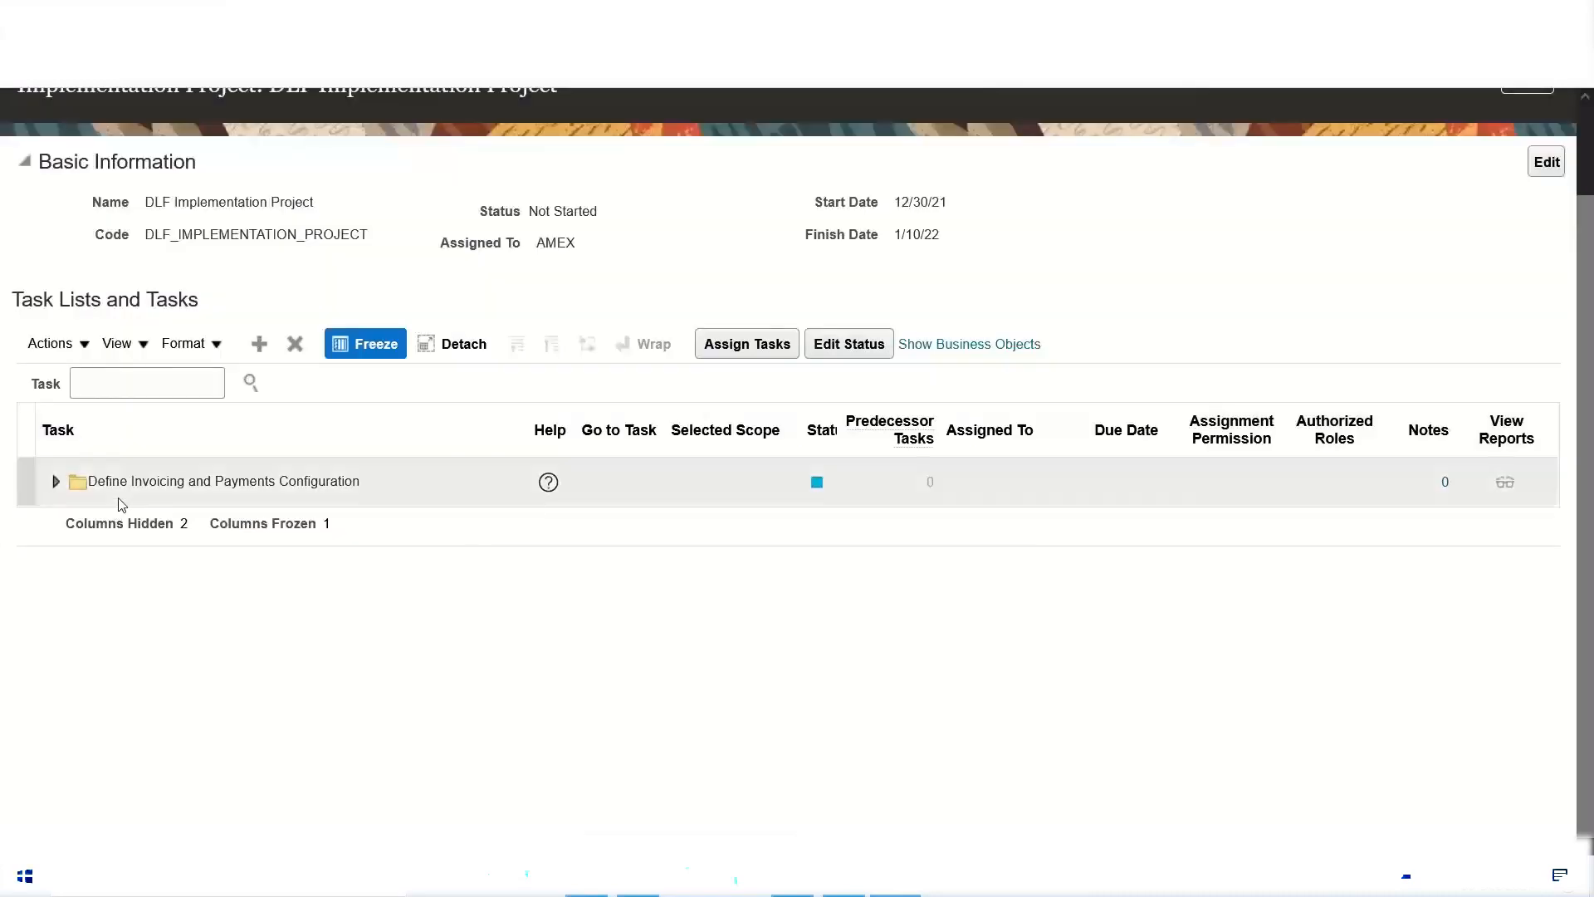
click(175, 490)
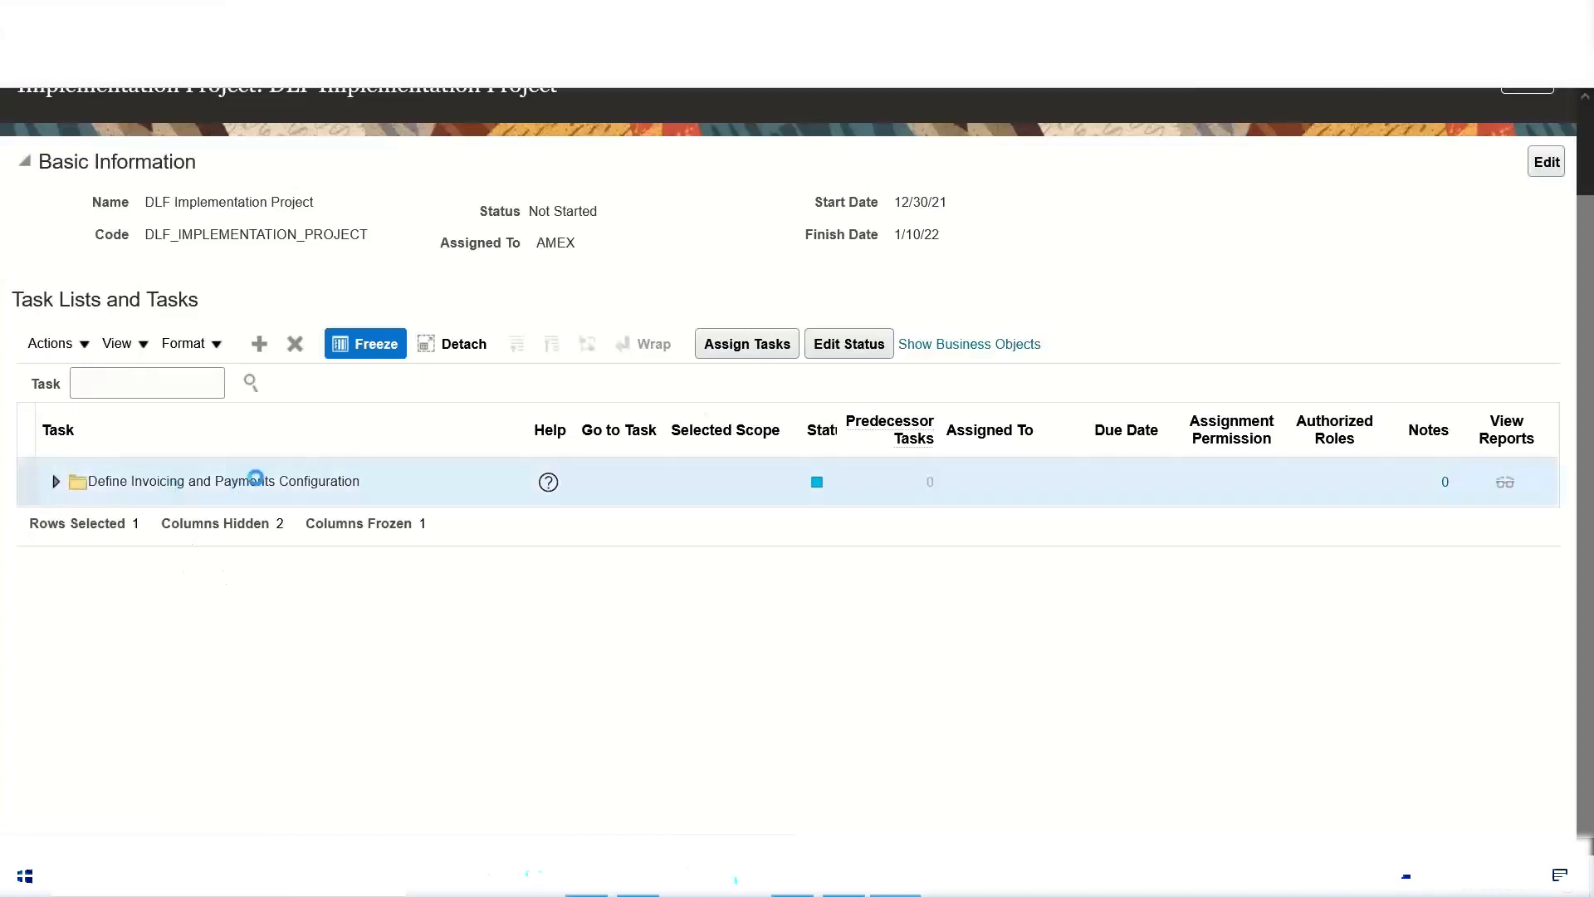
click(295, 342)
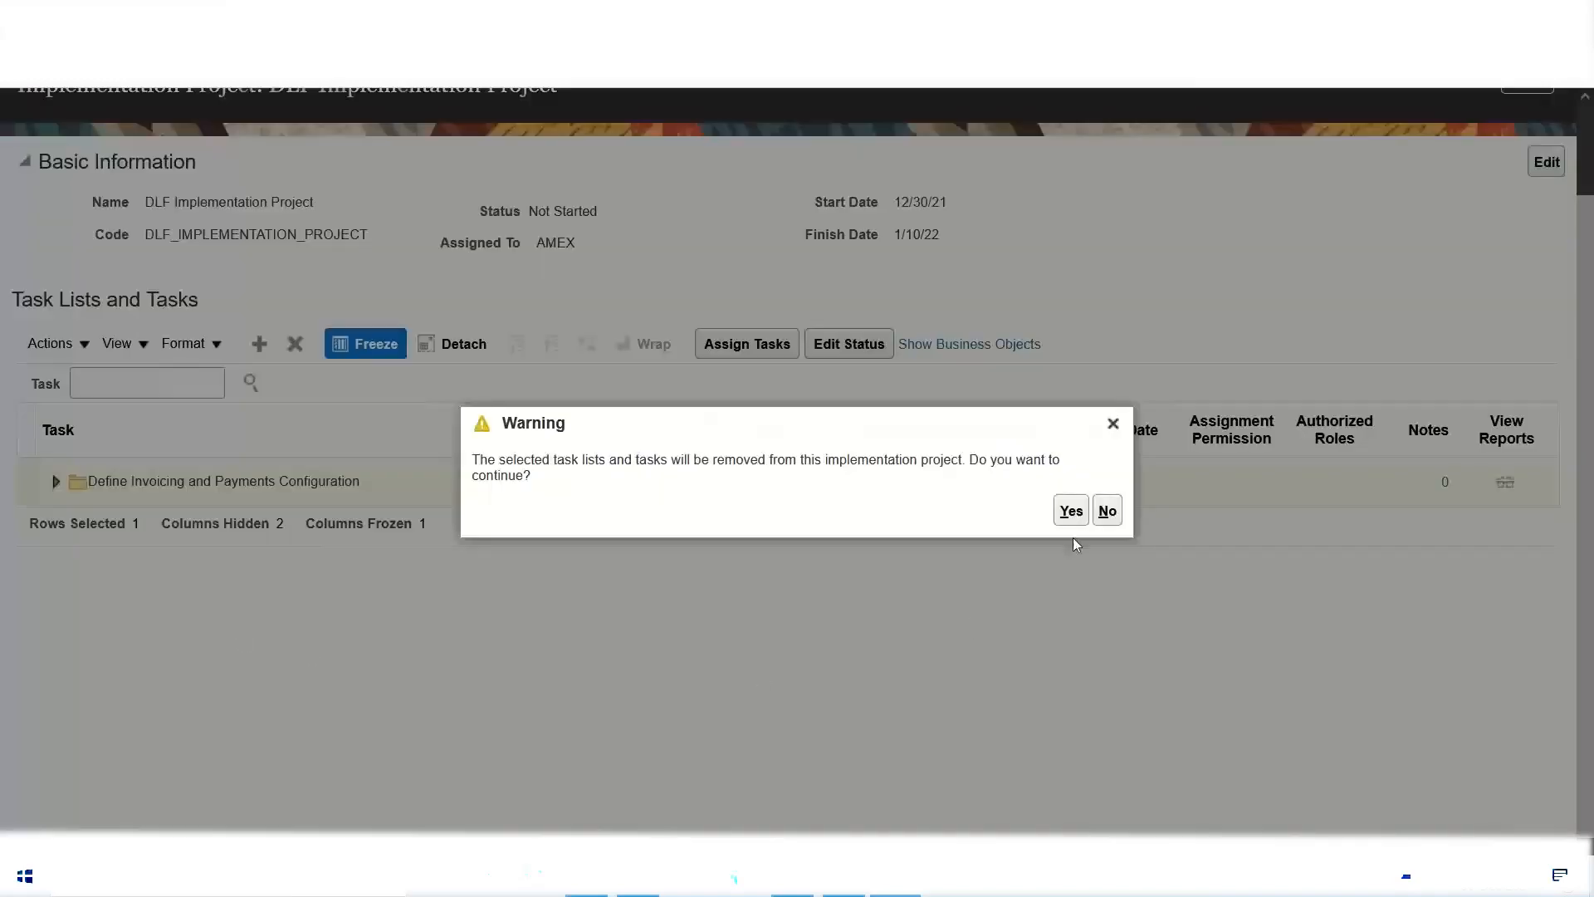
click(1072, 511)
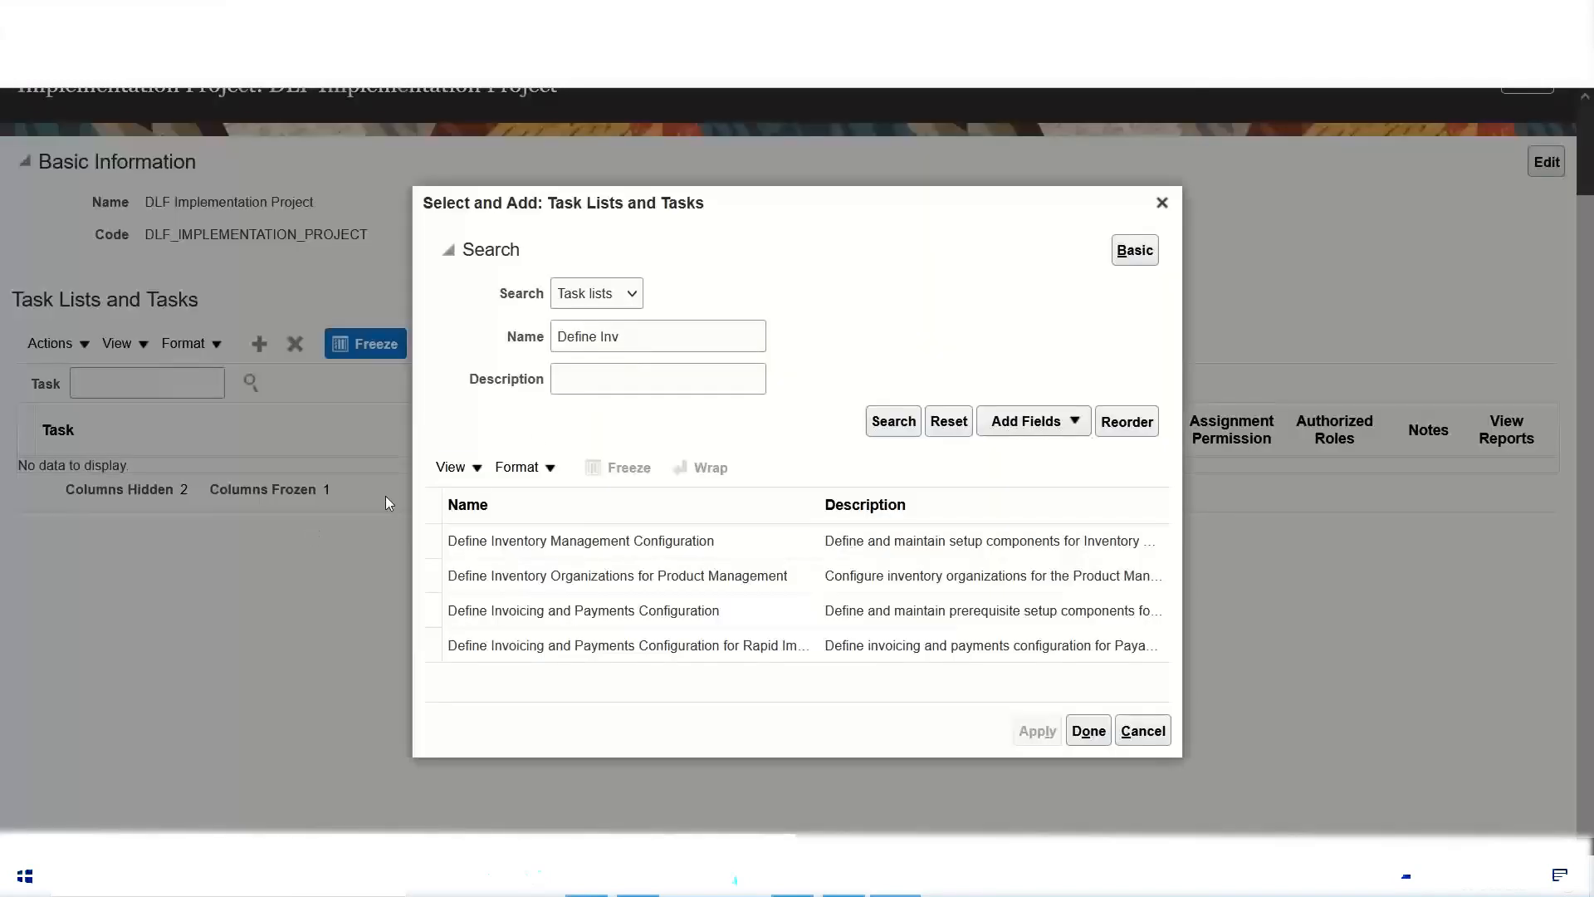
Step: Search the offerings for Financials and add that offering to the DLF project's task lists and tasks
click(634, 295)
click(585, 325)
click(651, 337)
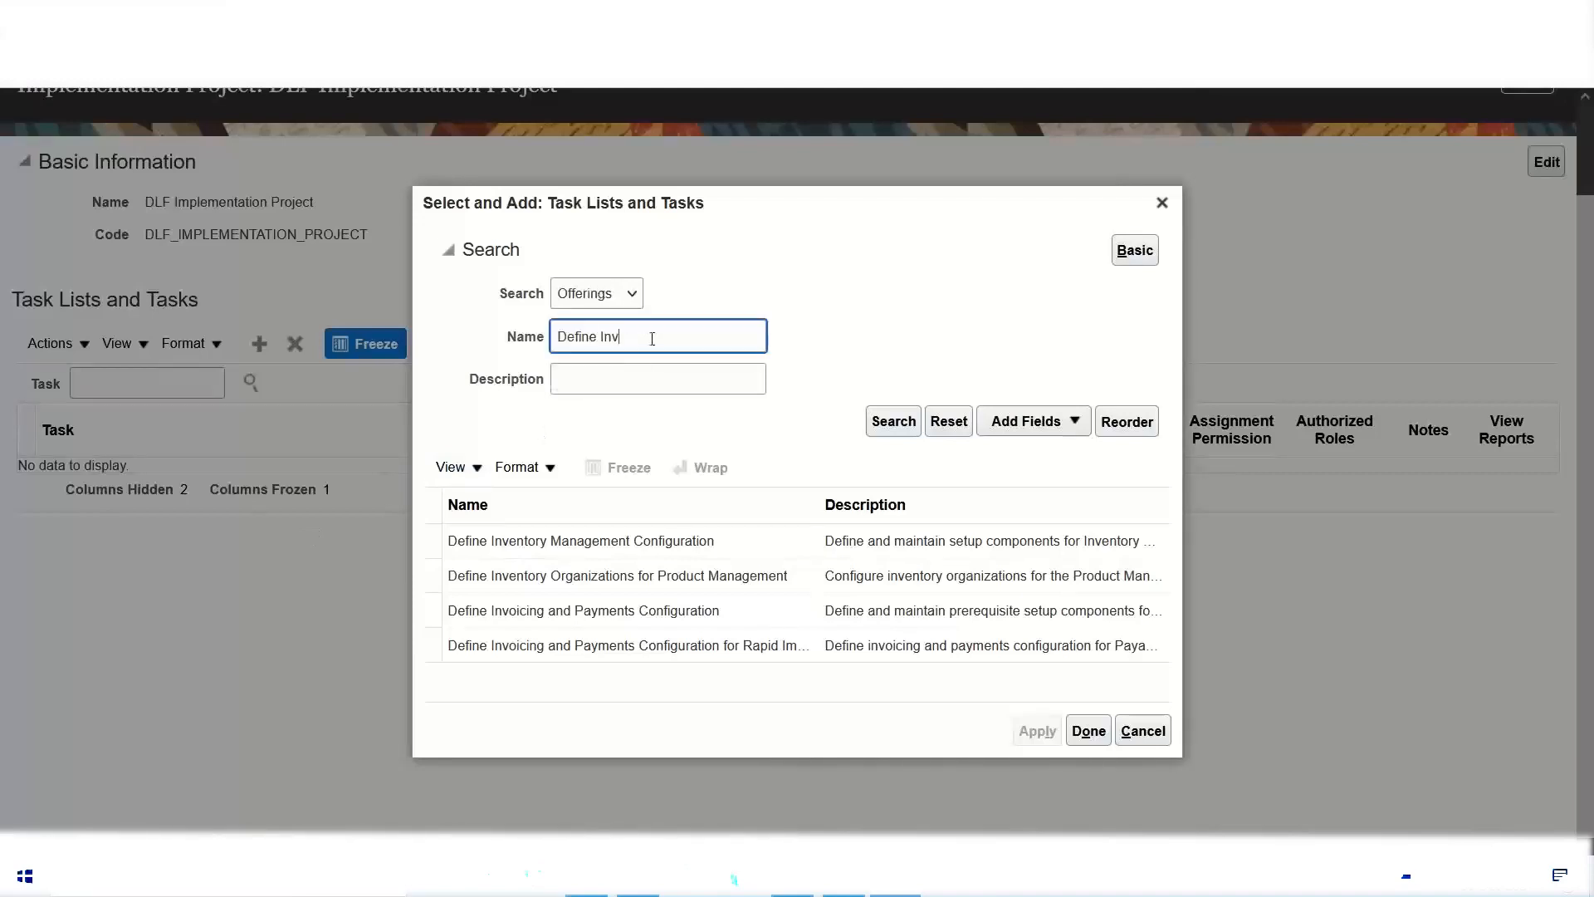
key(ctrl+a)
text(f)
click(588, 365)
click(885, 426)
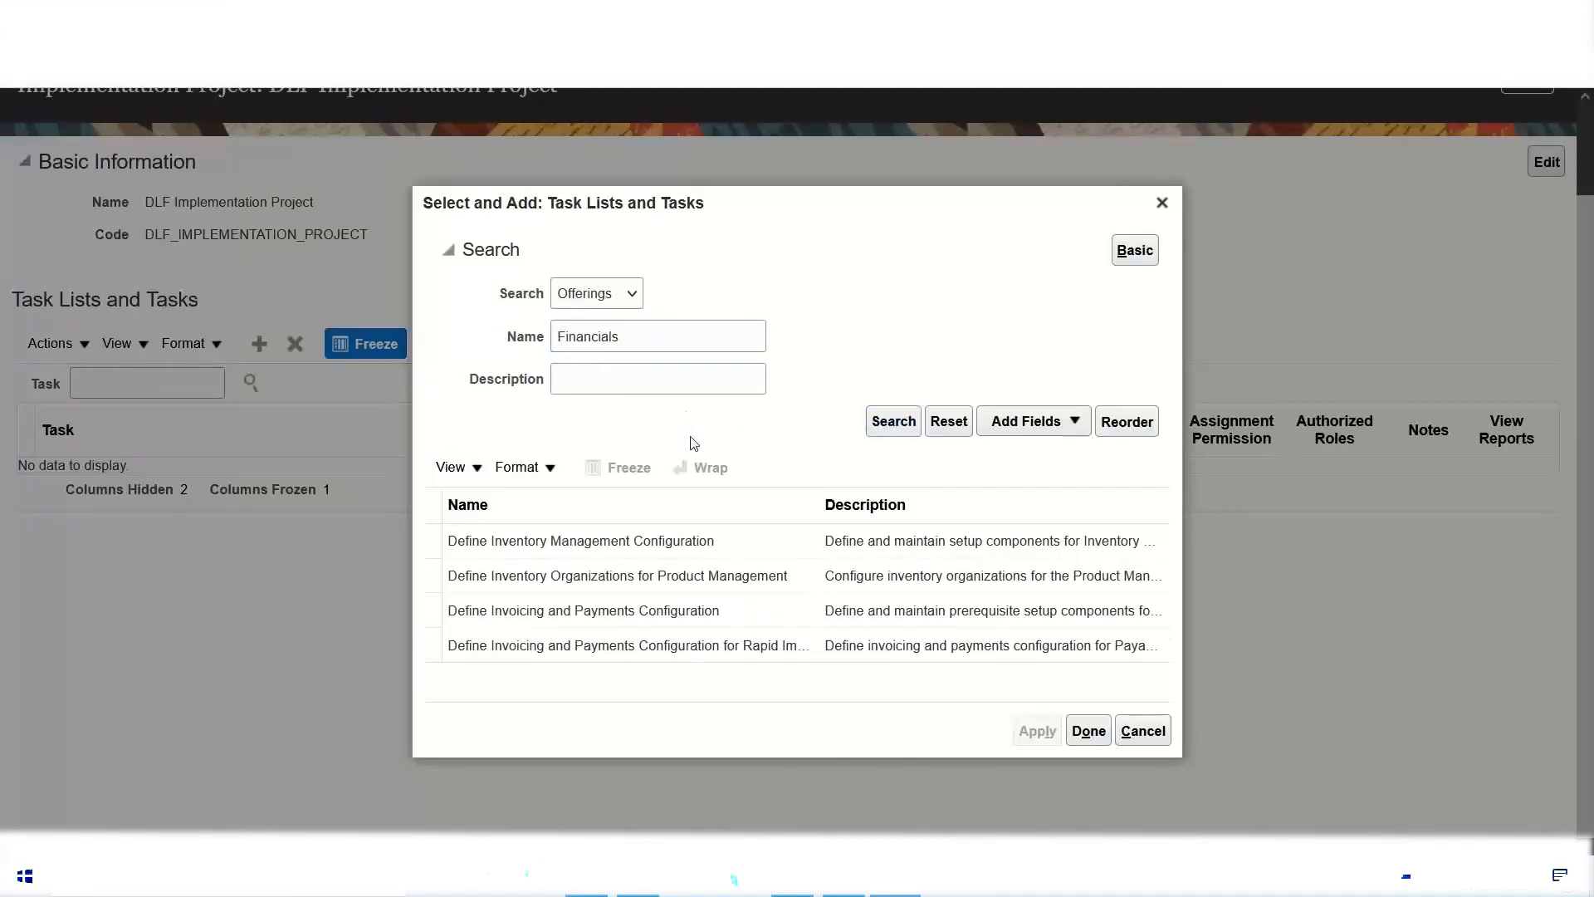
click(496, 594)
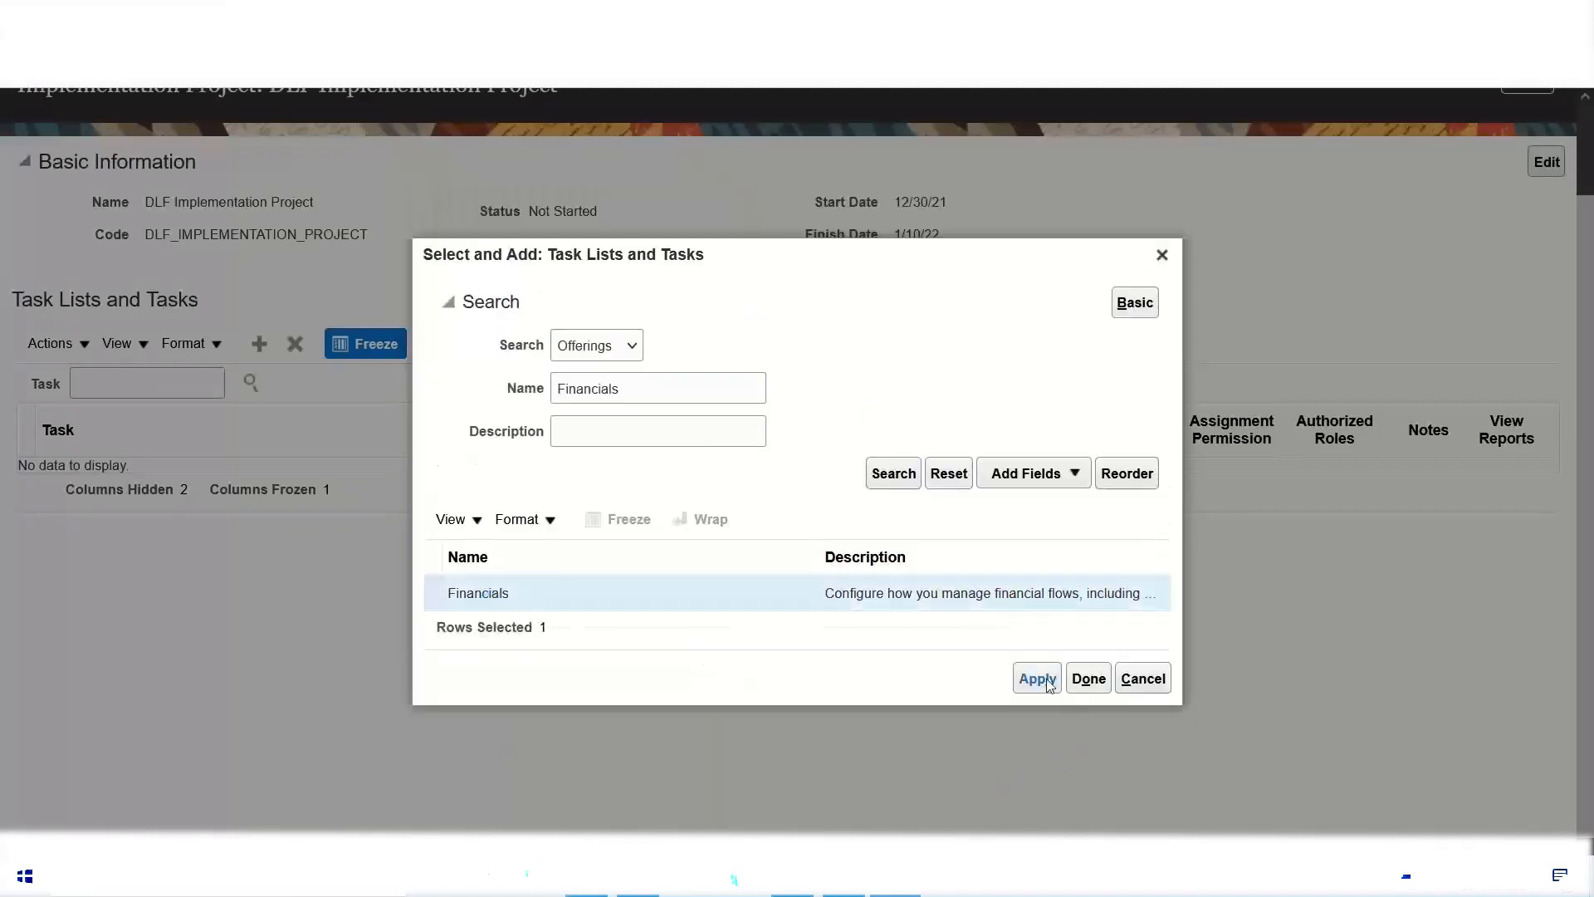
click(1048, 684)
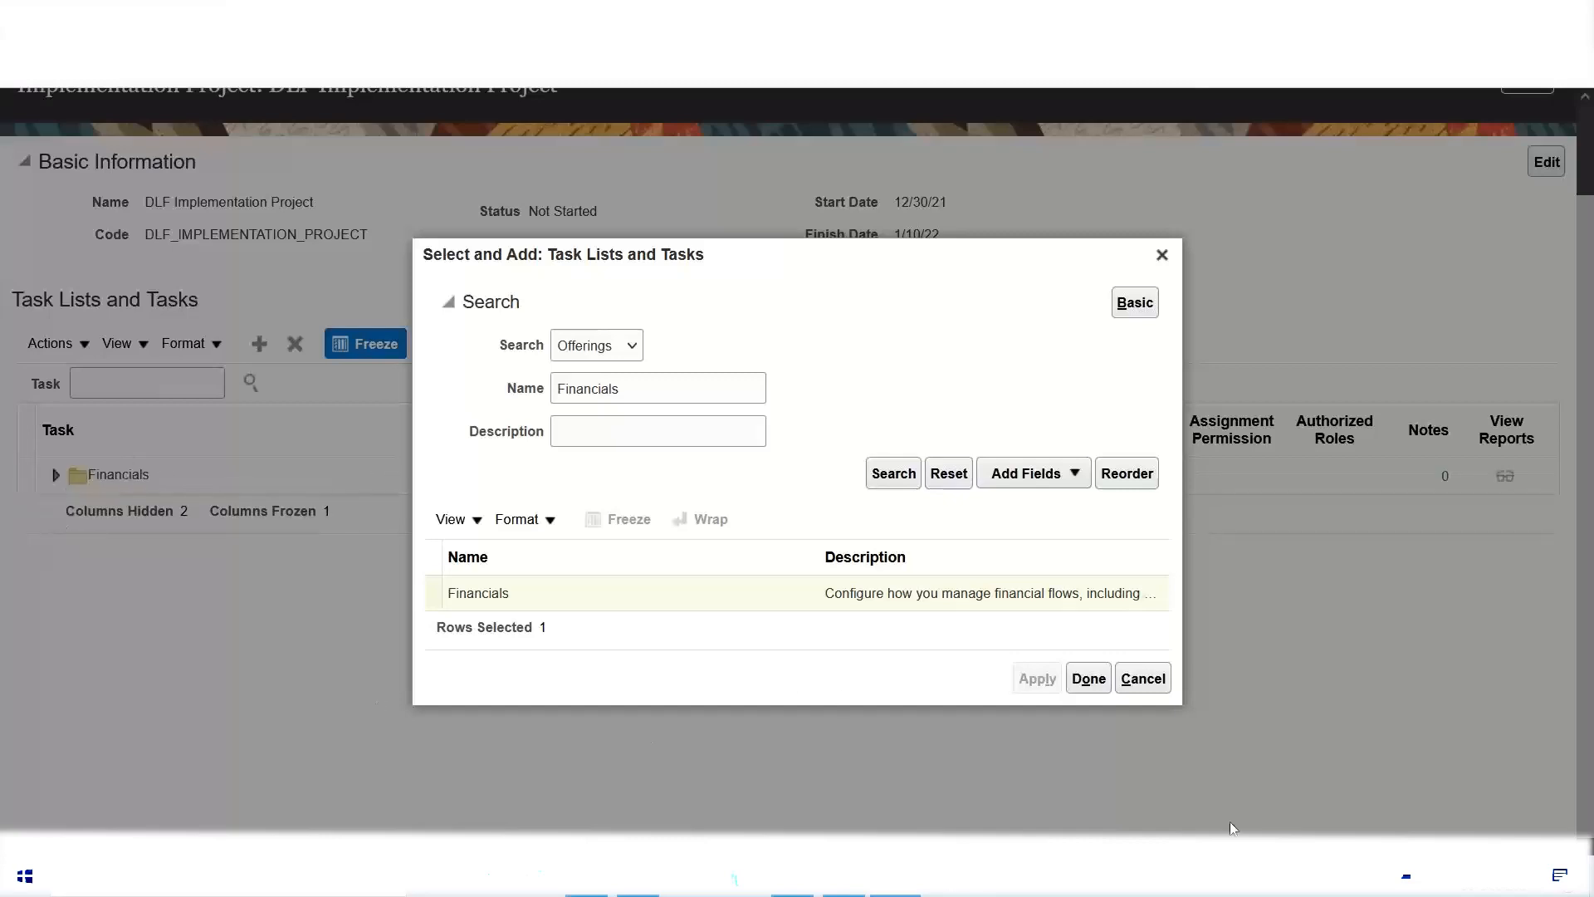
click(1089, 678)
Step: Return to the list of implementation projects and reopen the DLF Implementation Project
scroll(406, 621, up, 2)
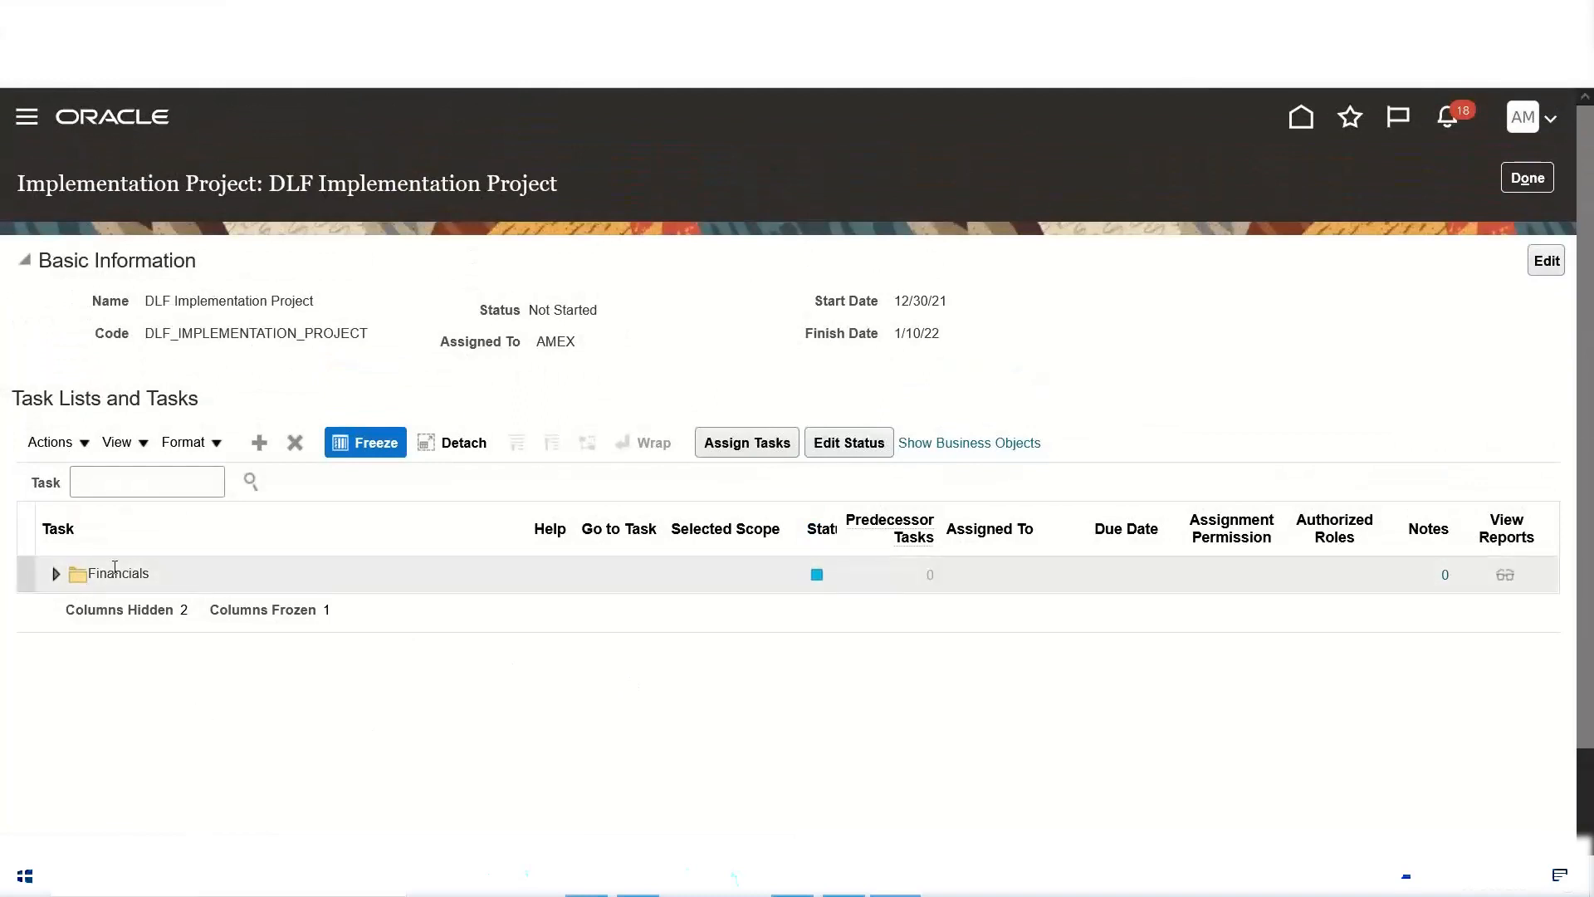
click(1527, 179)
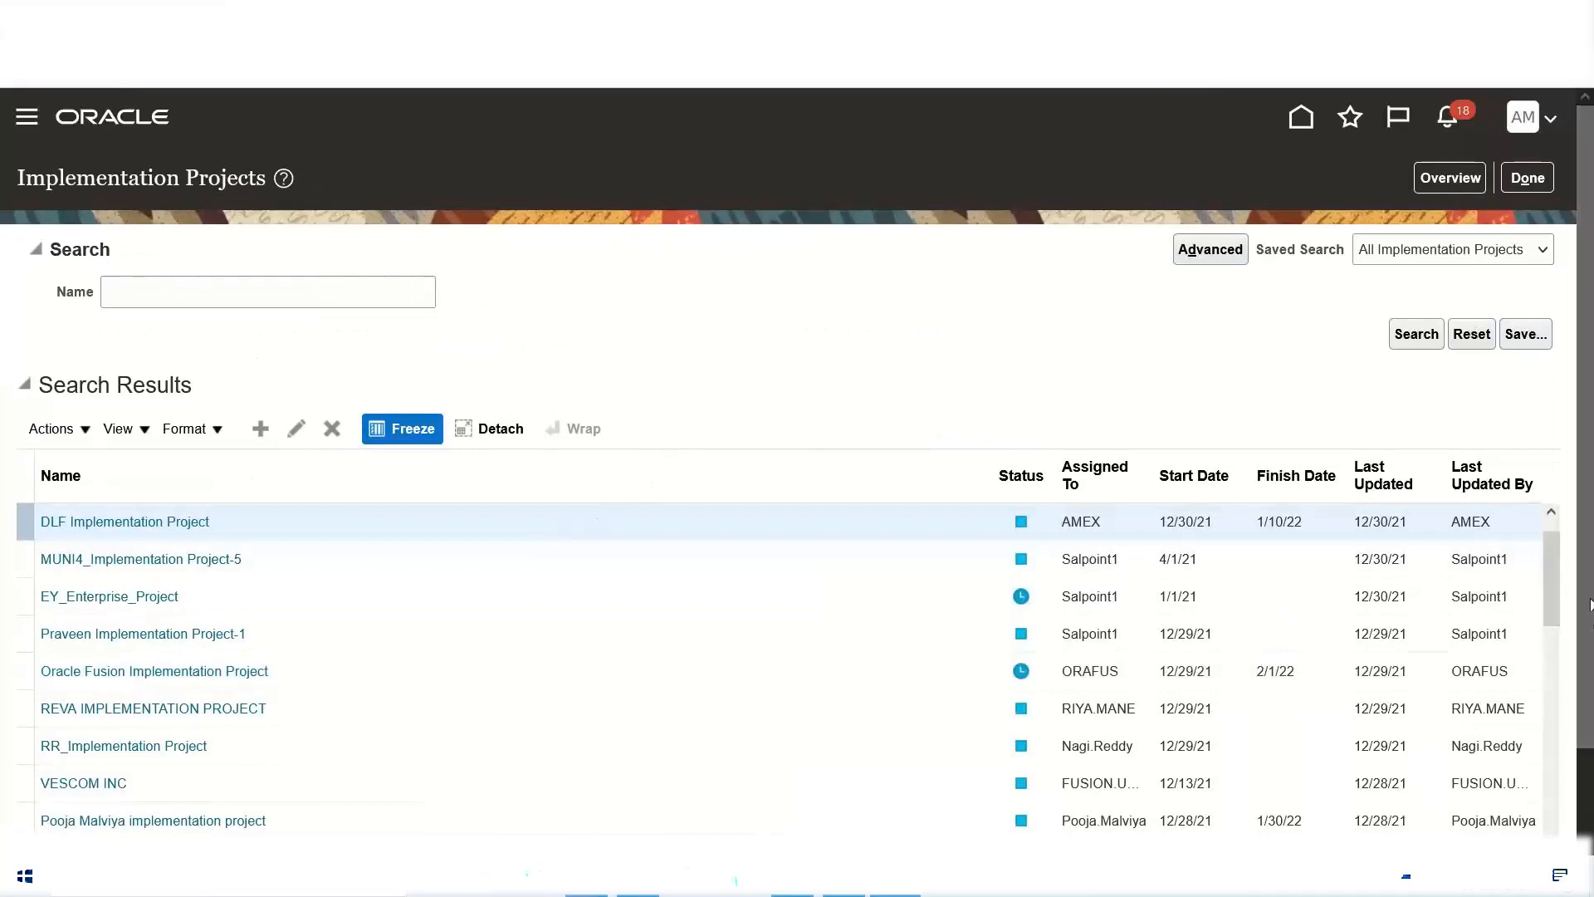
click(1557, 515)
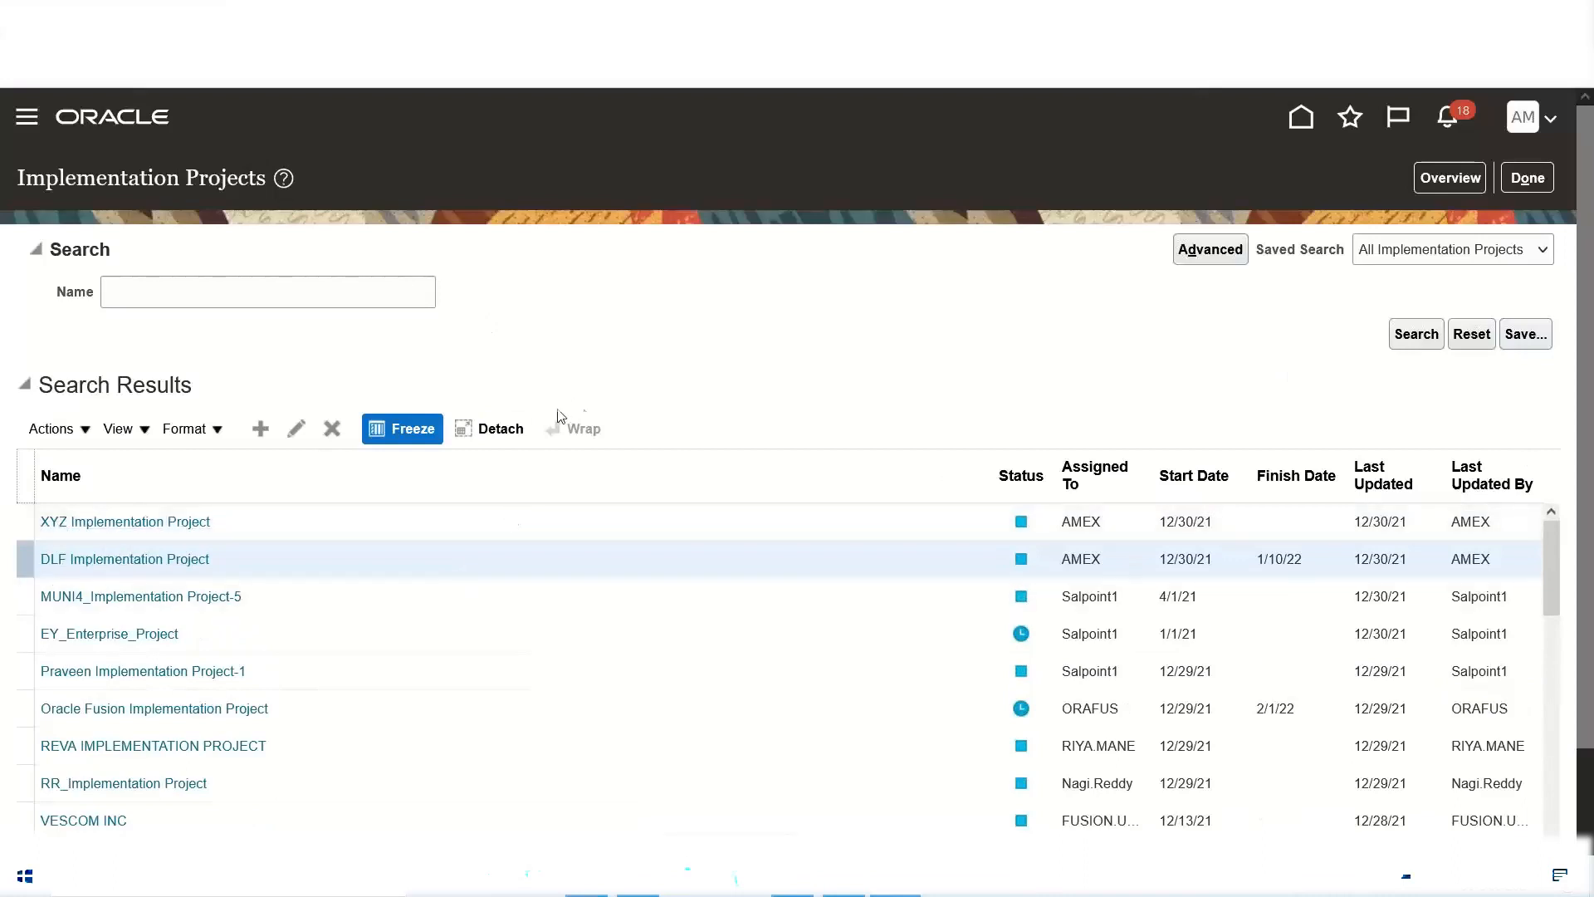
click(97, 562)
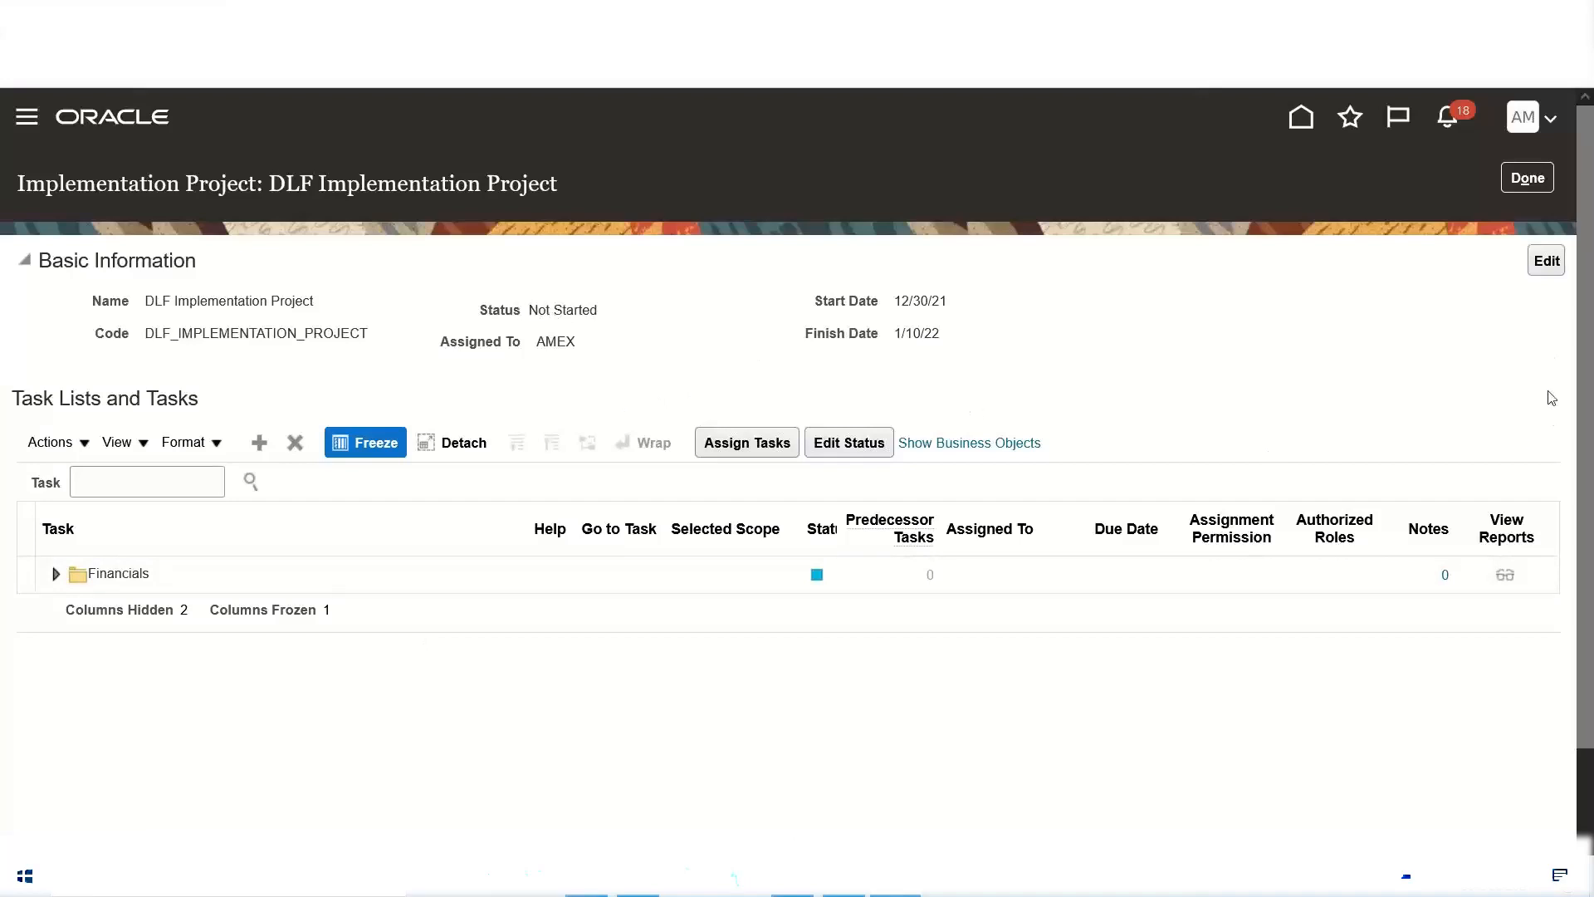
Step: Edit the DLF project's basic information, set its status to In Progress and check the assignee choices
triple_click(134, 263)
click(1546, 262)
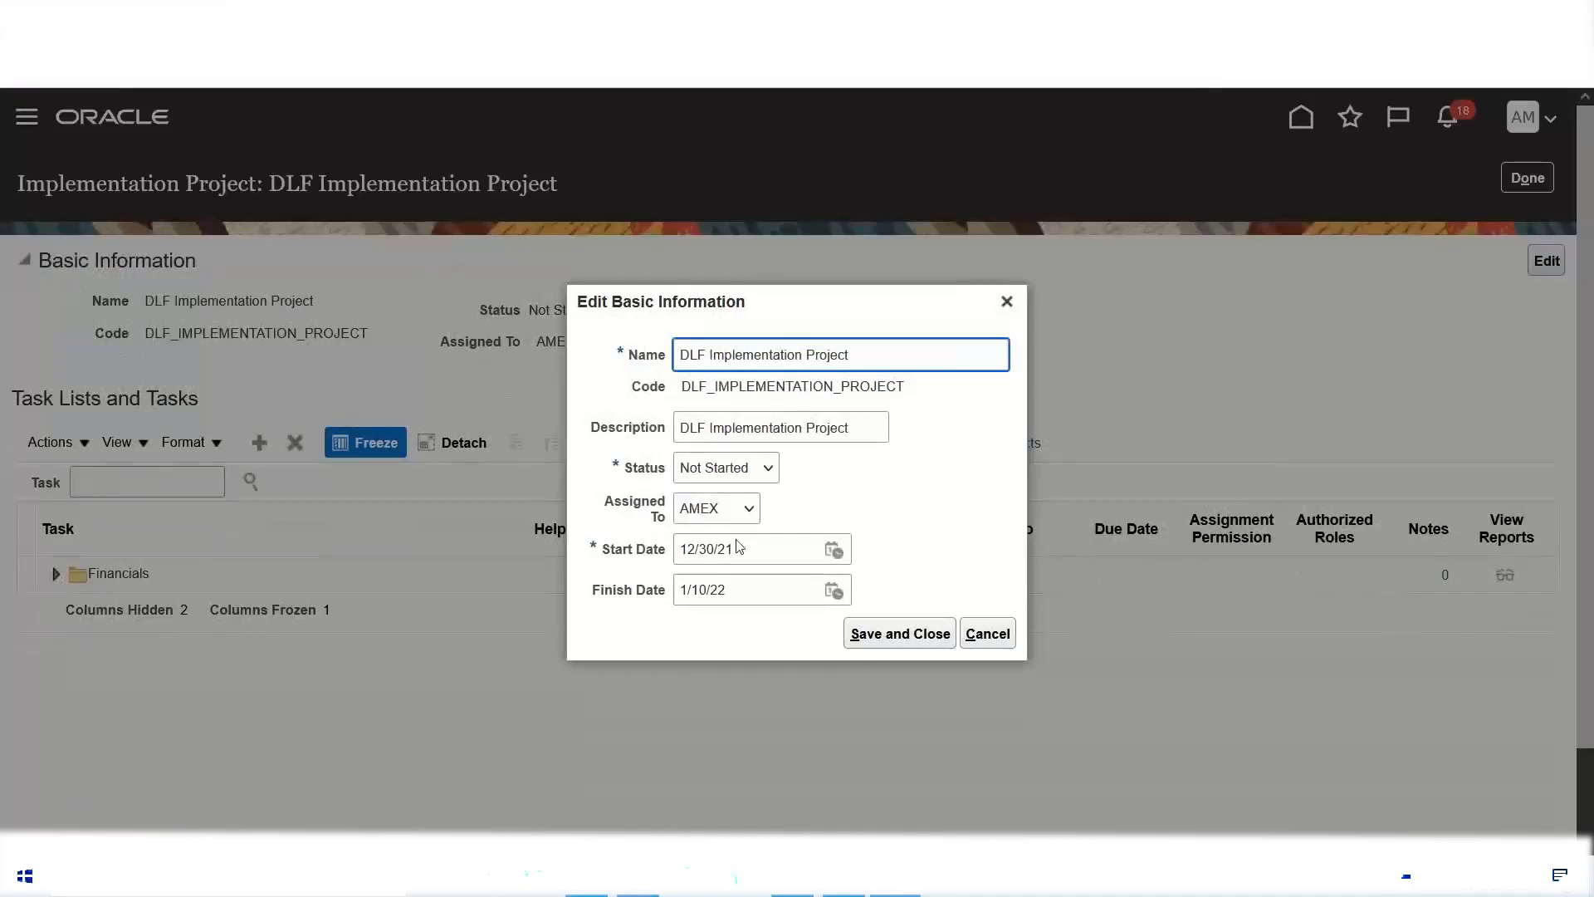
click(769, 468)
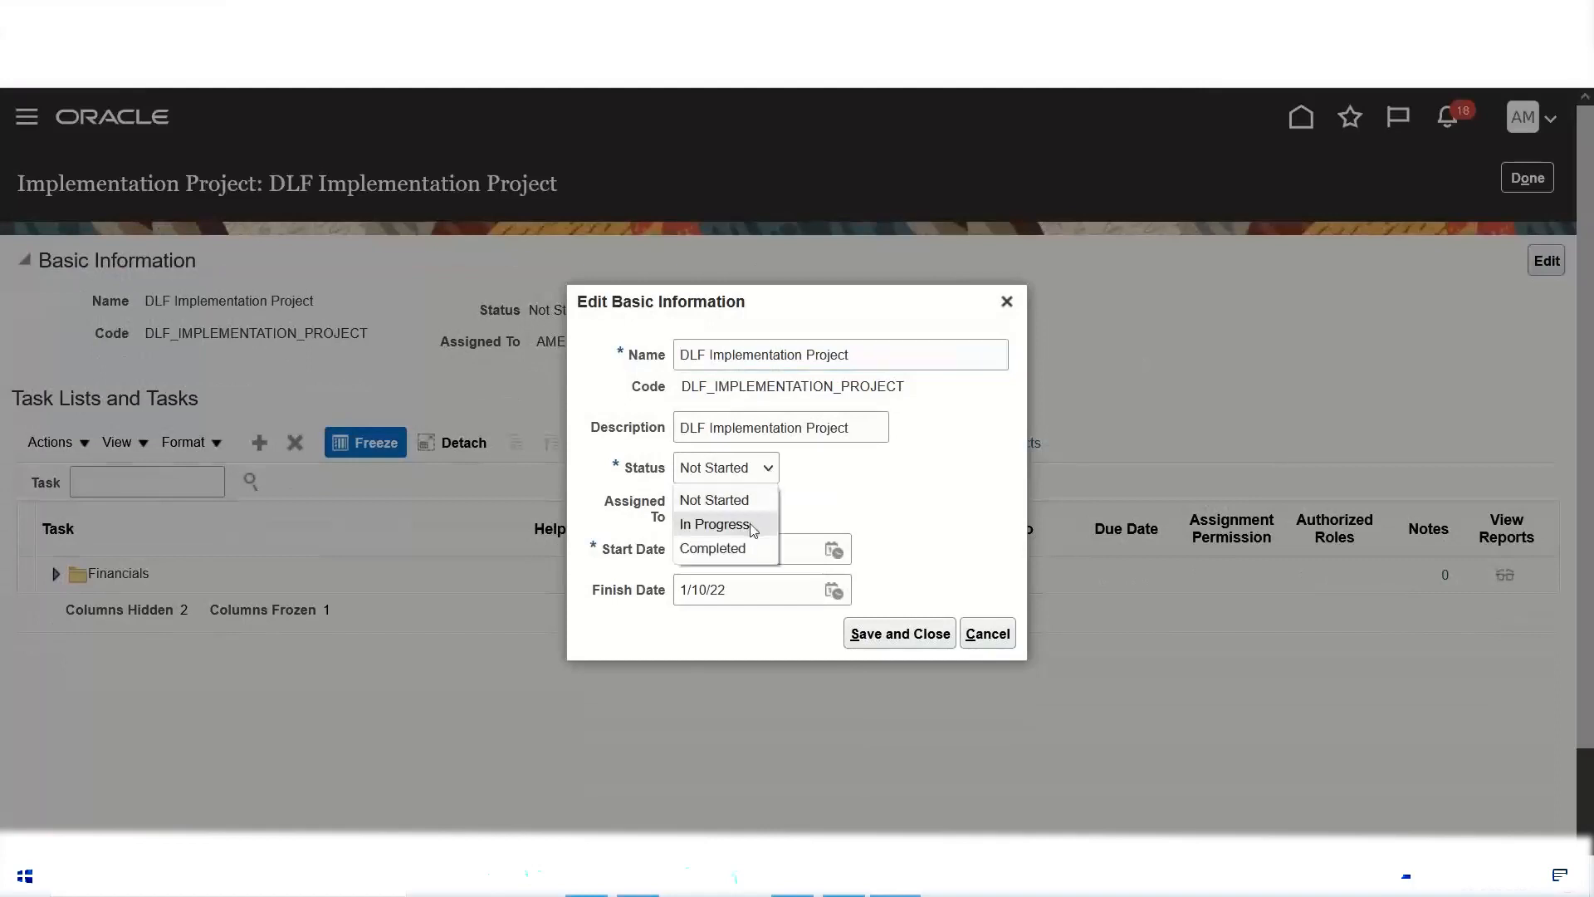
click(753, 525)
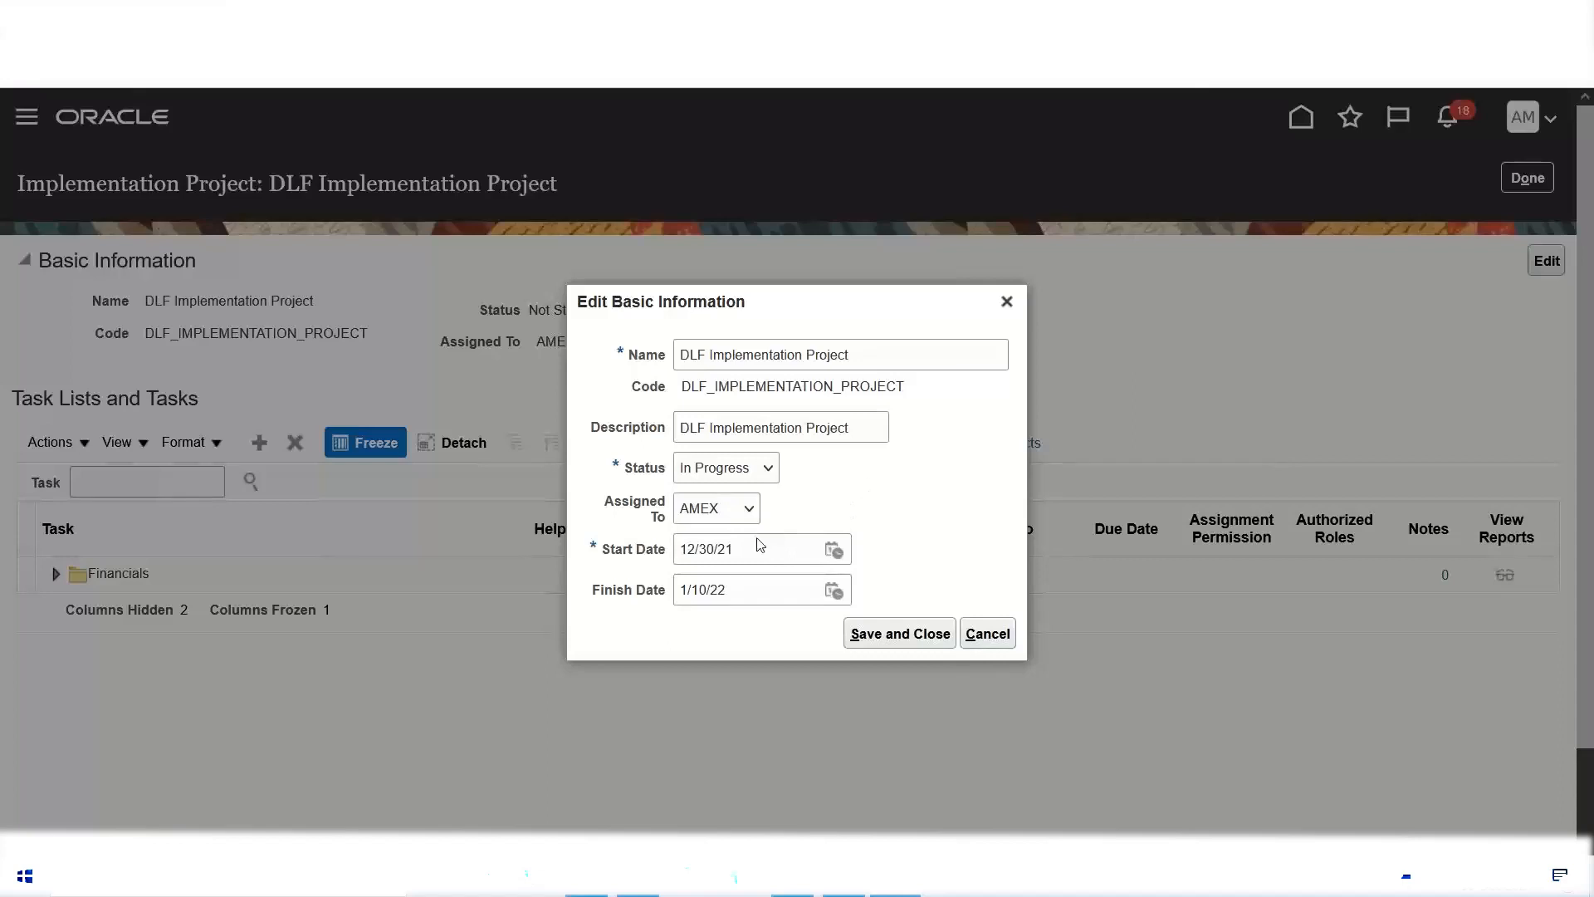
click(750, 511)
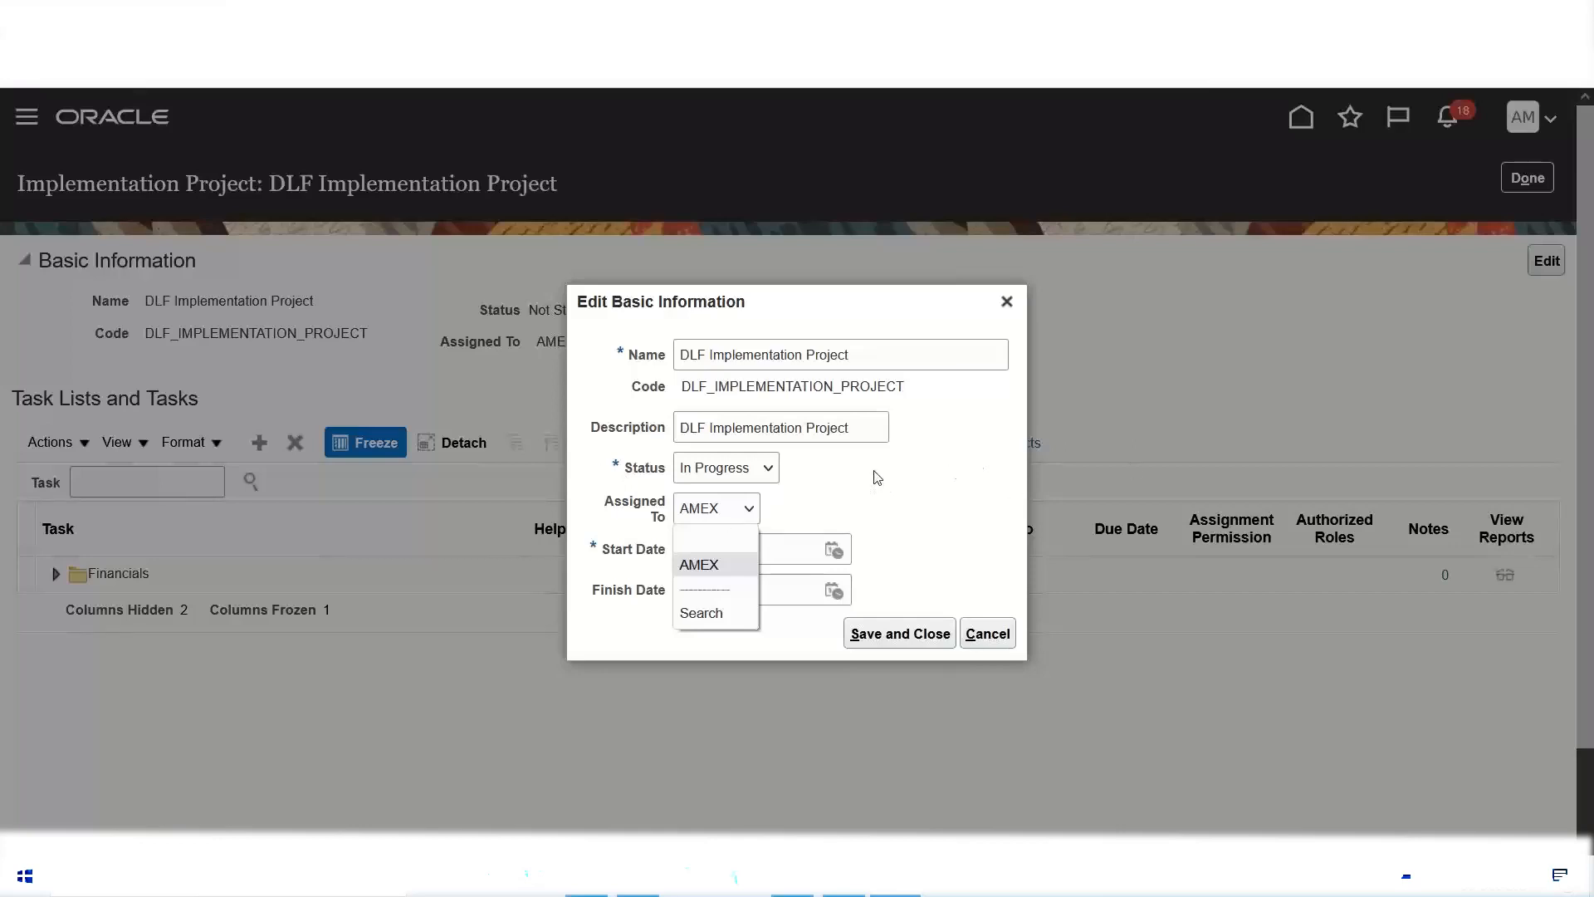
click(822, 495)
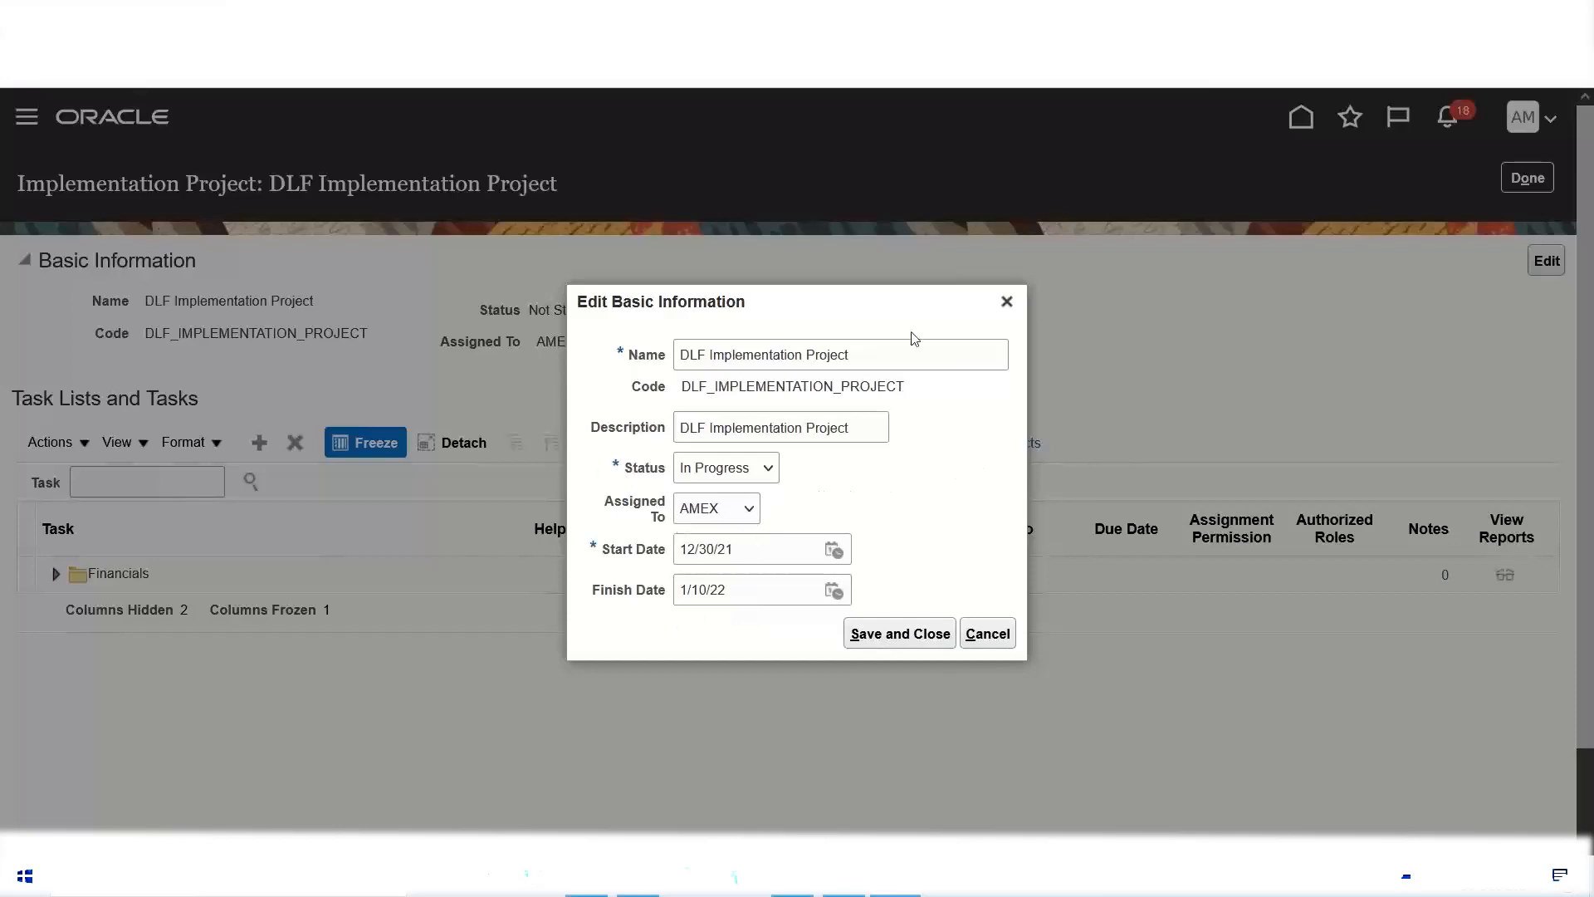
Step: Review the DLF project's name, description and code, and save the edited basic information
click(884, 365)
key(ctrl+a)
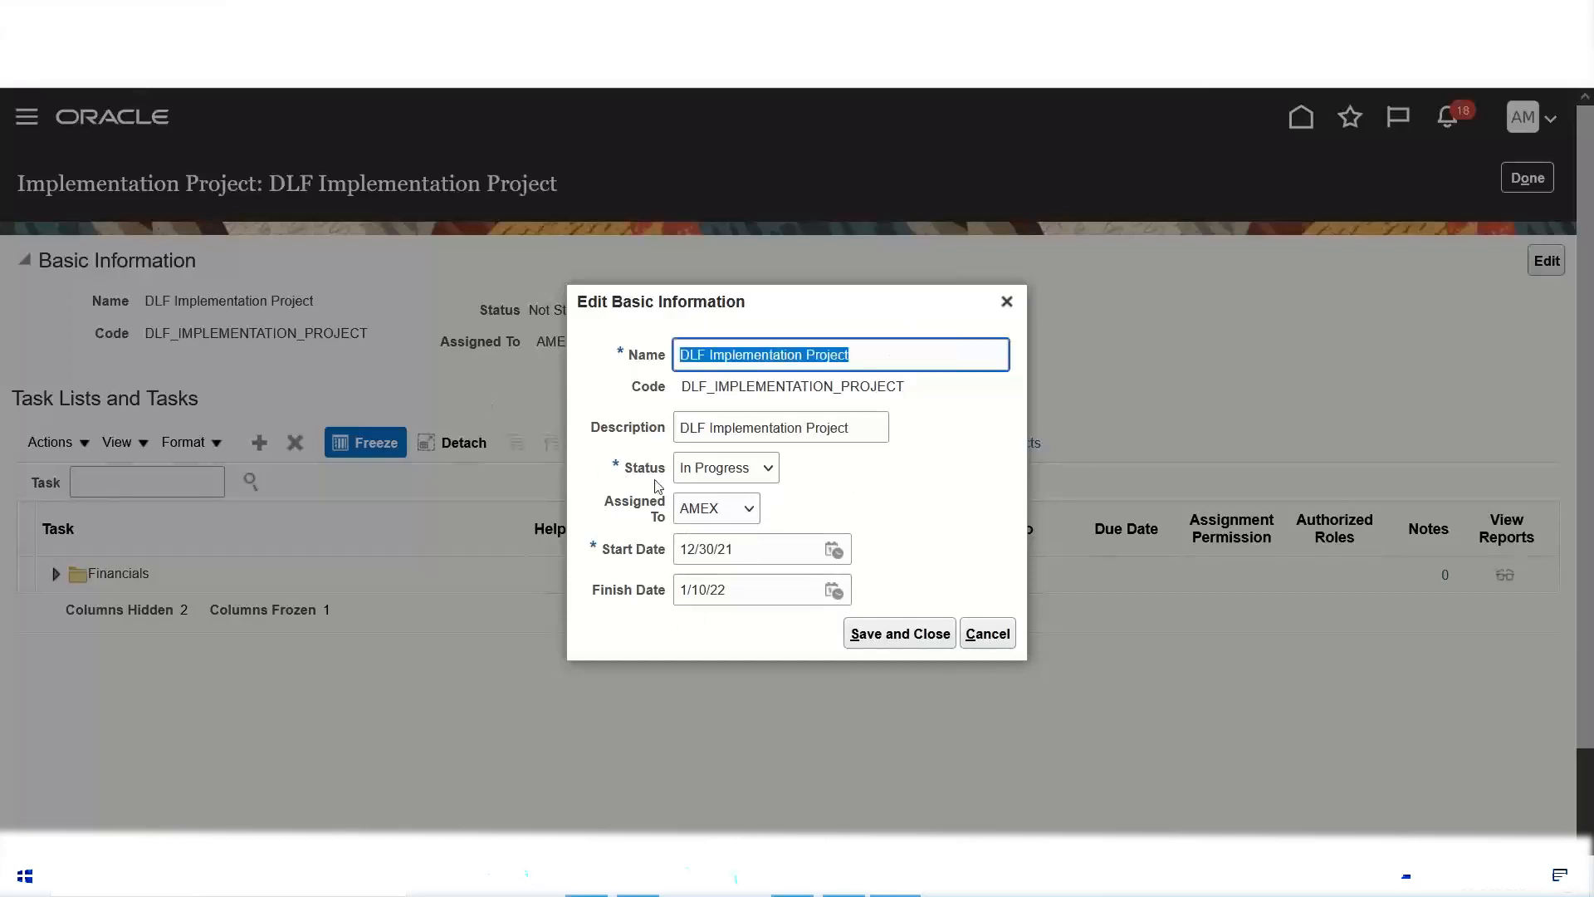
click(862, 435)
key(ctrl+a)
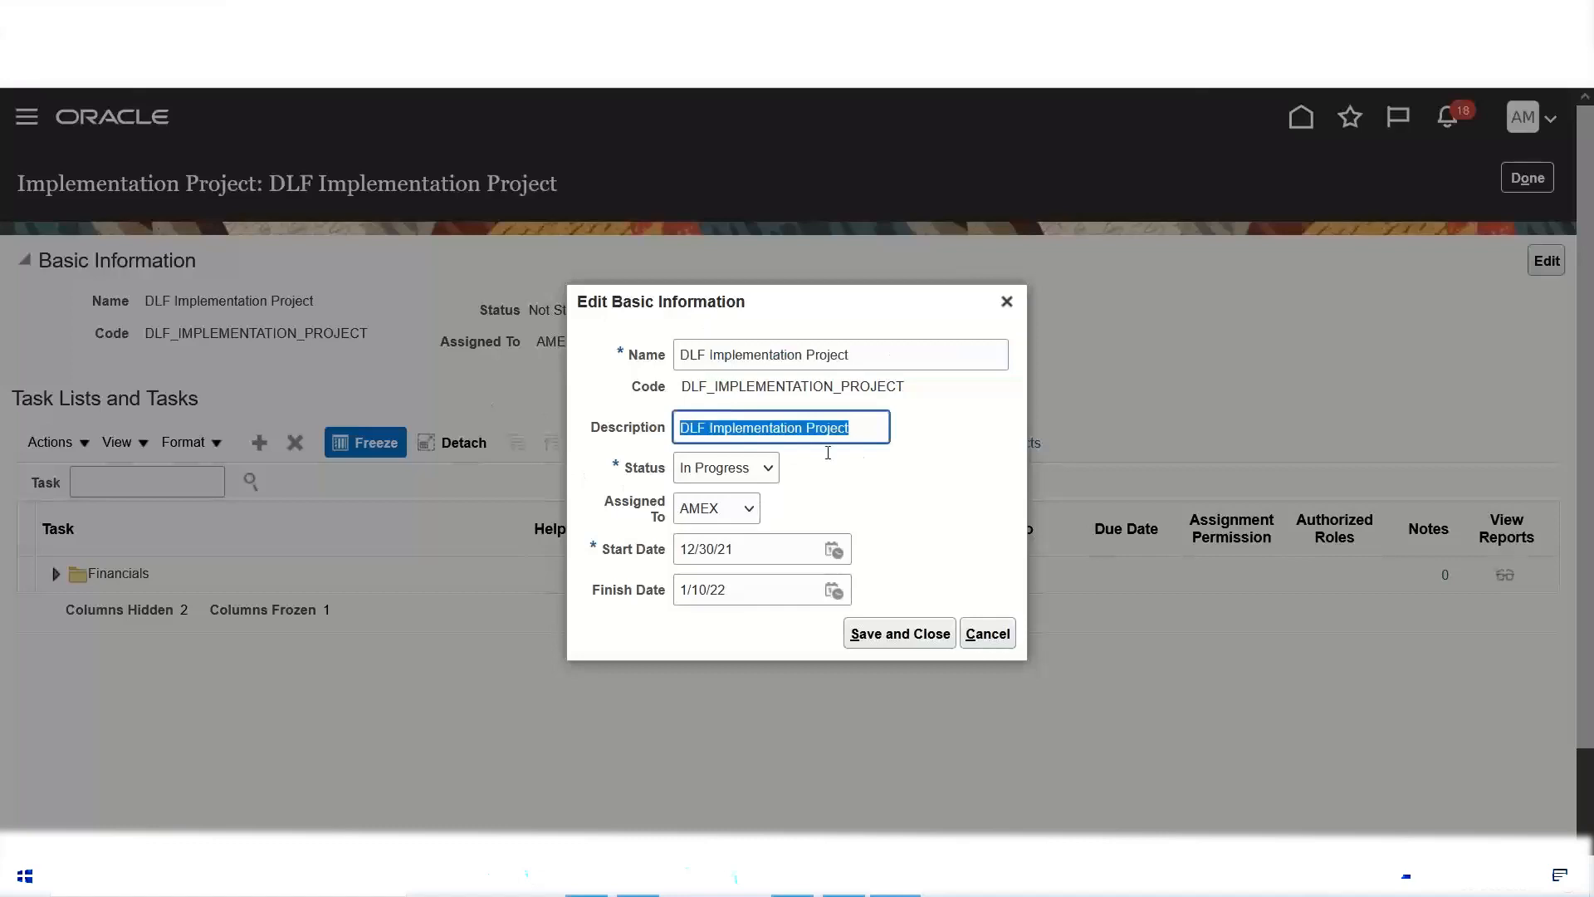
double_click(719, 387)
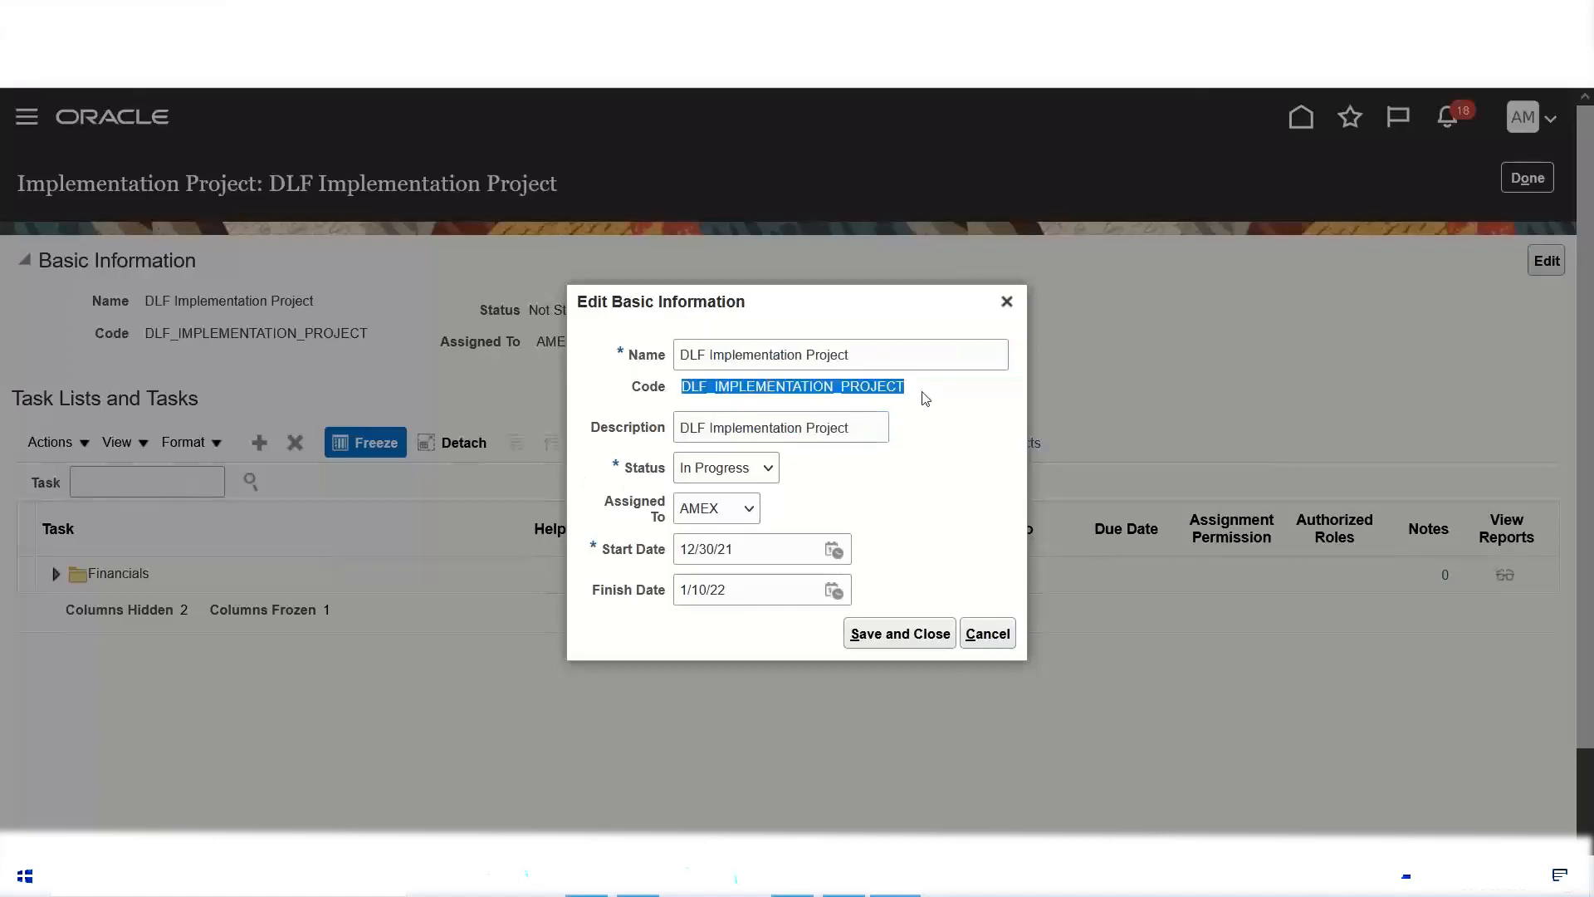
drag(920, 391, 835, 376)
click(750, 395)
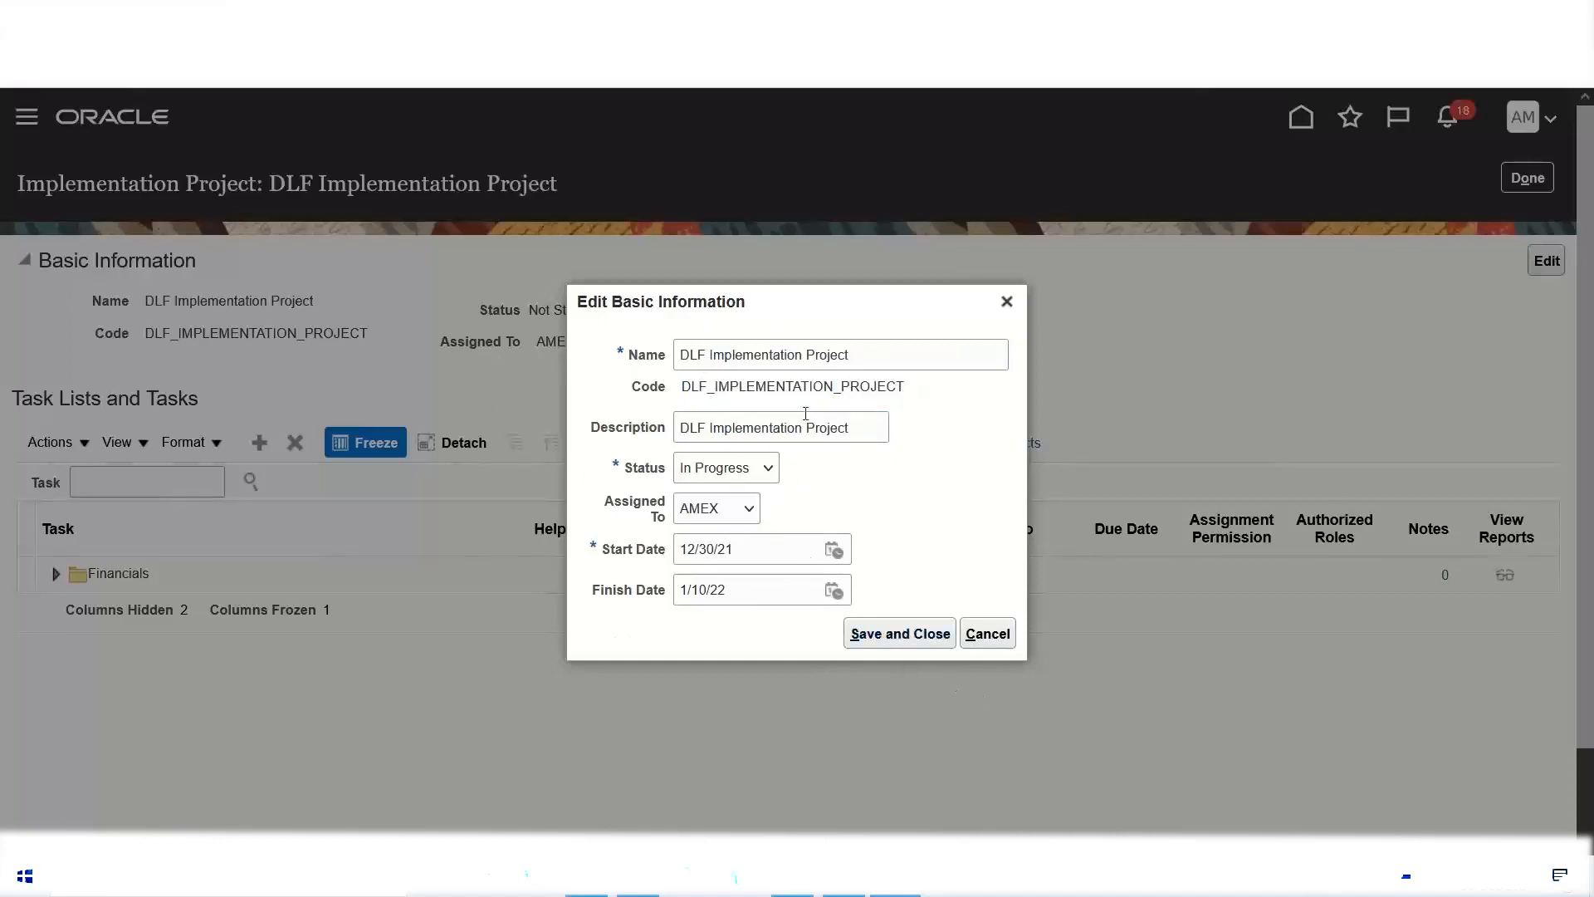
double_click(848, 389)
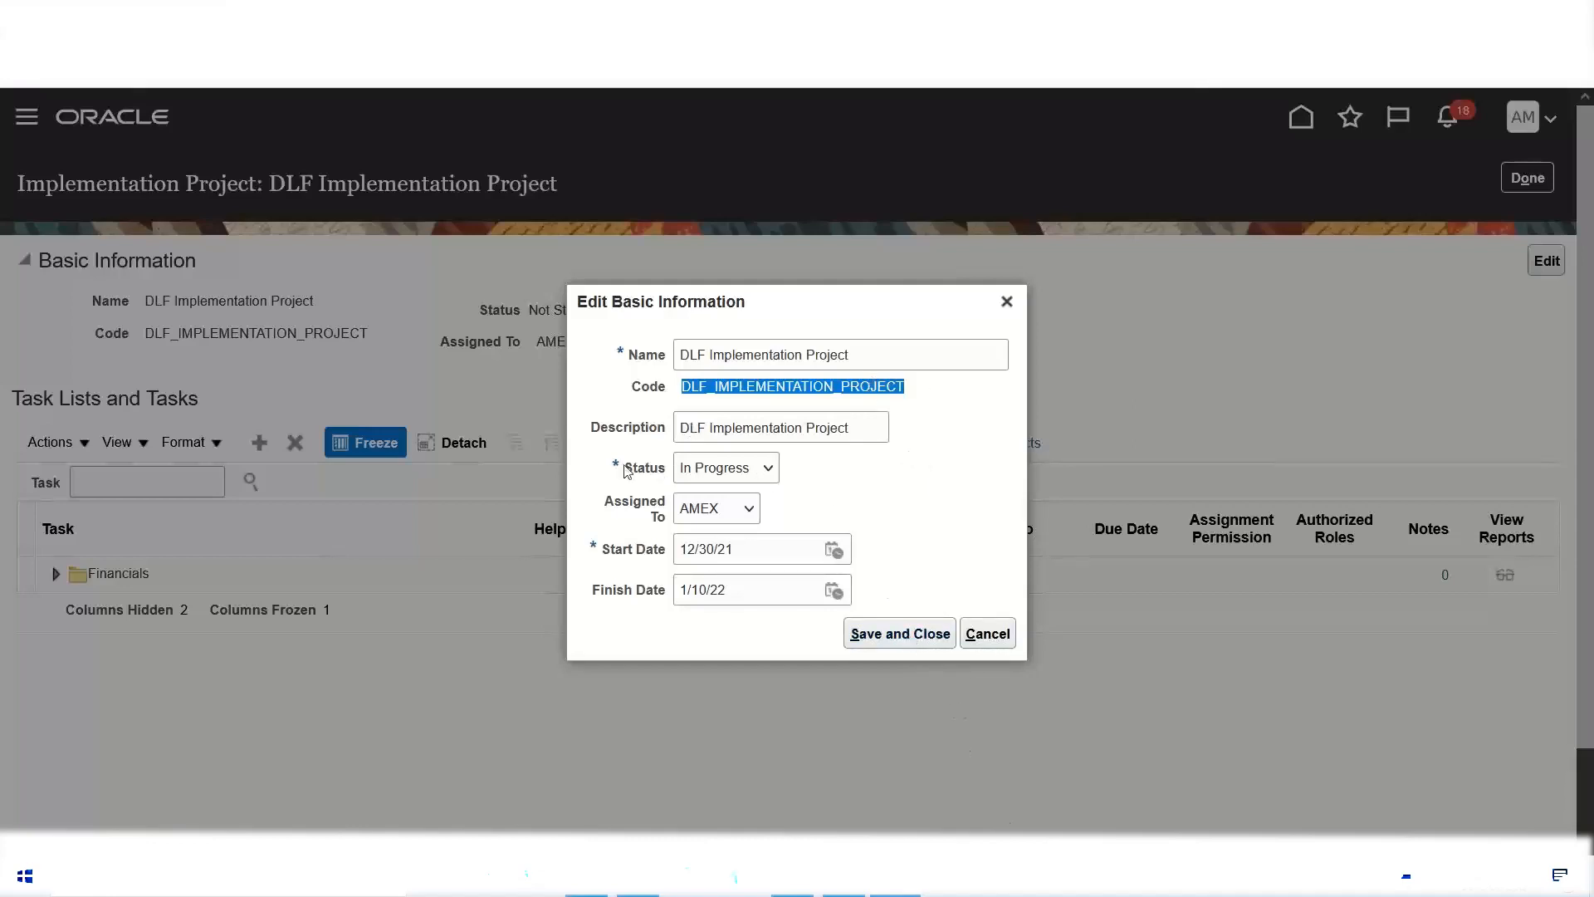
click(902, 639)
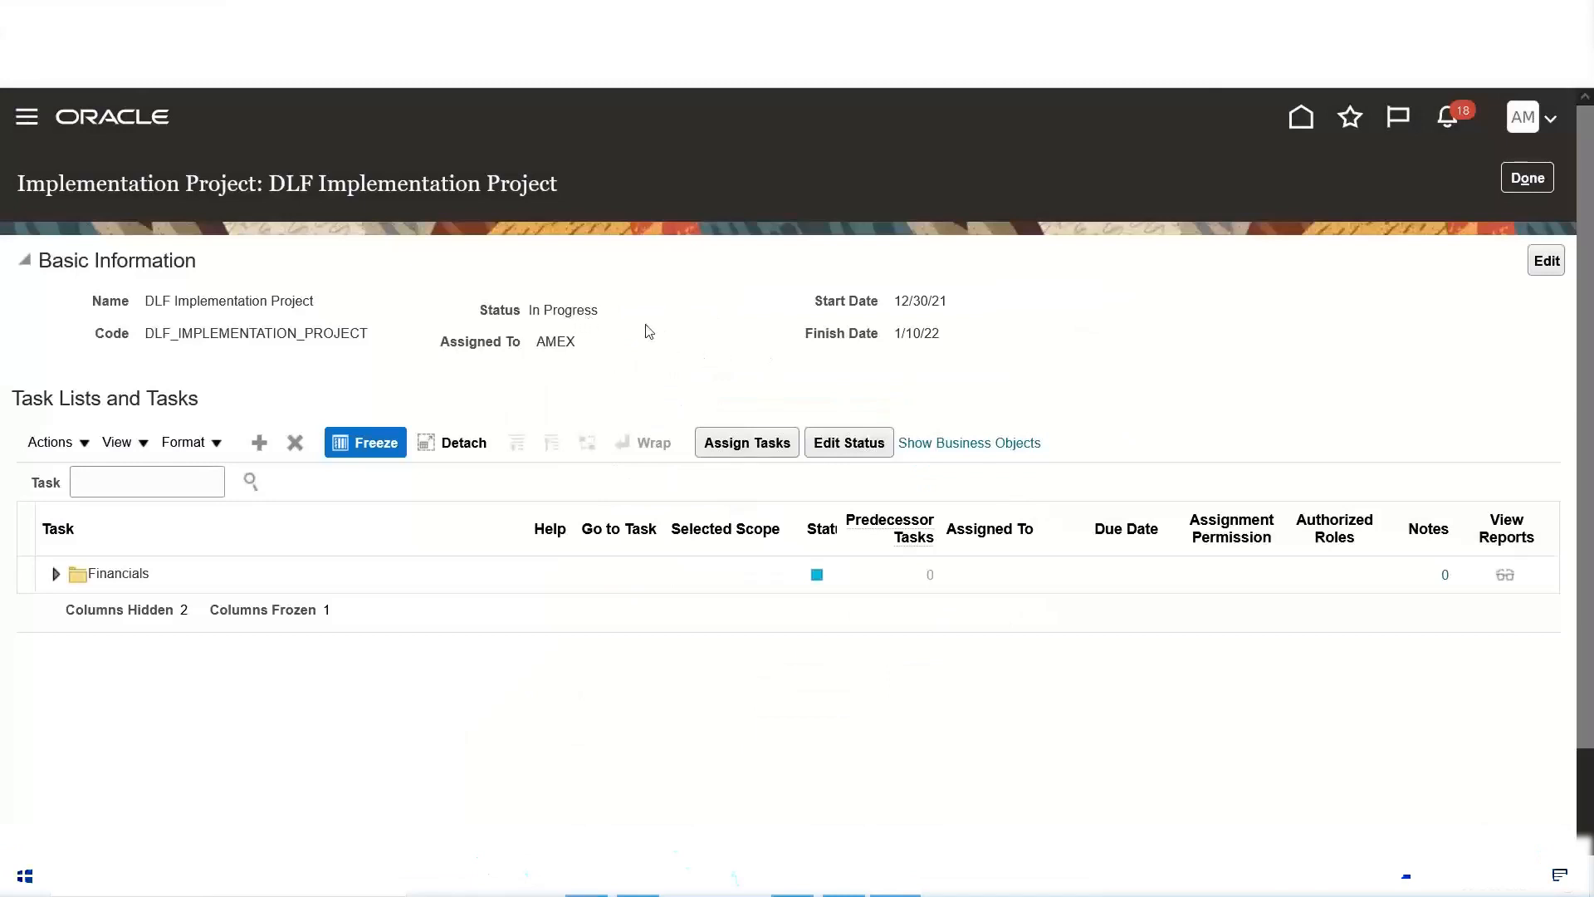
Step: Expand the Financials task list and open the task assignment for Define Invoicing and Payments Configuration
click(57, 576)
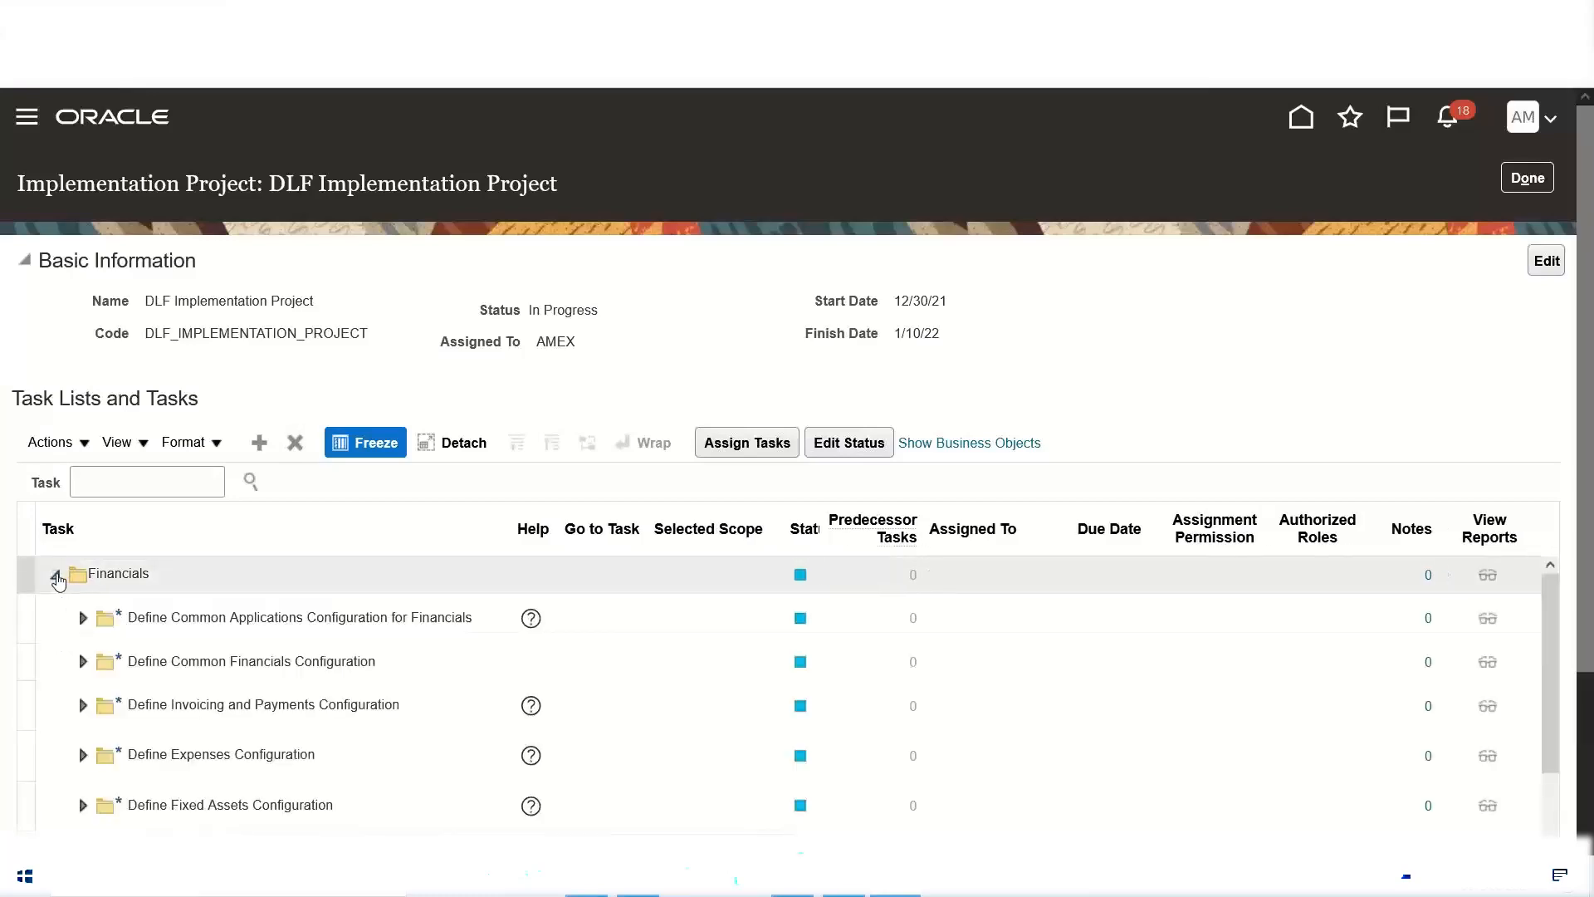
scroll(1449, 461, down, 3)
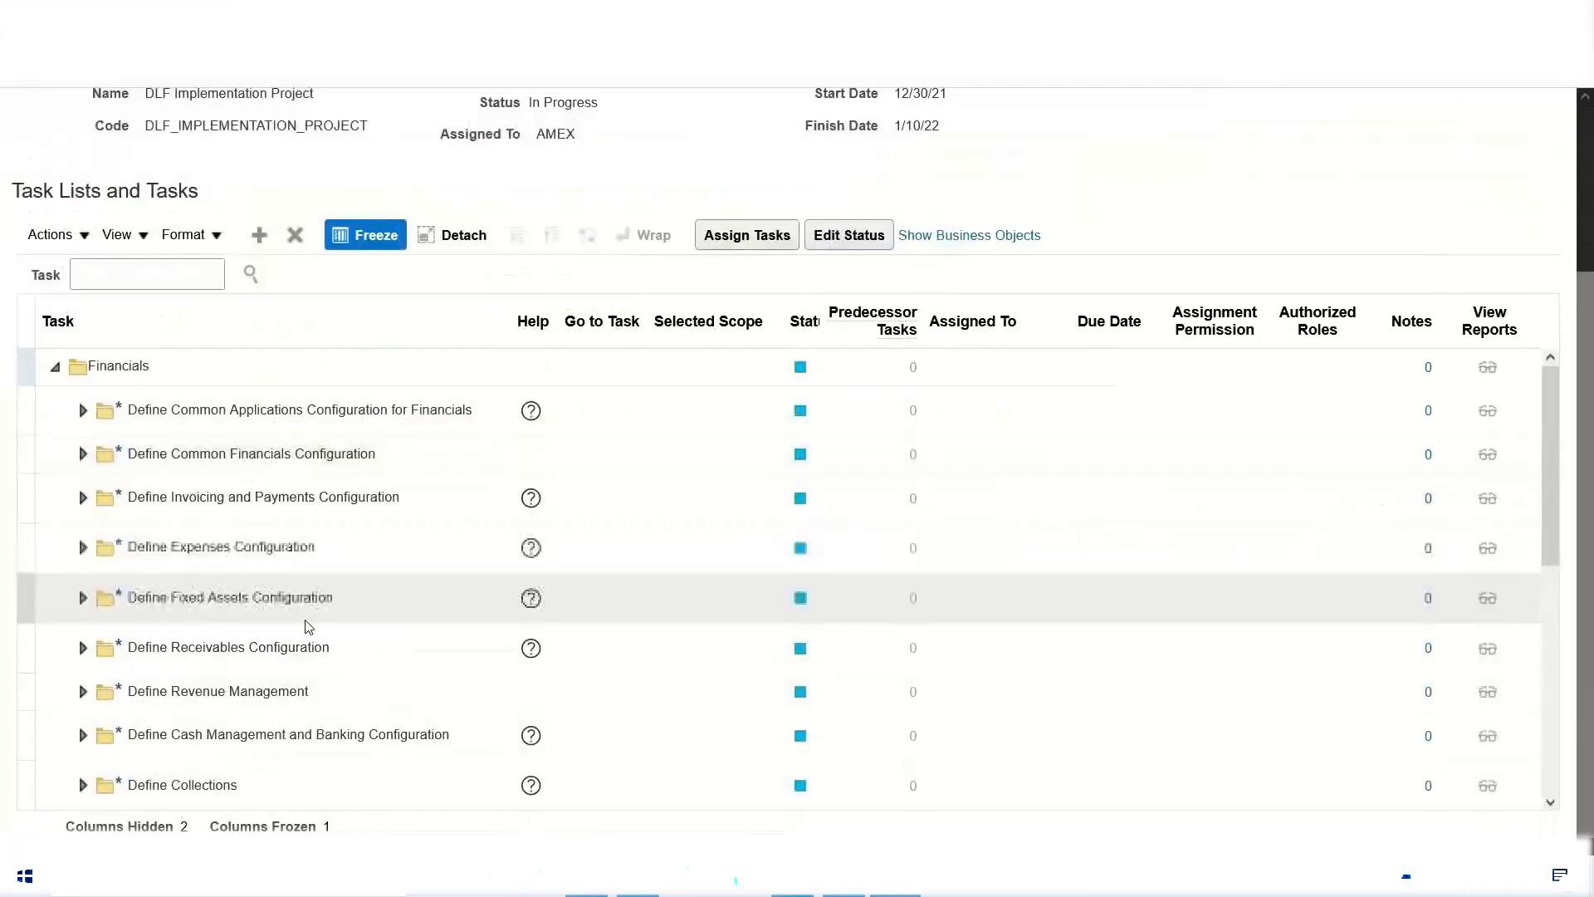
scroll(166, 597, up, 2)
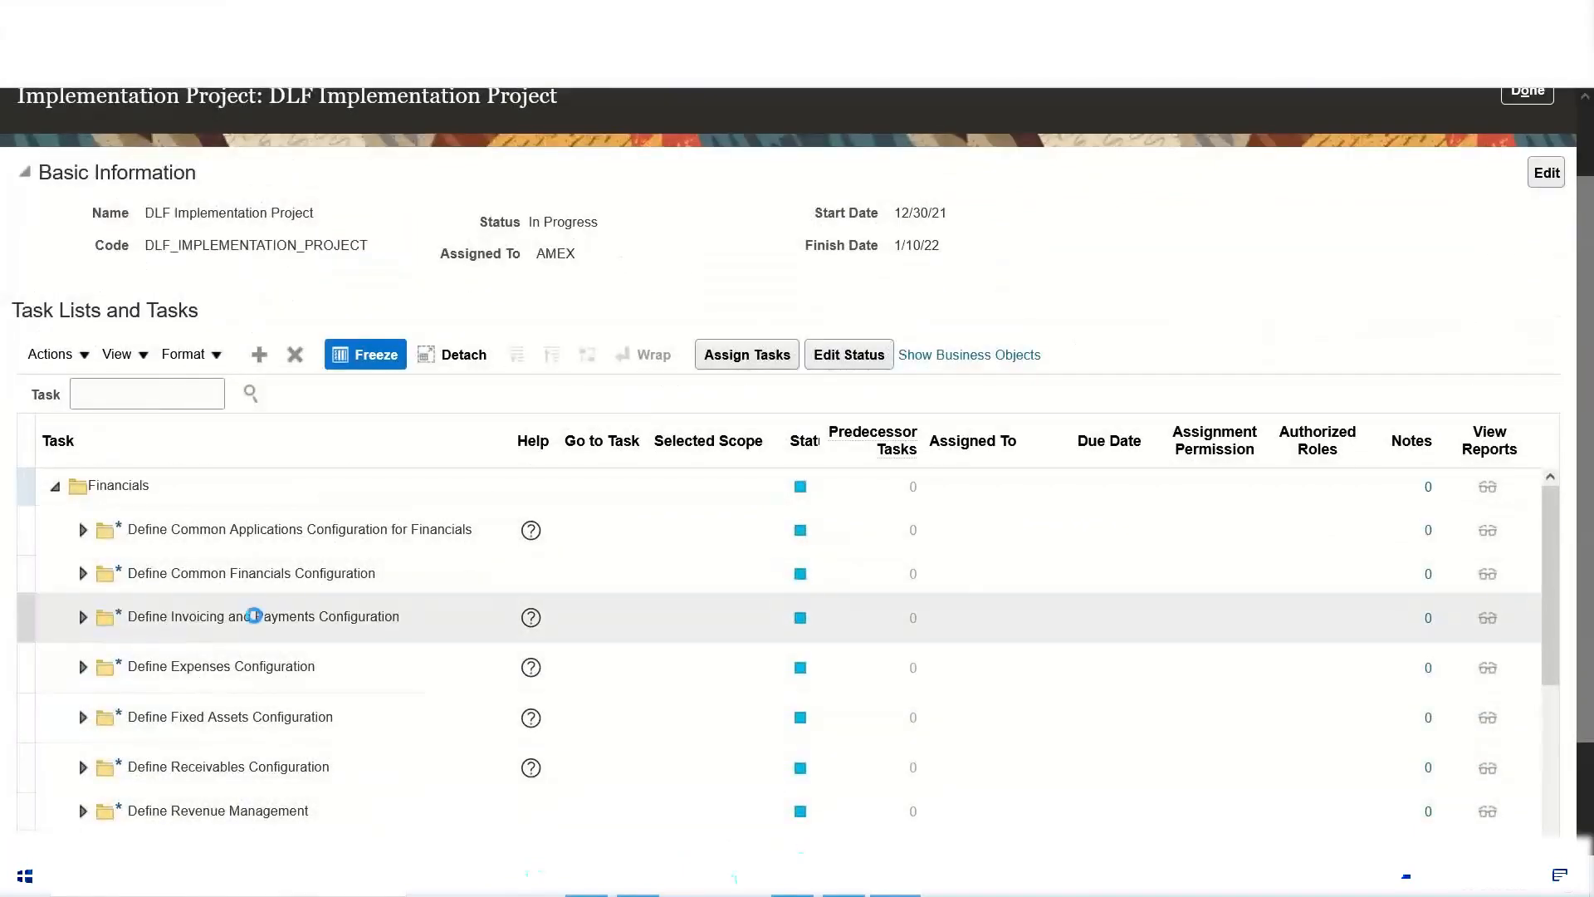
click(249, 616)
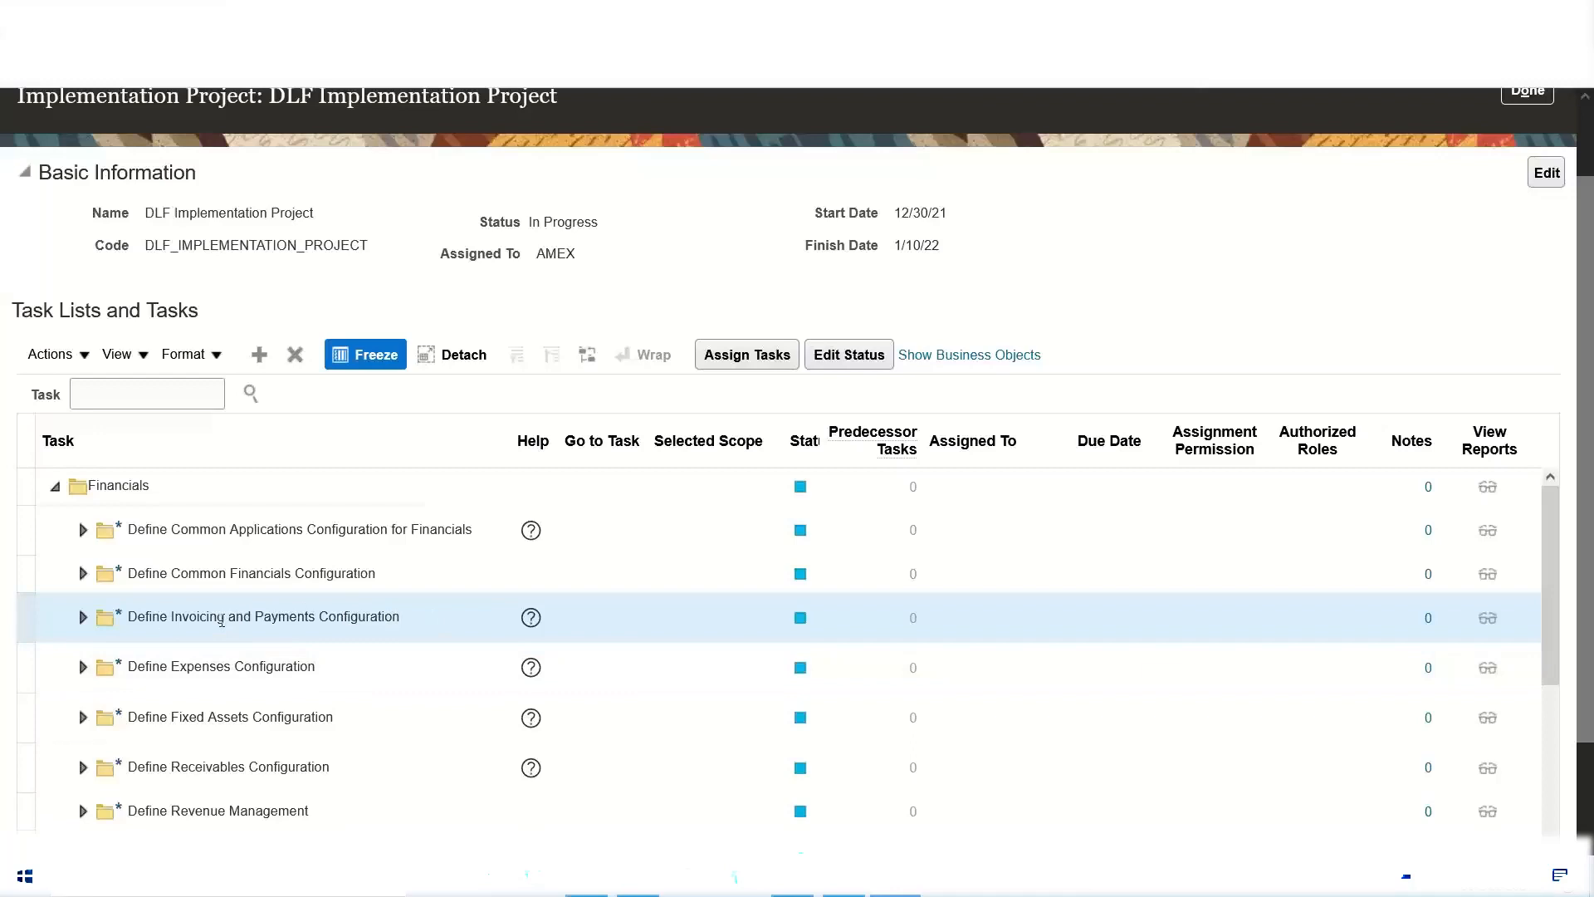
click(734, 359)
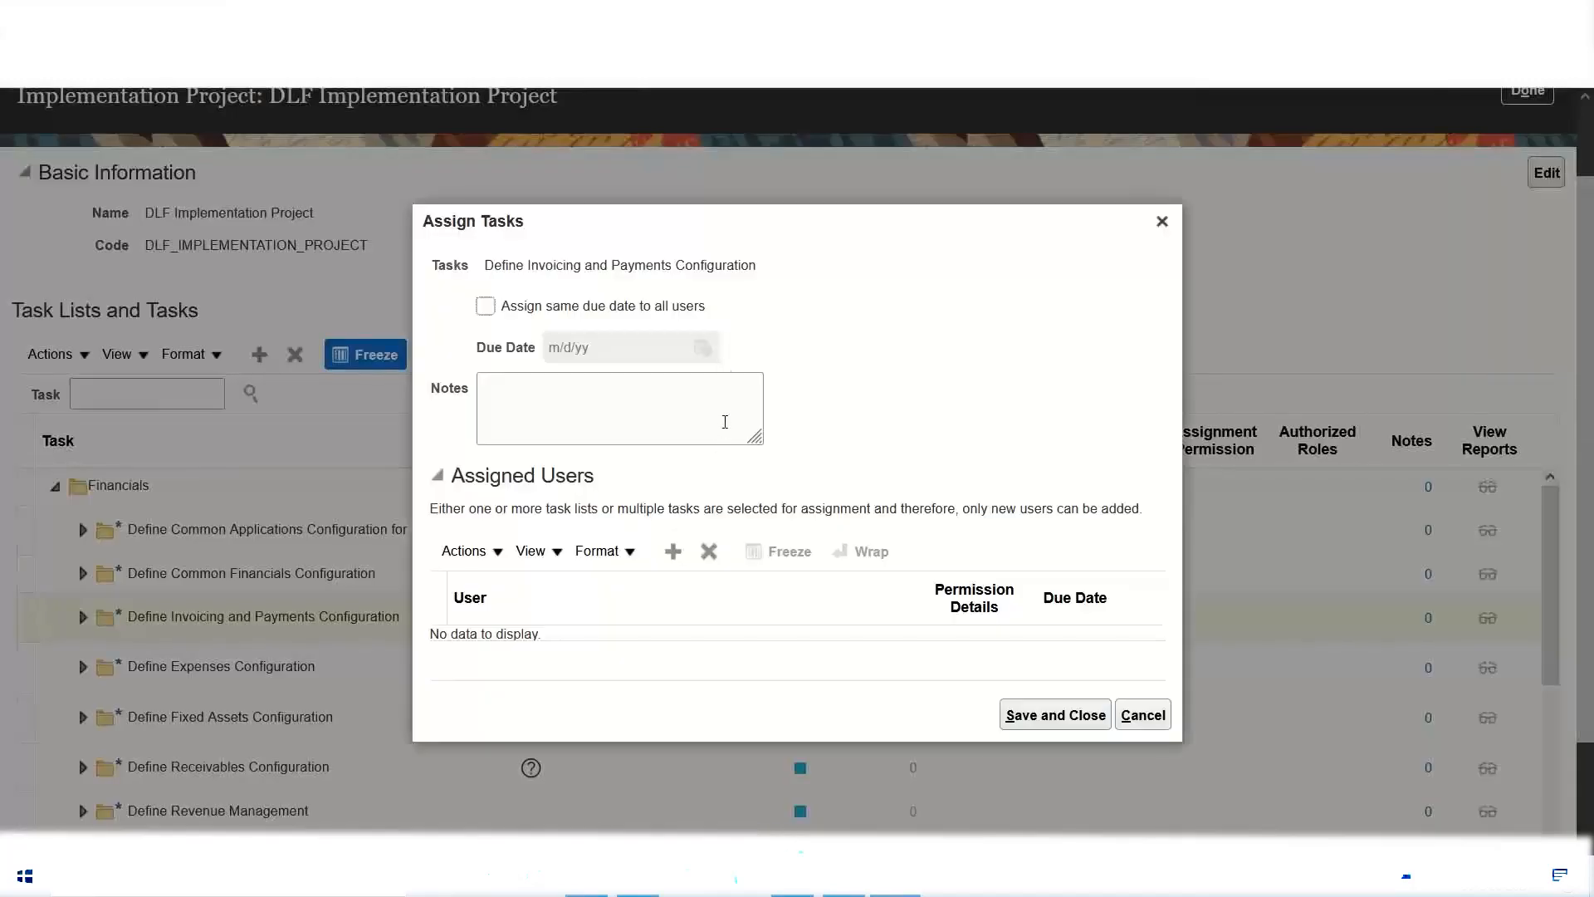
Step: Search the users by user ID A and add ABC.ABC to the assigned users
click(674, 553)
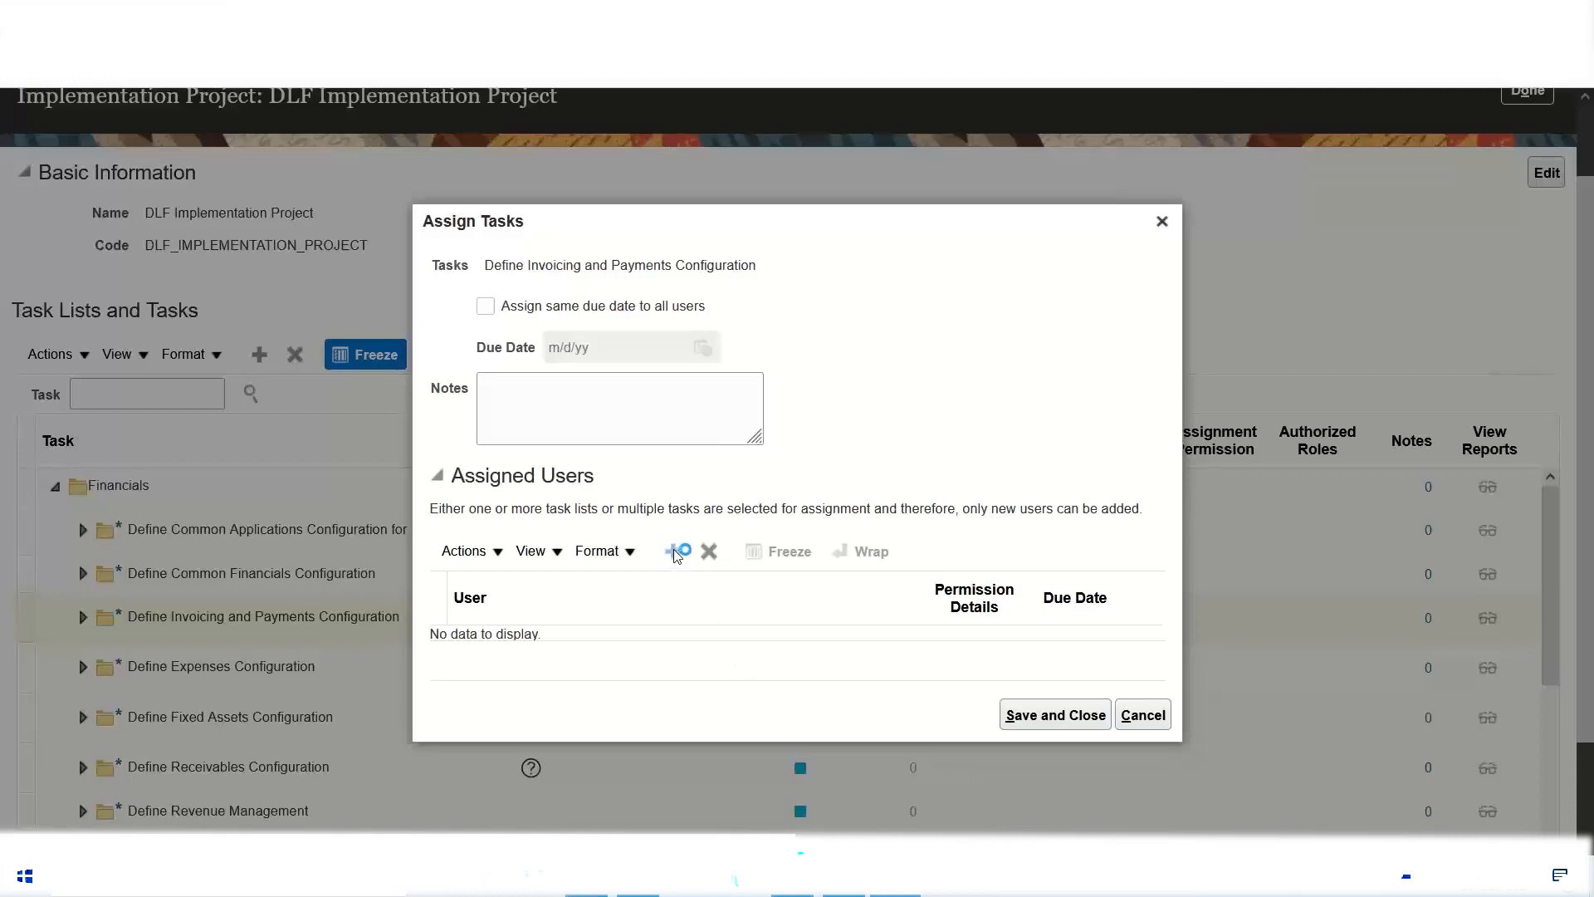
click(678, 339)
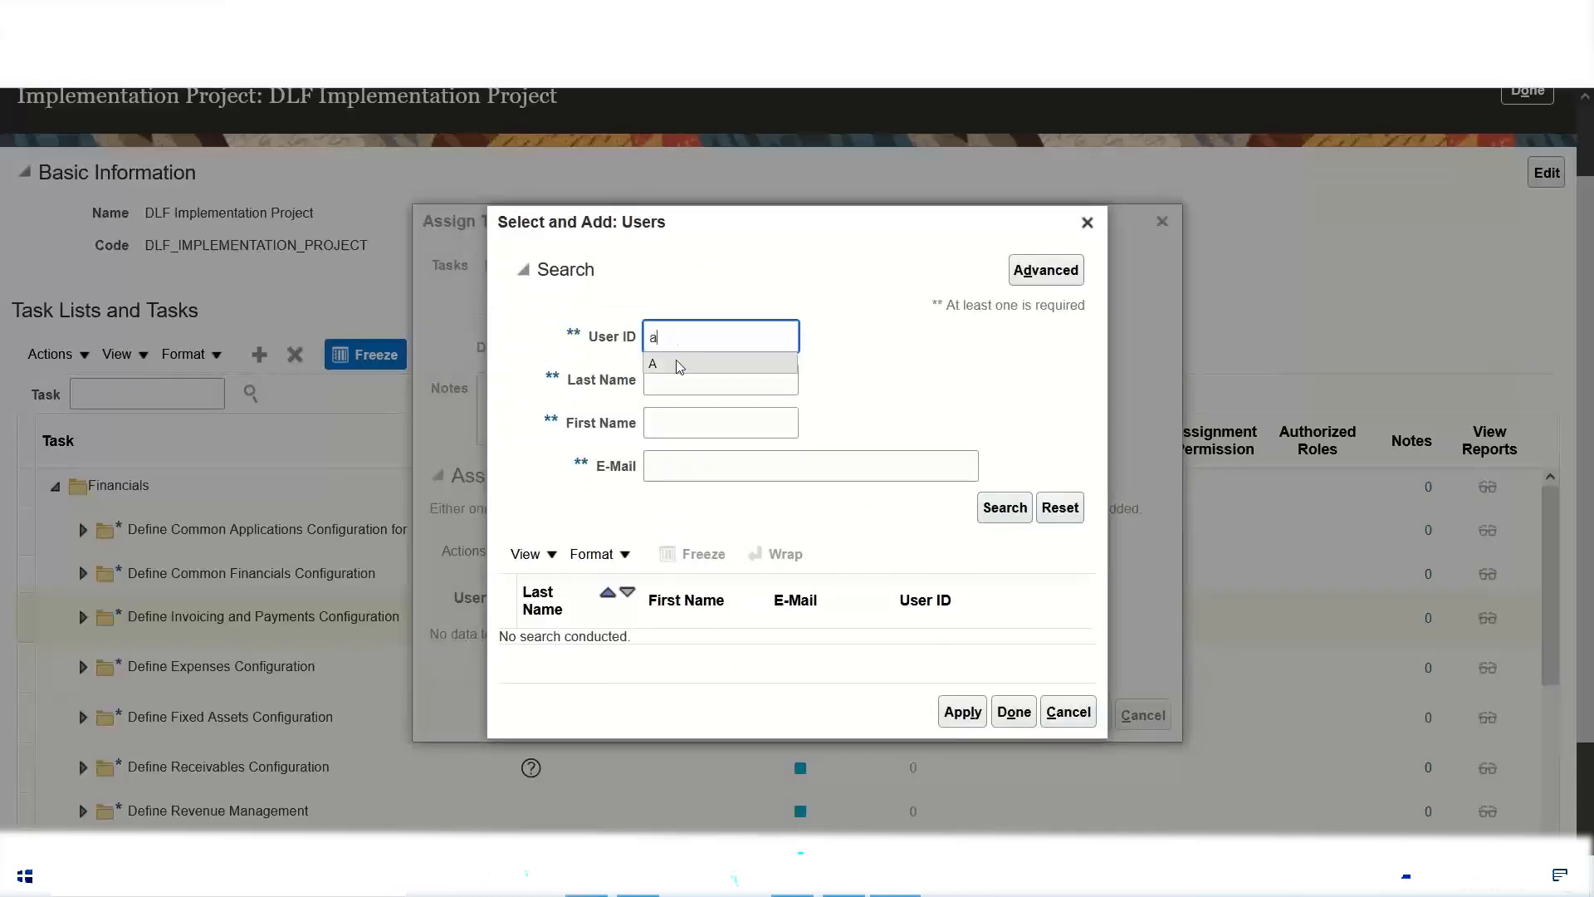
click(672, 359)
click(1013, 510)
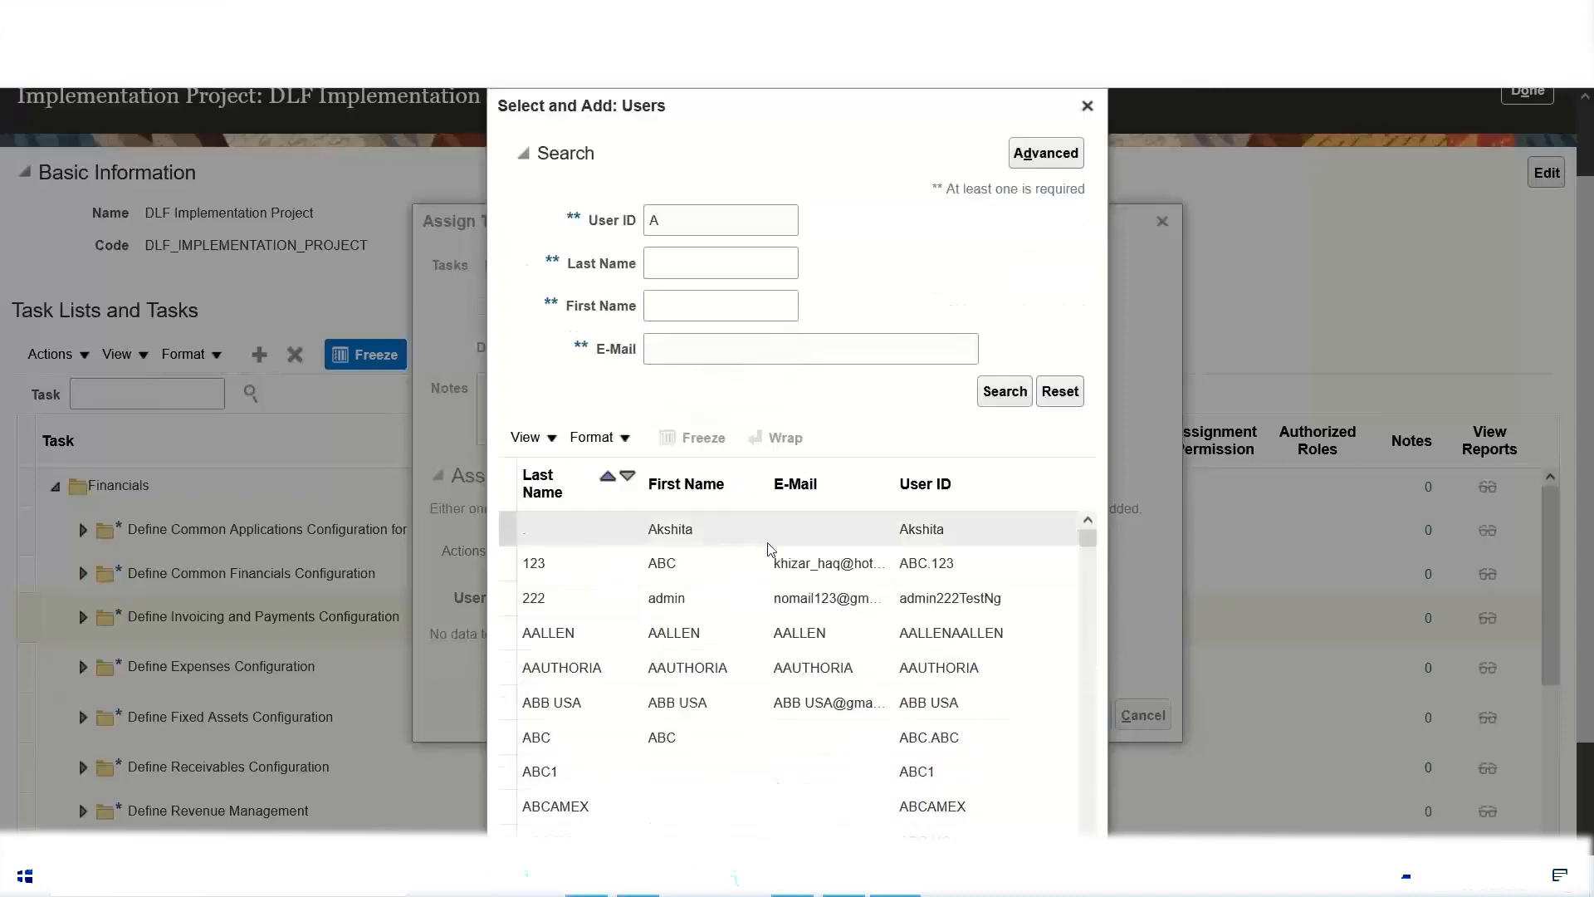
click(561, 737)
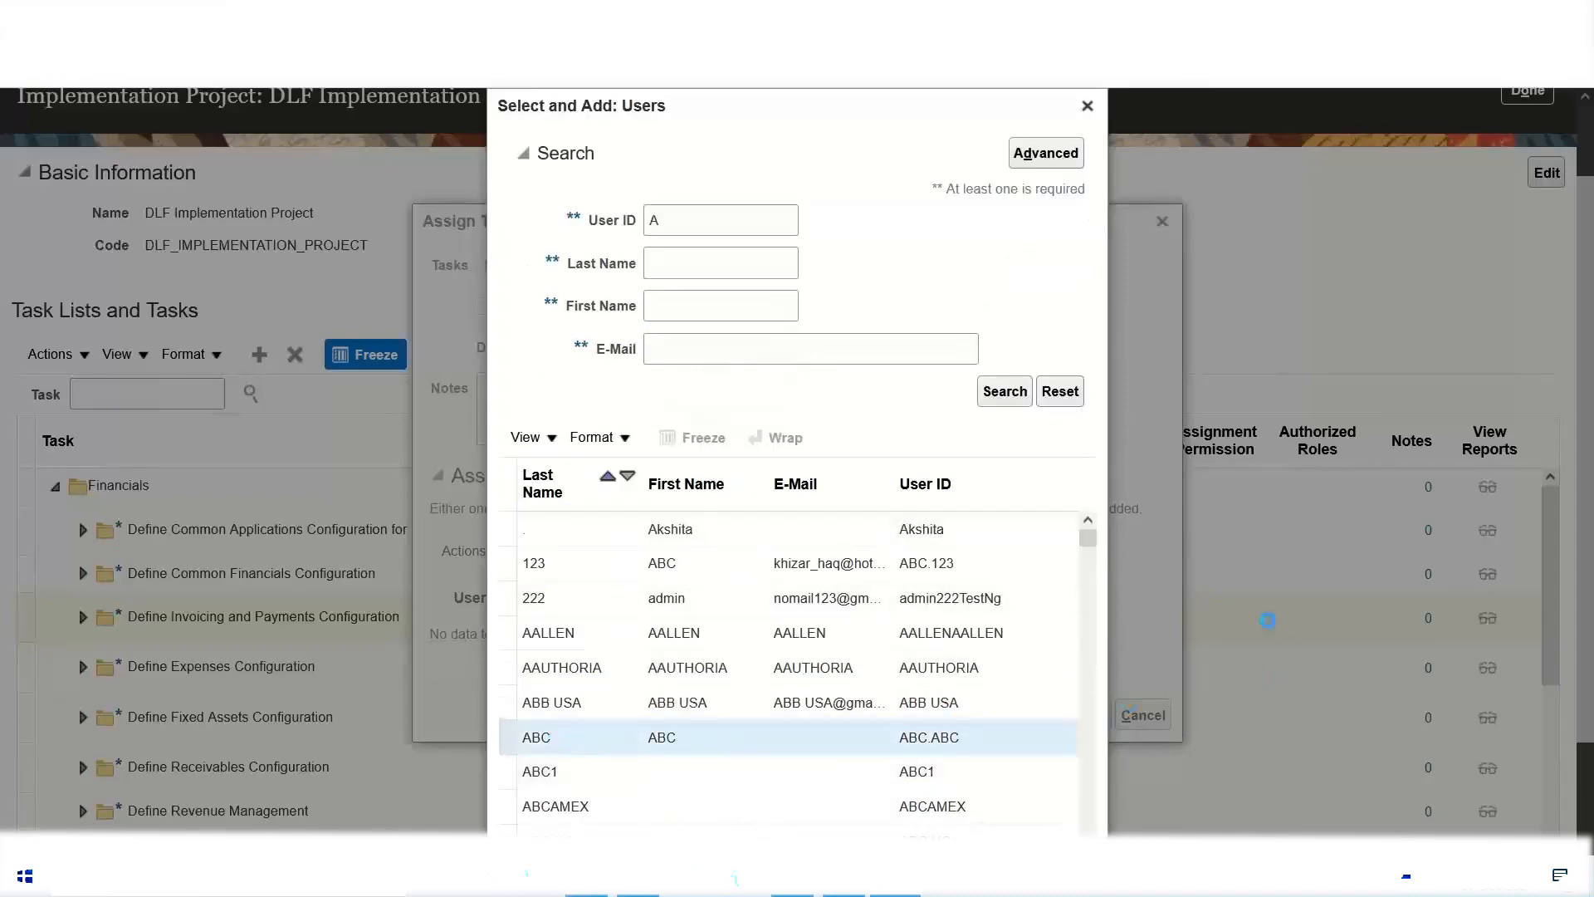
scroll(1260, 614, down, 2)
click(962, 807)
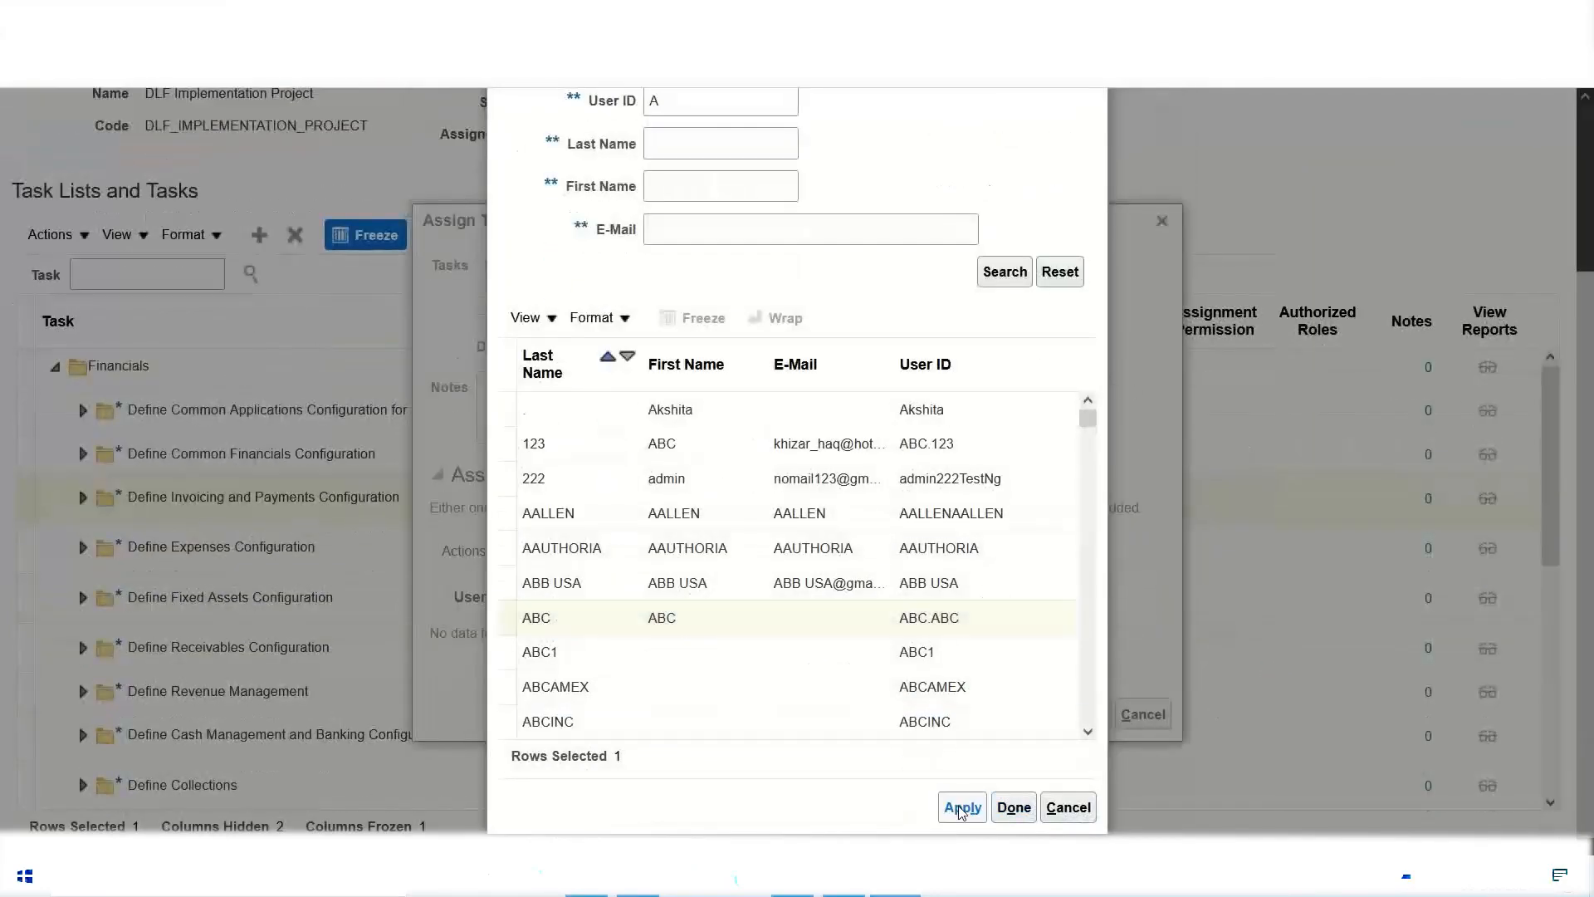
click(1014, 807)
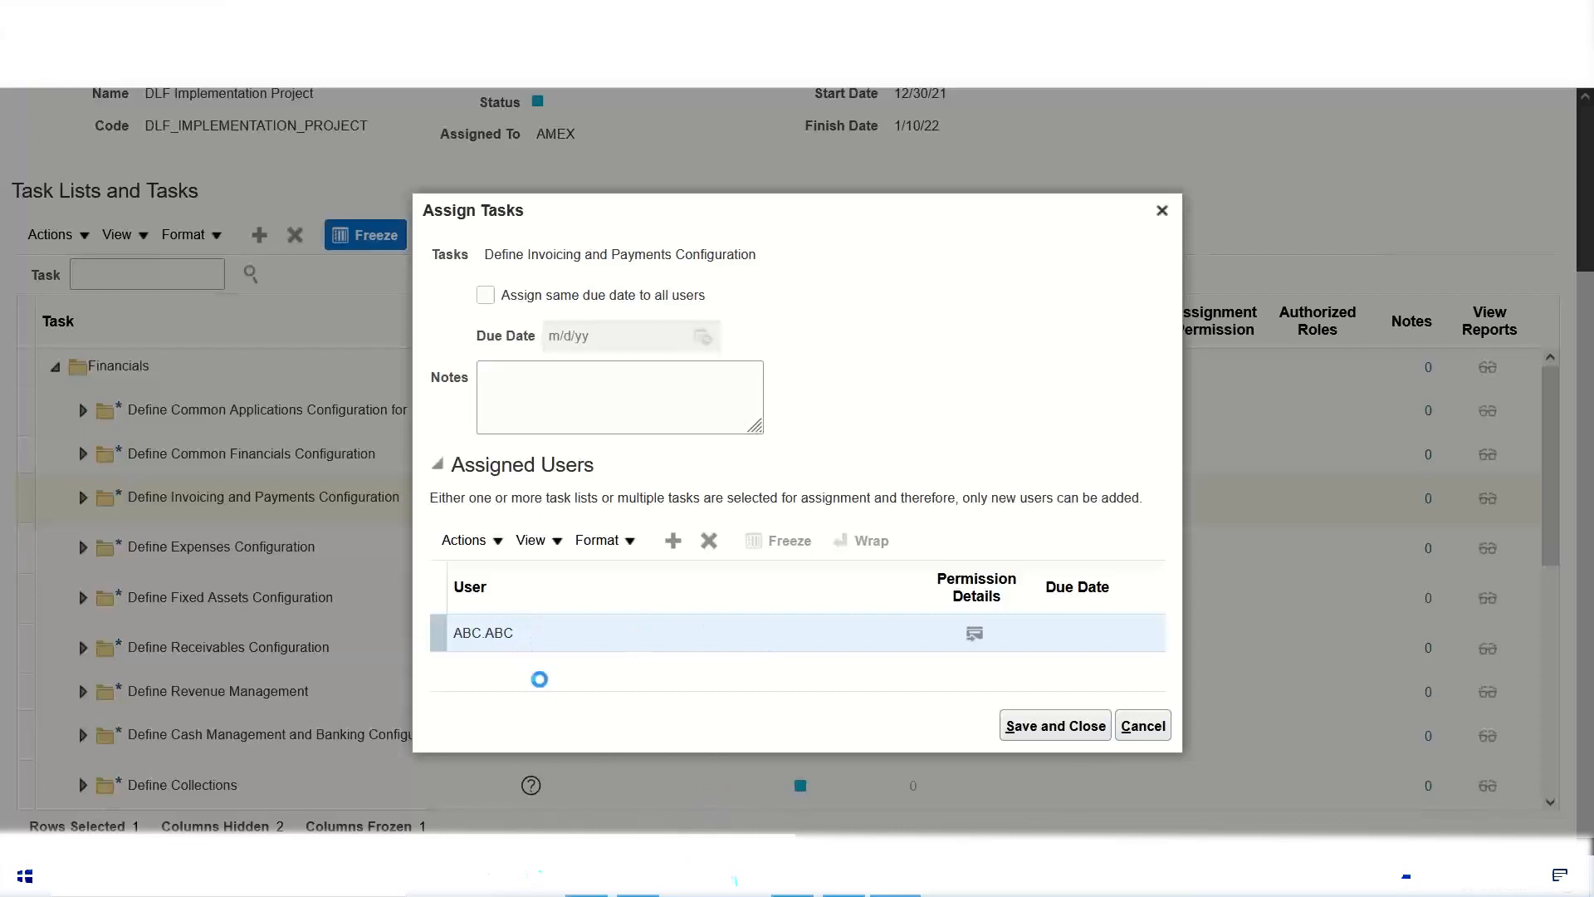
Step: Set the due date of the assigned user to 1/1/22 and save the task assignment
click(1088, 638)
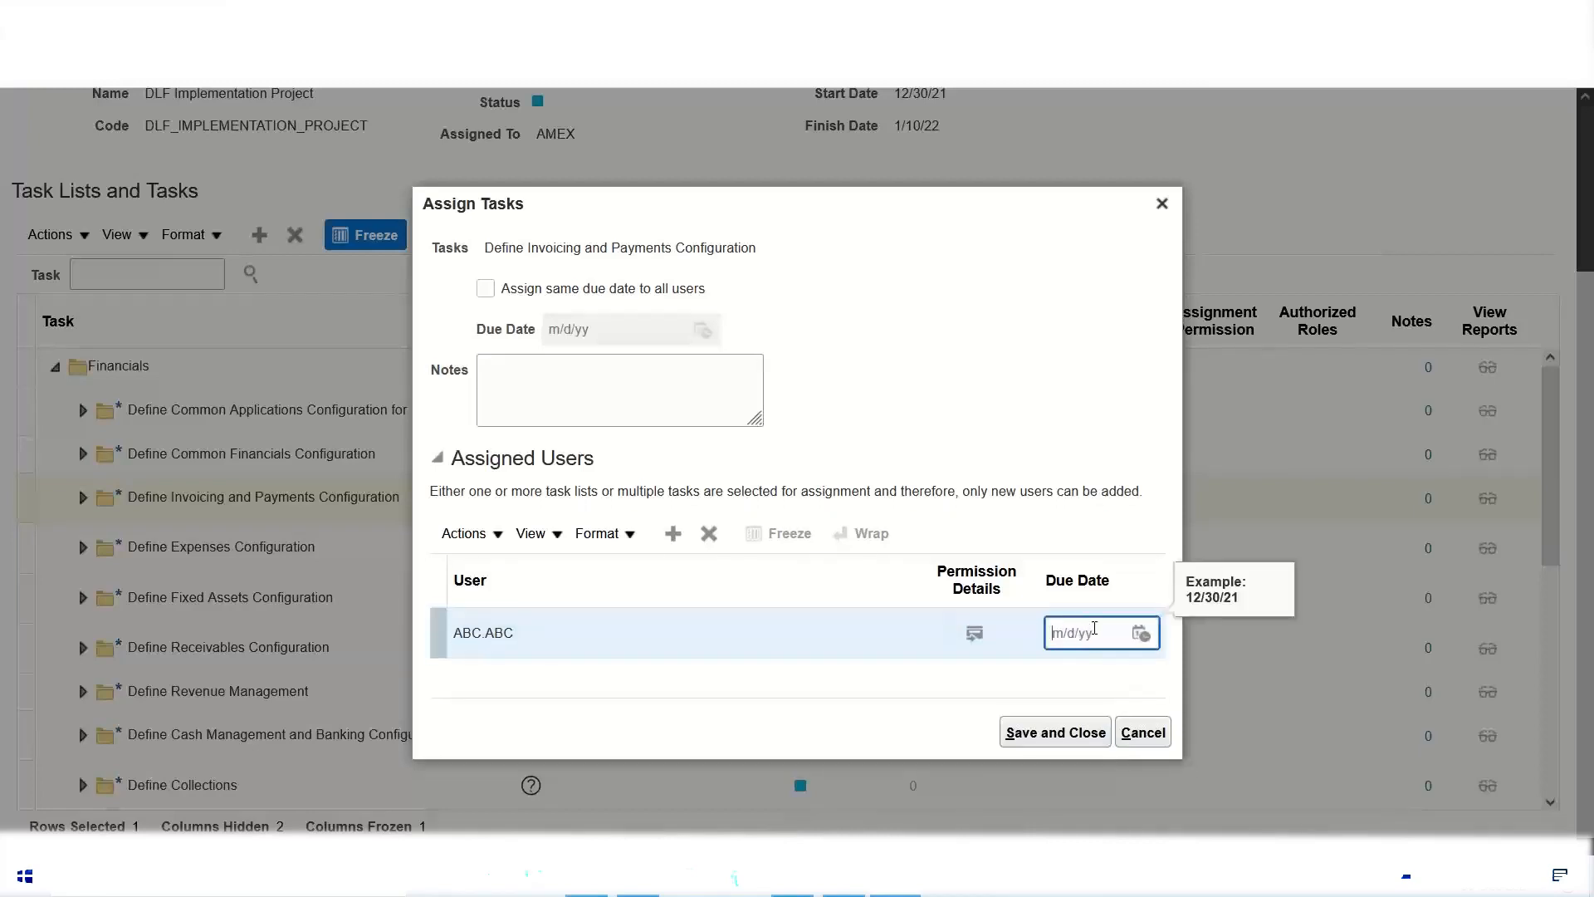
click(1143, 635)
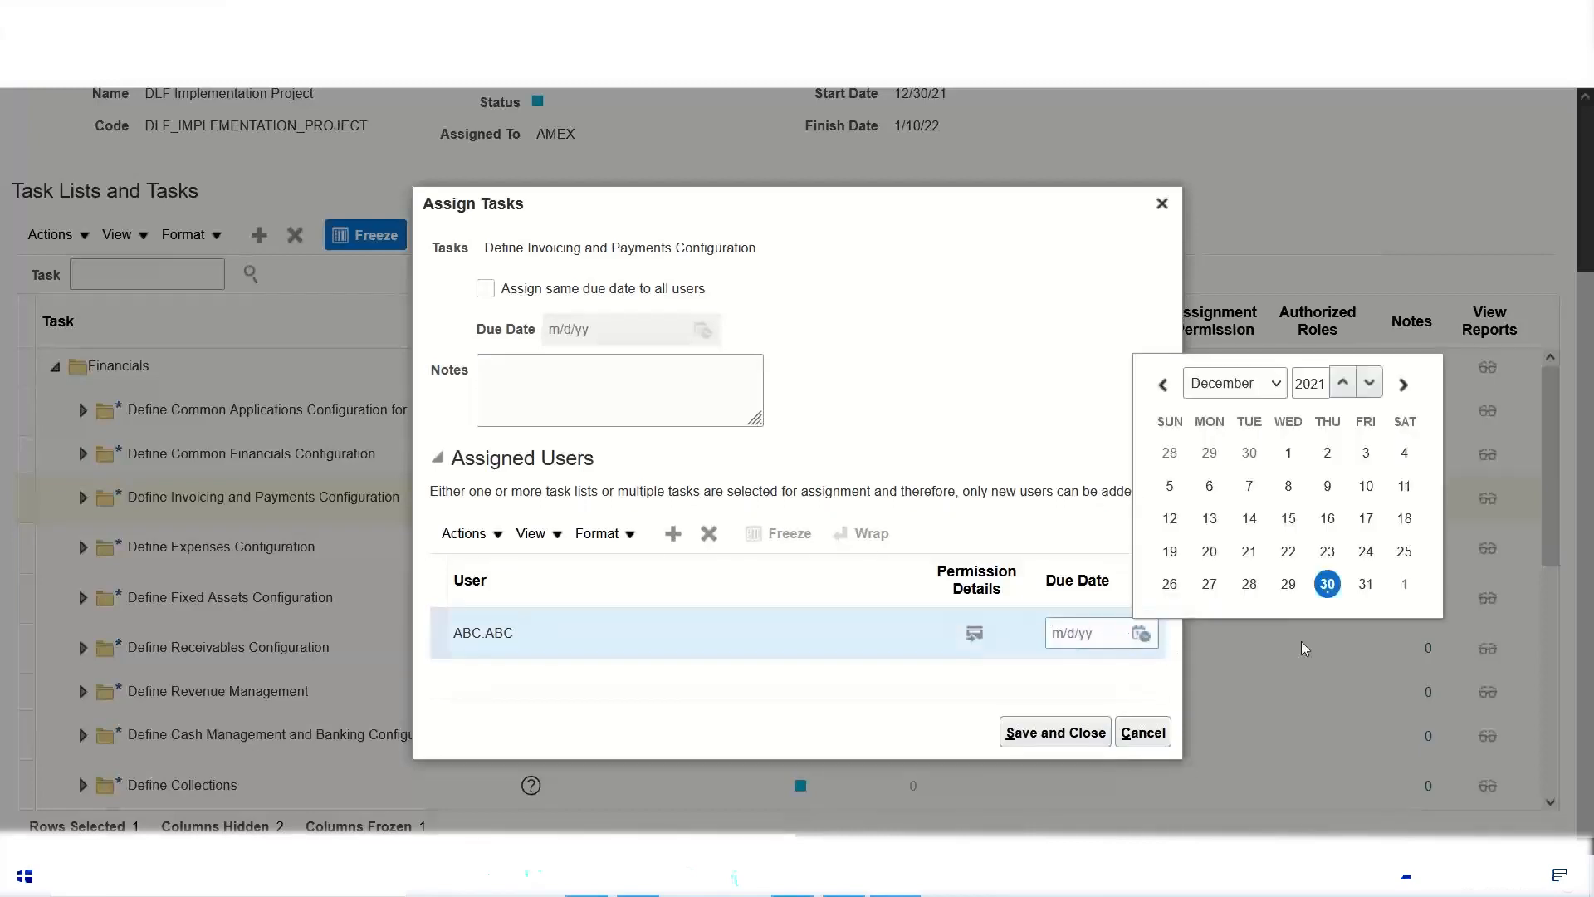
click(1405, 585)
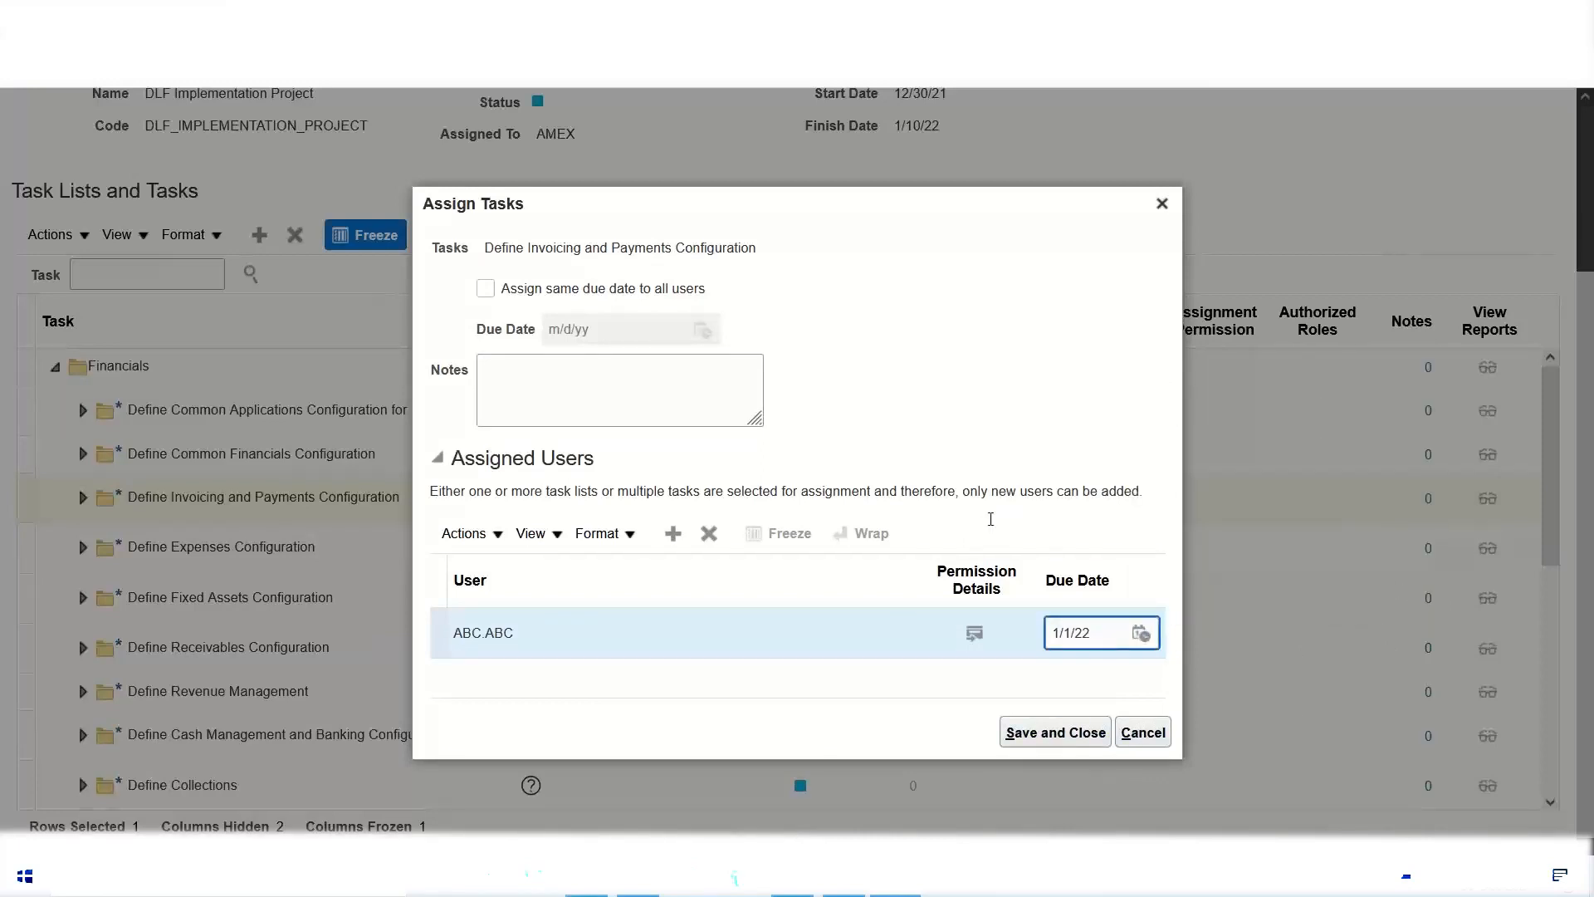
click(1040, 738)
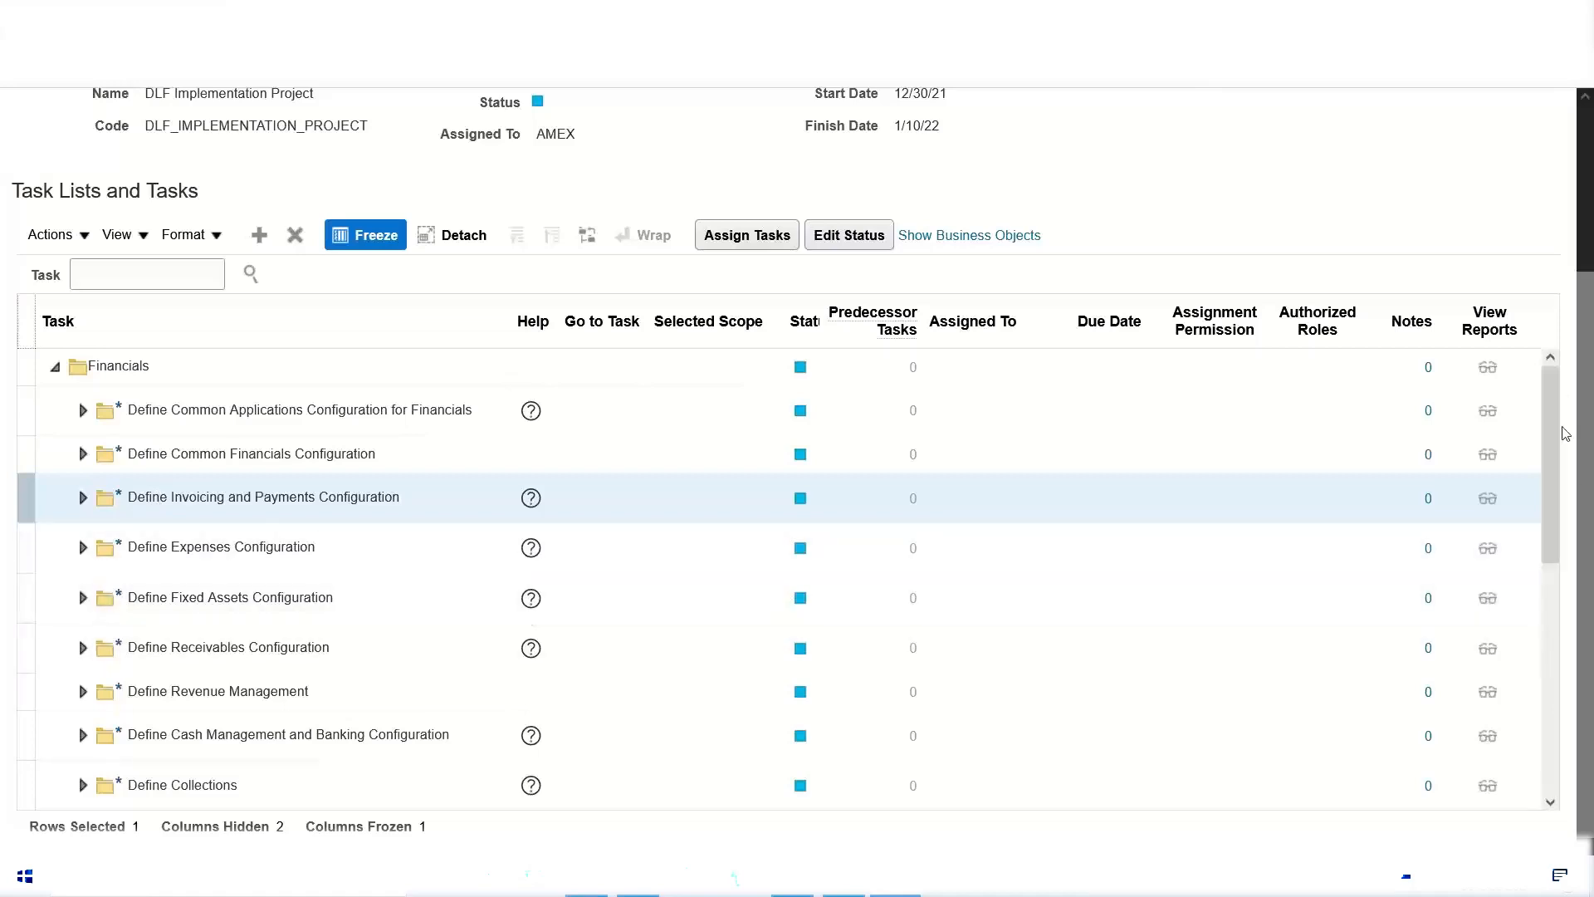
Step: Examine the assignees and due dates of the Define Payables tasks under Define Invoicing and Payments Configuration, and collapse the task lists again
click(83, 501)
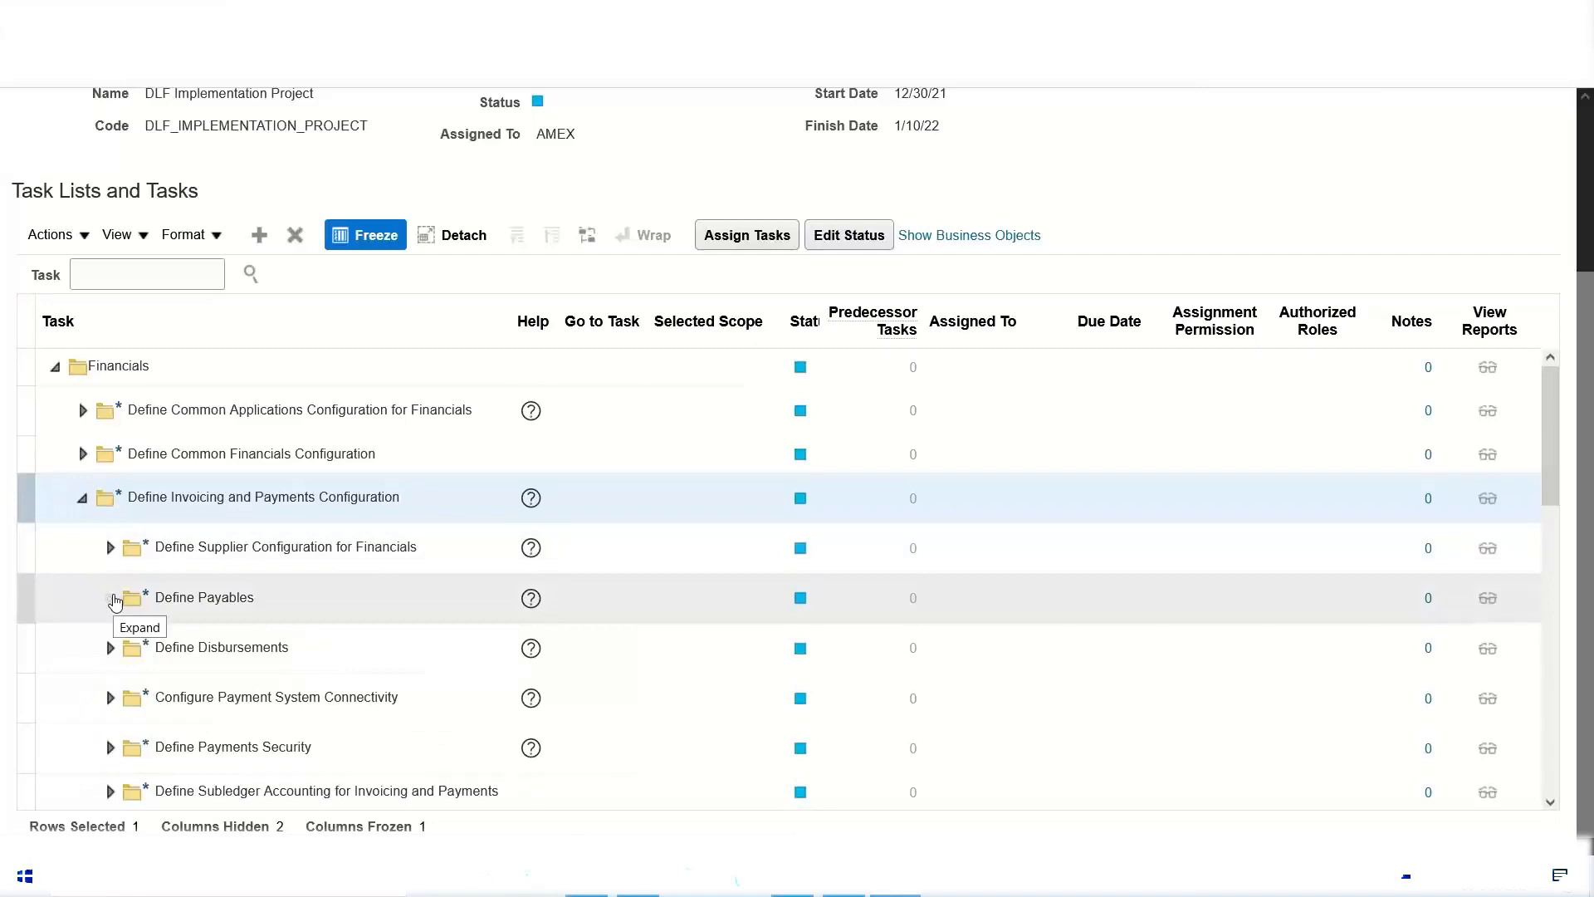
click(111, 598)
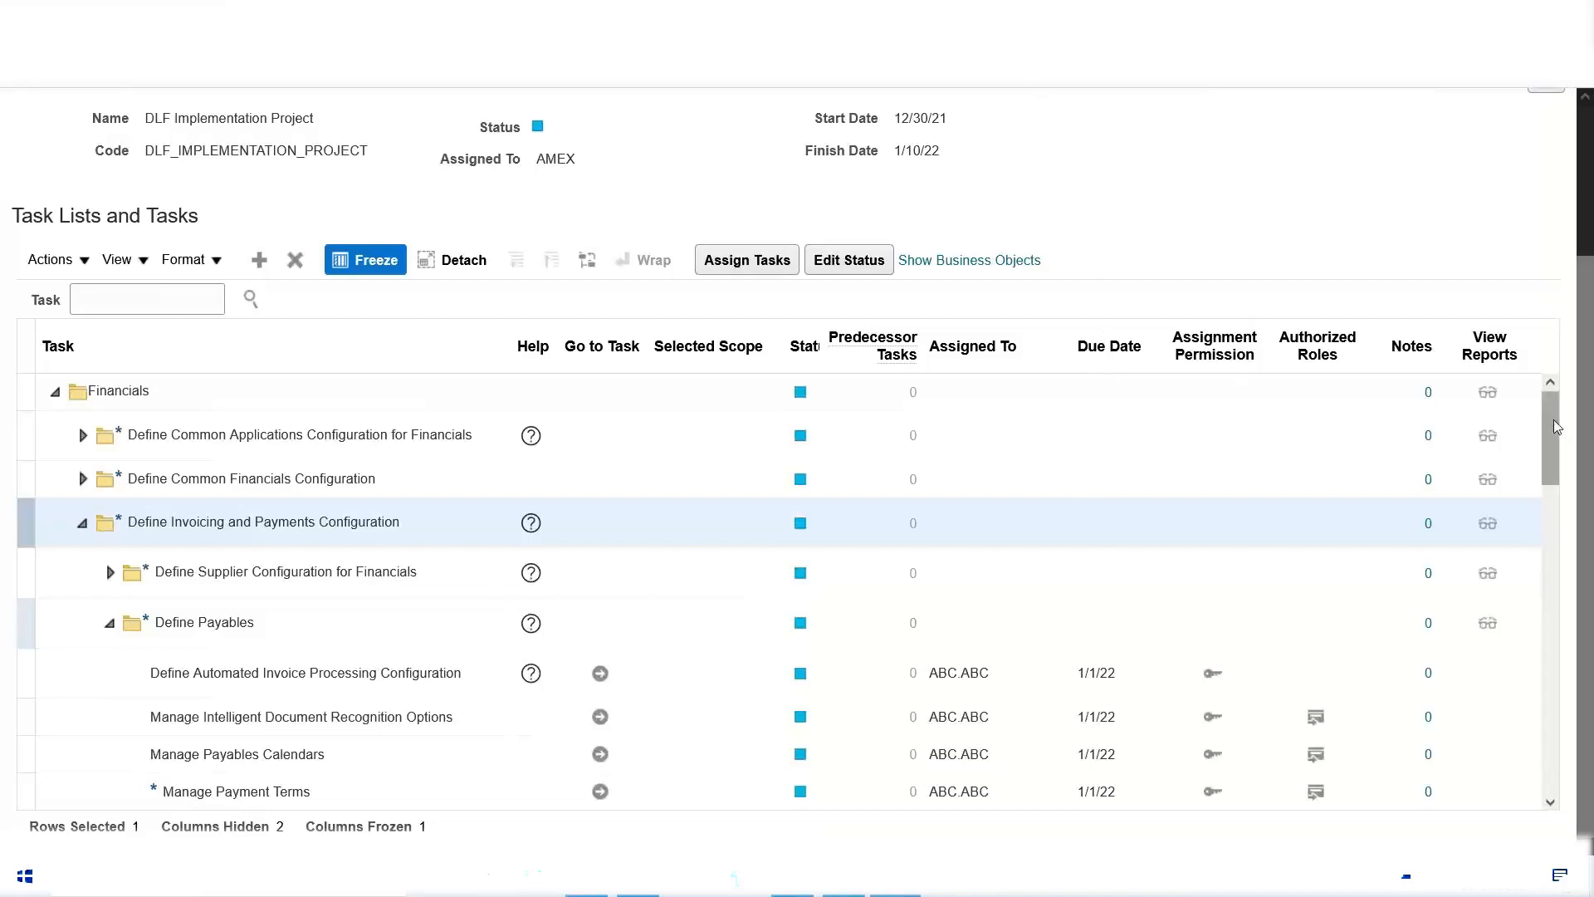
scroll(872, 610, down, 3)
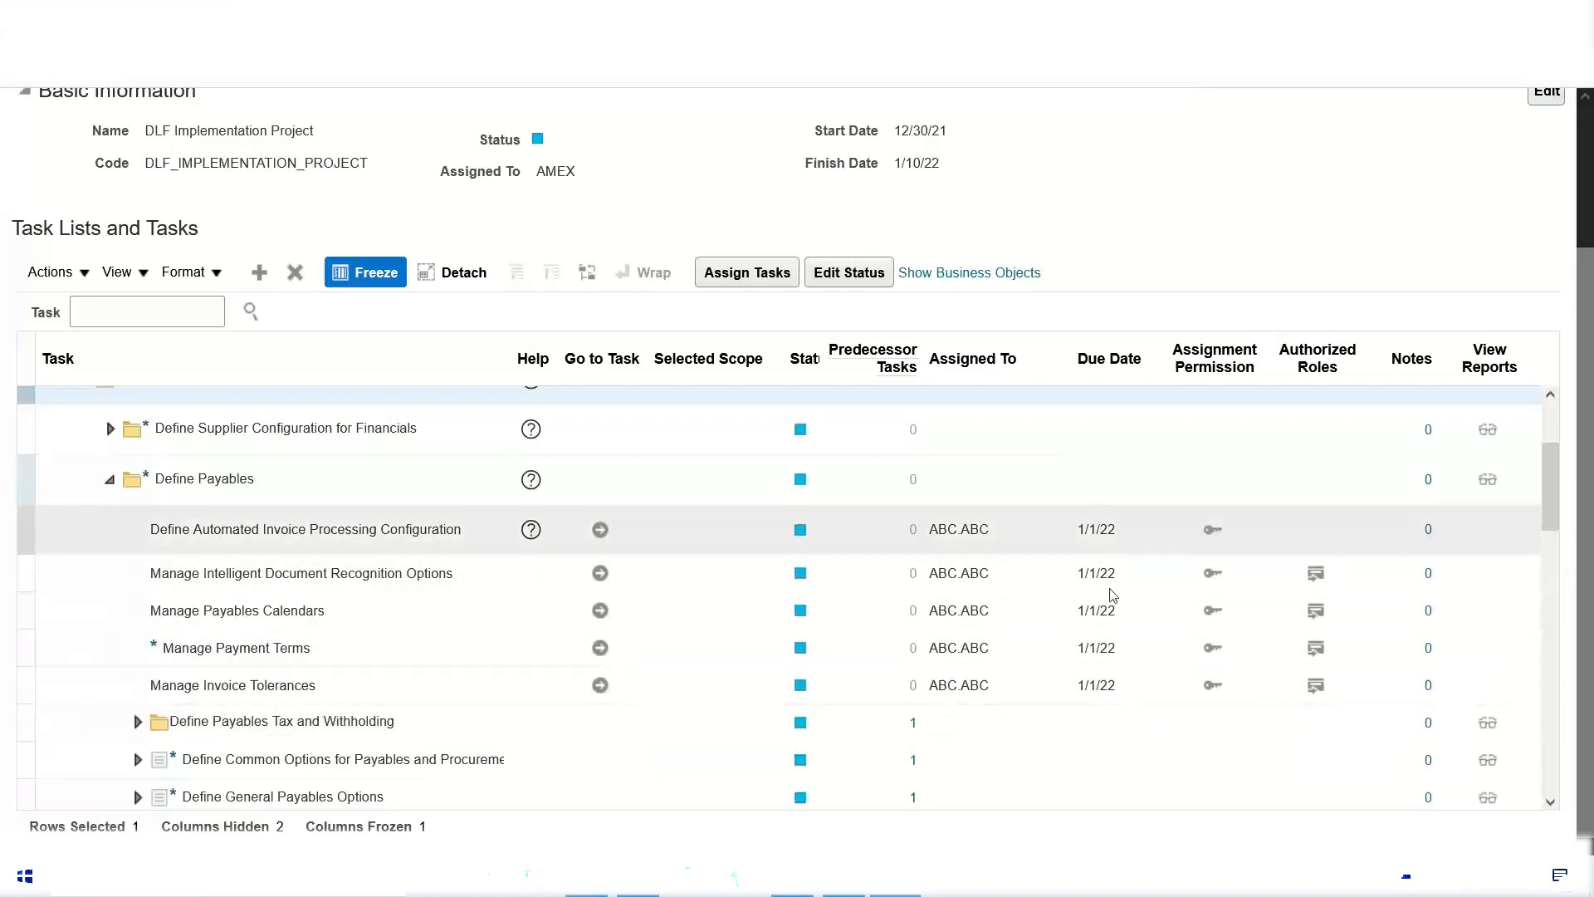
click(108, 479)
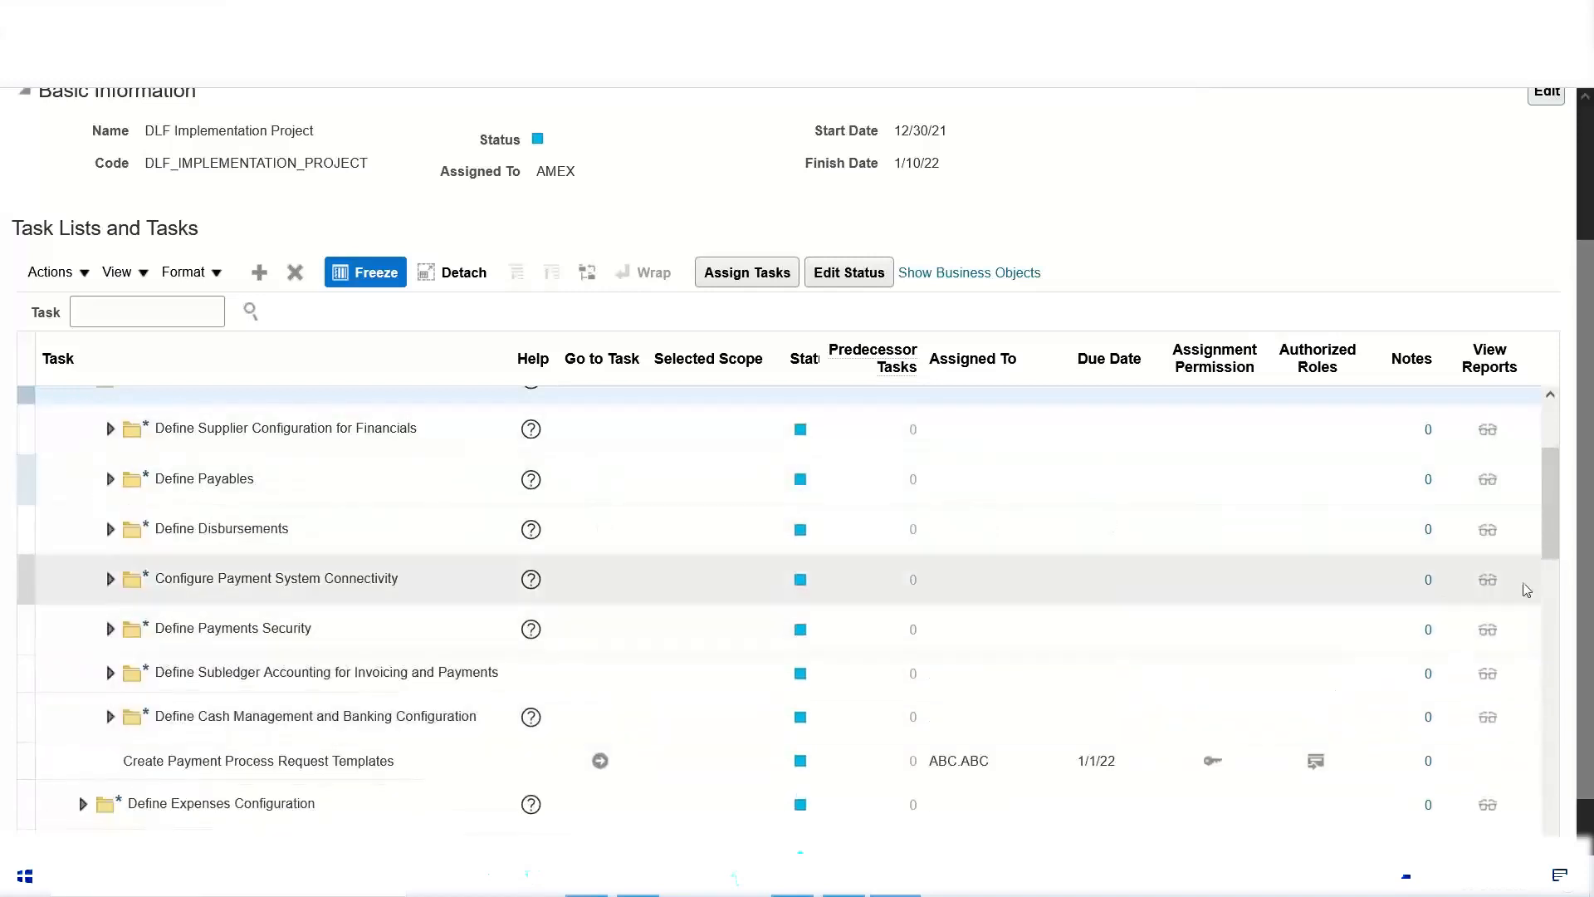
drag(1541, 559, 1548, 479)
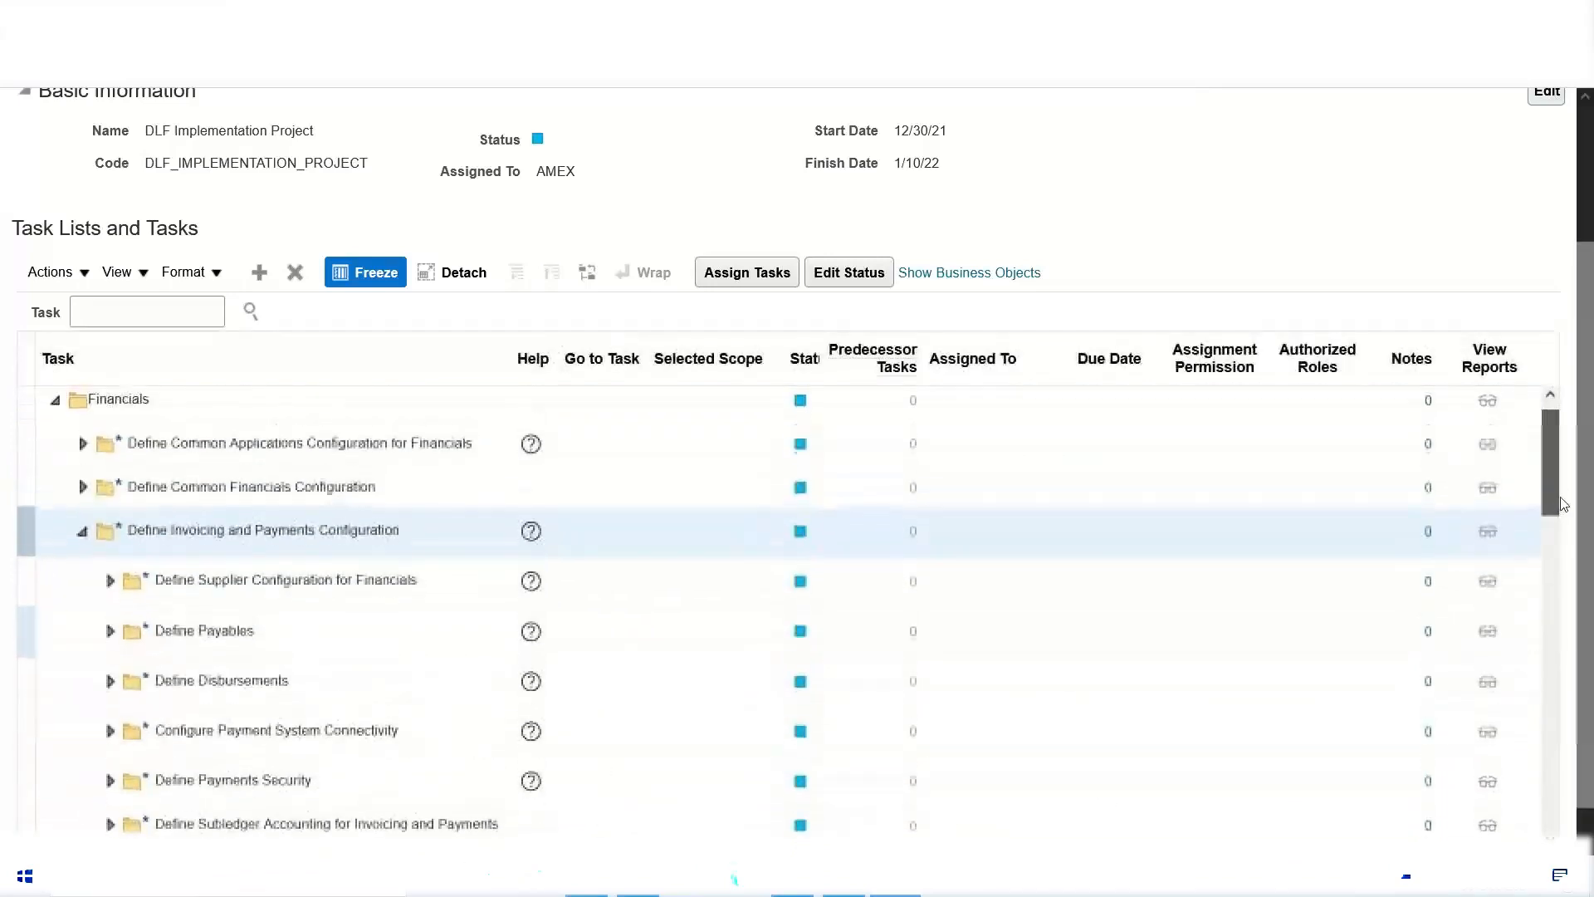
click(82, 535)
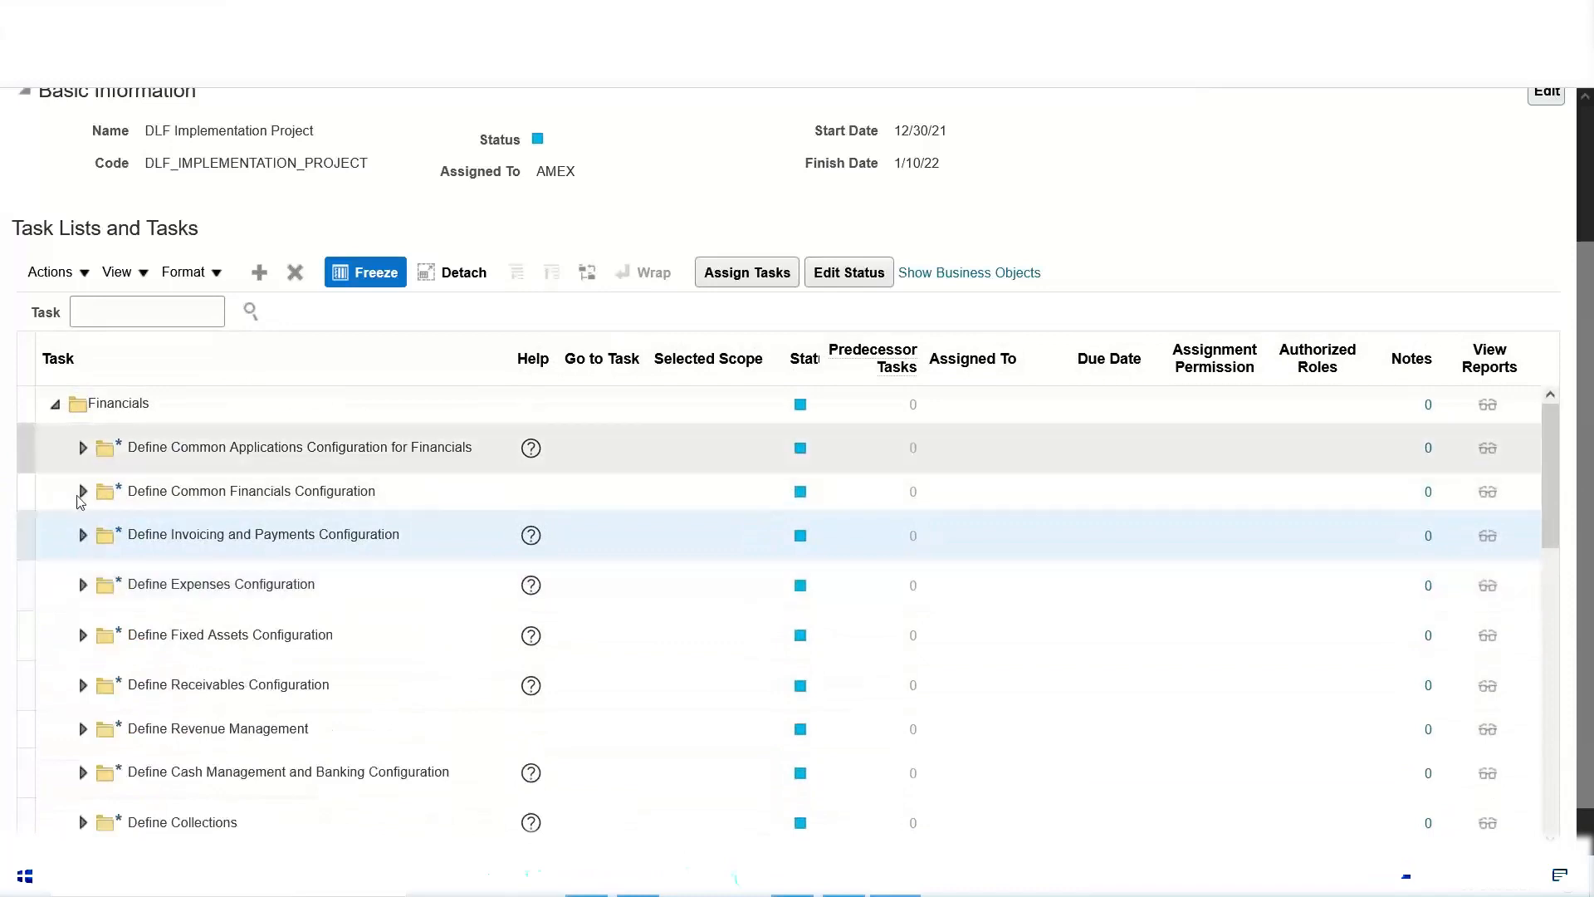
click(53, 407)
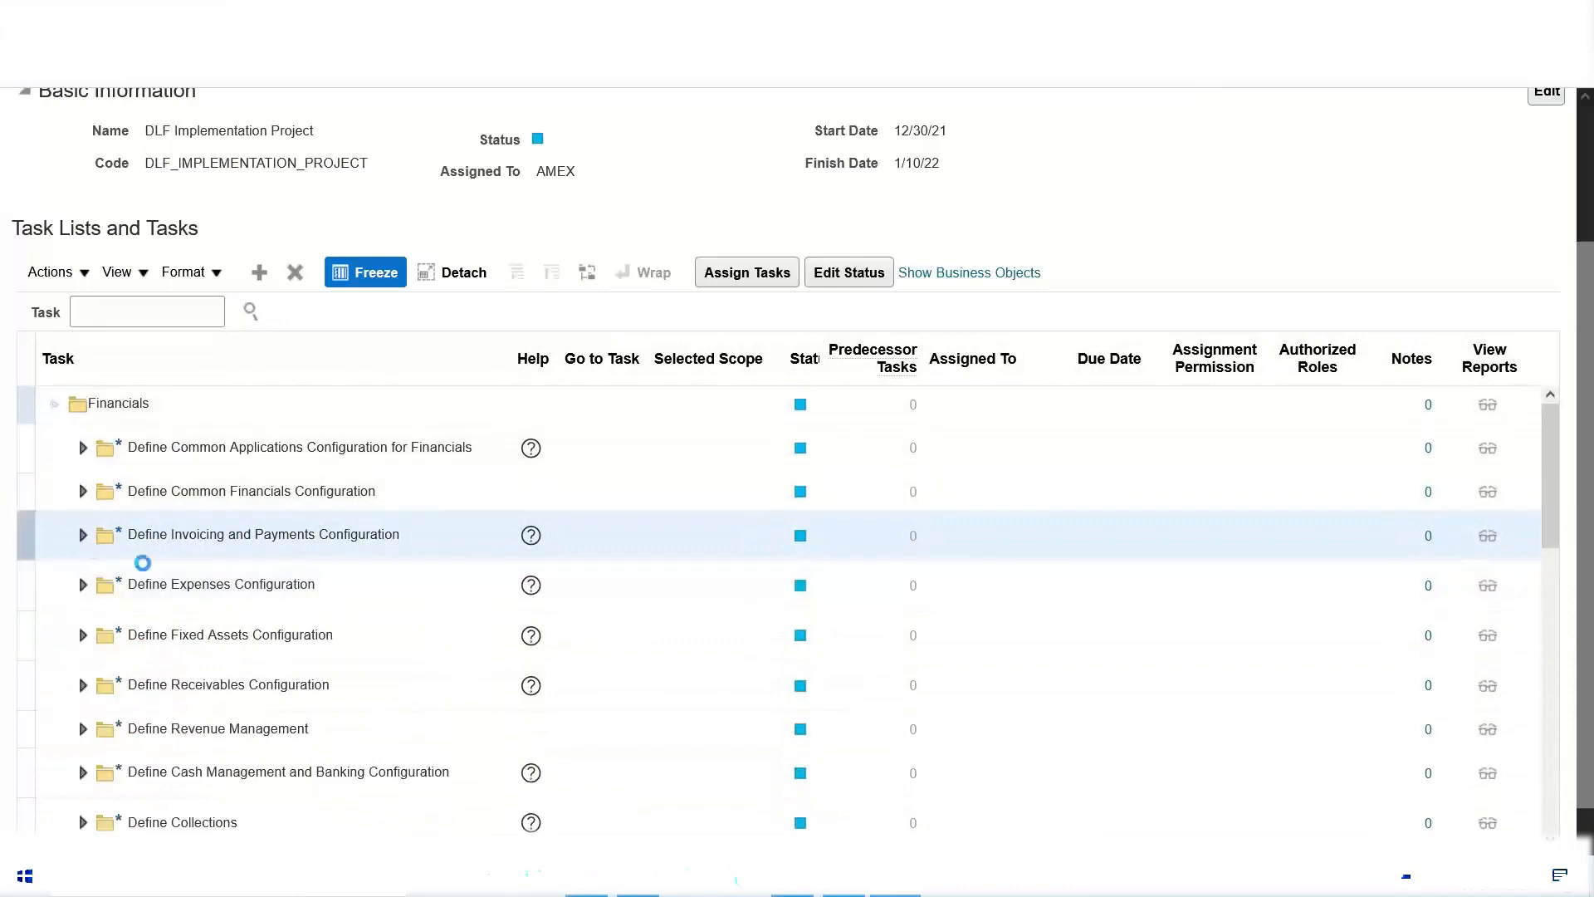
Step: Open the task assignment for the whole Financials offering, browse the user list and add a user whose last name starts with B
click(196, 475)
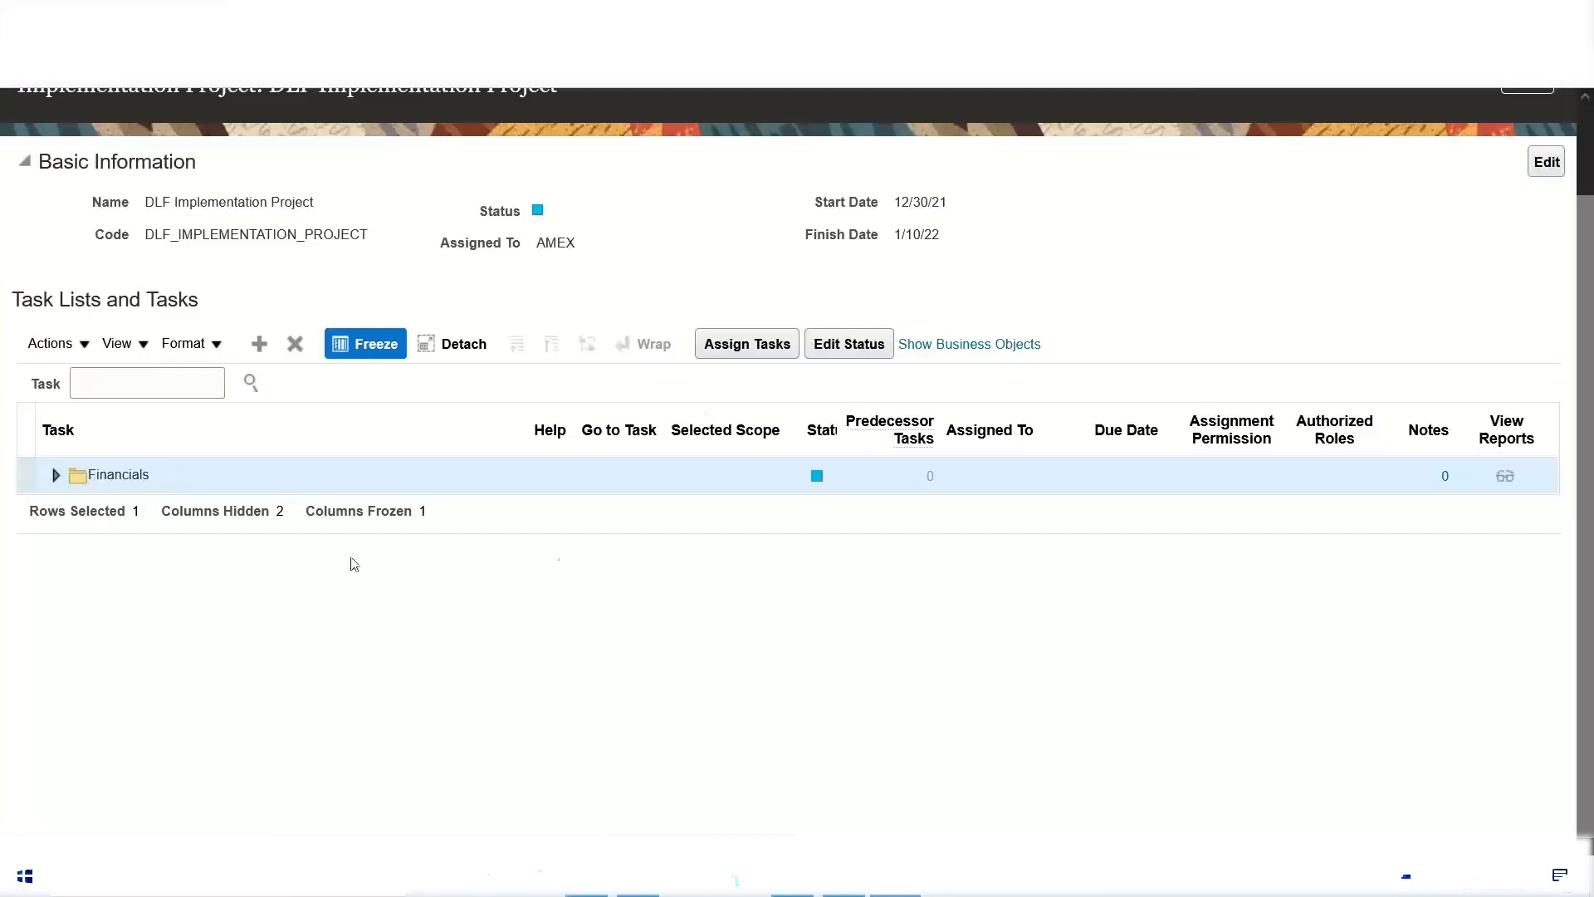
click(729, 344)
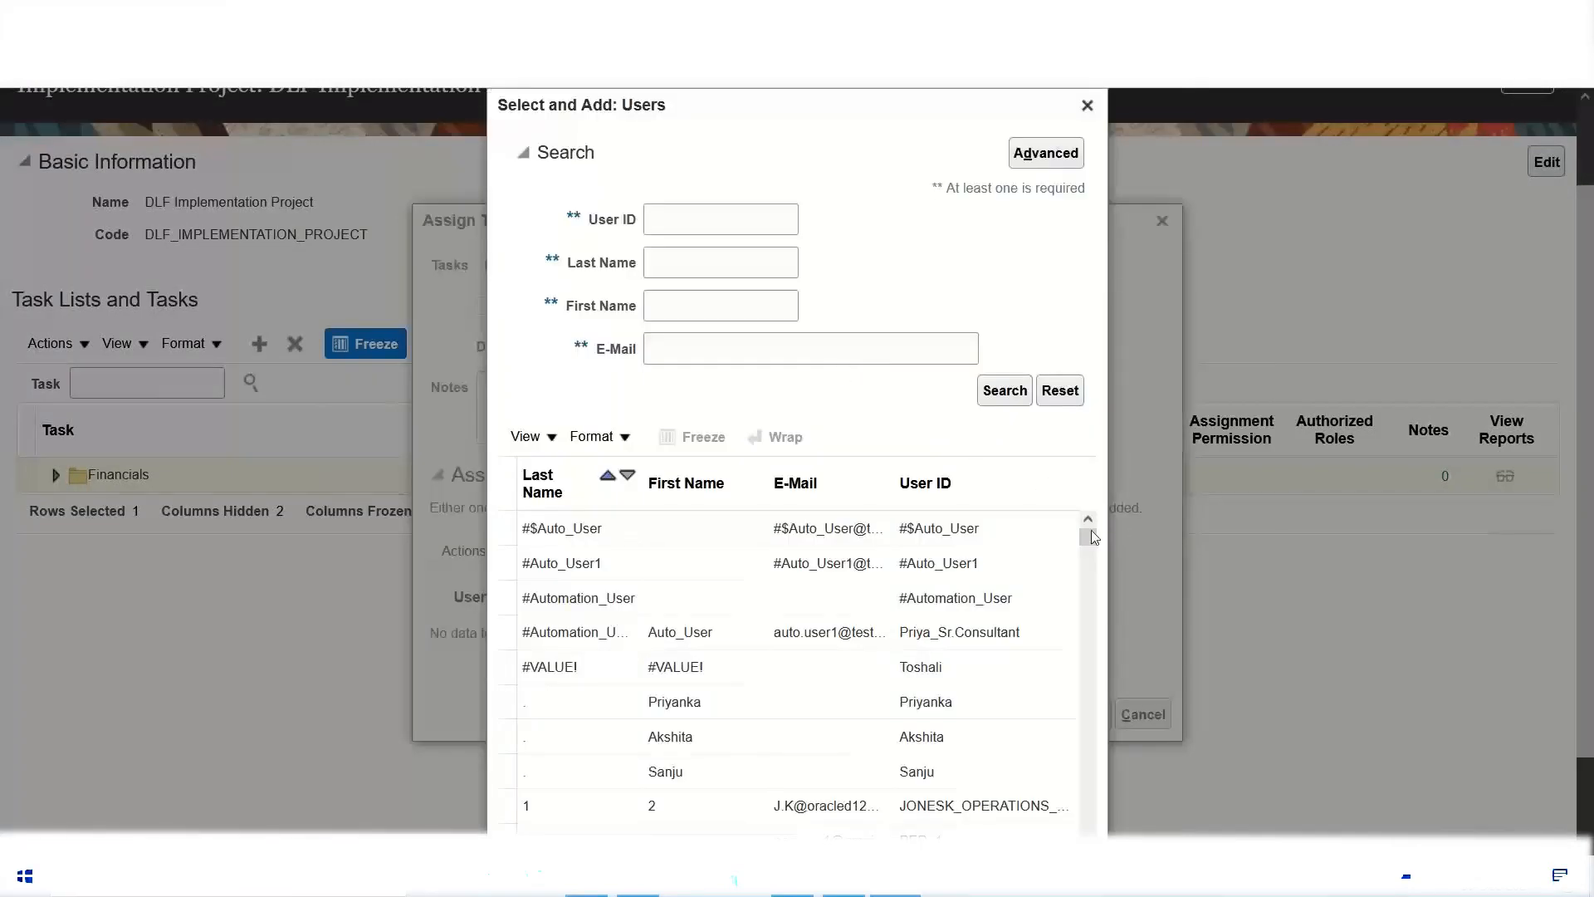
drag(1084, 538, 1092, 562)
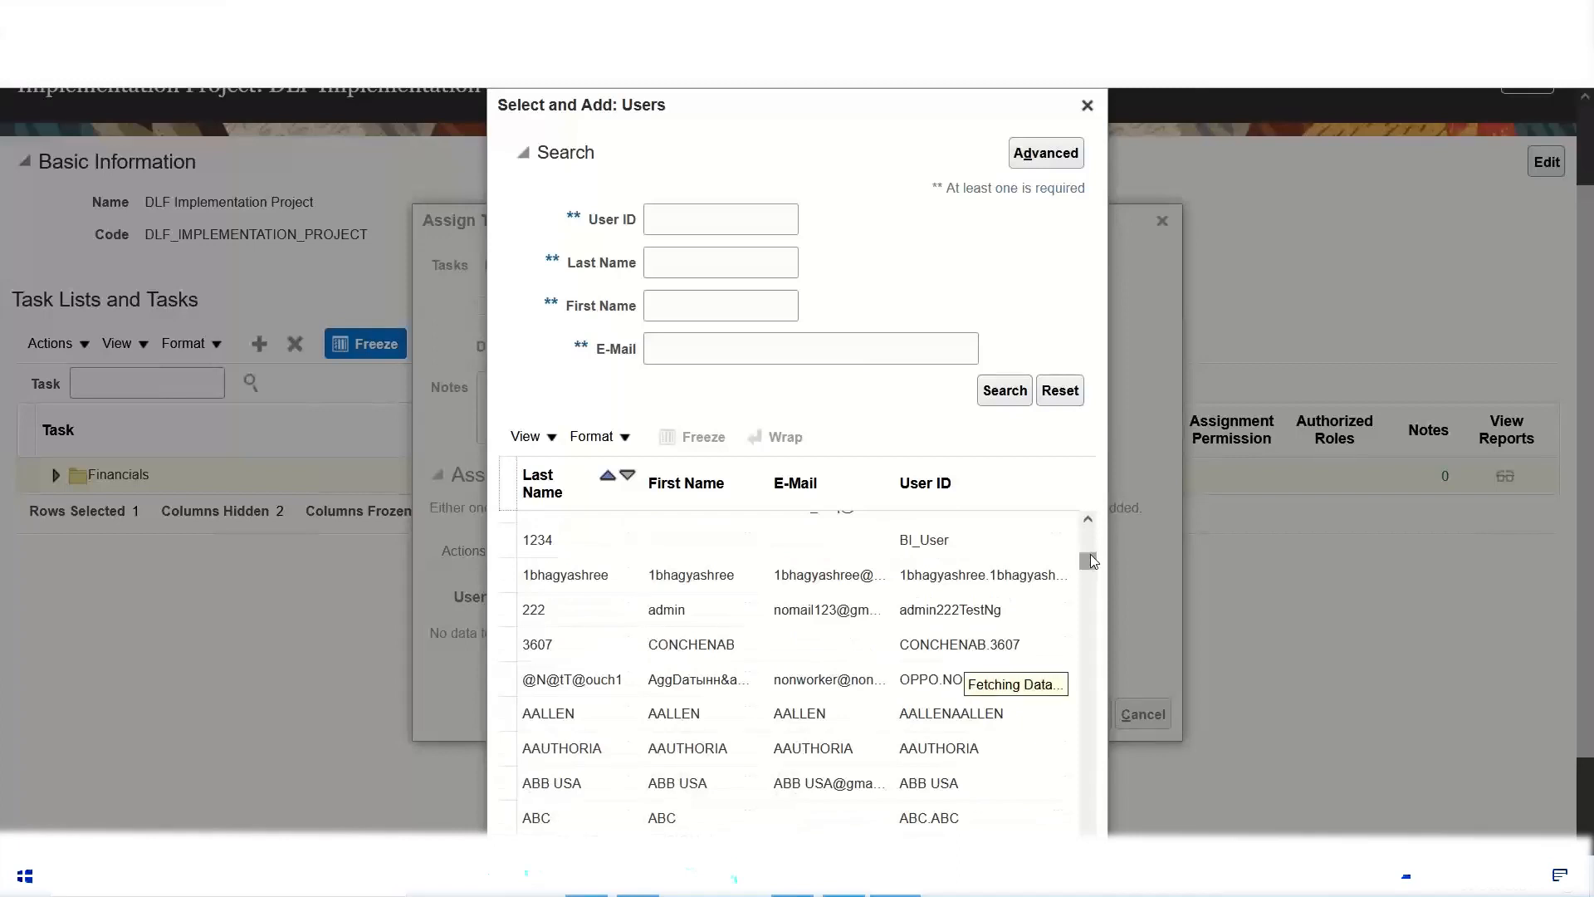
click(1089, 523)
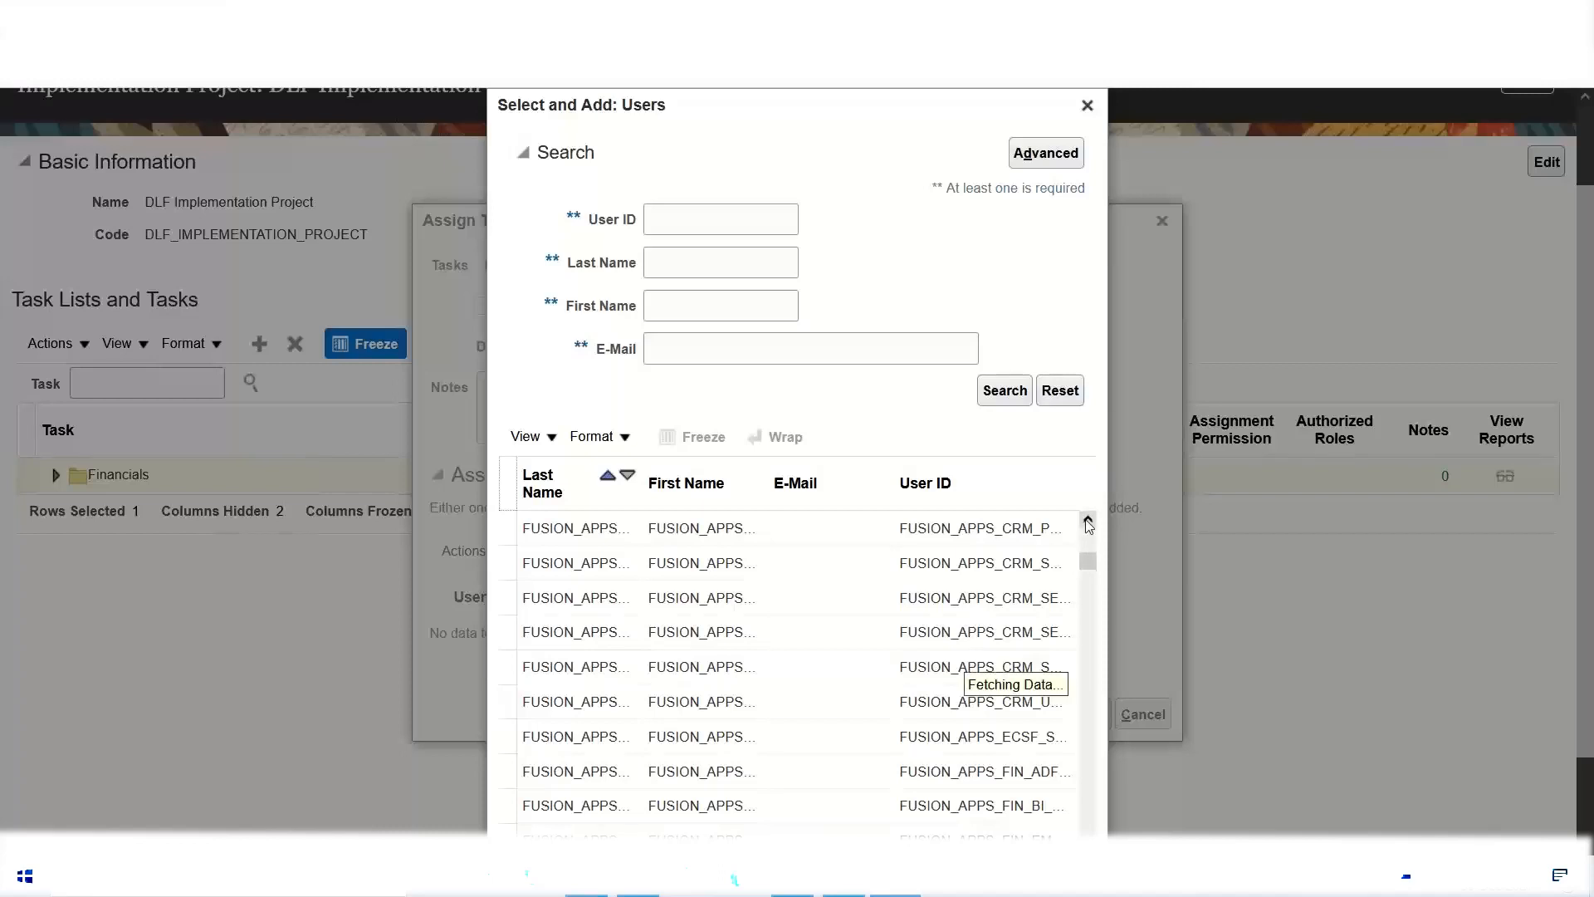
click(1088, 523)
click(1089, 521)
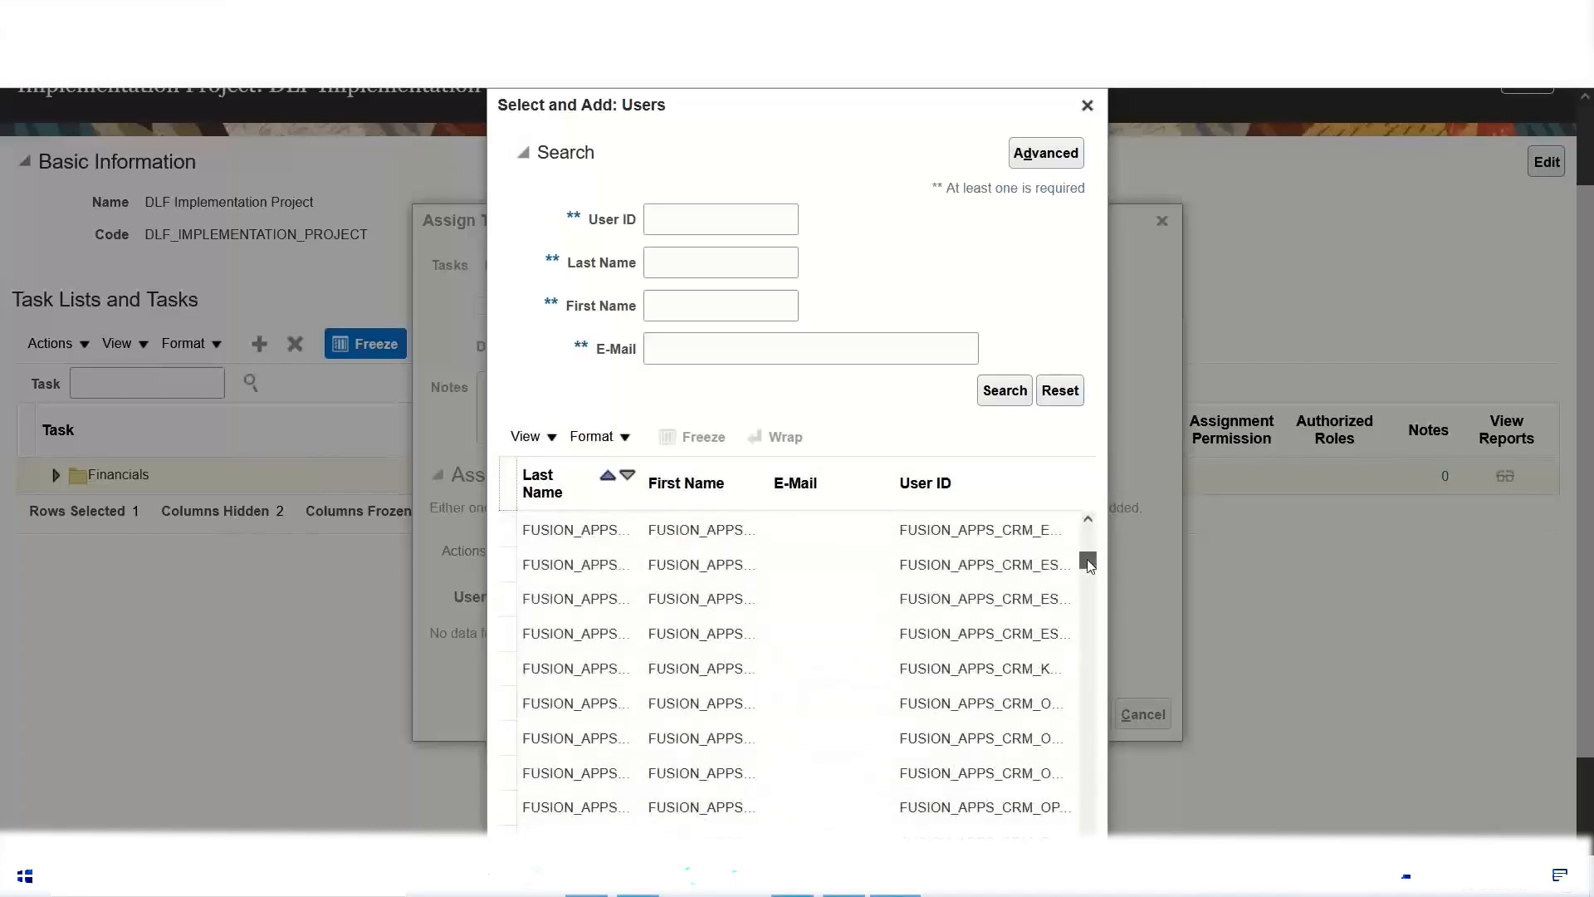
drag(1090, 560, 1091, 553)
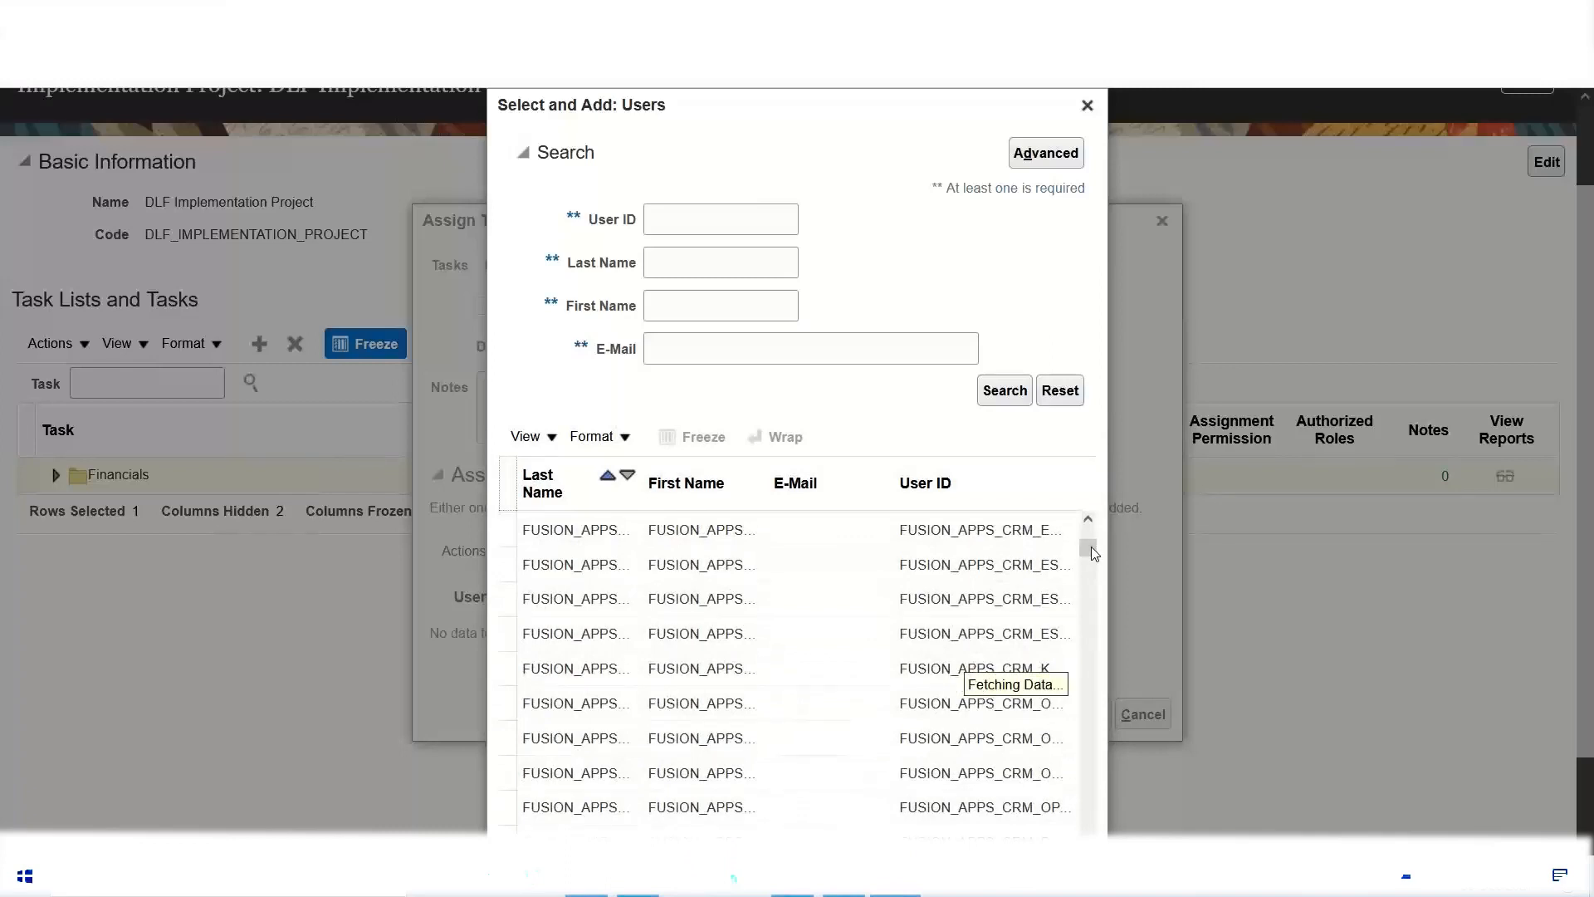
drag(1087, 547, 1090, 540)
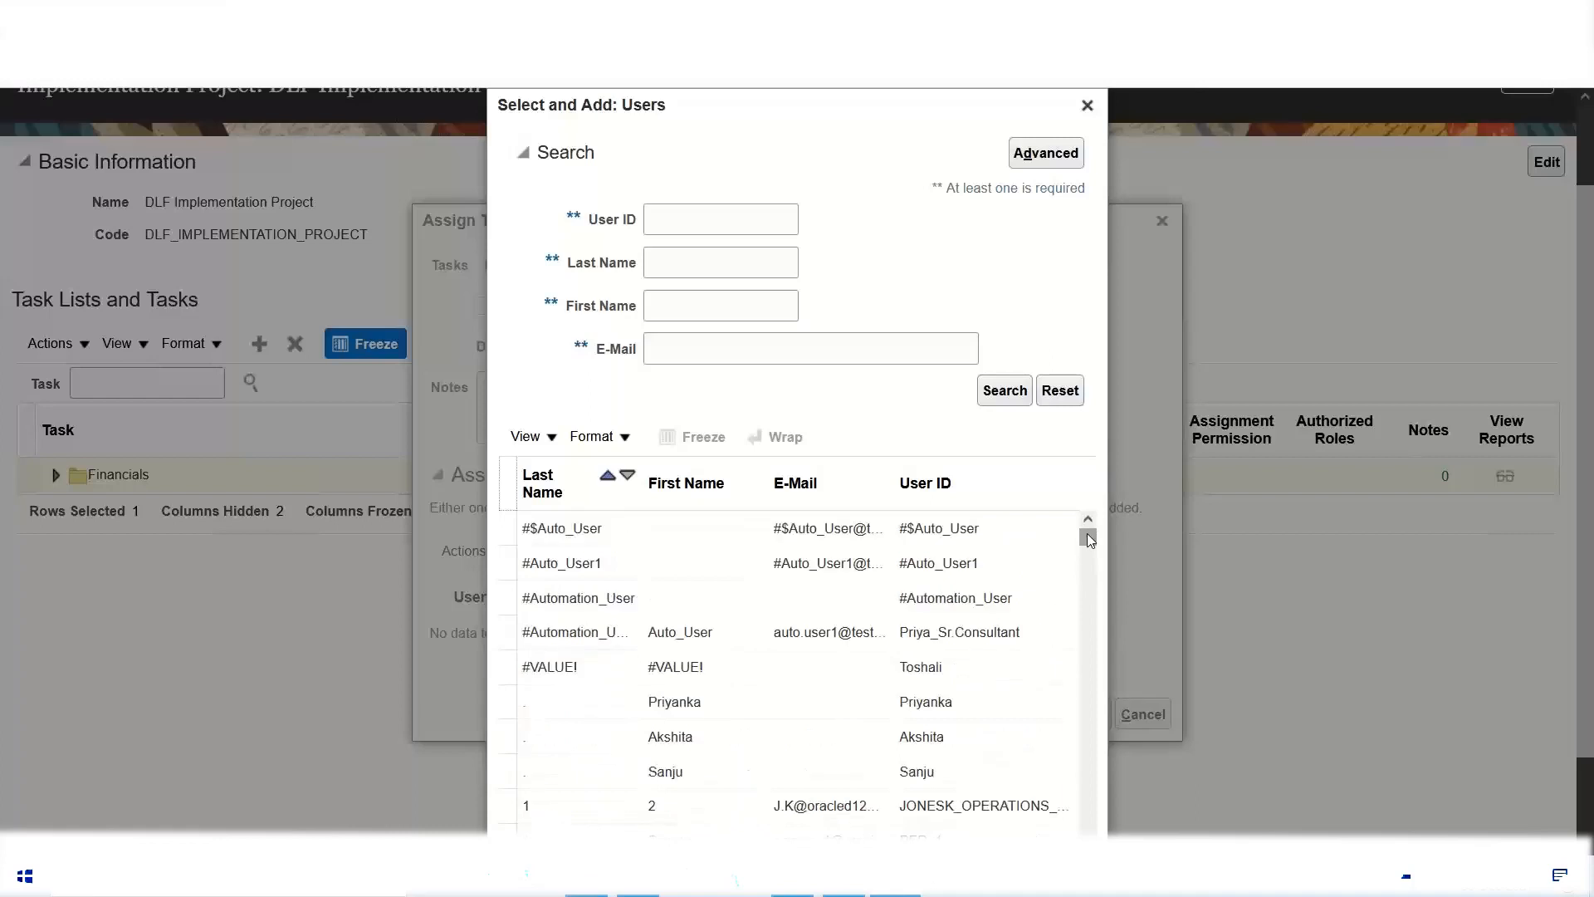
drag(1089, 539, 1091, 546)
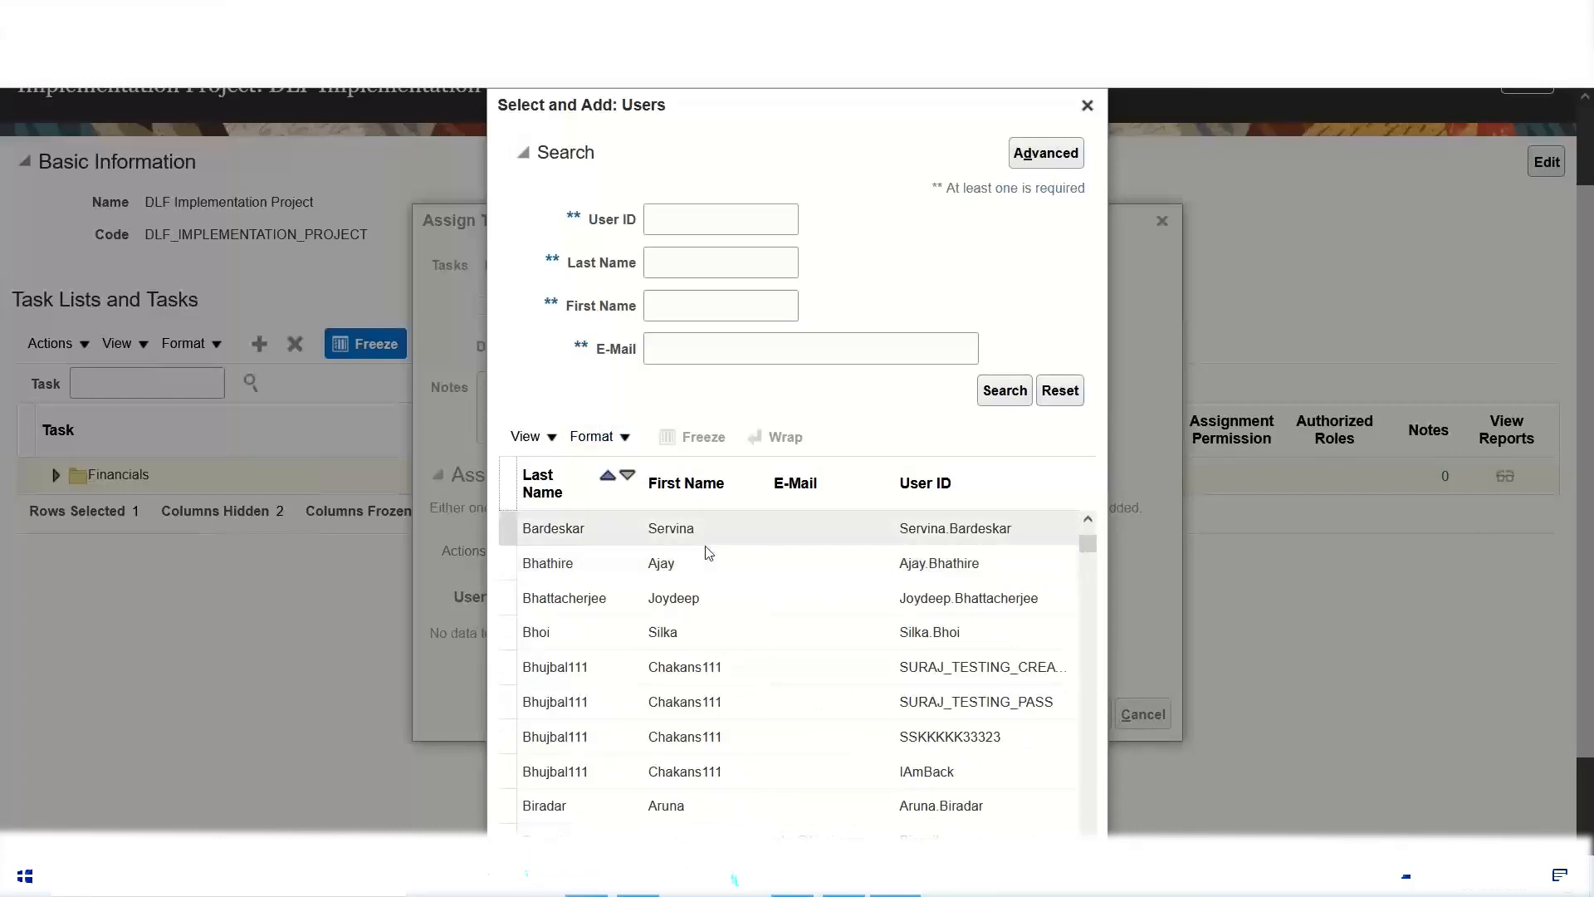
click(643, 563)
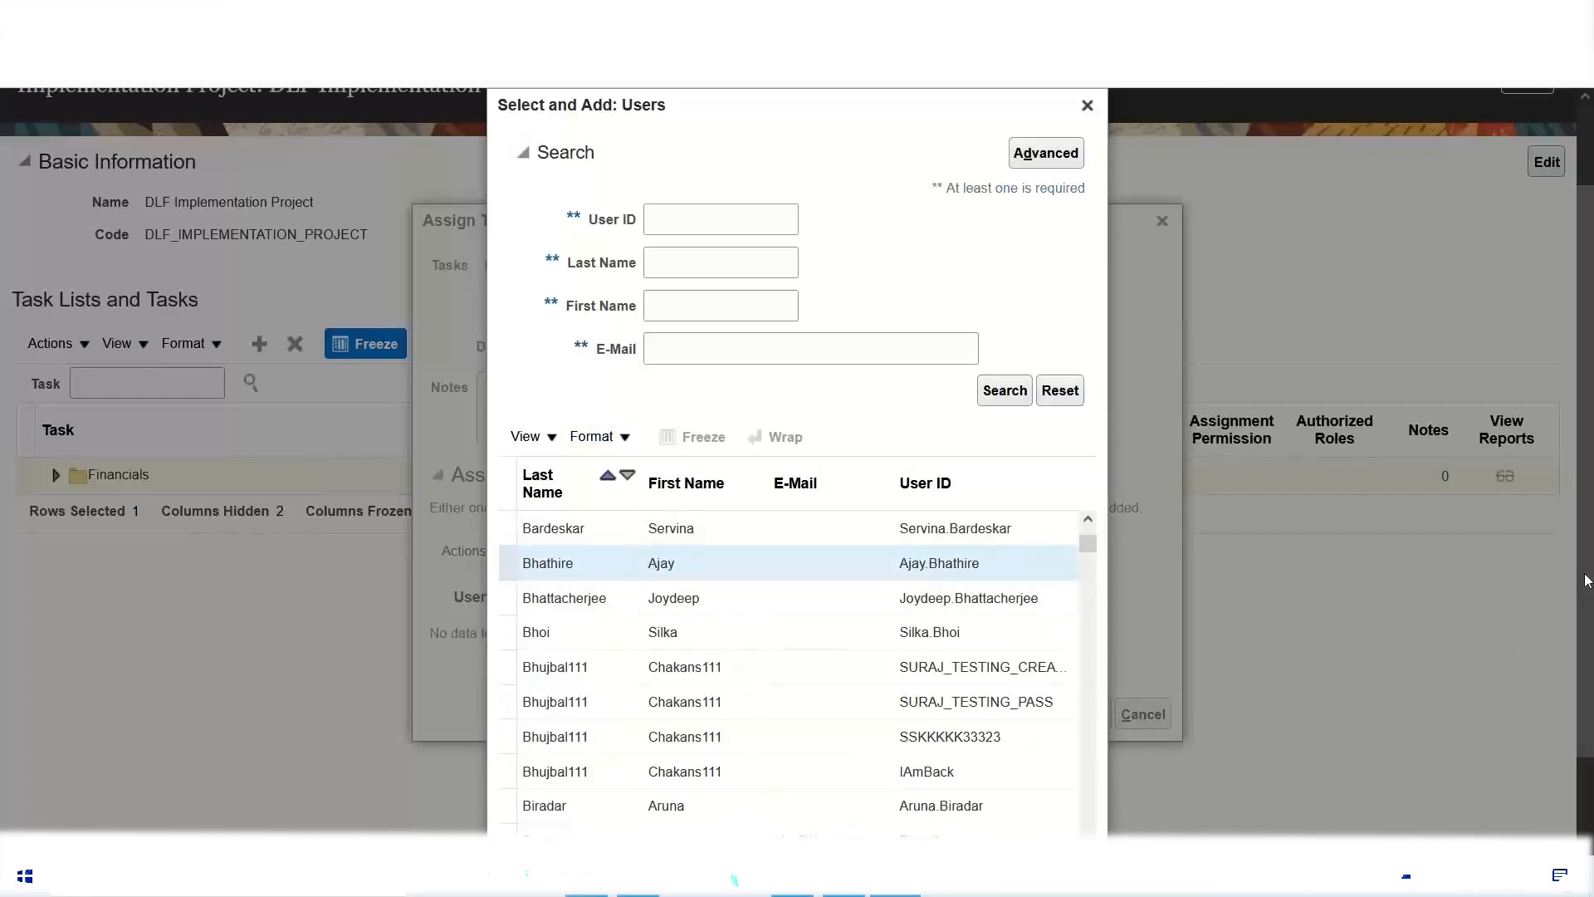
drag(1586, 579, 1590, 662)
click(963, 828)
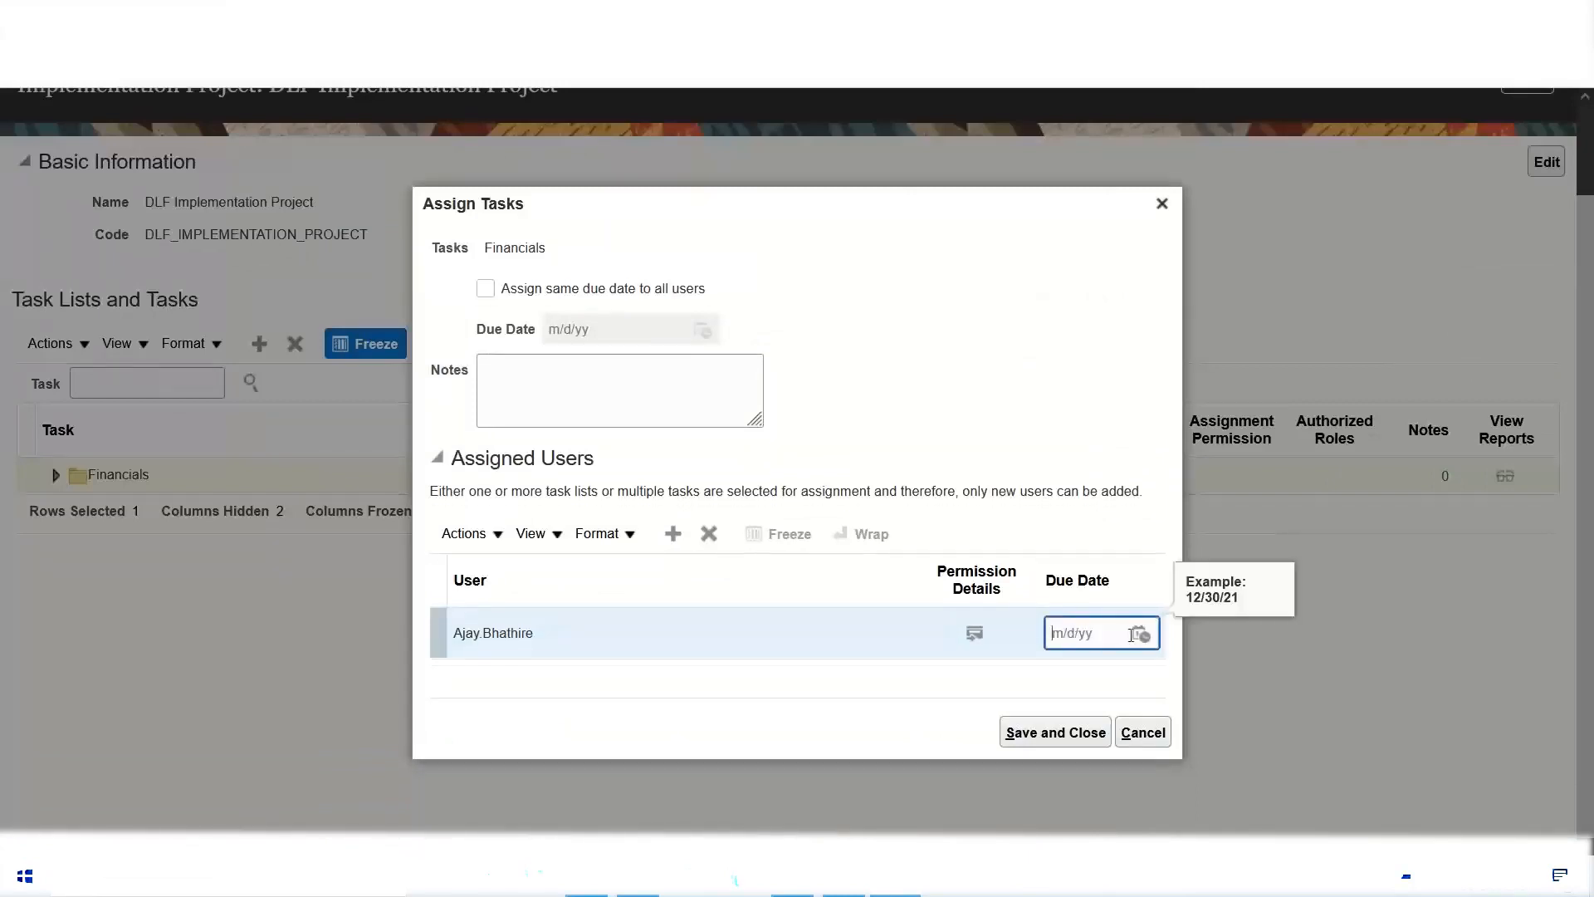
Step: Set the due date of the user assigned to the Financials offering to 1/7/22 and save the task assignment
click(1142, 635)
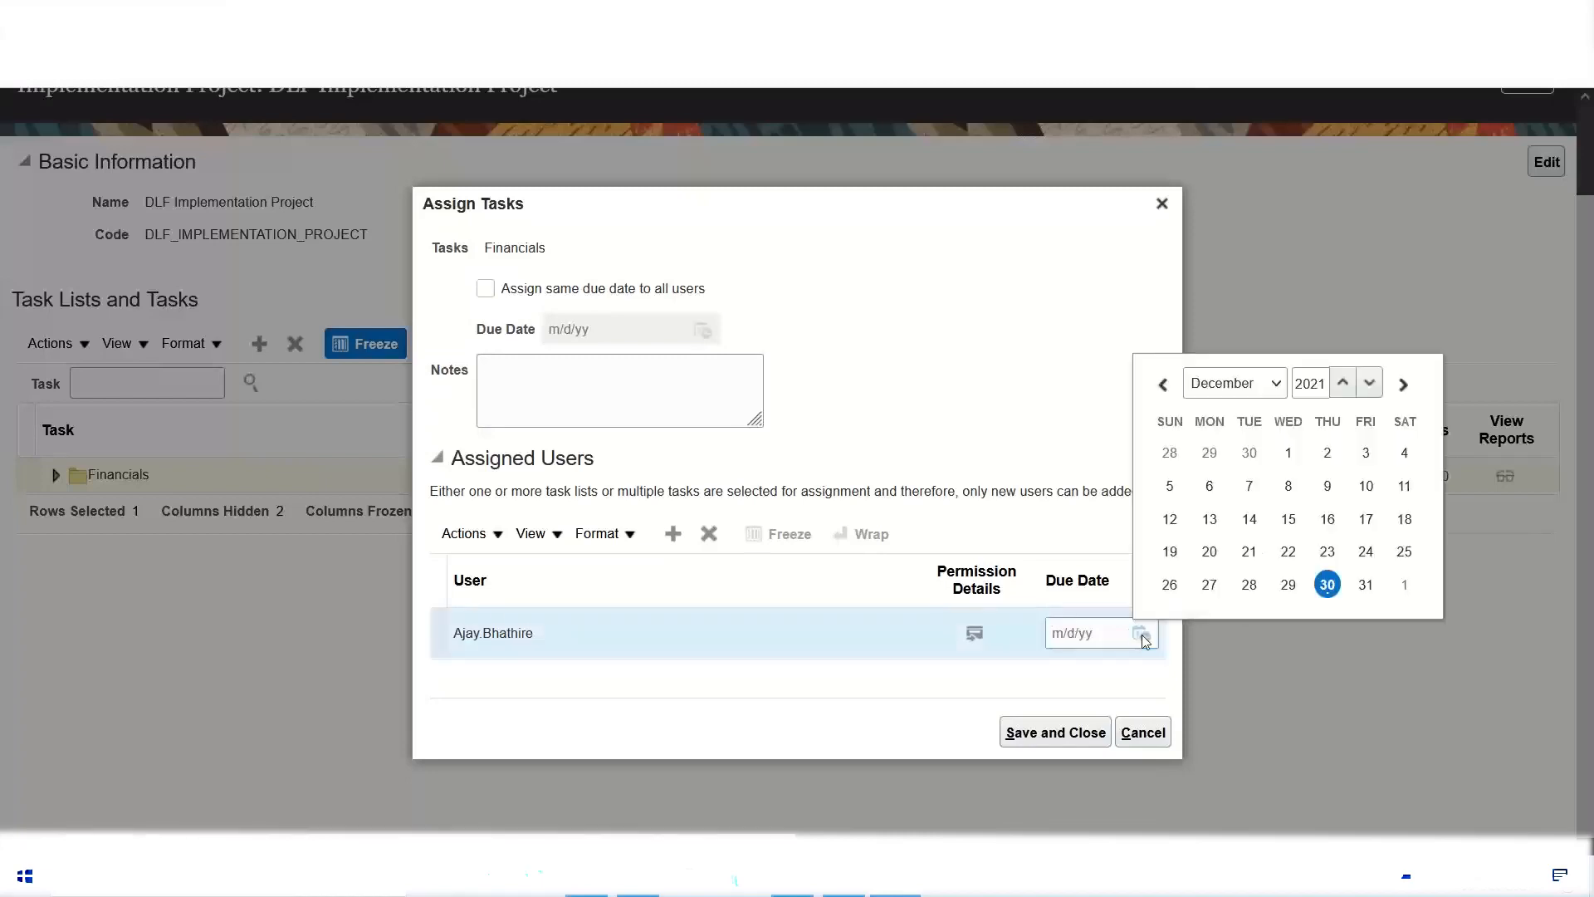
click(1277, 383)
click(1252, 415)
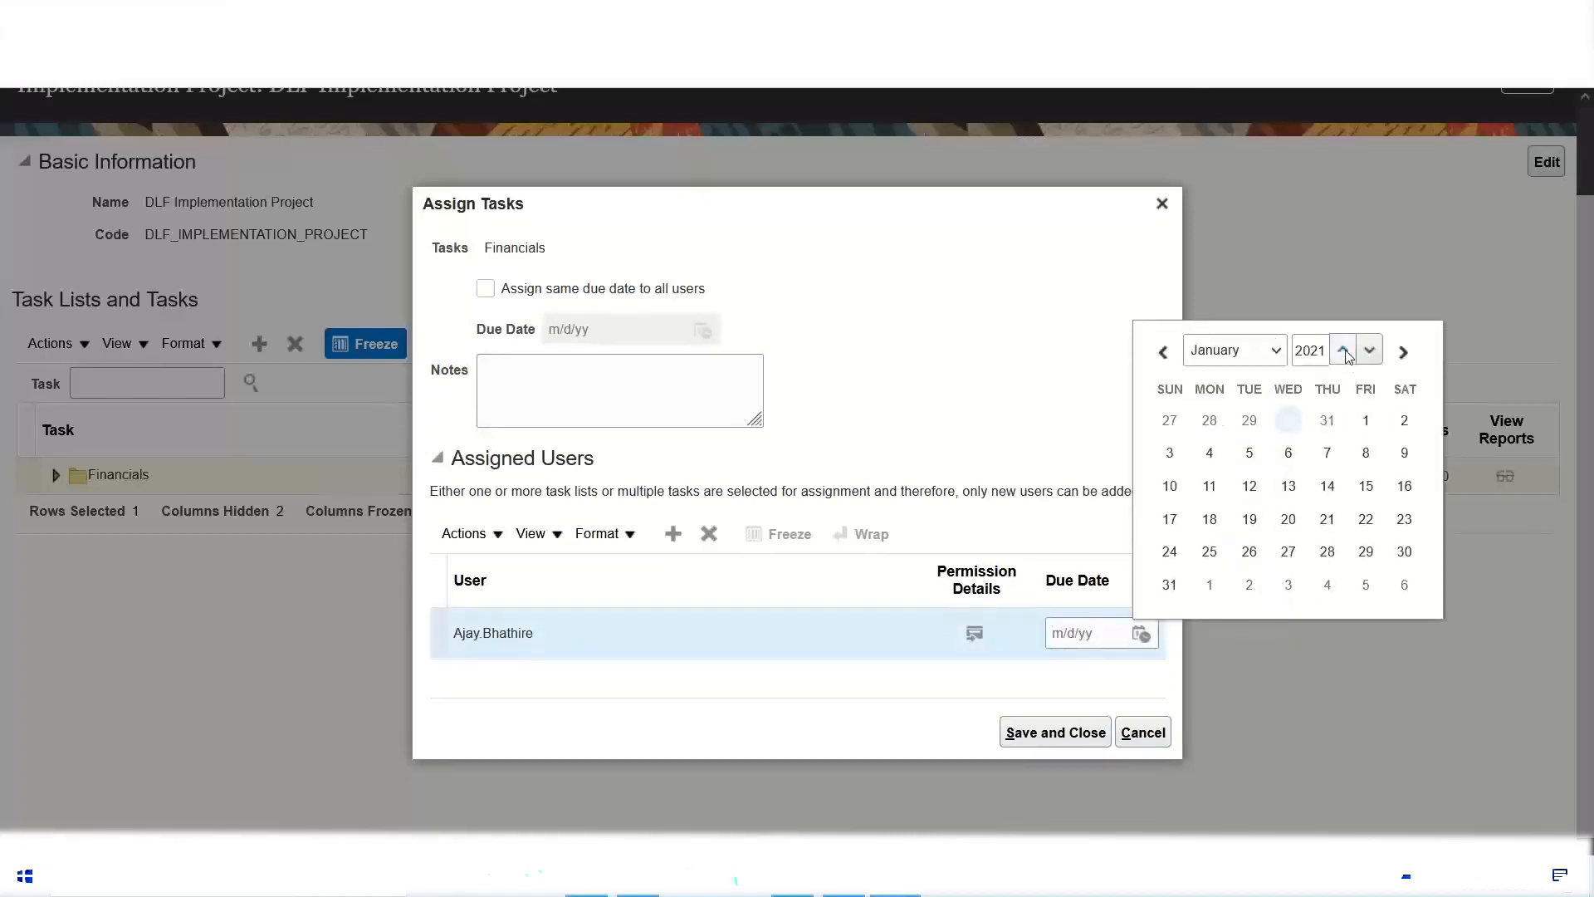
click(1342, 354)
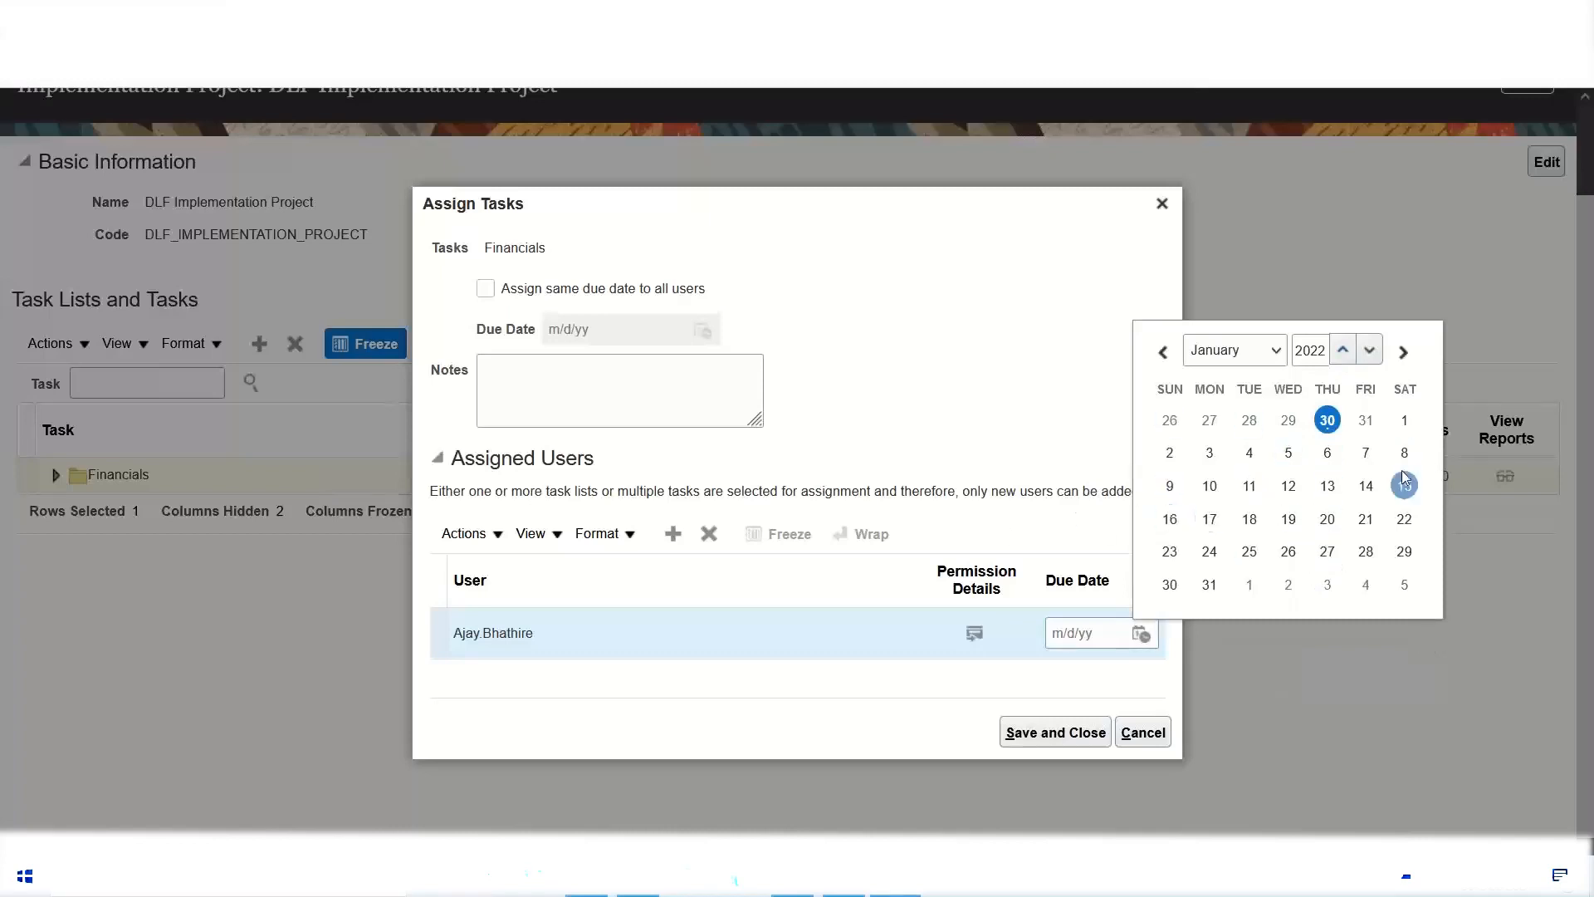
click(1366, 455)
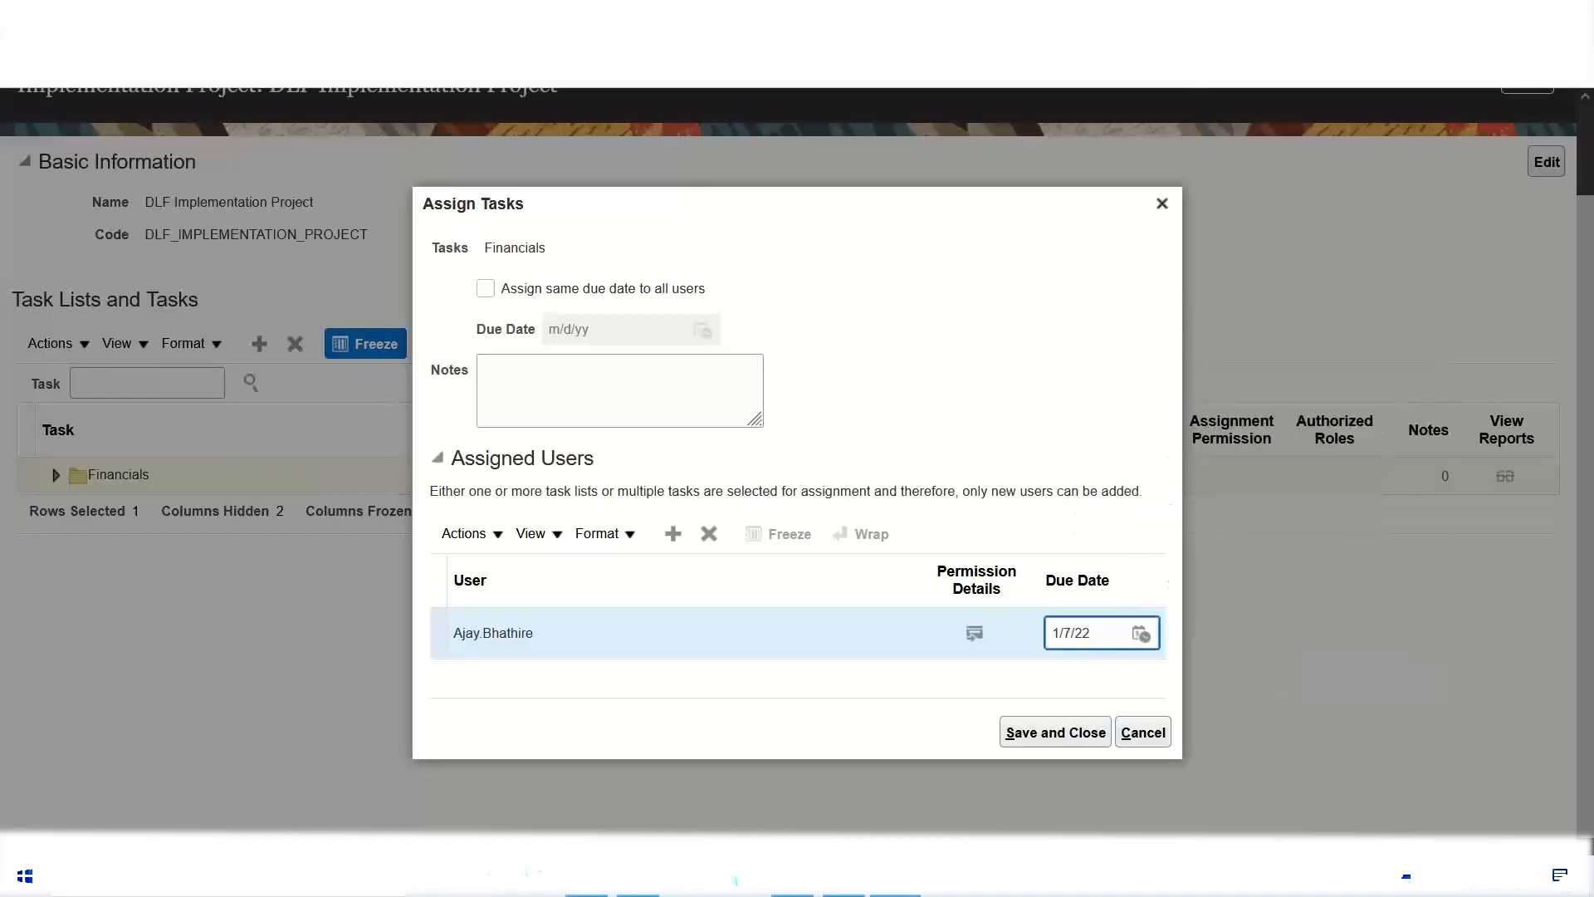
click(1055, 733)
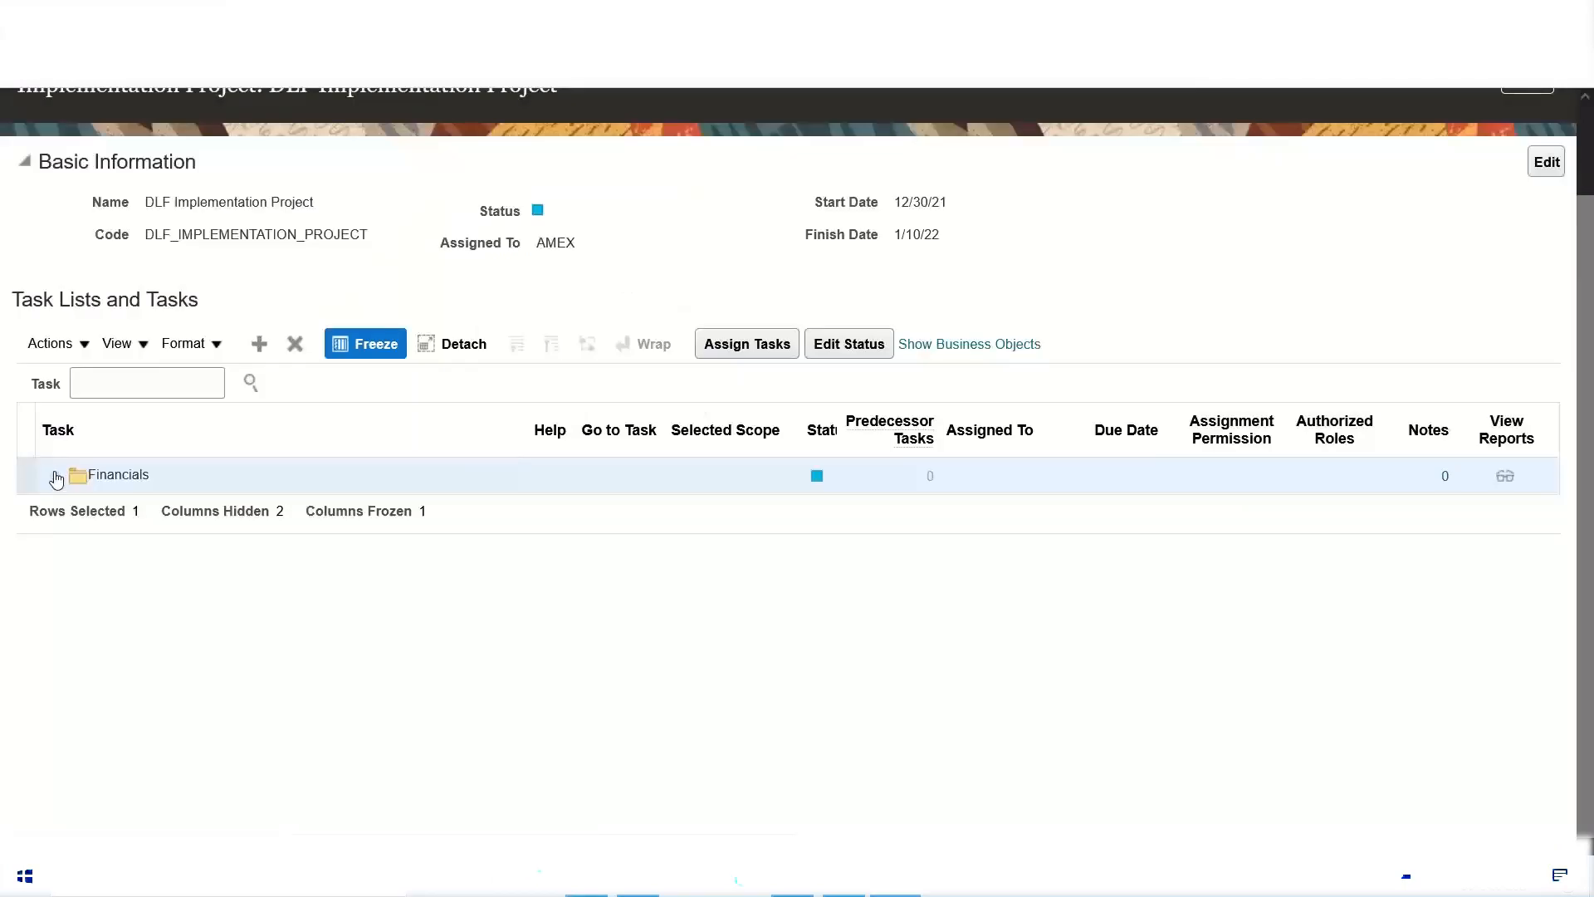
Step: Examine the assignees and due dates of the Define Payables tasks under Define Invoicing and Payments Configuration, collapsing both task lists when done
click(56, 479)
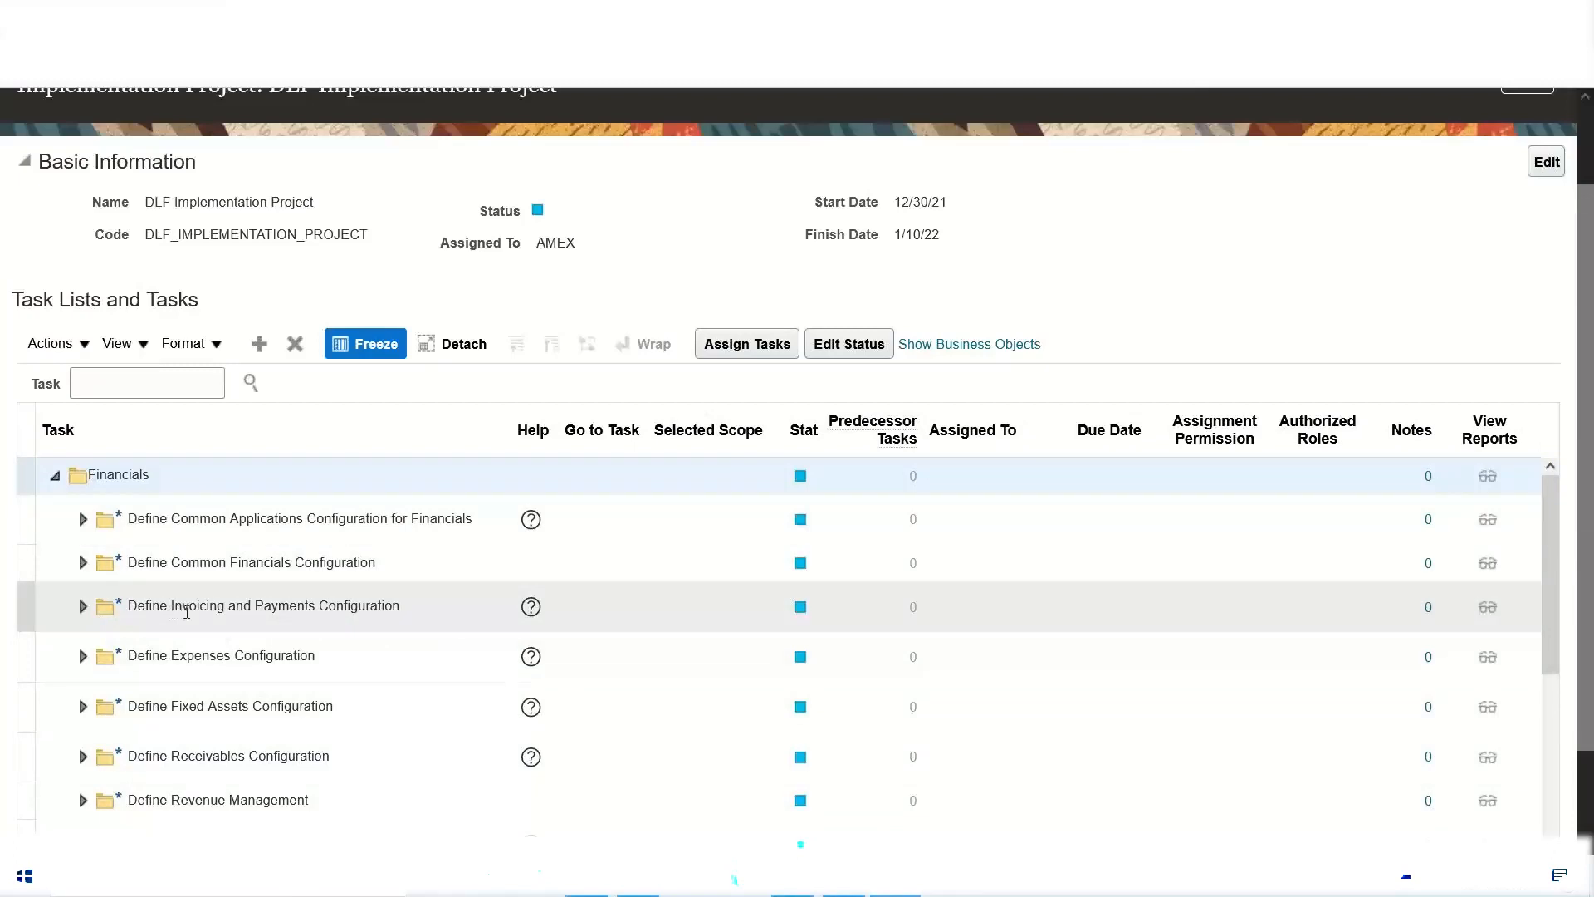
click(85, 611)
click(81, 609)
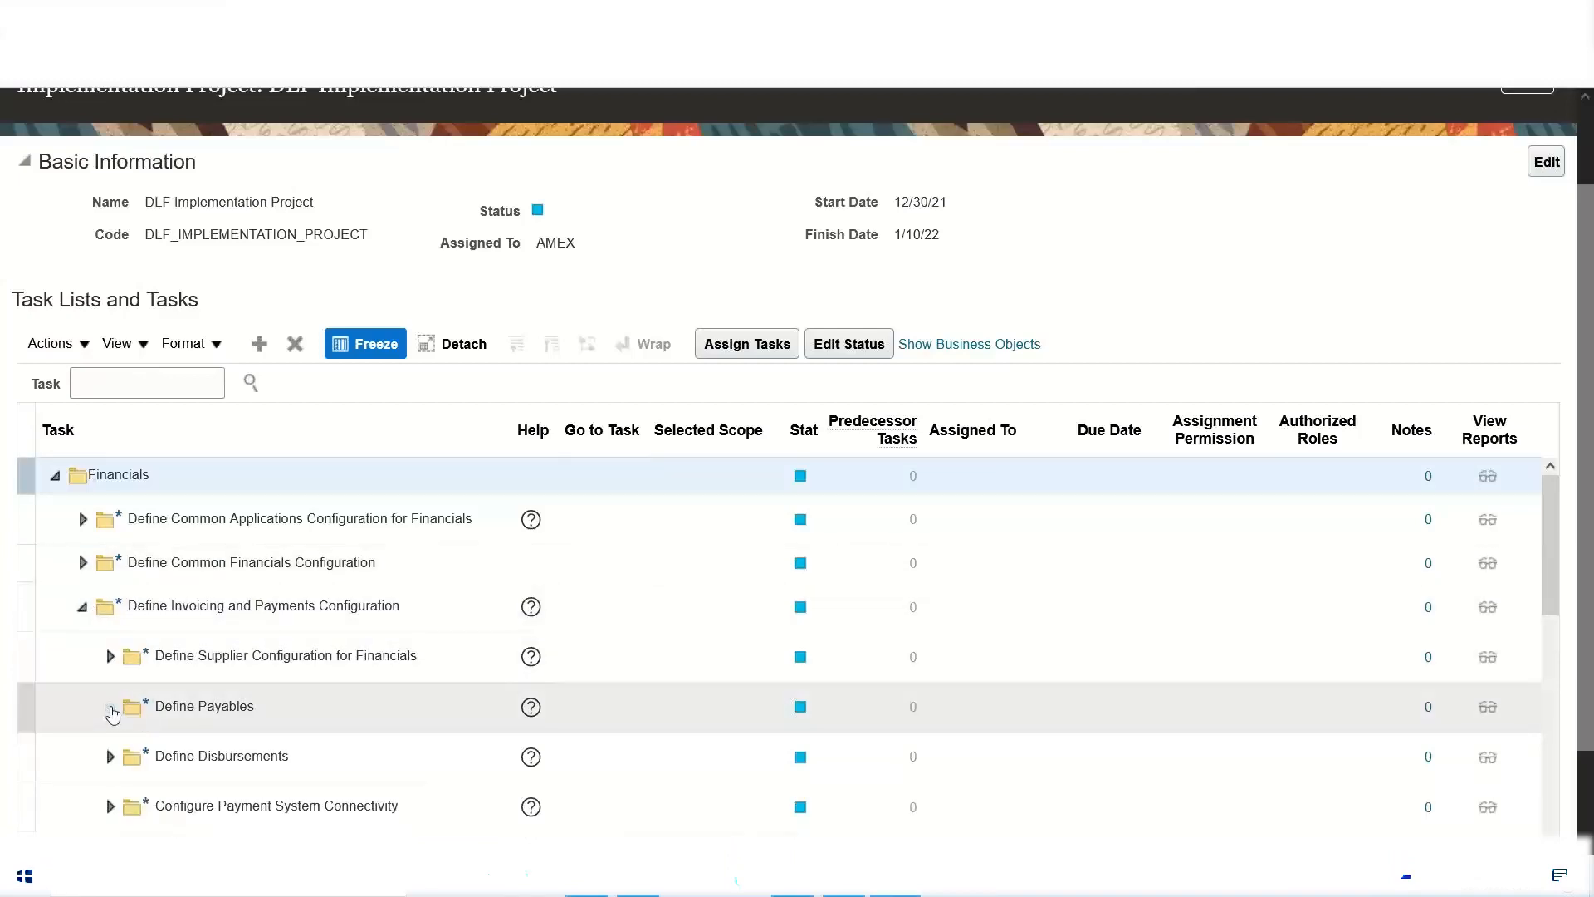
click(111, 707)
scroll(307, 619, down, 3)
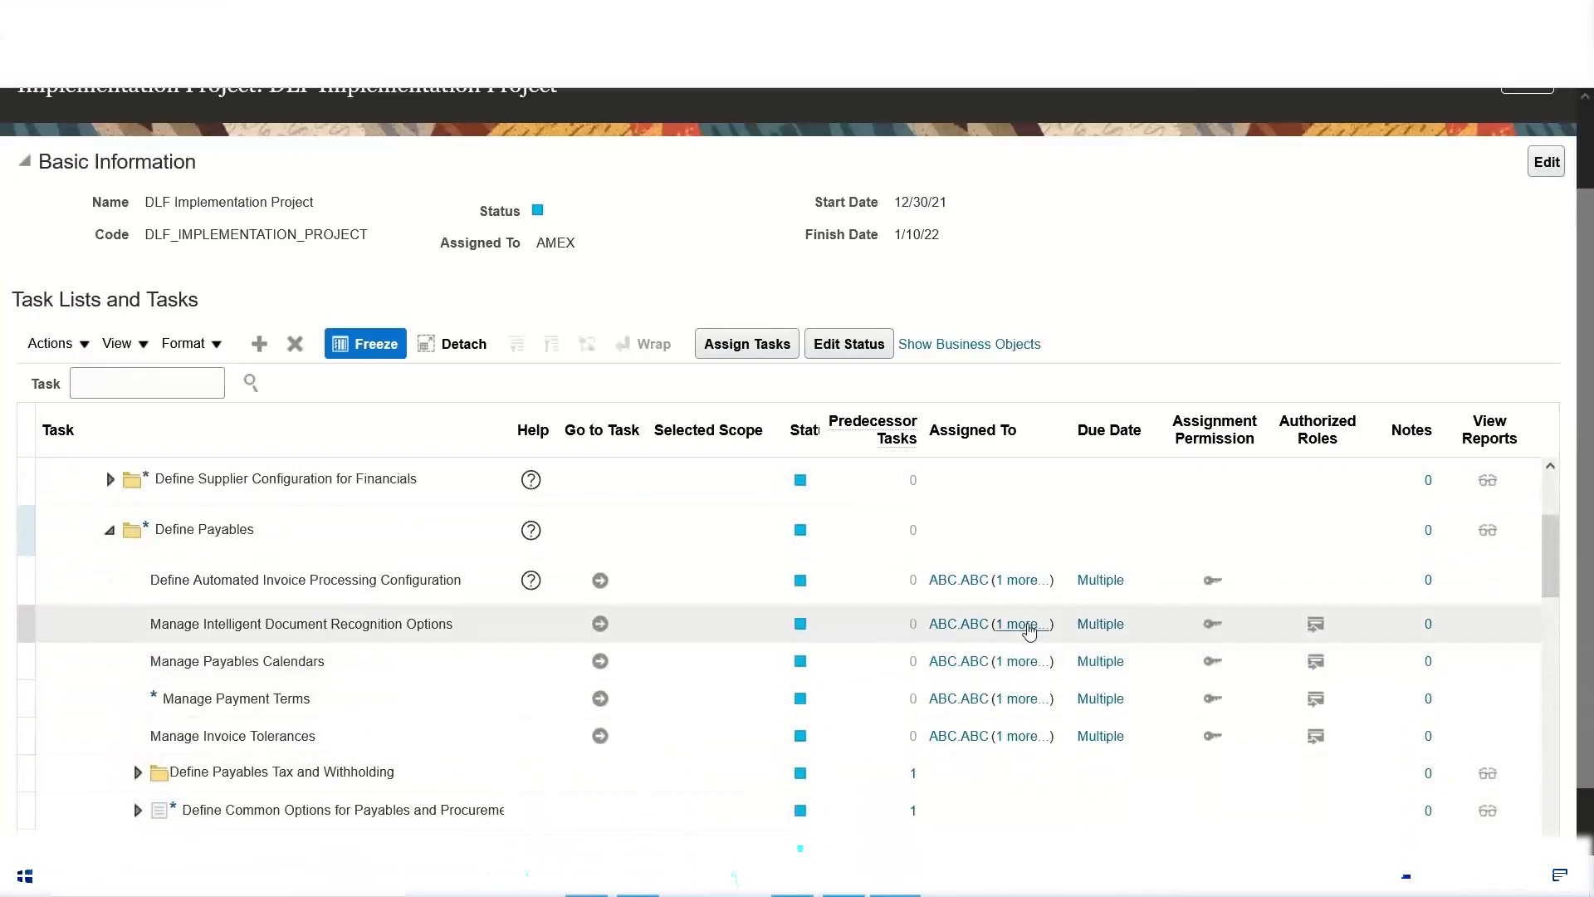
mouse_move(1030, 632)
mouse_move(947, 636)
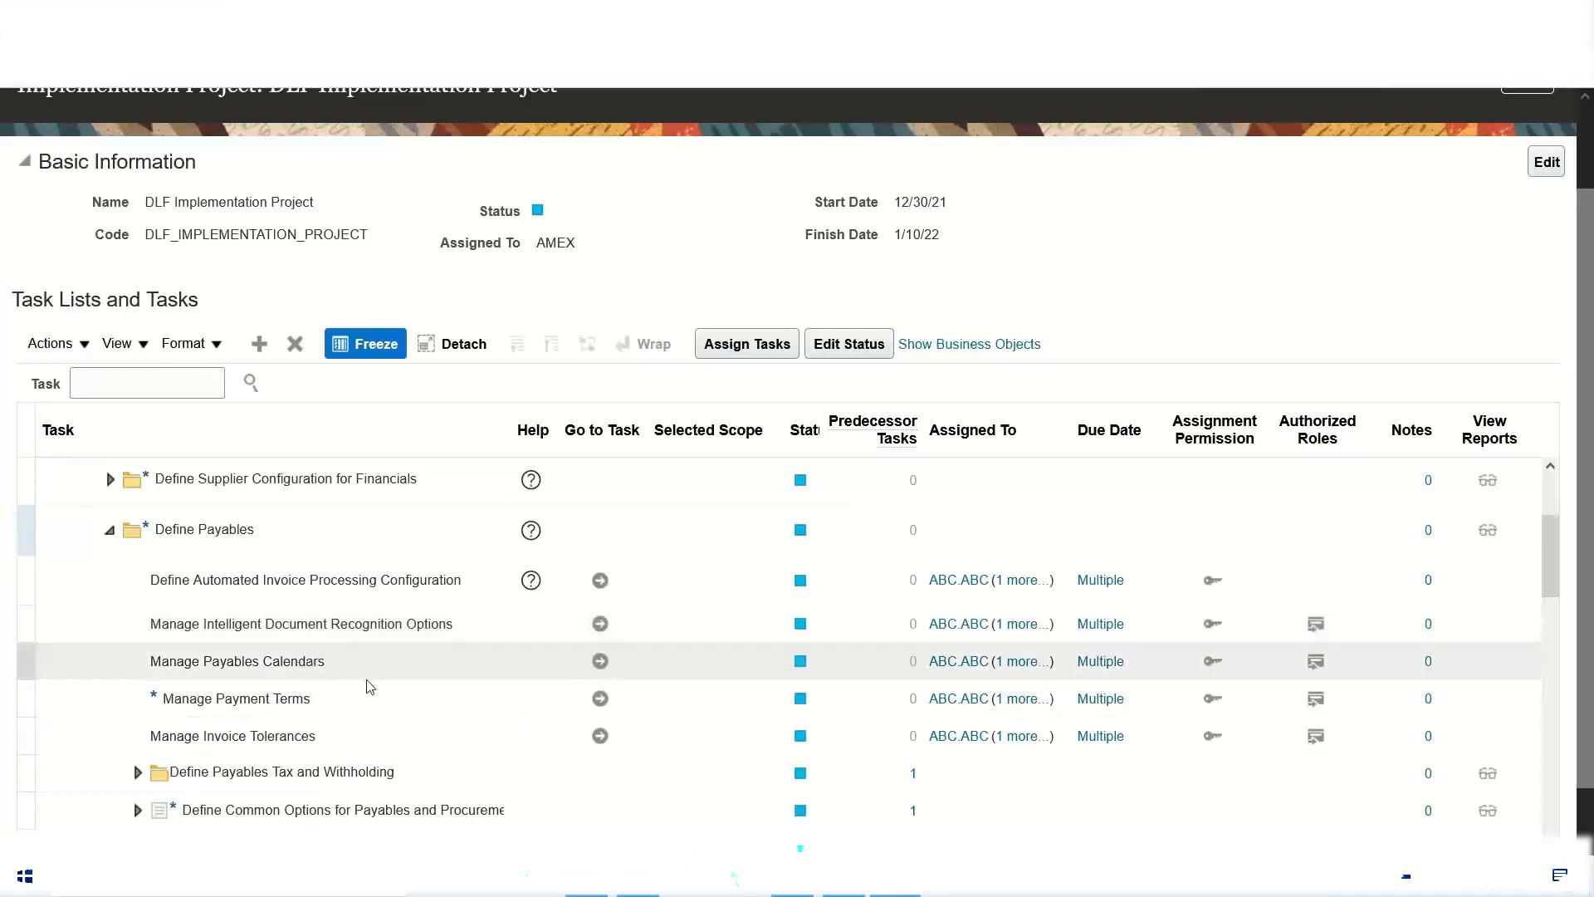
click(108, 534)
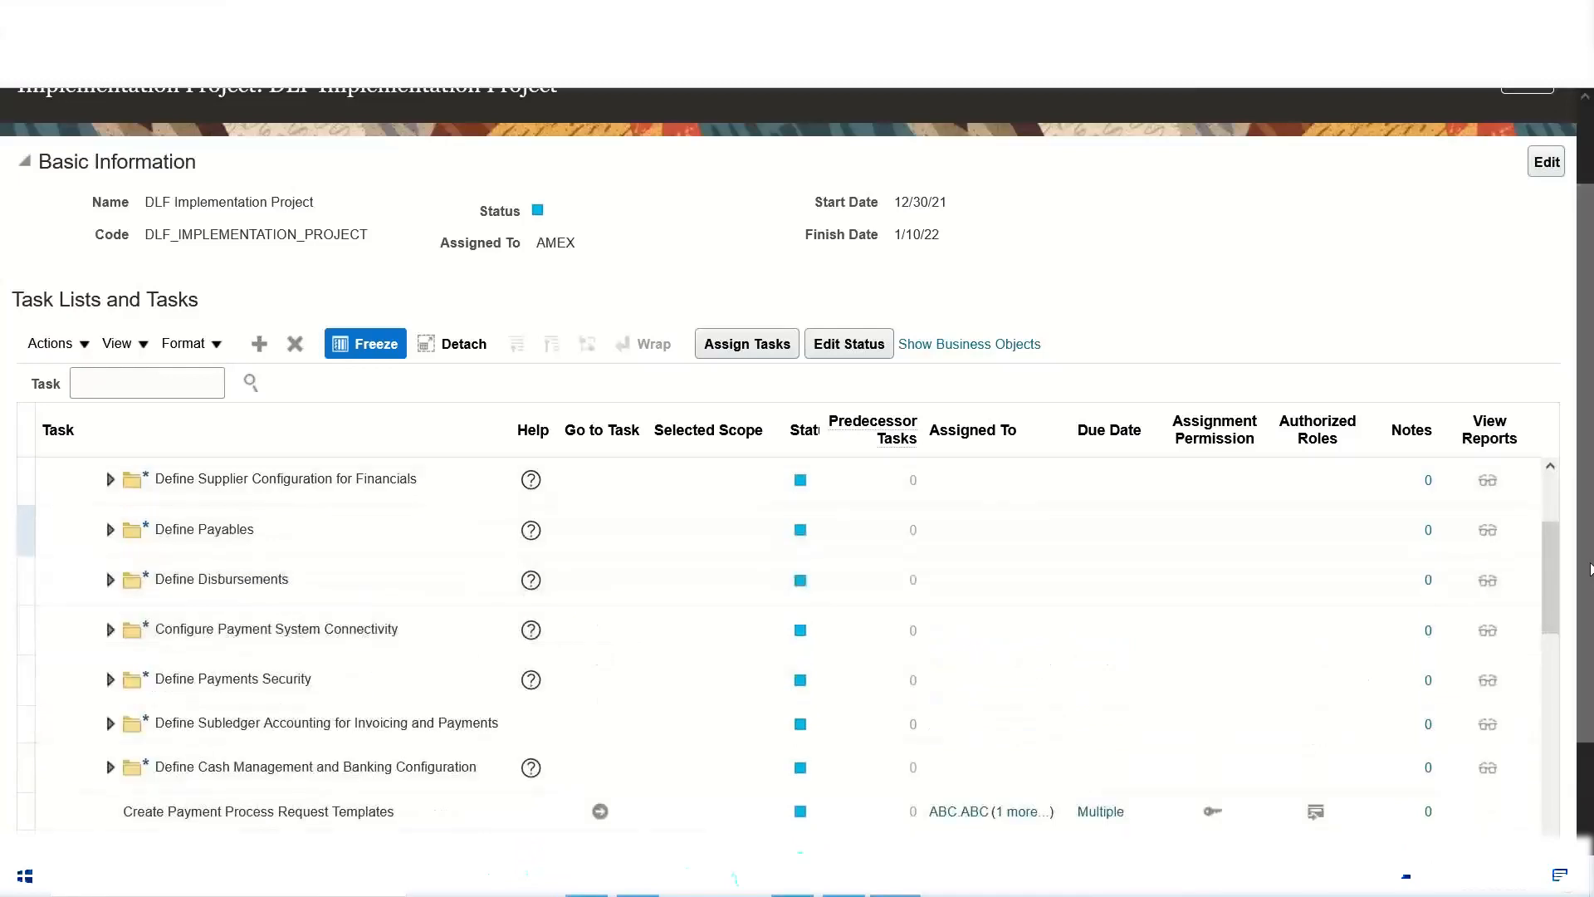
click(1550, 467)
click(1550, 467)
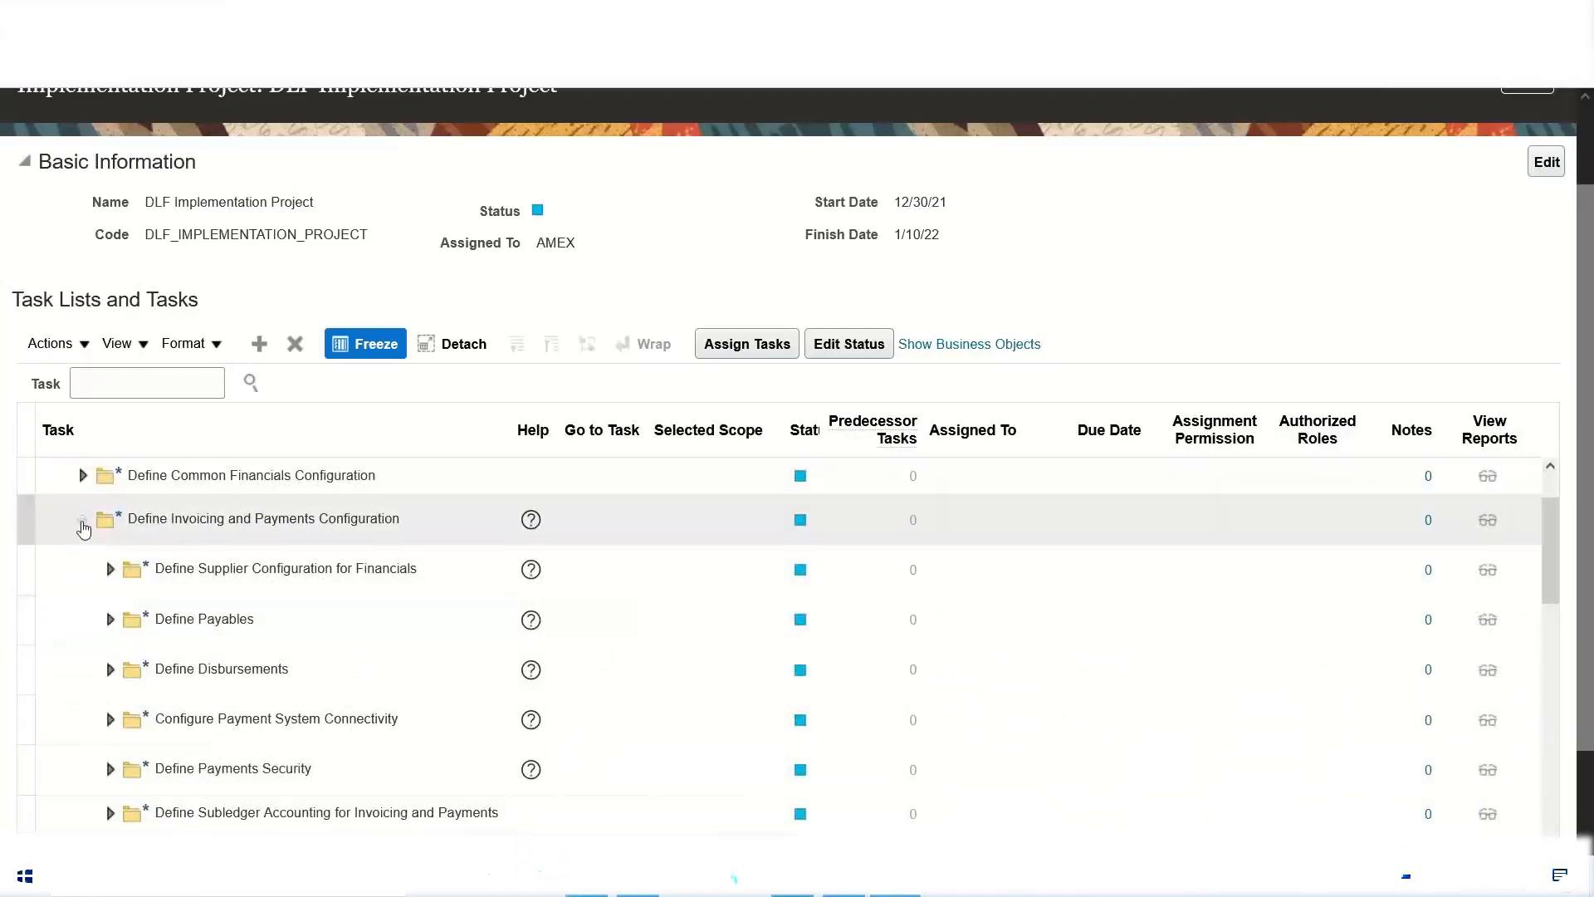
click(78, 520)
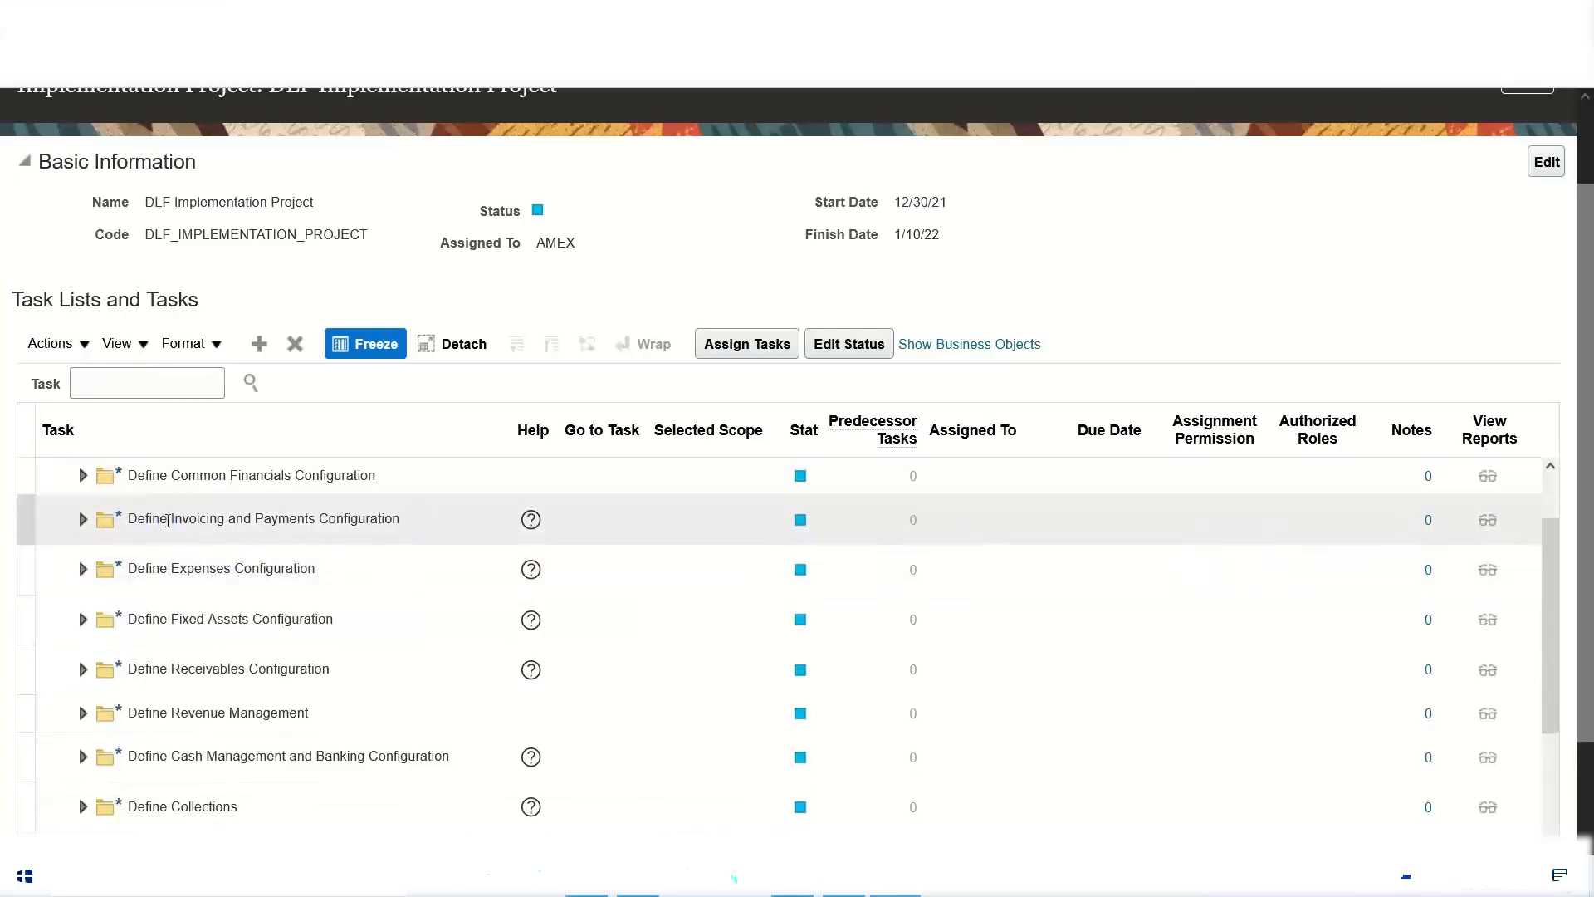
Step: Set the status of the Define Invoicing and Payments Configuration task list to In Progress and save it
click(166, 519)
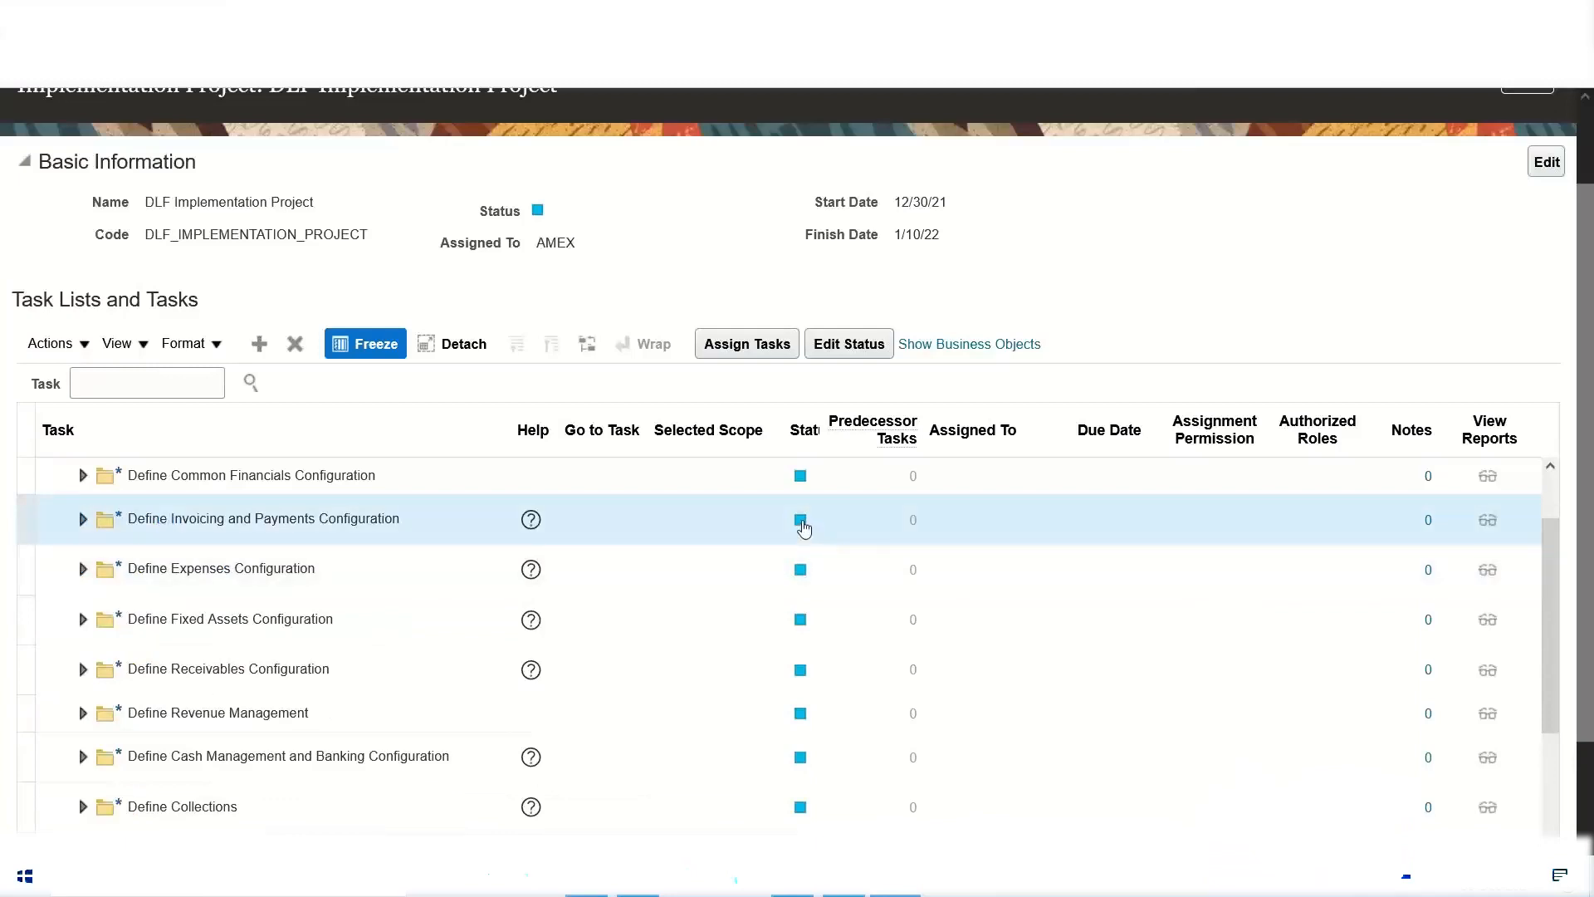
mouse_move(804, 527)
click(799, 521)
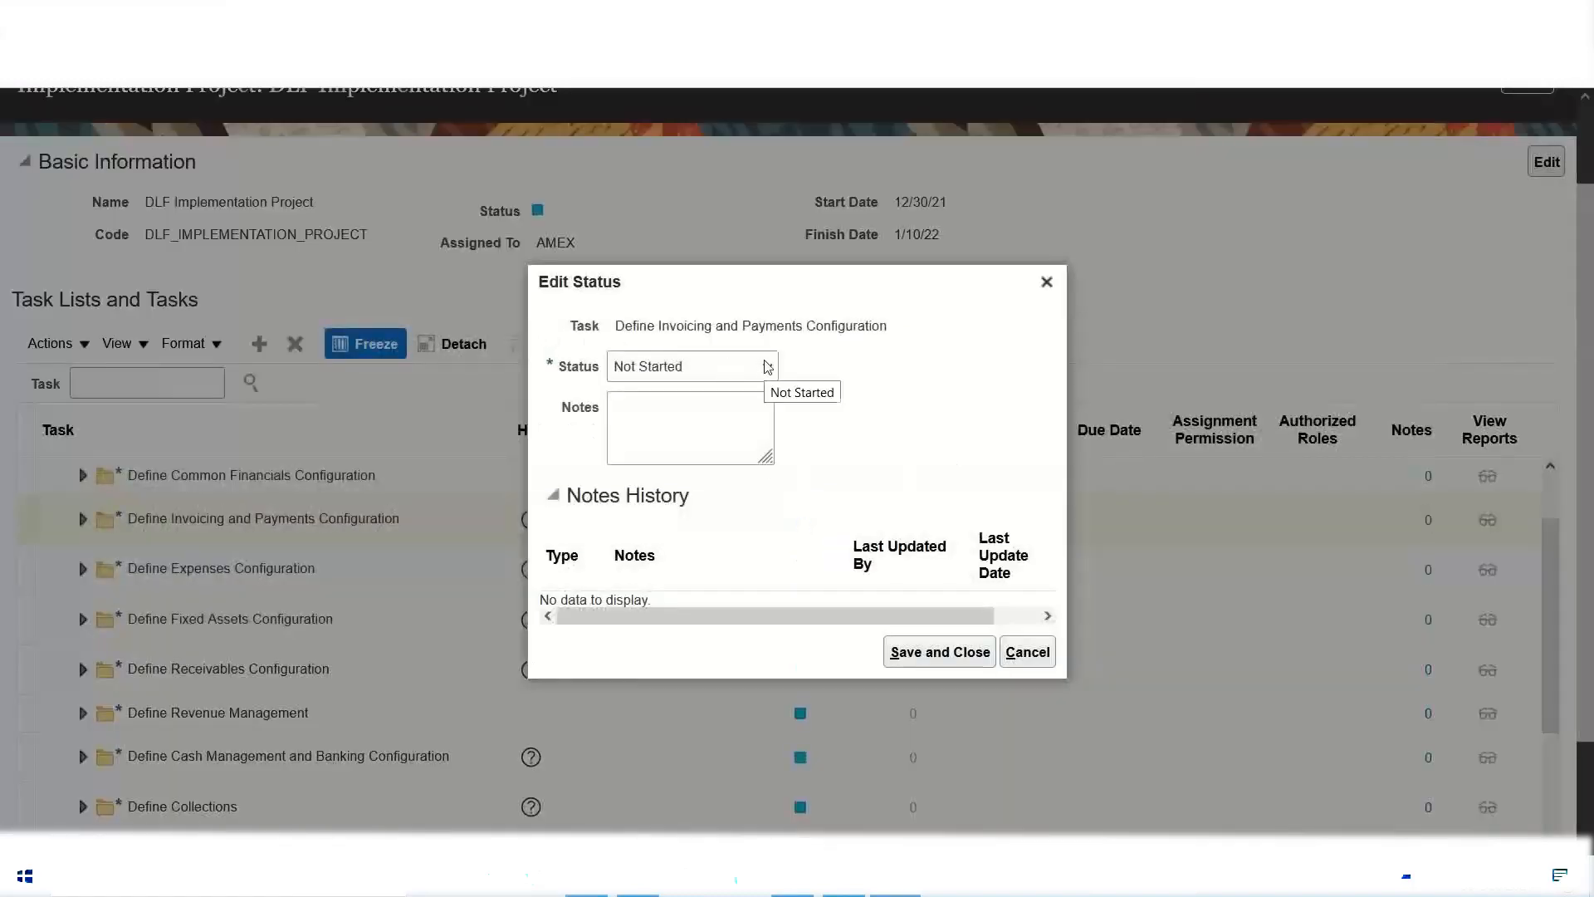
click(767, 366)
click(697, 422)
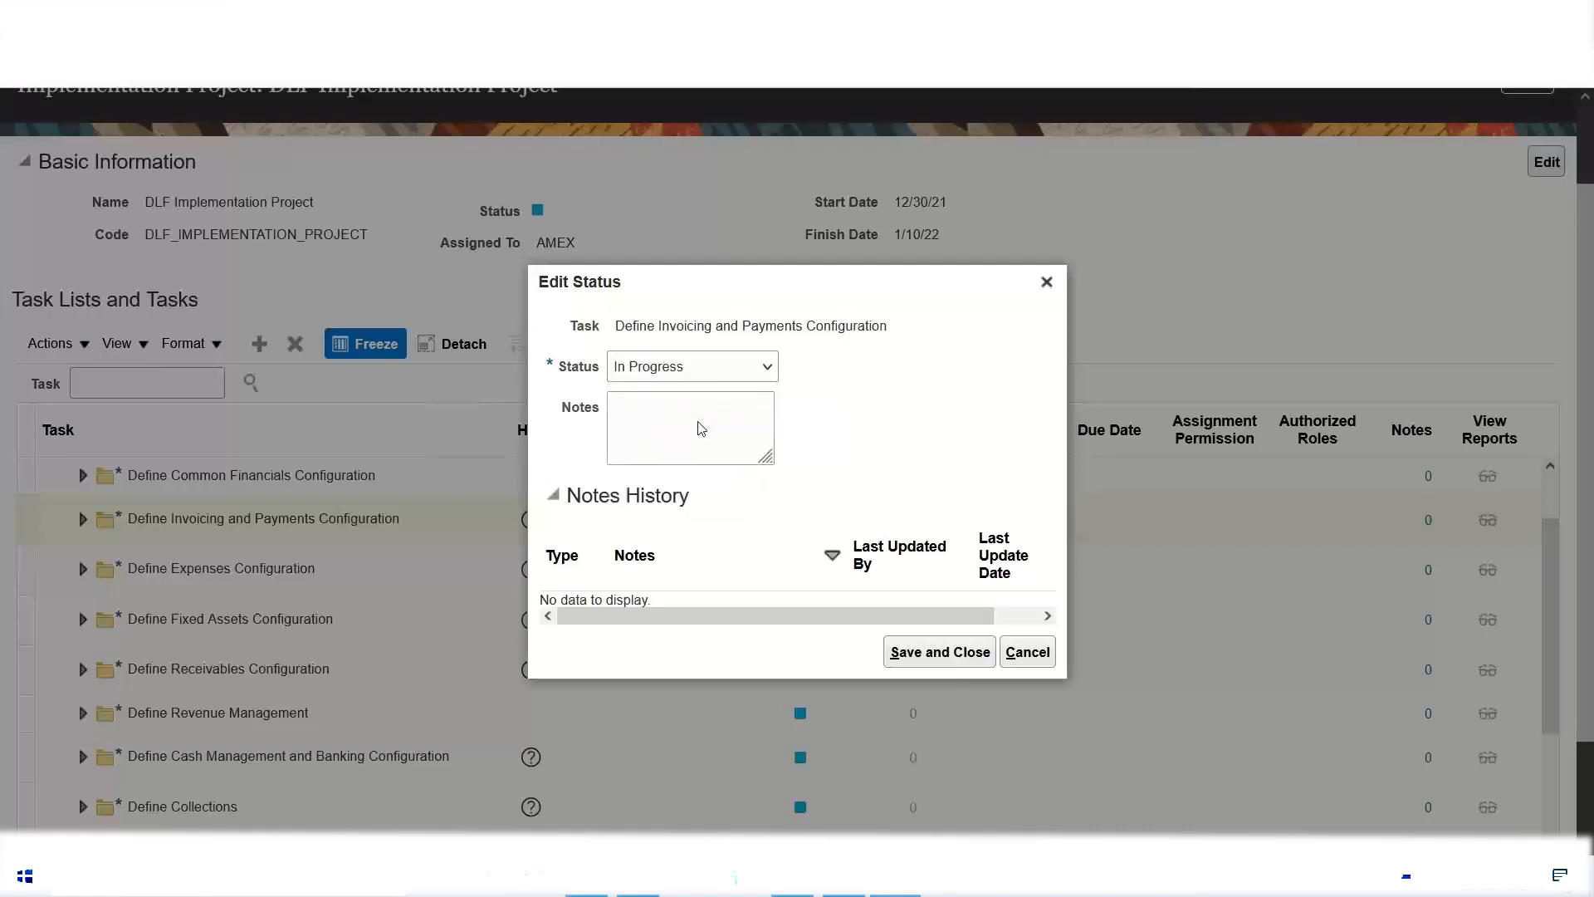
click(939, 652)
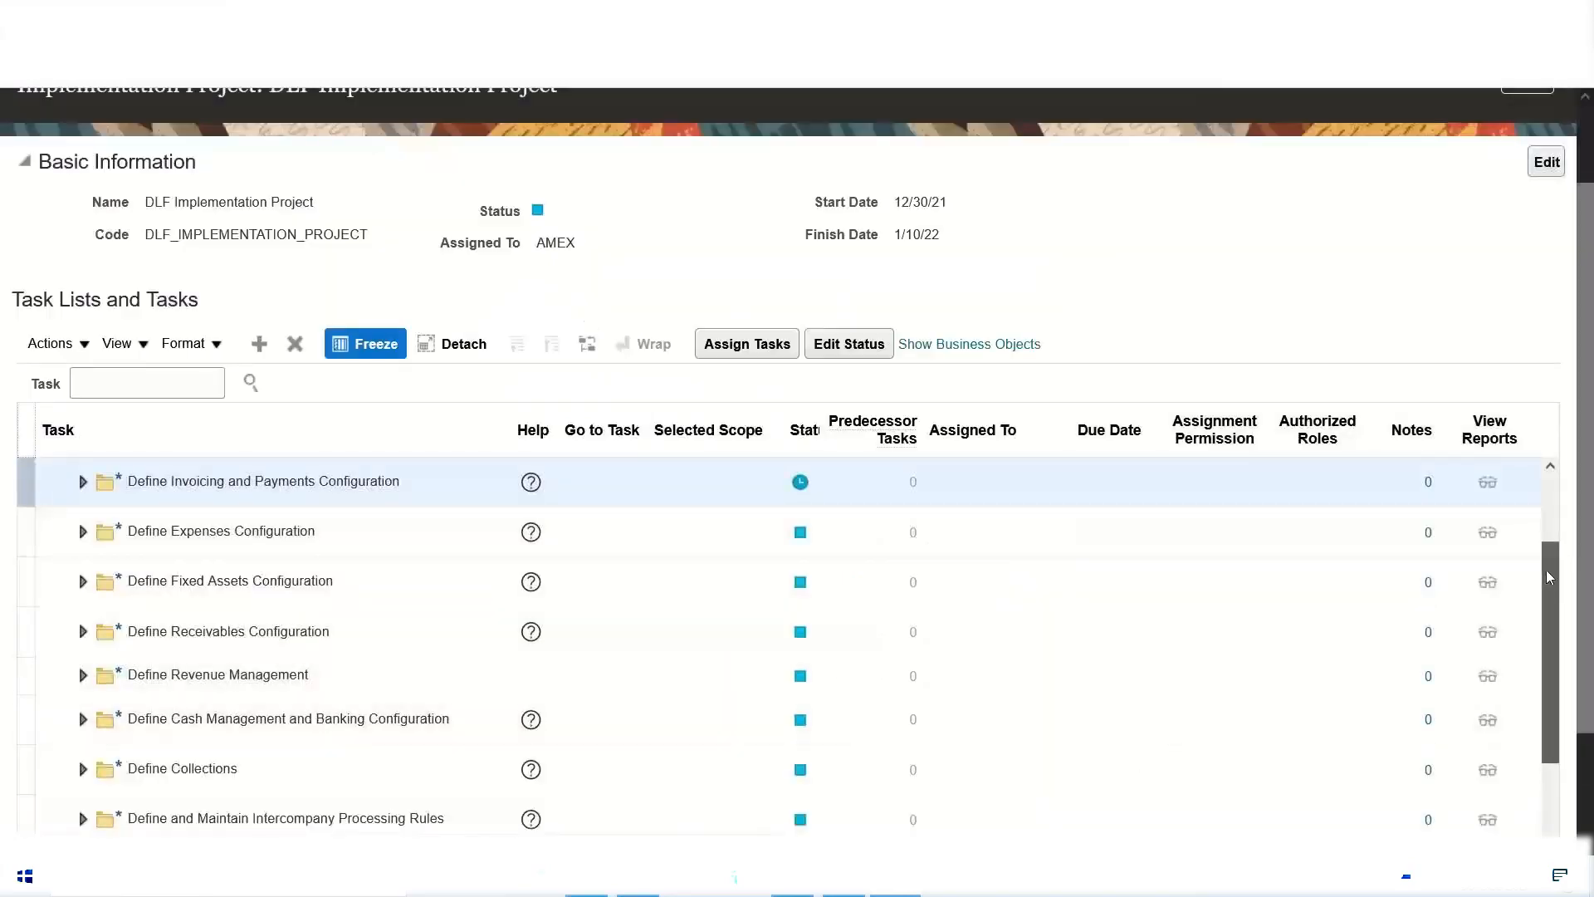
Step: Set the status of the Define Invoicing and Payments Configuration task list to Completed and save it
drag(1550, 576, 1550, 527)
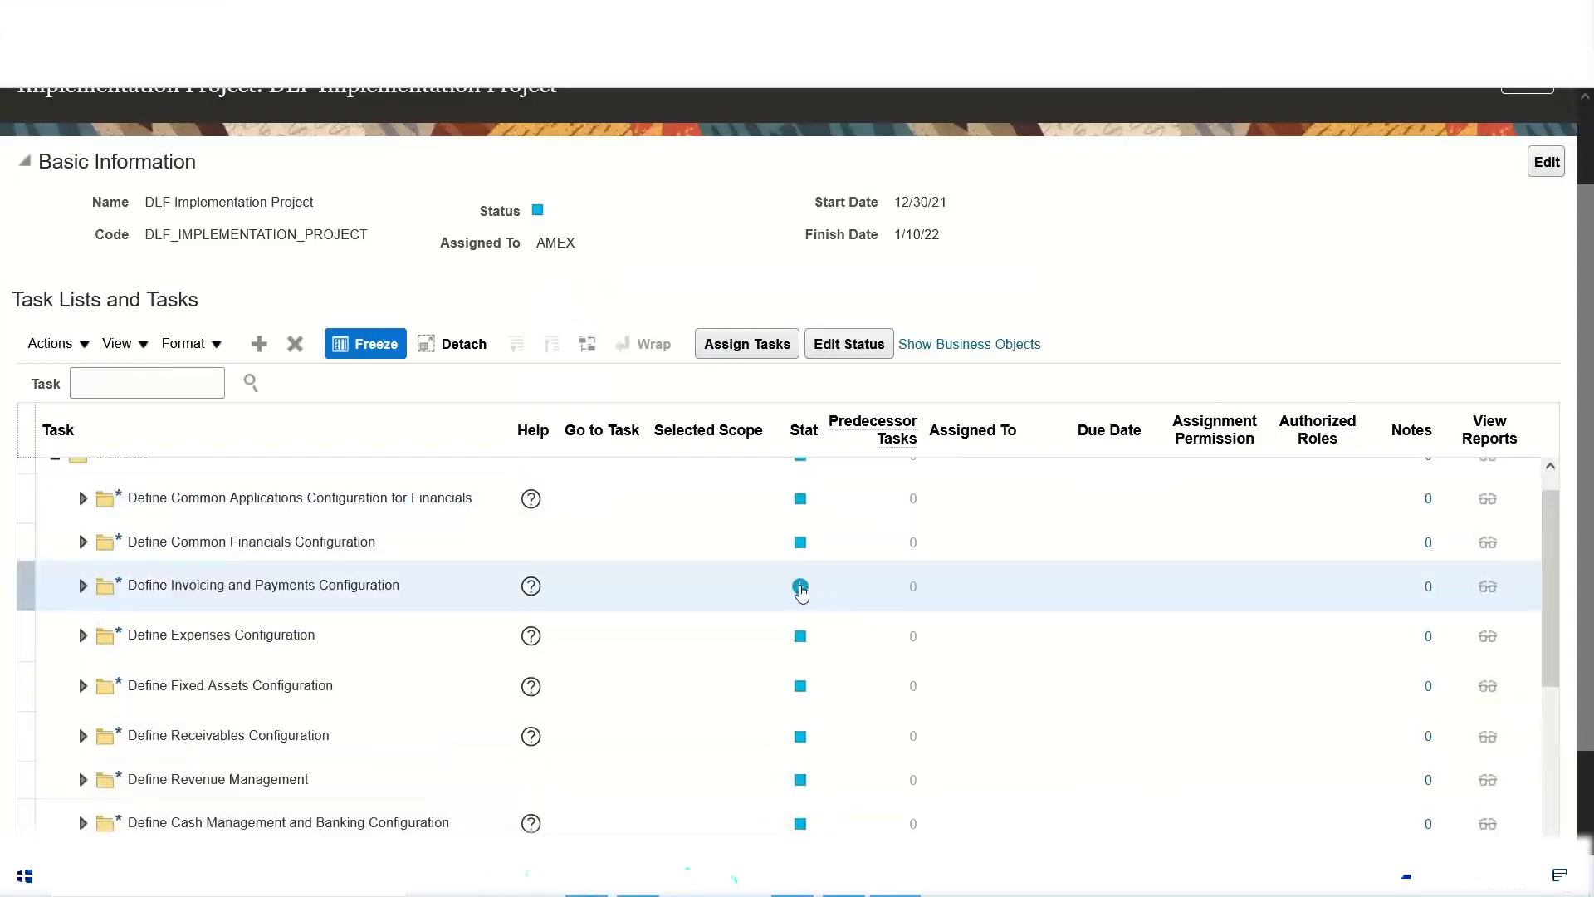
click(800, 588)
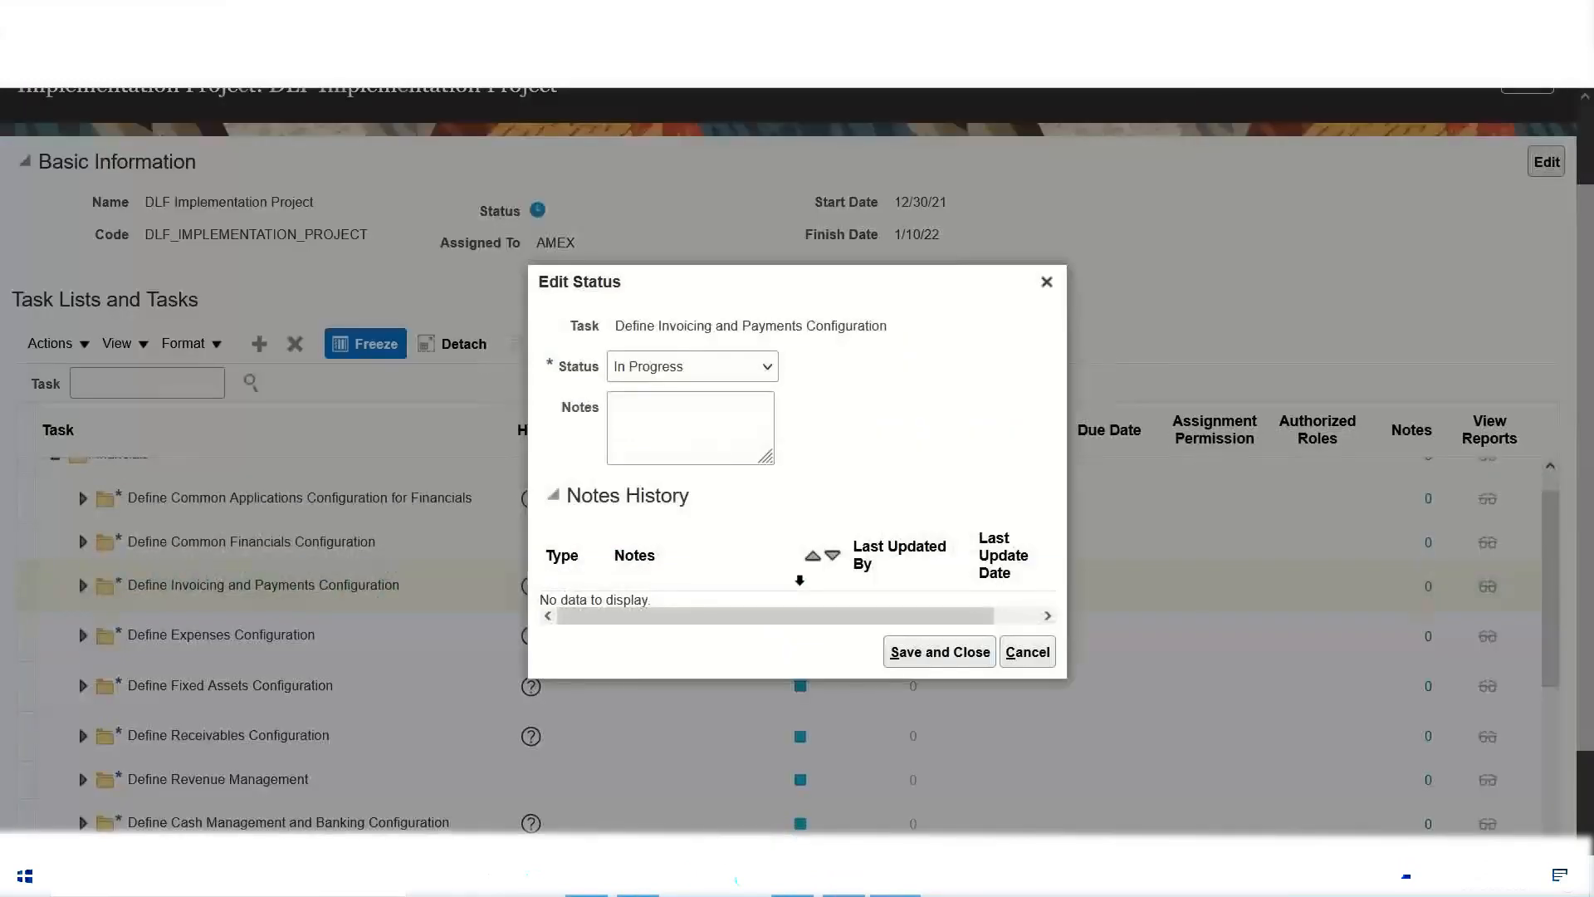
click(751, 374)
click(721, 445)
click(947, 656)
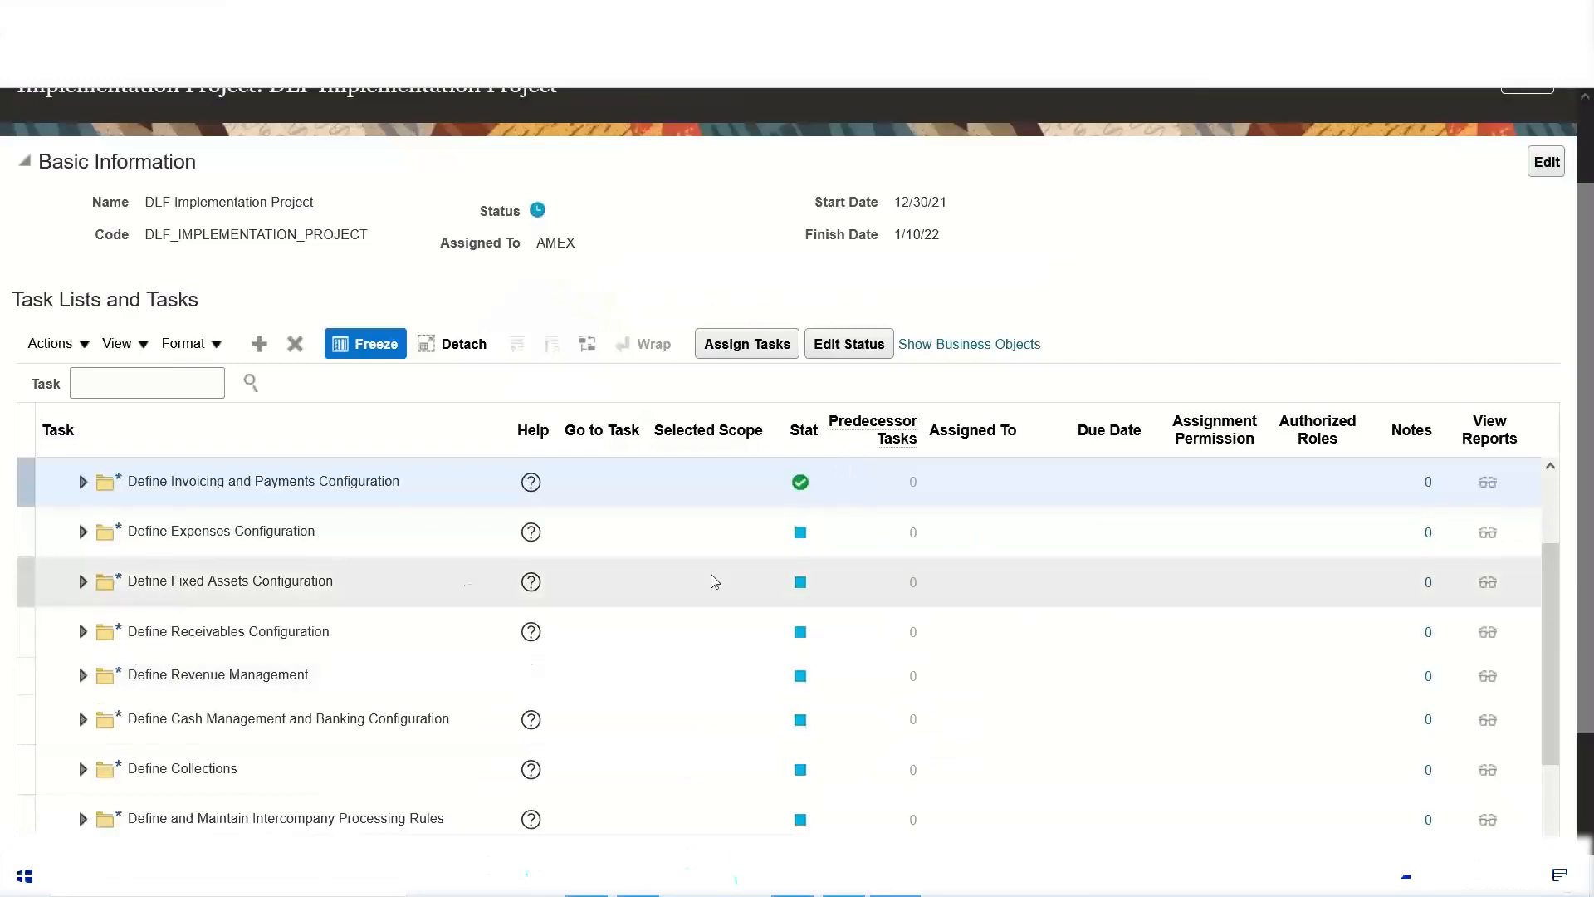
Step: Set the status of Define Fixed Assets Configuration to In Progress, save it and return to the list of implementation projects
click(799, 581)
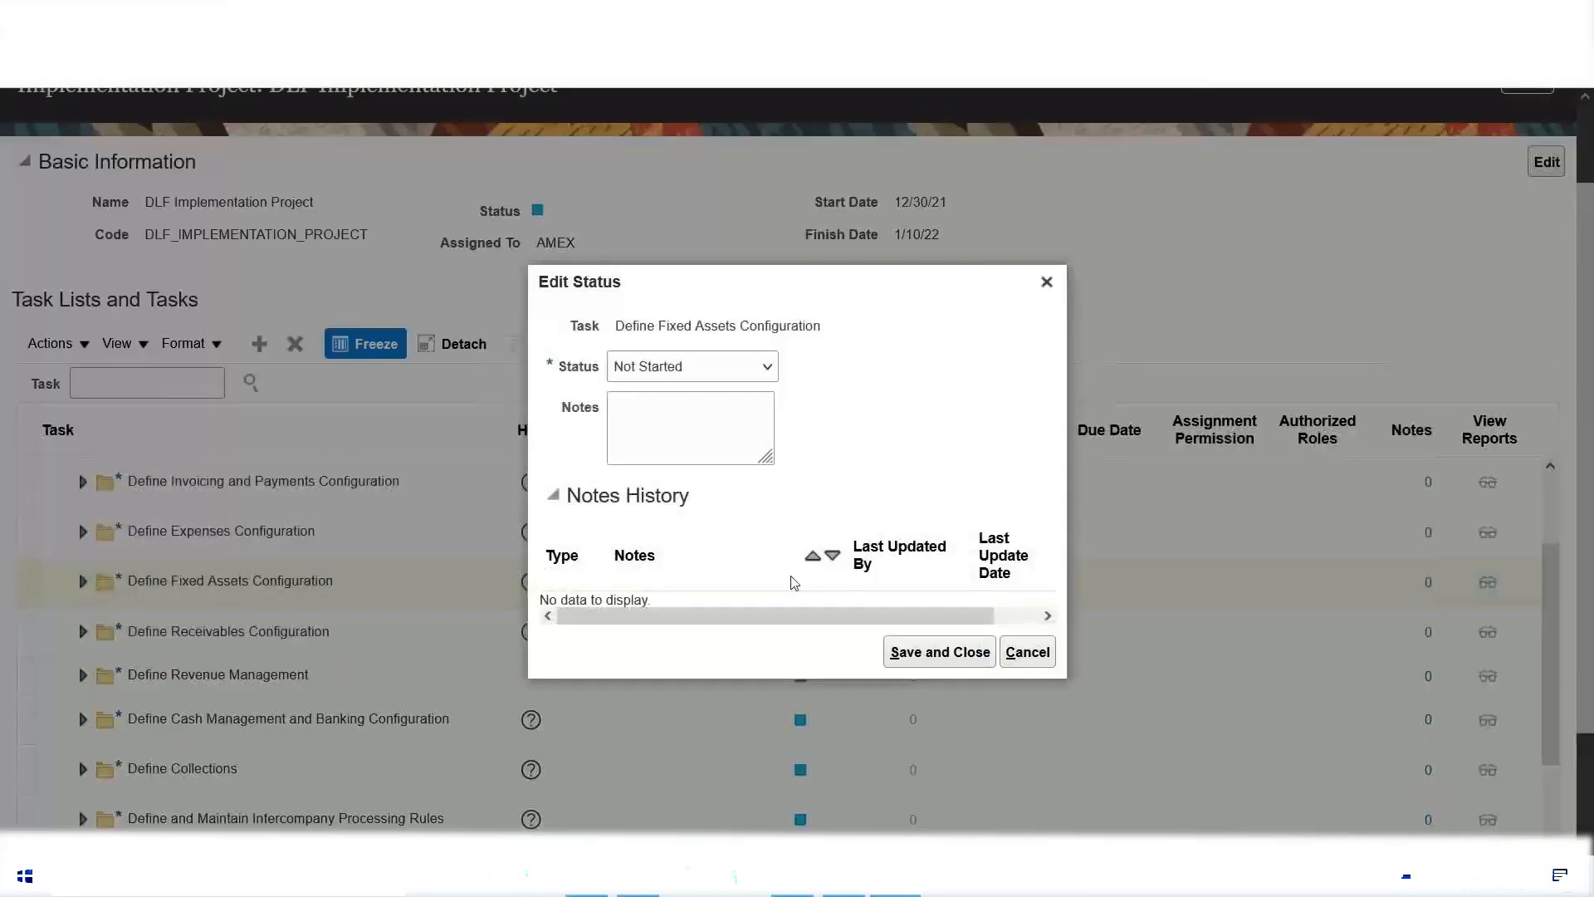
click(738, 367)
click(720, 425)
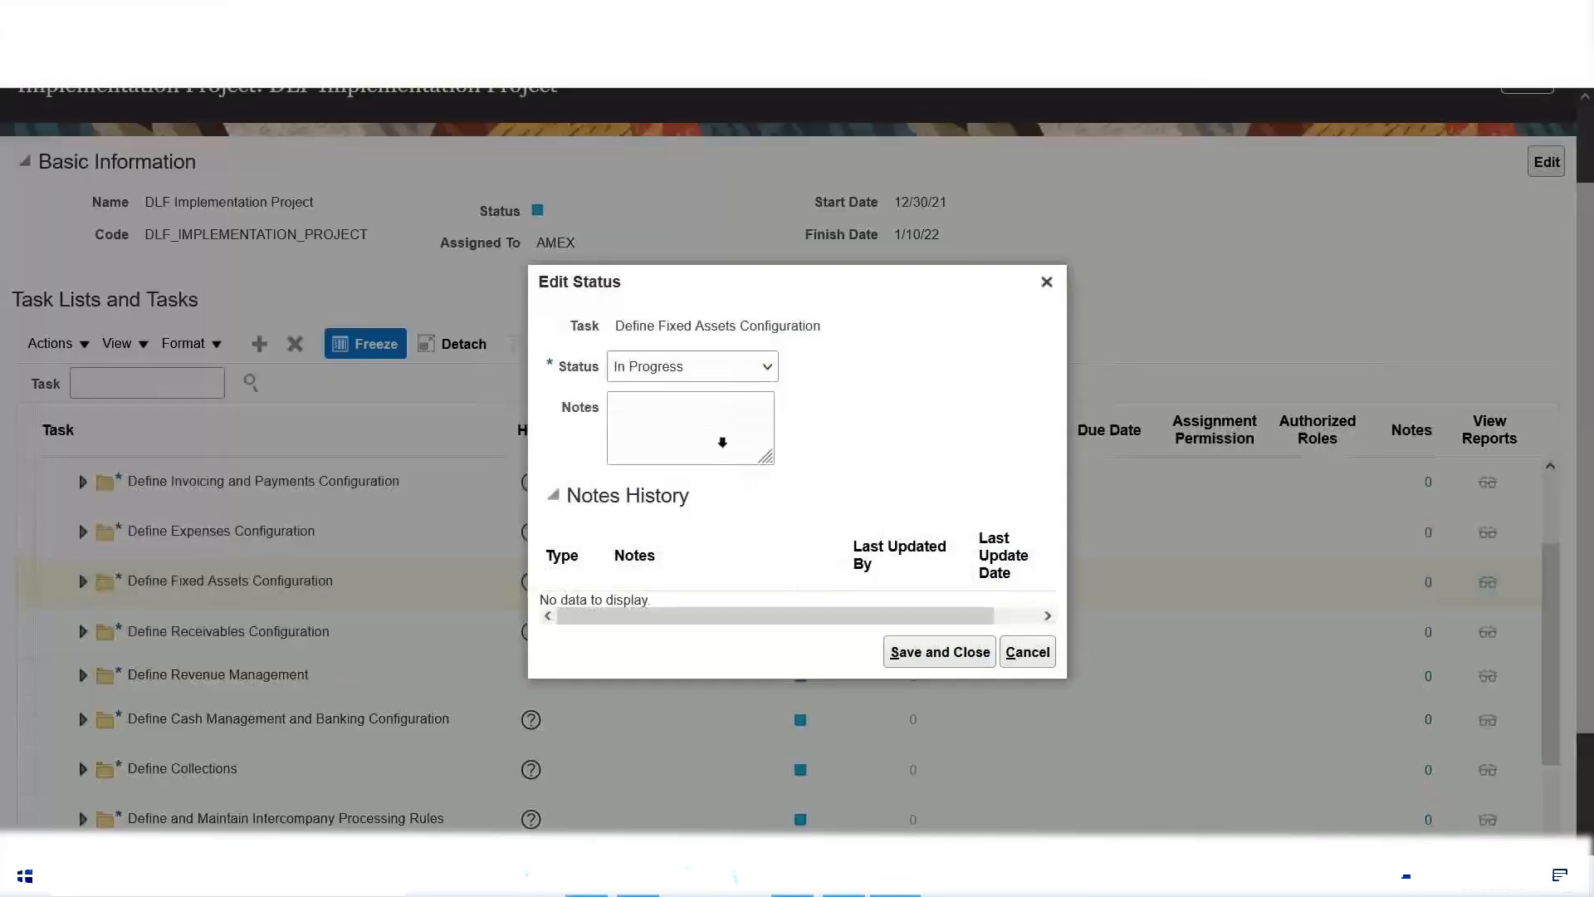
click(930, 655)
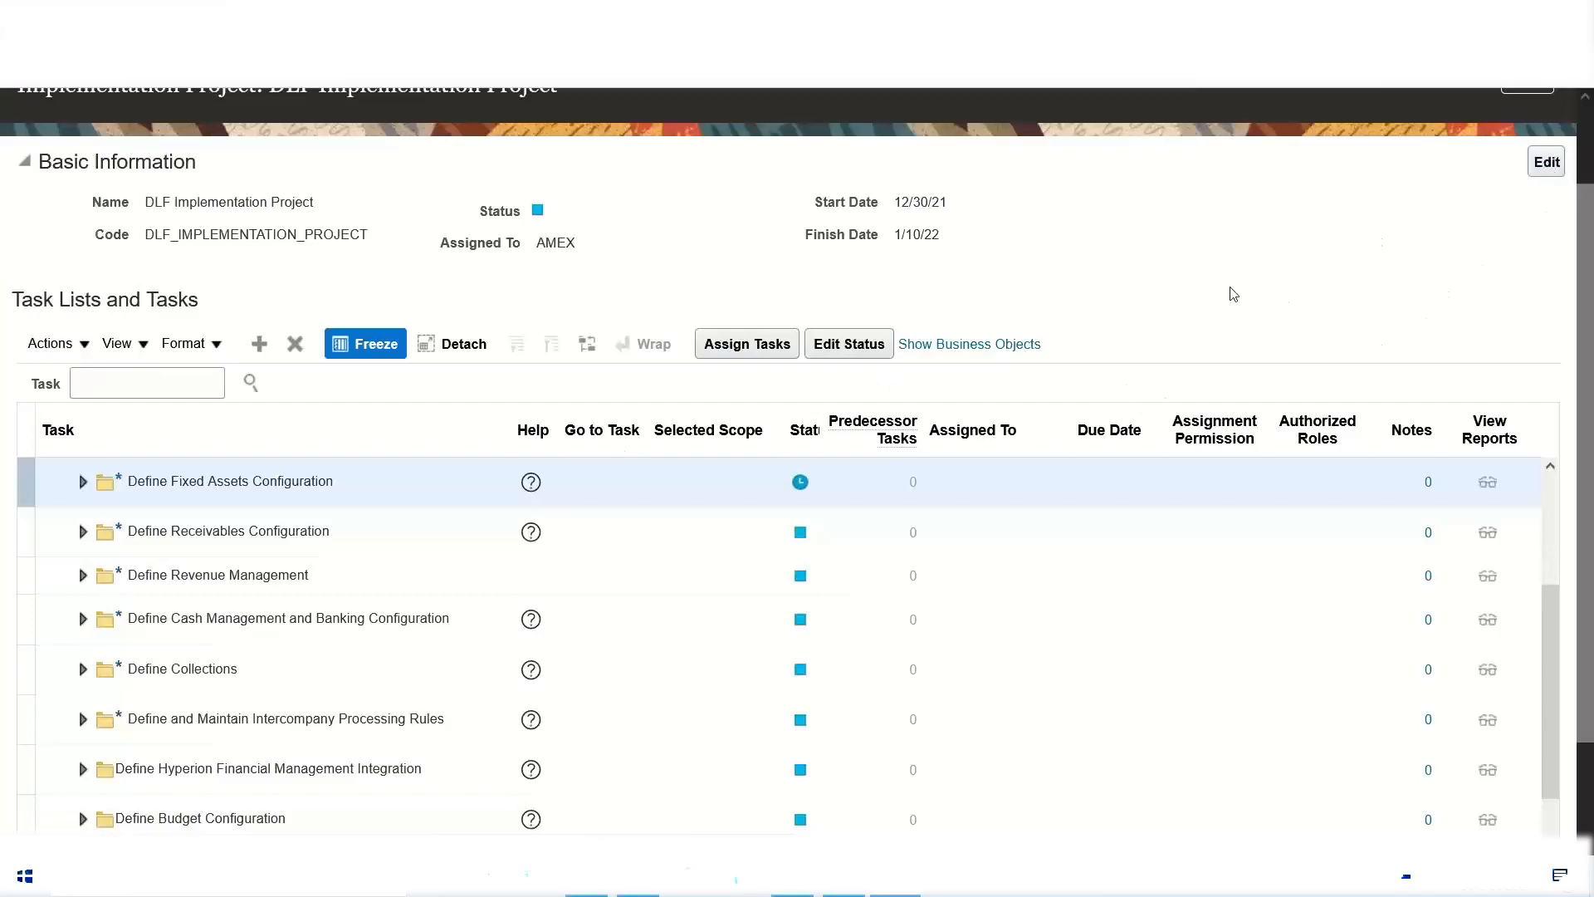
scroll(598, 626, up, 2)
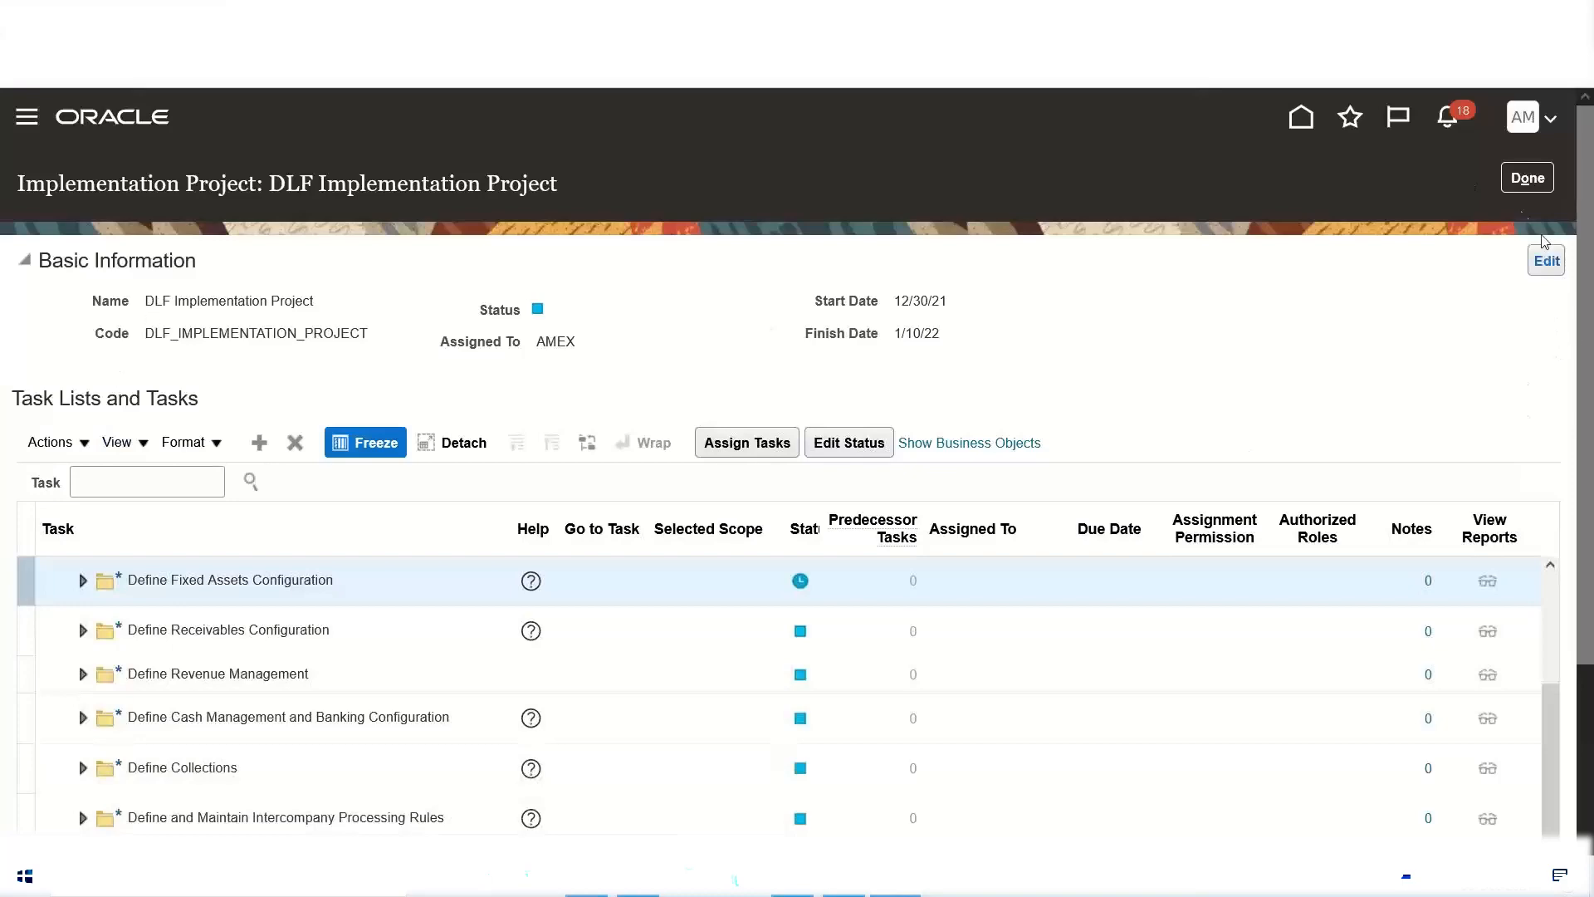
click(1527, 178)
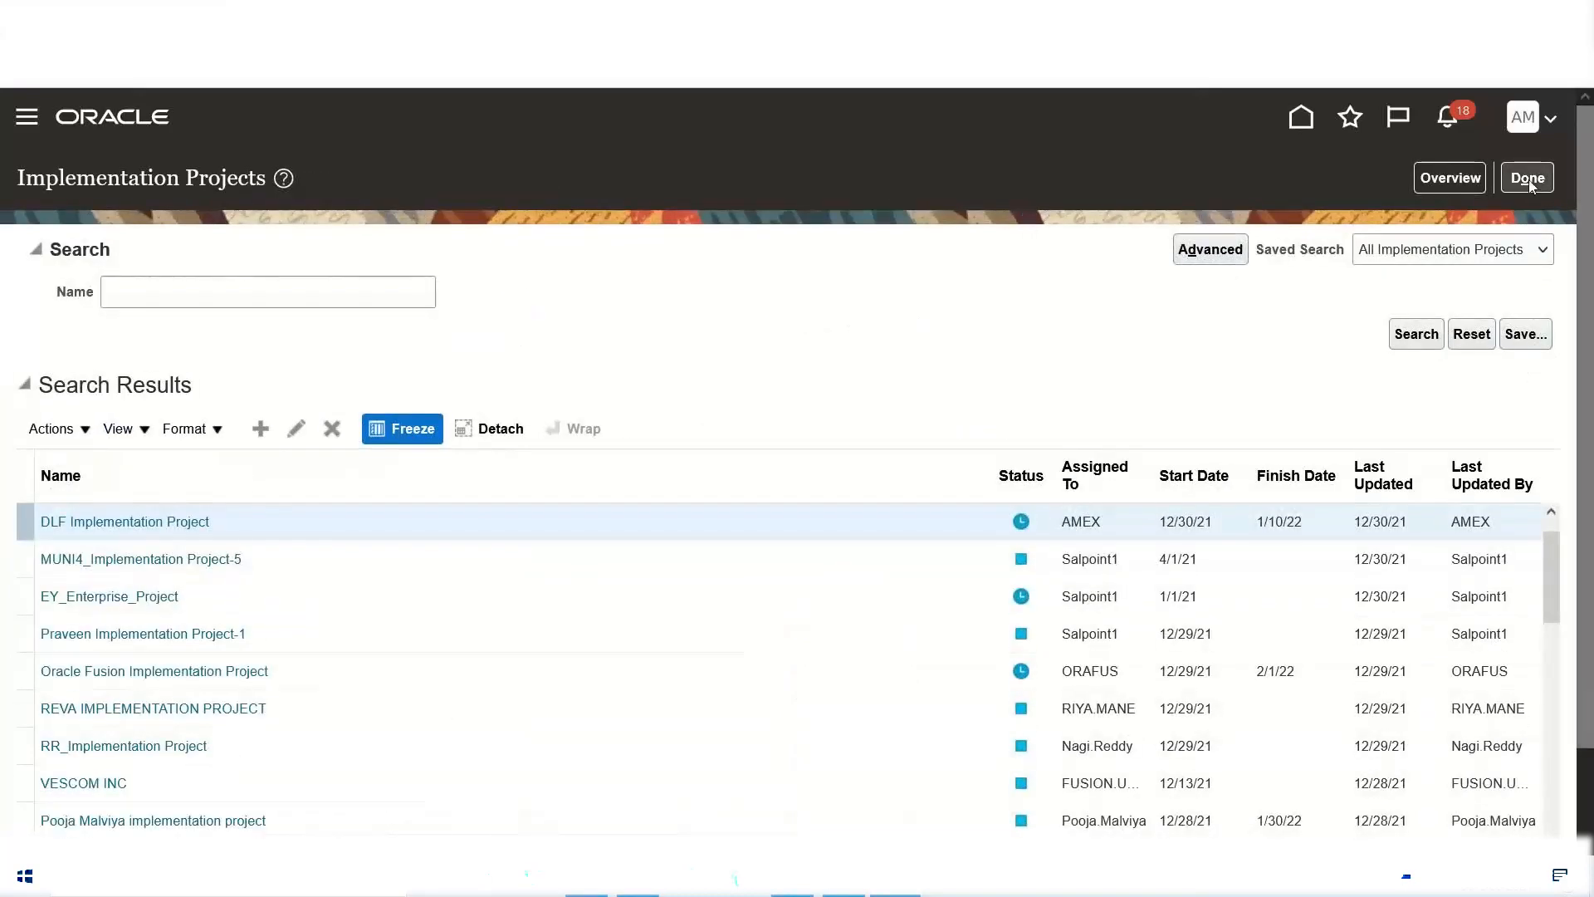
Step: Leave the implementation projects list, reload Setup and Maintenance and open Implementation Projects again
click(1530, 181)
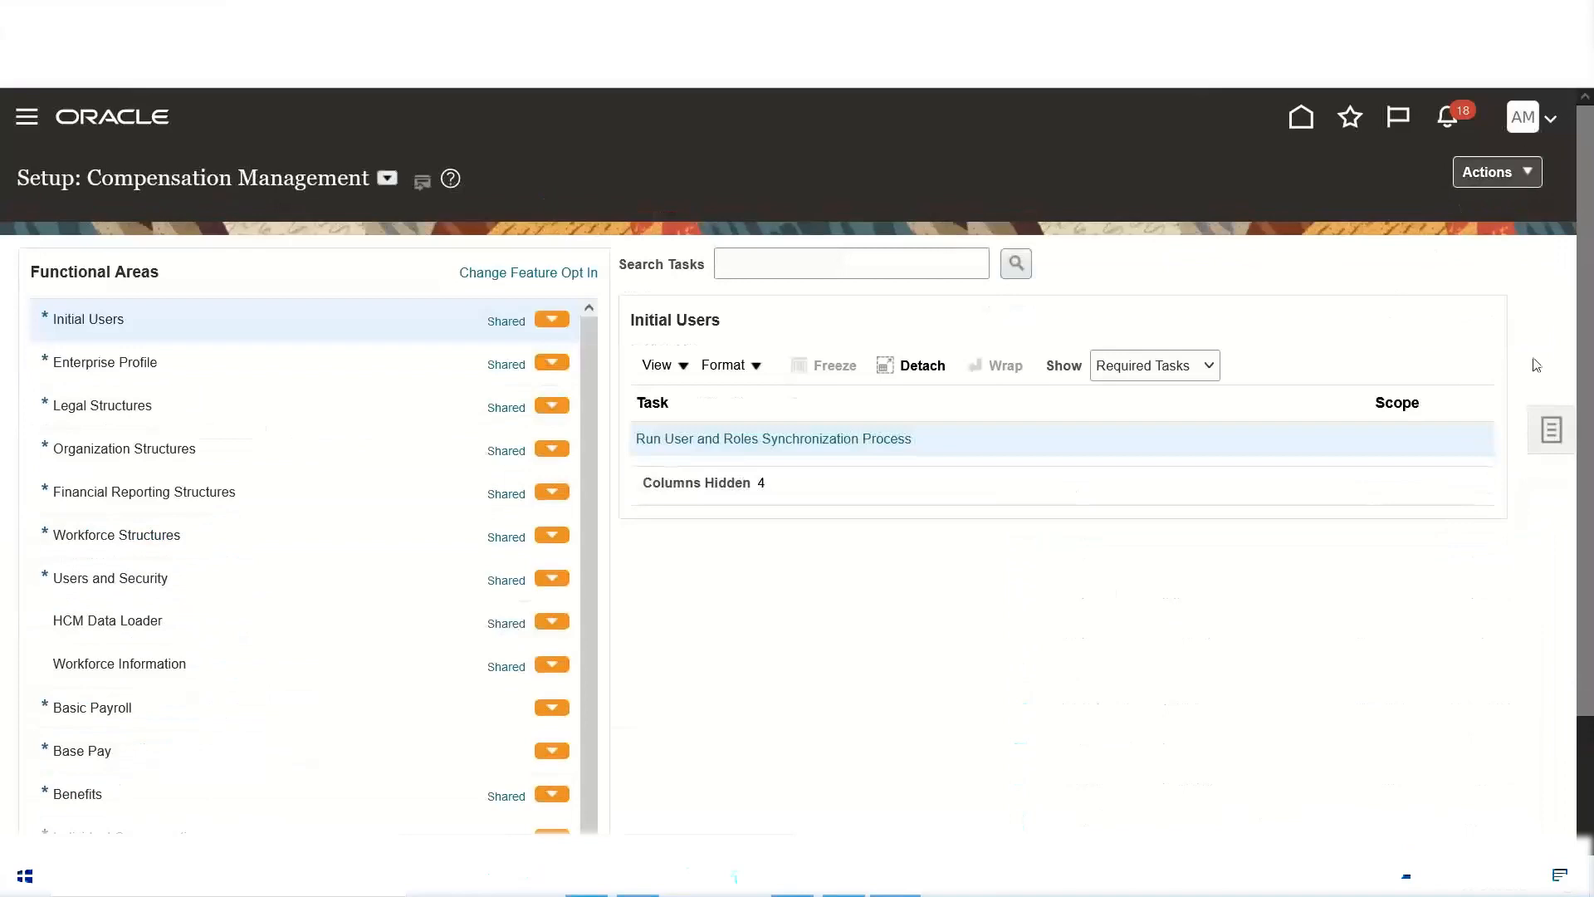
click(1522, 133)
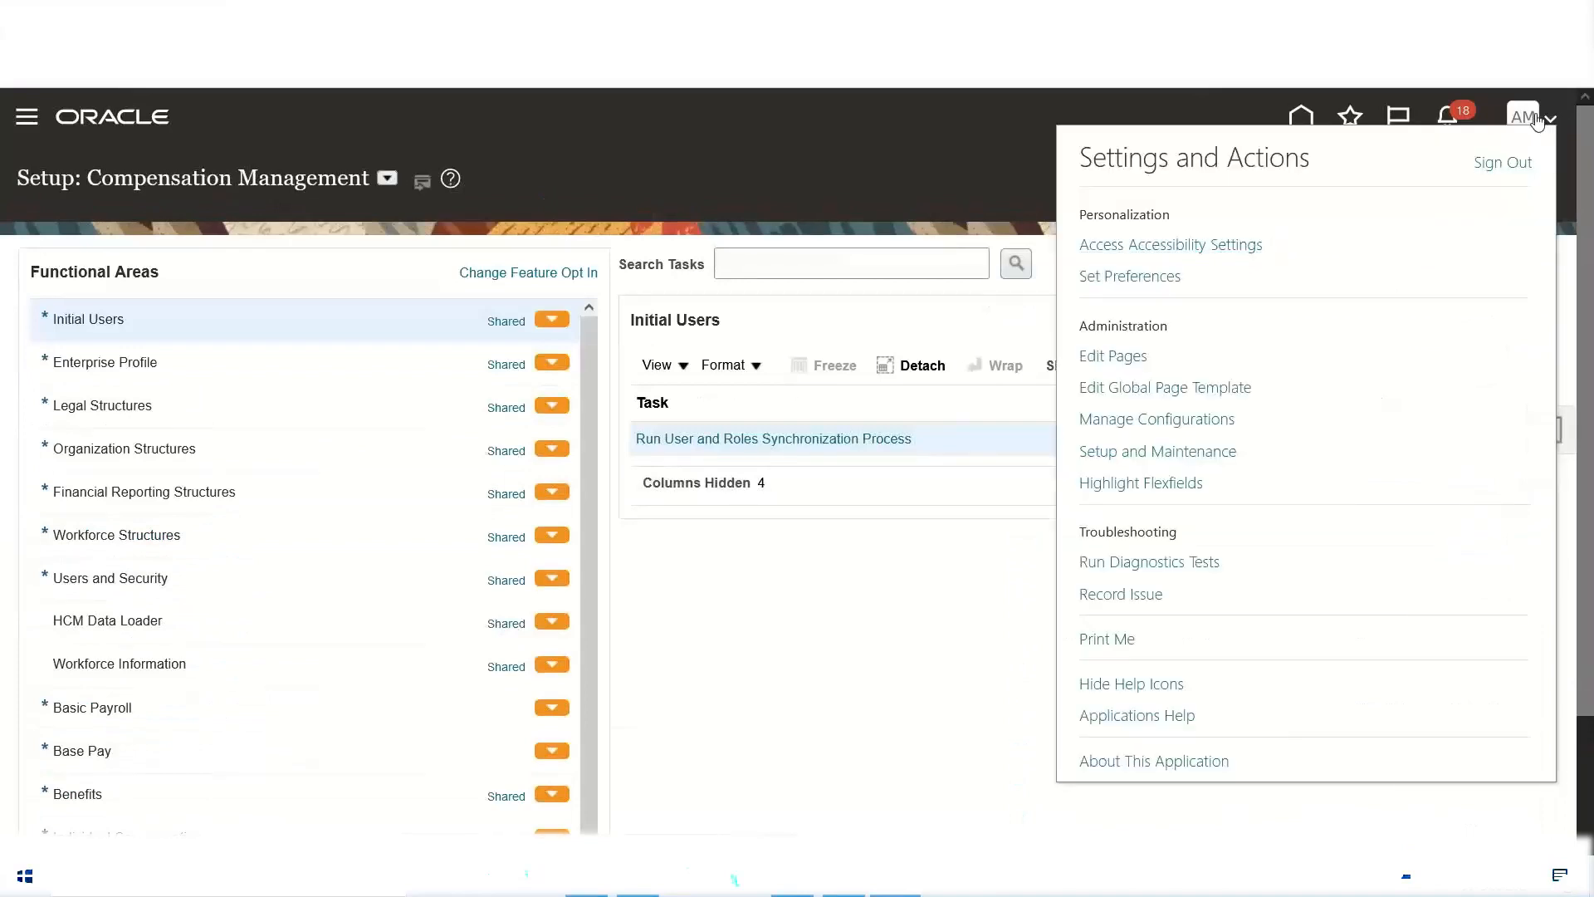
click(1149, 452)
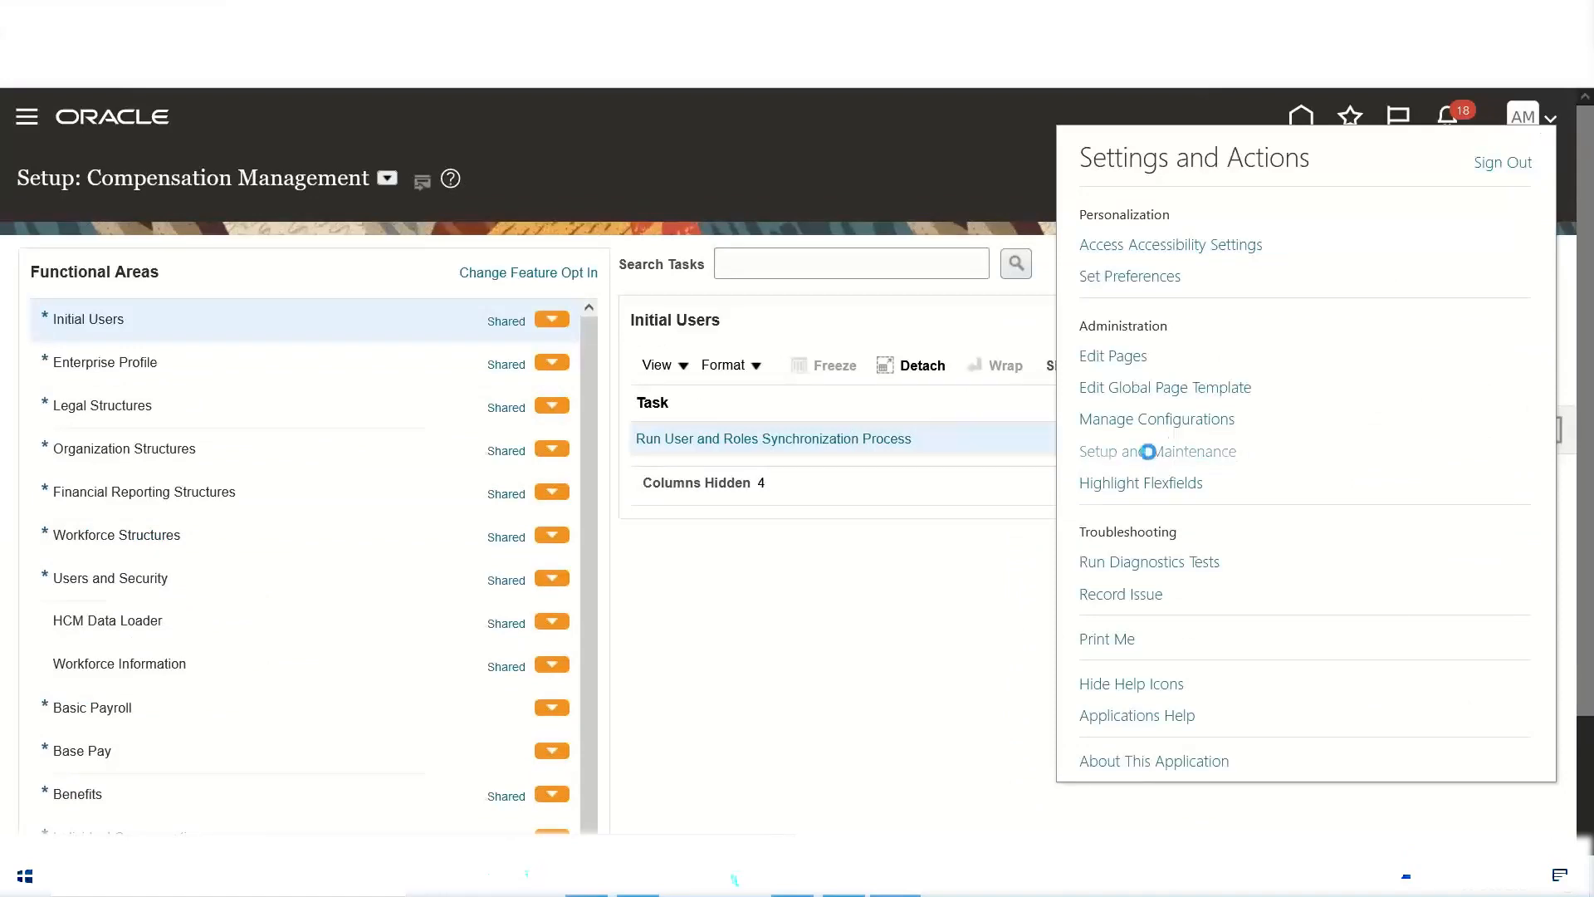
click(848, 218)
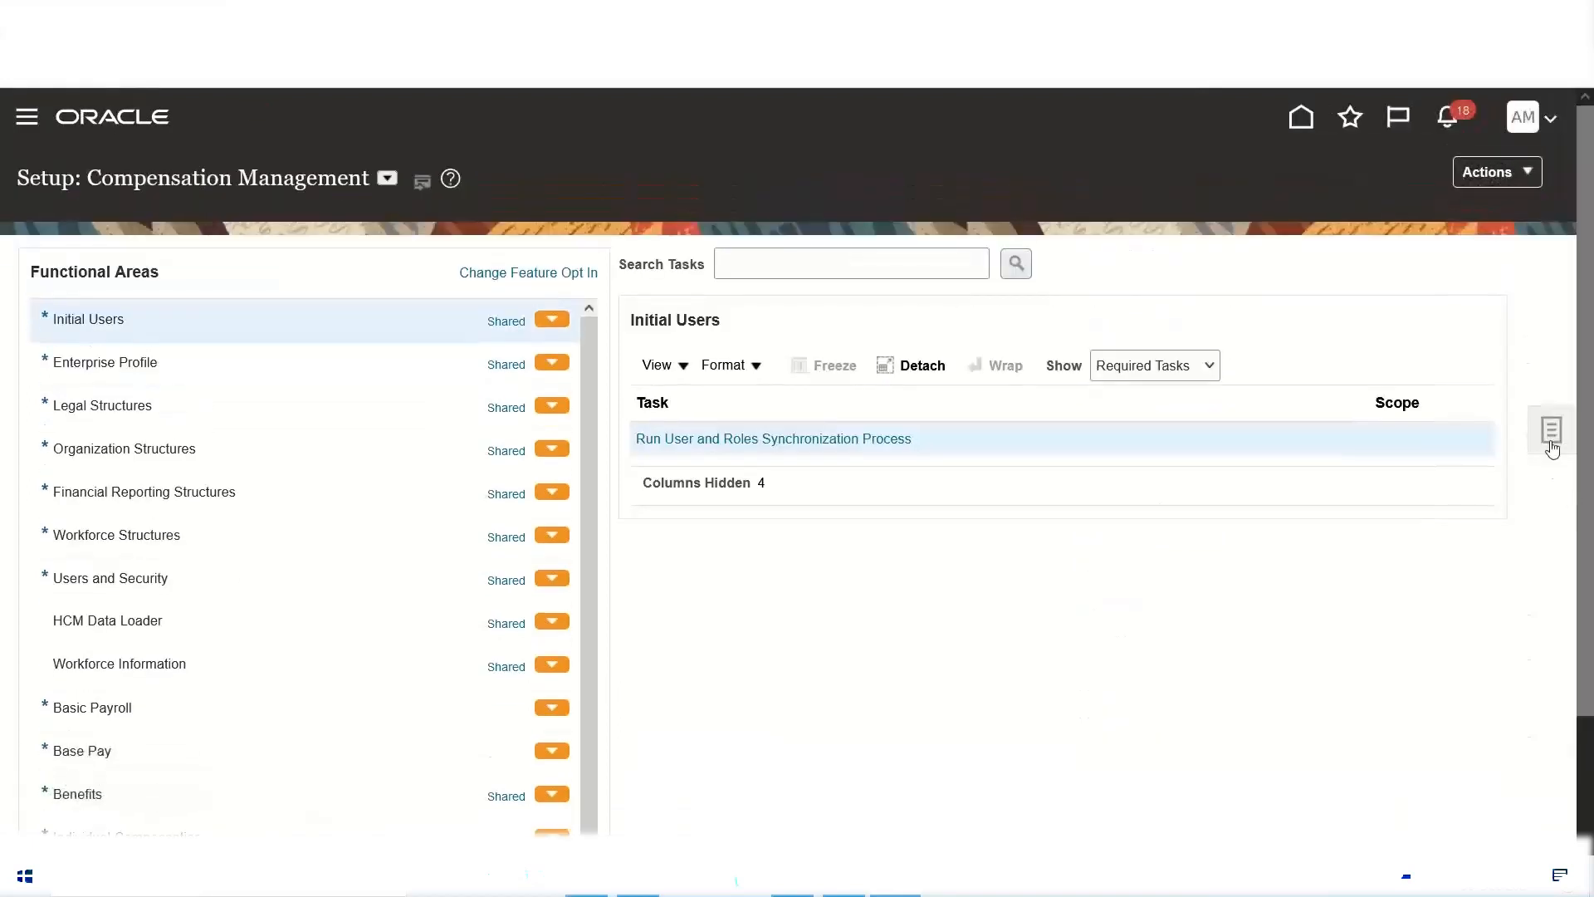
click(1551, 448)
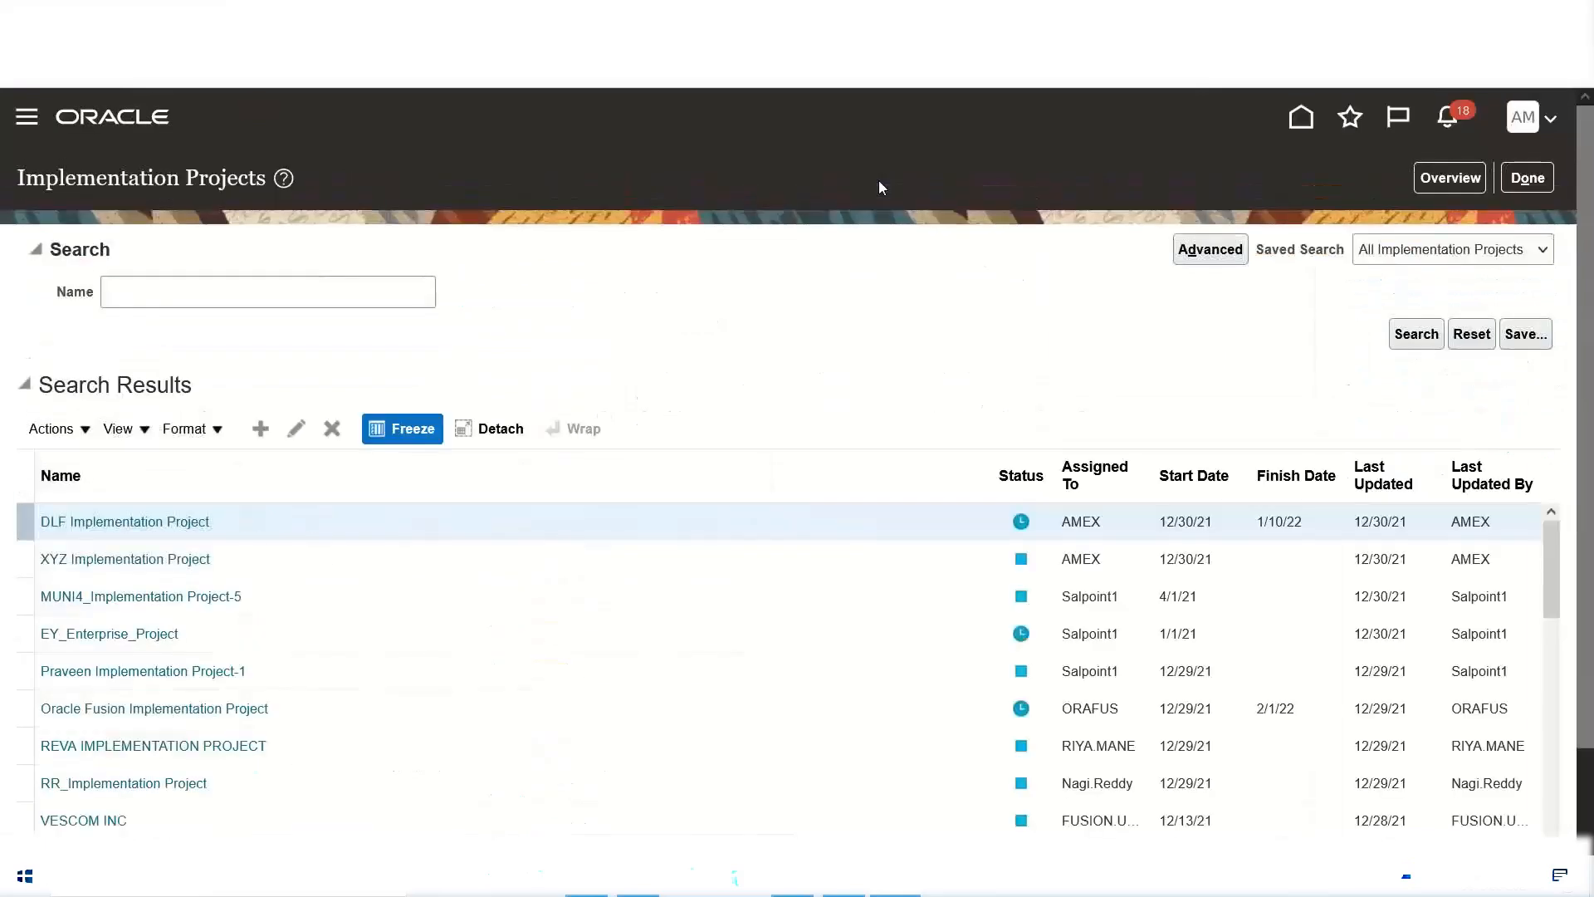
Step: Open the implementation projects overview and examine the DLF Implementation Project's assignment charts by due date and by status
click(1453, 177)
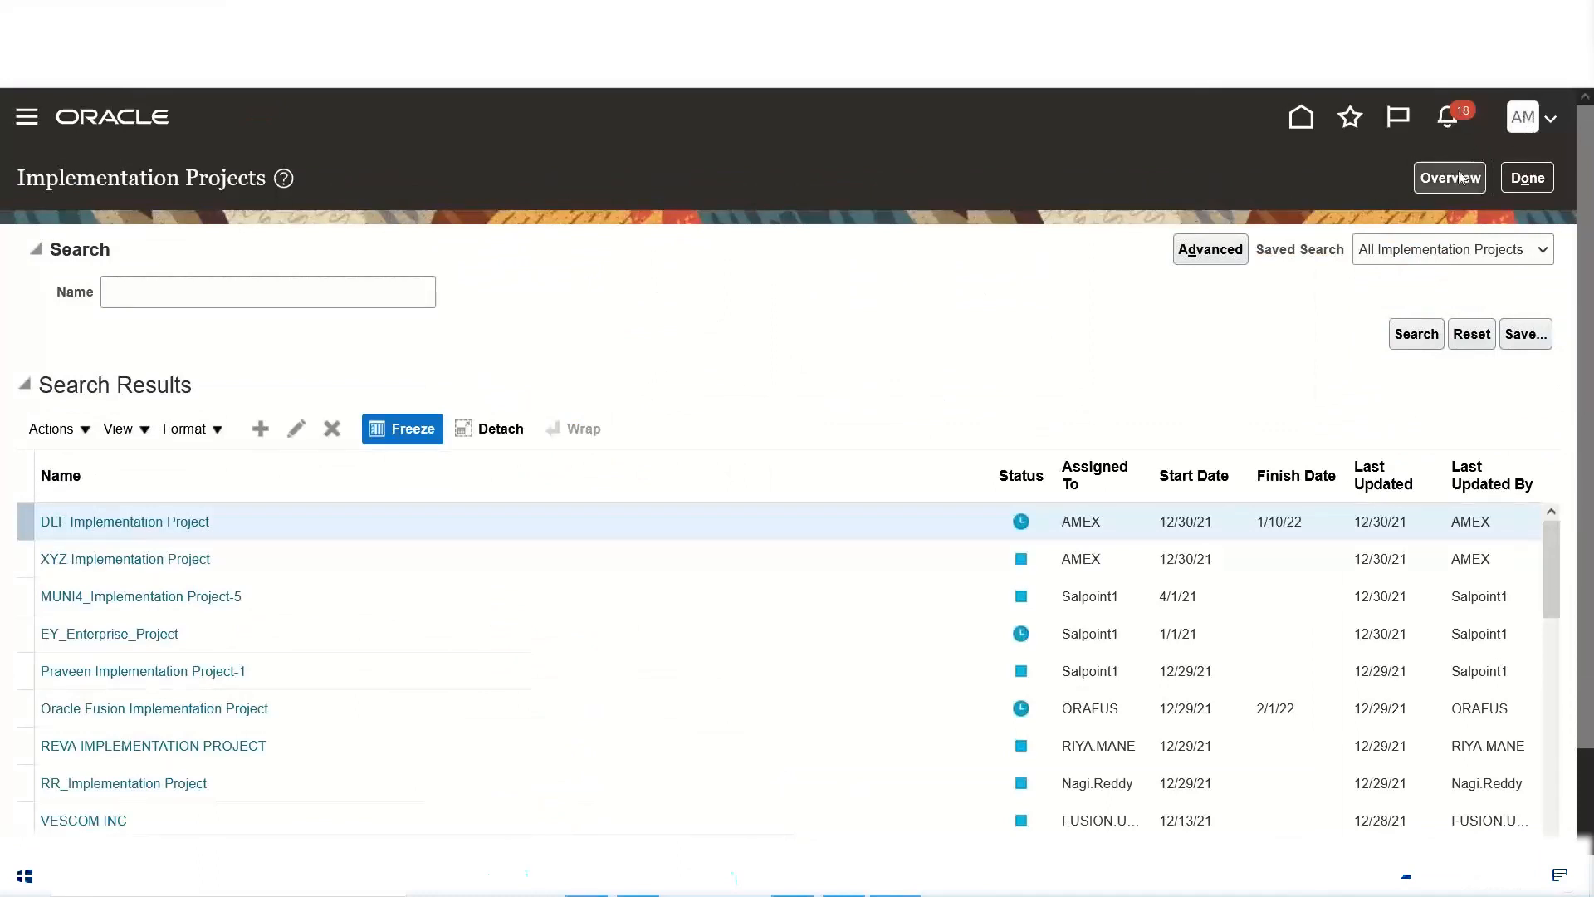
click(1458, 178)
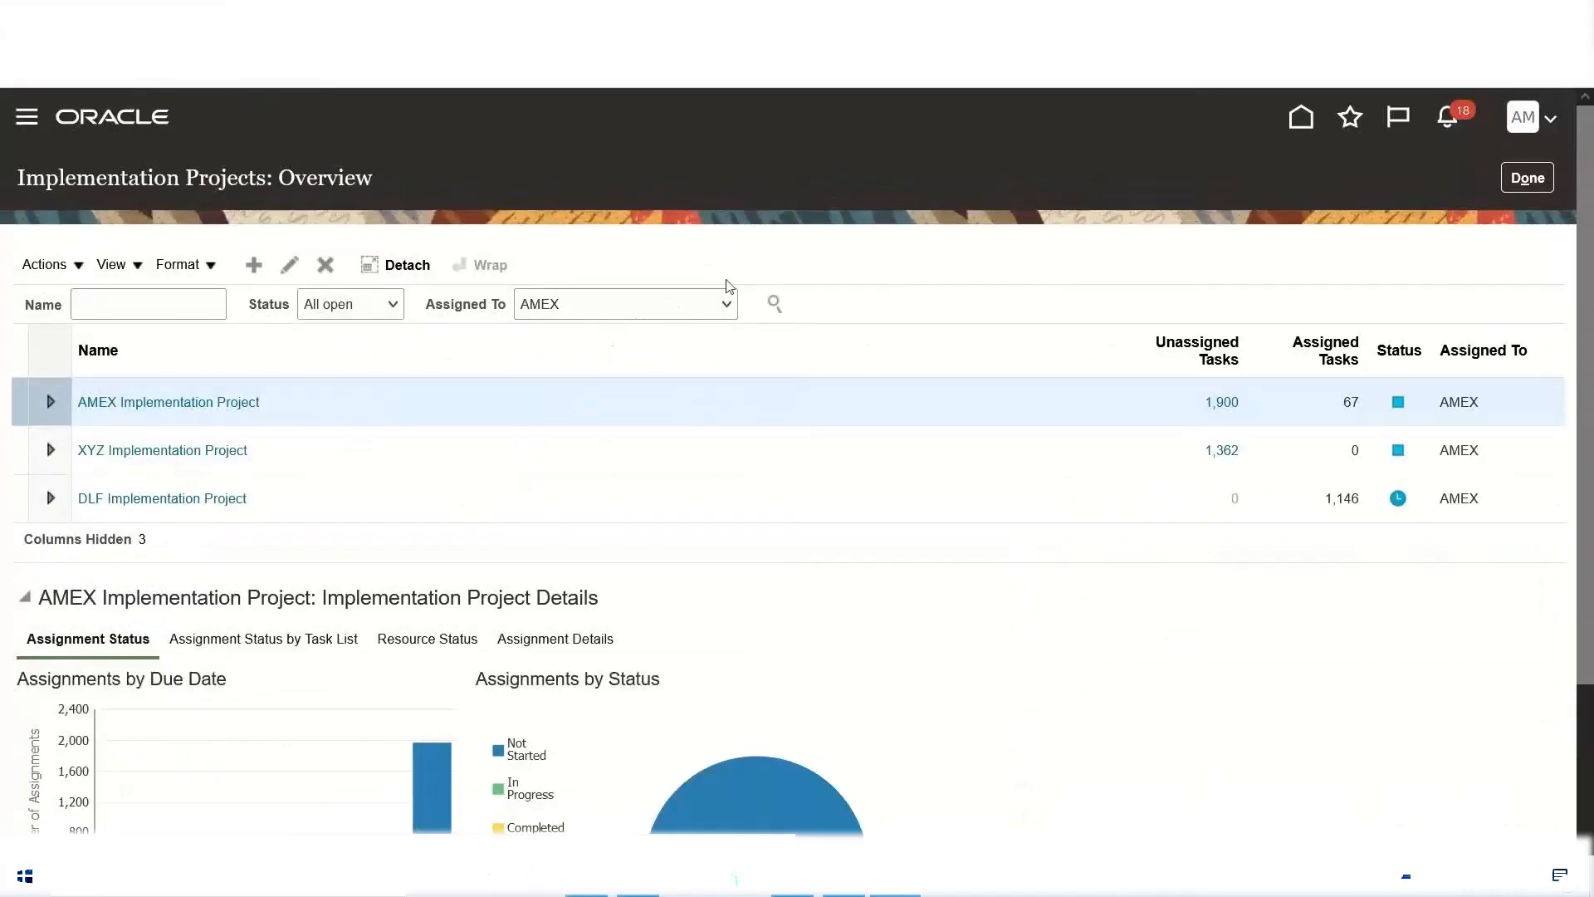
scroll(729, 286, down, 1)
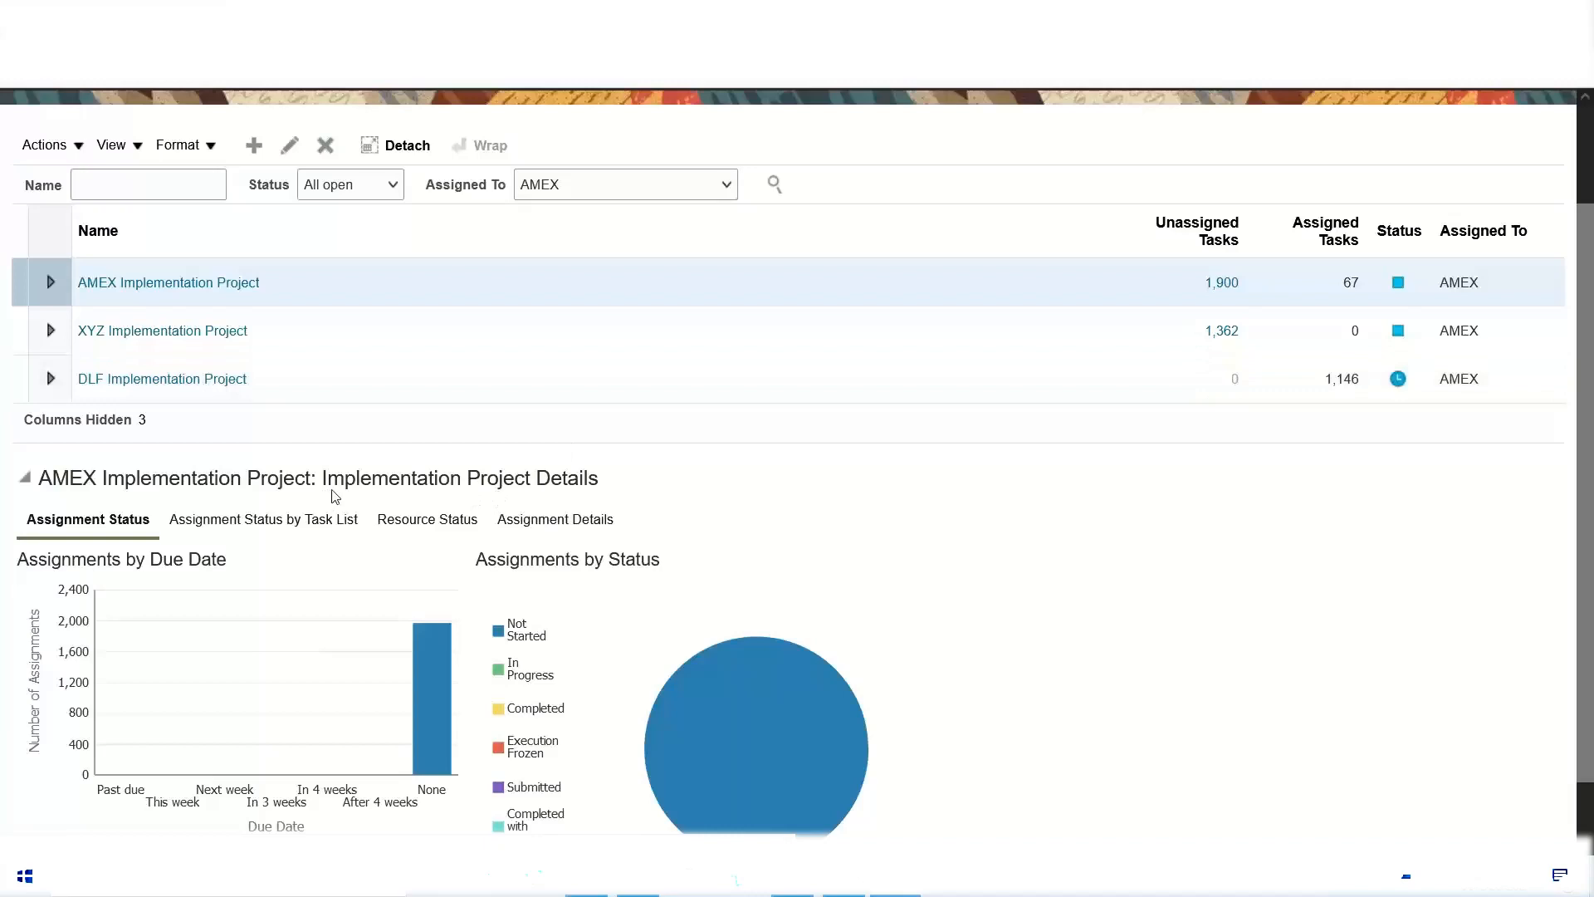
click(249, 372)
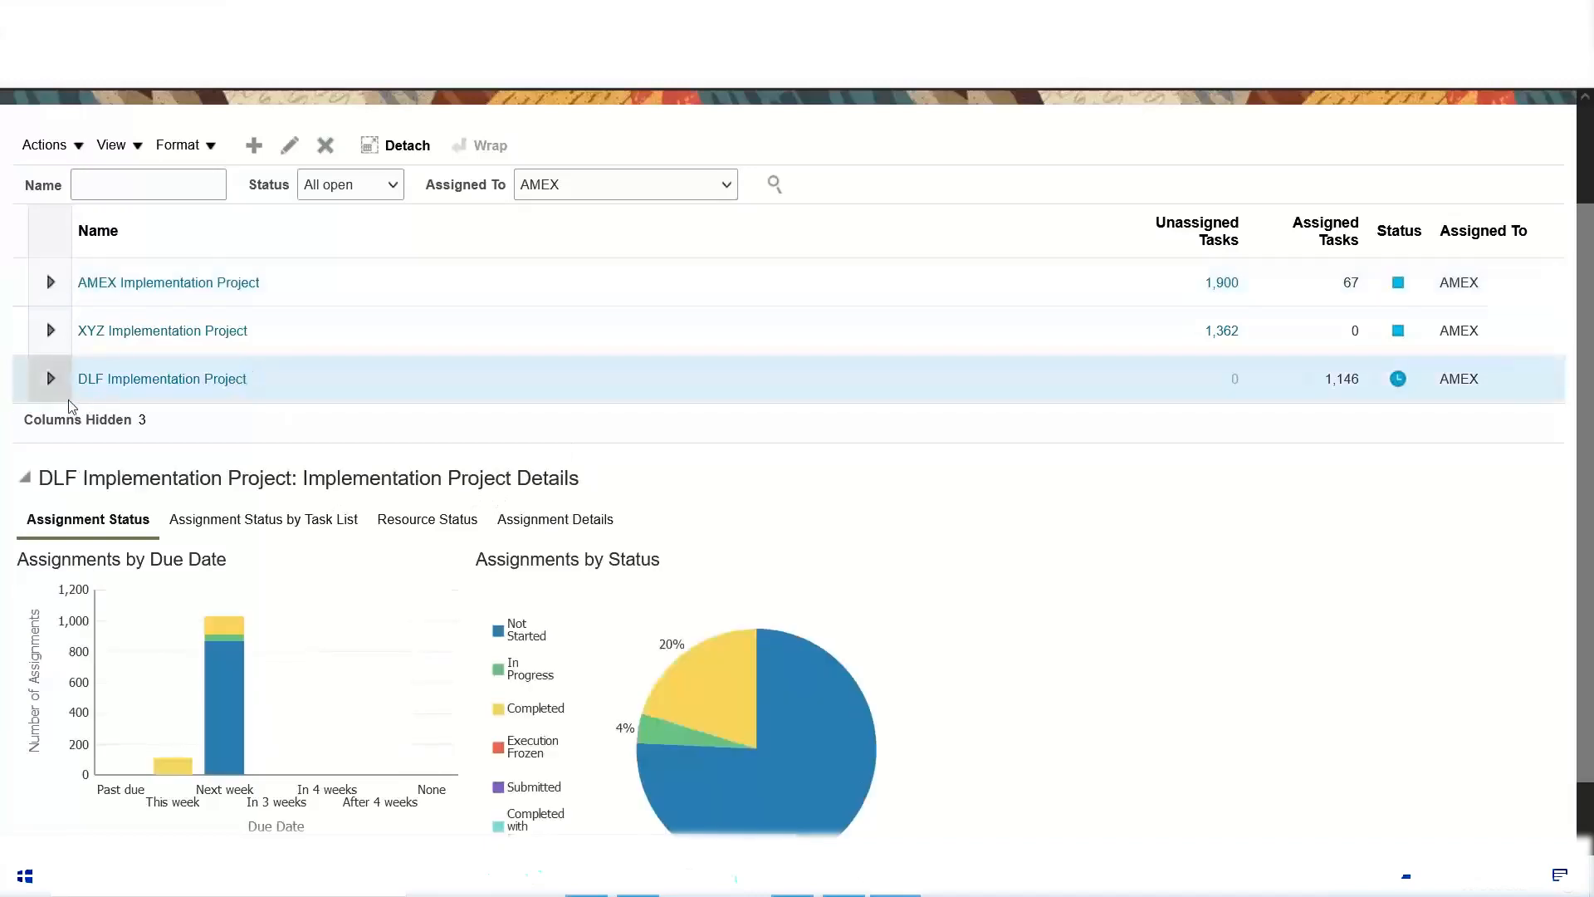
scroll(1276, 545, down, 1)
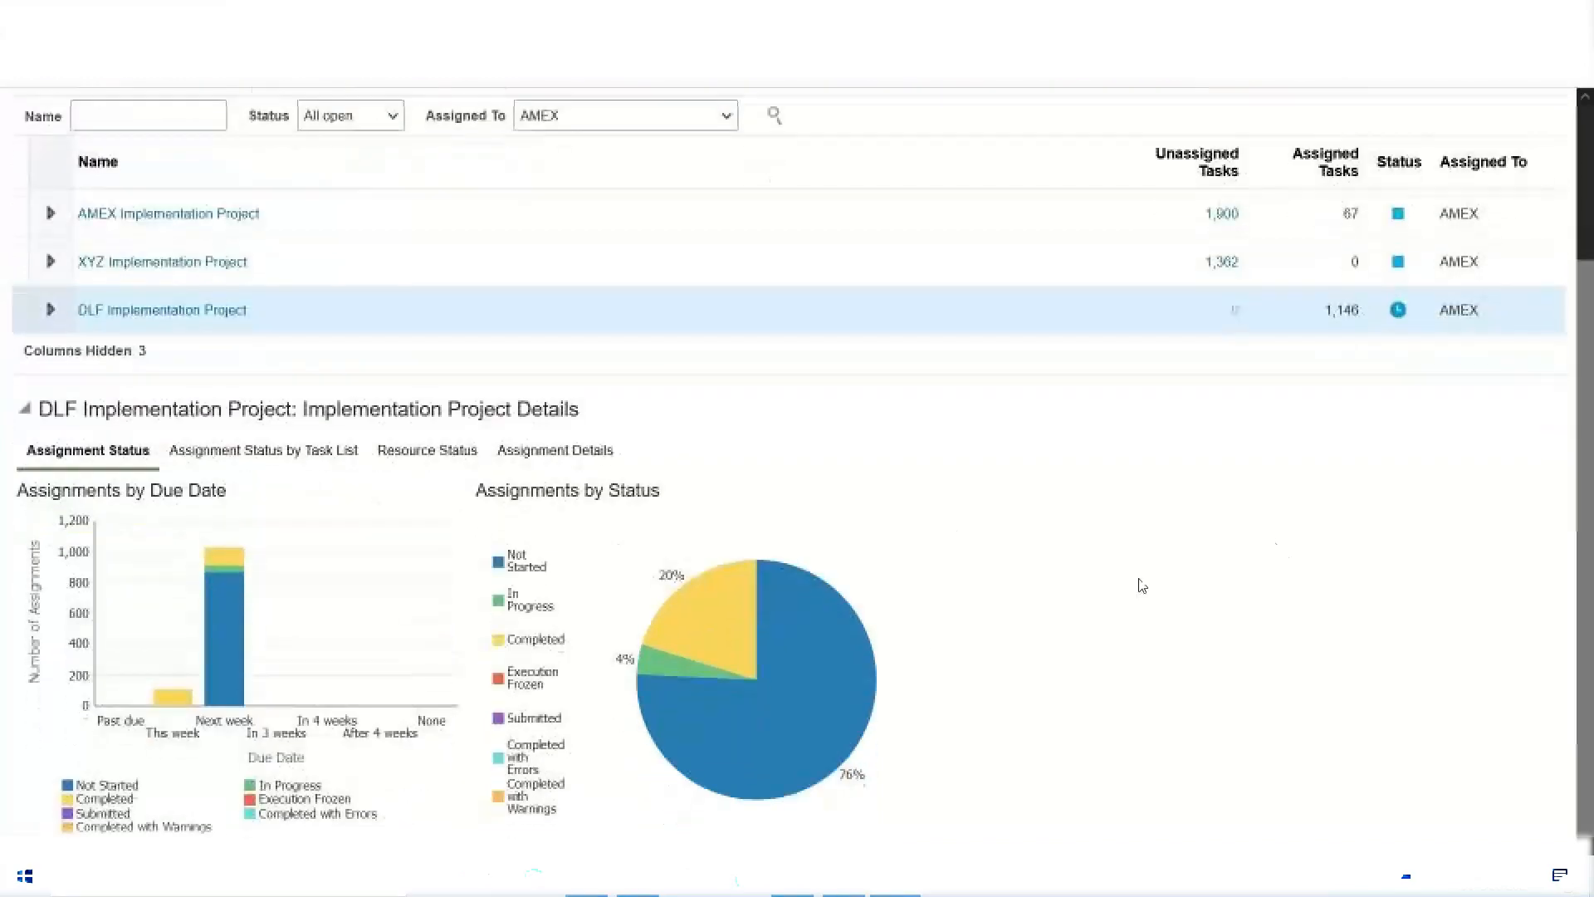
mouse_move(683, 691)
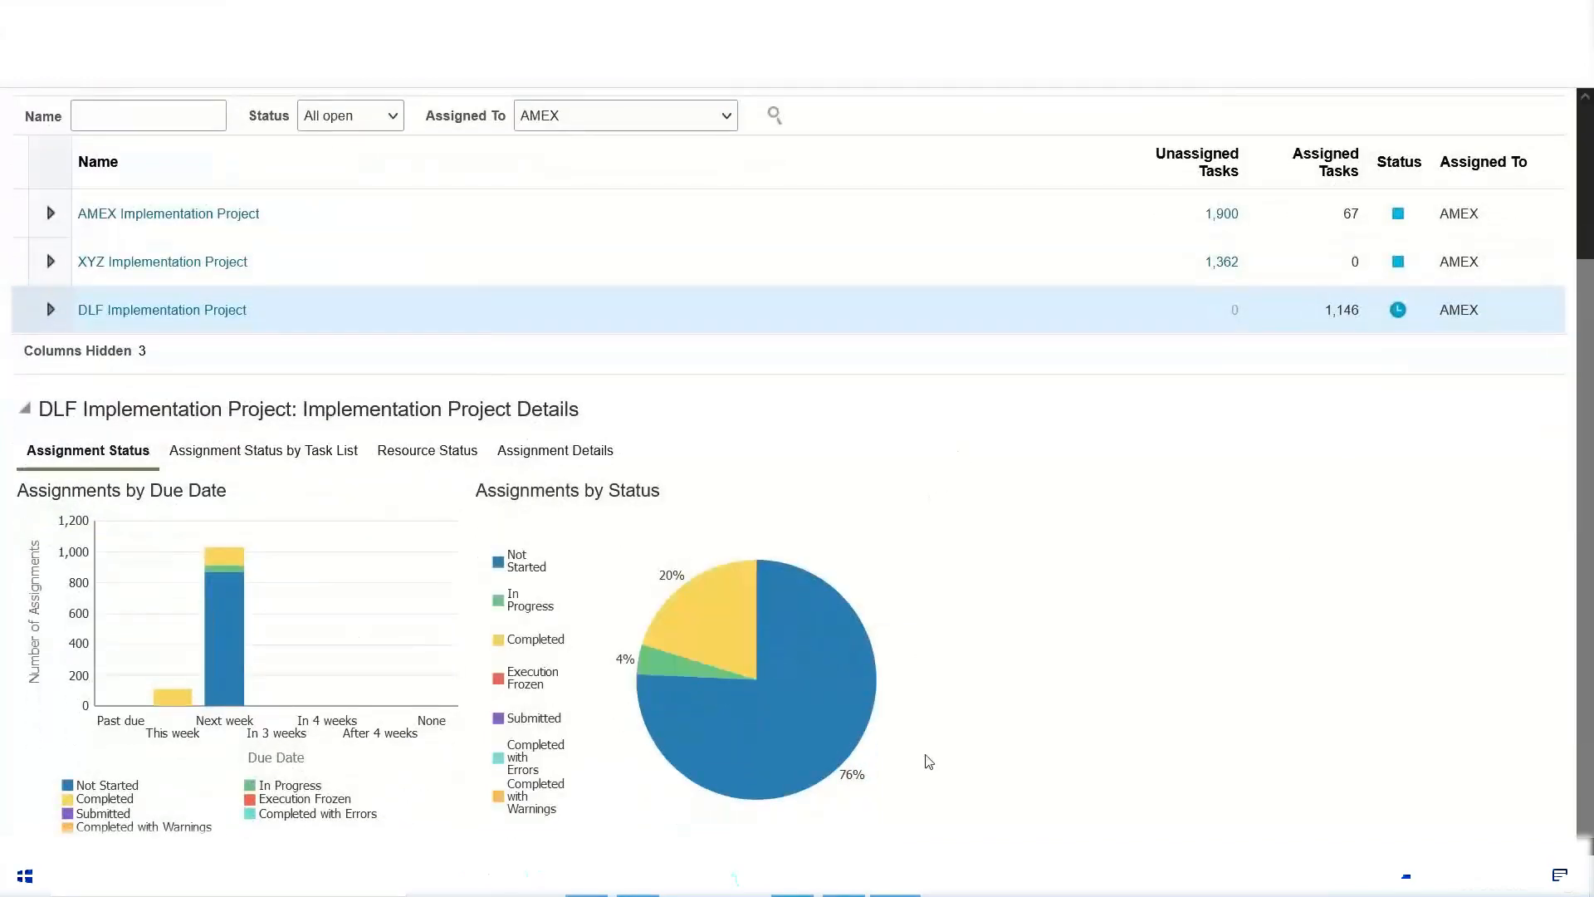
mouse_move(771, 749)
mouse_move(728, 671)
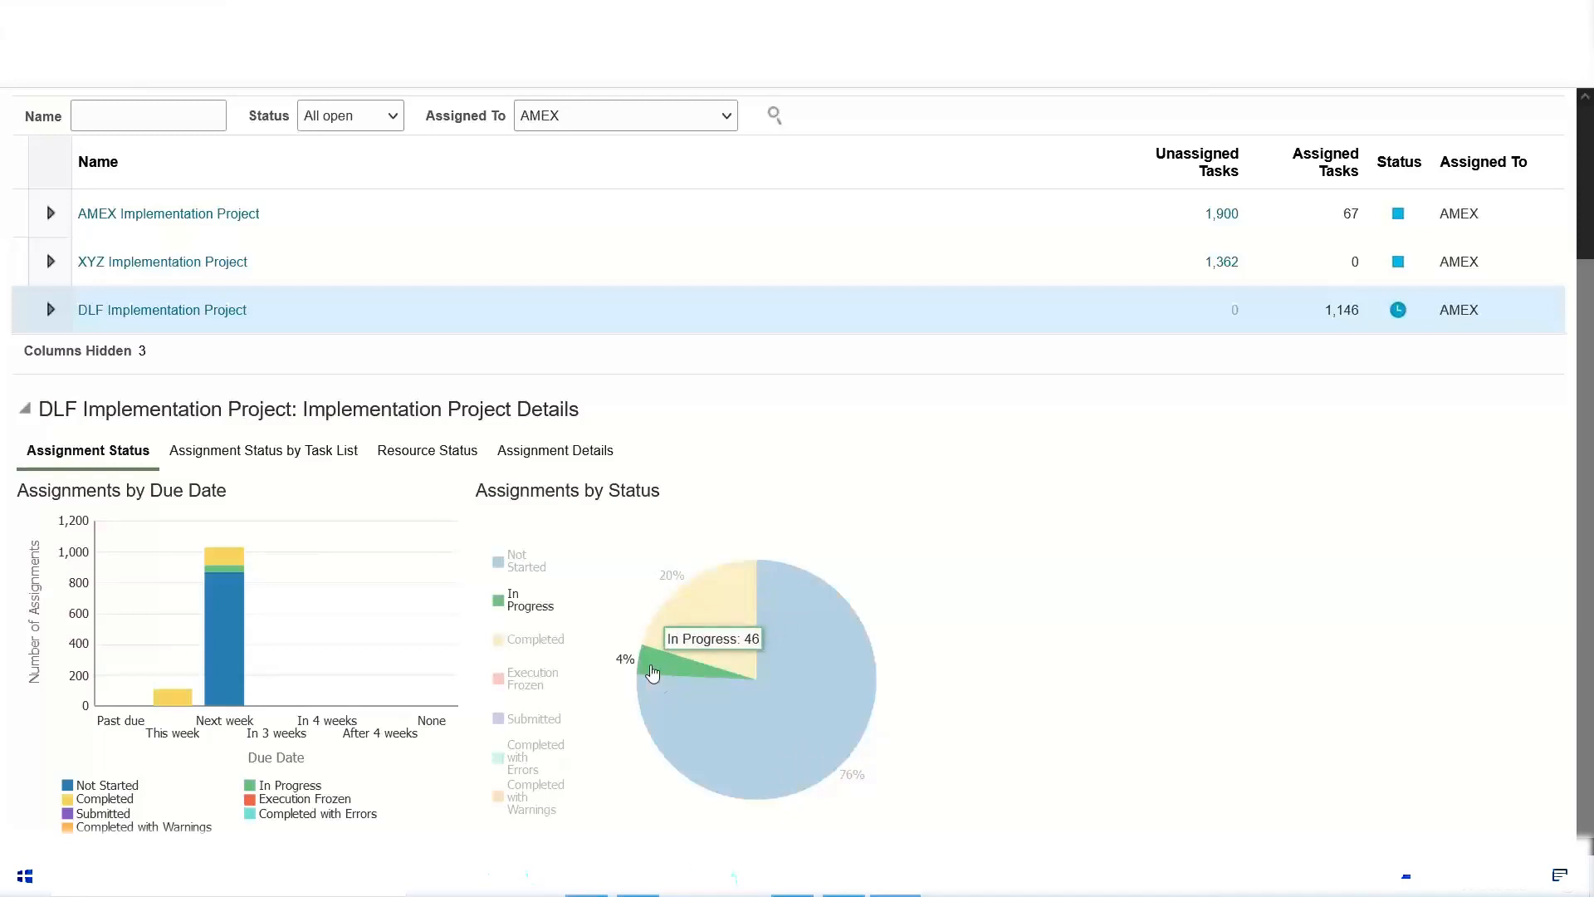
Step: Check the assignment charts, open the Completed assignments due next week from the due-date chart and review the listed tasks
mouse_move(731, 721)
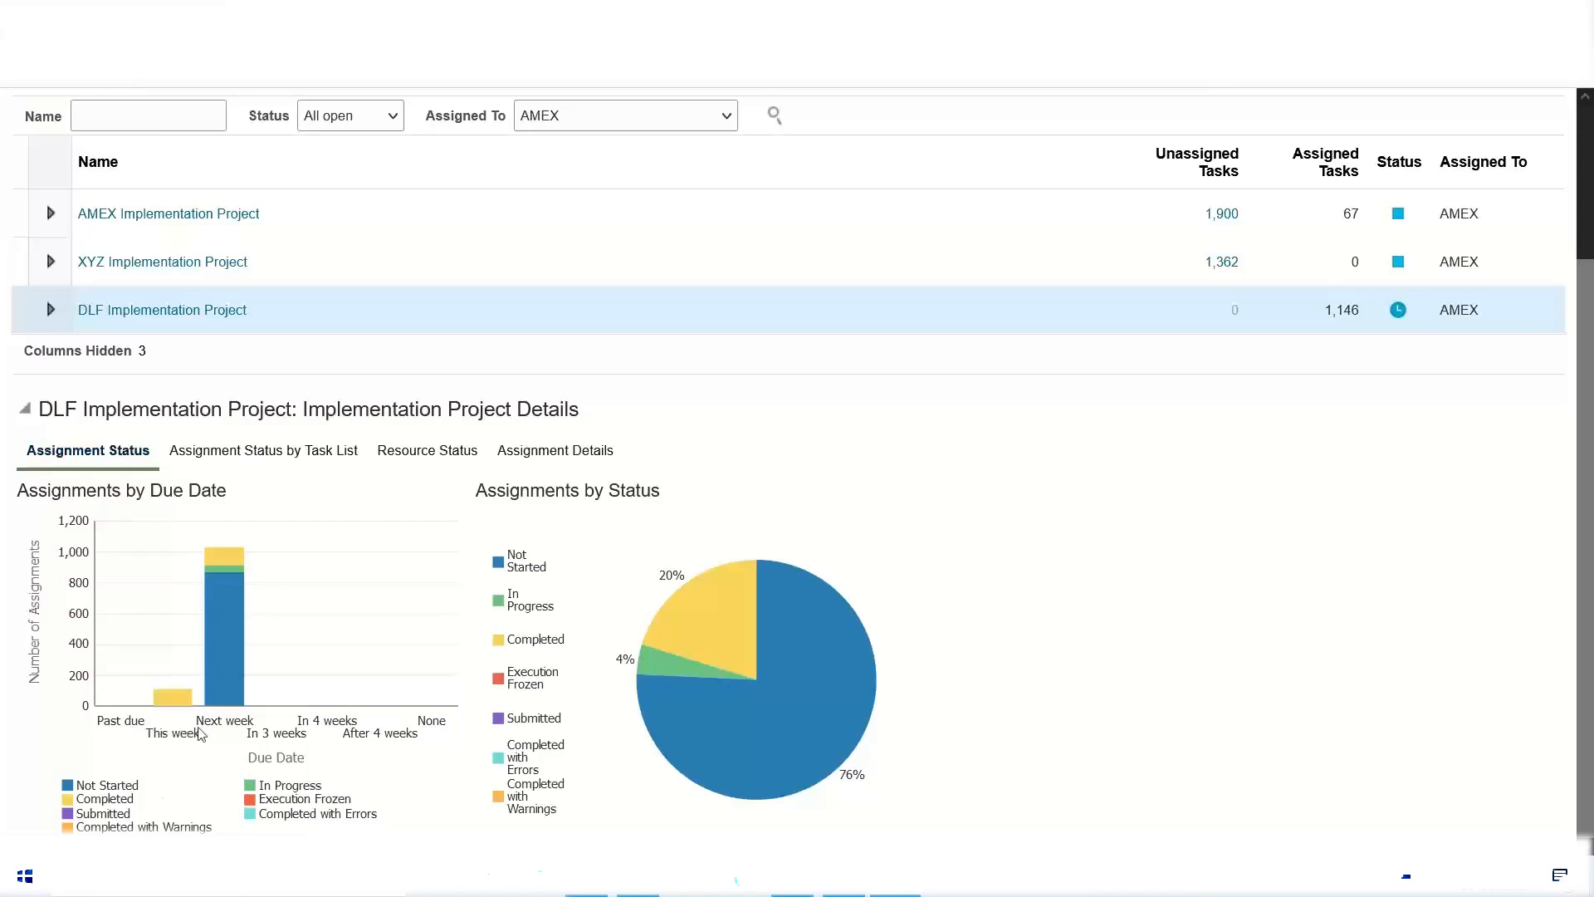
mouse_move(227, 678)
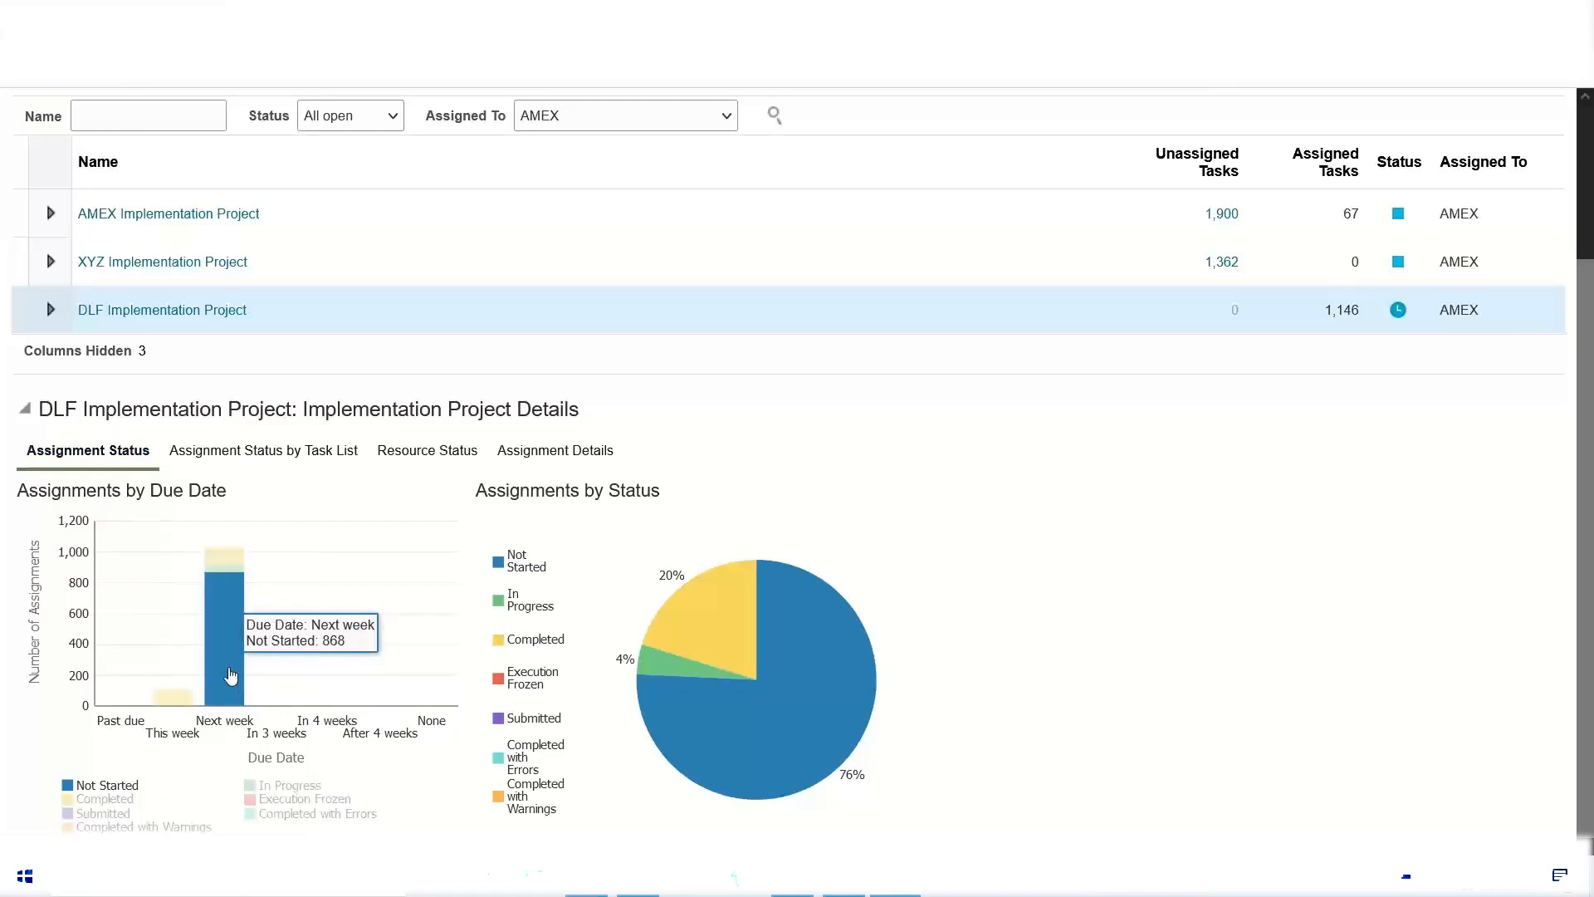
mouse_move(221, 561)
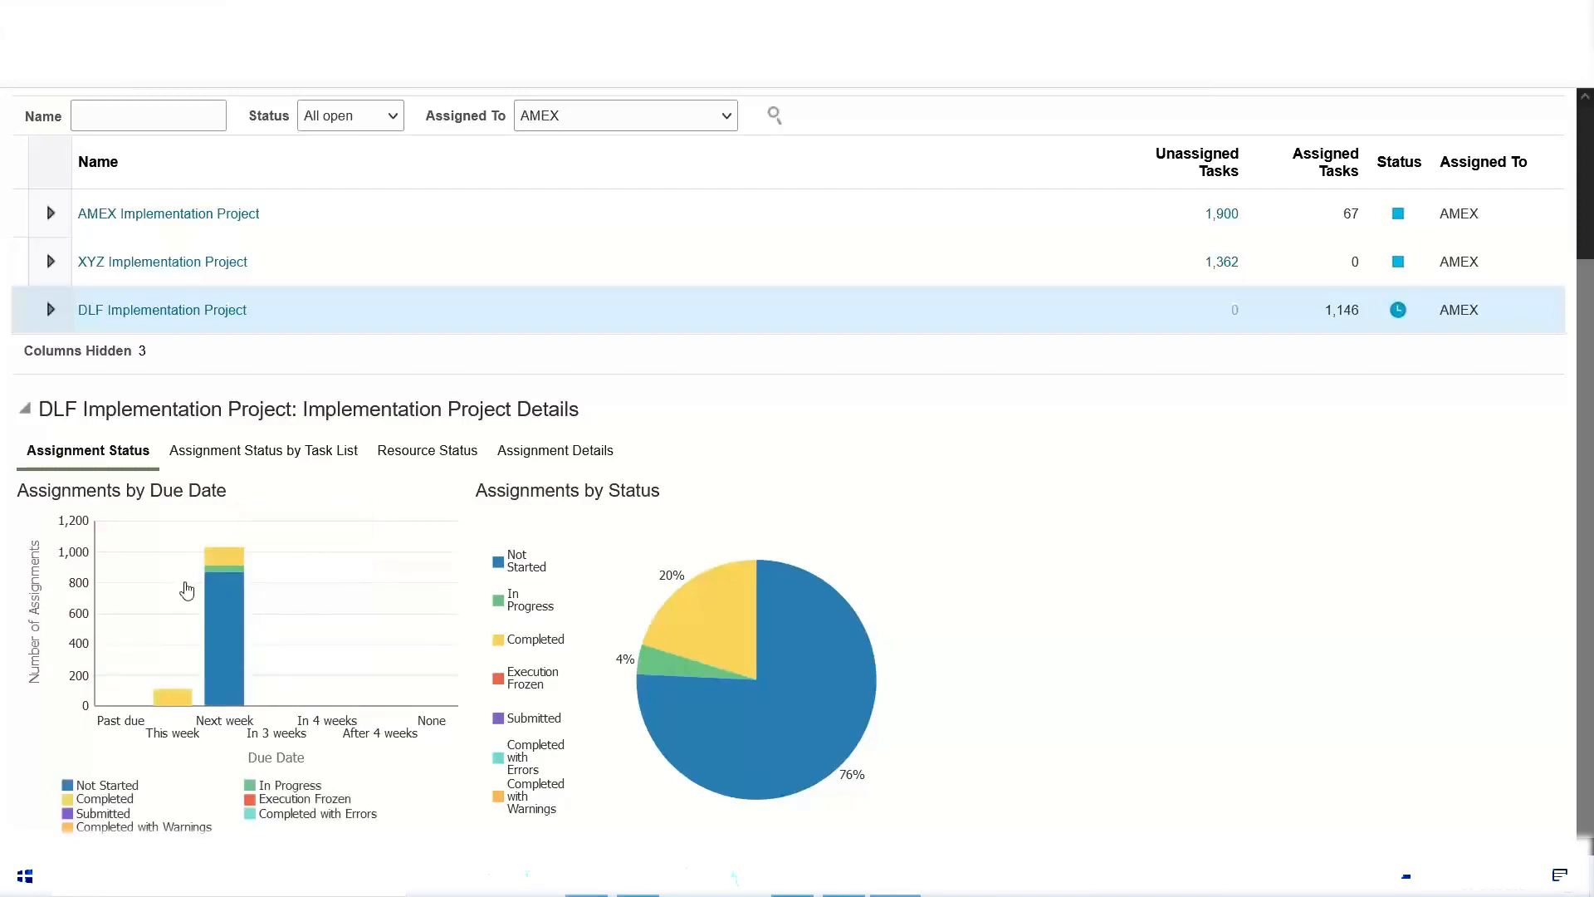
click(226, 555)
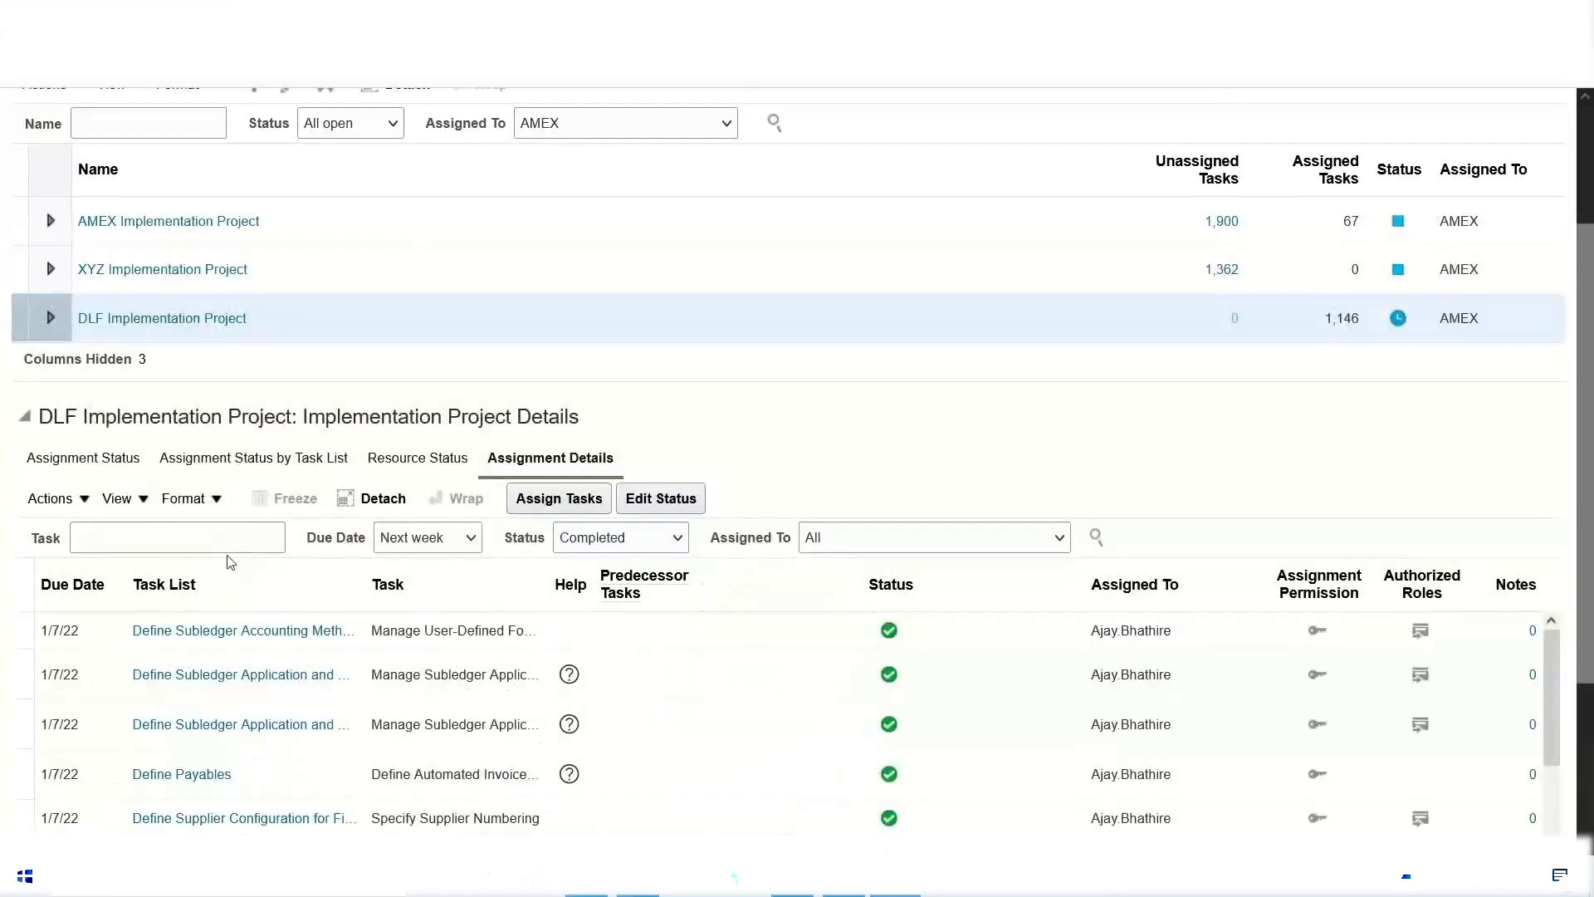
drag(1582, 365, 1541, 423)
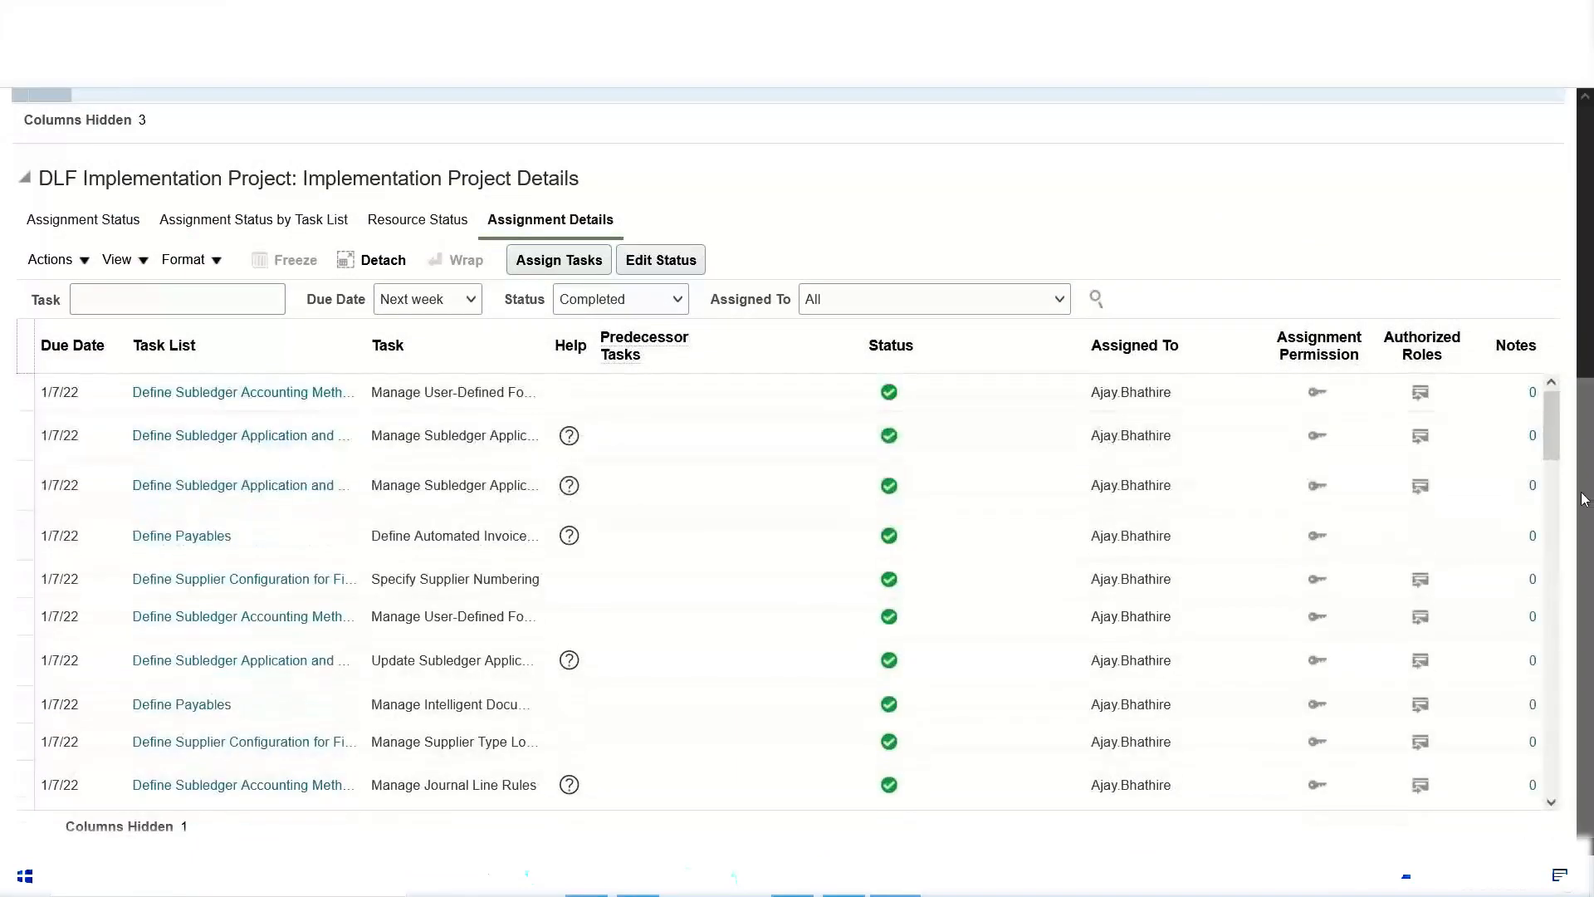
Step: Return to the assignment status charts, open the In Progress assignments from the status pie chart and review the listed tasks
scroll(1541, 428, up, 5)
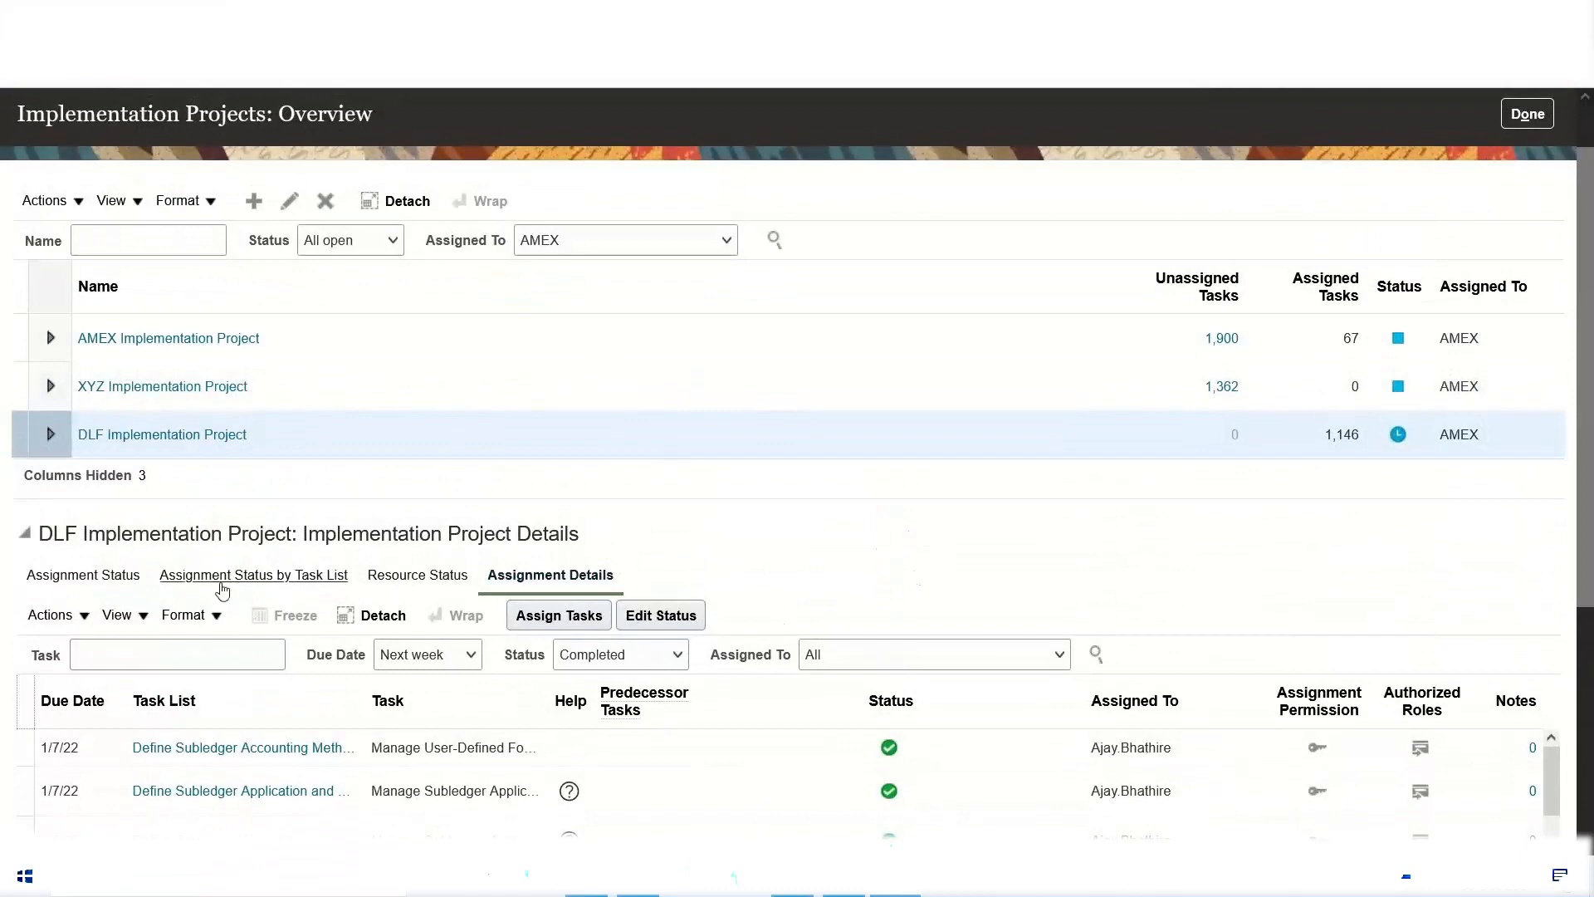
click(124, 575)
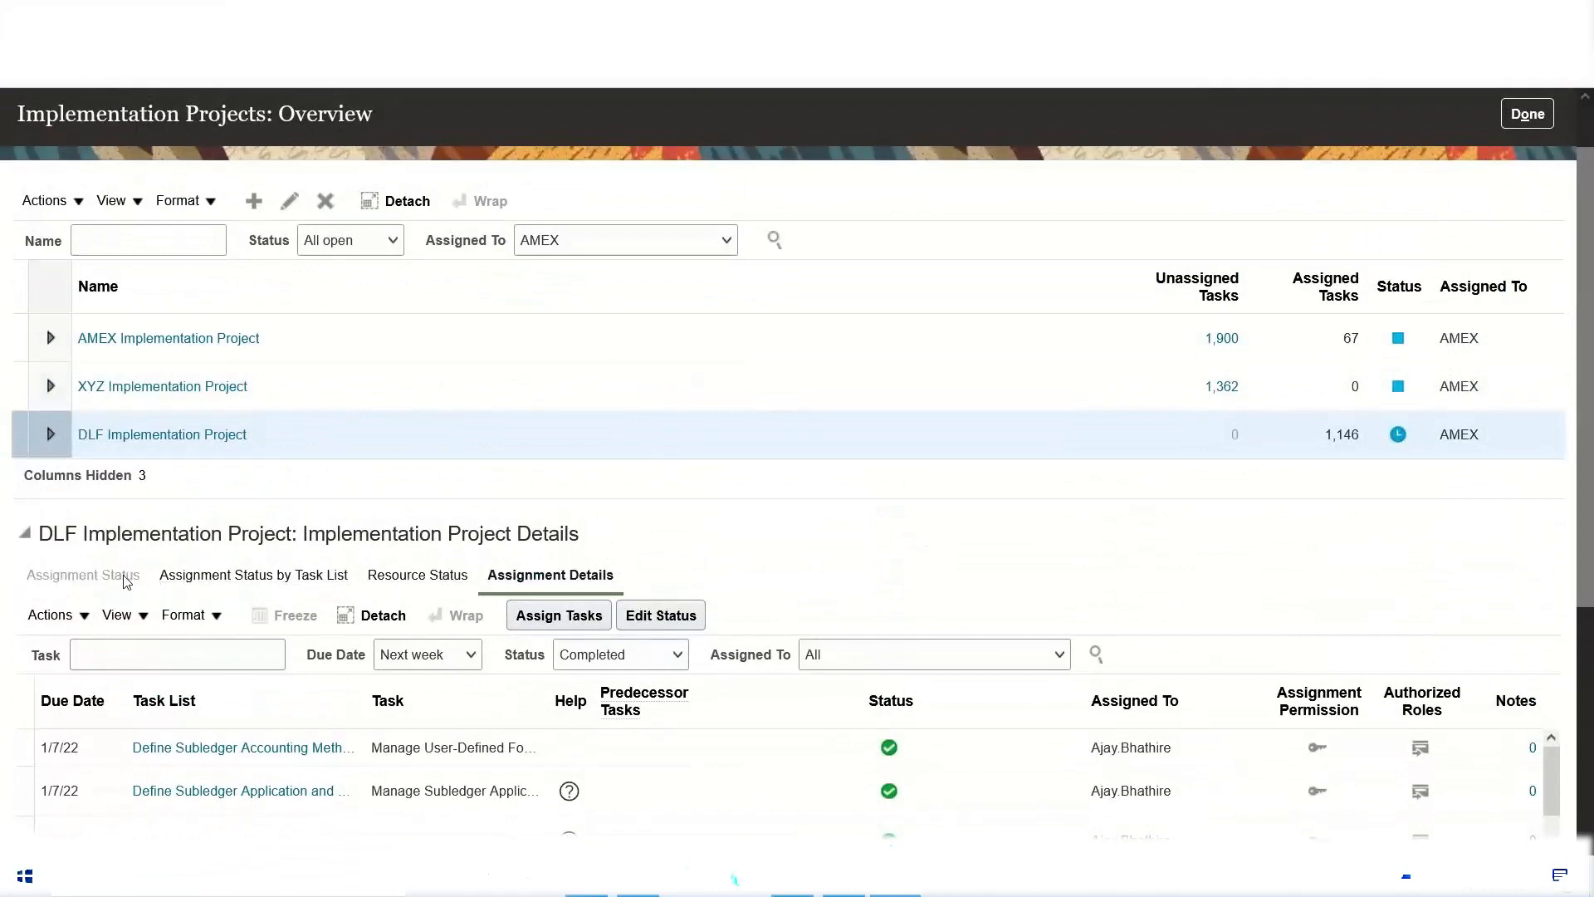
scroll(788, 629, down, 3)
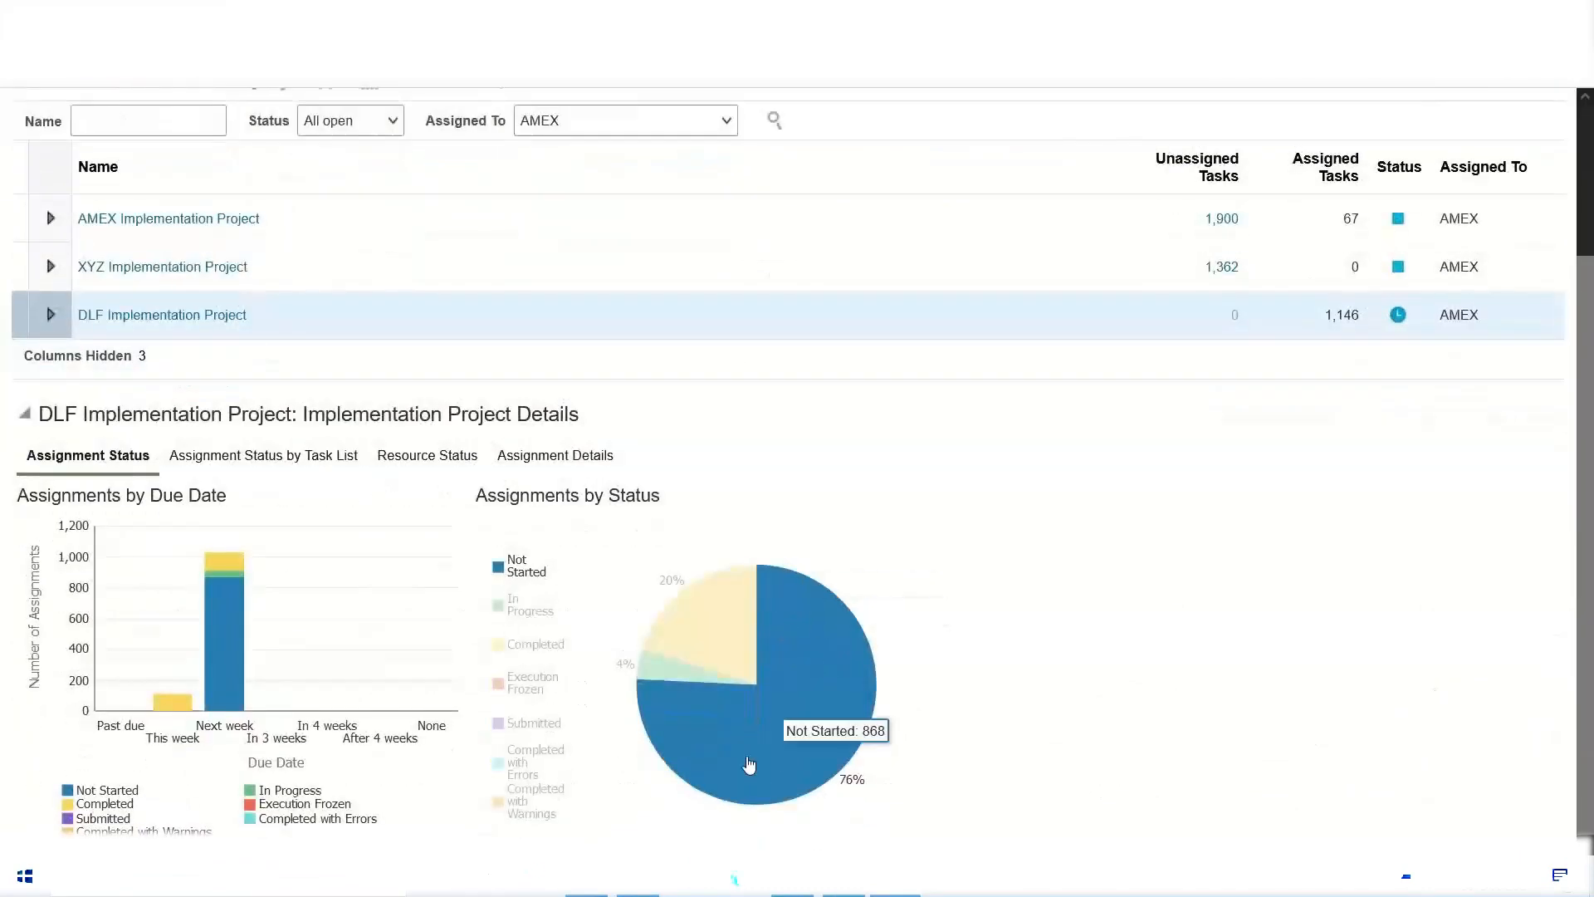
mouse_move(692, 611)
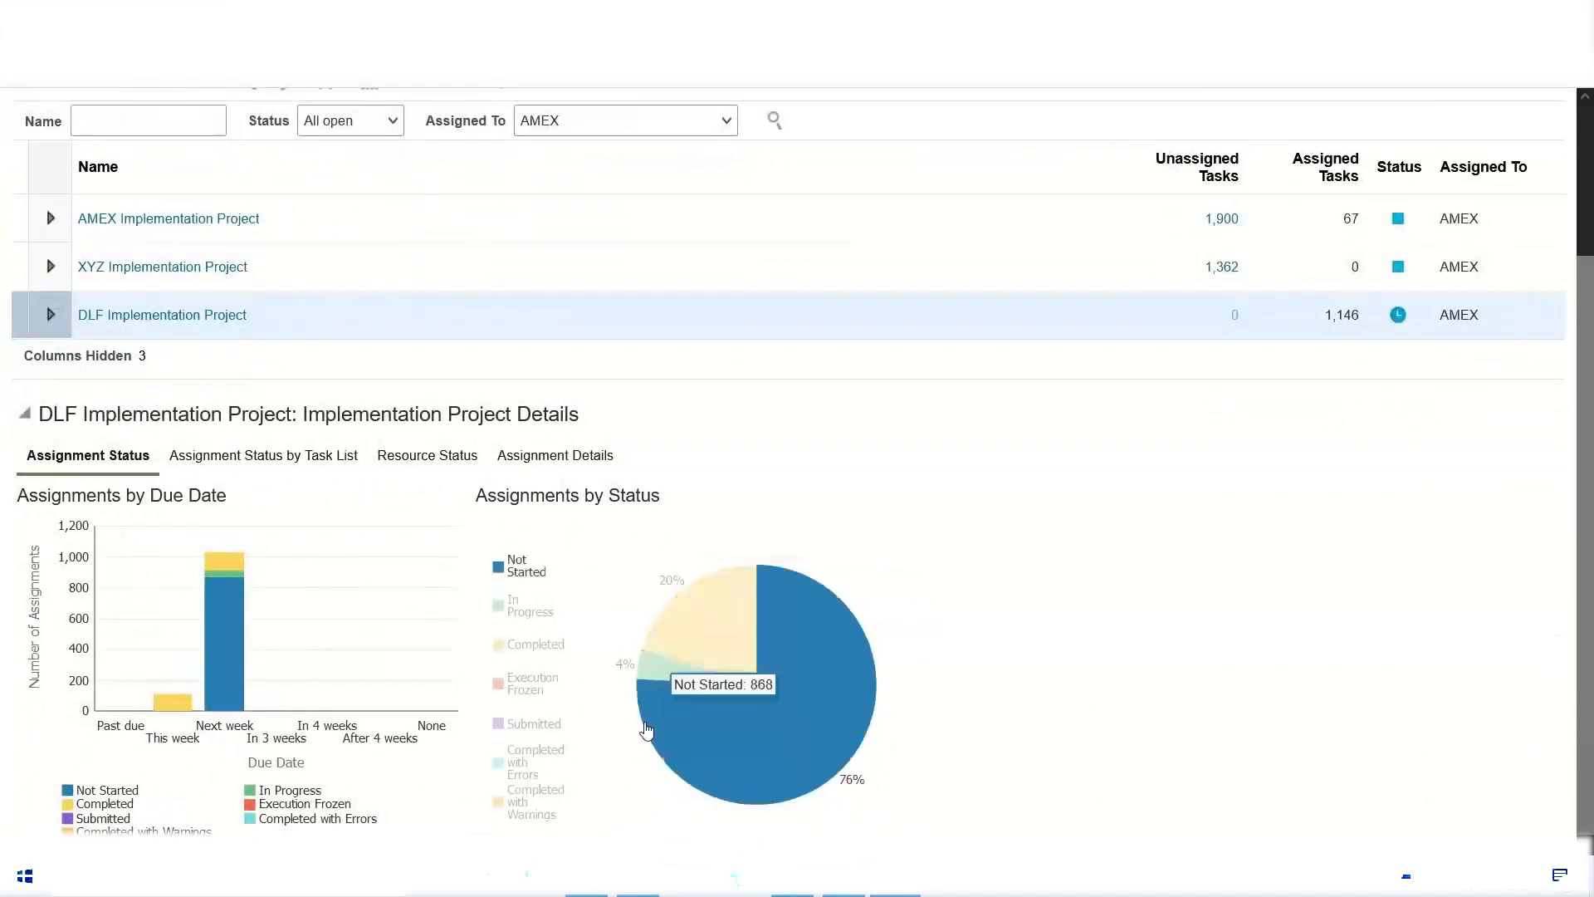
click(661, 664)
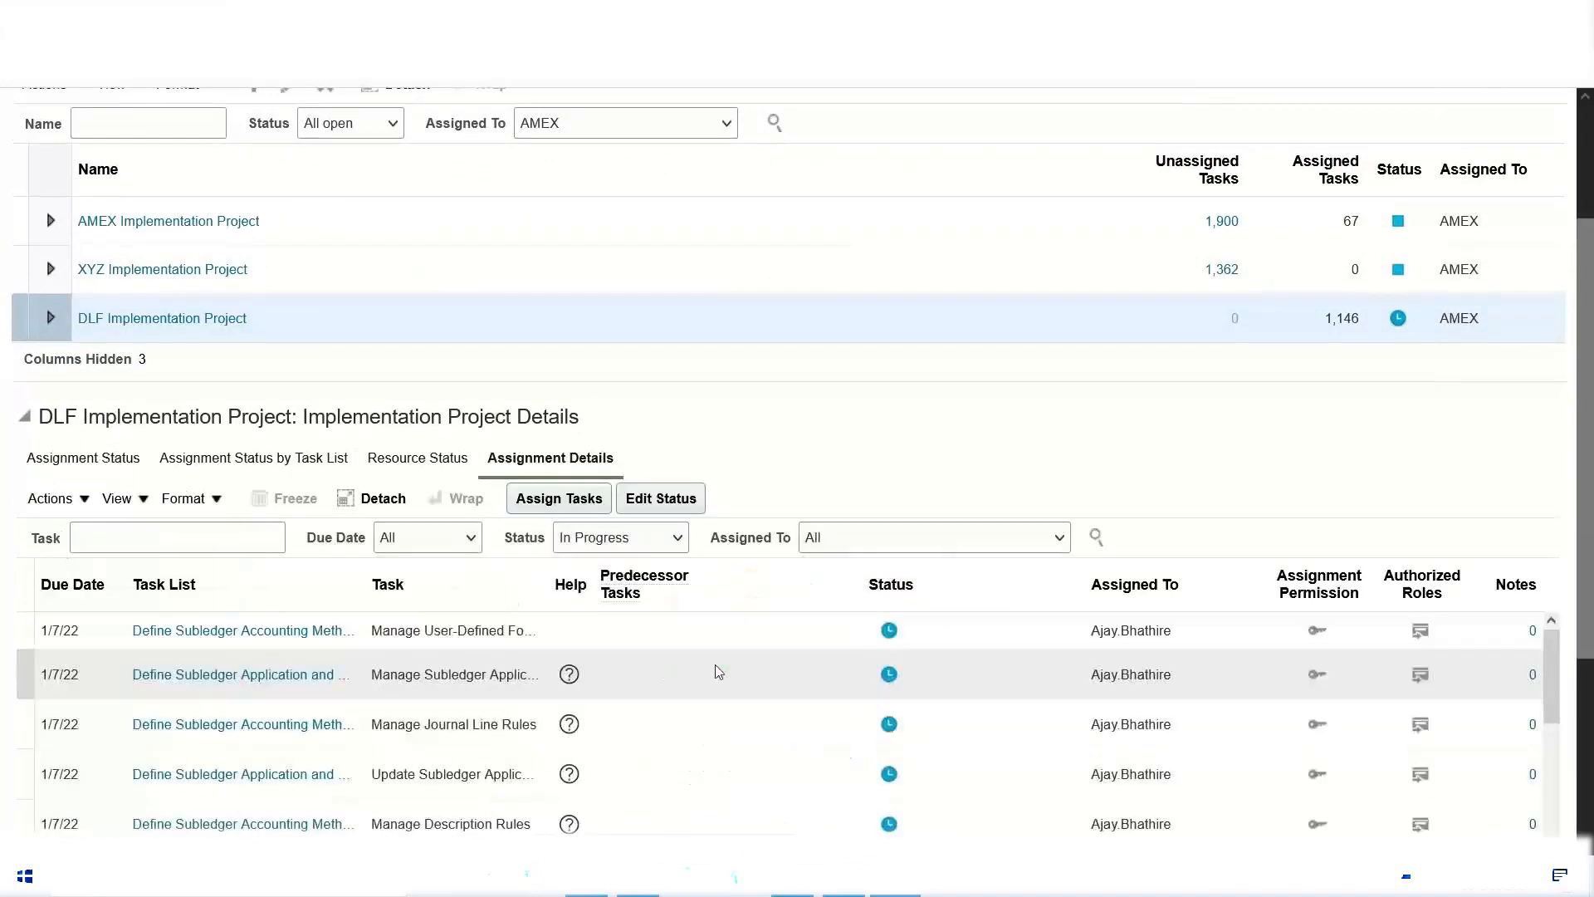
drag(1591, 485, 1592, 666)
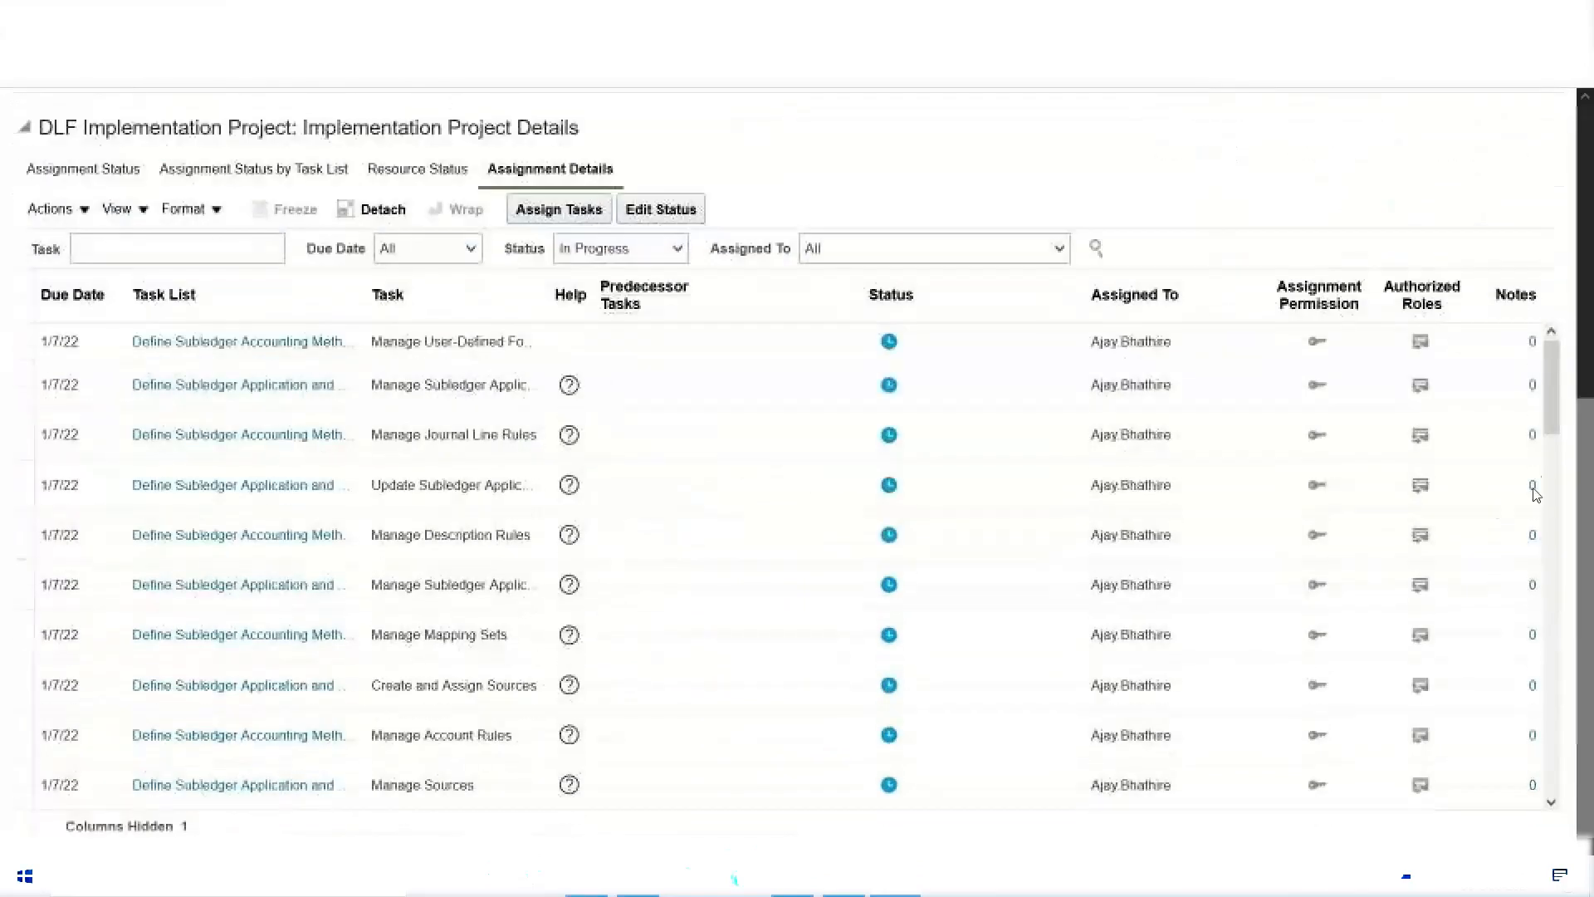
drag(1555, 394, 1543, 451)
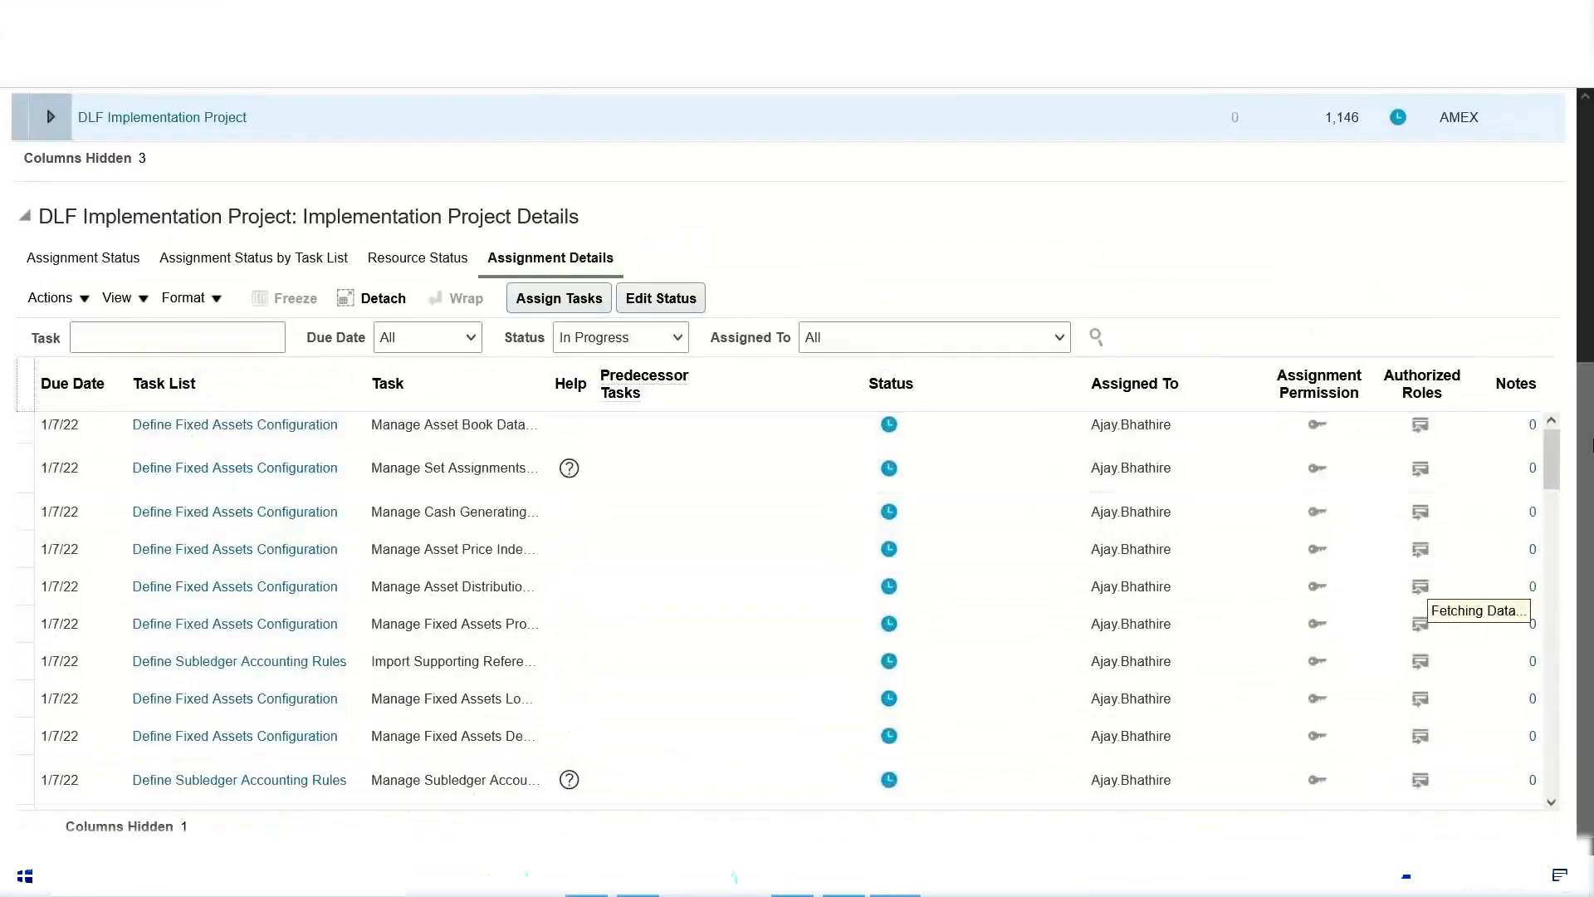
Step: Go back to the assignment status charts and open the DLF project's assignment status by task list
drag(1593, 389, 1592, 130)
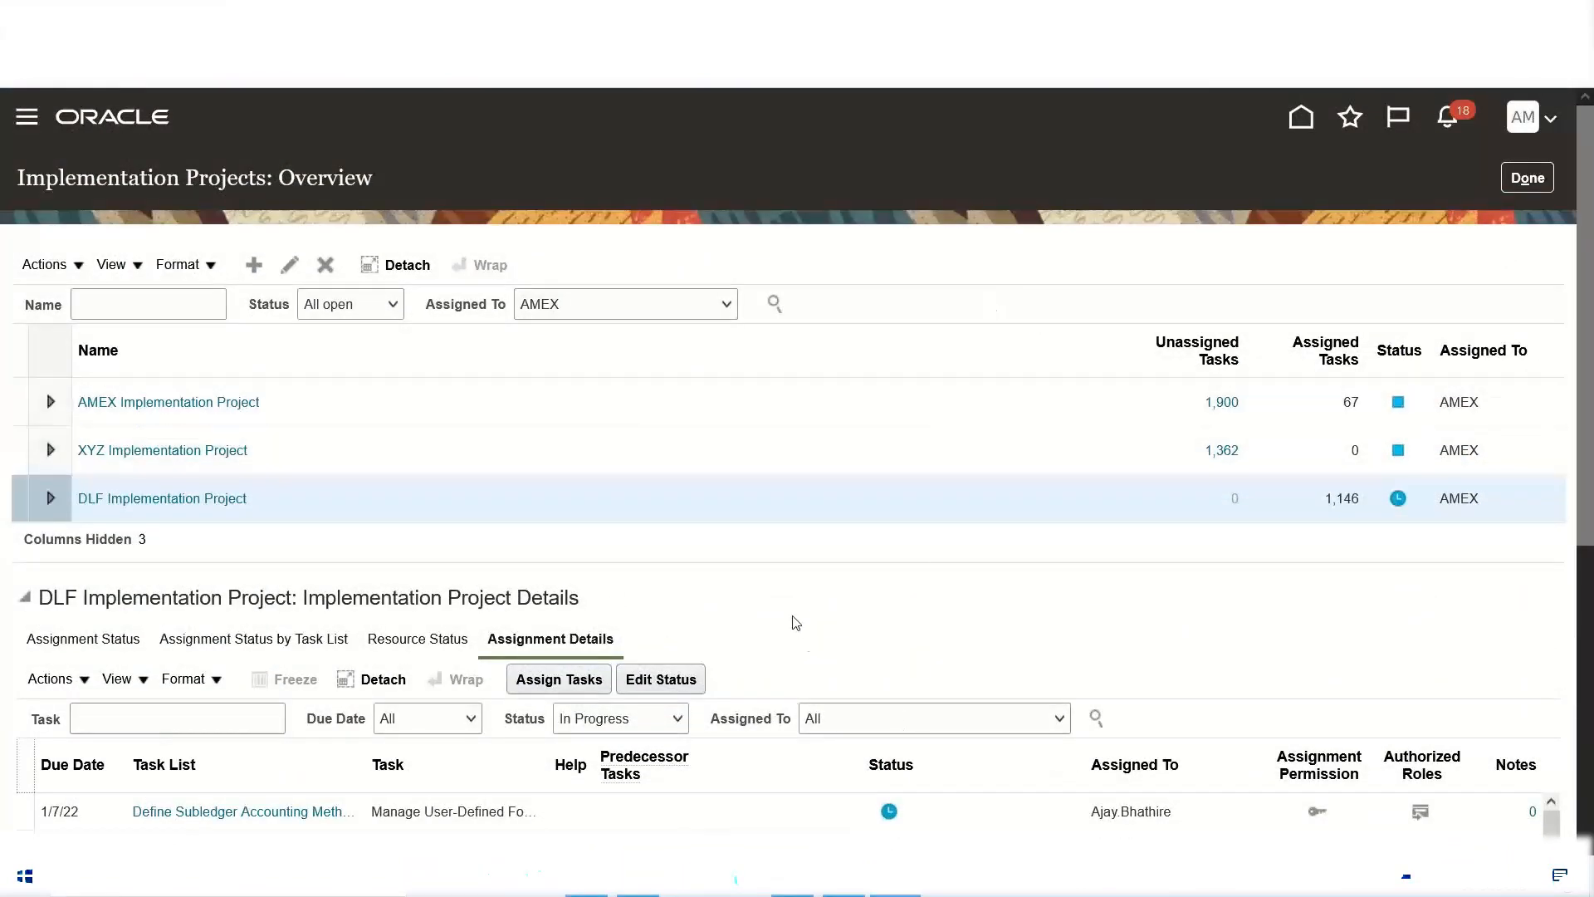
click(81, 639)
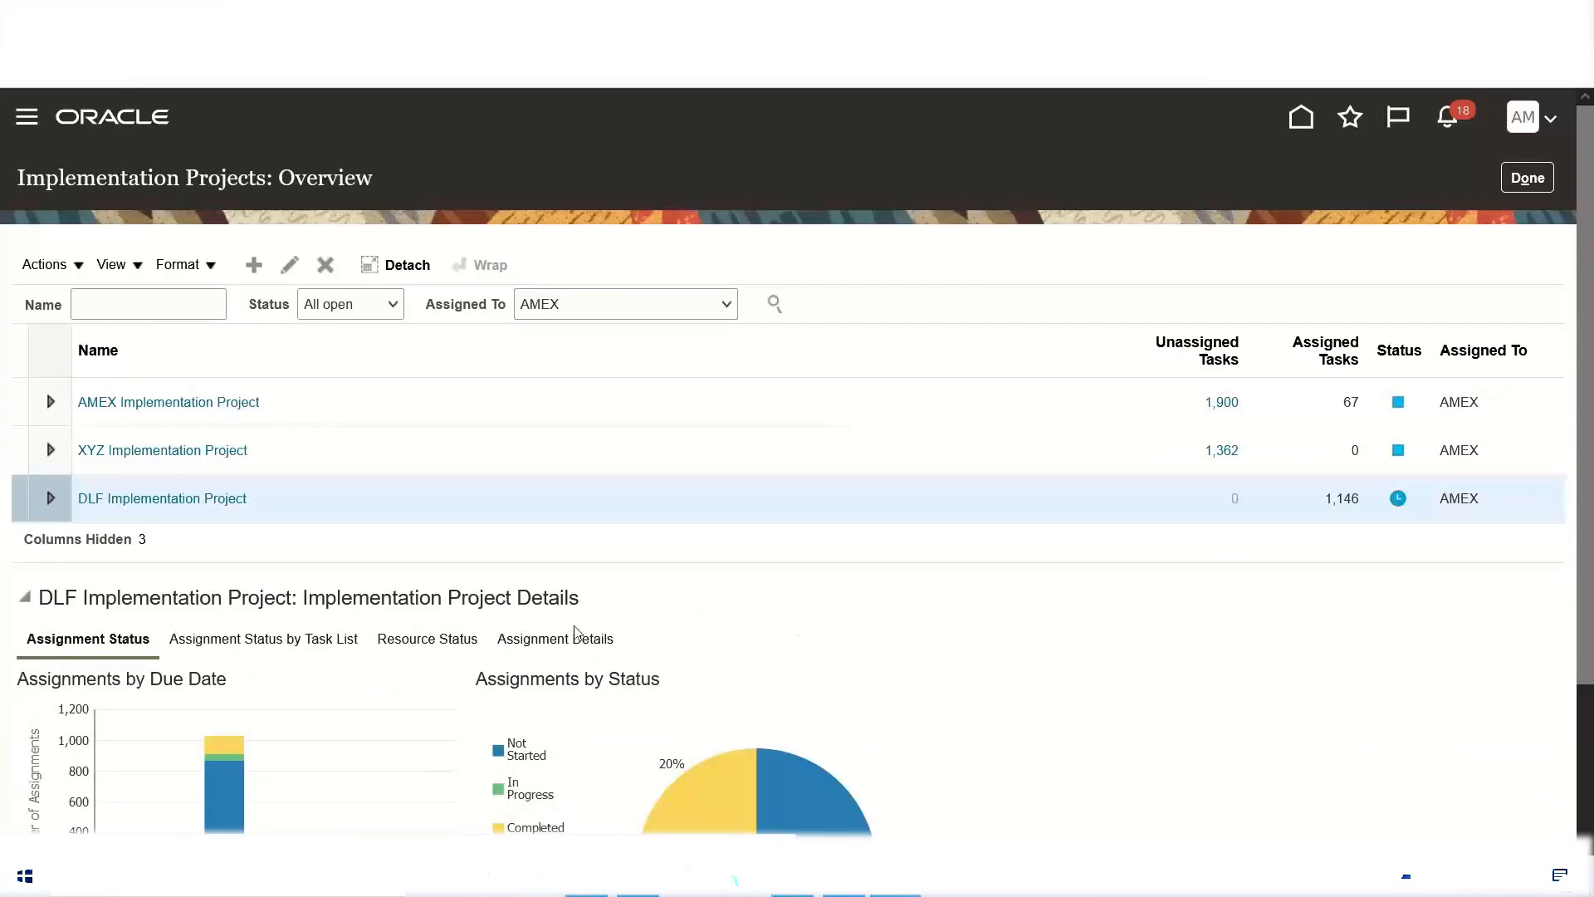
scroll(541, 602, down, 2)
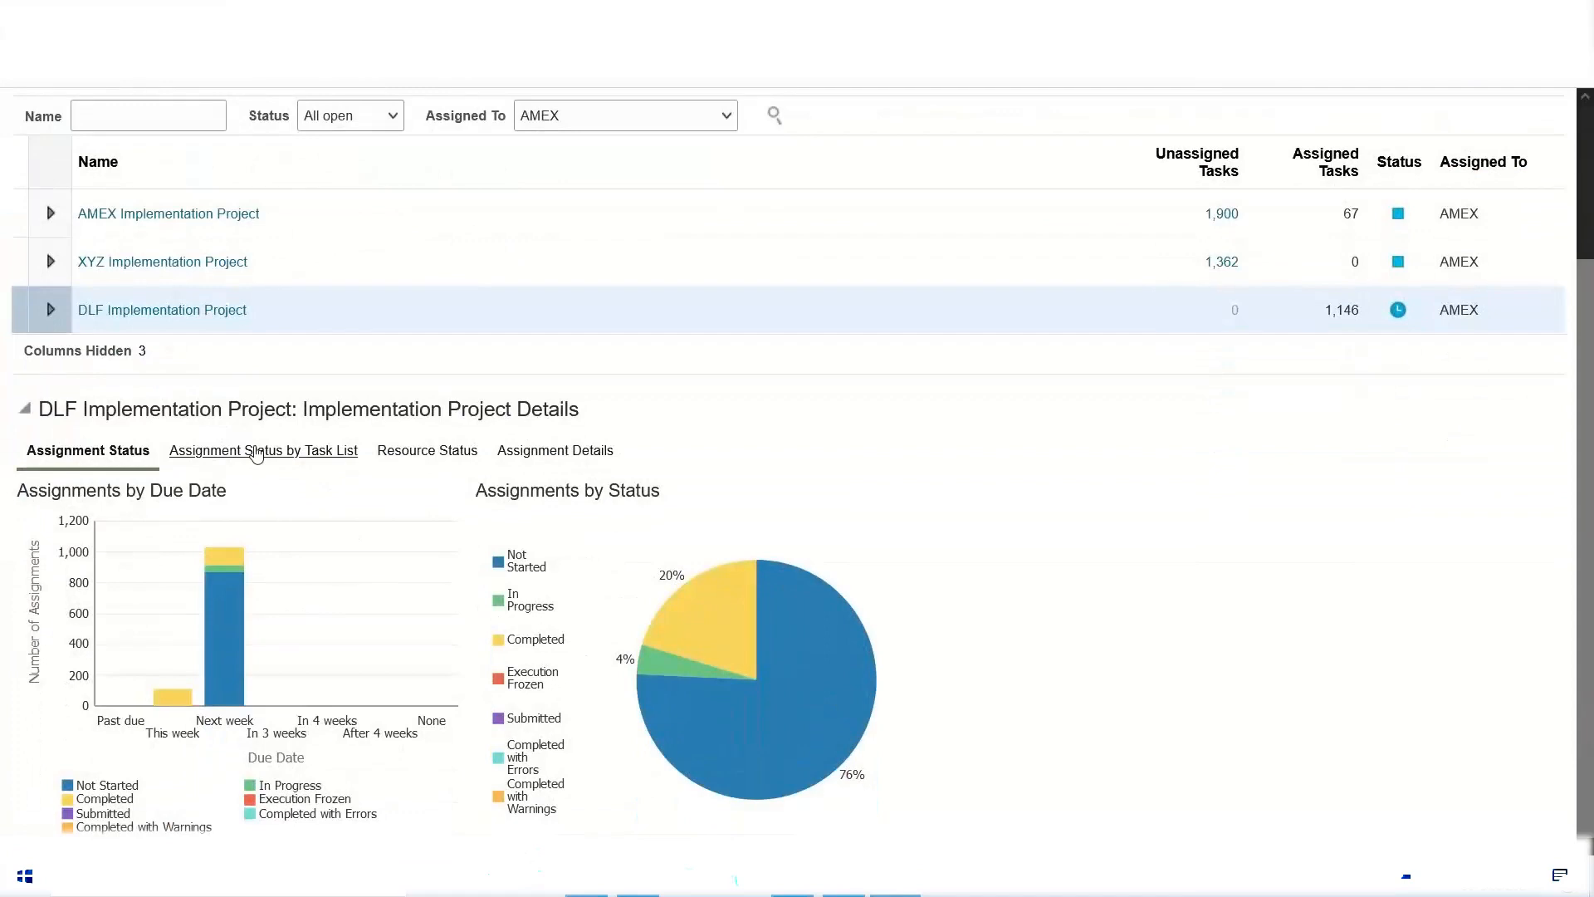
click(257, 452)
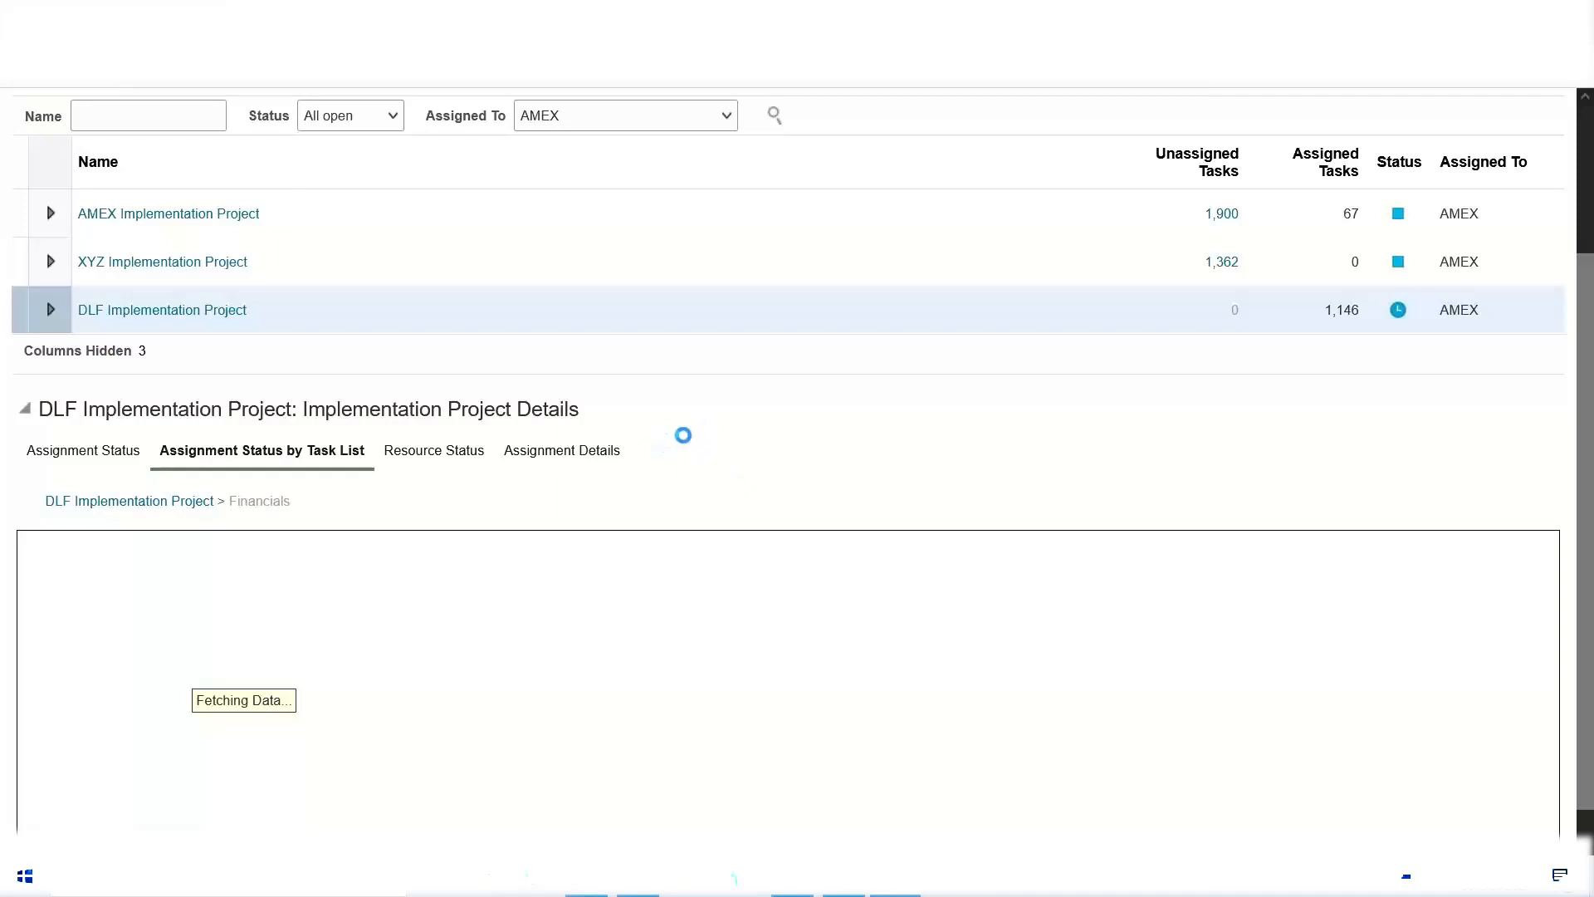
scroll(683, 436, down, 1)
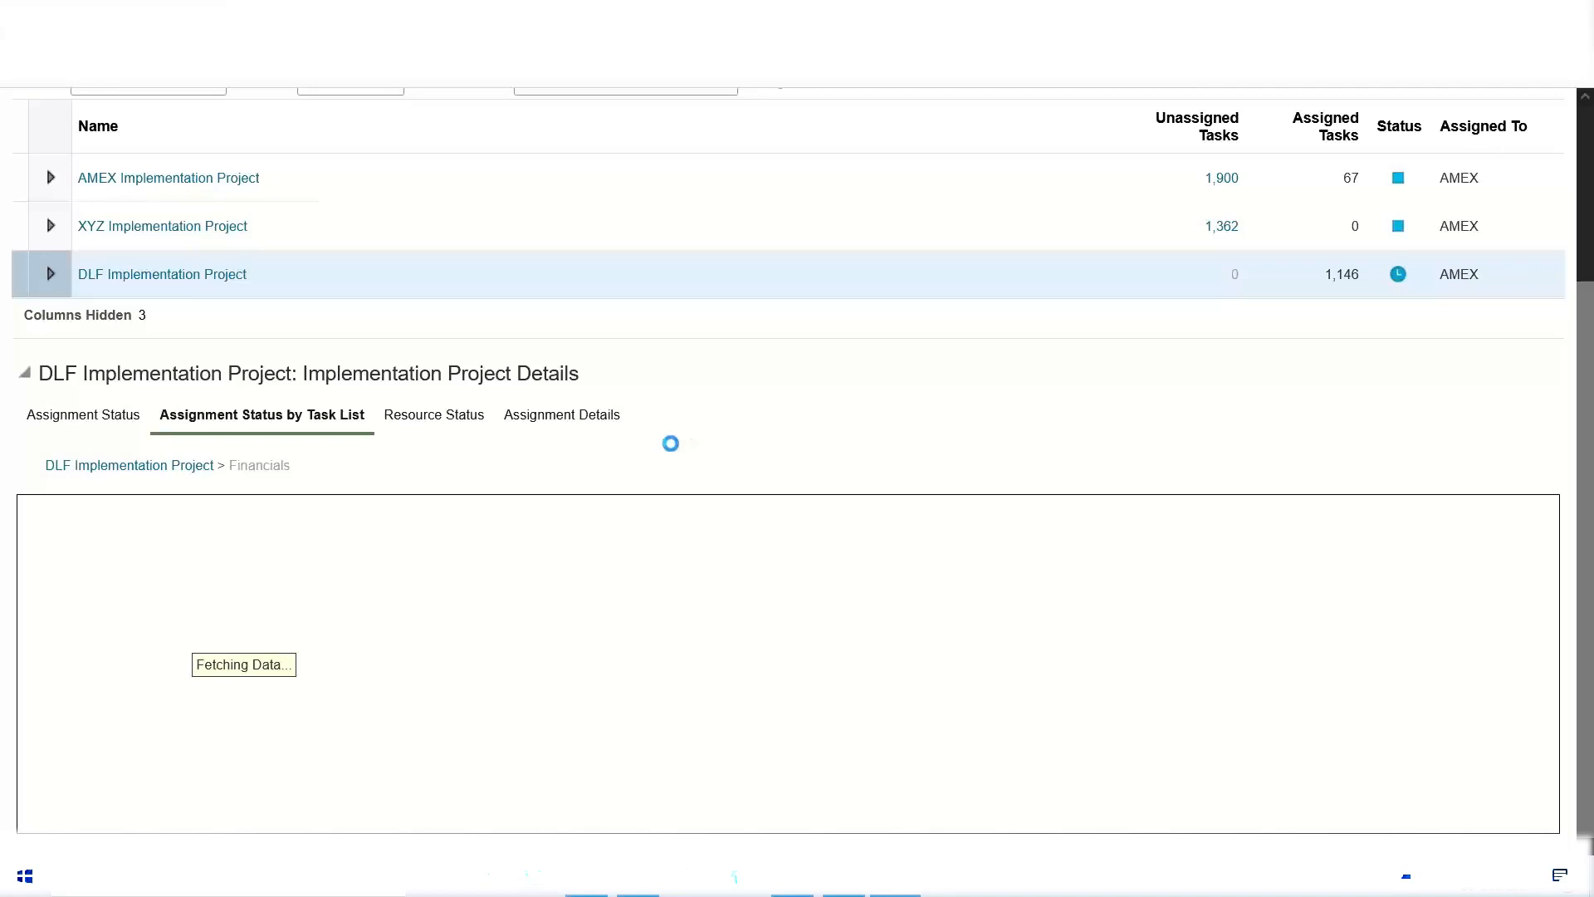
Step: Try to view the project's resource status and return to the assignment status charts
click(428, 414)
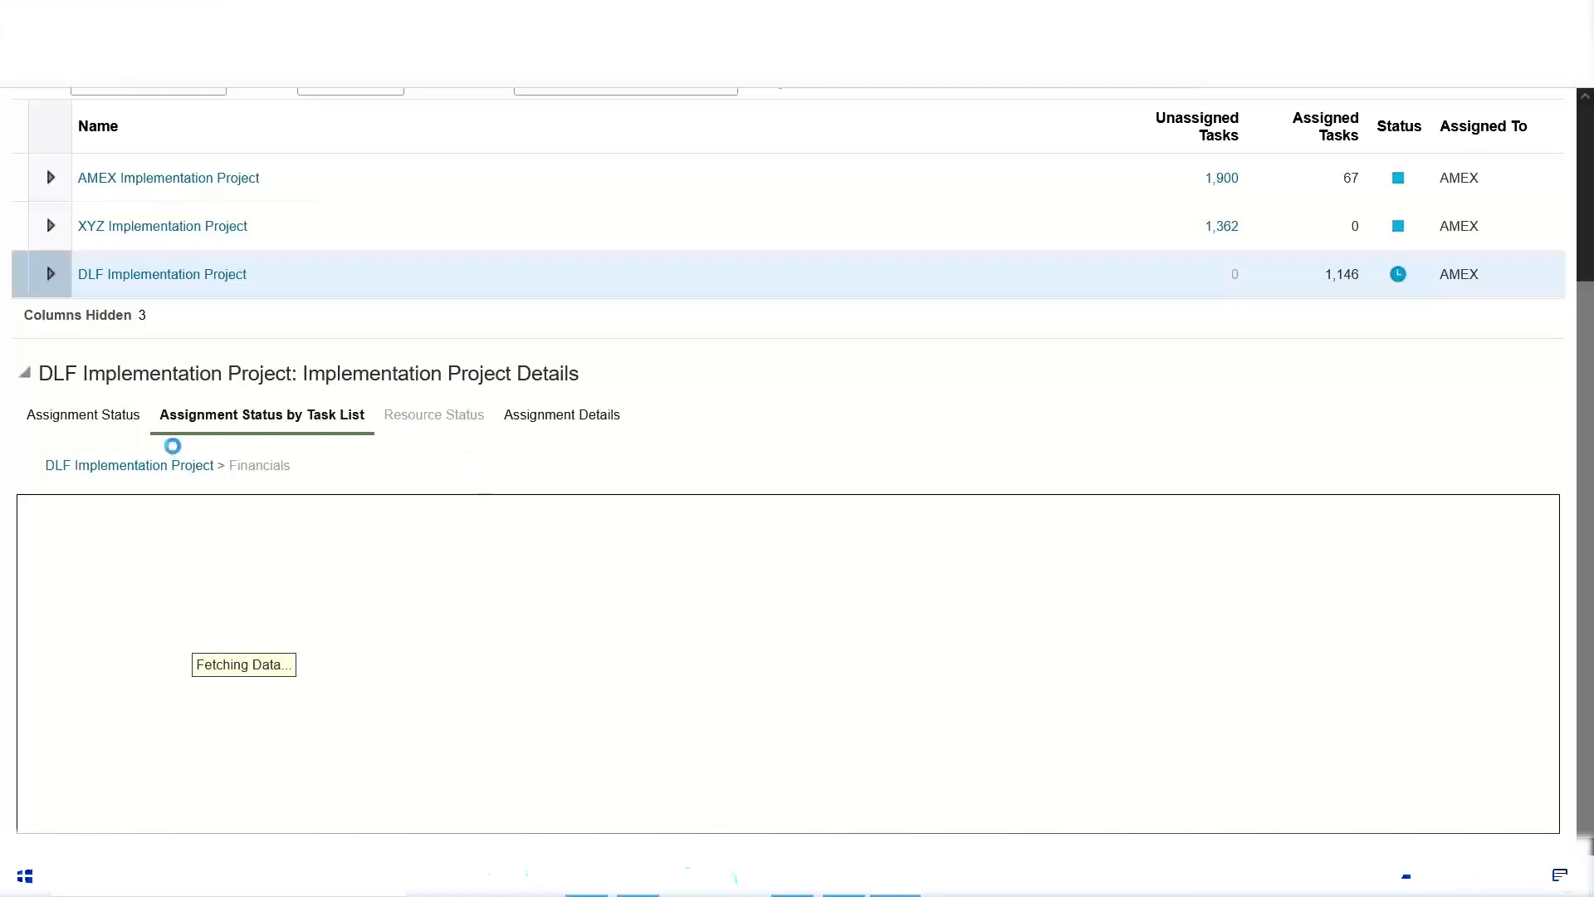
click(73, 417)
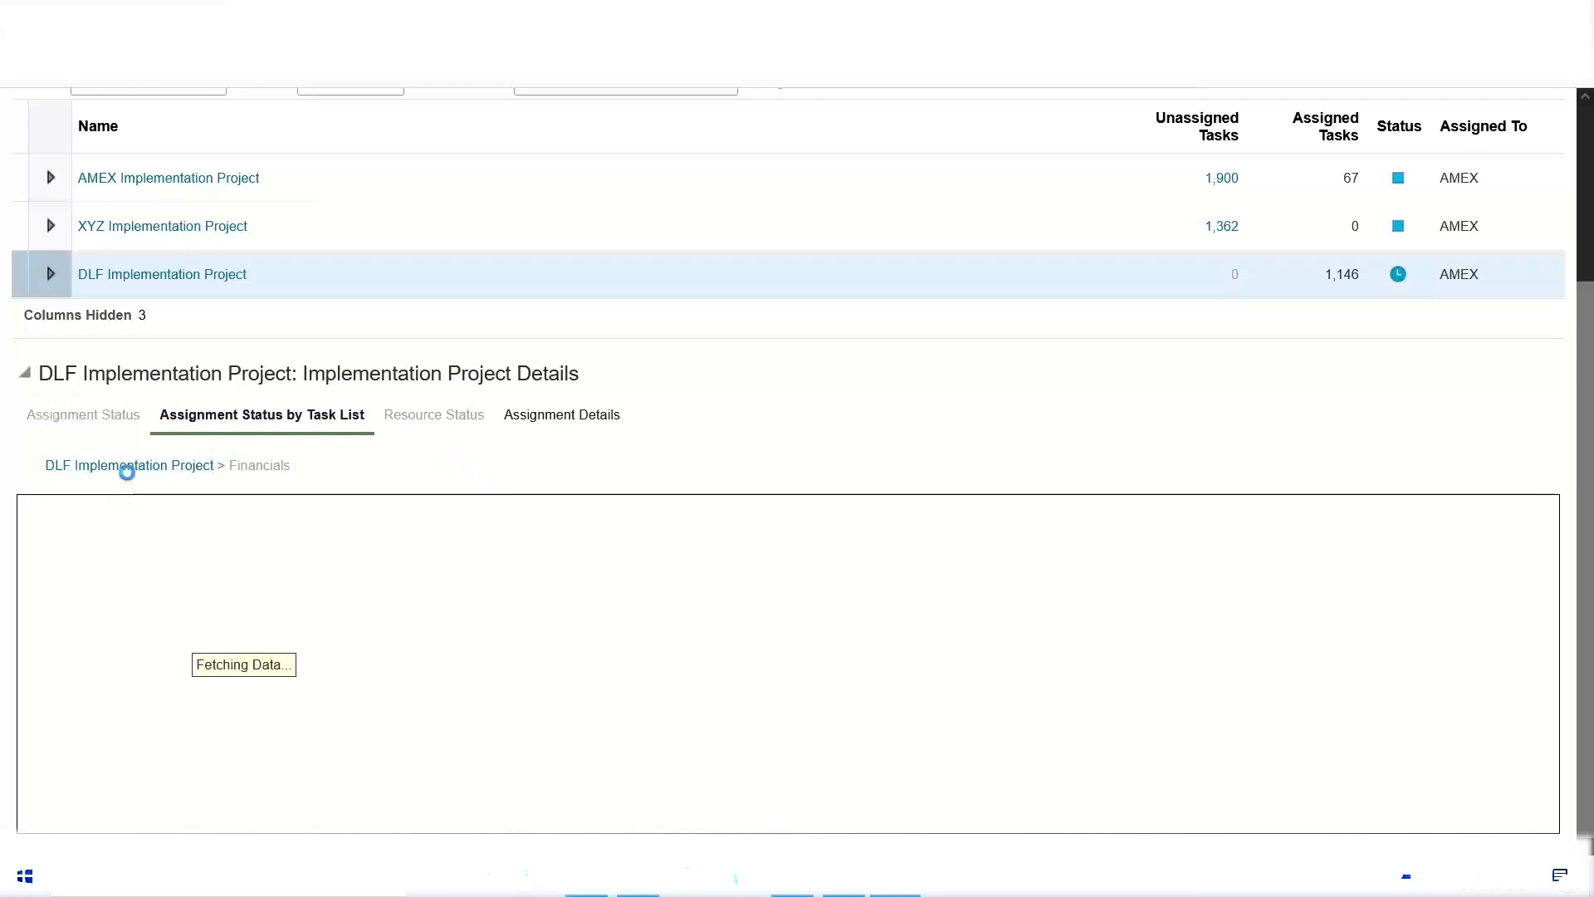
click(129, 467)
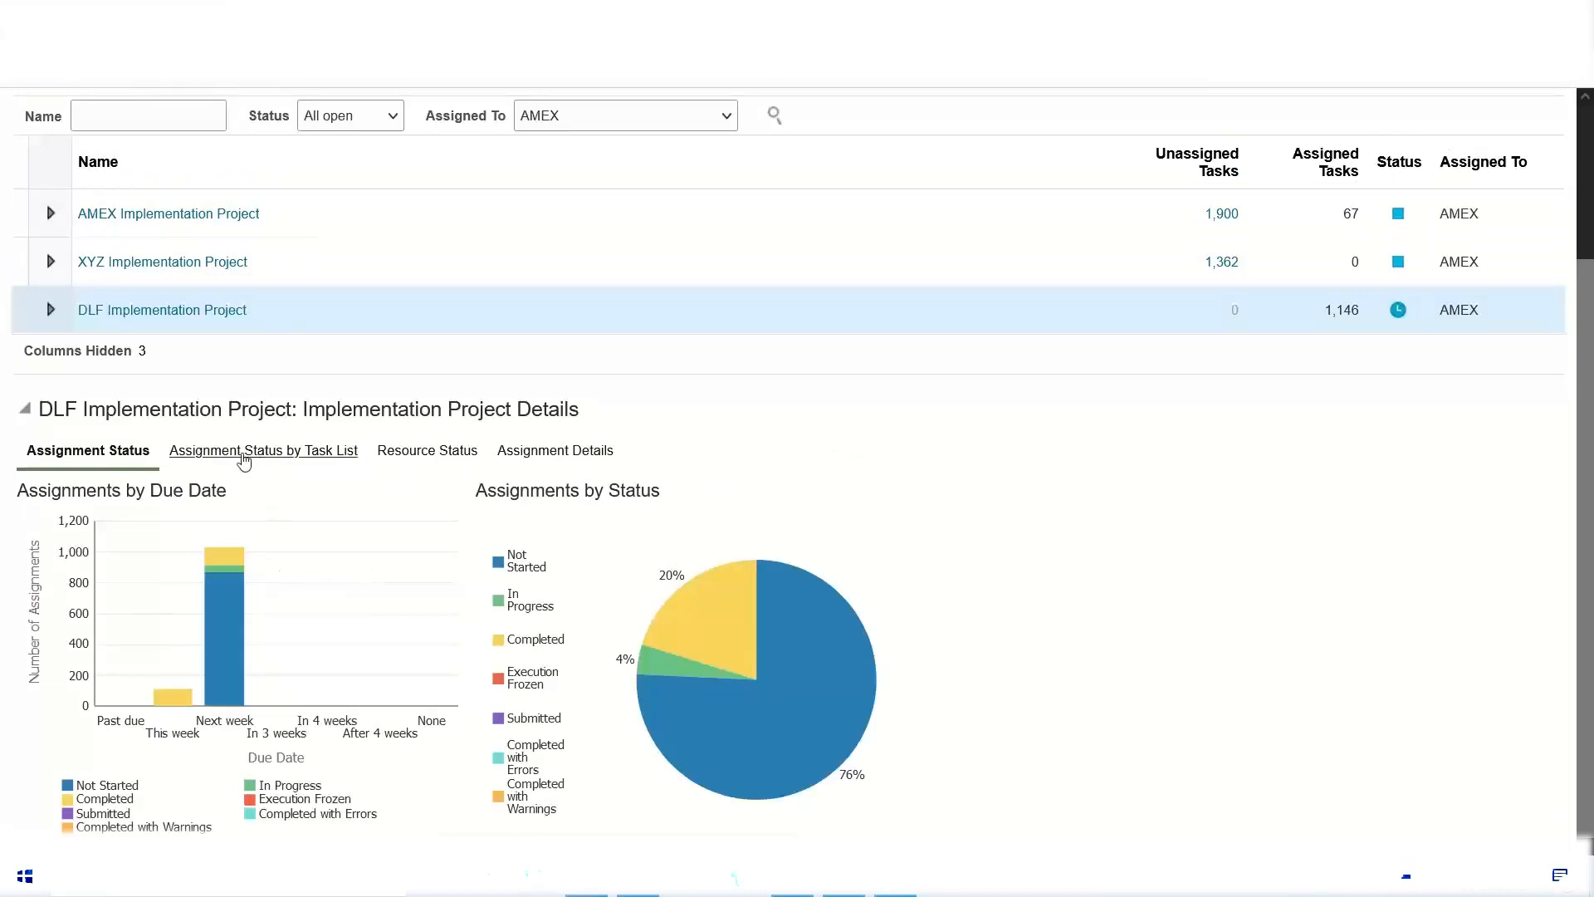
Step: Reopen the assignment status by task list and request the assignment status charts again
click(243, 454)
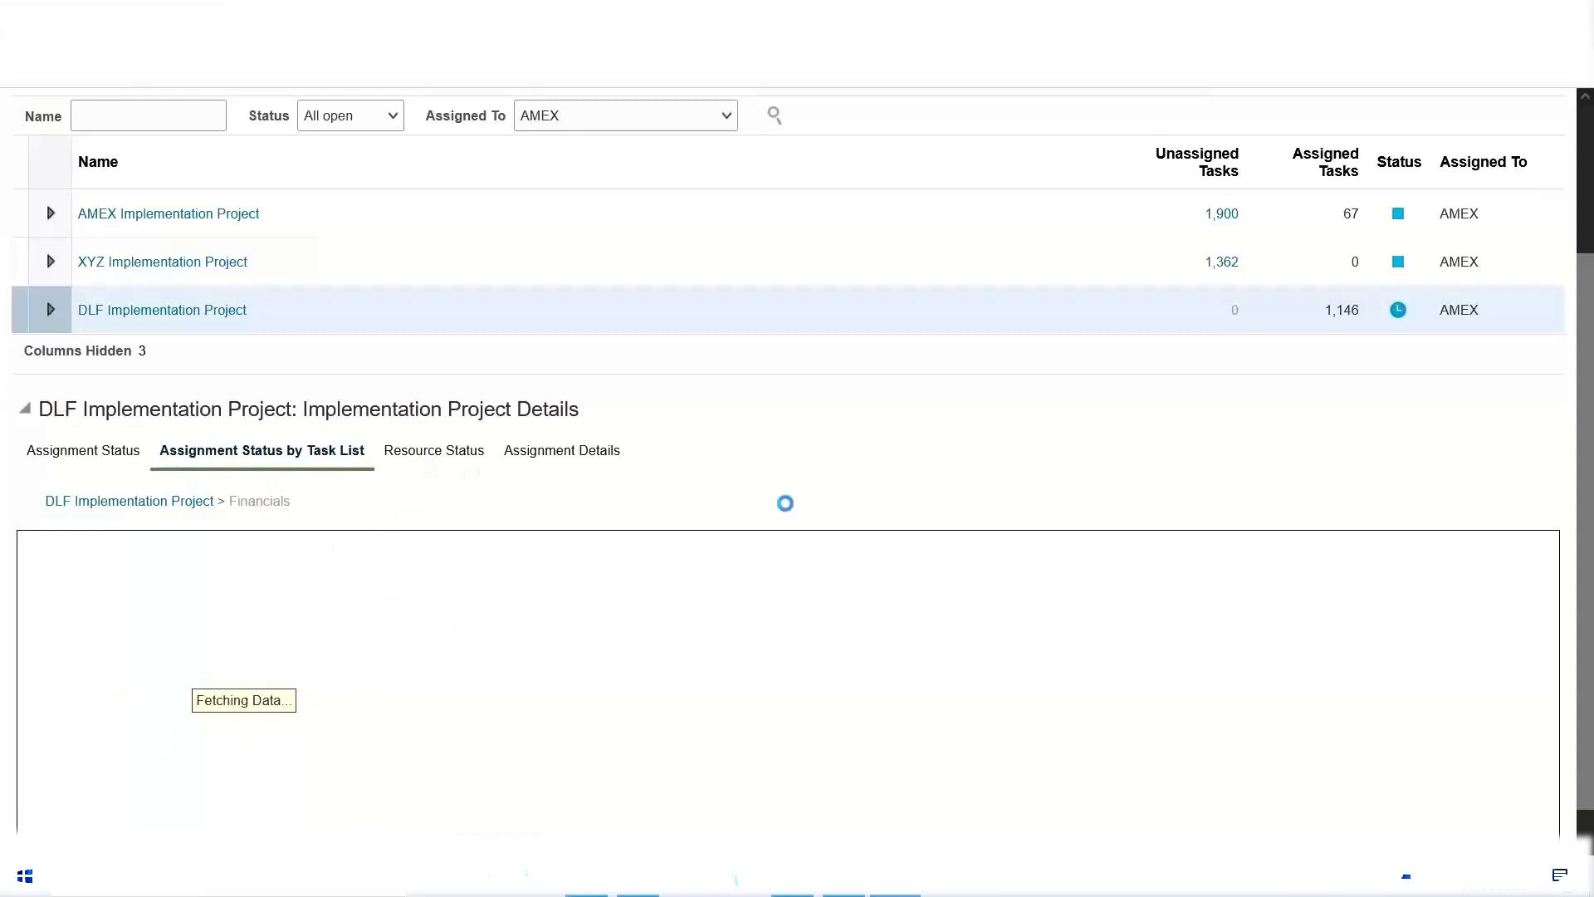
scroll(489, 397, up, 2)
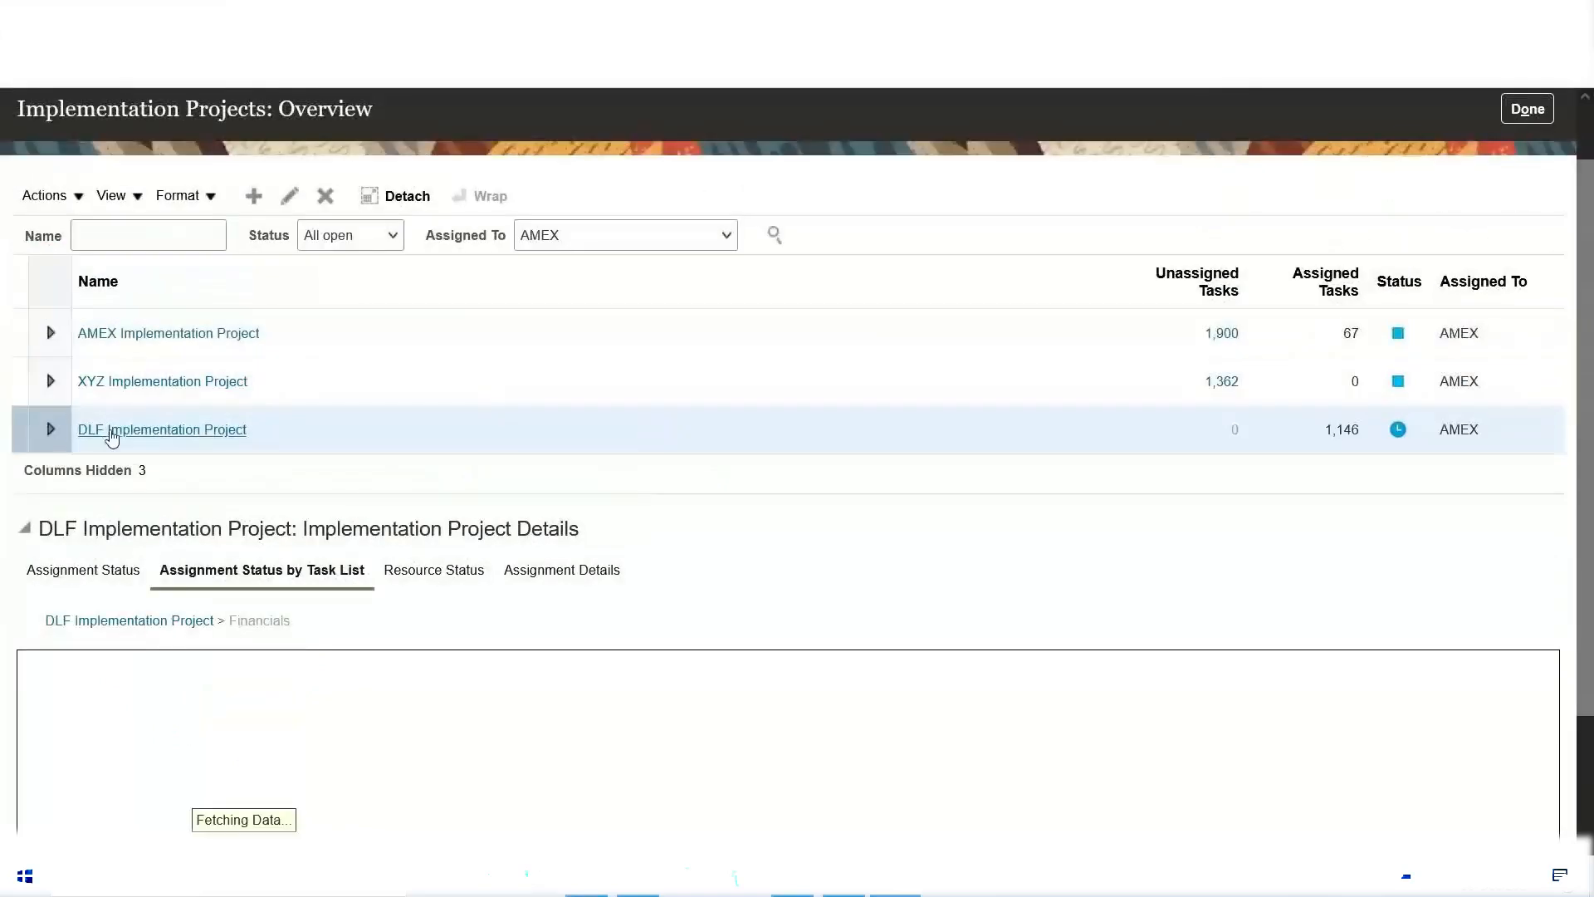
click(70, 573)
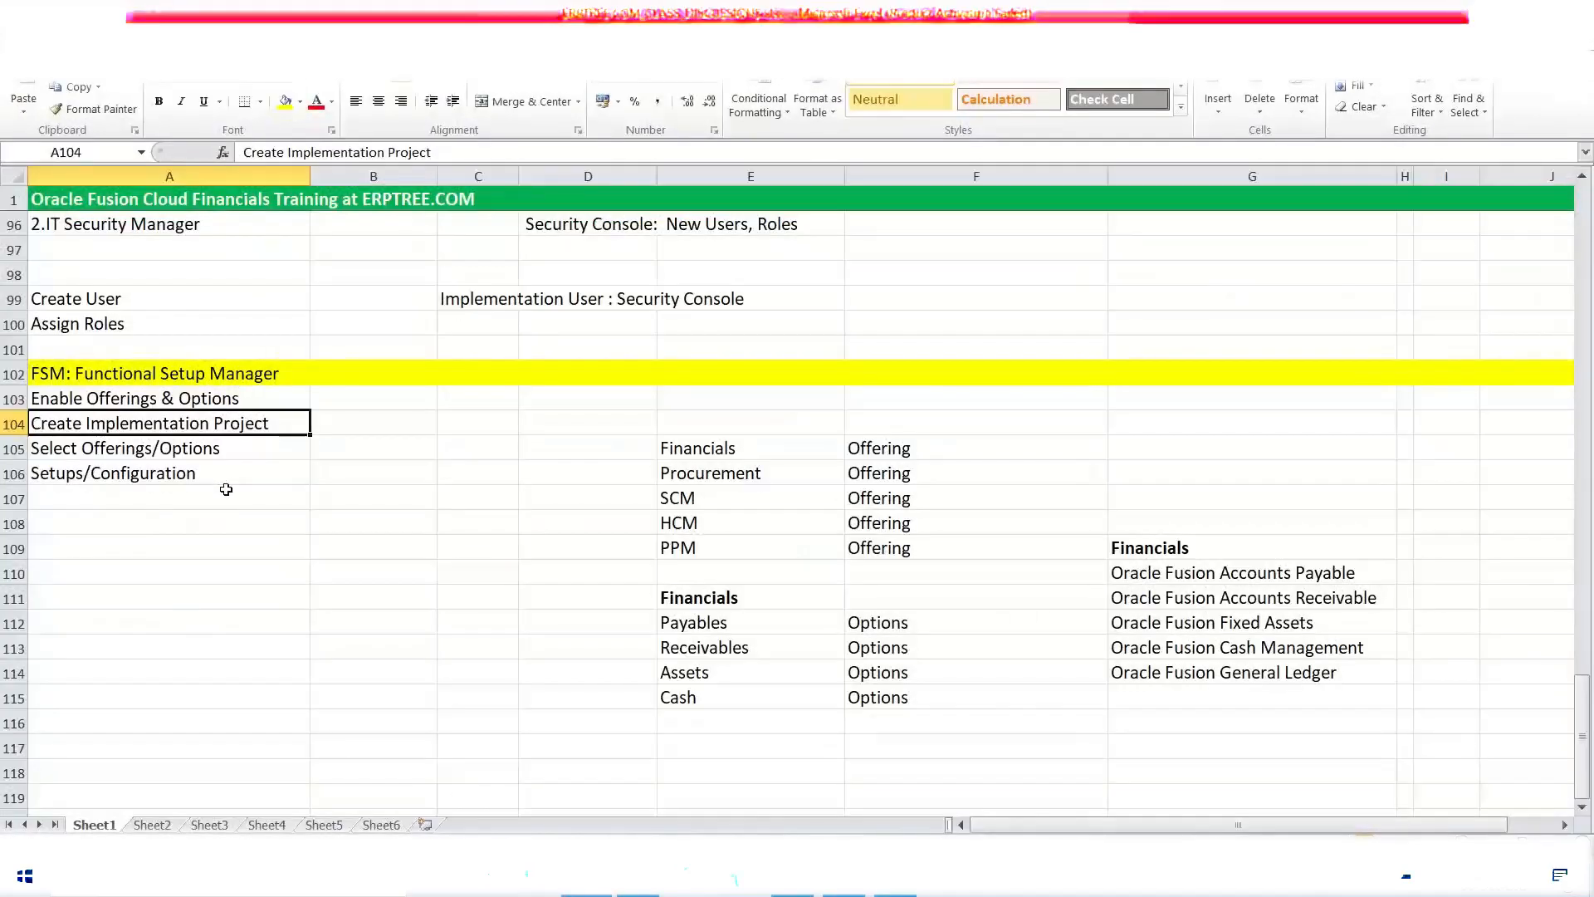
Step: Switch to the Excel training notes and review the Functional Setup Manager steps for configuration, enabling offerings and creating an implementation project
click(125, 474)
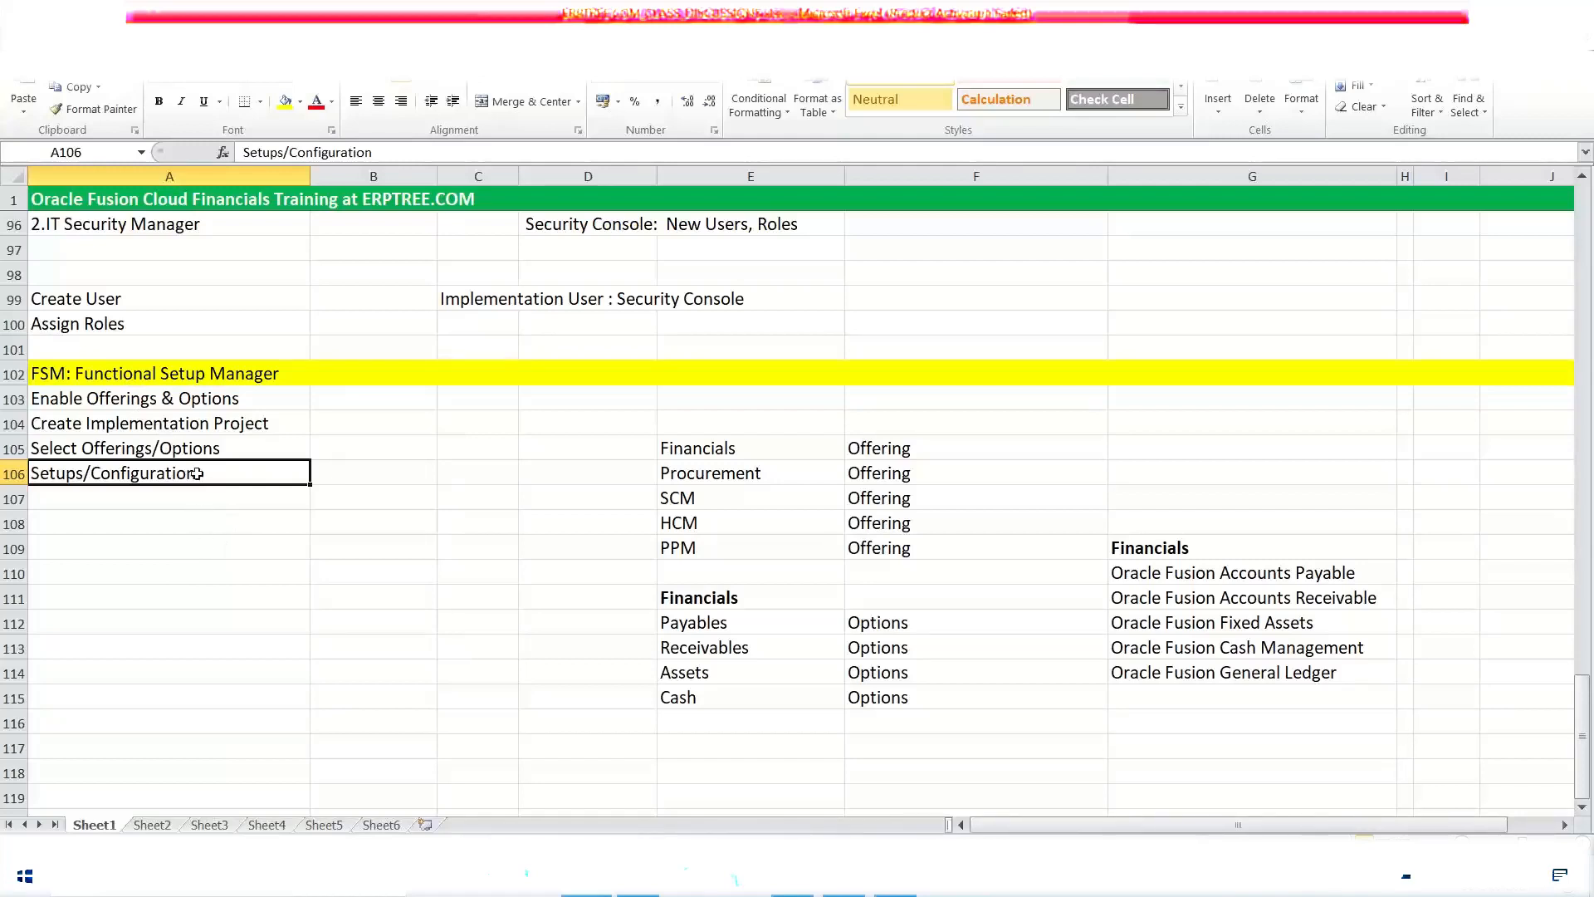
click(162, 395)
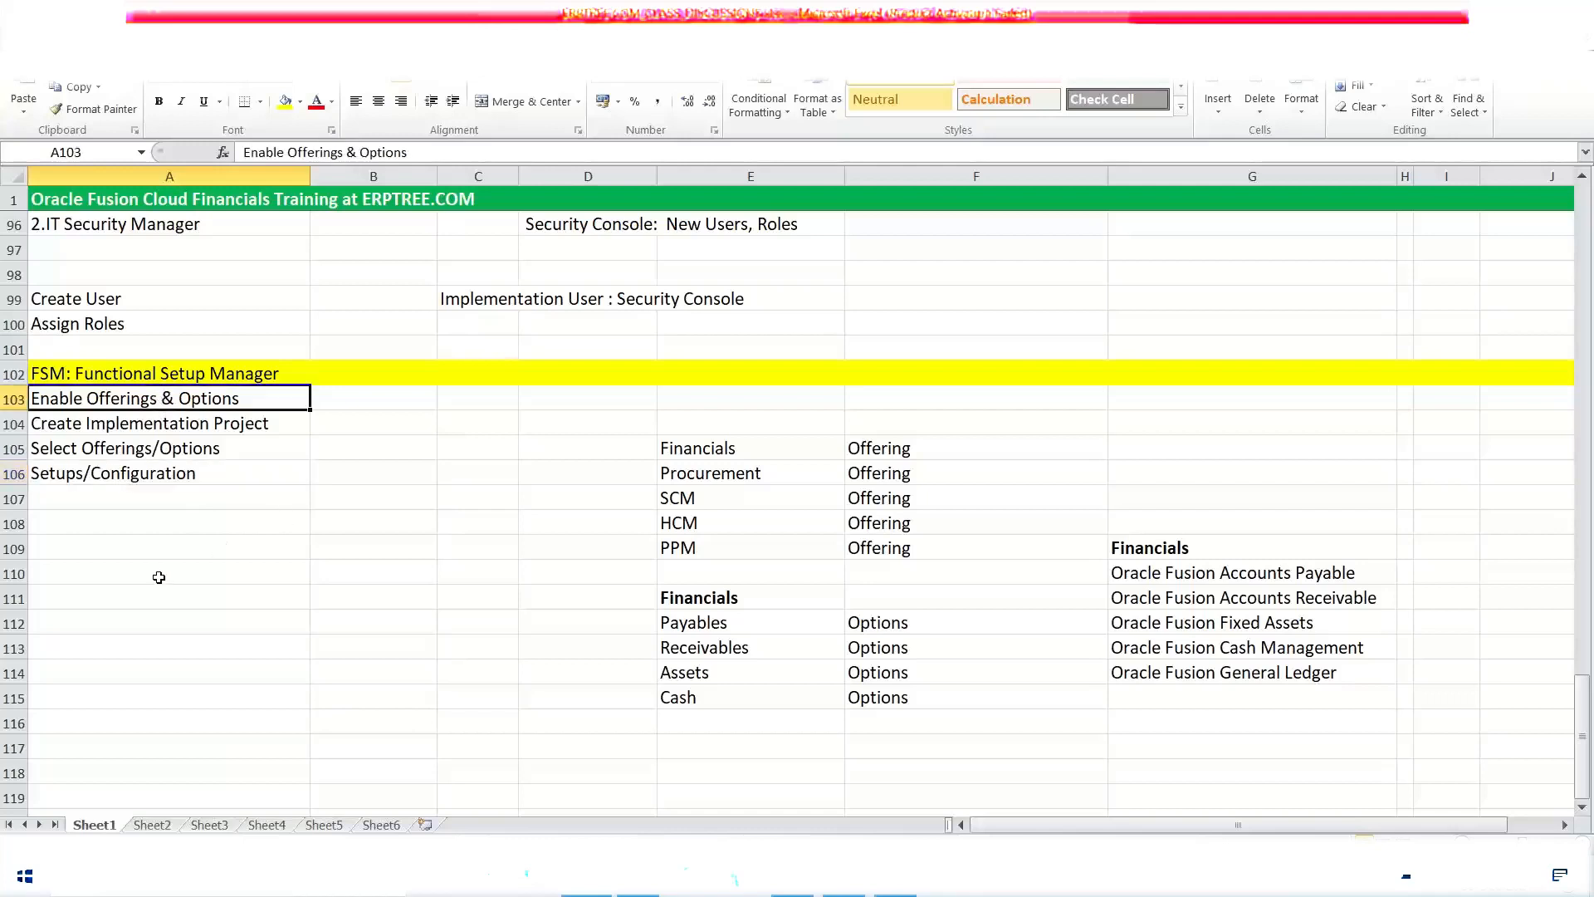
click(191, 425)
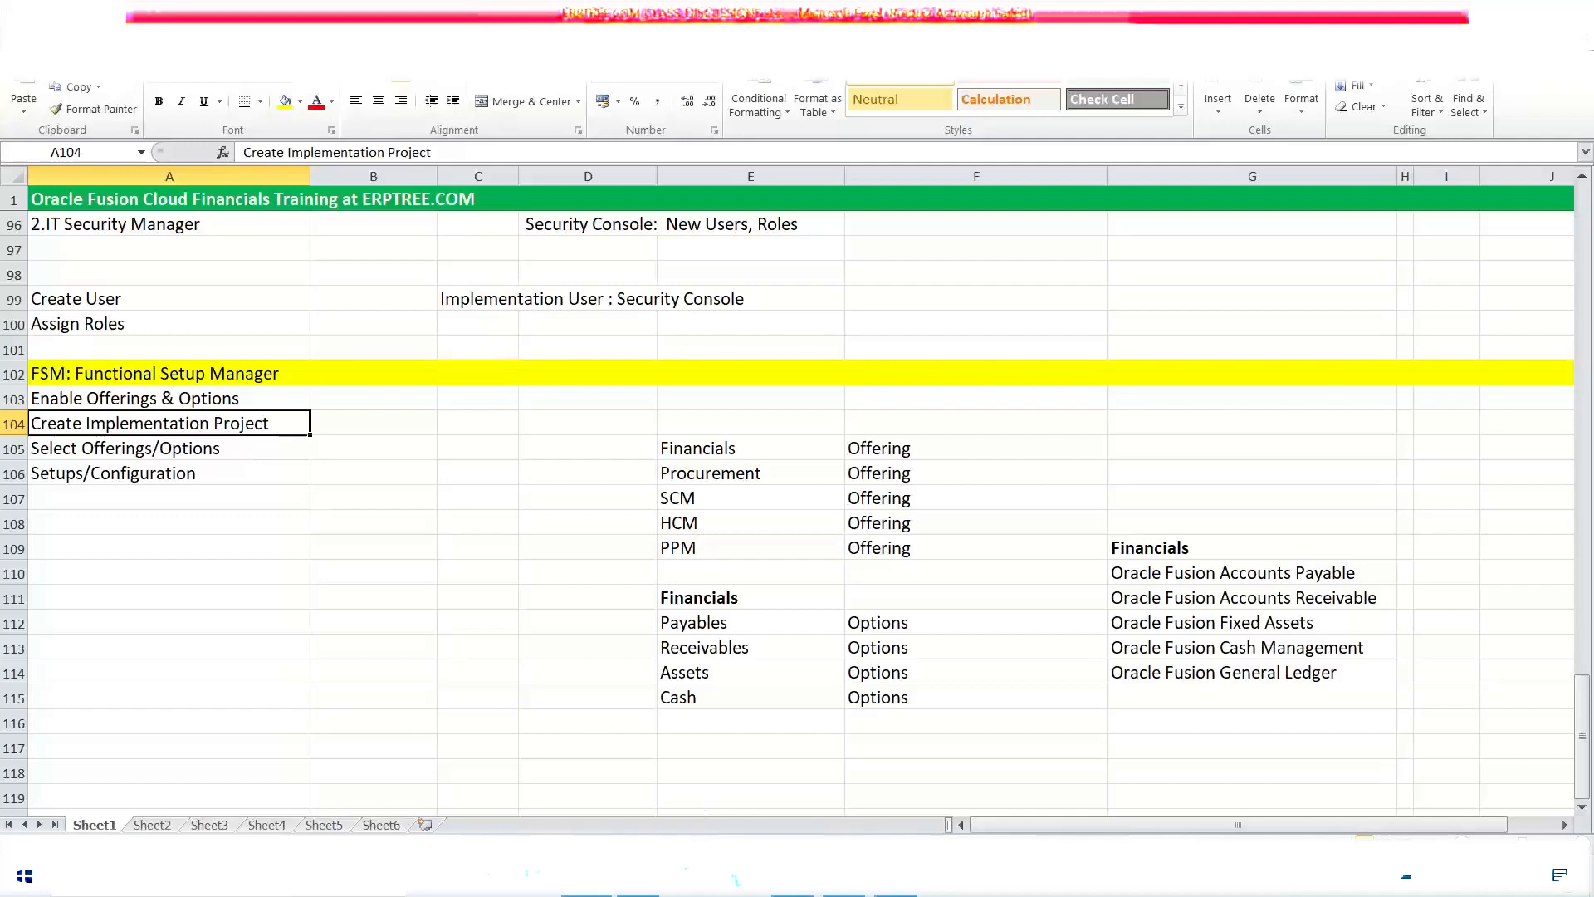
Step: Switch back to the Oracle Fusion projects overview and examine the DLF project's Financials task list status chart and its legend
click(905, 892)
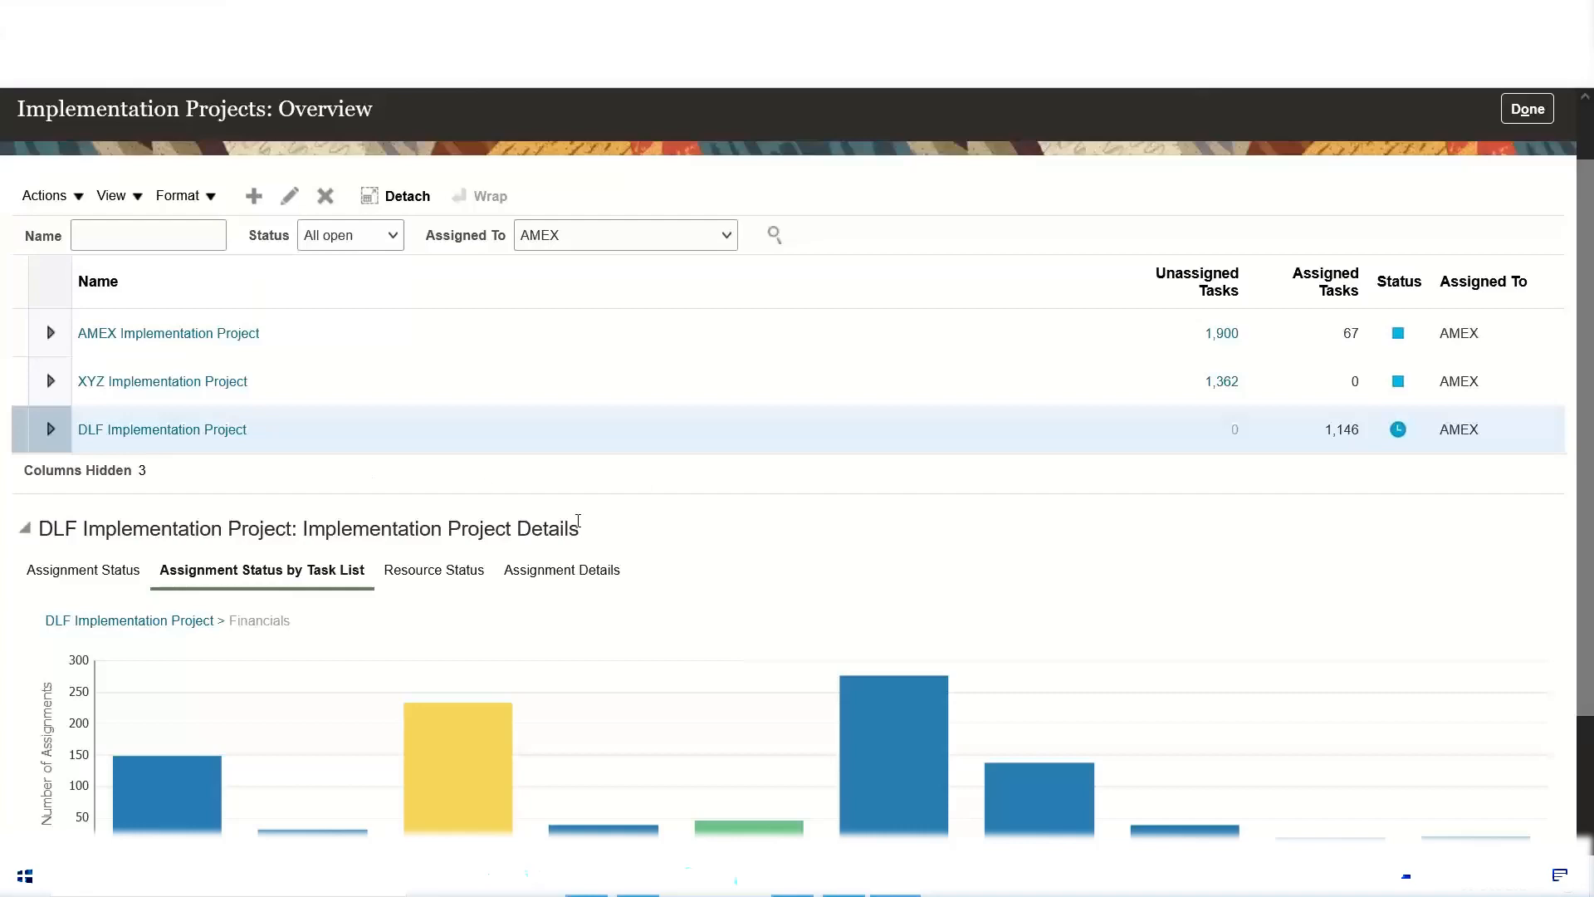
scroll(579, 525, down, 3)
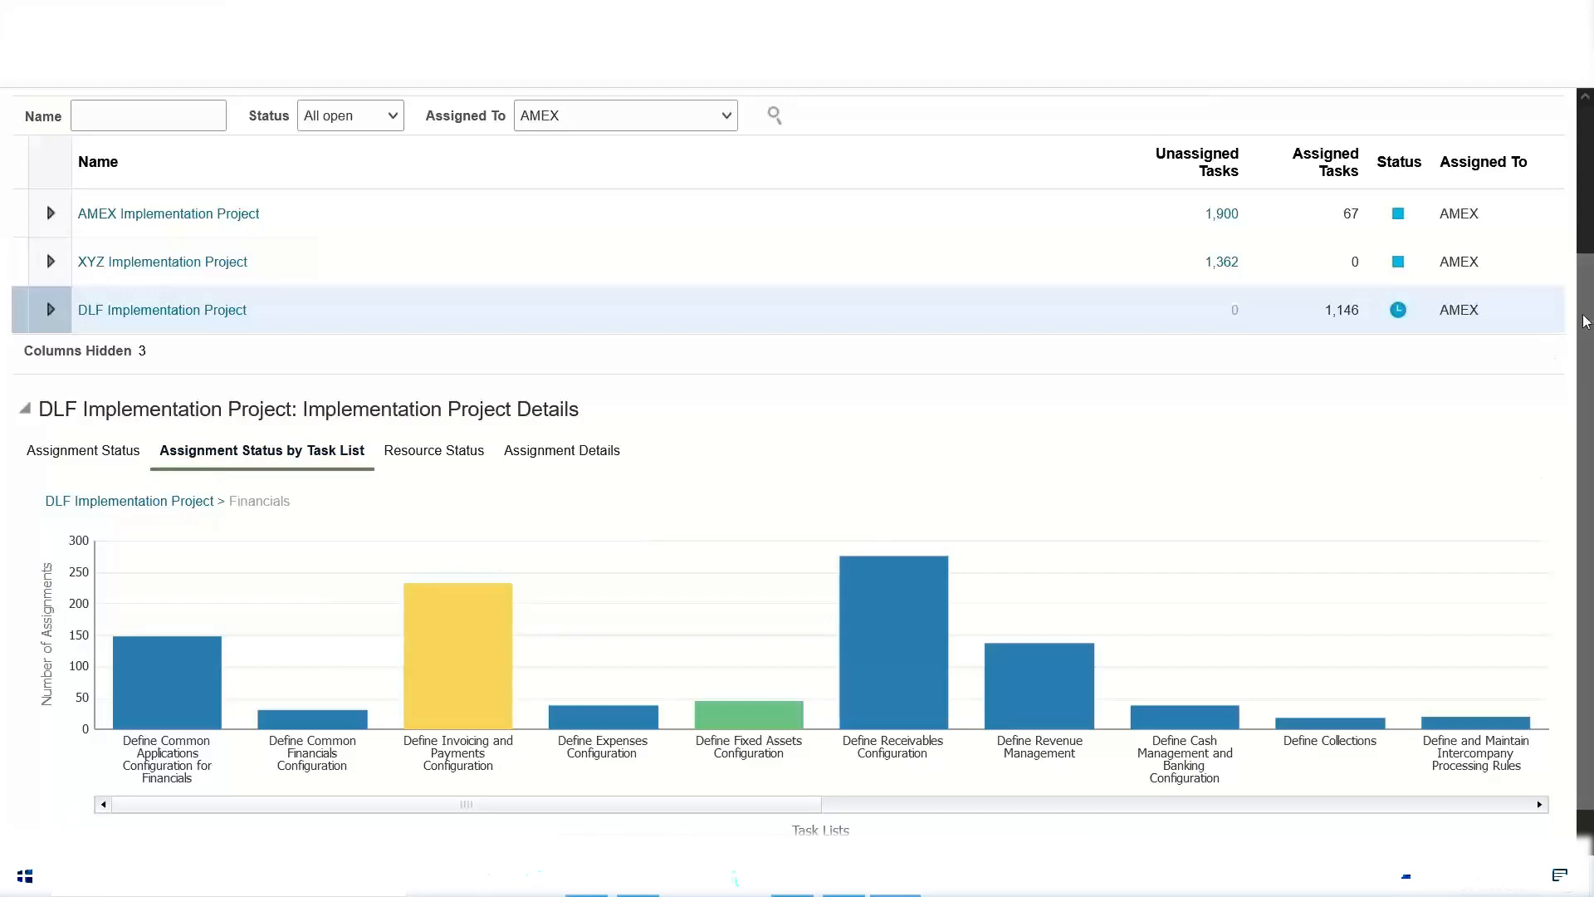
scroll(1549, 686, down, 1)
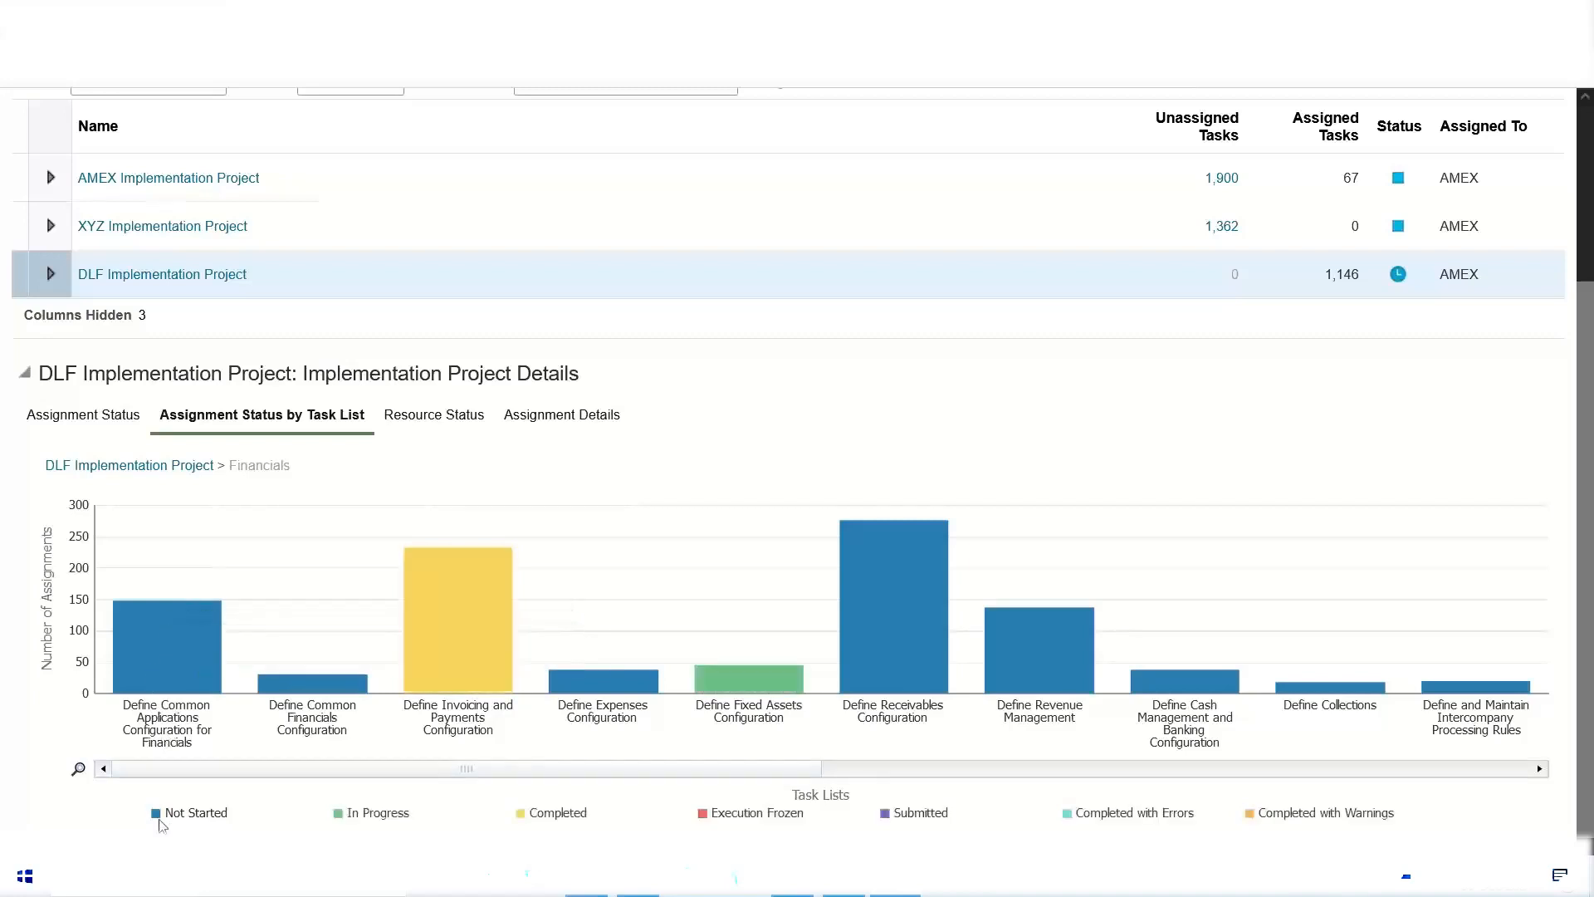
mouse_move(333, 684)
mouse_move(751, 693)
Step: View the DLF project's resource status and inspect the incomplete tasks and task allocations charts
click(399, 417)
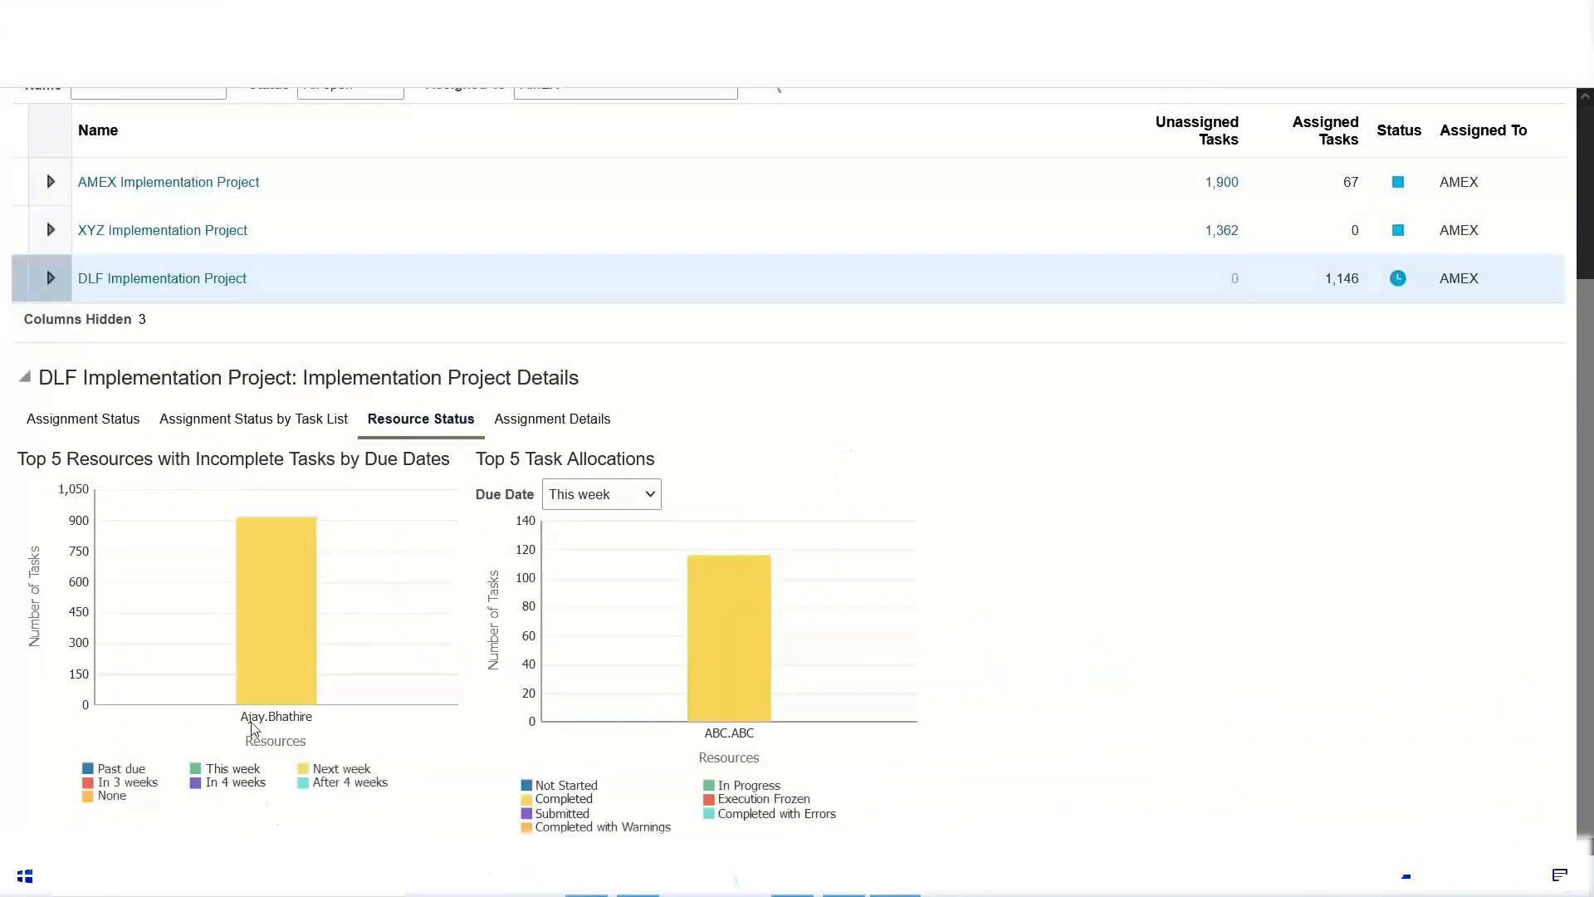
mouse_move(265, 649)
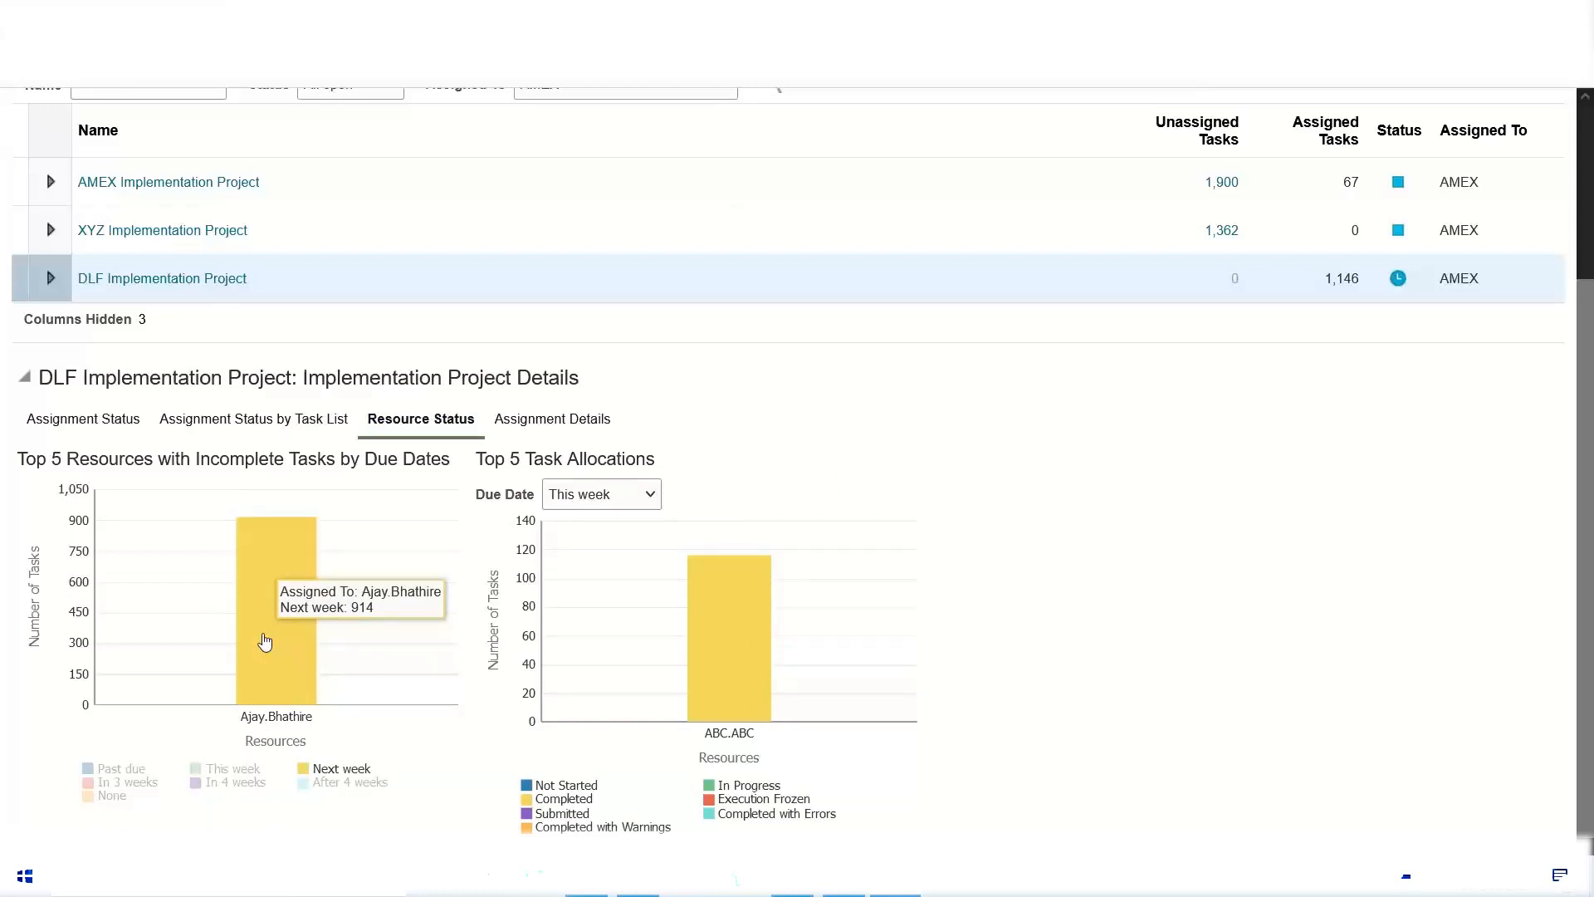
mouse_move(735, 653)
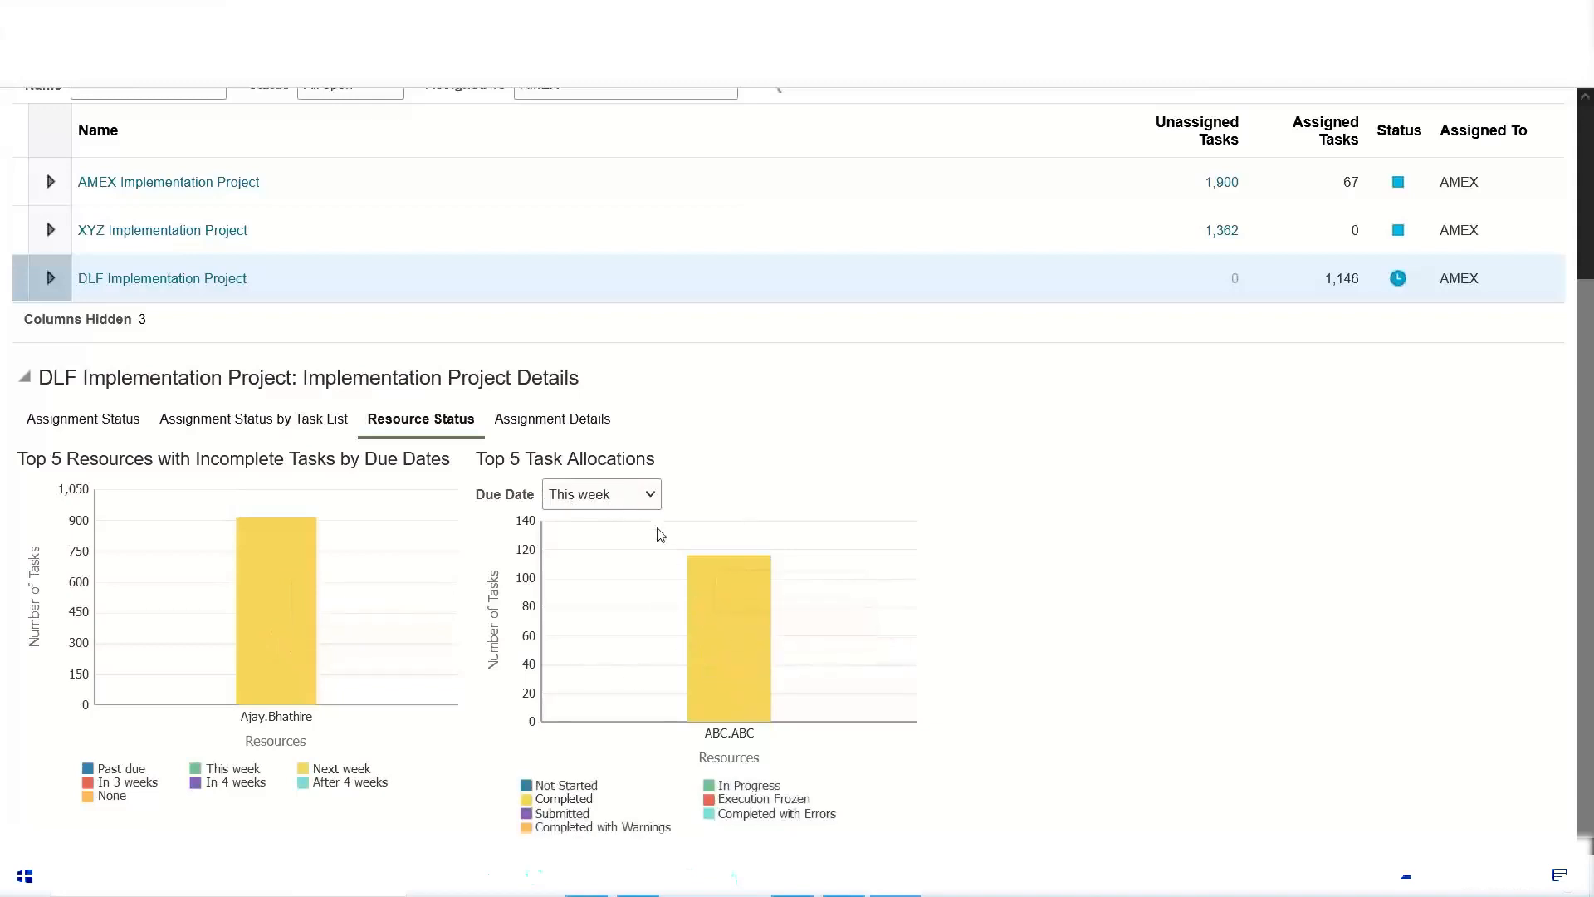
Step: Filter the top 5 task allocations to tasks due Next week and inspect the bar's status segments
click(650, 499)
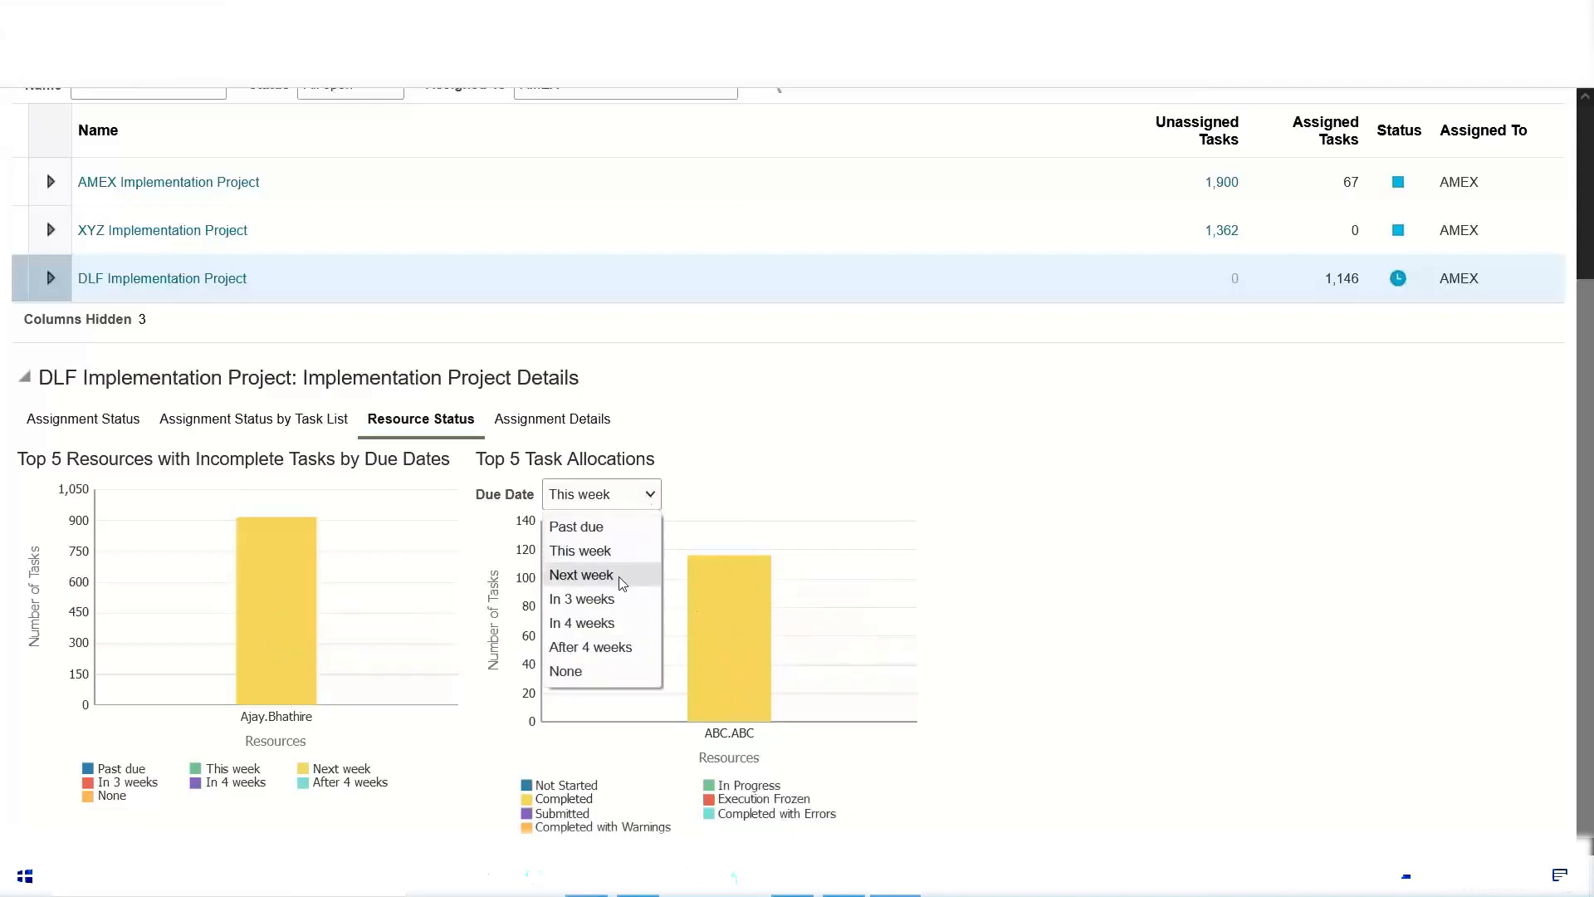
click(623, 583)
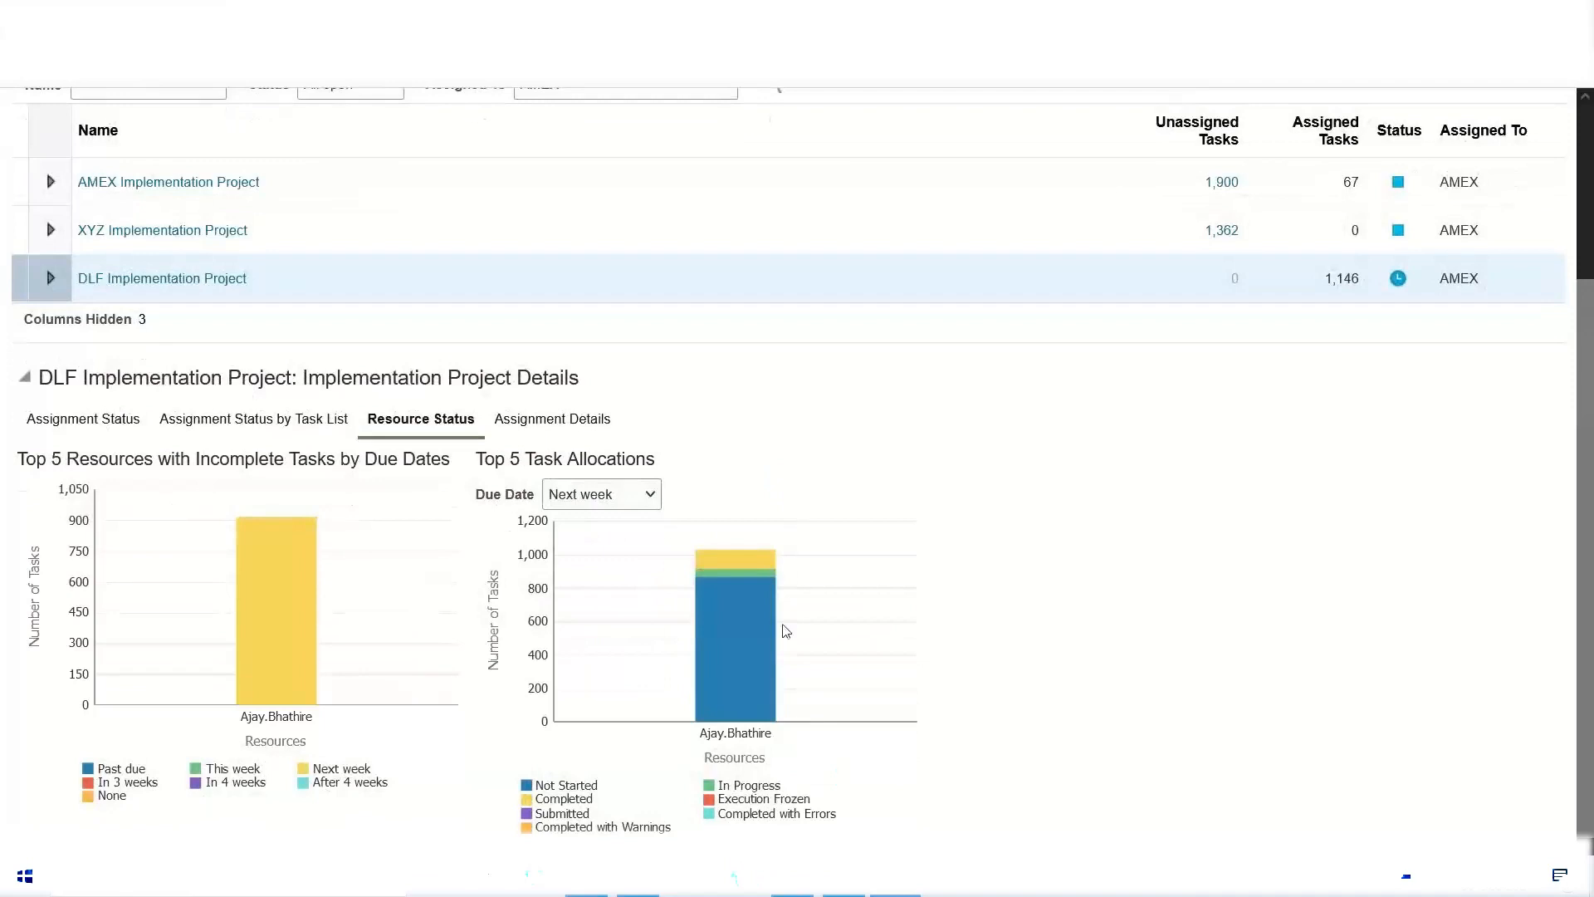
mouse_move(752, 724)
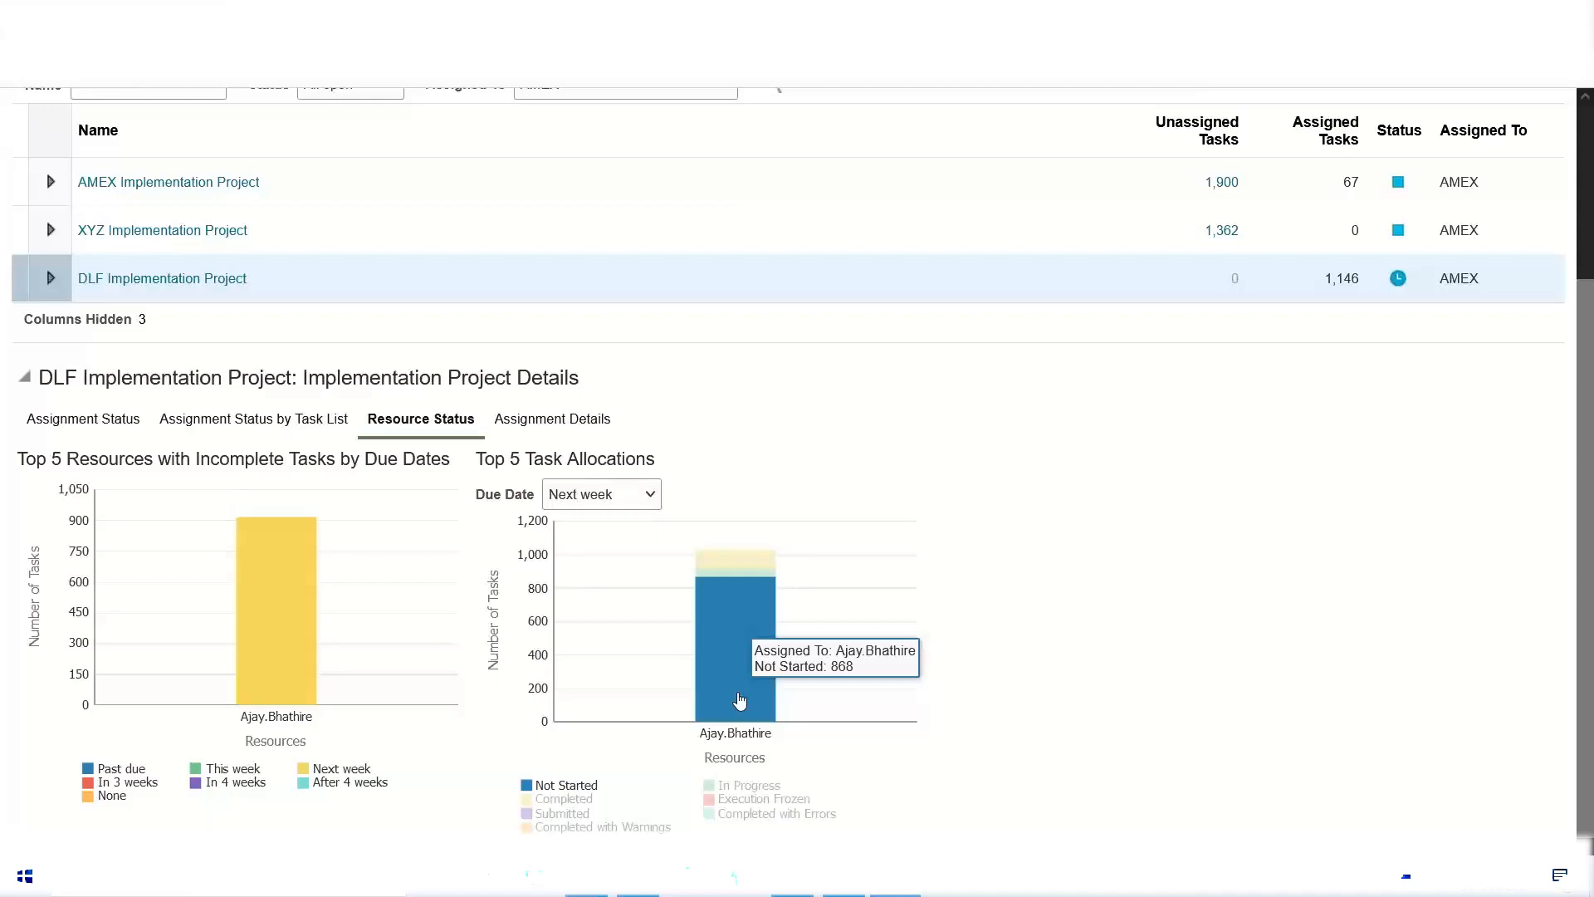
mouse_move(720, 567)
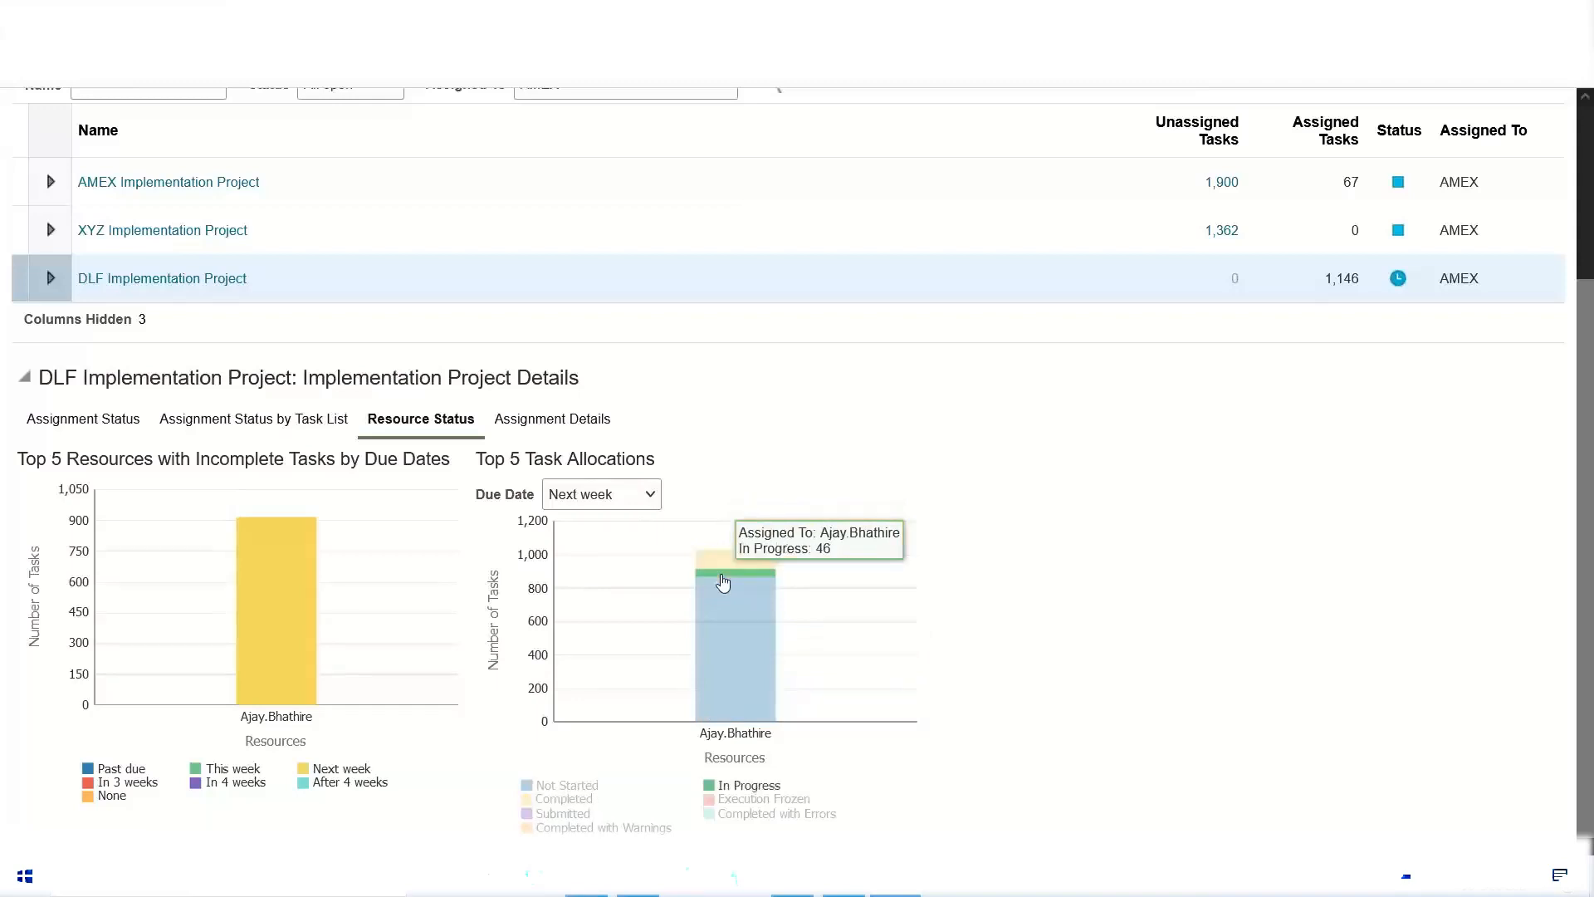
mouse_move(724, 621)
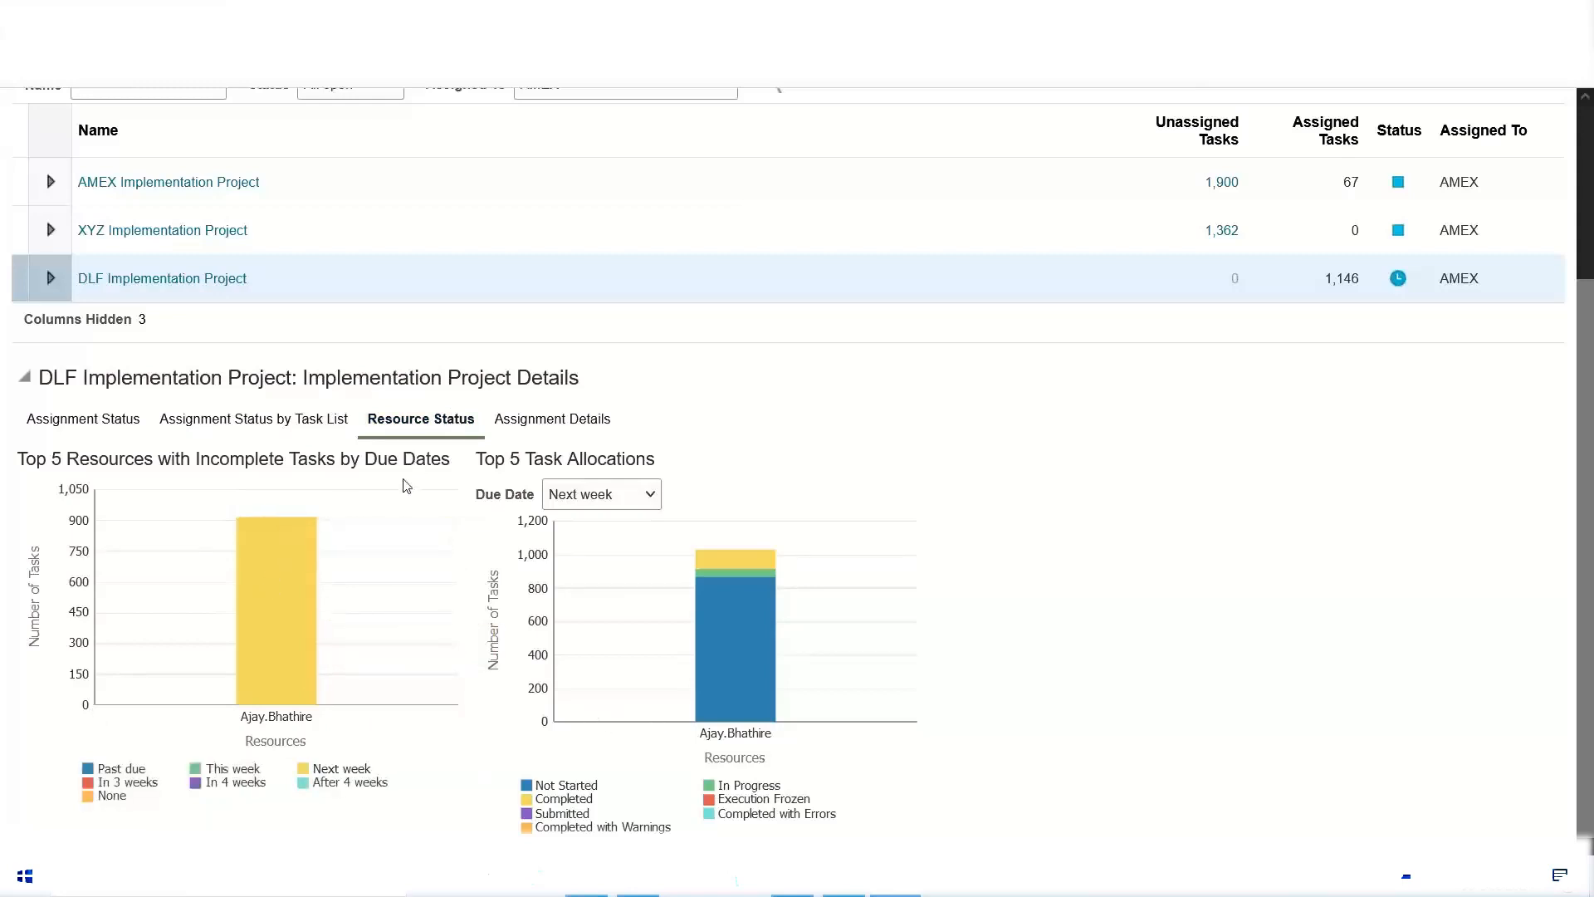
Step: Compare the top 5 task allocations for due dates This week and None, ending on This week
click(660, 497)
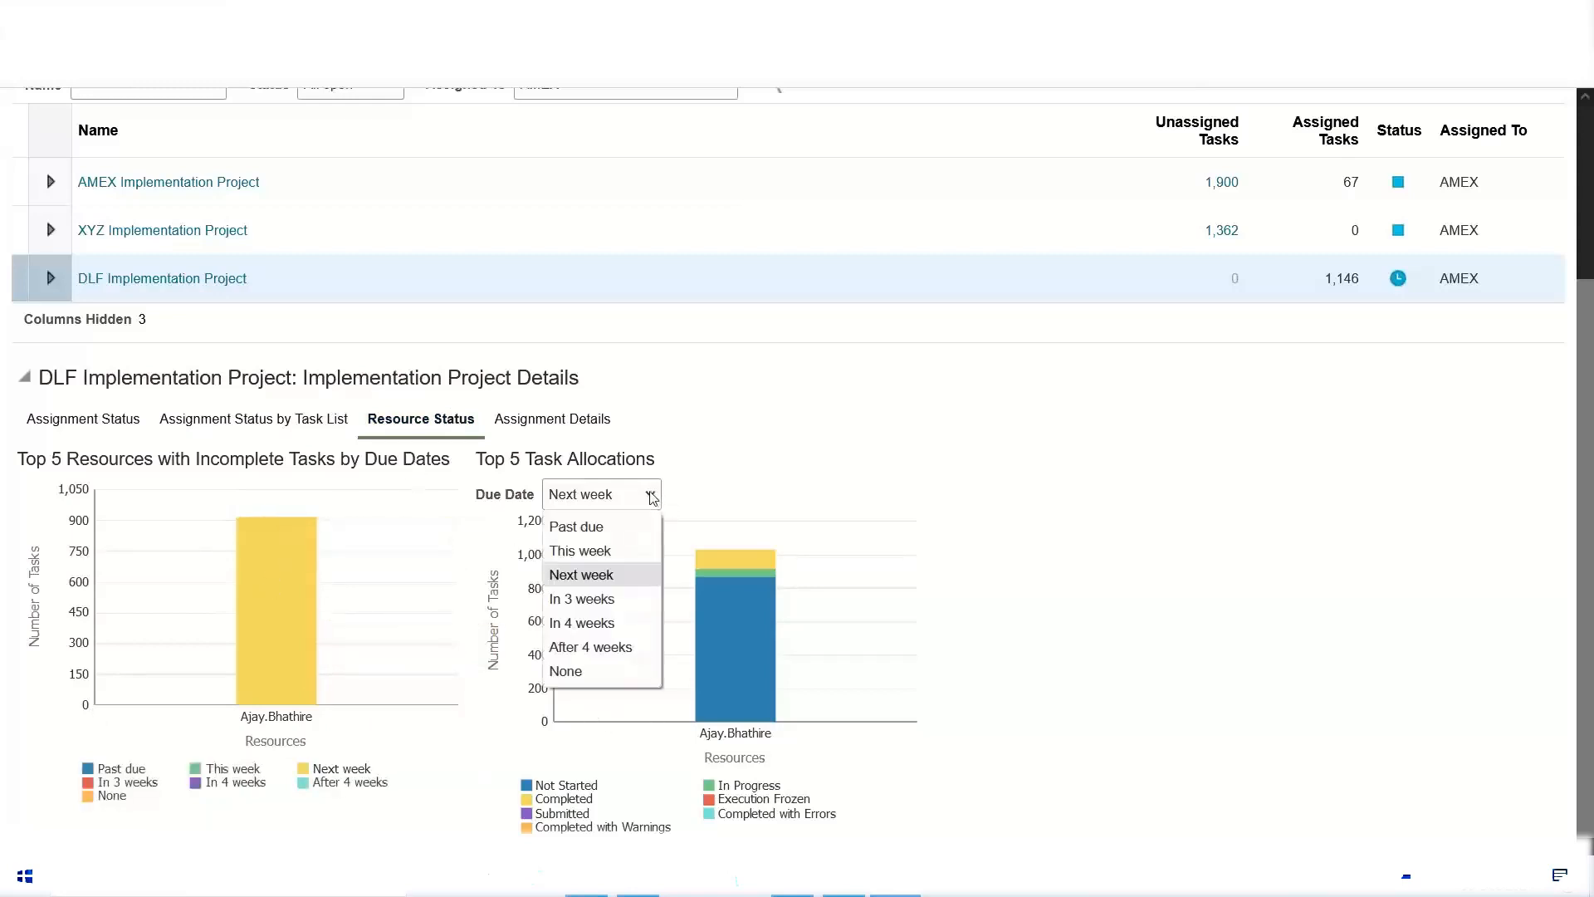
click(626, 548)
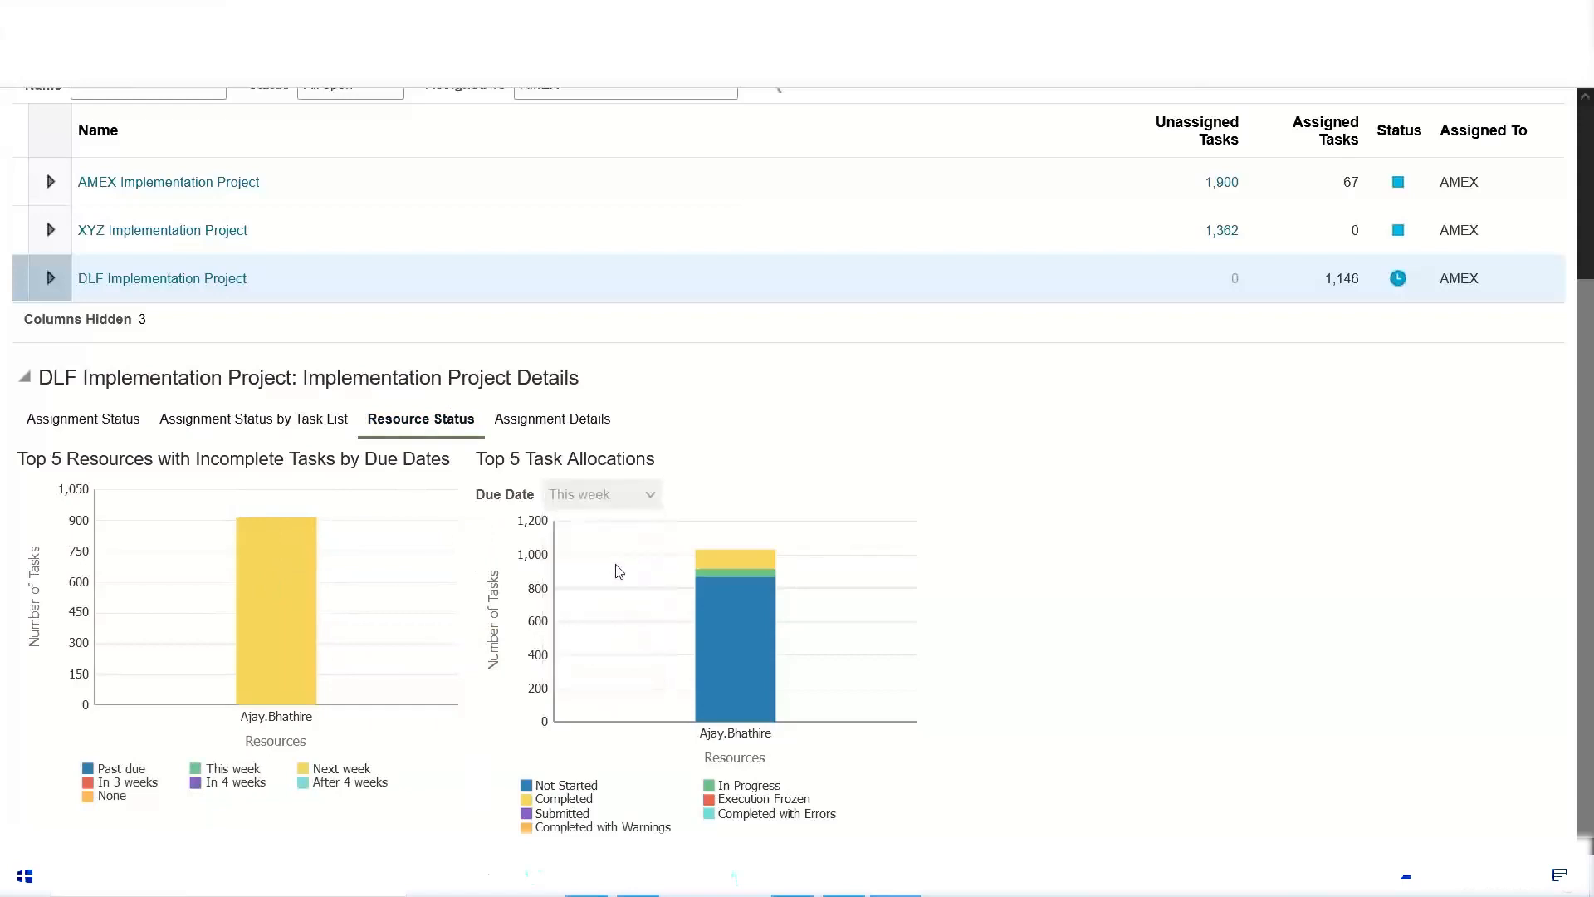
click(655, 495)
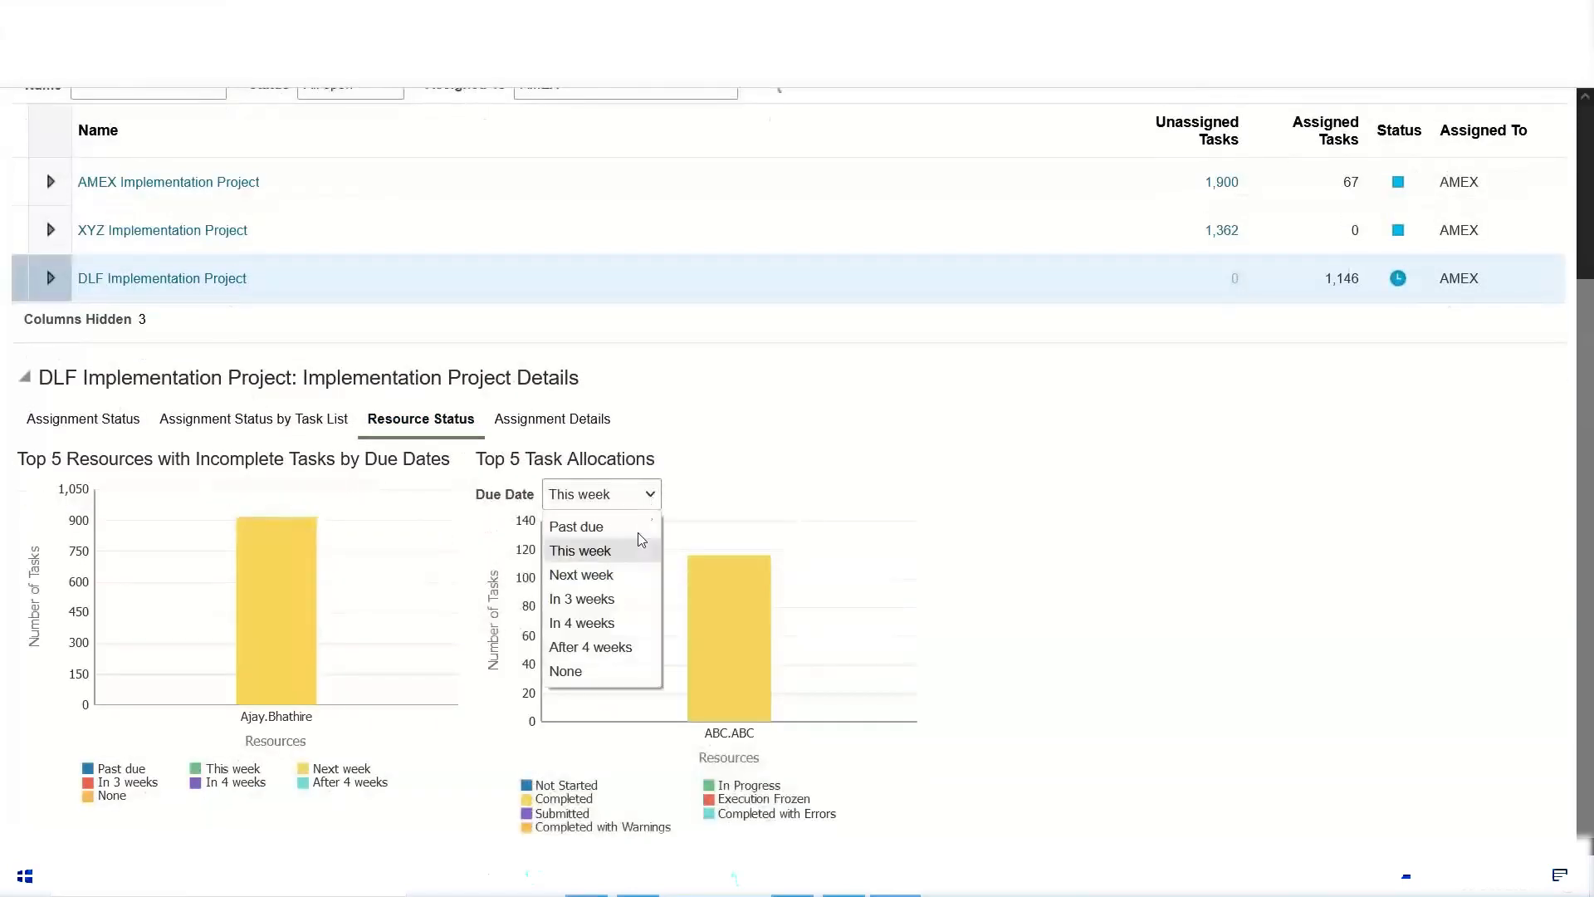
click(589, 669)
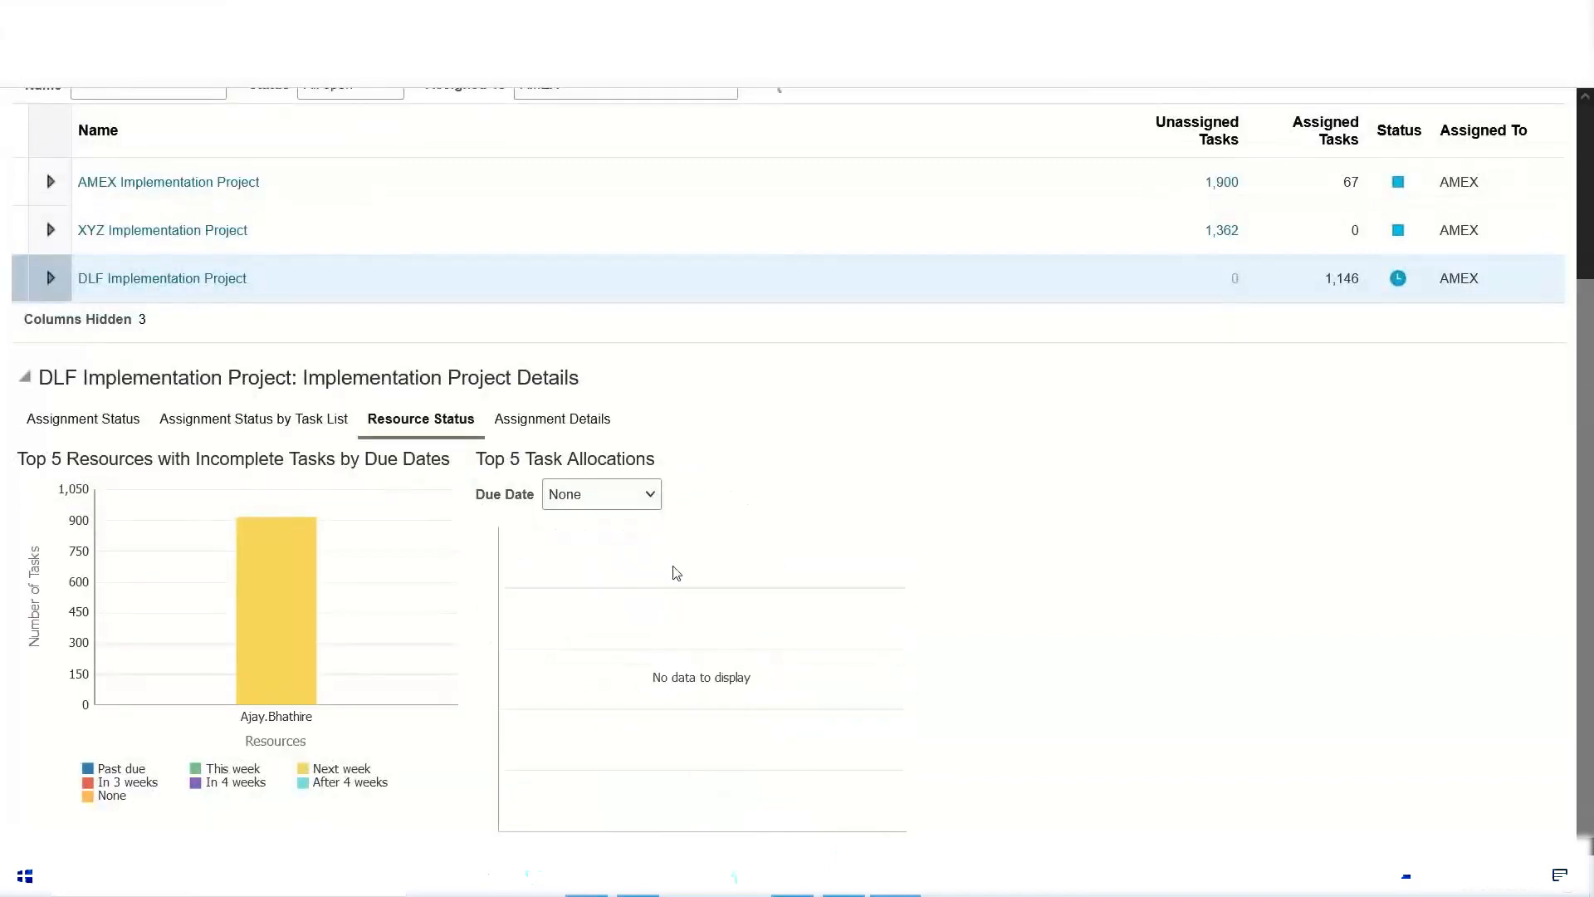
click(648, 503)
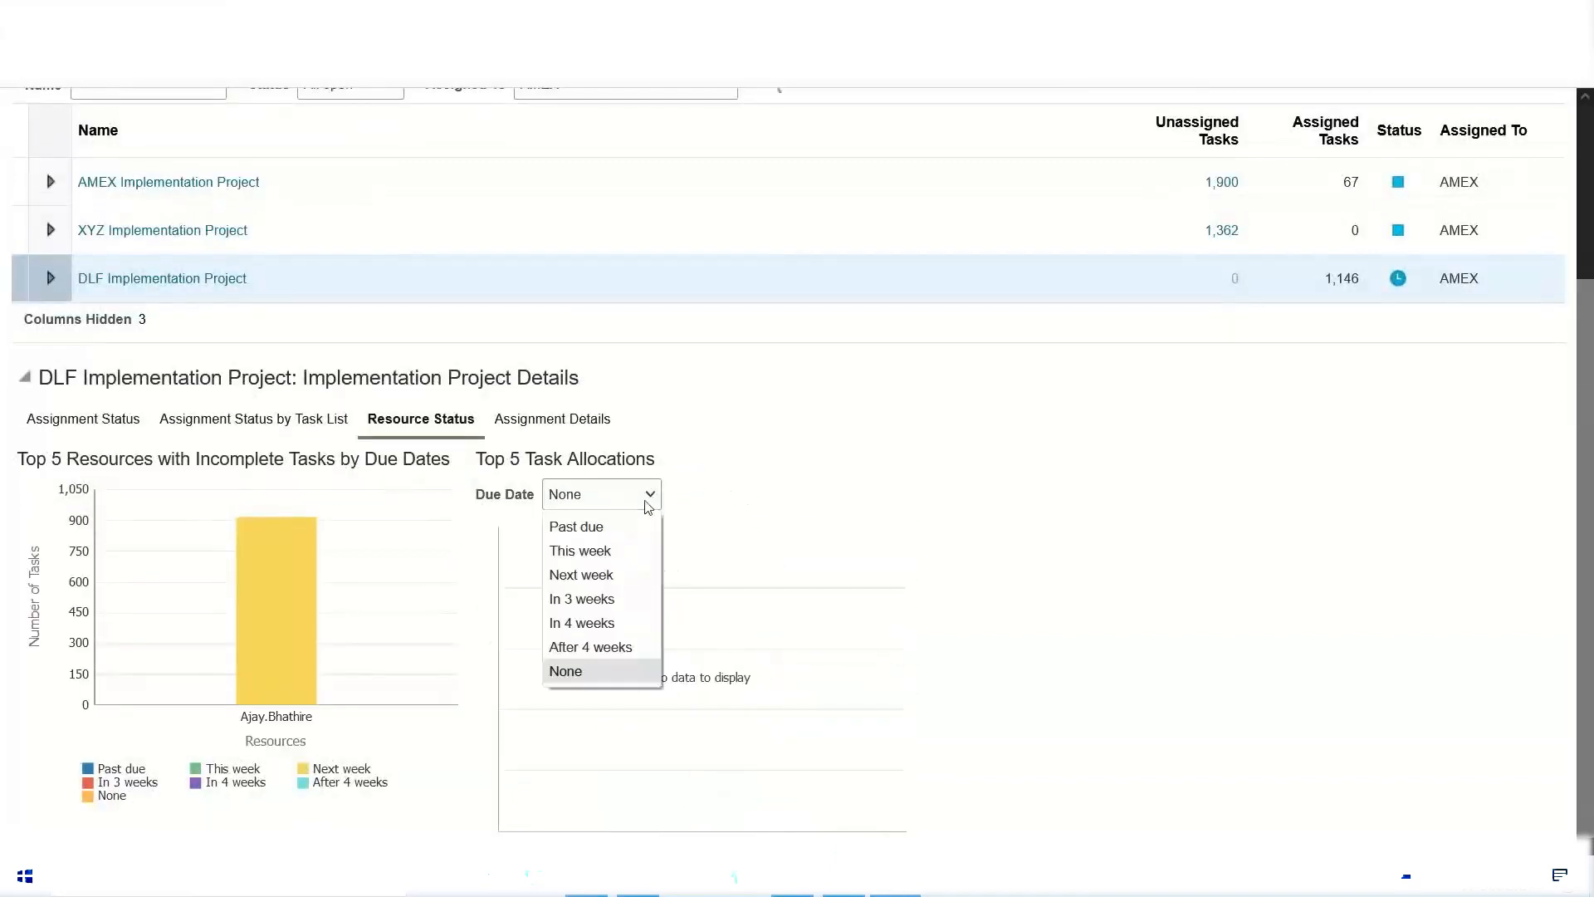
click(604, 553)
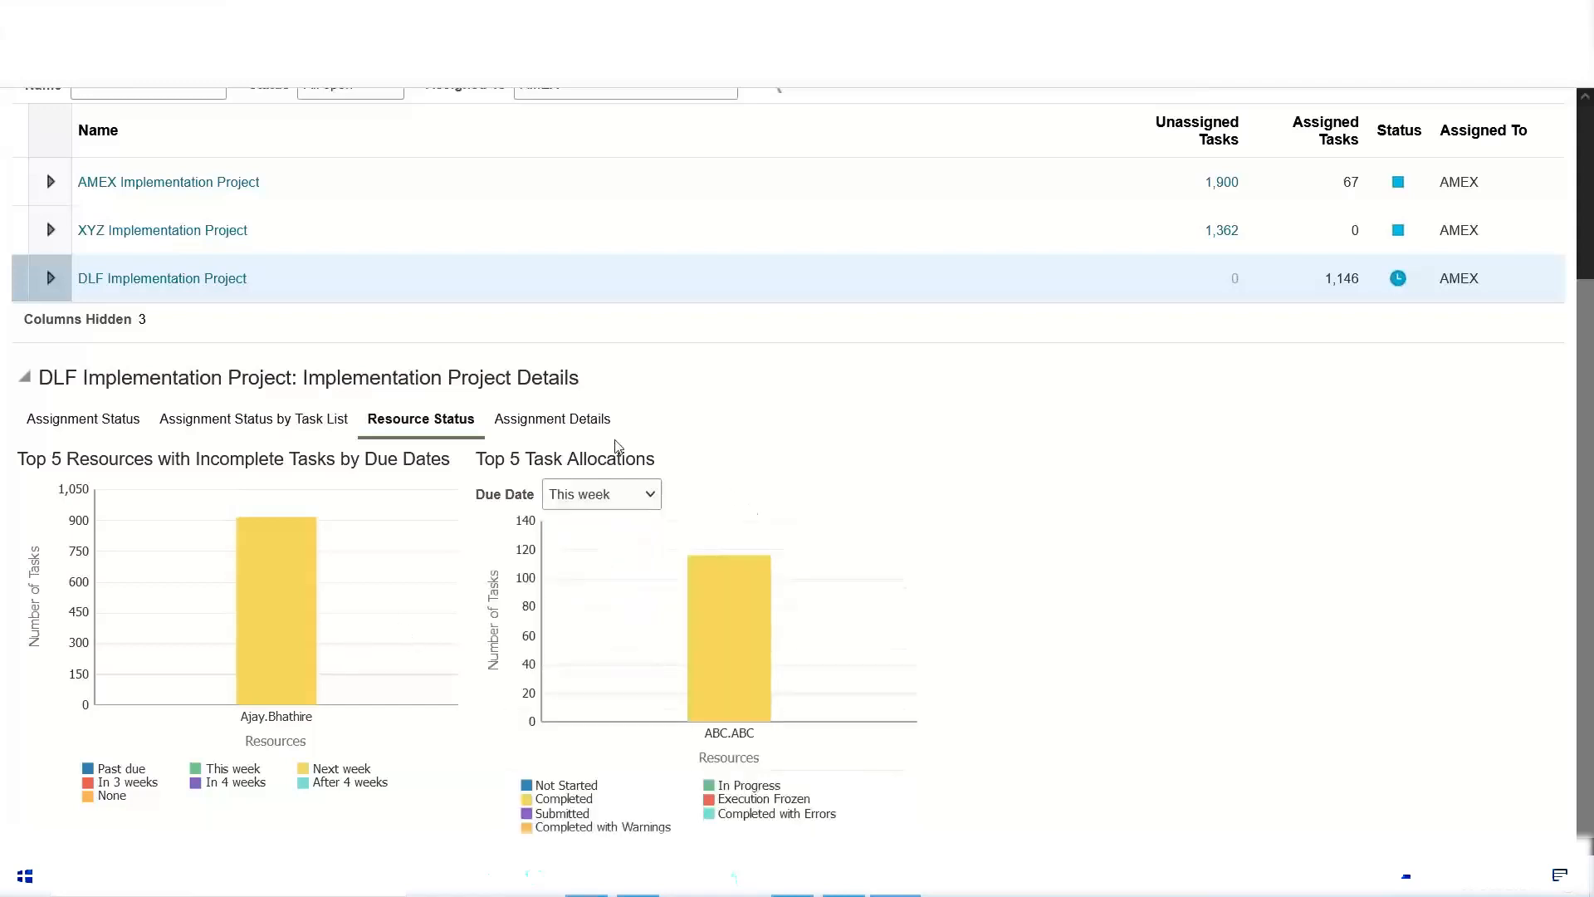
Step: Open the DLF project's assignment details and look through the tasks due this week
click(561, 420)
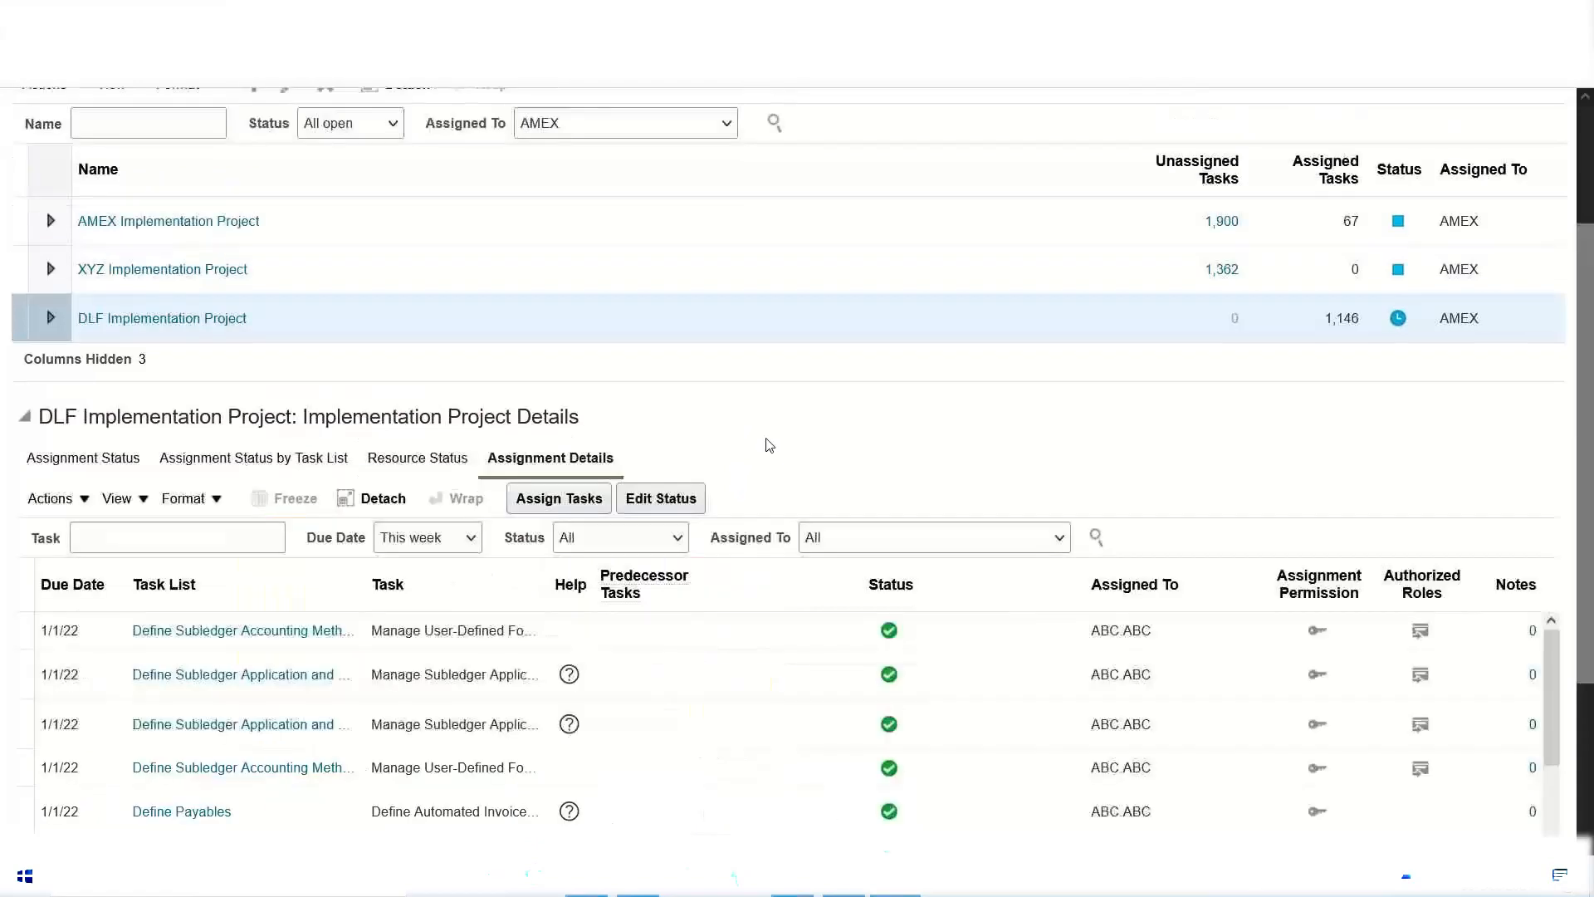
scroll(827, 409, down, 3)
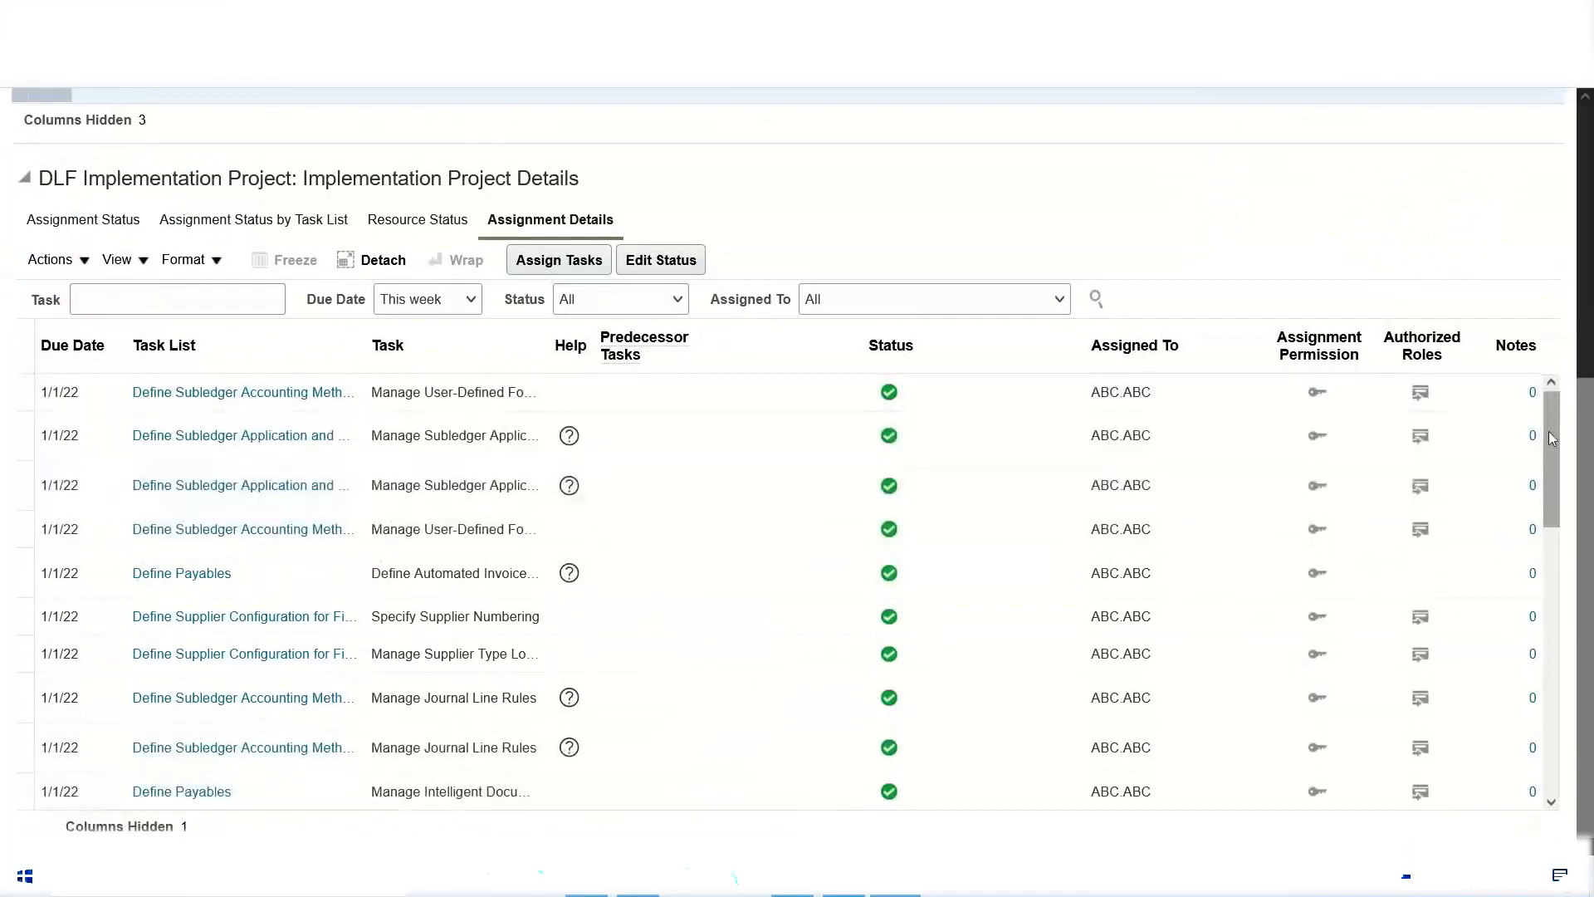
drag(1552, 452, 1587, 768)
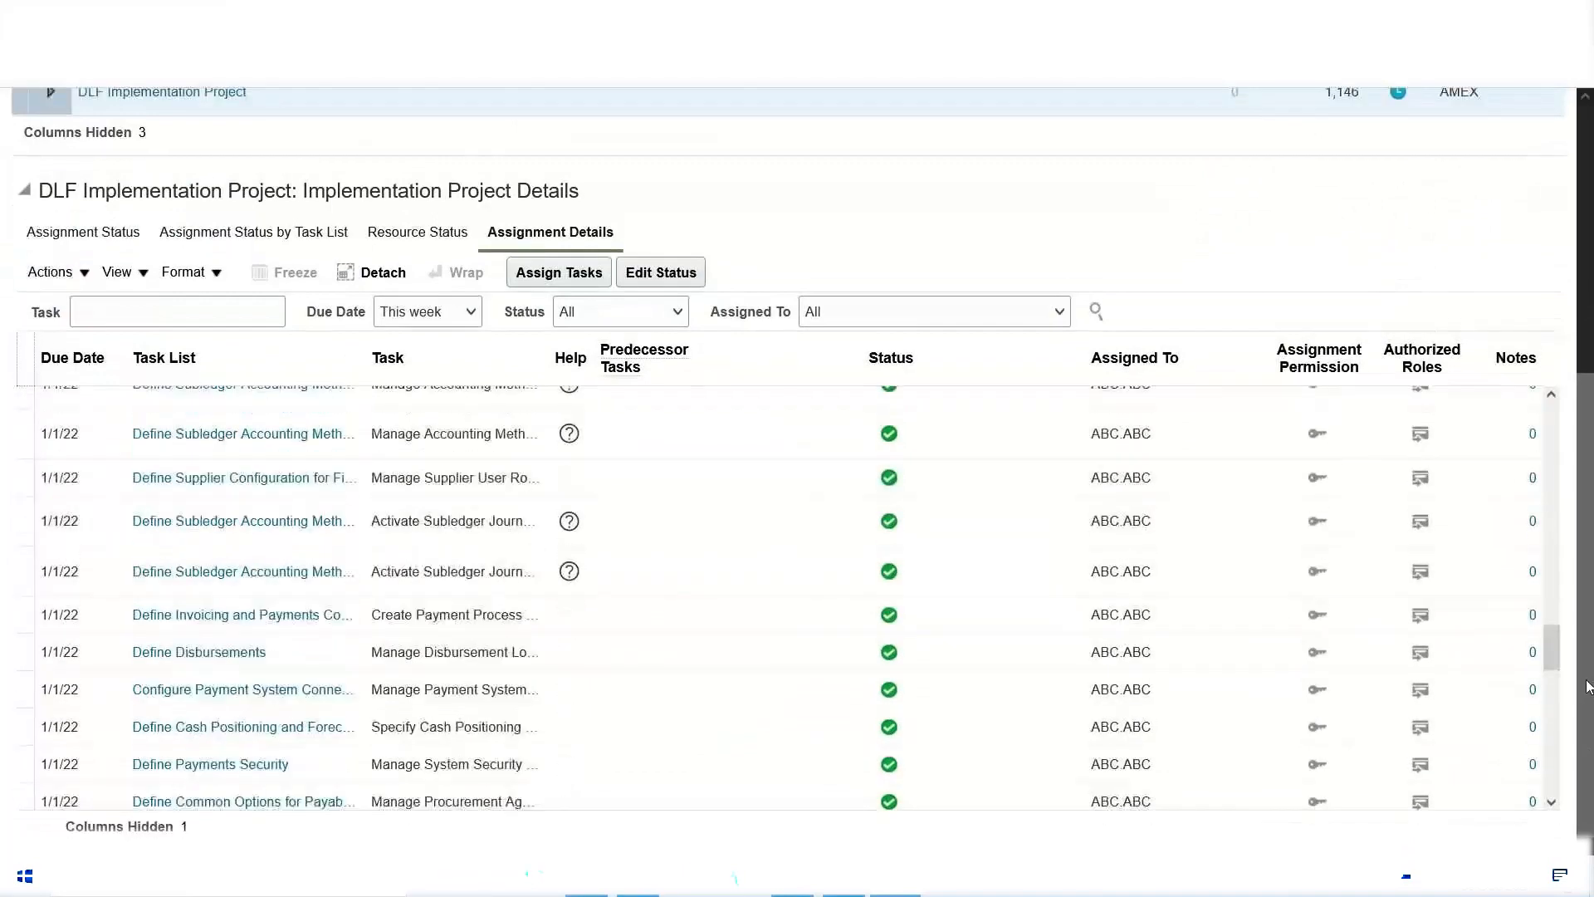
Step: Leave the assignment details and return to the DLF project's assignment status charts
drag(1588, 686, 1558, 374)
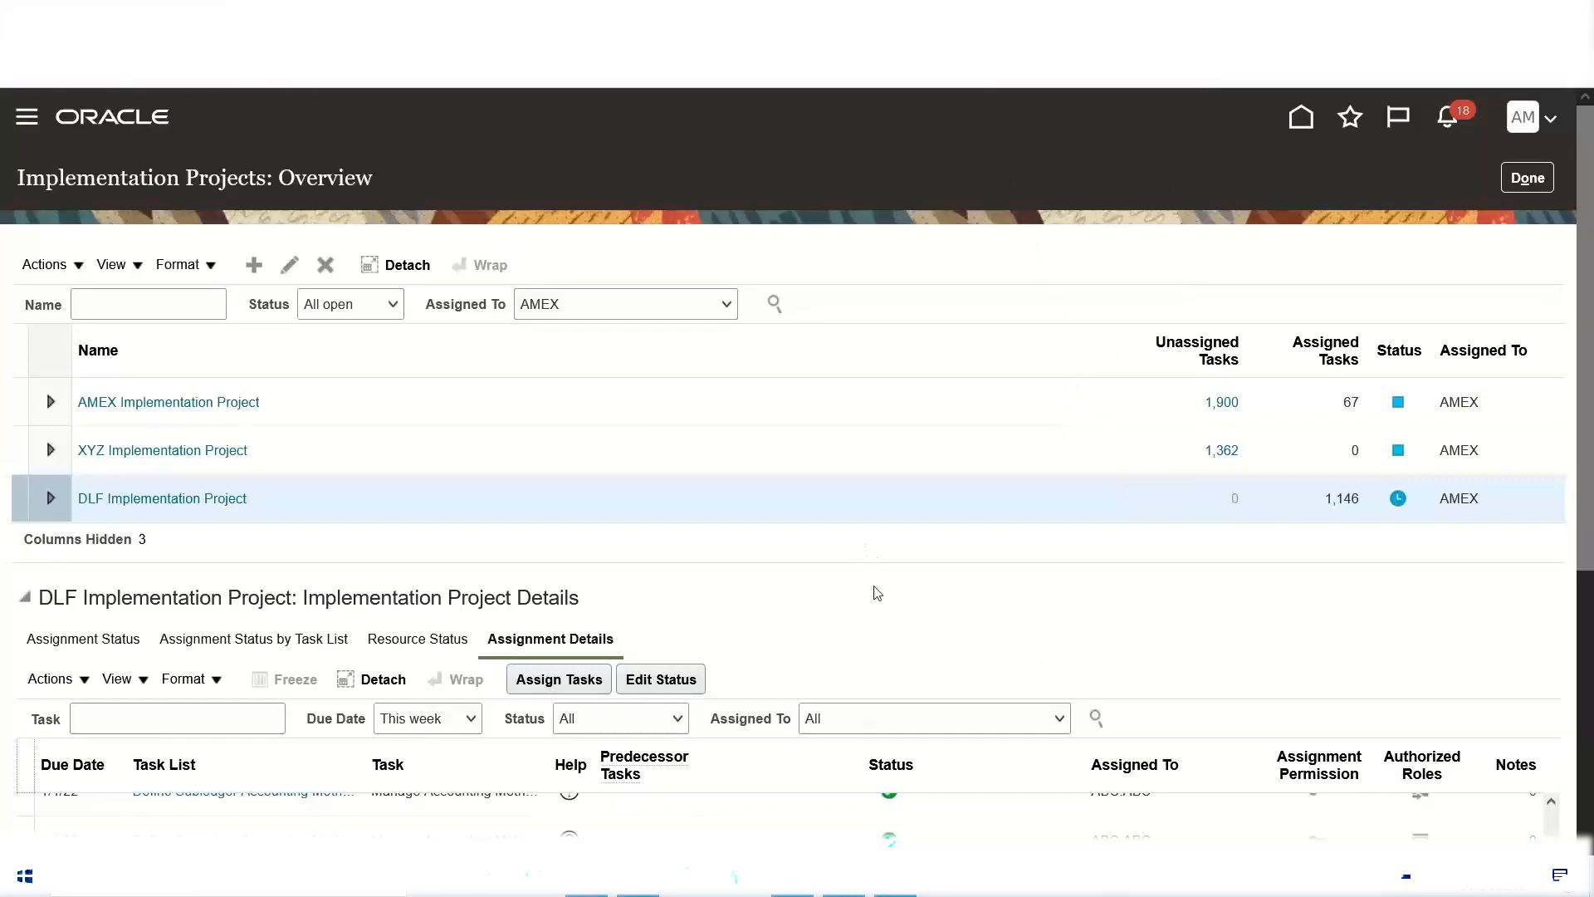
scroll(878, 593, down, 3)
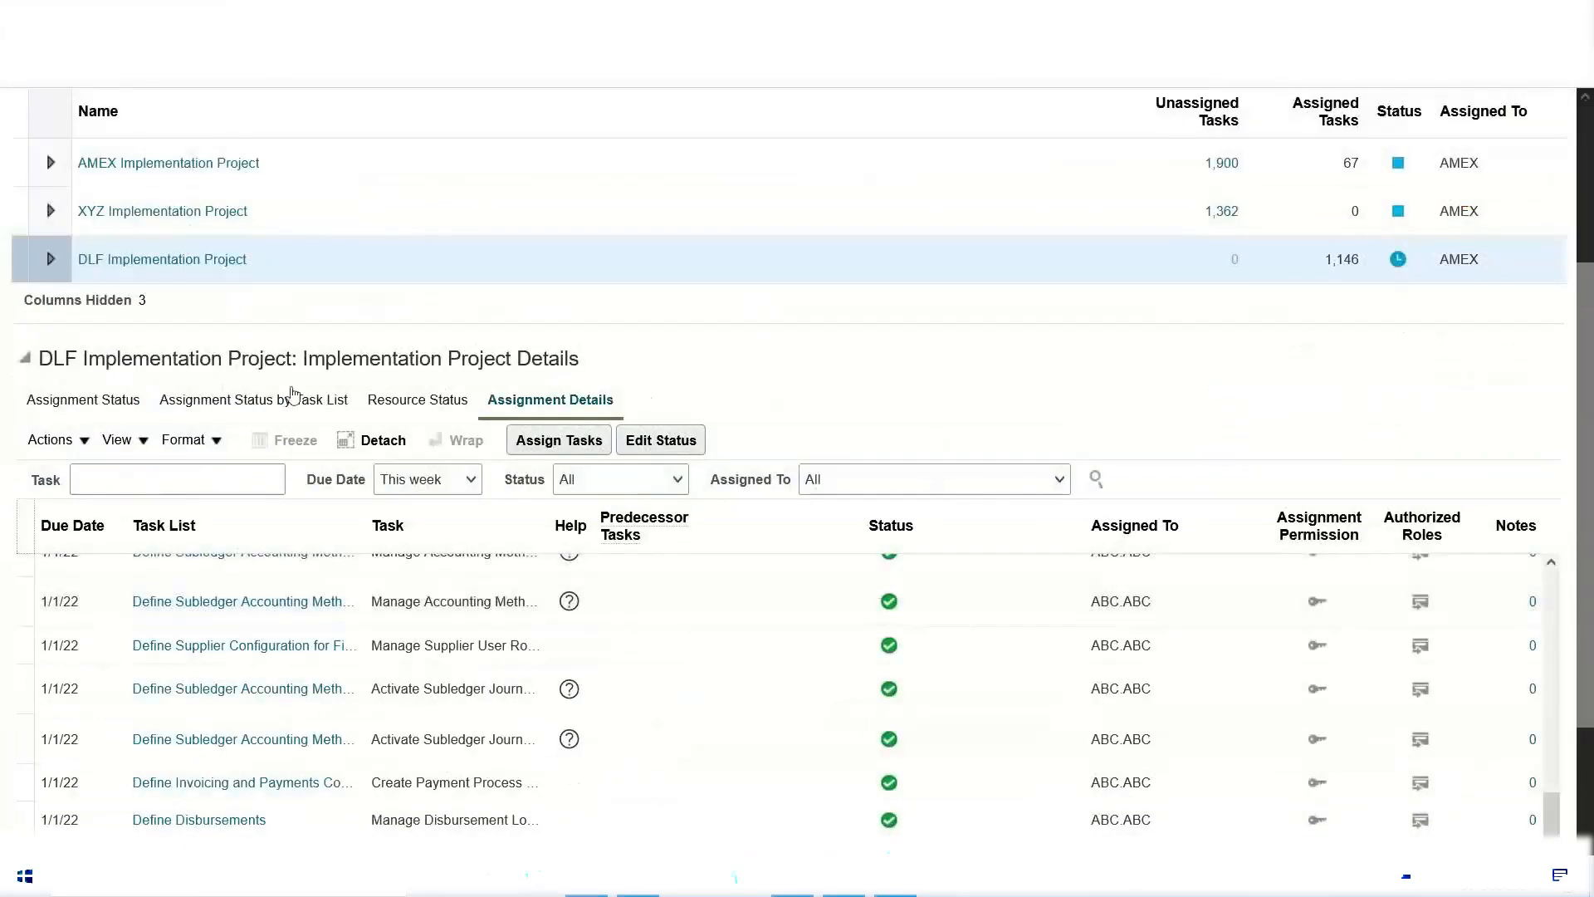
click(106, 405)
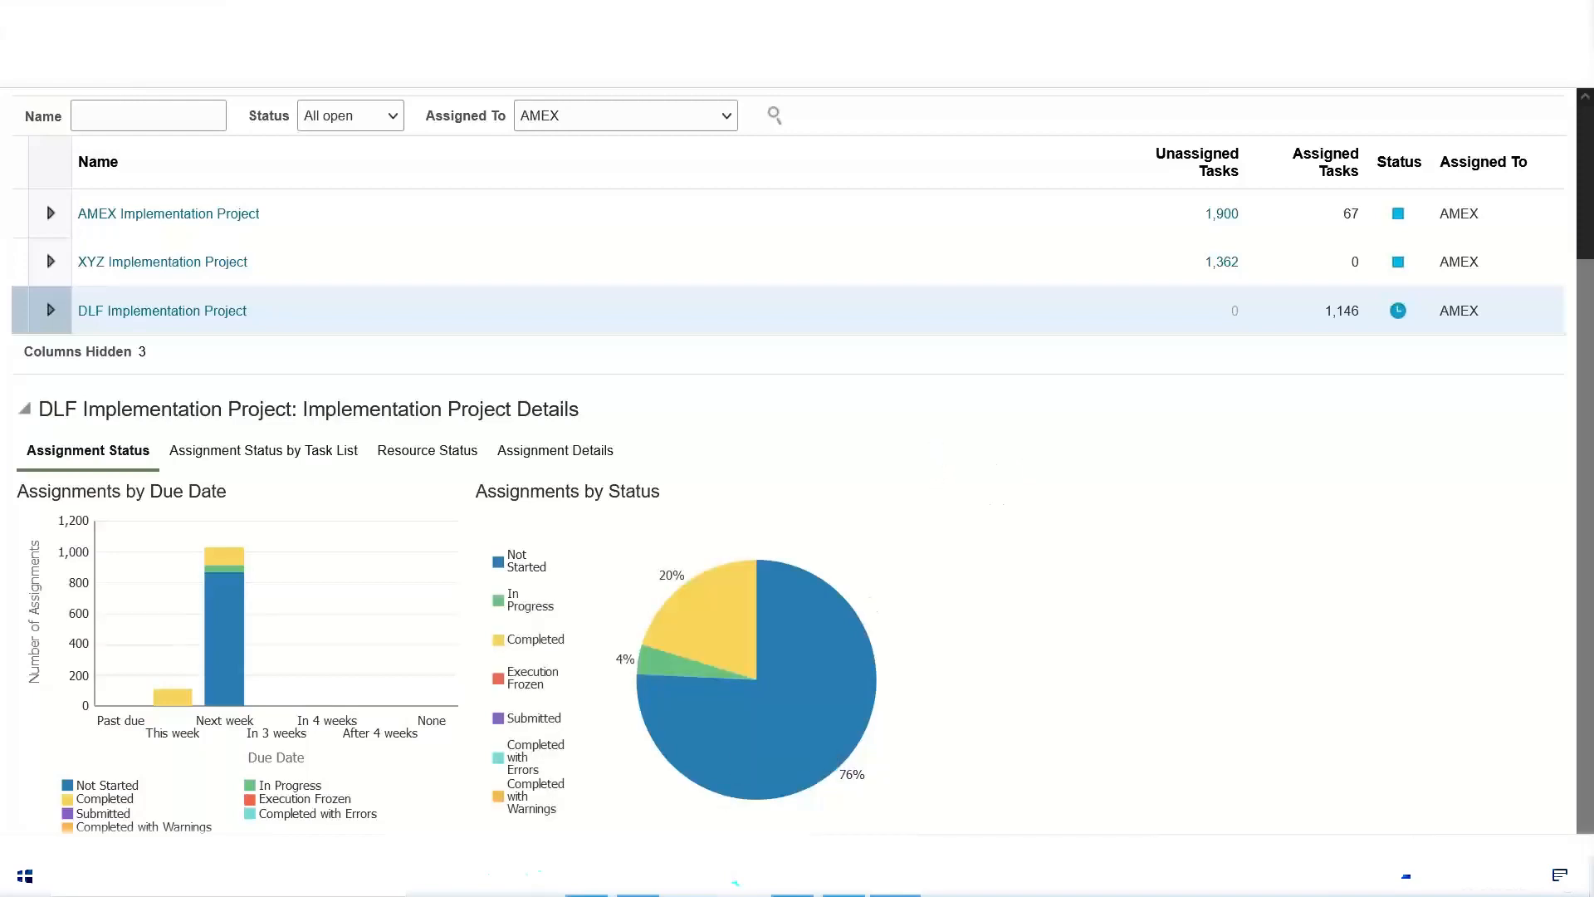
Step: Switch to the Excel training notes and point out the Offering entries for Financials and HCM
click(586, 877)
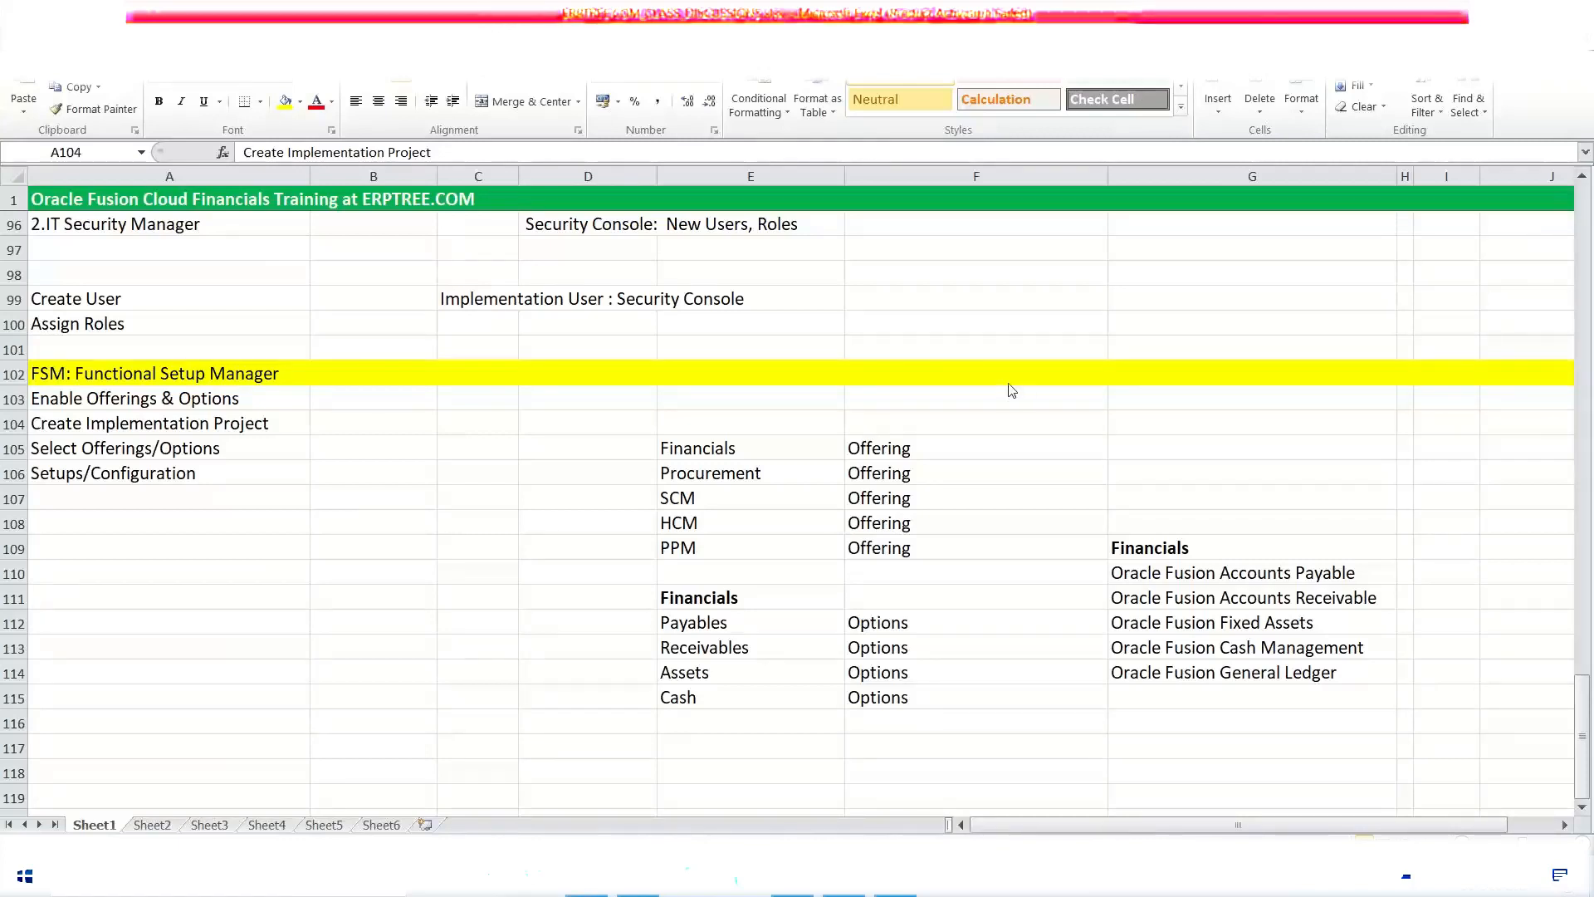
click(961, 450)
click(961, 450)
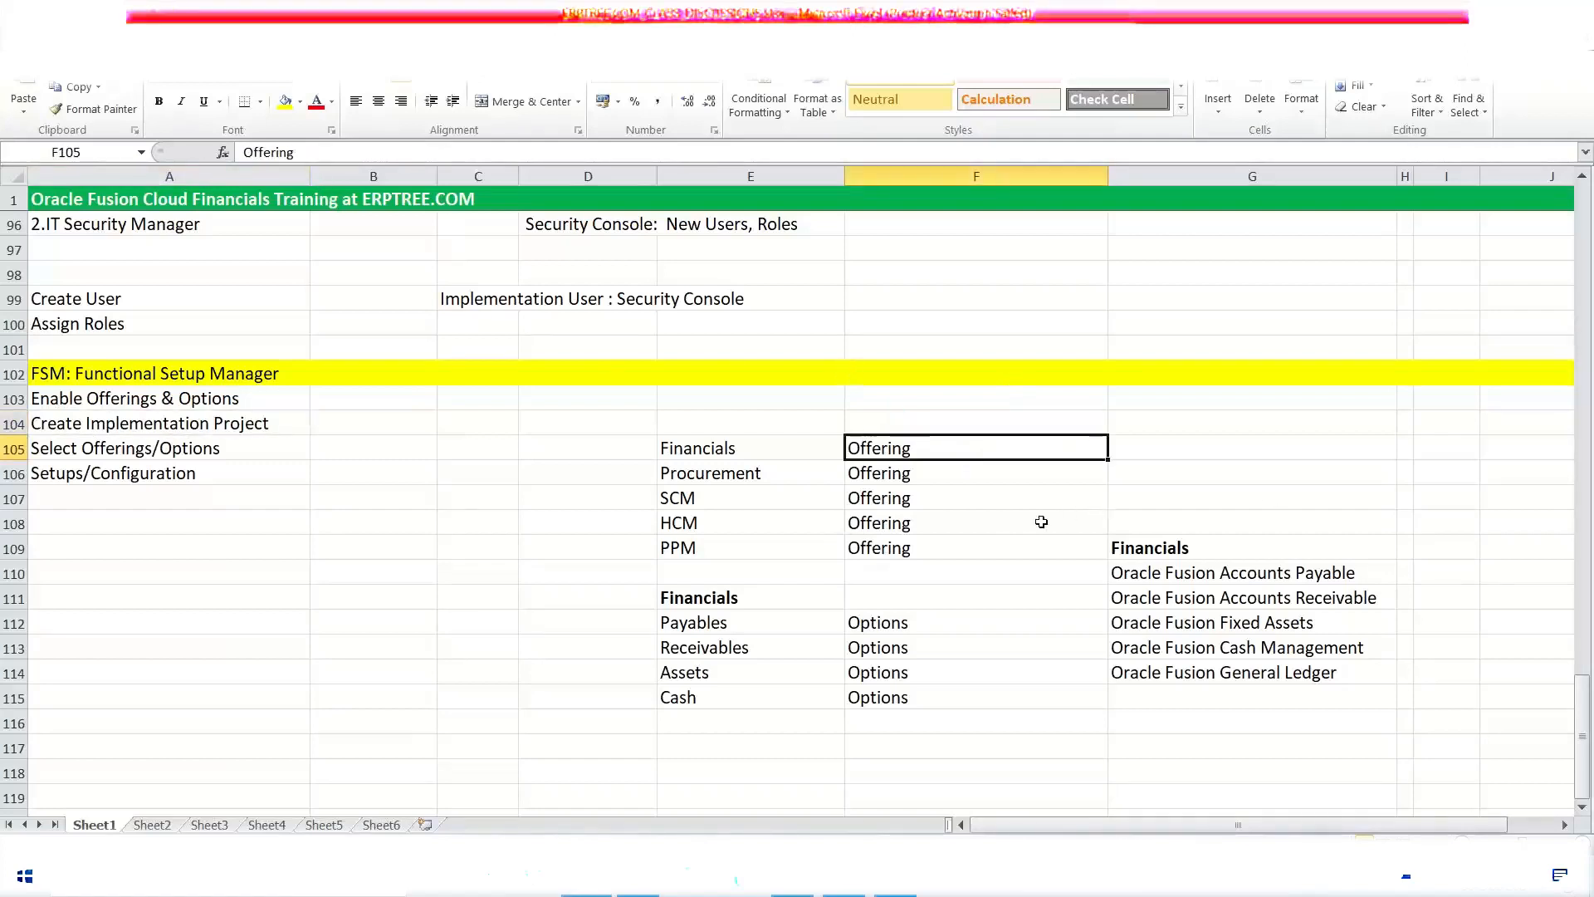
click(995, 522)
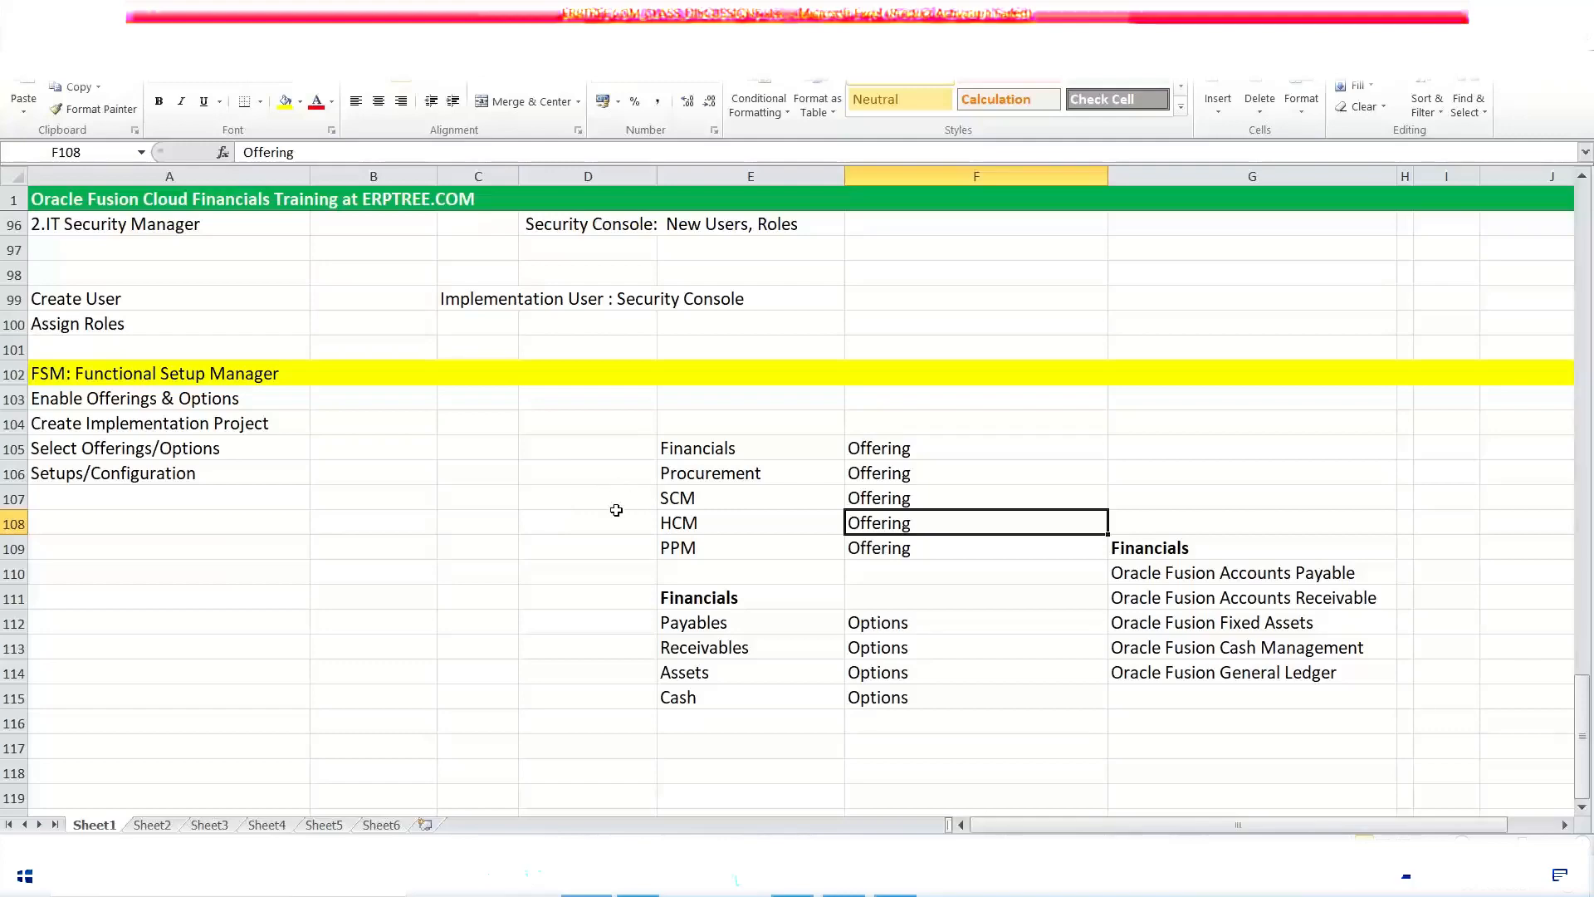
Step: Go back to the Cloud Computing notes and highlight the SaaS, PaaS and IaaS headings in row 62
scroll(511, 496, up, 2)
scroll(512, 497, up, 2)
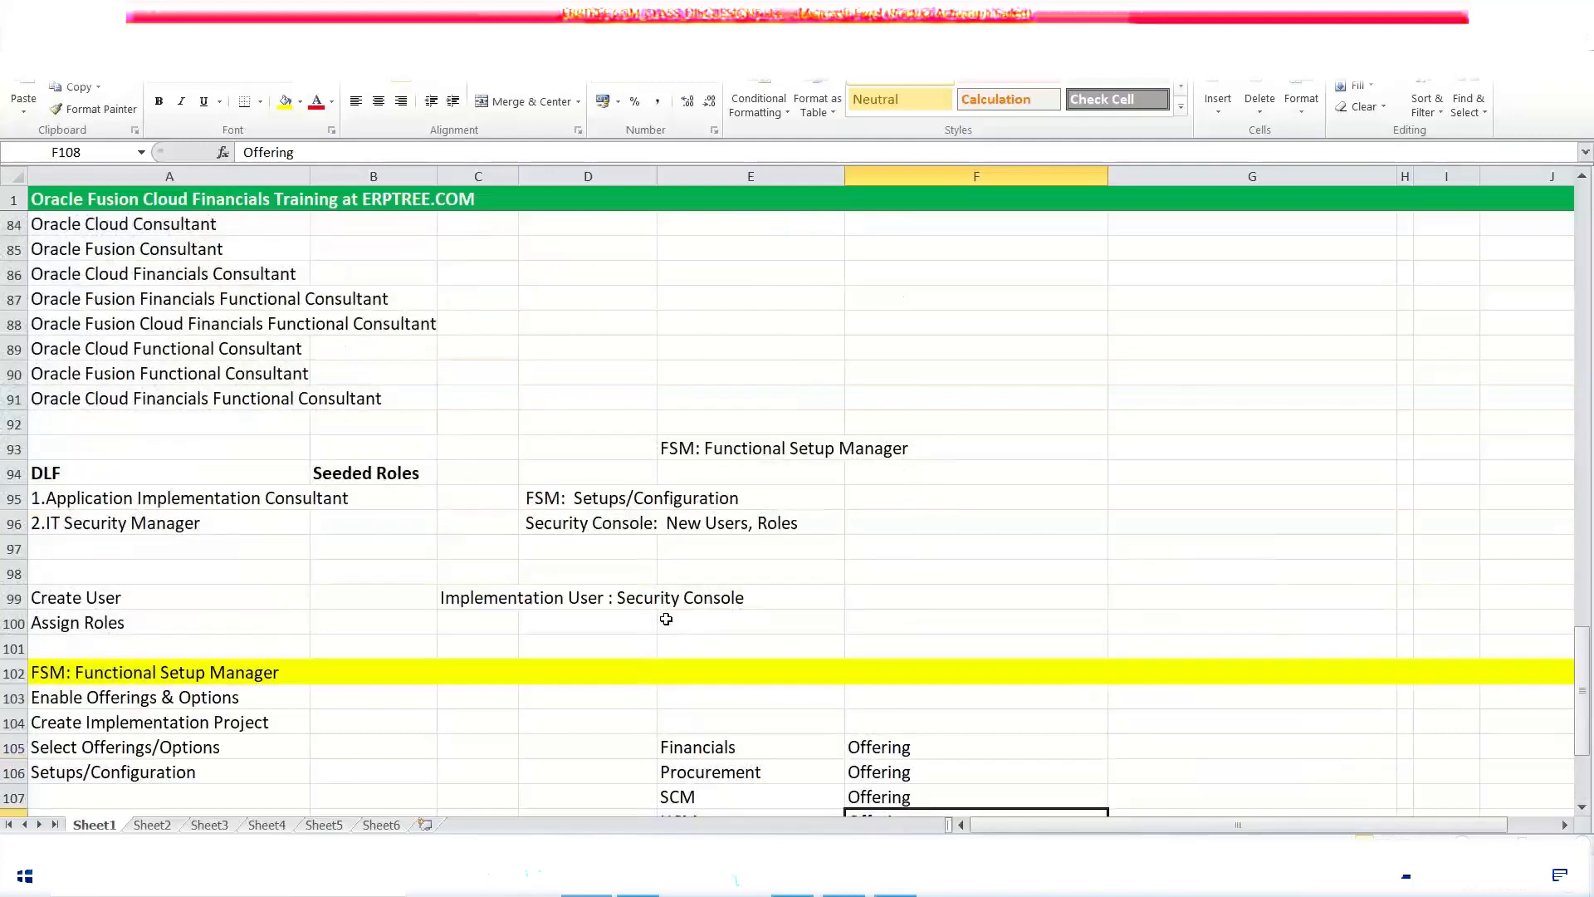
scroll(429, 508, up, 10)
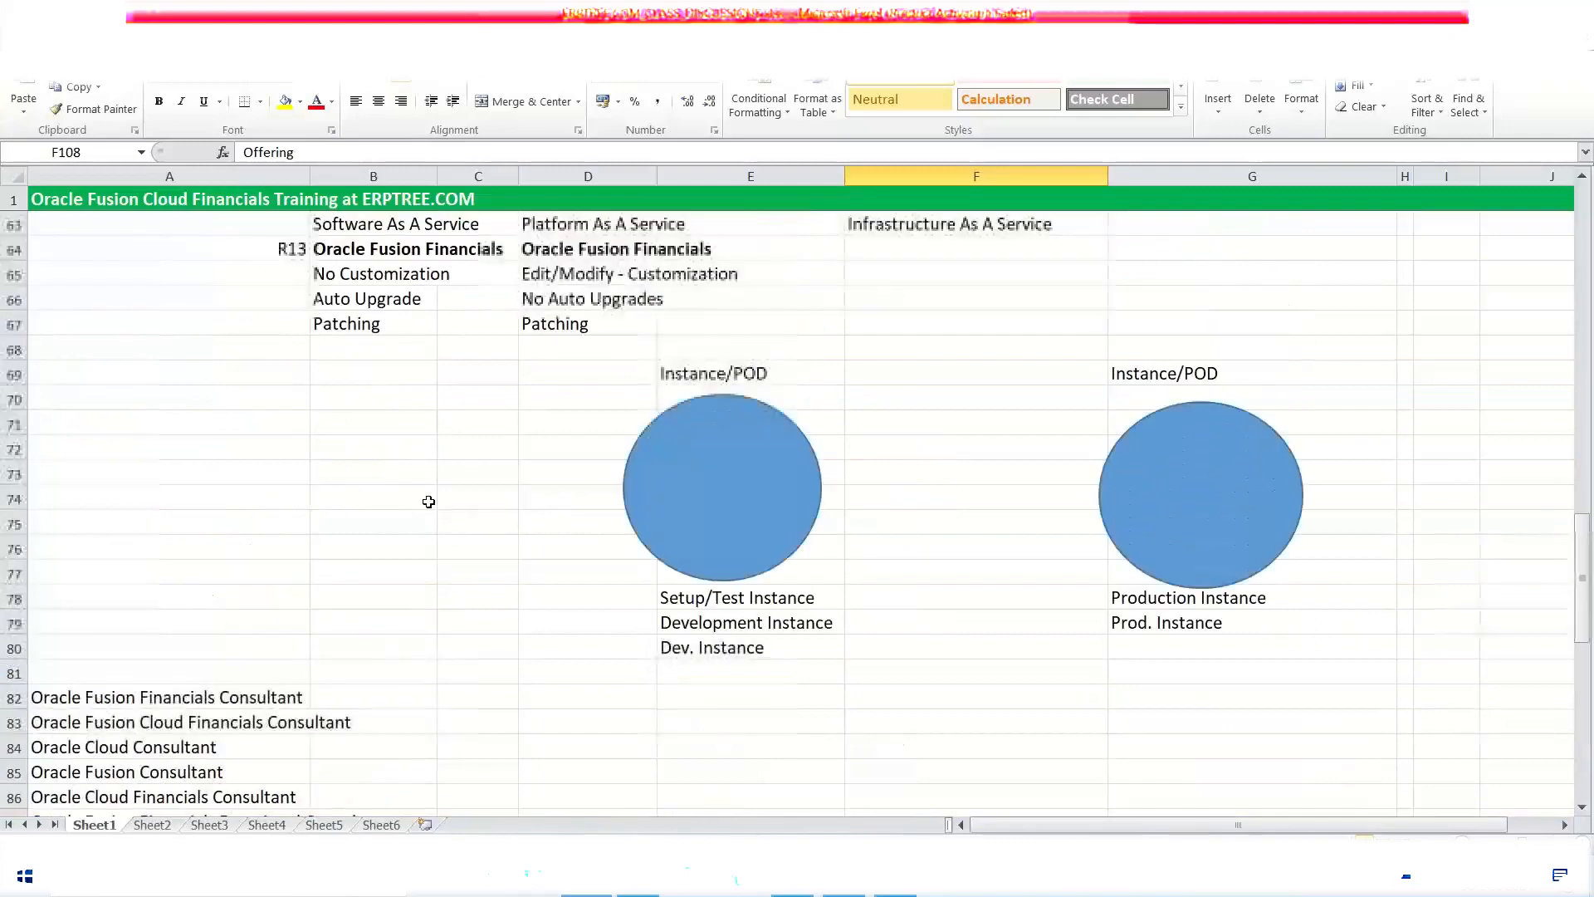
drag(332, 424, 980, 423)
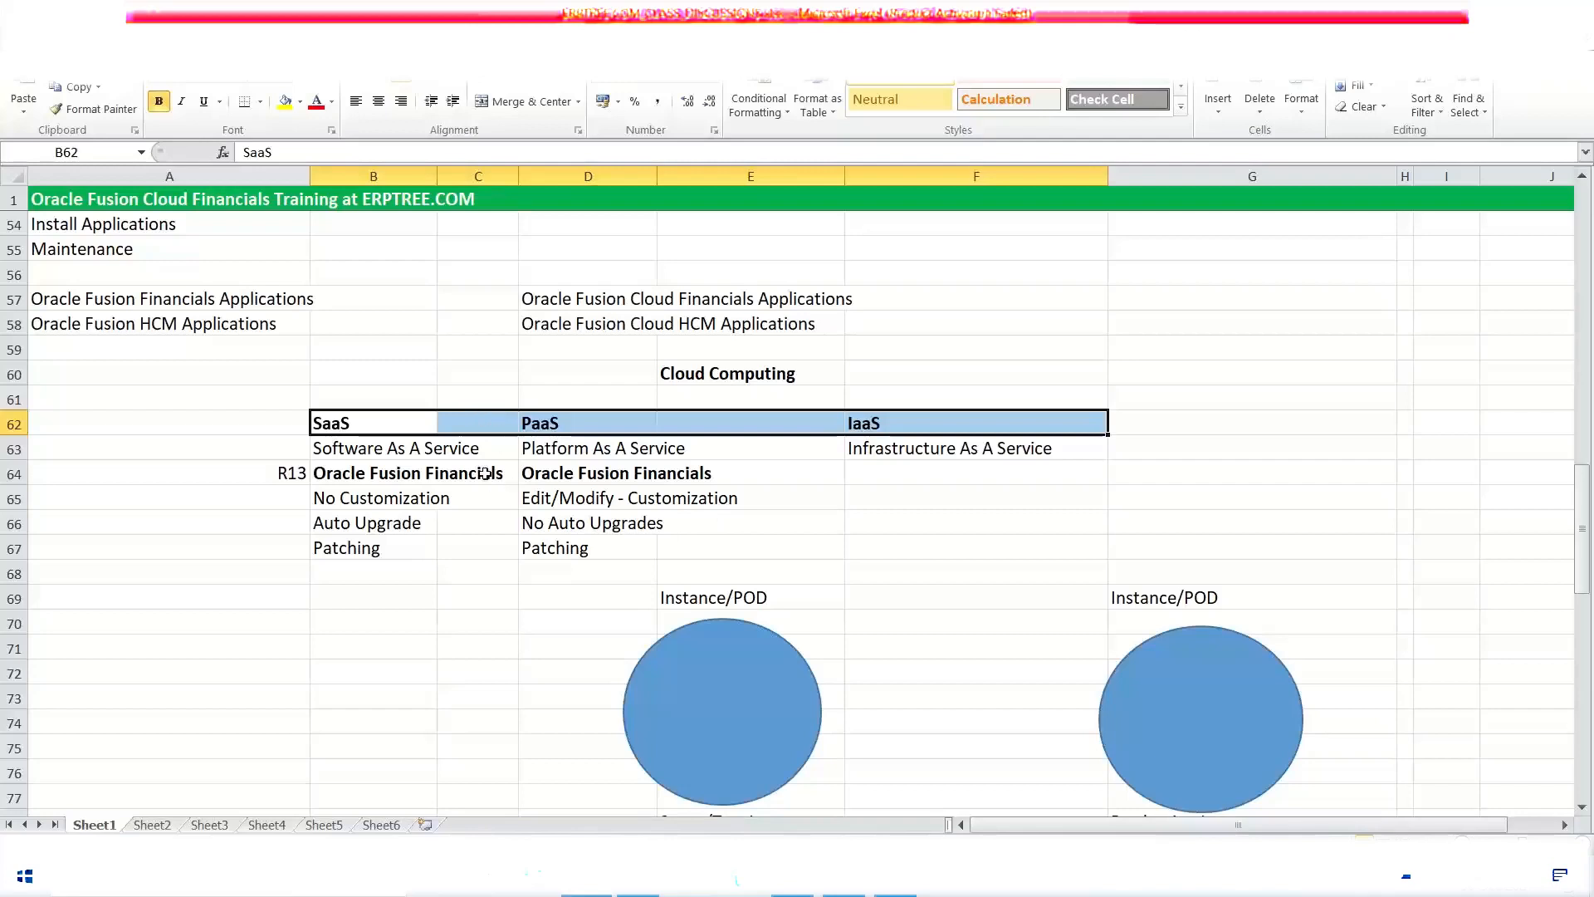
click(470, 395)
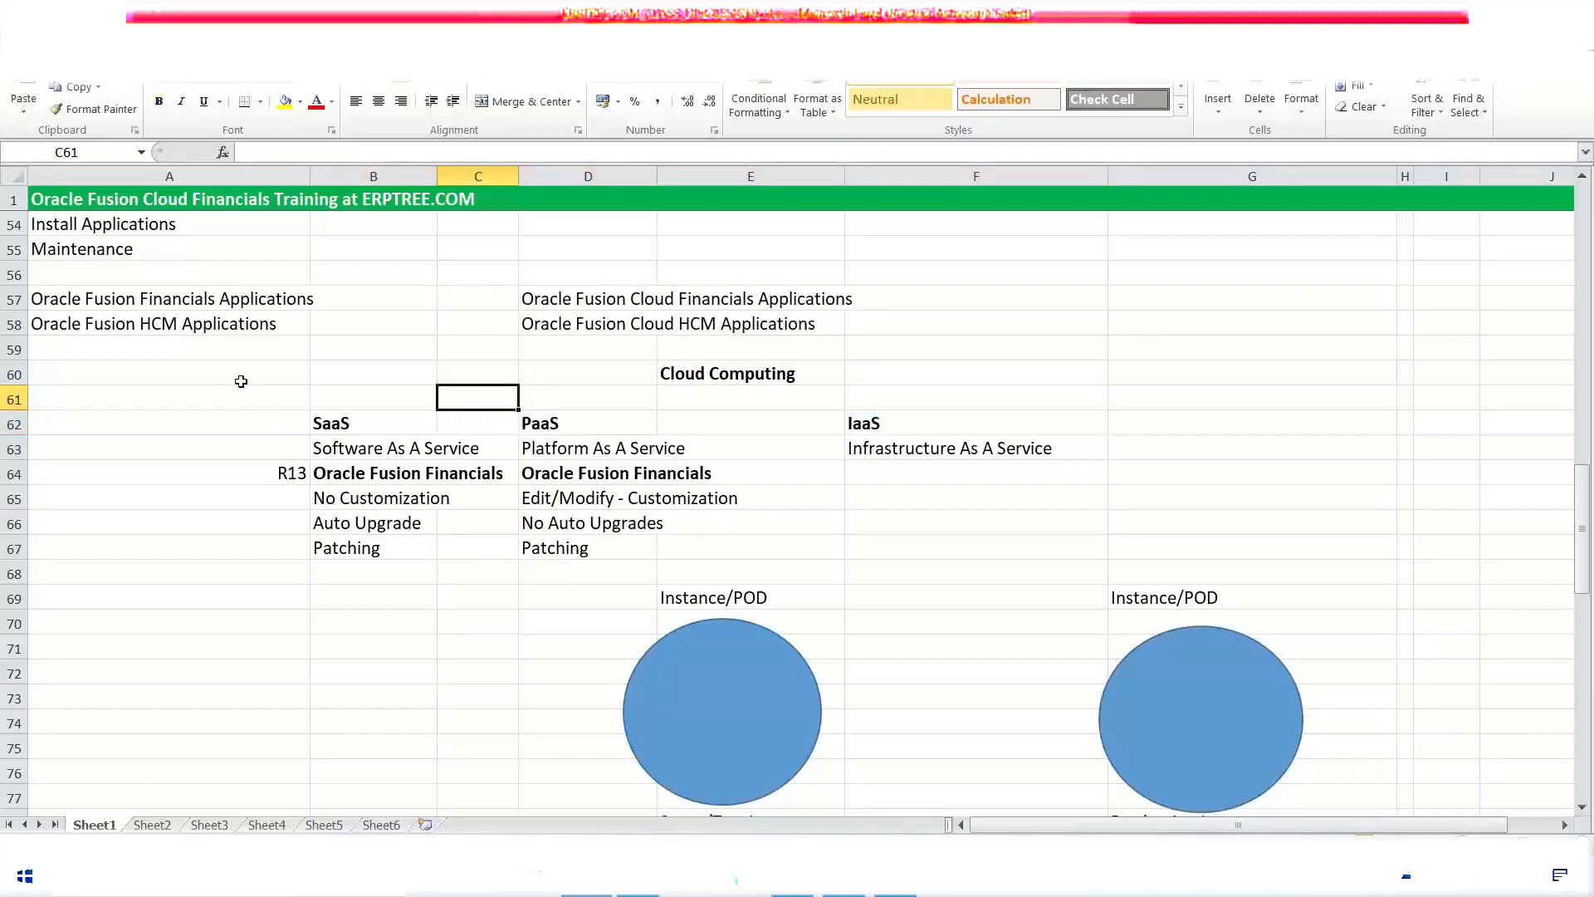
Step: Return to the Functional Setup Manager notes and highlight the offerings from Financials to PPM in E105:E109
scroll(240, 381, down, 5)
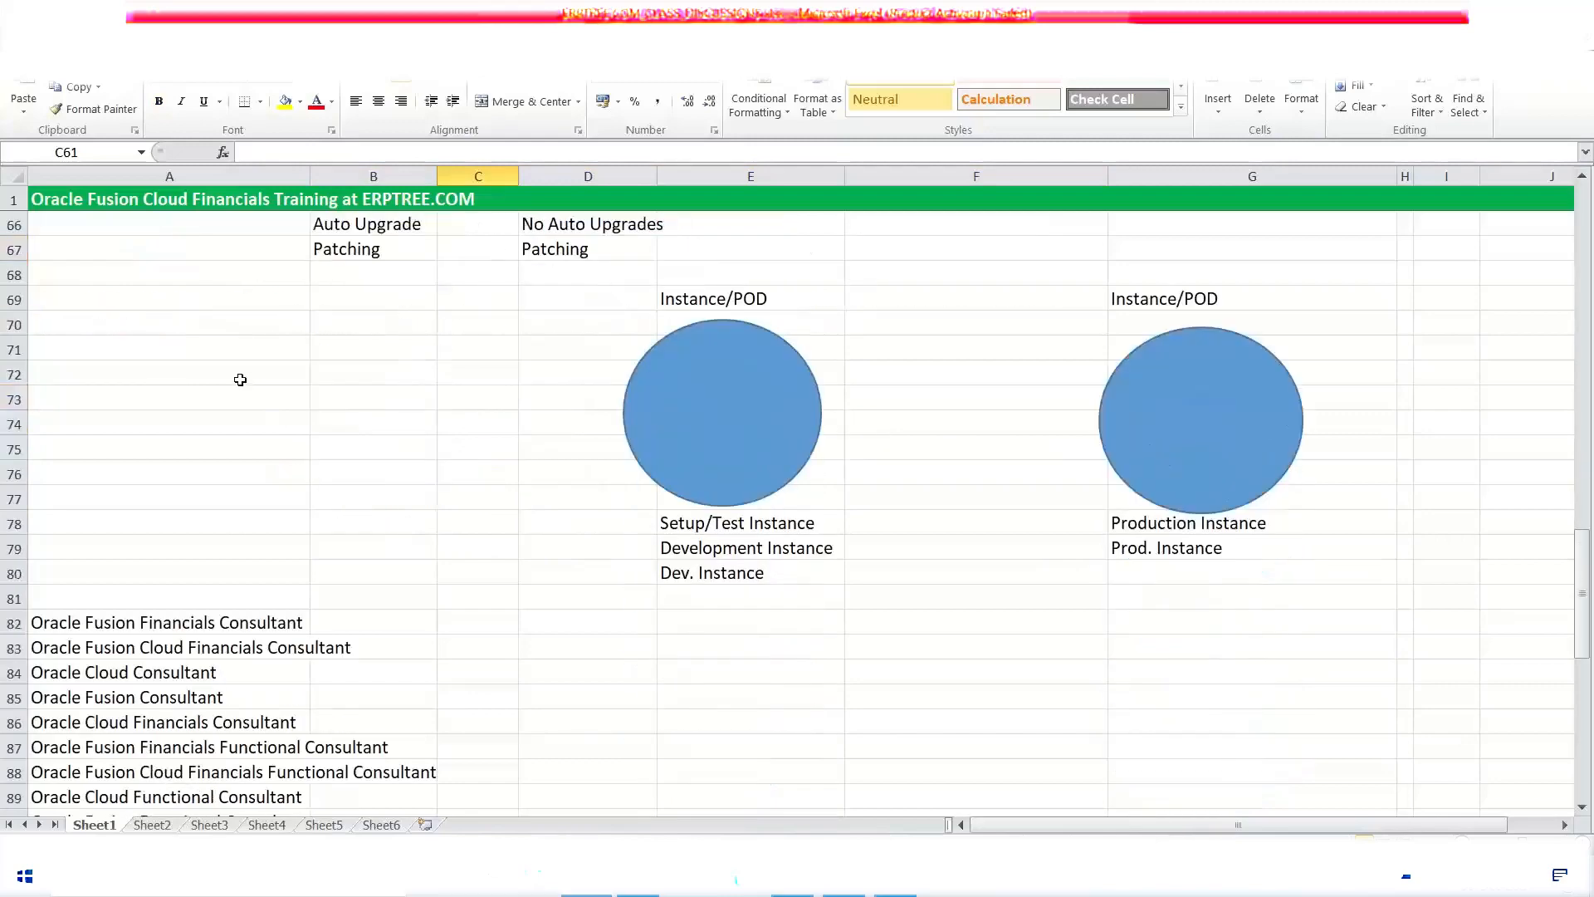
scroll(240, 379, down, 5)
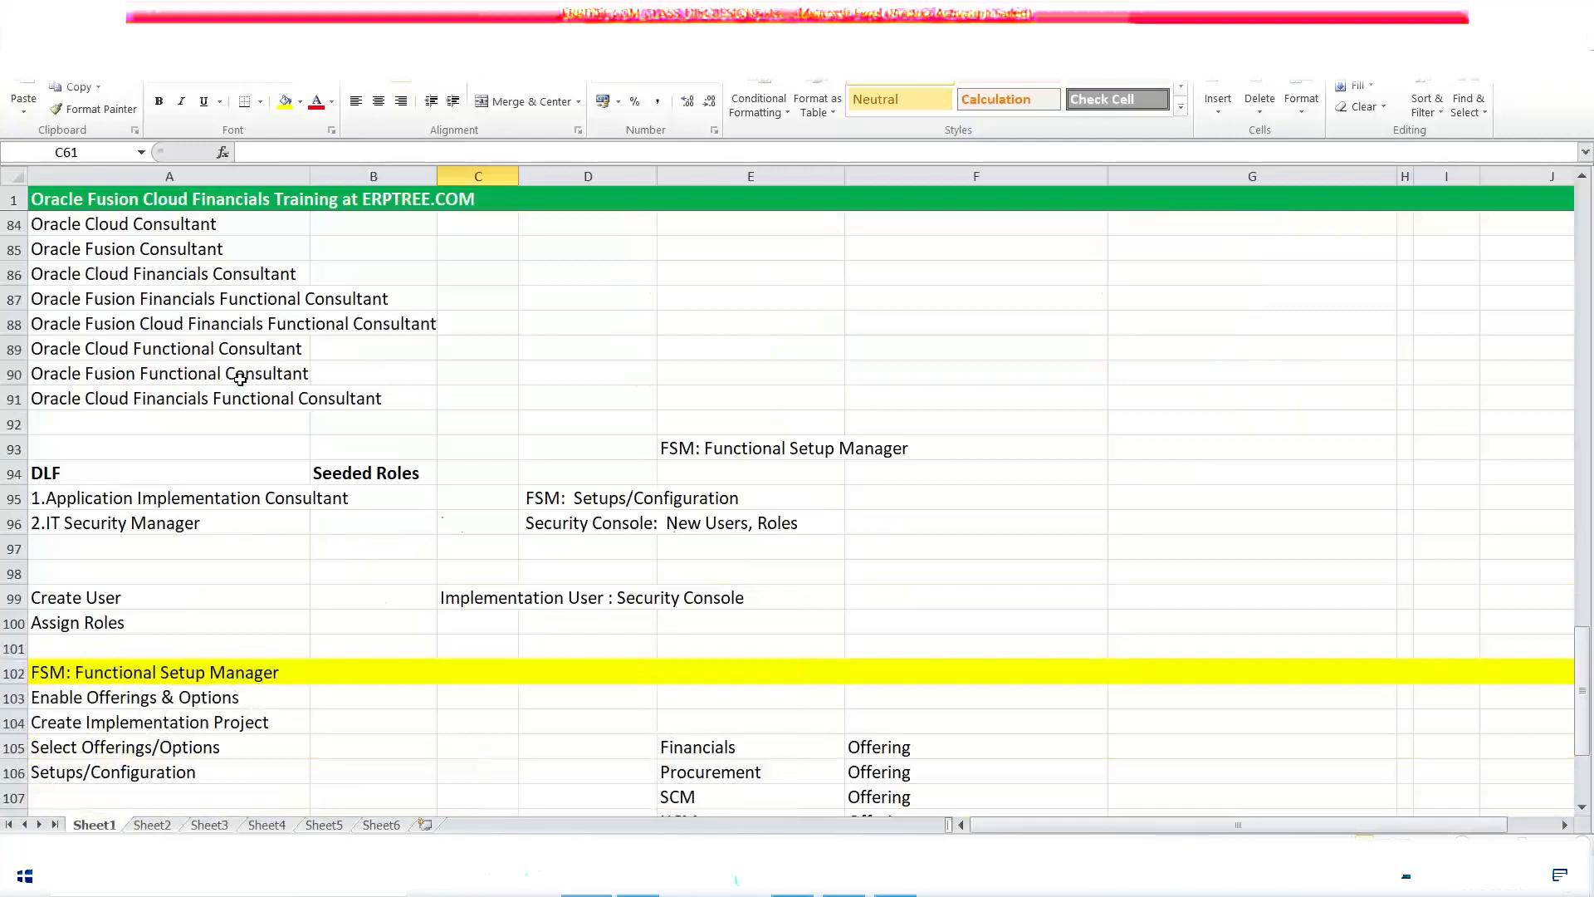
scroll(240, 379, down, 2)
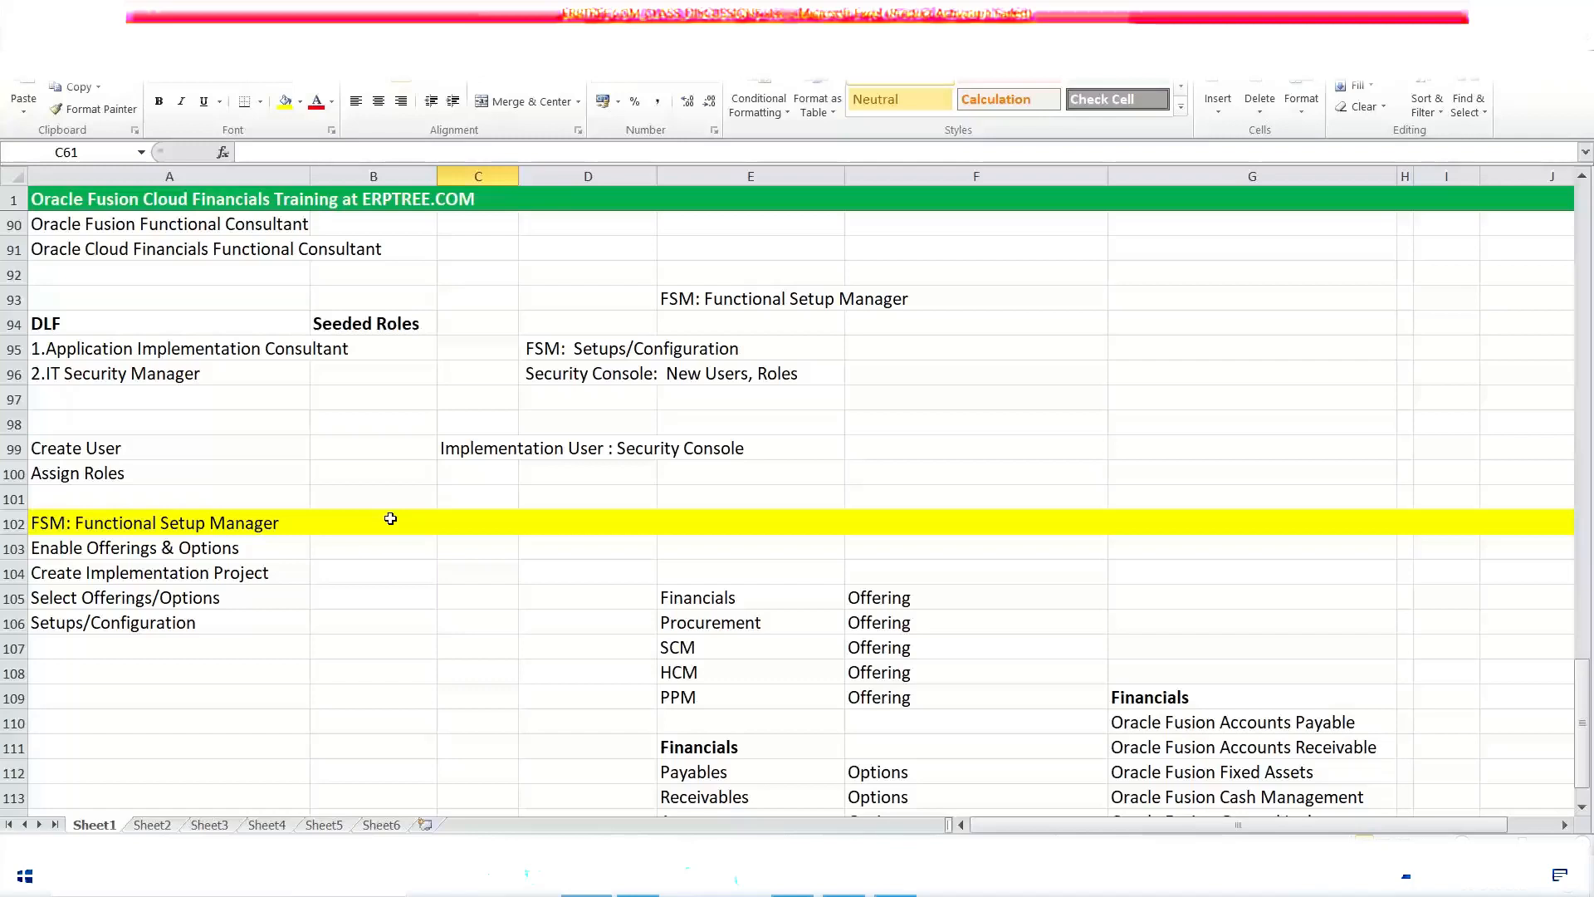
scroll(452, 512, down, 3)
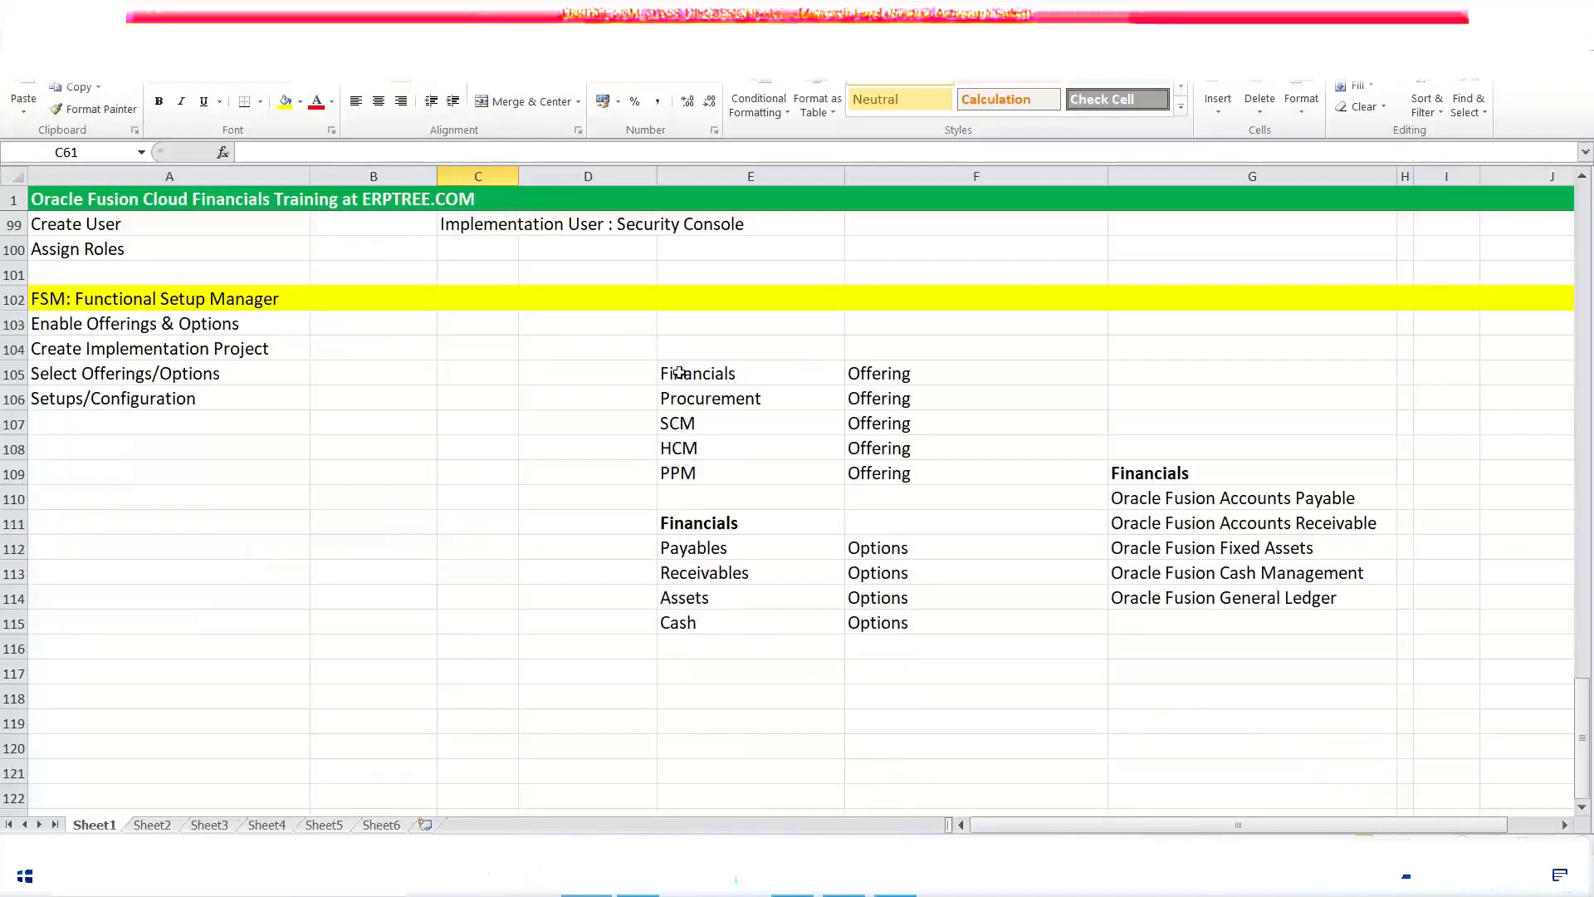
drag(679, 372, 698, 473)
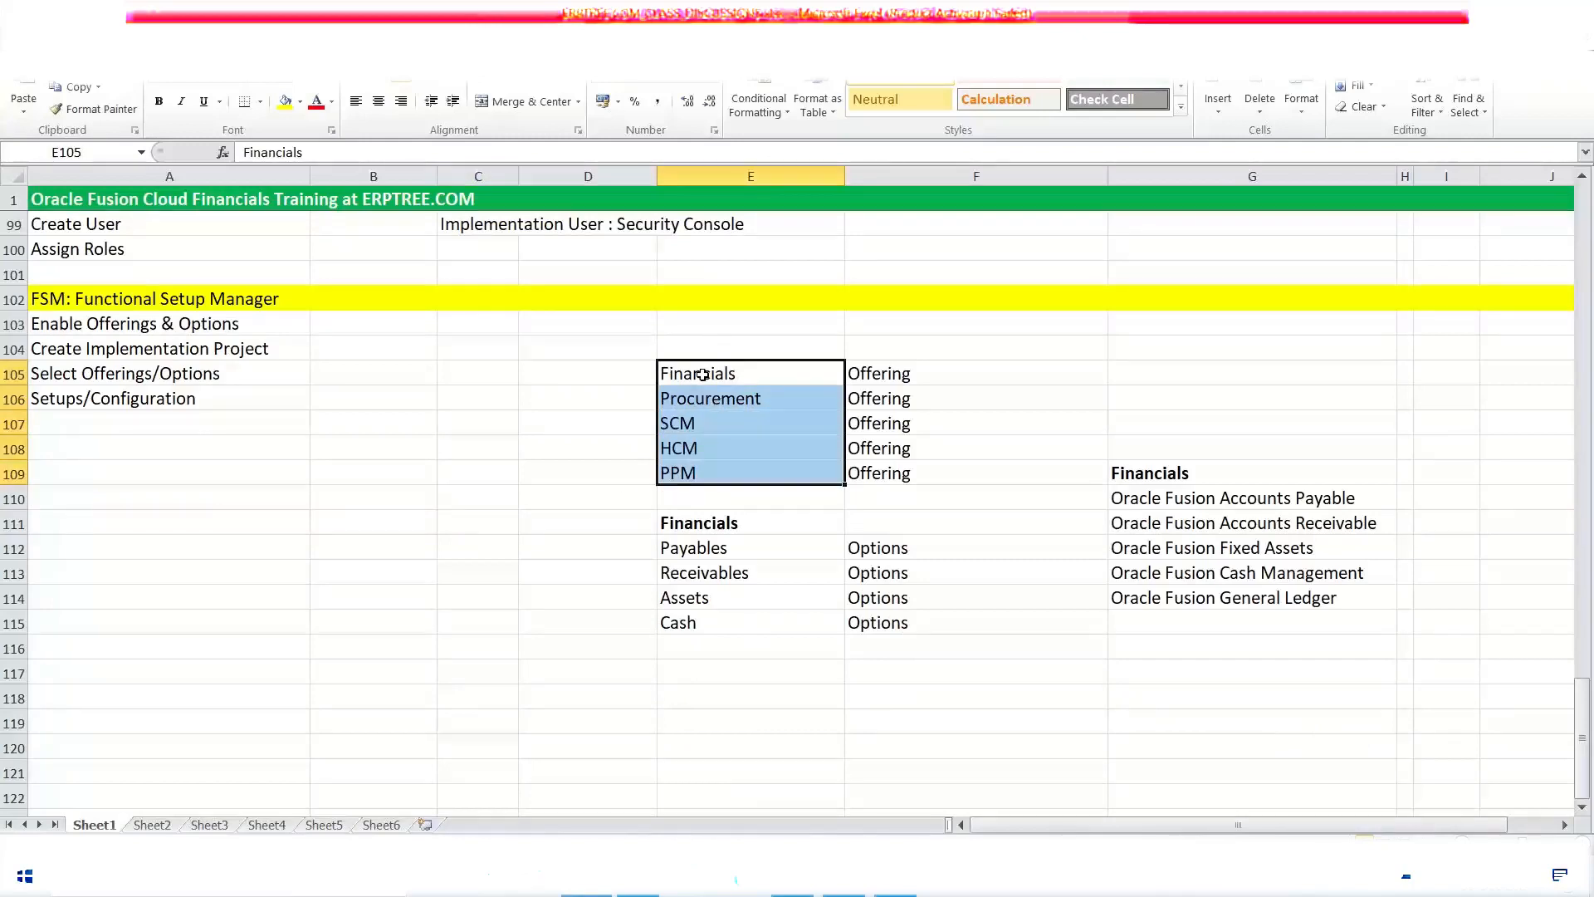
Step: Highlight the offering names in E105:E106 and E107:E109, then select the Financials offering in E105
drag(670, 374, 776, 390)
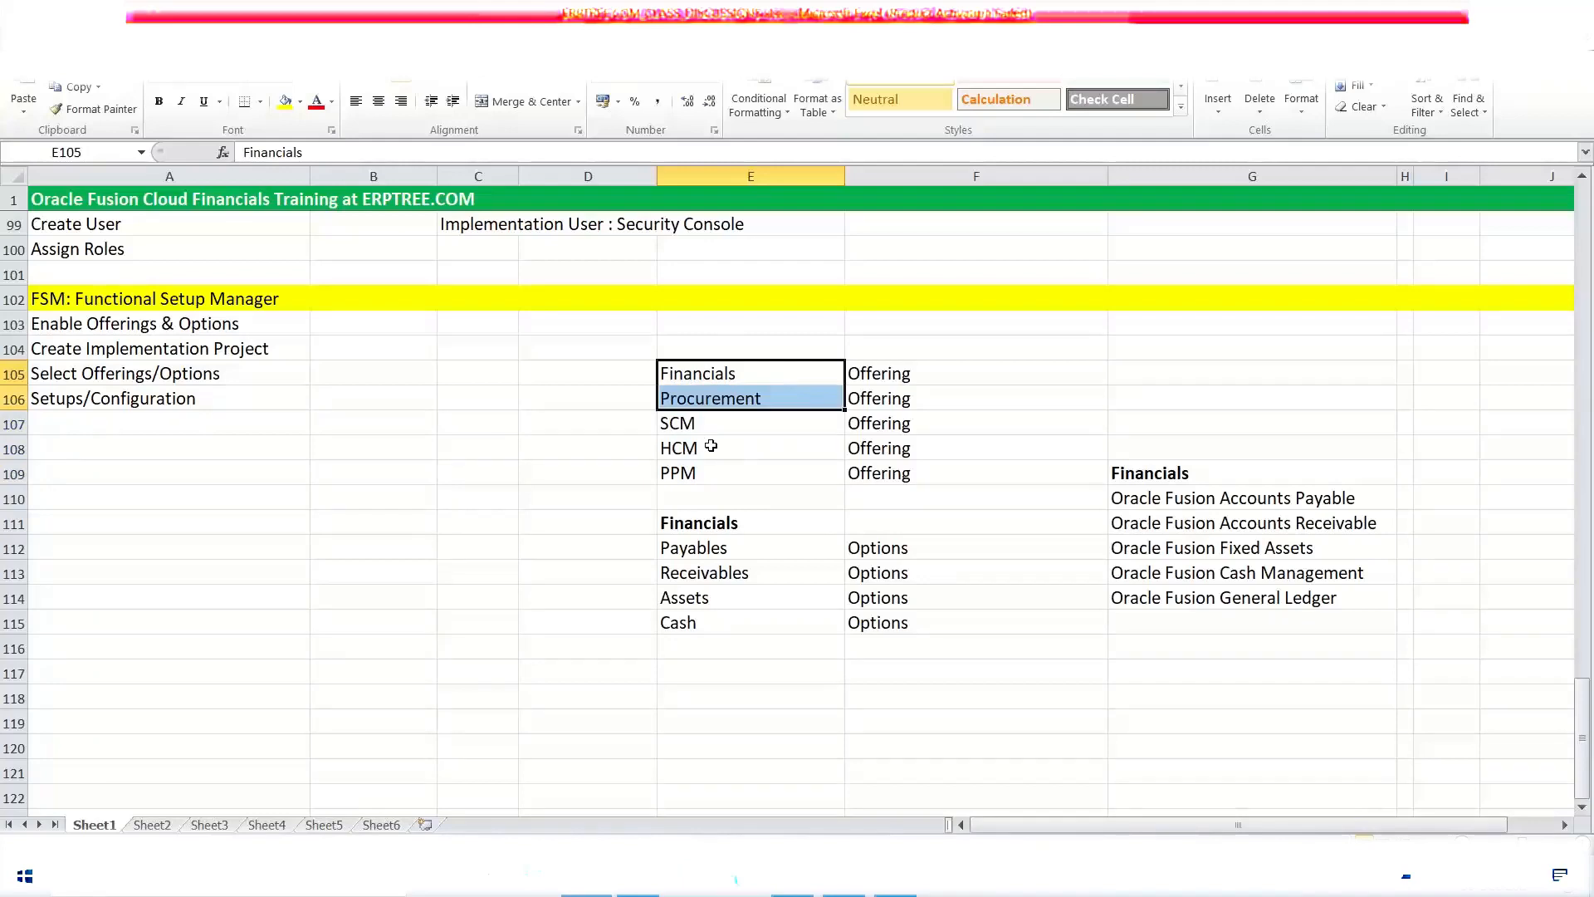
drag(682, 422, 689, 473)
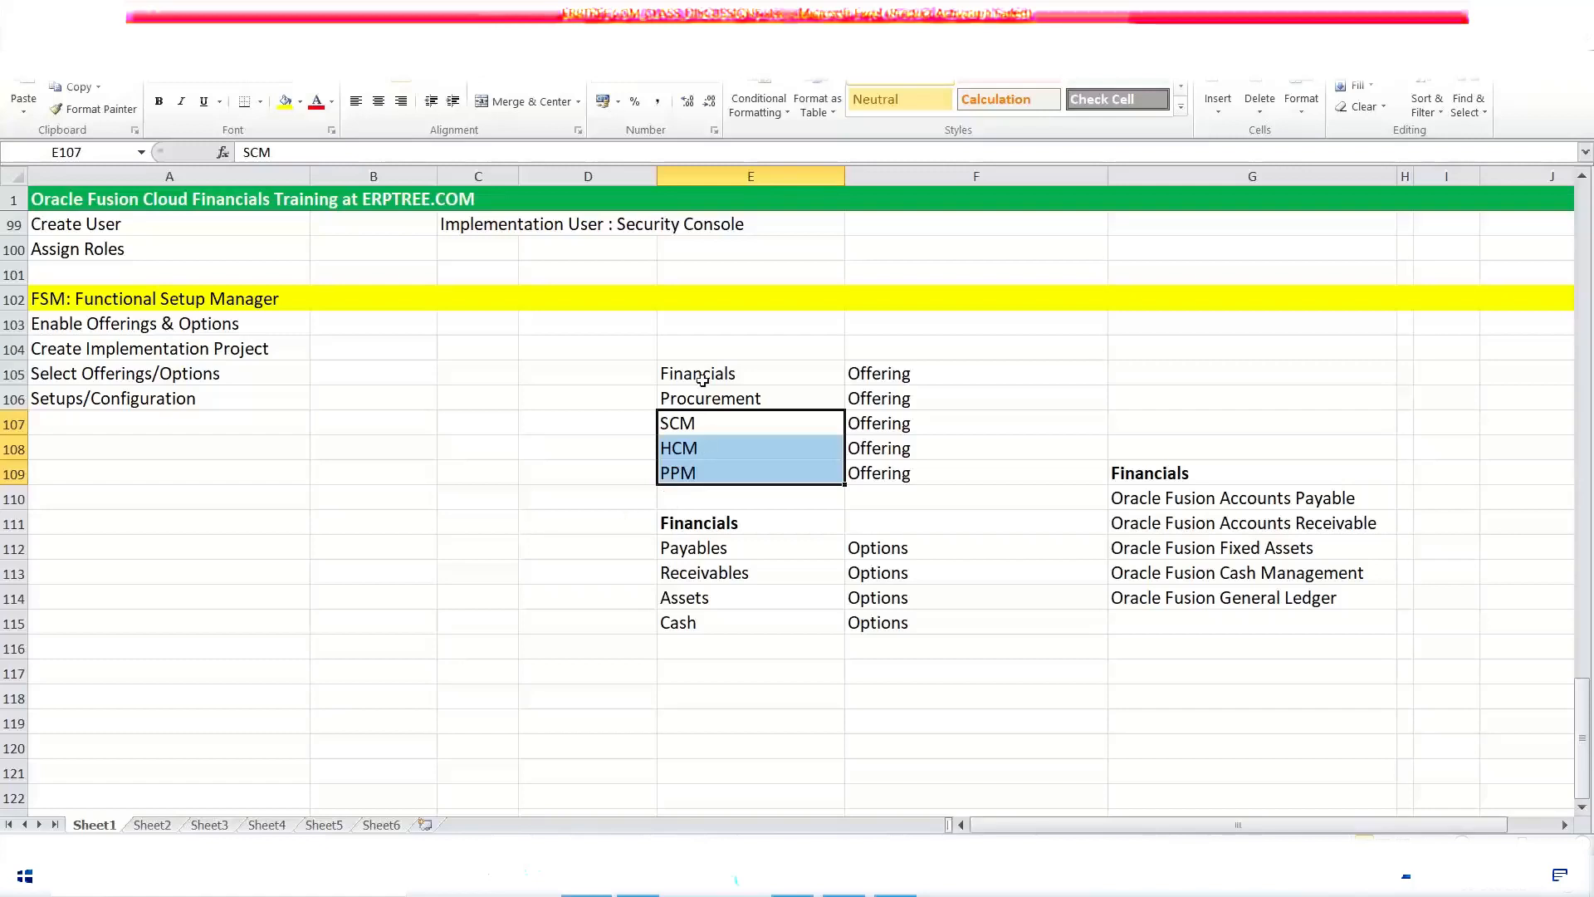
click(702, 381)
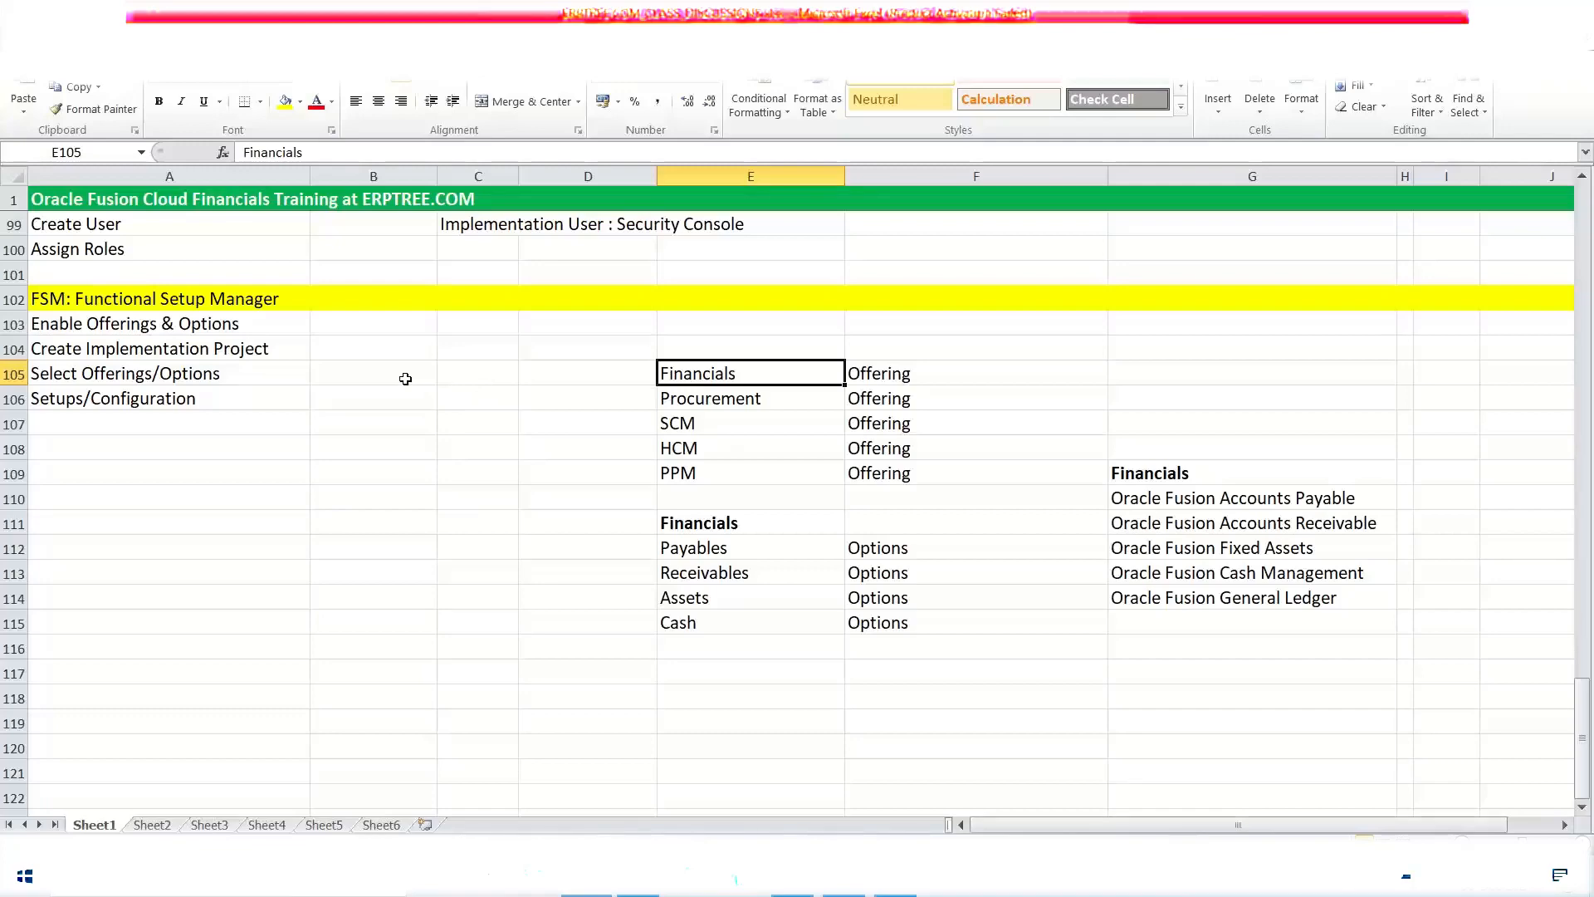
scroll(405, 379, up, 1)
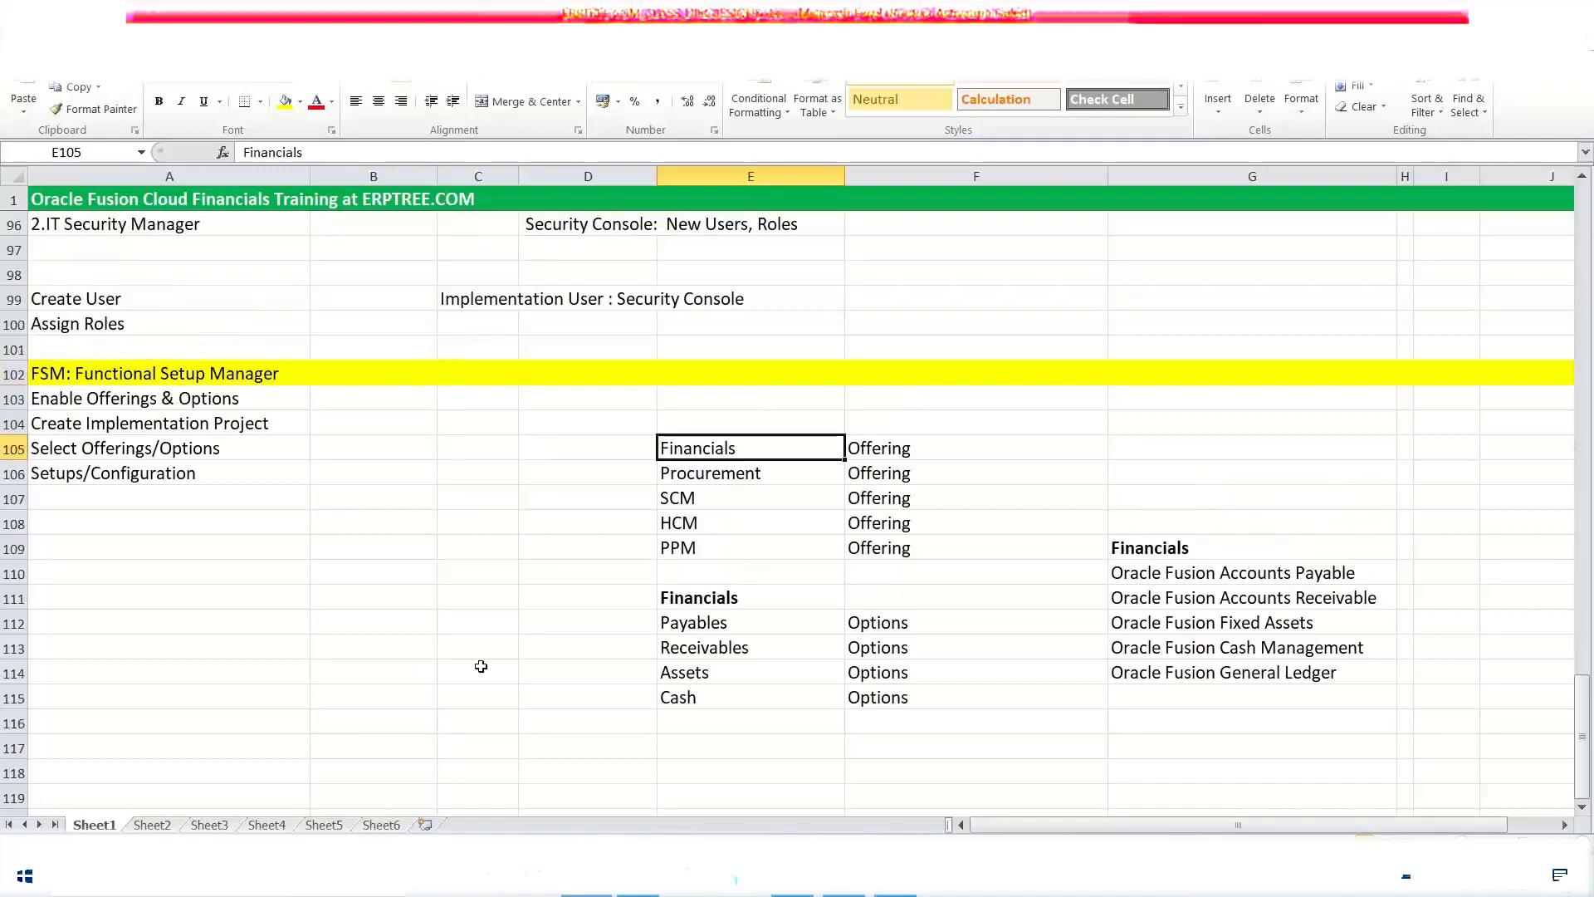
Step: Switch to Oracle's Implementation Projects overview and inspect the Completed, Not Started and In Progress slices of DLF's Assignments by Status chart
click(896, 878)
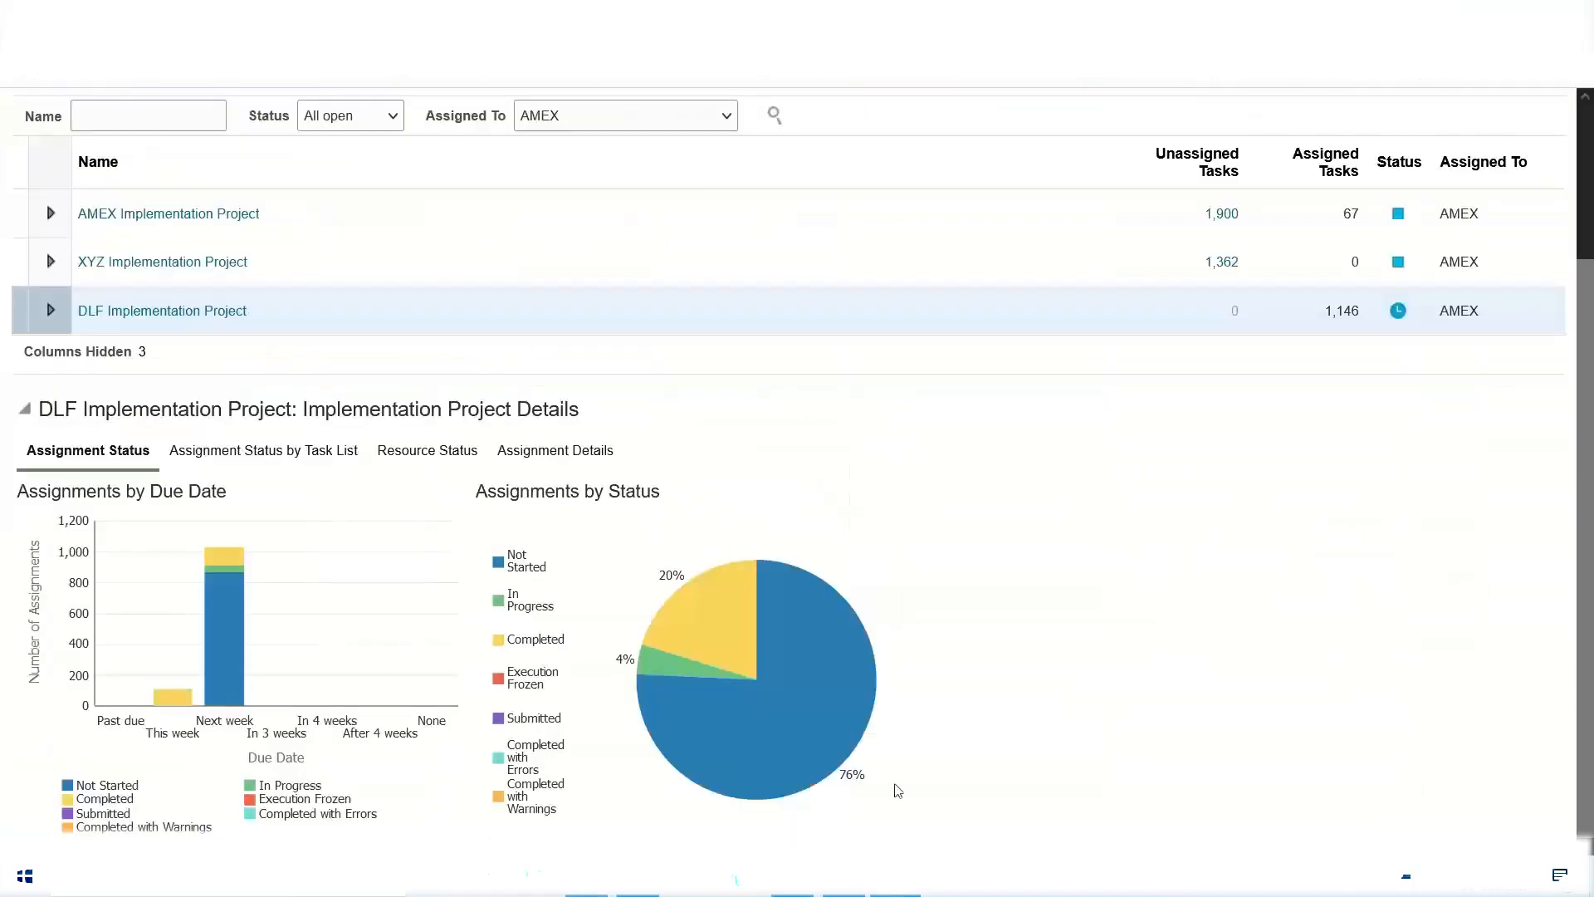
mouse_move(705, 612)
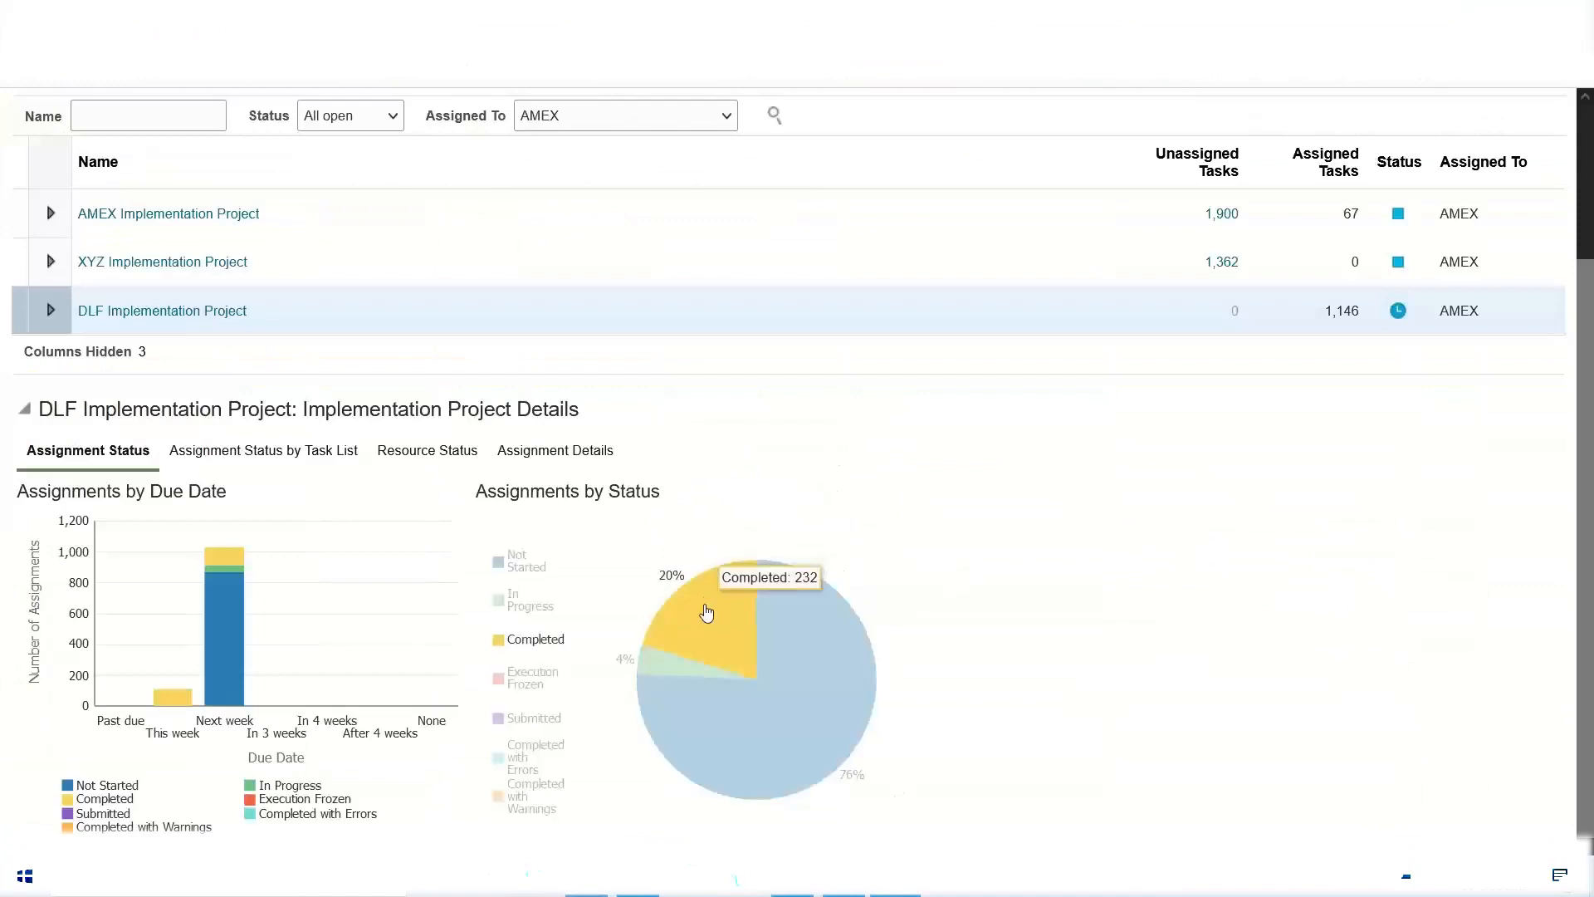
mouse_move(771, 611)
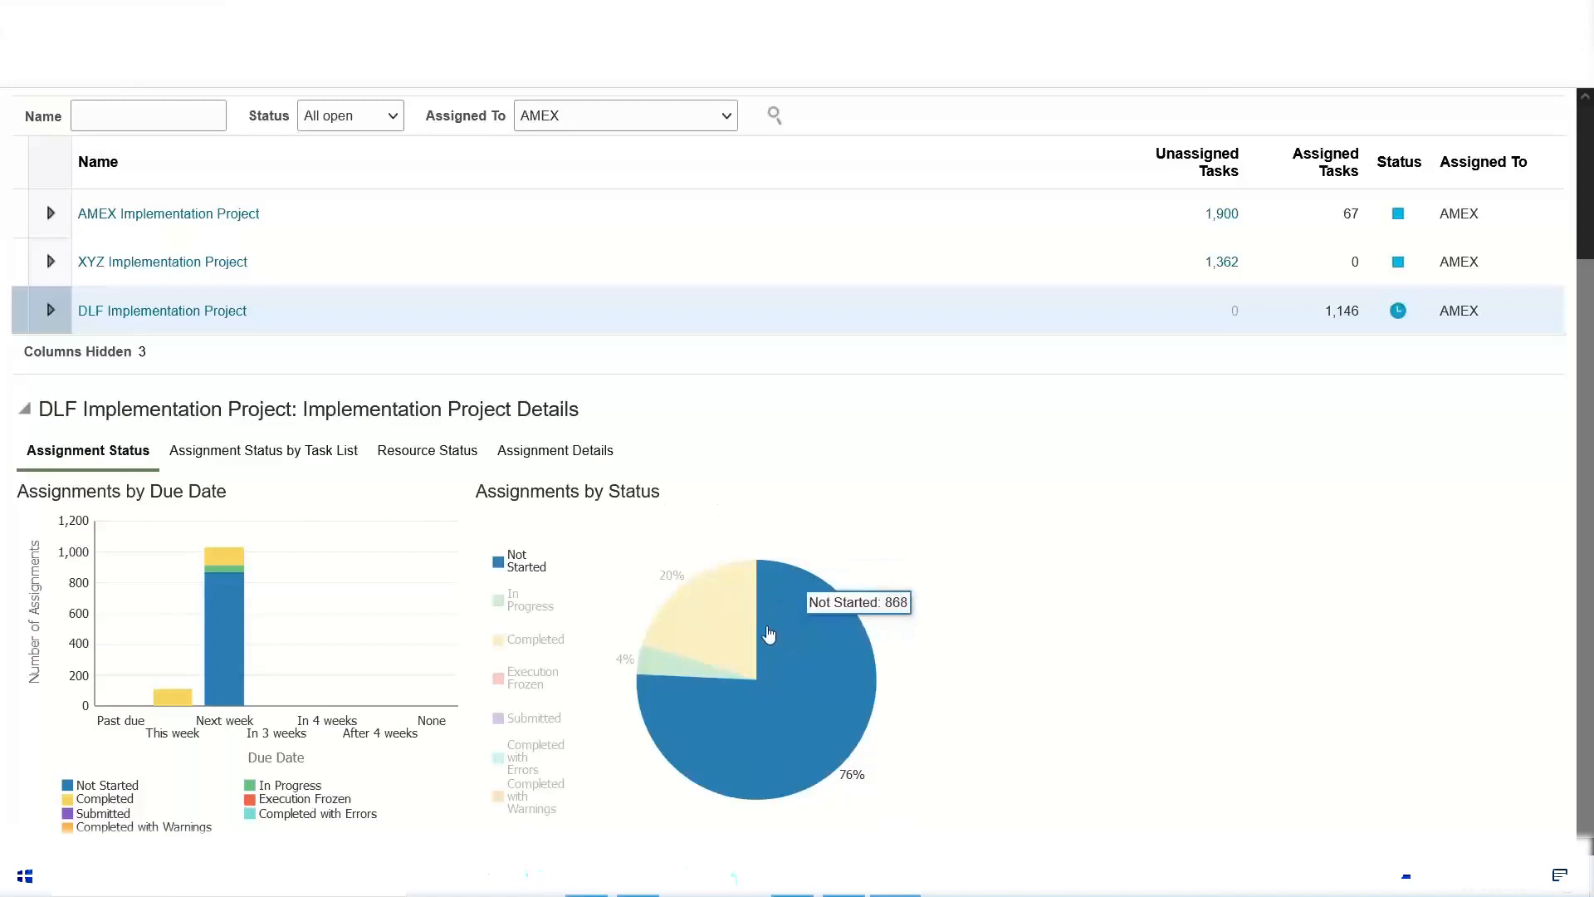
mouse_move(651, 679)
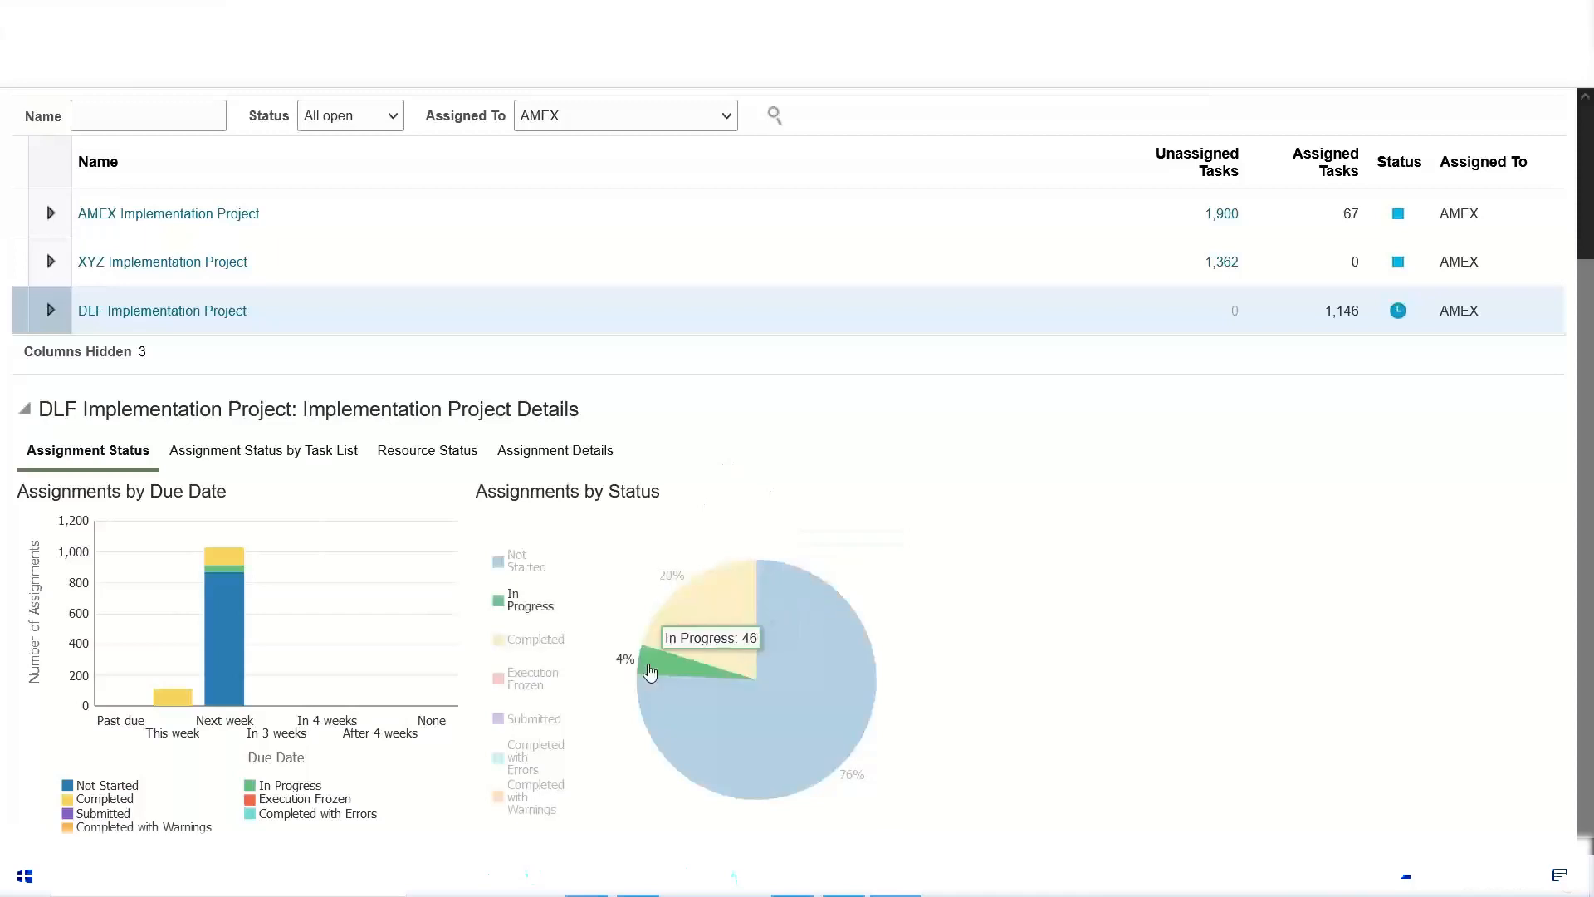
mouse_move(216, 677)
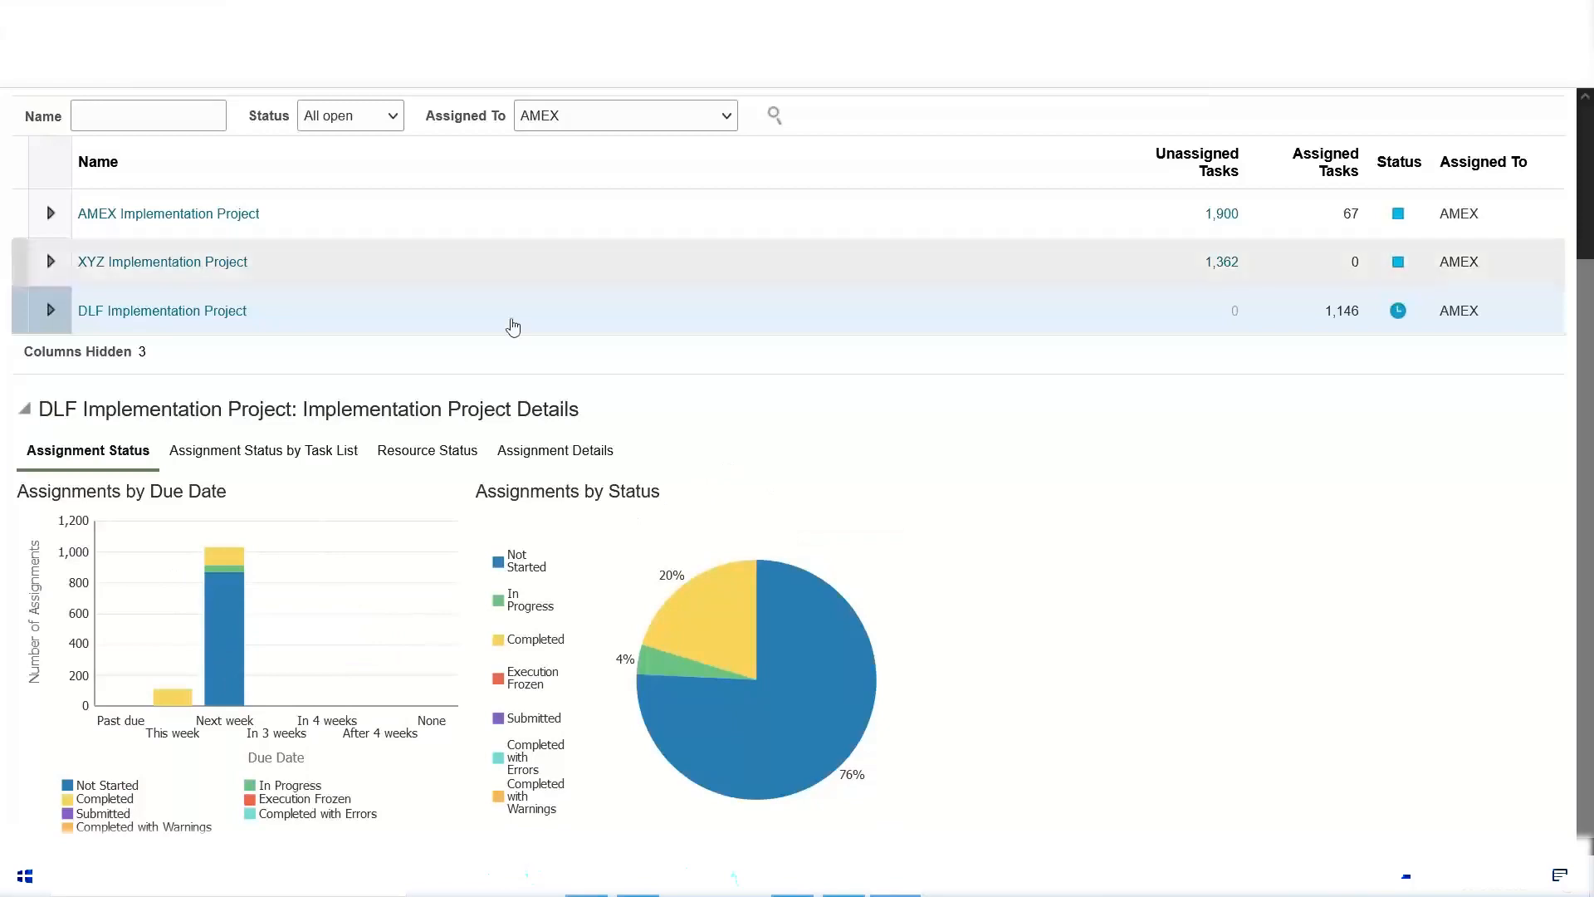
Step: Open the DLF Implementation Project and set the Define Expenses Configuration task list's status to In Progress
click(157, 311)
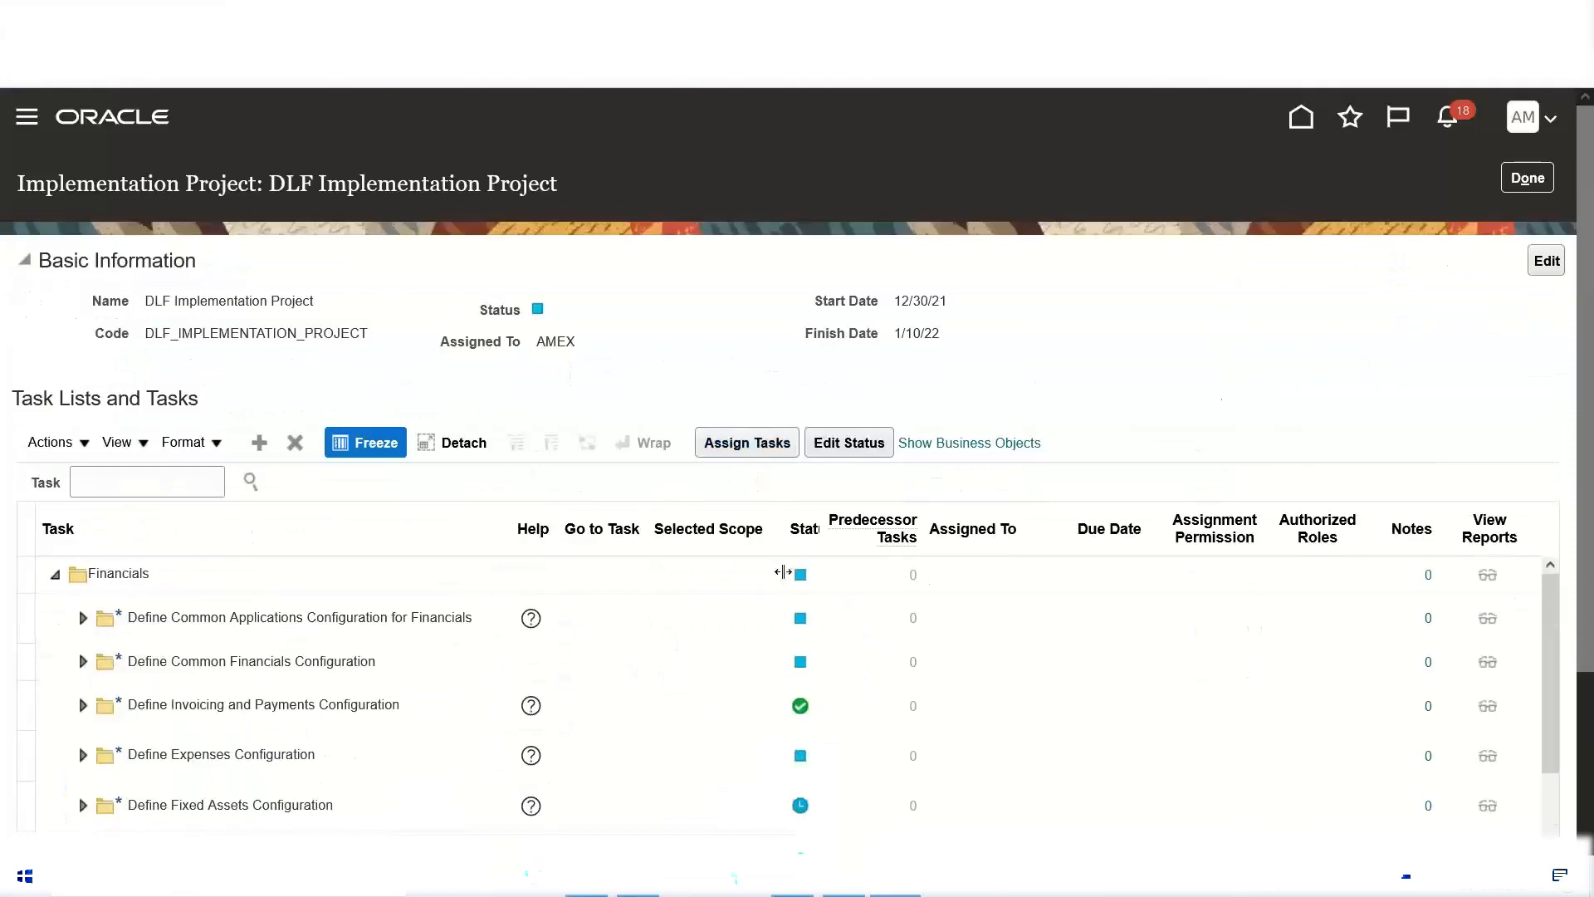
scroll(858, 463, down, 3)
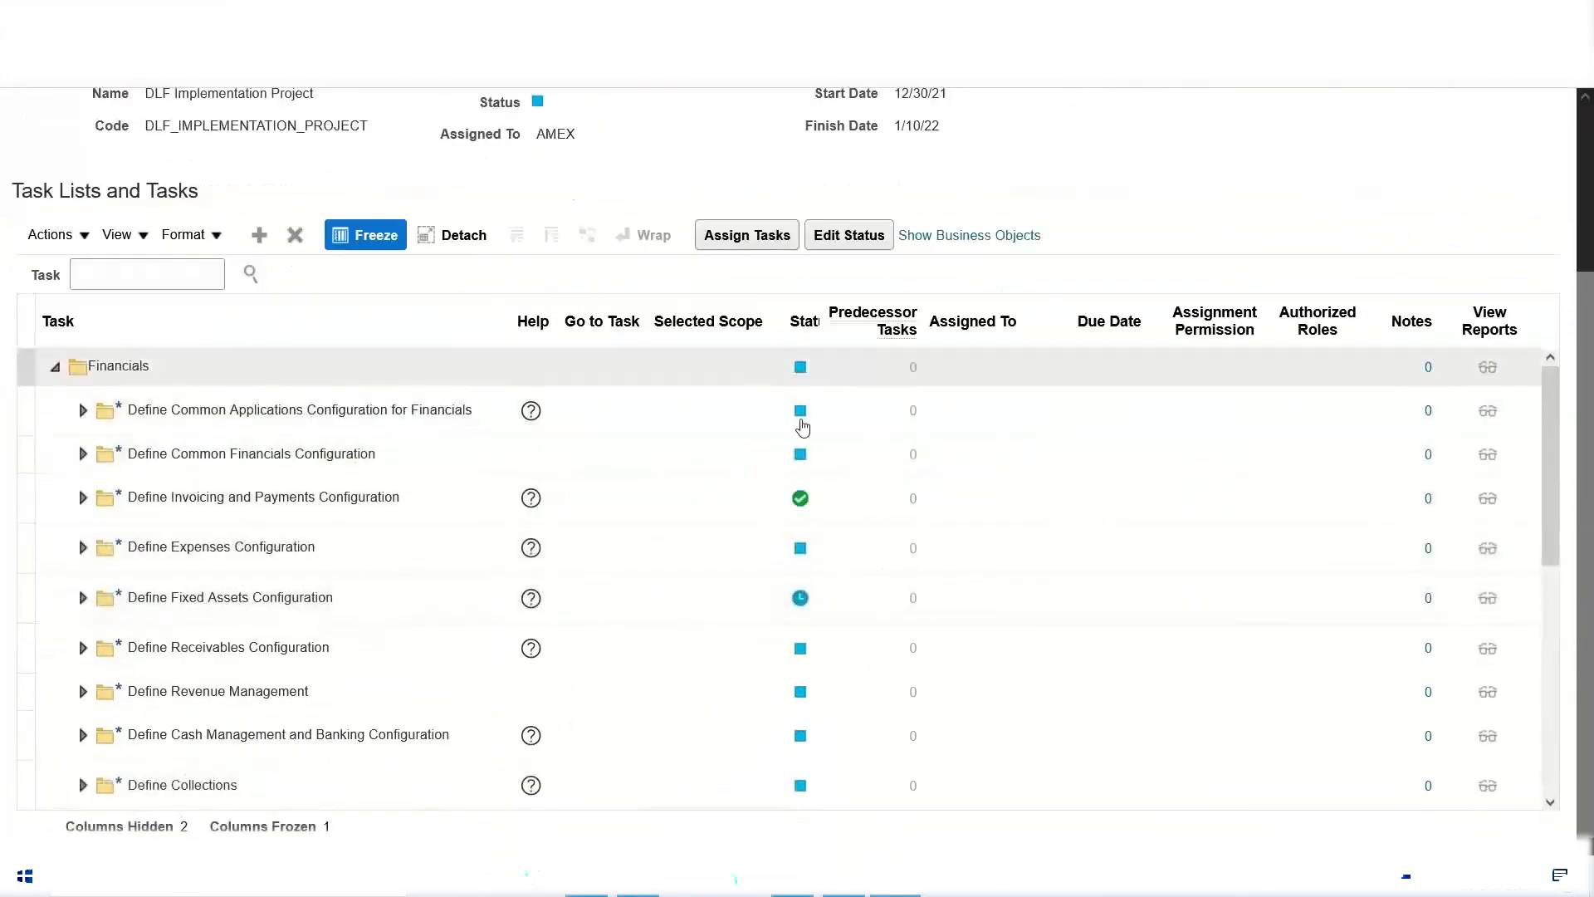
click(799, 553)
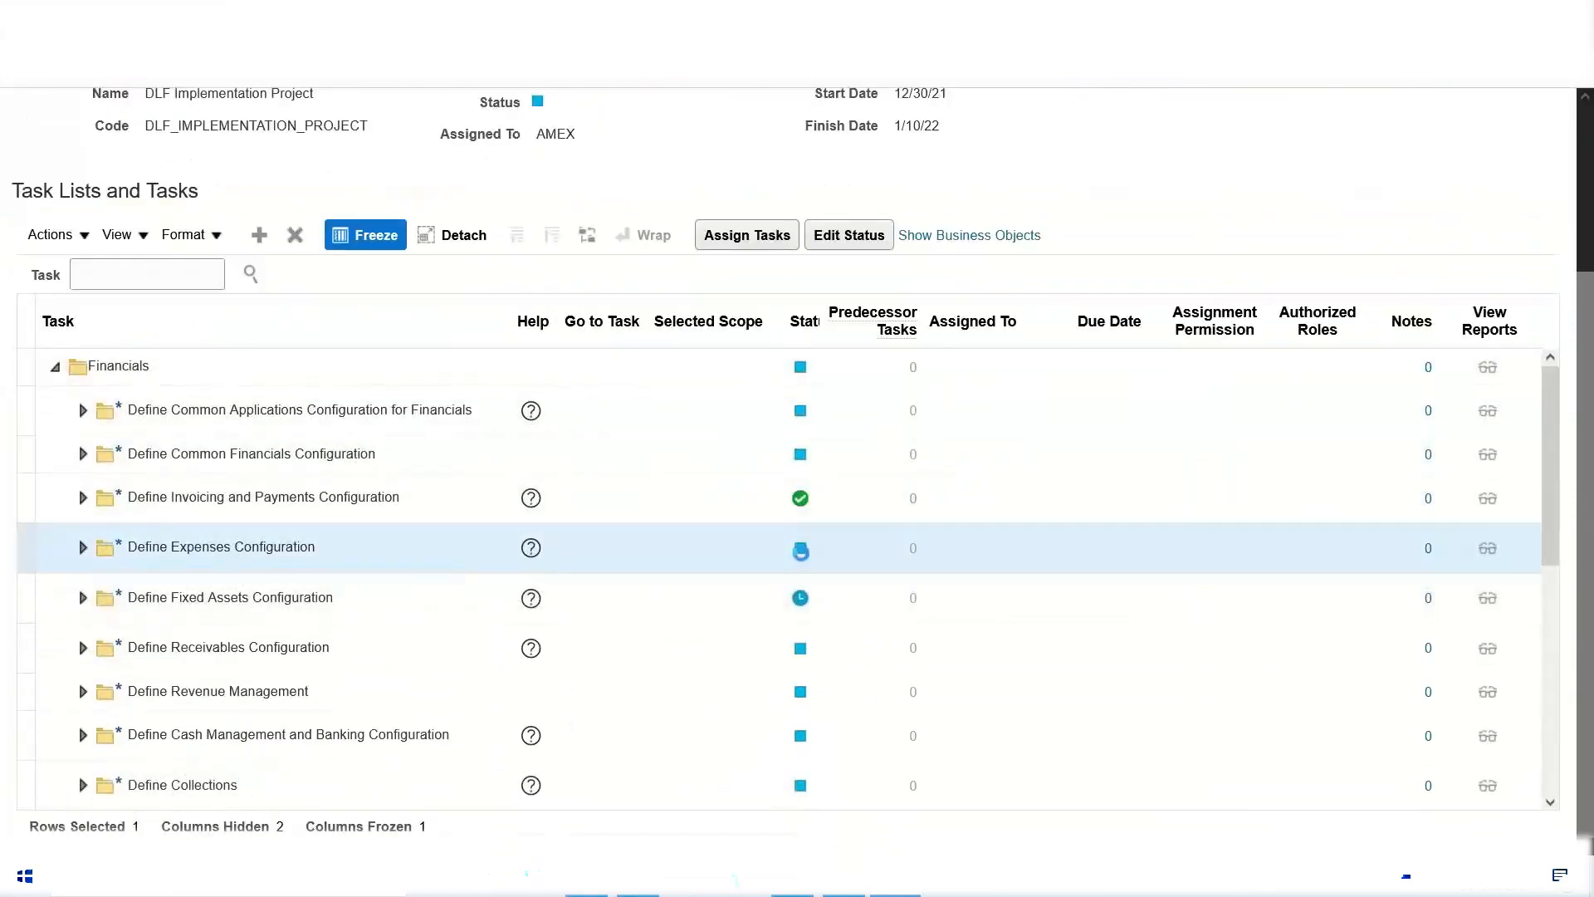
click(802, 546)
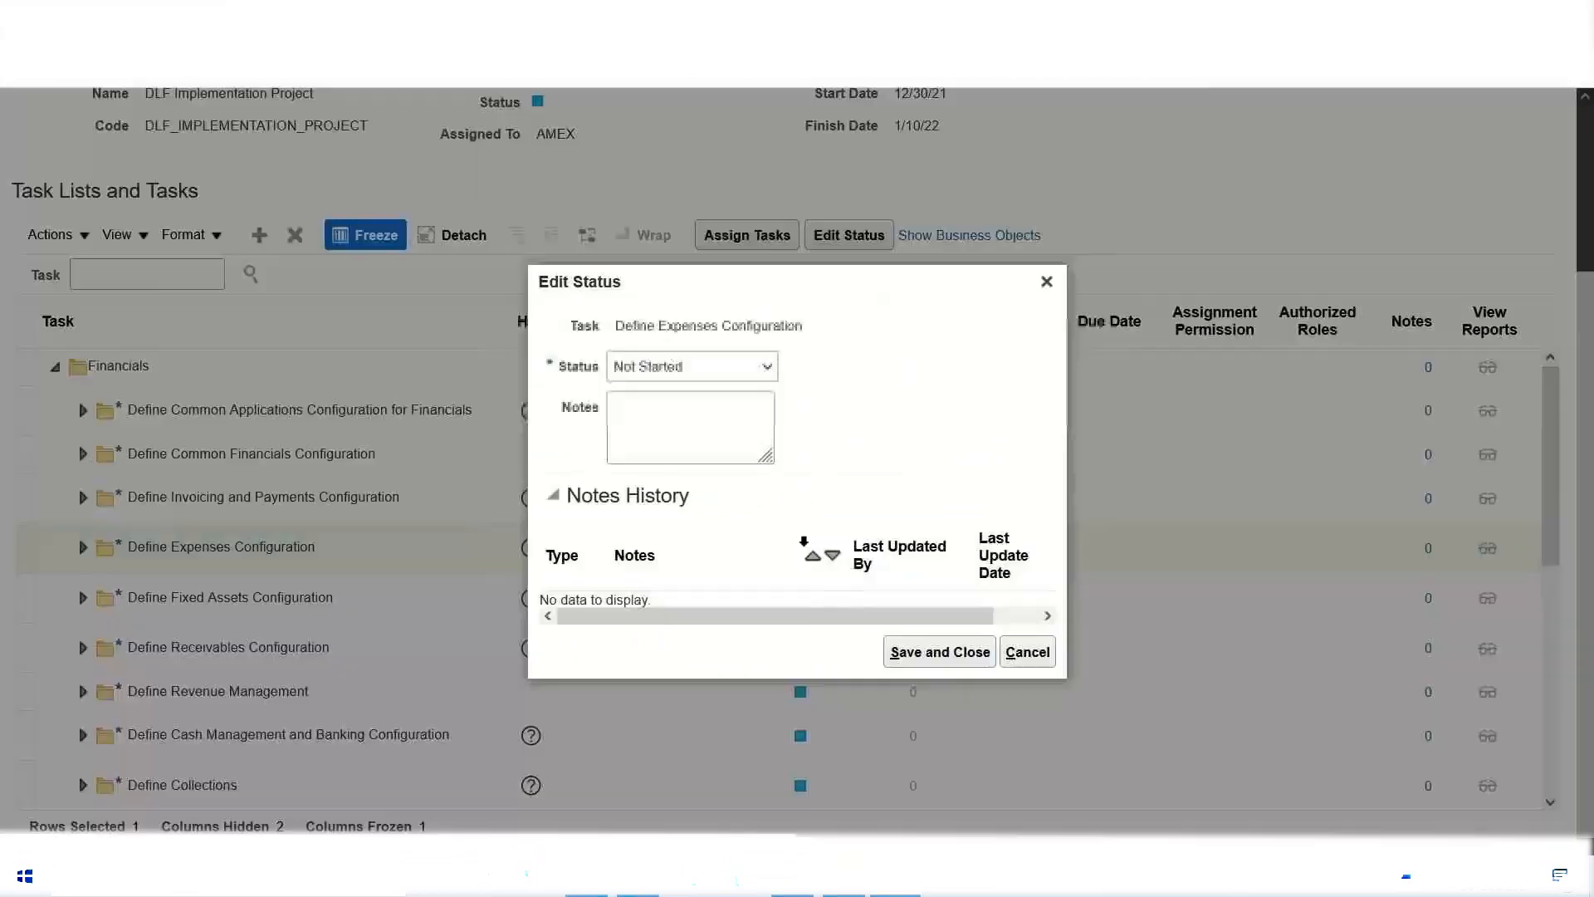
click(767, 367)
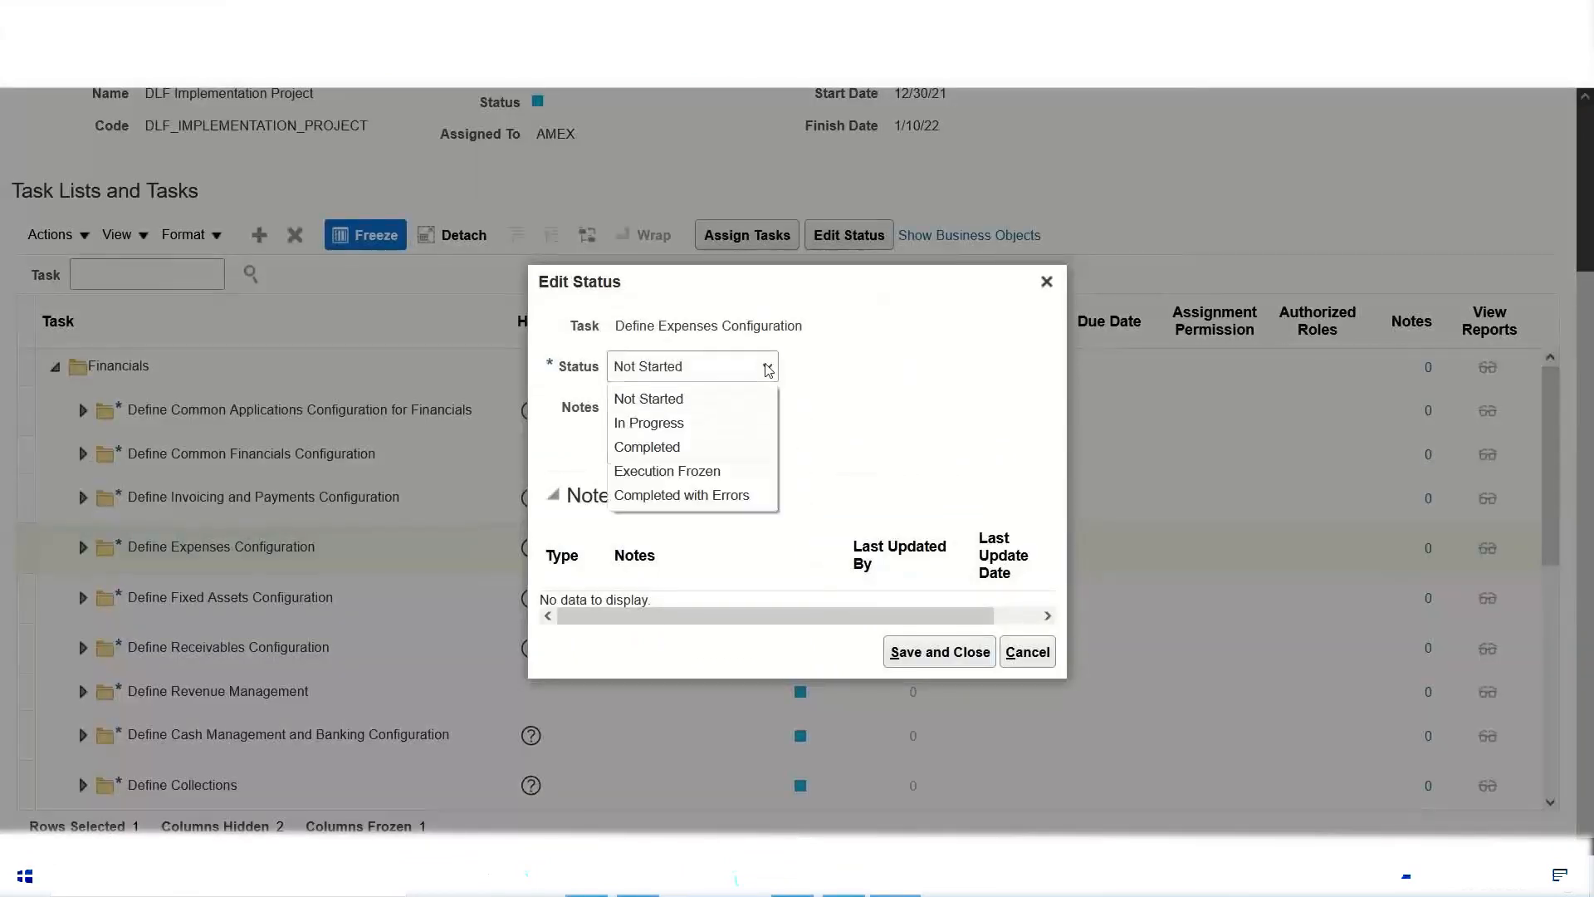
click(712, 423)
click(925, 652)
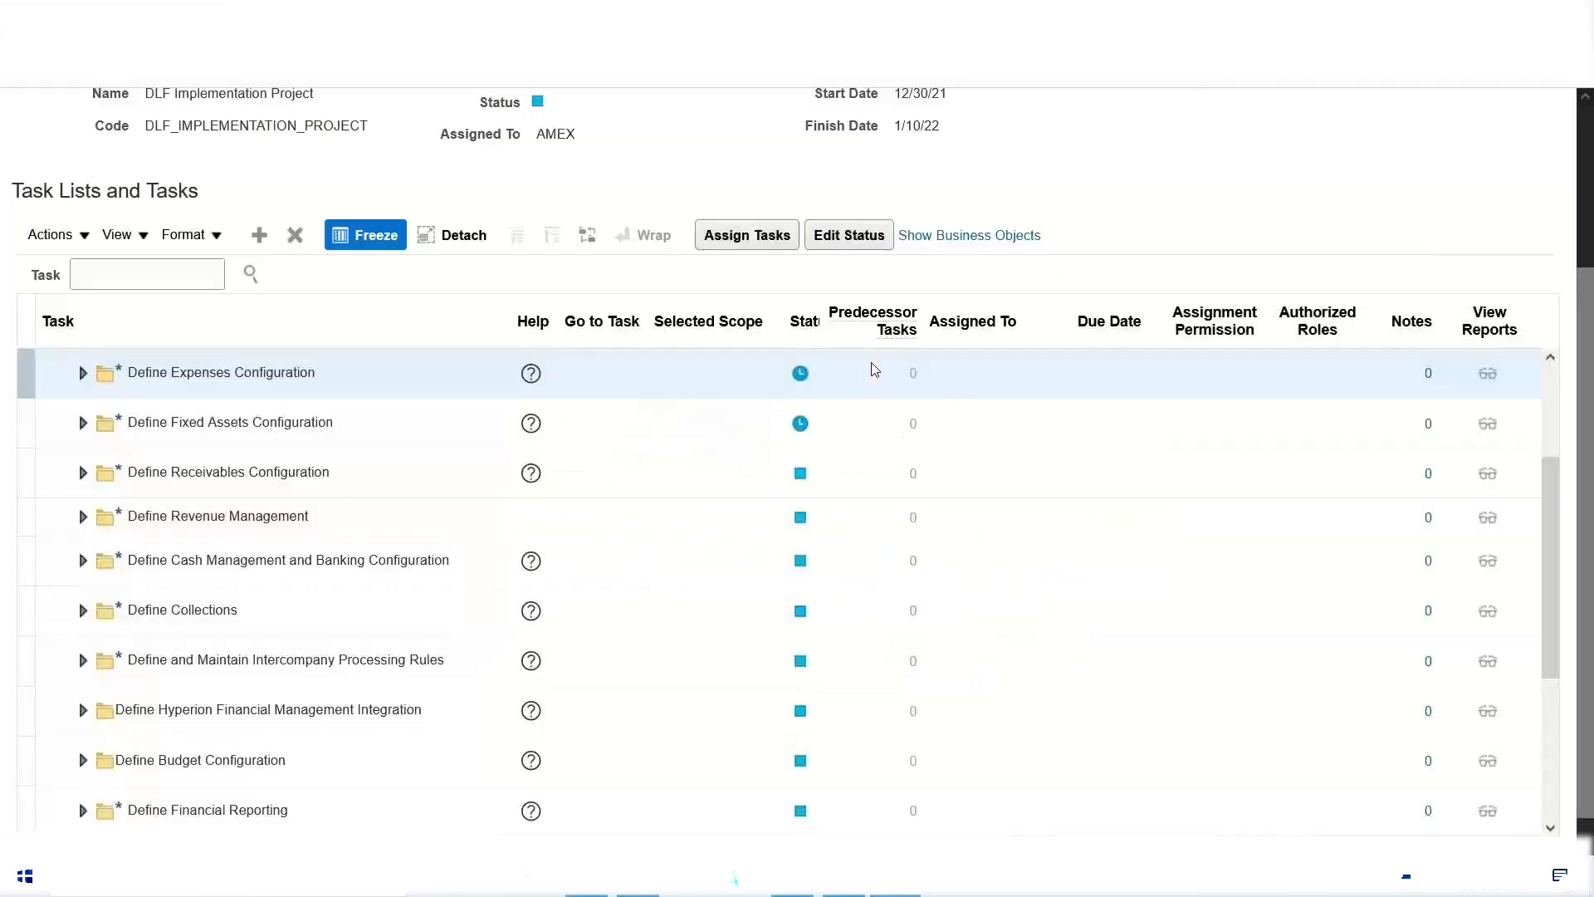
Step: Set the status of the top-level Financials task list to Completed and save it
scroll(479, 433, up, 5)
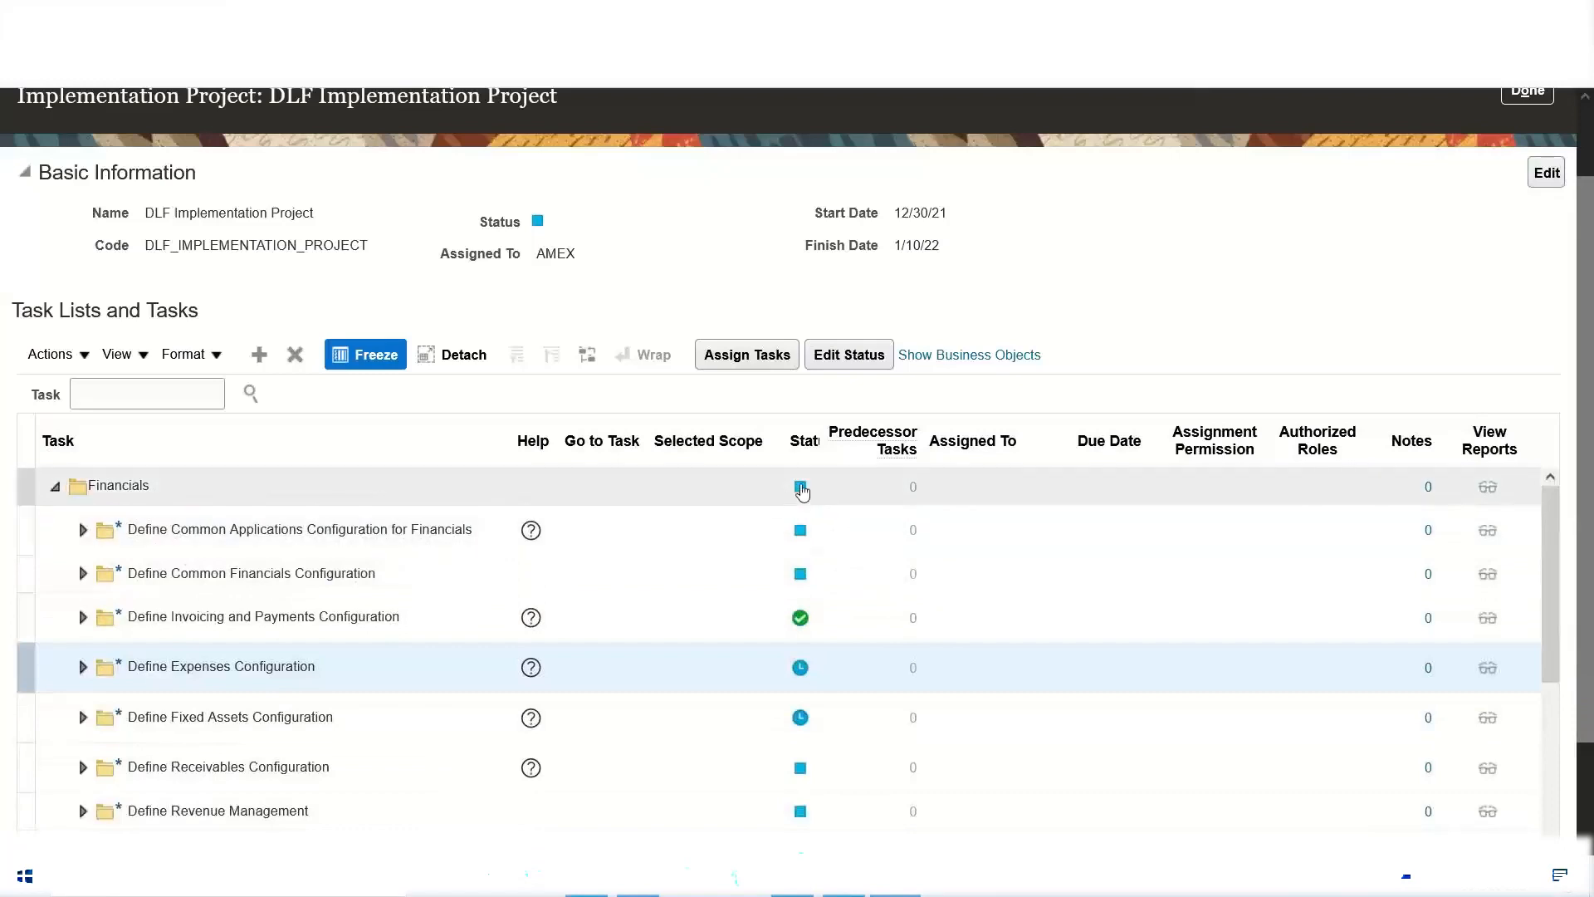
click(802, 492)
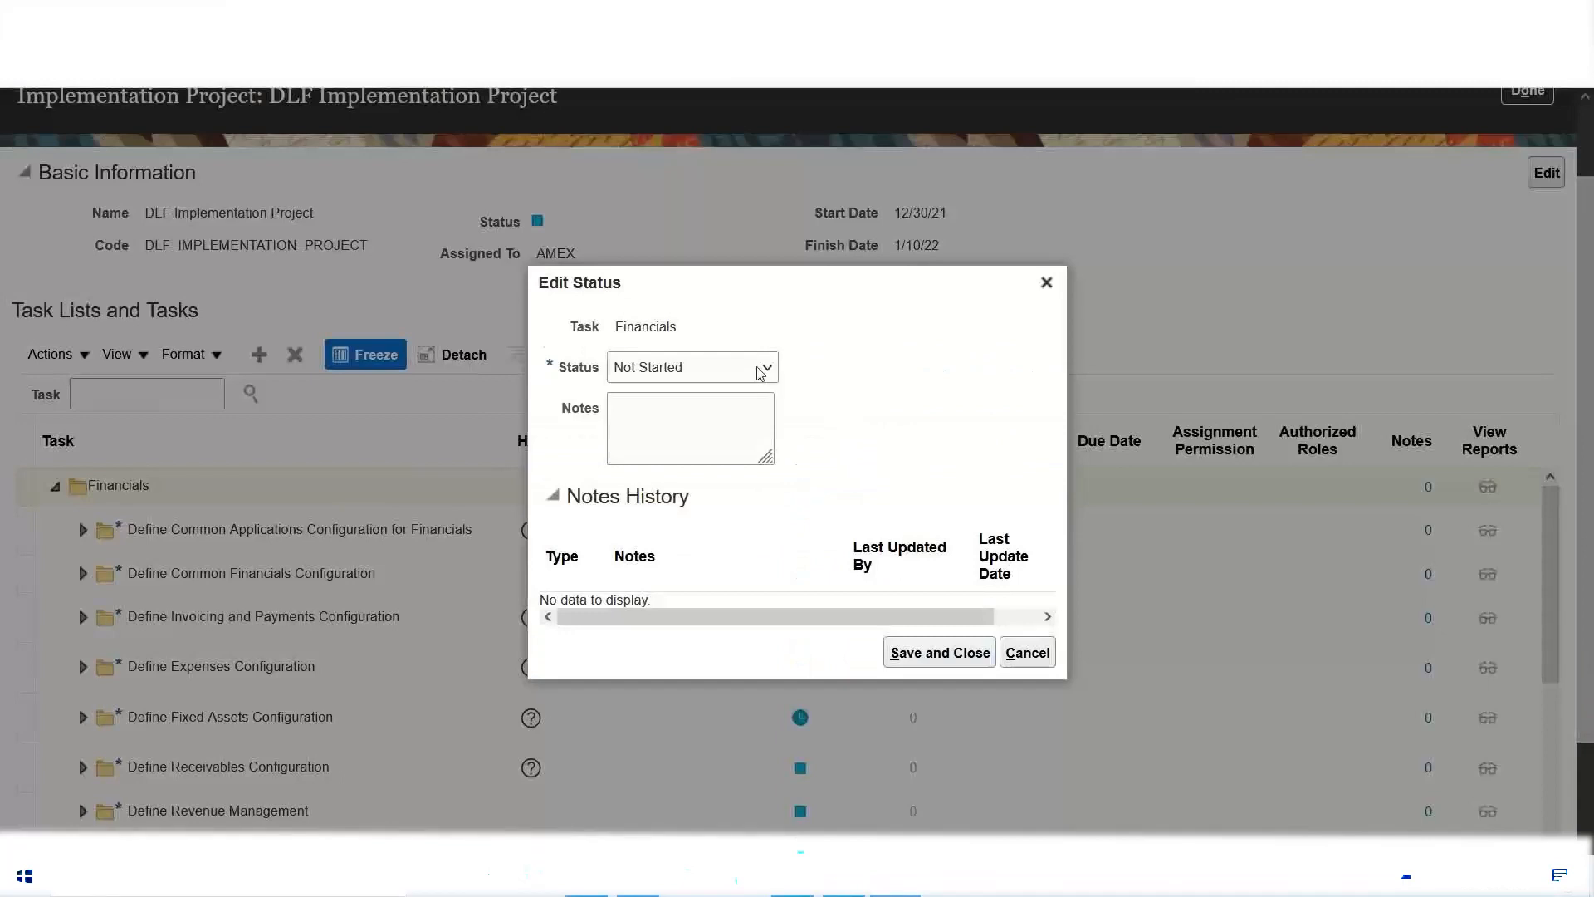
click(758, 373)
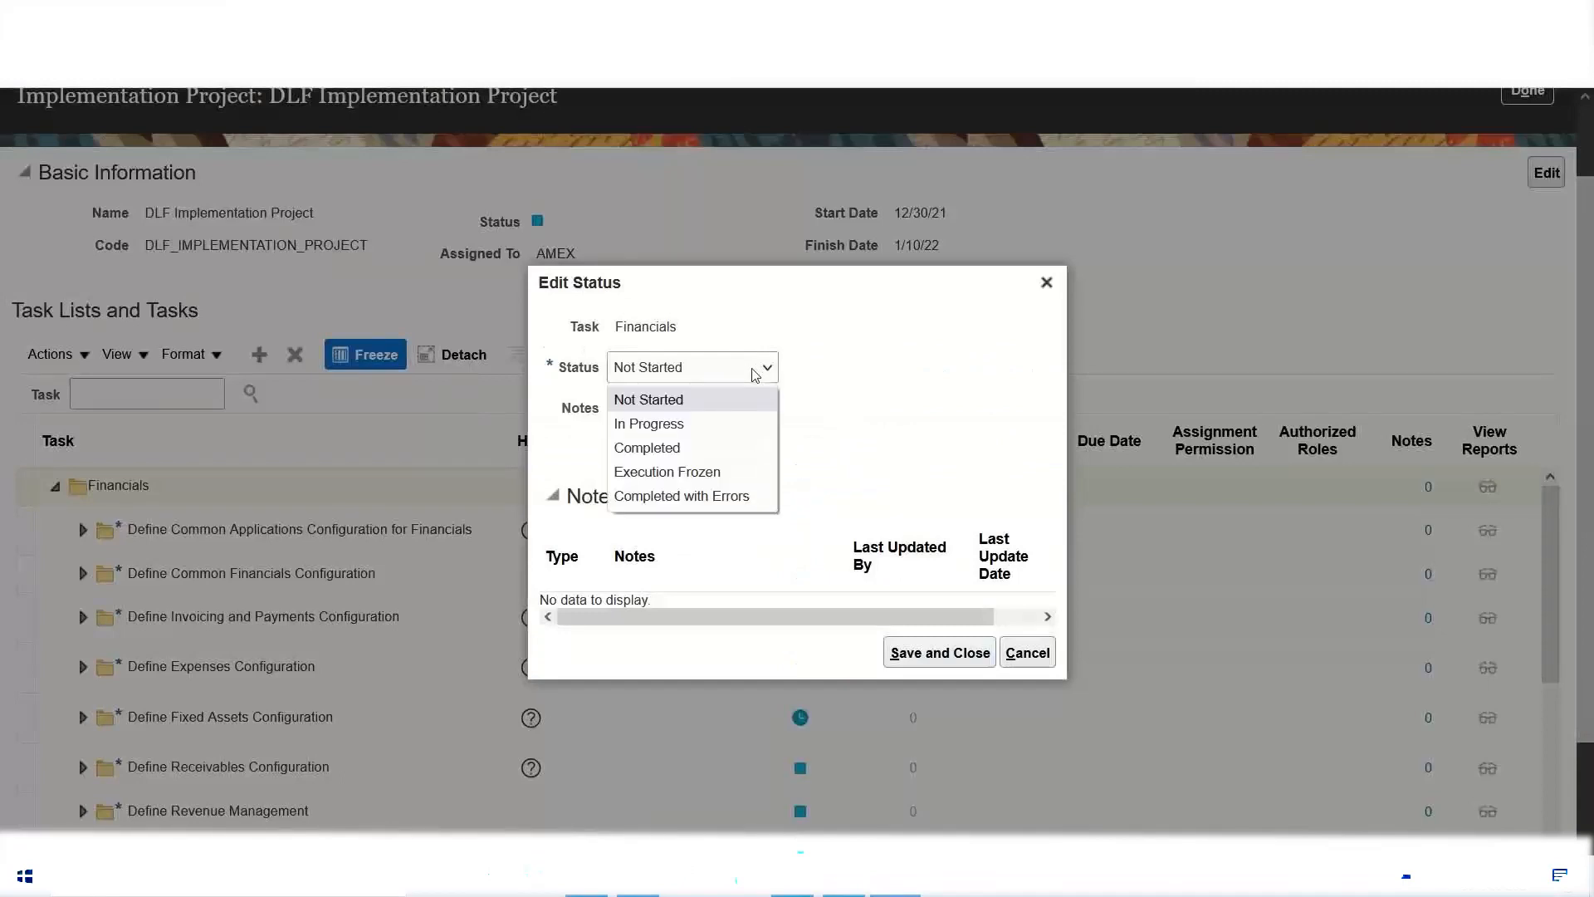
click(704, 447)
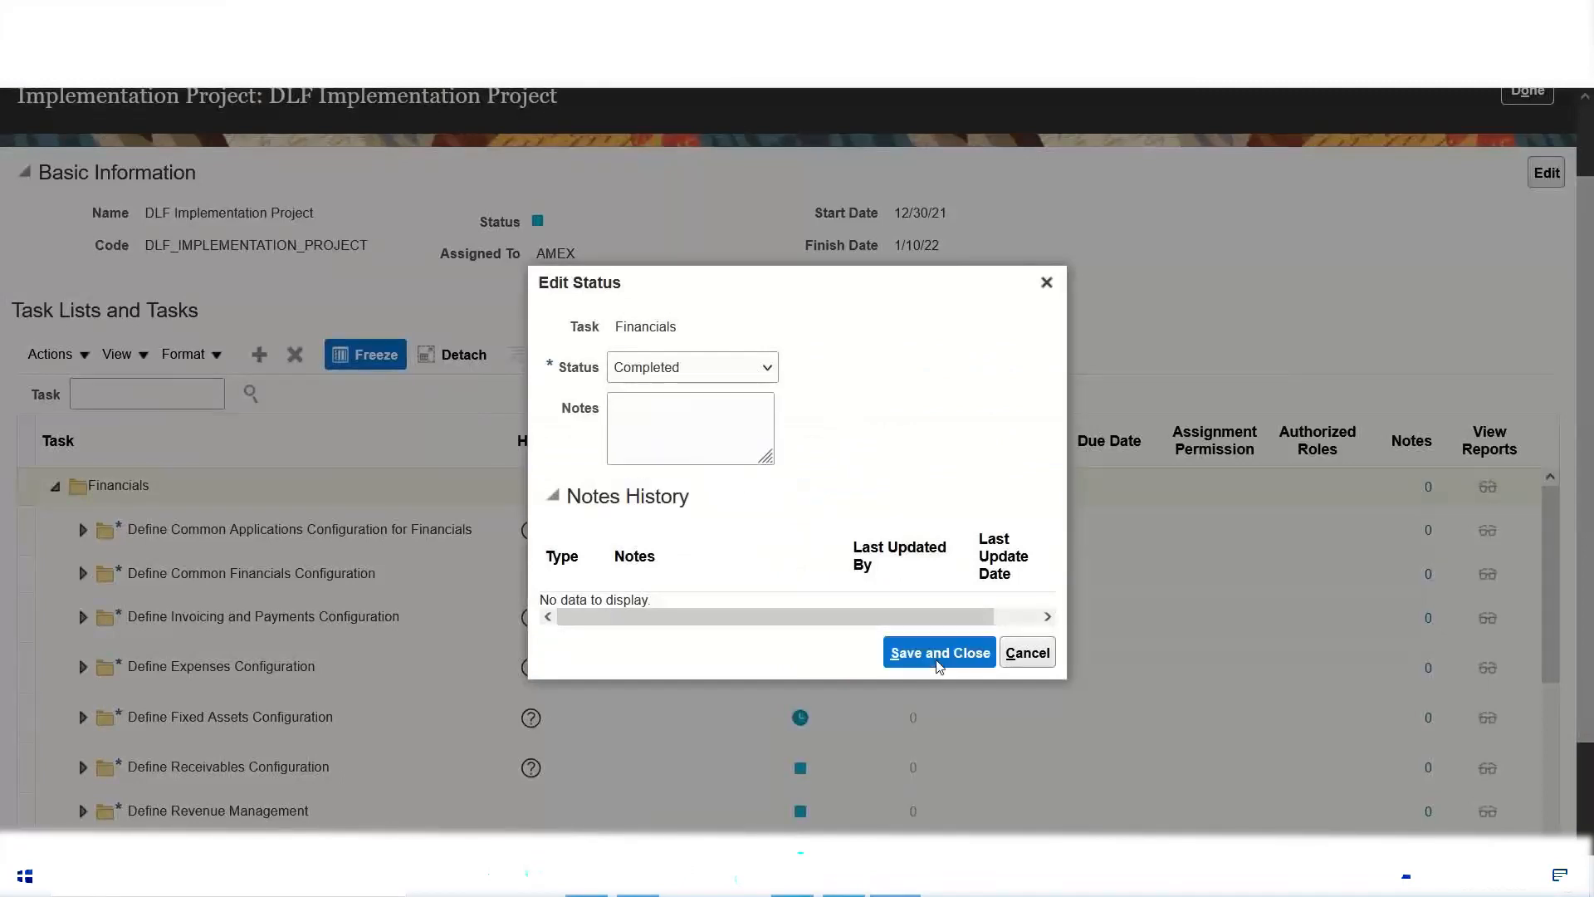
click(939, 656)
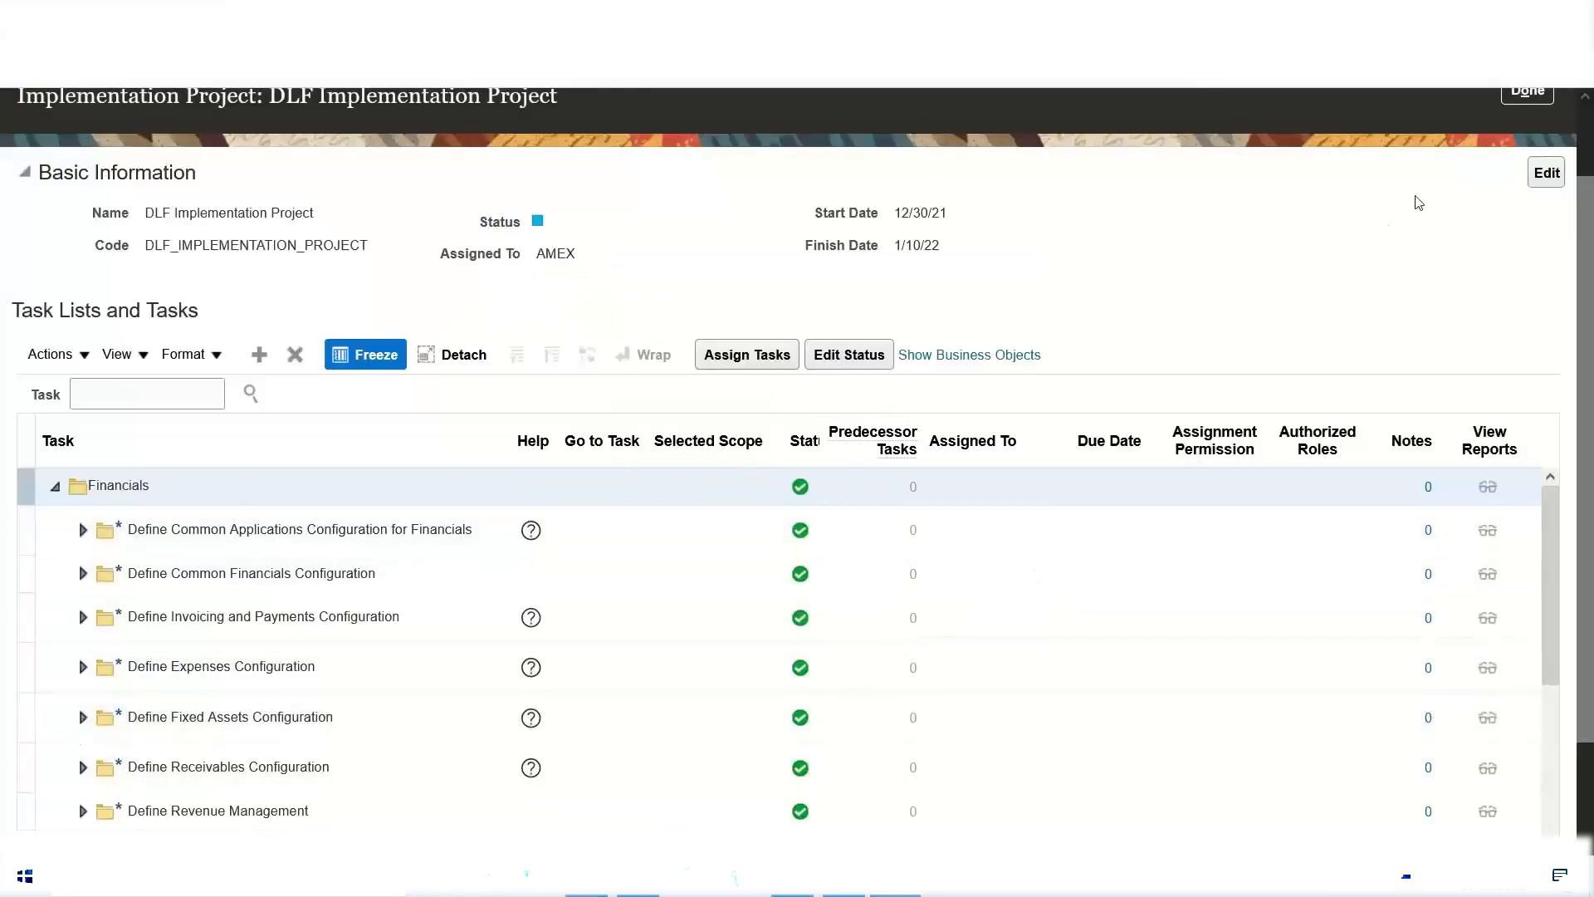
Step: Return to the projects overview, recheck the DLF project's status on its own page, and review its assignment status charts
scroll(1468, 233, up, 1)
click(1530, 183)
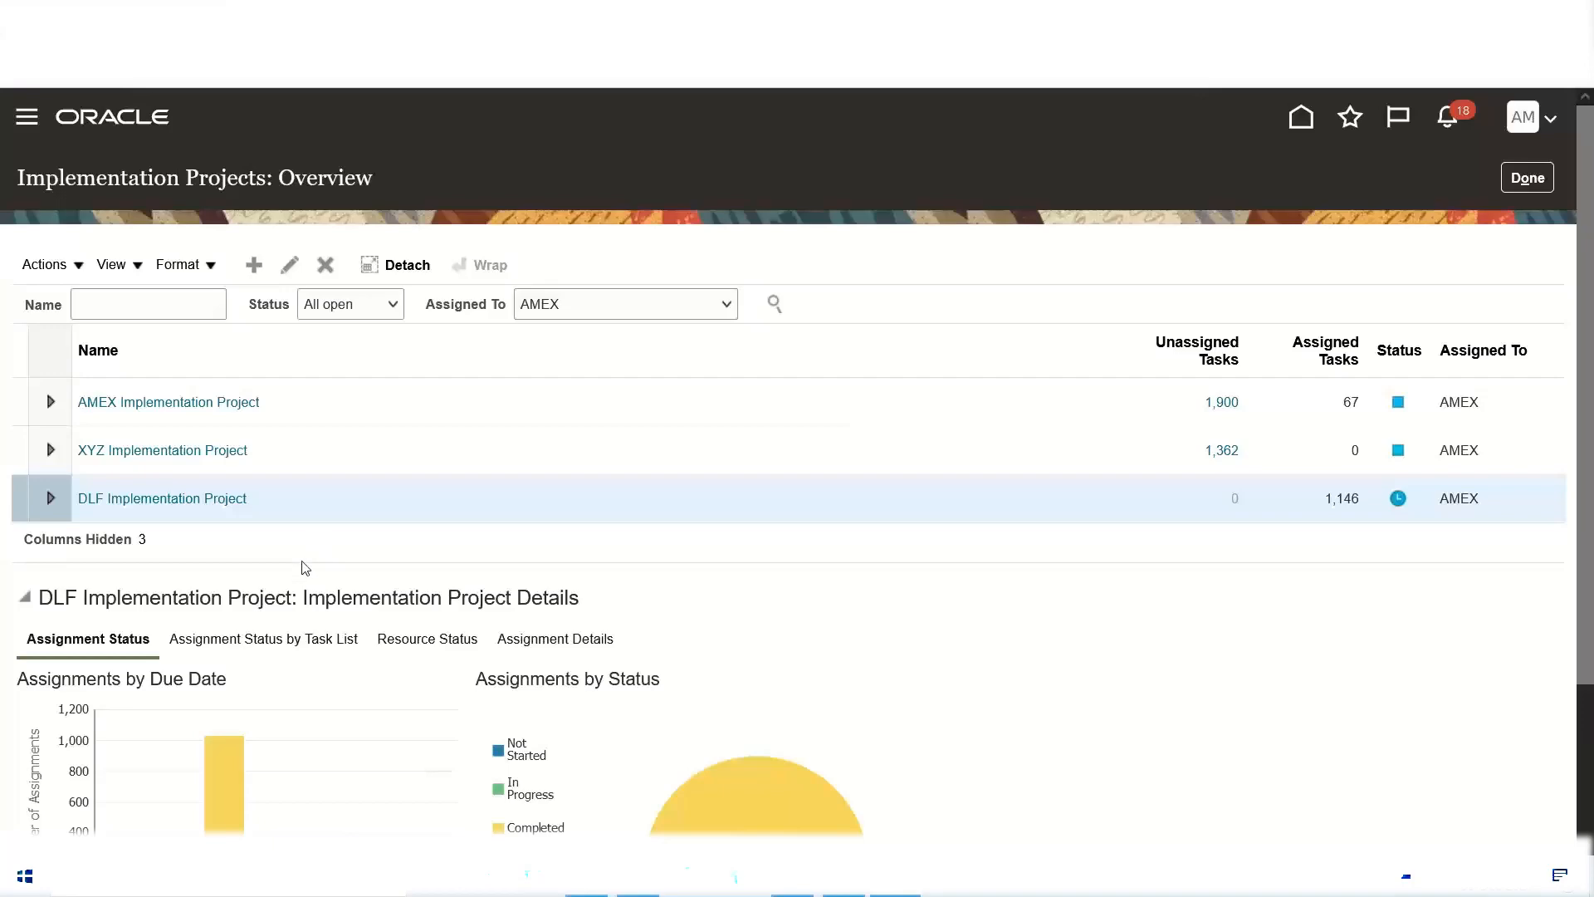
click(230, 501)
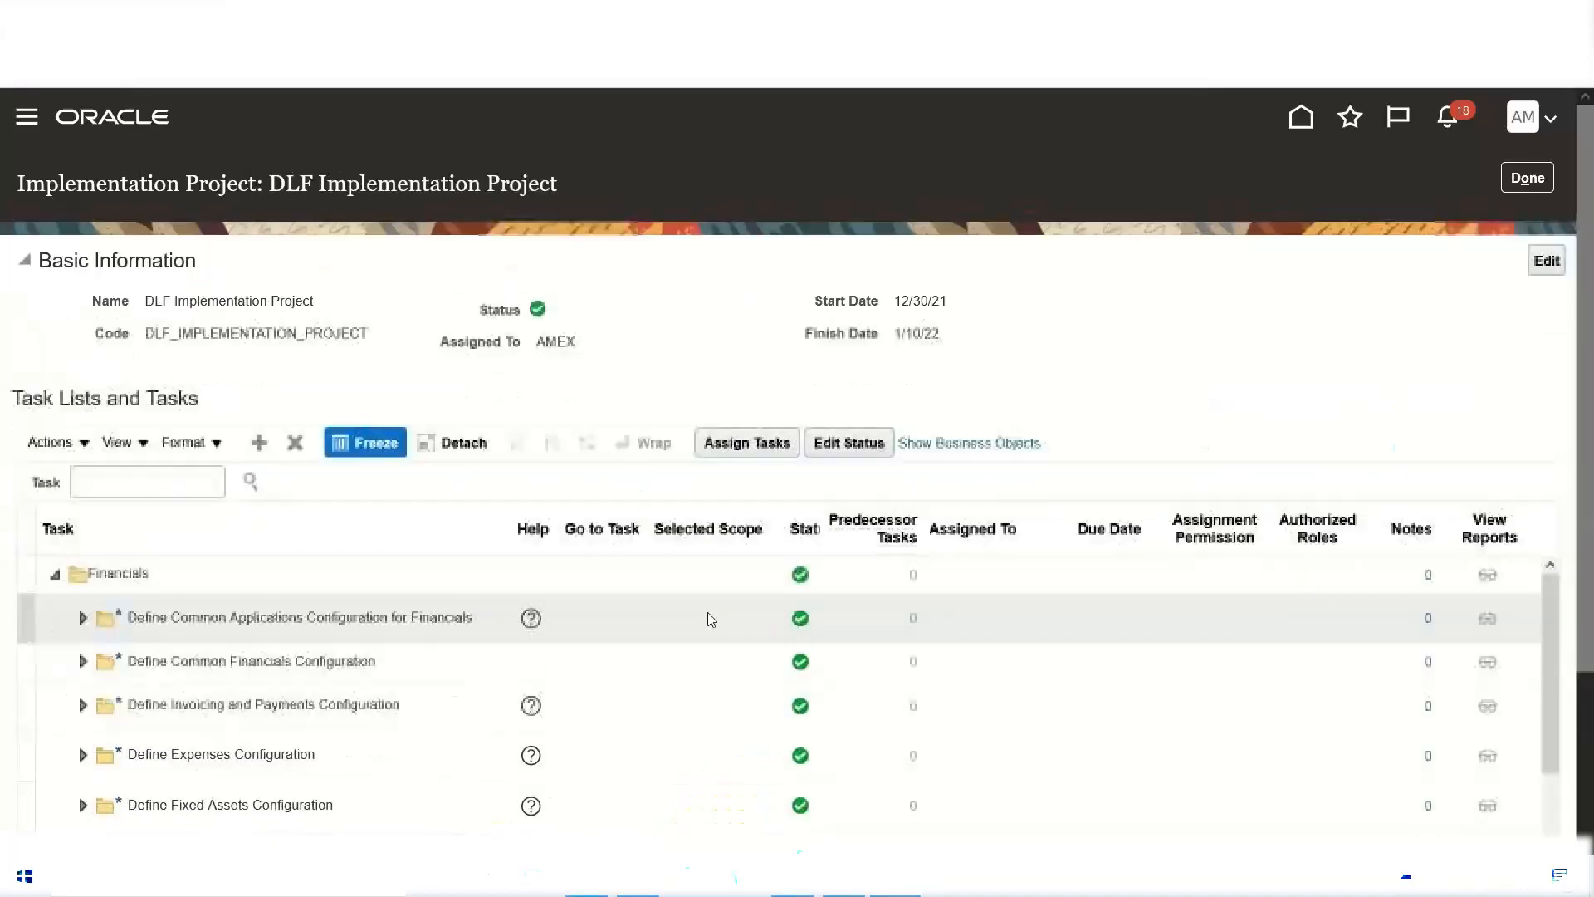
click(1539, 177)
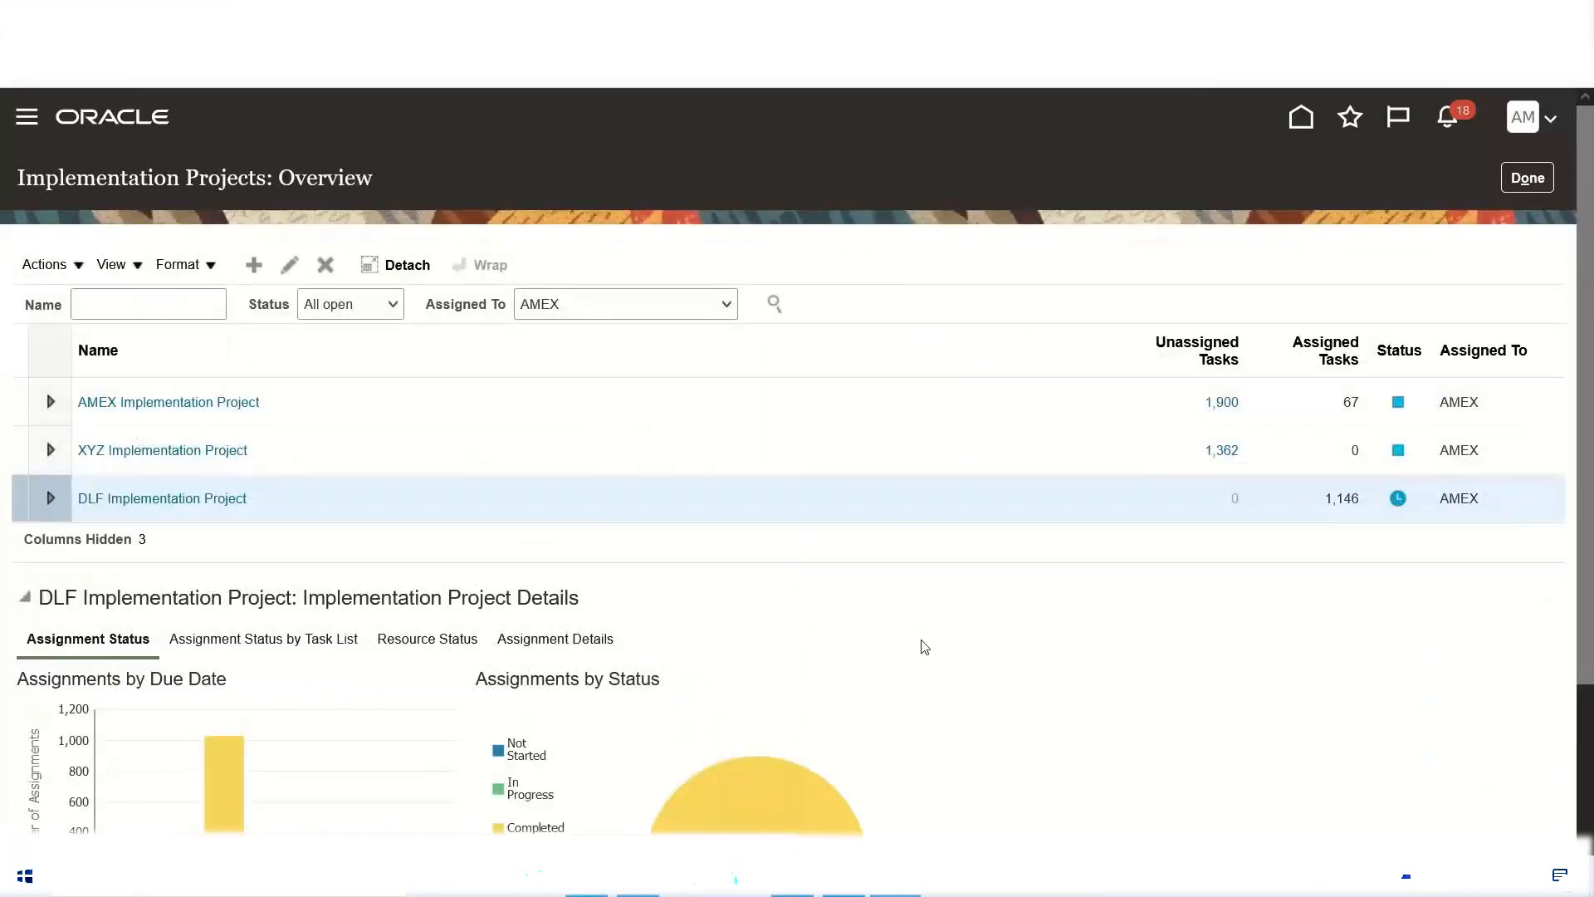
scroll(913, 581, down, 2)
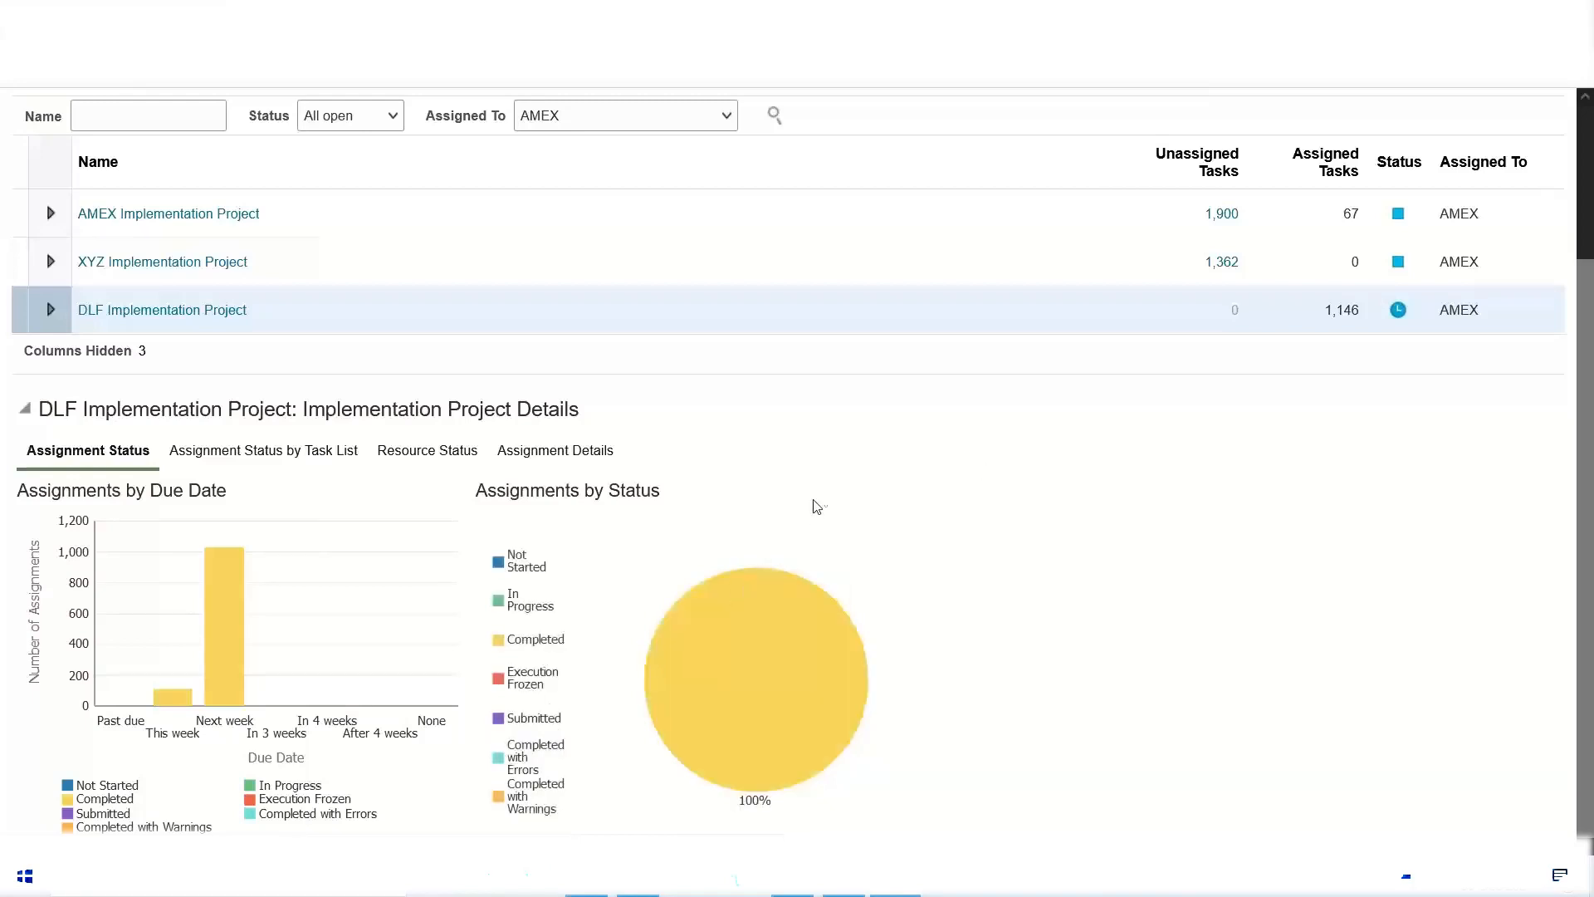
scroll(811, 519, up, 2)
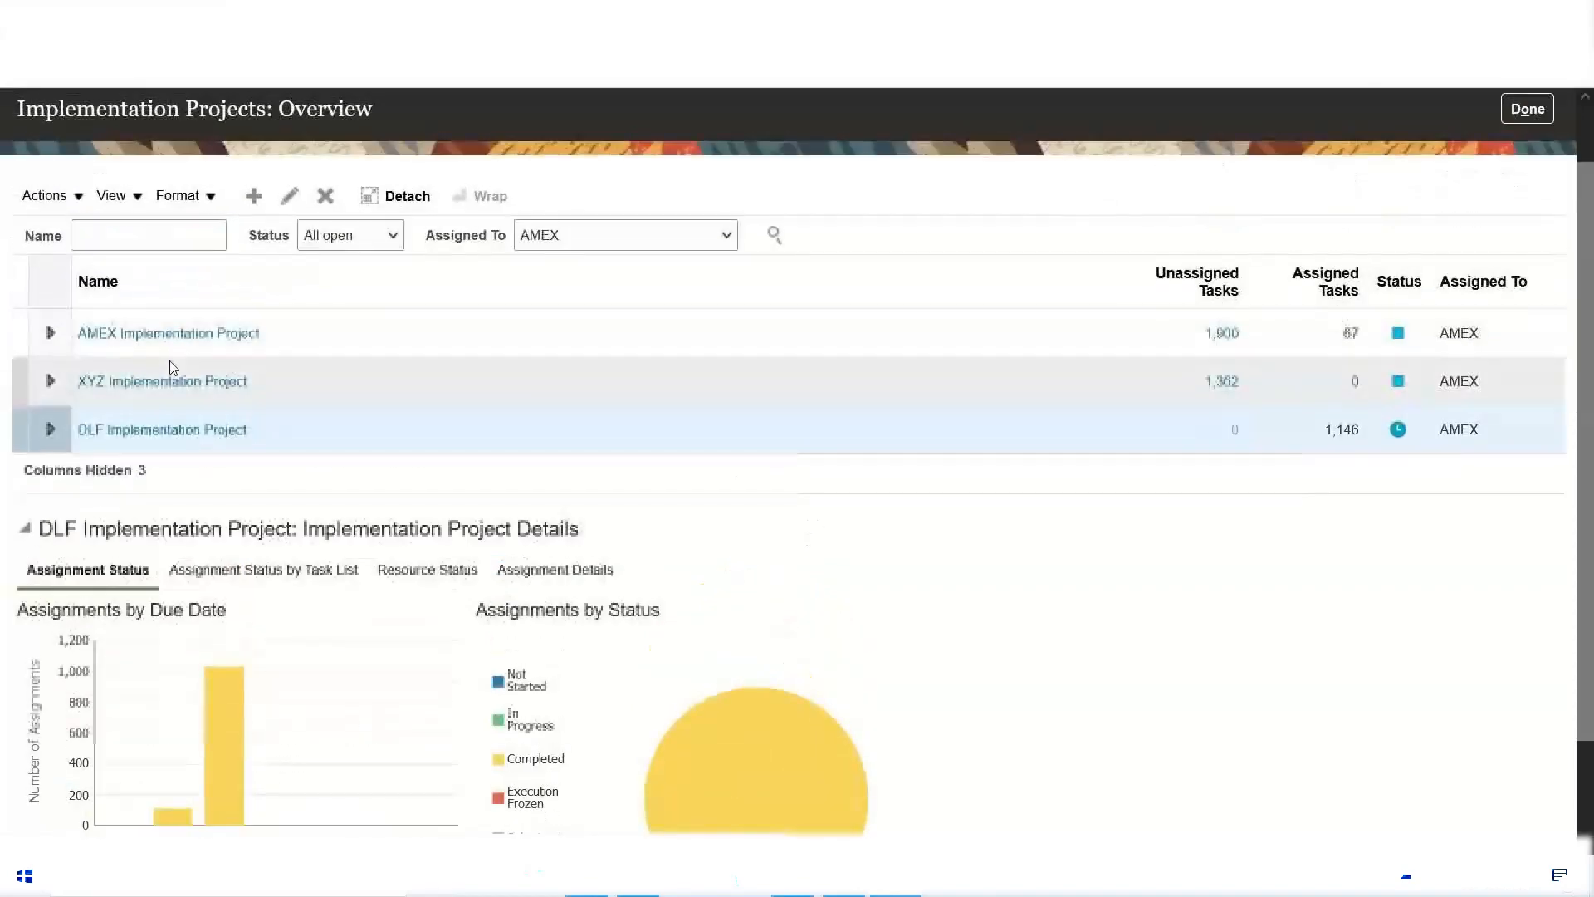
Step: Reopen the DLF project, check the Assigned To choices in its basic information, and cancel the edit
click(200, 431)
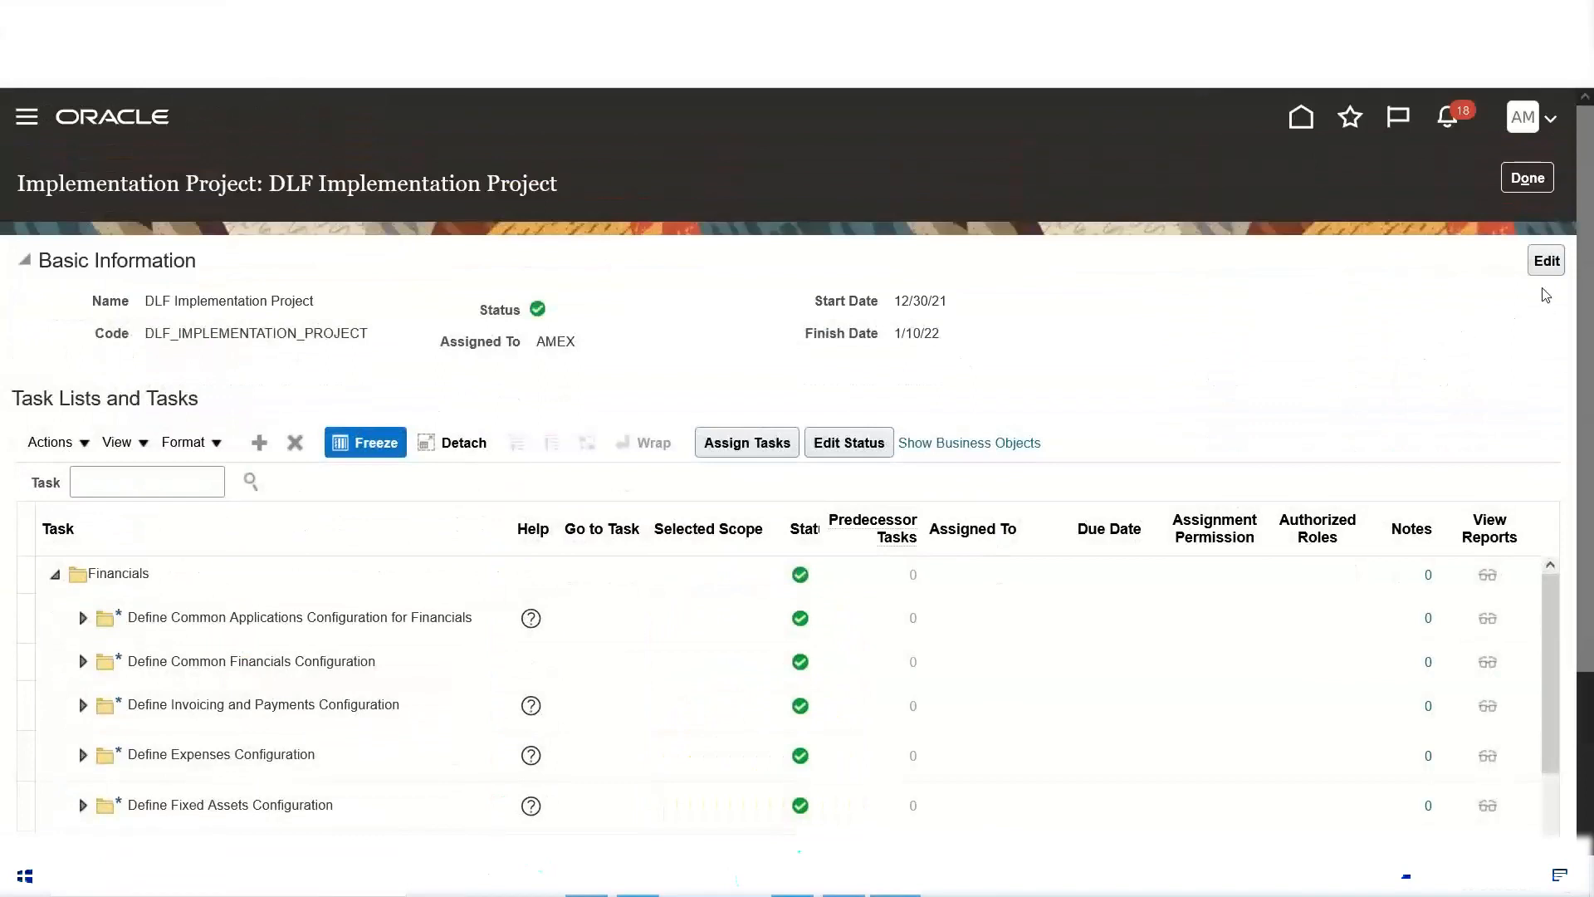
click(1546, 262)
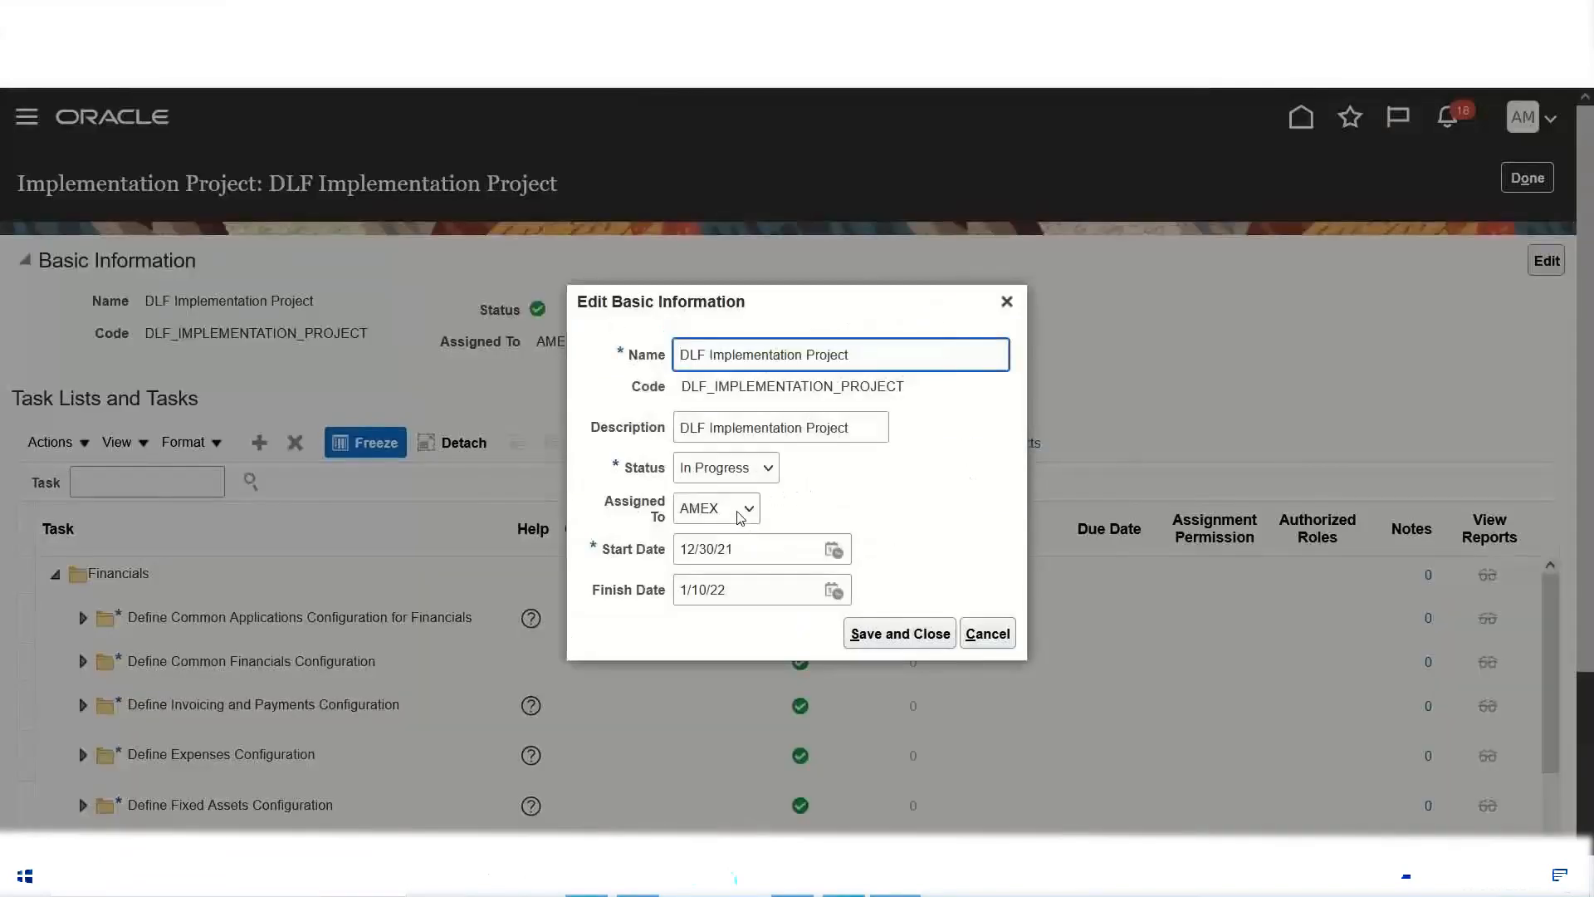
click(749, 509)
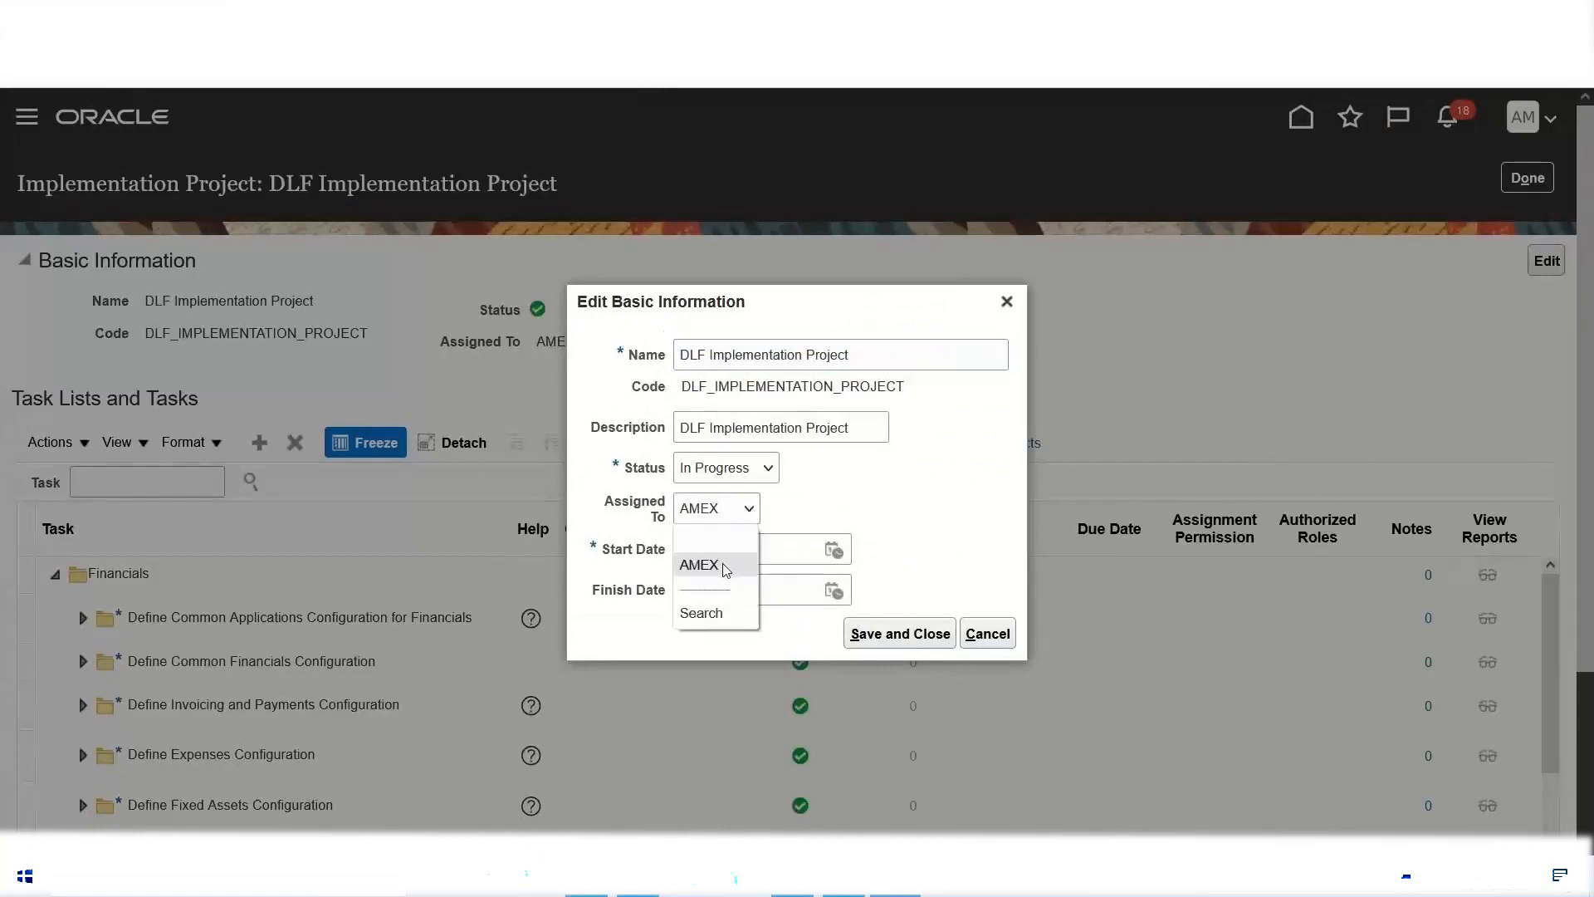
click(724, 566)
click(988, 634)
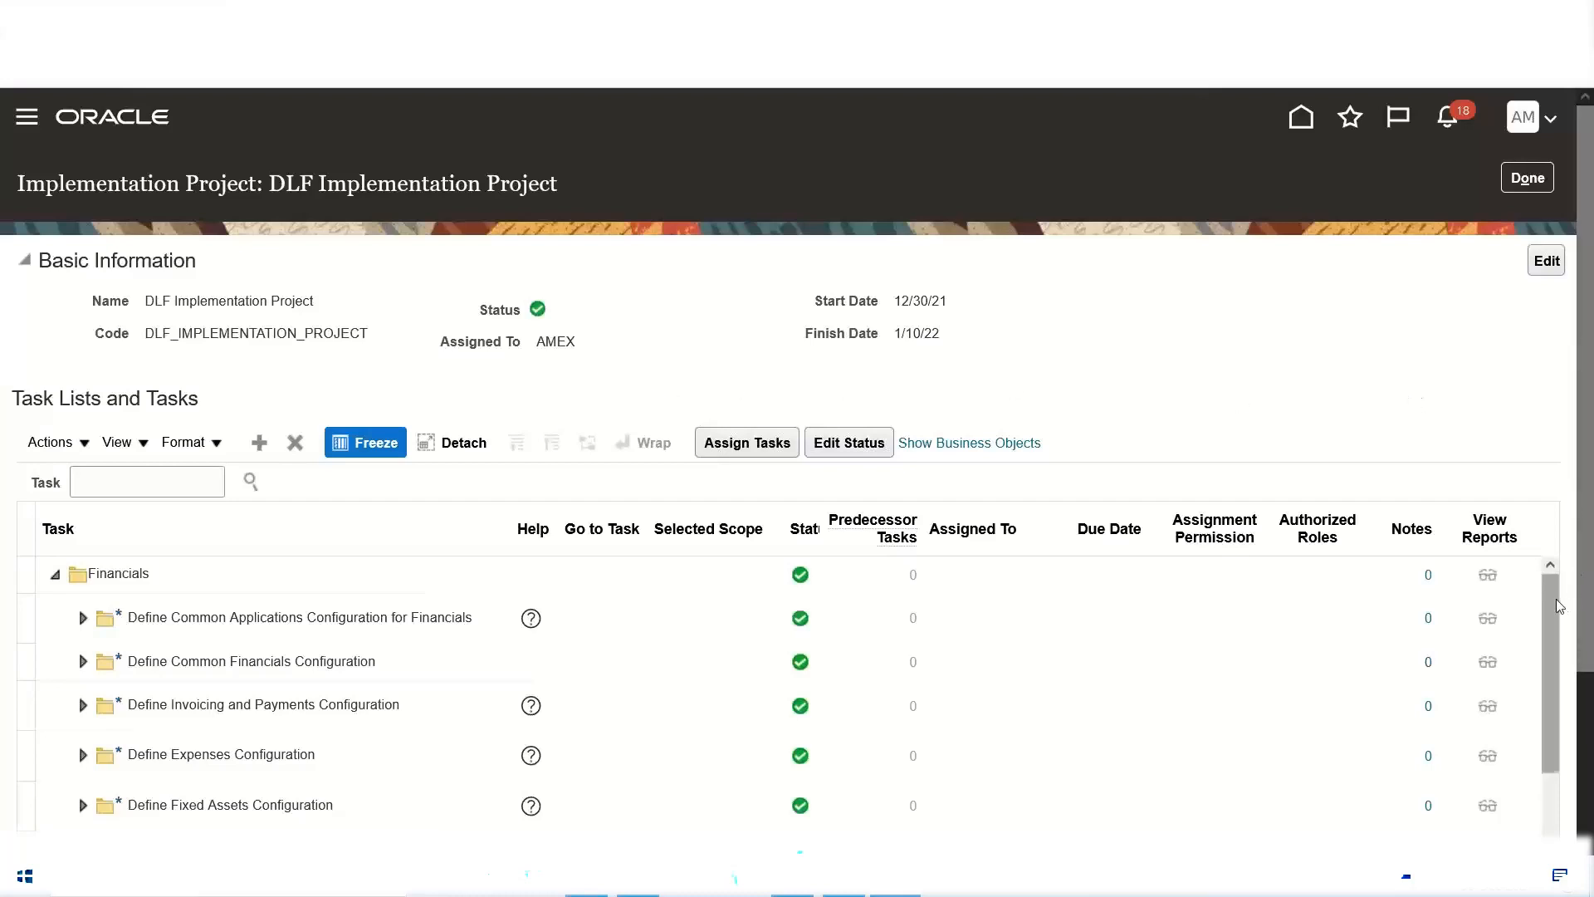
Step: View the status options for Define Expenses Configuration without saving a change, and return to the DLF assignment charts in the projects overview
scroll(1567, 639, down, 2)
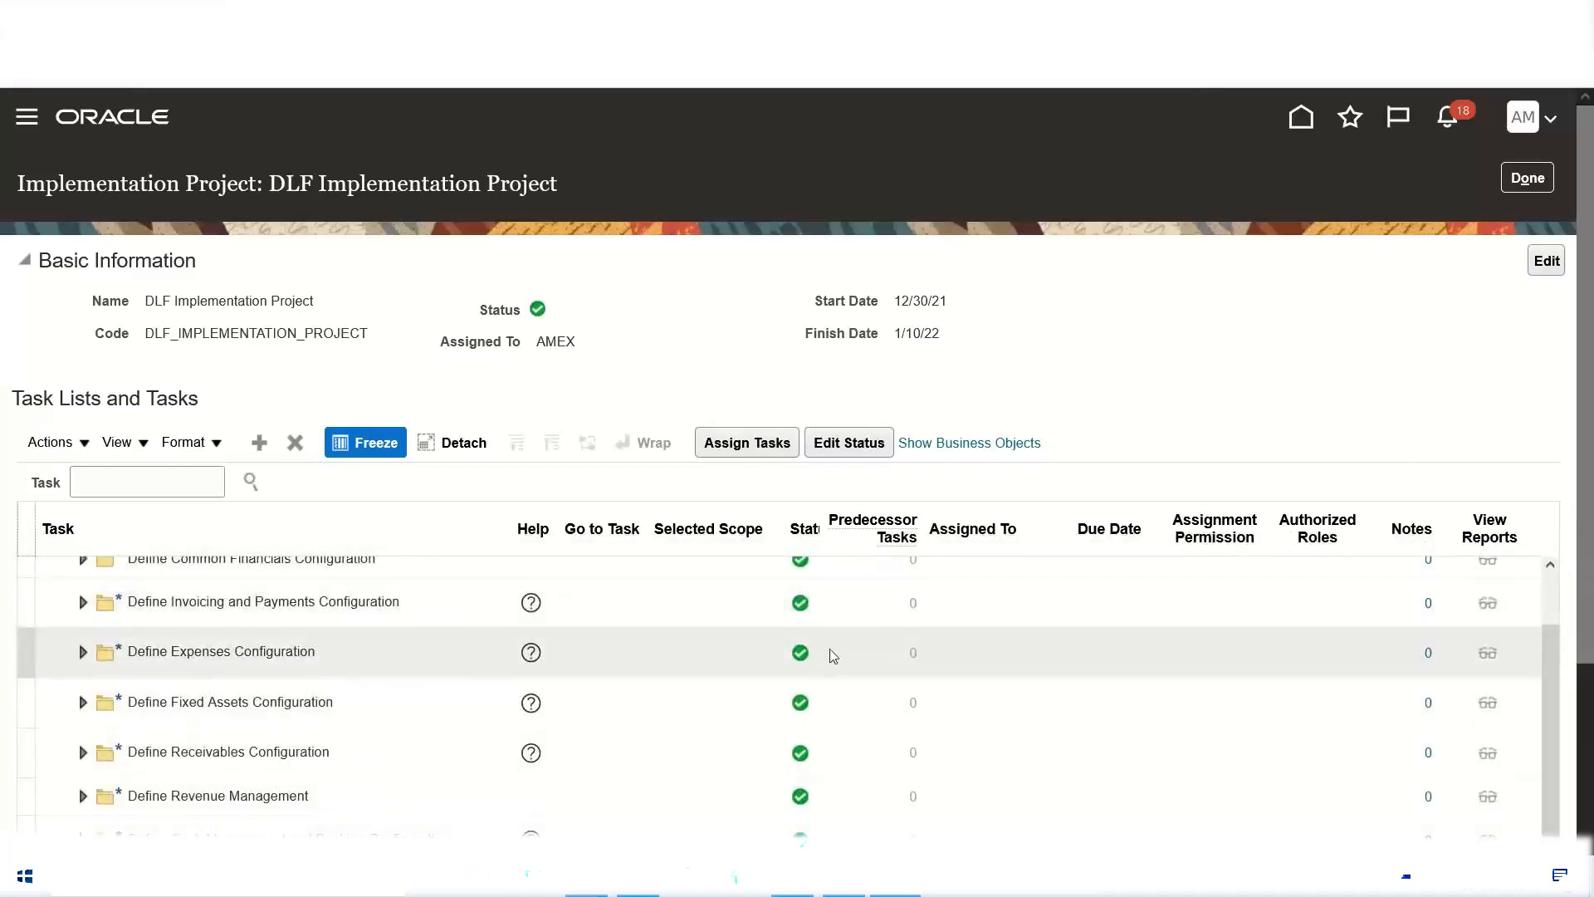
click(801, 653)
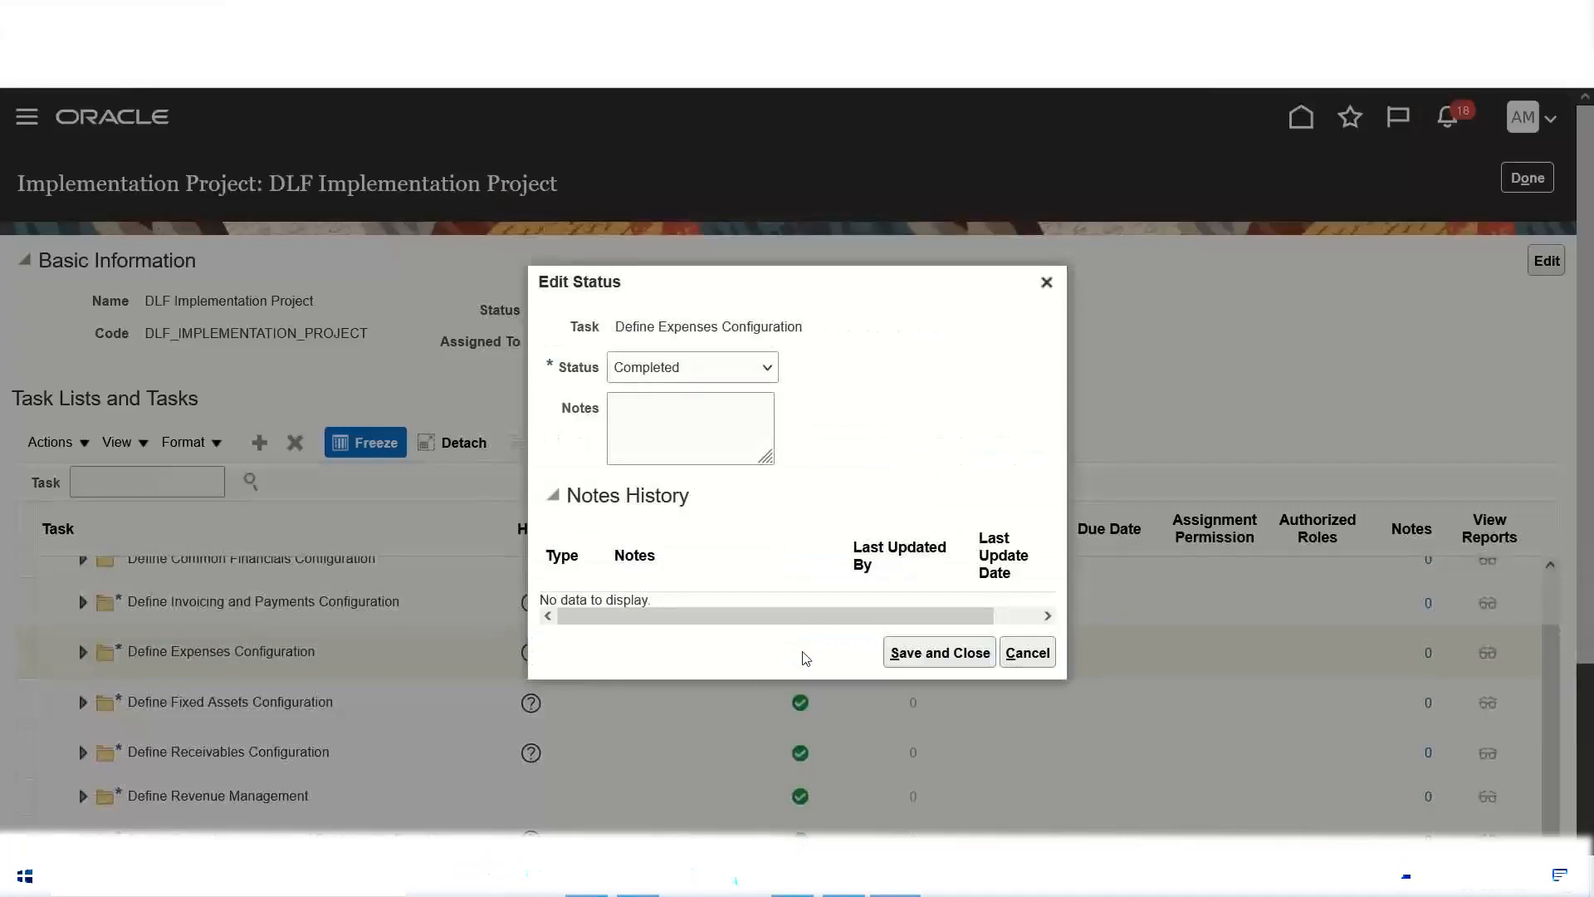
click(769, 368)
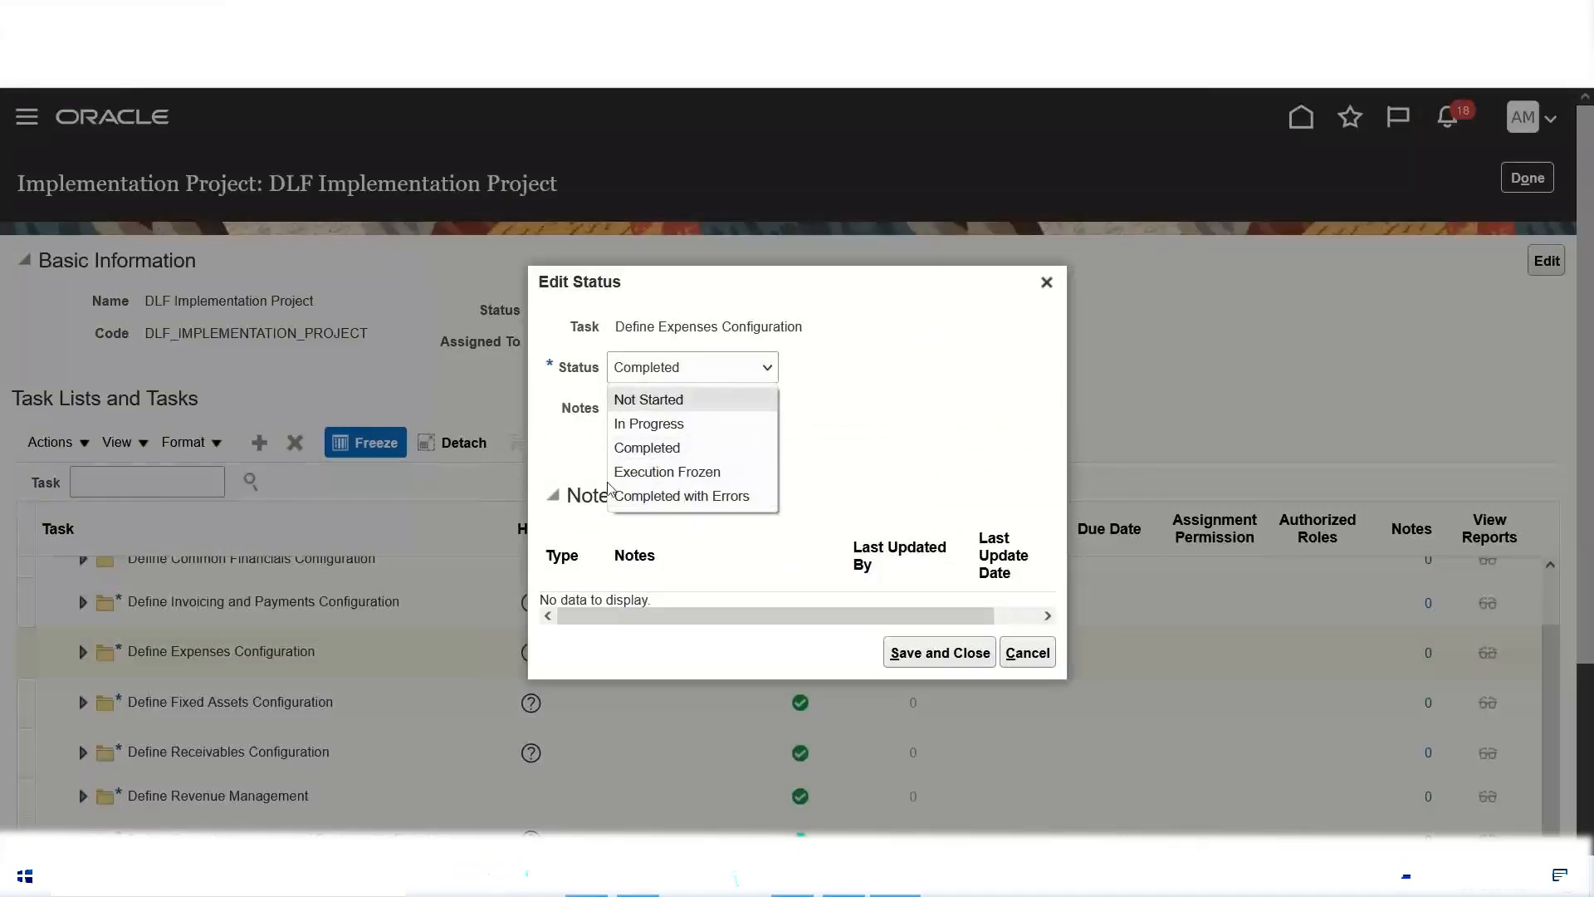
click(1047, 284)
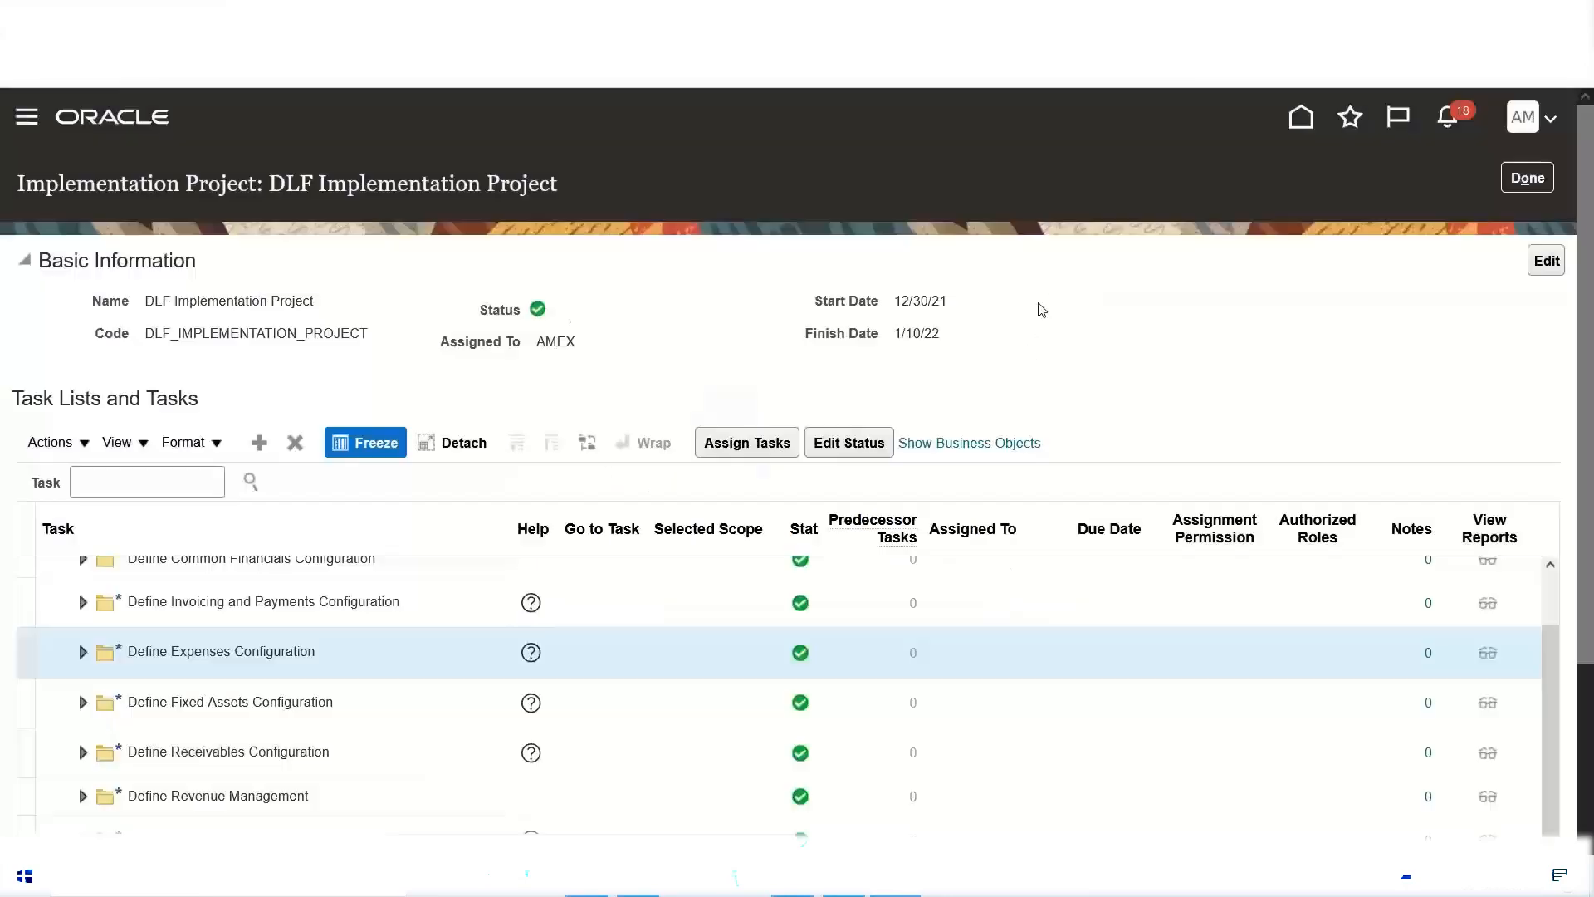
click(1528, 178)
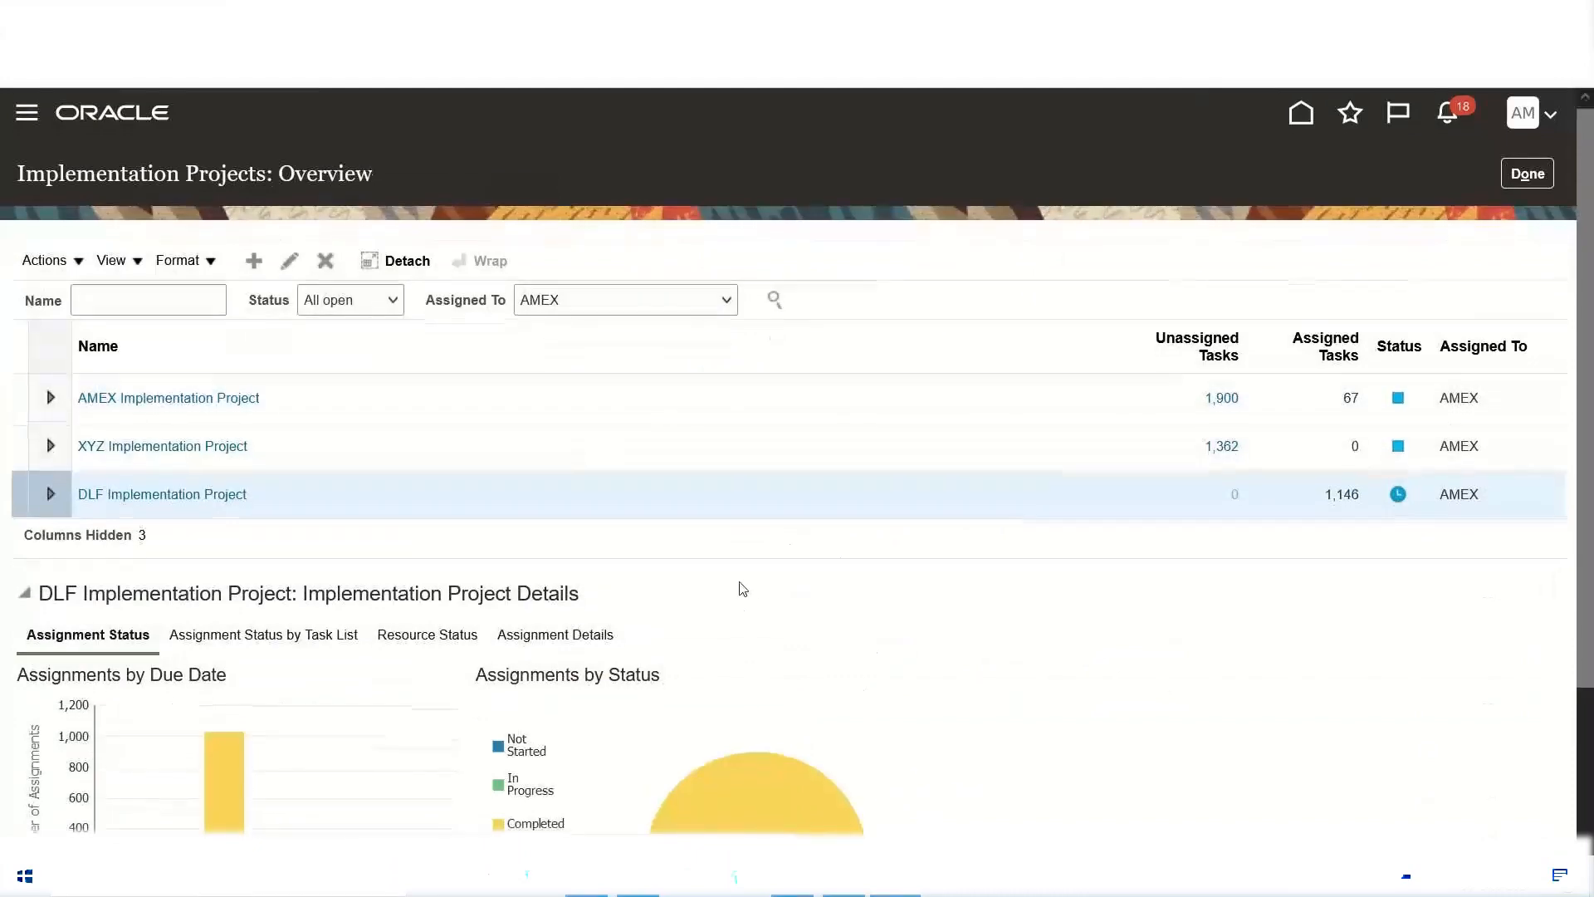
scroll(739, 587, down, 2)
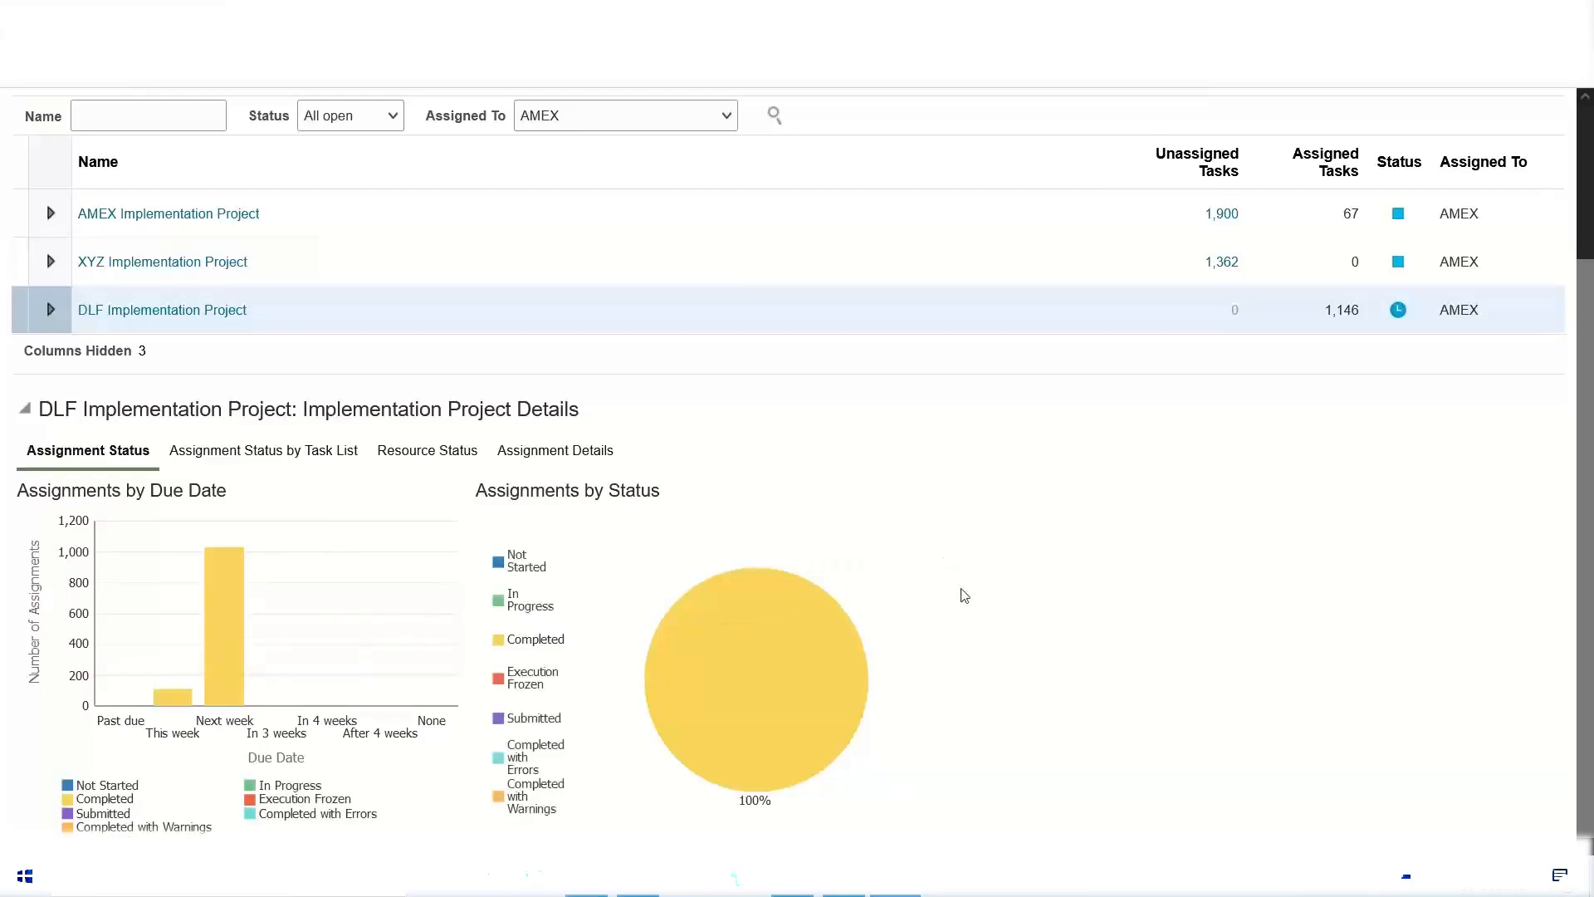
Step: Switch to the Excel notes and highlight the four FSM steps from Enable Offerings & Options through Setups/Configuration
scroll(866, 533, up, 3)
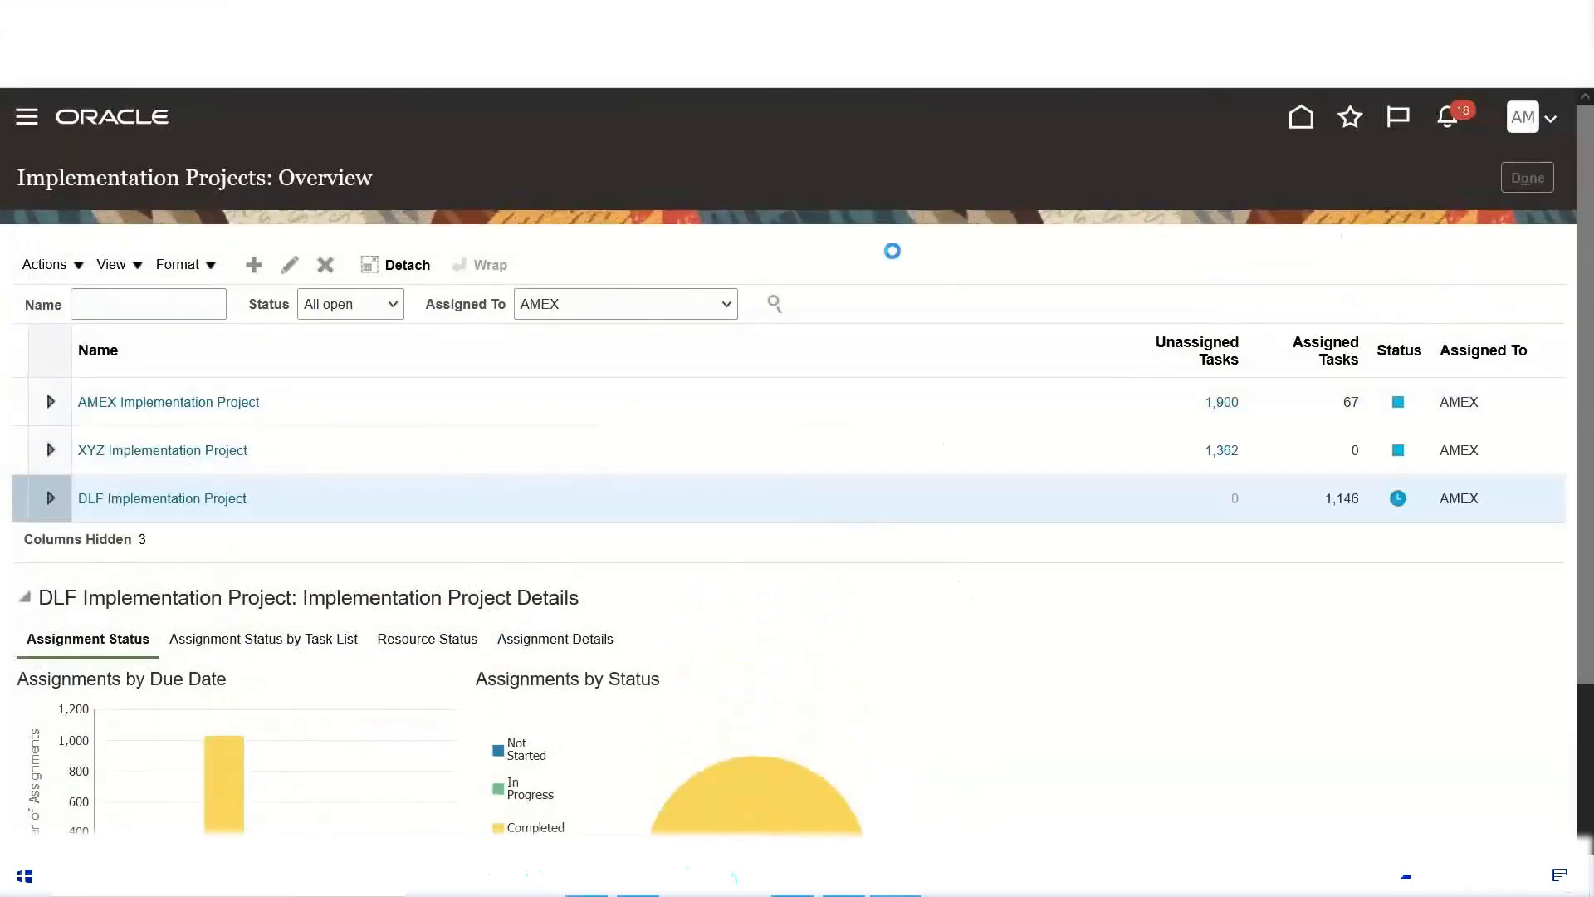
key(alt+Tab)
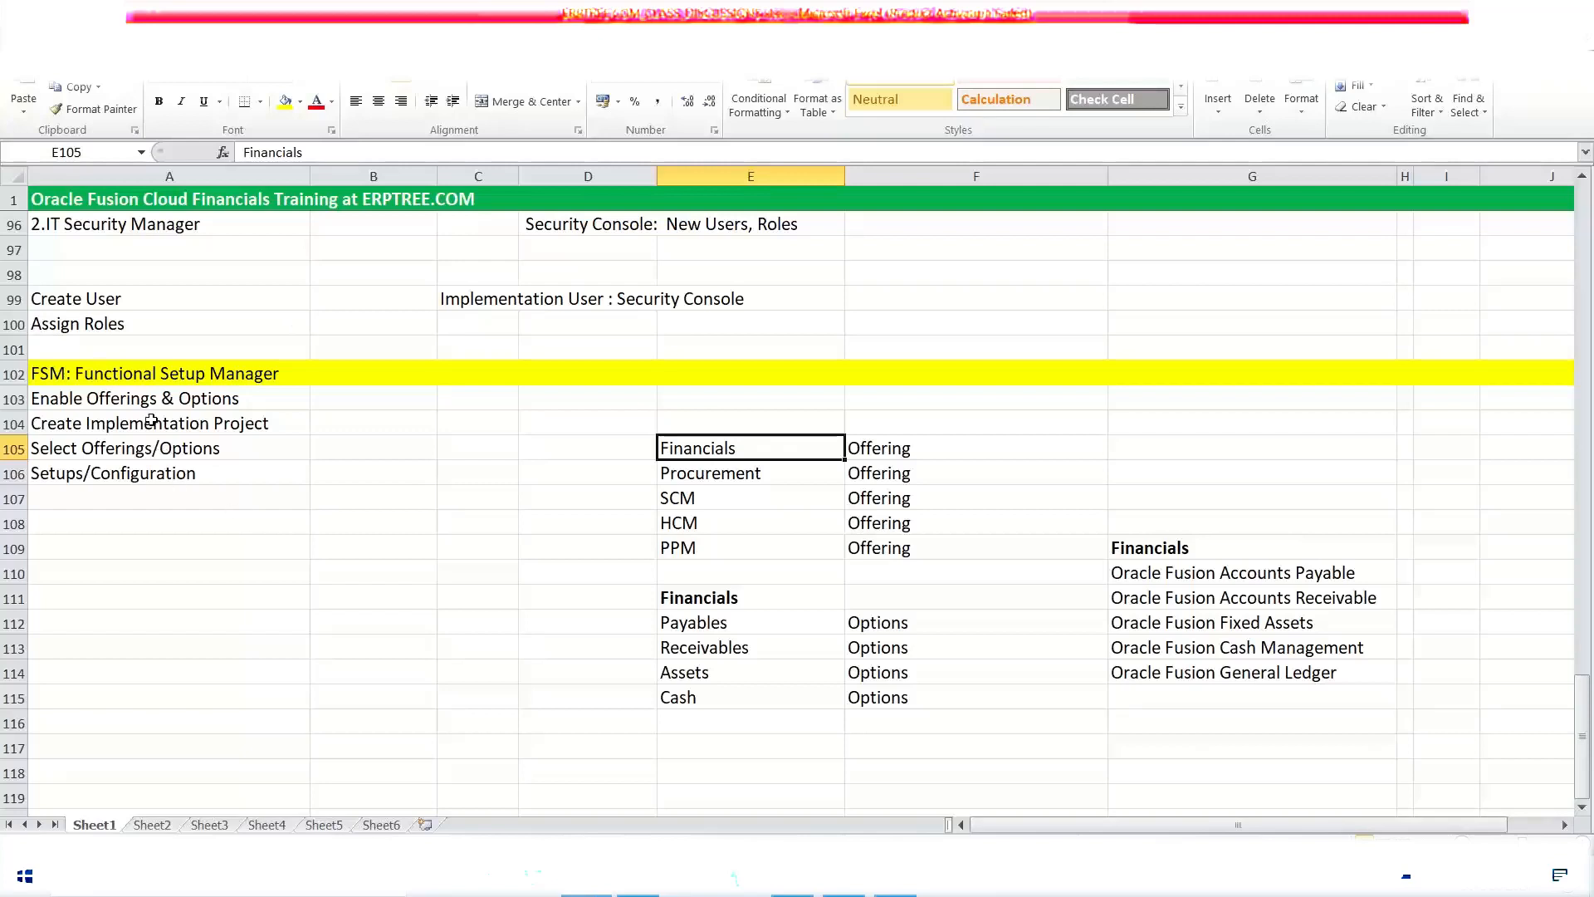
drag(103, 402, 223, 475)
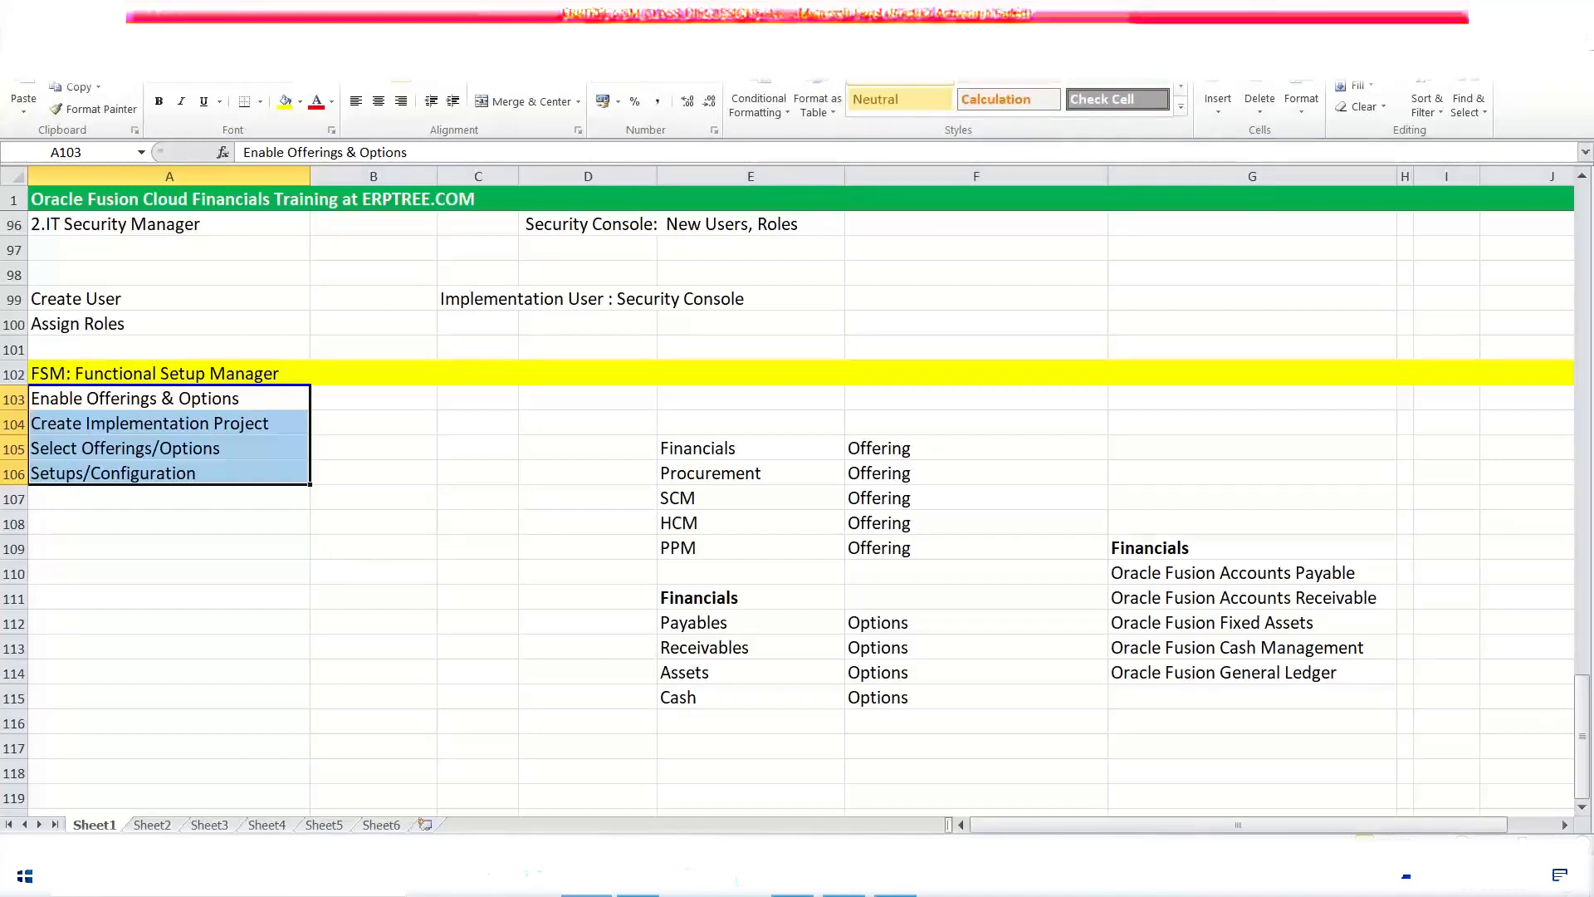
Step: Select the Create Implementation Project entry under FSM: Functional Setup Manager in the notes
key(alt+Tab)
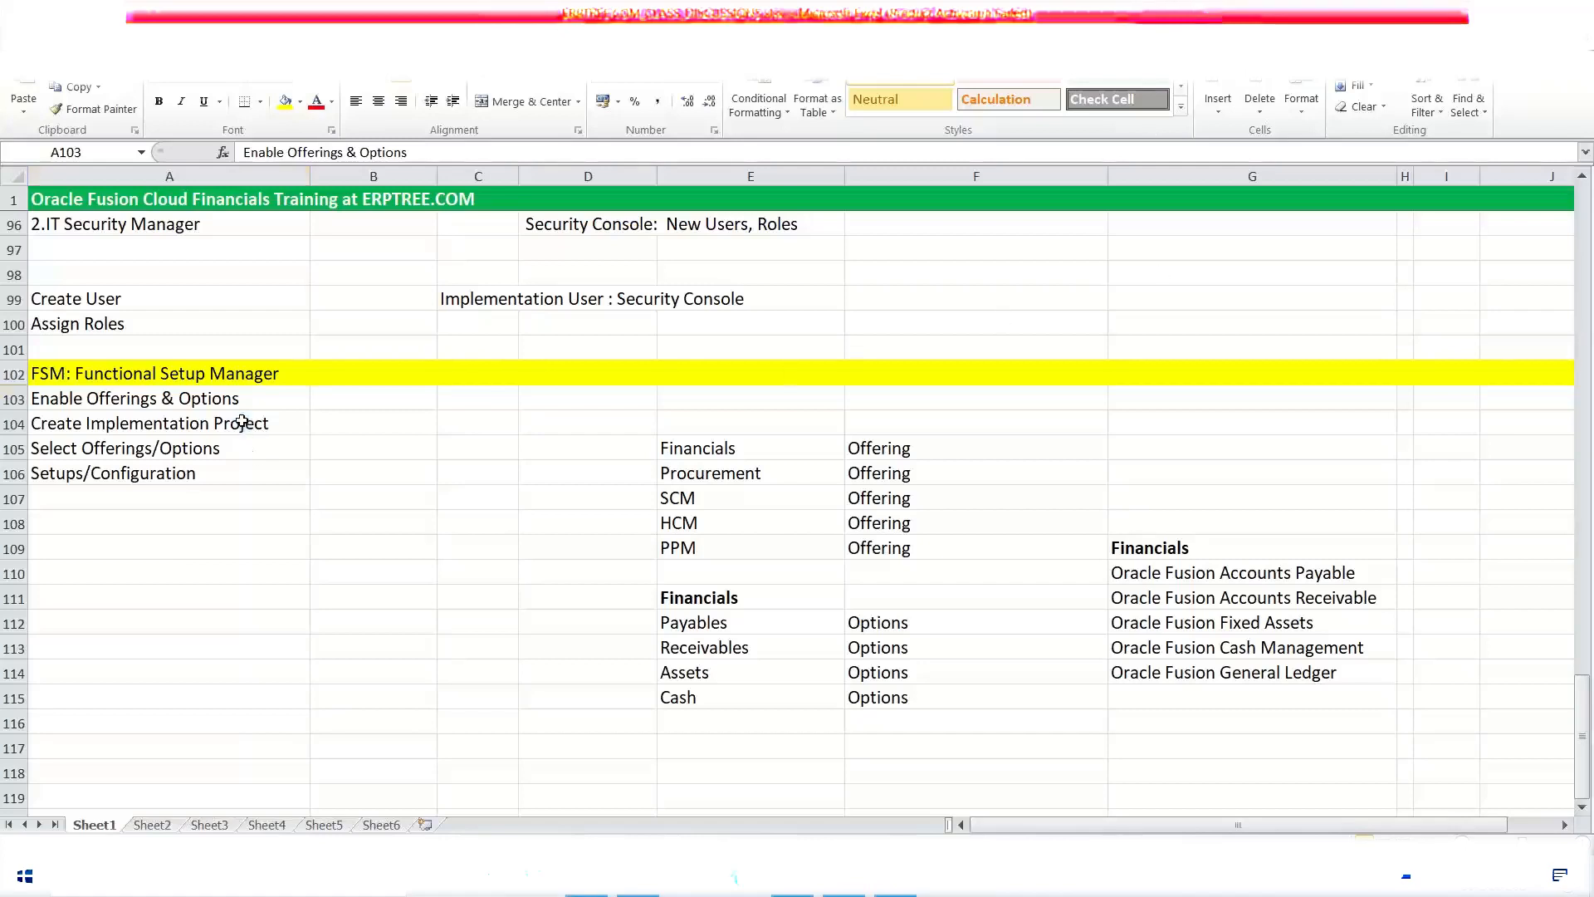
click(242, 421)
click(242, 421)
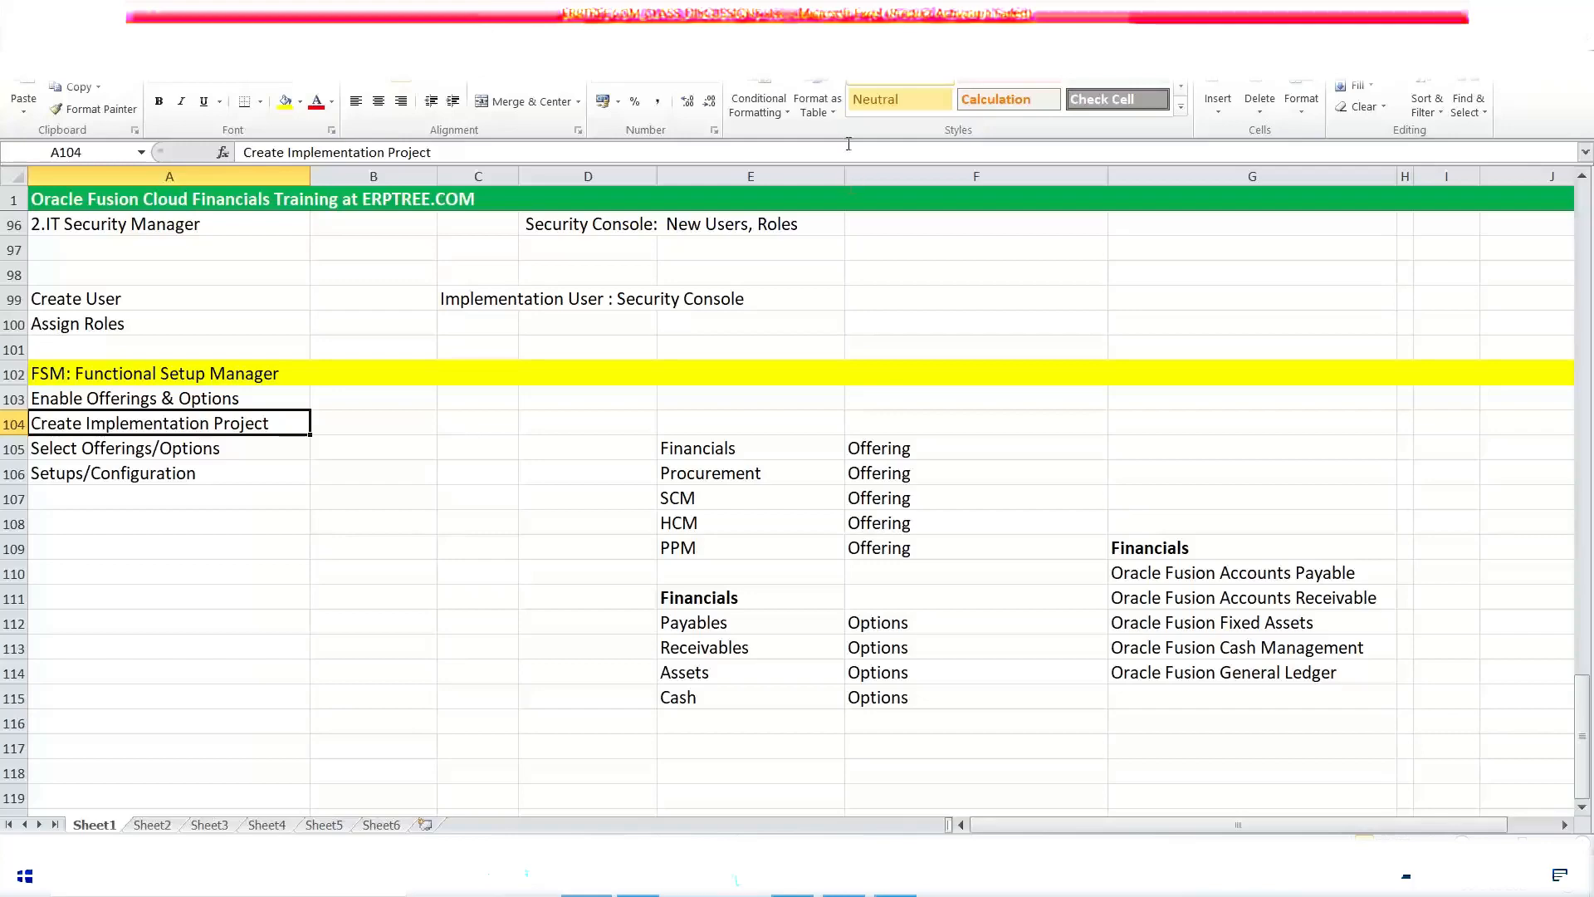
click(871, 15)
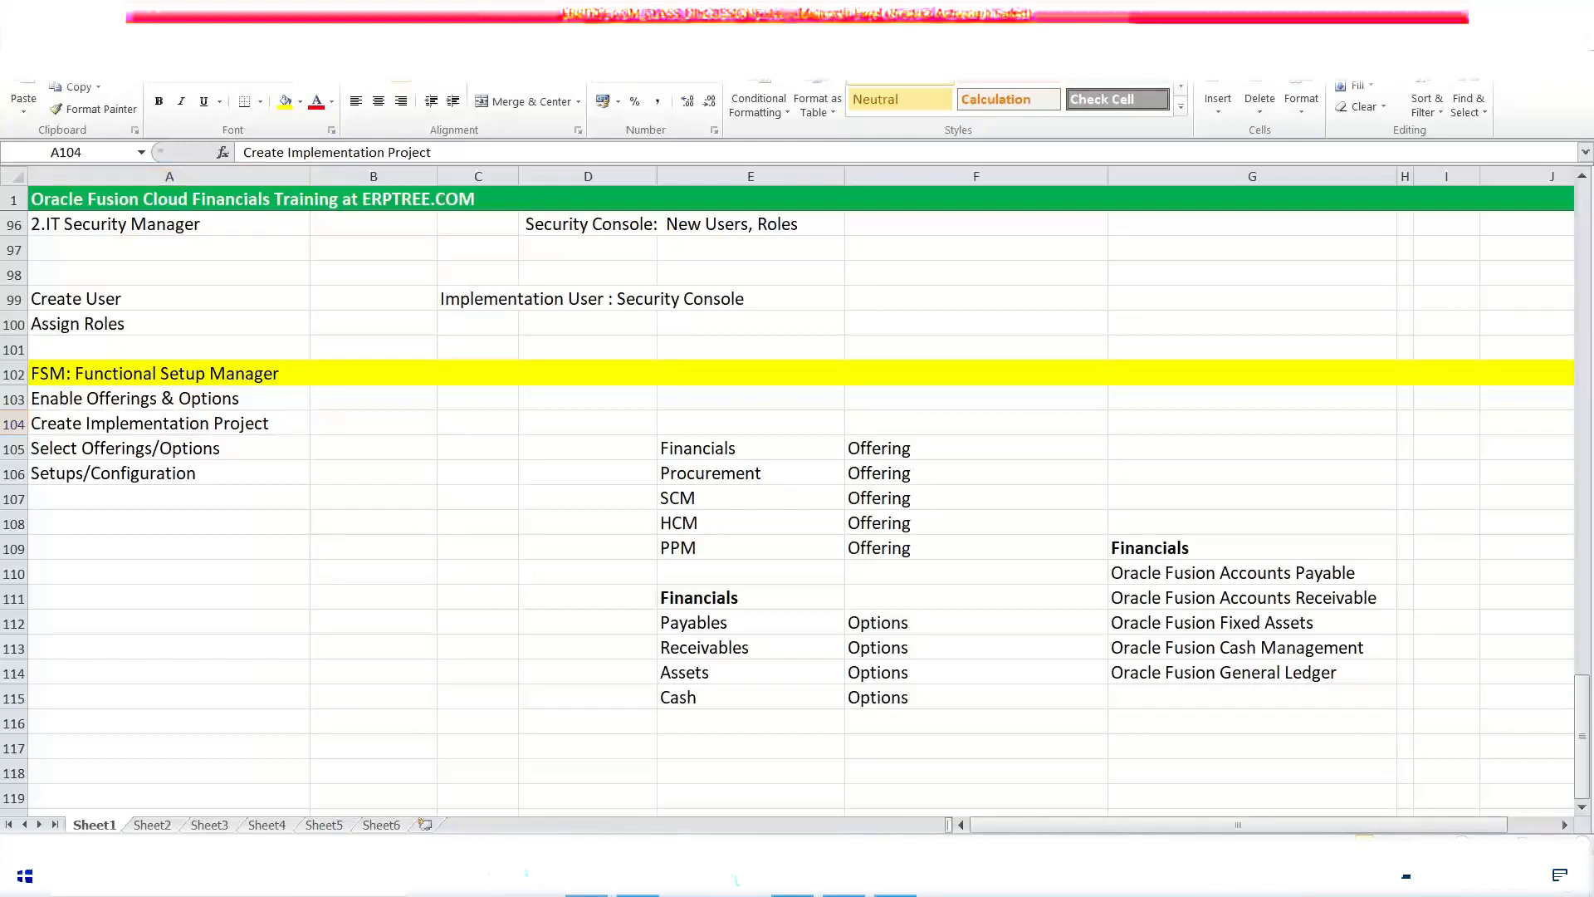
click(236, 425)
Step: Review the earlier notes on instances, consultant titles and seeded roles, and return to the Functional Setup Manager section
scroll(342, 566, up, 4)
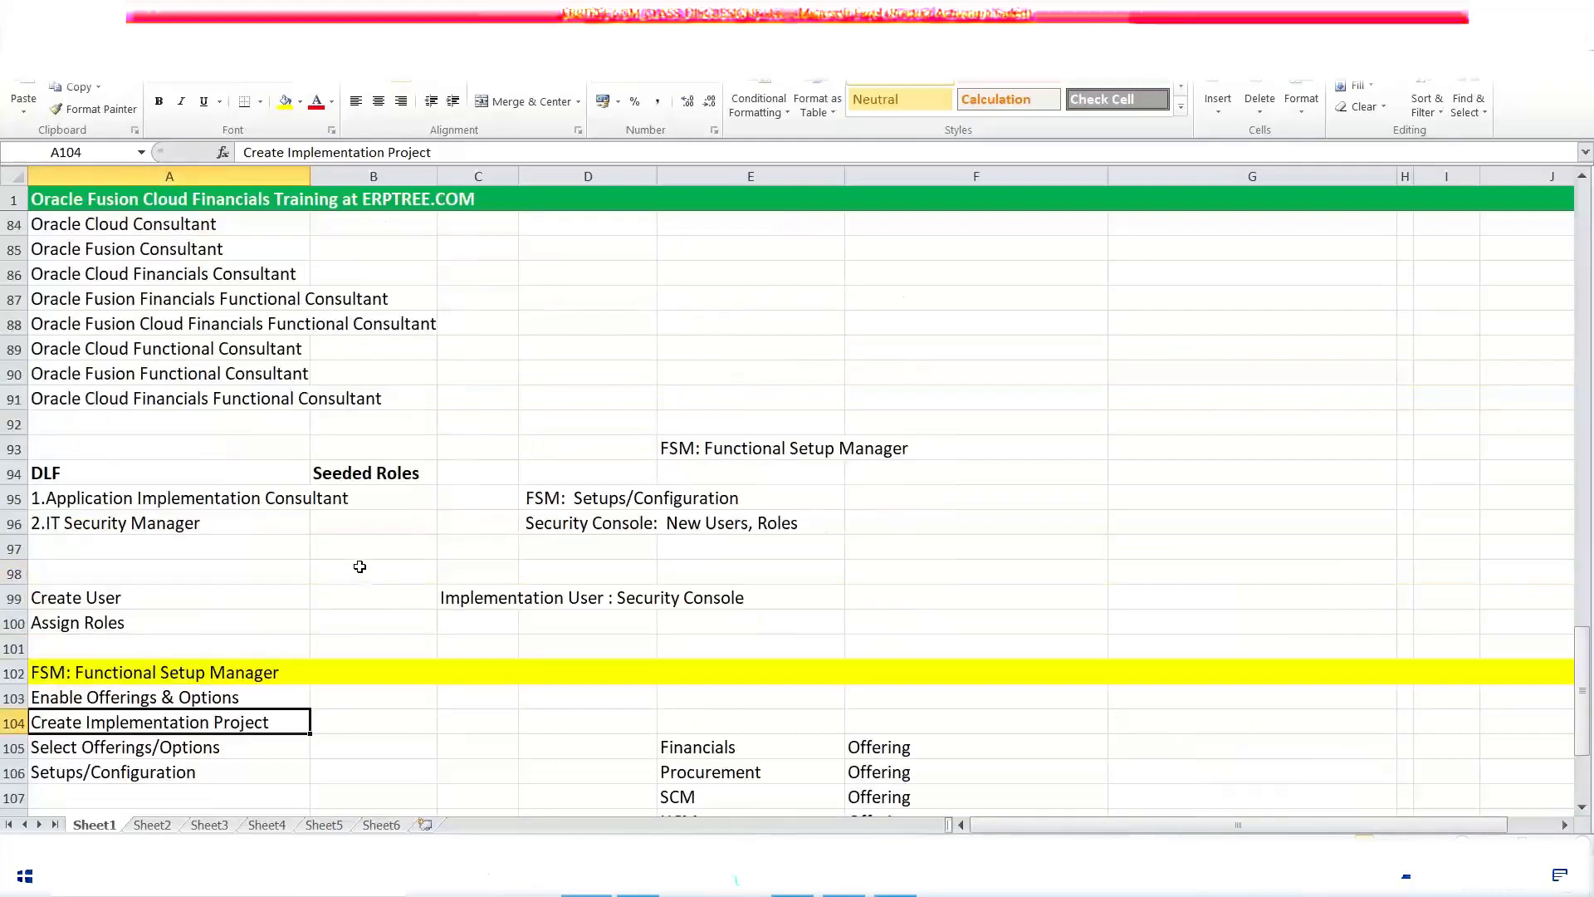
scroll(359, 567, up, 6)
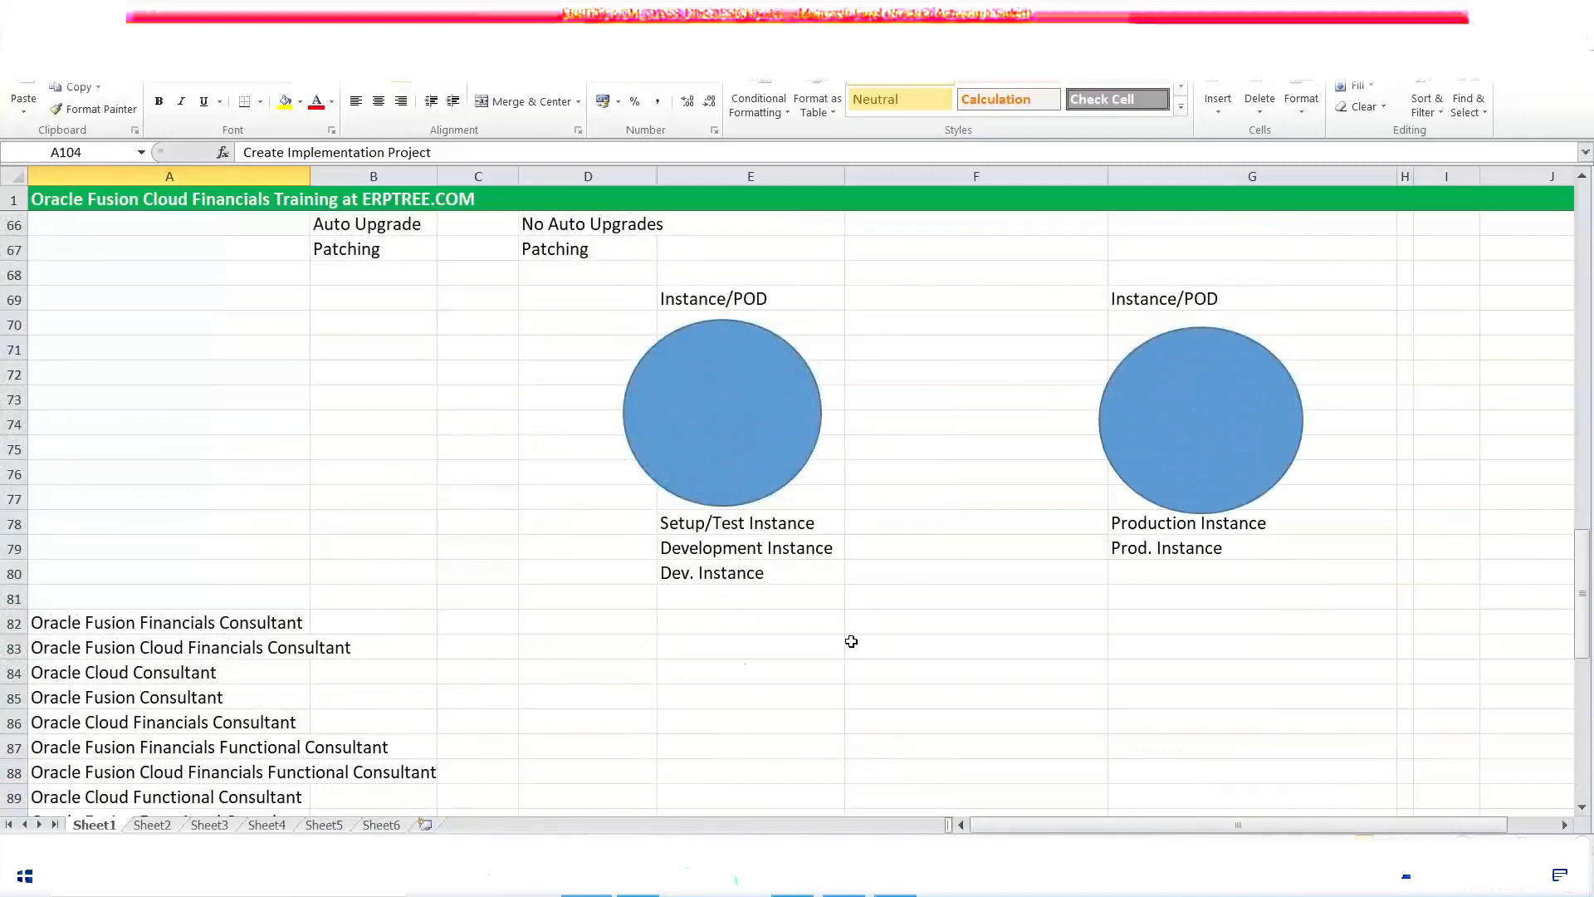
scroll(532, 539, down, 4)
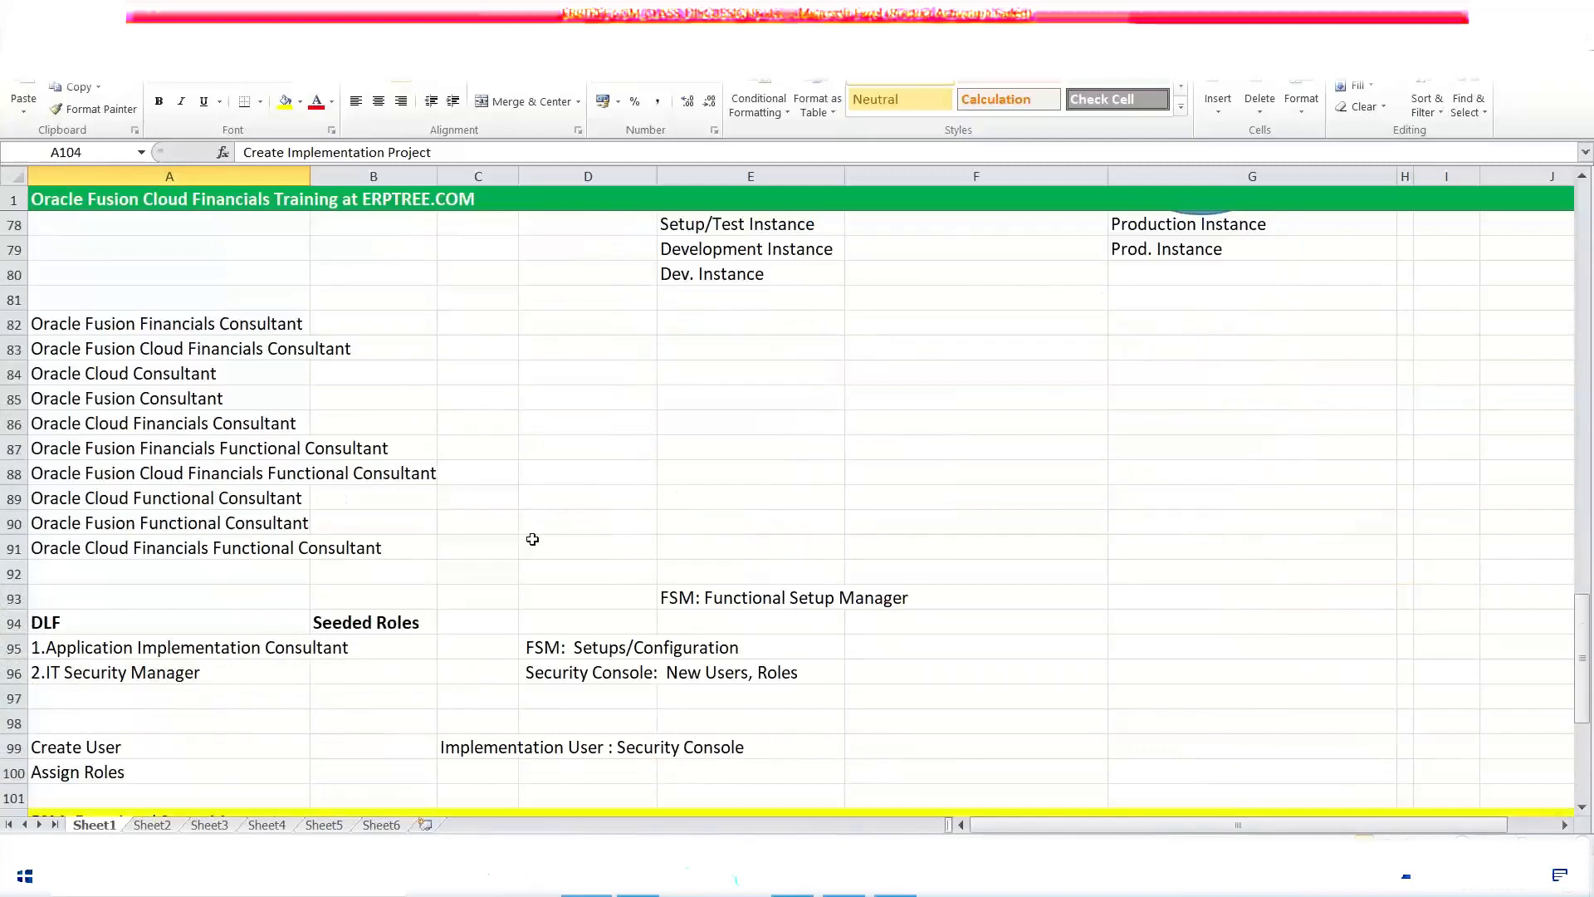
scroll(532, 539, down, 7)
scroll(532, 540, up, 2)
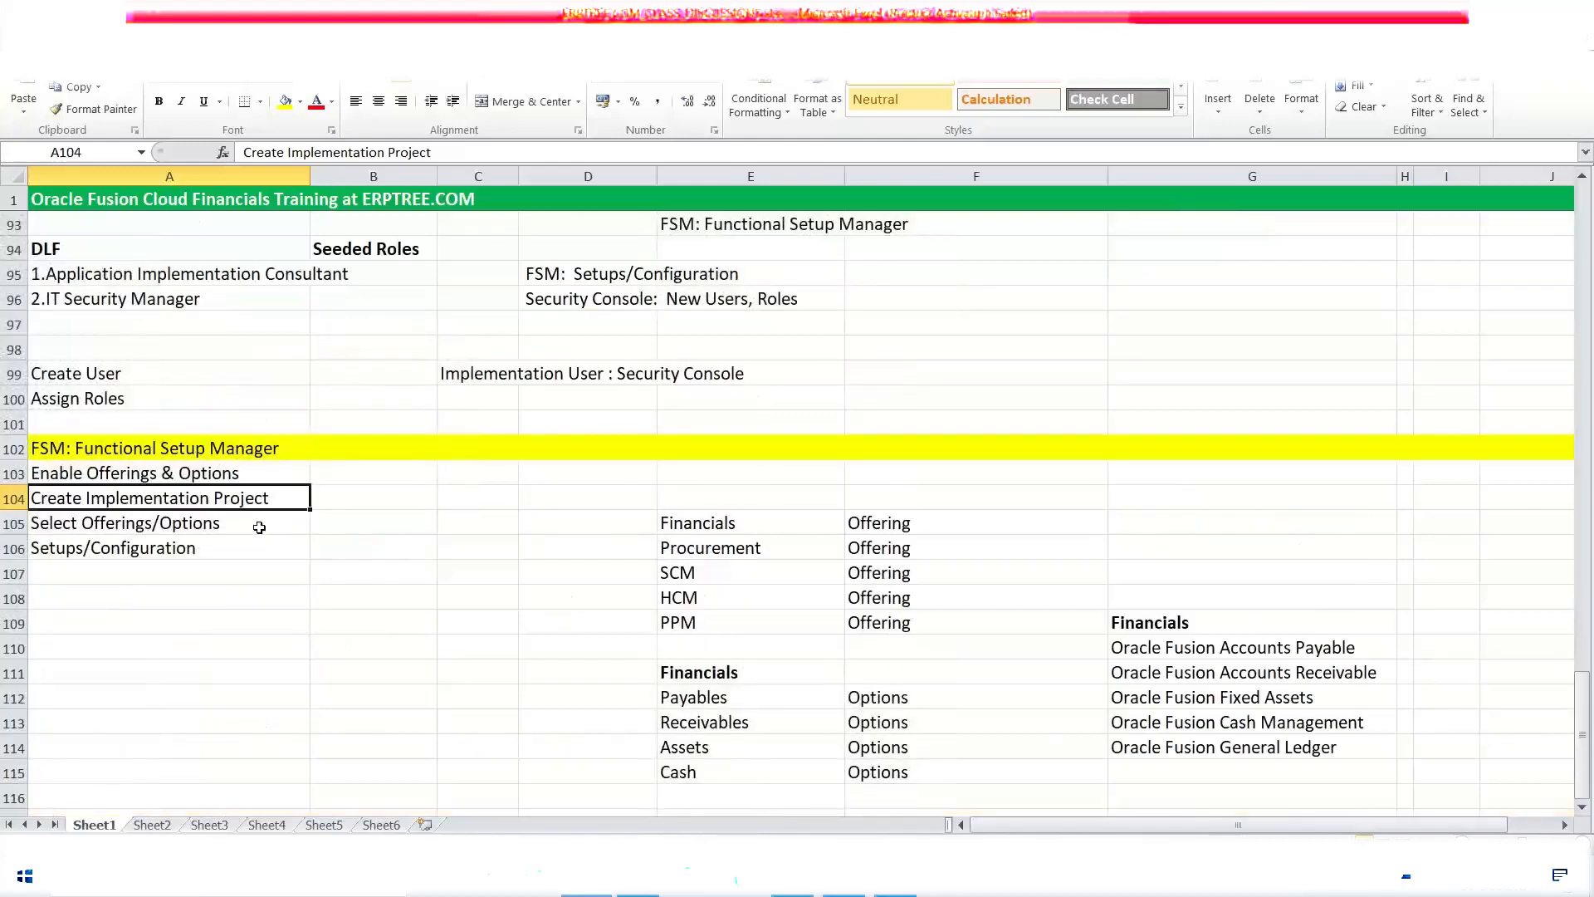
scroll(332, 523, down, 1)
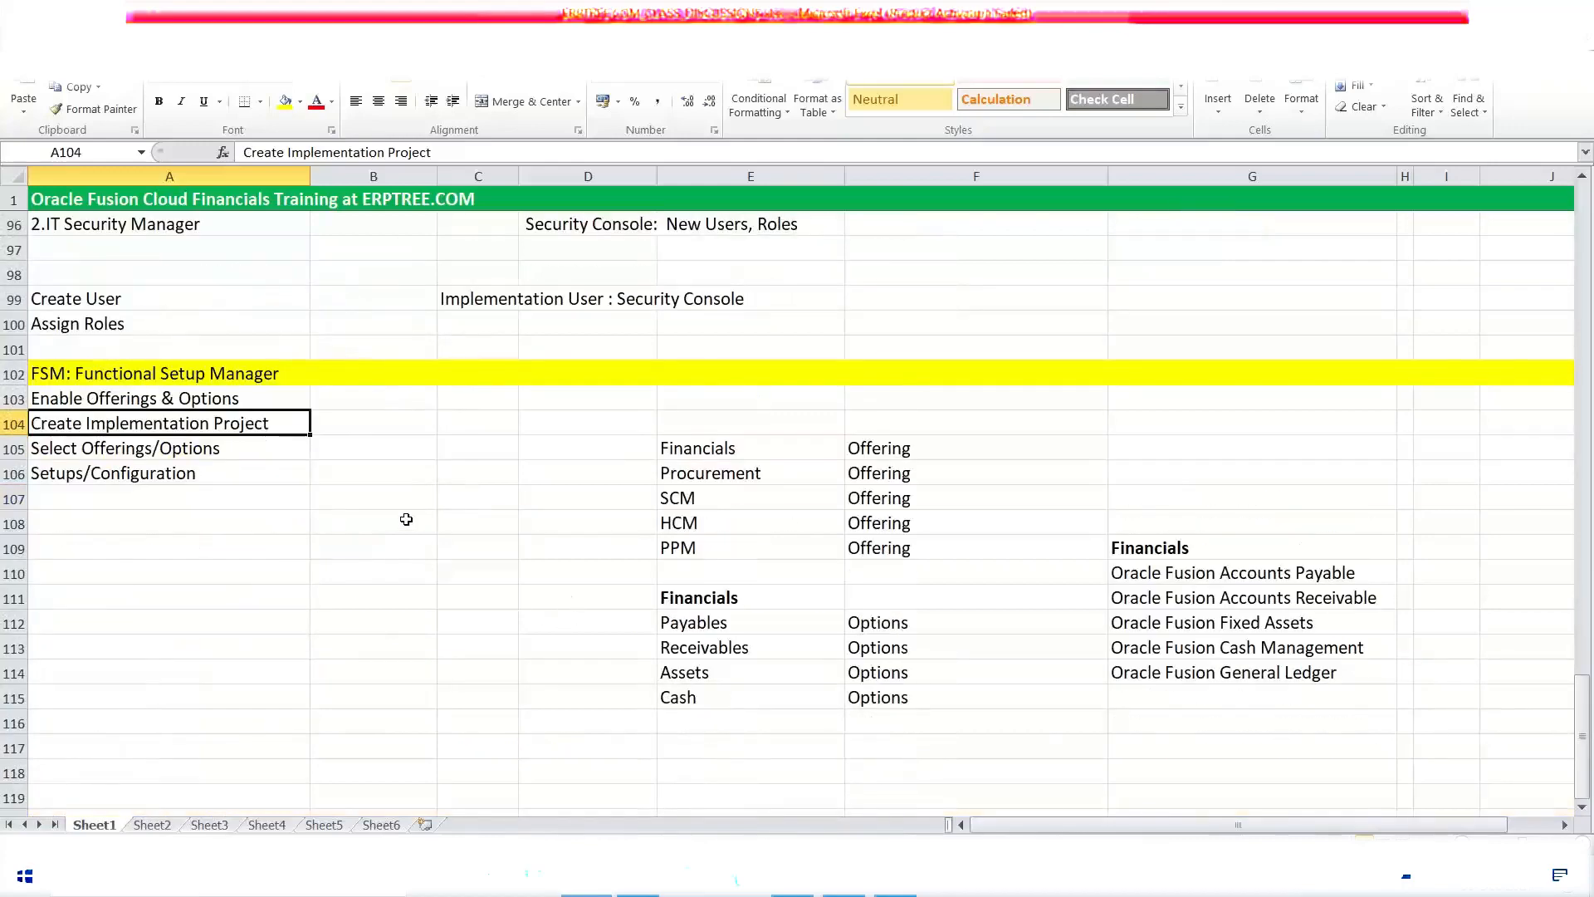